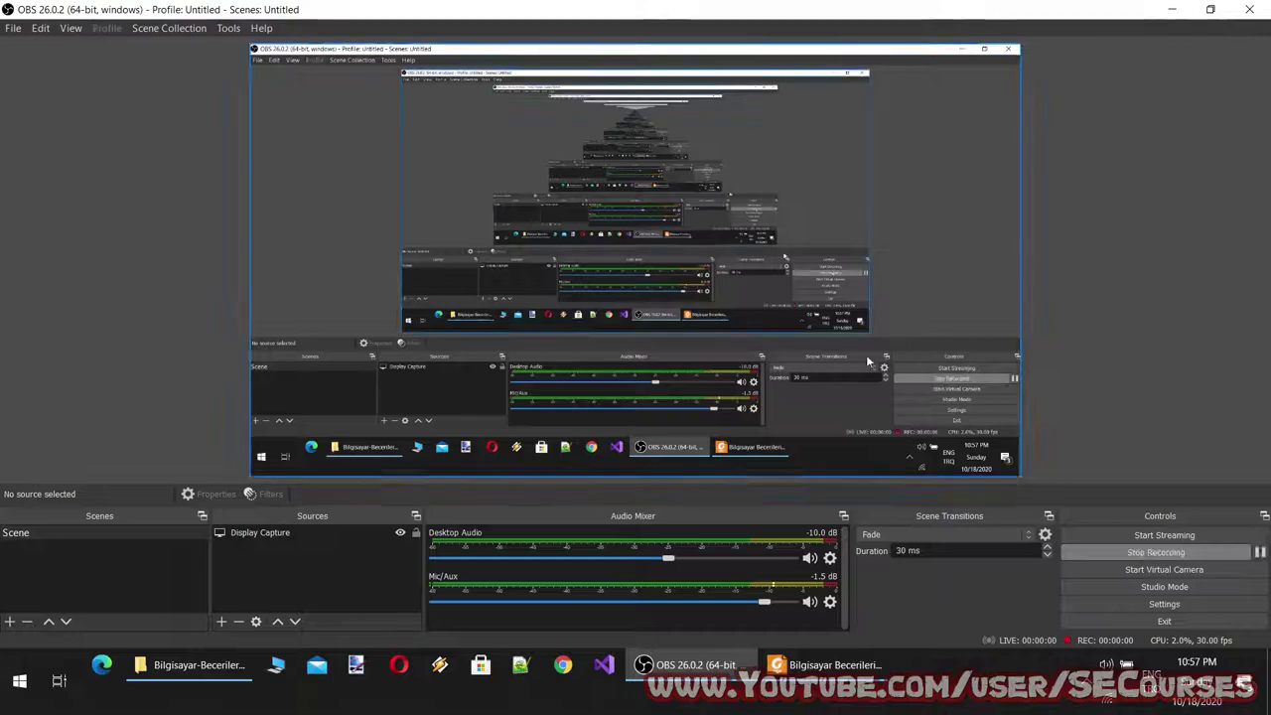
Minimize OBS to reveal the Foxit course notes and scroll through the nearby pages.
left_click(693, 666)
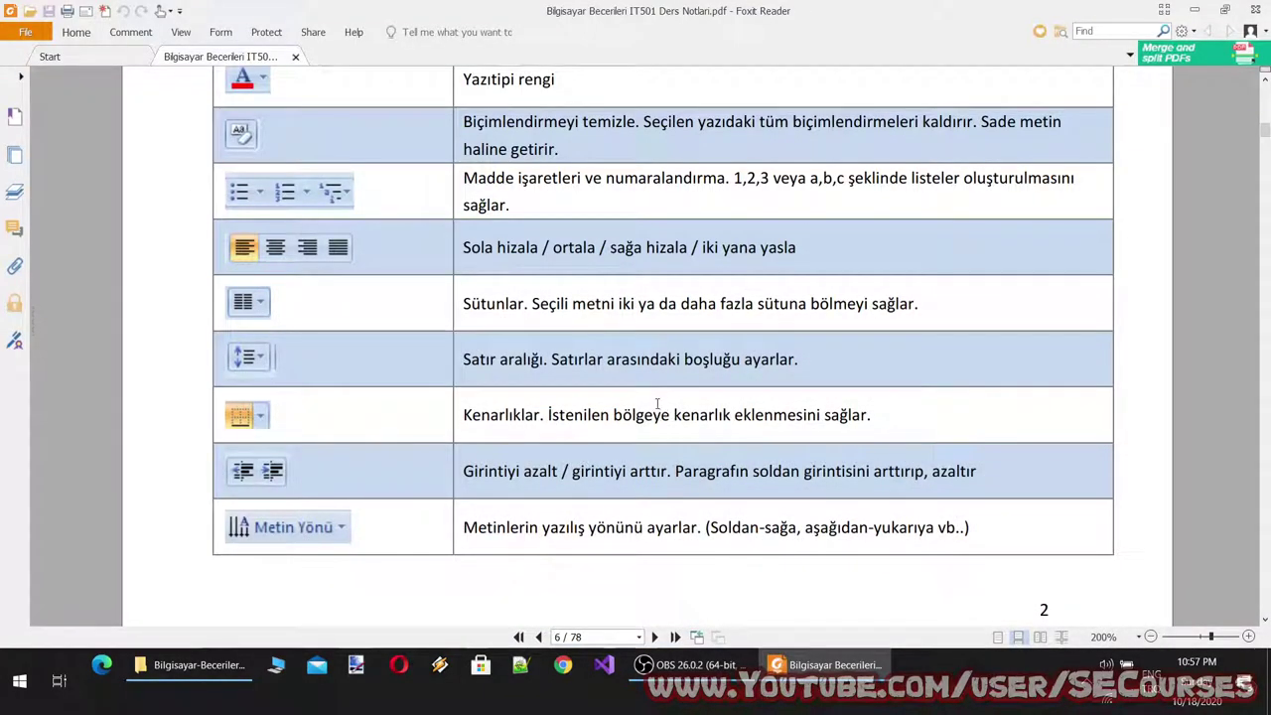
scroll(686, 400, "up", 1)
scroll(686, 400, "up", 2)
scroll(686, 402, "down", 6)
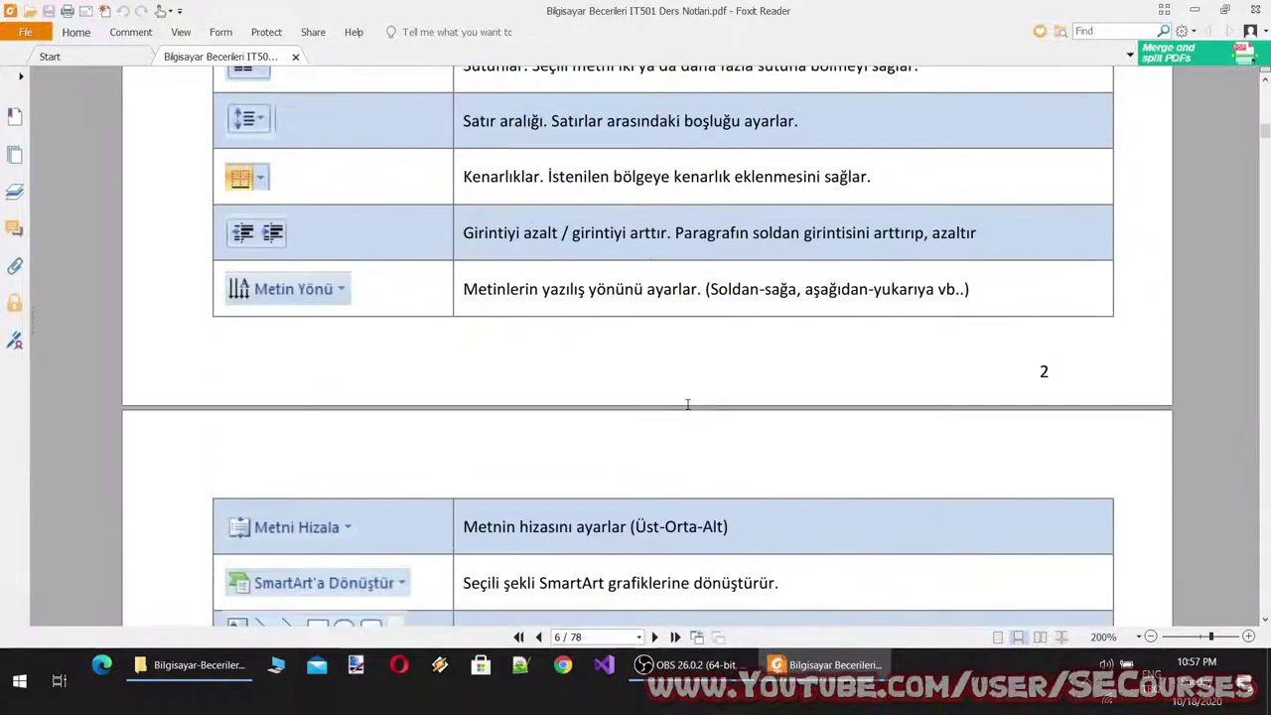
scroll(687, 404, "down", 2)
scroll(687, 402, "up", 2)
scroll(681, 407, "up", 4)
scroll(665, 414, "up", 1)
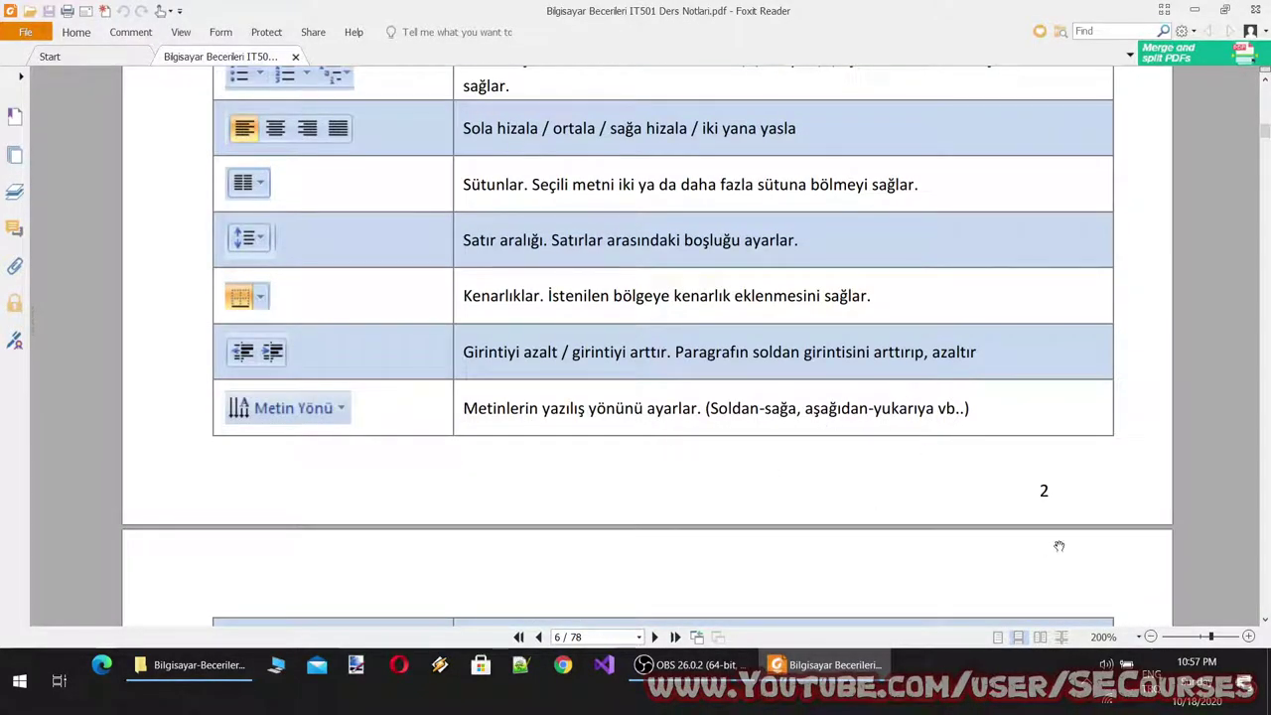
Scroll down to the page 7 table of drawing commands, then bring up Windows search.
scroll(778, 506, "down", 5)
scroll(735, 491, "down", 5)
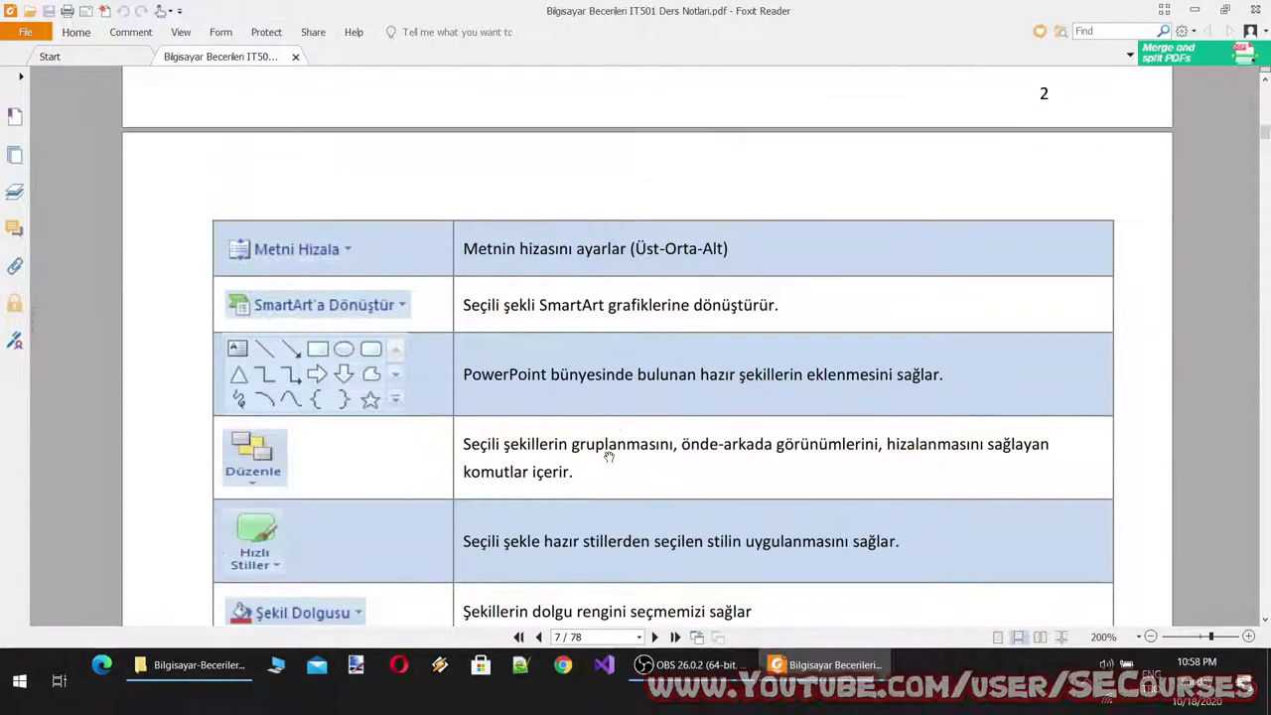
scroll(655, 467, "down", 1)
scroll(613, 451, "down", 1)
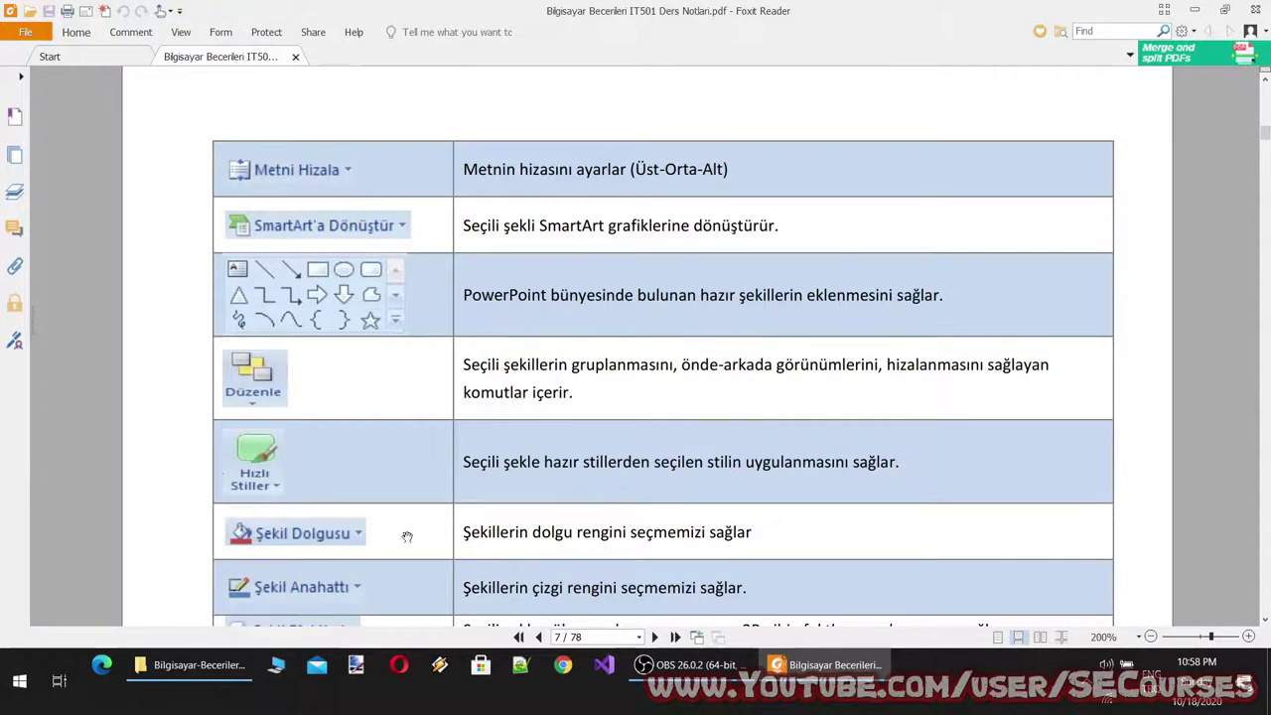
scroll(476, 445, "down", 1)
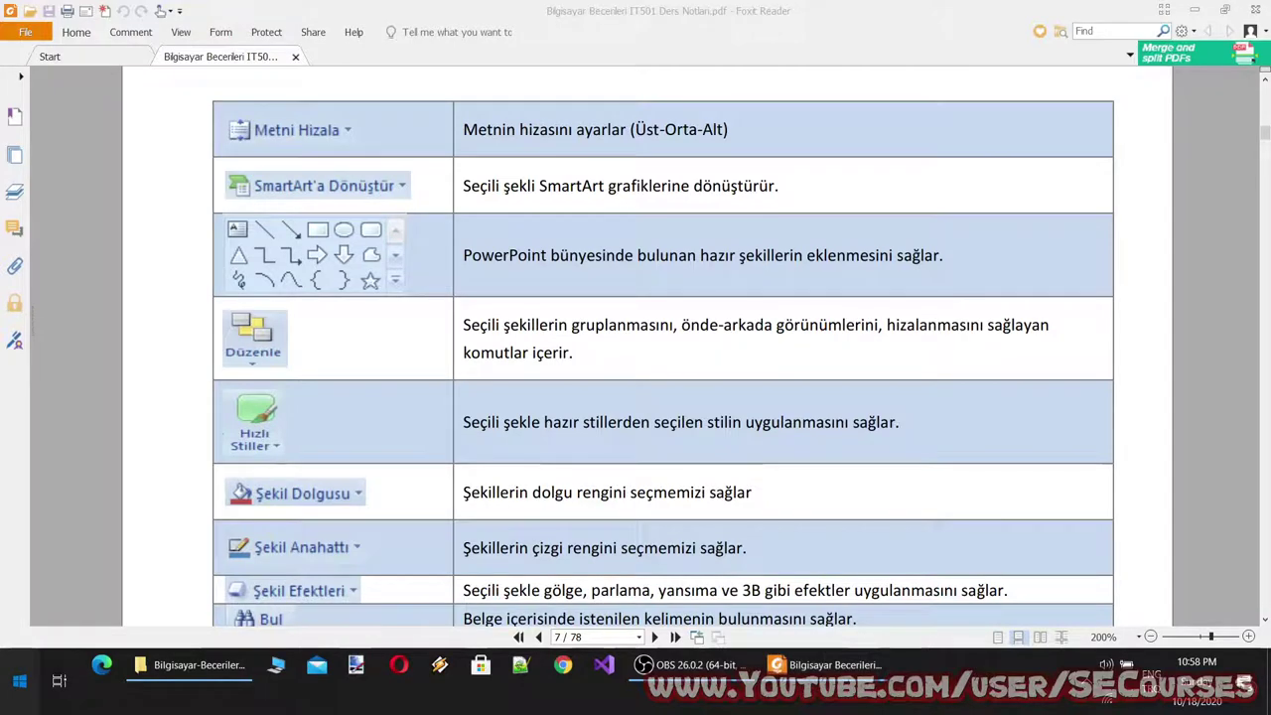
key("super")
Launch PowerPoint 2016 by searching 'power', create blank presentation Sunu1, and return to the Foxit notes.
type("power")
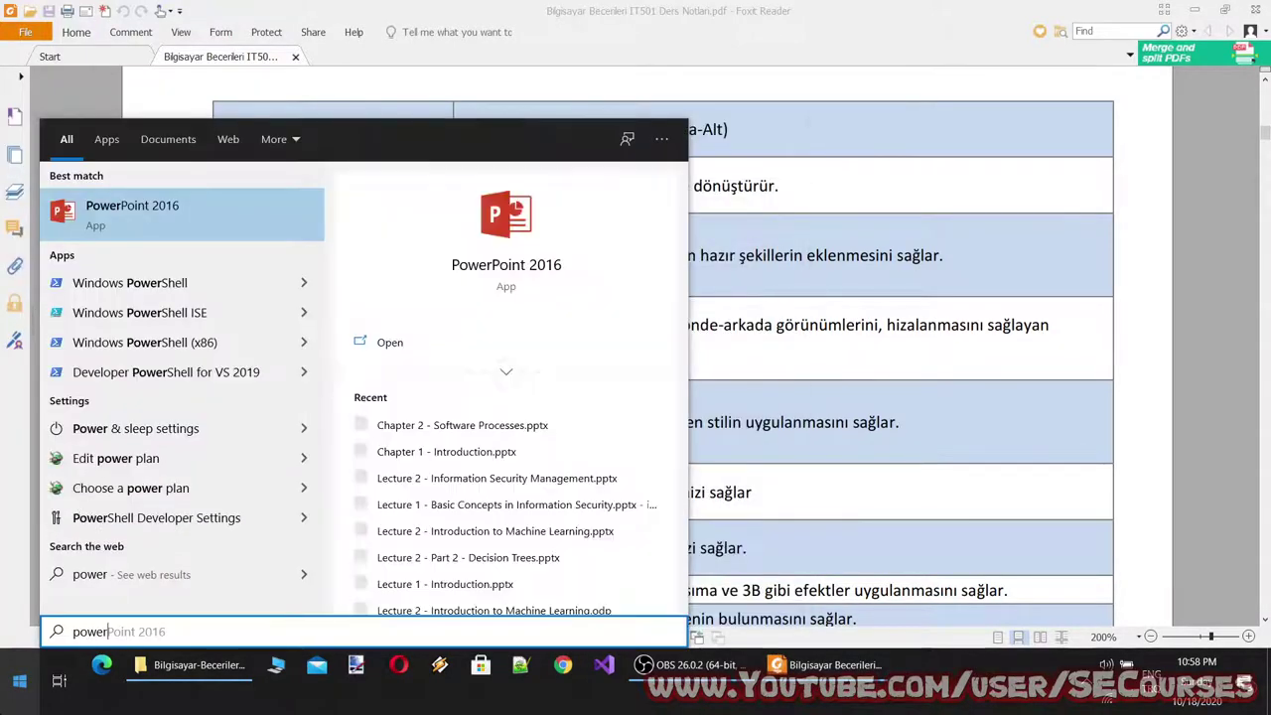
key("Return")
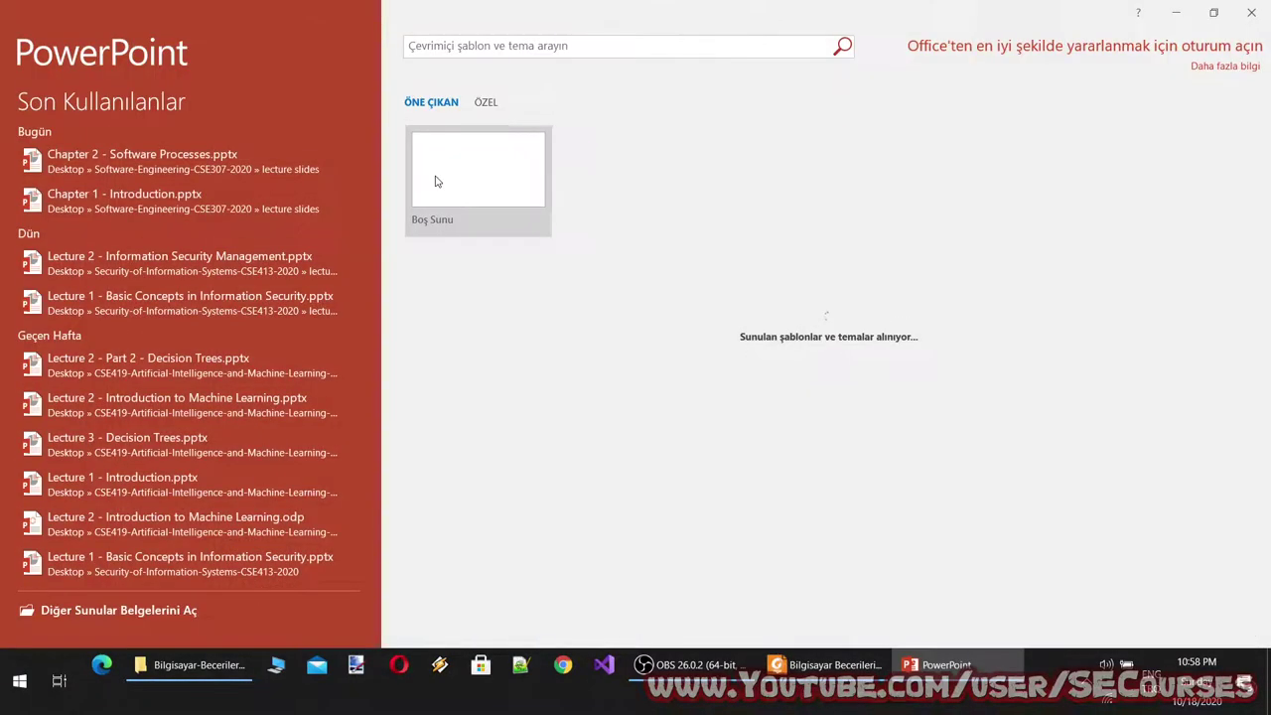
left_click(465, 171)
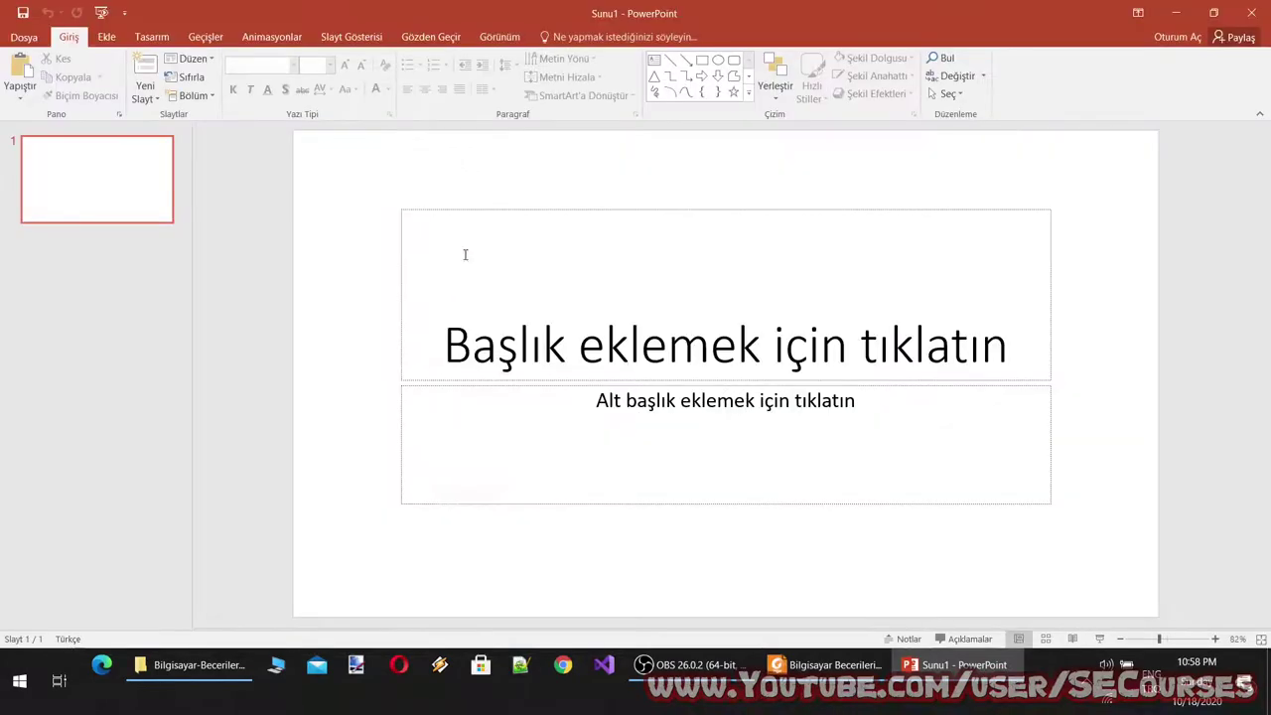
left_click(821, 675)
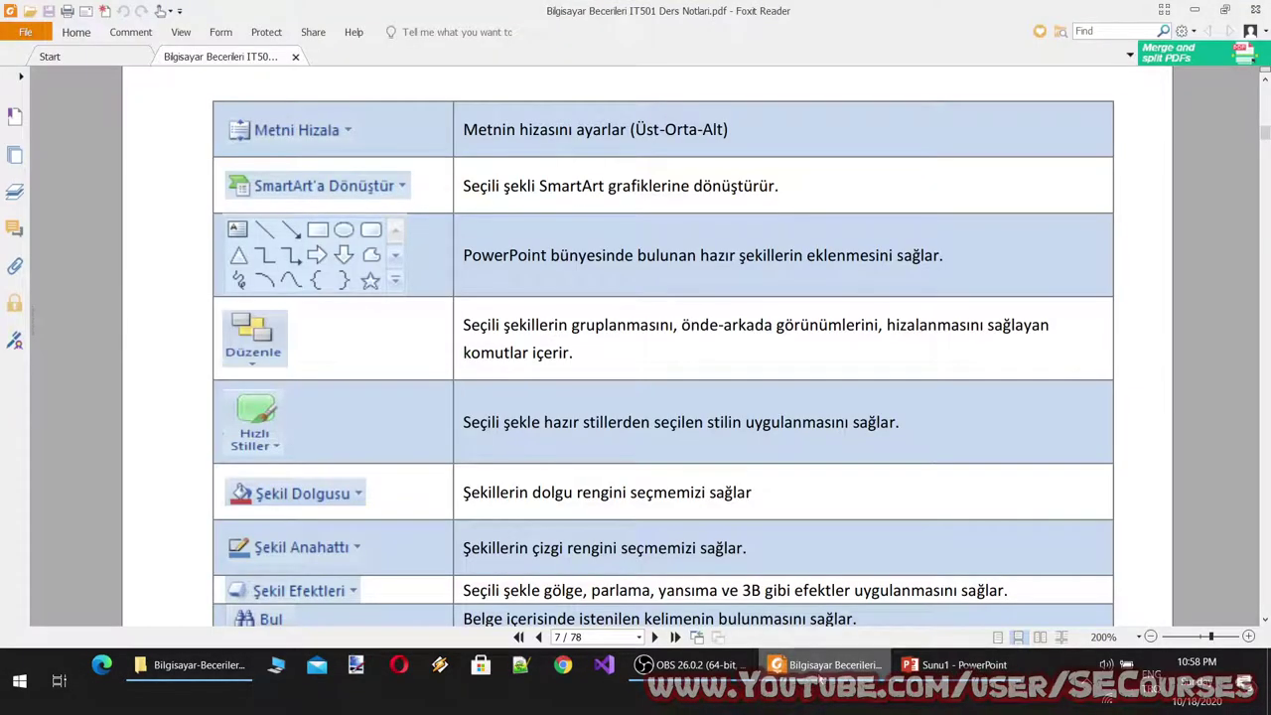
Open Chrome and load the toros.edu.tr website.
left_click(563, 670)
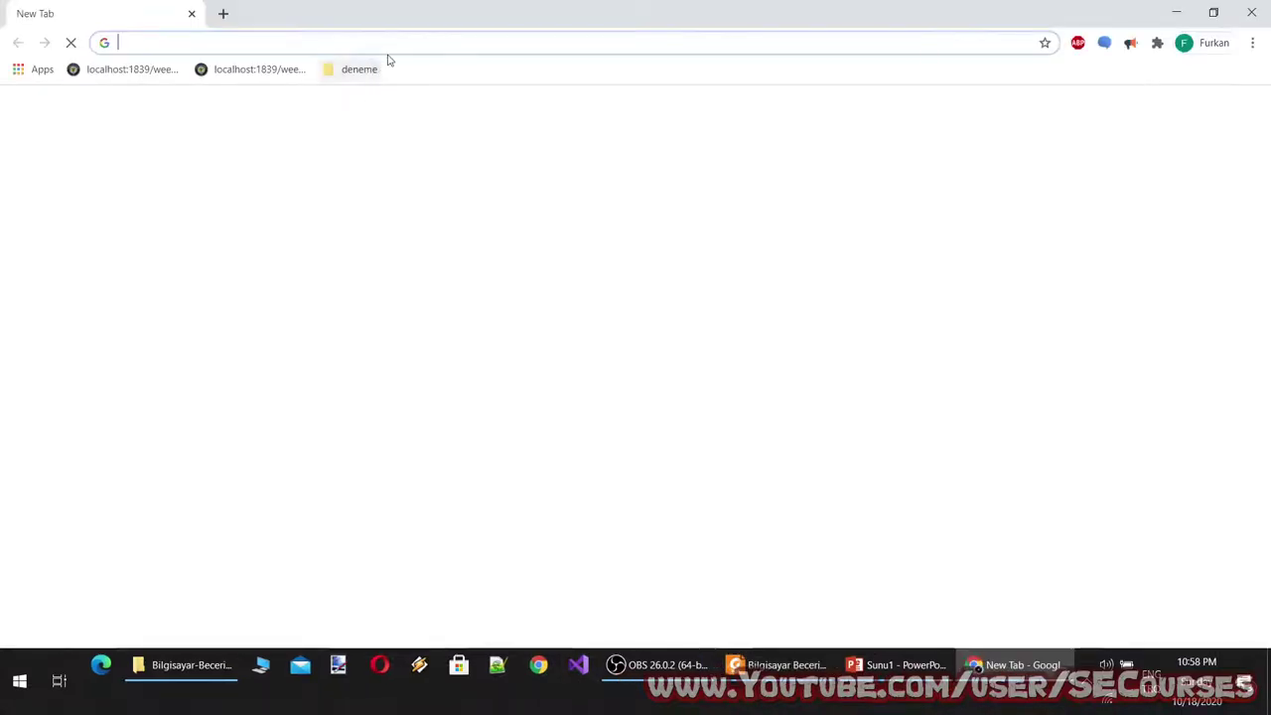
type("toros.edu.tr")
key("Return")
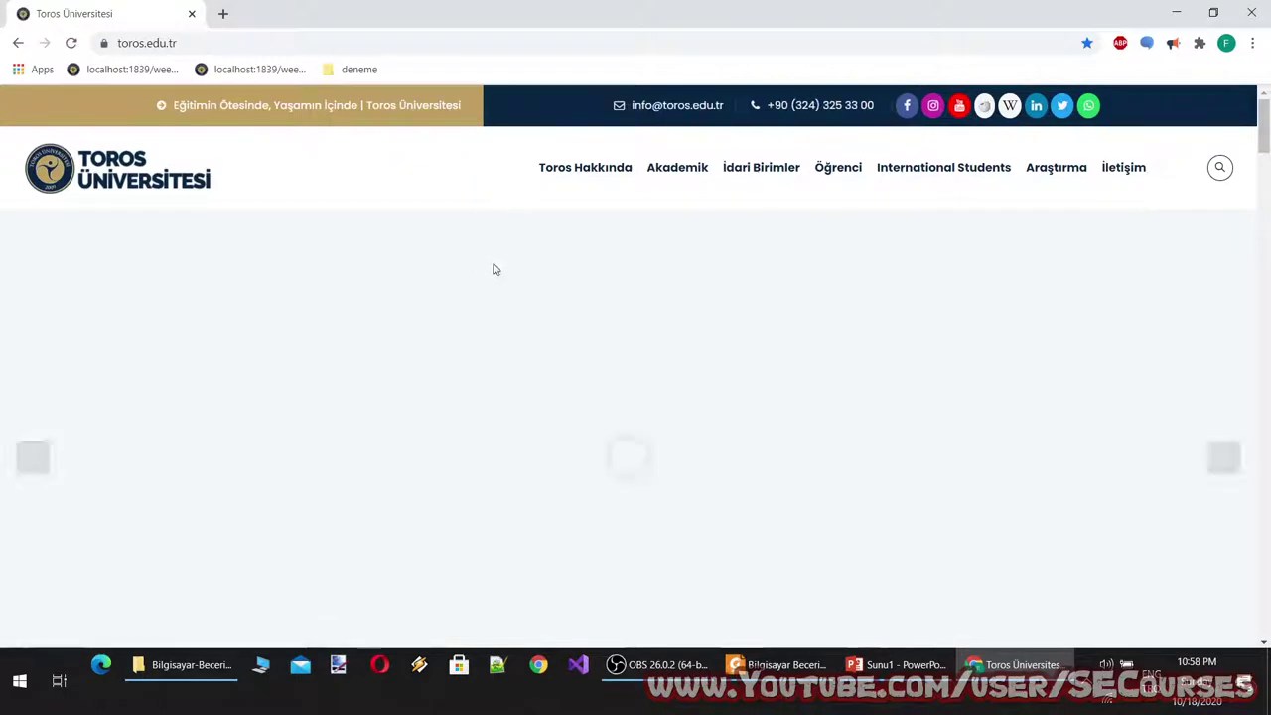
Copy the 'Toros Üniversitesi ve Ayrıcalıkları ile Tanışın' heading and paragraphs, then return to PowerPoint.
scroll(557, 298, "down", 5)
scroll(575, 340, "down", 3)
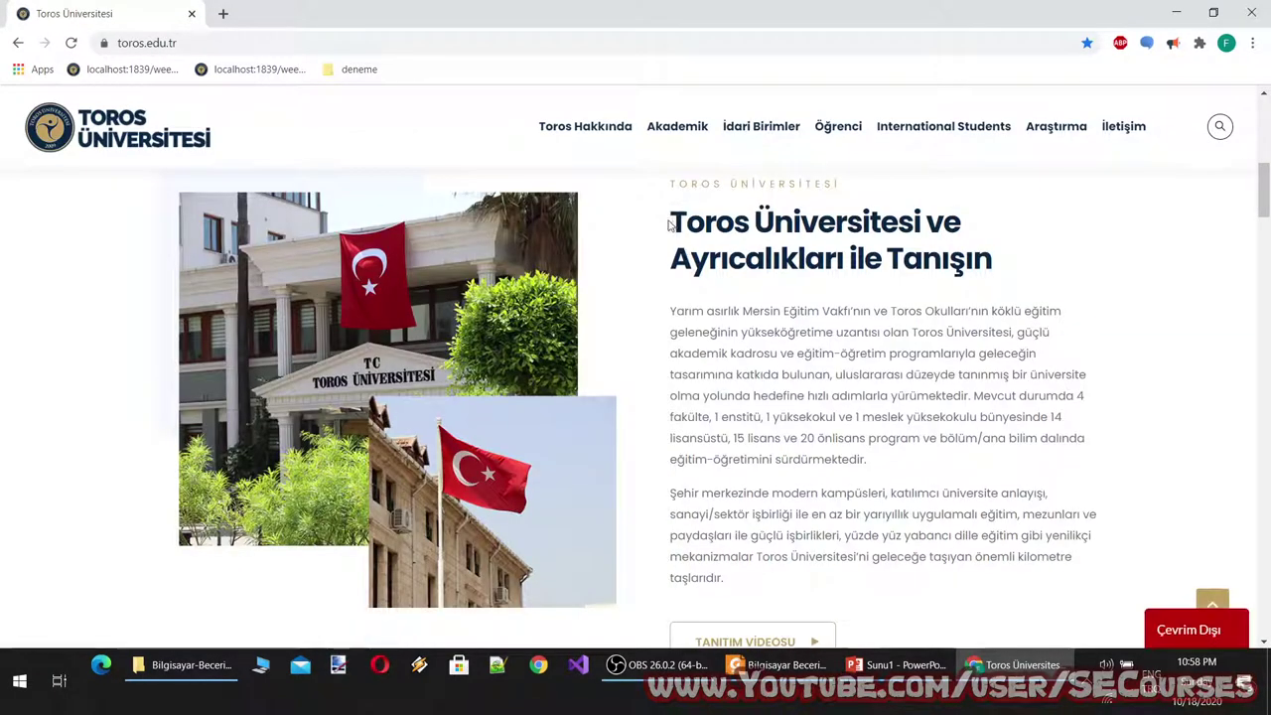
left_click_drag(672, 214, 735, 582)
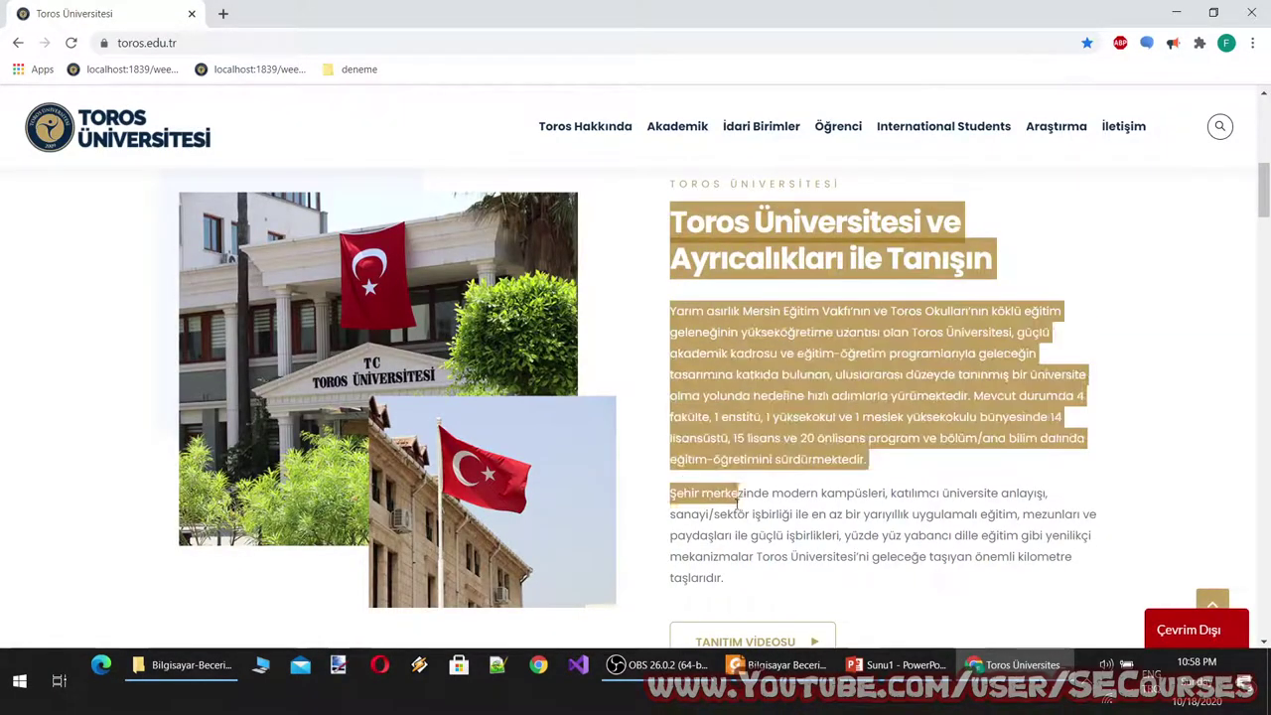
right_click(735, 378)
left_click(760, 388)
left_click(897, 665)
Paste the copied Toros Üniversitesi text into the slide's subtitle placeholder.
left_click(583, 290)
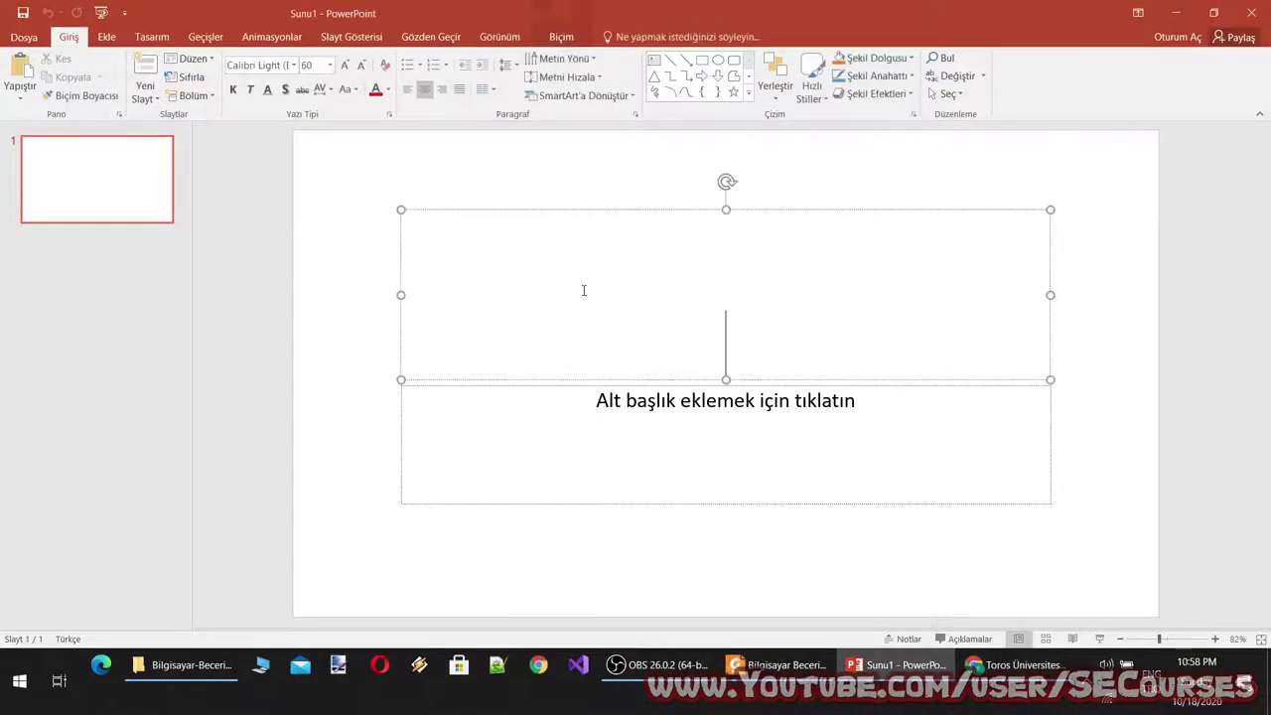
left_click(600, 434)
key("ctrl+v")
left_click(871, 572)
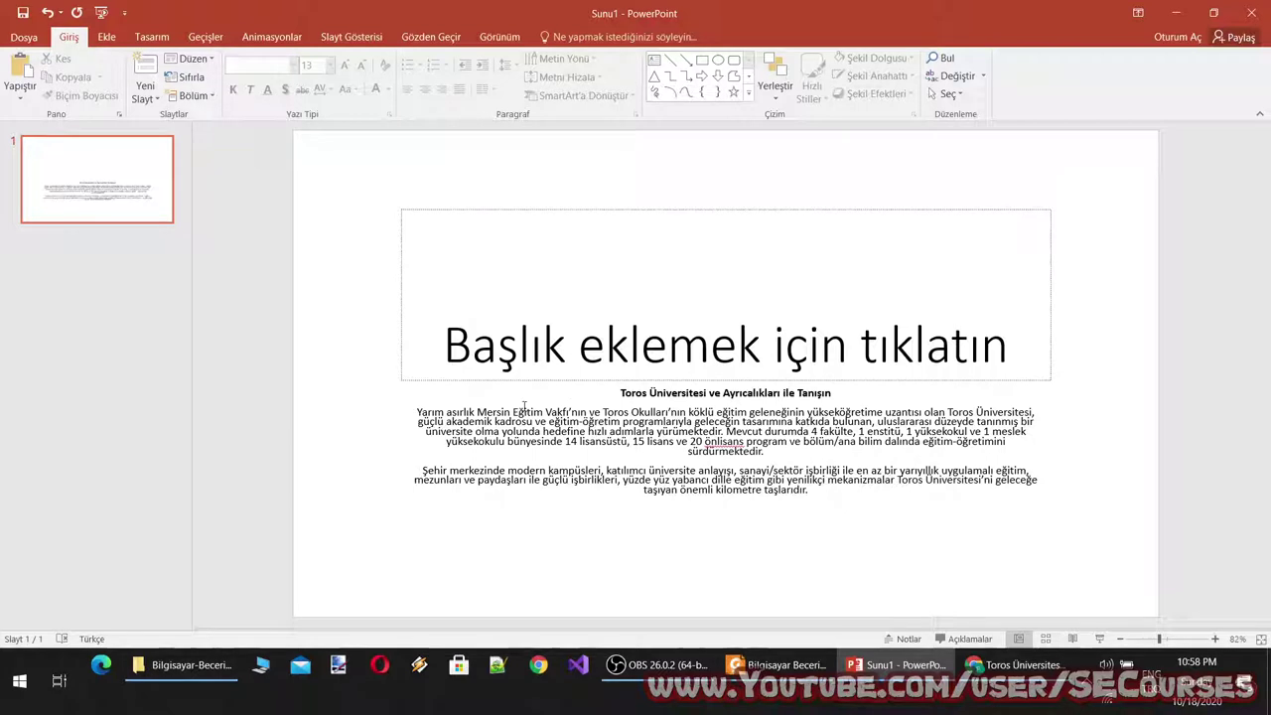
Try left and right alignment, justify the first paragraph, and return to the Foxit notes.
left_click(490, 402)
left_click(496, 386)
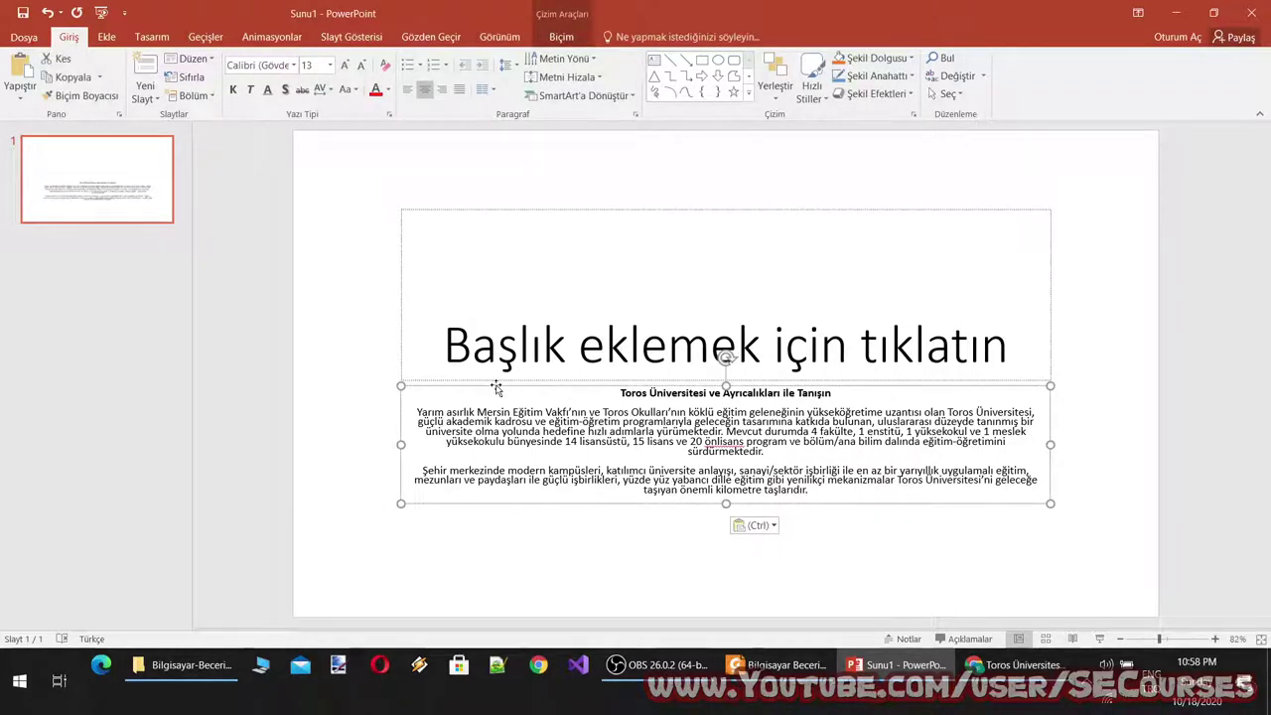
left_click_drag(491, 415, 641, 425)
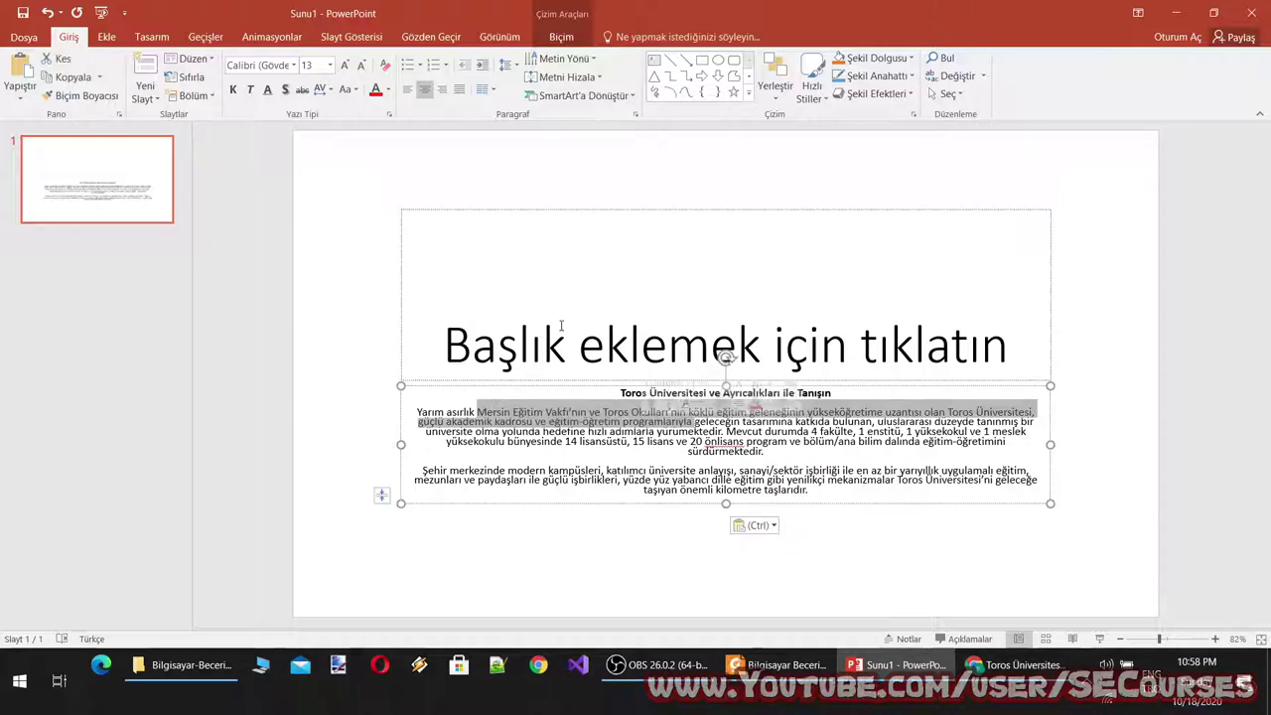
left_click(409, 94)
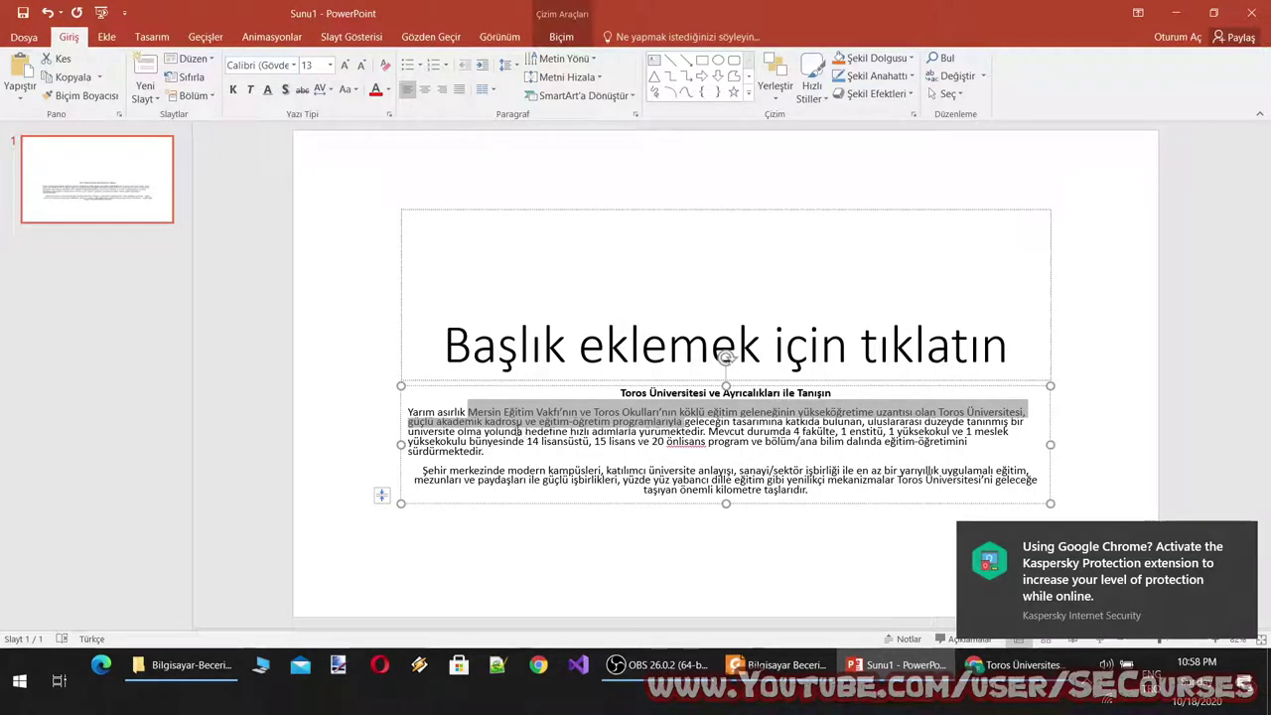
left_click(443, 90)
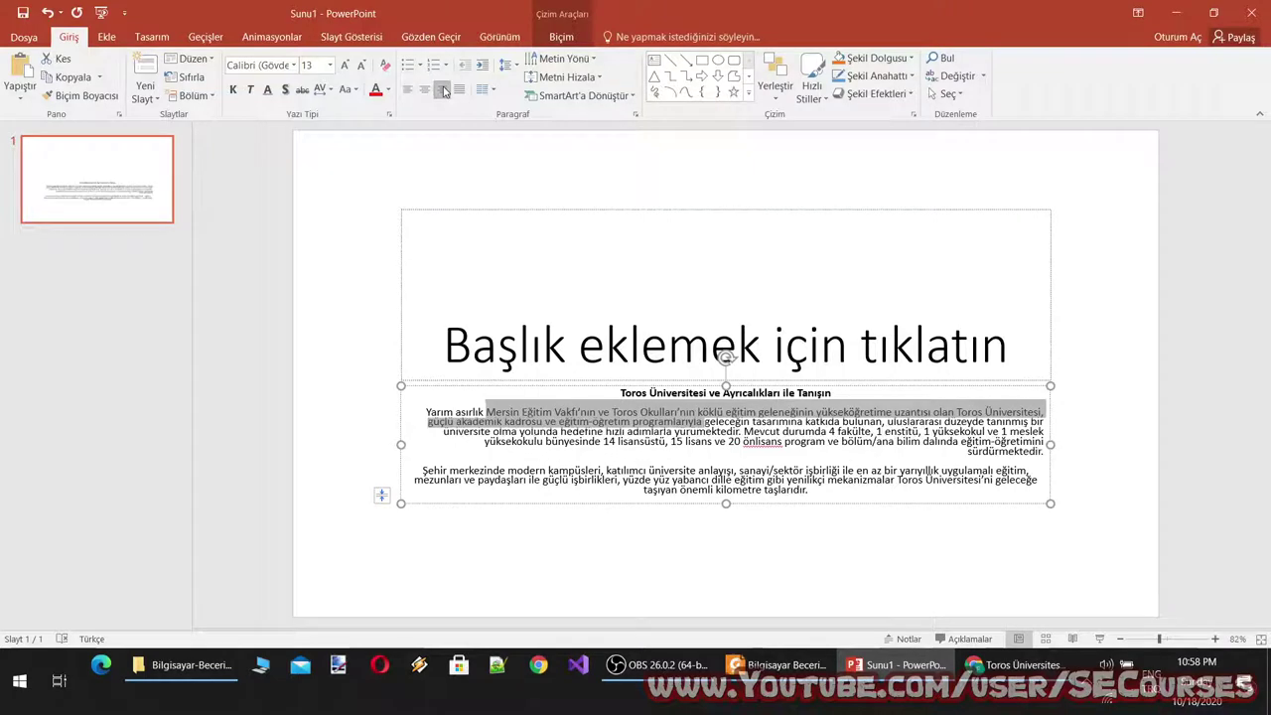
left_click(459, 91)
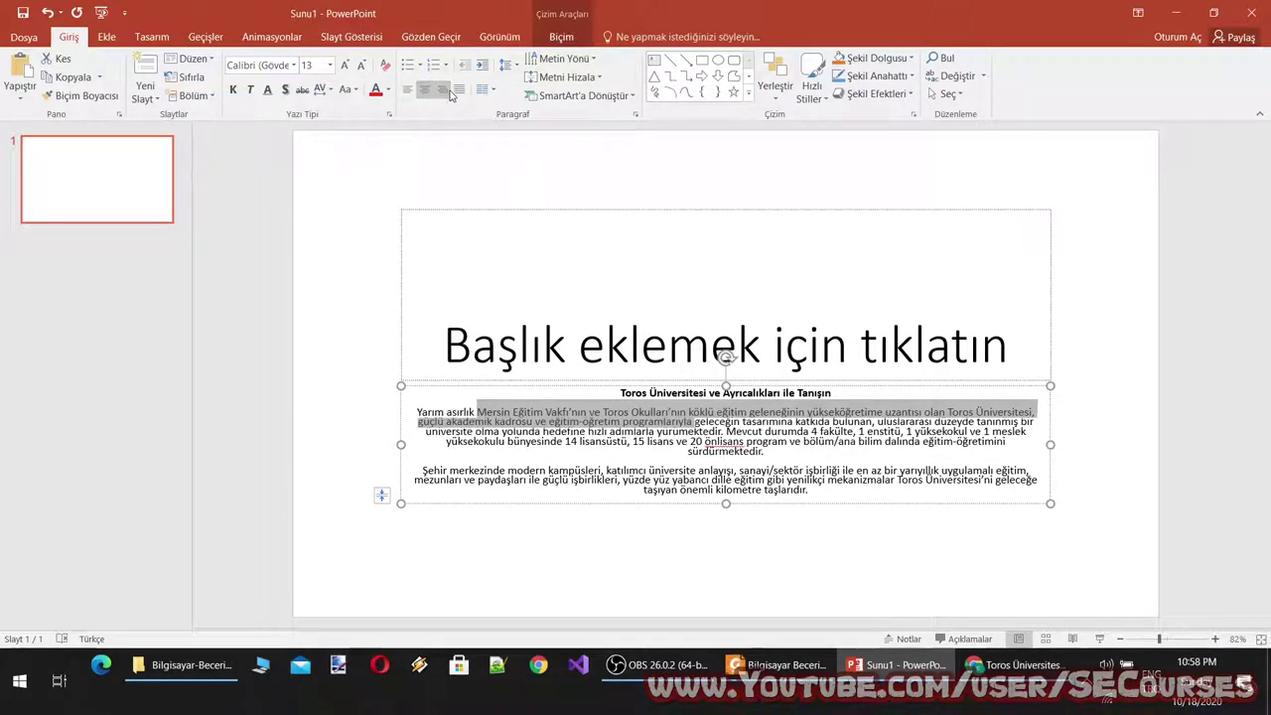
left_click(458, 91)
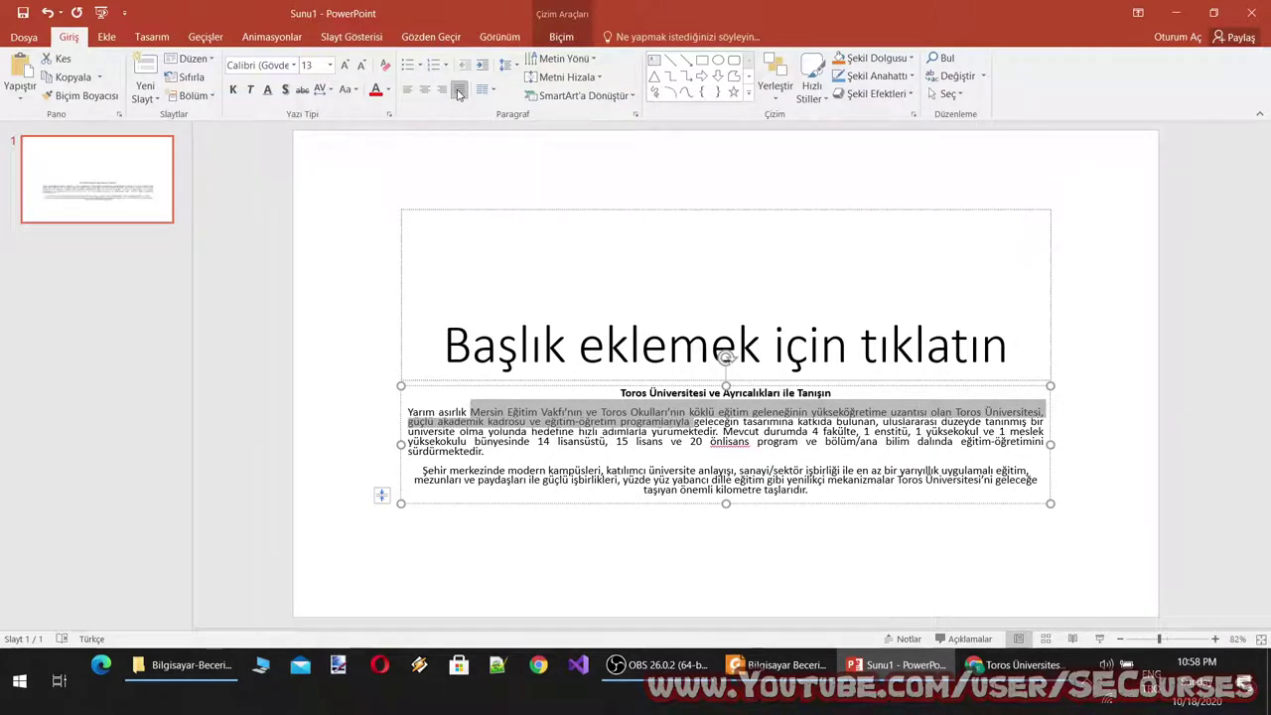
left_click(779, 665)
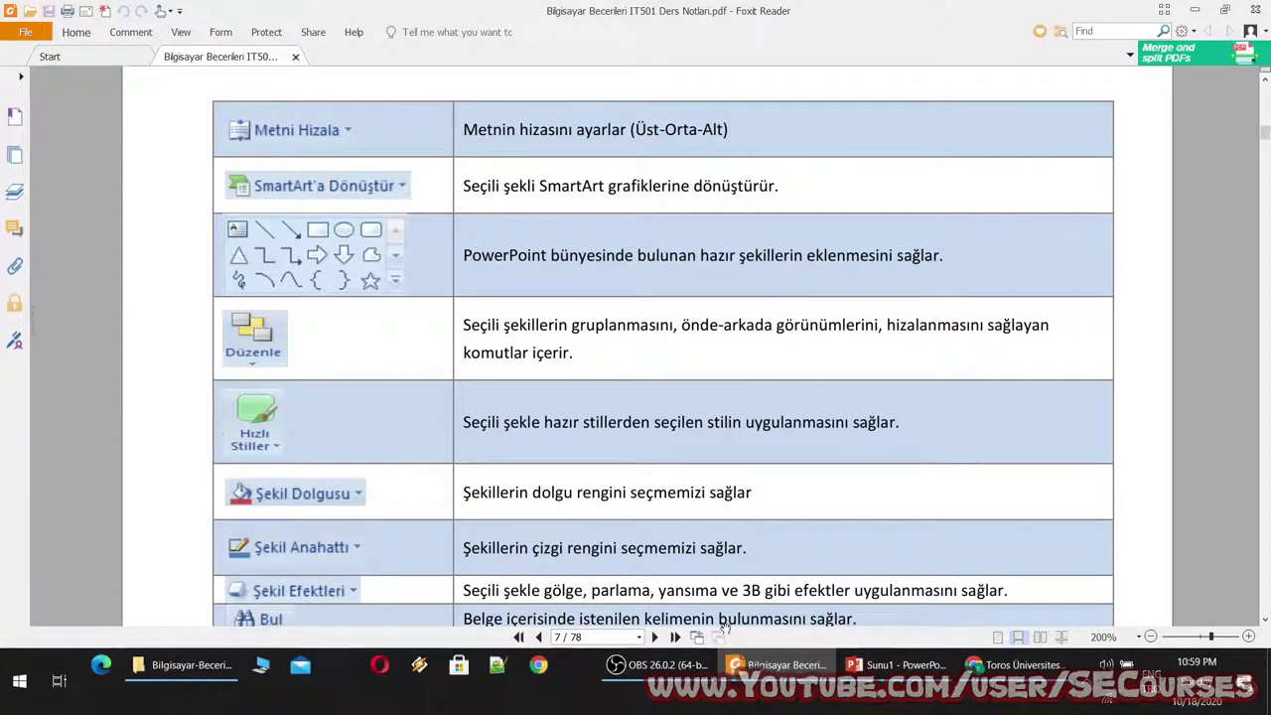
Back in PowerPoint, try two- and three-column layouts on the body text, ending at one column.
left_click(899, 664)
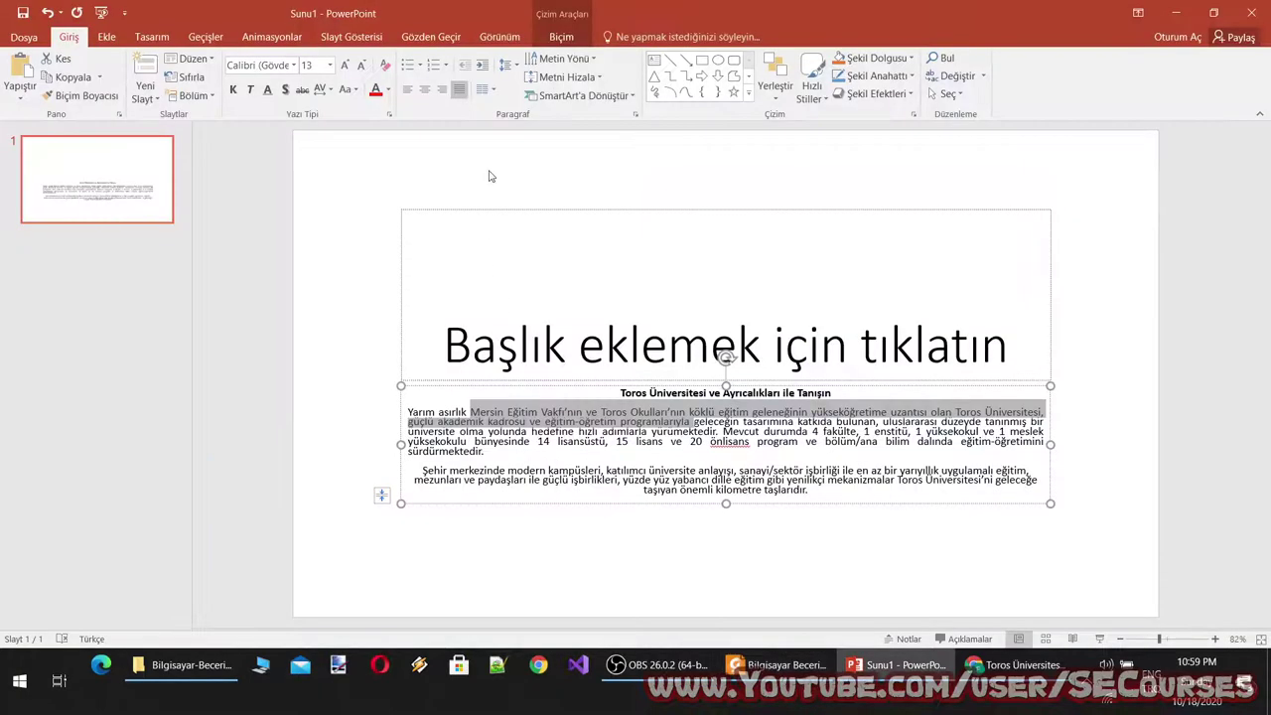
left_click(494, 91)
left_click(496, 92)
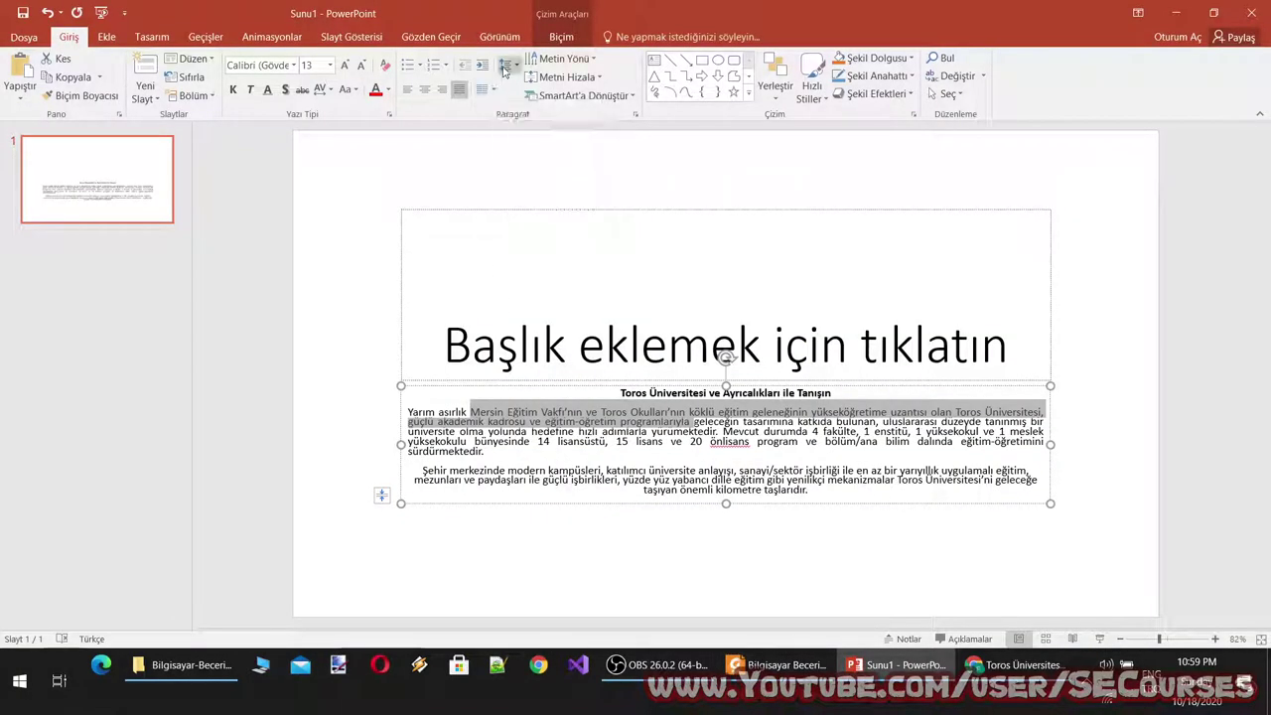
left_click(507, 65)
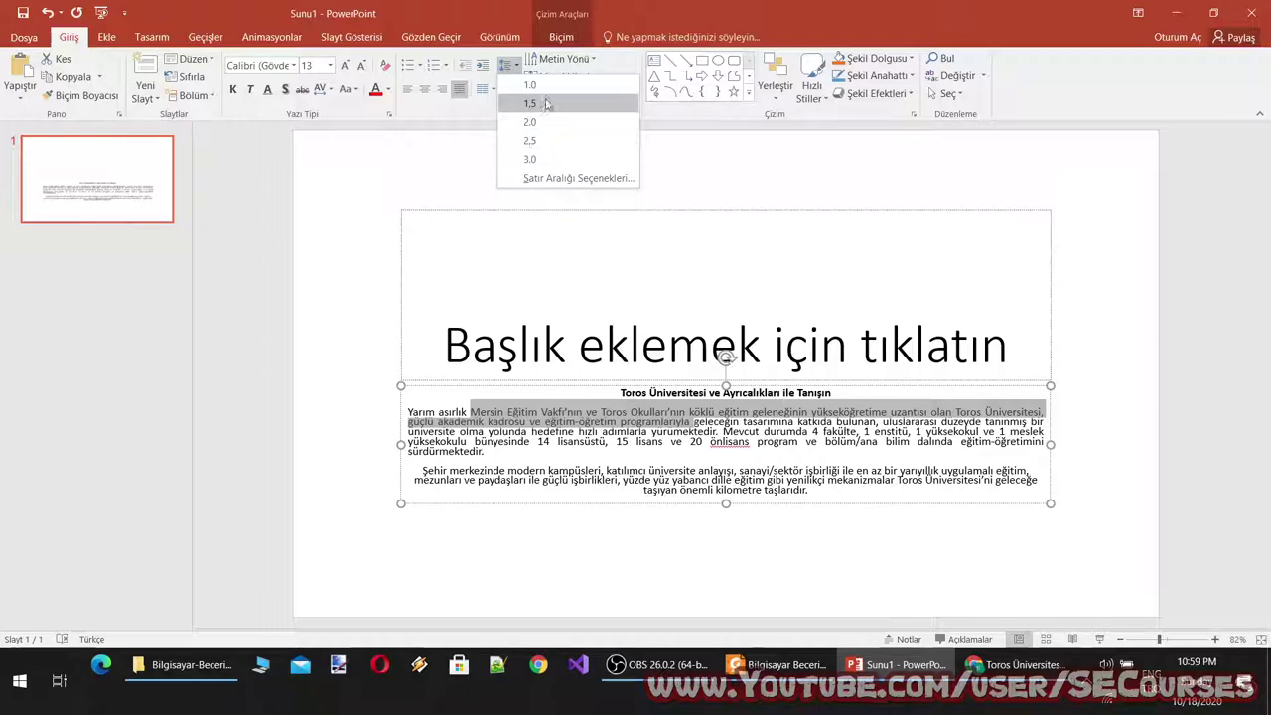
left_click(494, 118)
left_click(487, 91)
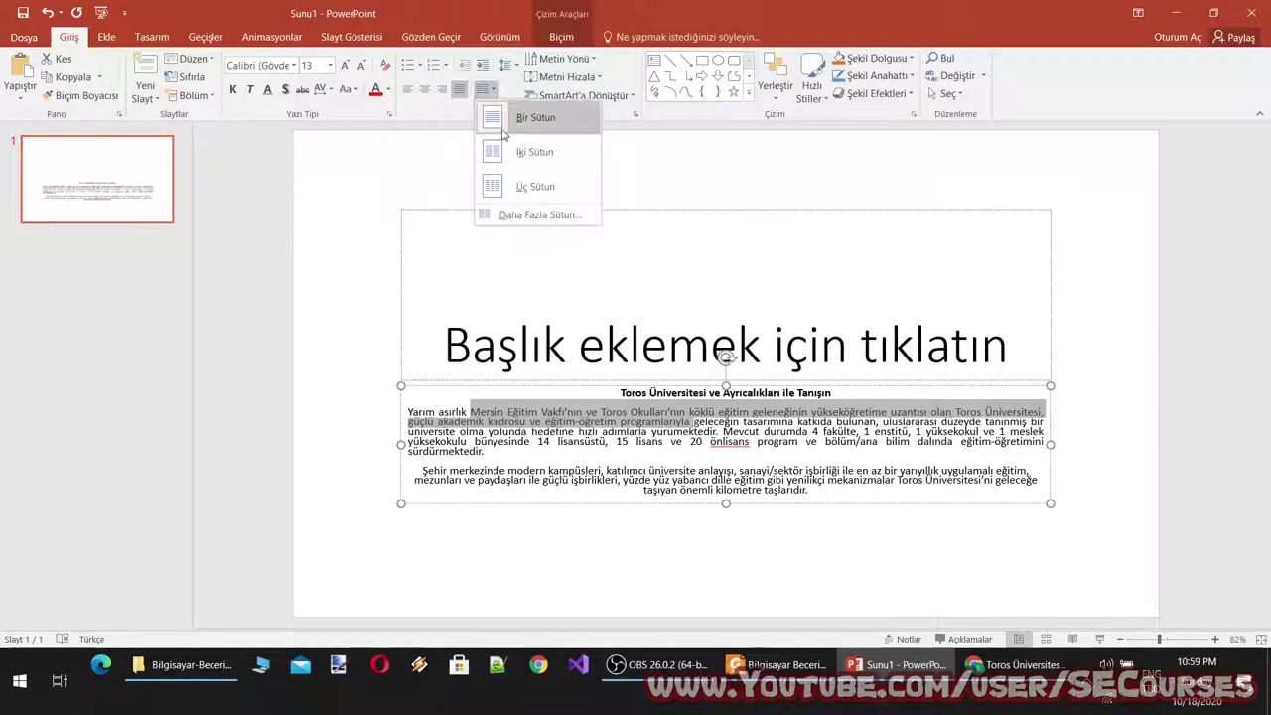
left_click(510, 149)
left_click(484, 92)
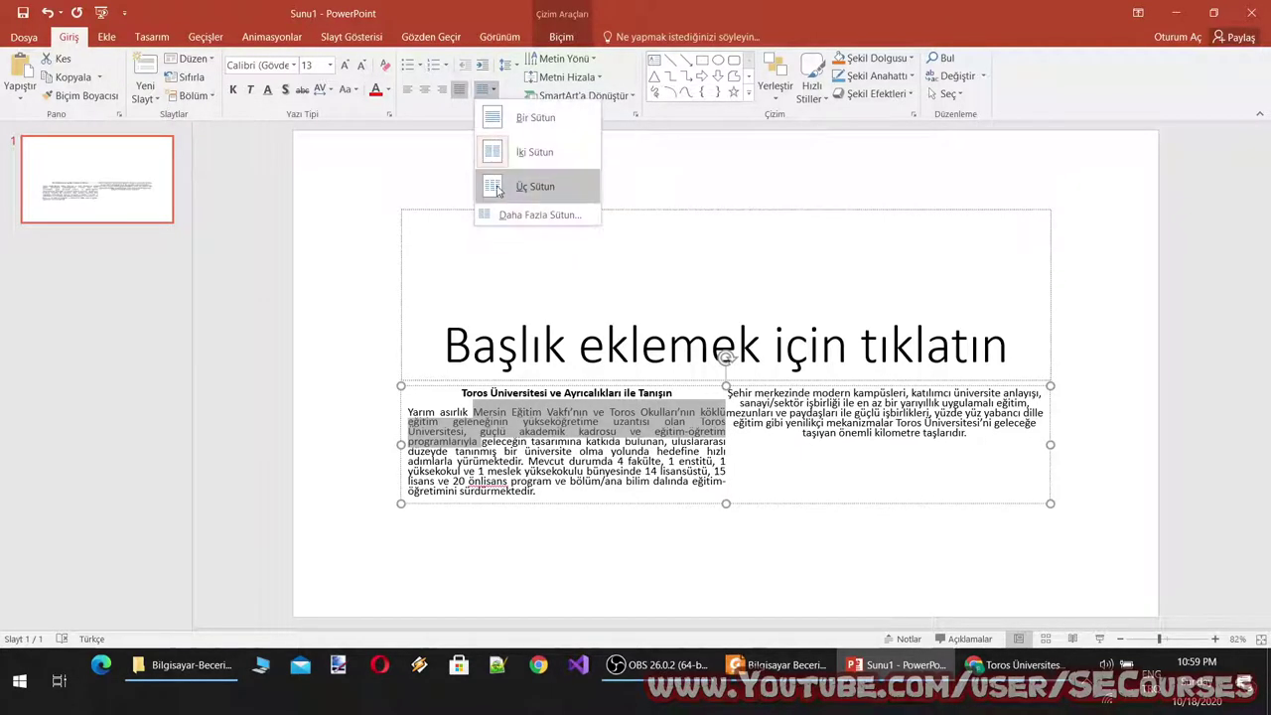
left_click(493, 184)
left_click(483, 92)
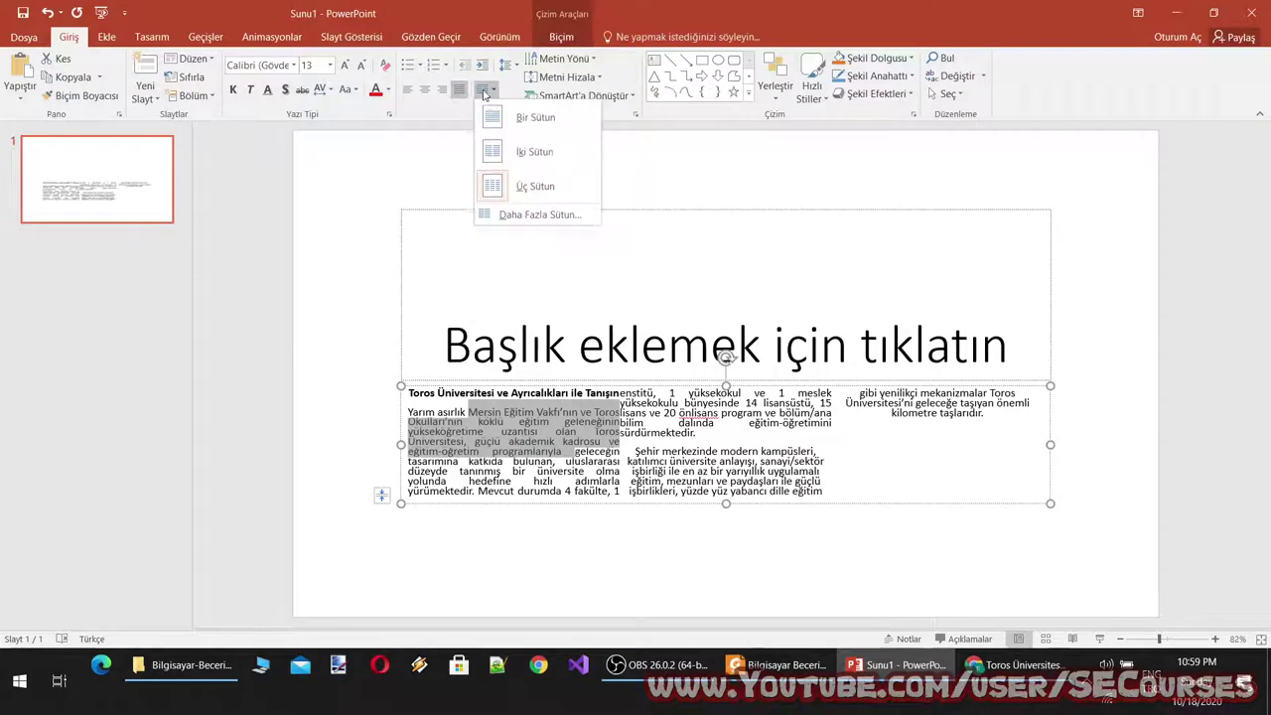
left_click(496, 120)
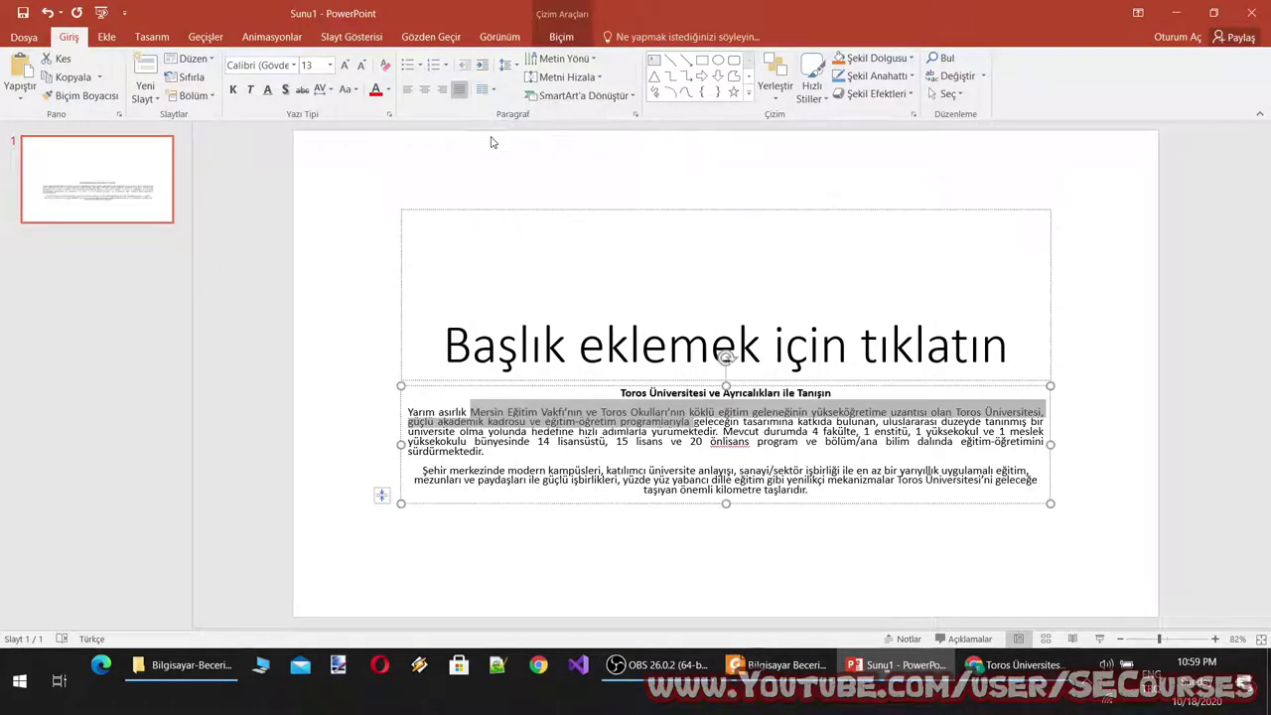
Stretch the body text box downward so AutoFit enlarges its text to 19 pt.
left_click(593, 59)
left_click(592, 58)
left_click(594, 77)
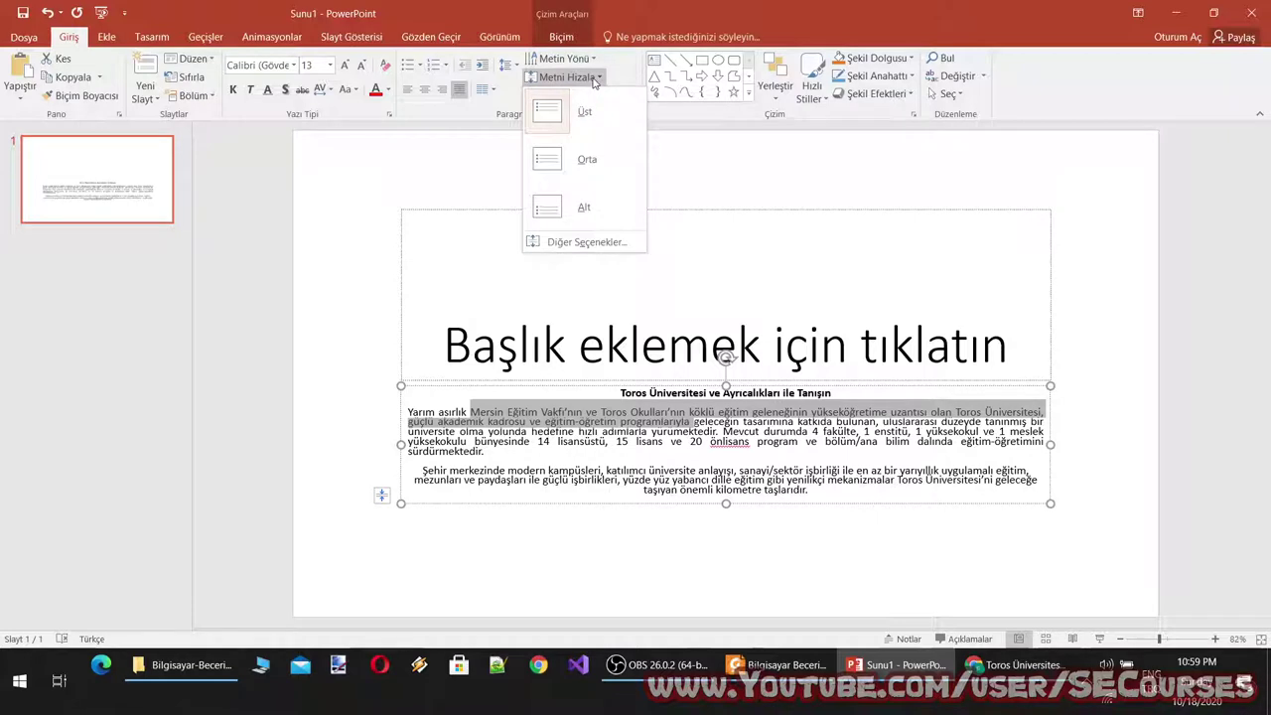
left_click(424, 91)
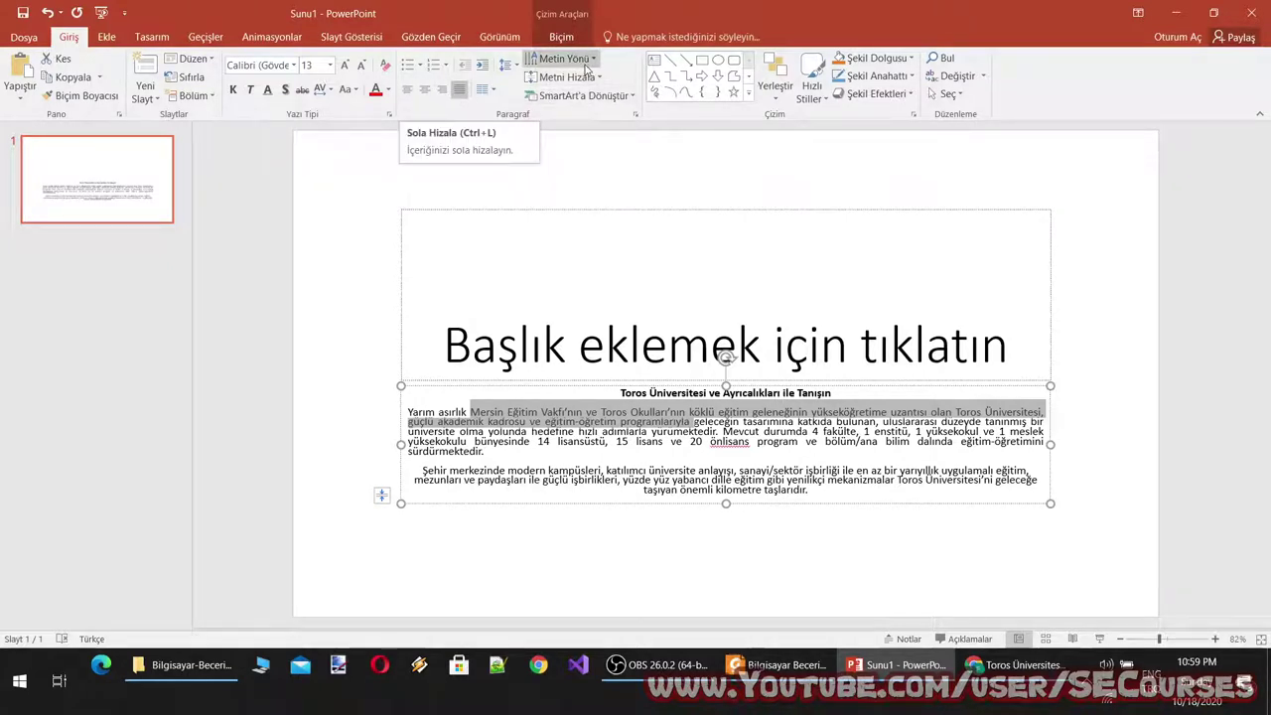
left_click(592, 77)
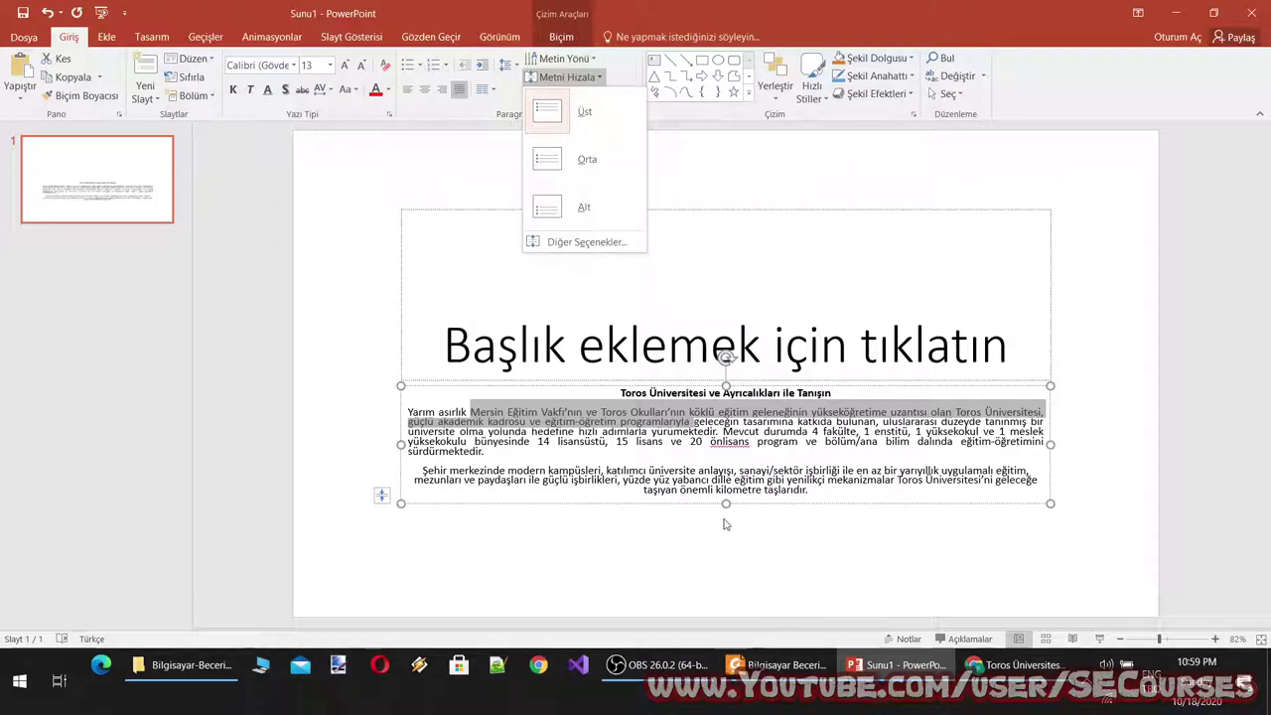
left_click_drag(727, 504, 727, 584)
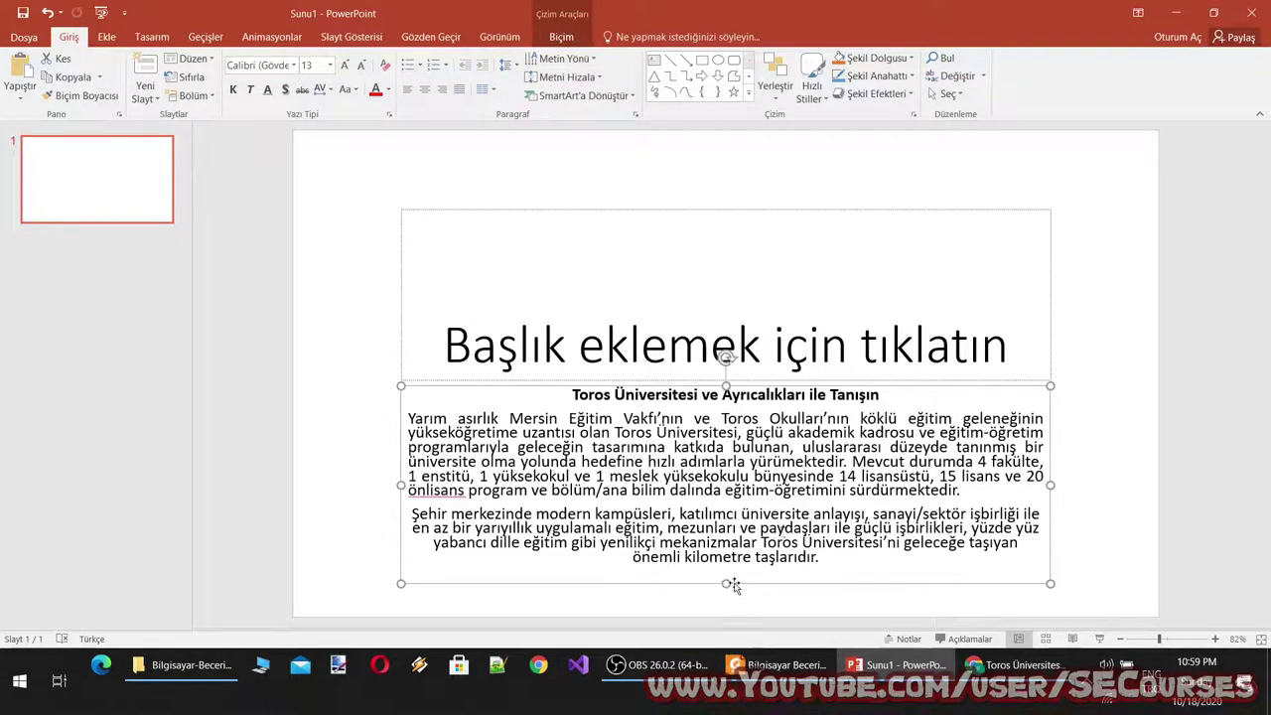
Decrease the font size of all the body text to 17 pt.
left_click_drag(841, 567, 568, 394)
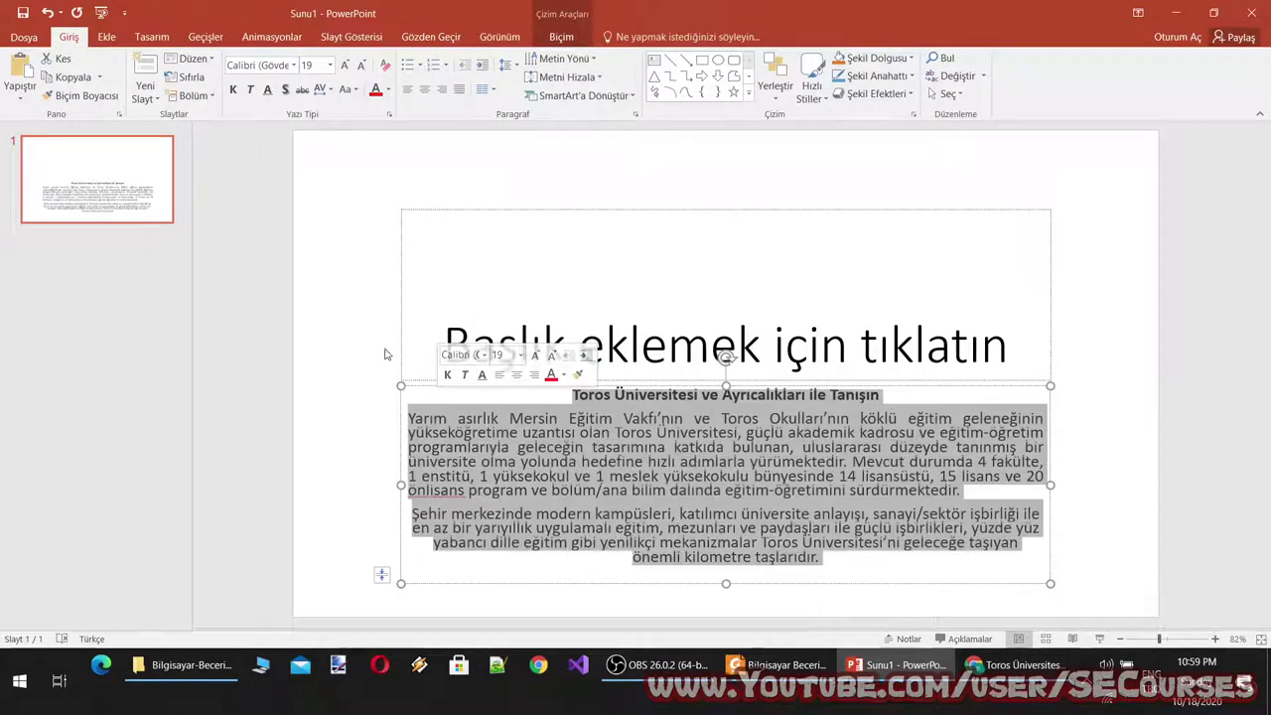
left_click(361, 68)
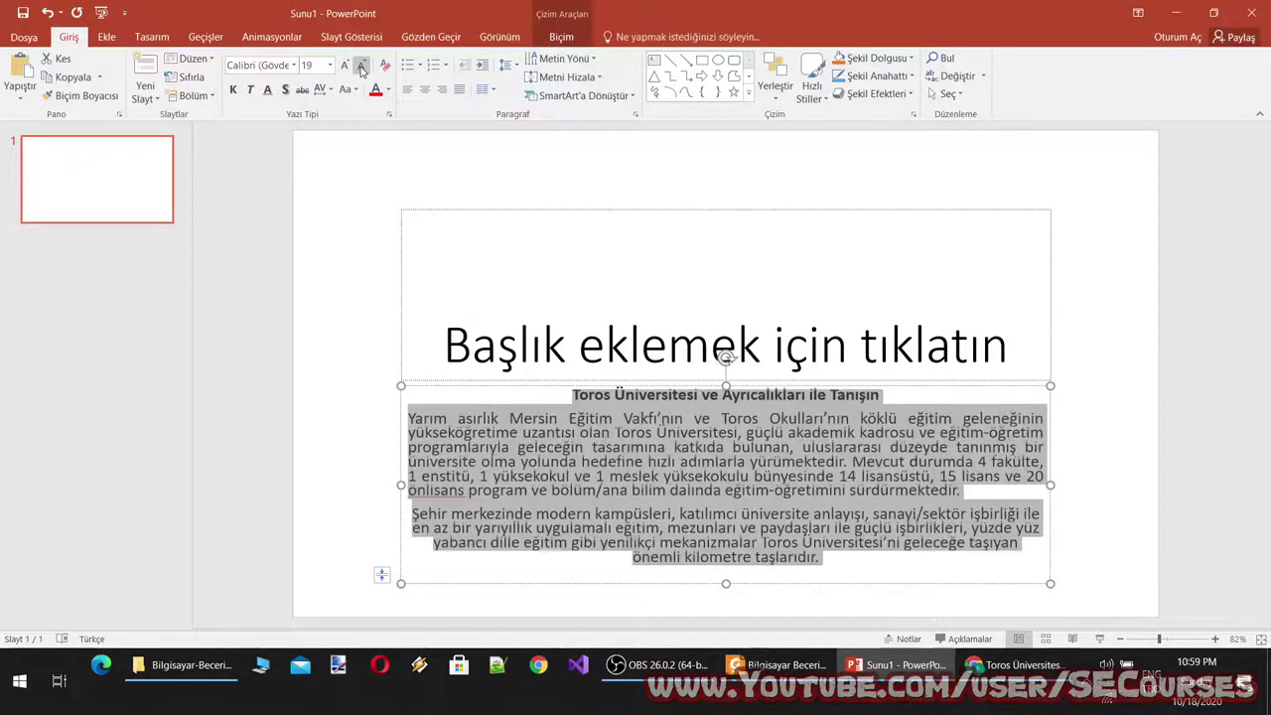
left_click(361, 67)
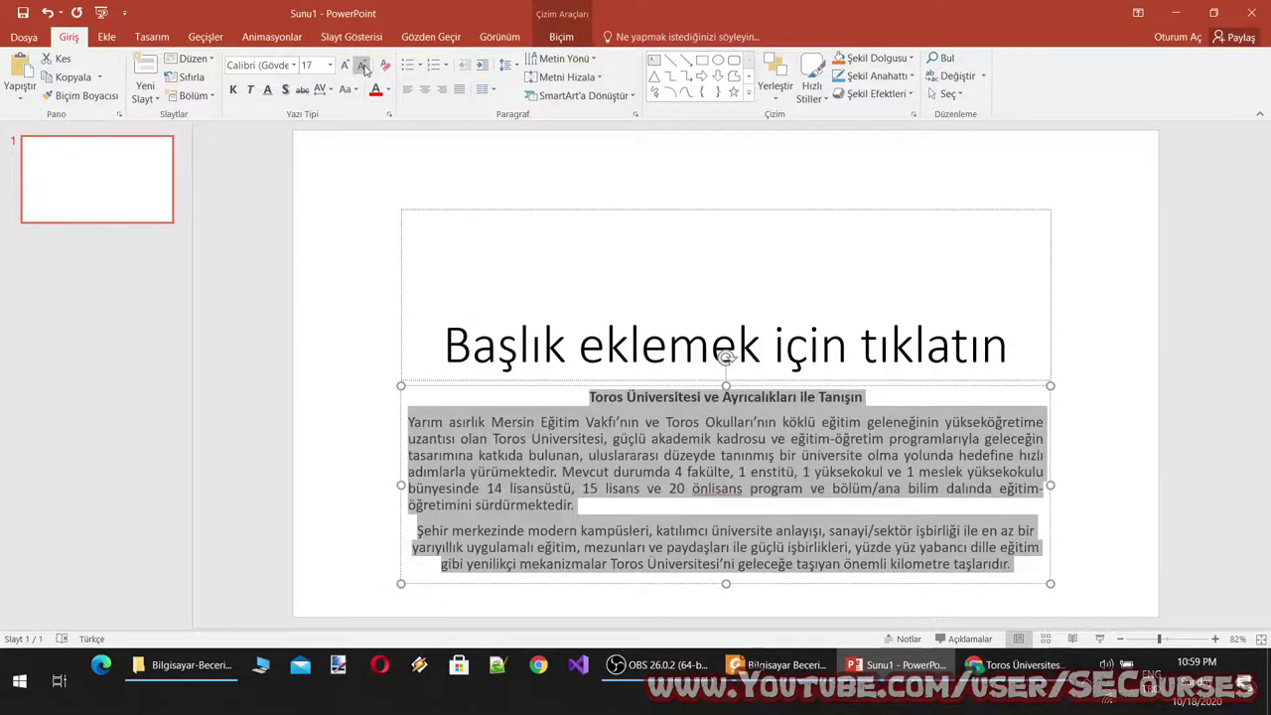
left_click(807, 471)
Shrink the passage from 'Üniversitesi' through 'taşıyan' further, to about 11 pt.
left_click_drag(578, 439, 819, 568)
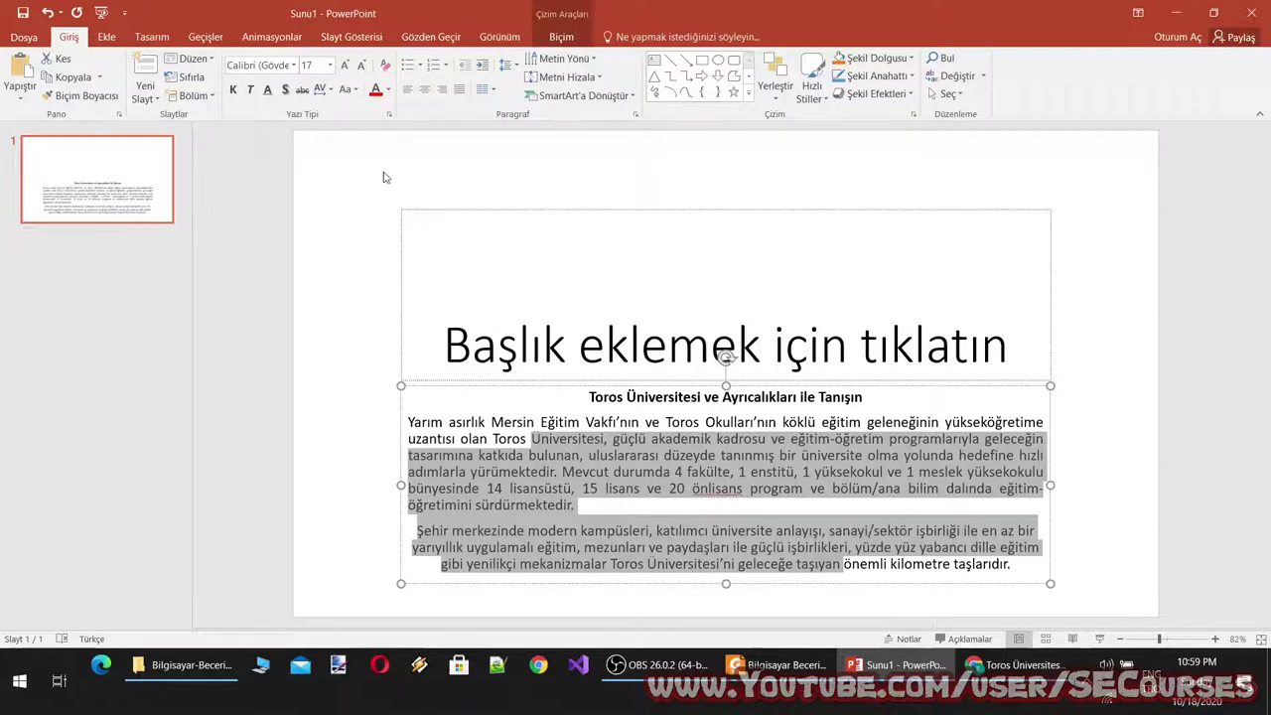
left_click(361, 65)
left_click(361, 65)
left_click(361, 64)
left_click(702, 368)
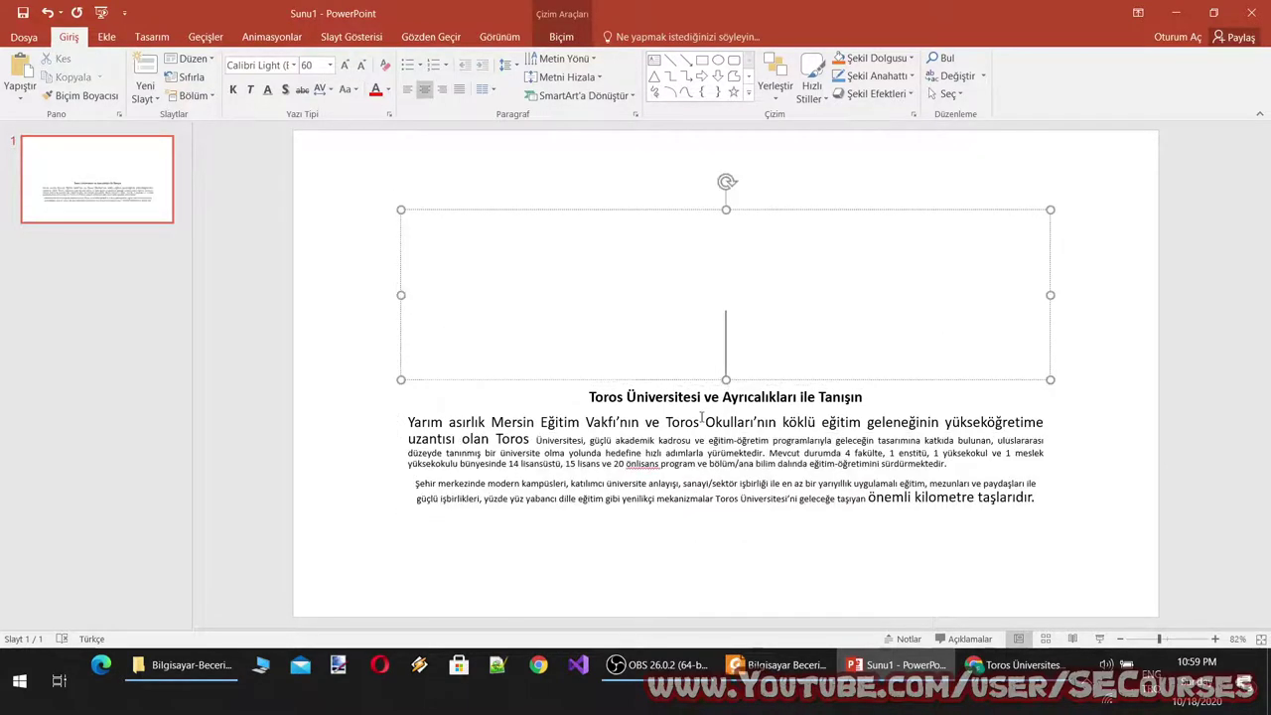
Centre the body text vertically in its box with Align Text > Middle (Orta).
left_click(685, 453)
left_click(559, 387)
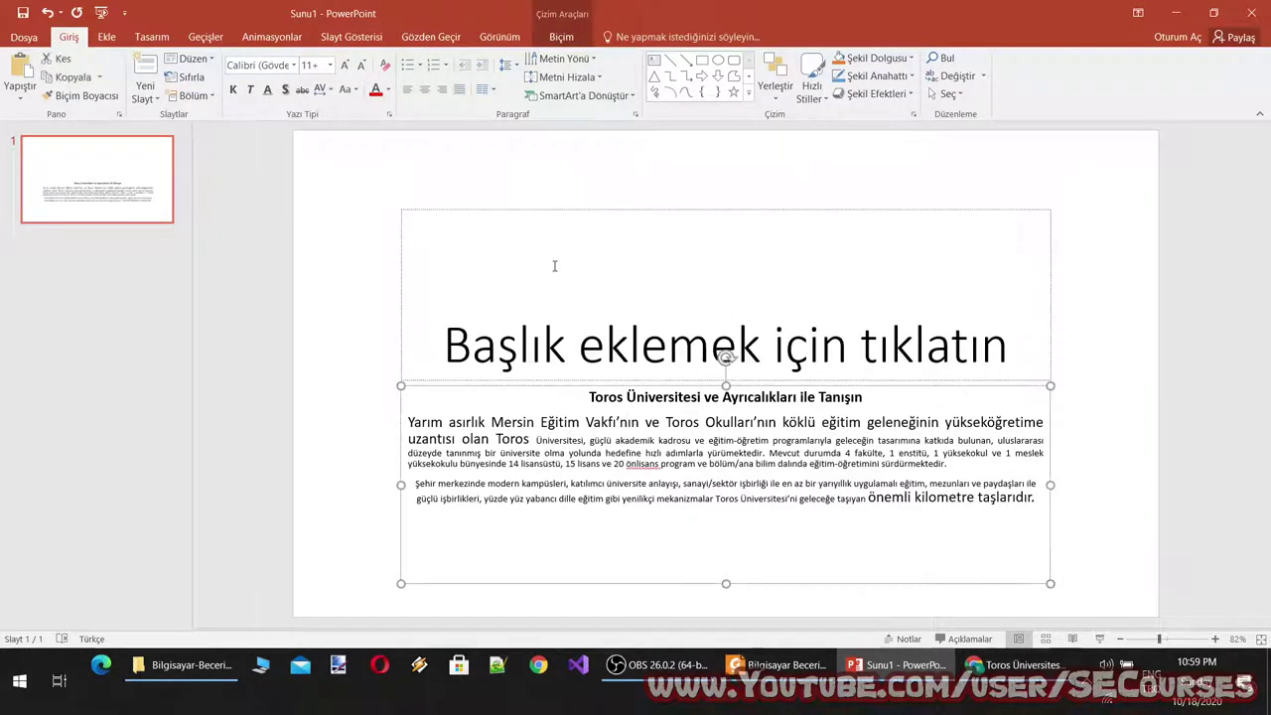
left_click(599, 78)
left_click(587, 159)
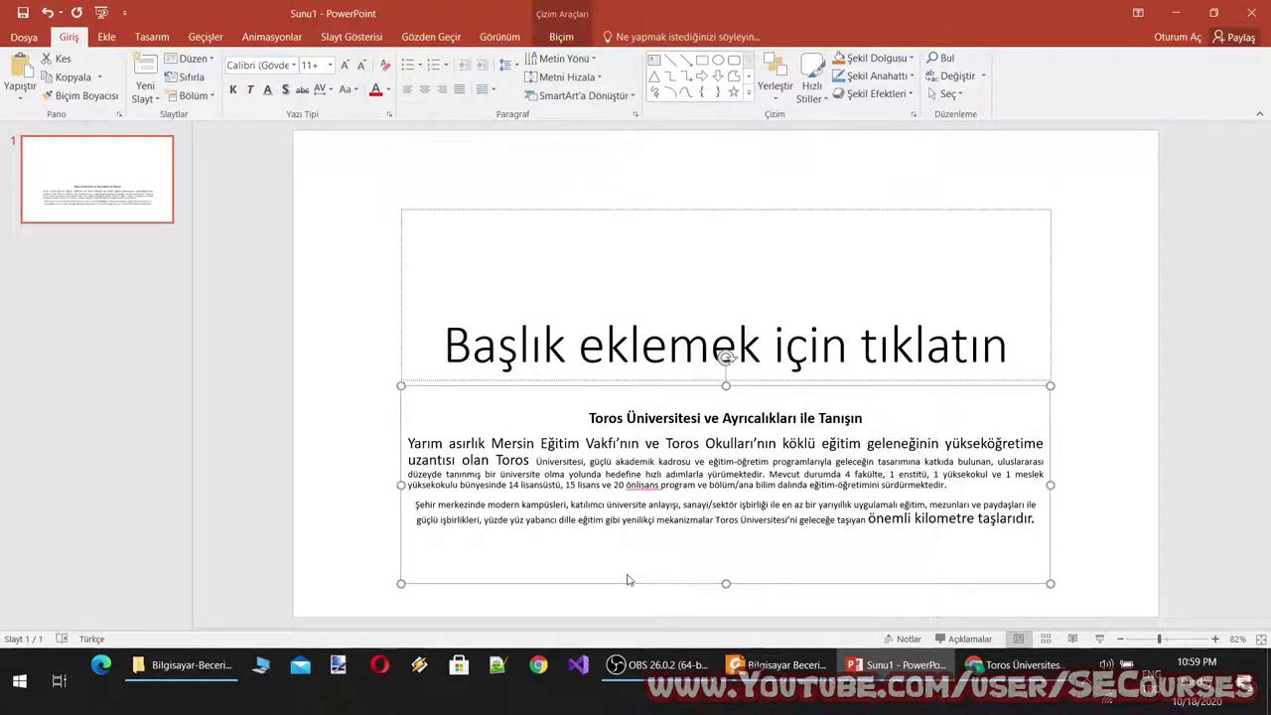
Try bottom vertical alignment, then open the Format Shape text box options.
left_click(571, 78)
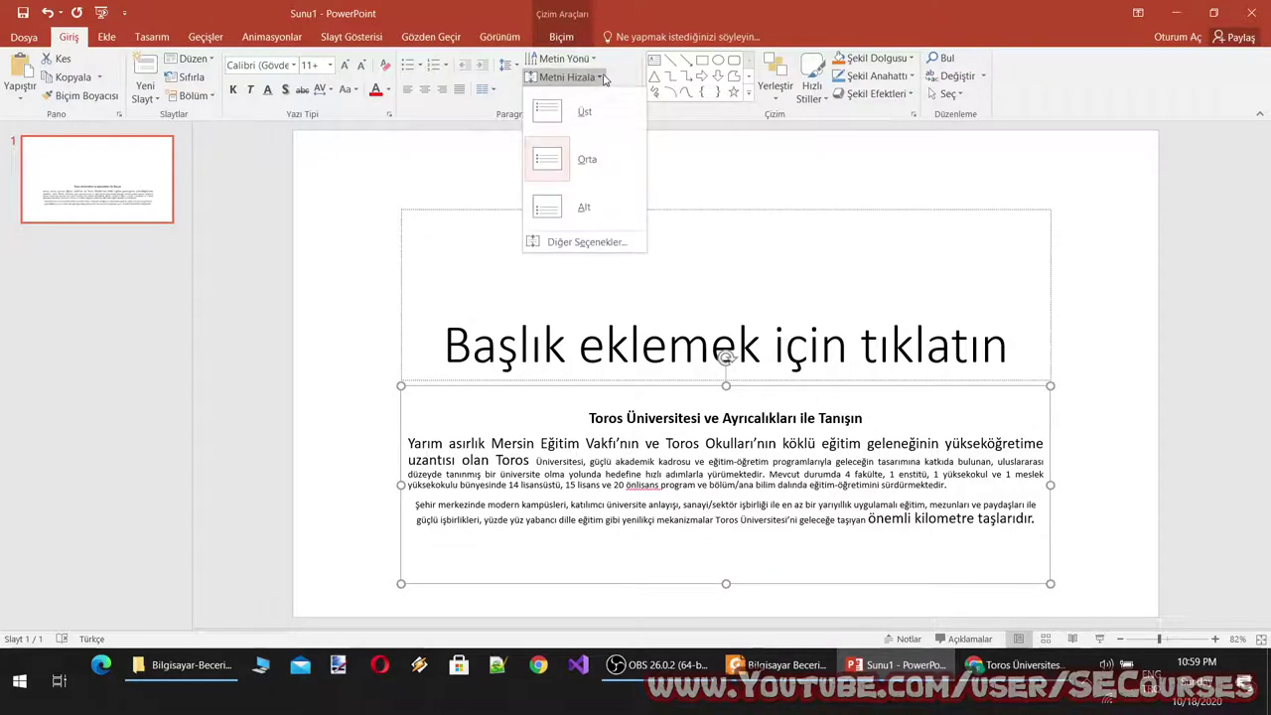
left_click(586, 207)
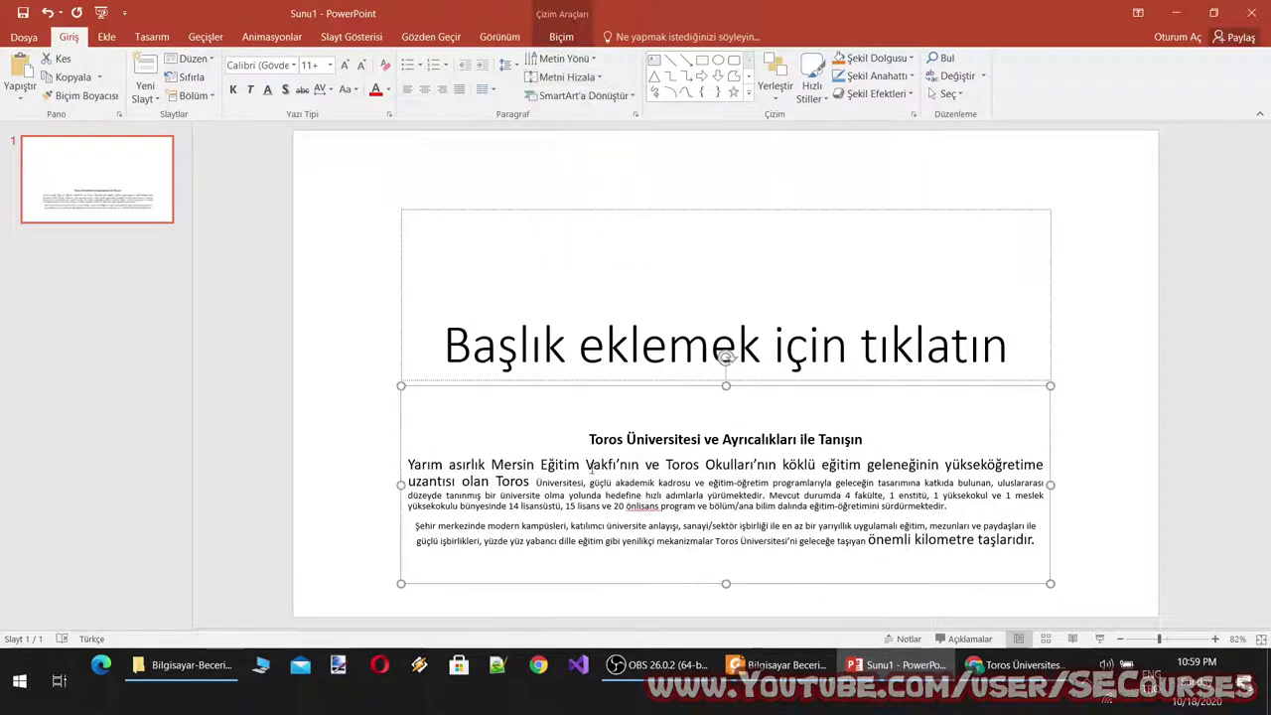
left_click(568, 78)
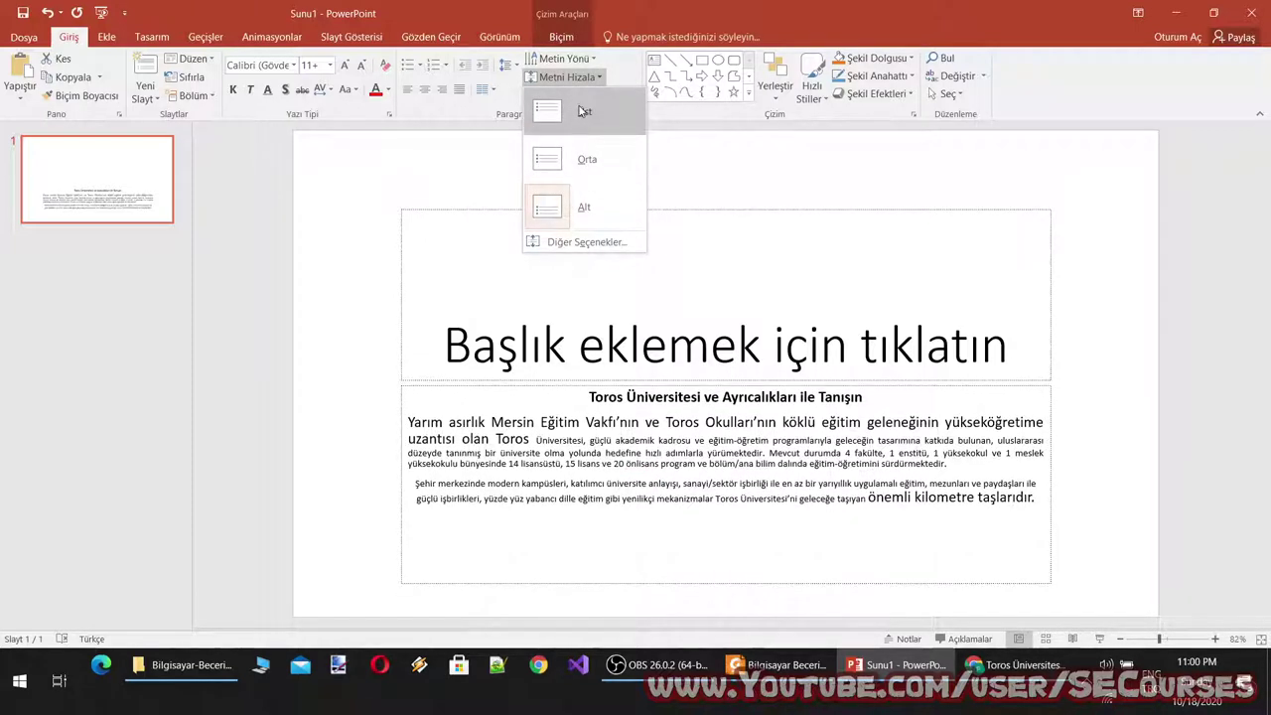
left_click(572, 241)
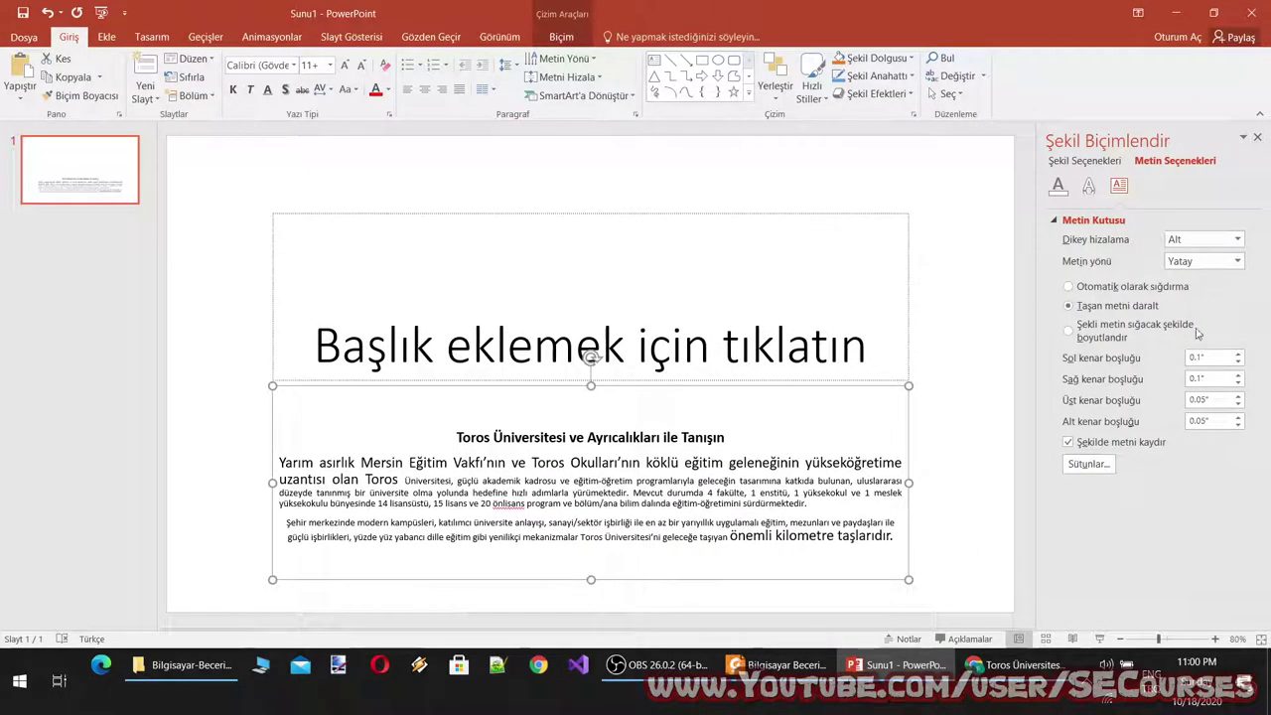
Set the right inner margin to 0.6" and bottom to 0.2", and centre text vertically.
left_click(1238, 353)
left_click(1238, 353)
left_click(1238, 353)
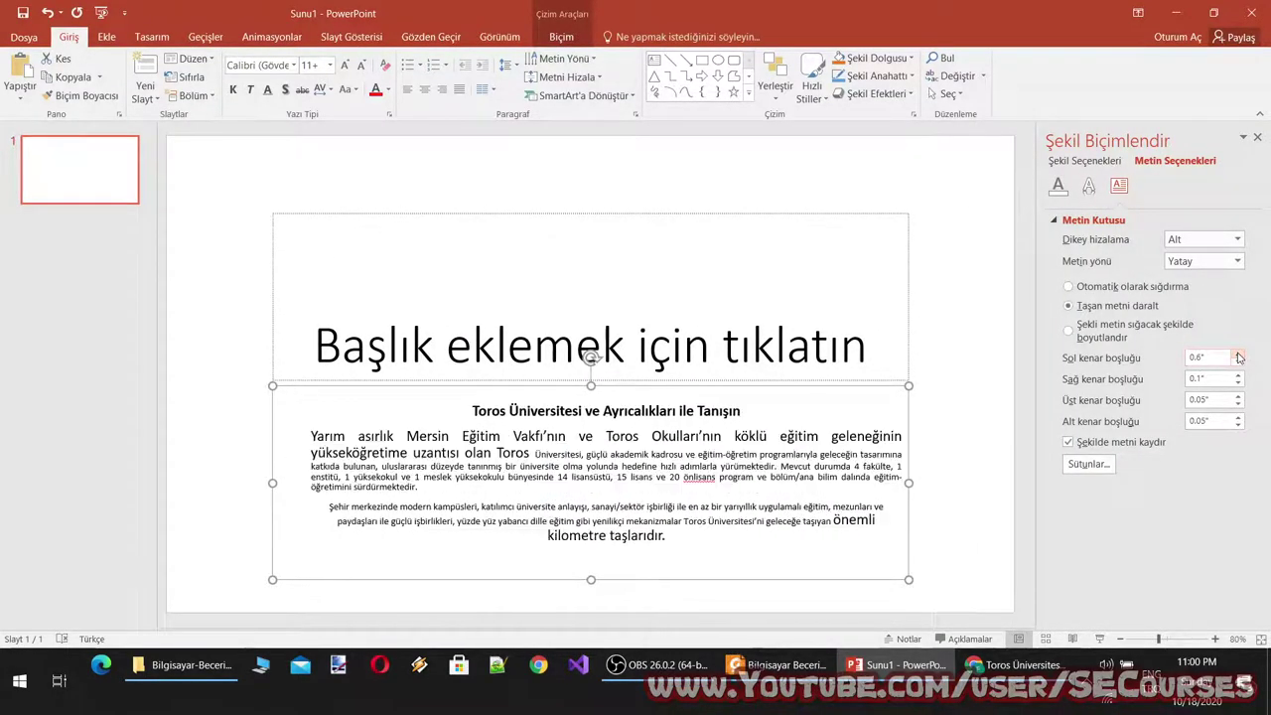
left_click(1238, 375)
left_click(1239, 375)
left_click(1238, 375)
left_click(1238, 376)
left_click(1239, 376)
left_click(1238, 396)
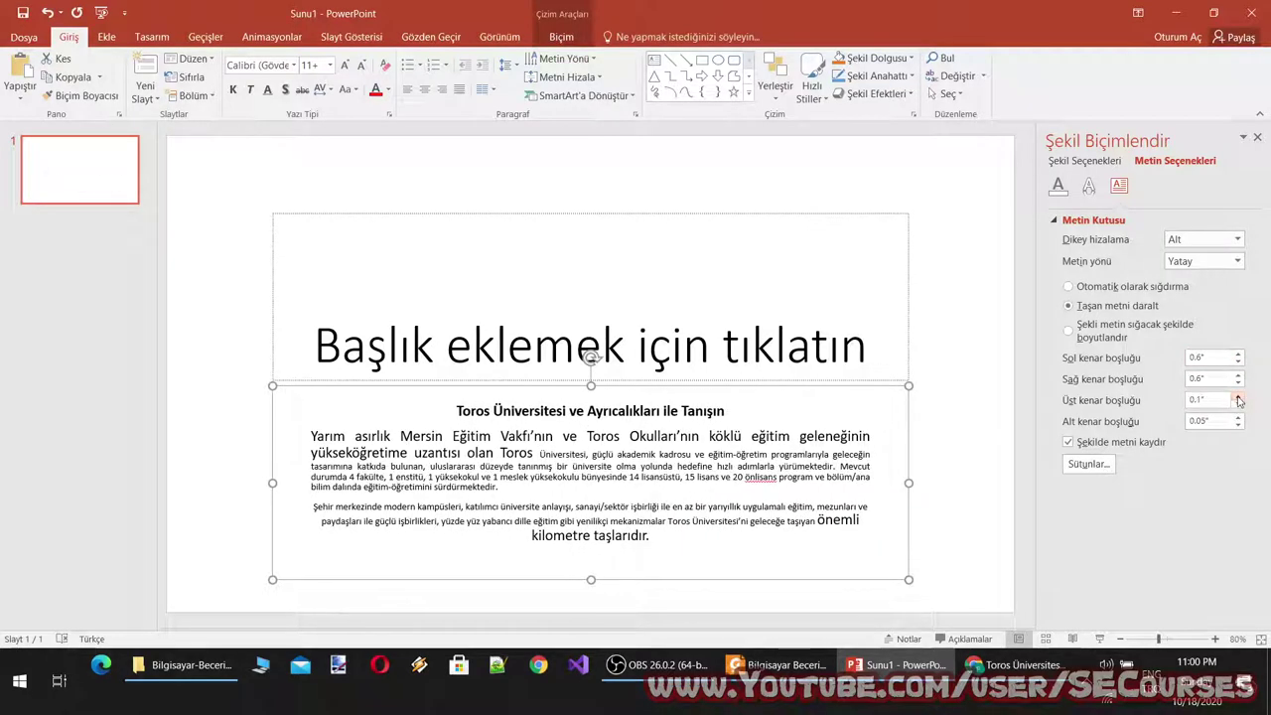
left_click(1238, 403)
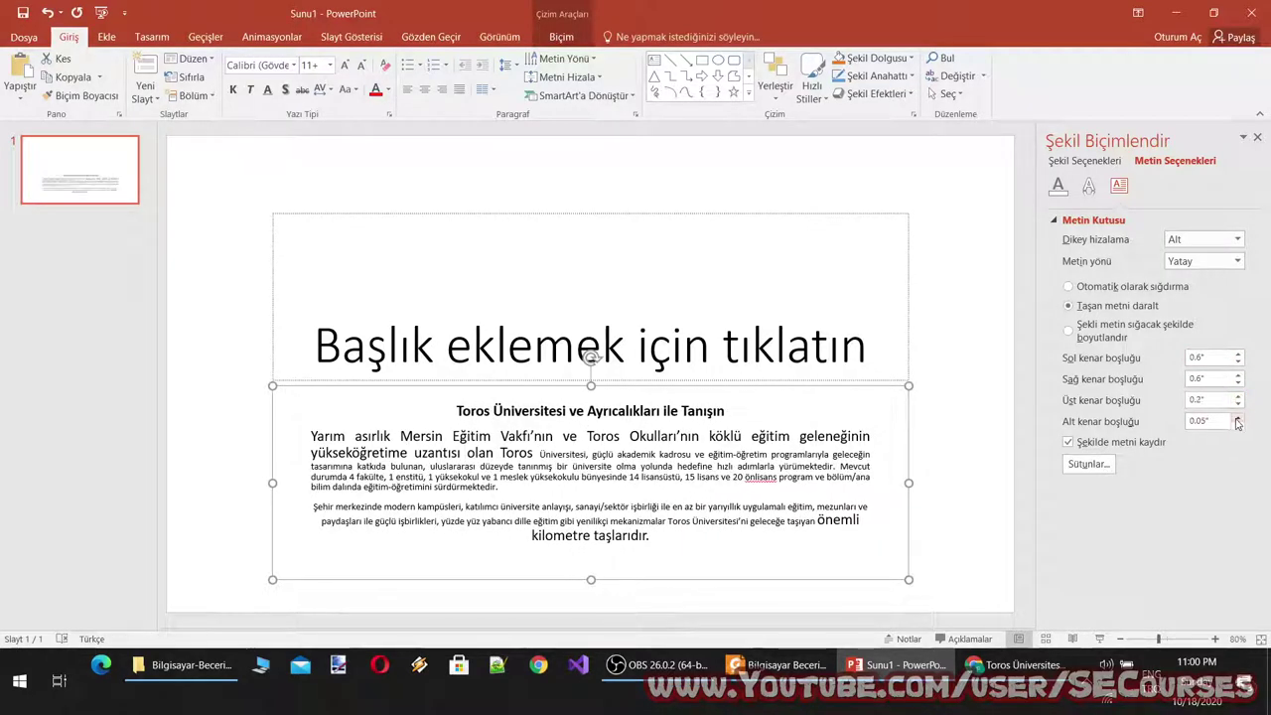
left_click(1238, 417)
left_click(1238, 417)
left_click(1238, 417)
left_click(1241, 421)
left_click(1240, 421)
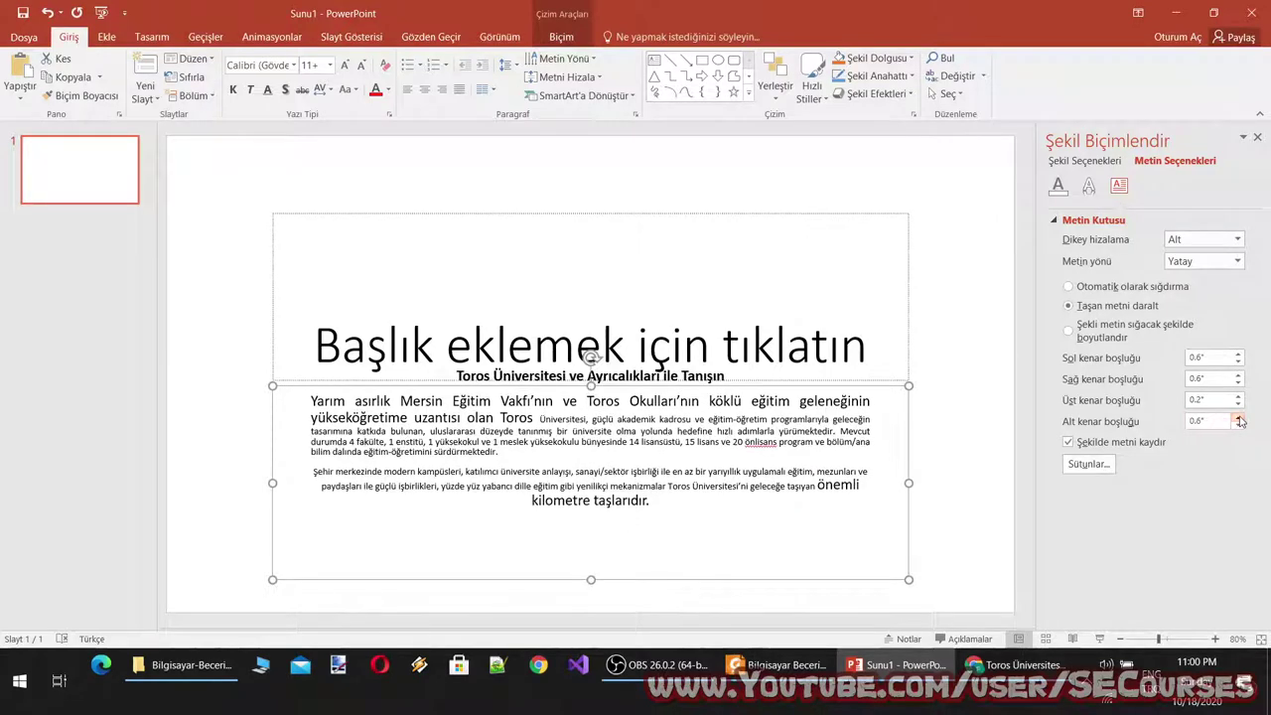
left_click(1241, 427)
left_click(1240, 428)
left_click(1240, 428)
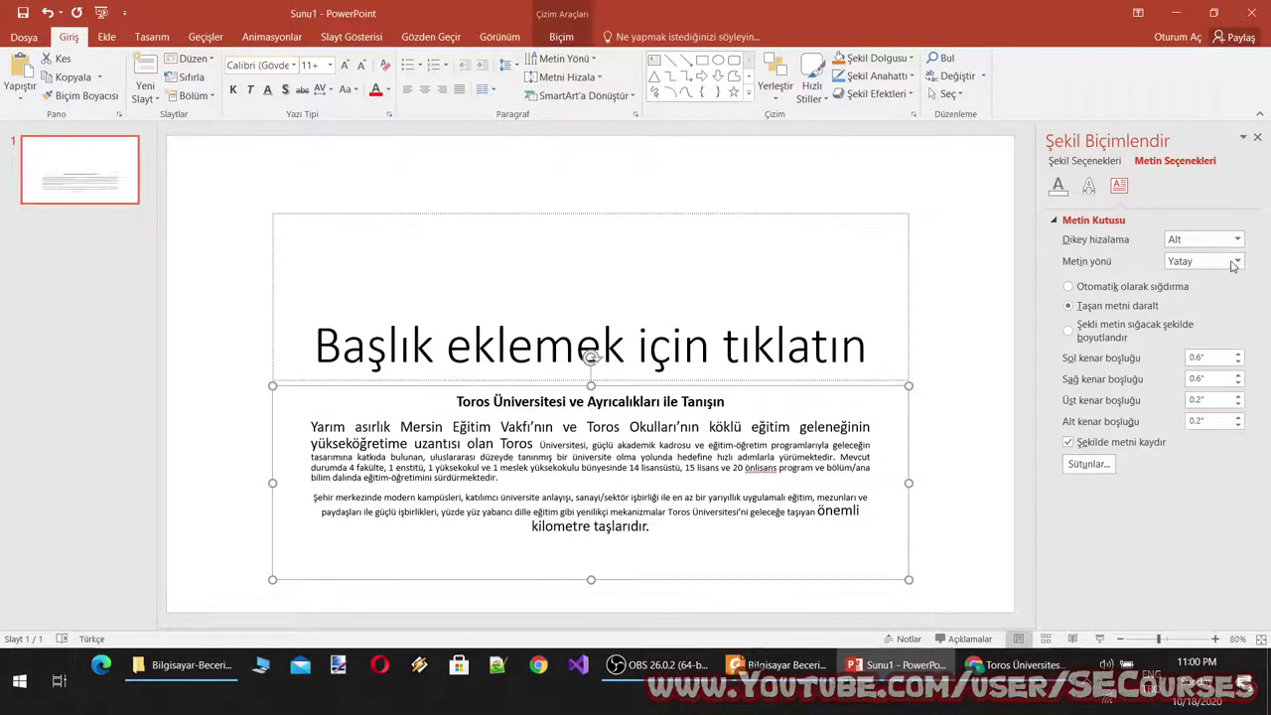
left_click(1238, 240)
left_click(1223, 323)
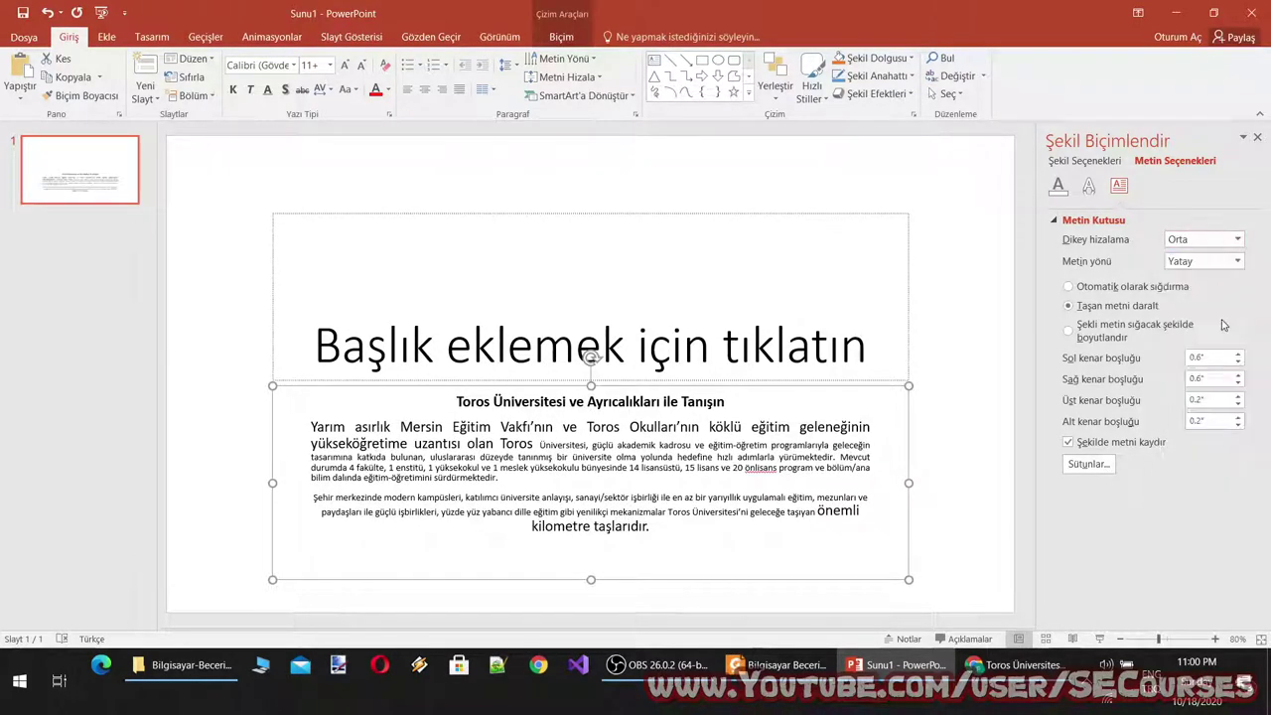
Raise the top margin to 0.6" and left margin to 0.7", with Shrink text on overflow.
left_click(1238, 403)
left_click(1239, 403)
left_click(1239, 395)
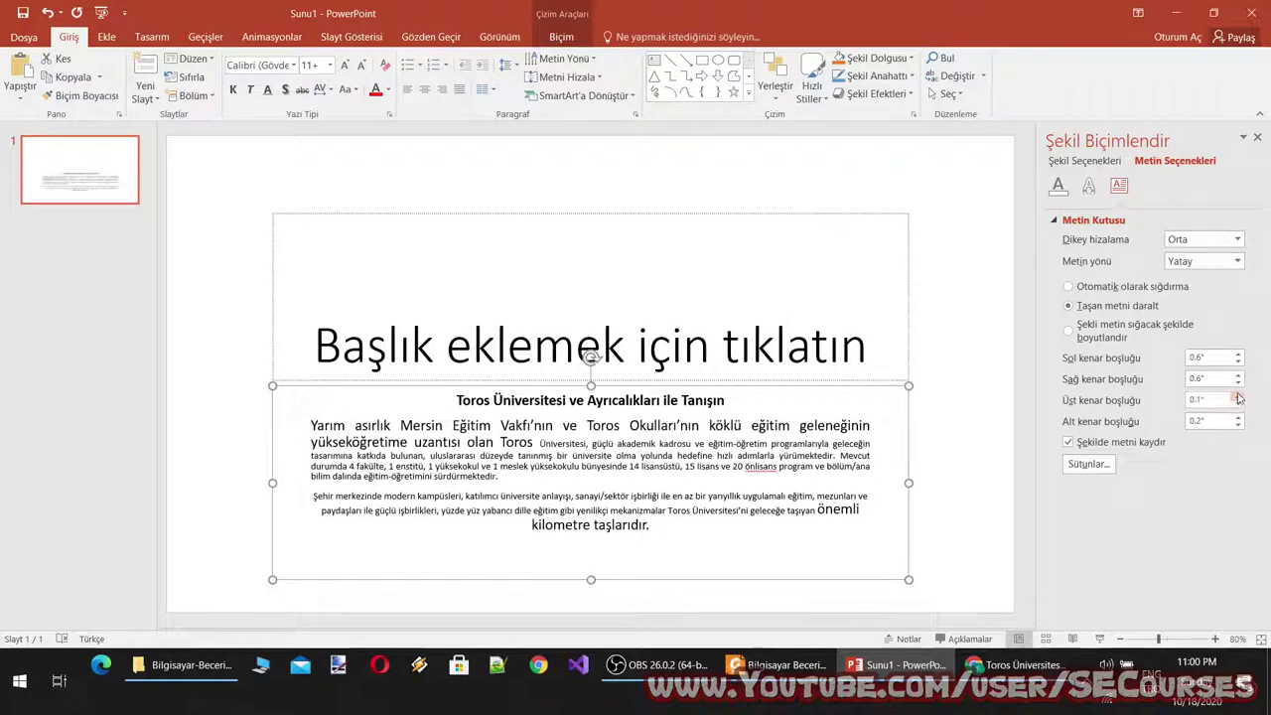
left_click(1239, 395)
left_click(1239, 395)
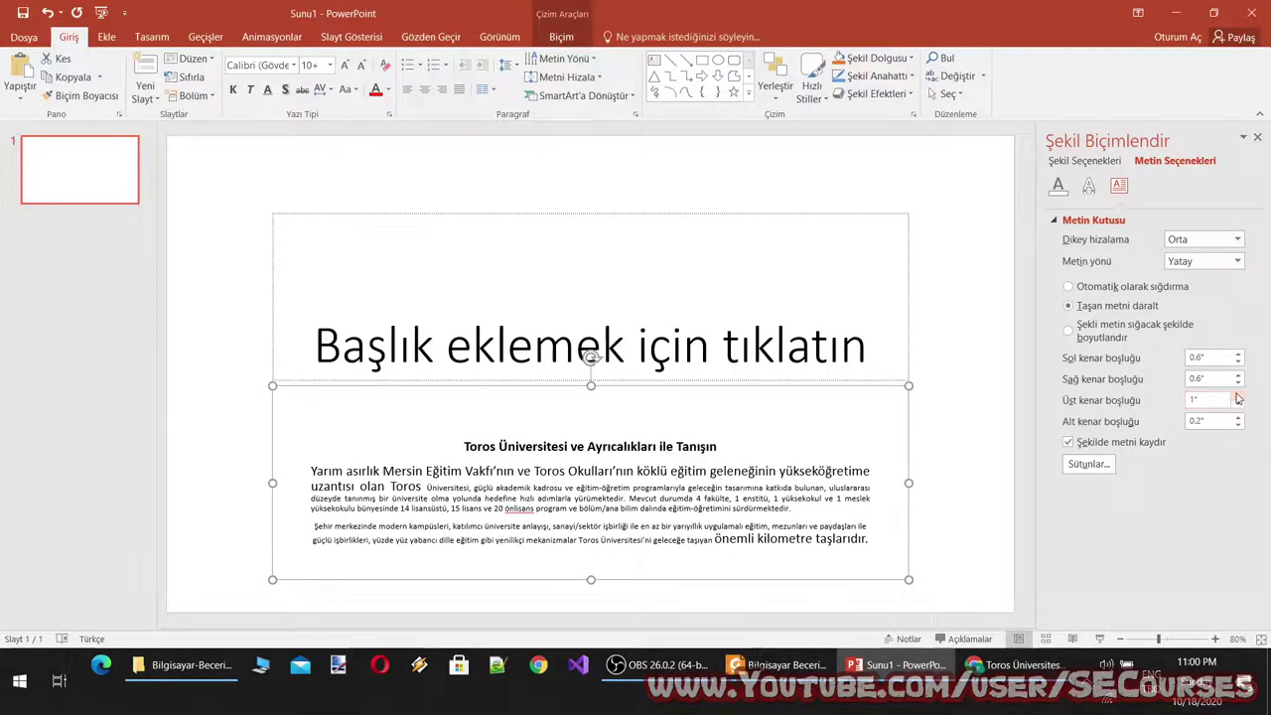
left_click(1239, 396)
left_click(1239, 397)
left_click(1239, 397)
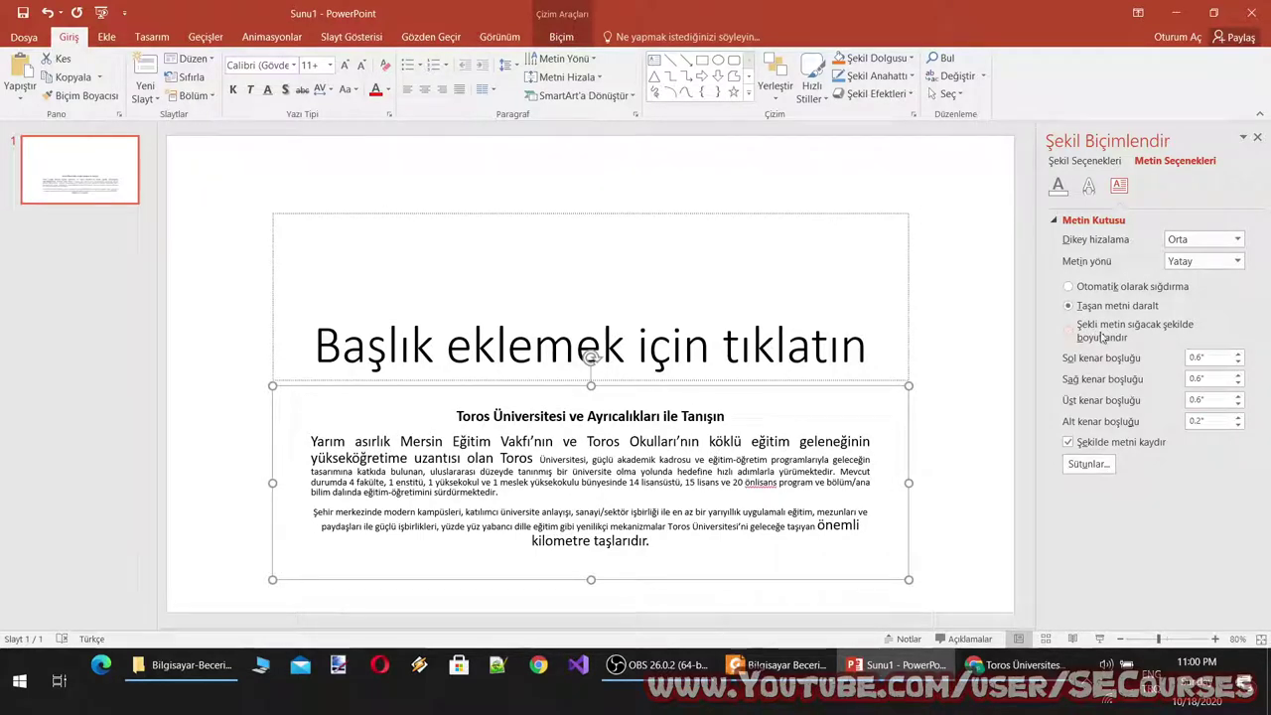
left_click(1104, 337)
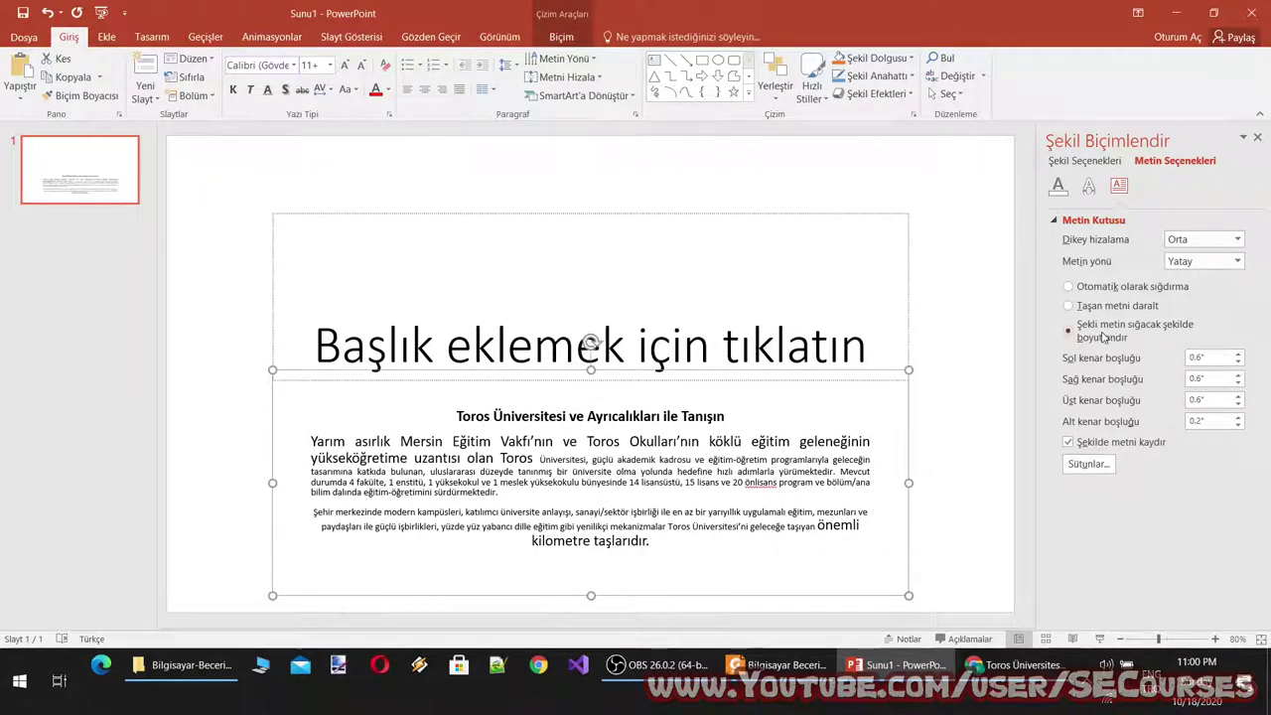
left_click(1239, 358)
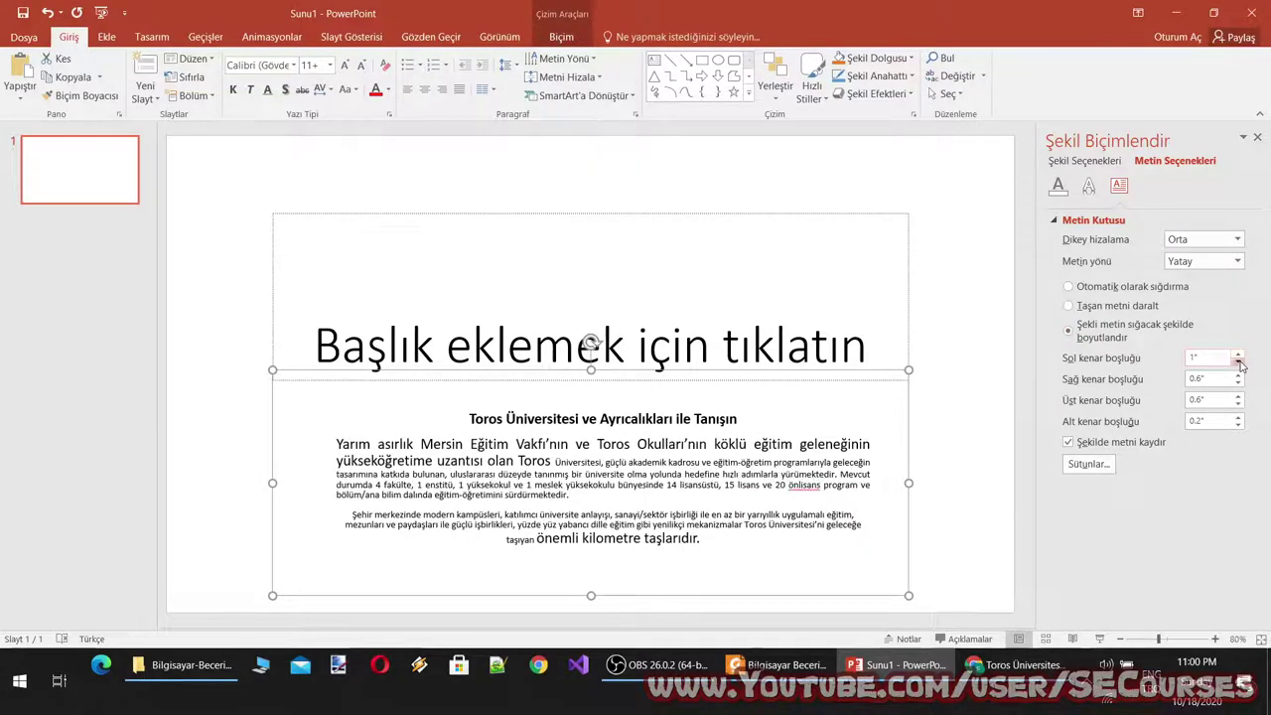
left_click(1112, 306)
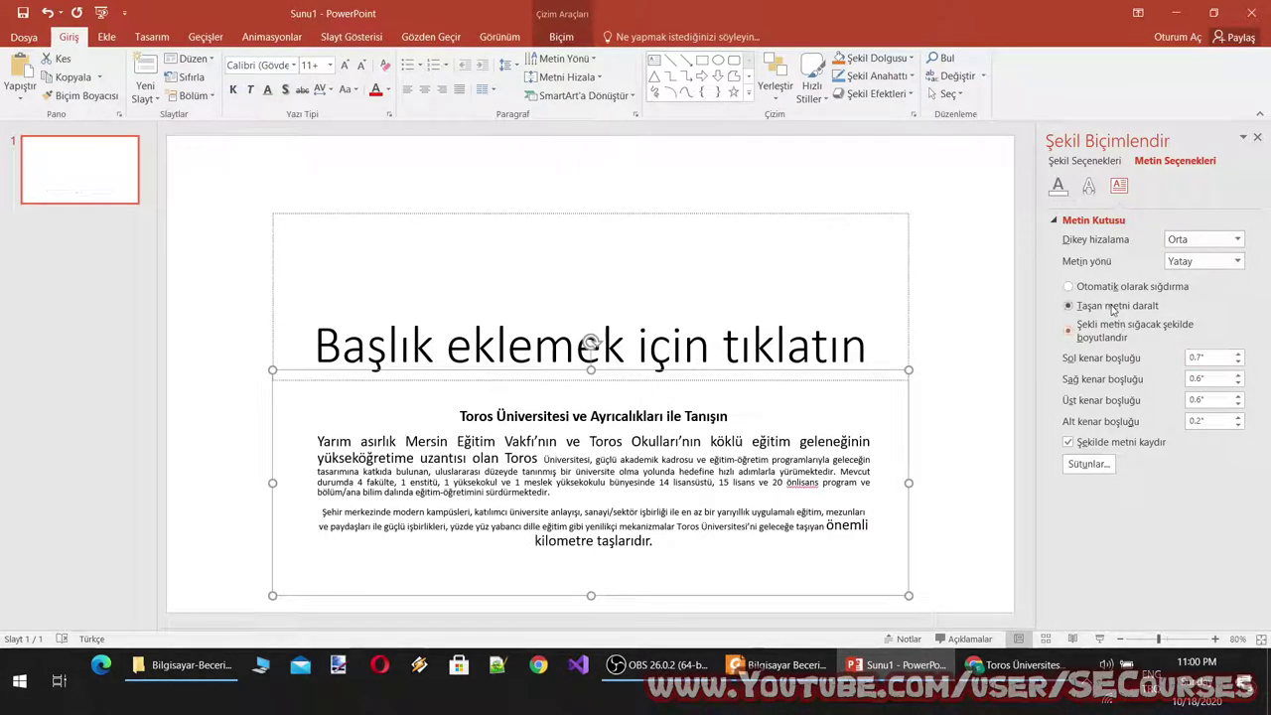
Drag the body text box's right edge inward to 3.55" by 6.13" and close Format Shape.
left_click_drag(908, 484, 662, 484)
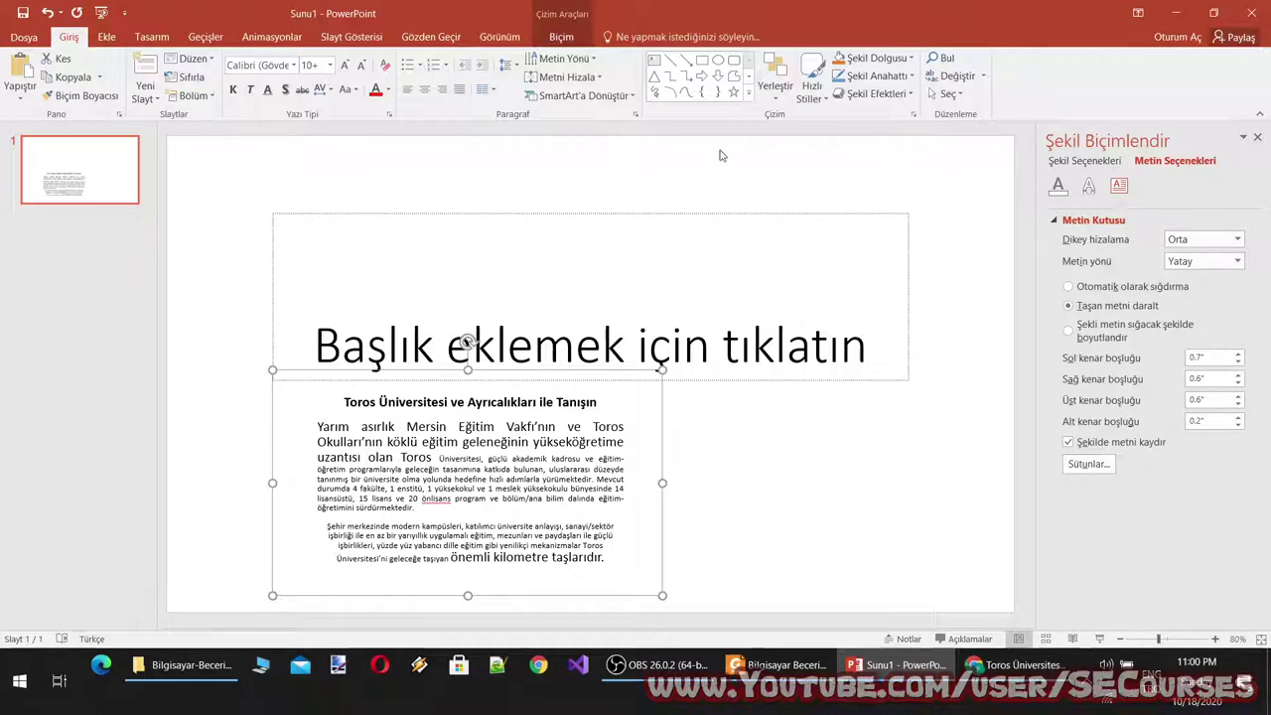
left_click(1257, 139)
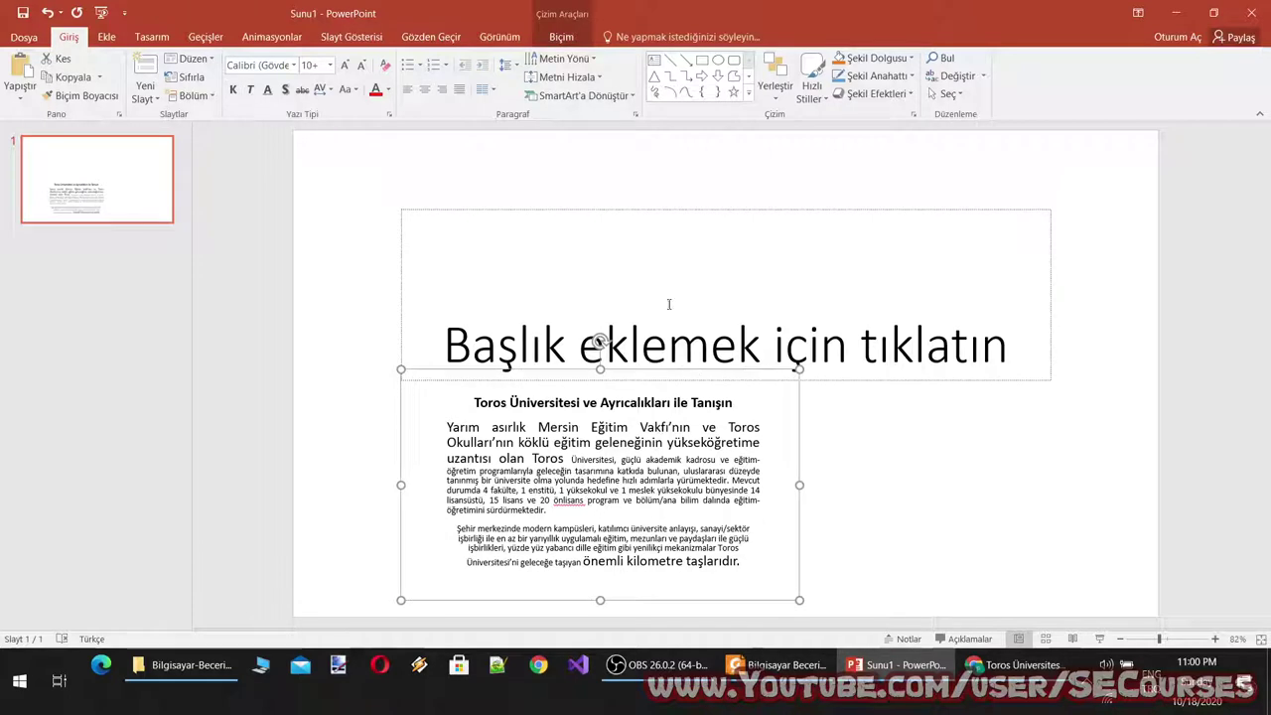
left_click(556, 40)
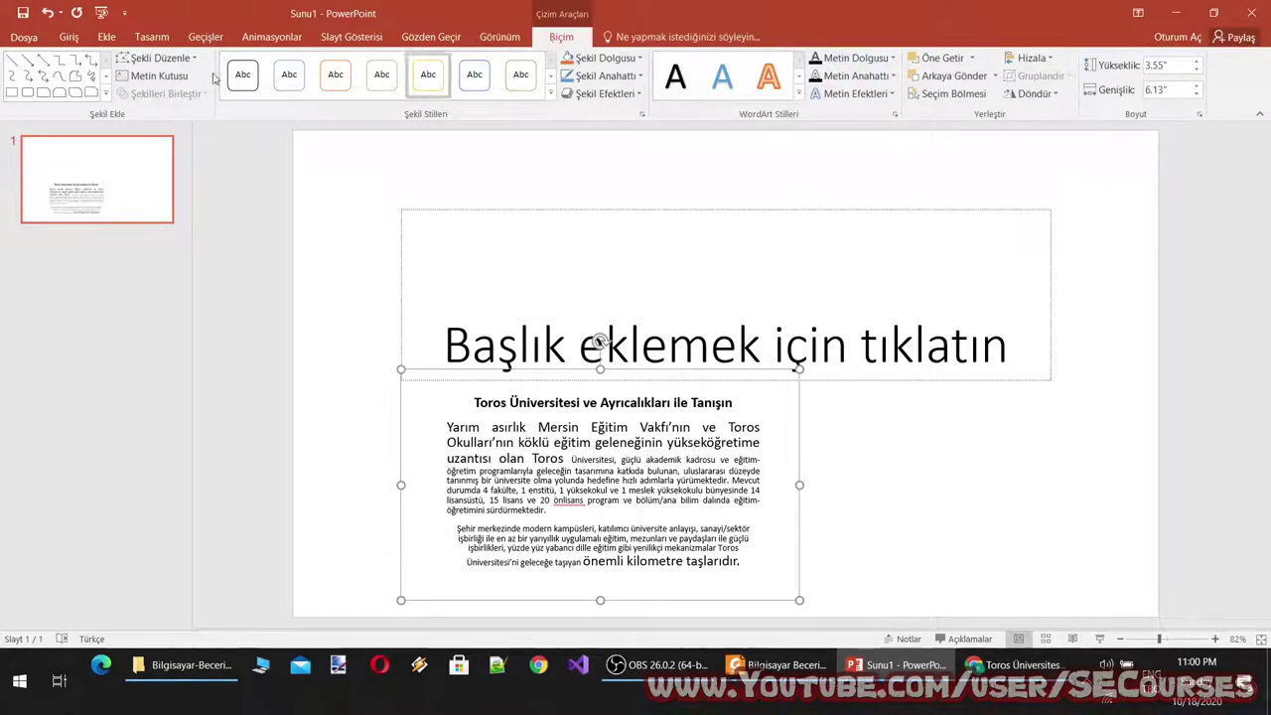
Open Format Shape and browse the Text Options fill, outline, effects and layout pages.
left_click(1030, 59)
left_click(1031, 60)
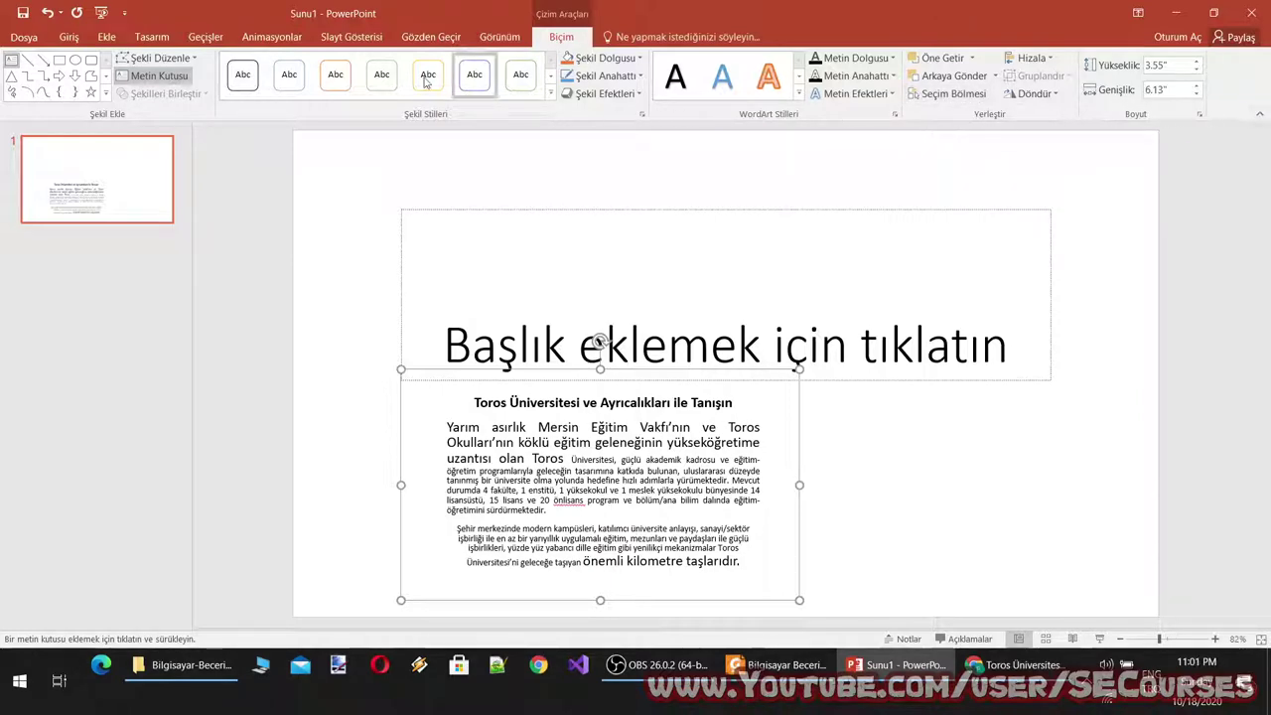
left_click(641, 115)
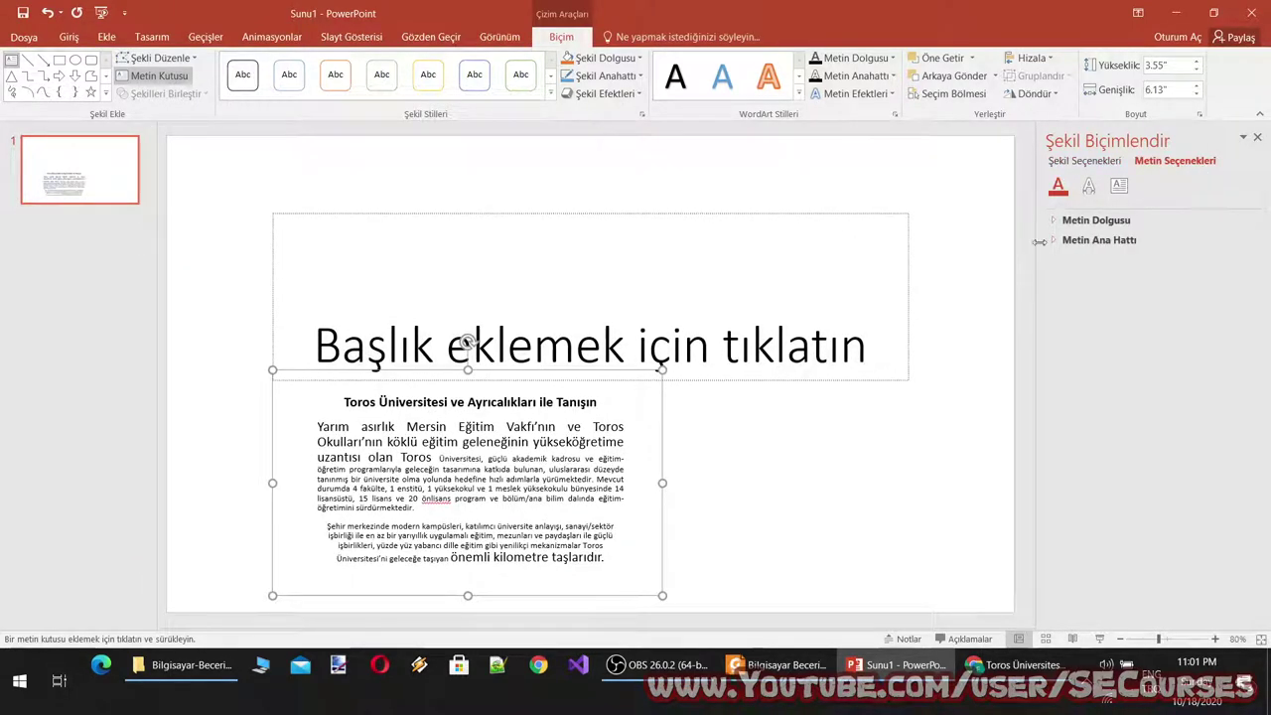
left_click(1093, 219)
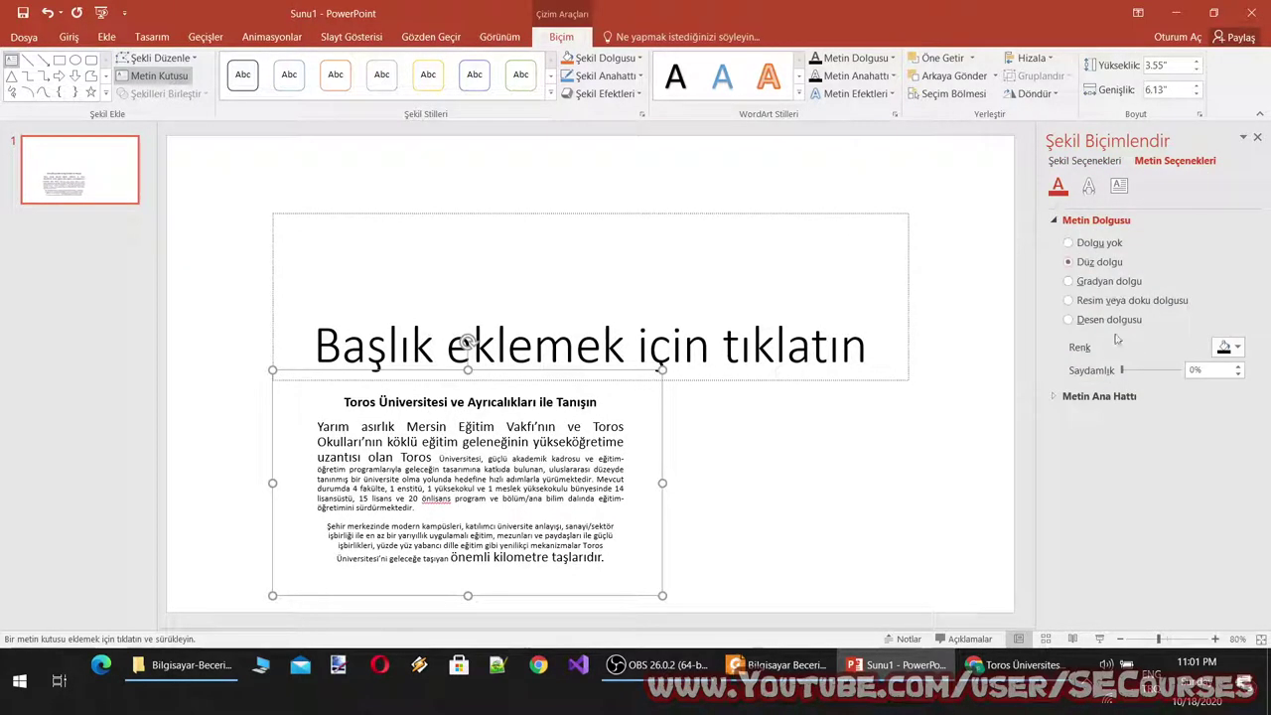
left_click(1102, 396)
left_click(1119, 188)
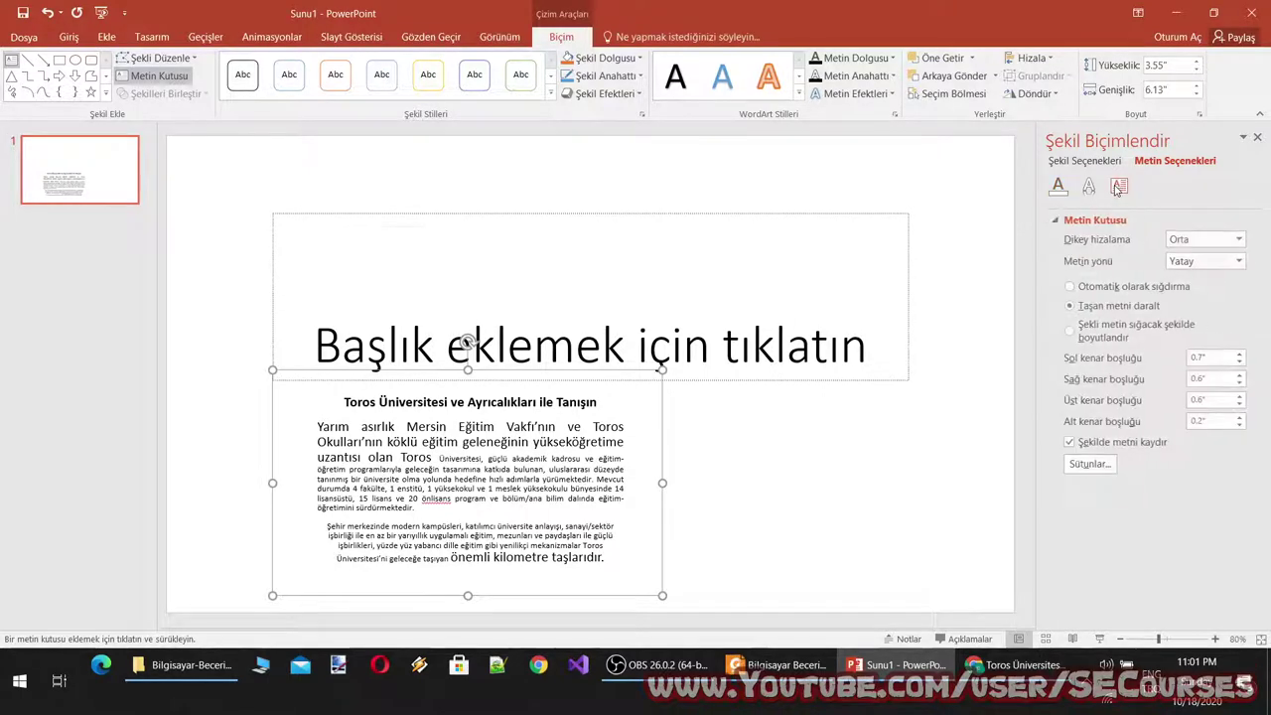
left_click(1088, 185)
left_click(1058, 188)
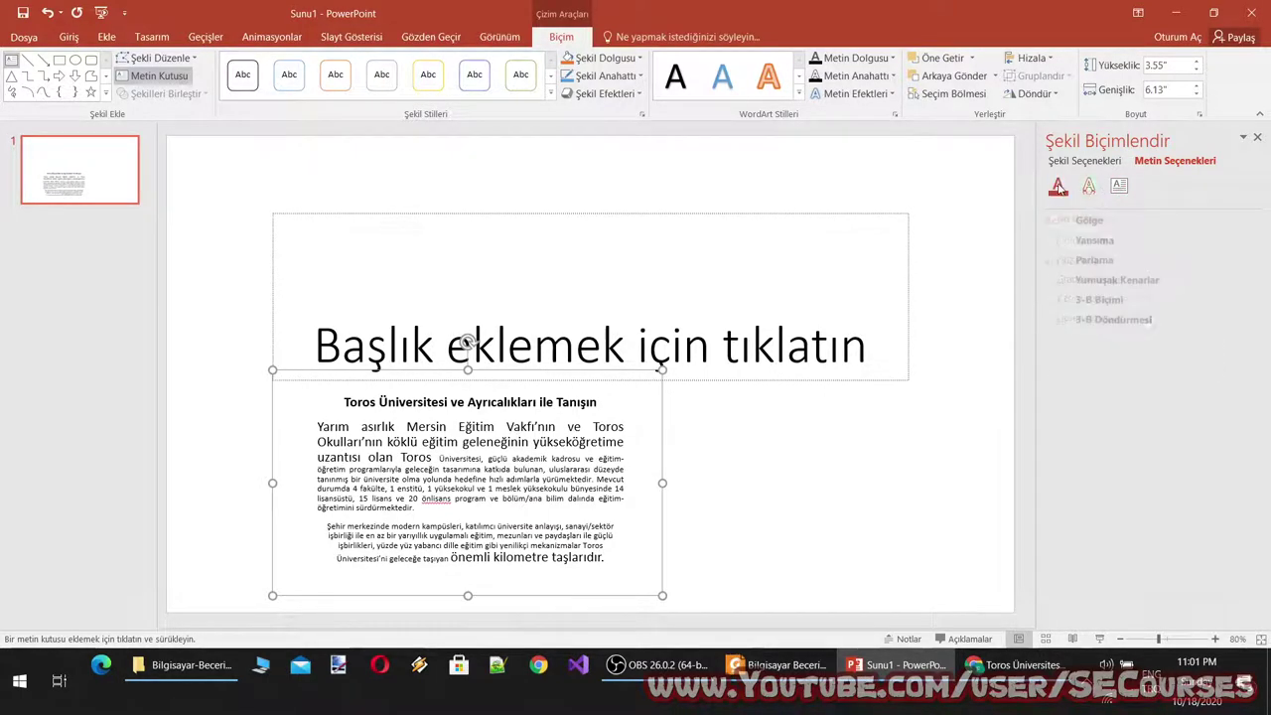
left_click(1119, 186)
left_click(1088, 185)
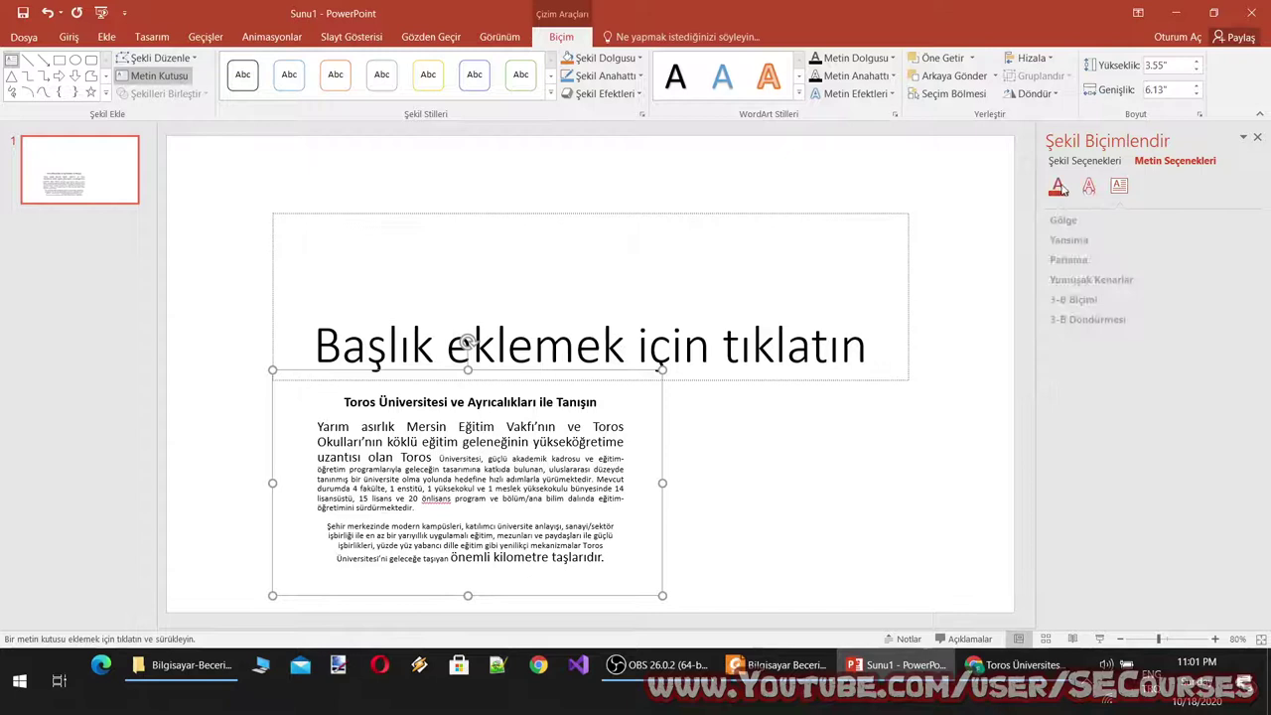
Browse the Shape Options effects, size and fill pages, close the pane, and return to the notes.
left_click(1084, 160)
left_click(1089, 186)
left_click(1119, 187)
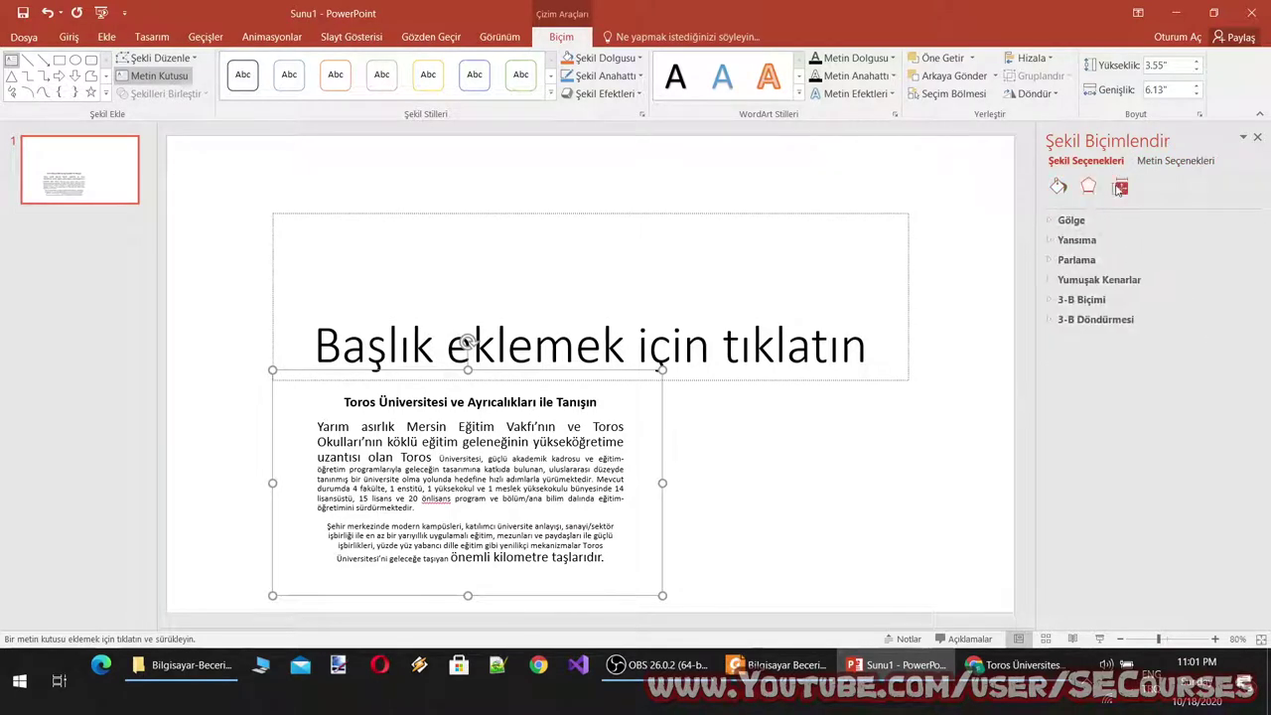
left_click(1061, 186)
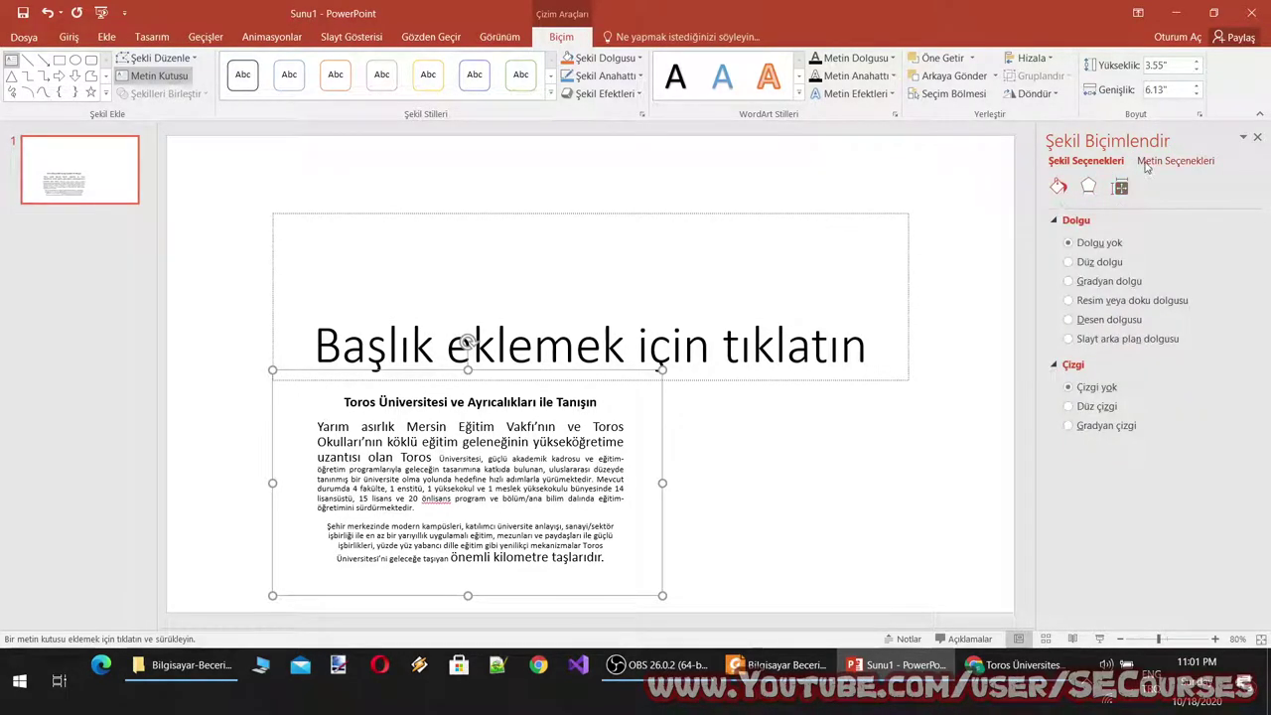
left_click(1147, 163)
left_click(1120, 188)
left_click(1257, 137)
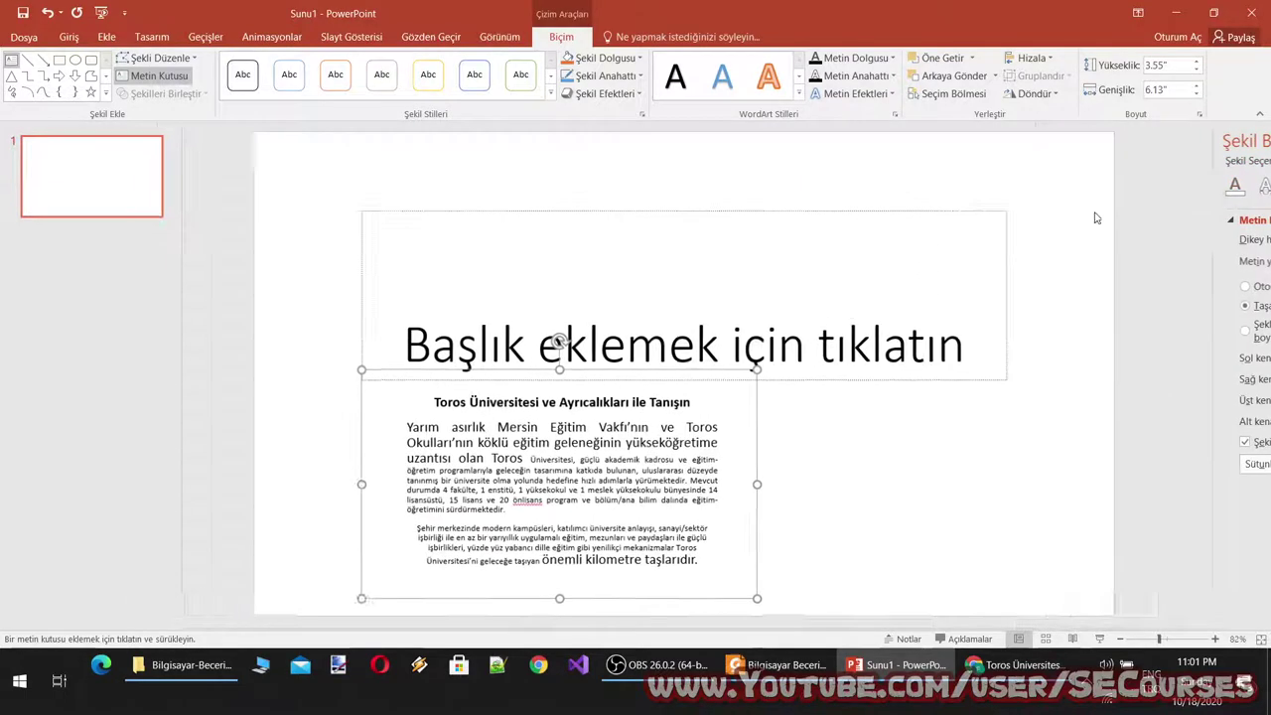
left_click(777, 671)
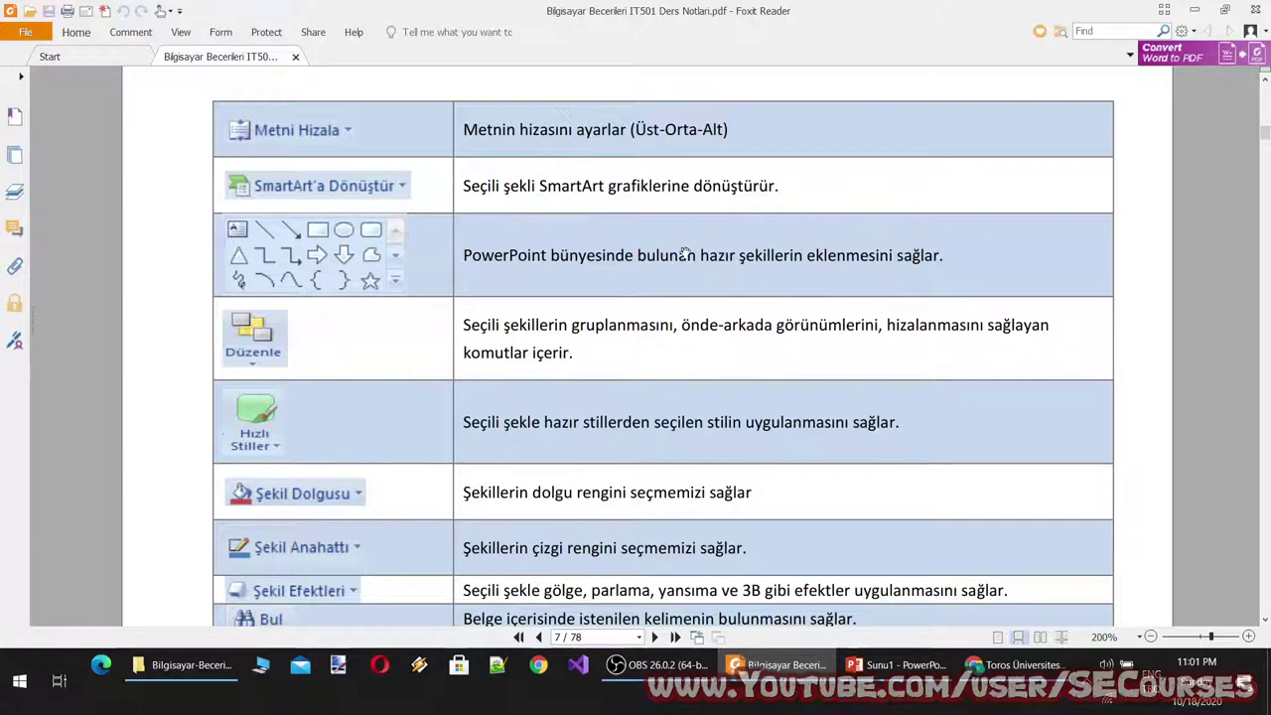
Back in PowerPoint, add a new blank second slide from the slide list with Yeni Slayt.
left_click(898, 665)
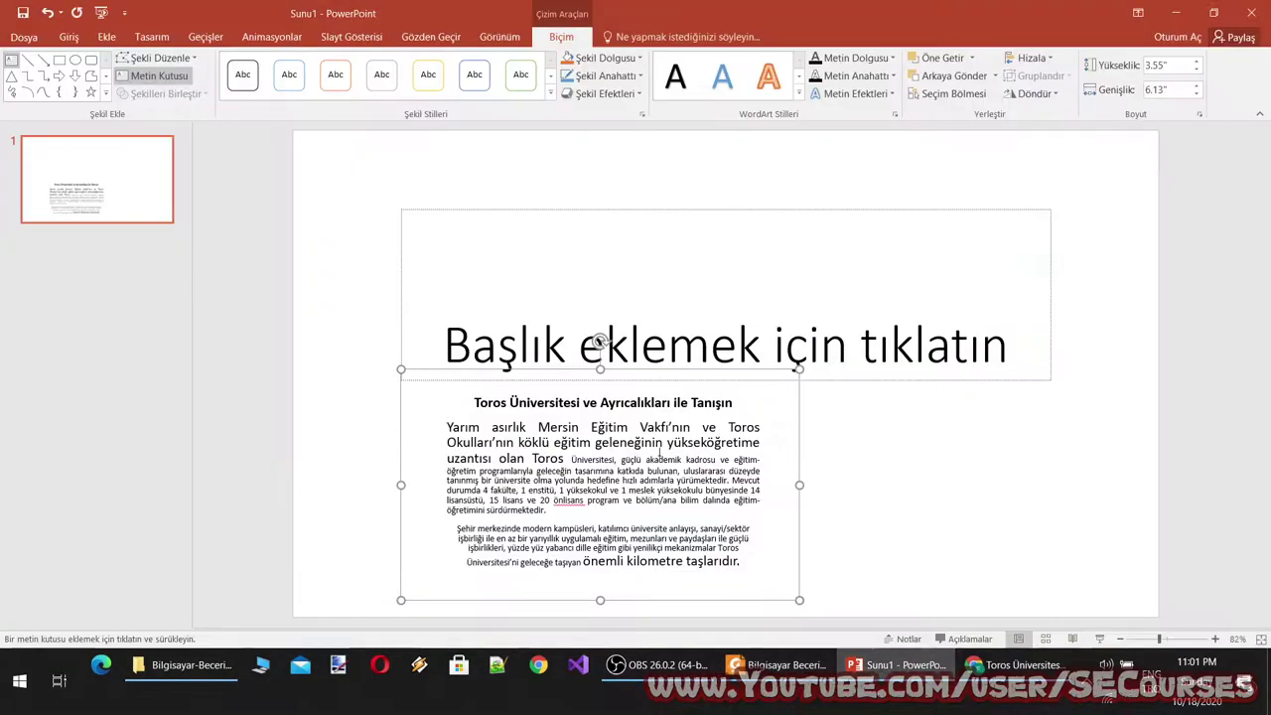
left_click(68, 37)
right_click(78, 243)
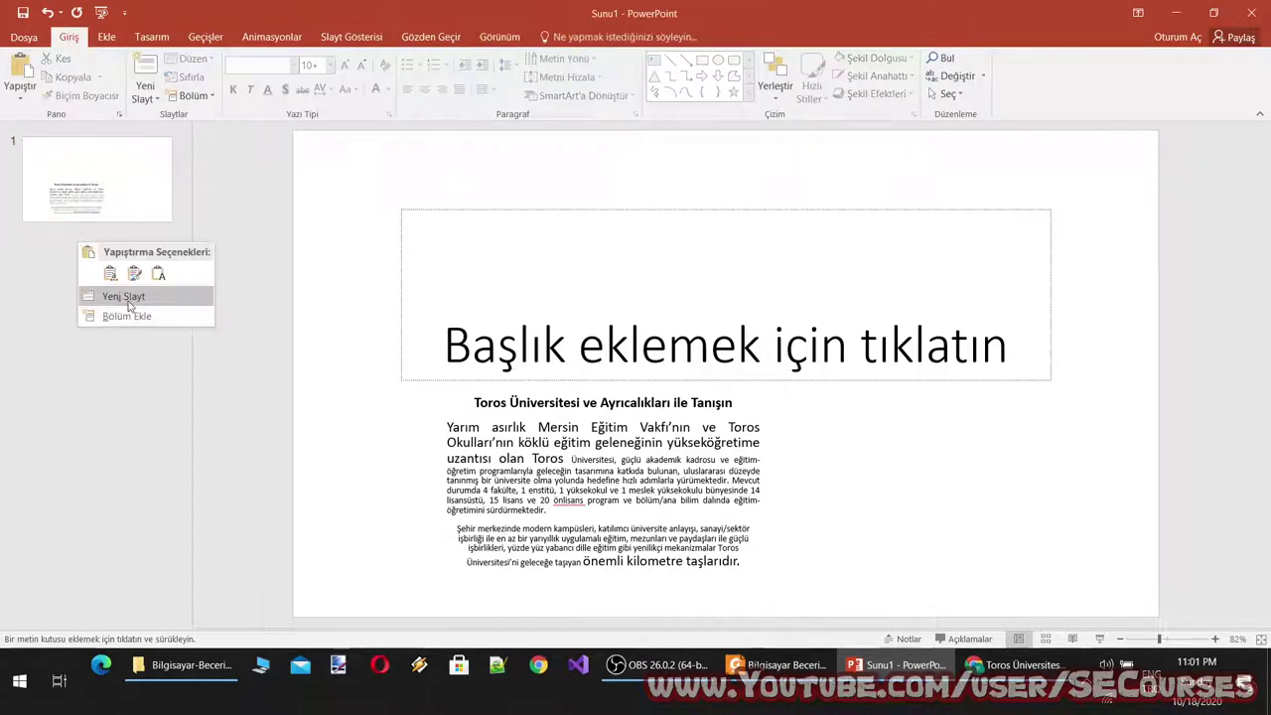
left_click(97, 289)
Copy the 'Toros Üniversitesi ve Ayrıcalıkları ile Tanışın' heading from the website and return to PowerPoint.
left_click(1013, 665)
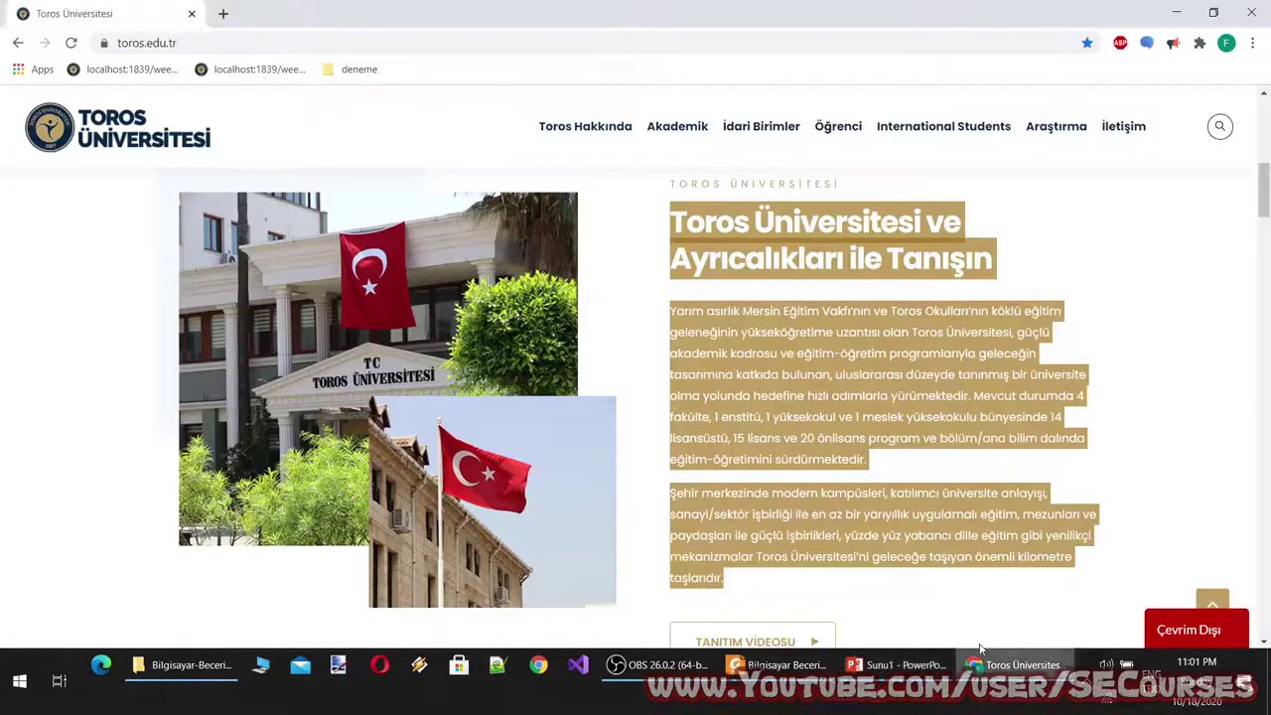
left_click_drag(670, 222, 993, 264)
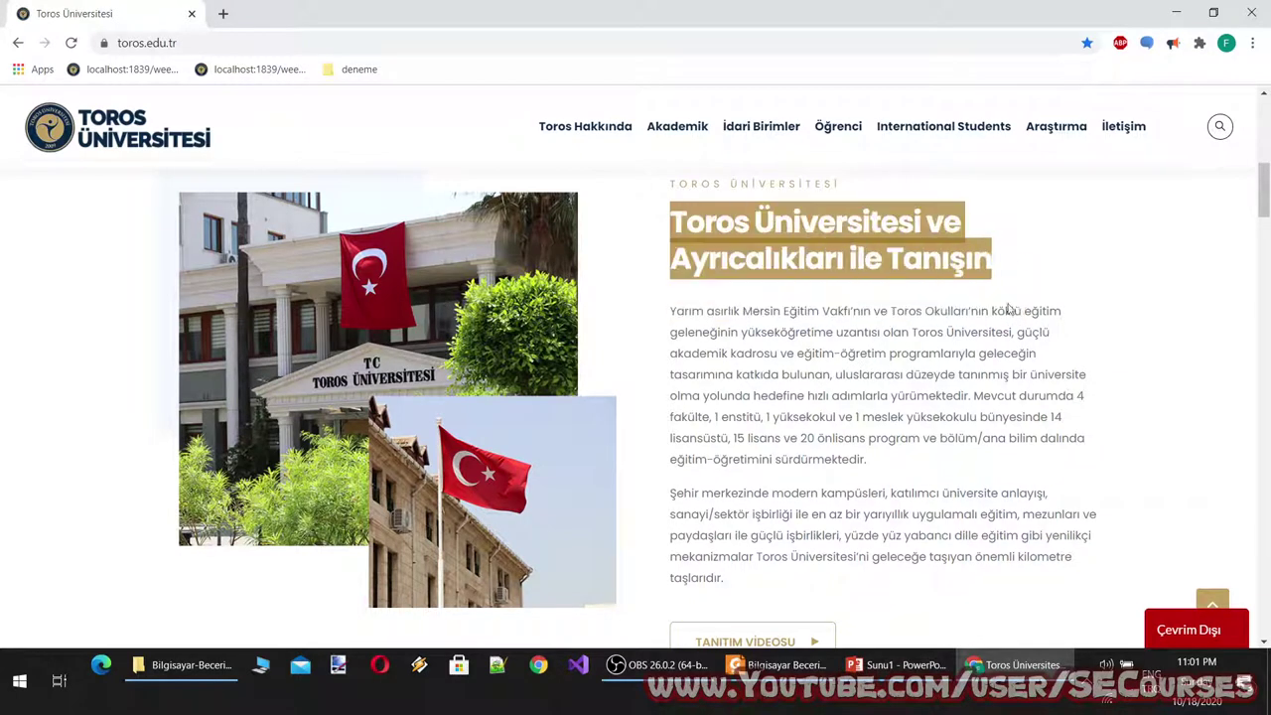
key("ctrl+c")
left_click(894, 664)
Paste 'Toros Üniversitesi ve Ayrıcalıkları ile Tanışın' as the single bullet in slide 2's content box.
left_click(533, 405)
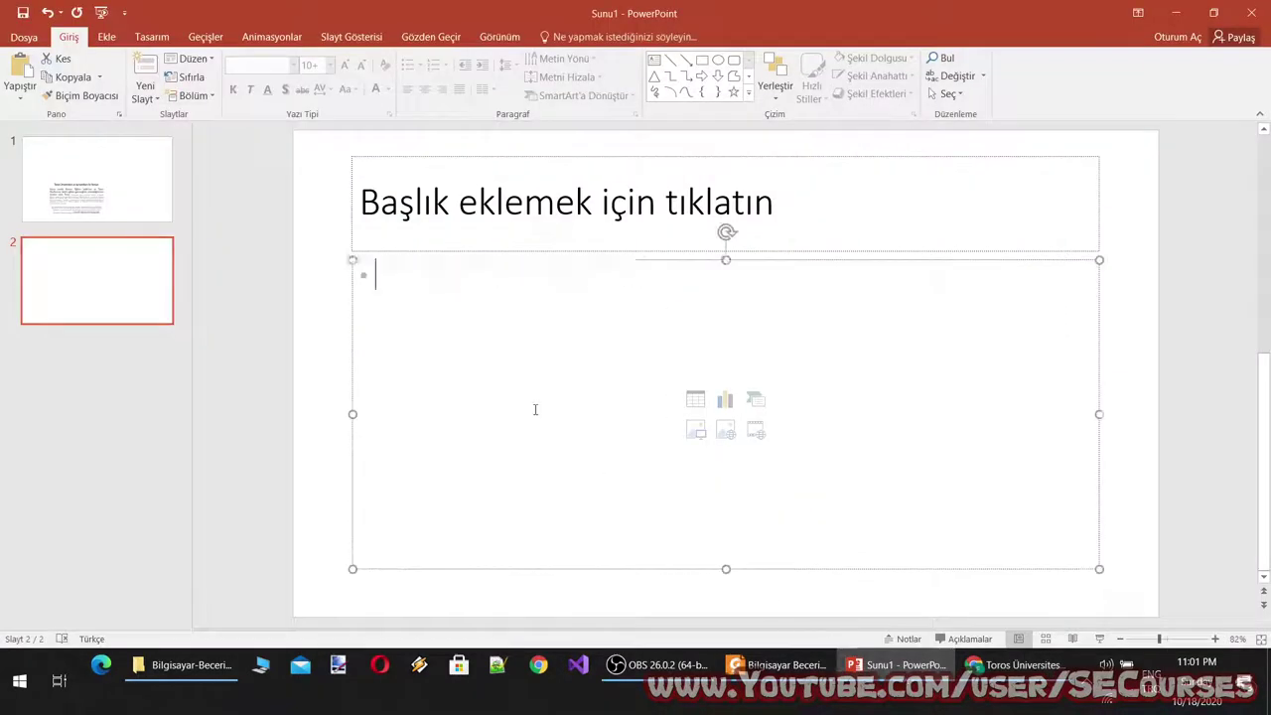
key("ctrl+v")
key("BackSpace")
left_click(577, 278)
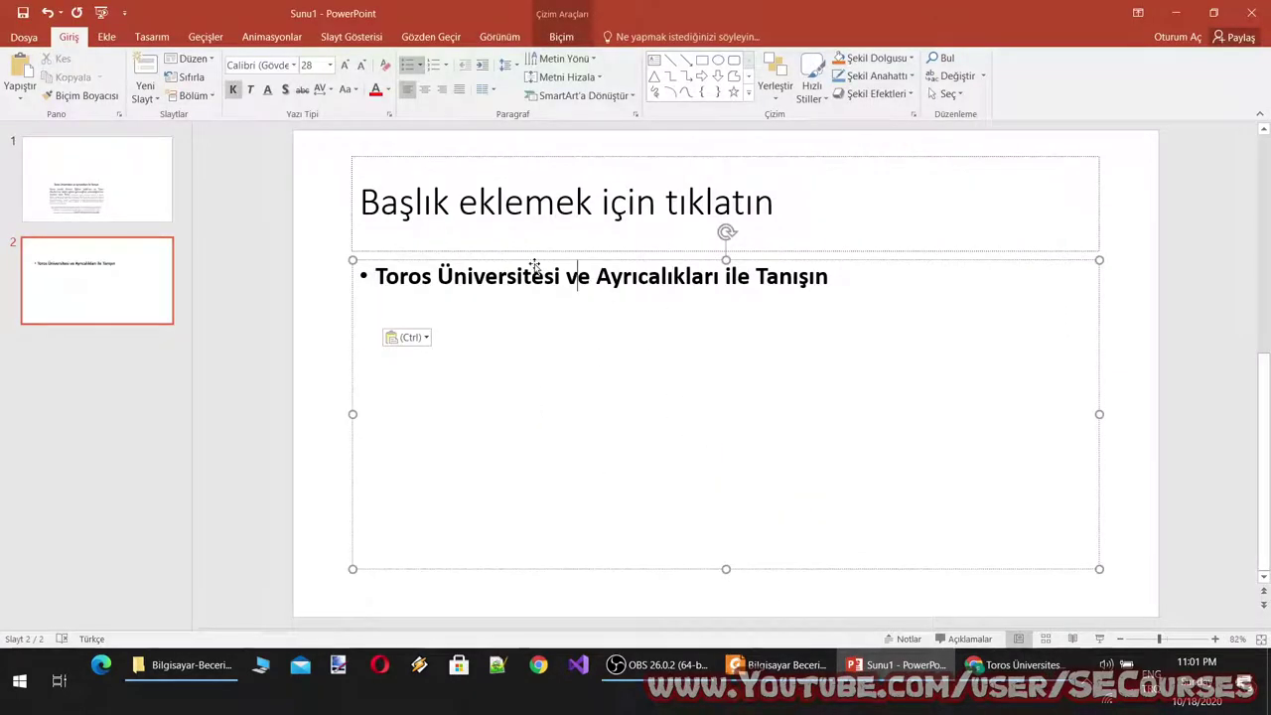
left_click(535, 261)
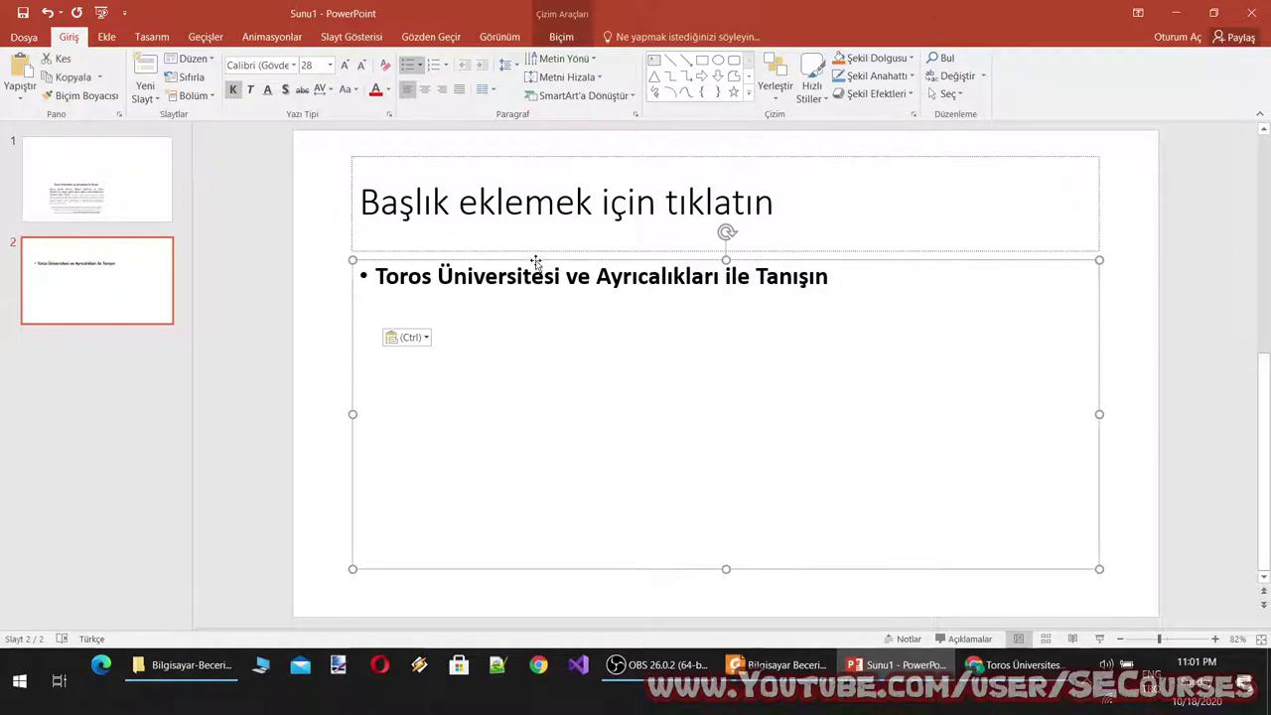
left_click(584, 96)
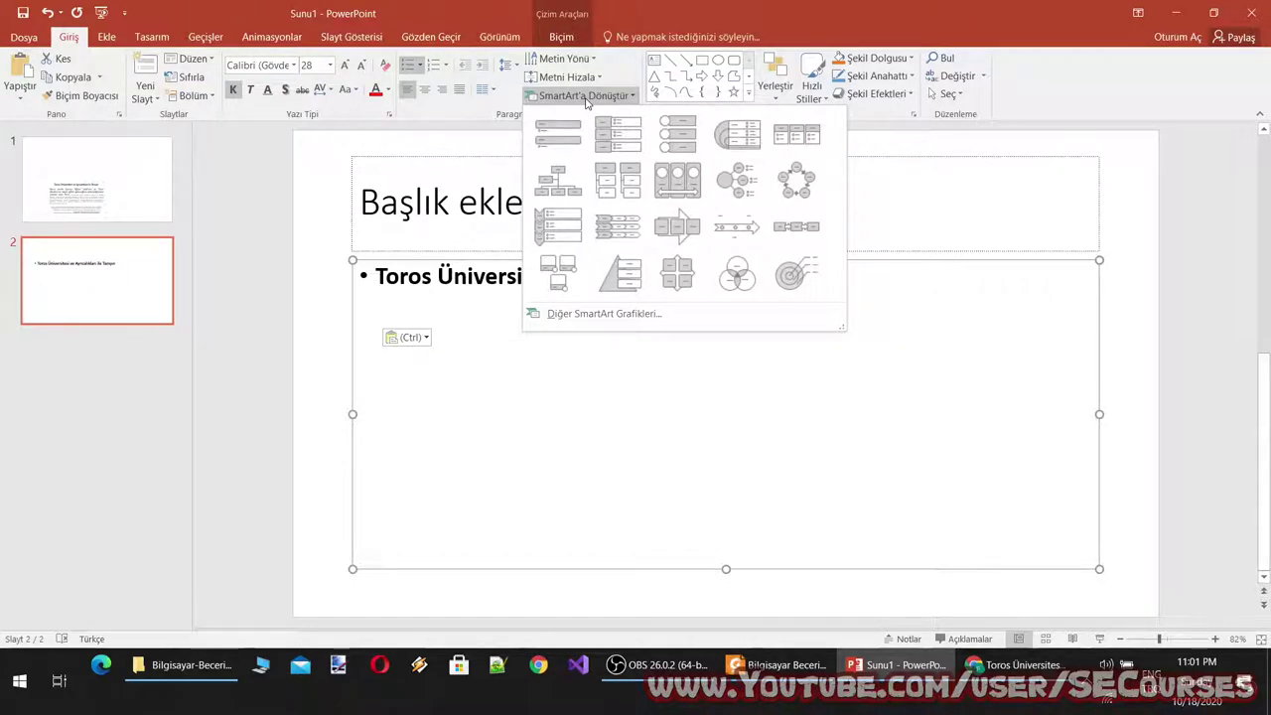
Copy the Hızlı Bağlantılar links, Kütüphane through Toros Web Panel, from the Toros Üniversitesi website.
left_click(1013, 664)
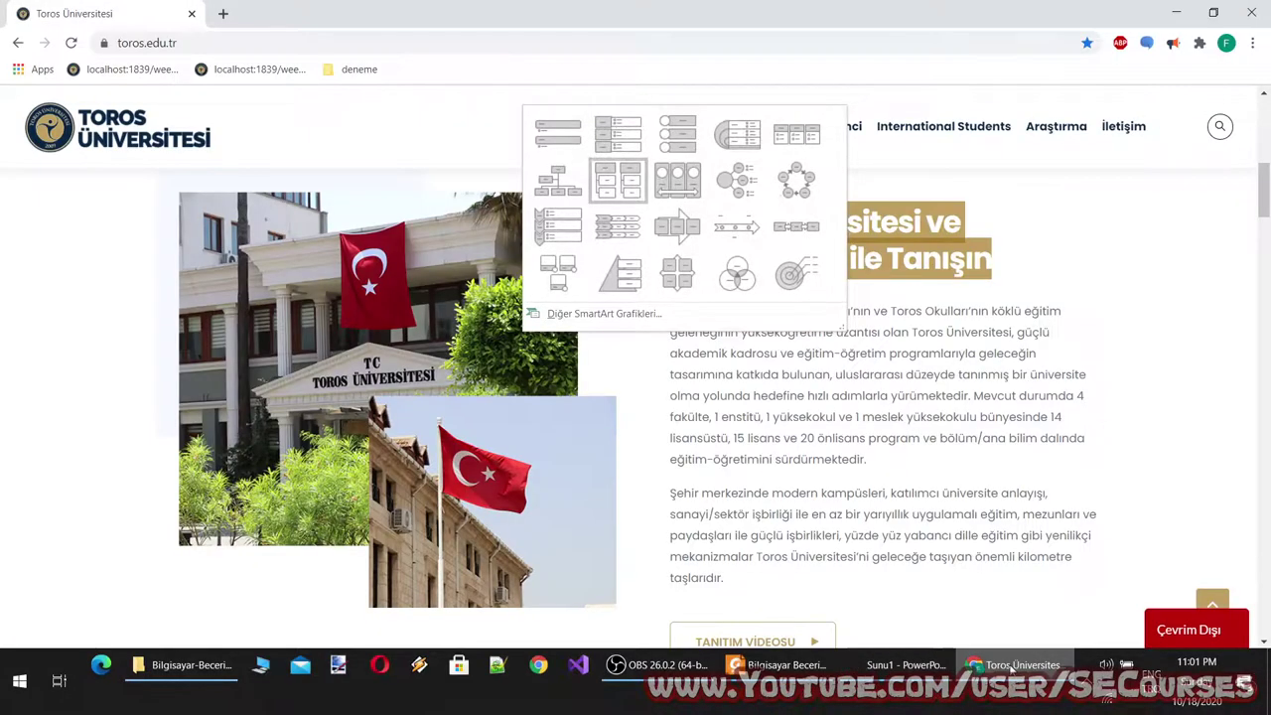
scroll(860, 437, "down", 5)
scroll(858, 452, "down", 5)
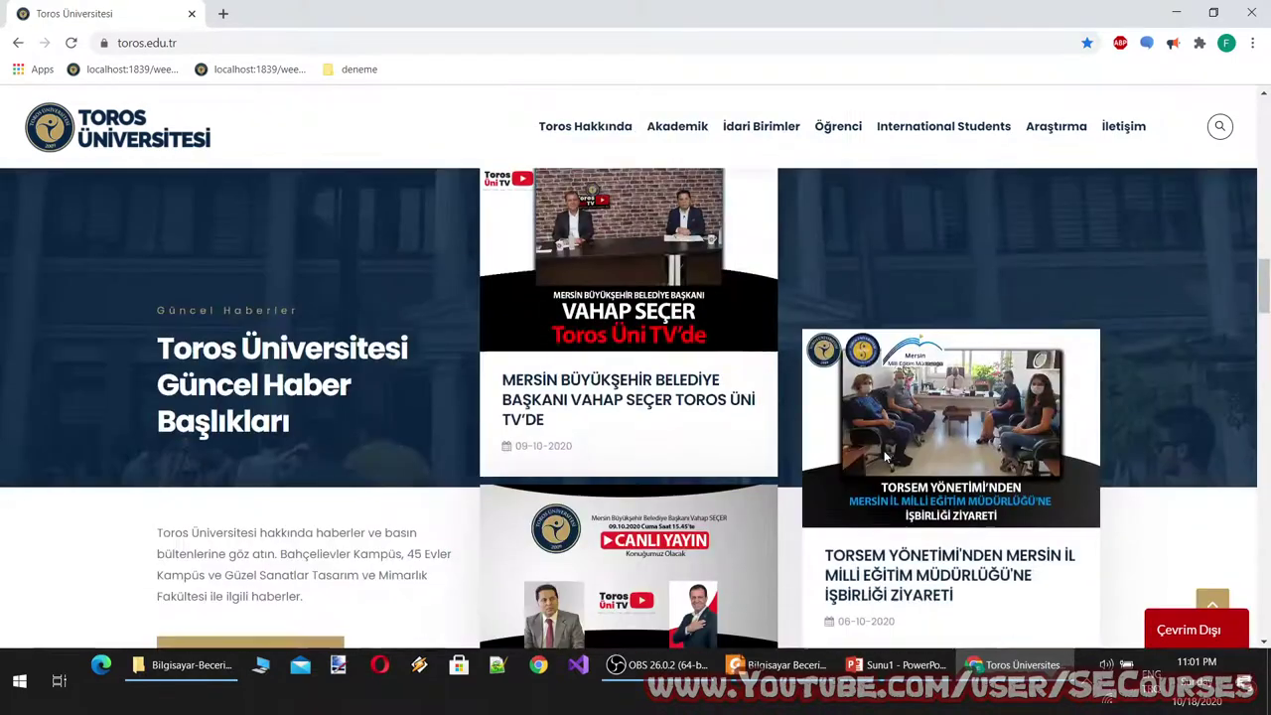
scroll(856, 467, "down", 5)
scroll(370, 440, "down", 3)
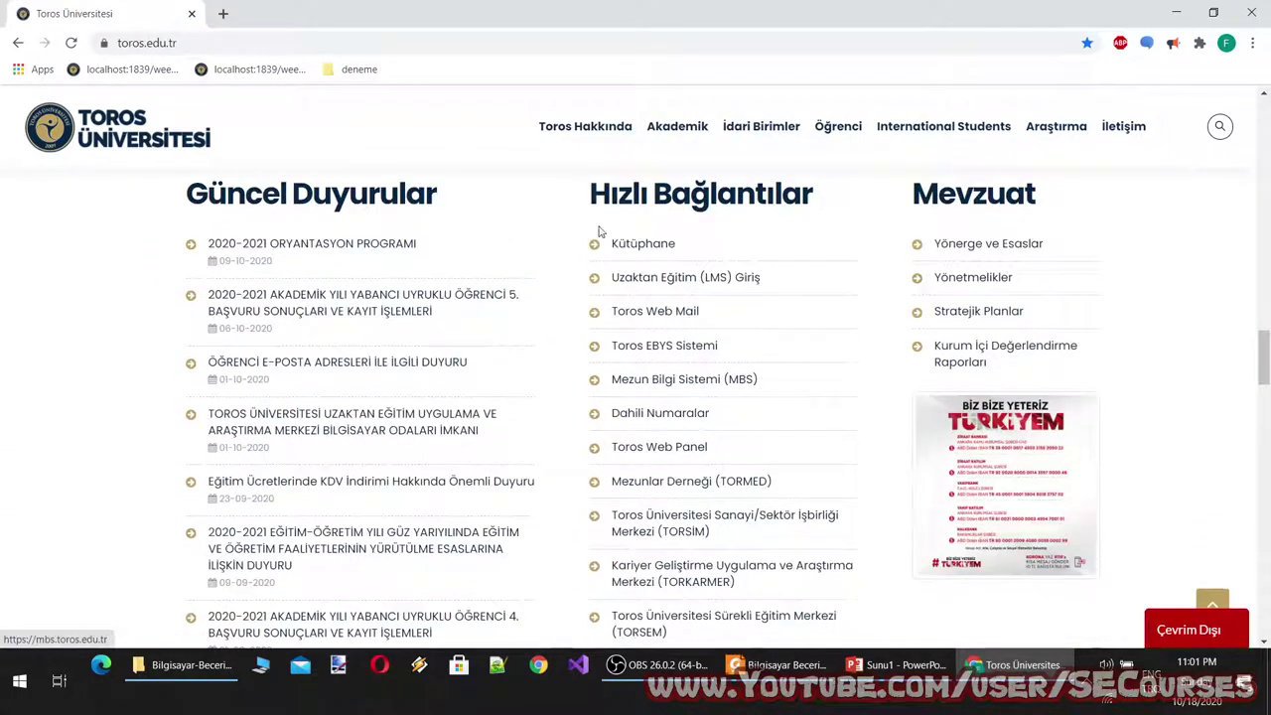
mouse_move(610, 243)
left_mouse_down()
mouse_move(721, 378)
mouse_move(750, 447)
mouse_move(732, 369)
left_mouse_up()
scroll(750, 447, "down", 1)
scroll(809, 474, "up", 2)
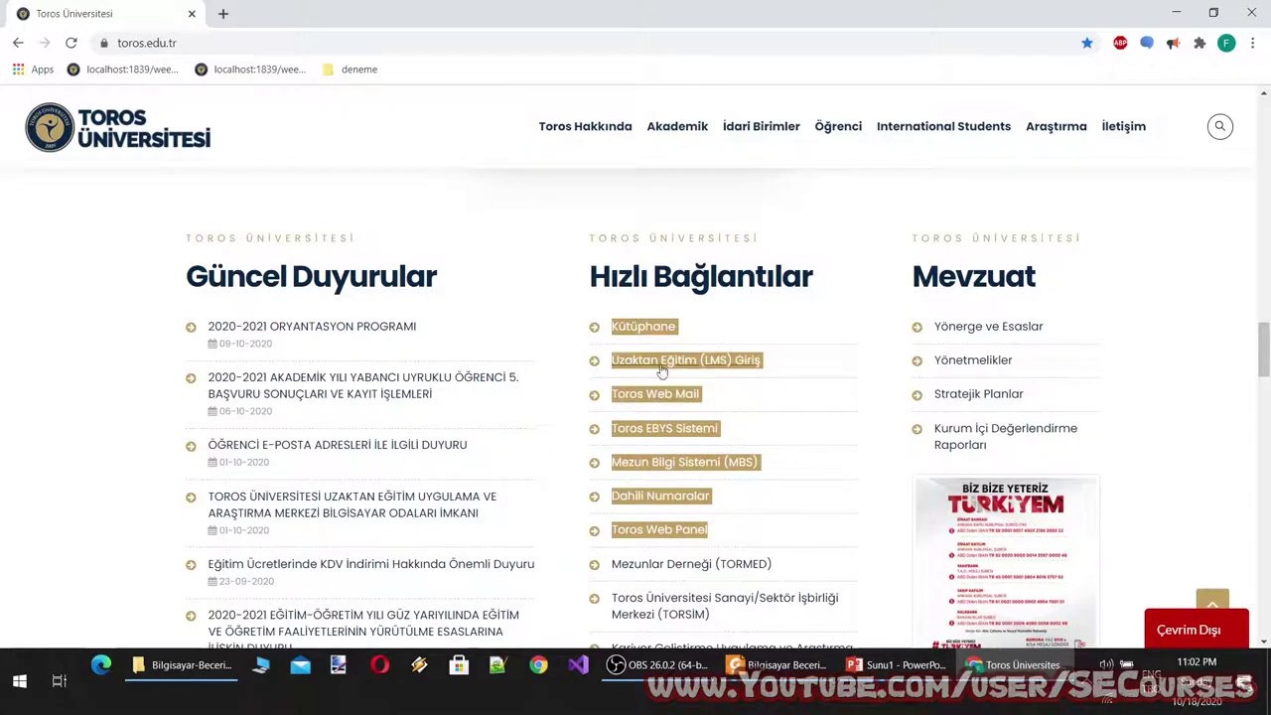
Replace slide 2's bullet text with the seven copied quick links.
left_click(893, 664)
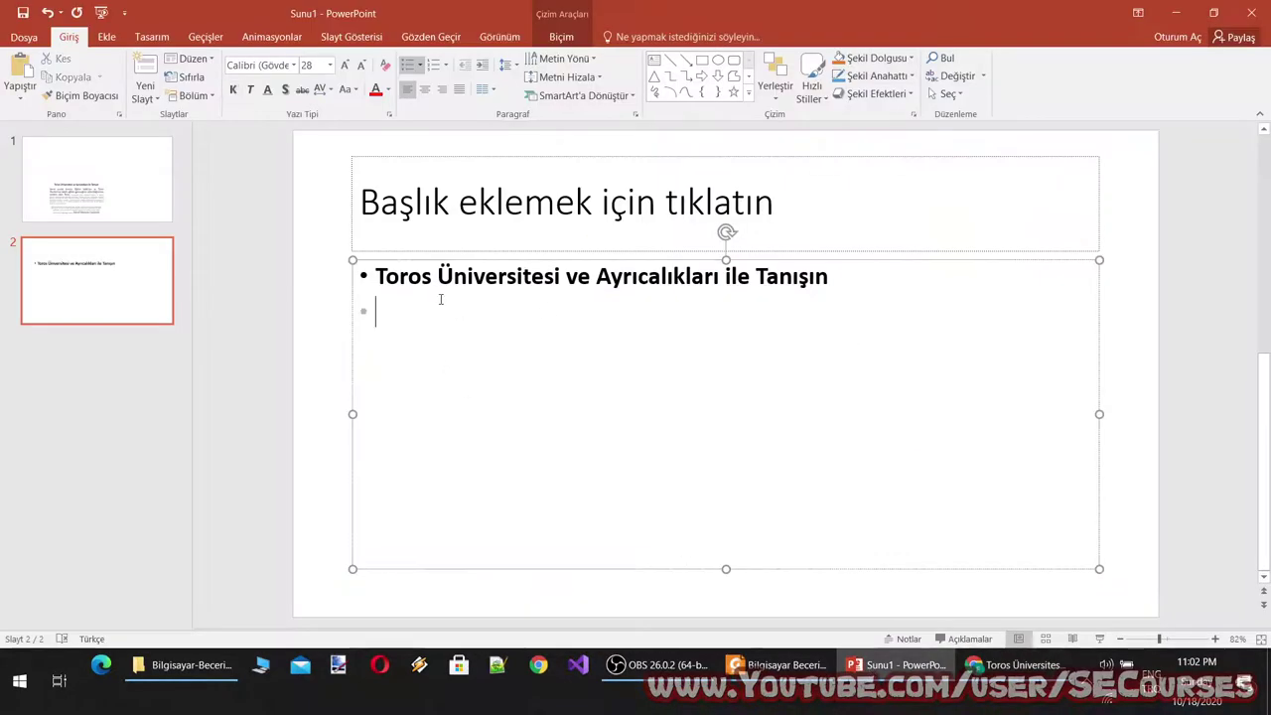
left_click_drag(380, 278, 570, 334)
key("ctrl+v")
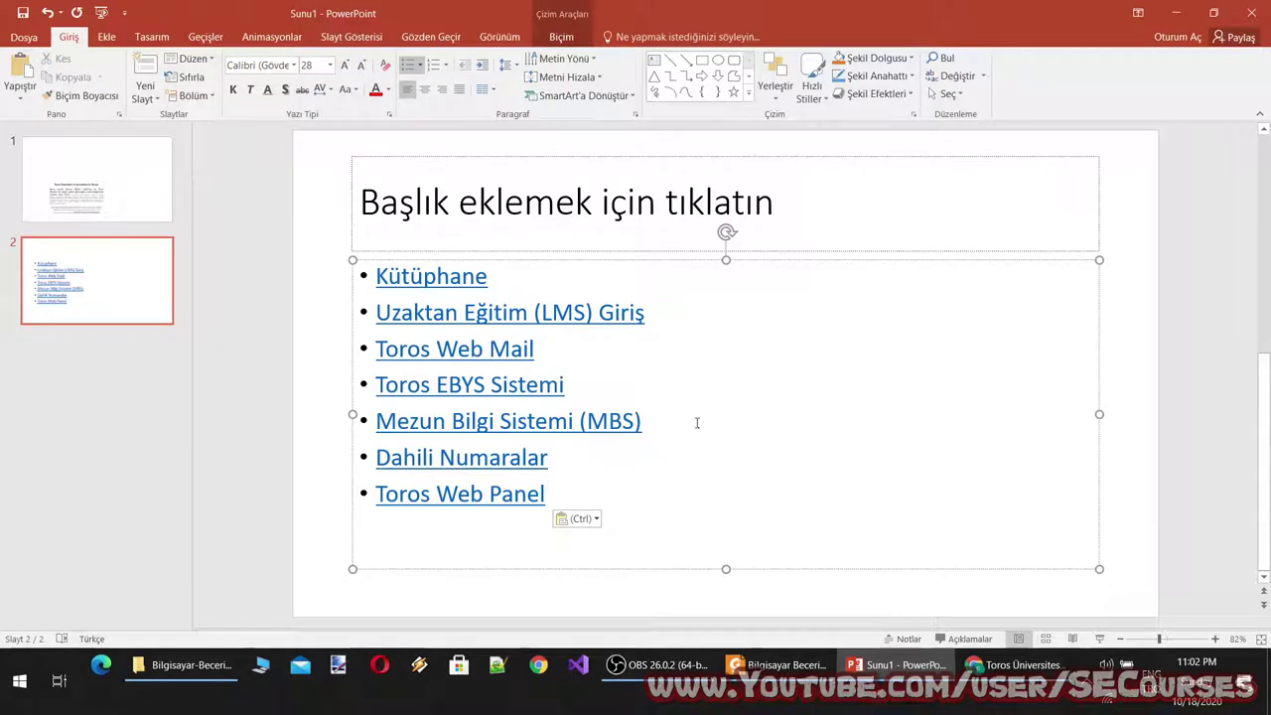
Remove the hyperlinks and re-paste the seven quick links as Keep Text Only plain text.
right_click(434, 274)
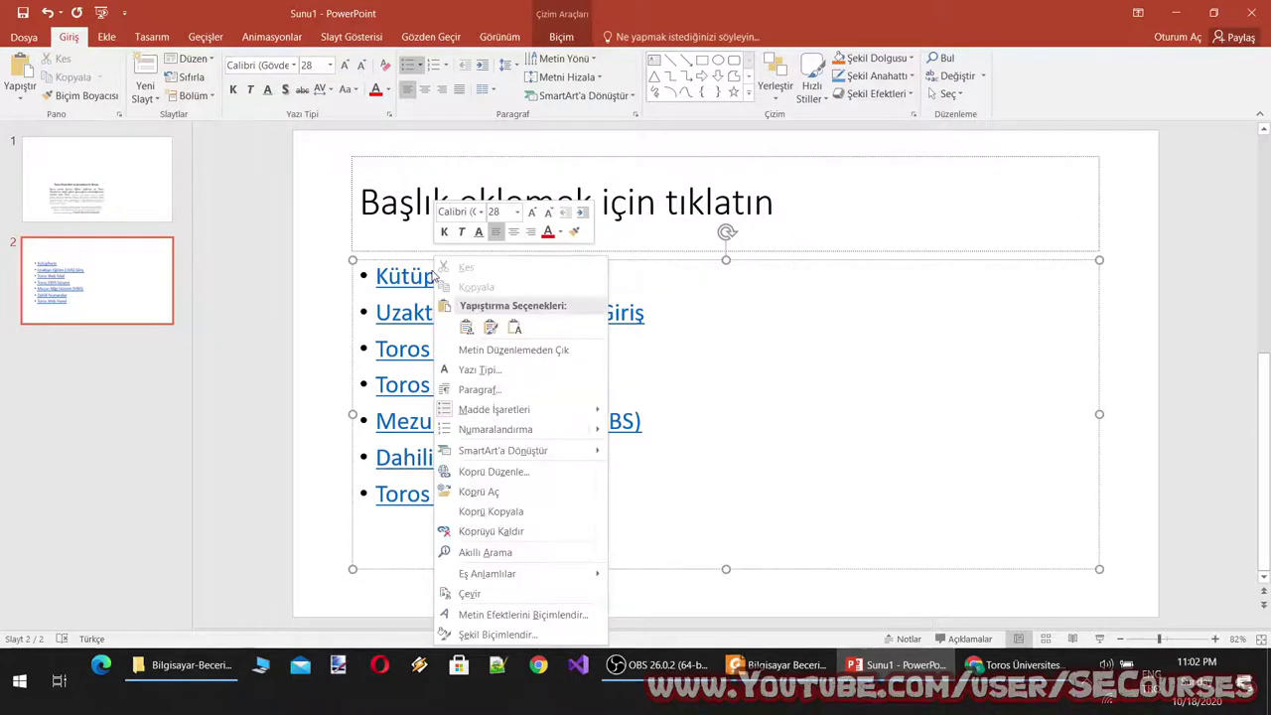
left_click(506, 532)
key("ctrl+a")
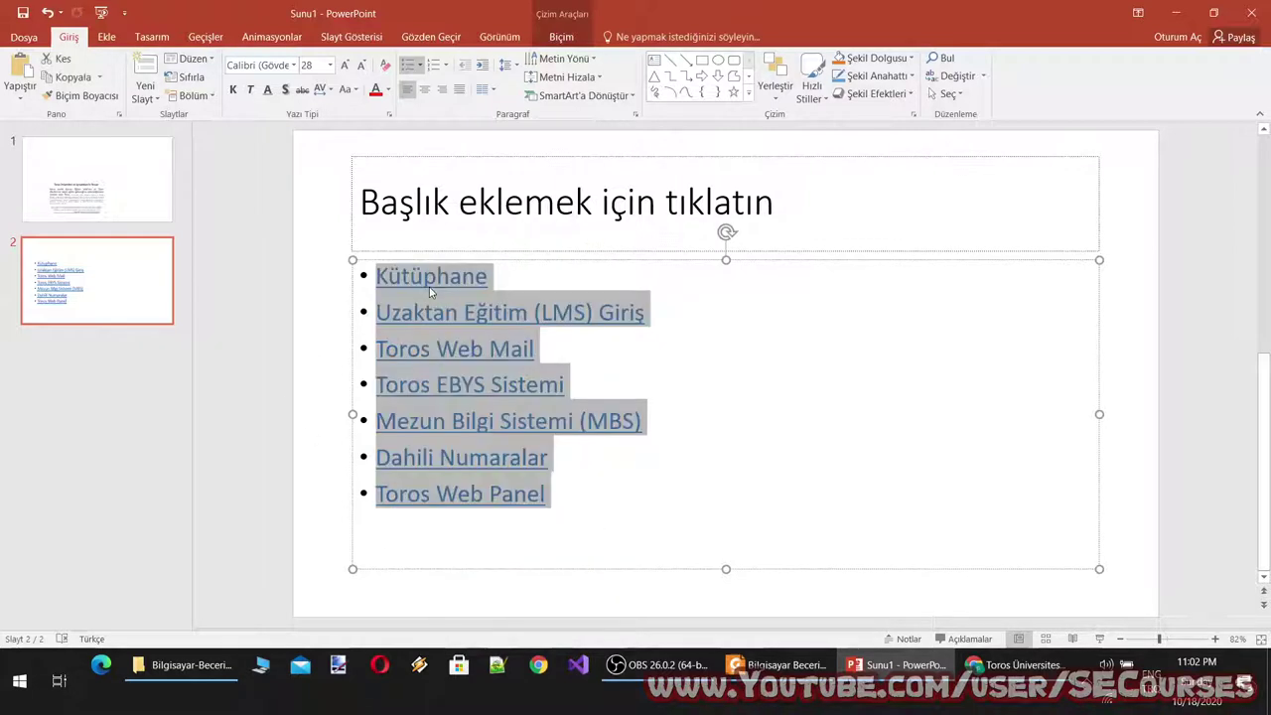
key("ctrl+x")
right_click(418, 286)
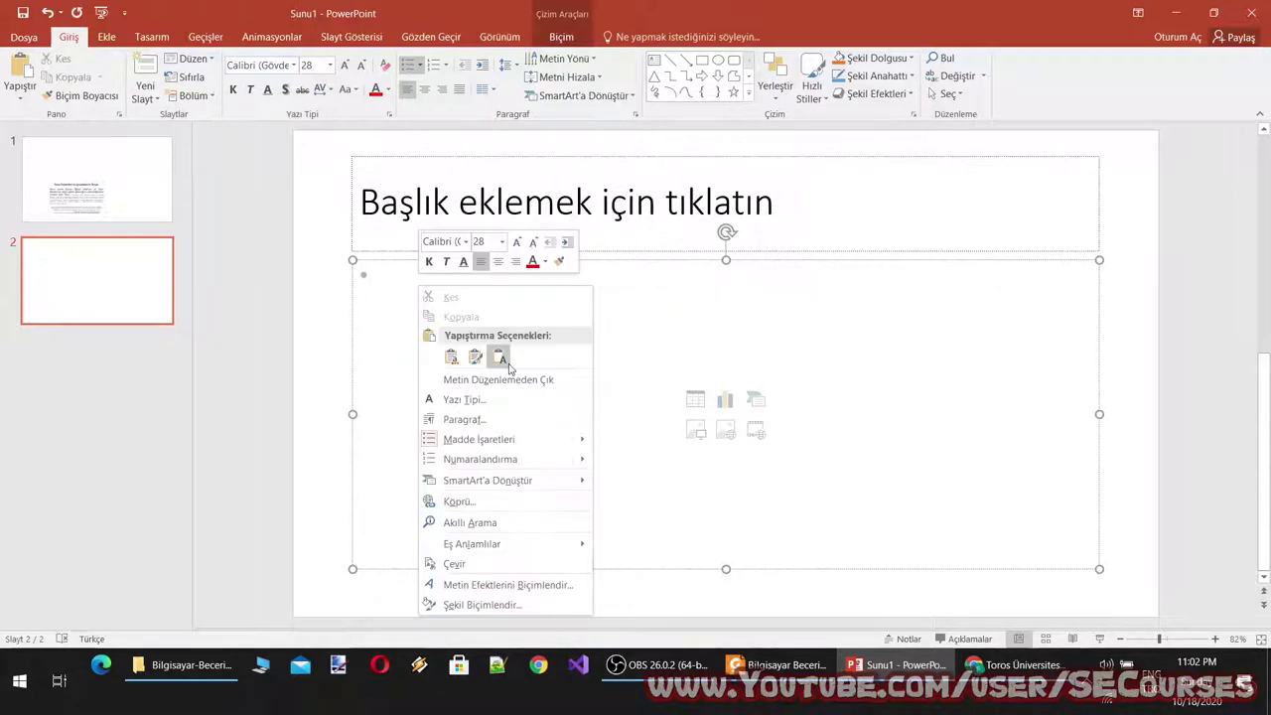
left_click(501, 360)
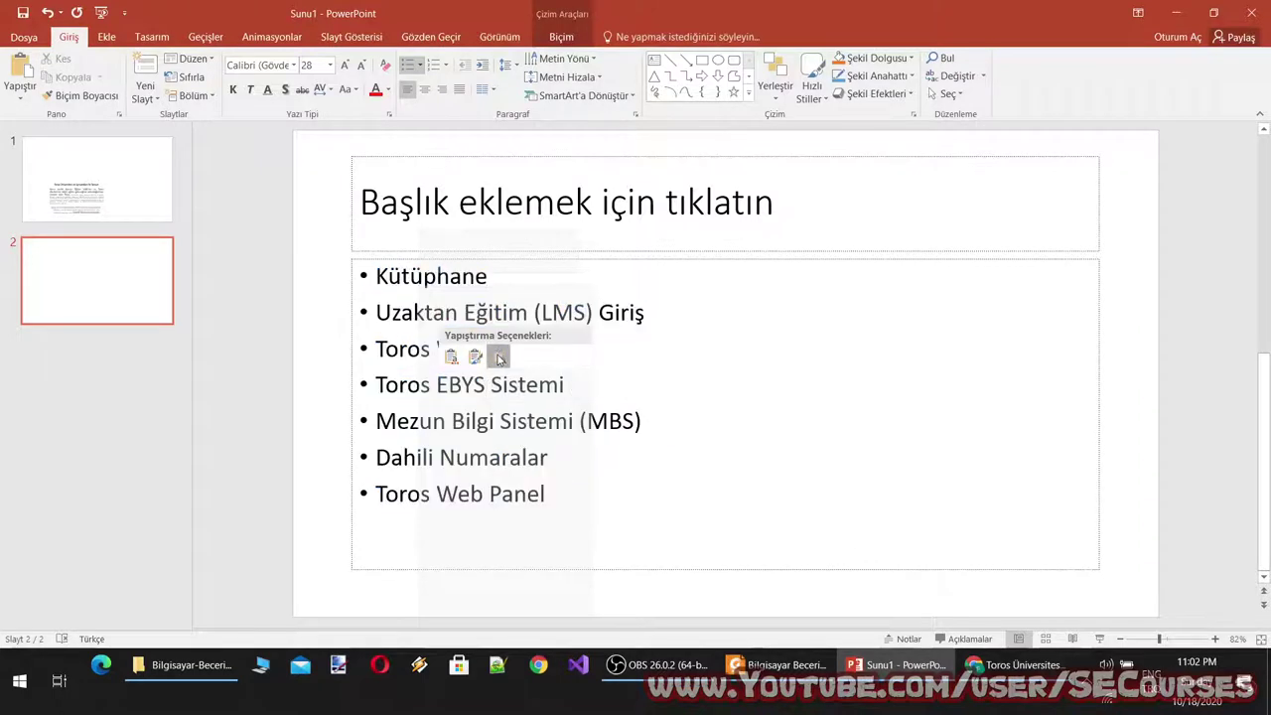
left_click(498, 355)
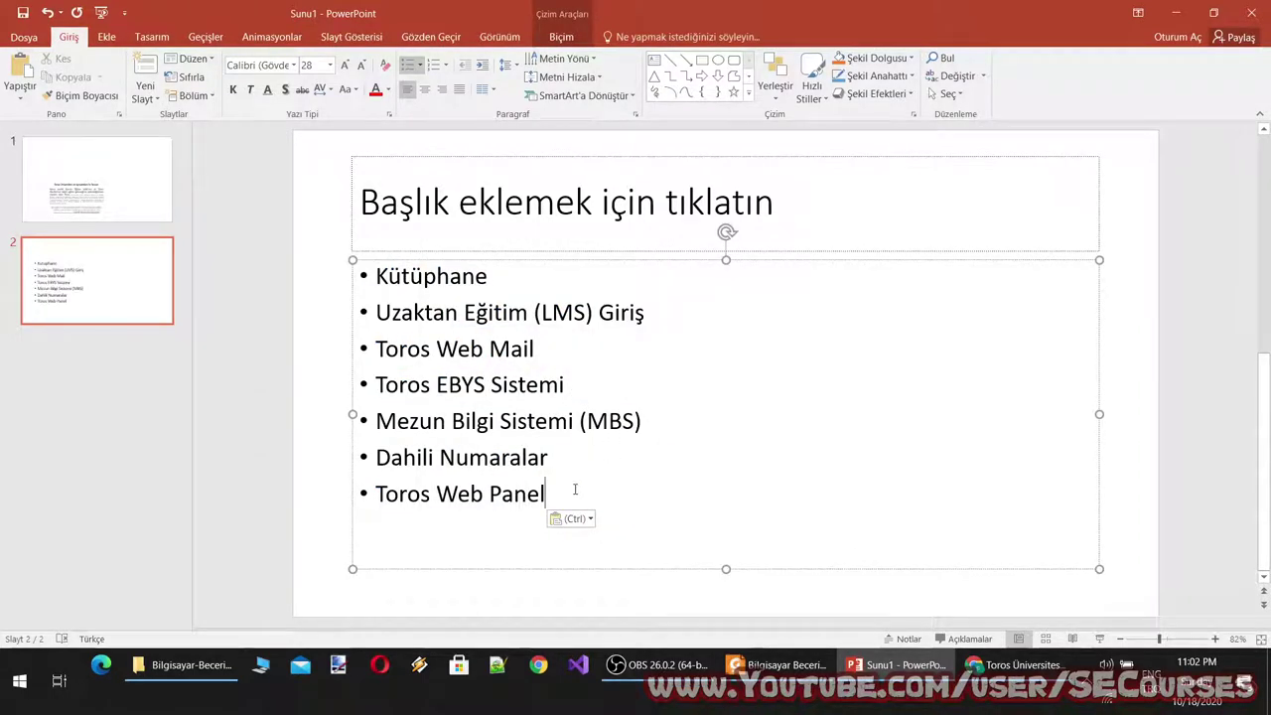
left_click_drag(573, 494, 586, 259)
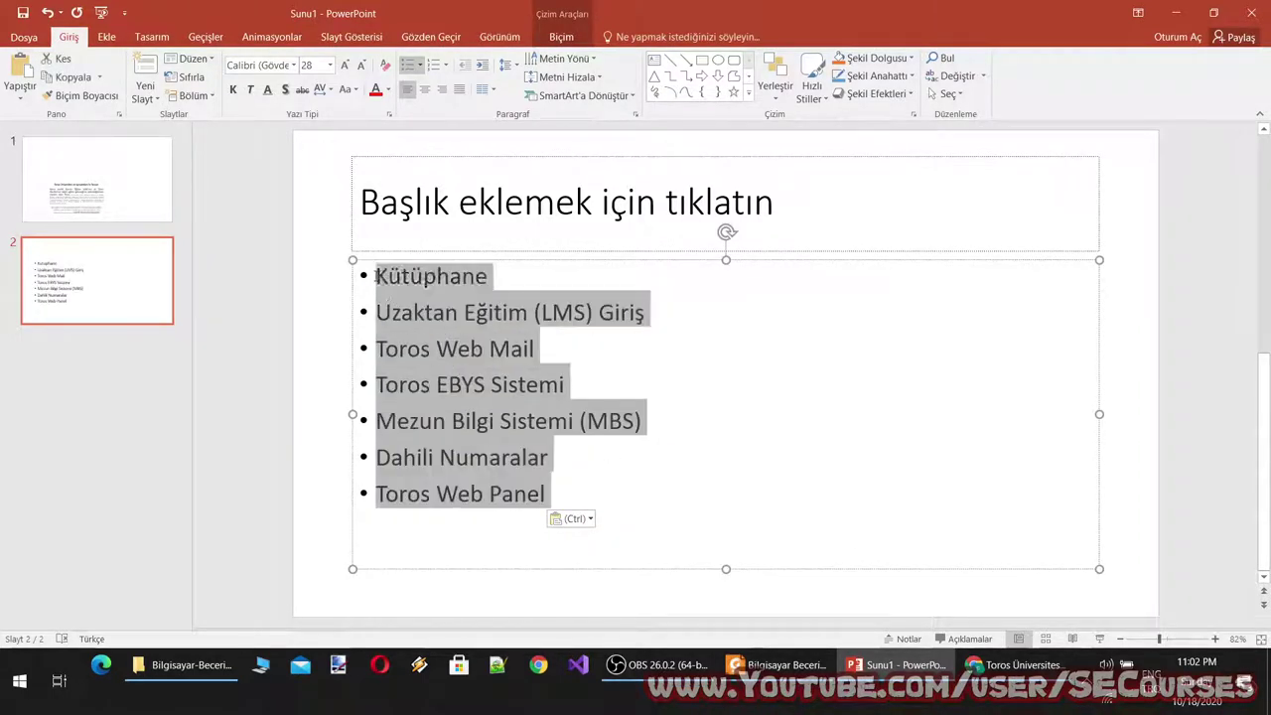
Convert the seven-item list into a captioned-picture SmartArt layout via SmartArt'a Dönüştür.
left_click(627, 95)
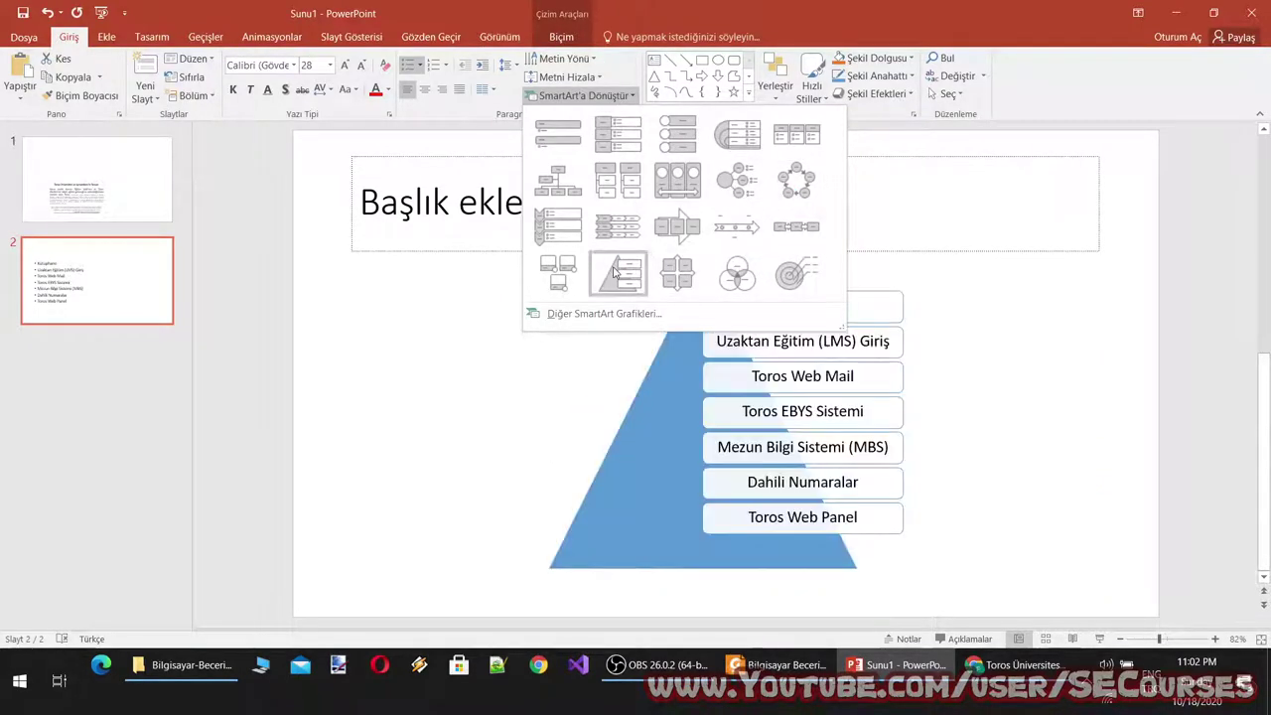
left_click(553, 276)
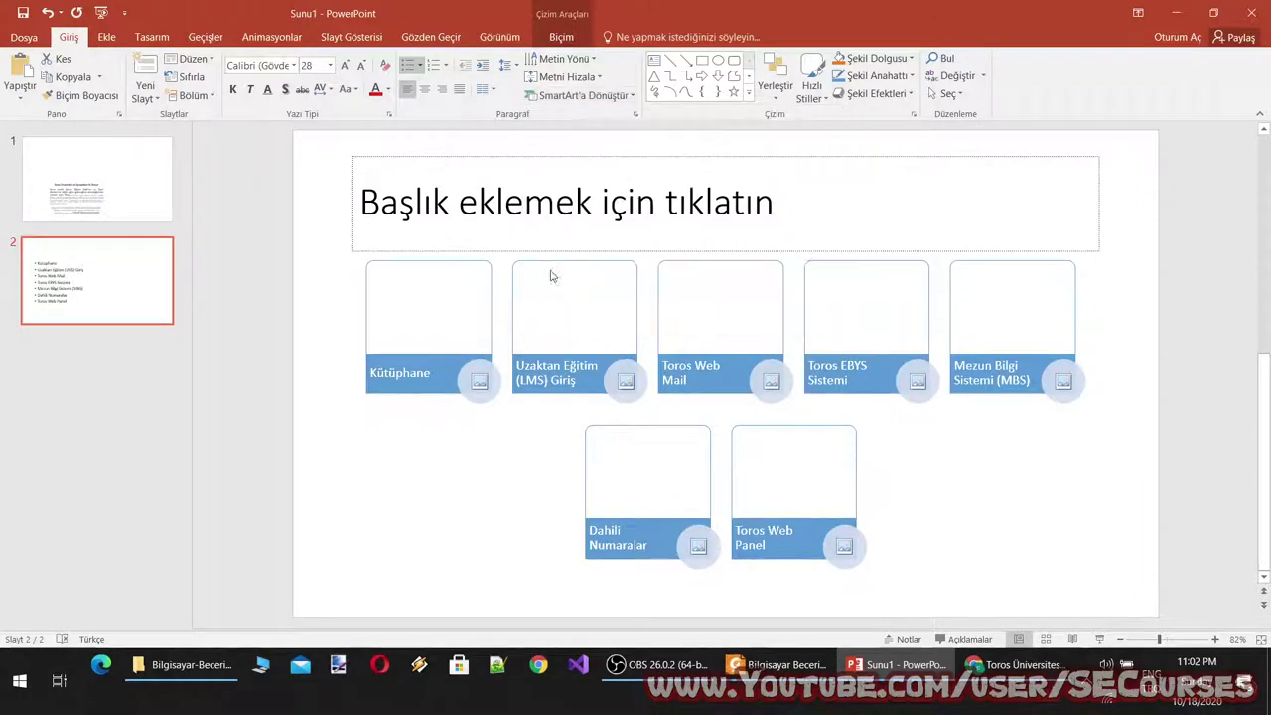
left_click(481, 389)
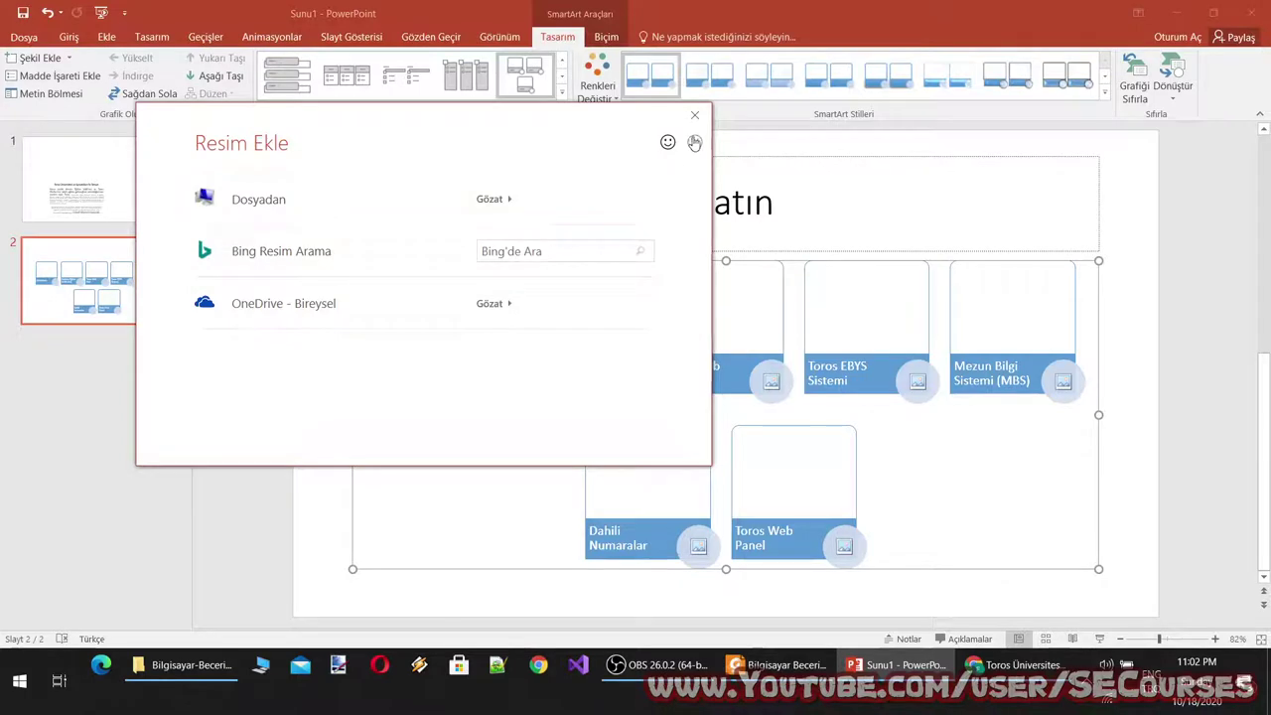
Search online images for 'kütüphane' from the first SmartArt box's picture placeholder.
left_click(526, 248)
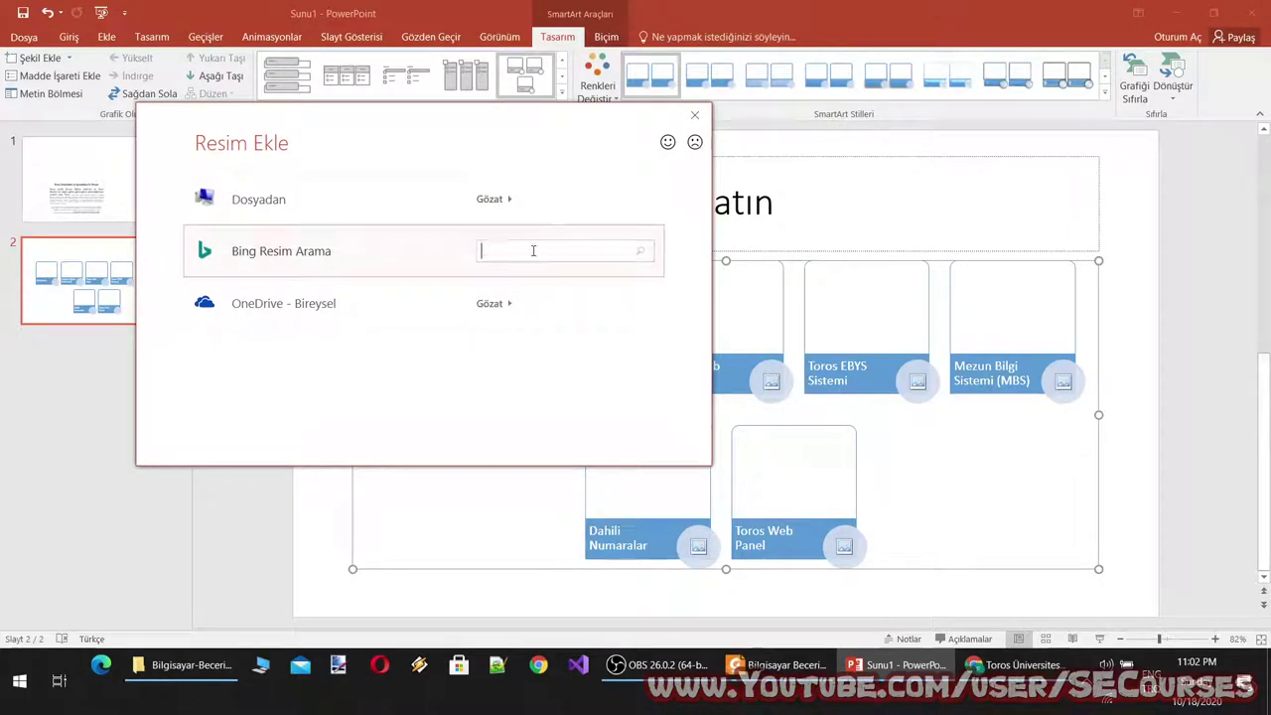
left_click(698, 117)
left_click(480, 385)
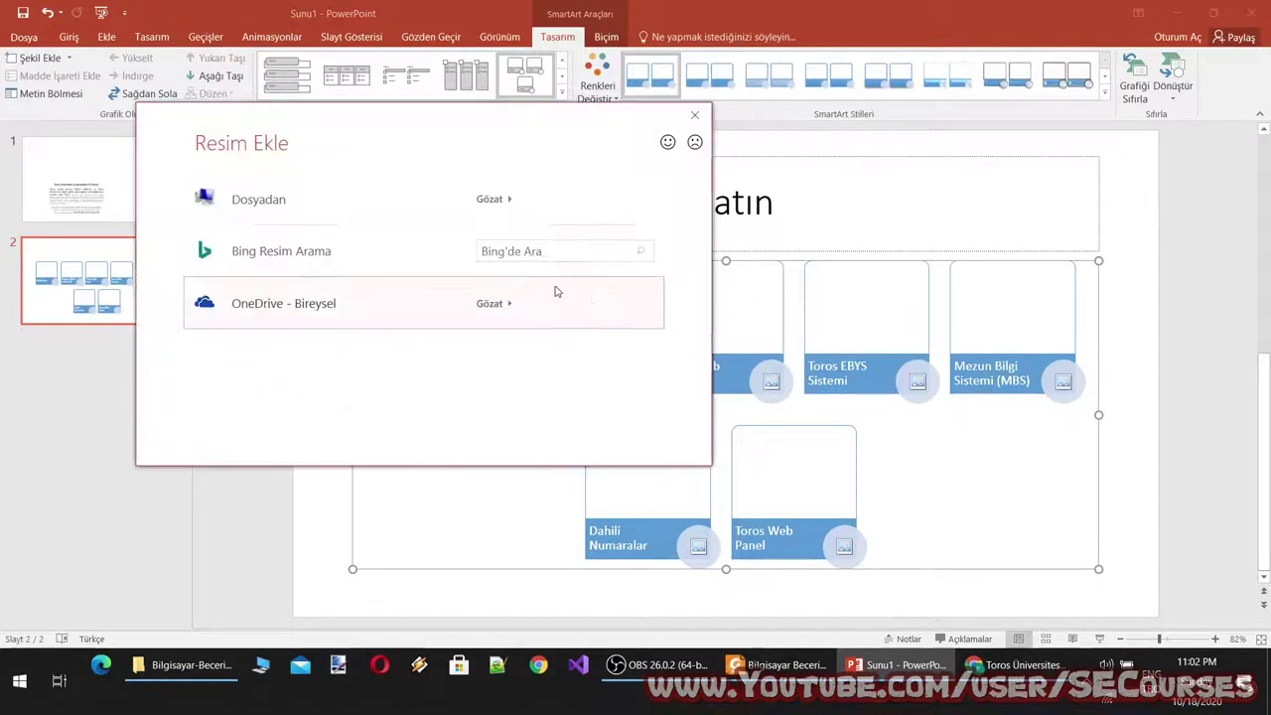
left_click(525, 253)
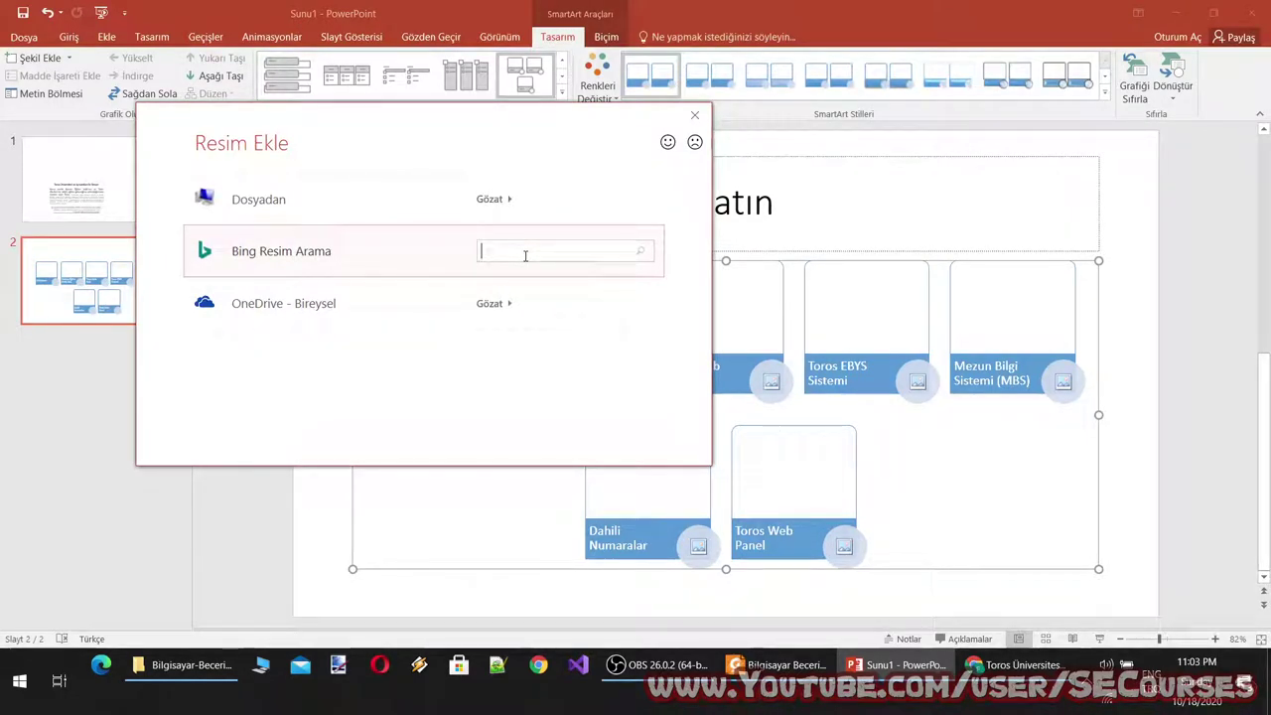
type("kütüphane")
key("Return")
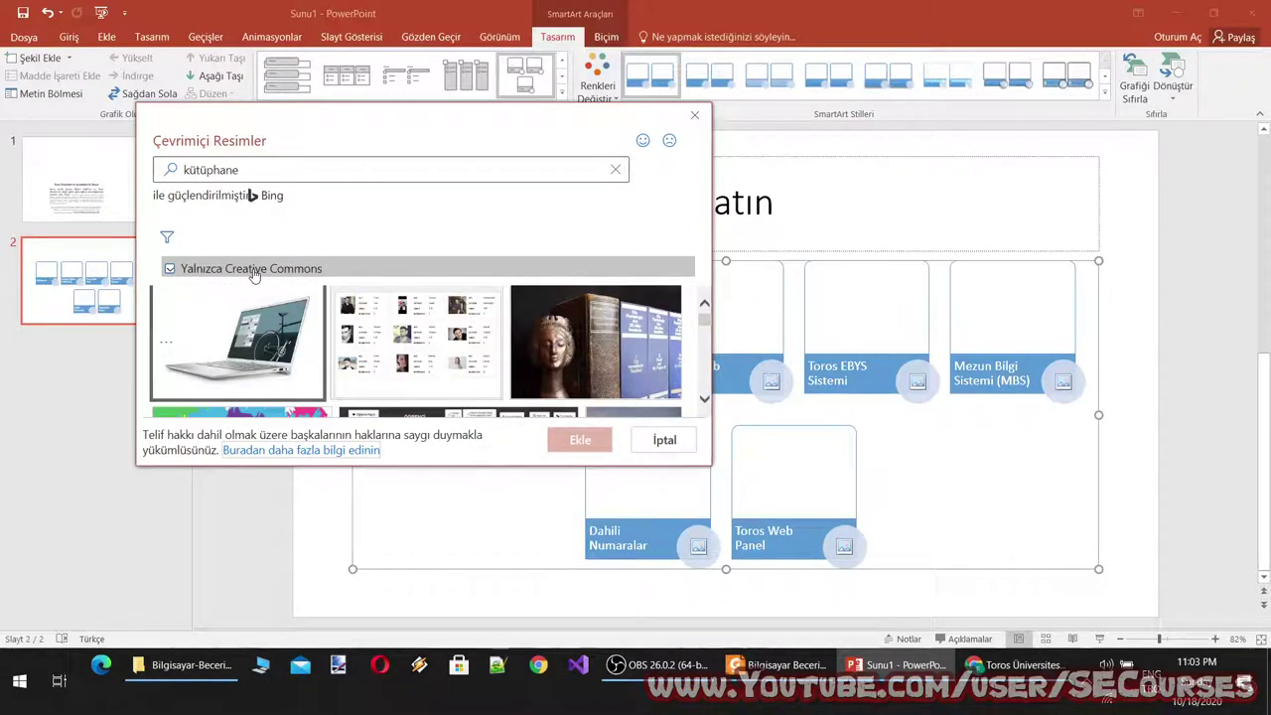
scroll(318, 336, "down", 1)
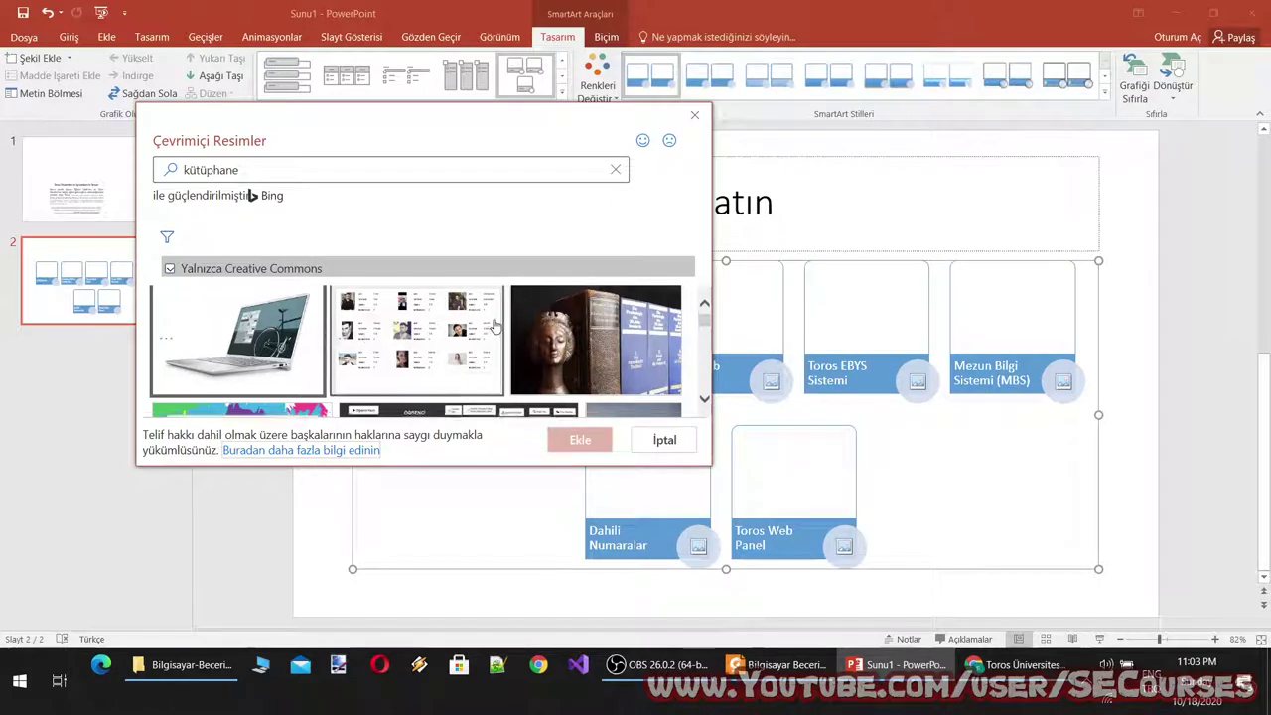
scroll(358, 334, "down", 1)
scroll(397, 333, "down", 1)
scroll(422, 333, "down", 1)
scroll(422, 333, "down", 1)
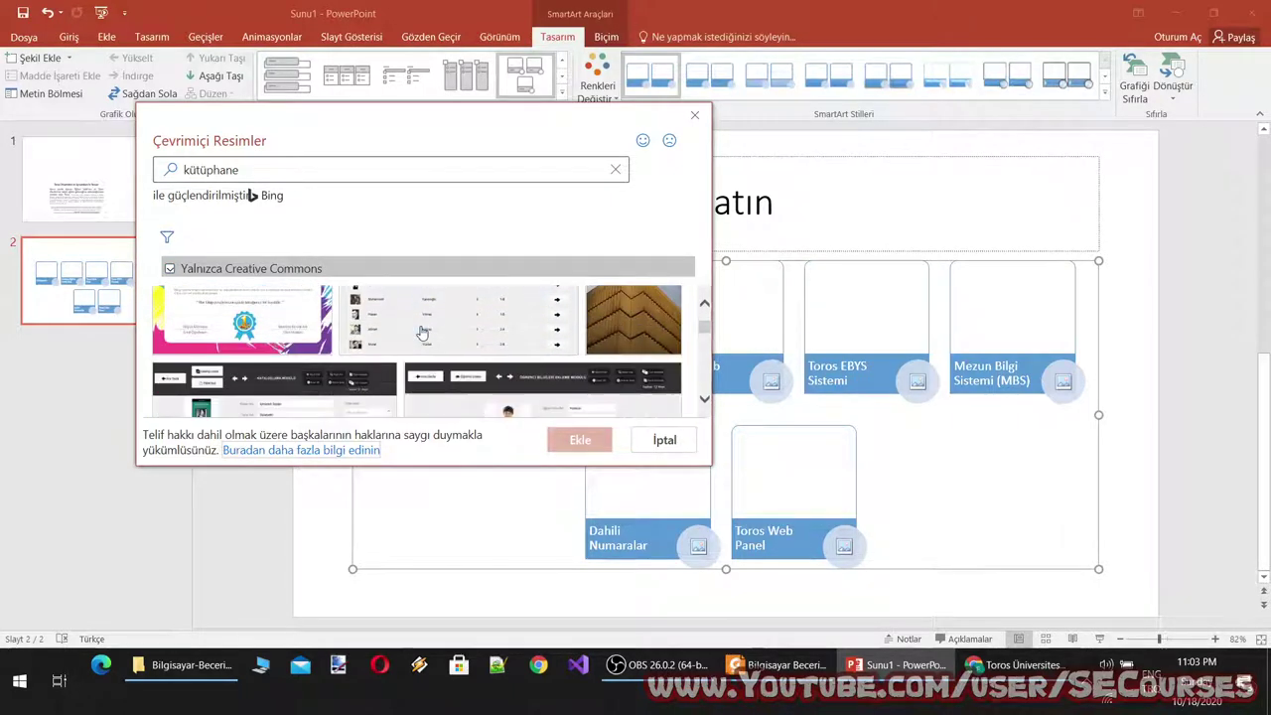
scroll(422, 333, "down", 1)
scroll(477, 342, "down", 1)
scroll(556, 358, "down", 1)
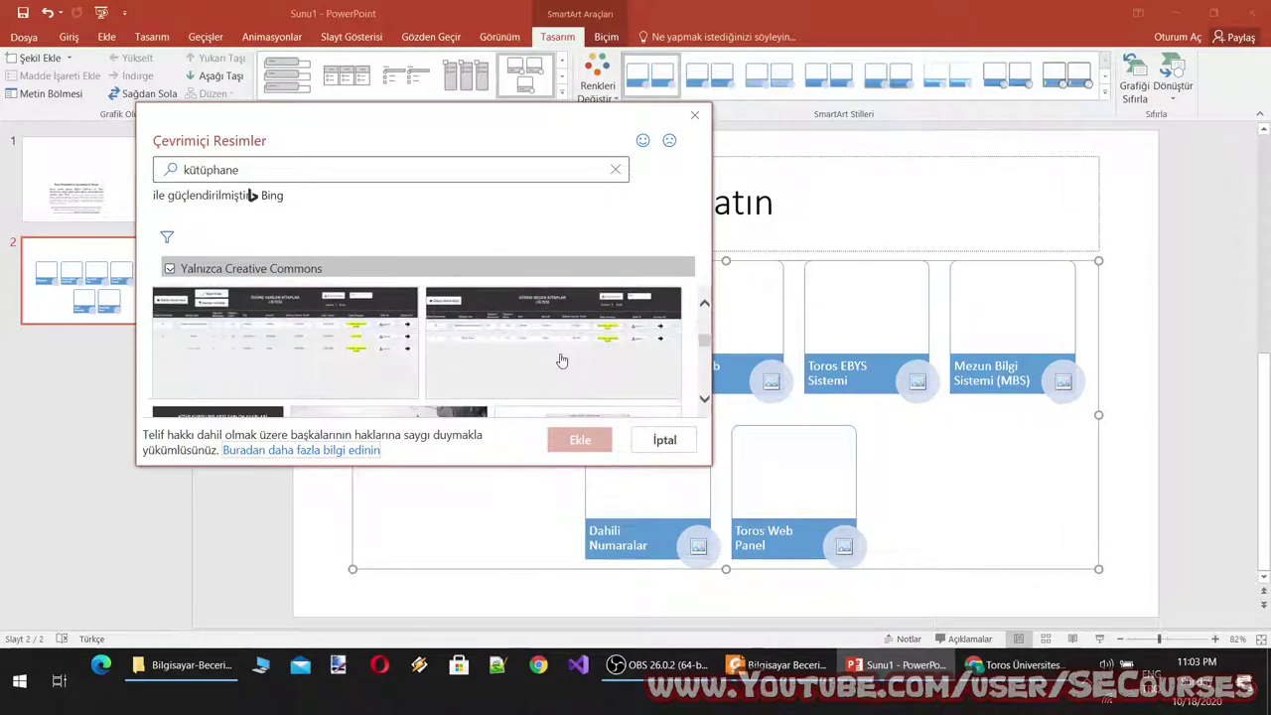
scroll(542, 331, "down", 1)
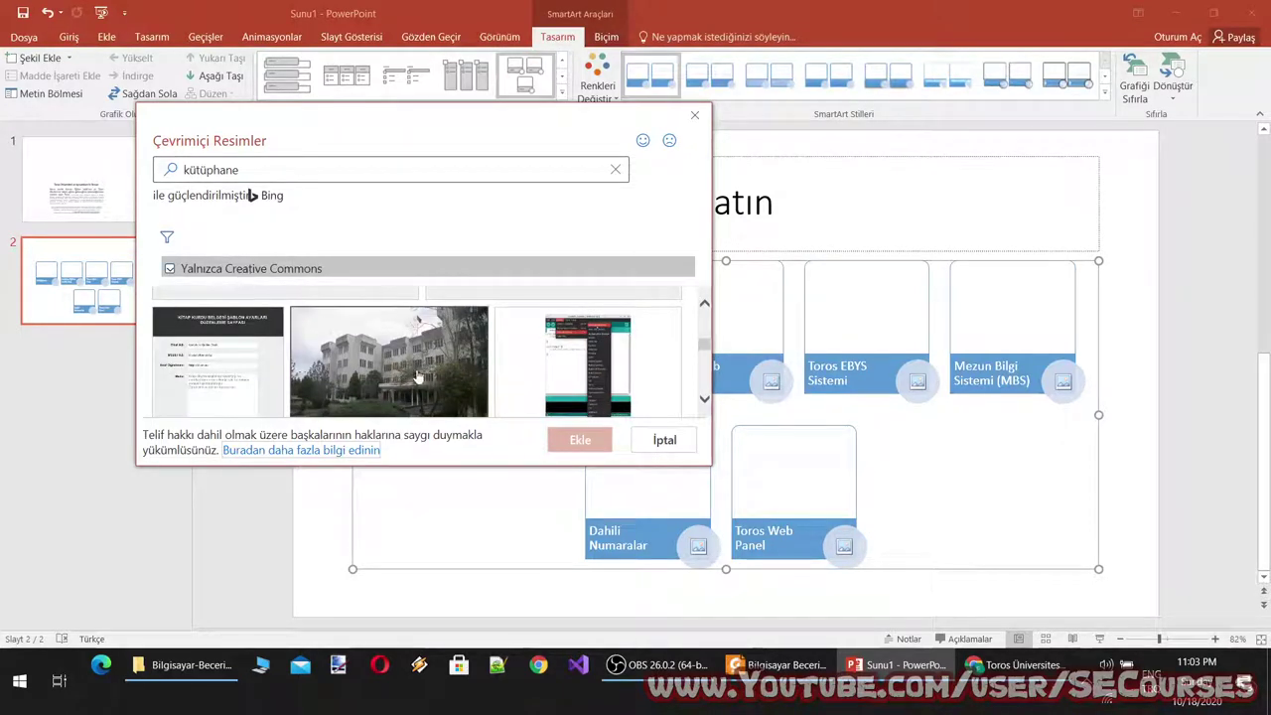
scroll(283, 407, "down", 2)
scroll(283, 412, "down", 2)
scroll(283, 416, "down", 1)
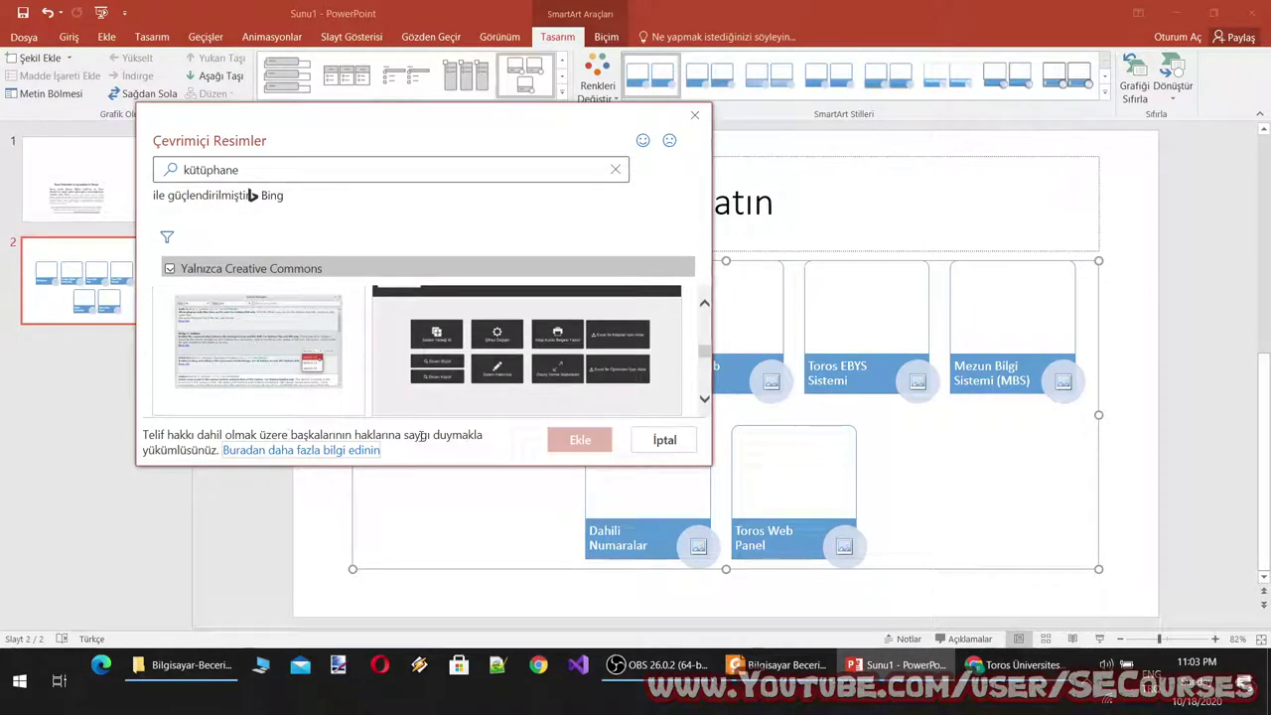
scroll(308, 343, "down", 2)
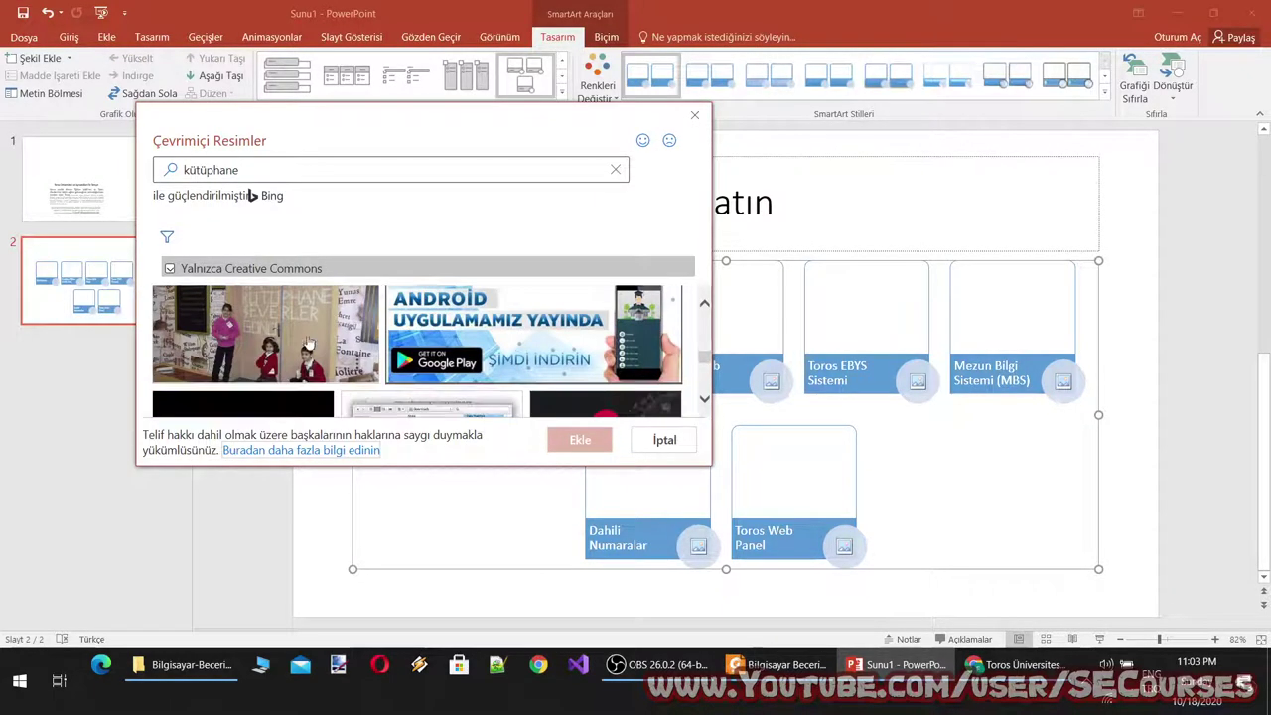
scroll(298, 337, "down", 1)
scroll(301, 336, "down", 2)
left_click(608, 357)
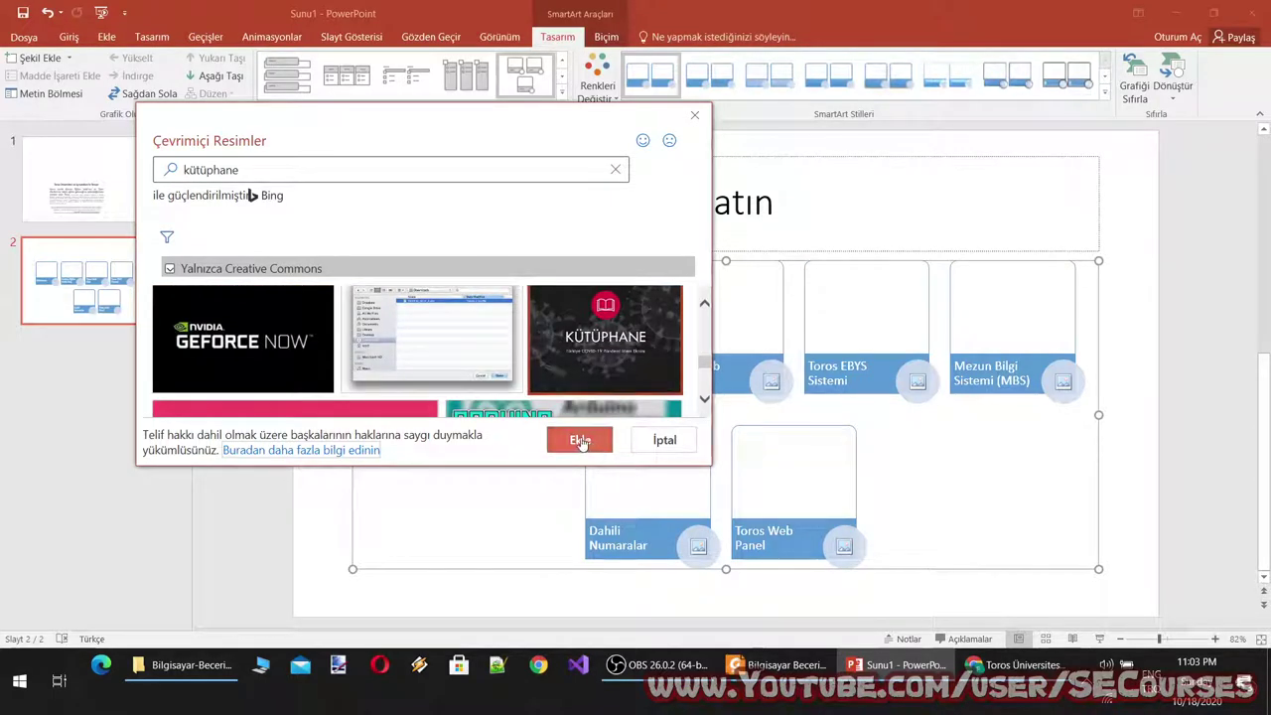
scroll(466, 374, "down", 2)
scroll(467, 374, "down", 2)
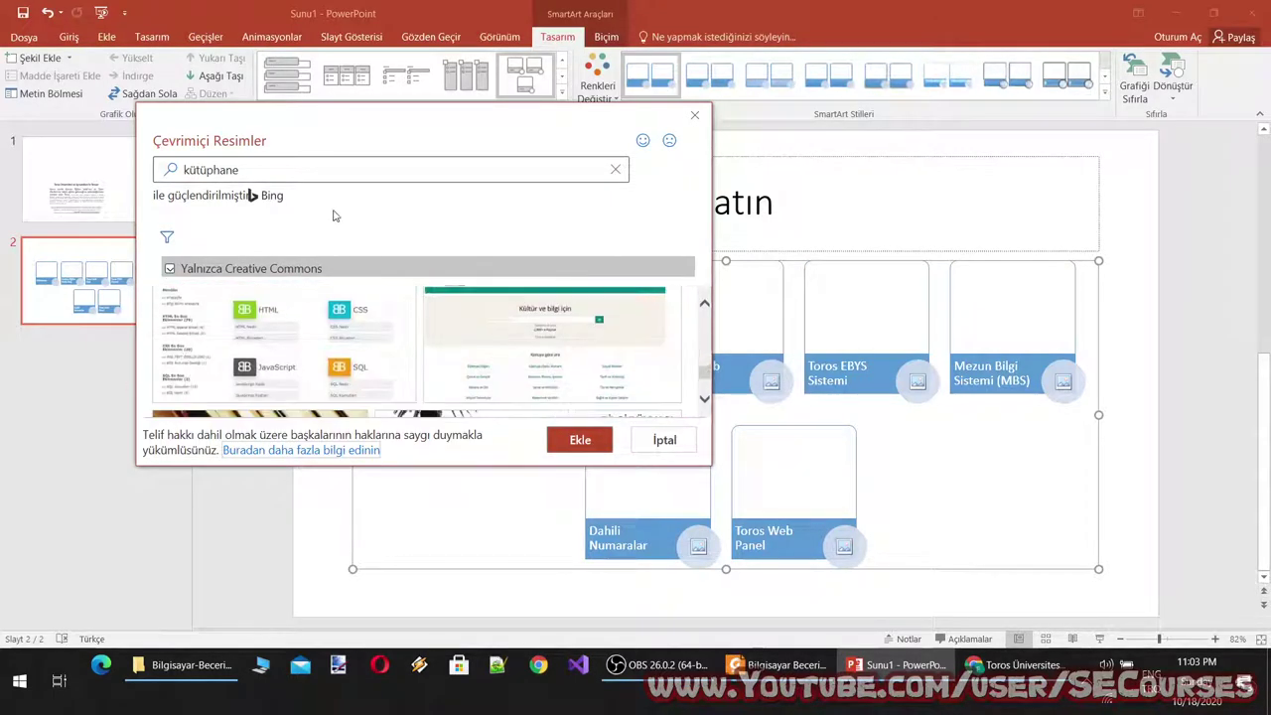
Search for 'library' and insert the first library interior photo into the Kütüphane box.
double_click(157, 169)
type("librar")
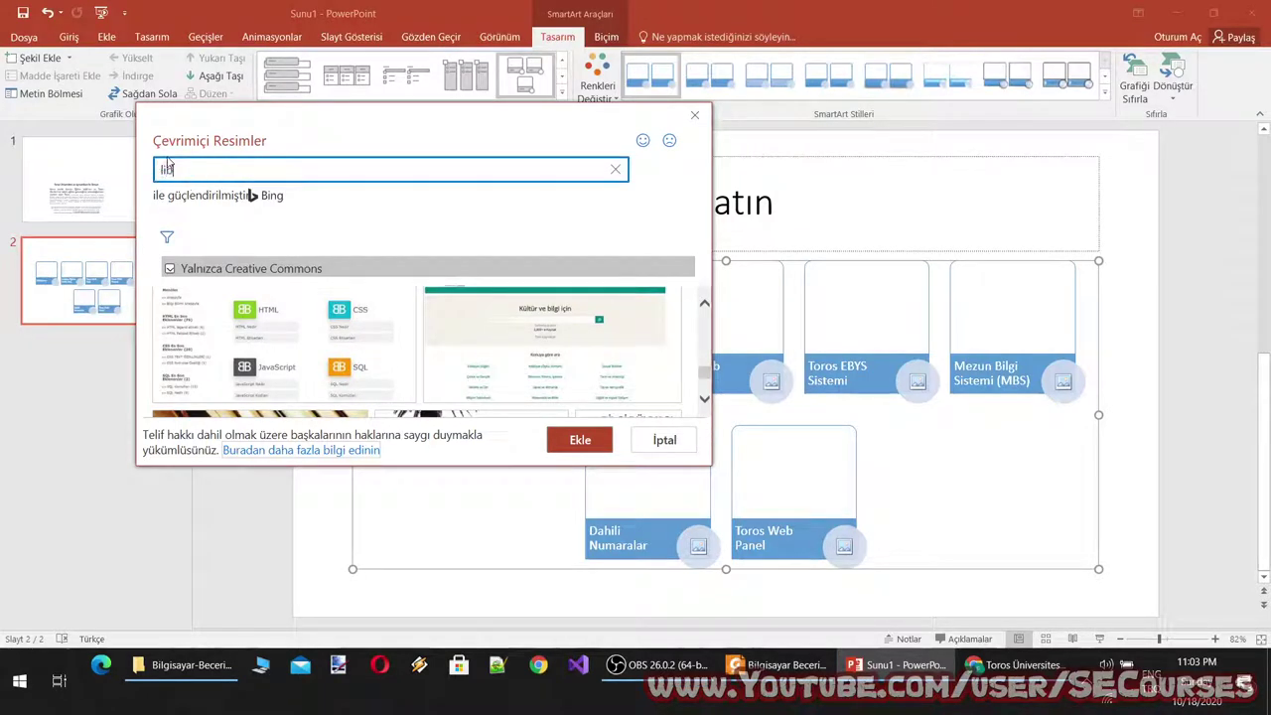
type("y")
key("Return")
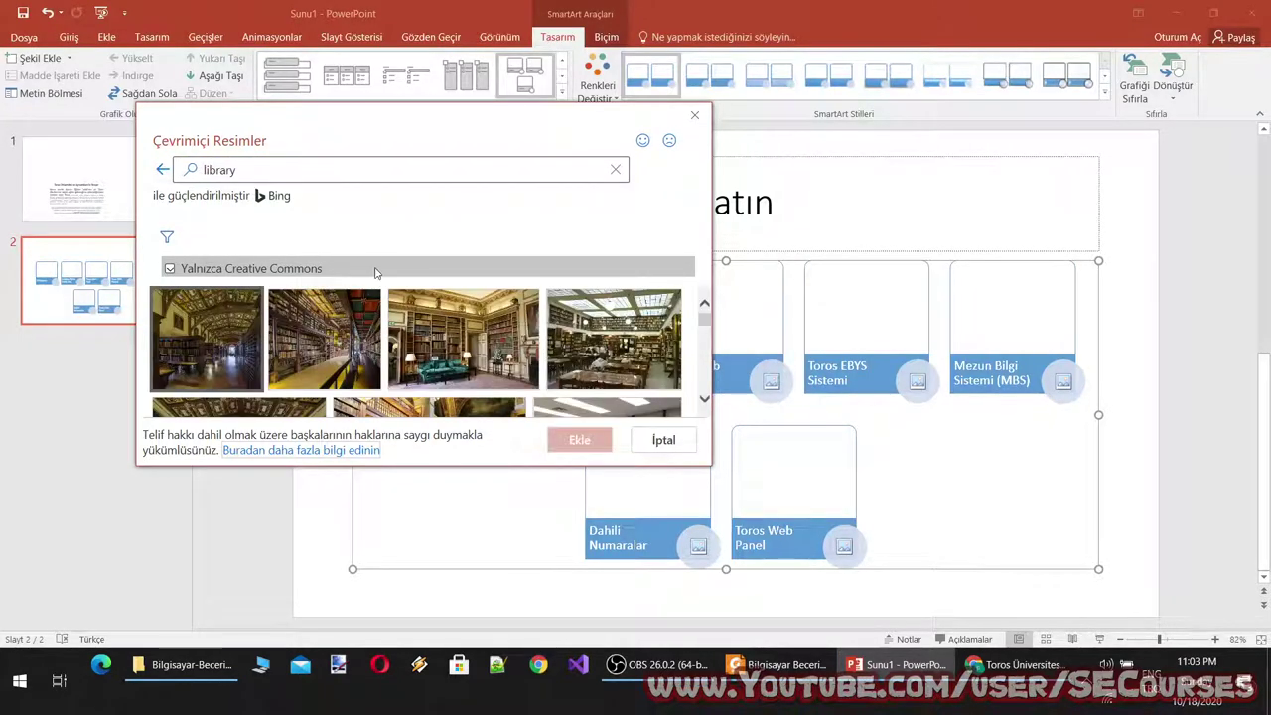
scroll(442, 352, "down", 2)
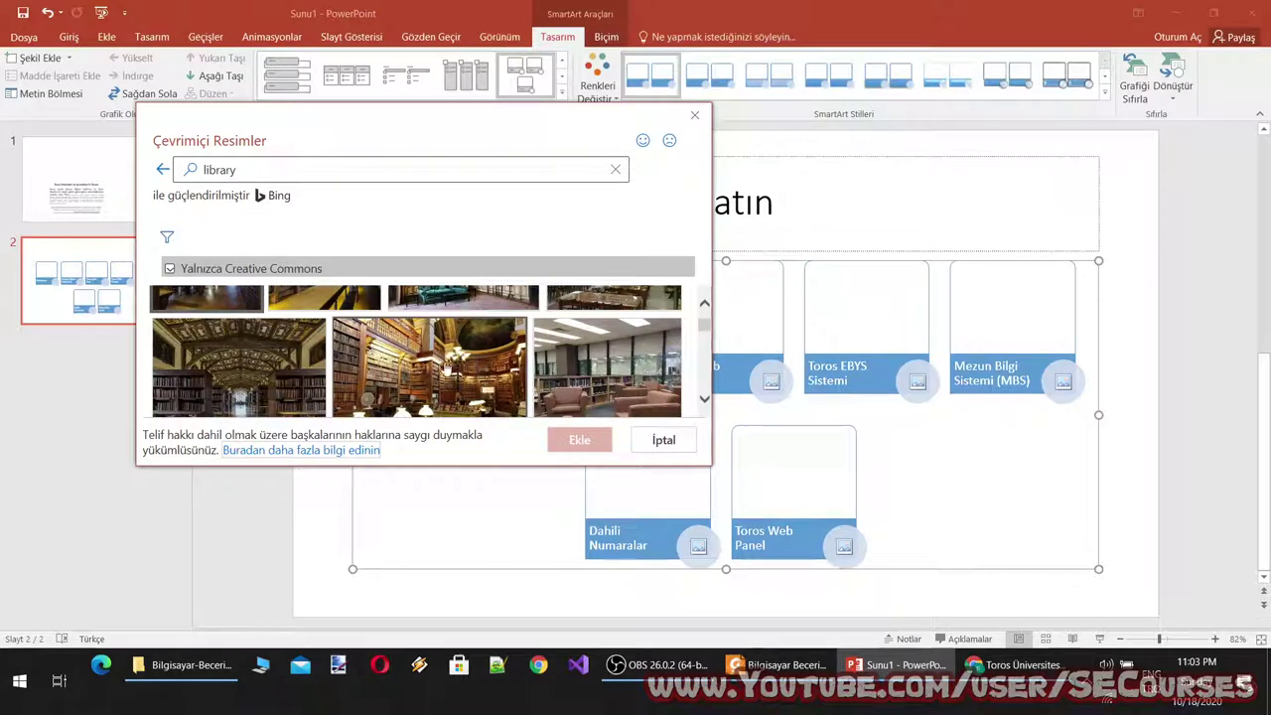
scroll(446, 370, "down", 1)
scroll(445, 370, "up", 1)
scroll(446, 369, "up", 1)
left_click(239, 365)
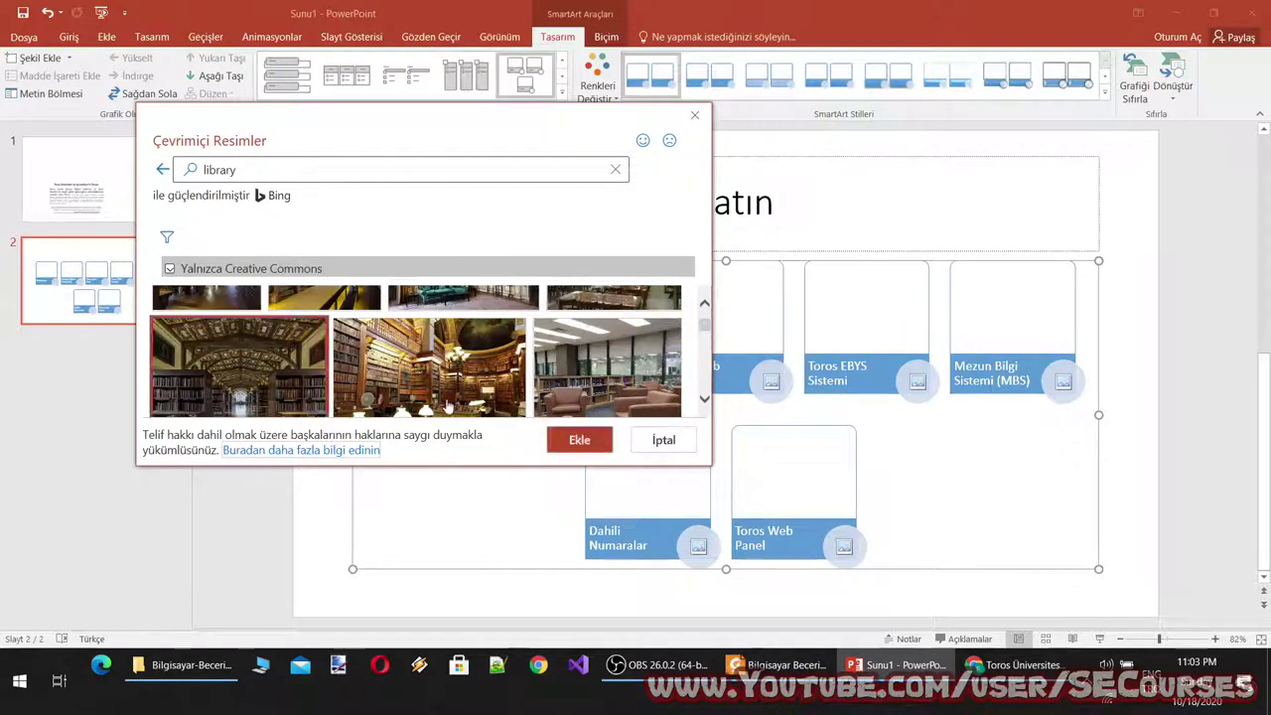
left_click(595, 449)
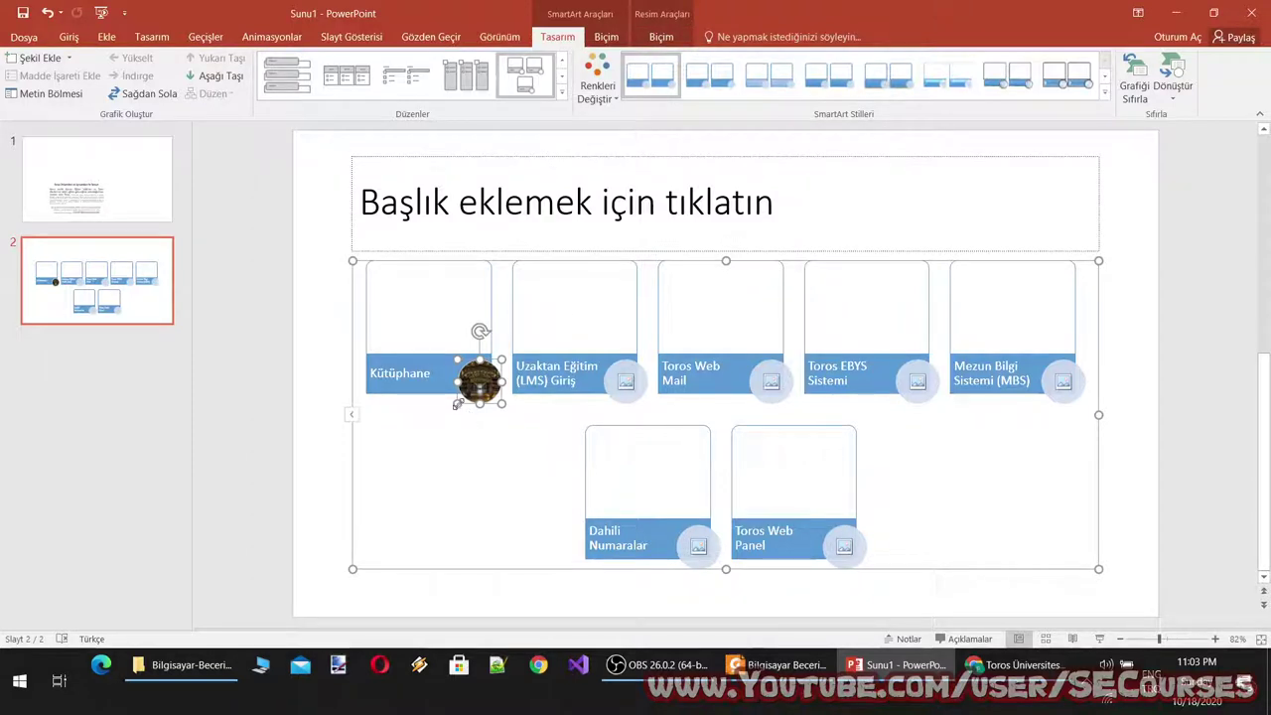
Resize the Kütüphane photo to 0.9" high and 1.3" wide with the Resim Araçları size spinners.
left_click_drag(457, 403, 363, 480)
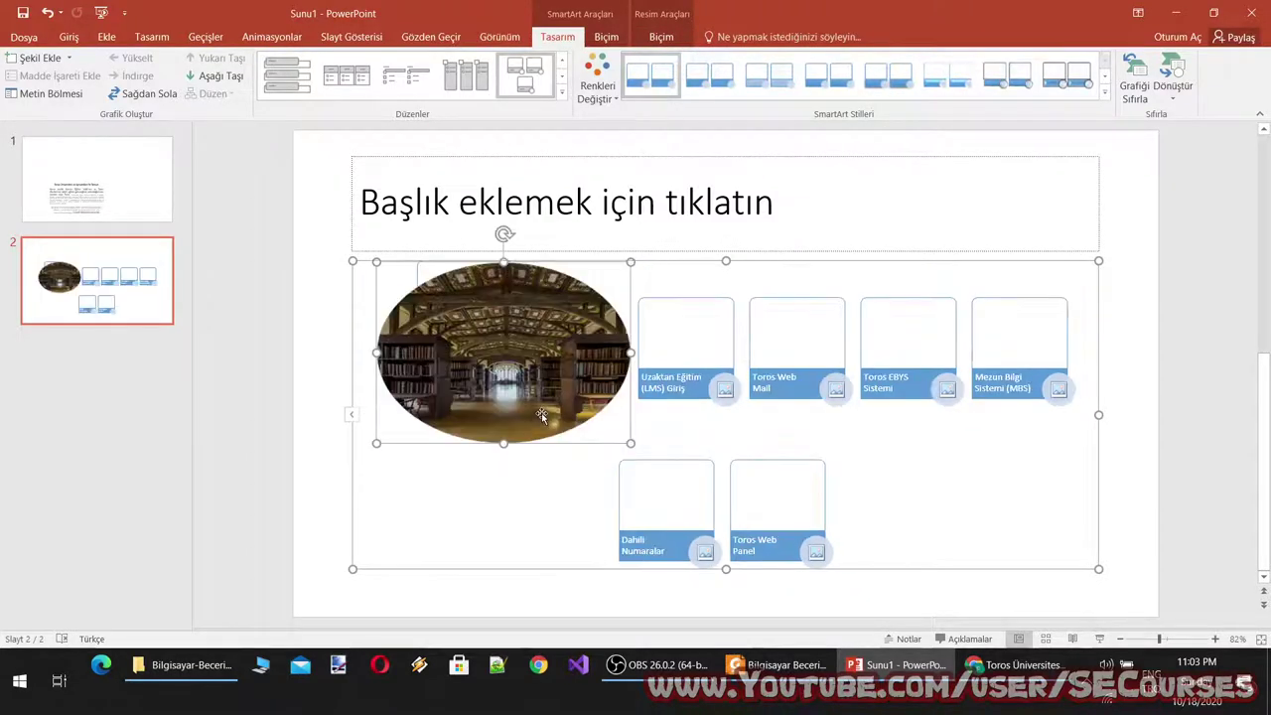
key("ctrl+z")
left_click(661, 36)
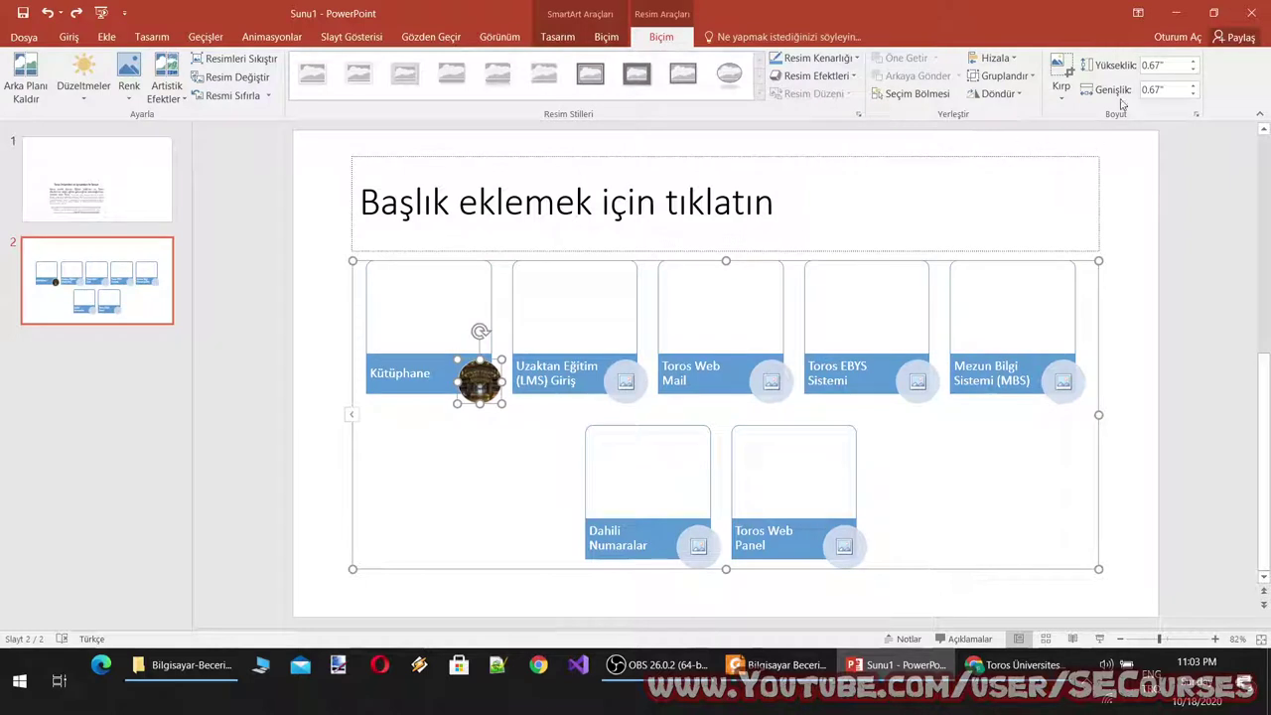
left_click(1194, 61)
left_click(1194, 61)
left_click(1194, 60)
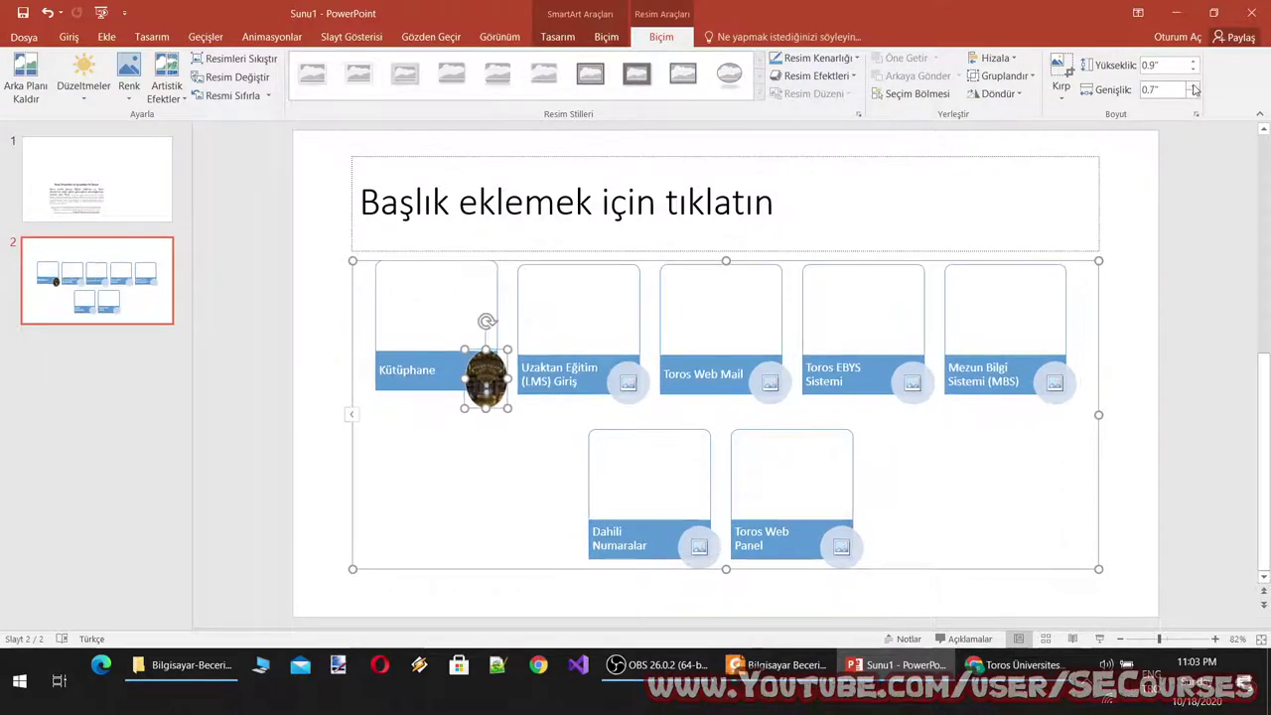
left_click(1194, 86)
left_click(1195, 87)
left_click(1195, 86)
left_click(1194, 87)
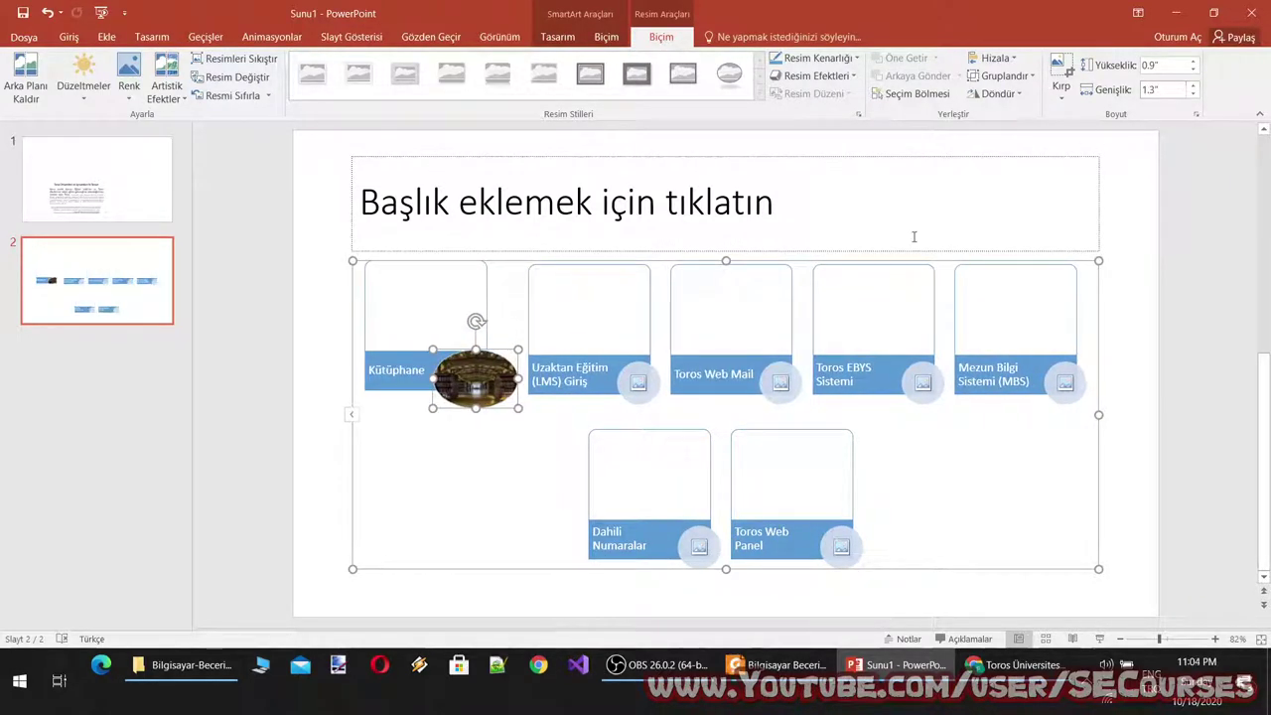
left_click(421, 301)
left_click(560, 36)
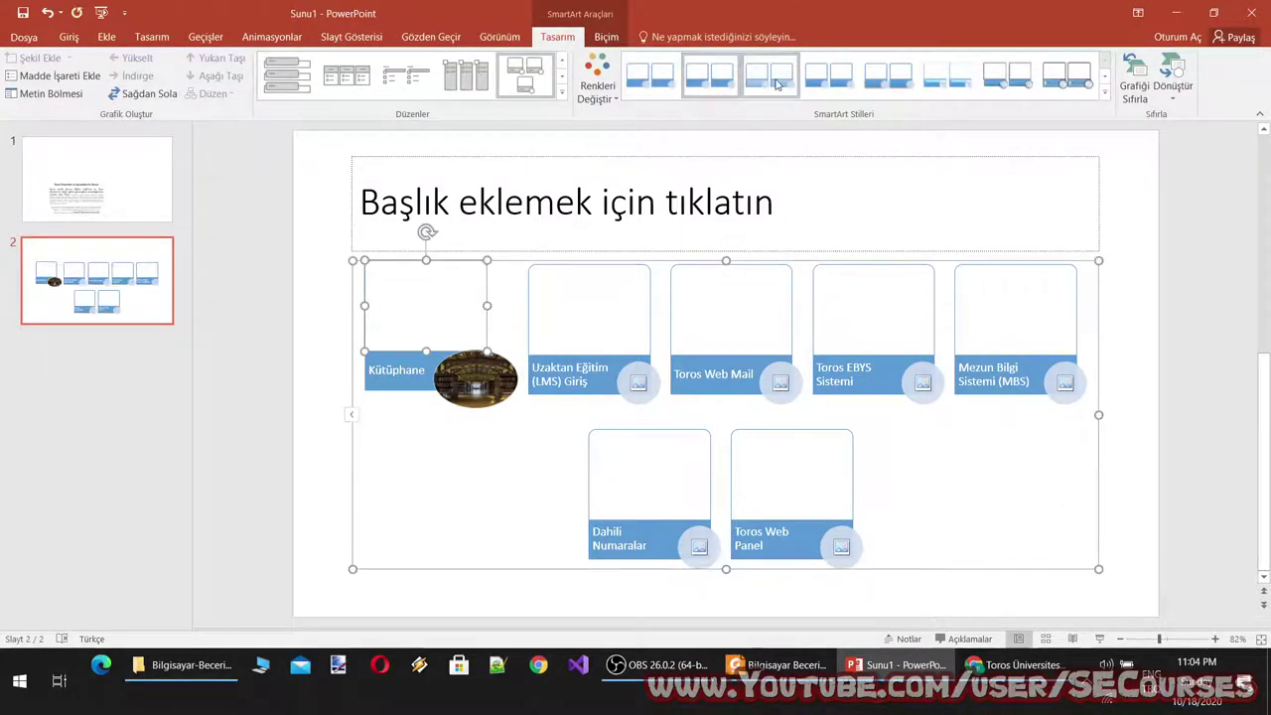
Try flat and outlined SmartArt styles, then apply a tilted 3-B style to the diagram.
left_click(945, 71)
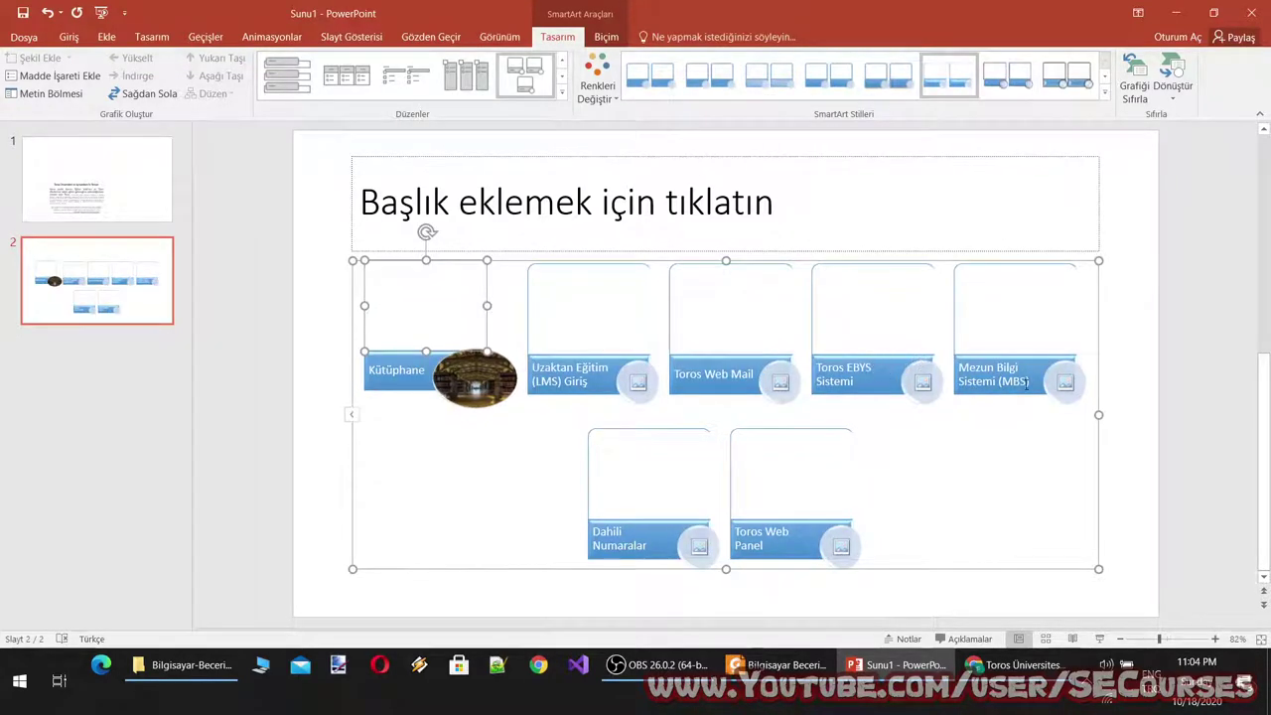
left_click(1065, 79)
left_click(1103, 91)
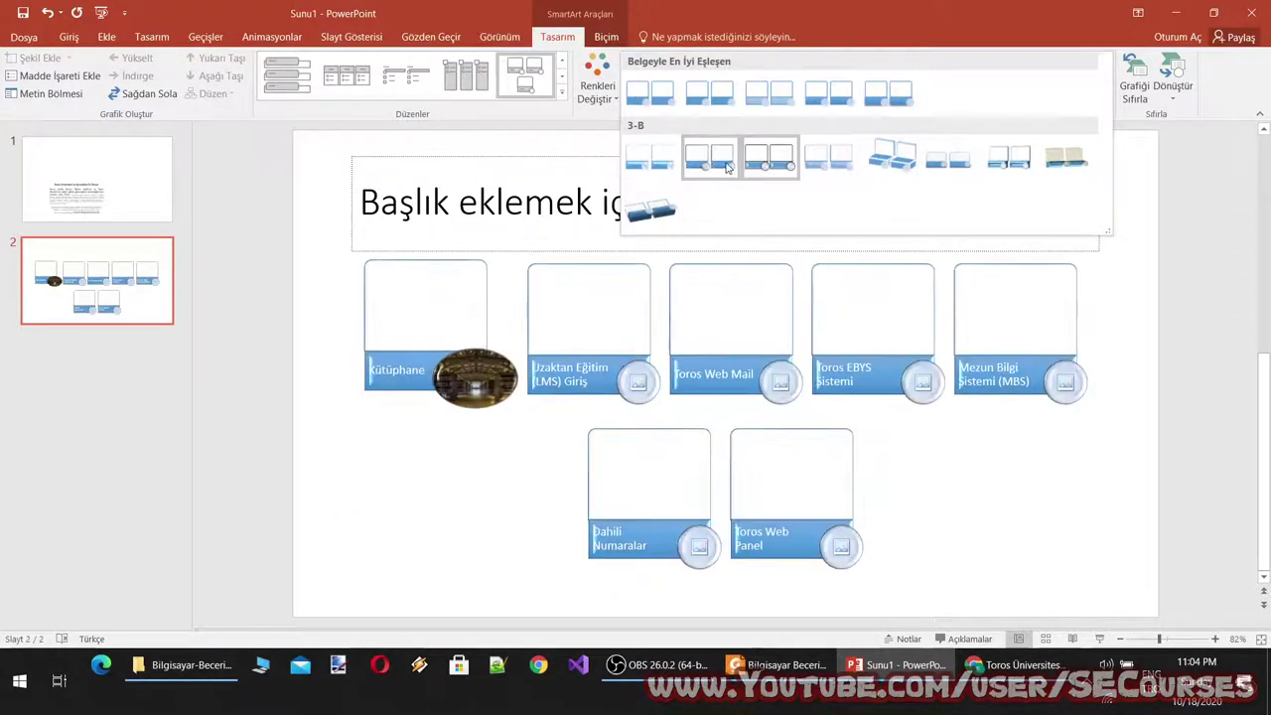
left_click(897, 159)
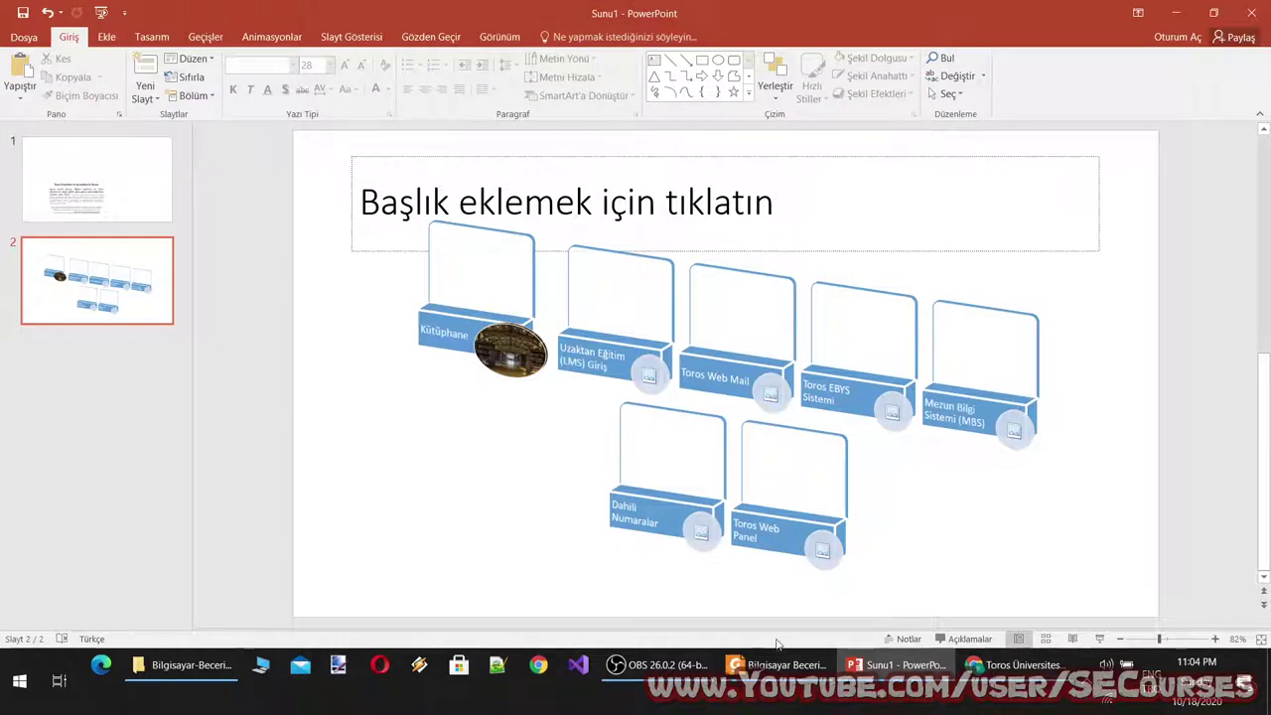
left_click(619, 272)
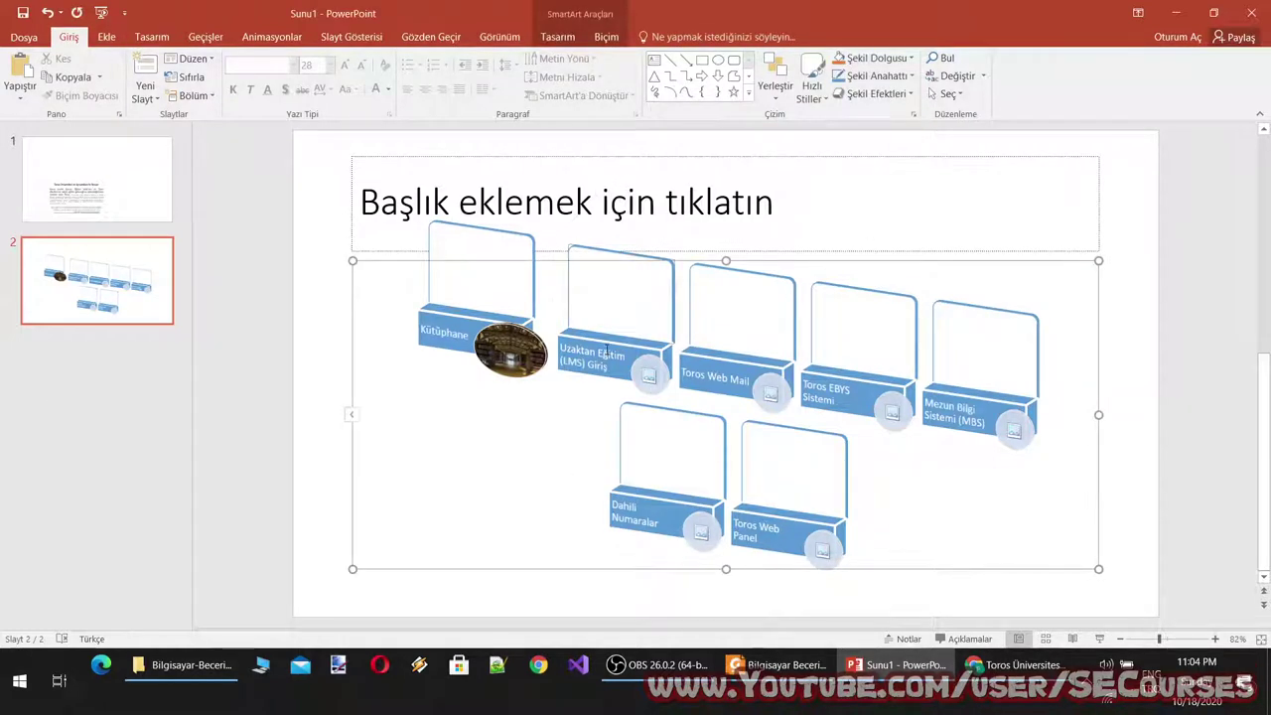
Switch the diagram to a stacked 3-D bar layout from Düzenler.
left_click(557, 36)
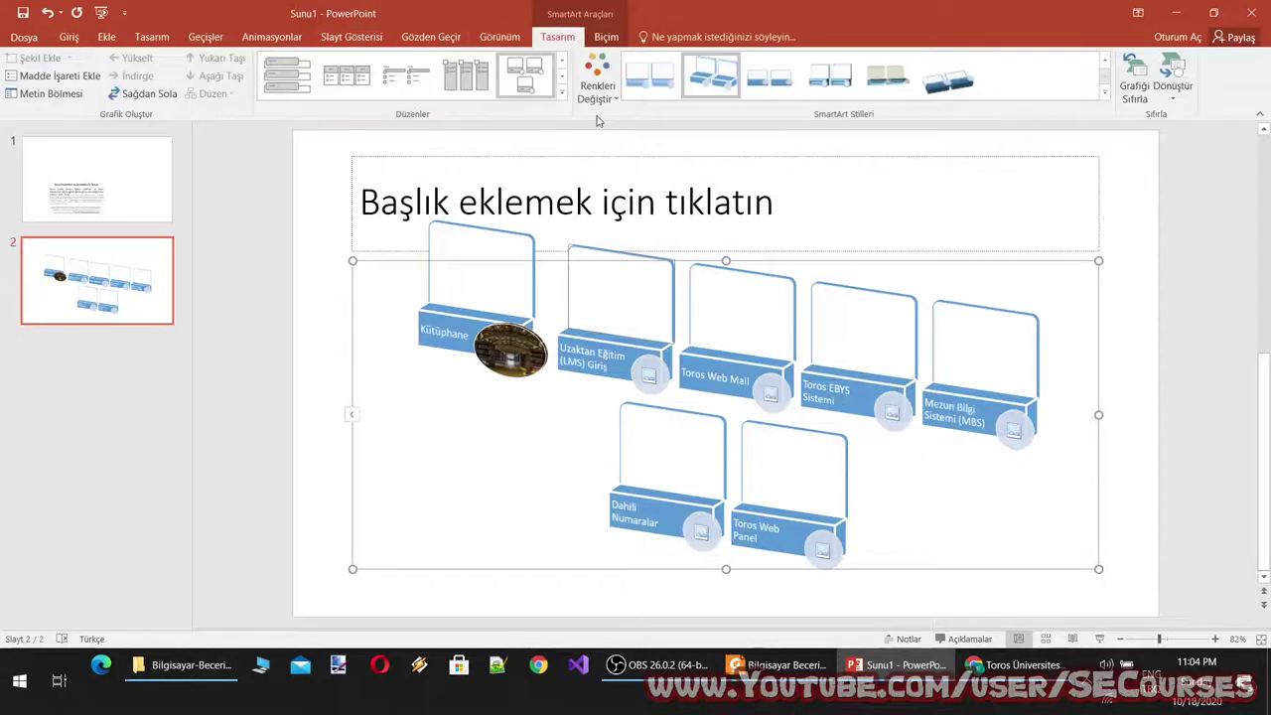
left_click(561, 92)
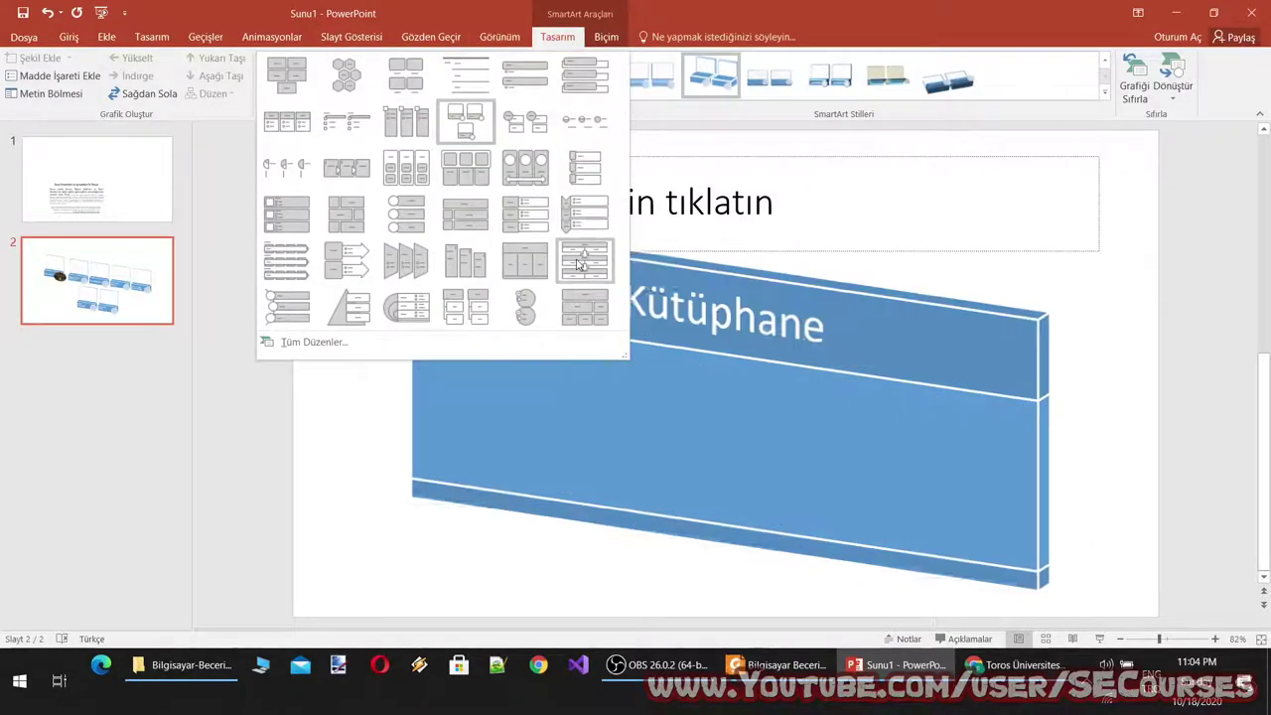
left_click(581, 263)
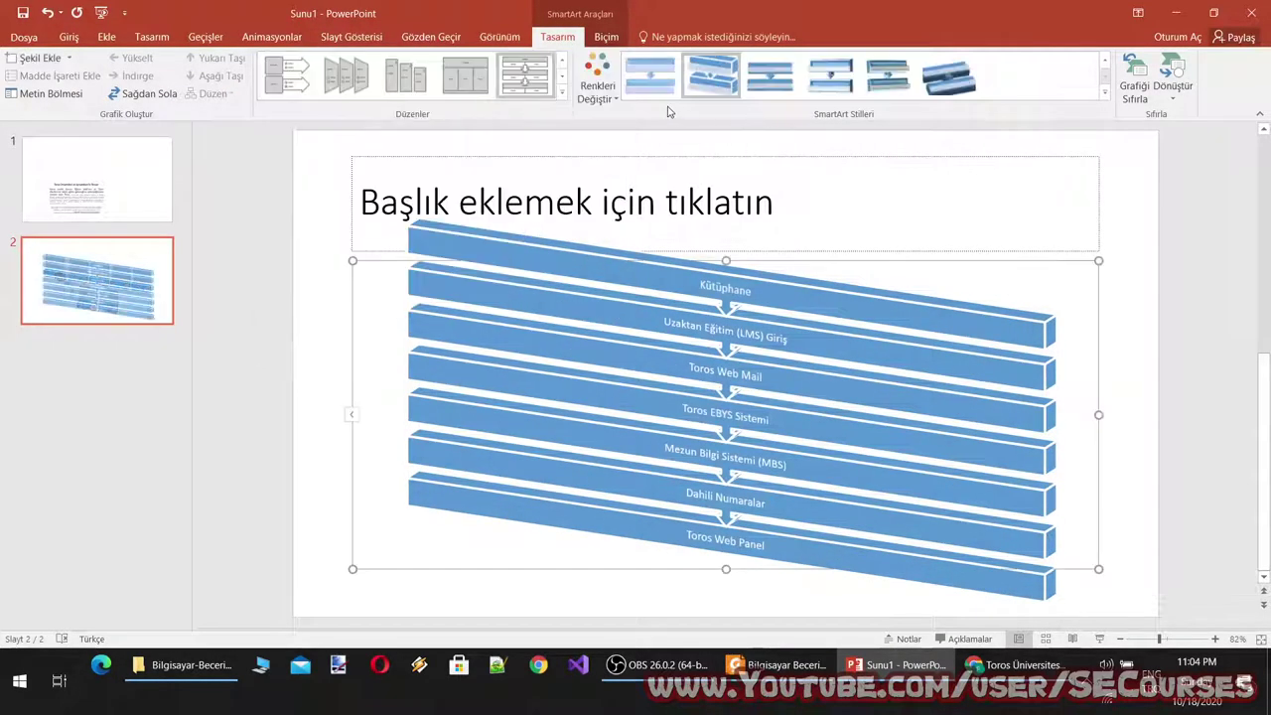
Colour the bars with a multicoloured Renkli scheme and try another SmartArt style.
left_click(596, 87)
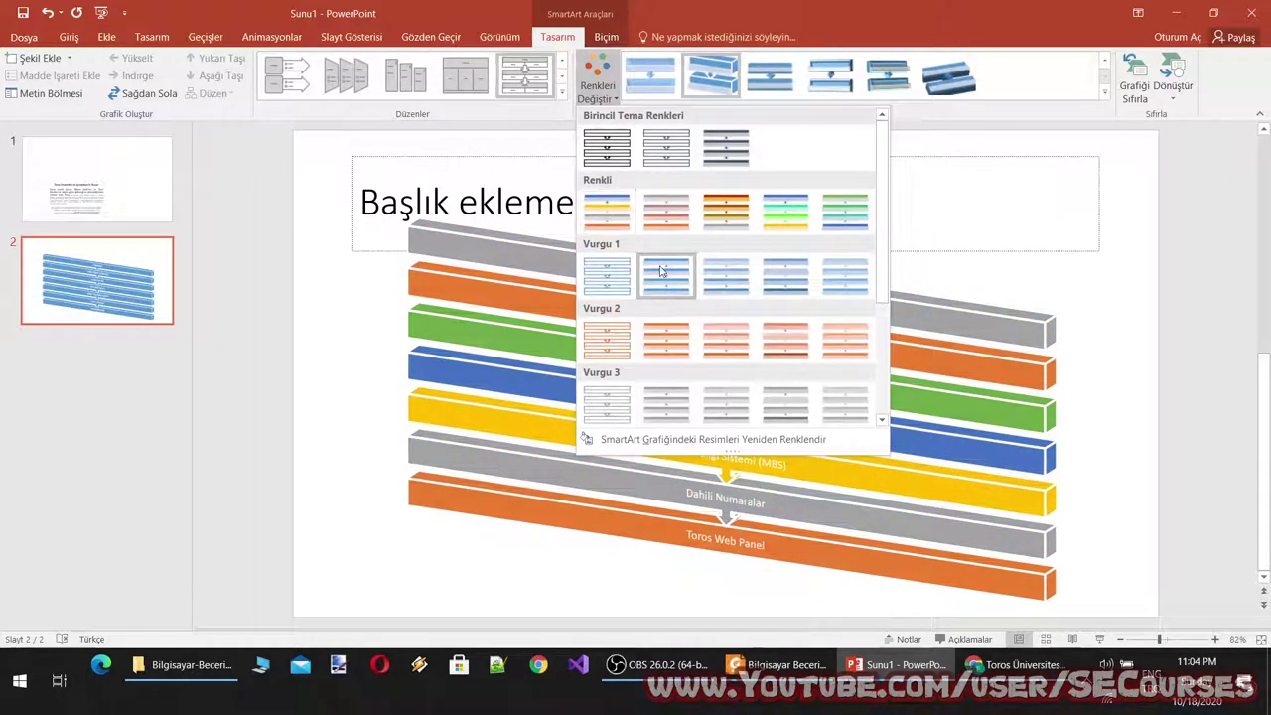
left_click(782, 216)
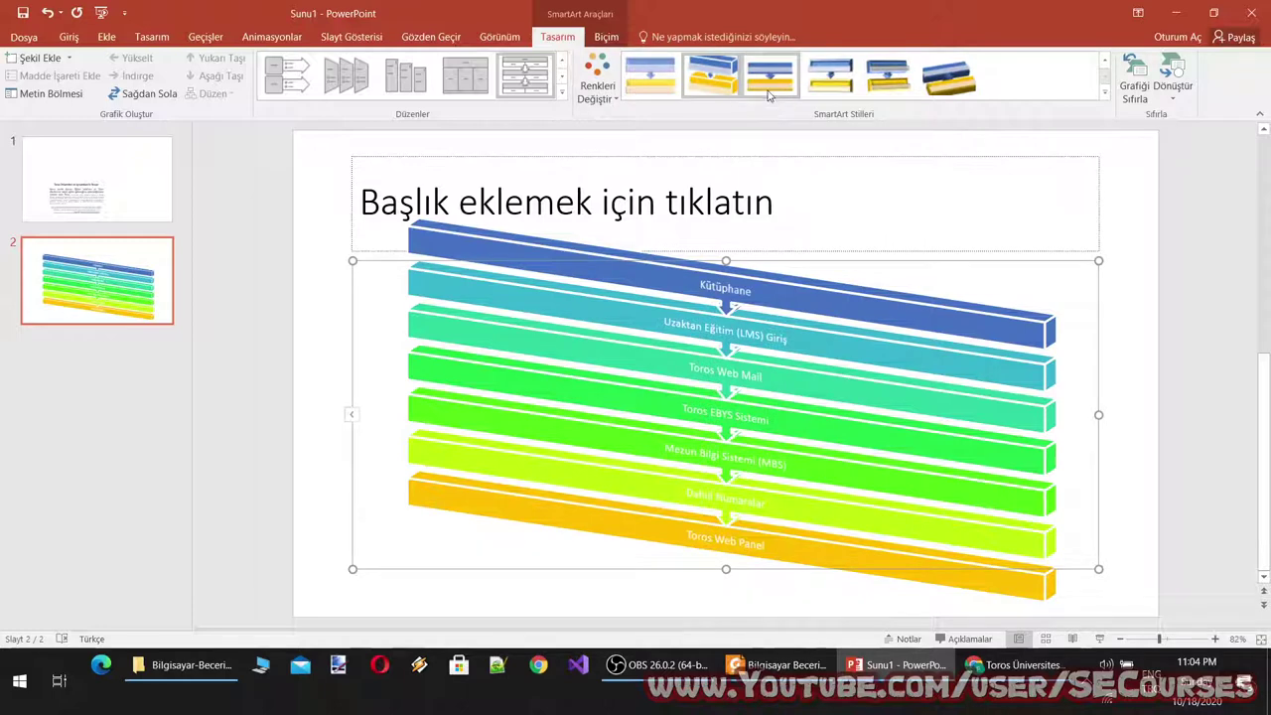
left_click(831, 75)
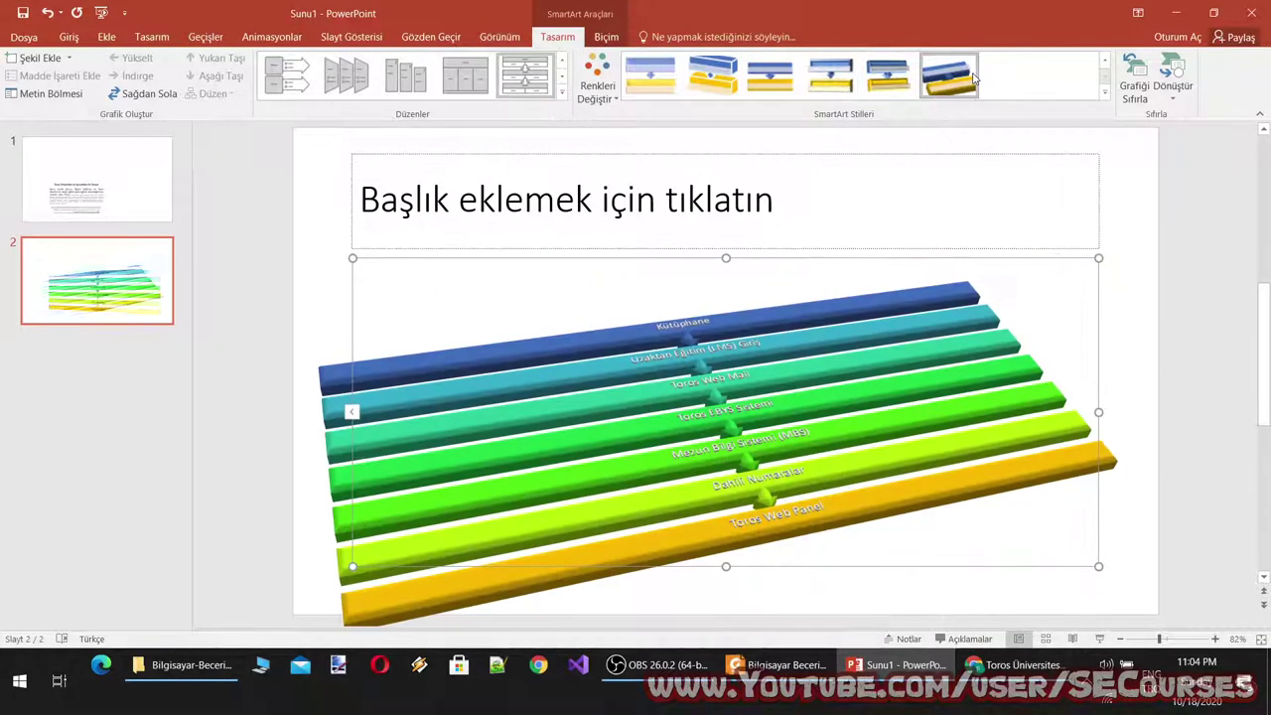
Try several 3-D styles on the stacked bars, then settle on a flat 2D style.
left_click(1106, 93)
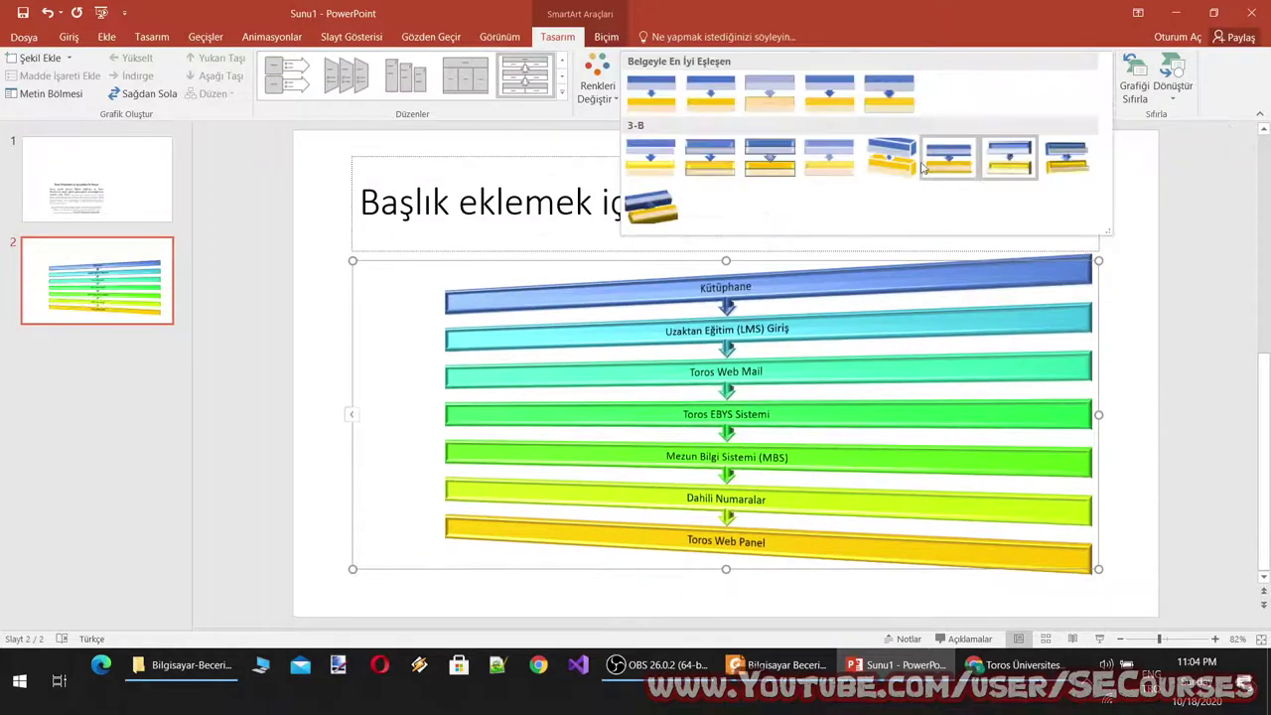
left_click(950, 157)
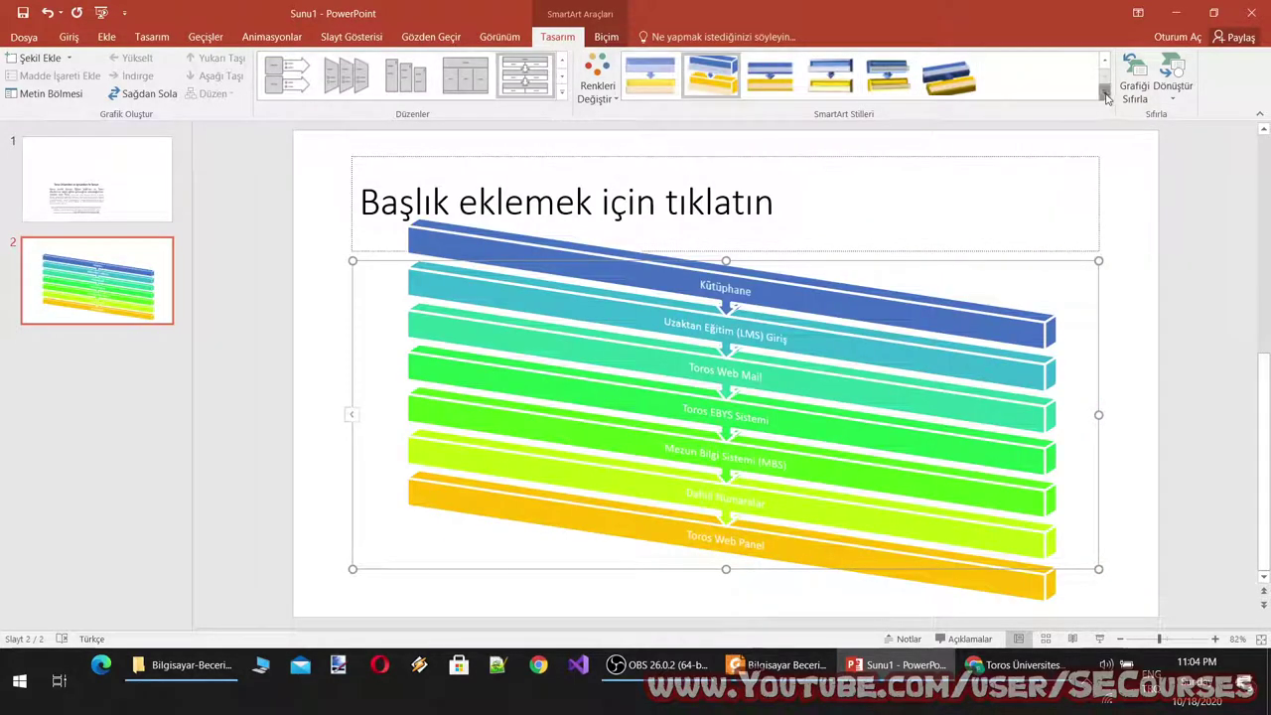
left_click(1106, 93)
left_click(1069, 147)
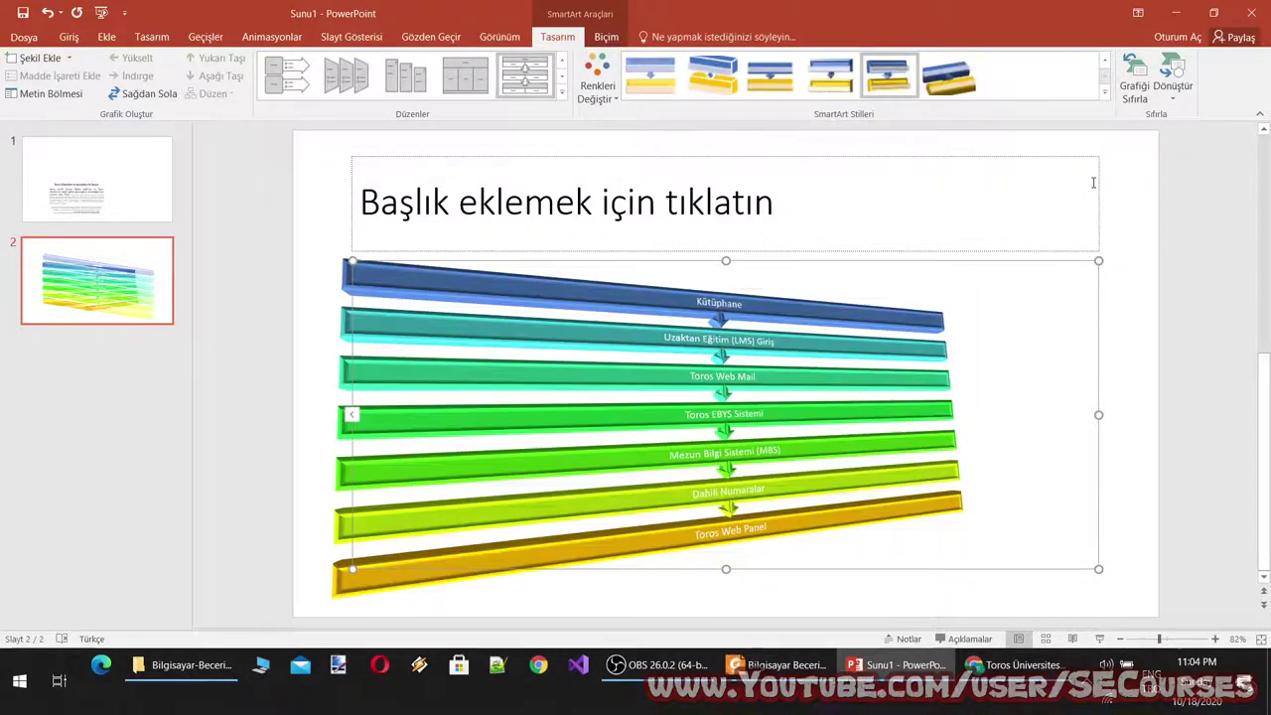
left_click(1106, 93)
left_click(771, 161)
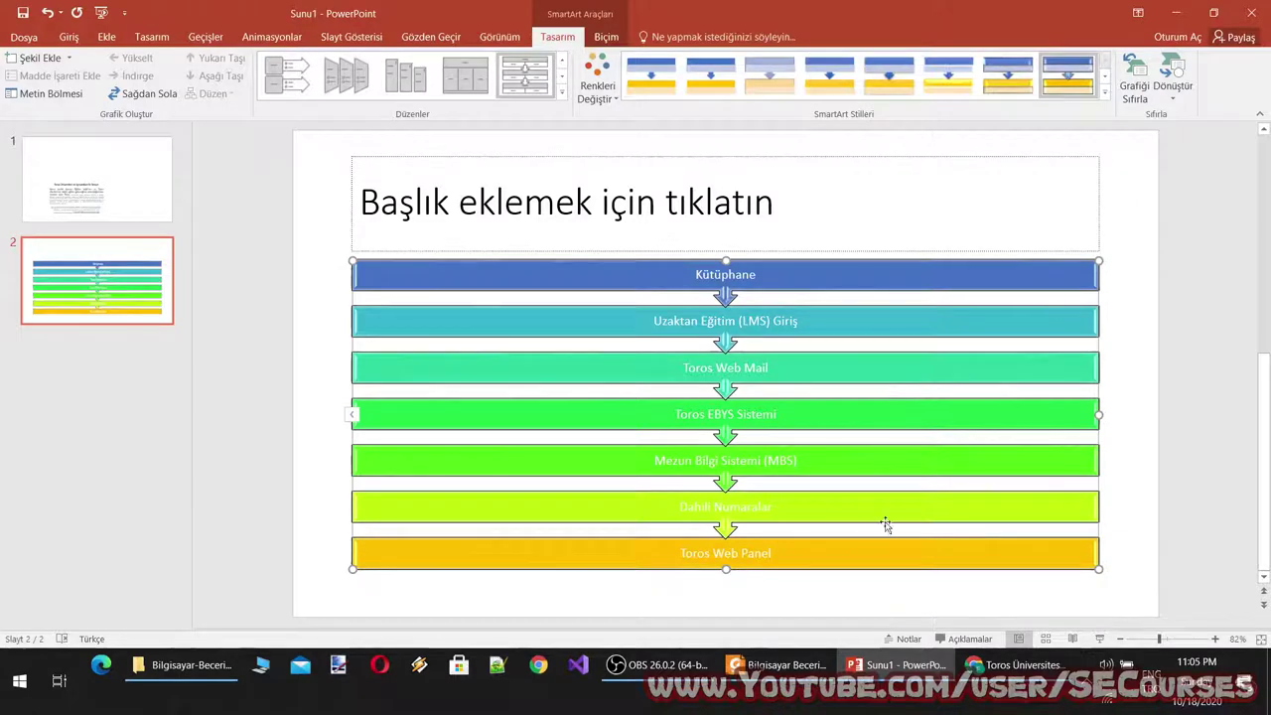
Apply the Sürekli Resim Listesi layout, toggle Right to Left several times, and open the Text Pane.
left_click(561, 96)
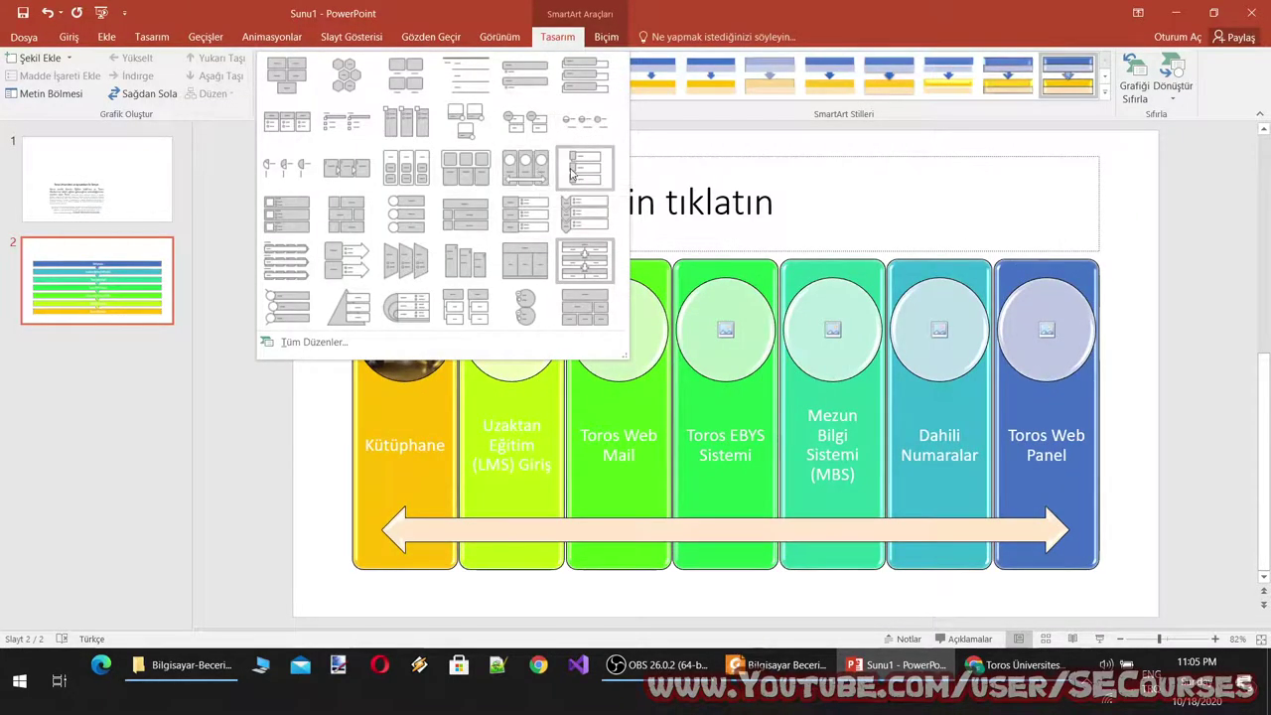
left_click(535, 172)
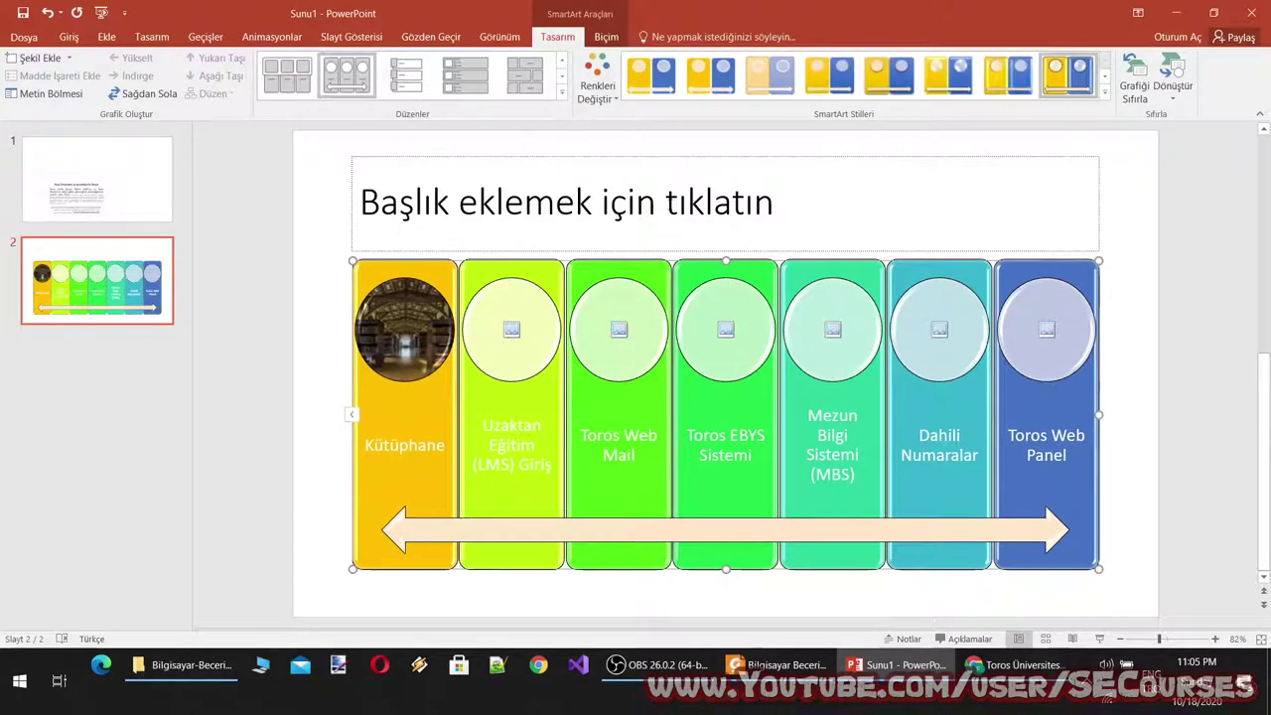
left_click(147, 94)
left_click(147, 94)
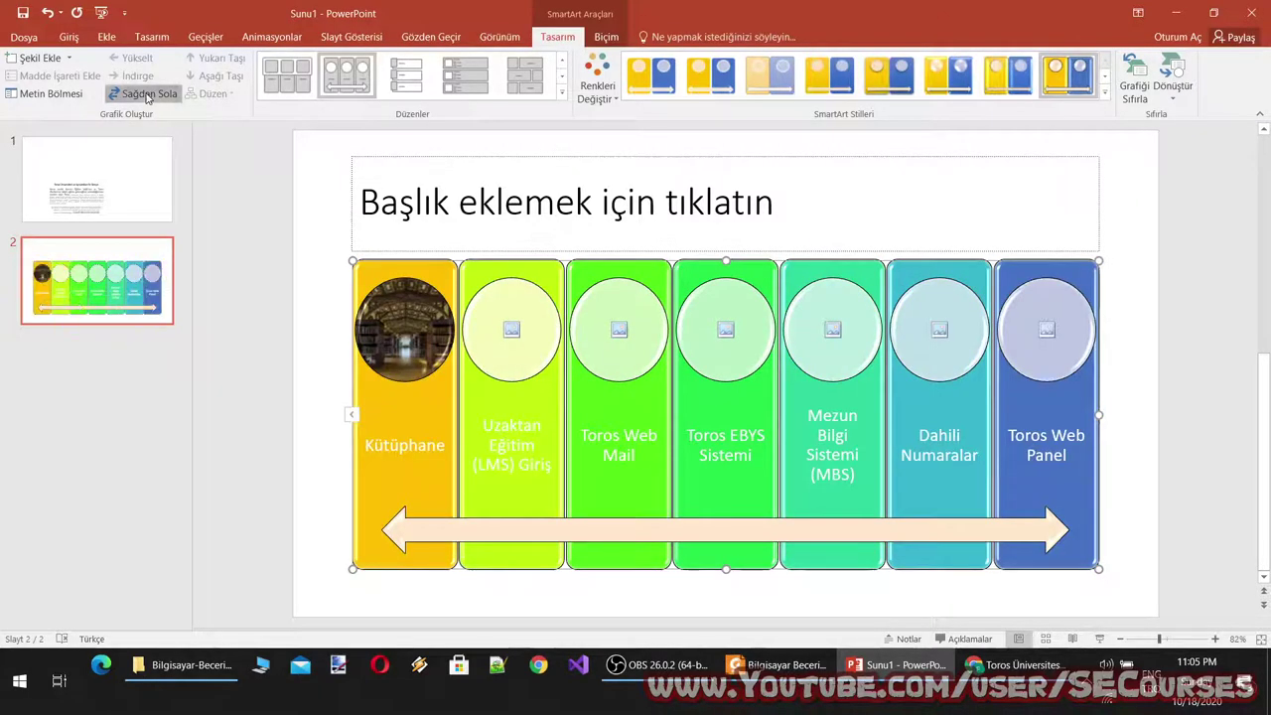
left_click(147, 95)
left_click(147, 94)
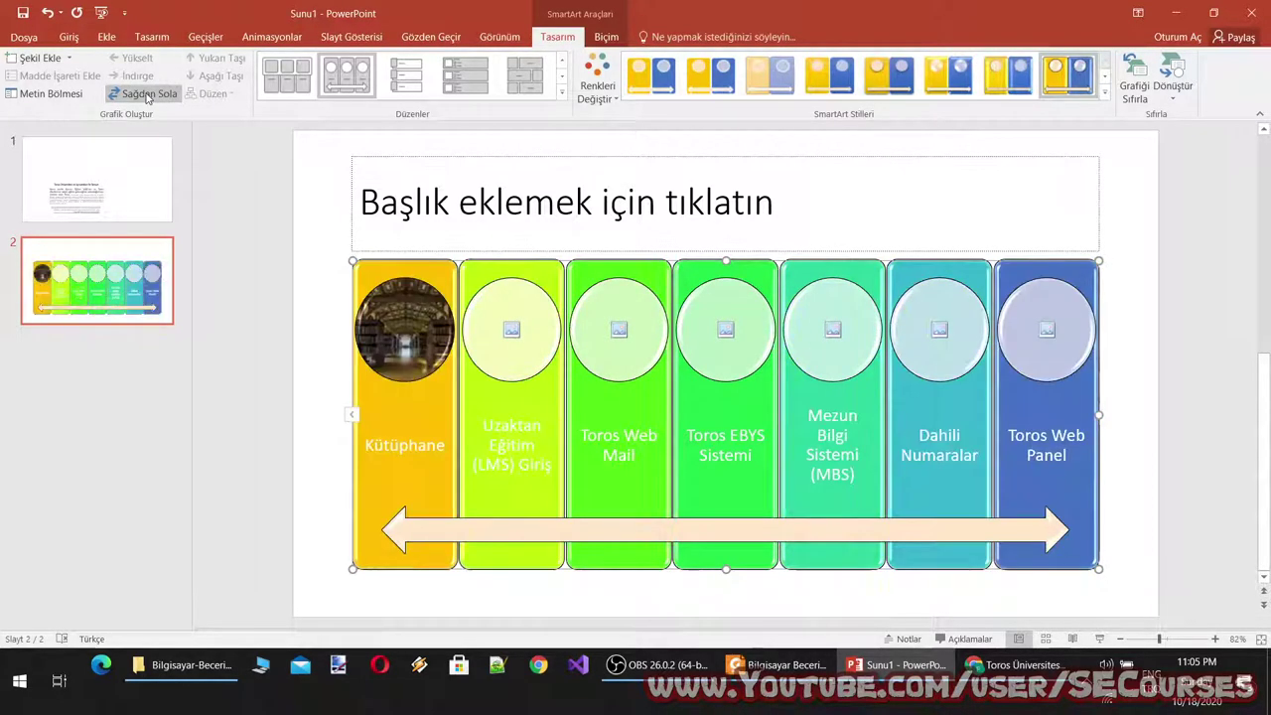
left_click(147, 94)
left_click(147, 95)
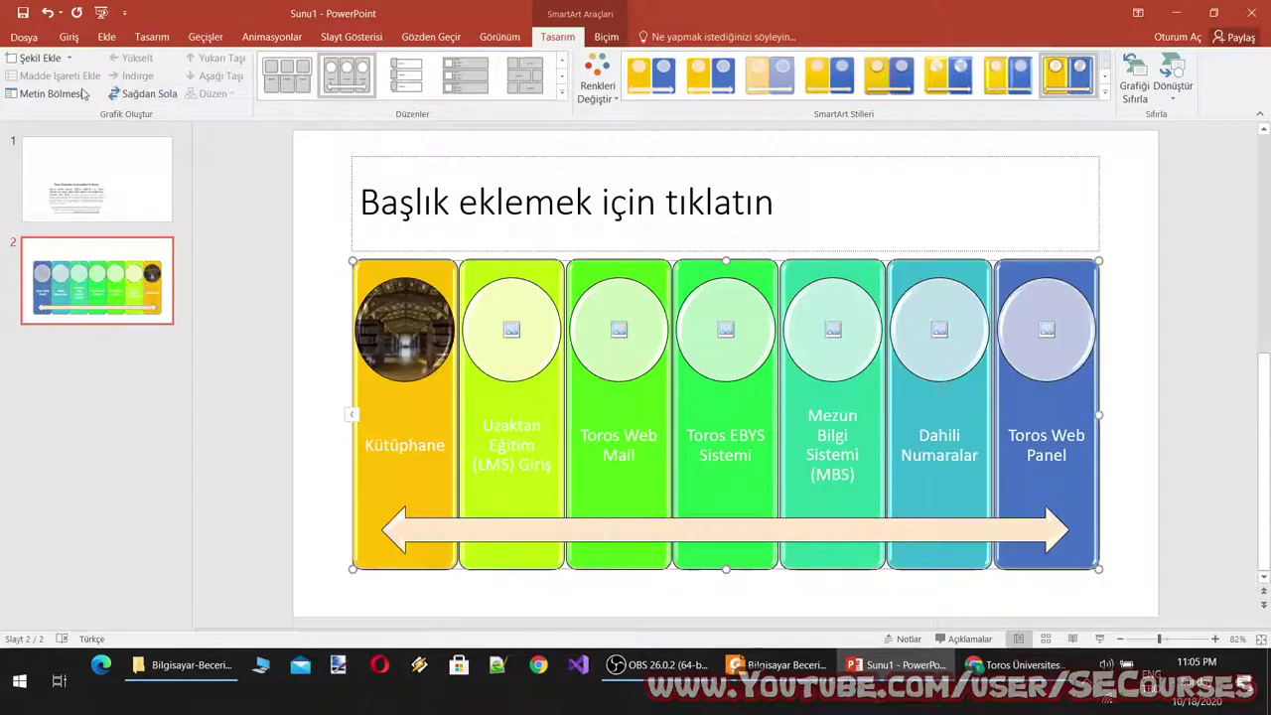
left_click(46, 93)
Insert 'sdas' into the Toros entry so it reads 'Toro sdass Web Panel'.
scroll(225, 316, "down", 3)
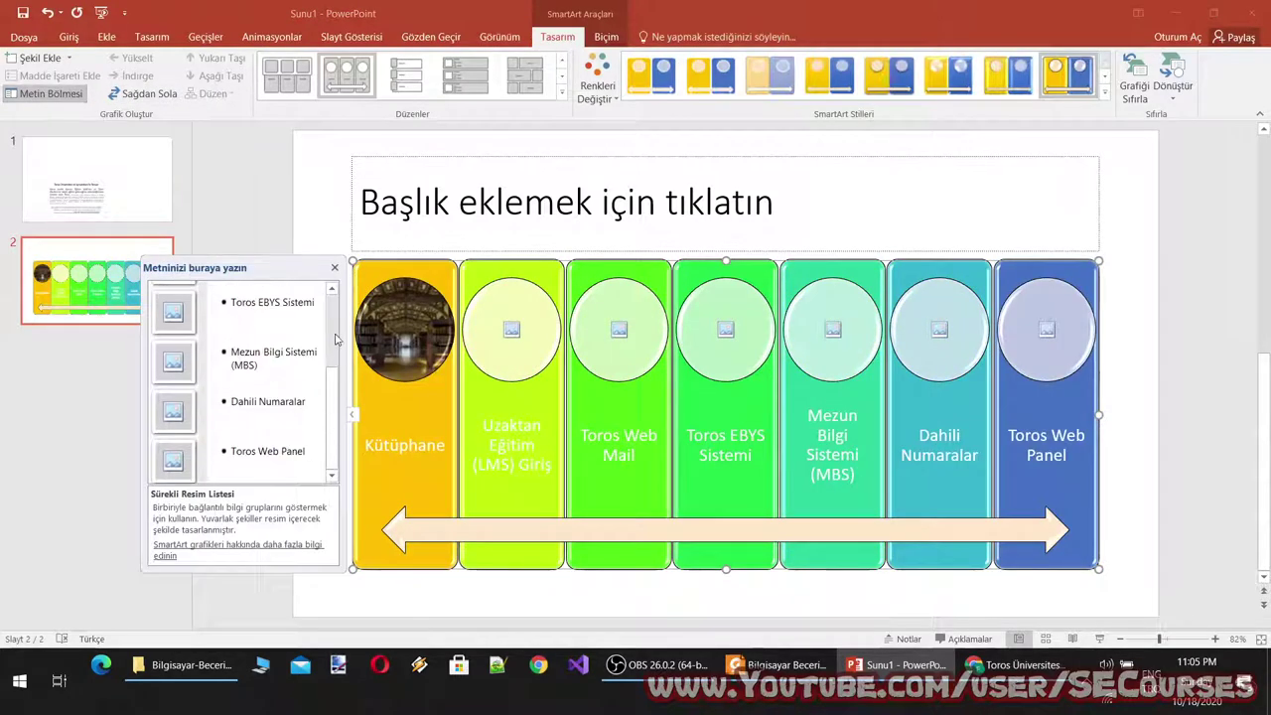
scroll(258, 357, "up", 3)
scroll(286, 387, "down", 3)
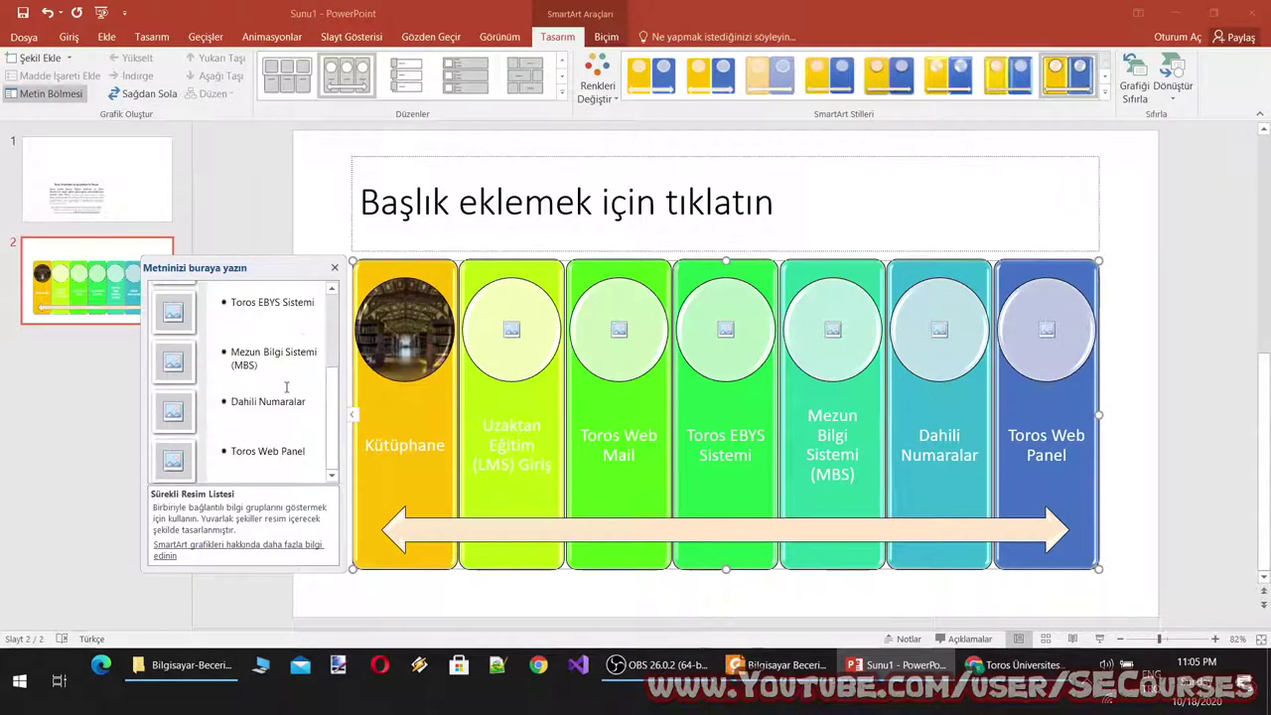
left_click(277, 470)
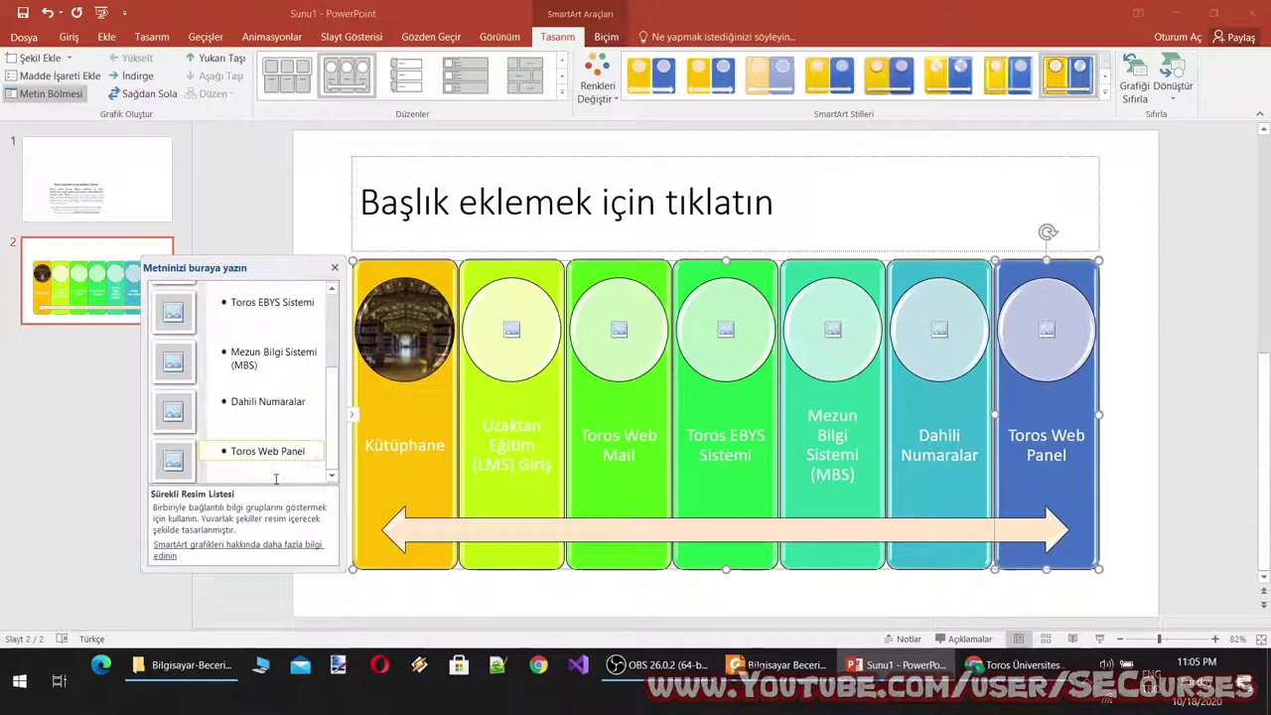
right_click(276, 480)
left_click(252, 467)
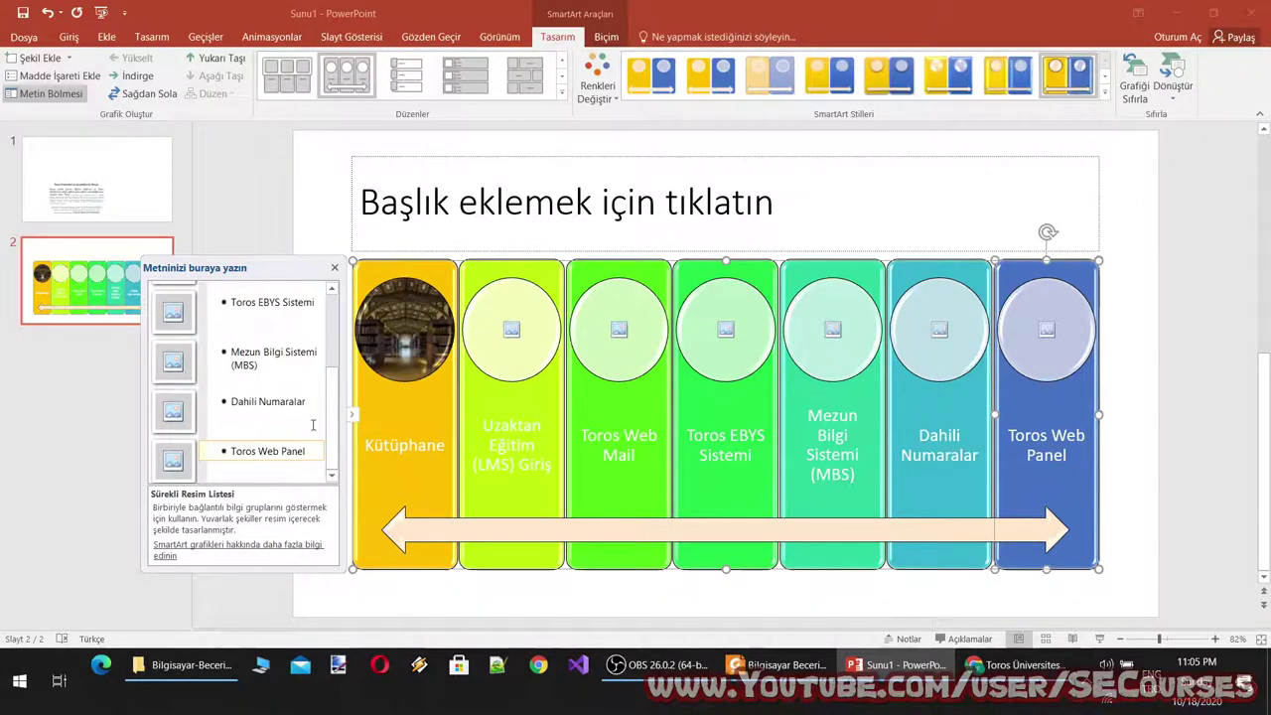
left_click(252, 451)
type("sdas")
Move 'Toro sdass Web Panel' up one place, ahead of the Dahili entry.
right_click(276, 482)
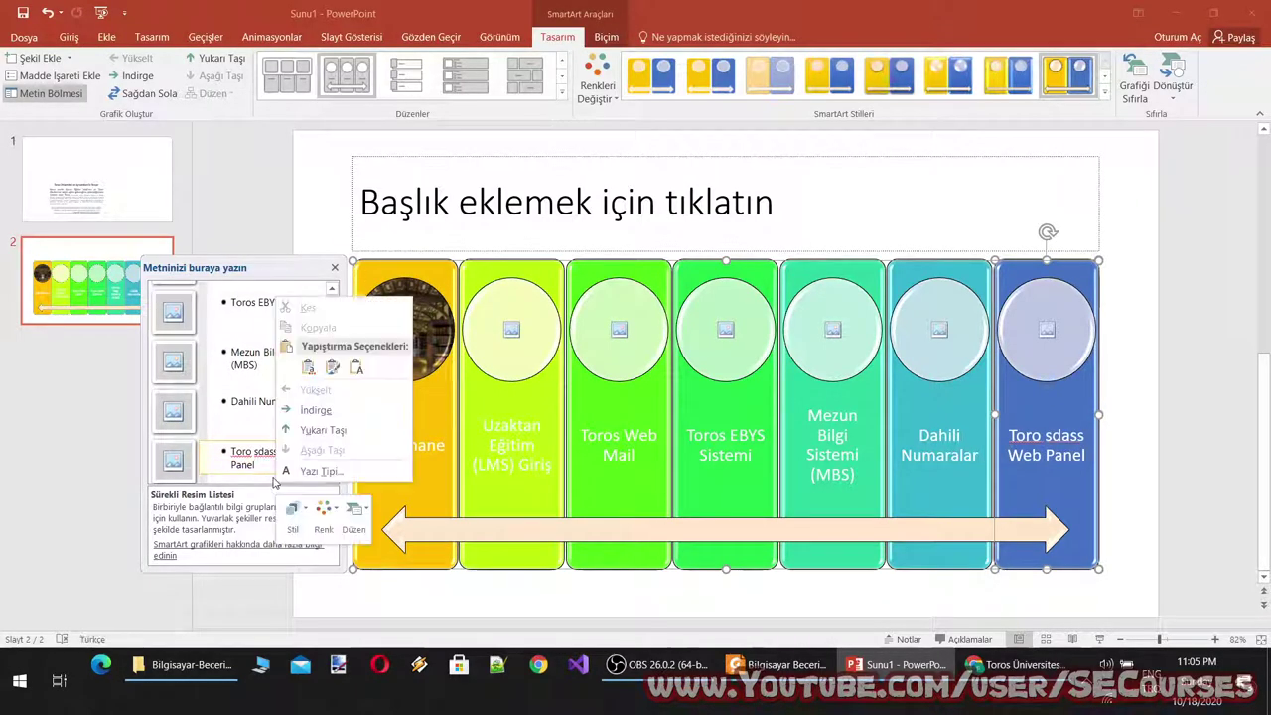
left_click(276, 482)
right_click(276, 483)
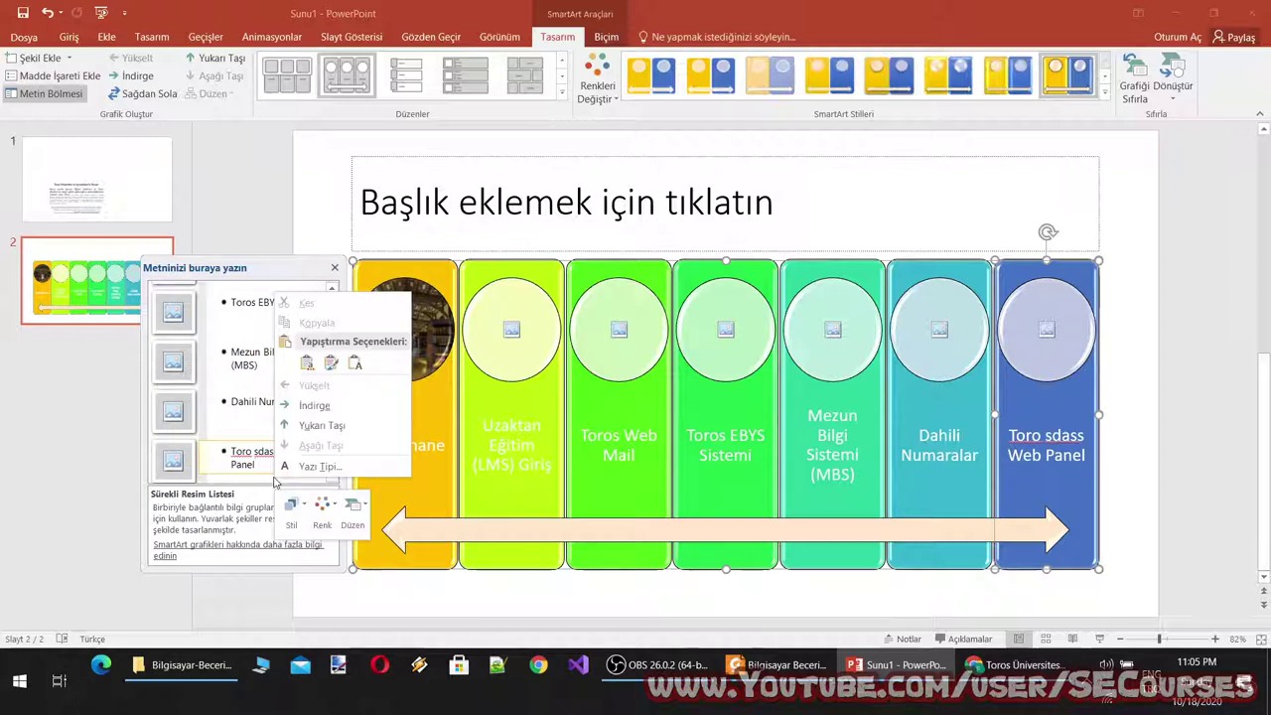
left_click(321, 425)
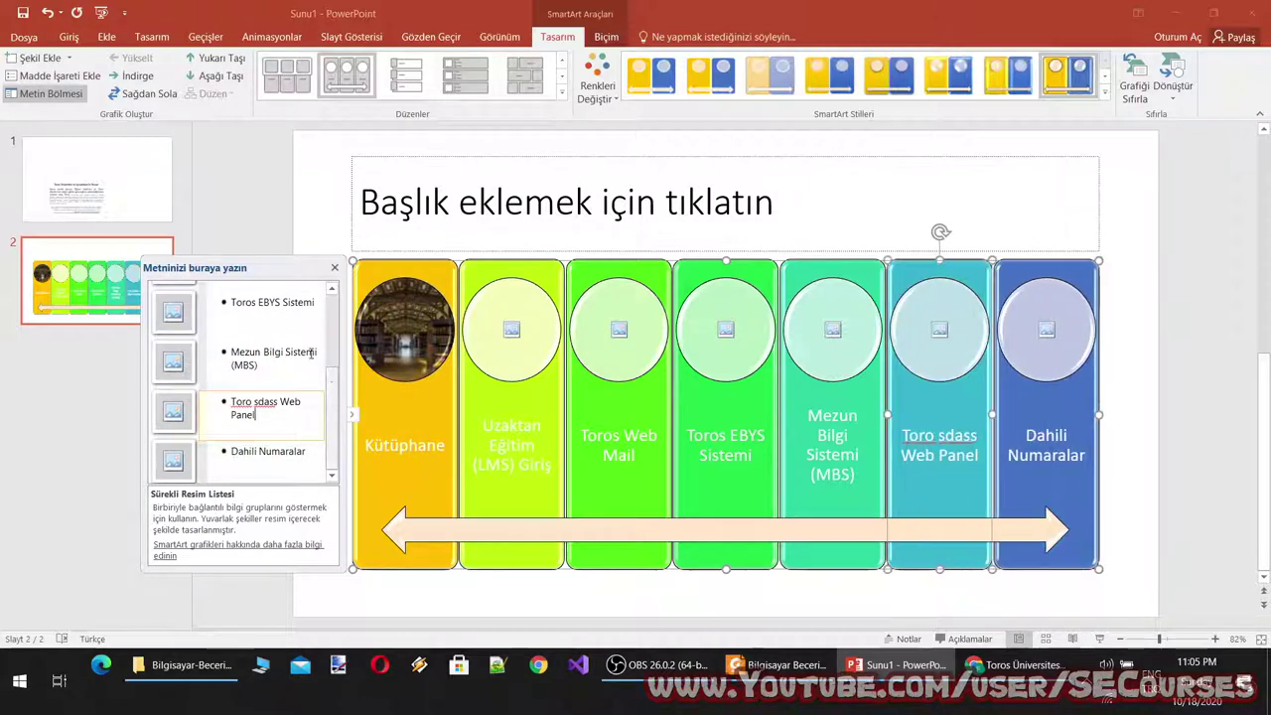
right_click(287, 374)
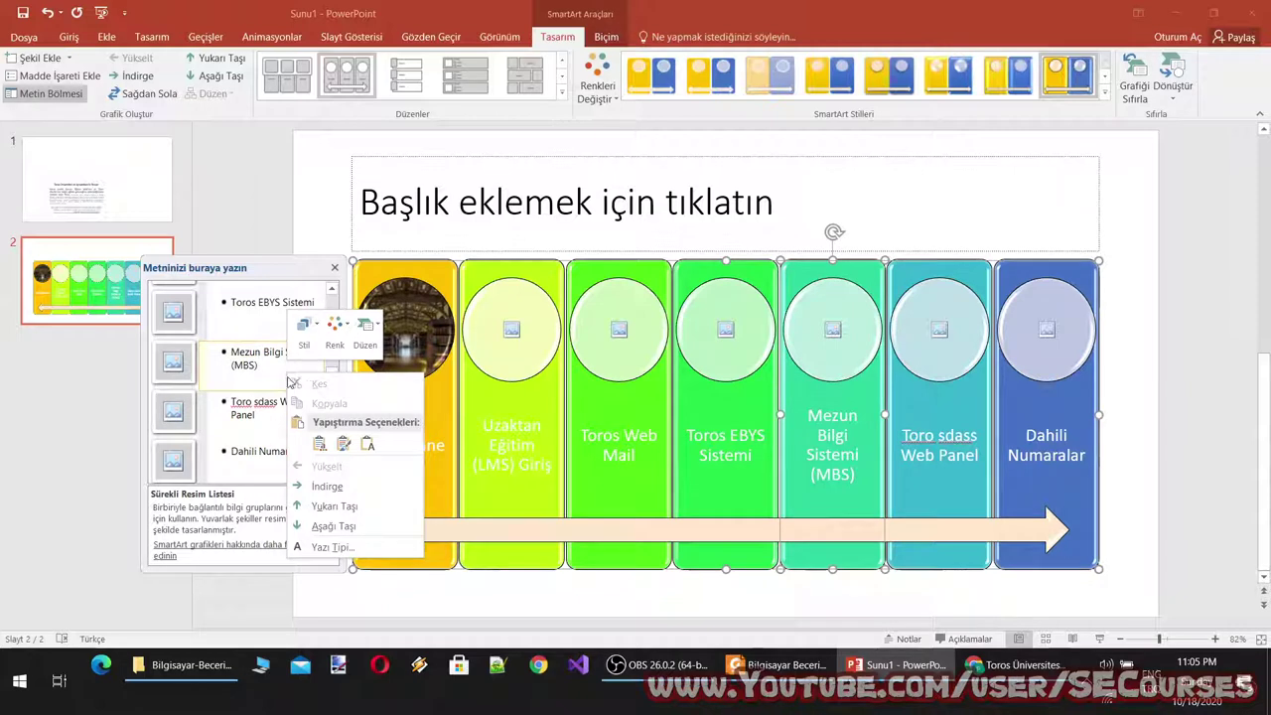
left_click(263, 418)
Rename the last entry to 'Dahili Numasdasralar' and close the Text Pane.
scroll(282, 344, "up", 3)
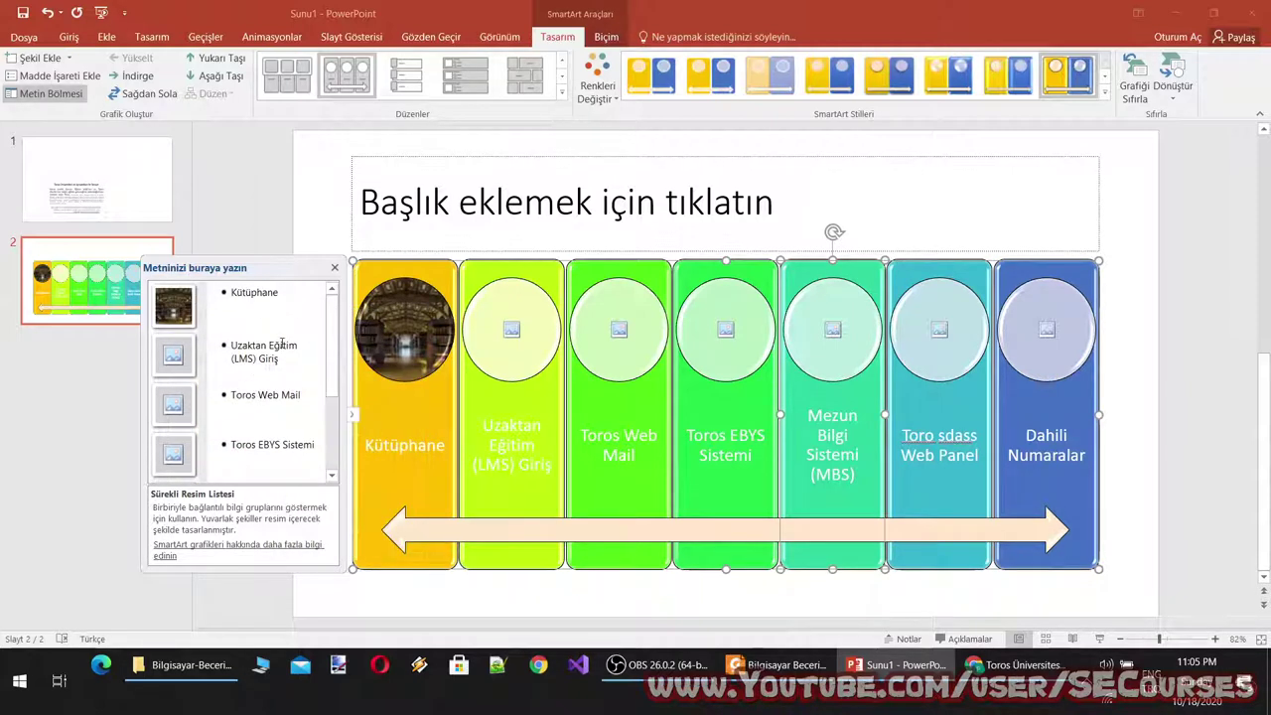
scroll(282, 344, "down", 3)
left_click(284, 474)
type("sdas")
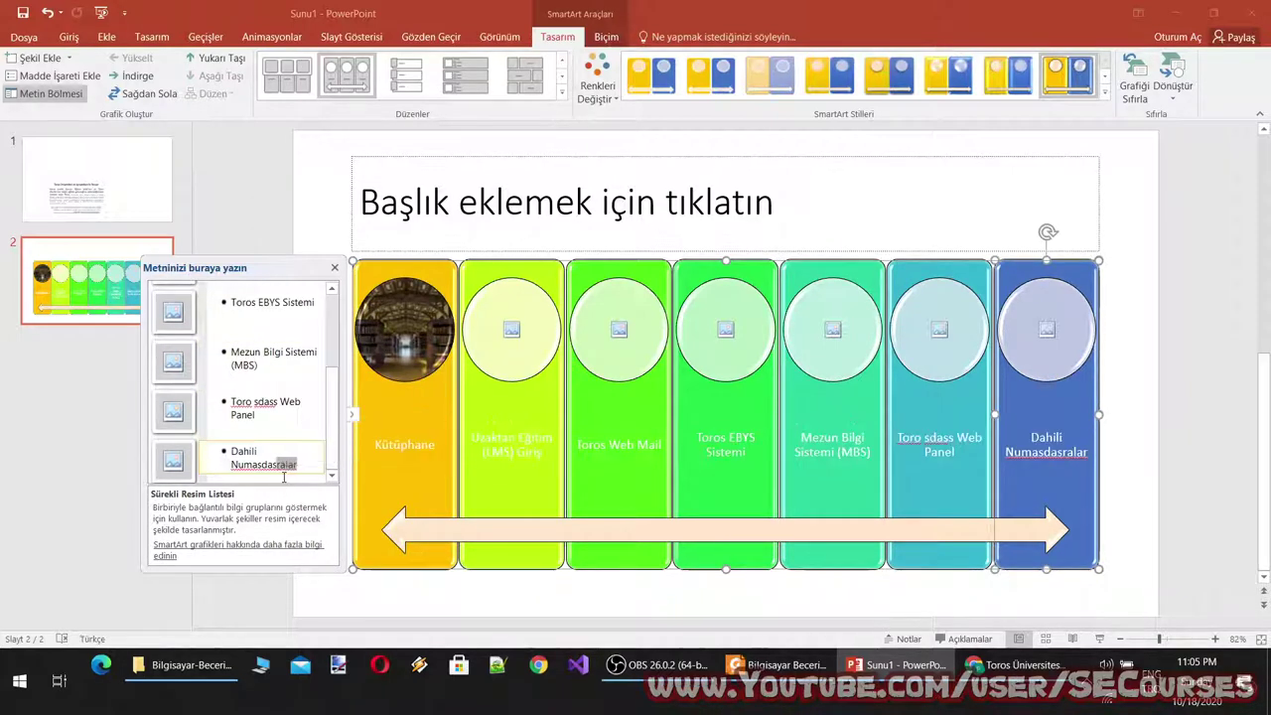
left_click(334, 267)
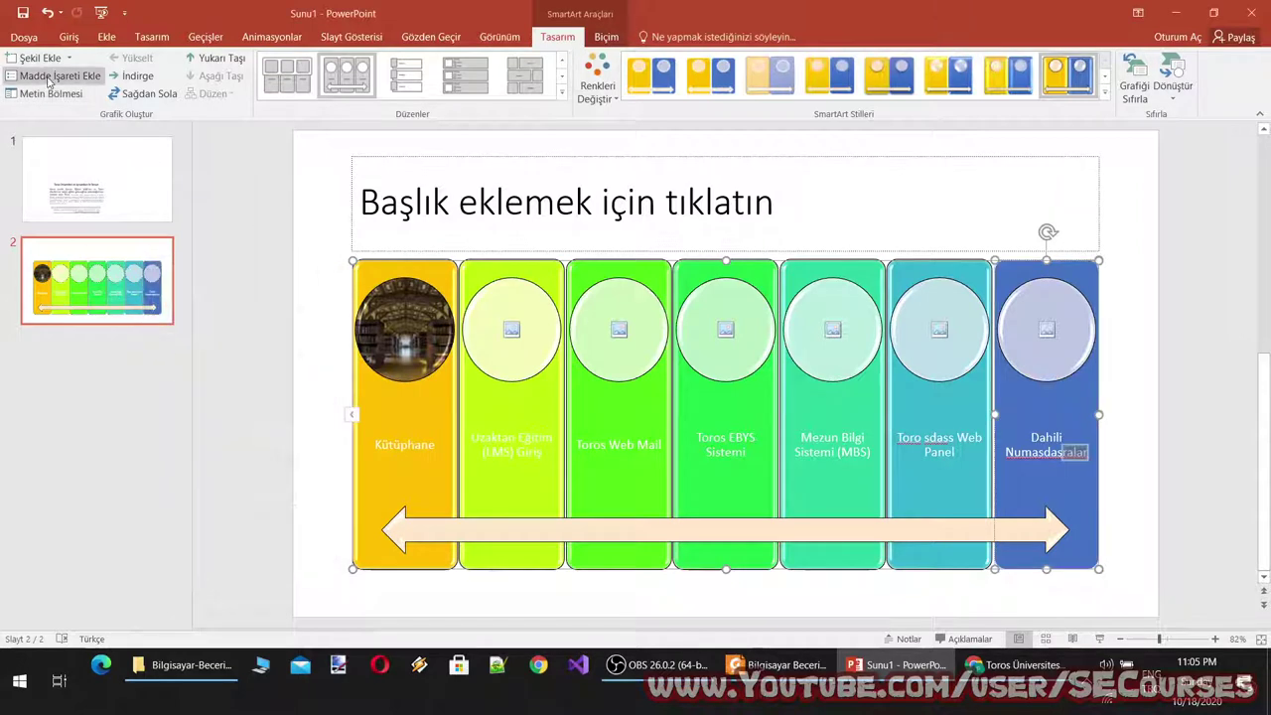
Add a 'dsfds' sub-bullet under Dahili Numasdasralar and append two new picture columns.
left_click(47, 81)
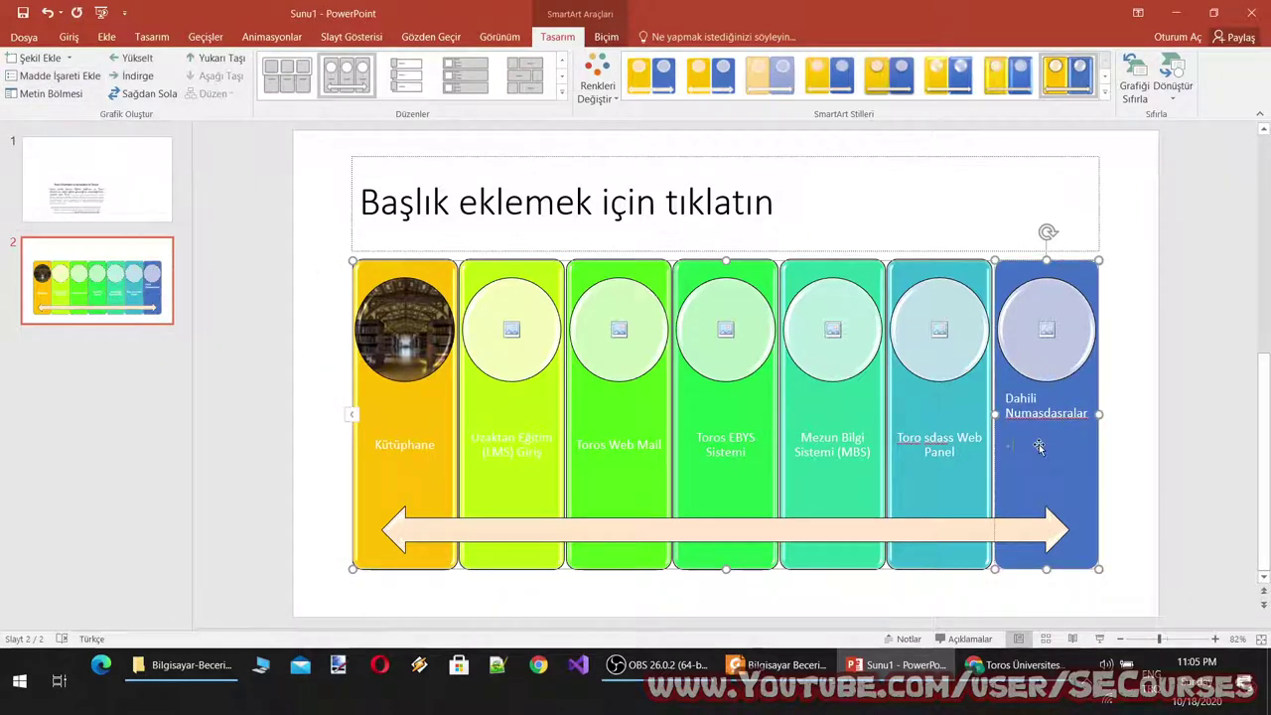
type("dsfds")
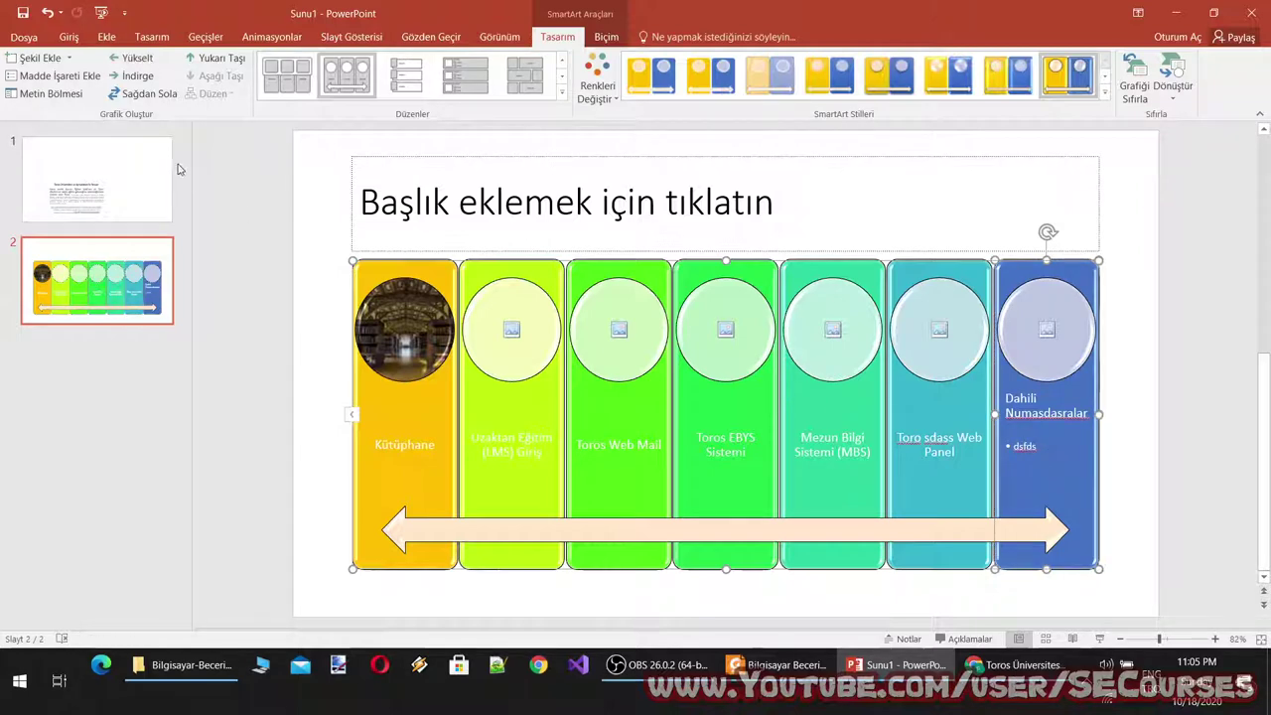
left_click(40, 58)
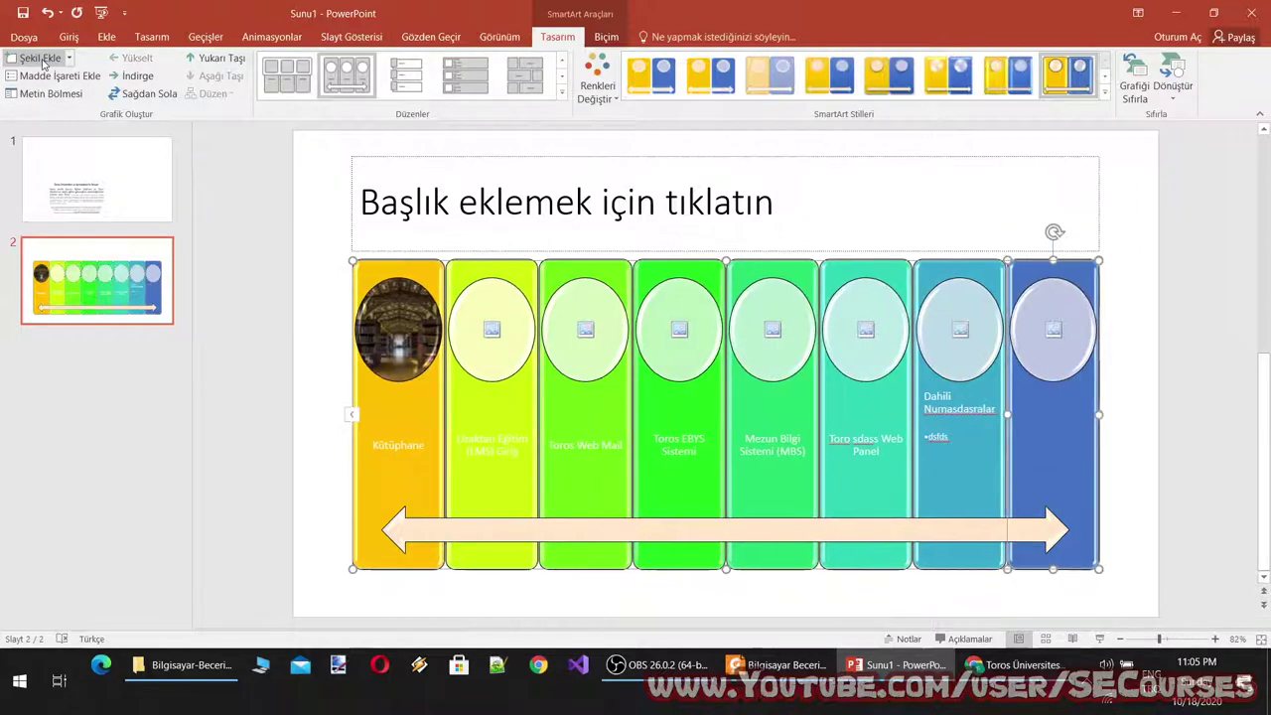
left_click(42, 61)
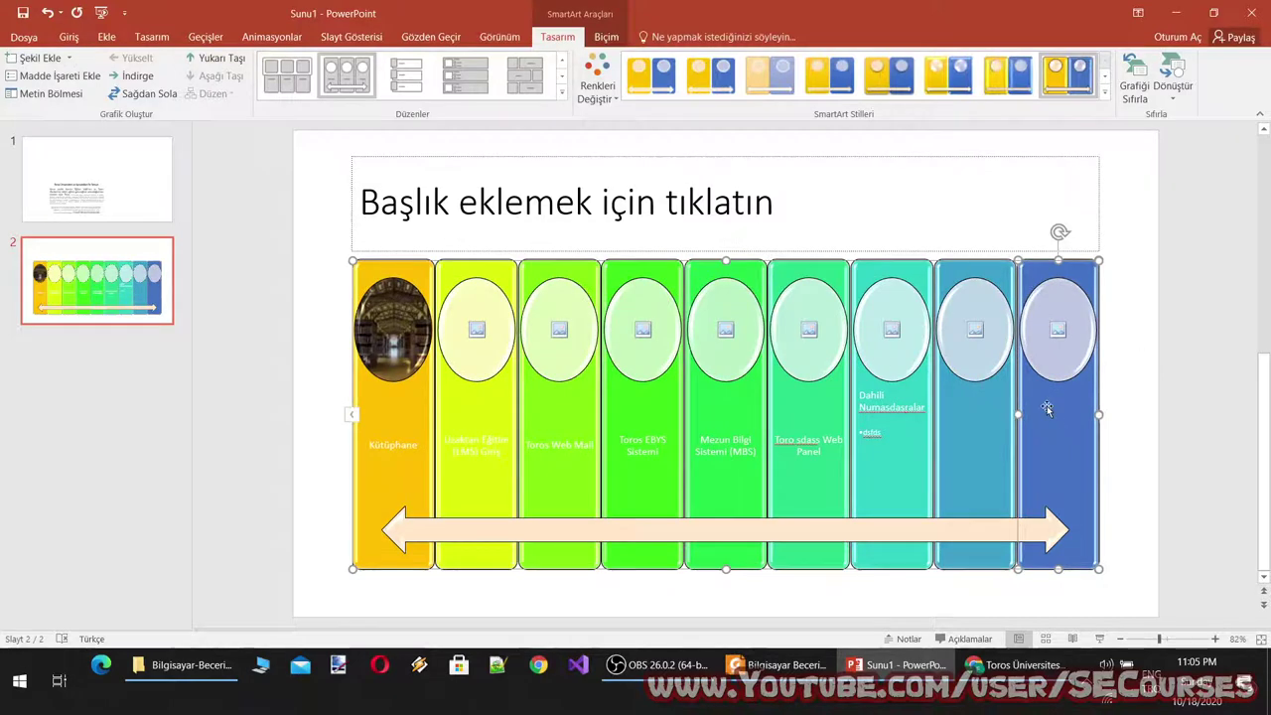
Select the eighth column of the SmartArt graphic.
left_click(997, 435)
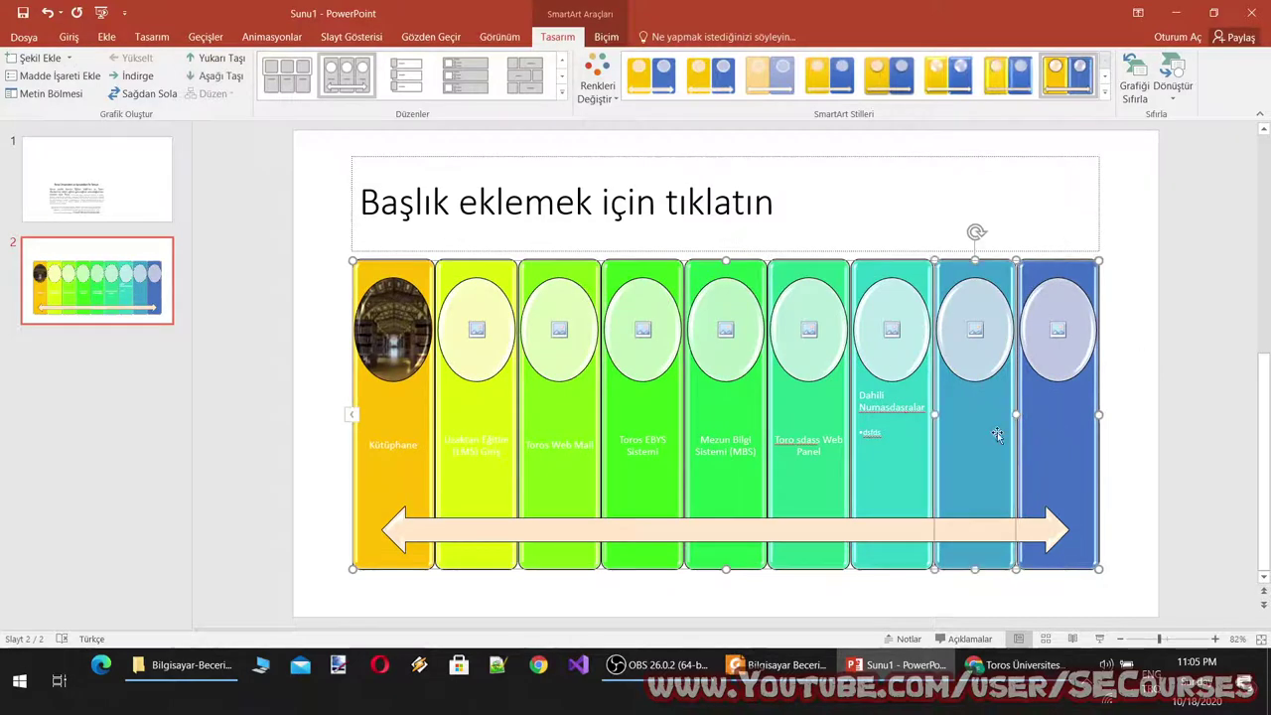
right_click(118, 272)
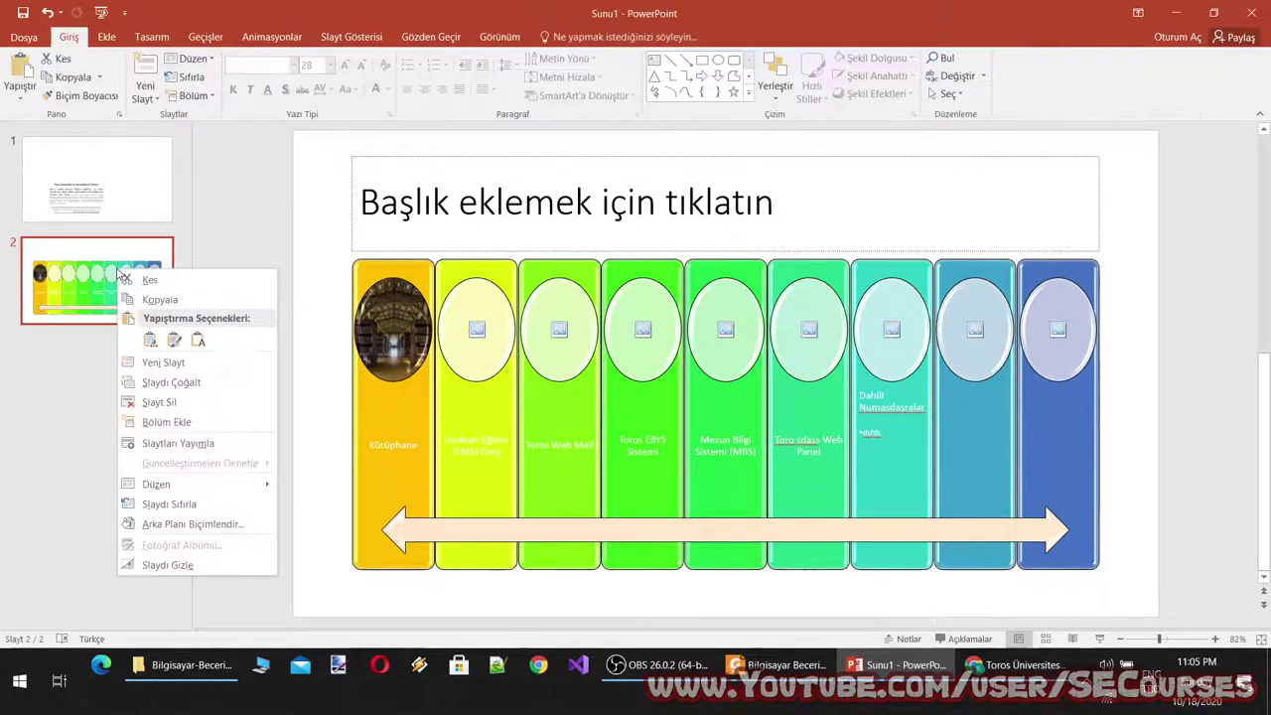
left_click(185, 502)
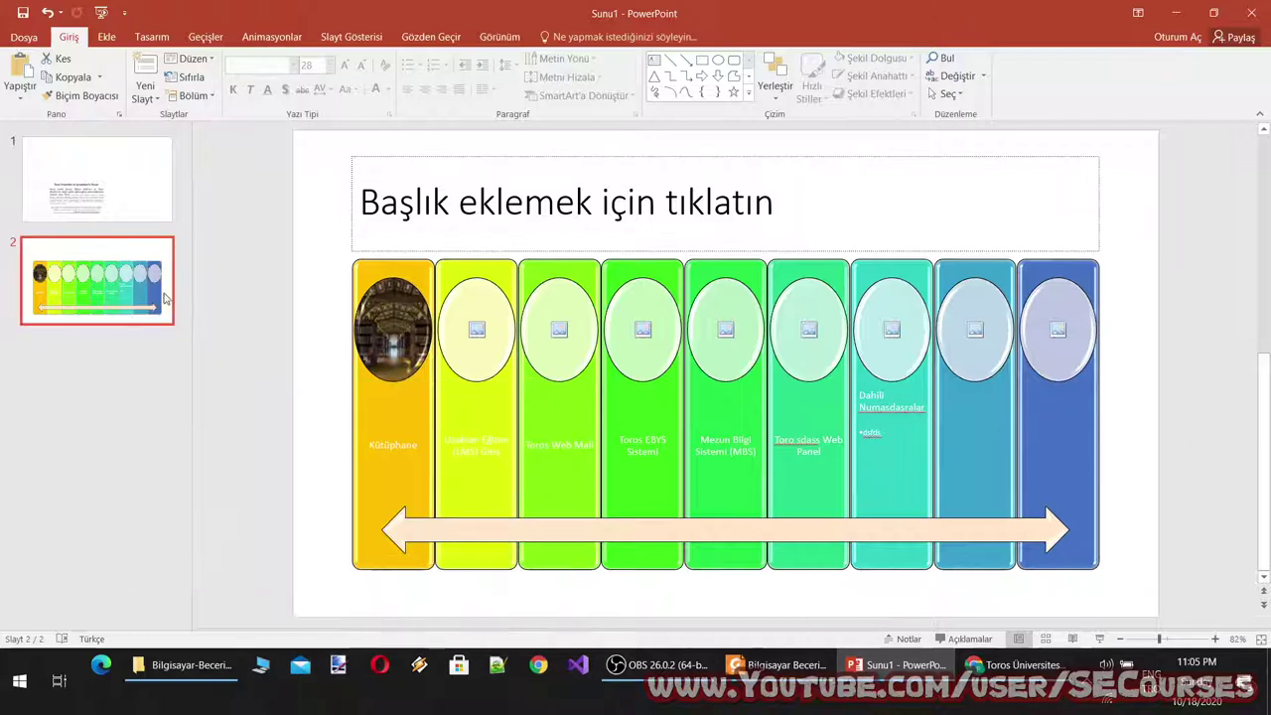
left_click(976, 484)
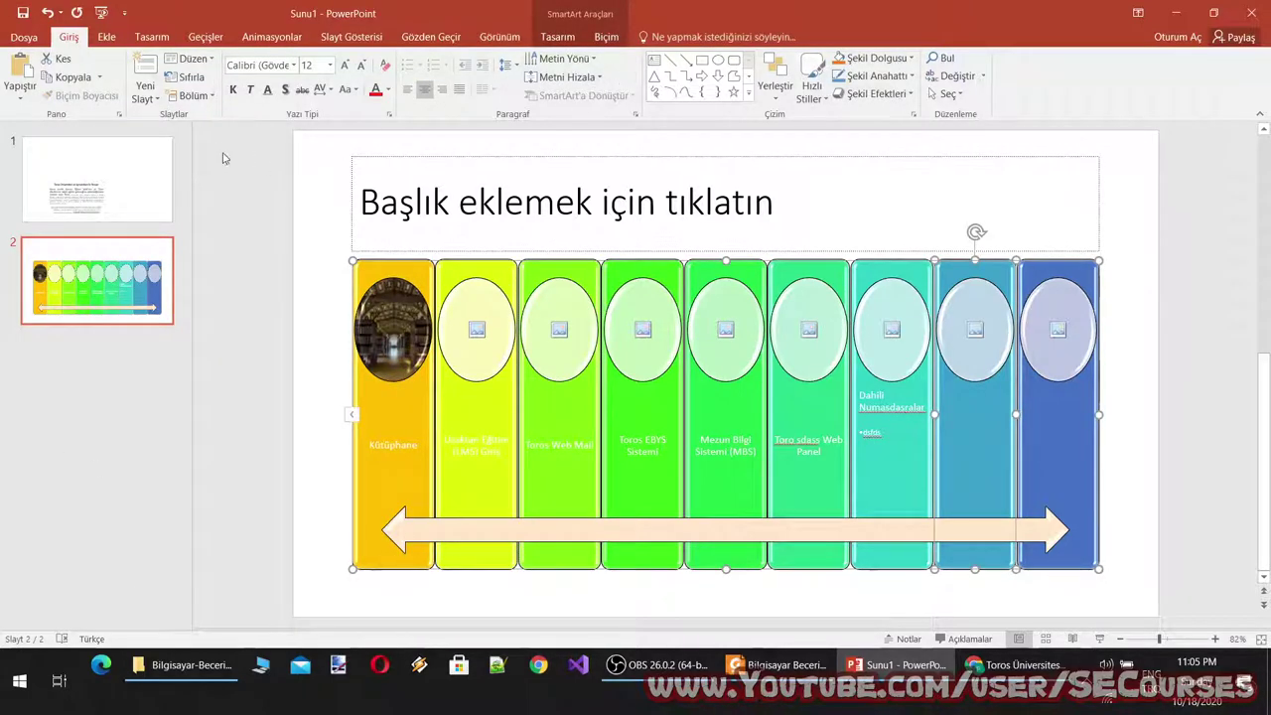
Type trial lines 'sfsdf' and 'dfgfdsdf' in the eighth column, then replace everything with '0'.
right_click(975, 441)
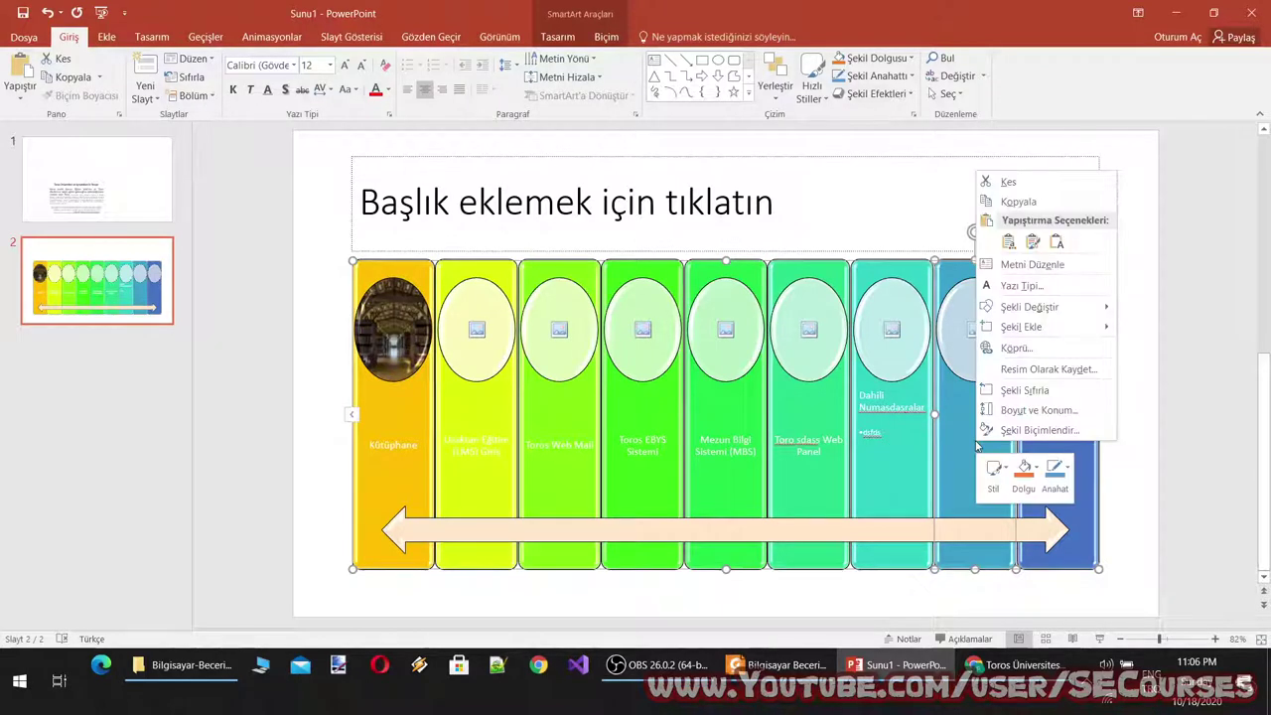
left_click(1017, 264)
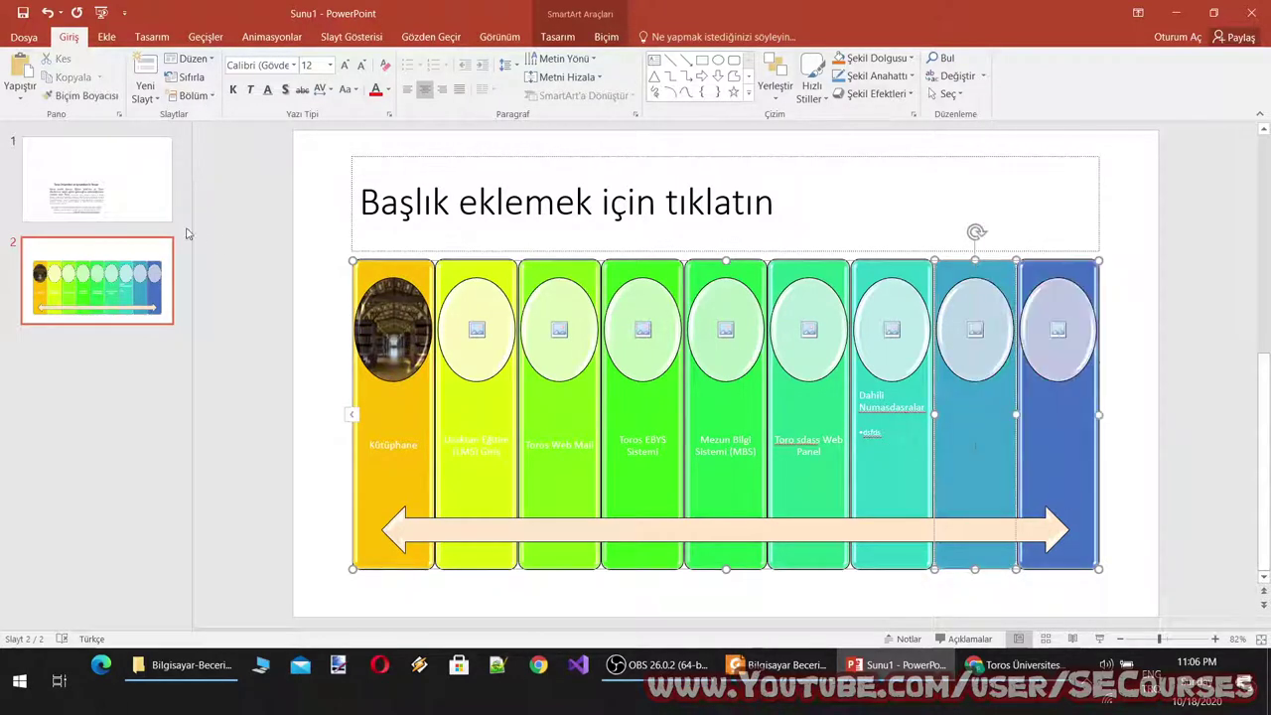
left_click(973, 445)
type("dsadas")
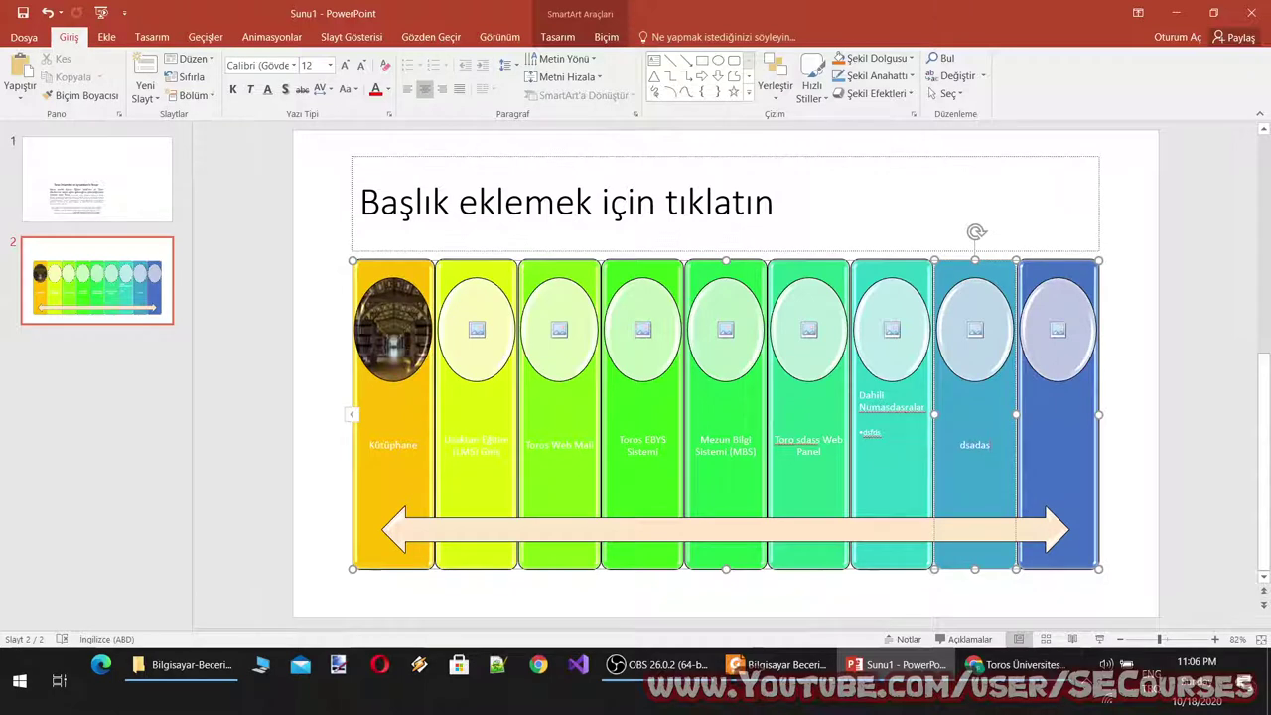
key("Return")
type("sfsdf")
key("Return")
type("dfgfd")
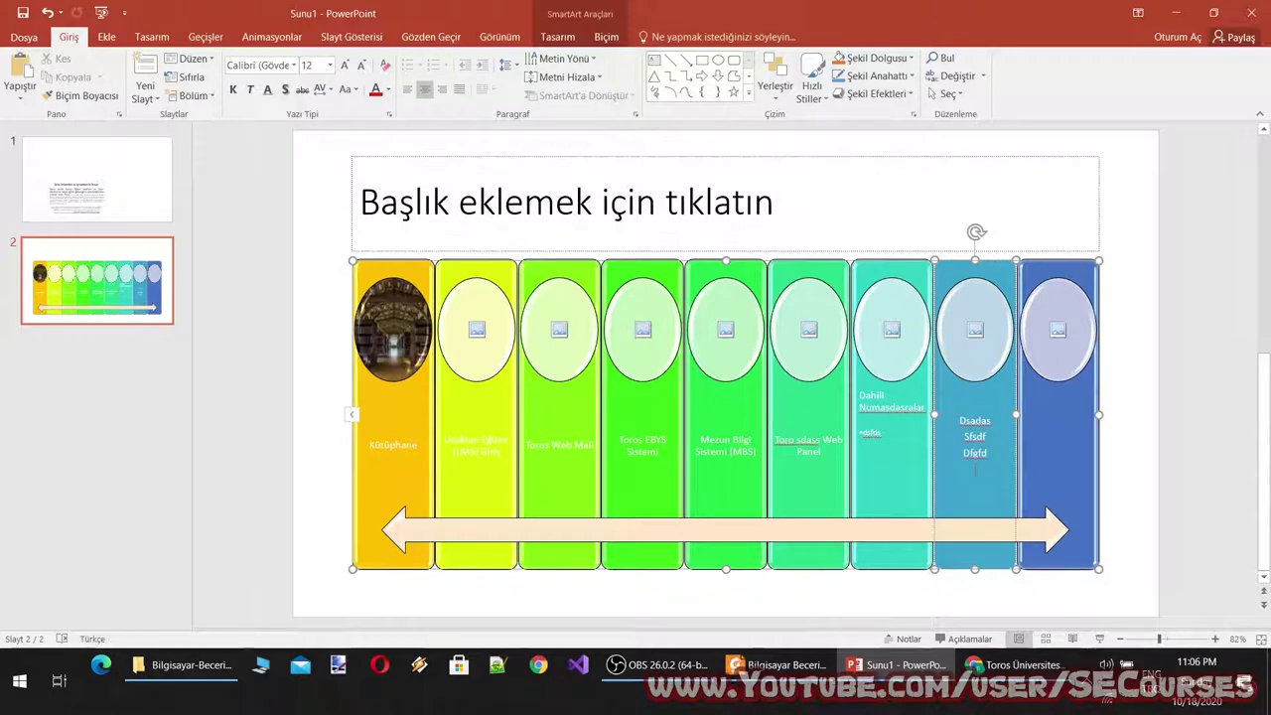
type("sdf")
key("BackSpace")
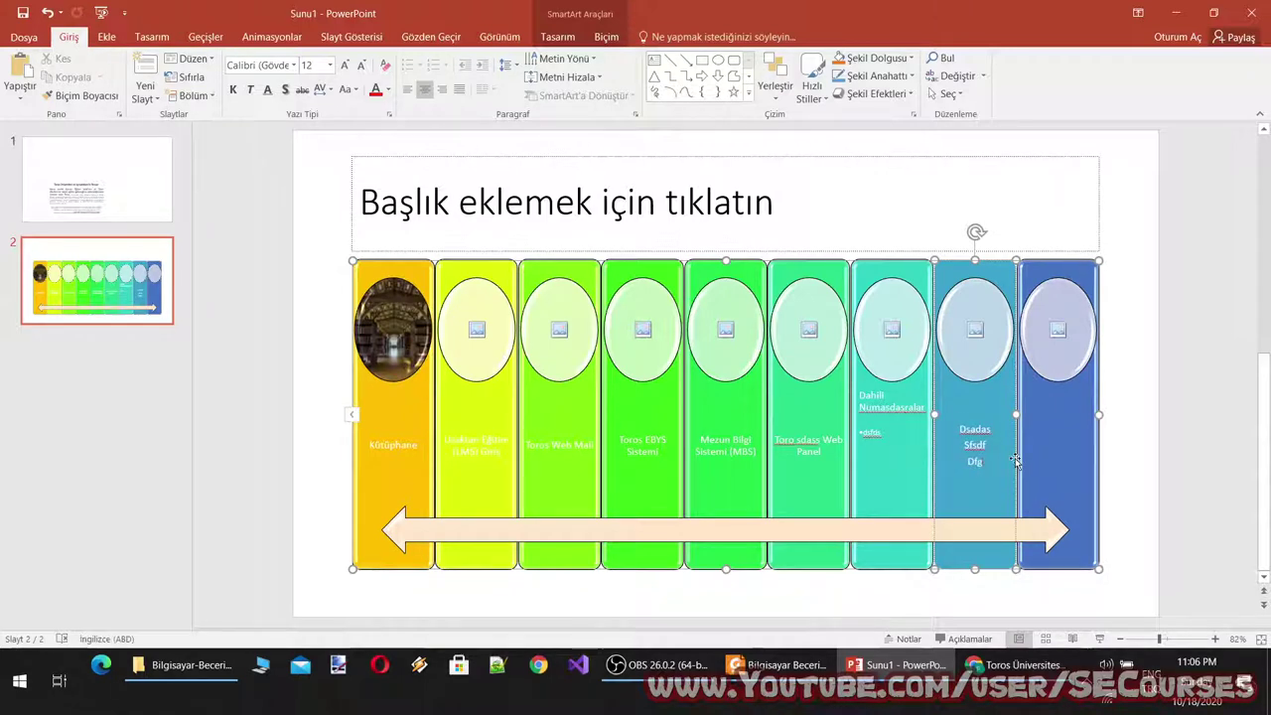
key("ctrl+a")
type("0")
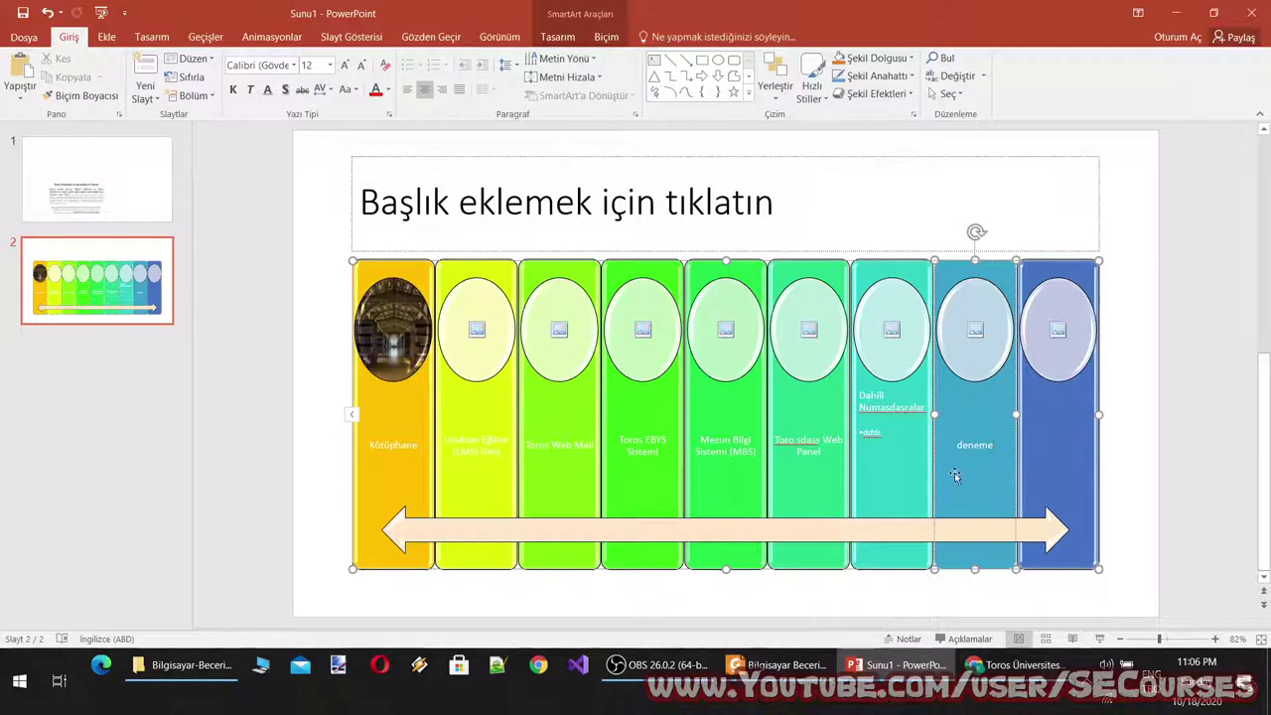
Start editing the seventh column's text and select all of it.
right_click(899, 453)
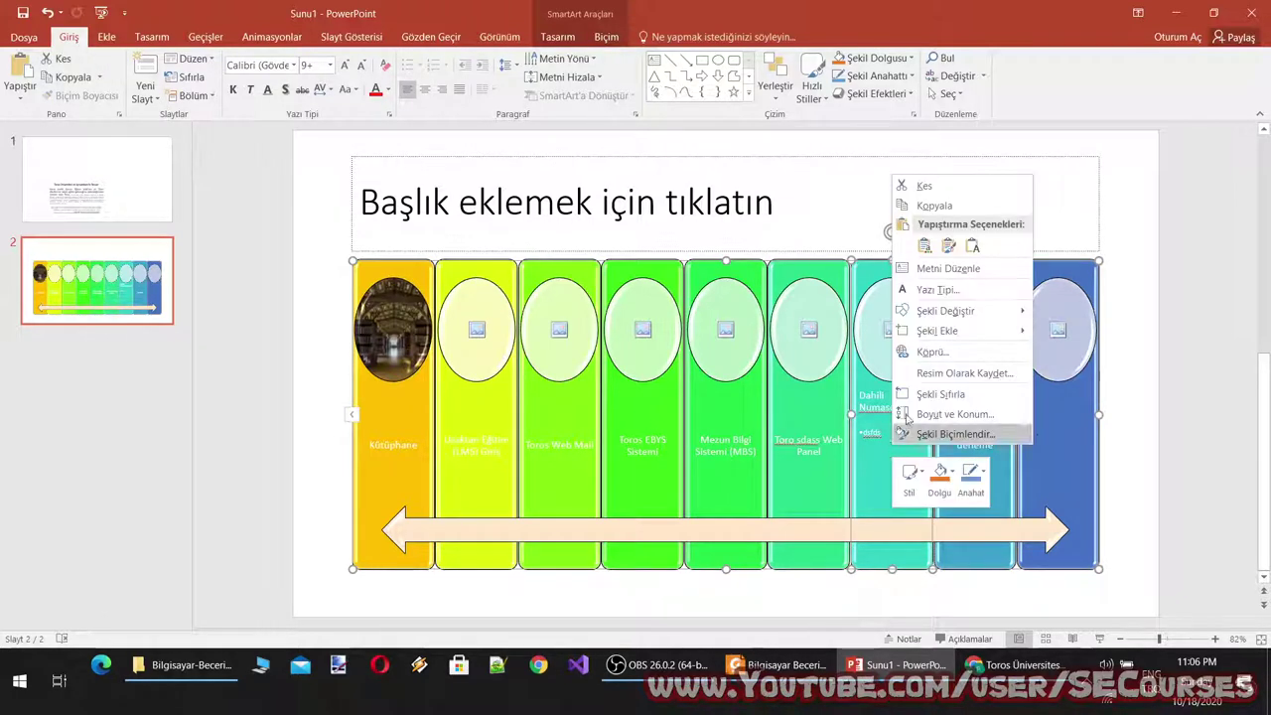
left_click(937, 286)
key("ctrl+a")
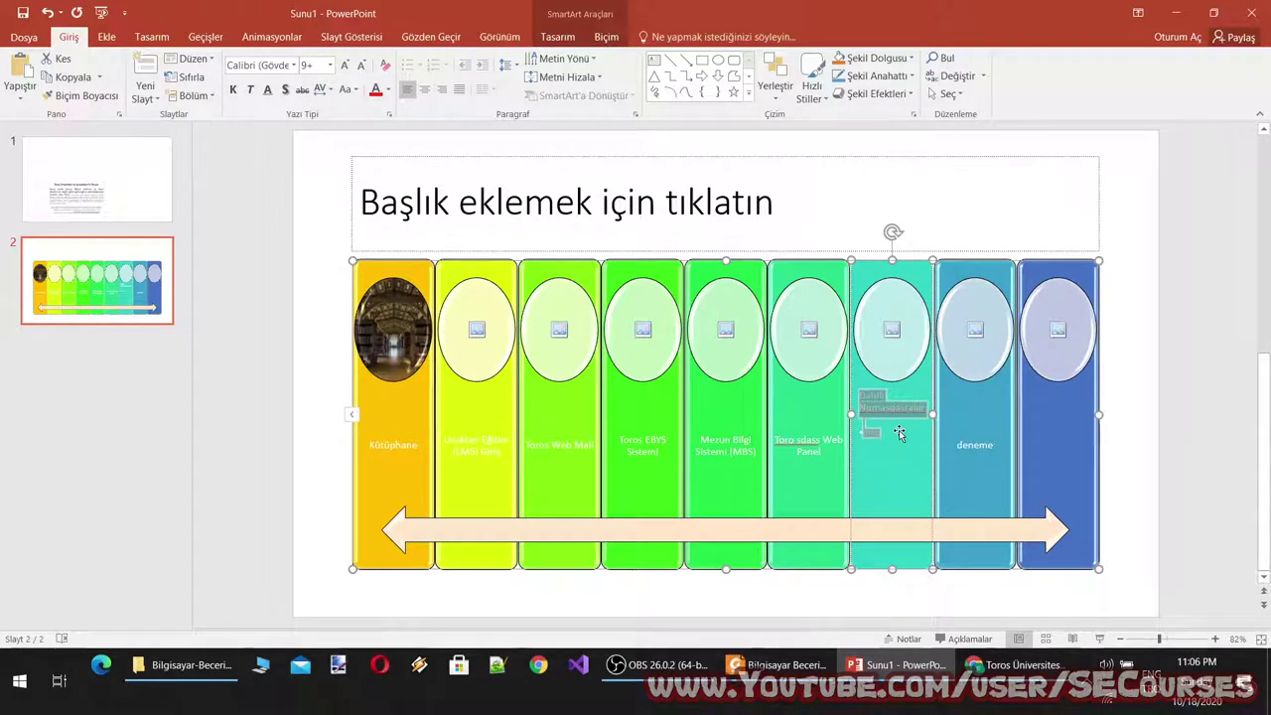
Fix the seventh column's typo by retyping 'ralar', giving 'Dahili Numaralar'.
left_click(875, 433)
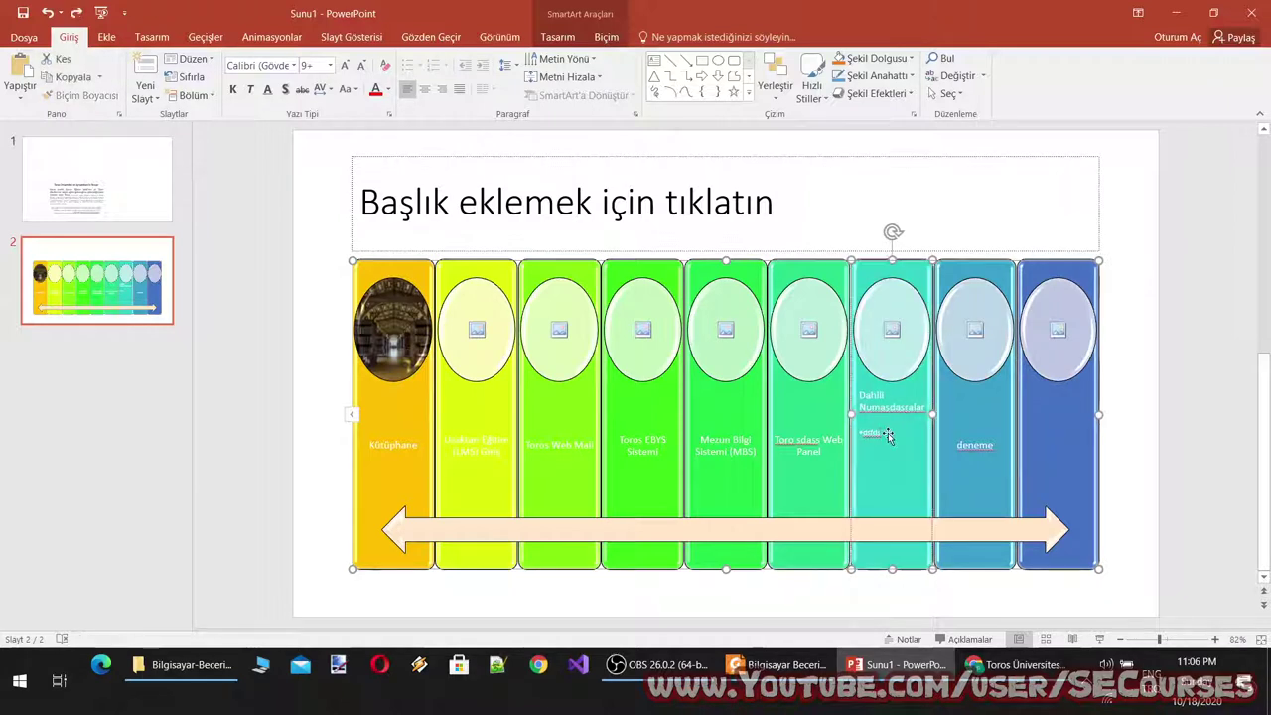
left_click(882, 435)
left_click(883, 435)
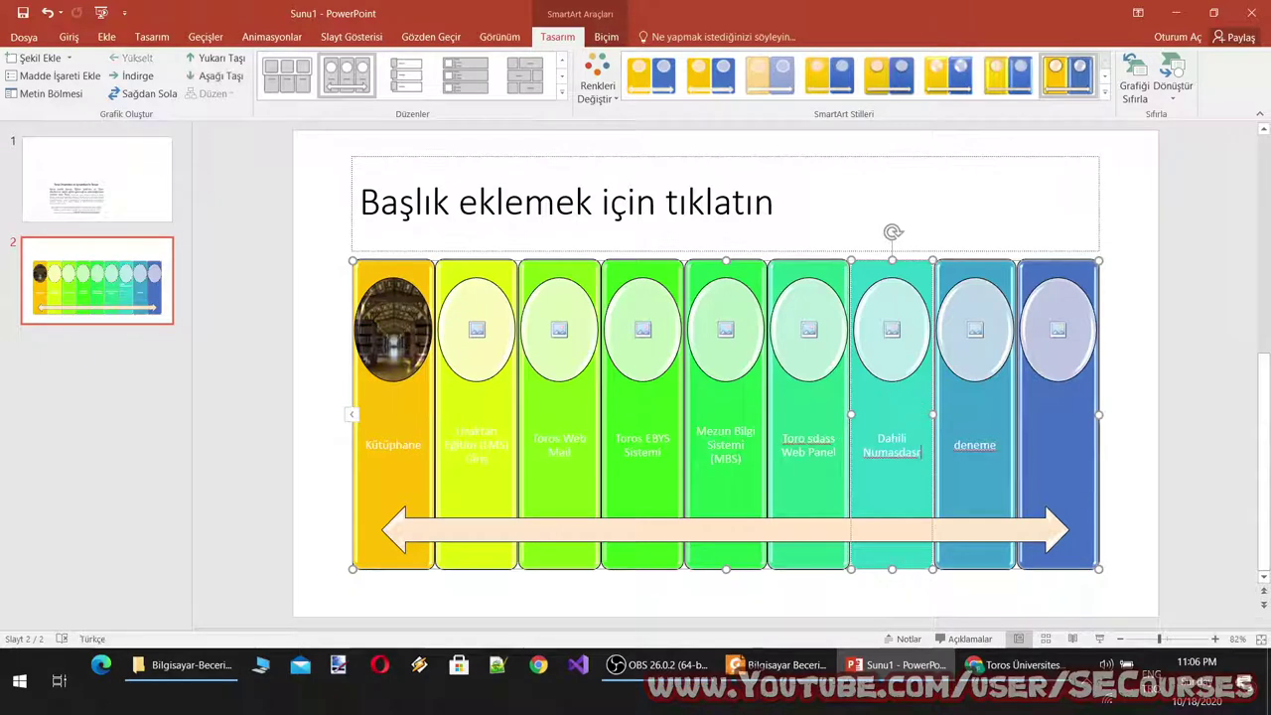
key("BackSpace")
key("BackSpace")
key("BackSpace")
key("BackSpace")
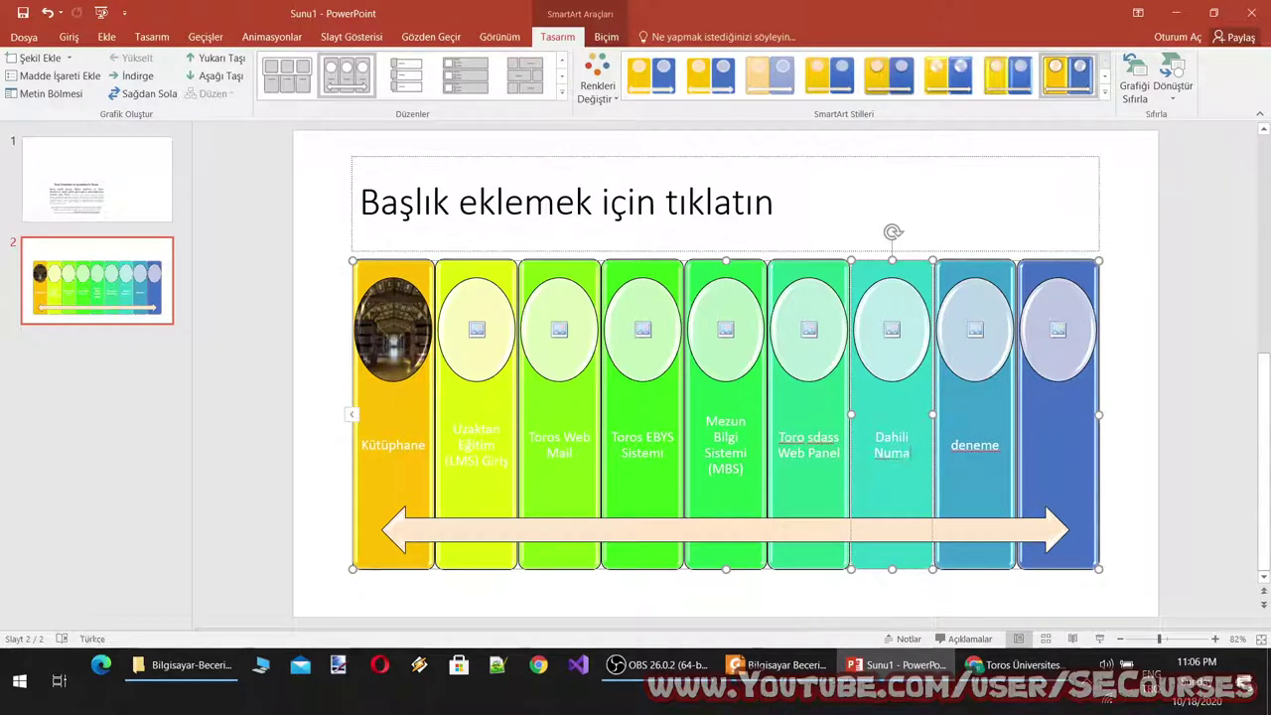
type("ralar")
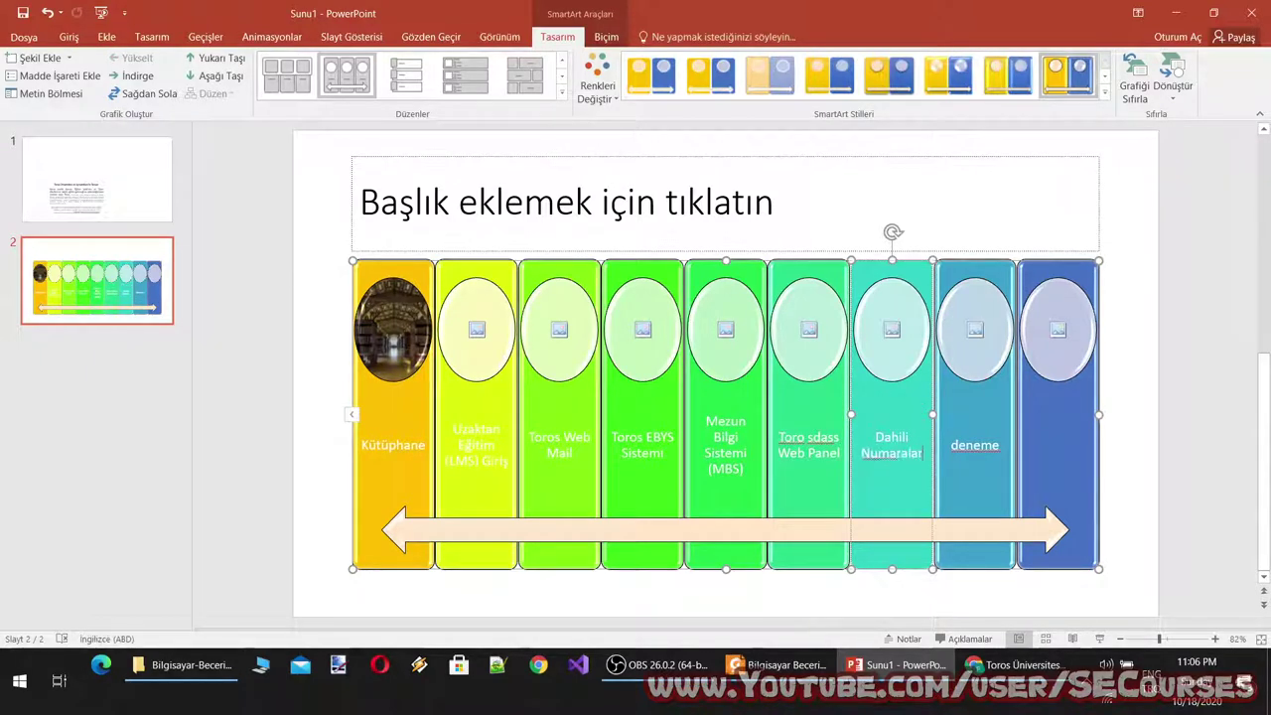
left_click(1168, 400)
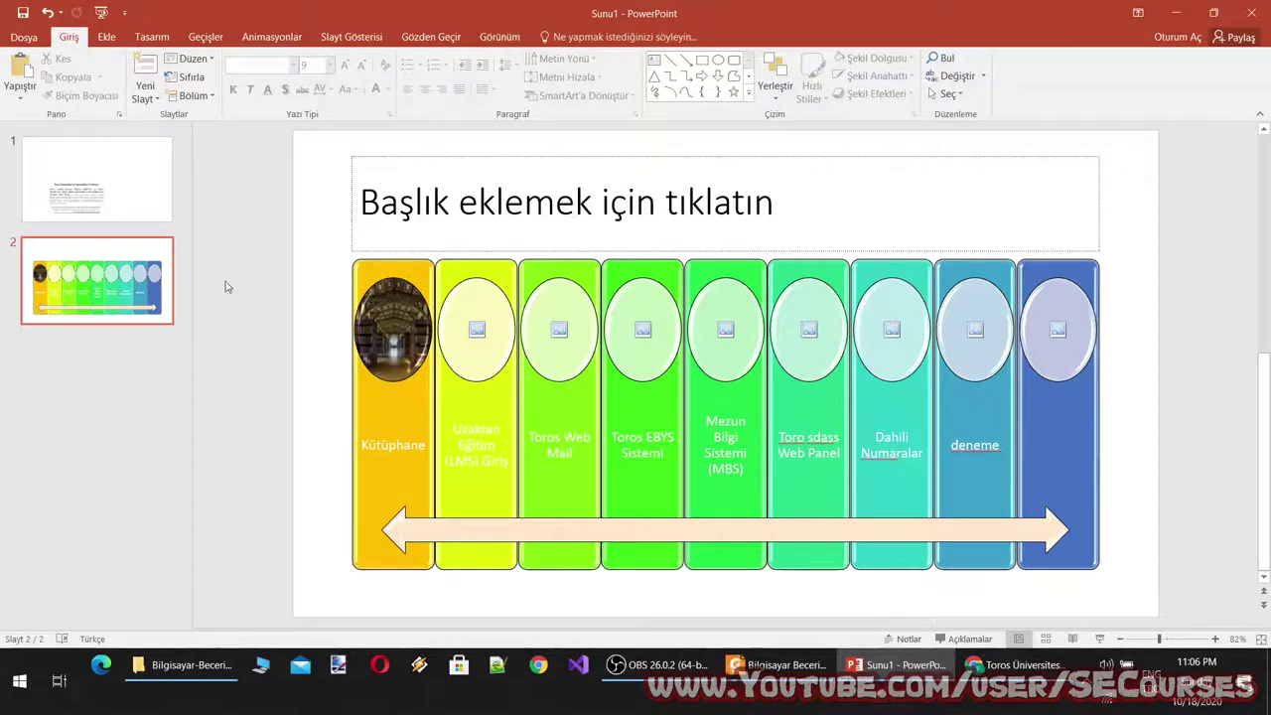
Bring the Foxit Reader course notes to the front and scroll to page 7.
left_click(776, 663)
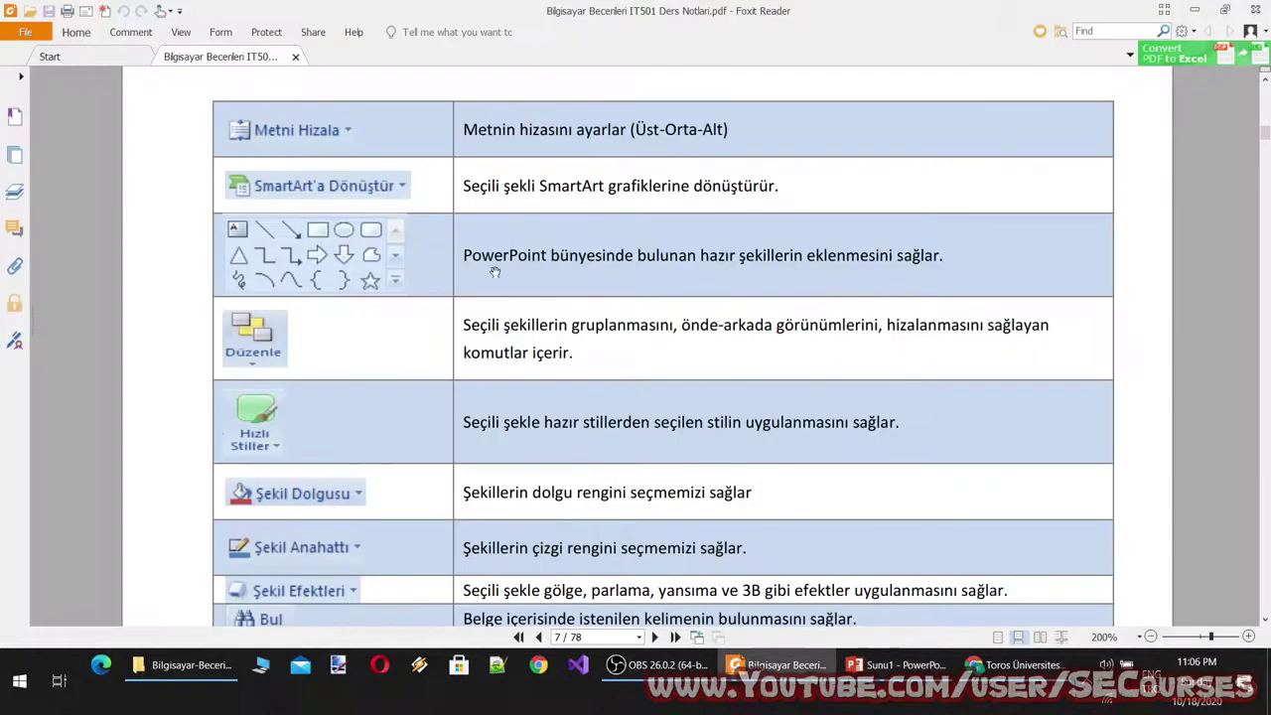
scroll(522, 198, "down", 1)
scroll(523, 197, "down", 1)
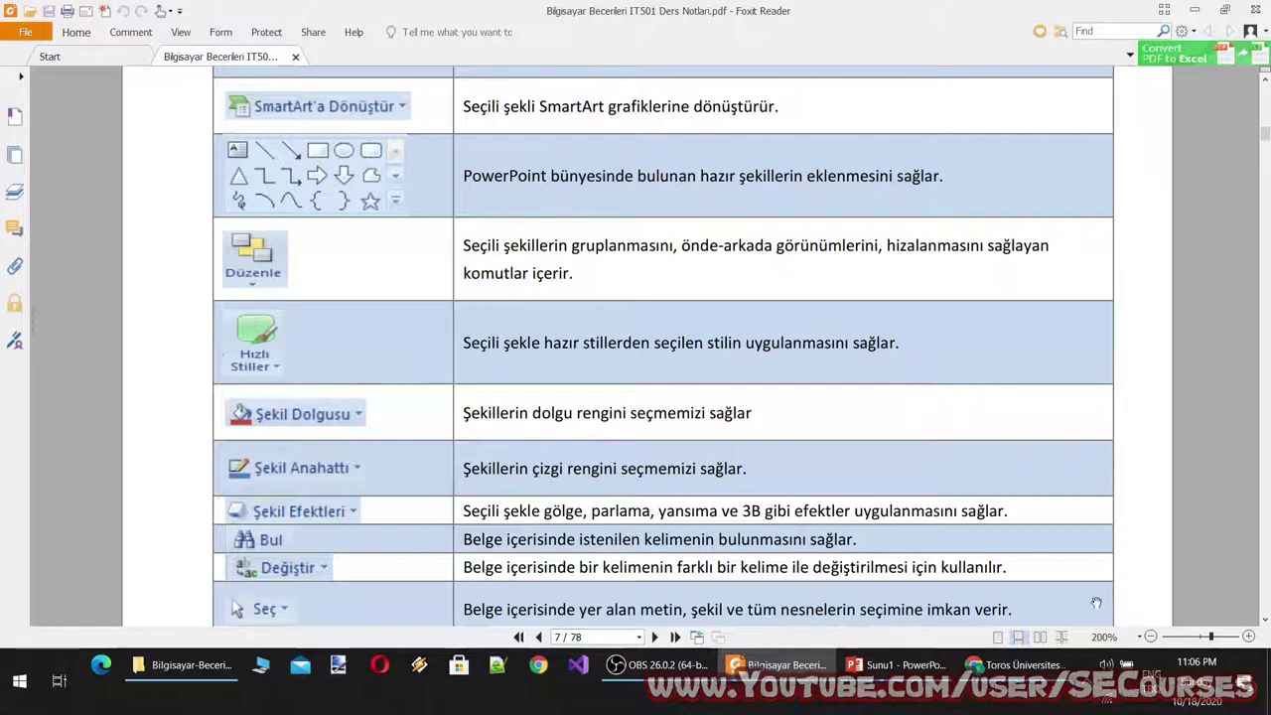
Add a new blank slide 3 after slide 2 and select its content area.
left_click(891, 664)
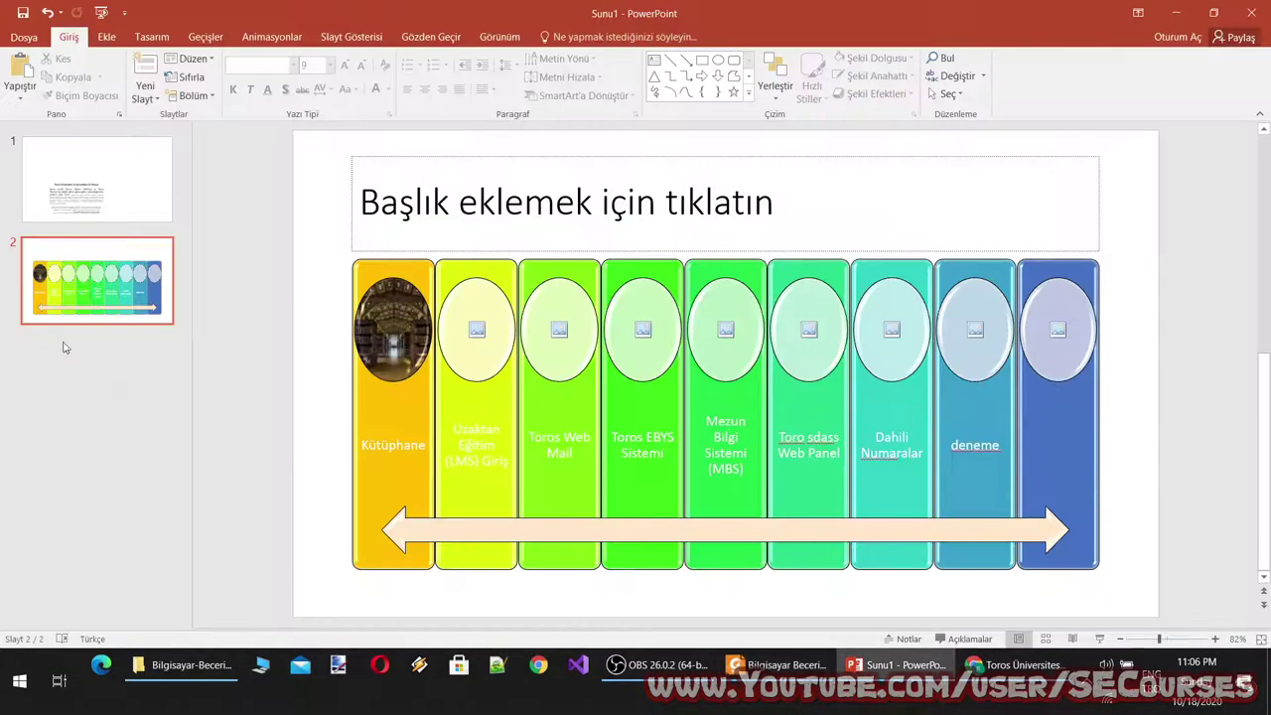
right_click(54, 340)
left_click(90, 392)
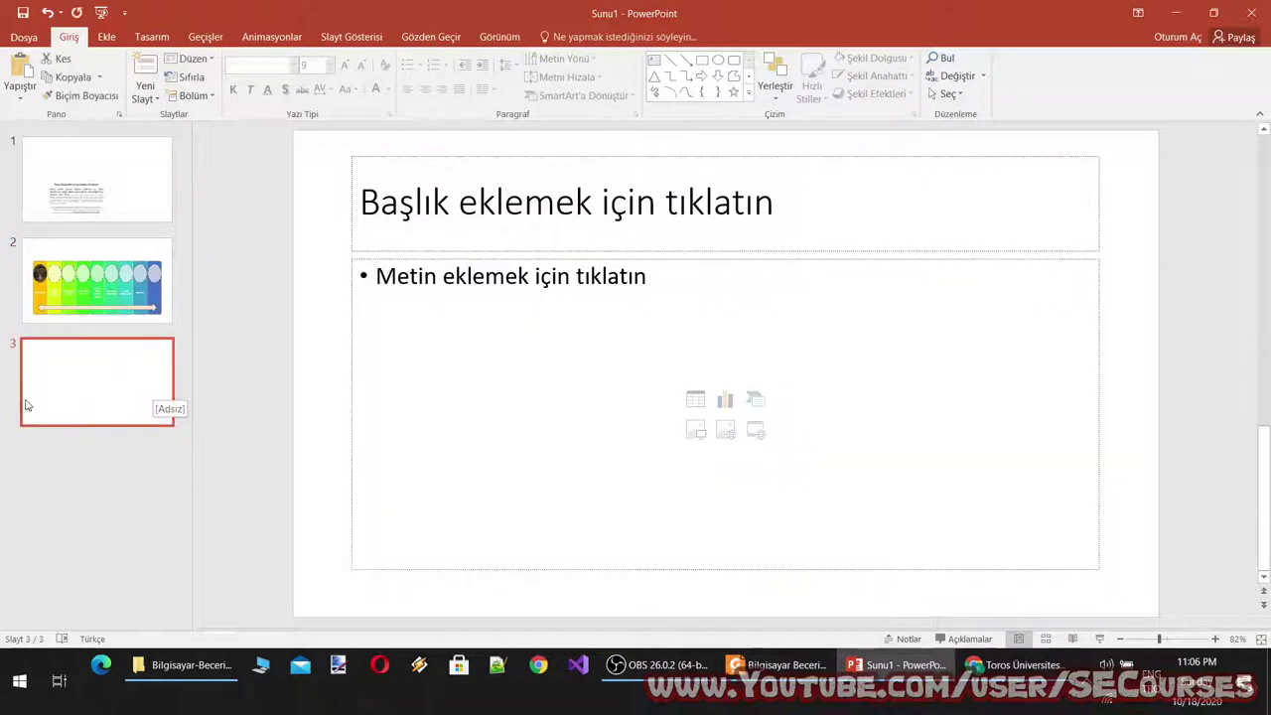
left_click(471, 370)
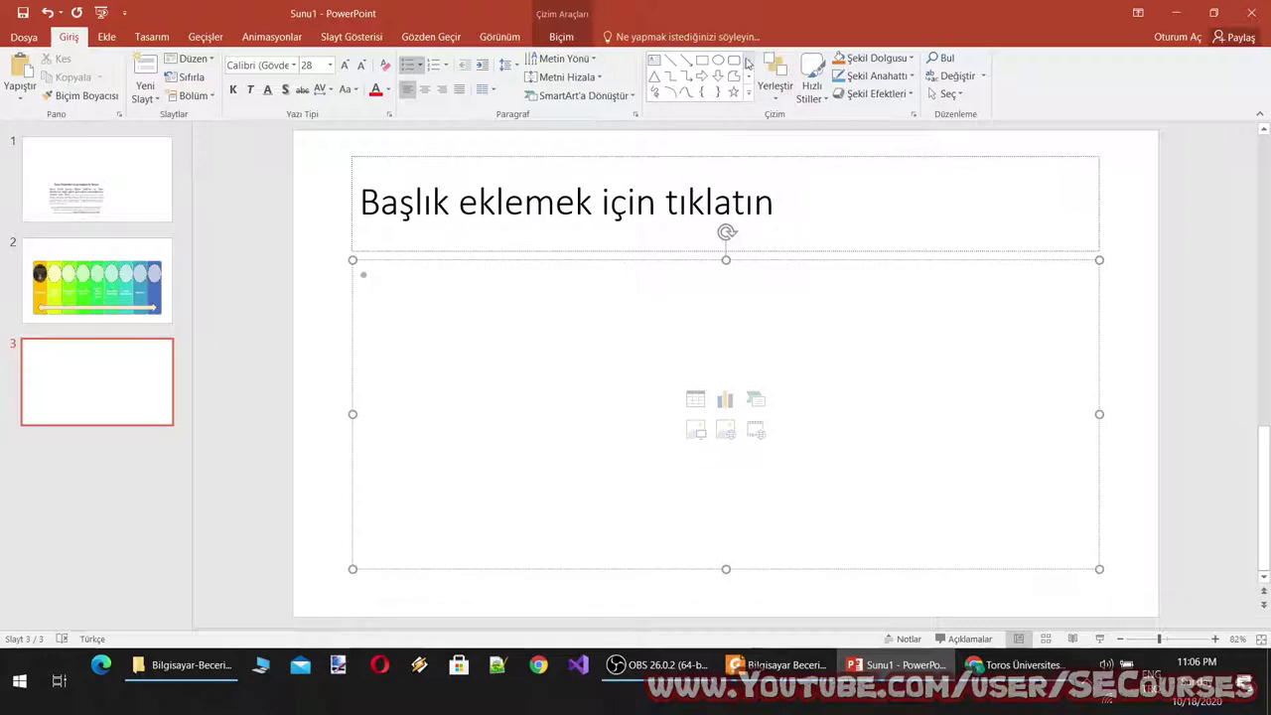
Draw a diagonal straight line across the new slide.
left_click(748, 93)
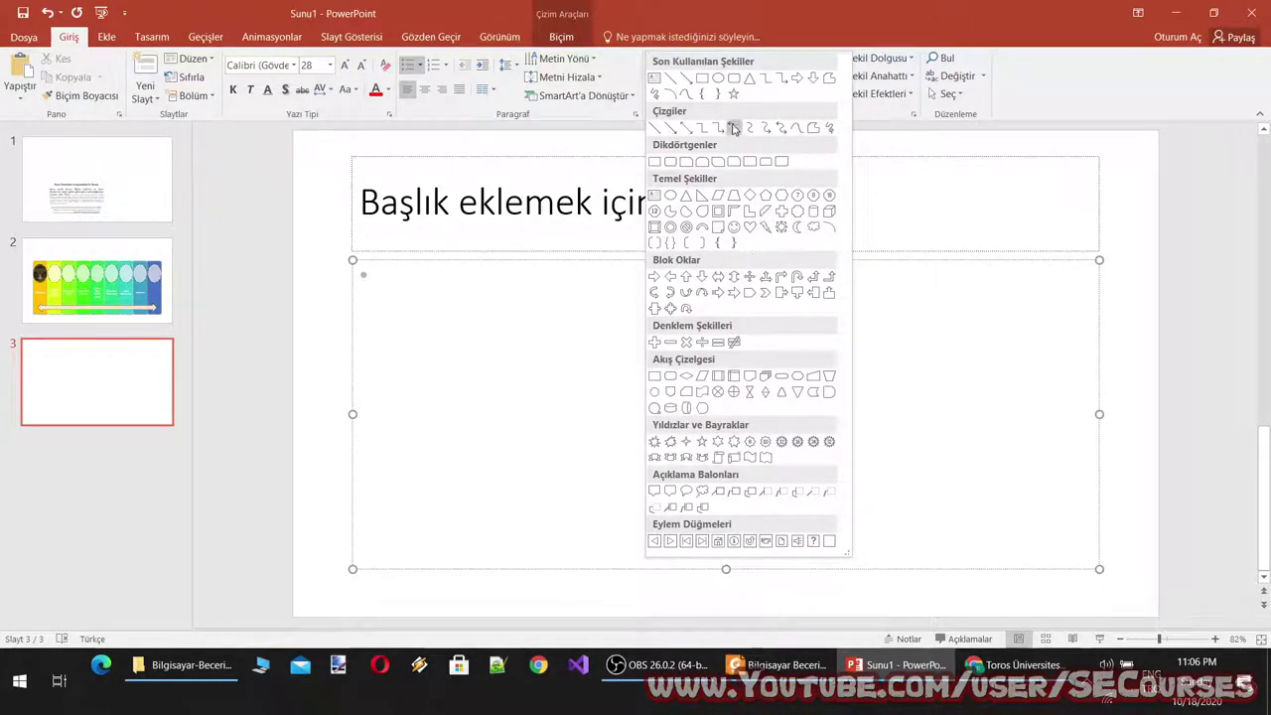
left_click(655, 130)
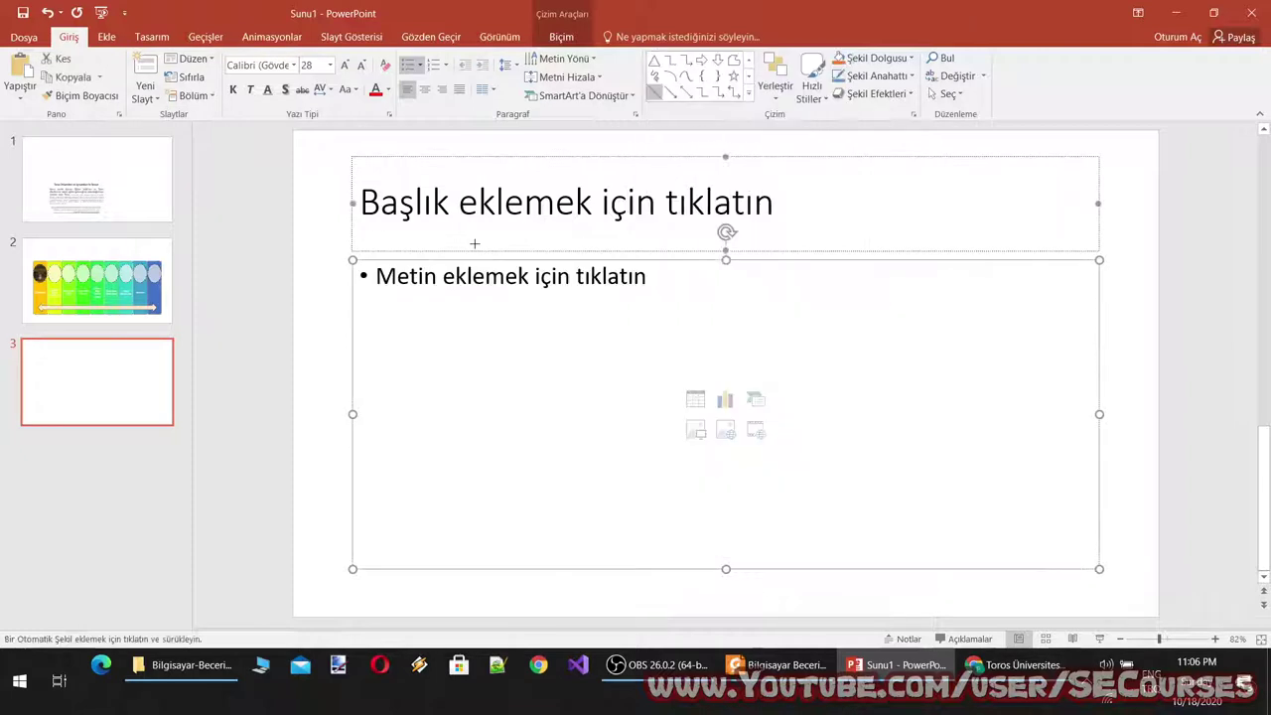
left_click_drag(424, 295, 766, 400)
left_click(836, 298)
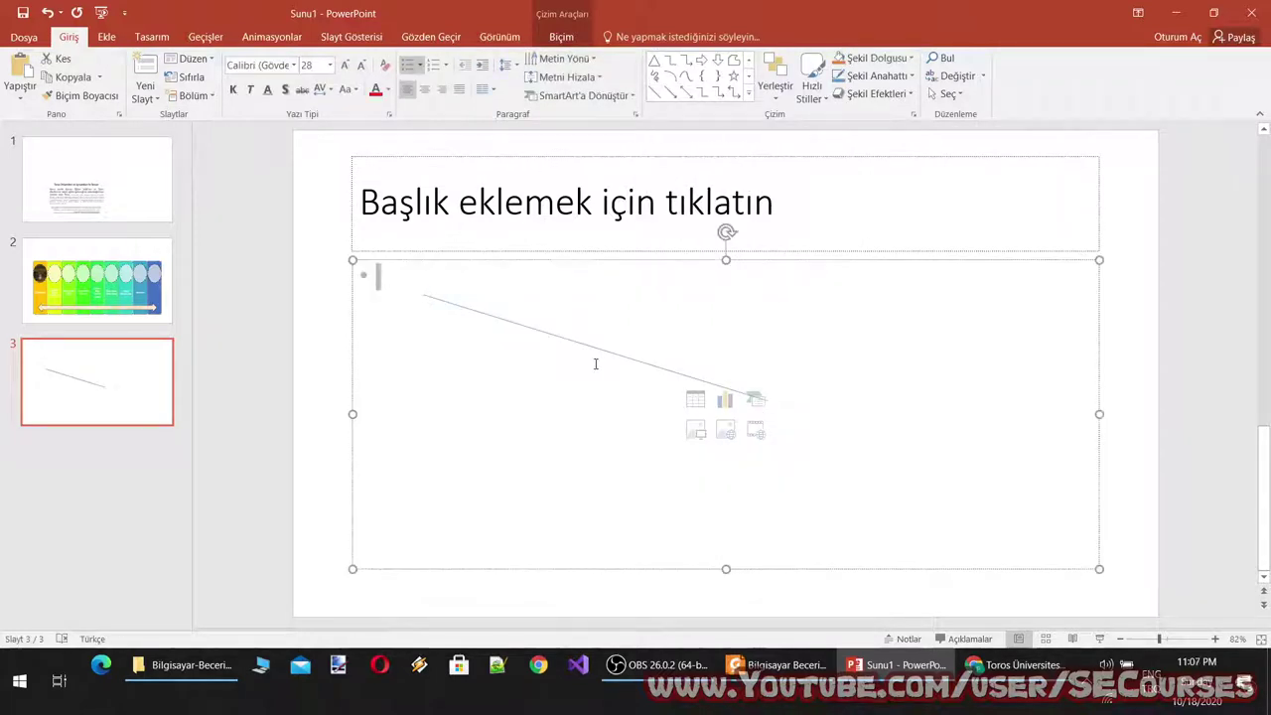
Draw two elbow connectors, left and right, plus a horizontal arrow near the top right.
left_click(669, 61)
left_click_drag(553, 403, 502, 452)
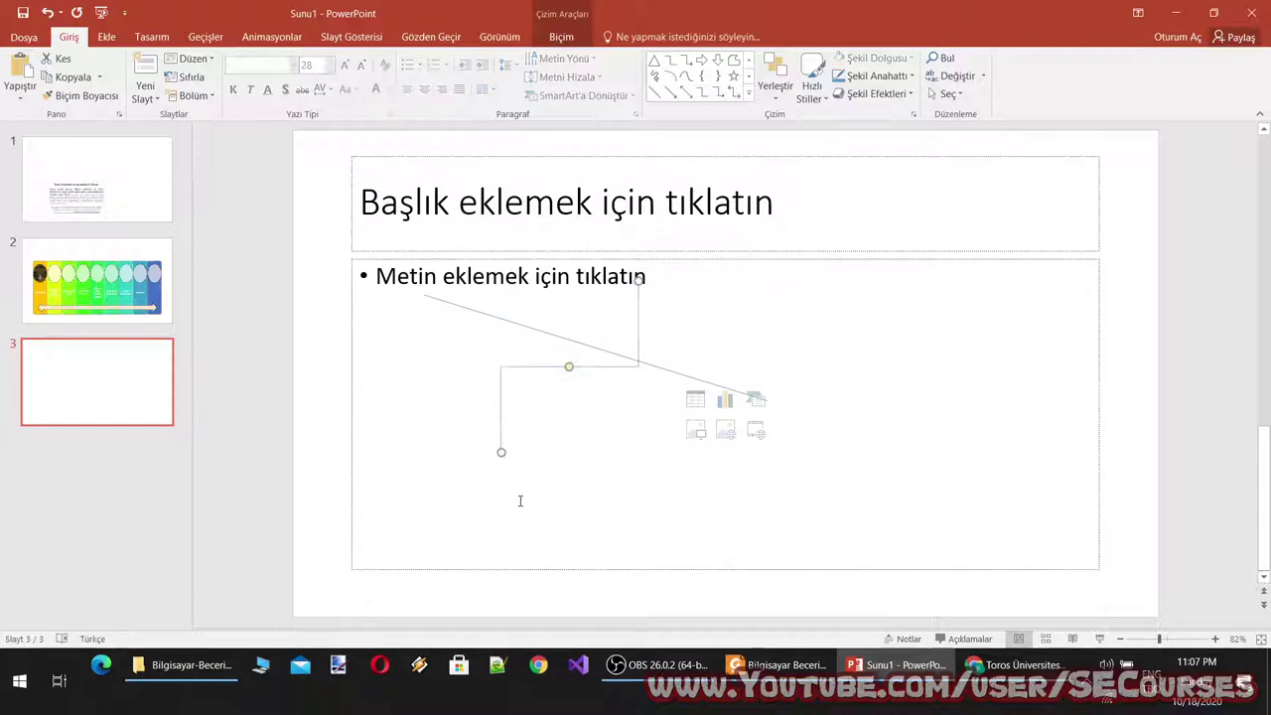
left_click(686, 61)
left_click_drag(812, 345, 1030, 474)
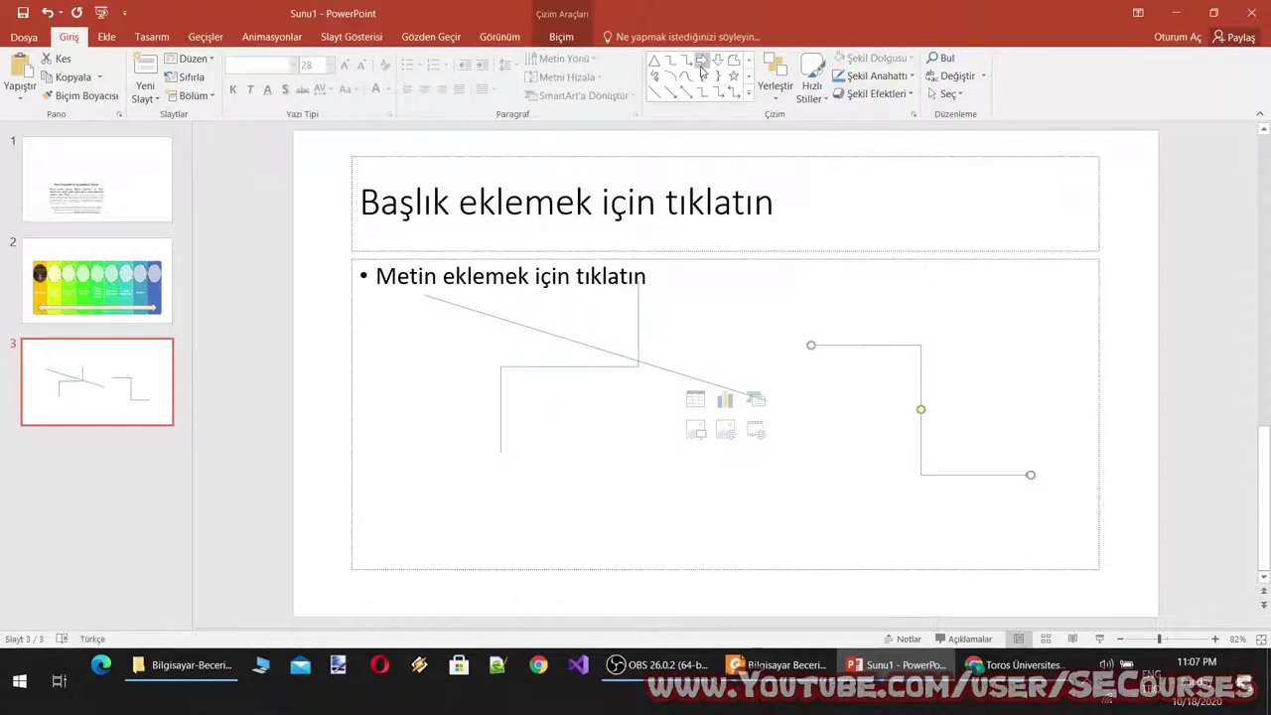
left_click(702, 61)
left_click_drag(901, 306, 705, 306)
left_click(712, 331)
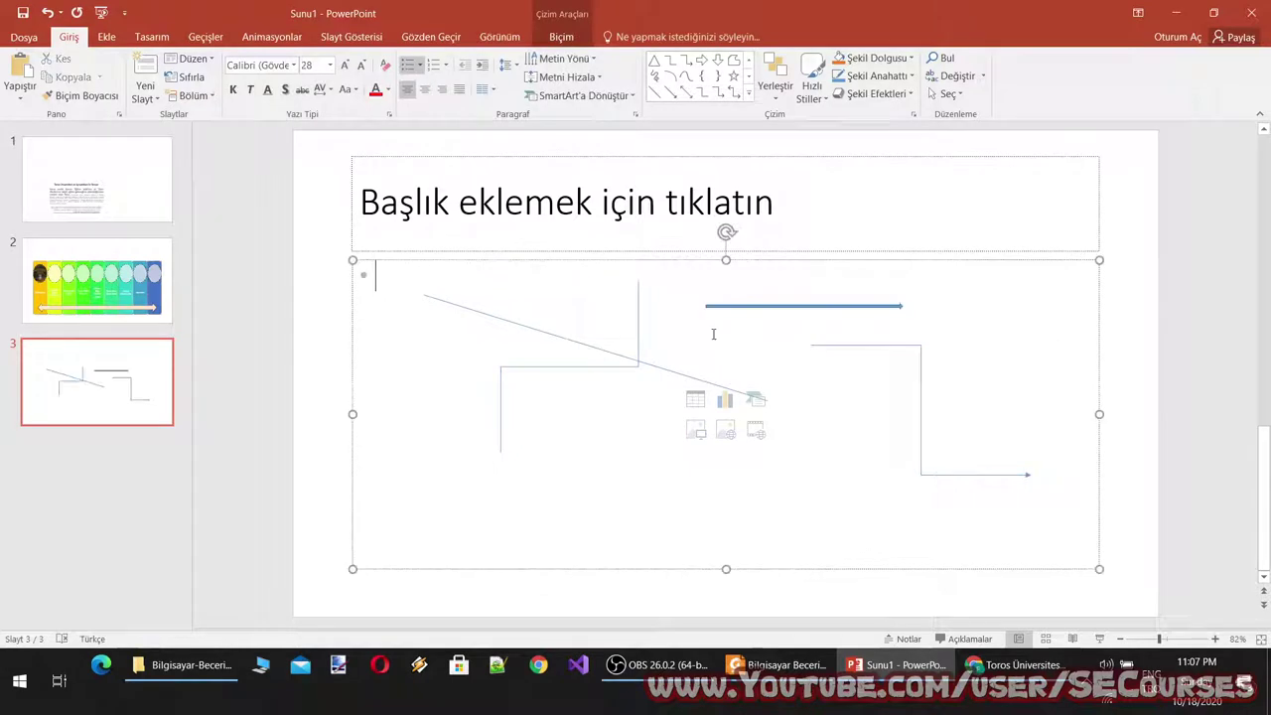
Draw a blue down block arrow and a freehand scribble at the lower left.
left_click(717, 61)
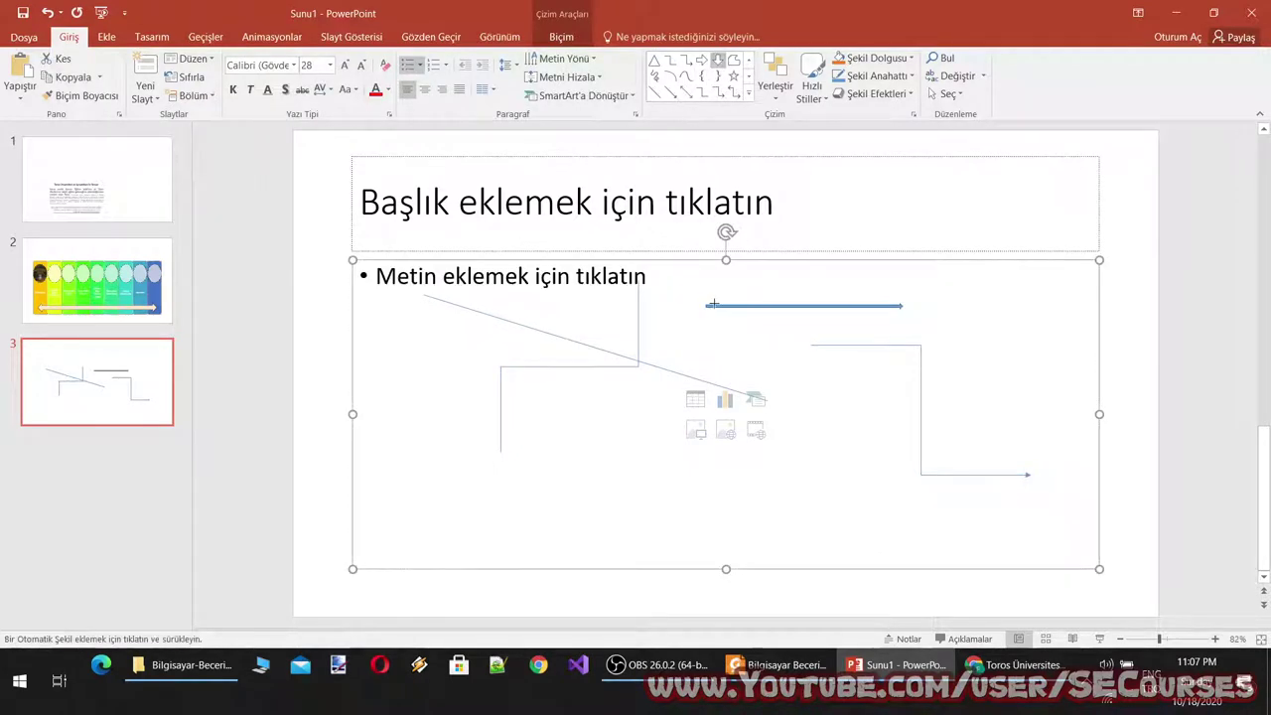
left_click_drag(713, 303, 811, 386)
left_click(871, 480)
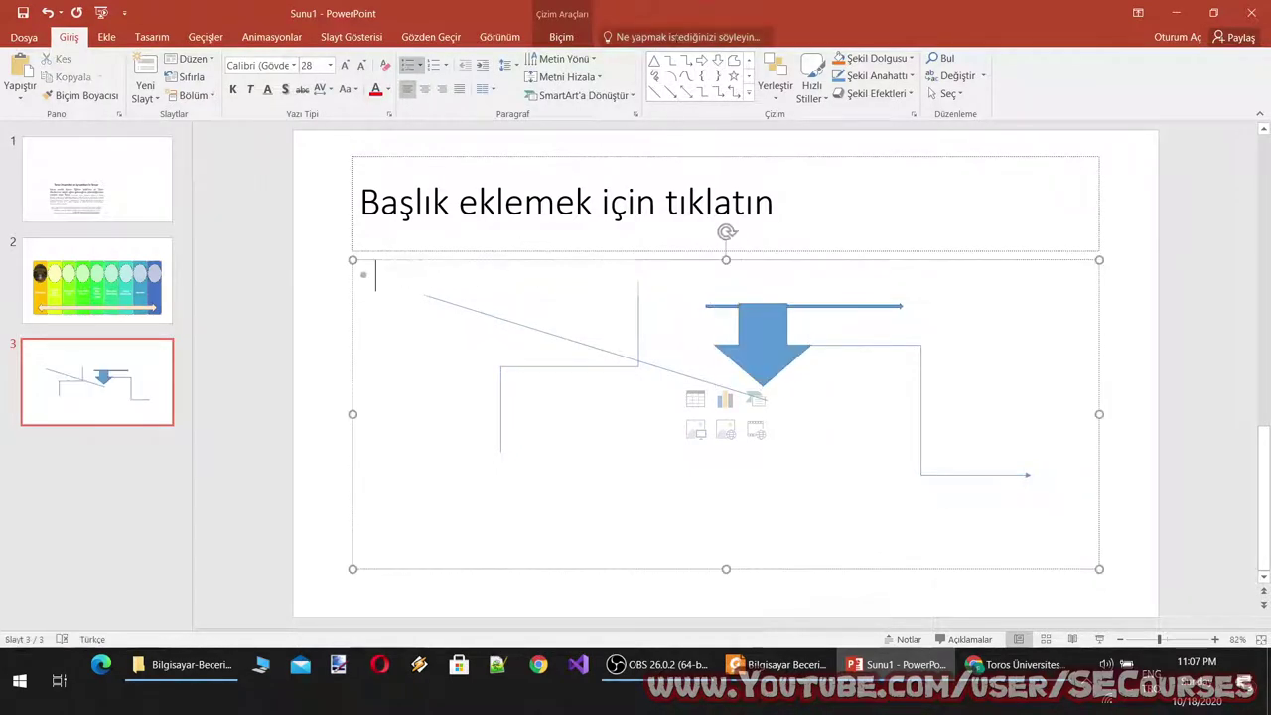
left_click(733, 60)
mouse_move(465, 399)
left_mouse_down()
mouse_move(716, 102)
mouse_move(676, 350)
mouse_move(641, 327)
mouse_move(522, 389)
left_mouse_up()
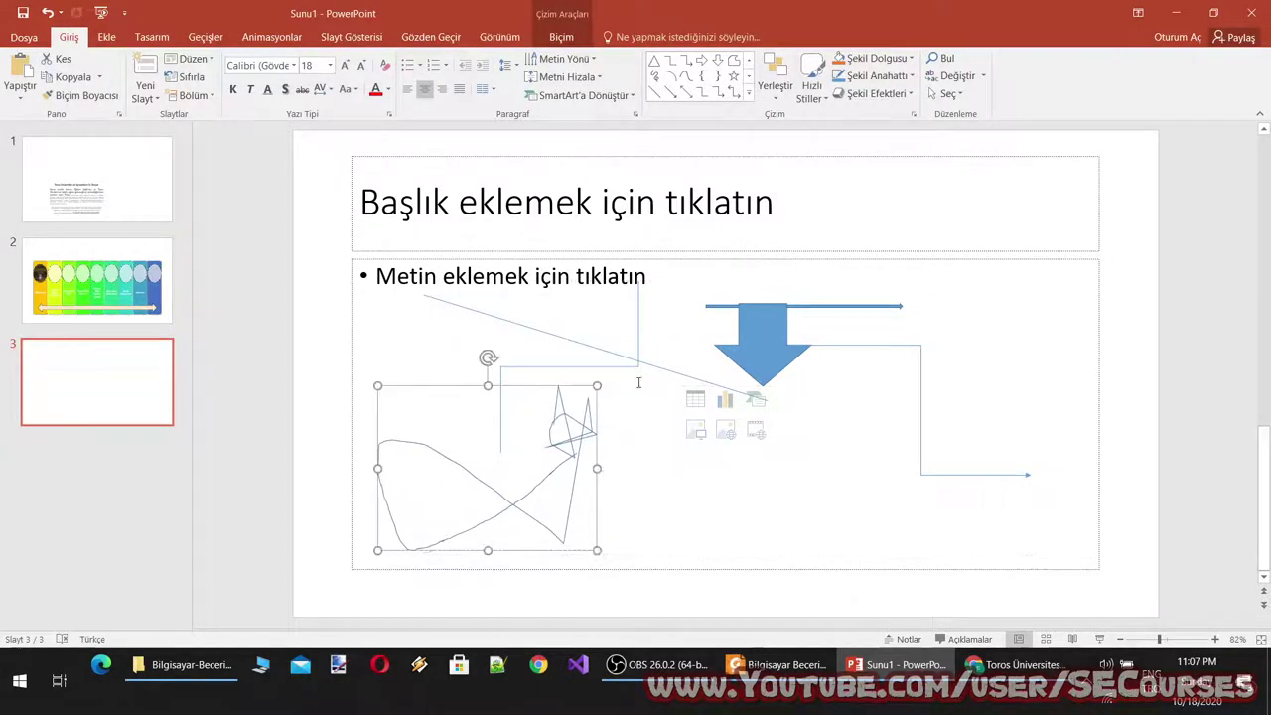
right_click(109, 479)
Add blank slide 4 and place a blue star with a multiply sign beside it.
left_click(137, 527)
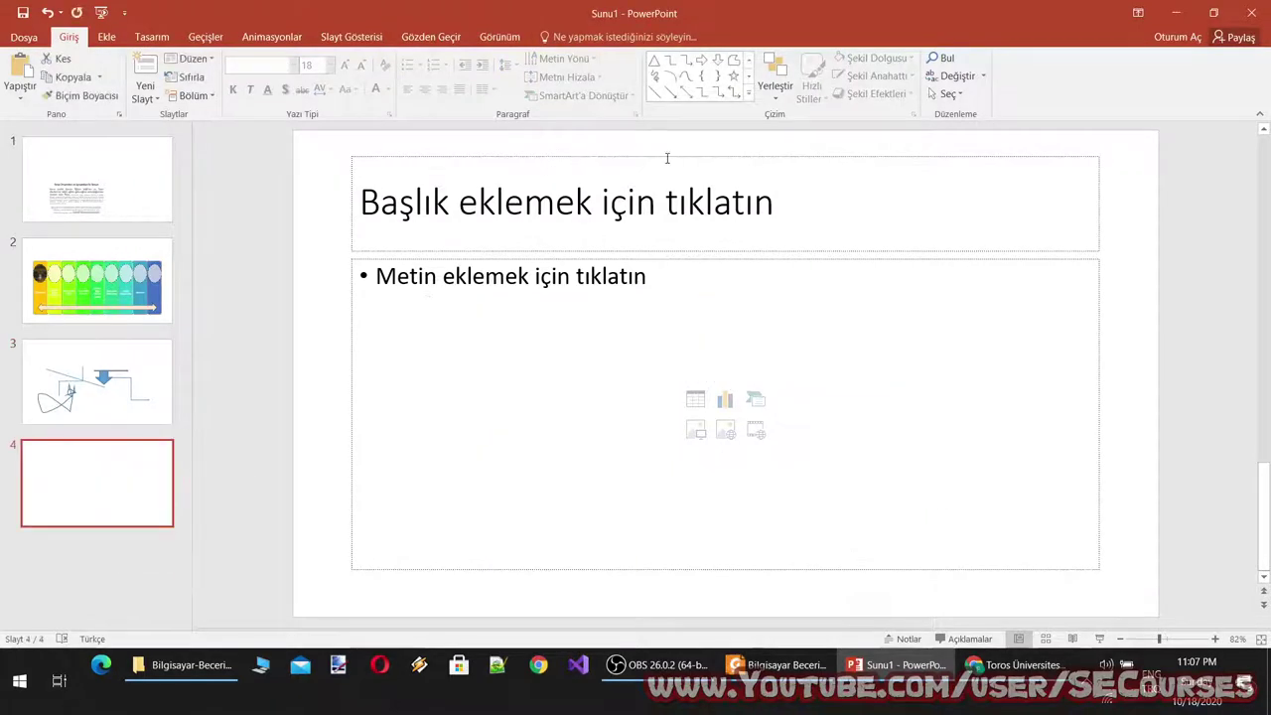
left_click(733, 79)
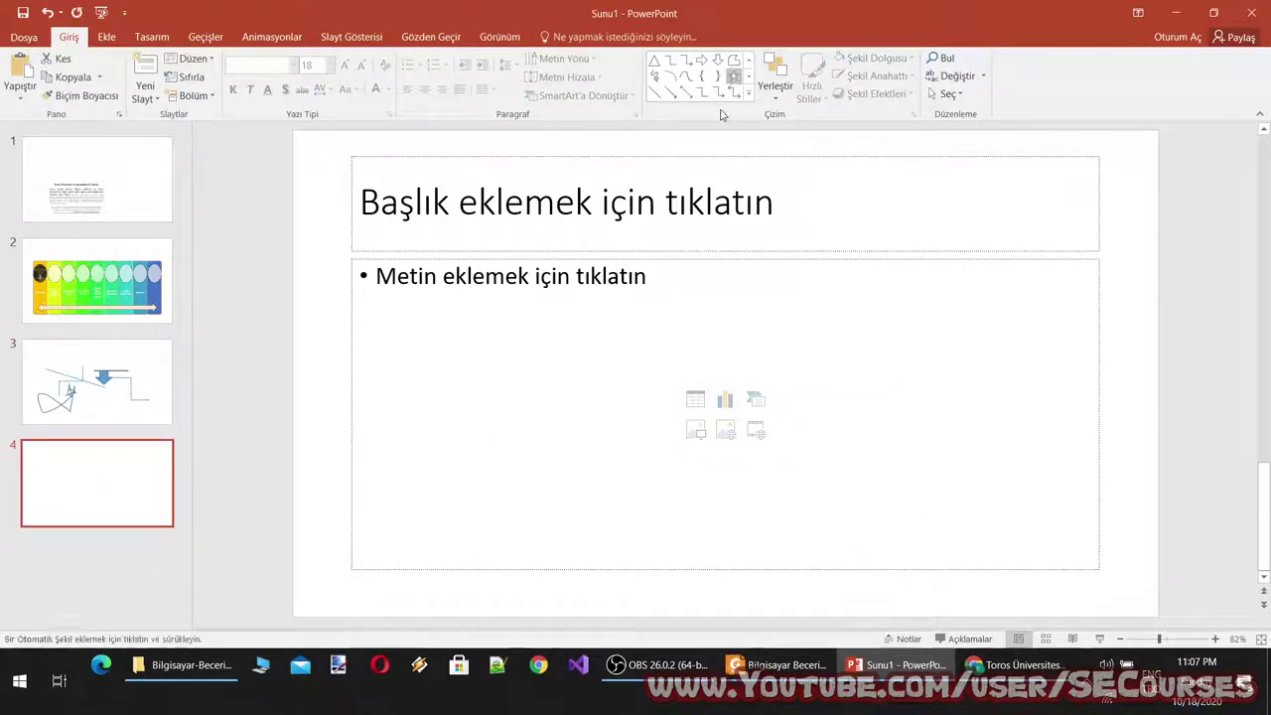
left_click(451, 344)
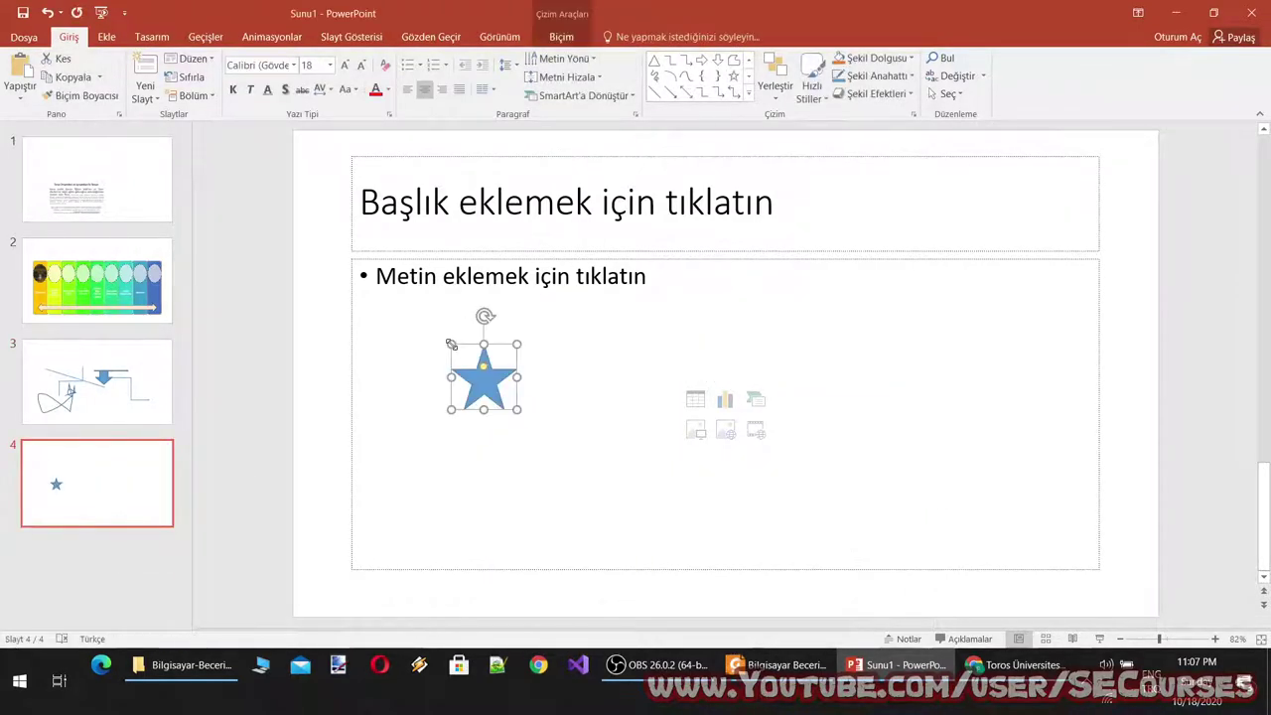
left_click(749, 94)
left_click(686, 343)
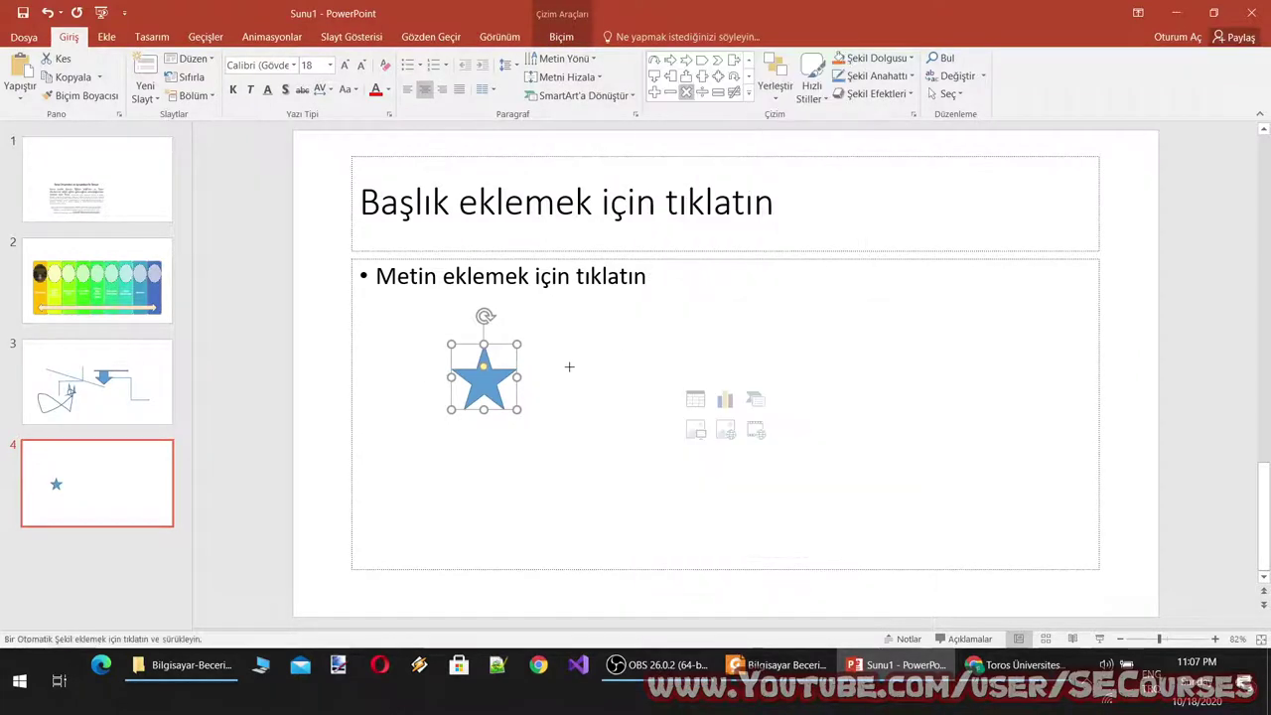
left_click(560, 376)
Draw a cylinder above the X and adjust it back to a small size.
left_click(749, 94)
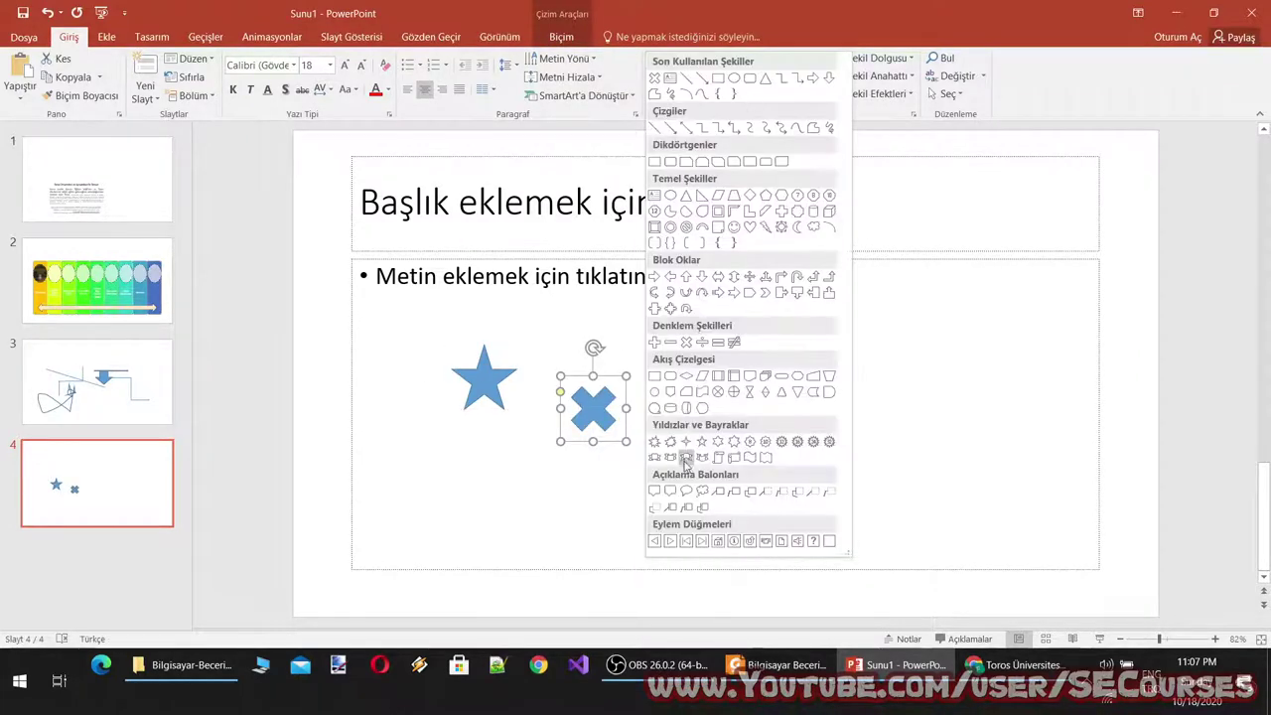
left_click(672, 425)
left_click_drag(699, 290, 766, 336)
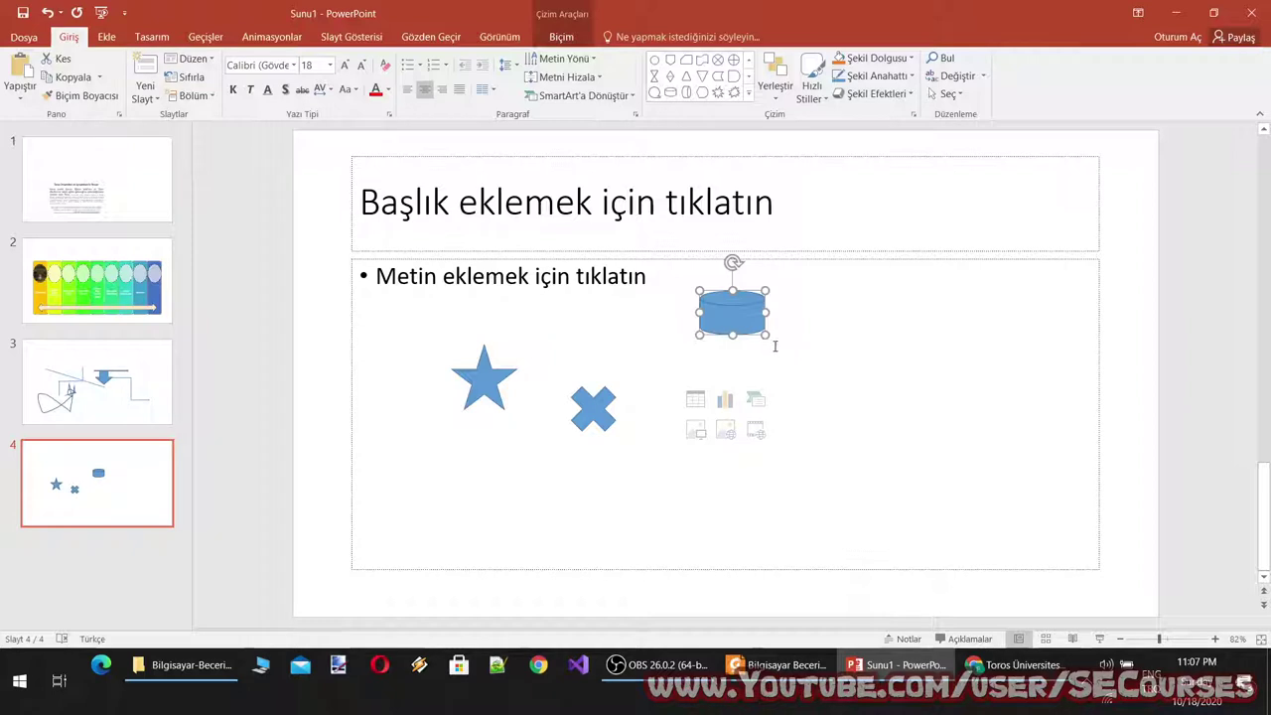
mouse_move(766, 336)
left_mouse_down()
mouse_move(612, 344)
mouse_move(773, 343)
left_mouse_up()
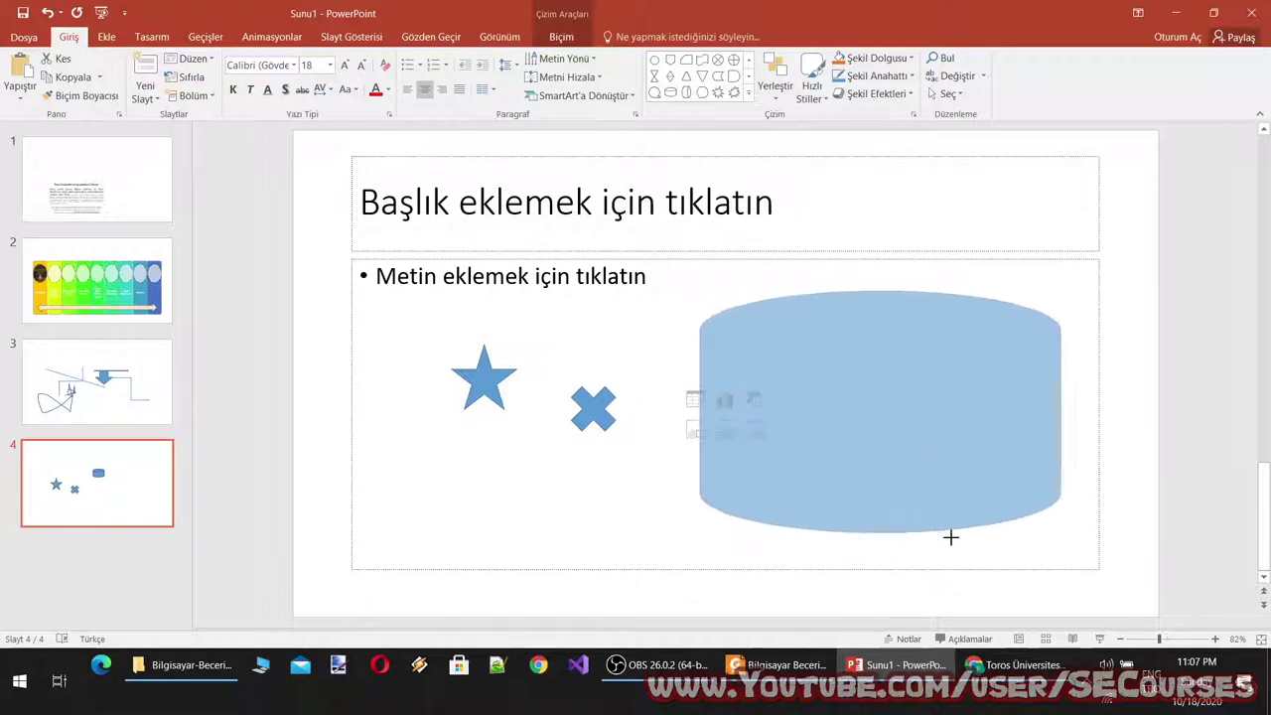
left_click_drag(774, 343, 750, 325)
mouse_move(764, 356)
left_mouse_down()
mouse_move(872, 341)
mouse_move(698, 504)
left_mouse_up()
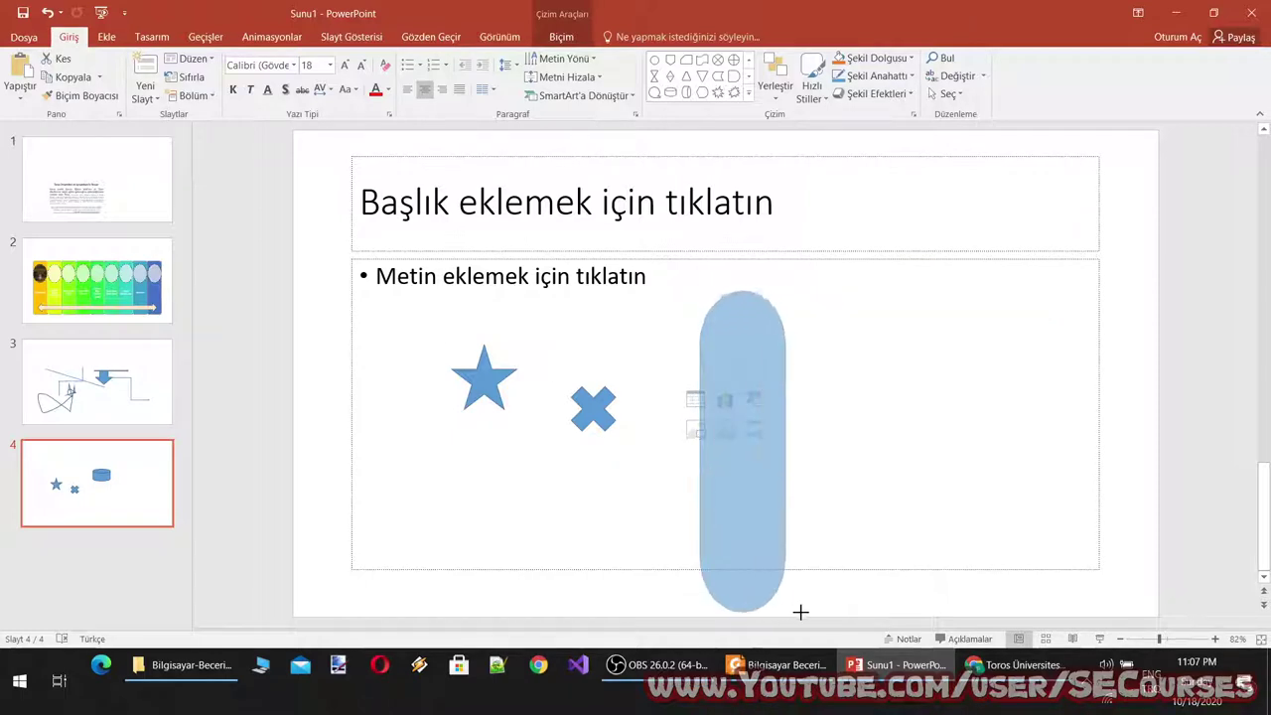
mouse_move(698, 503)
left_mouse_down()
mouse_move(763, 345)
mouse_move(727, 319)
left_mouse_up()
Draw a thin wavy band at the top right and a blue explosion starburst.
left_click(735, 96)
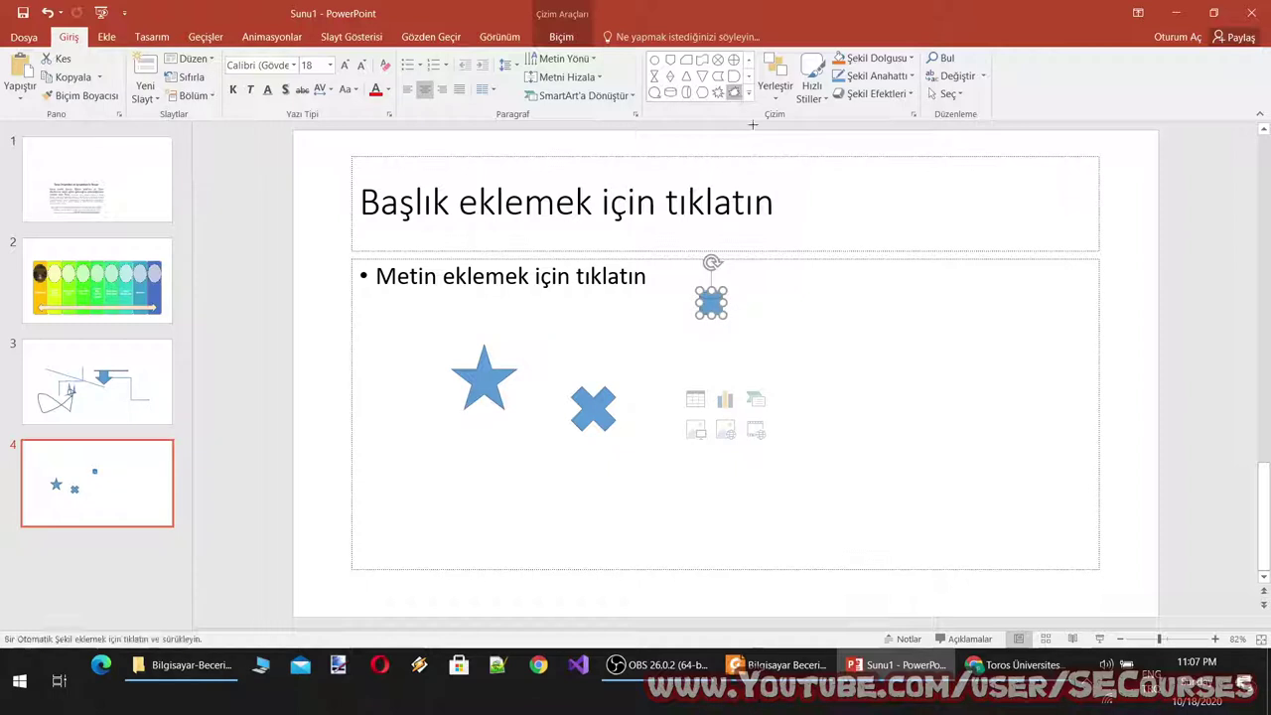
mouse_move(818, 282)
left_mouse_down()
mouse_move(951, 526)
mouse_move(959, 290)
left_mouse_up()
left_click(718, 93)
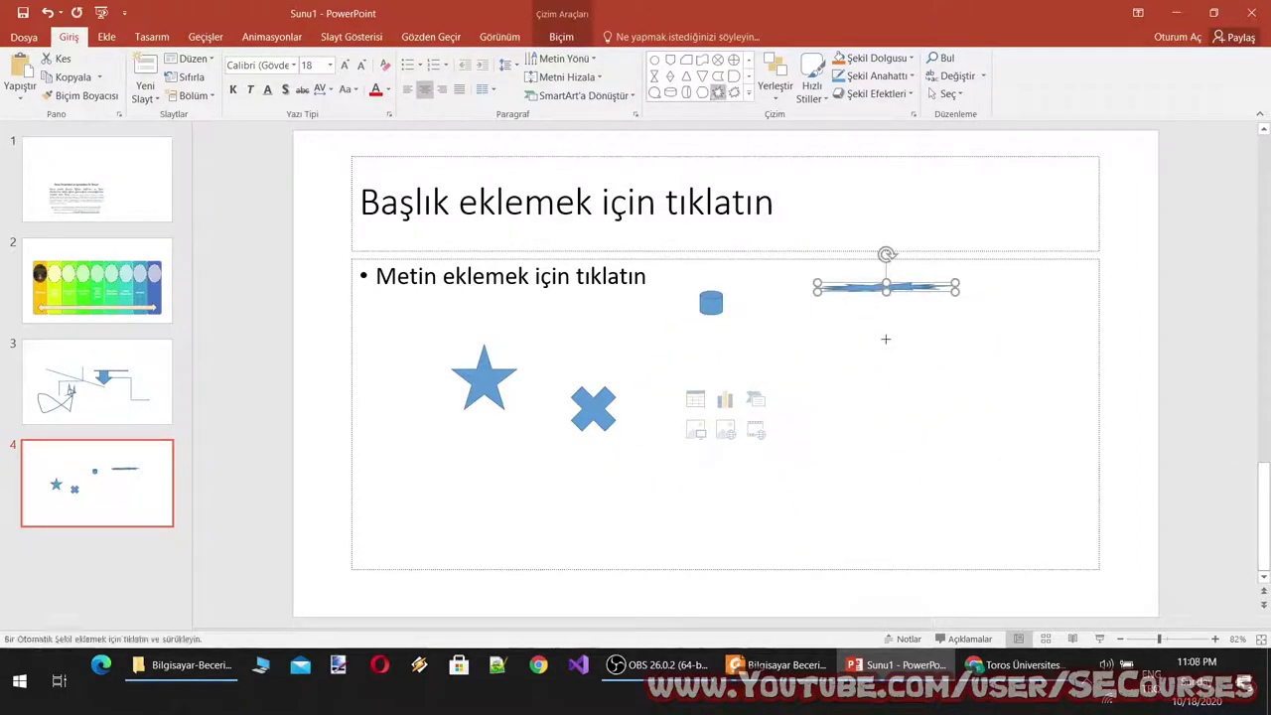
left_click_drag(891, 349, 958, 414)
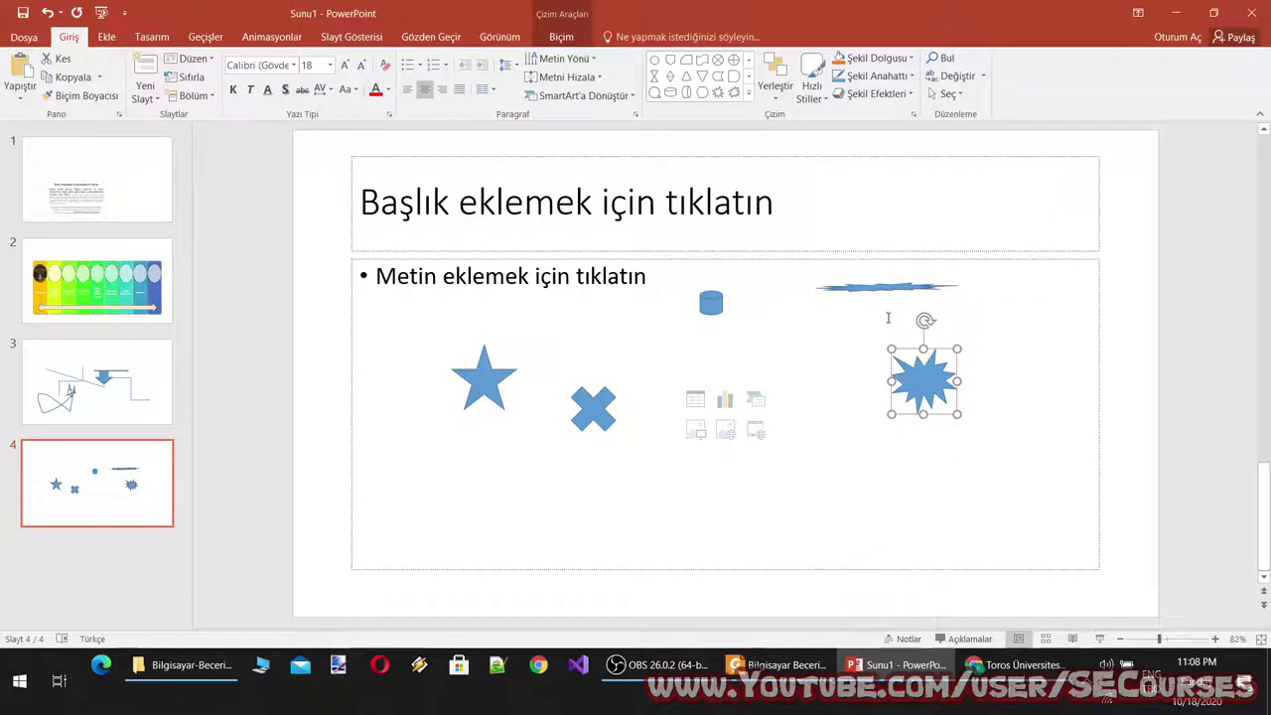
Draw a seven-pointed star and a many-pointed star near the slide bottom.
left_click(748, 92)
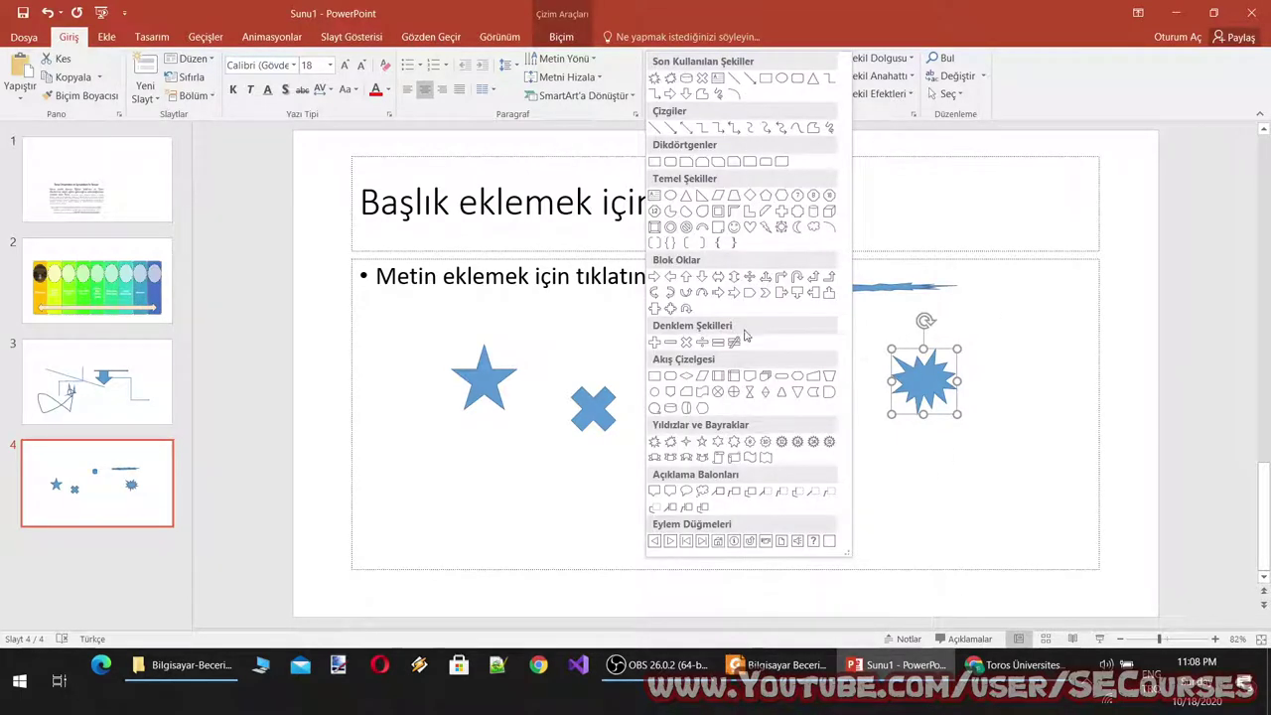
left_click(734, 440)
left_click_drag(900, 448, 970, 513)
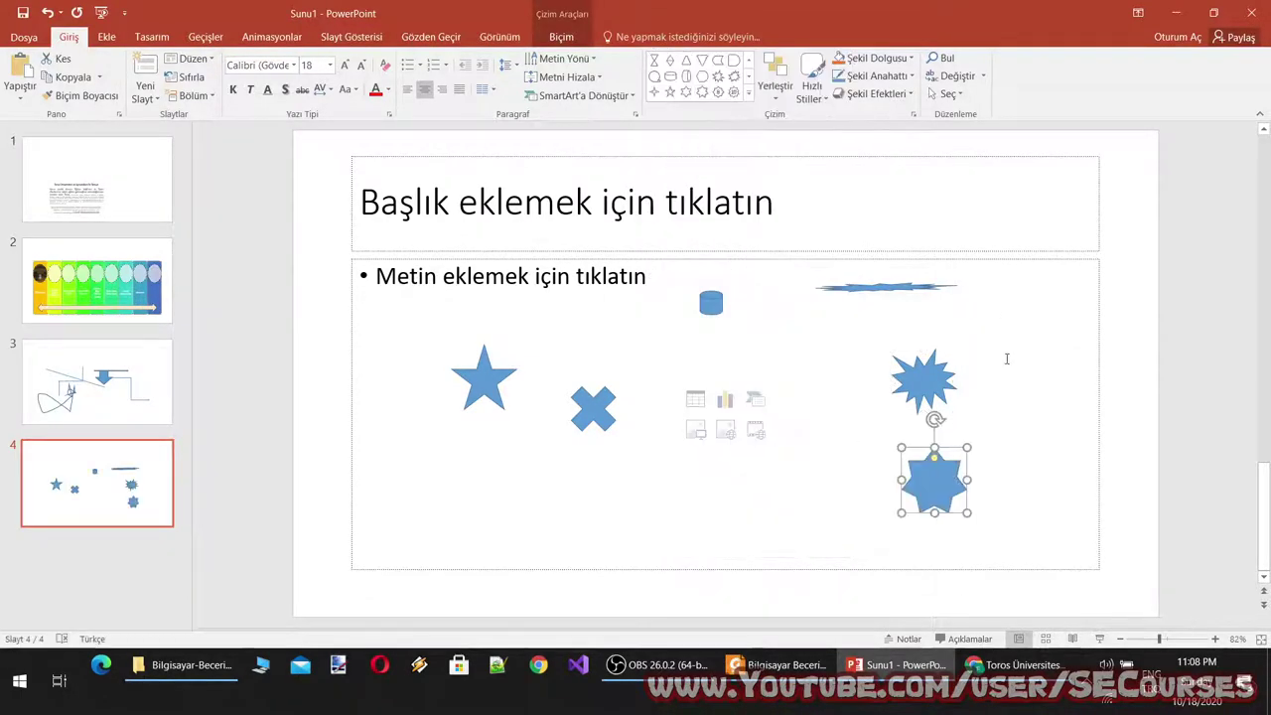
left_click(749, 92)
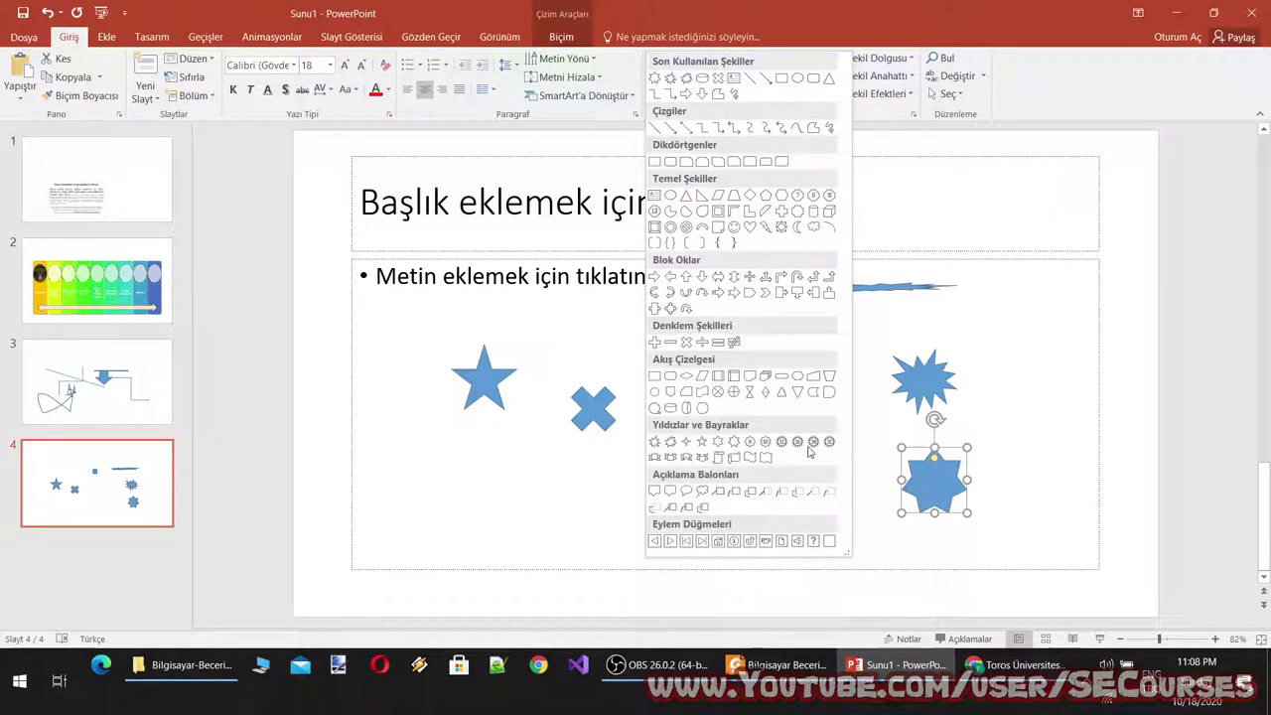
left_click(811, 447)
left_click_drag(753, 487, 823, 553)
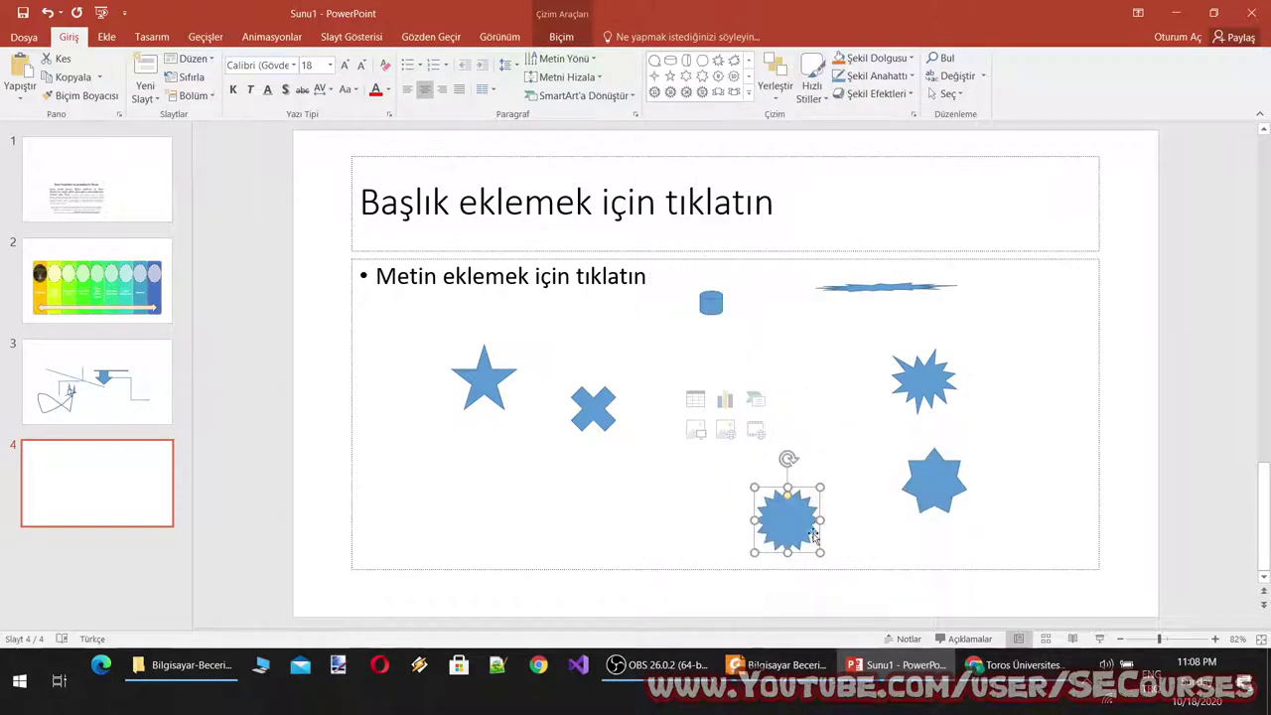
left_click(747, 92)
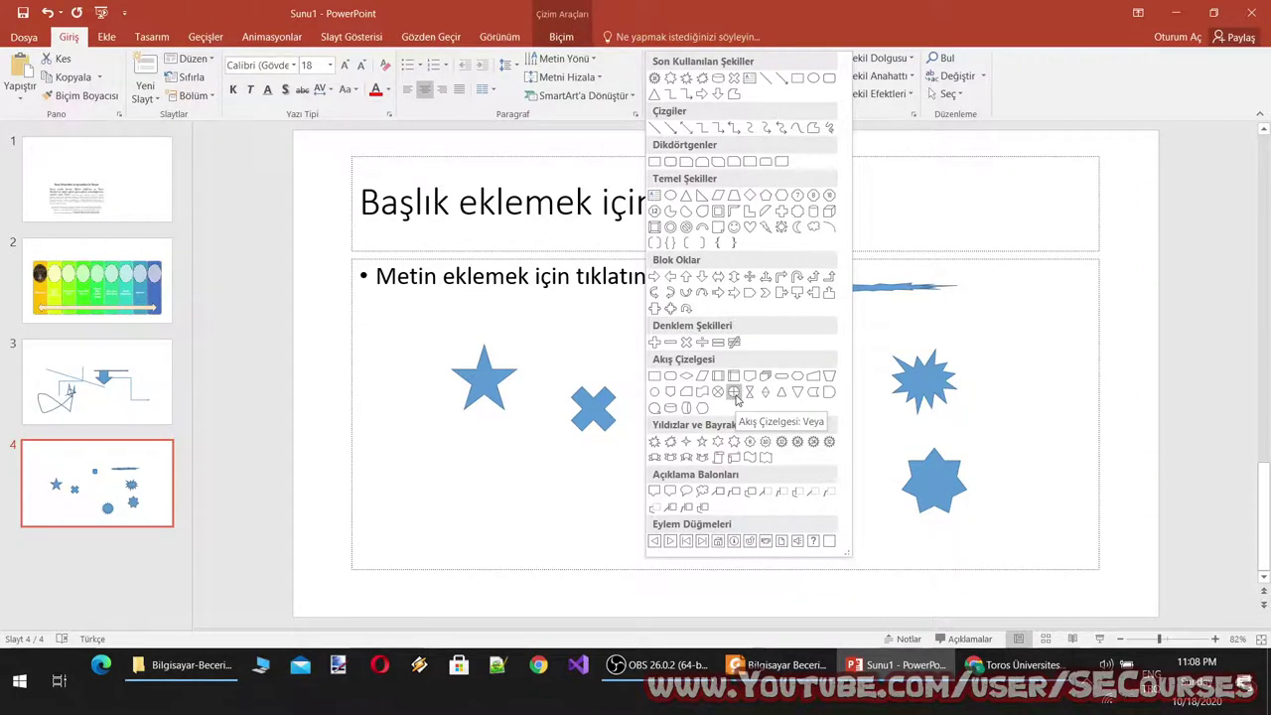
Place a Flowchart: Or crossed circle and a Flowchart: Stored Data shape at the lower left.
left_click(736, 398)
left_click(600, 459)
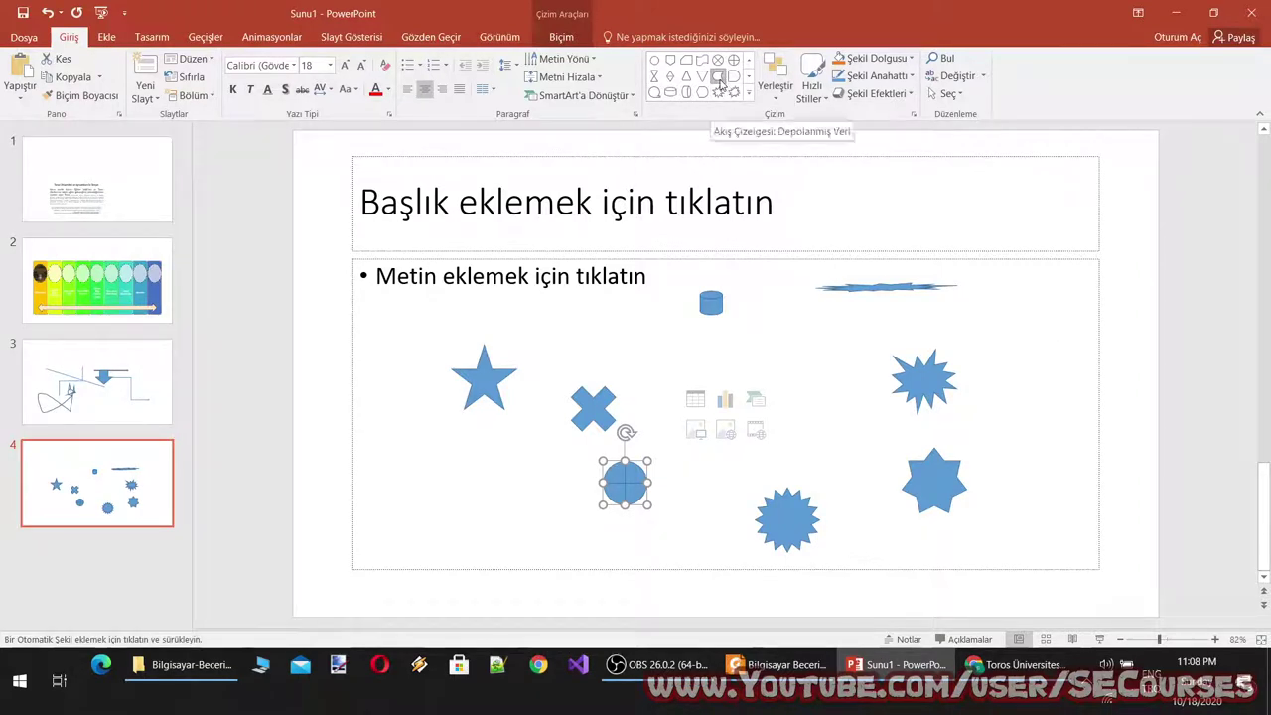
left_click(797, 344)
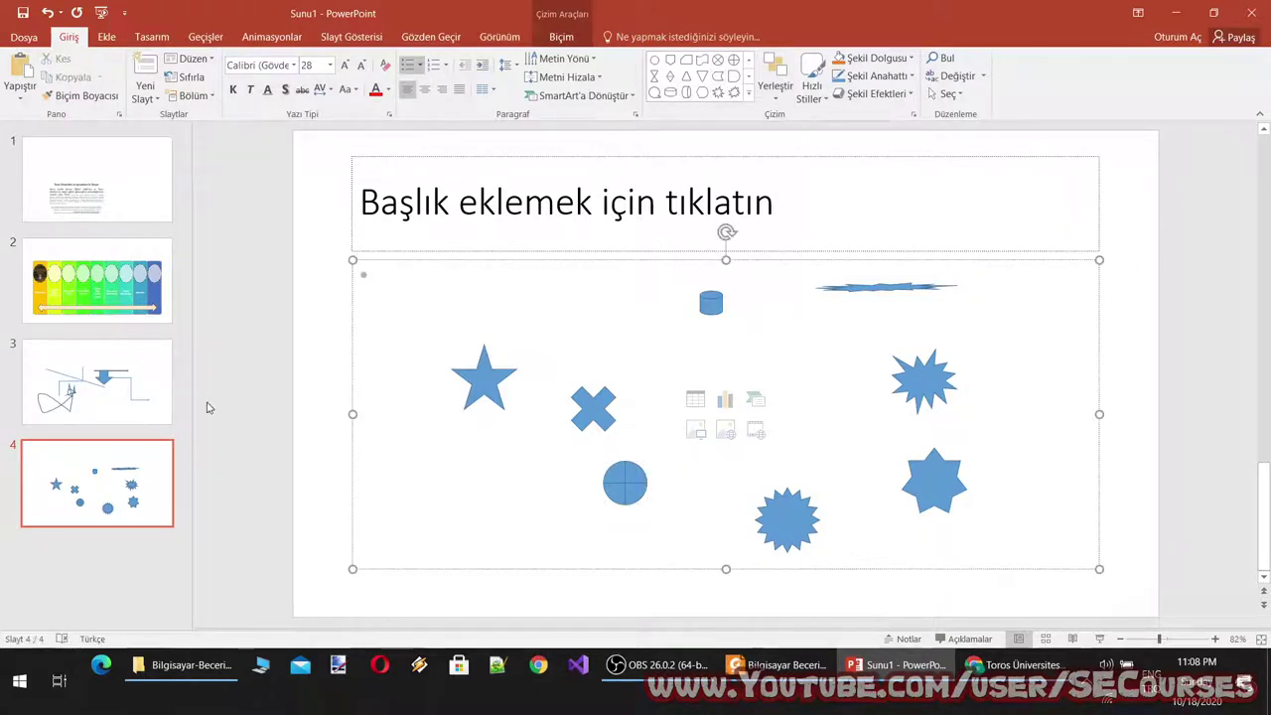
left_click(702, 91)
left_click(387, 461)
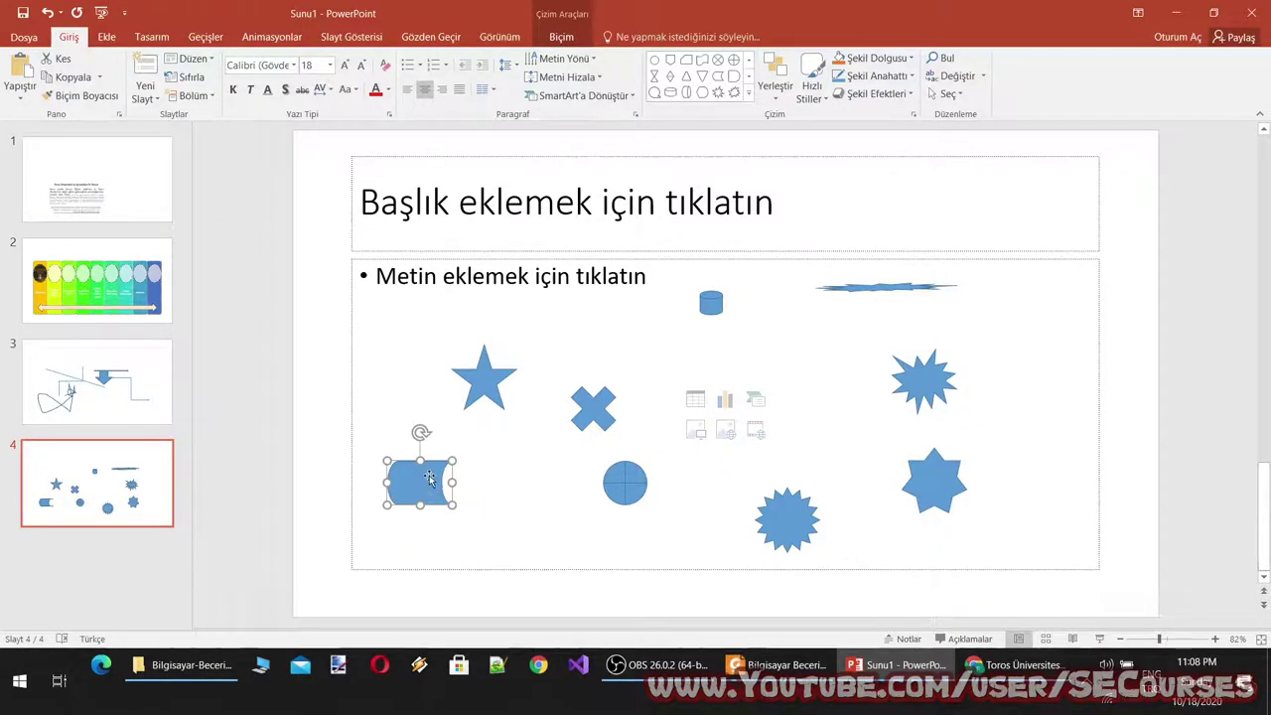
Draw a left-right-up arrow beside the starburst, then add blank slide 5.
left_click(749, 95)
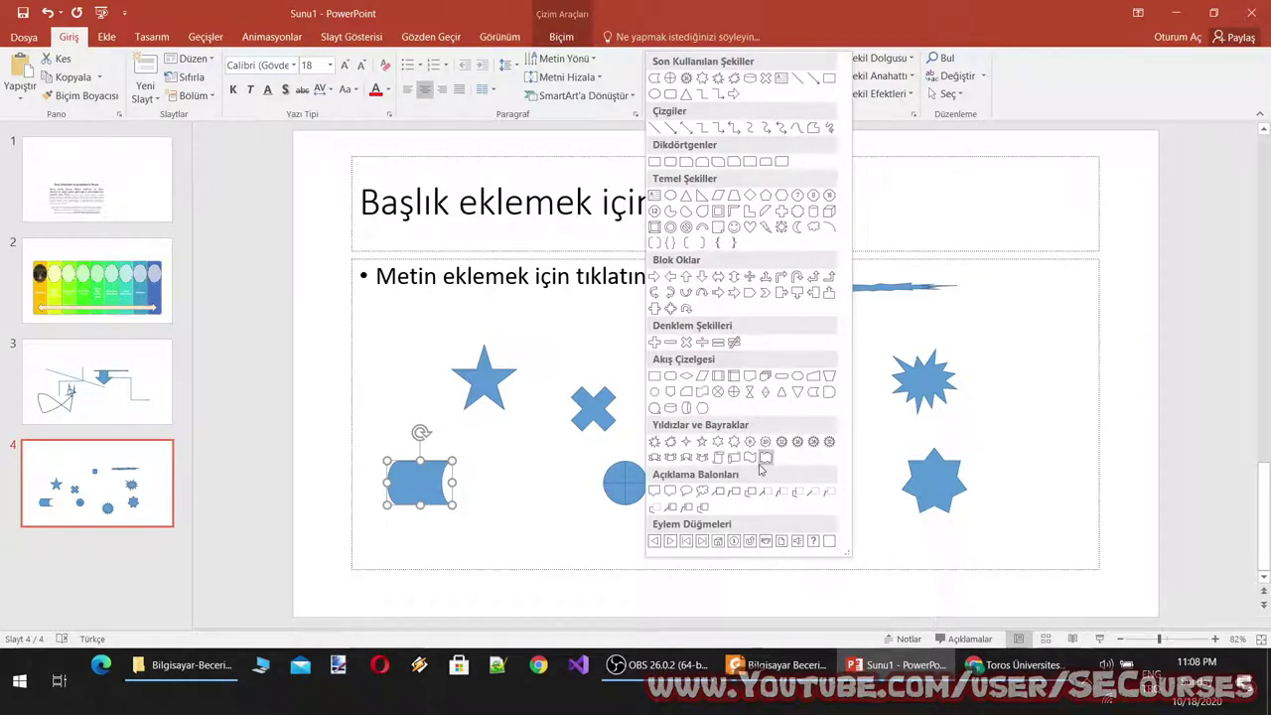
left_click(766, 278)
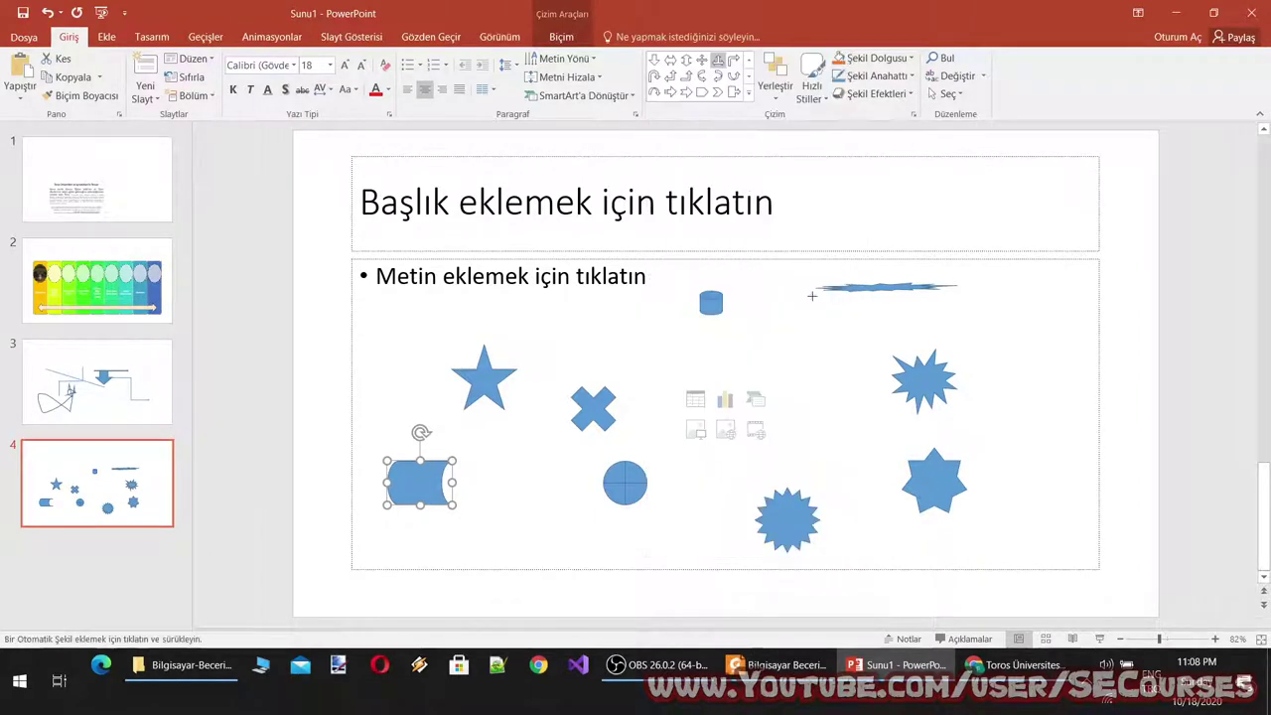
left_click_drag(972, 334, 1059, 395)
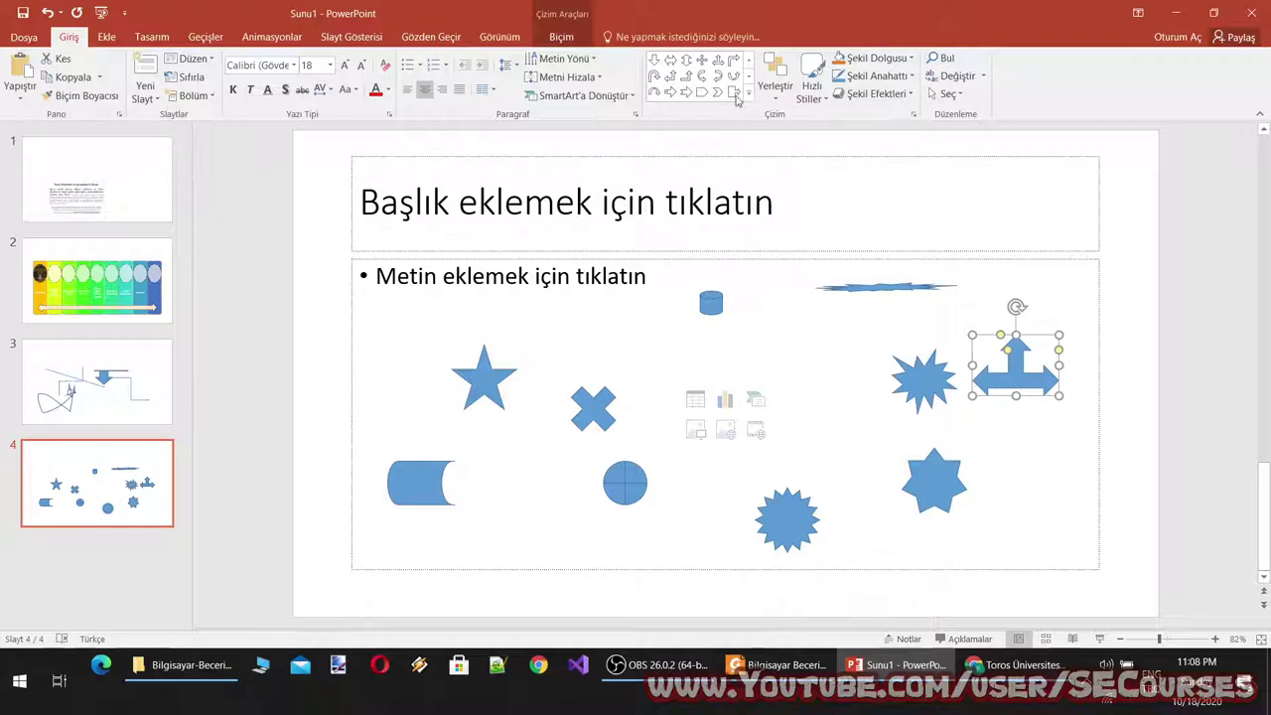
left_click(747, 93)
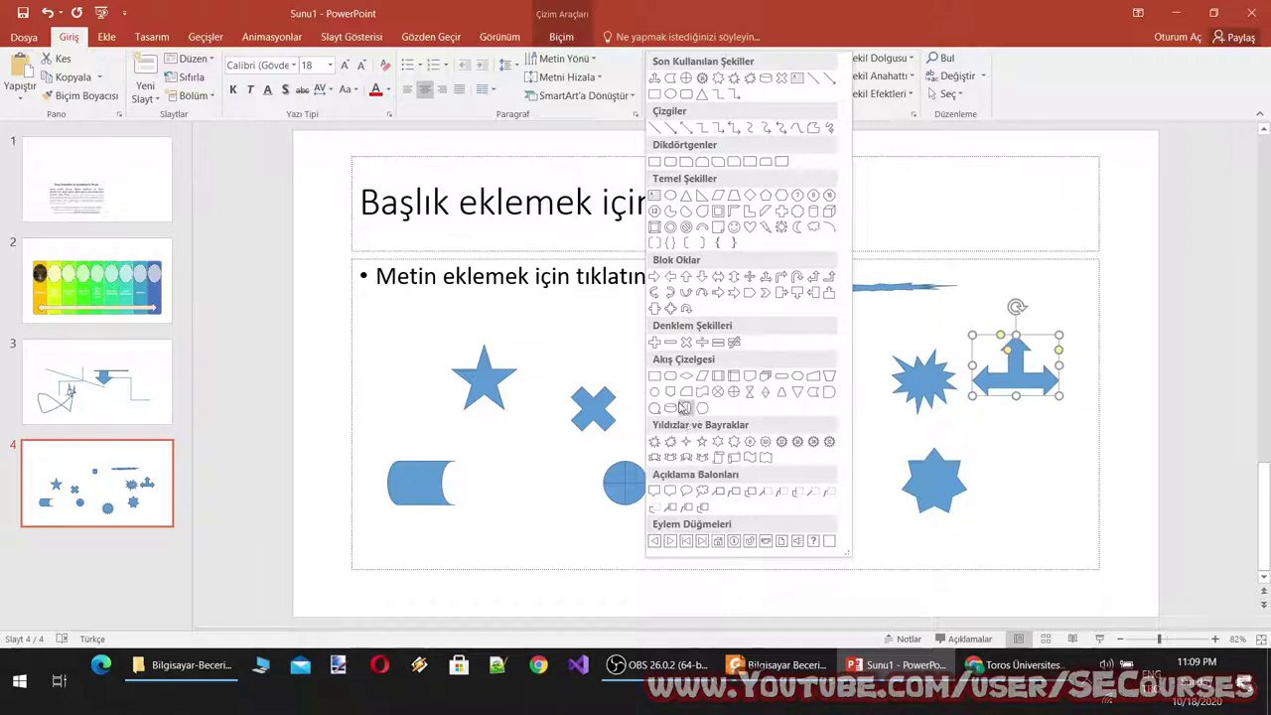
right_click(71, 540)
left_click(104, 602)
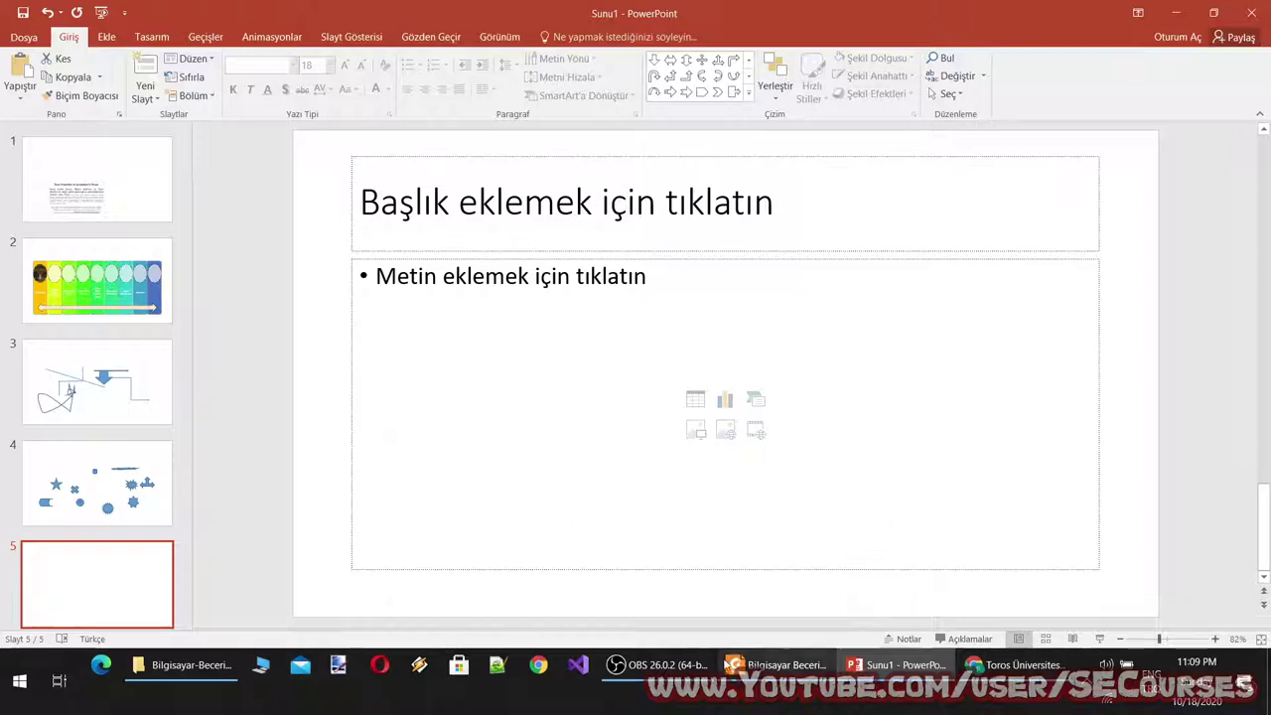
Switch back to PowerPoint, select slide 5's body placeholder and expand the Shapes gallery.
left_click(695, 664)
left_click(696, 664)
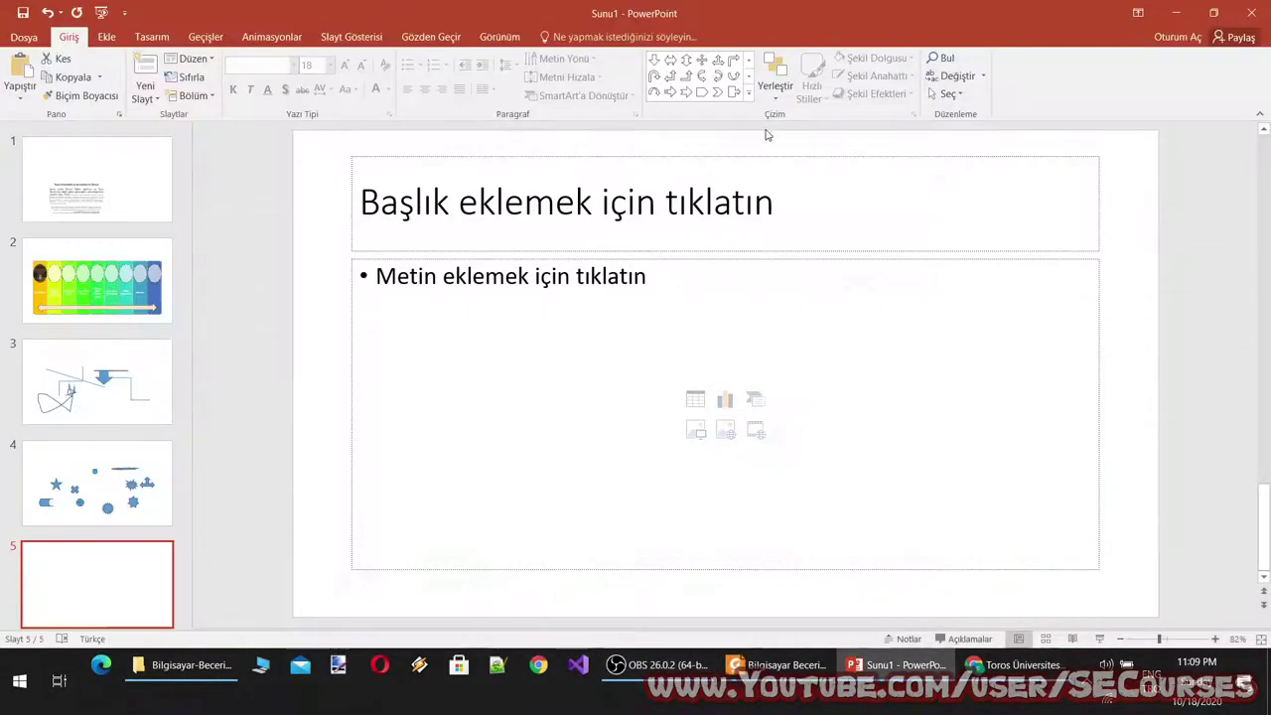
left_click(480, 328)
left_click(750, 92)
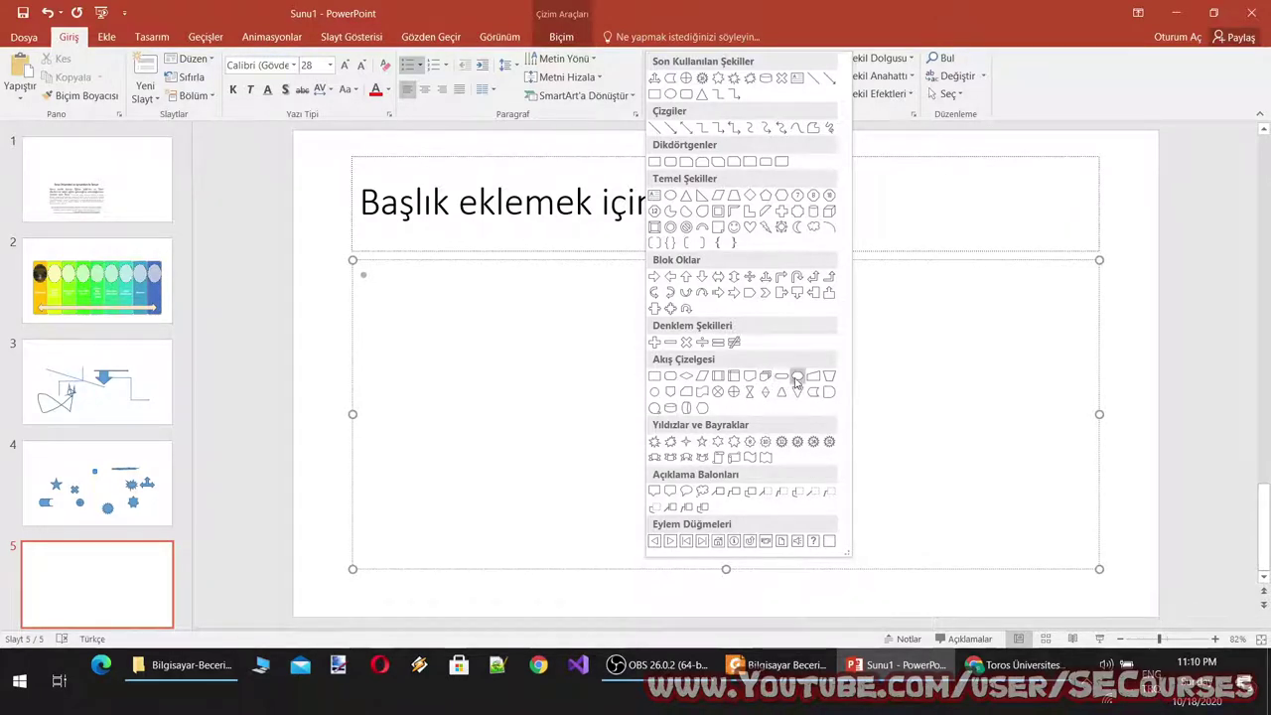
Draw a Flowchart: Preparation hexagon and place a Flowchart: Decision diamond to its right.
left_click(796, 382)
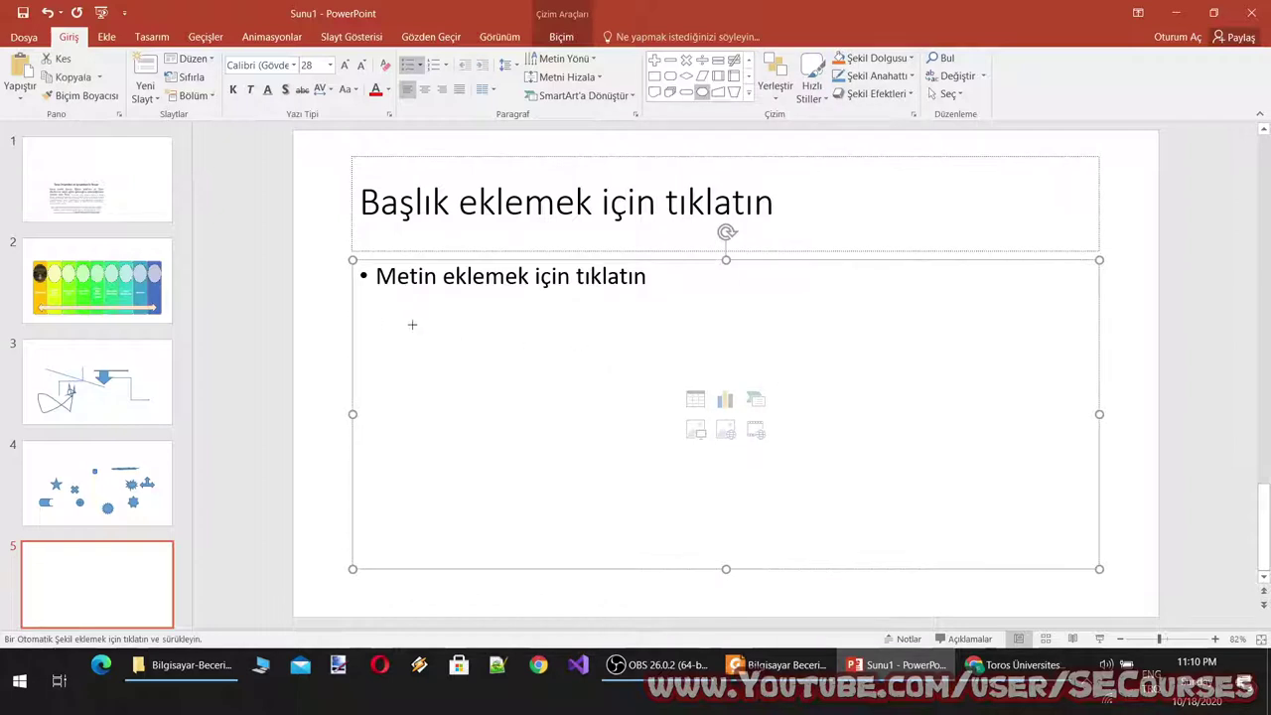
left_click_drag(411, 325, 488, 369)
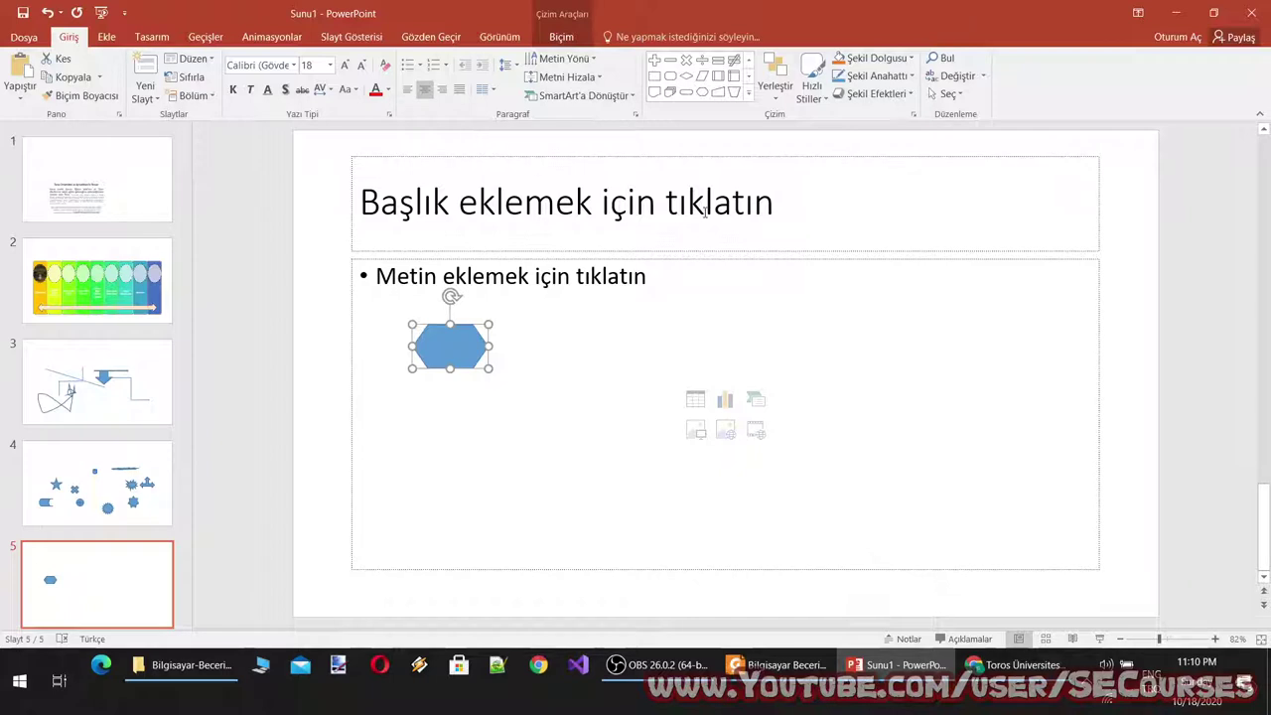
left_click(748, 91)
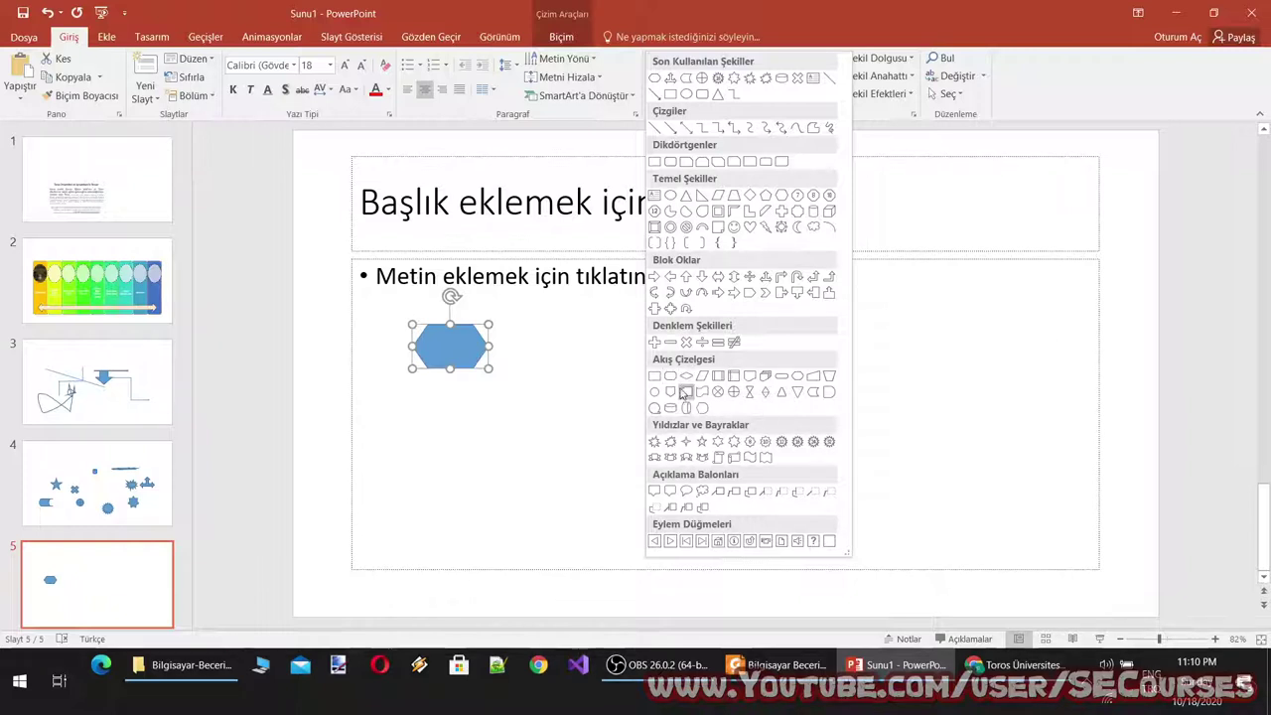
left_click(686, 377)
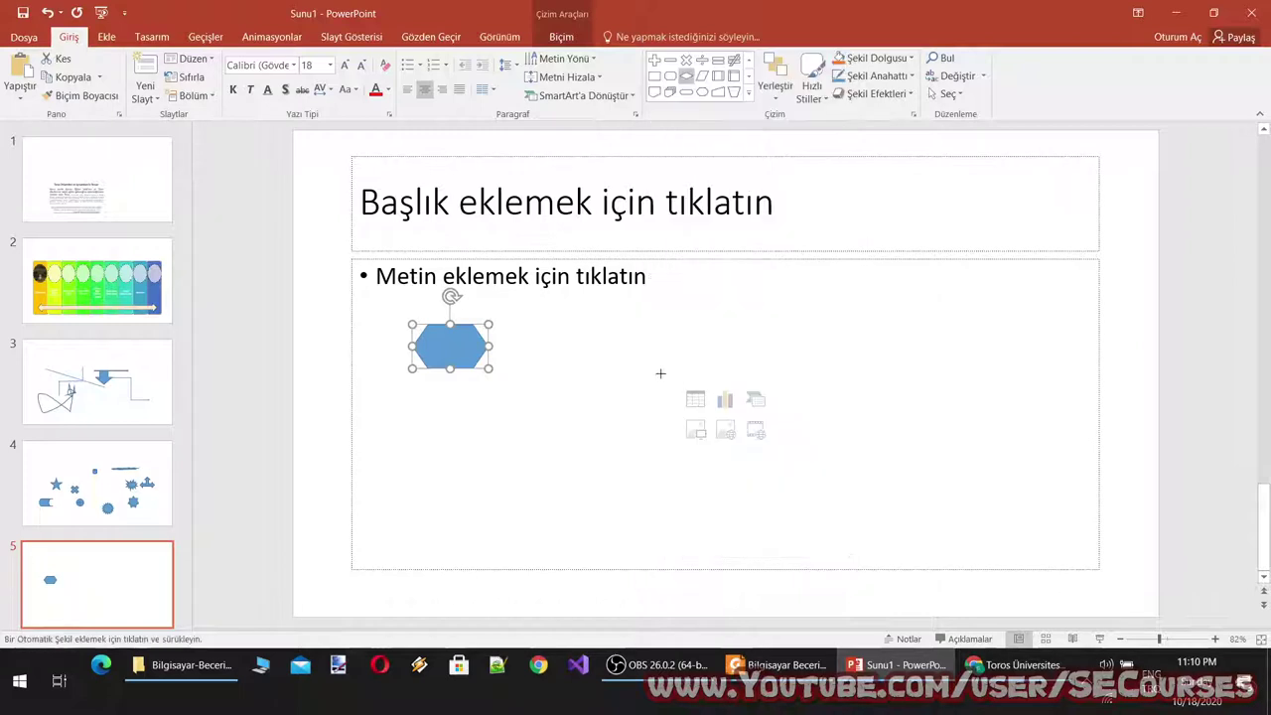
left_click(572, 345)
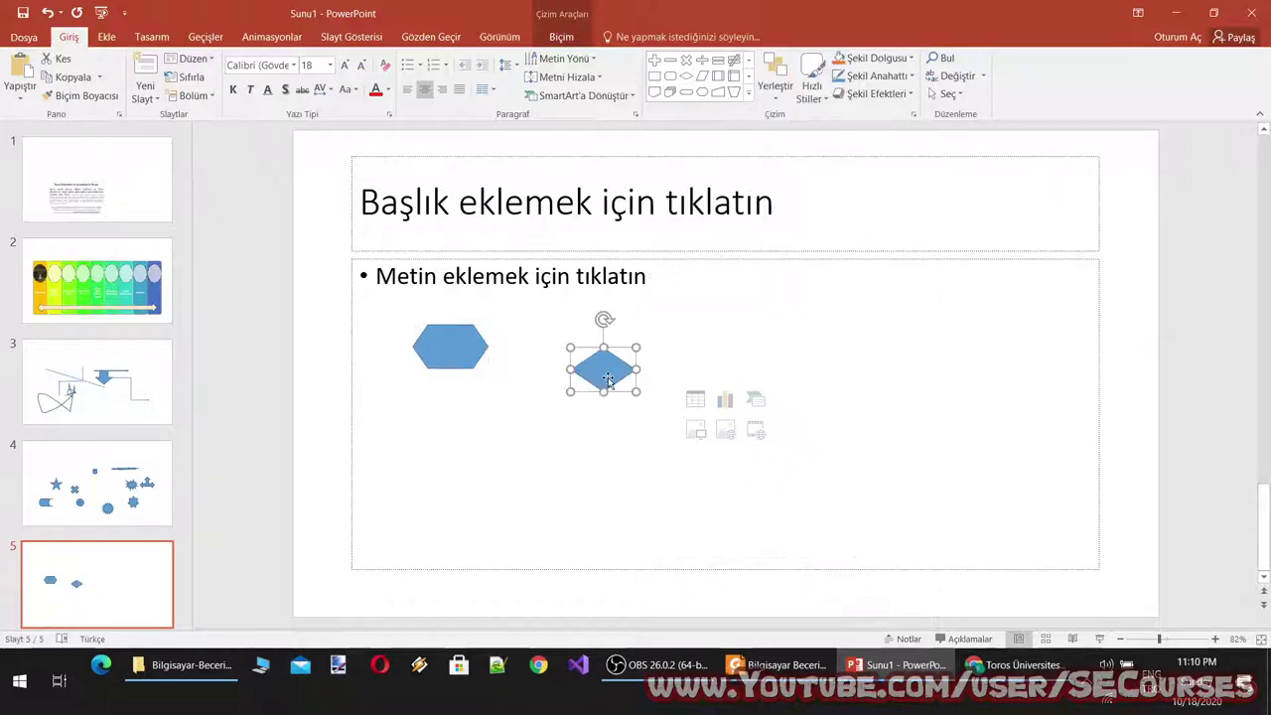
Level the diamond with the hexagon and join them with a straight line.
left_click_drag(608, 376, 596, 350)
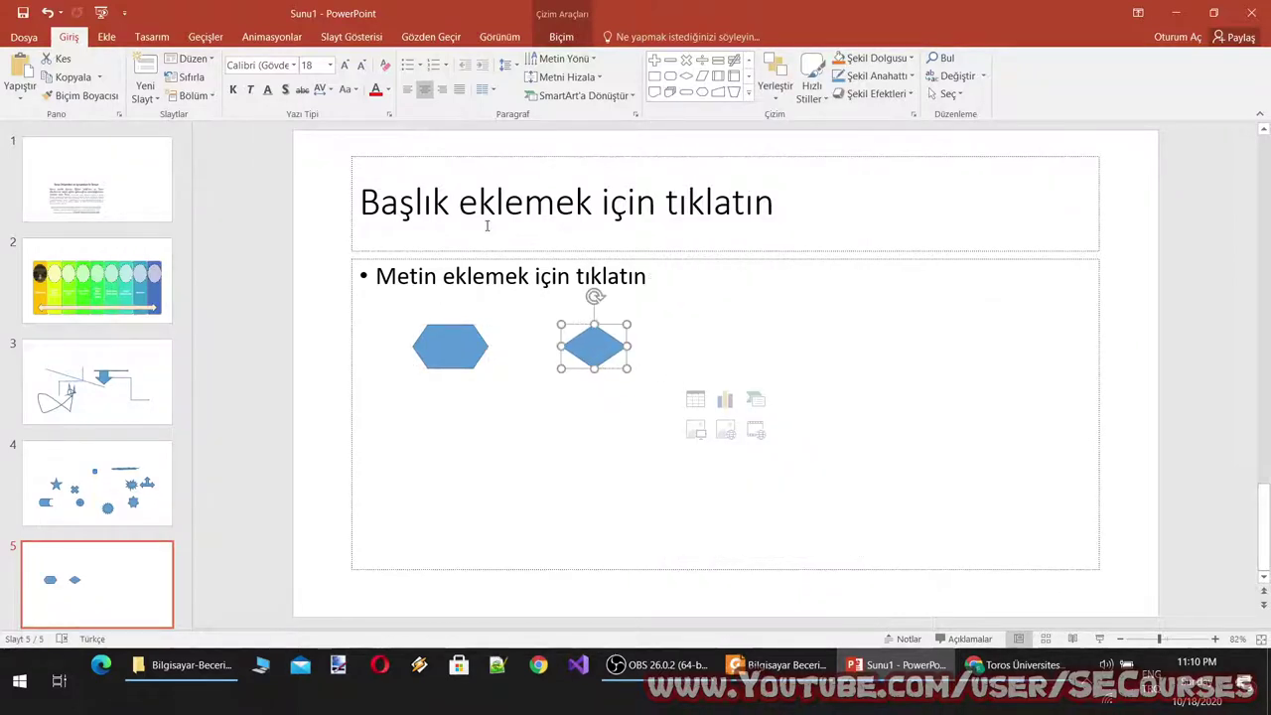
left_click(748, 93)
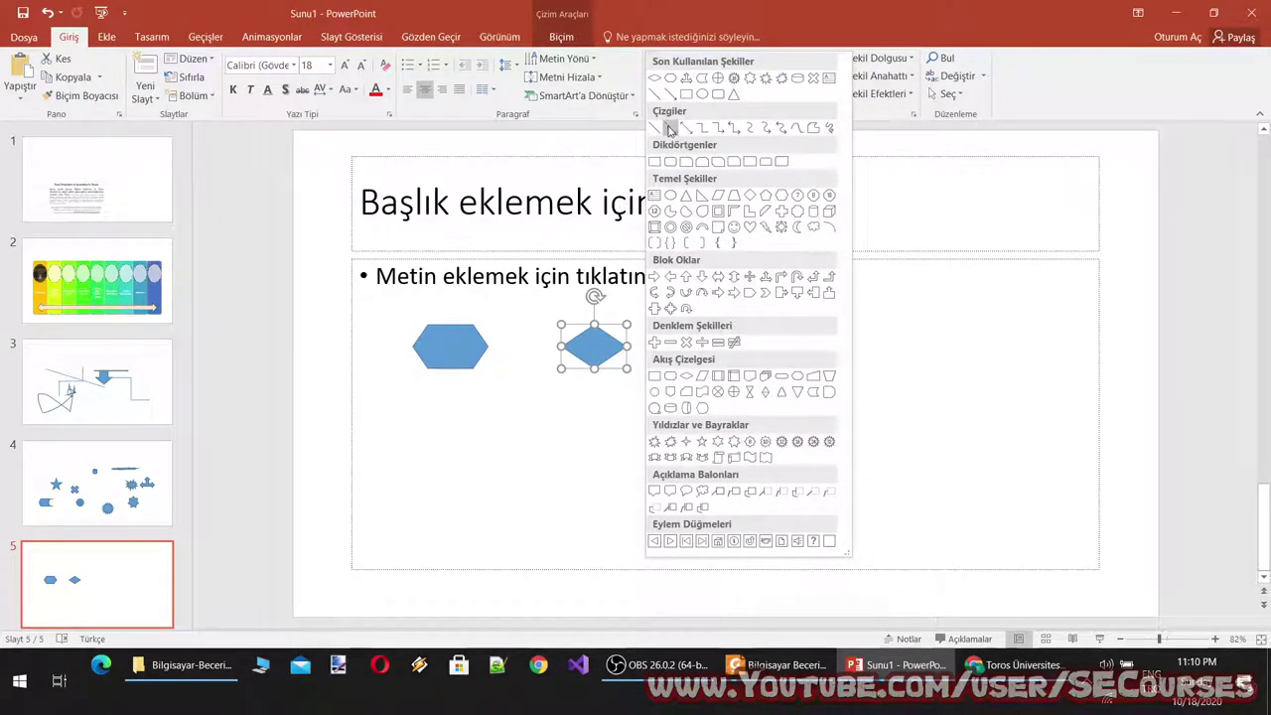
left_click(670, 129)
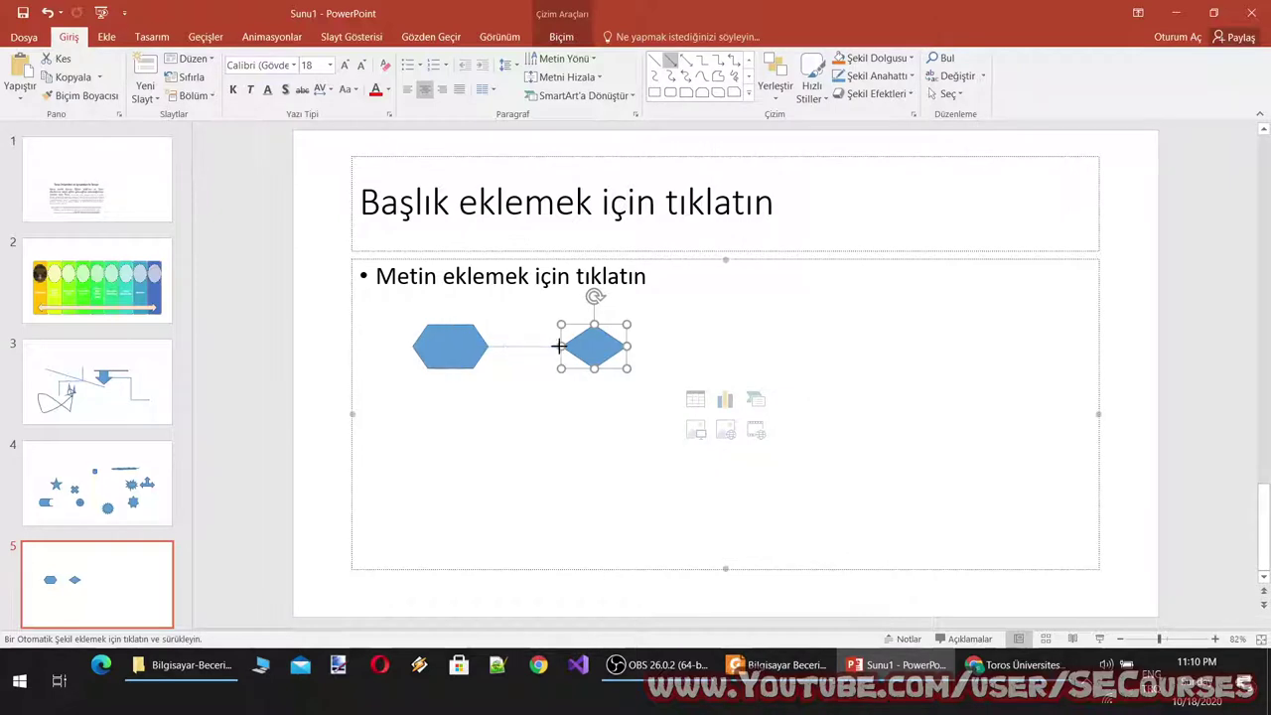
left_click_drag(512, 346, 562, 346)
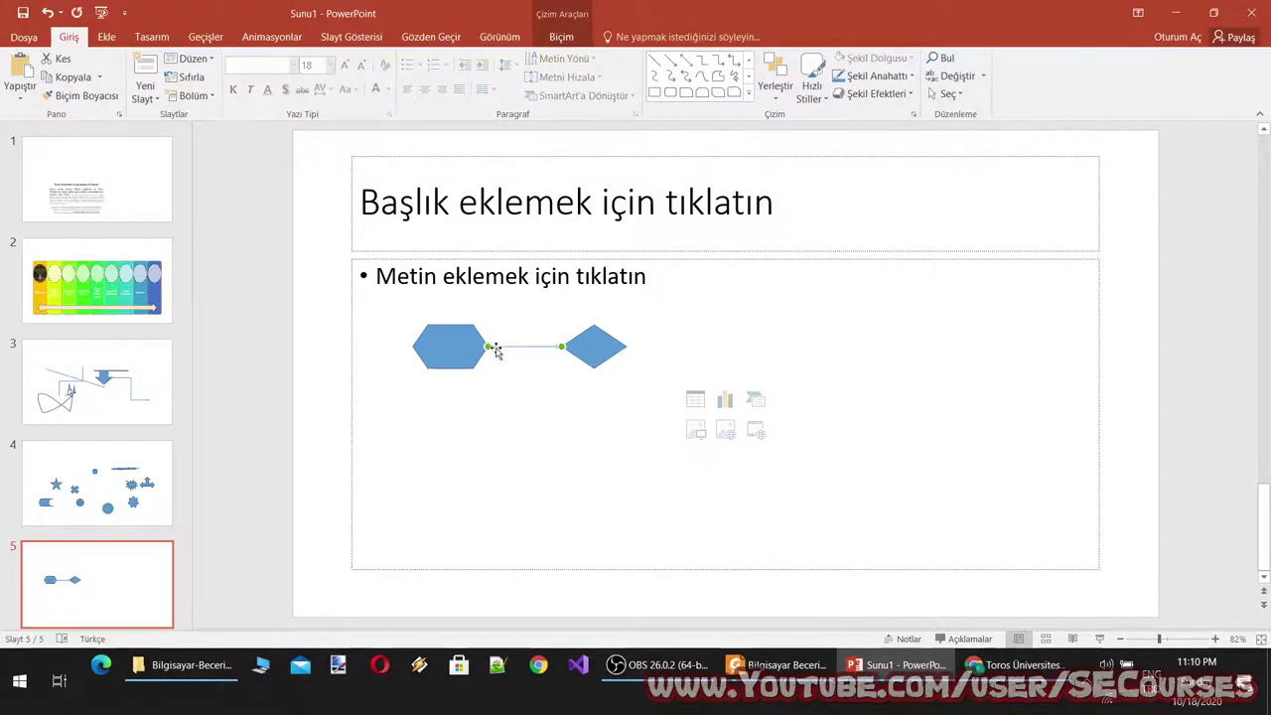
Bring up the formatting options for the diamond and the connecting line.
left_click(600, 347)
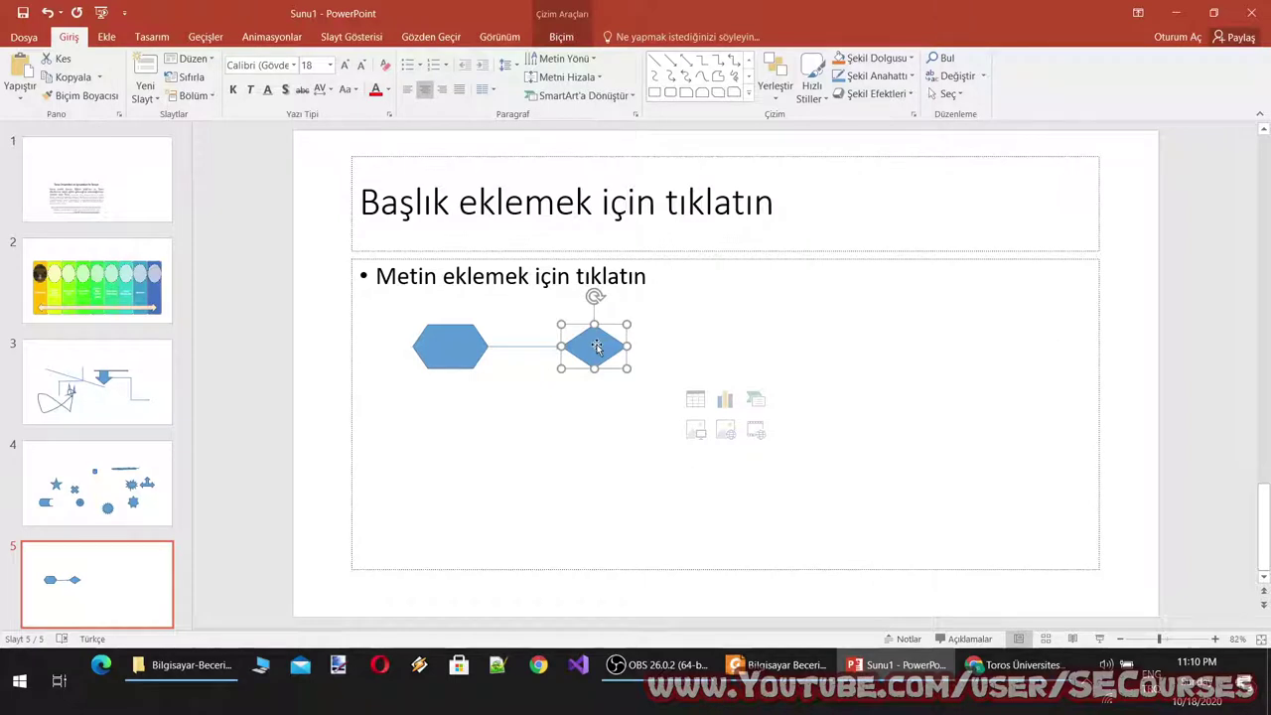
double_click(600, 346)
left_click(526, 346)
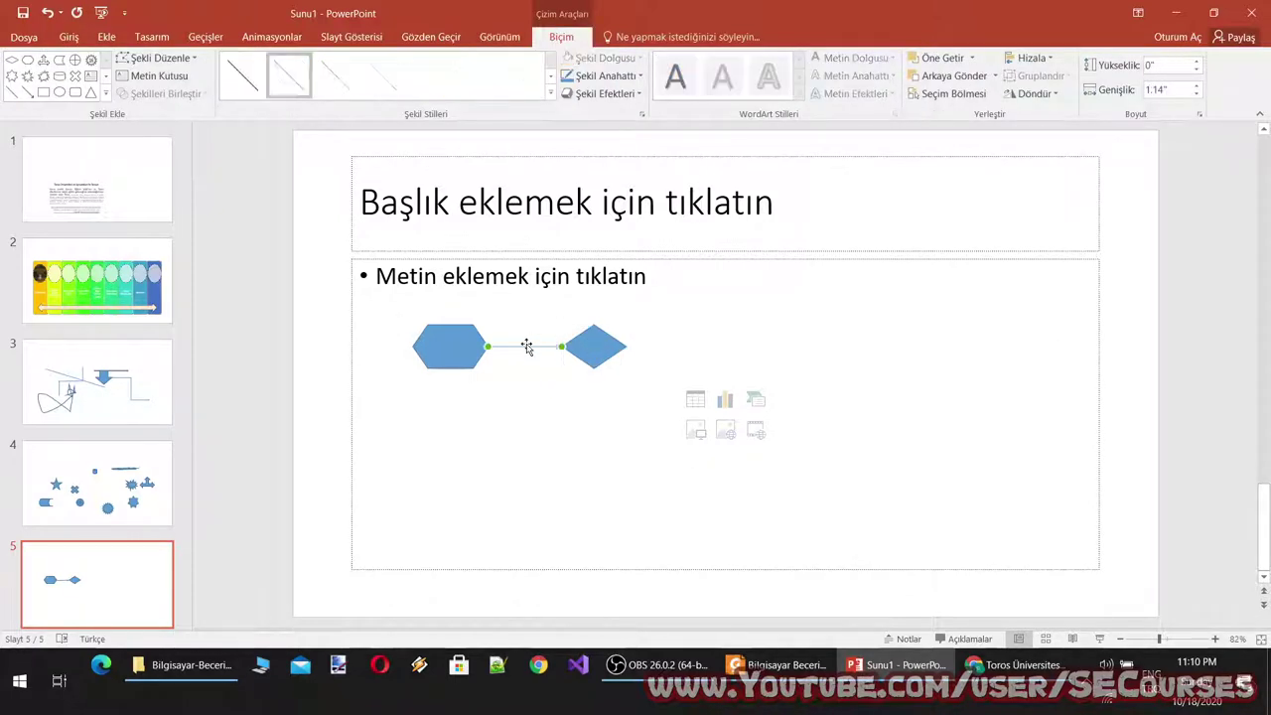
right_click(524, 348)
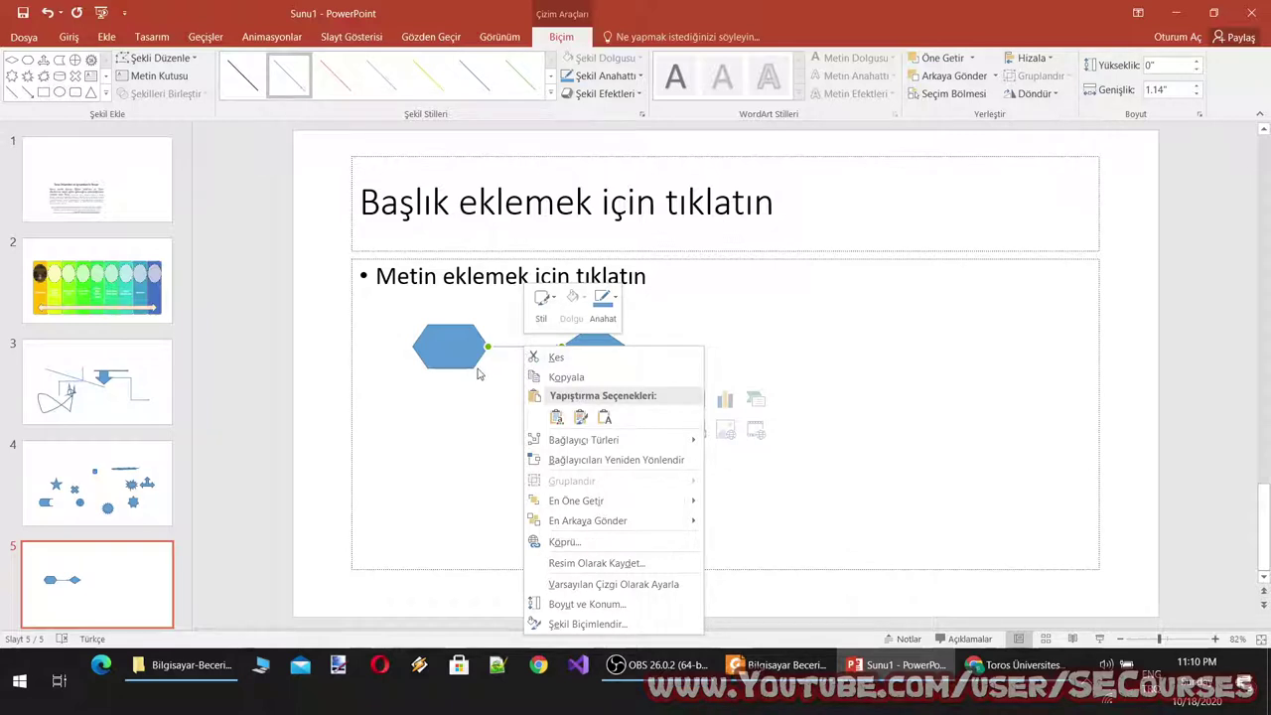
left_click(164, 79)
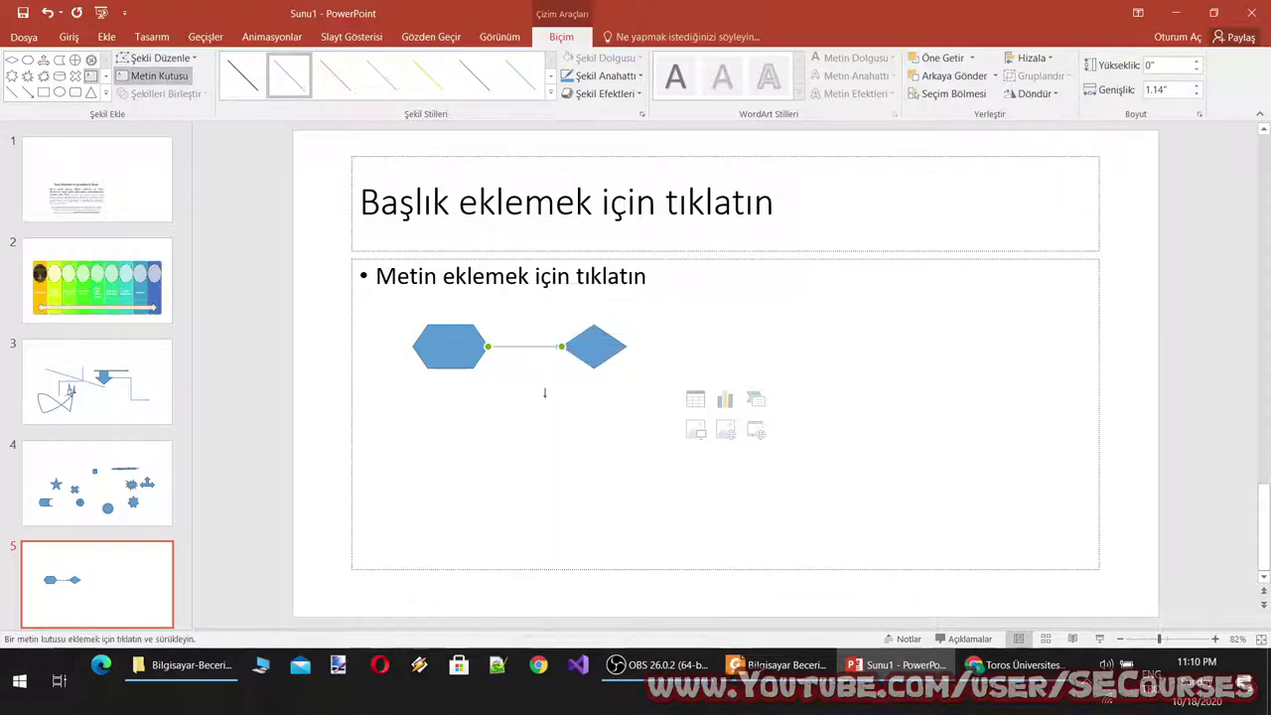
Draw a text box between the hexagon and diamond and type the long revenue text.
left_click_drag(496, 340, 551, 366)
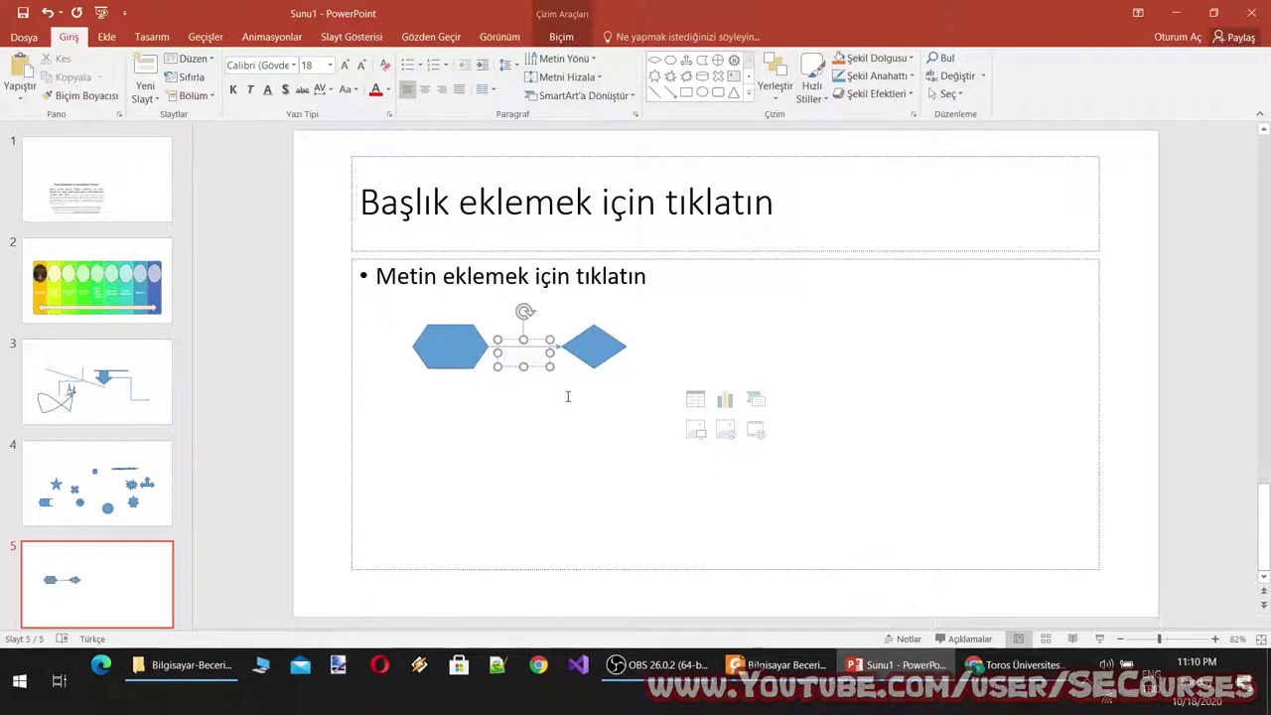
key("alt+shift")
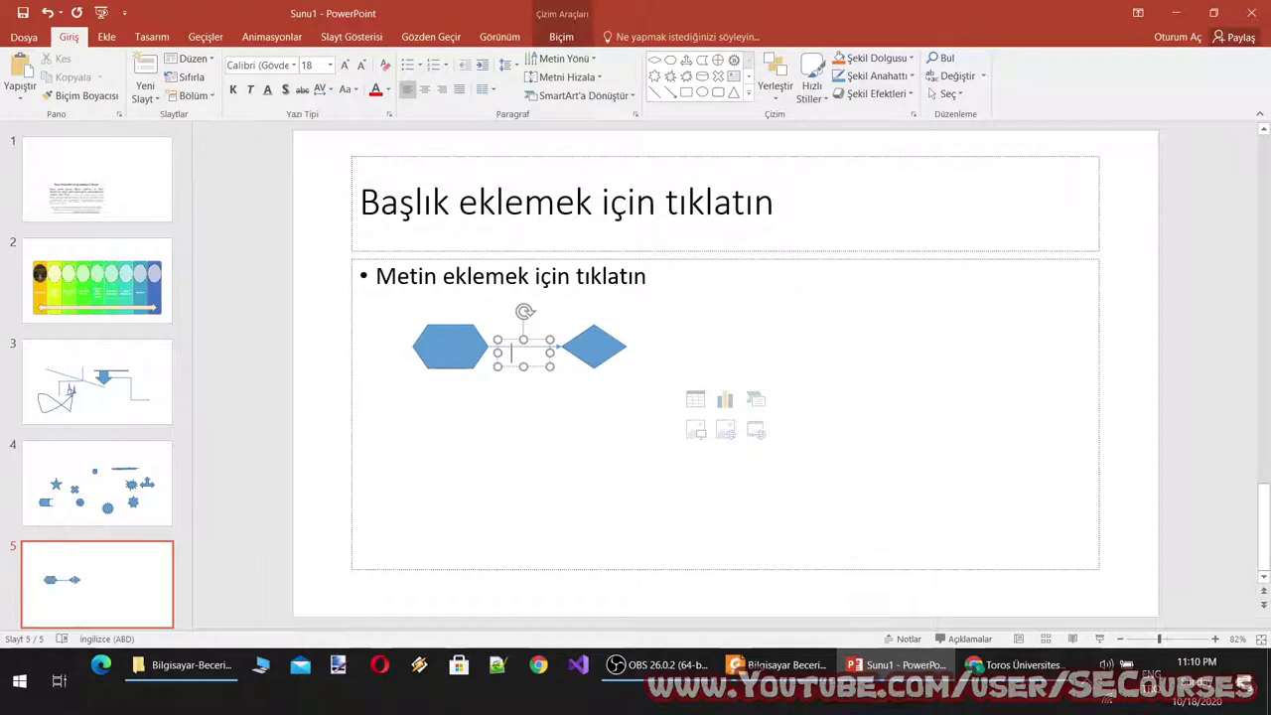
type("Toplam")
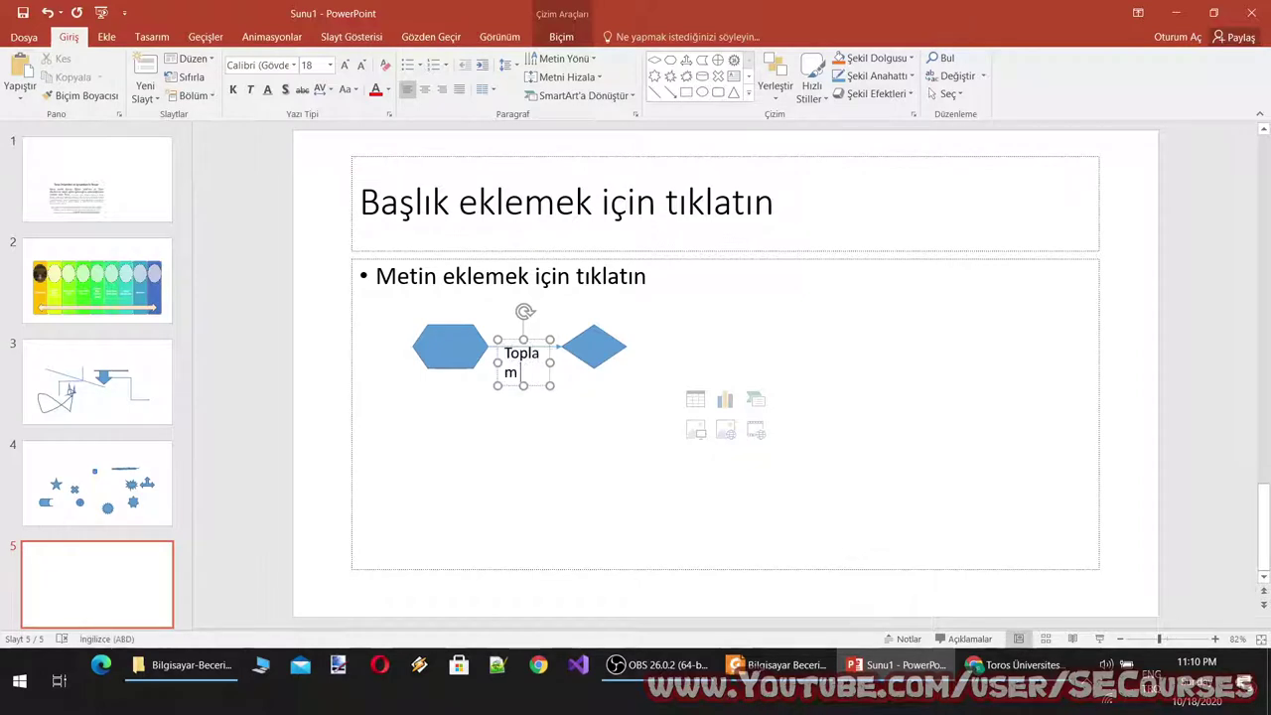
type(" Satış Ge")
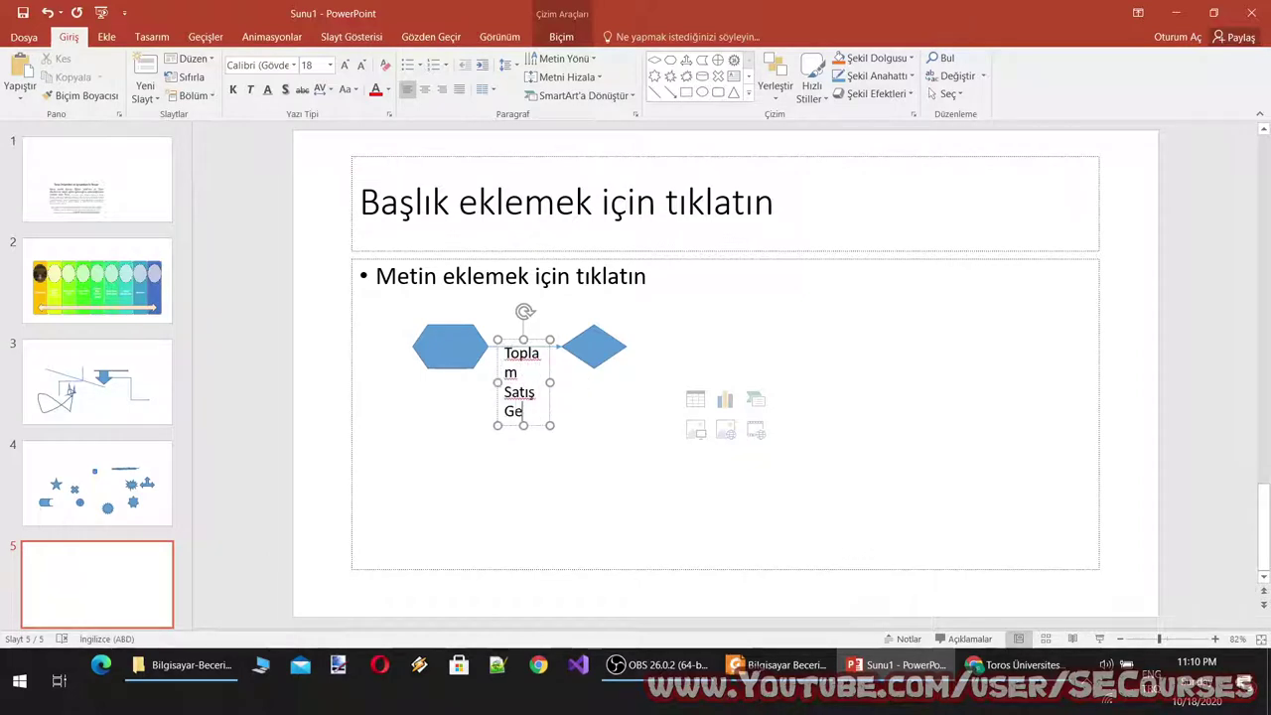
type("liri 100")
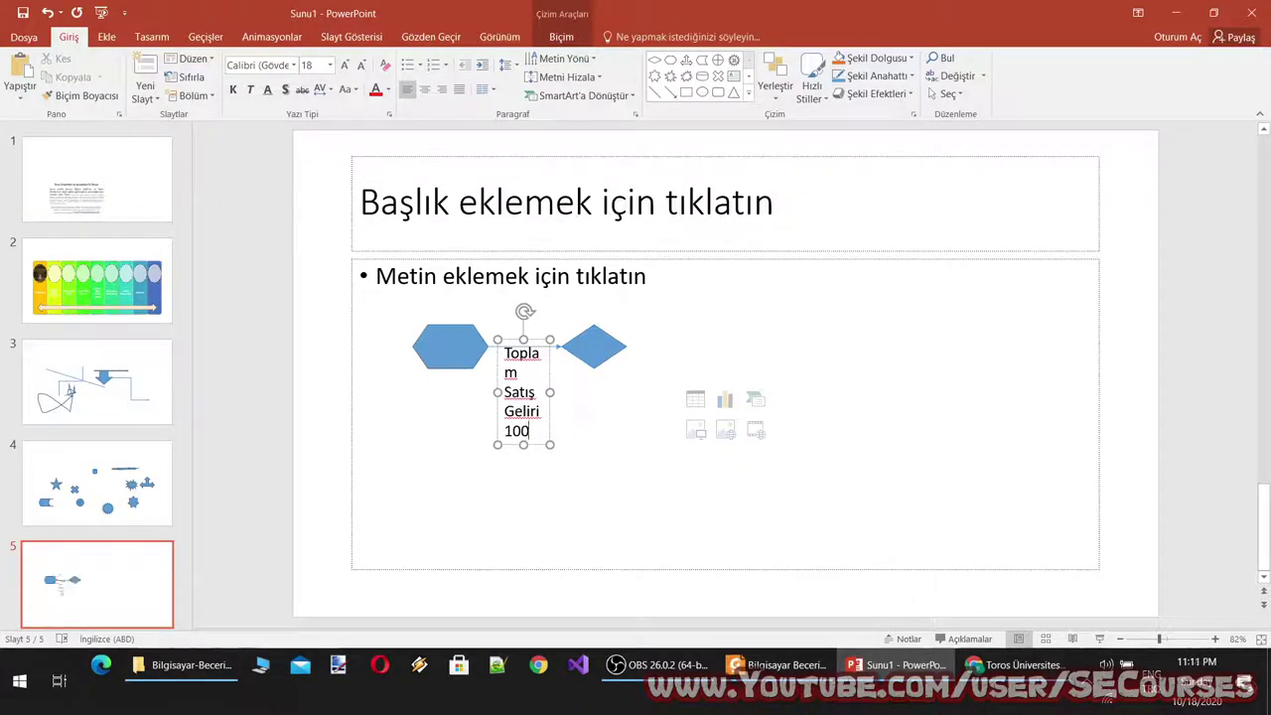
type(".000")
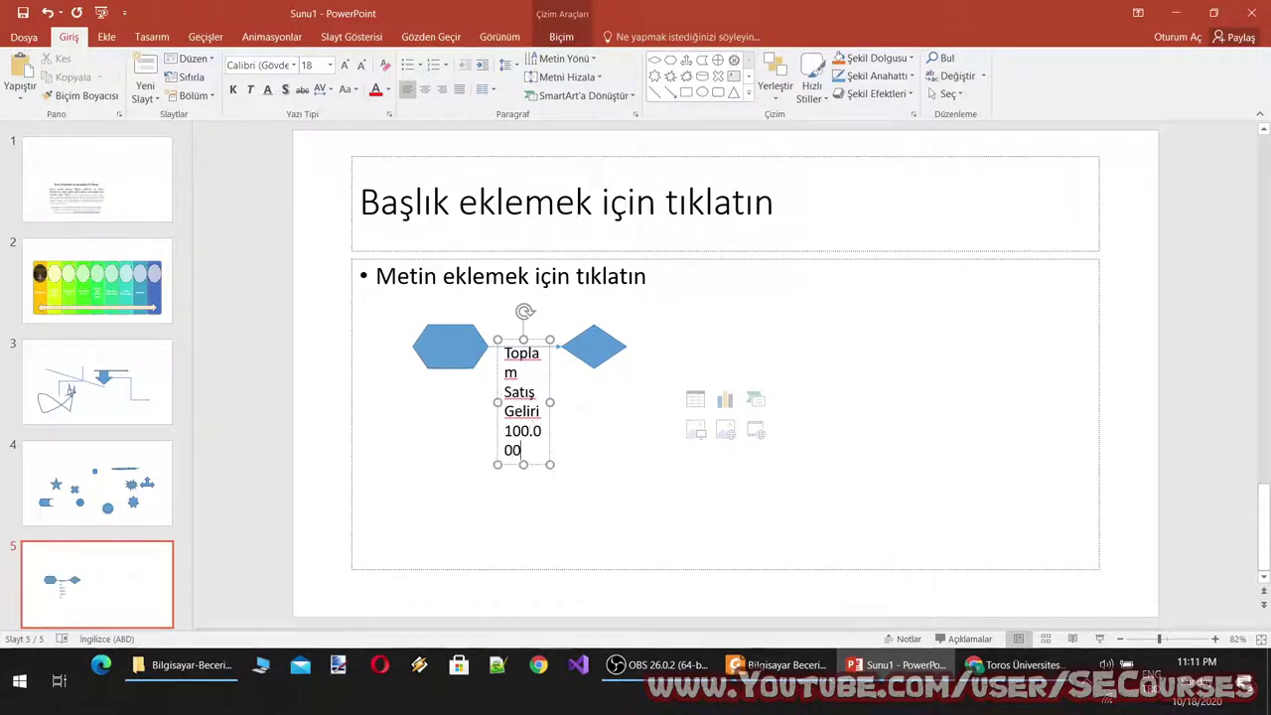
type(" TL’")
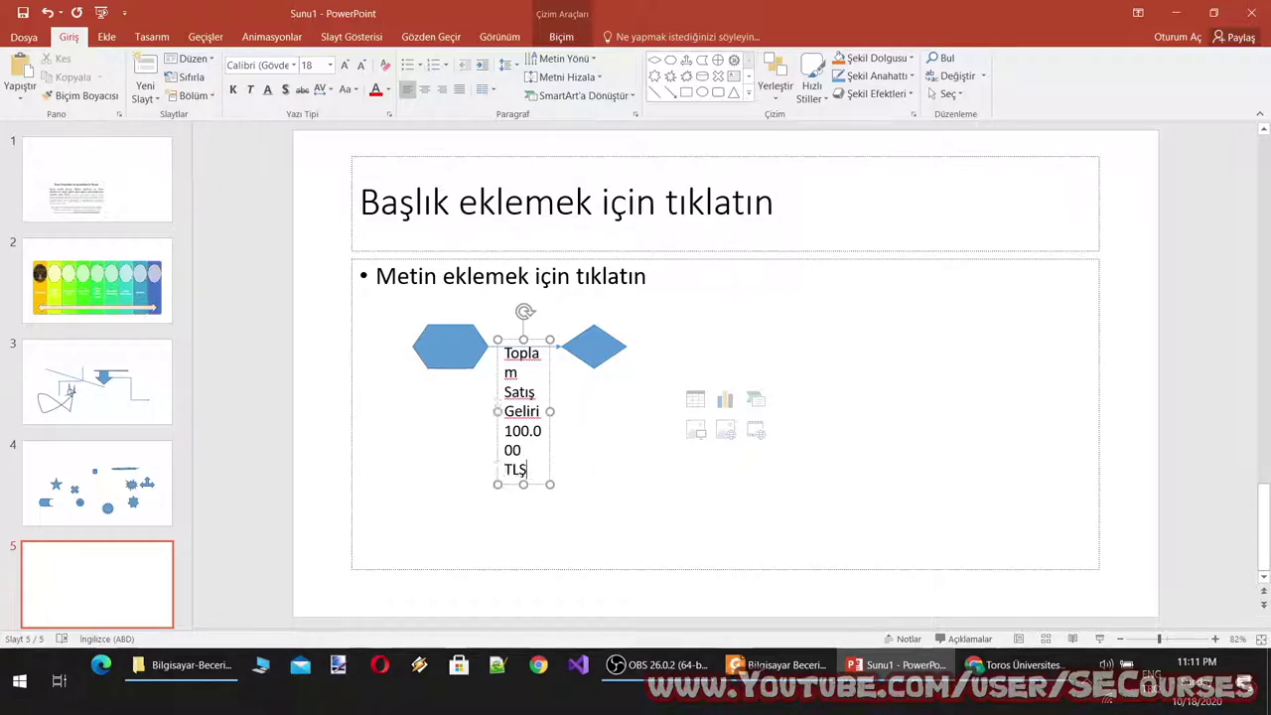
type("den FA")
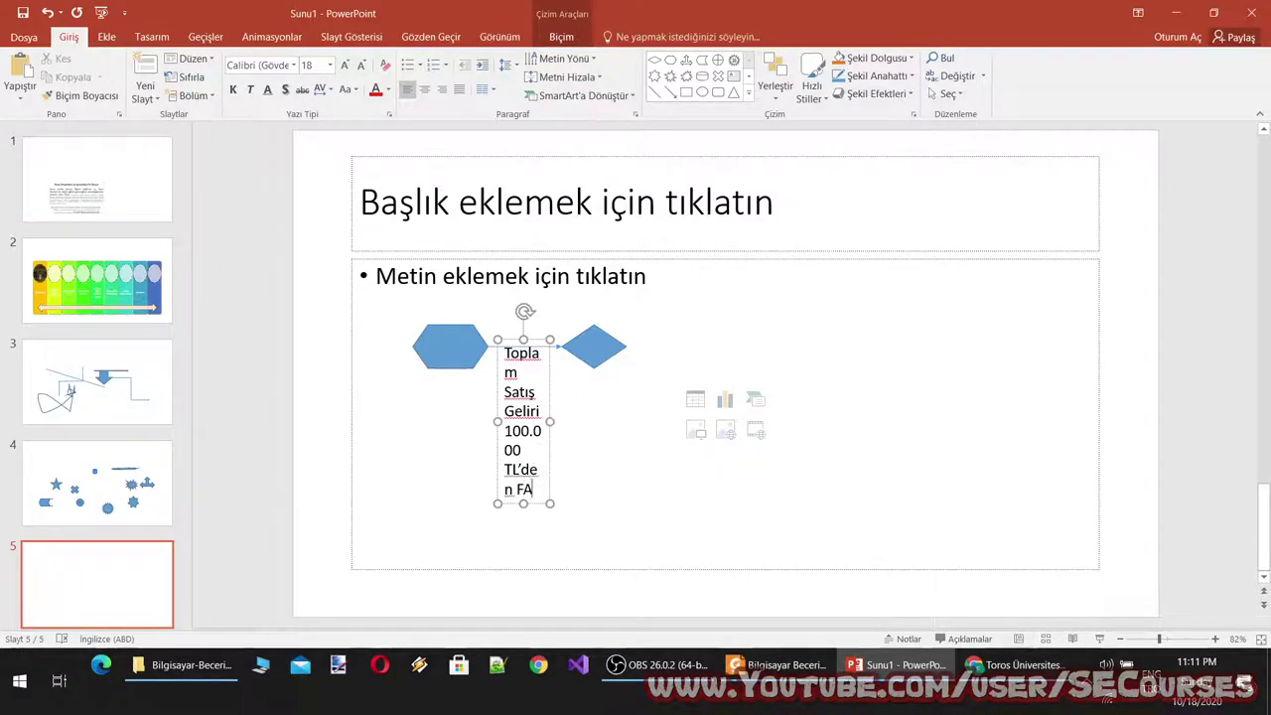
type("zl")
key("BackSpace")
key("BackSpace")
key("BackSpace")
type("azla")
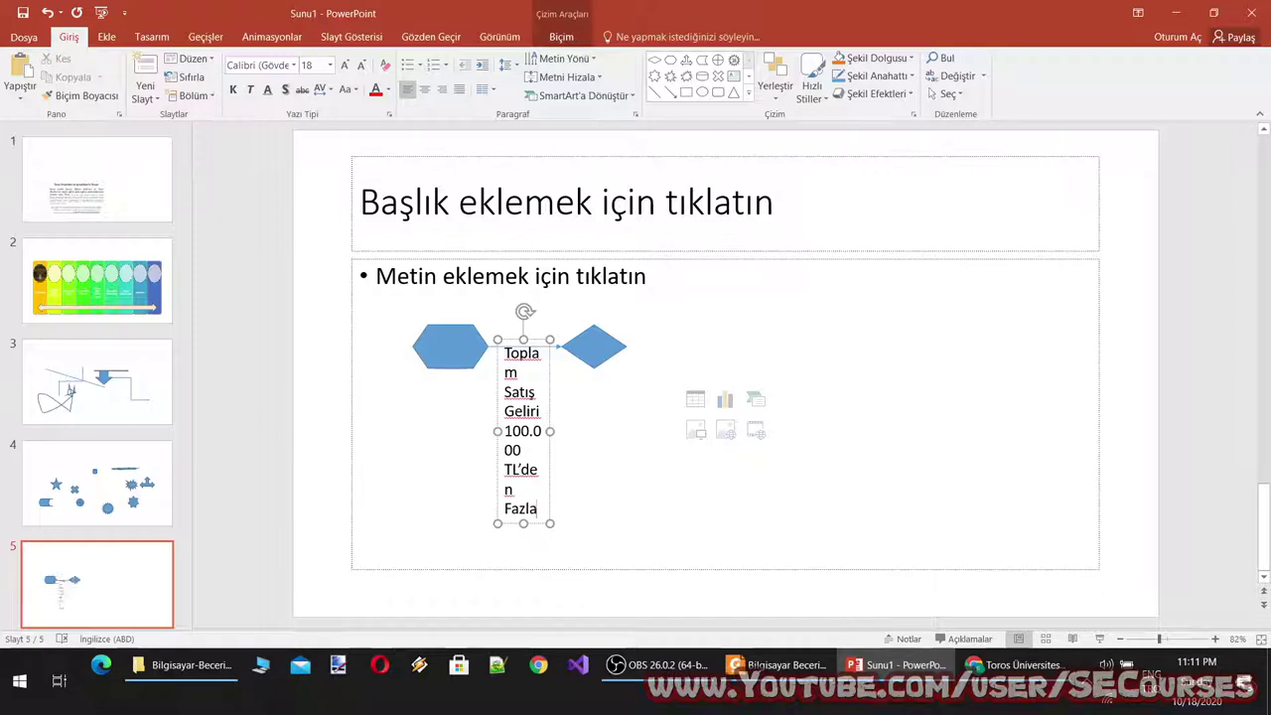
type("mı")
Change the text box wording to the two-line label 'Brüt Gelir > 100B TL?'.
key("BackSpace")
key("BackSpace")
key("BackSpace")
key("BackSpace")
key("BackSpace")
key("BackSpace")
key("BackSpace")
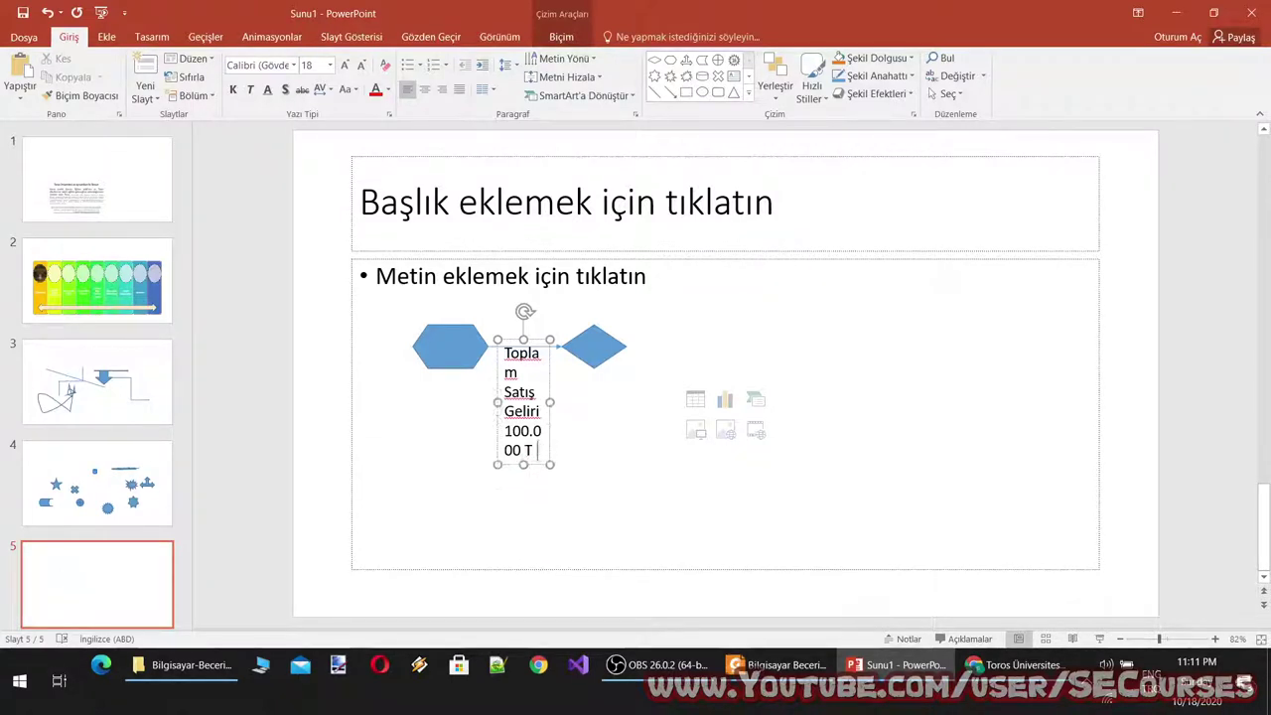
key("BackSpace")
key("BackSpace")
key("BackSpace")
key("BackSpace")
key("BackSpace")
key("BackSpace")
key("BackSpace")
key("BackSpace")
key("BackSpace")
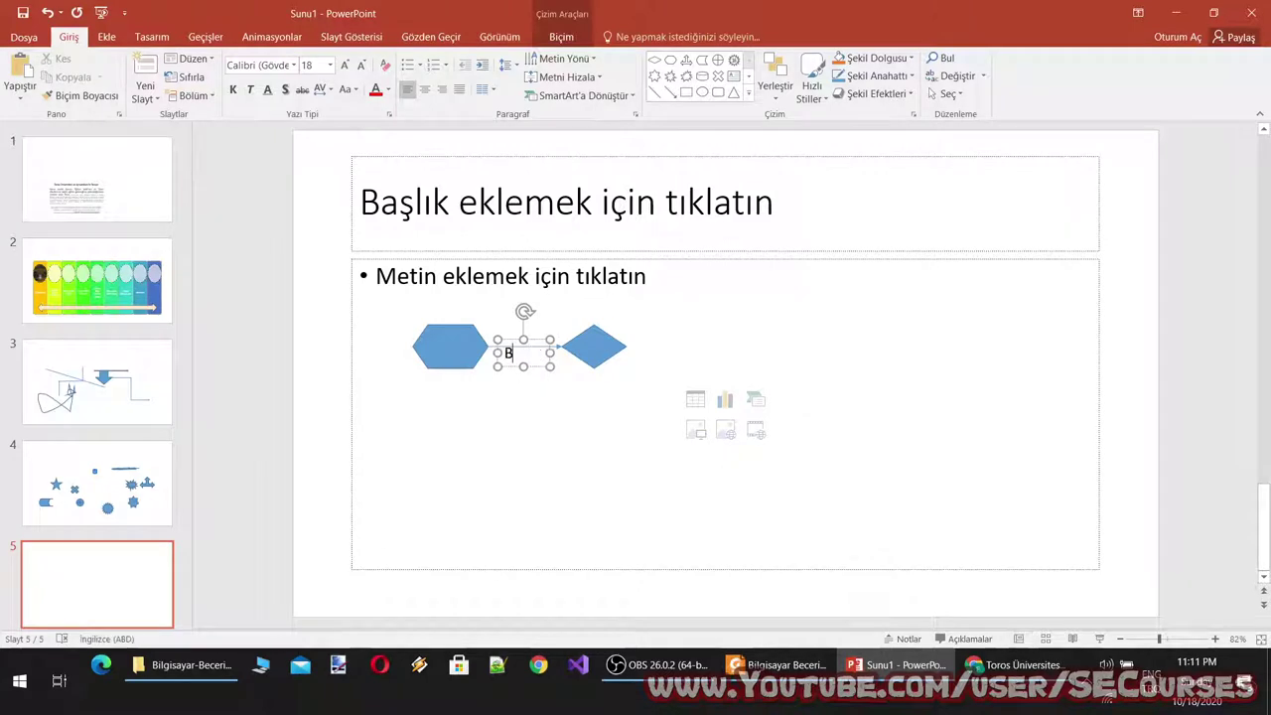
type("Brüt Gelir")
key("Return")
type("<>")
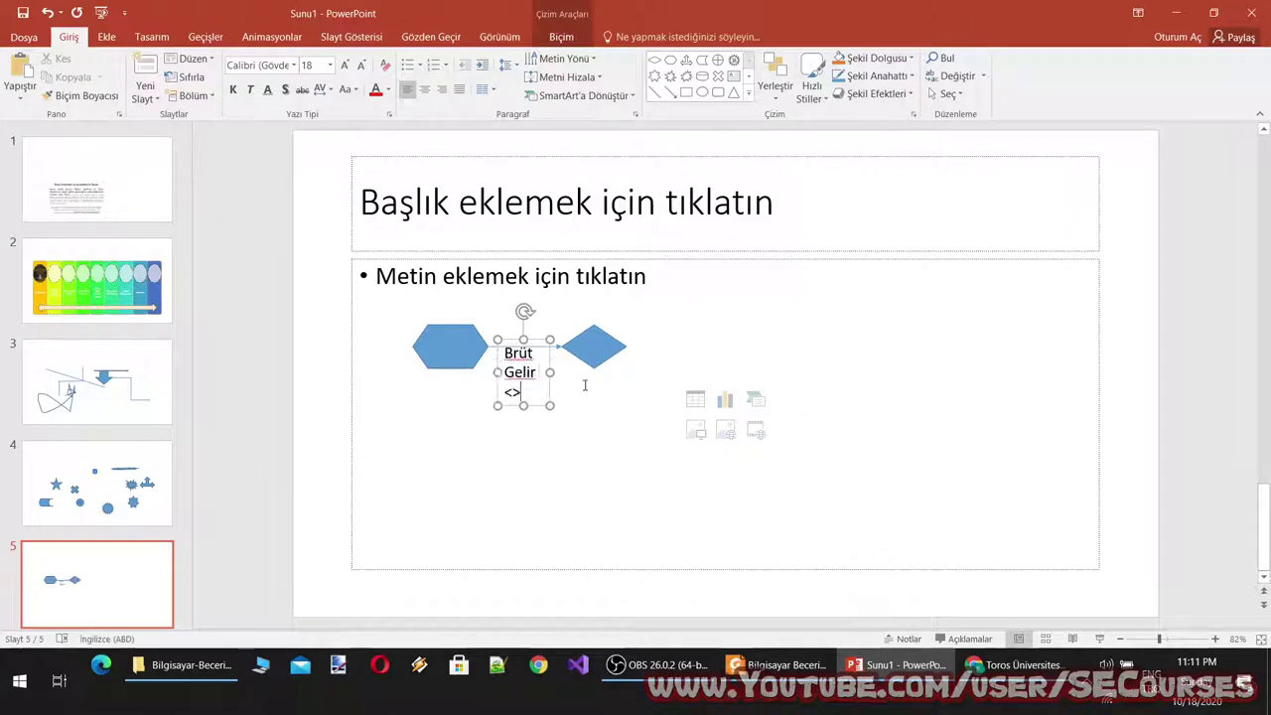
key("BackSpace")
key("BackSpace")
key("Return")
type("> 1")
type("00")
type("B TL")
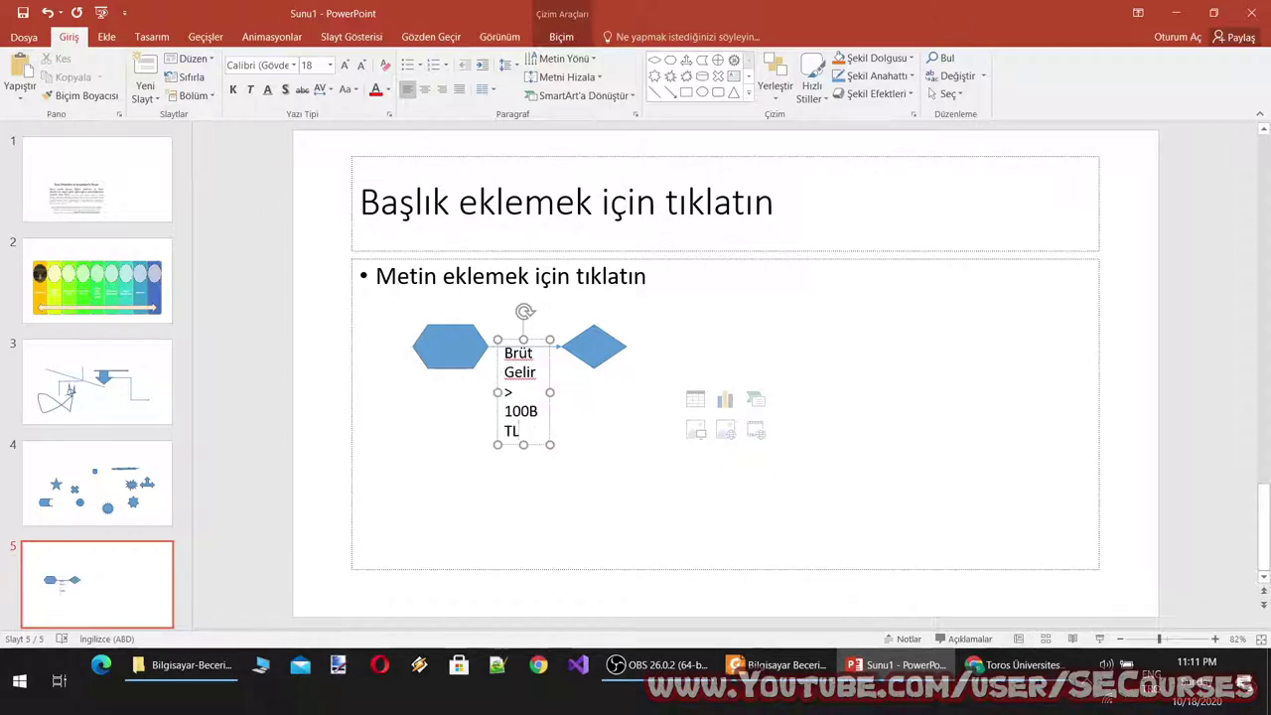
type("?")
Move the diamond further right along the connector and the label just below it.
left_click(596, 406)
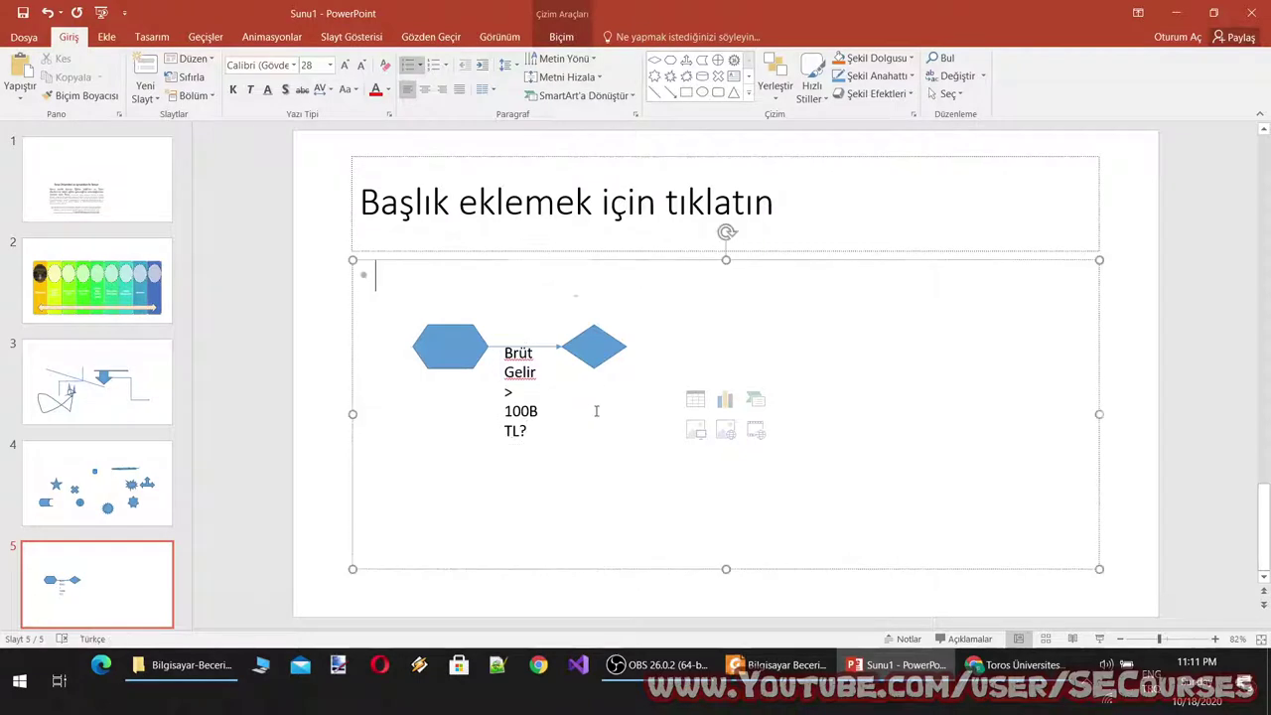
left_click(606, 348)
left_click_drag(614, 350, 785, 349)
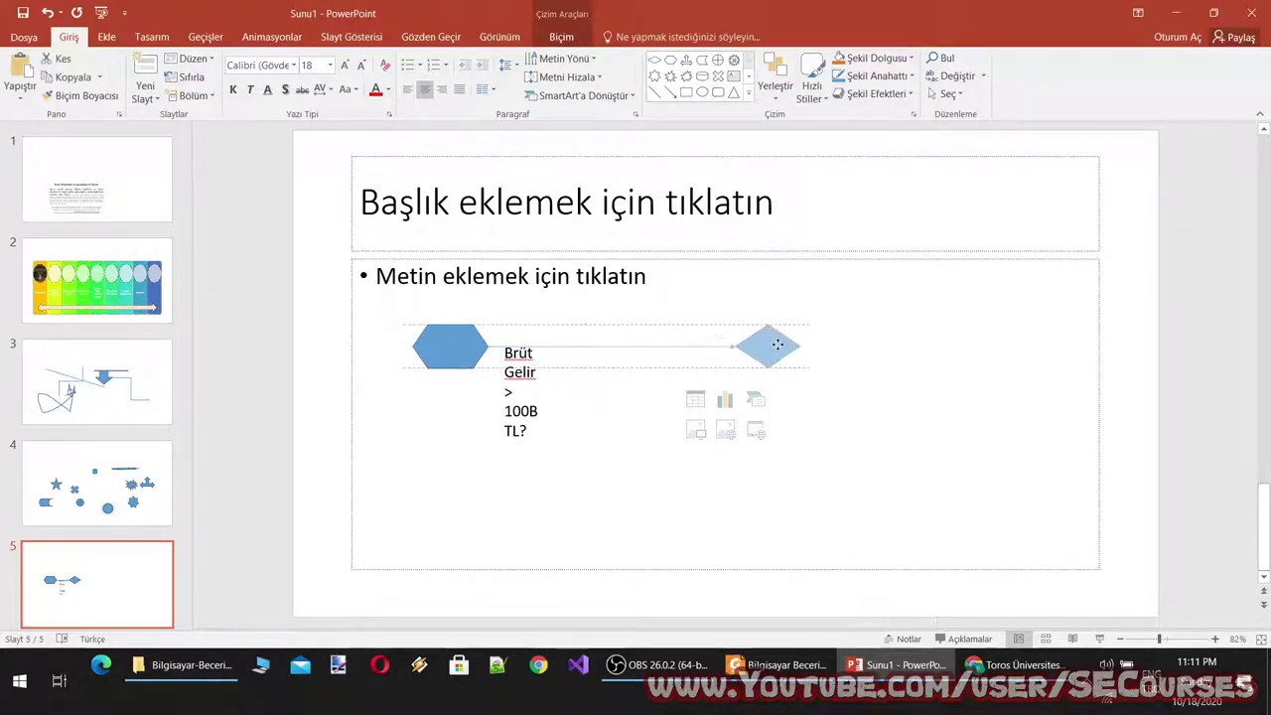
left_click(505, 373)
left_click(499, 340)
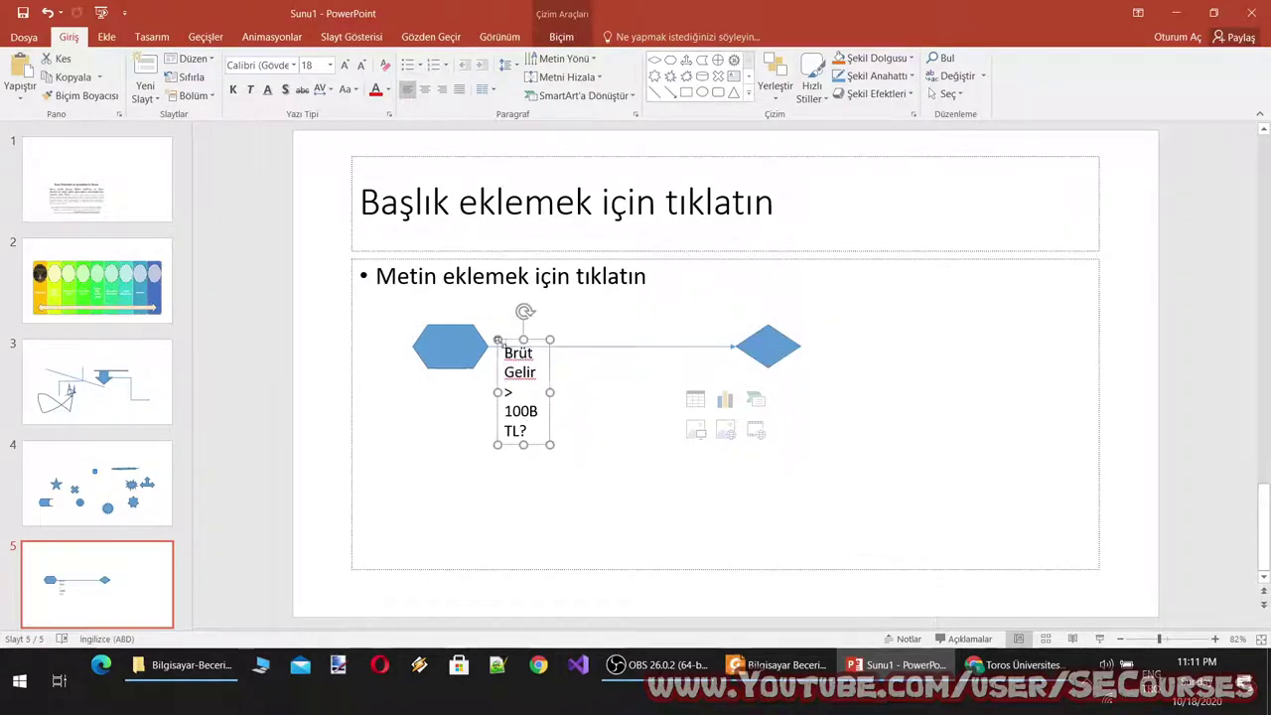
left_click_drag(524, 337, 572, 417)
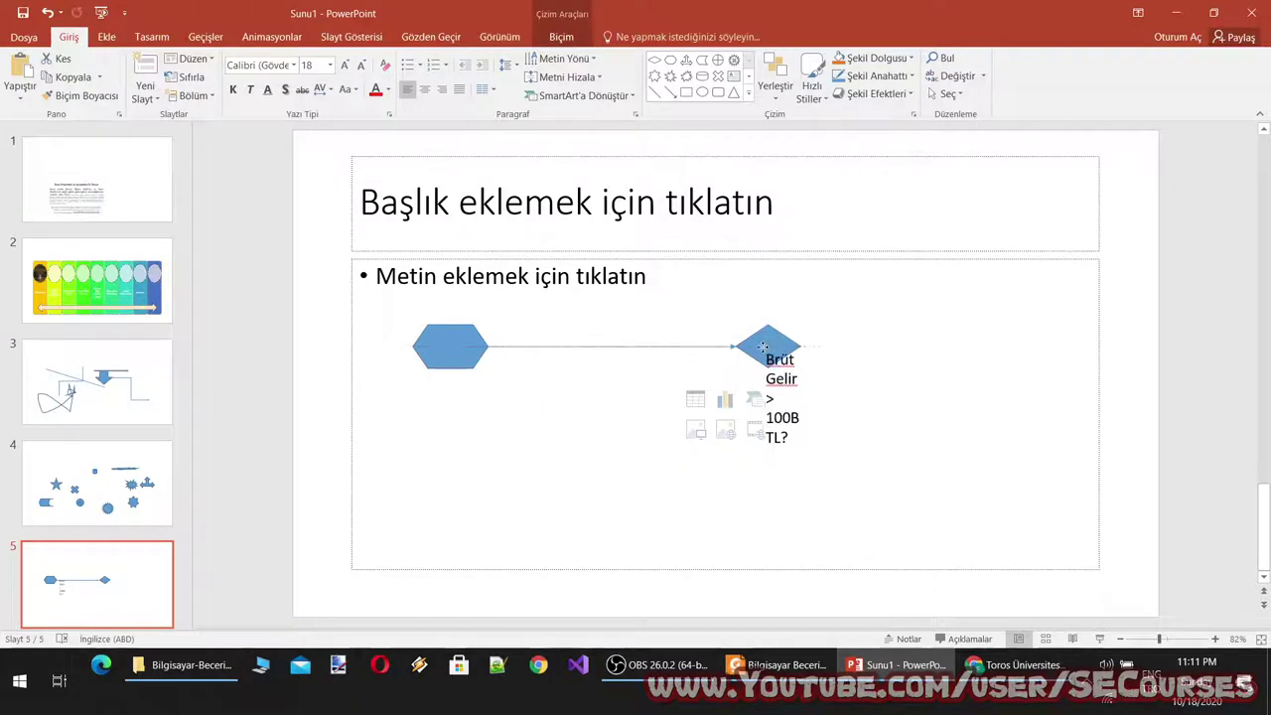
Bring the diamond next to the hexagon and enlarge both shapes.
left_click(757, 332)
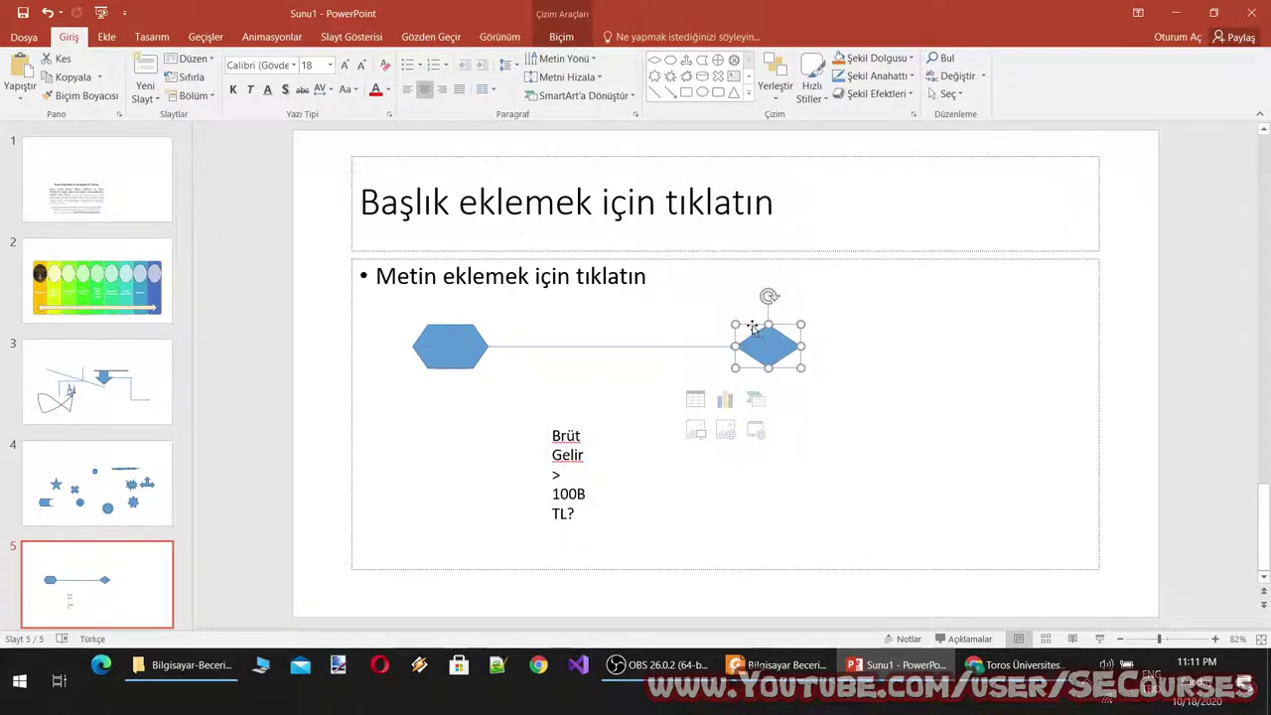
left_click_drag(752, 330, 538, 329)
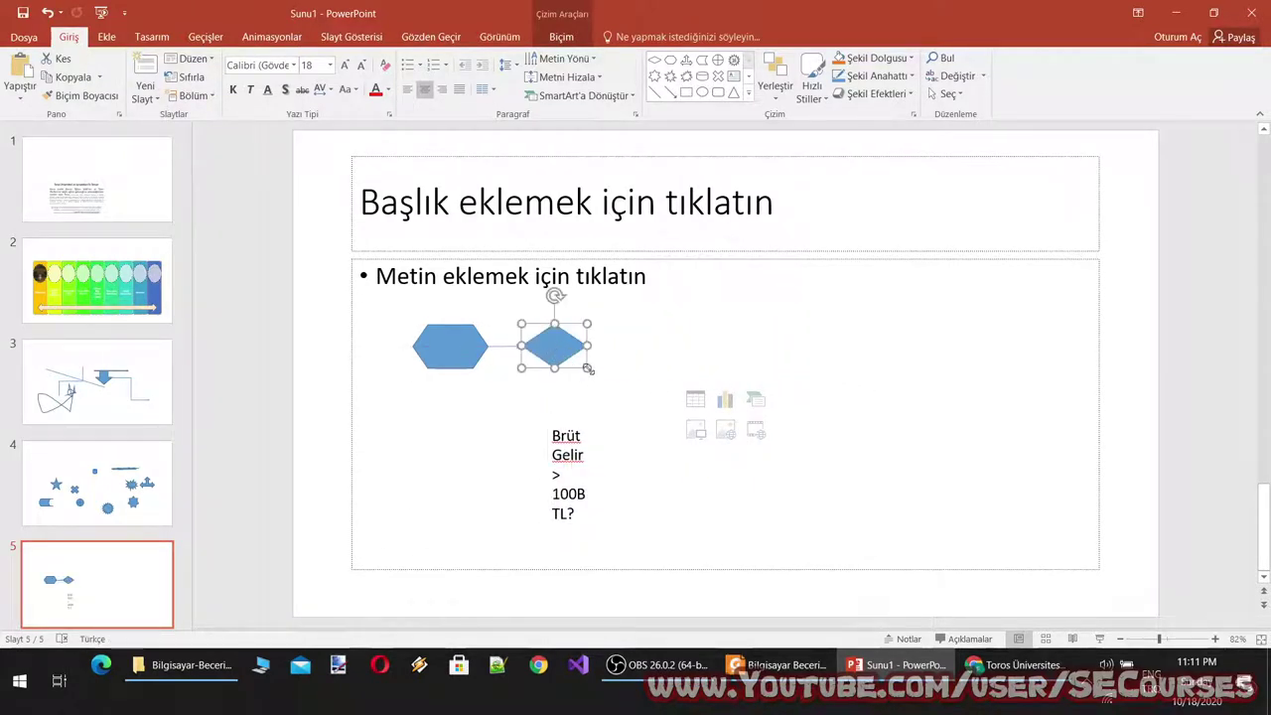
left_click_drag(587, 368, 666, 420)
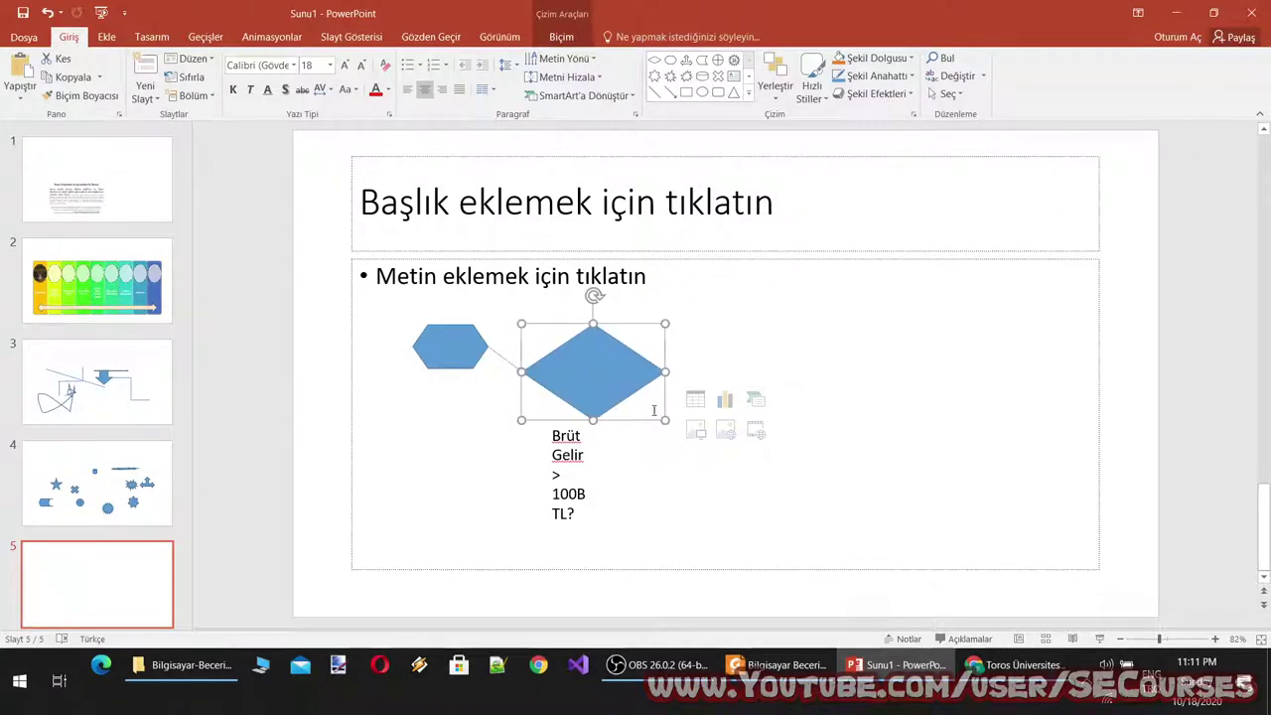
left_click(463, 364)
left_click_drag(408, 369, 363, 420)
Shift the hexagon and diamond together slightly to the right, then select the question label.
left_click_drag(287, 297, 701, 439)
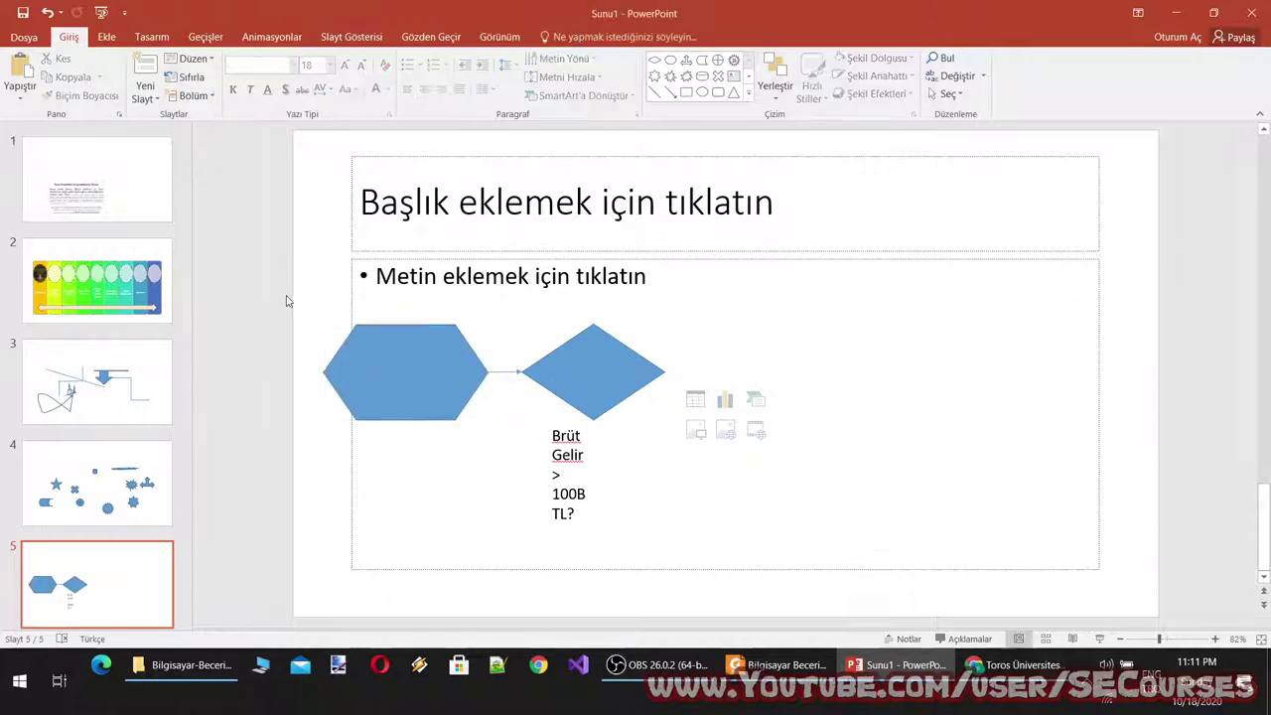
left_click_drag(614, 385, 660, 388)
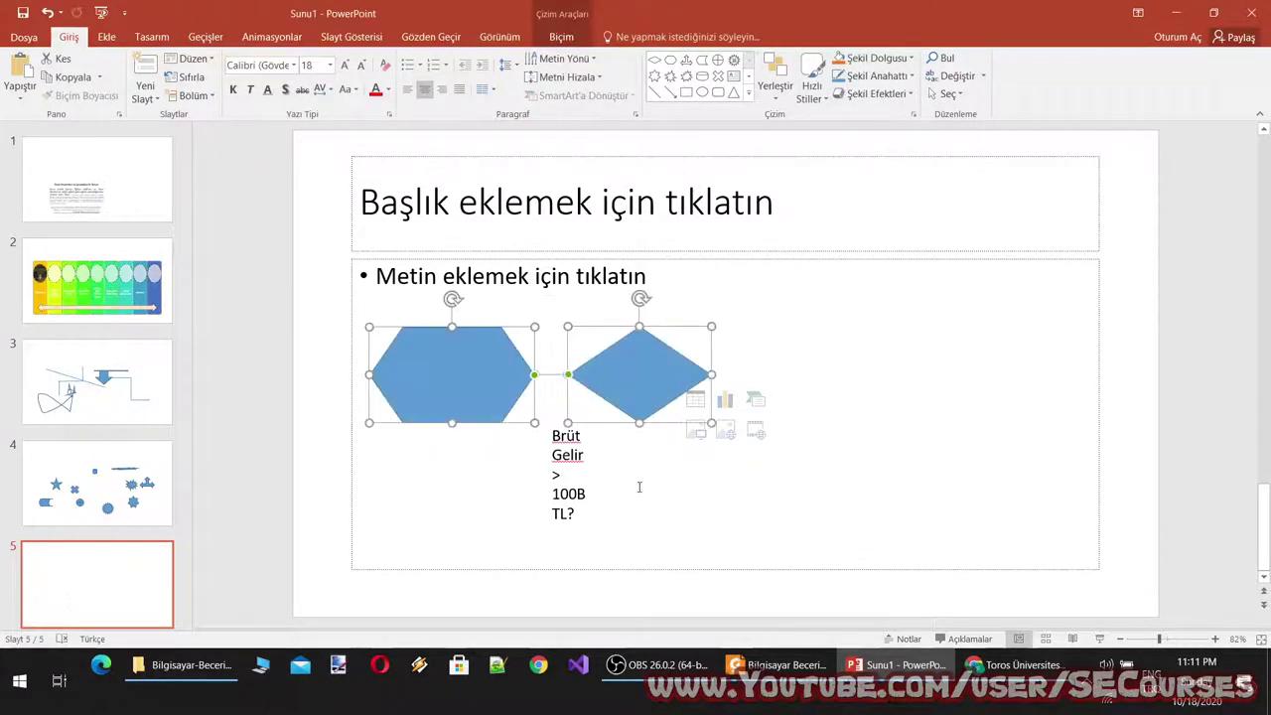
left_click(638, 482)
left_click(553, 455)
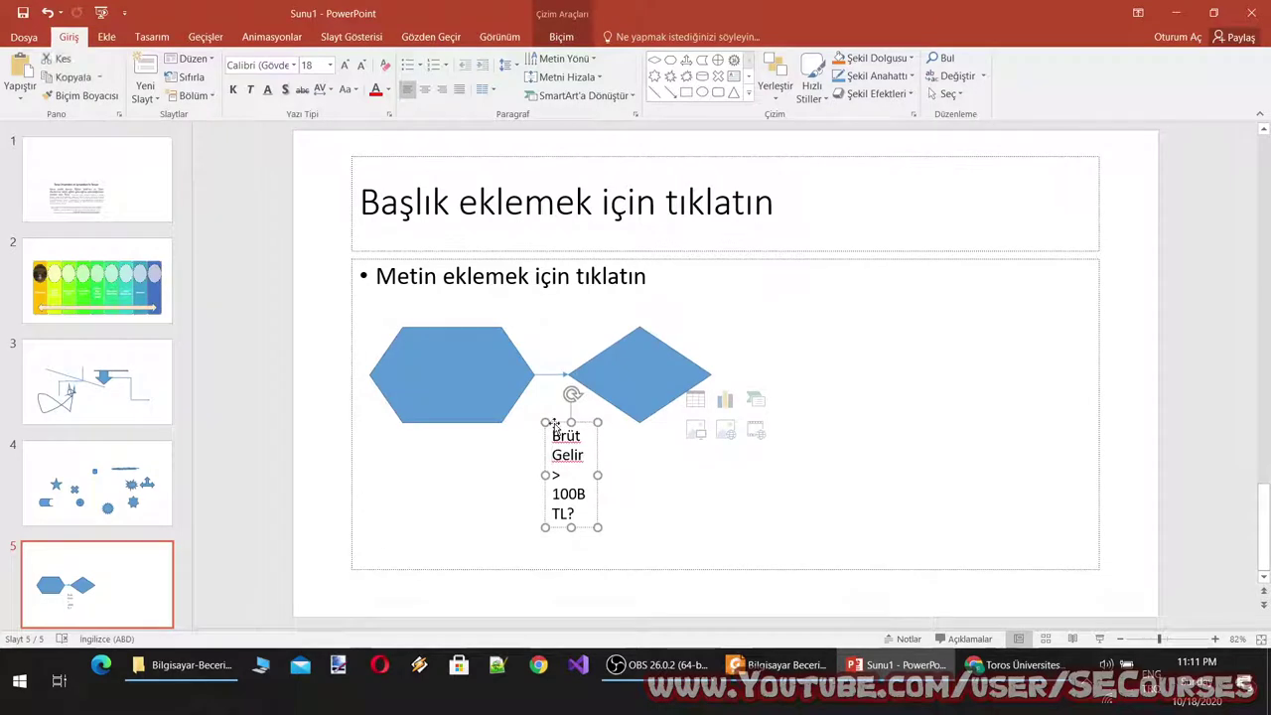
Move the label onto the diamond, widen it to wrap onto two lines, and centre it.
mouse_move(555, 422)
left_mouse_down()
mouse_move(638, 369)
mouse_move(628, 349)
left_mouse_up()
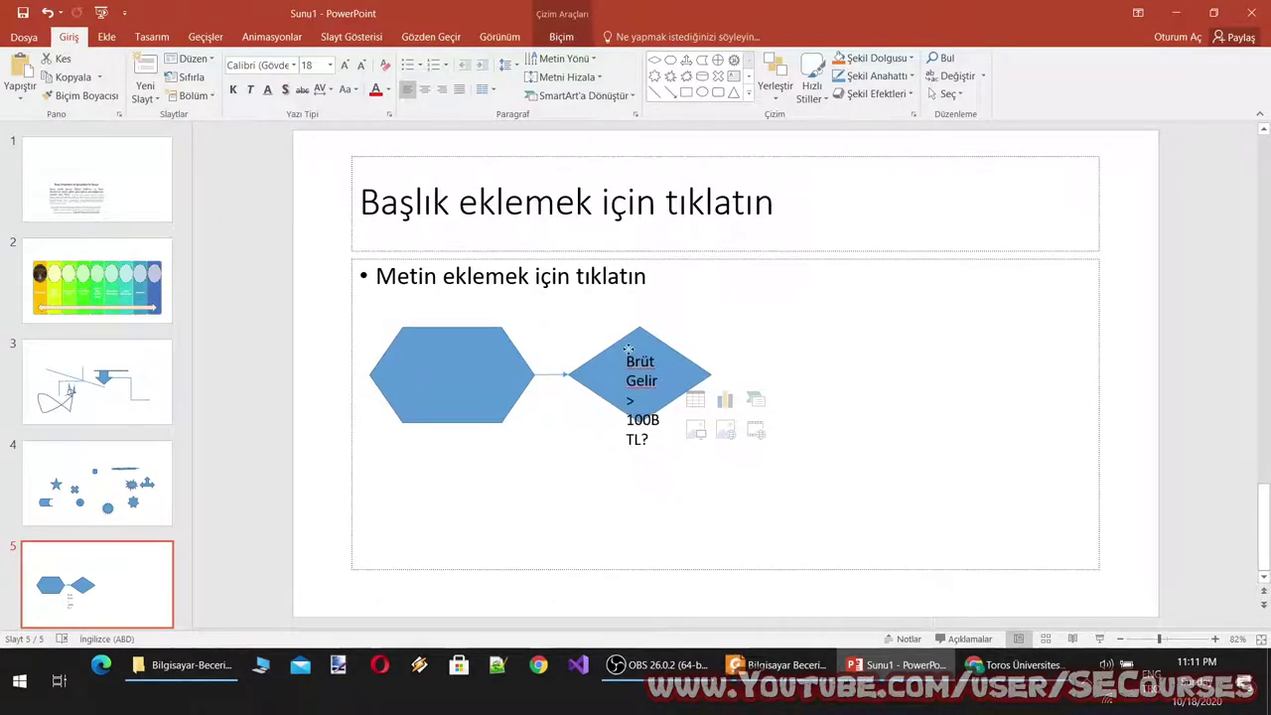
left_click(614, 366)
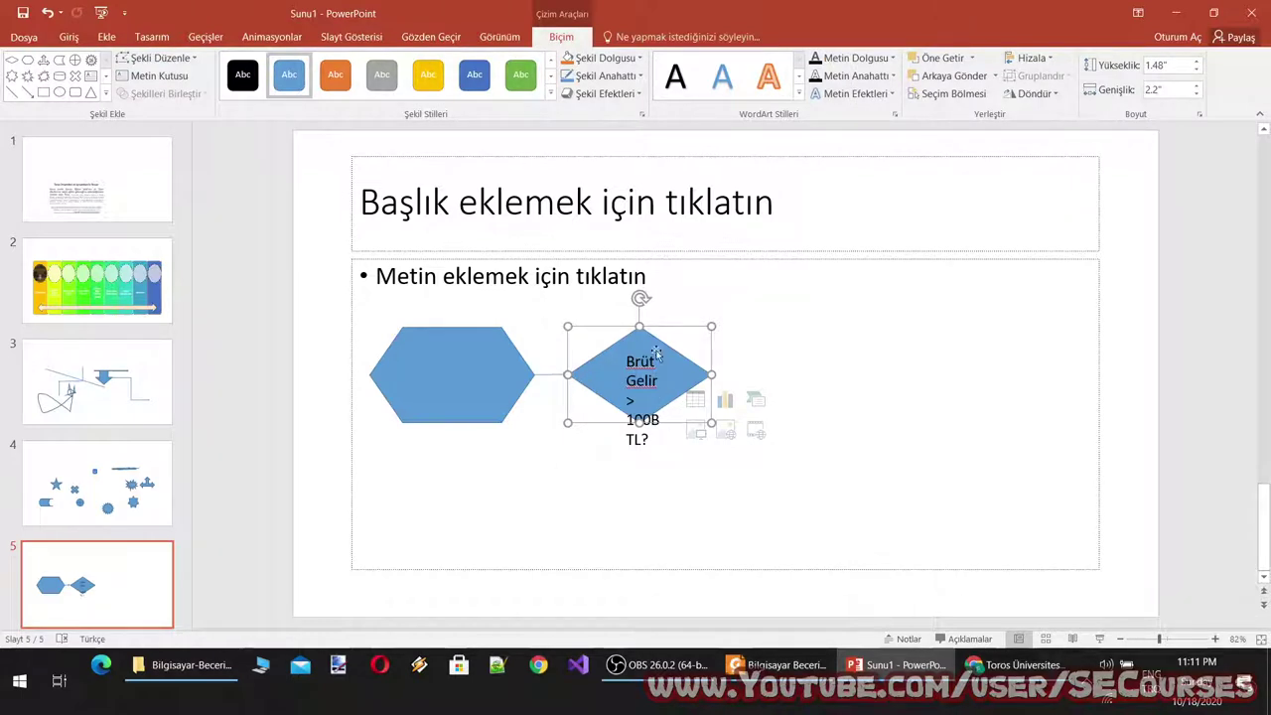
left_click_drag(643, 368, 624, 332)
left_click_drag(667, 378, 719, 378)
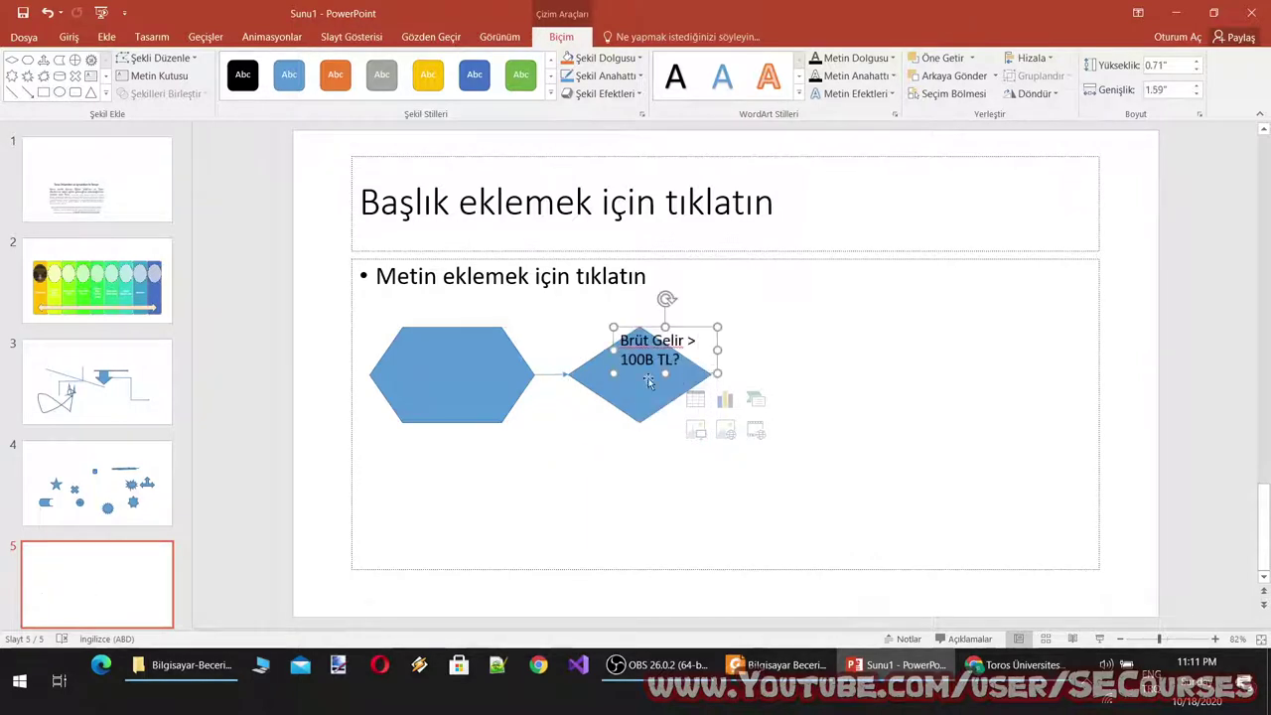
left_click_drag(637, 337, 618, 363)
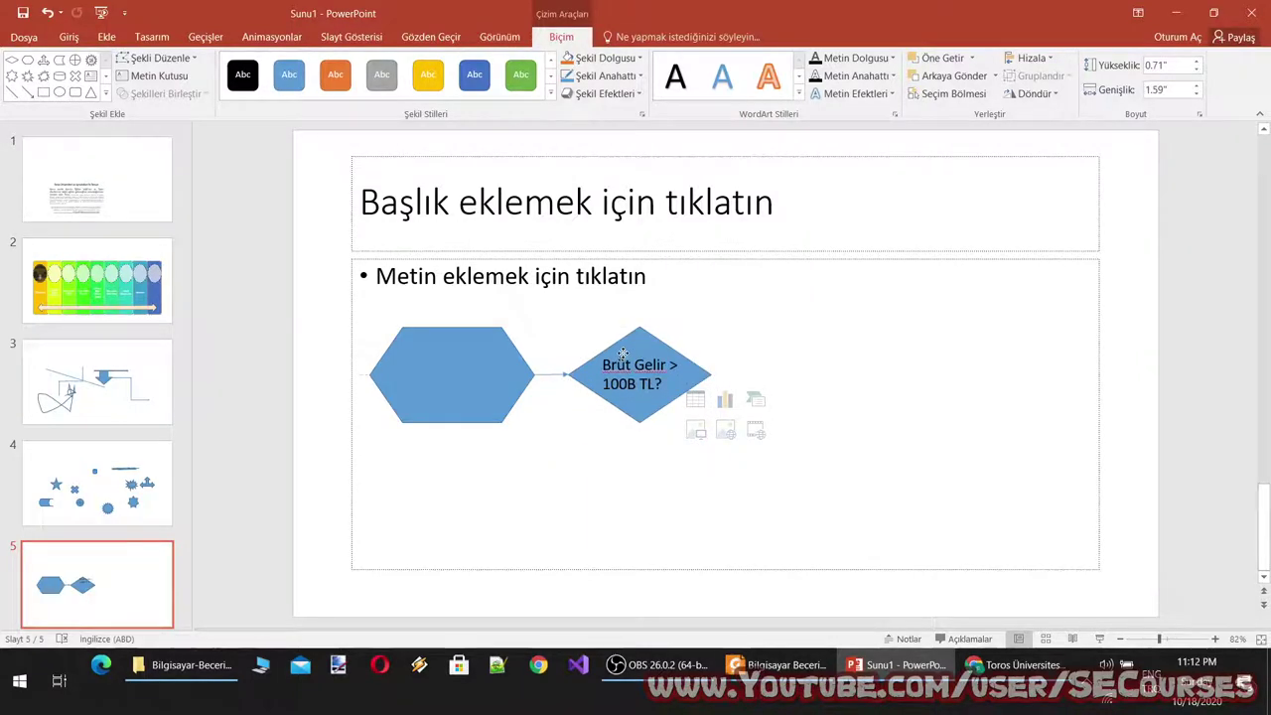
left_click(638, 486)
left_click(640, 342)
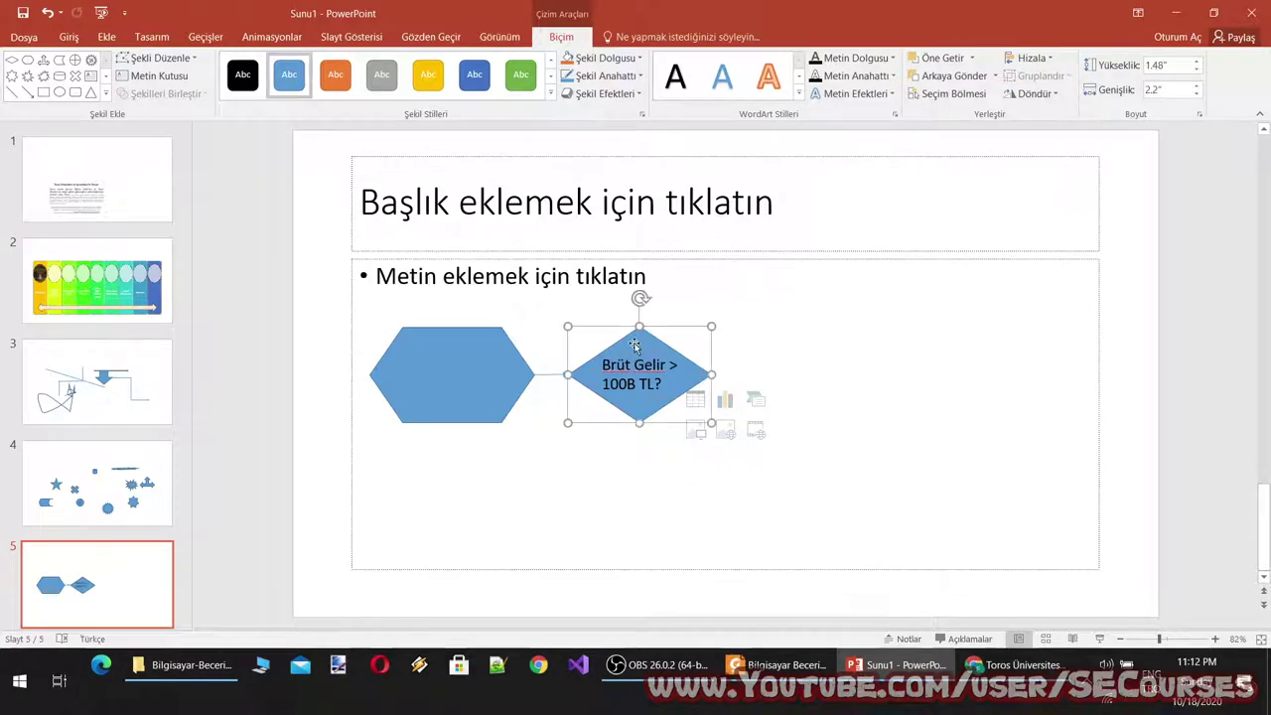
left_click(68, 37)
Expand the Çizim shapes gallery on Giriş, cancelling an accidental Grafik Ekle dialog.
left_click(748, 92)
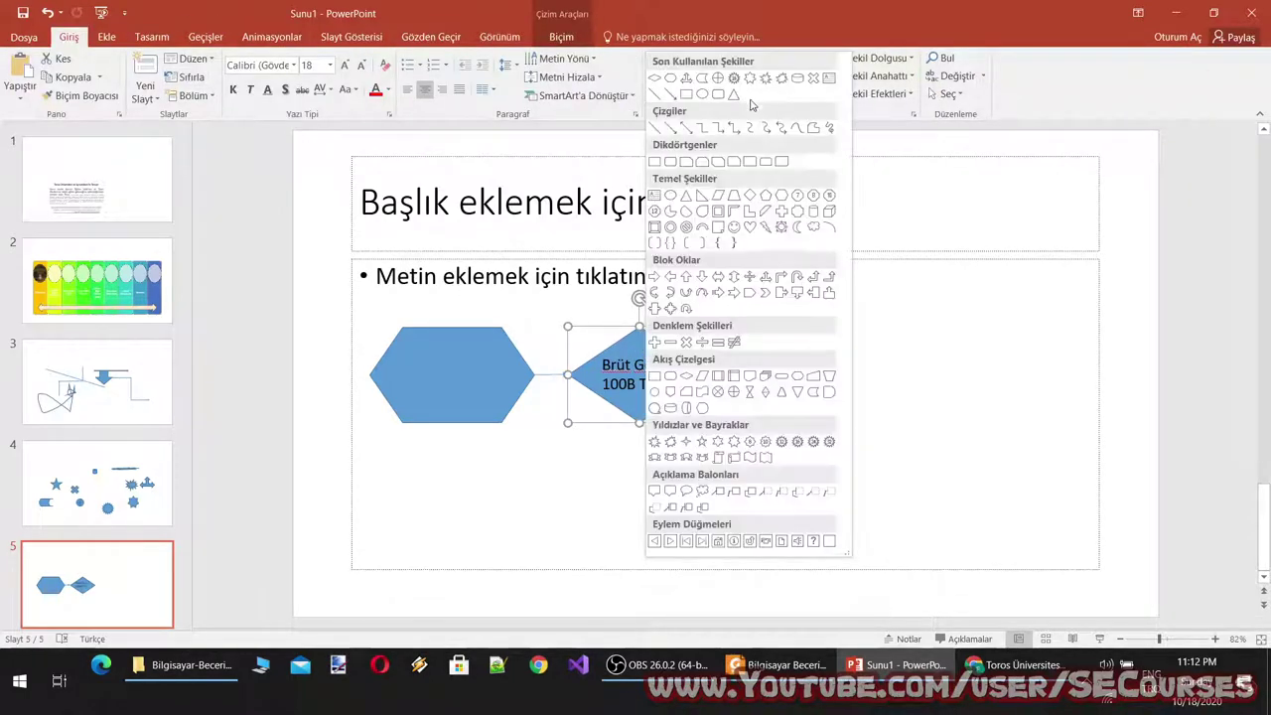
left_click(681, 395)
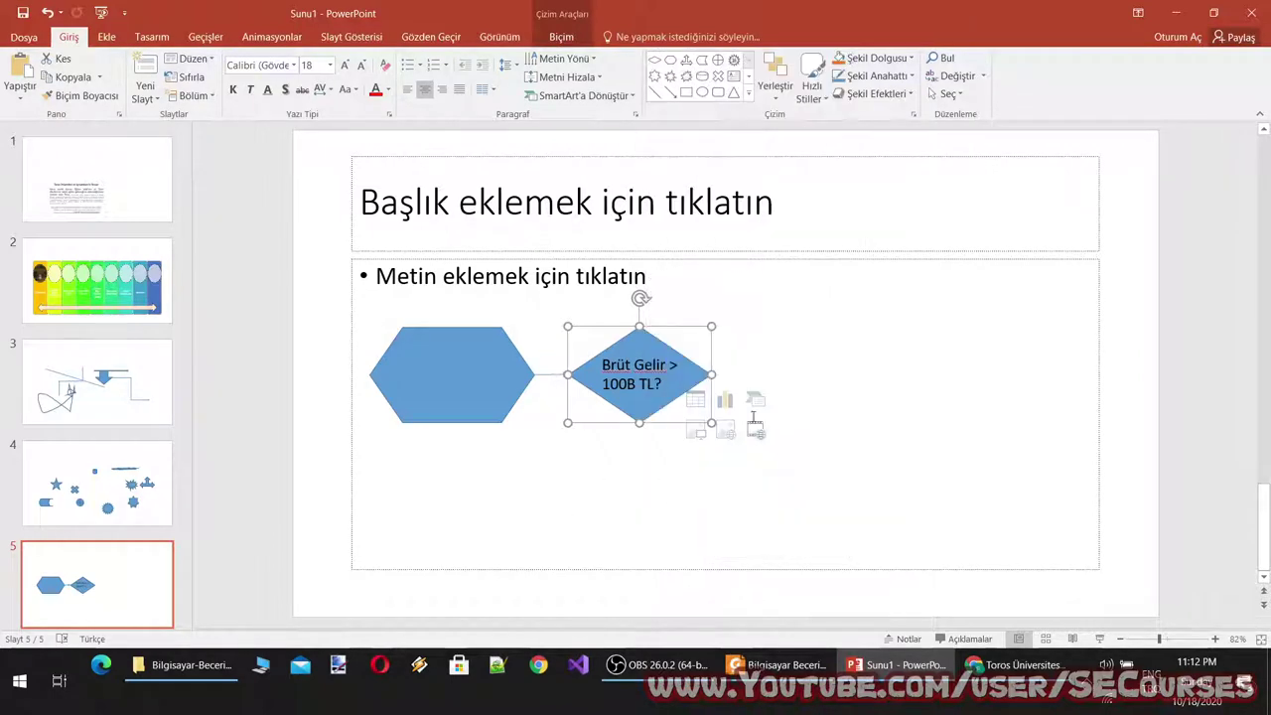
left_click(815, 315)
left_click(726, 399)
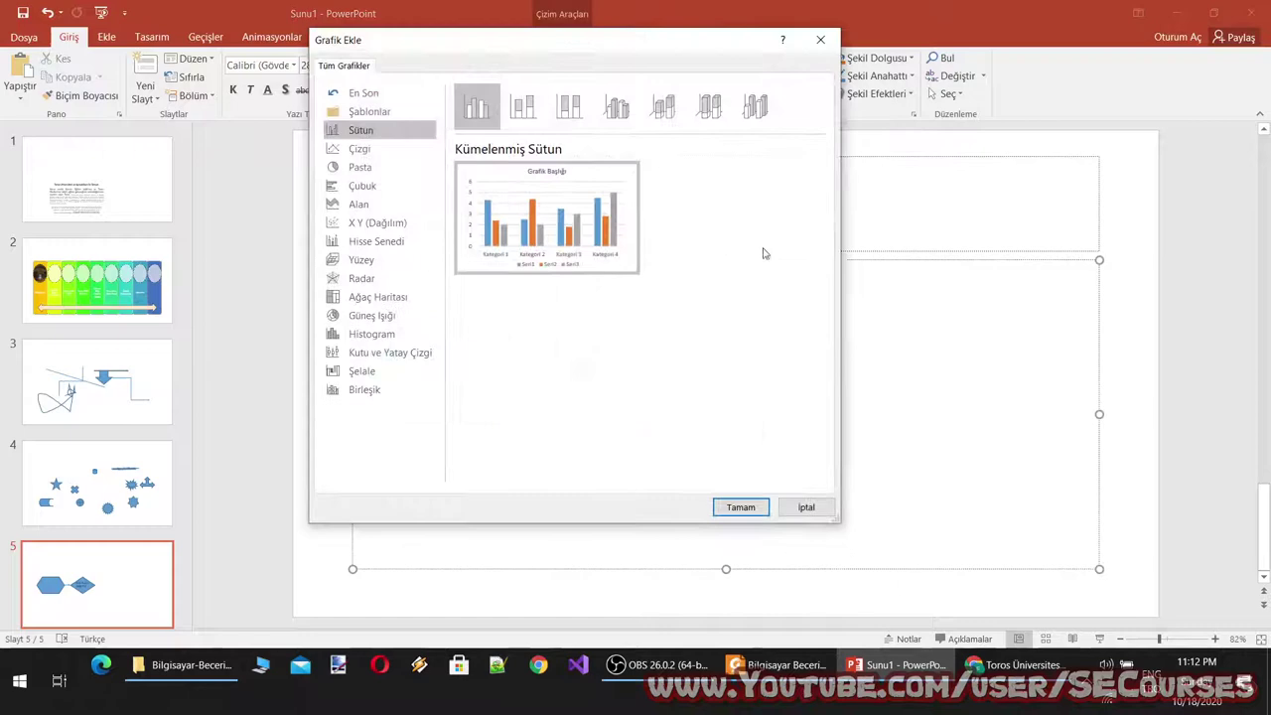
left_click(806, 509)
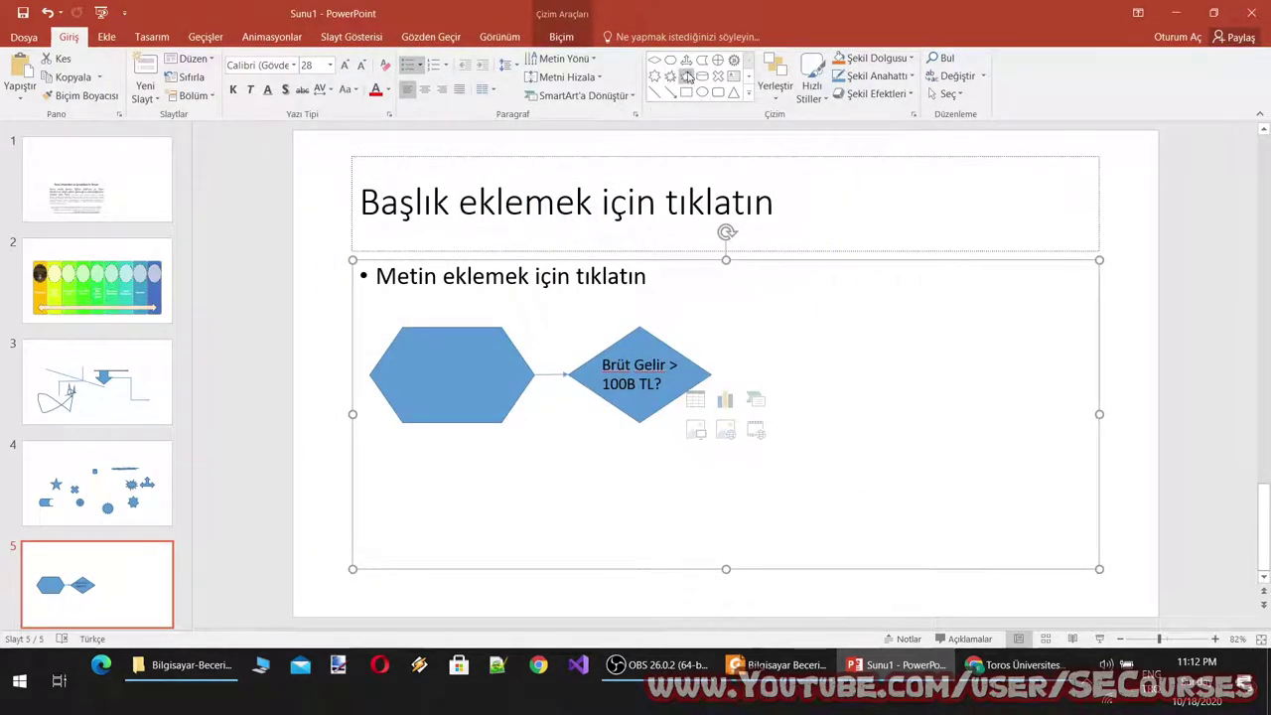
left_click(748, 94)
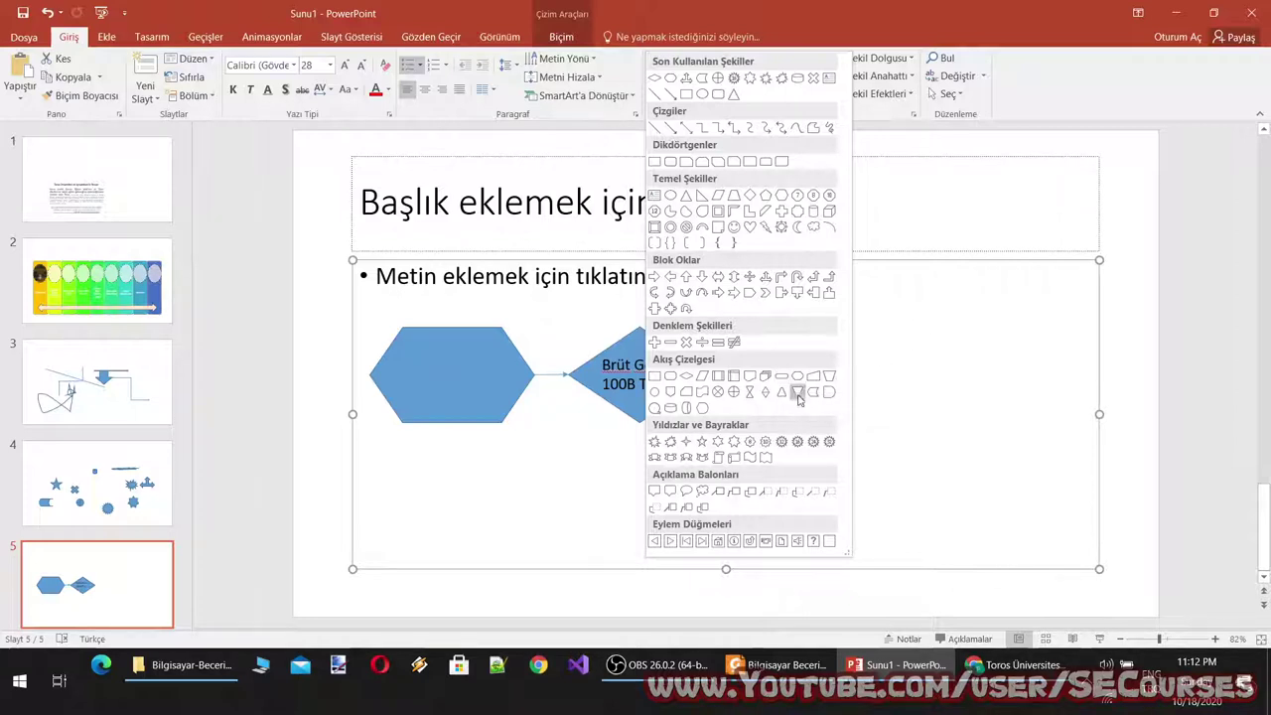
Draw a Flowchart Terminator shape right of the decision diamond and resize it into place.
left_click(782, 375)
left_click_drag(800, 301, 943, 352)
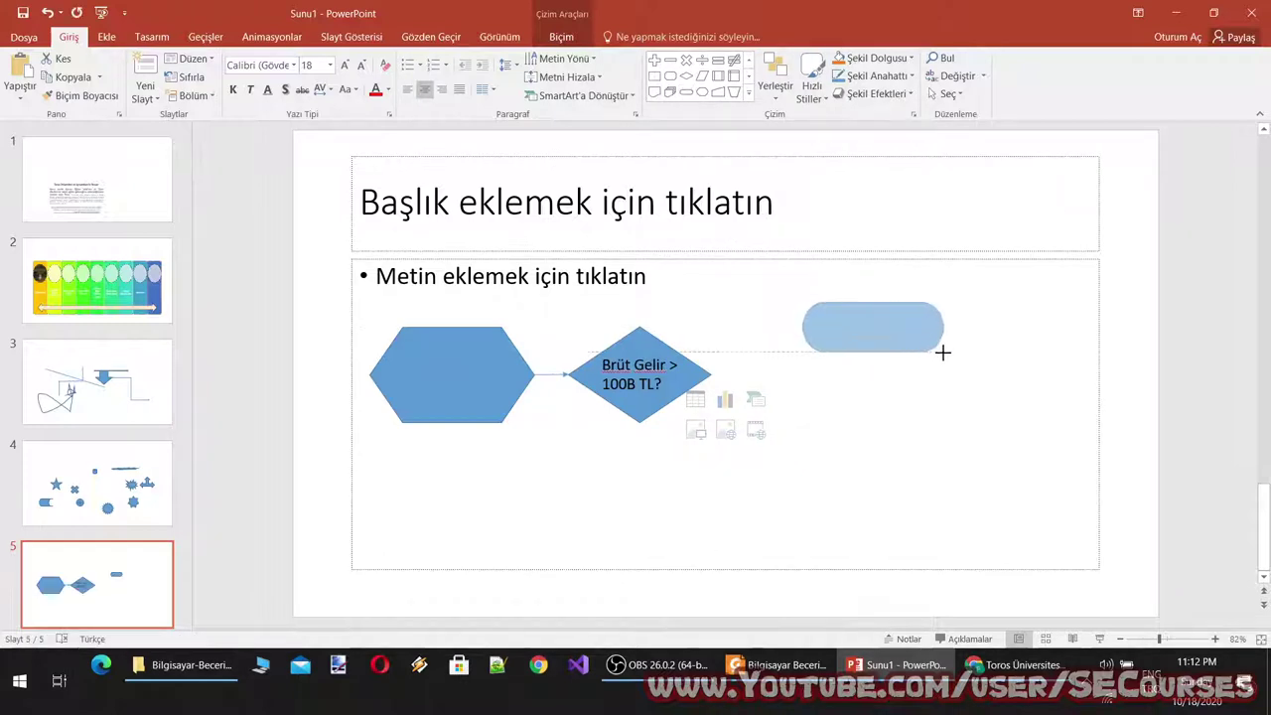
key("ctrl+z")
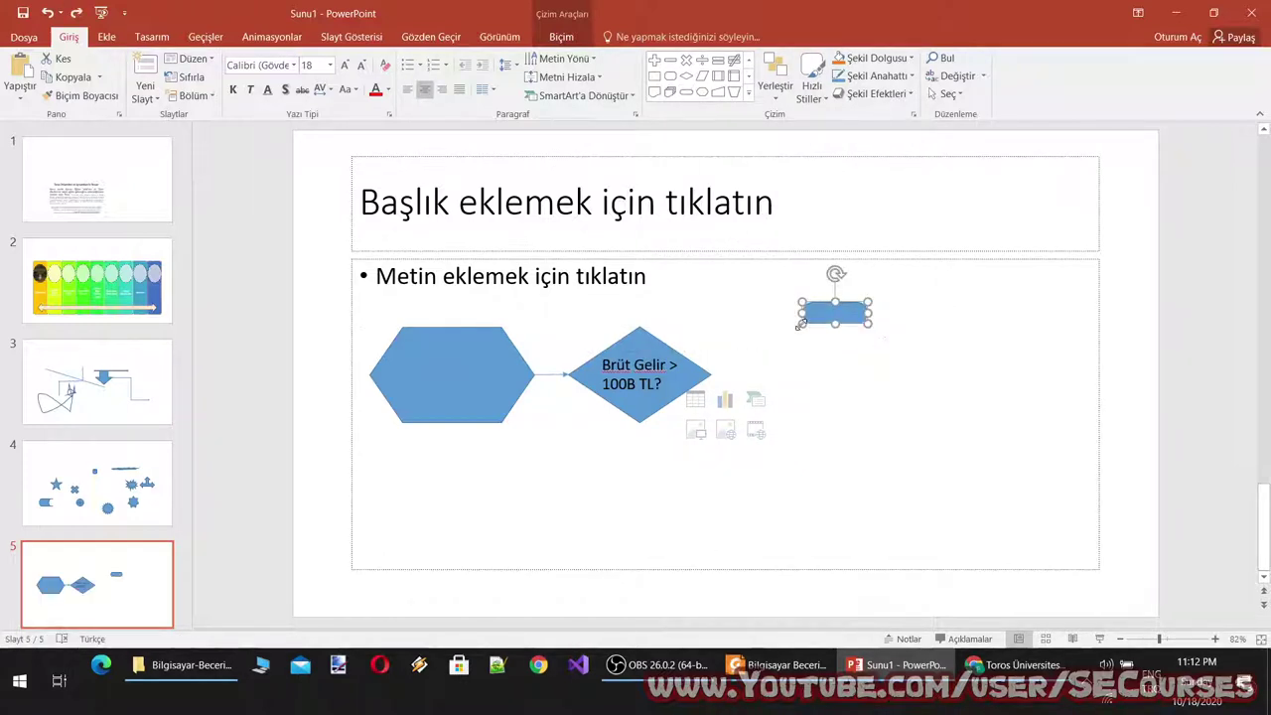
key("ctrl+z")
key("ctrl+y")
left_click_drag(804, 326, 737, 342)
left_click_drag(803, 307, 823, 297)
double_click(822, 301)
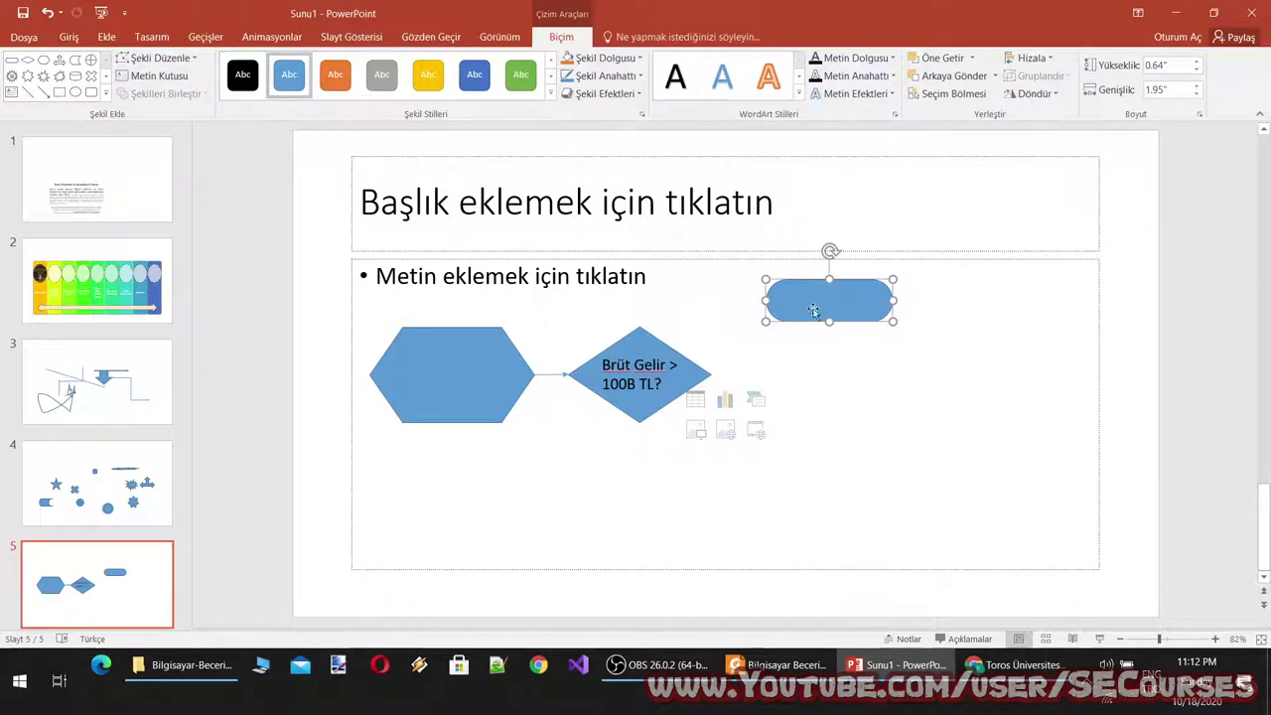
right_click(823, 303)
key("Escape")
Add a text box inside the terminator reading 'Operasyonlar Devam Etsin'.
left_click(154, 76)
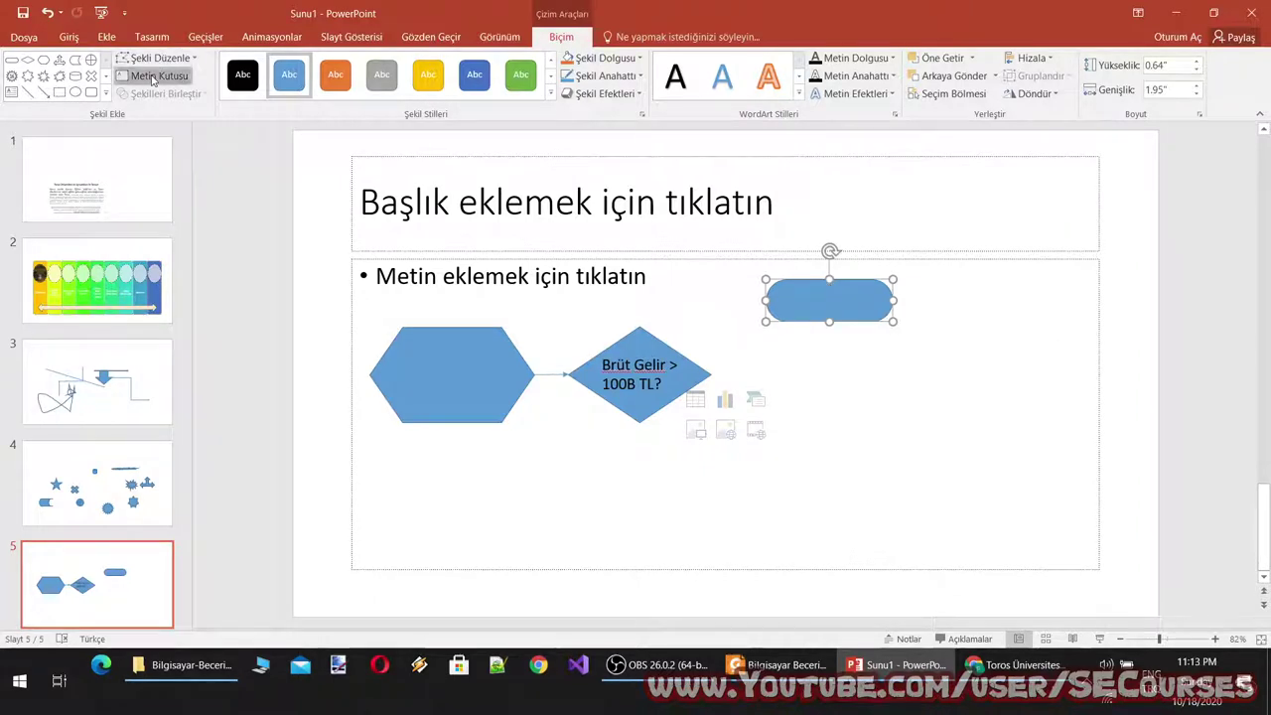
left_click_drag(780, 291, 874, 316)
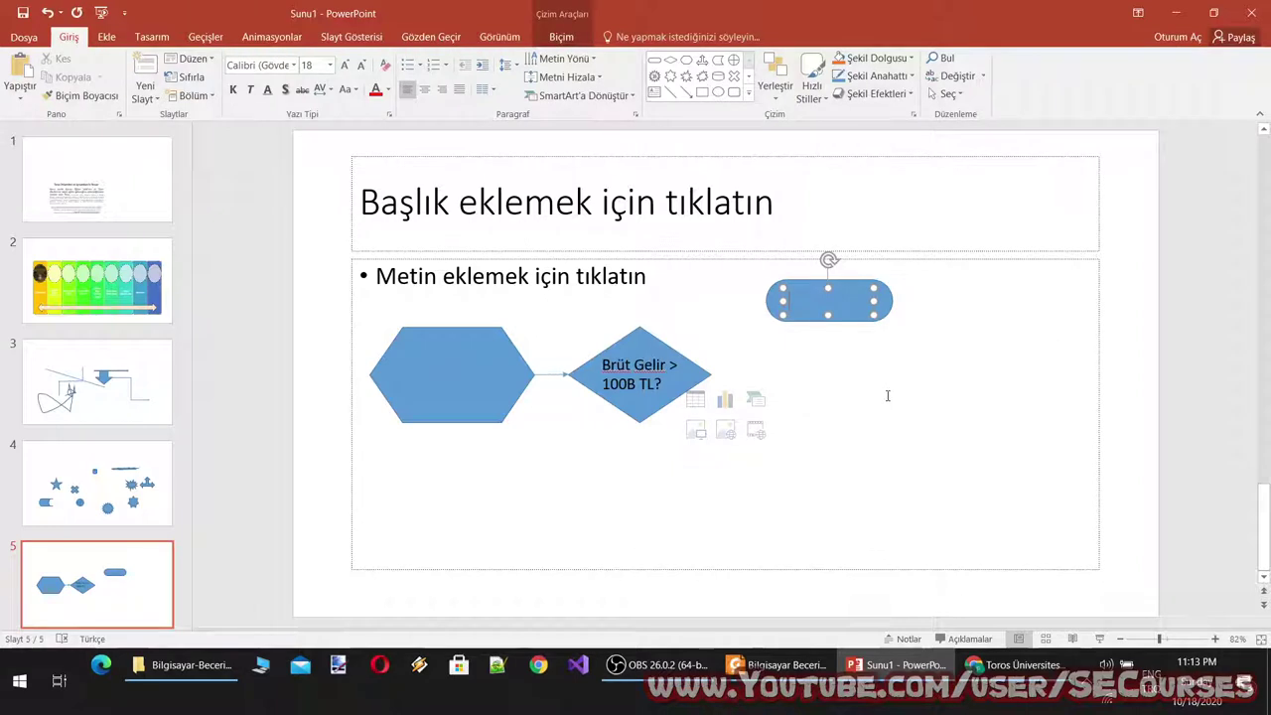
type("Firma")
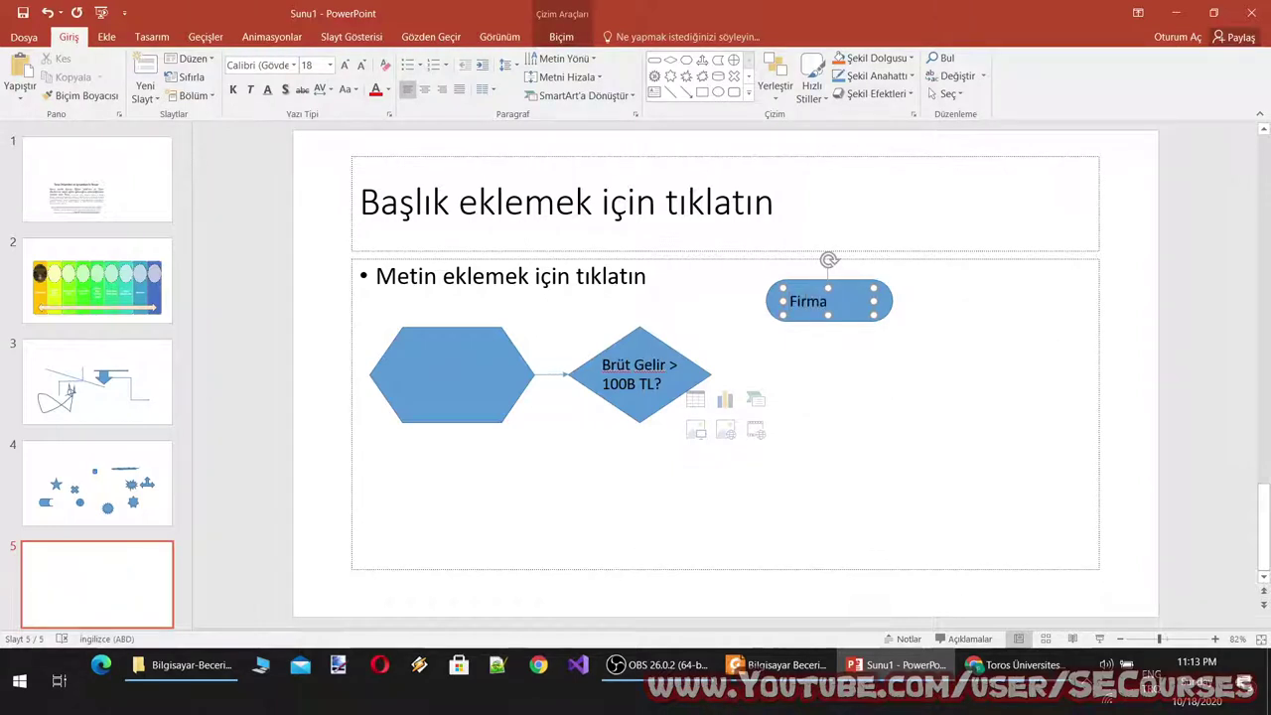
key("Return")
type("Devam etti")
key("BackSpace")
key("BackSpace")
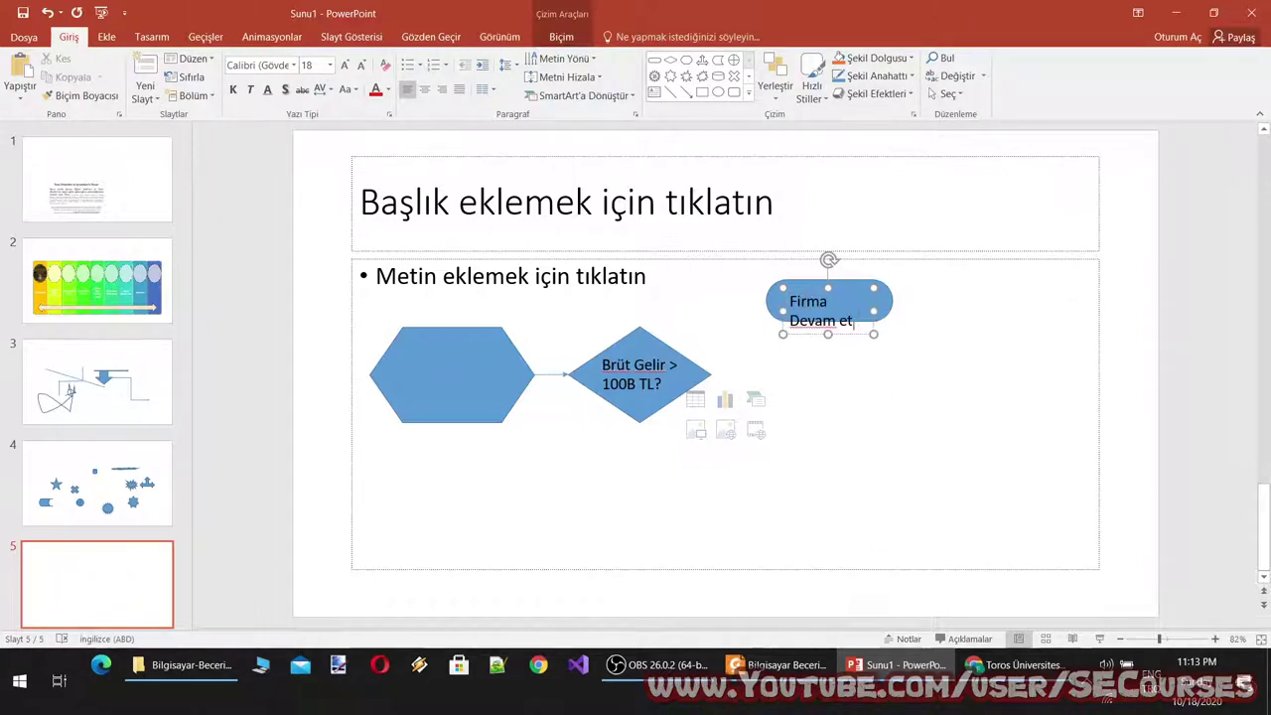
key("BackSpace")
key("BackSpace")
key("BackSpace")
key("BackSpace")
key("BackSpace")
key("BackSpace")
key("BackSpace")
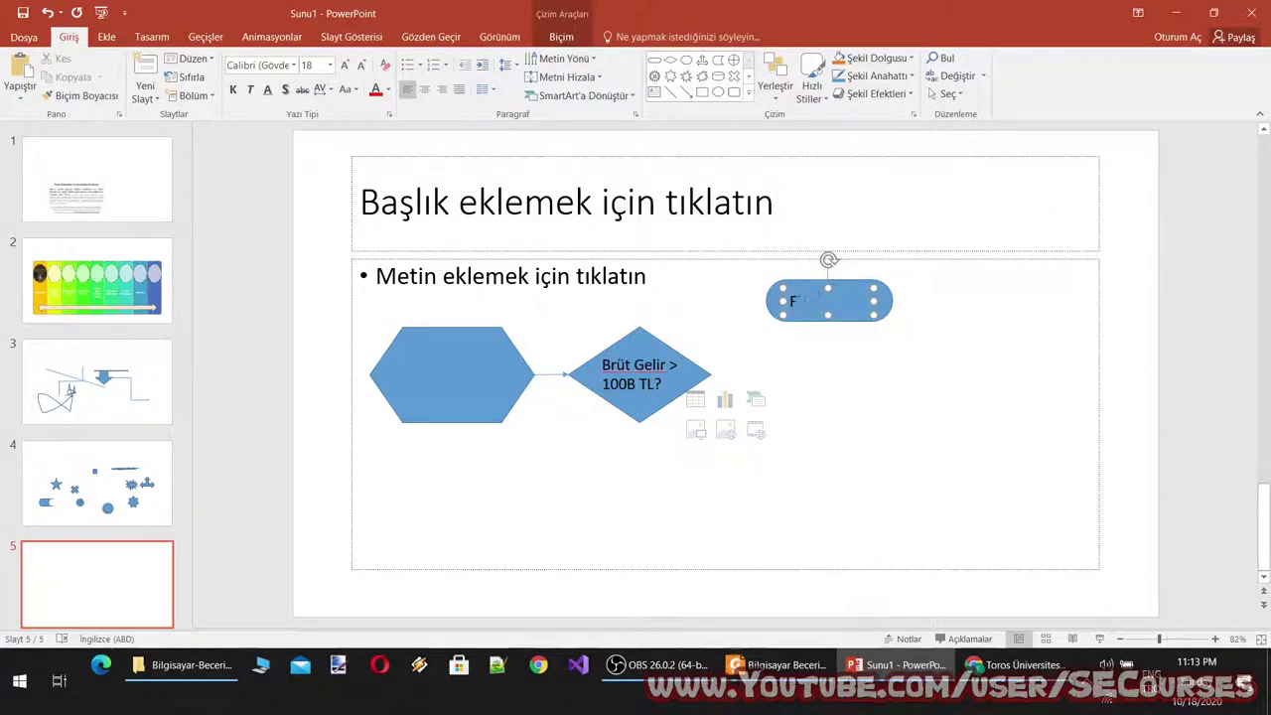
type("Operasyon")
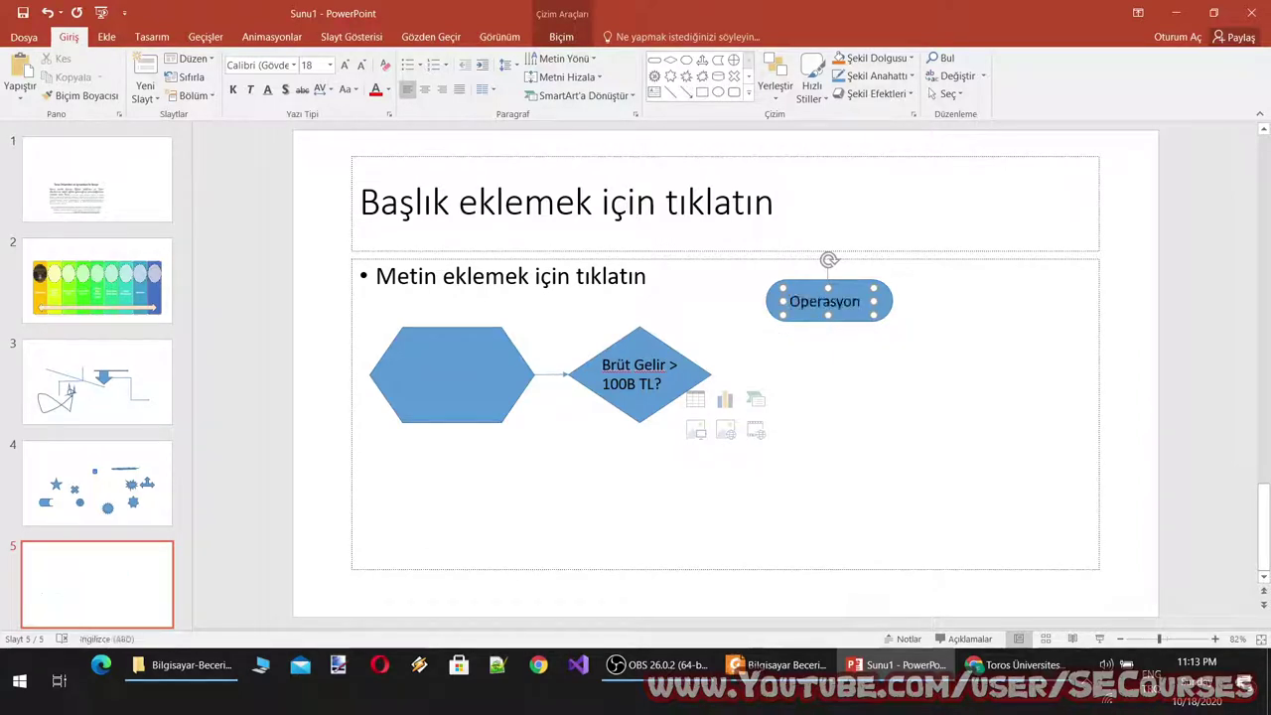
type("lar Devam Ets")
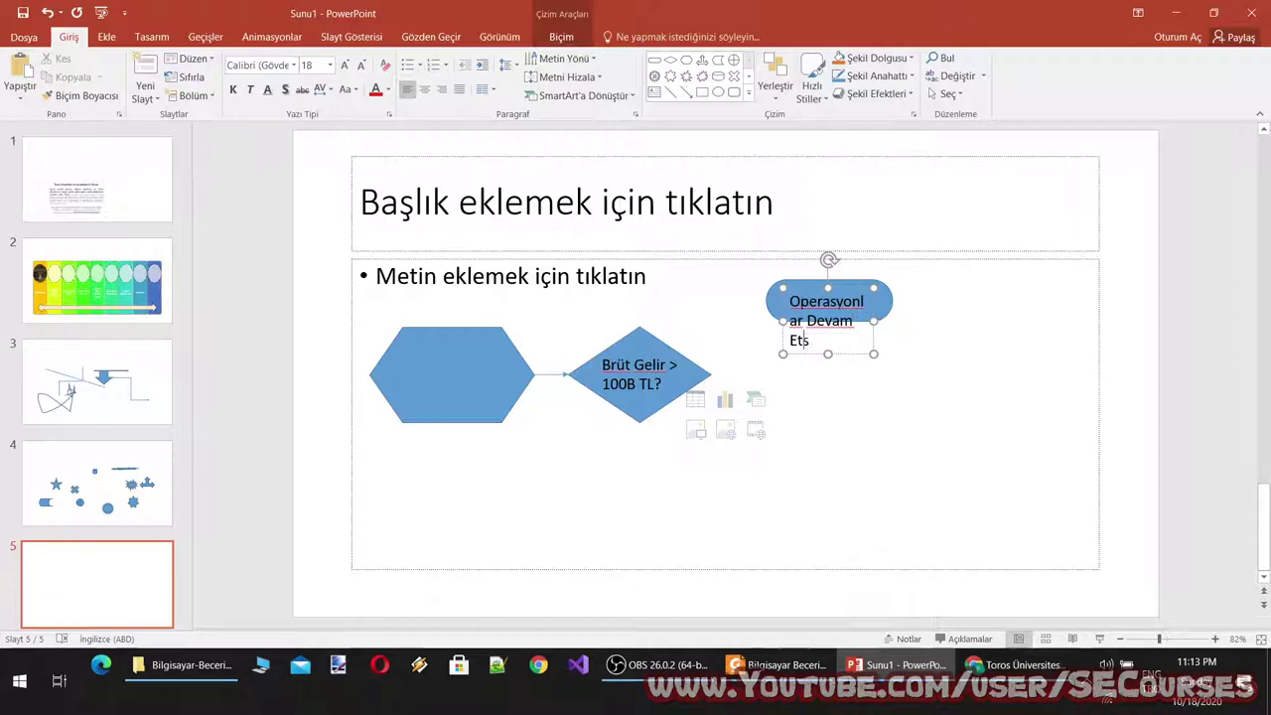
type("in")
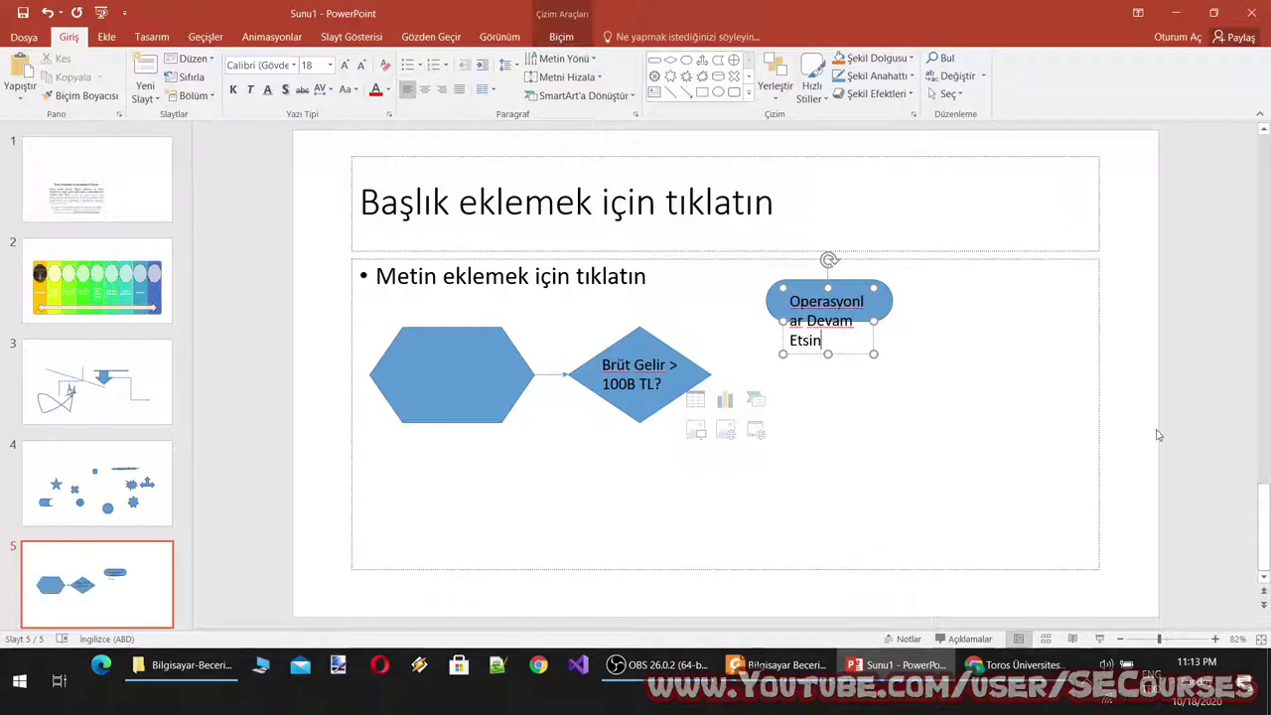
left_click(951, 318)
left_click(895, 294)
Enlarge the terminator shape and shift its label text box up and right.
left_click_drag(894, 298, 1015, 298)
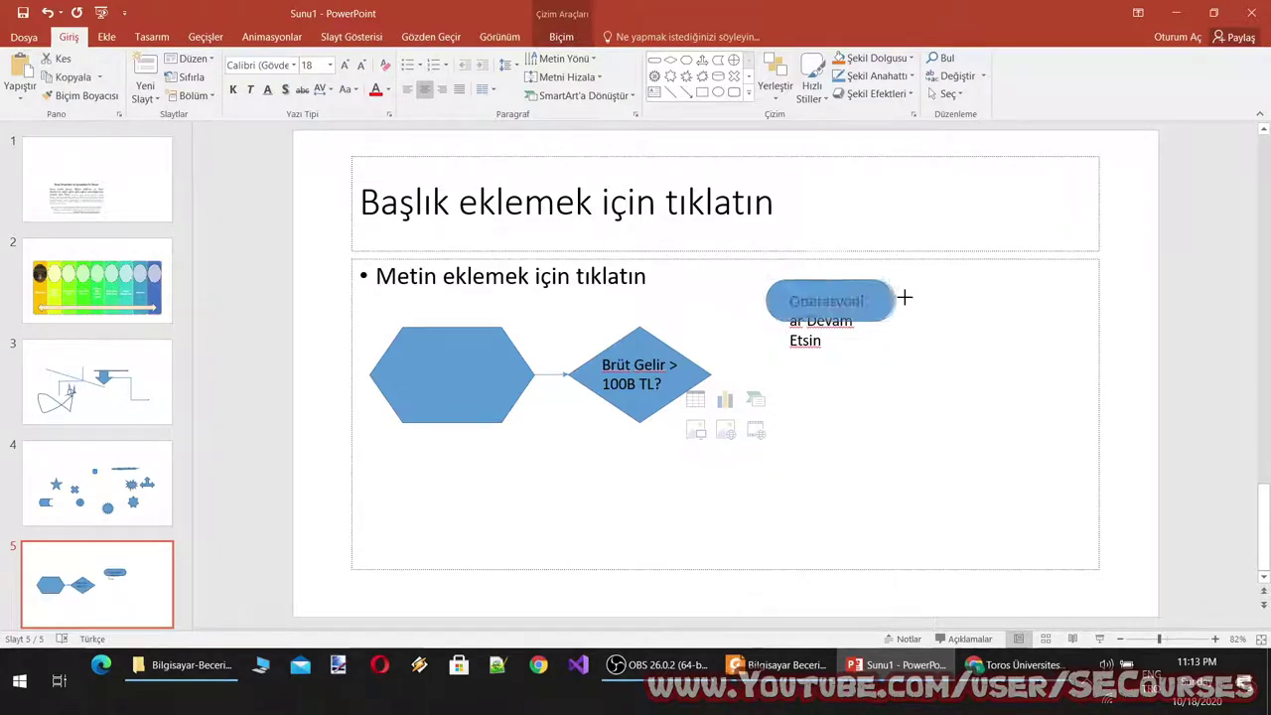
key("ctrl+z")
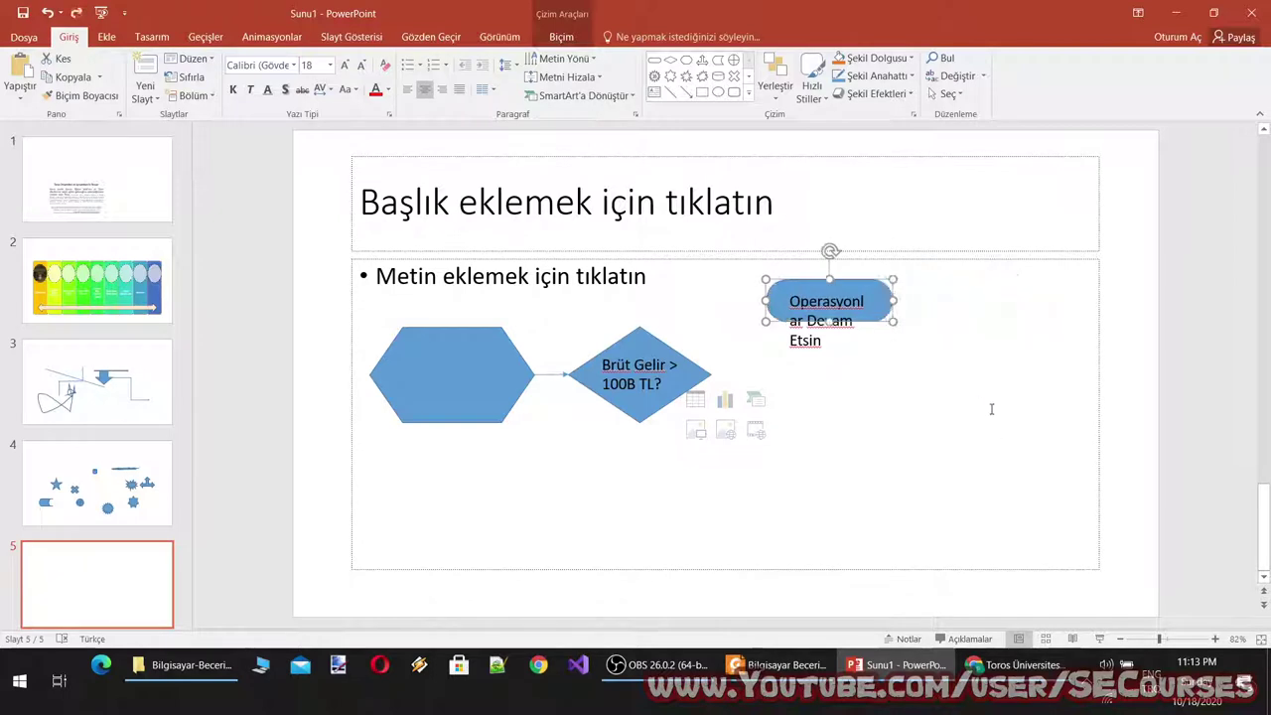
left_click_drag(895, 322, 963, 344)
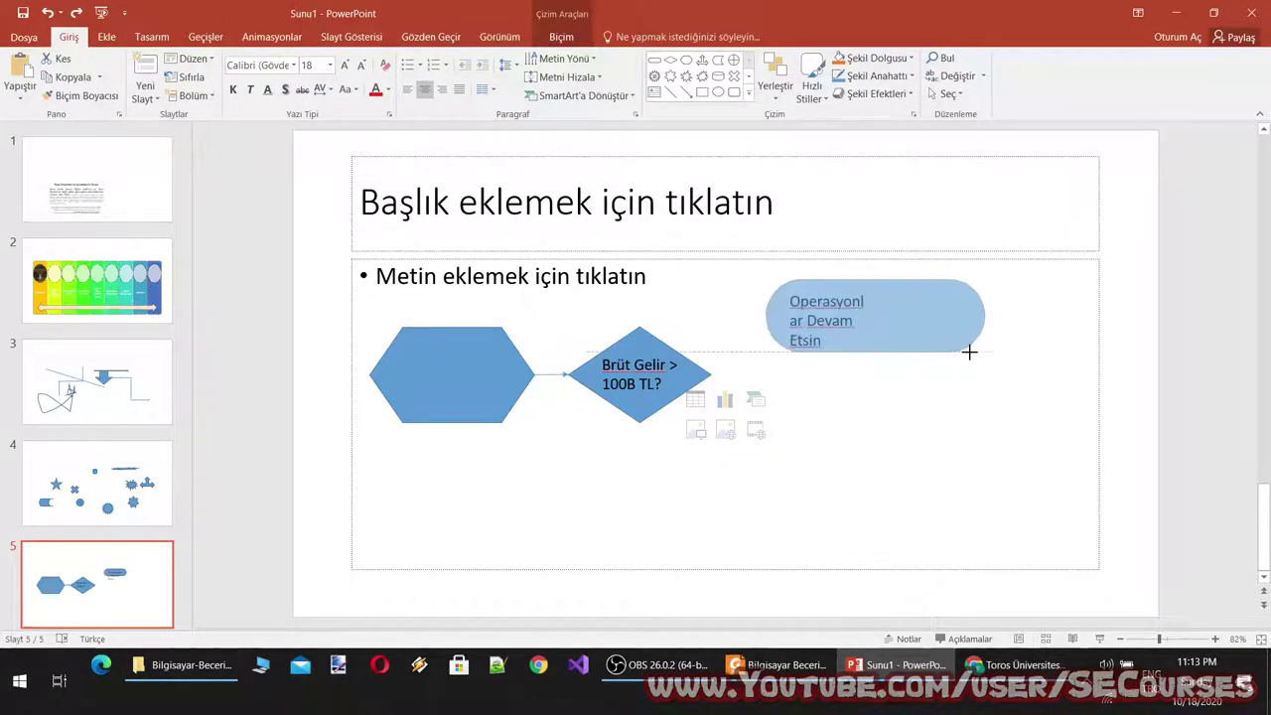
left_click(830, 306)
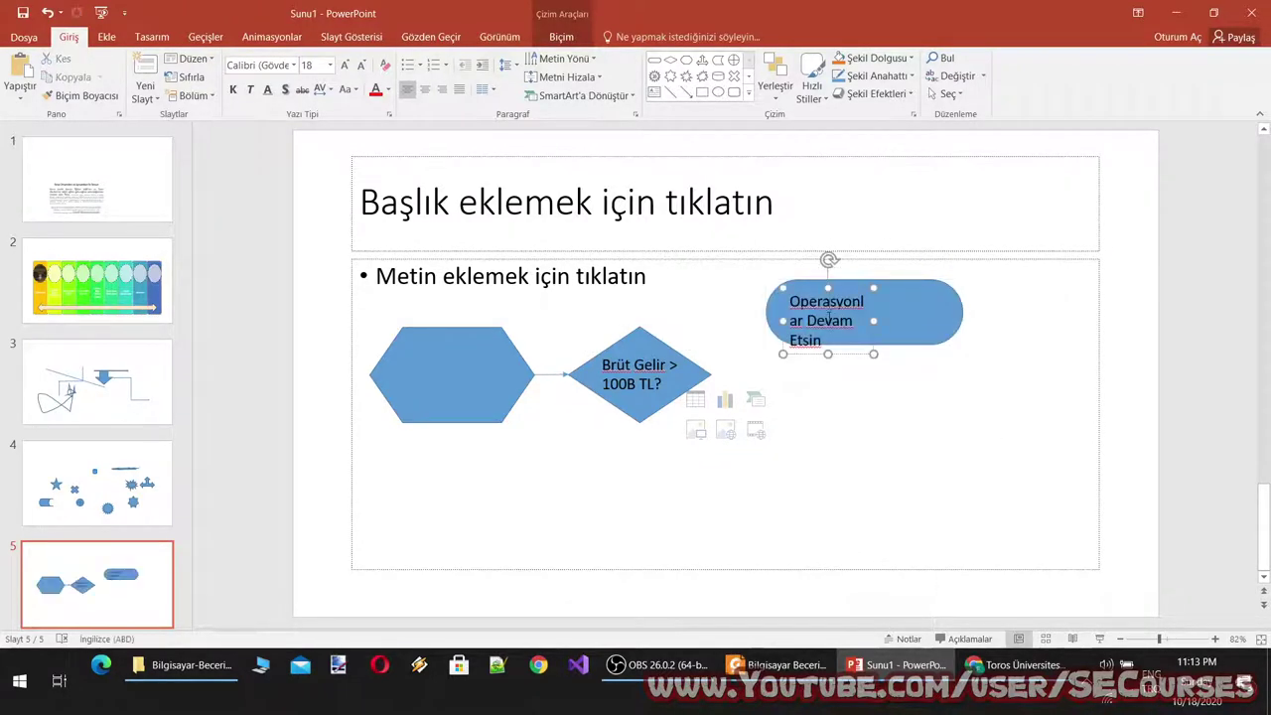
mouse_move(812, 288)
left_mouse_down()
mouse_move(849, 279)
mouse_move(825, 279)
left_mouse_up()
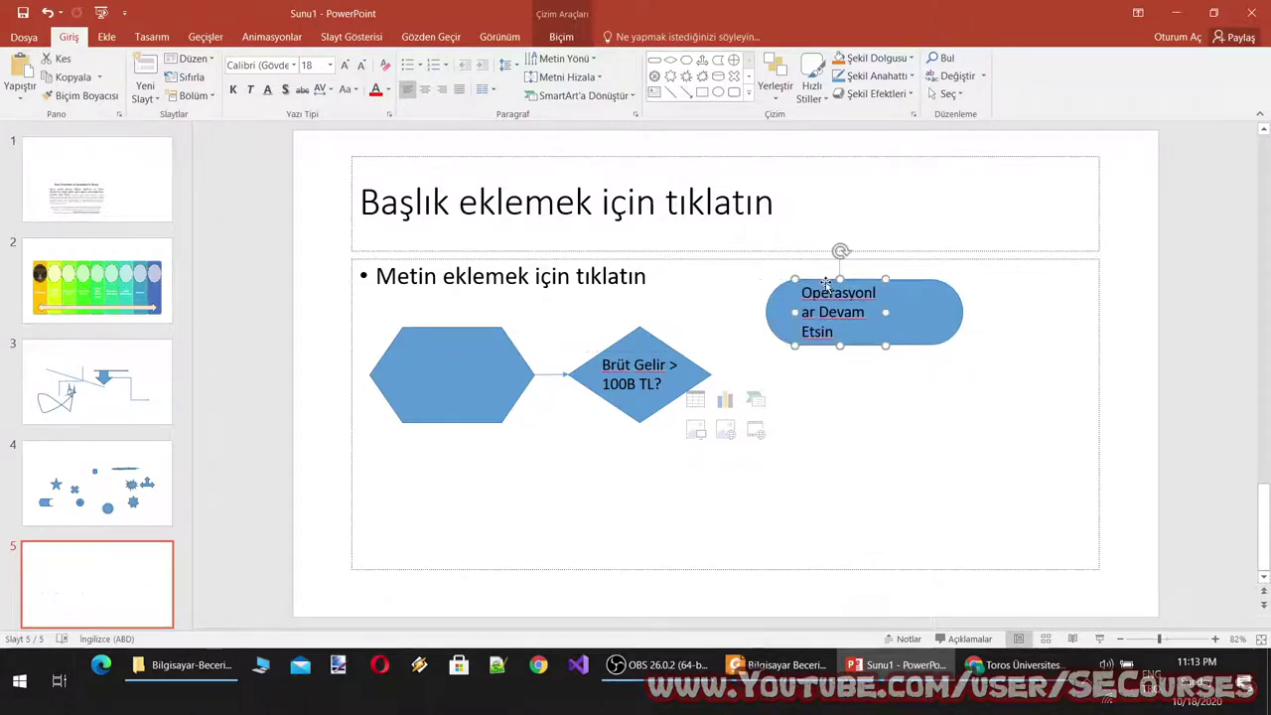
Replace the label with 'İşlemi Bitir' and shrink the shape to a compact pill.
triple_click(838, 328)
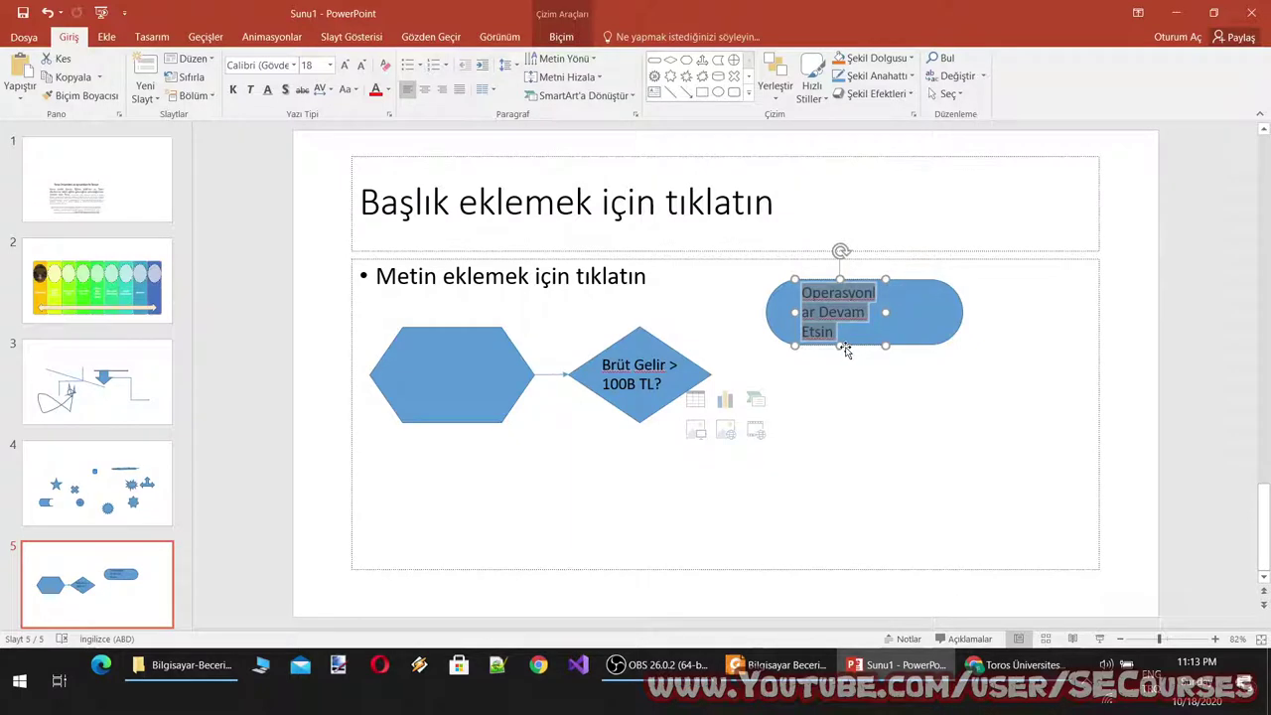
type("İşlemi Bit")
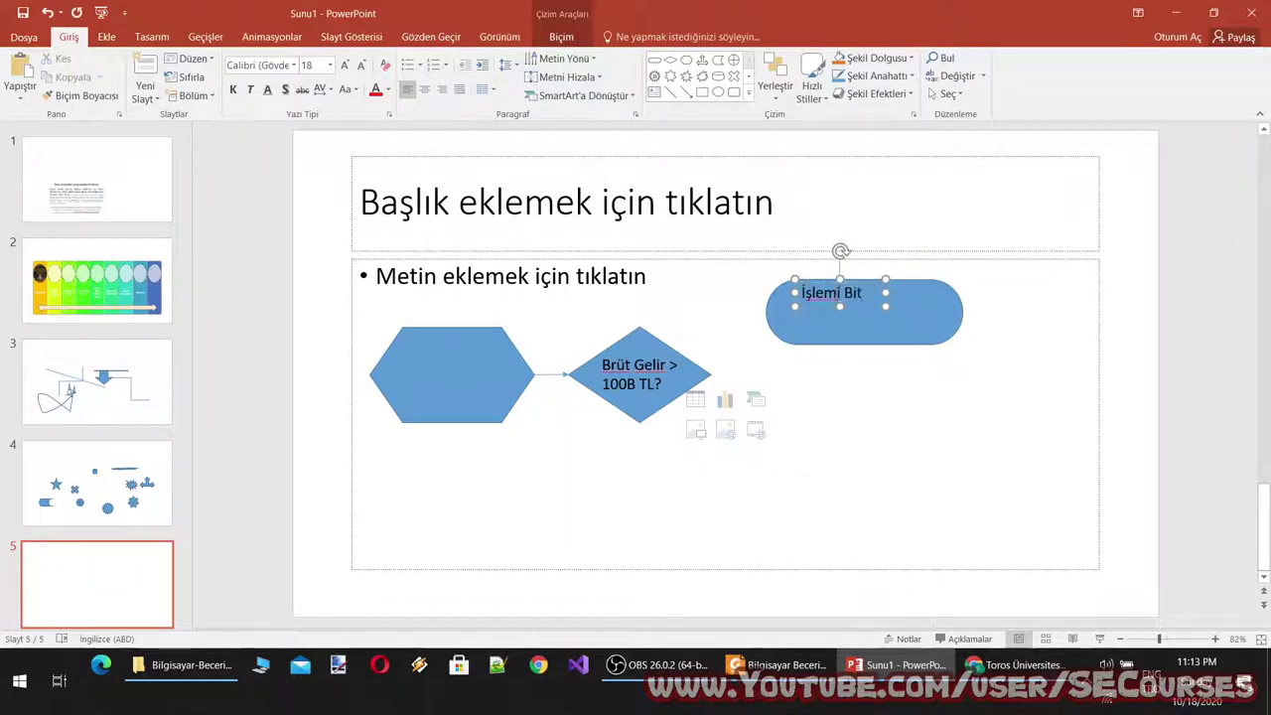
type("ir")
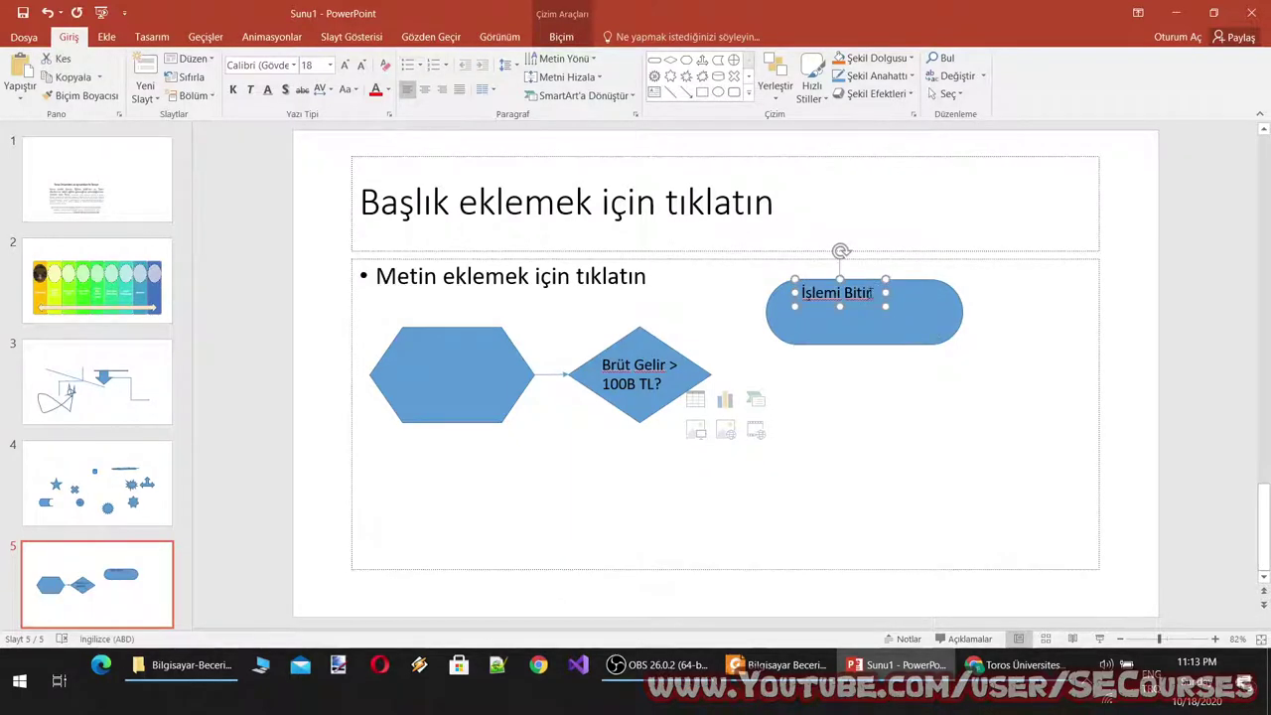
left_click(916, 327)
left_click_drag(966, 343, 898, 323)
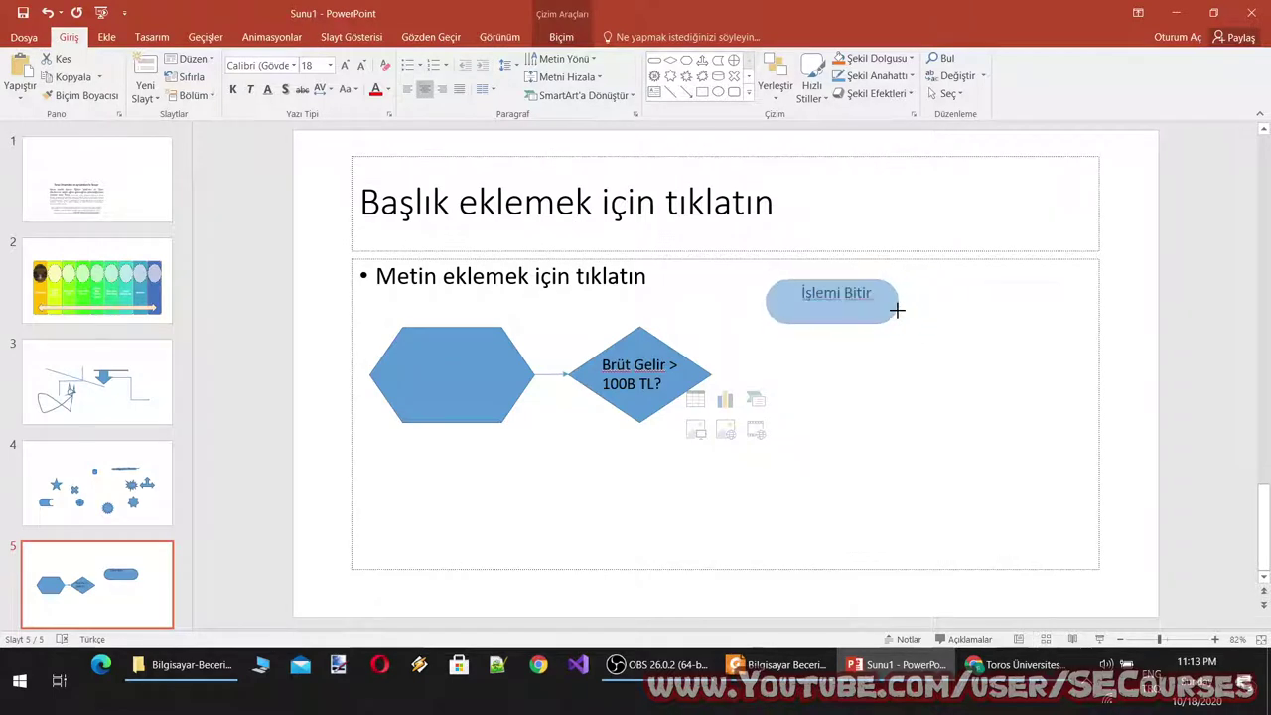
left_click(808, 286)
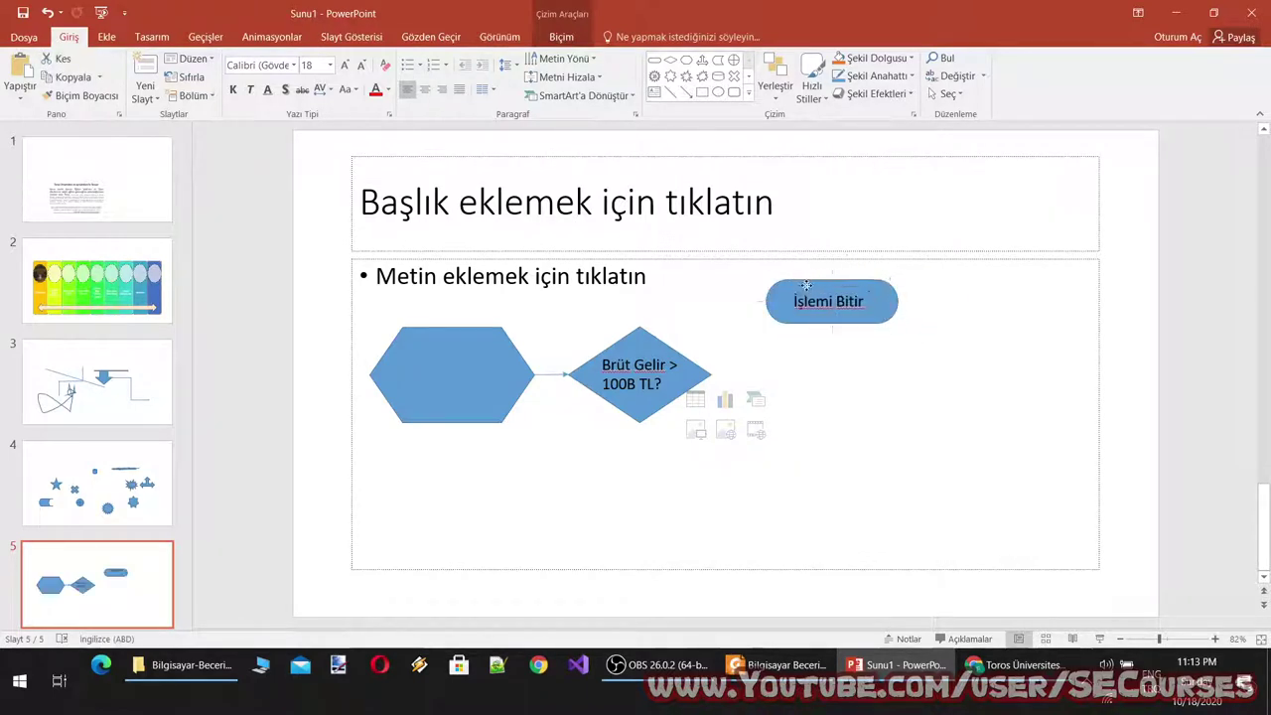
left_click(864, 385)
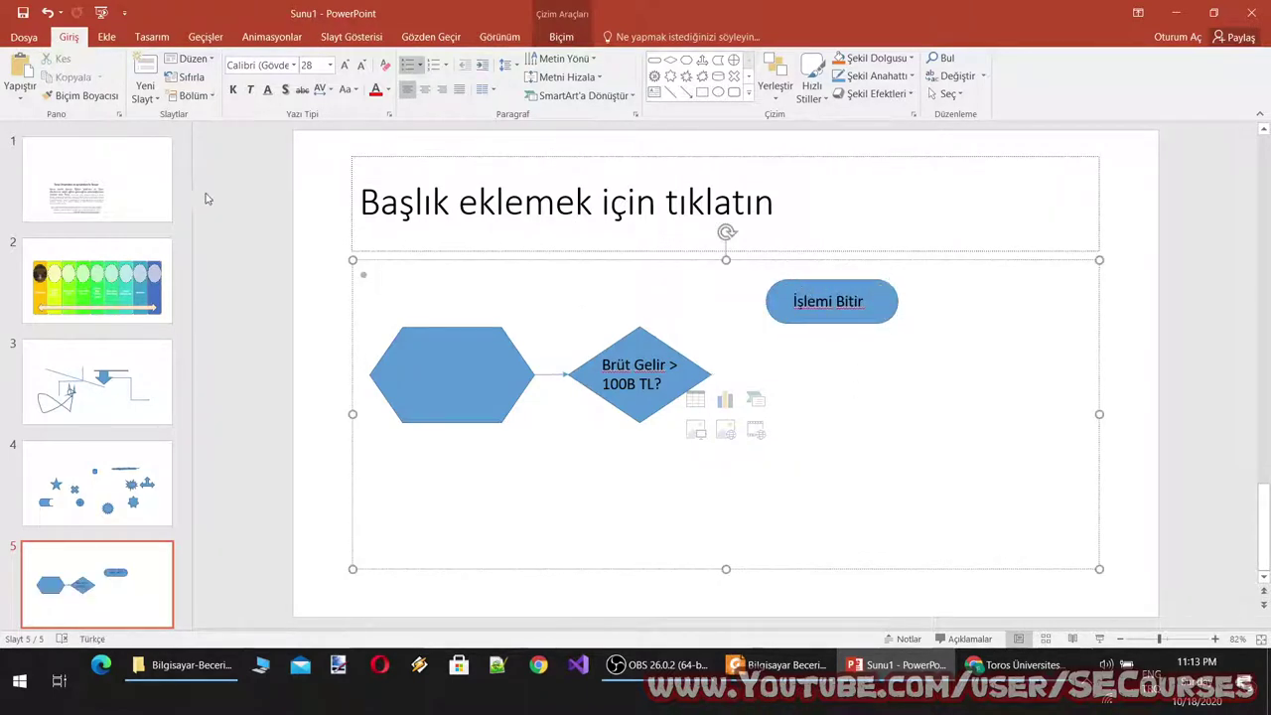
Draw an elbow connector from the diamond's top point to the İşlemi Bitir shape.
left_click(750, 92)
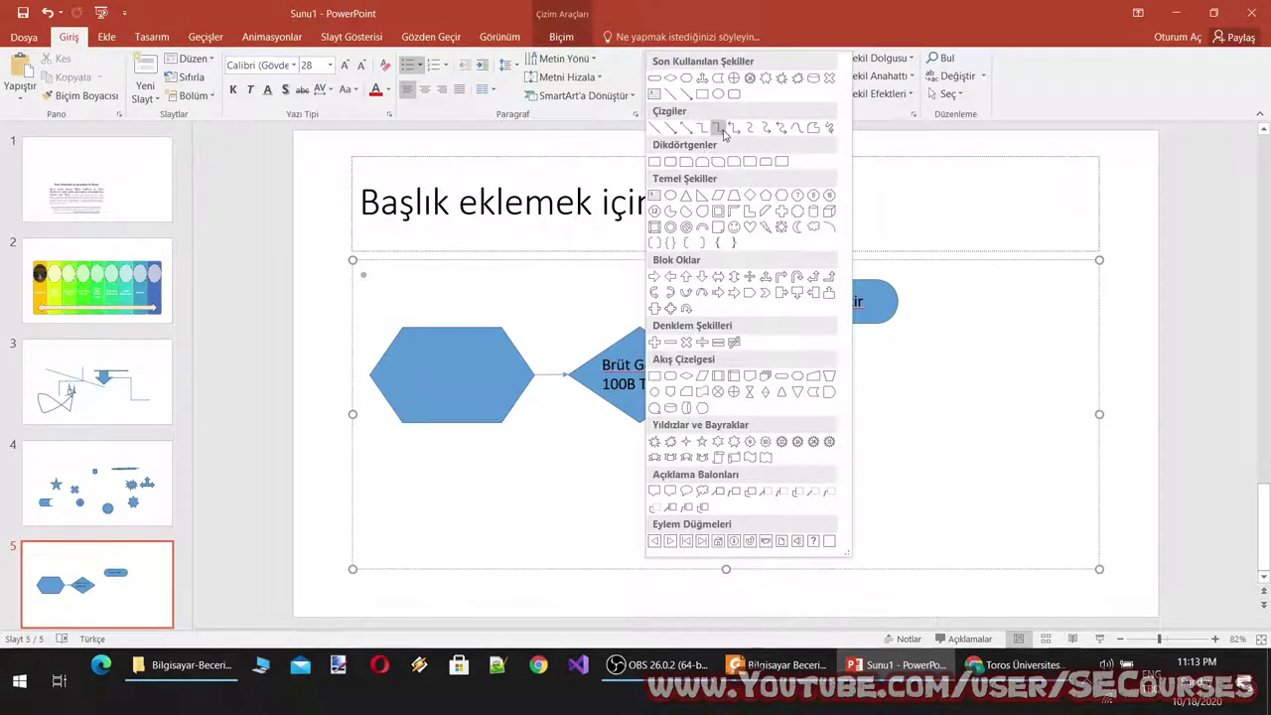
left_click(722, 130)
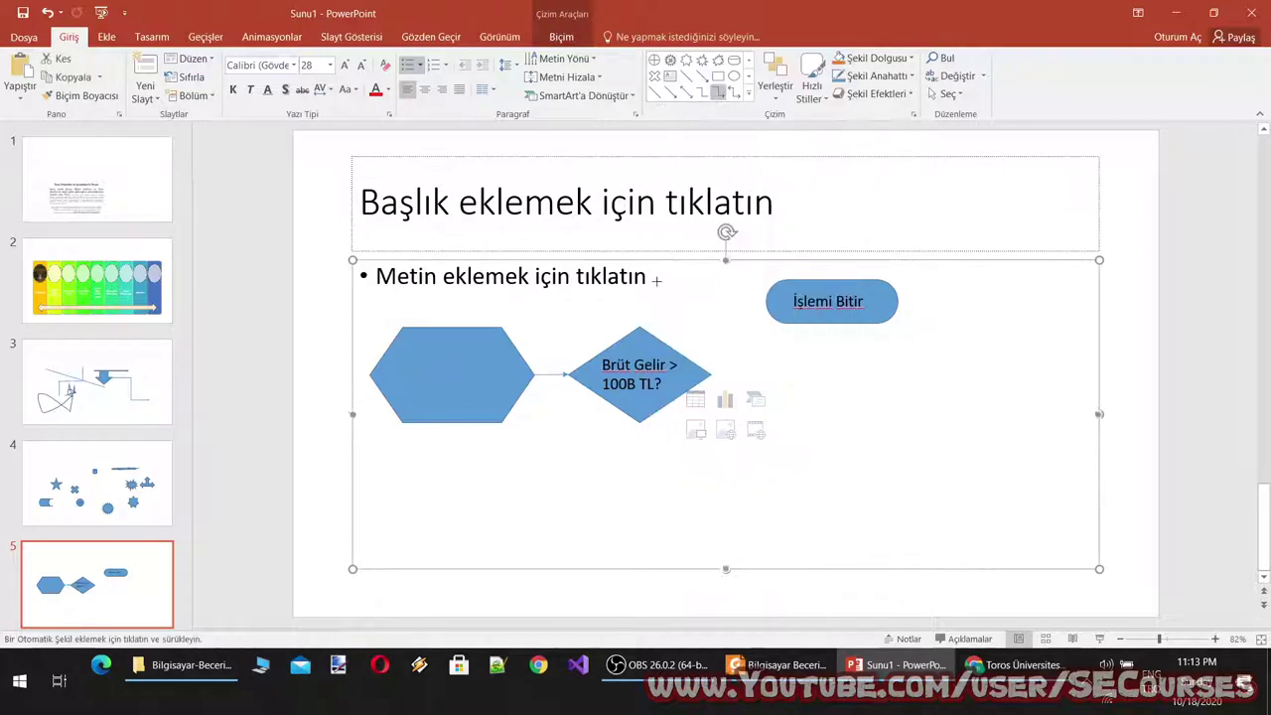
left_click_drag(639, 327, 766, 301)
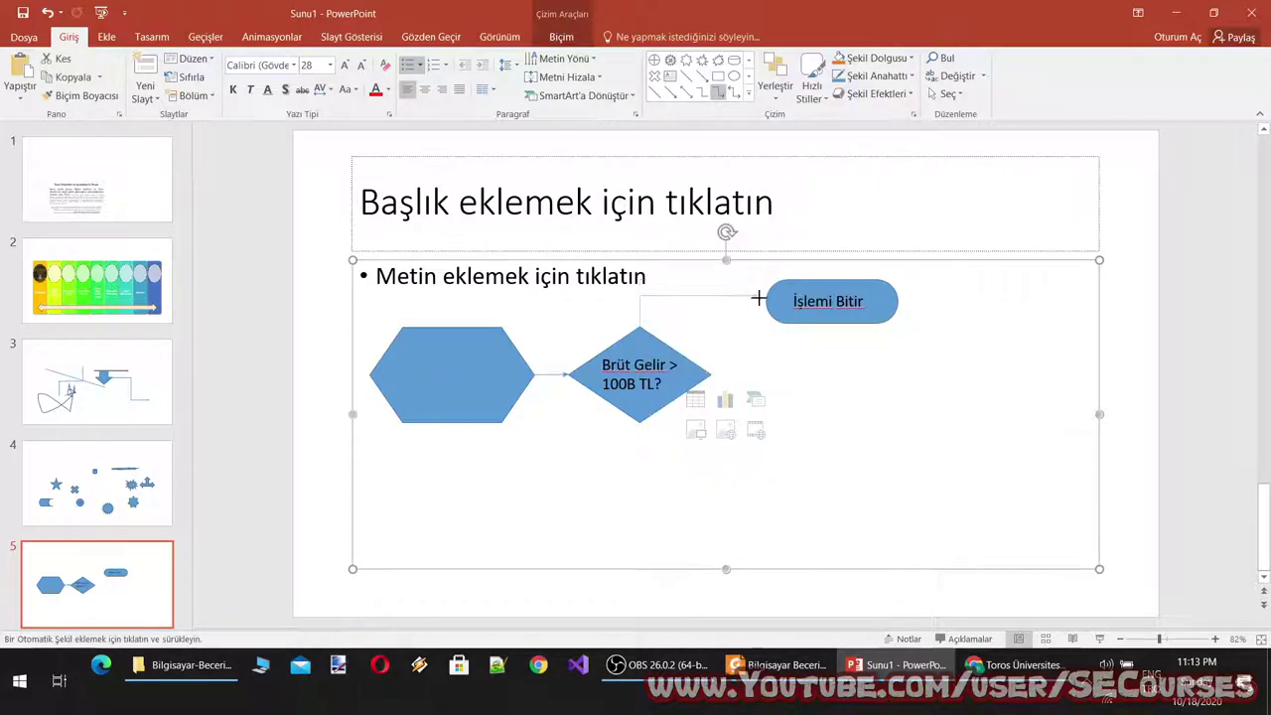
left_click(924, 468)
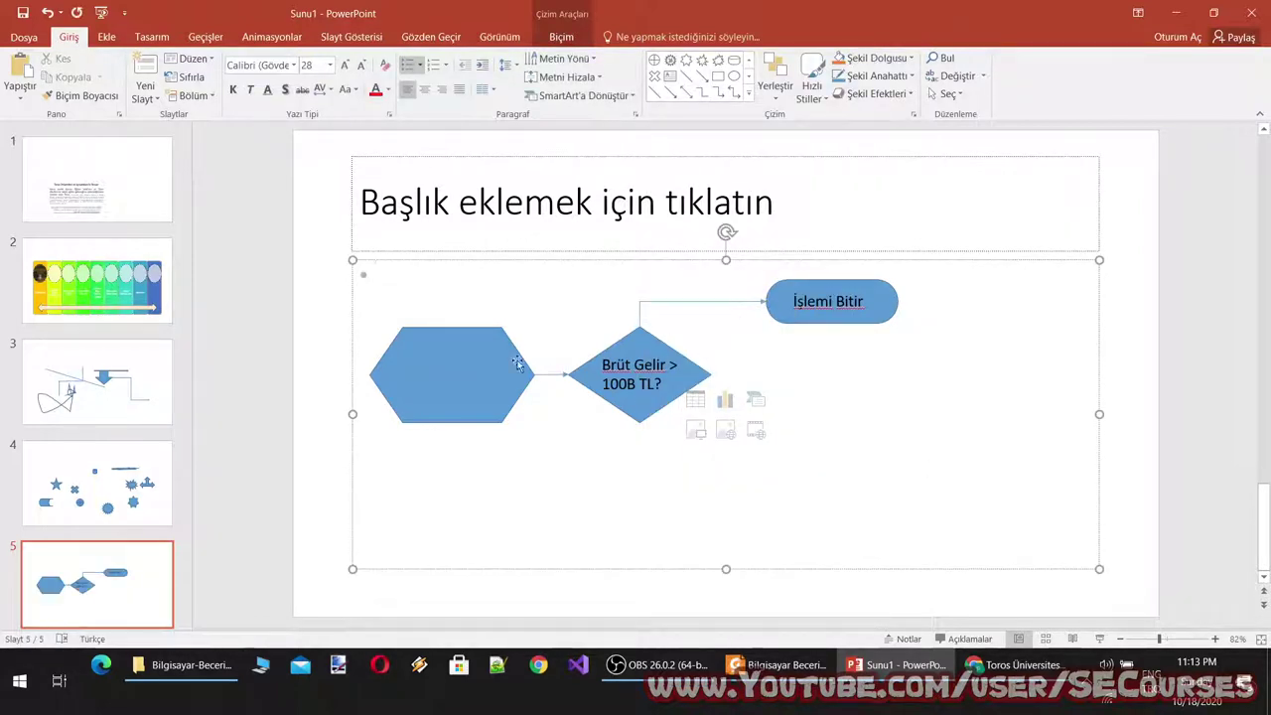
left_click(420, 371)
double_click(432, 373)
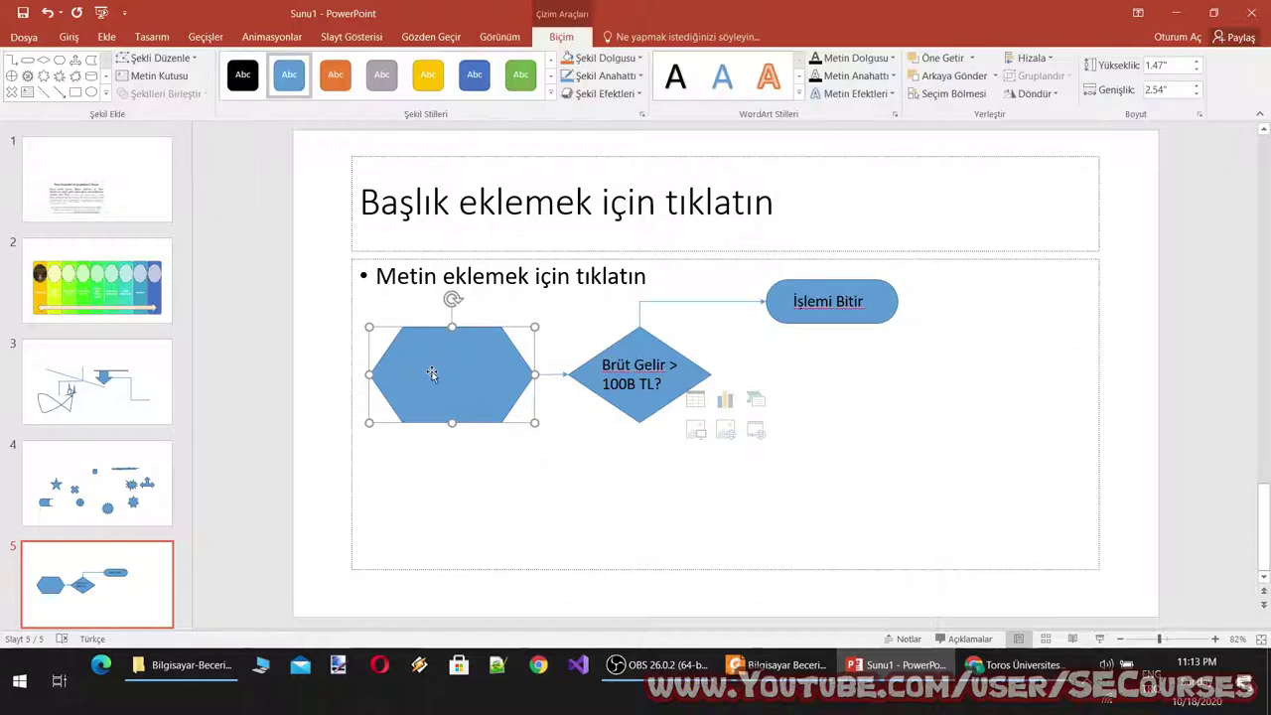
Add a text box in the hexagon reading 'İşleme Başla Brüt Geliri Hesapla'.
left_click(159, 75)
left_click_drag(402, 338, 499, 374)
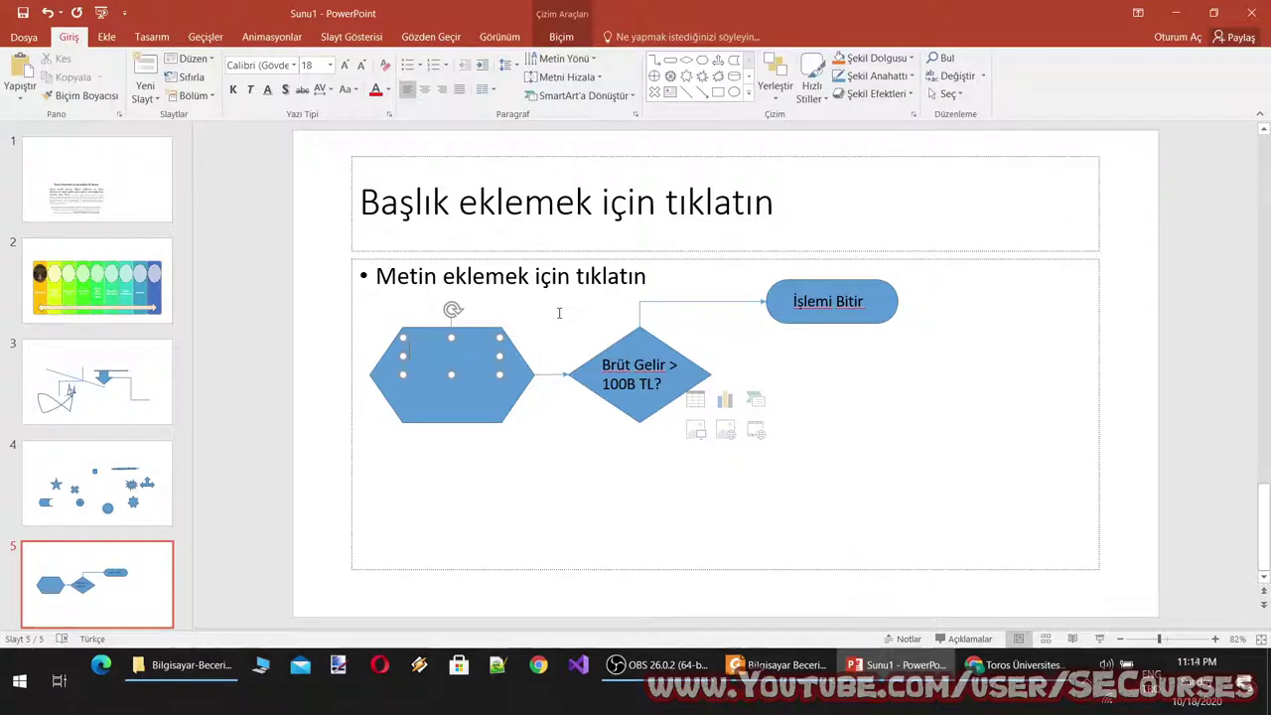
type("İşleme")
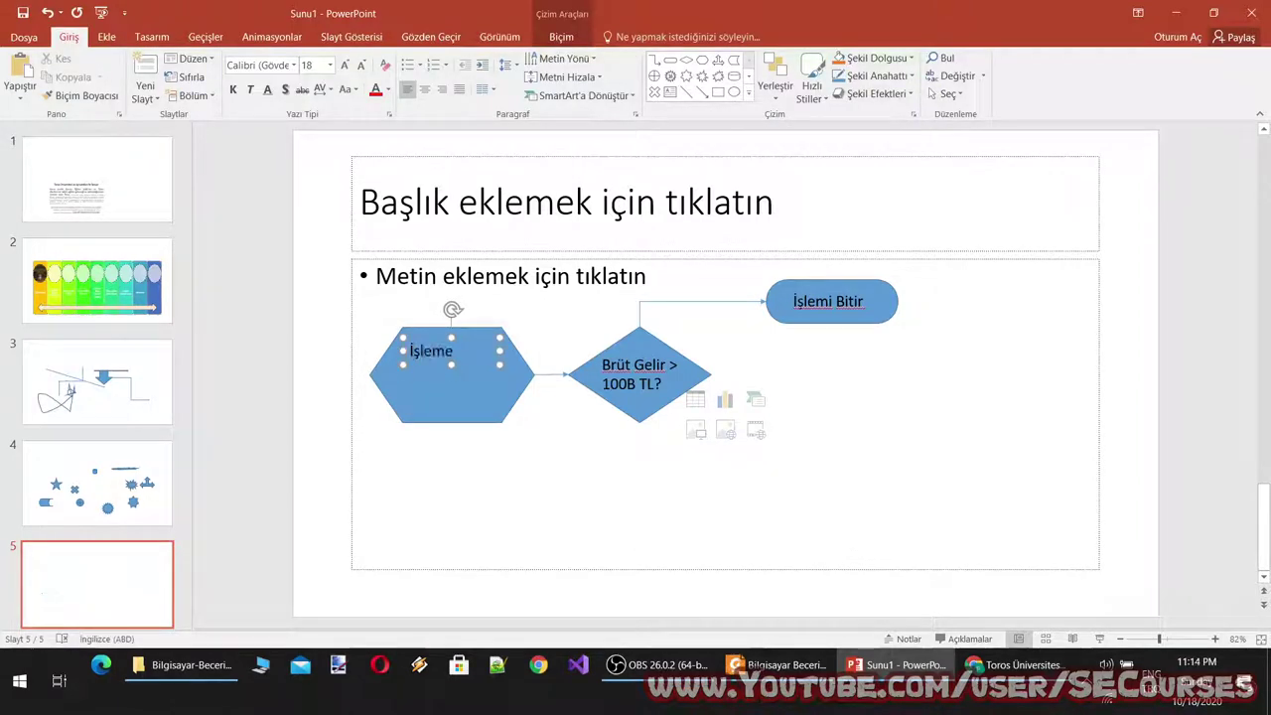
type(" Başla B")
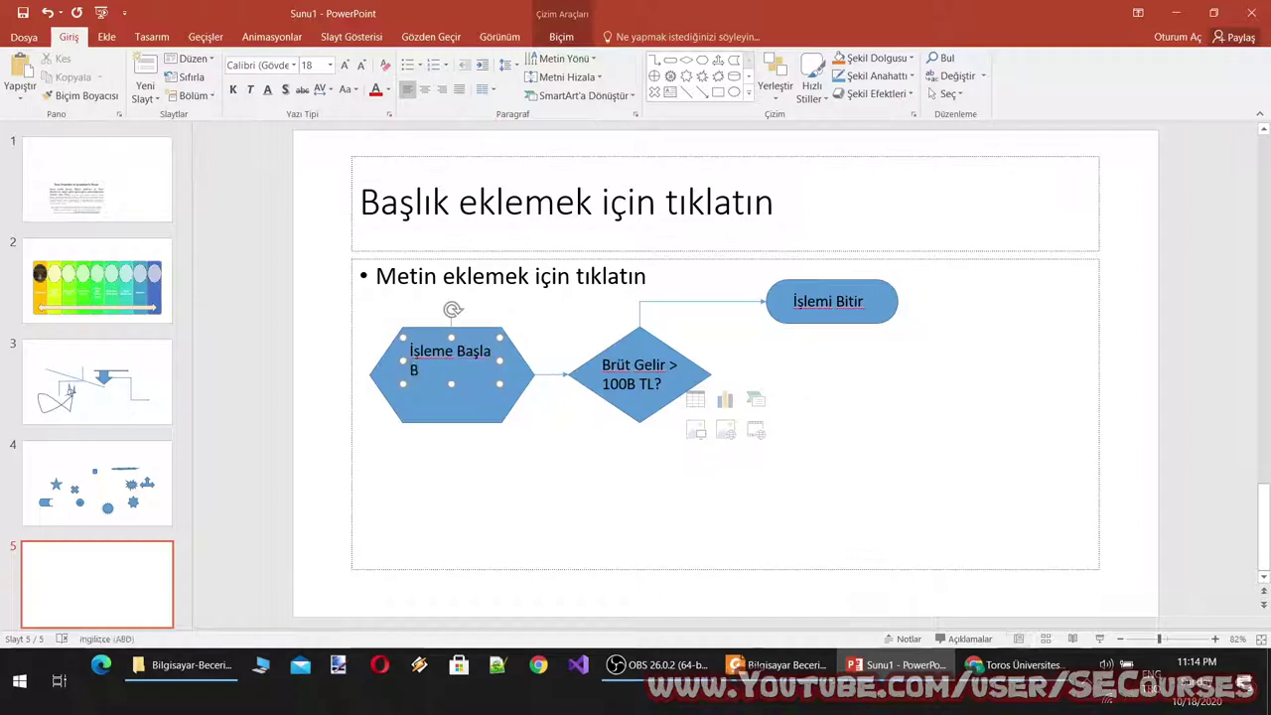
type("rüt Geliri Hes")
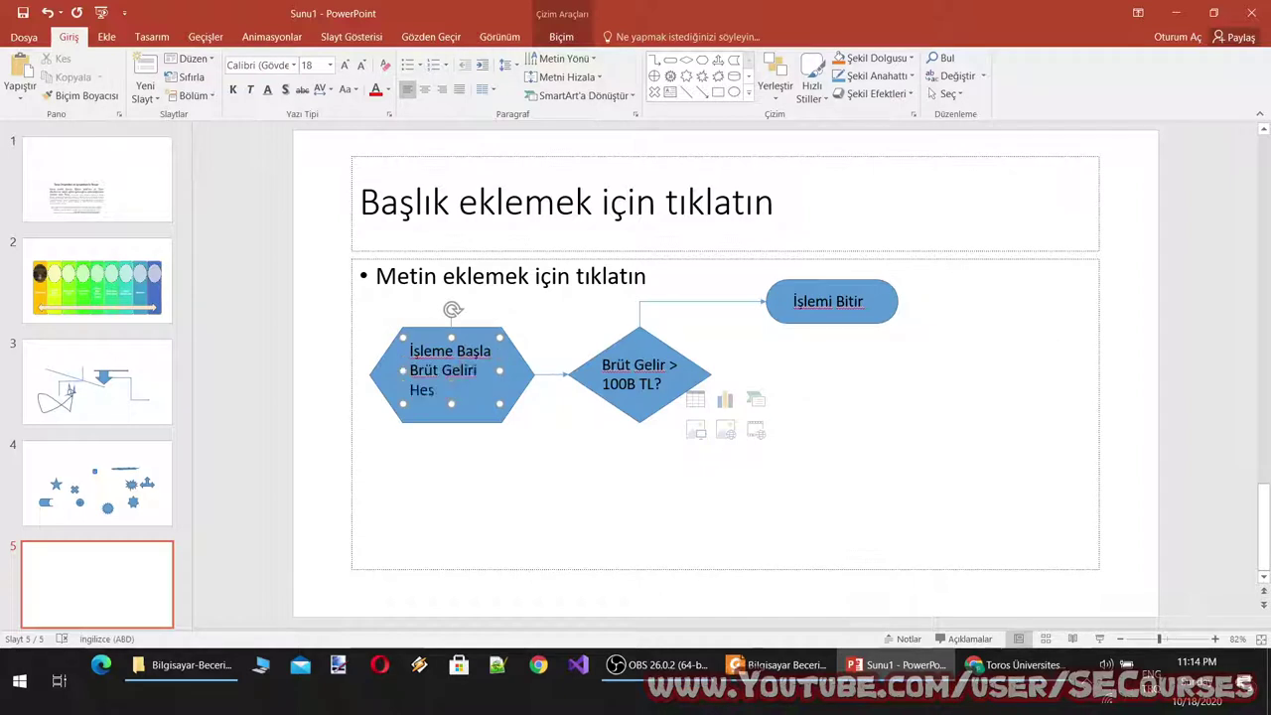
type("apla")
left_click(528, 466)
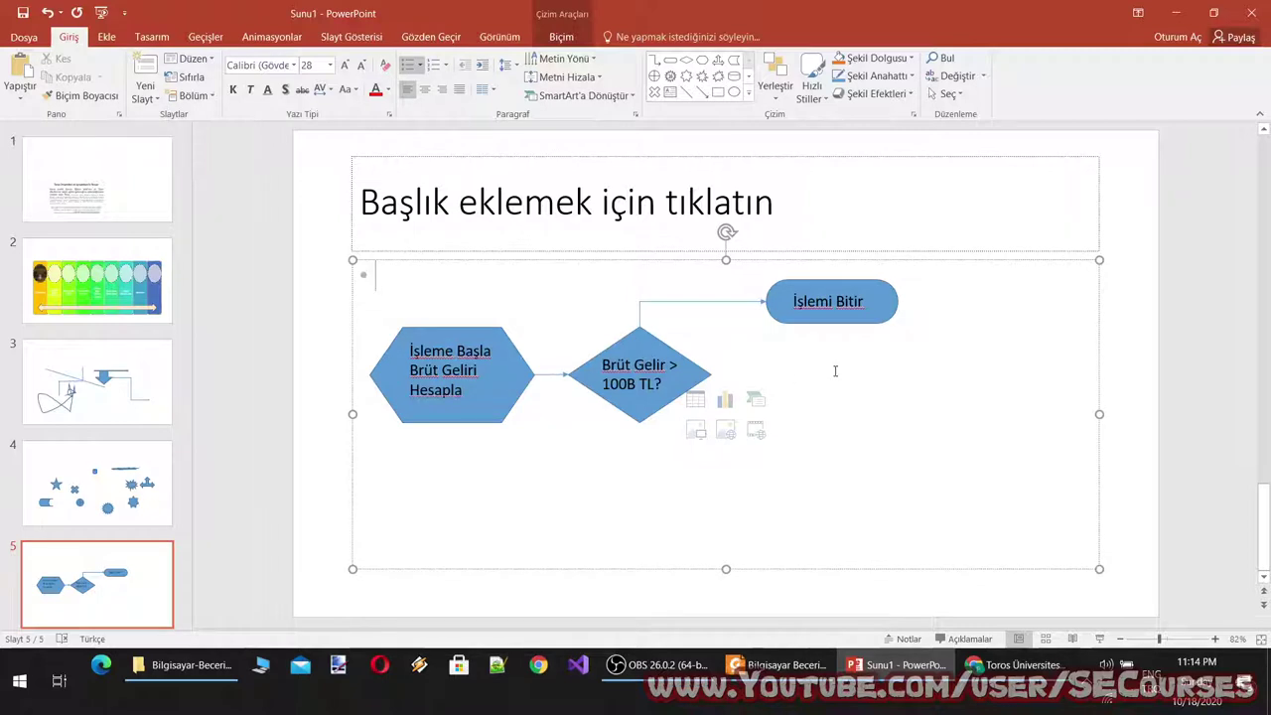
left_click(685, 306)
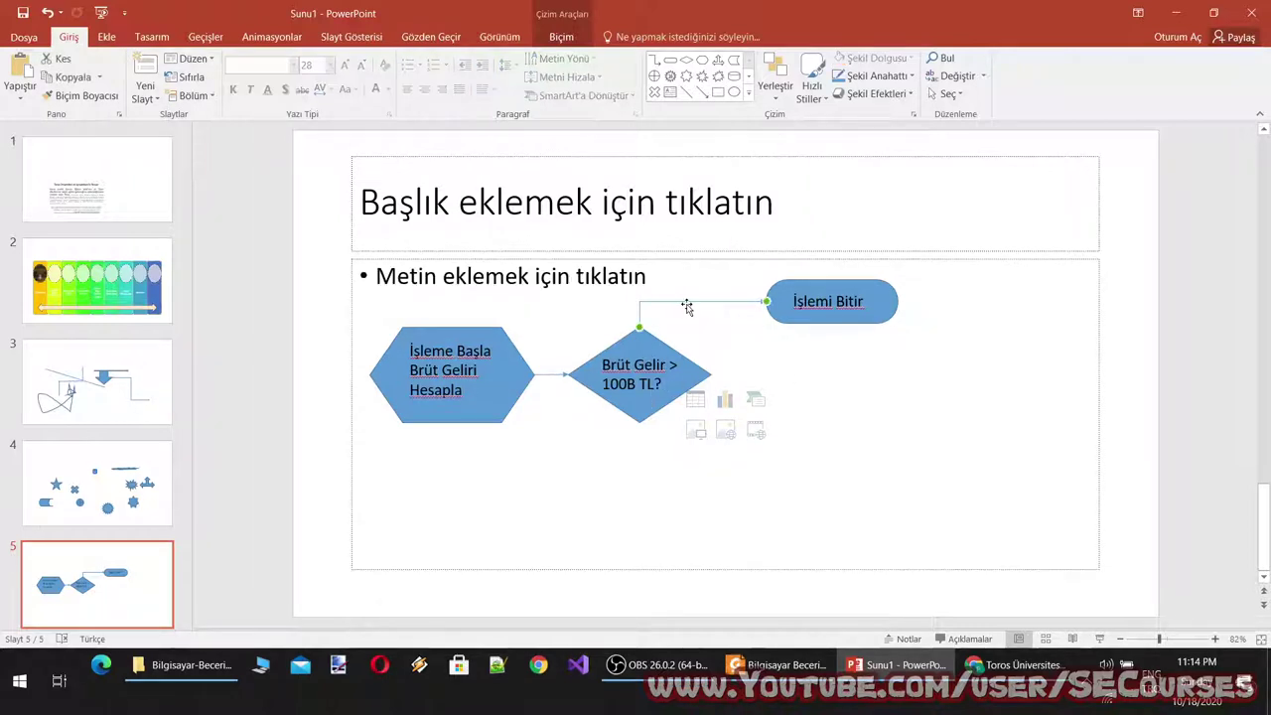
Insert a text box reading 'EVET' and nudge it onto the connector.
left_click(107, 38)
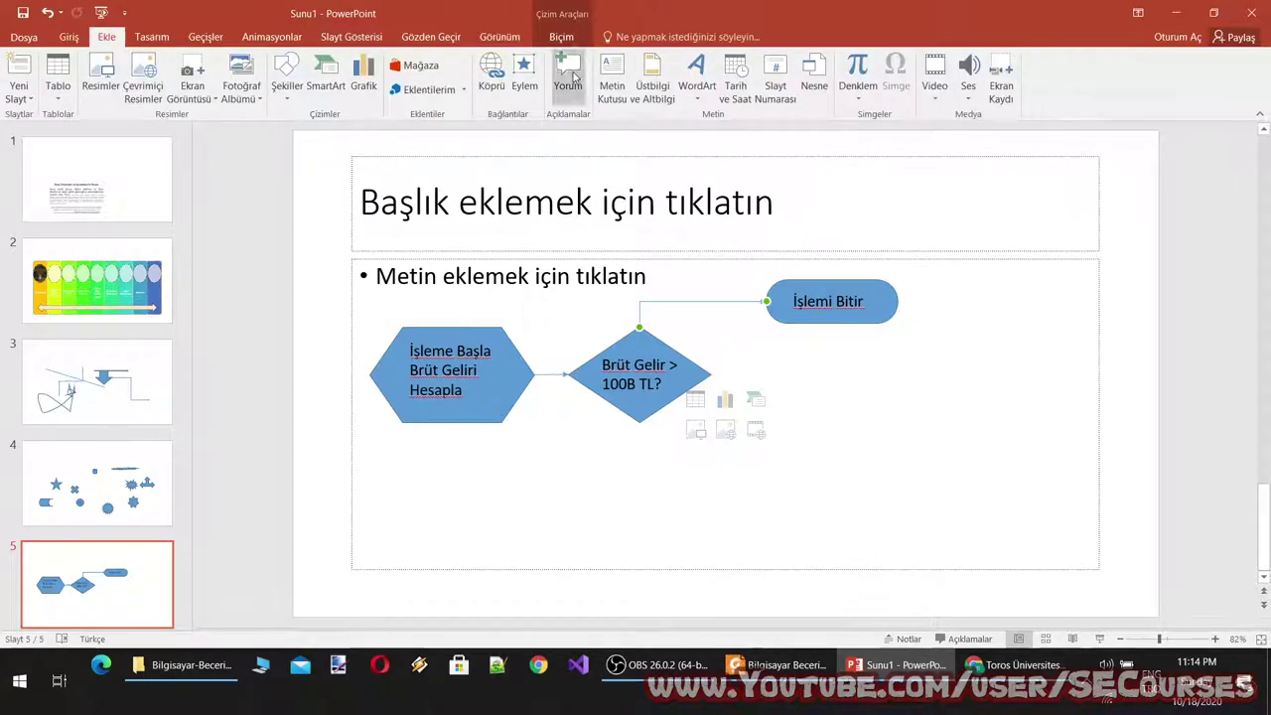
left_click(612, 79)
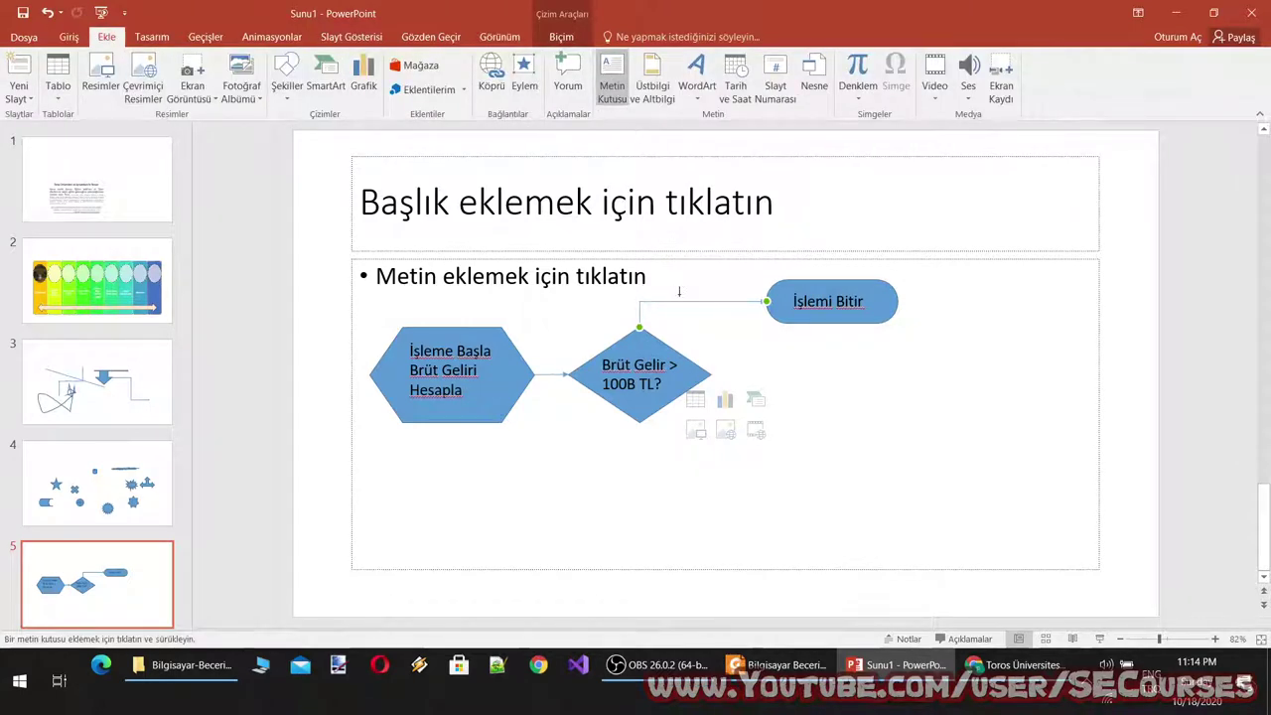
left_click_drag(679, 291, 735, 315)
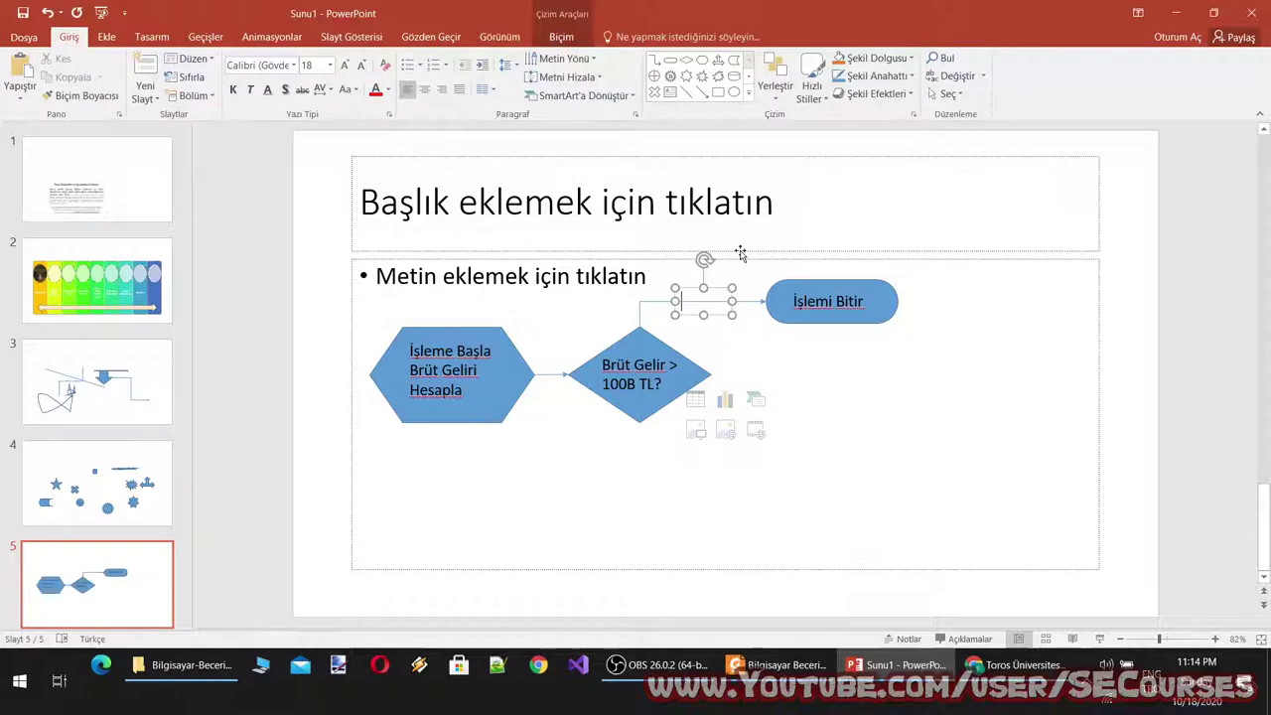
type("EVET")
left_click(733, 340)
left_click(713, 290)
left_click_drag(713, 290, 721, 284)
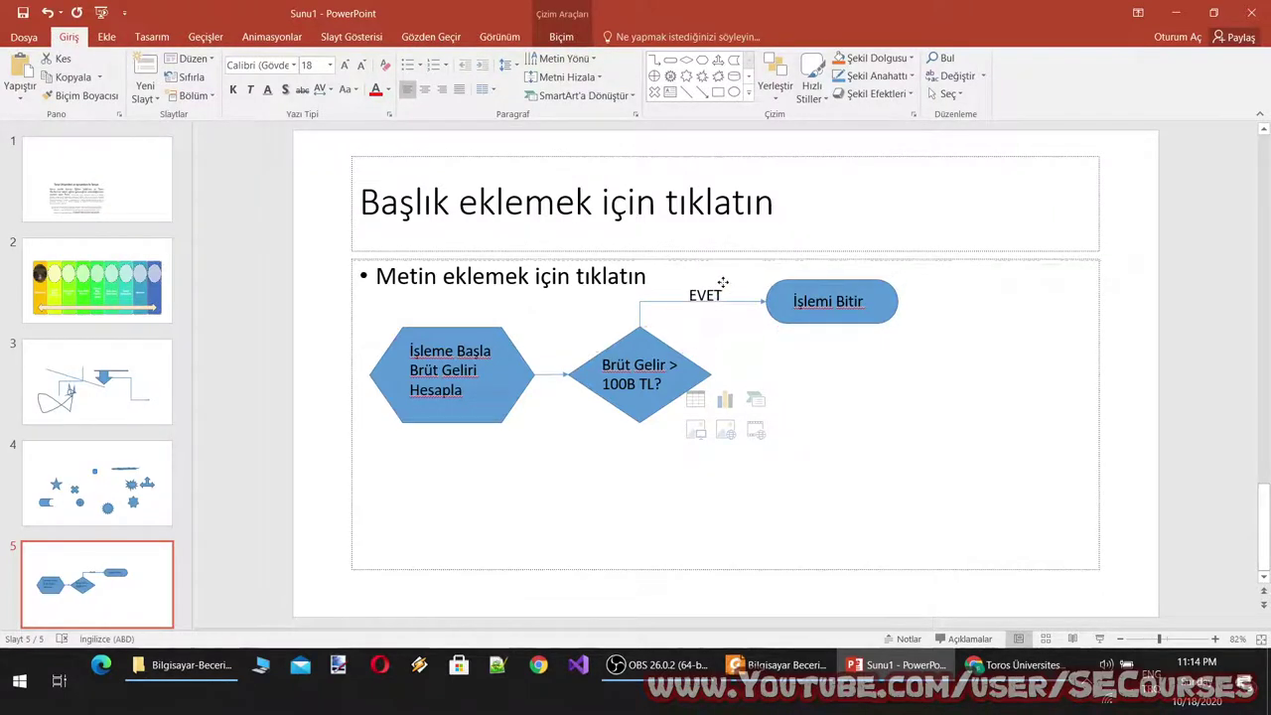
left_click(722, 283)
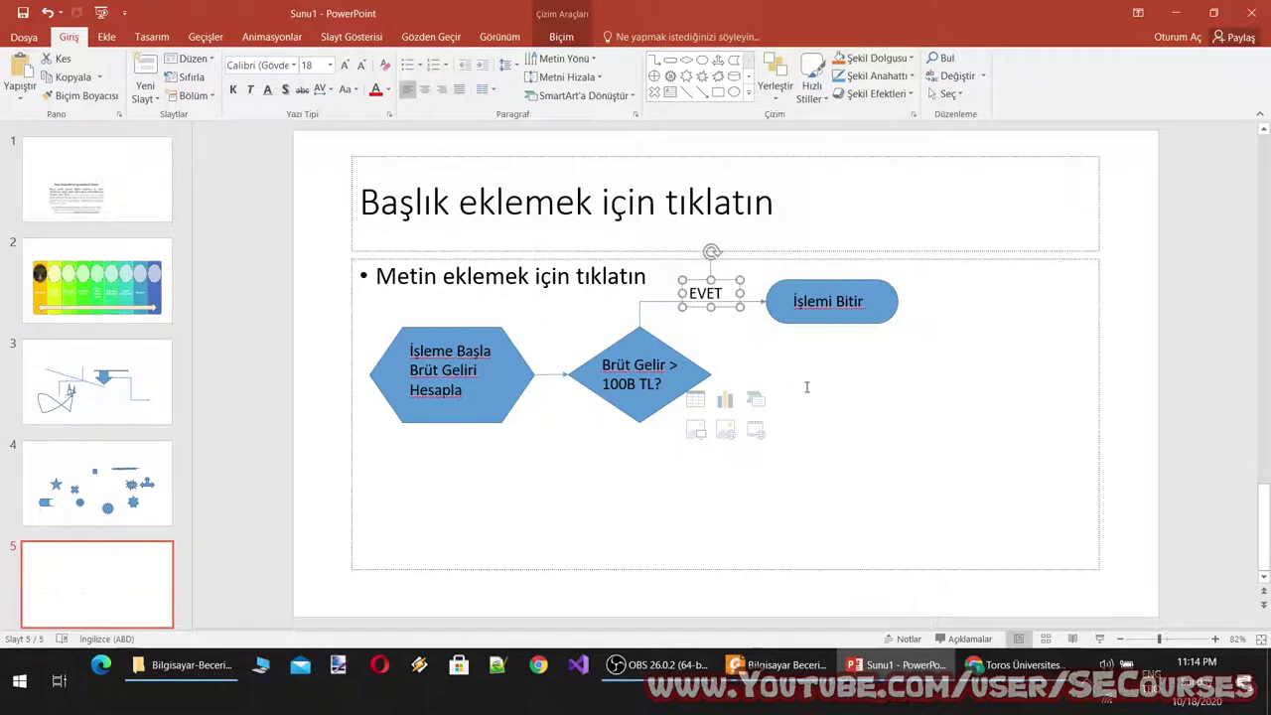
left_click(826, 378)
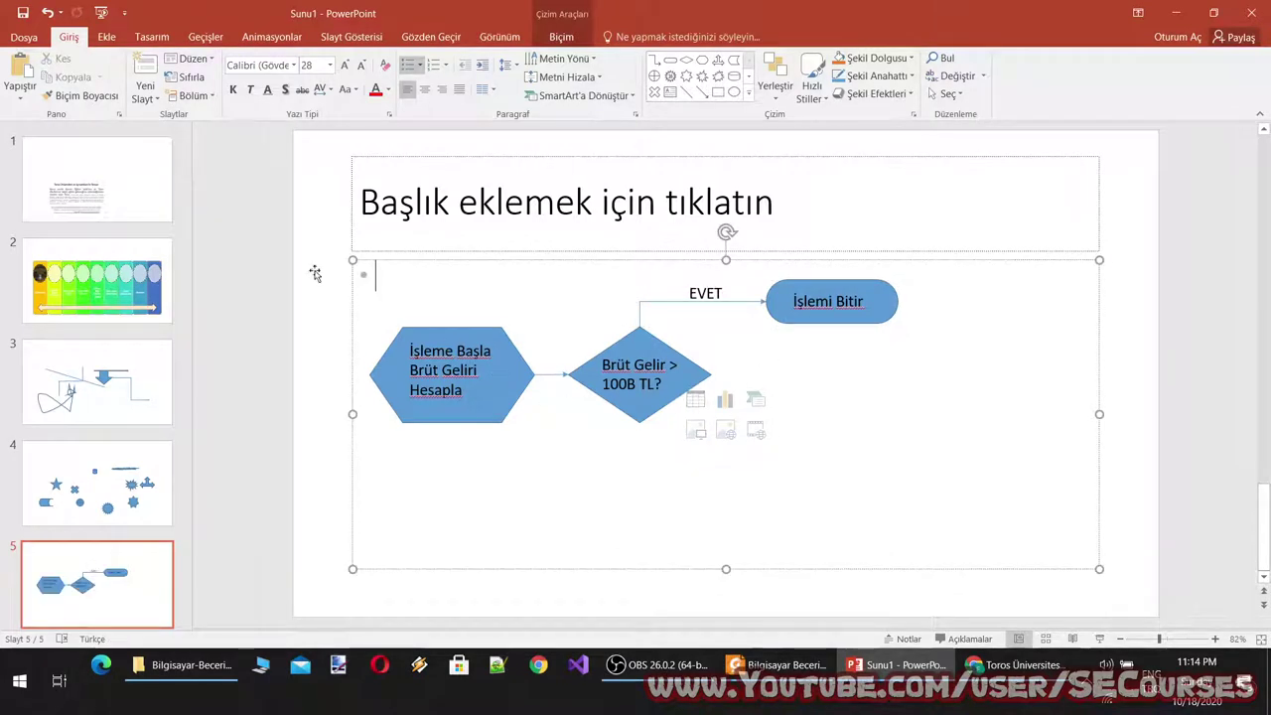
Switch between ribbon tabs to bring up the full Shapes gallery.
left_click(563, 38)
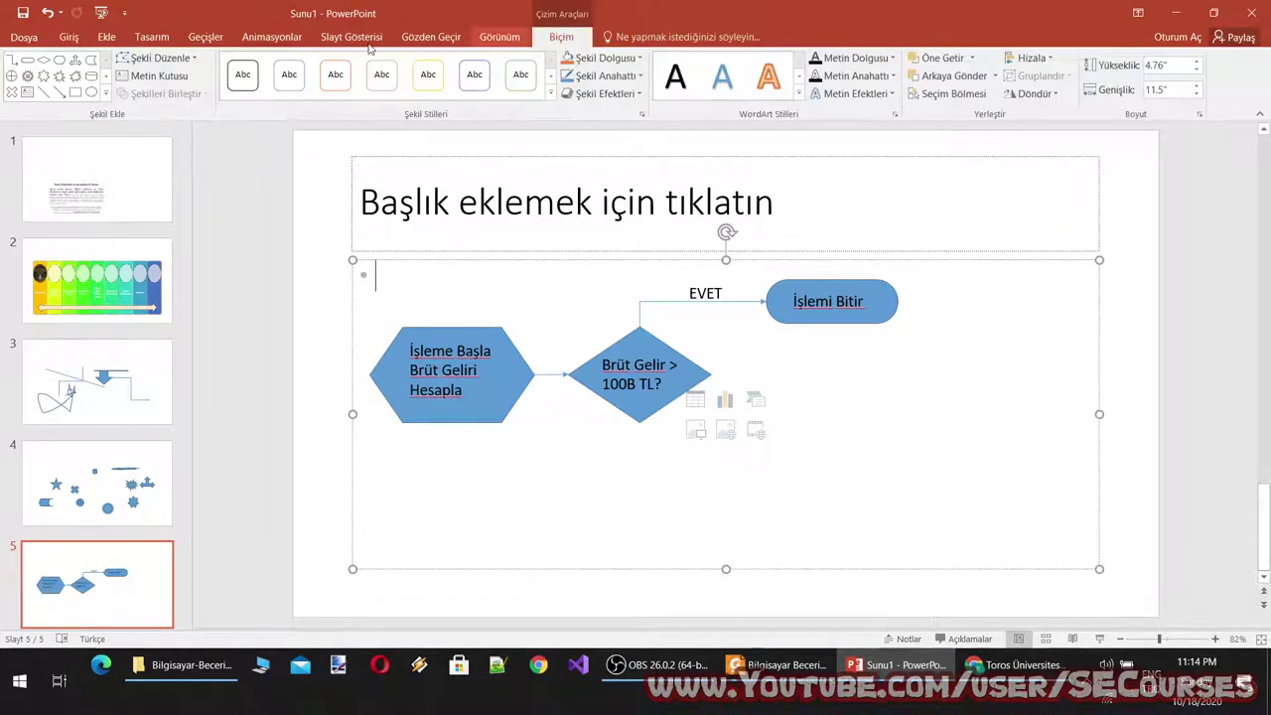
left_click(106, 37)
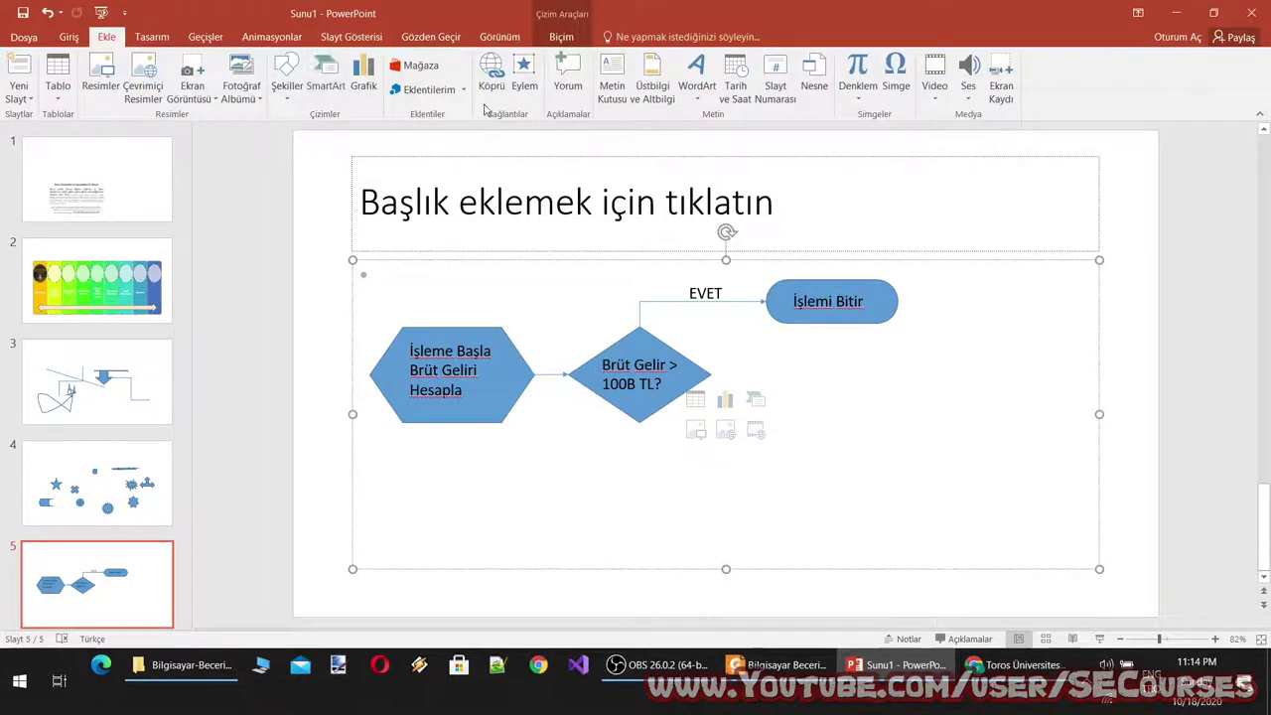
left_click(69, 38)
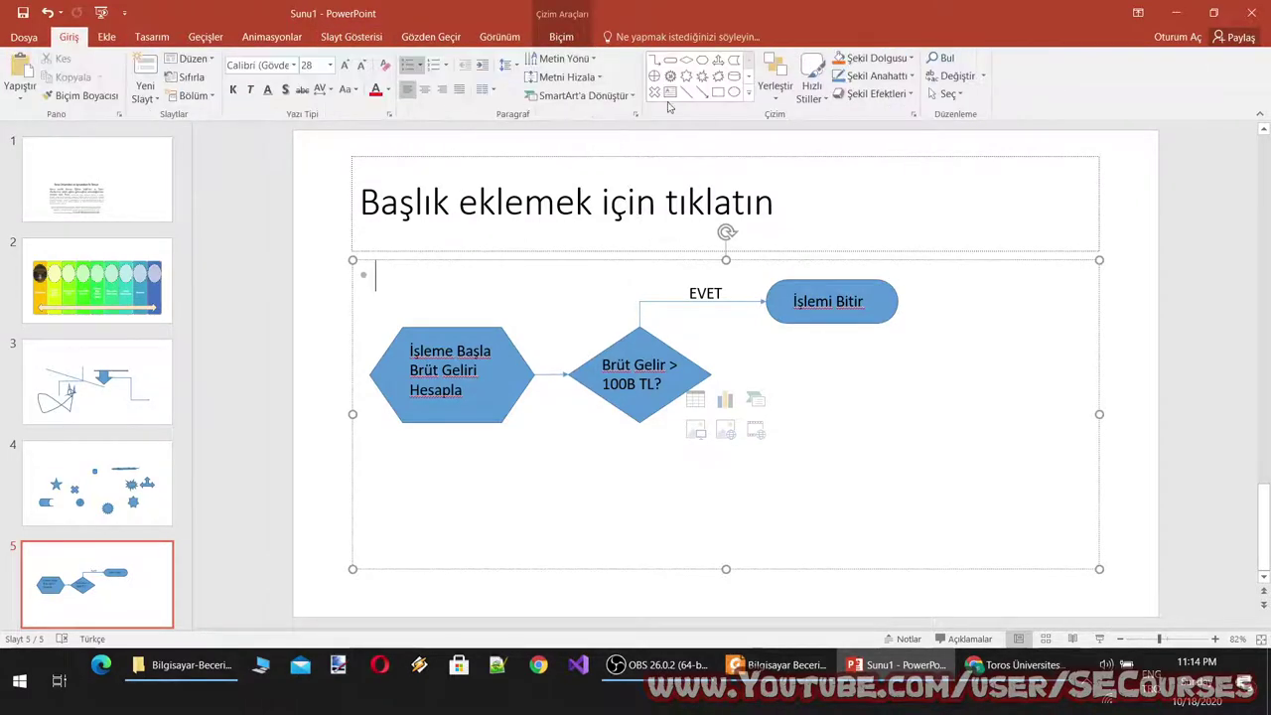
left_click(772, 74)
Draw a cloud callout beside the diamond and drag it below the EVET label.
left_click(752, 99)
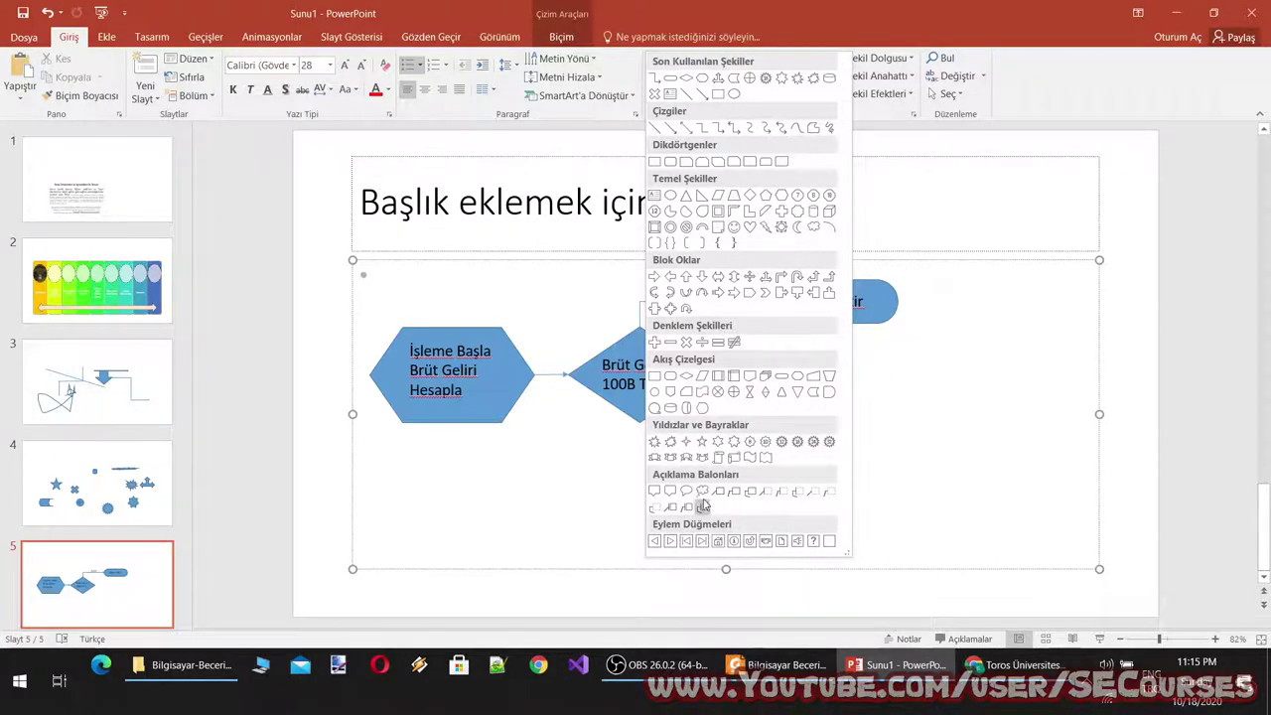
left_click(702, 507)
left_click_drag(736, 326, 806, 376)
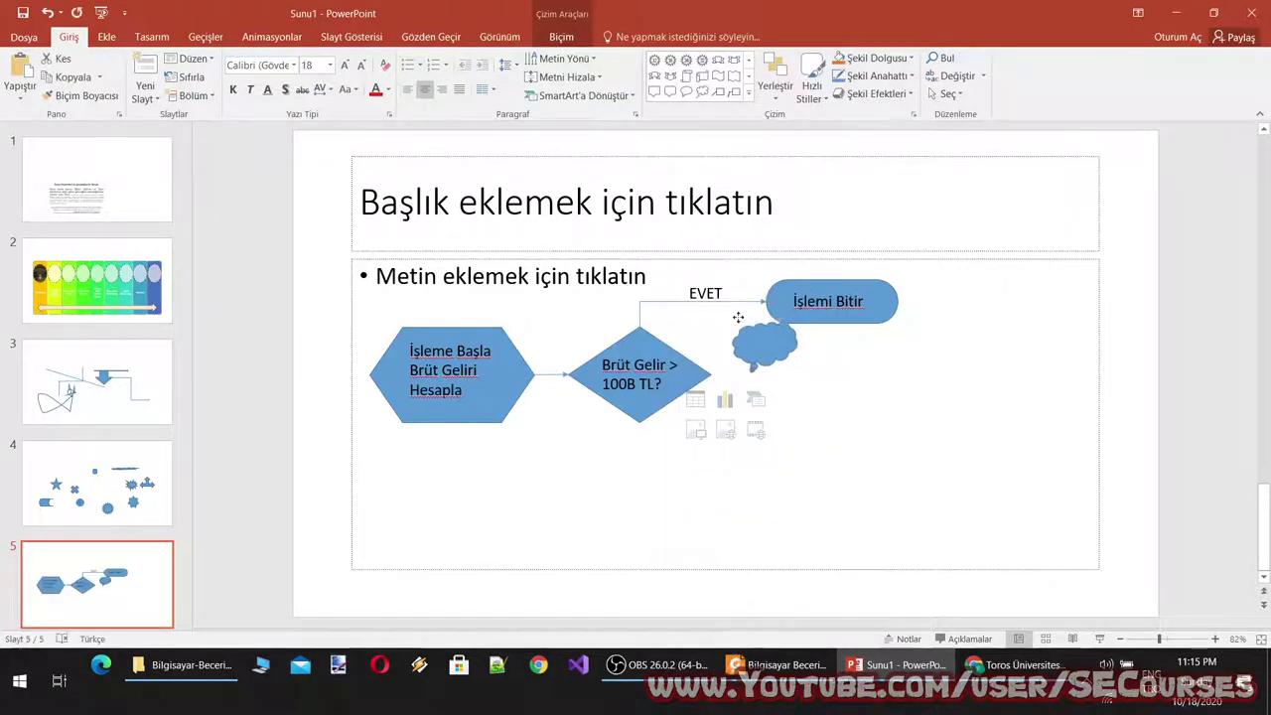
mouse_move(755, 330)
left_mouse_down()
mouse_move(702, 243)
mouse_move(763, 337)
mouse_move(843, 385)
left_mouse_up()
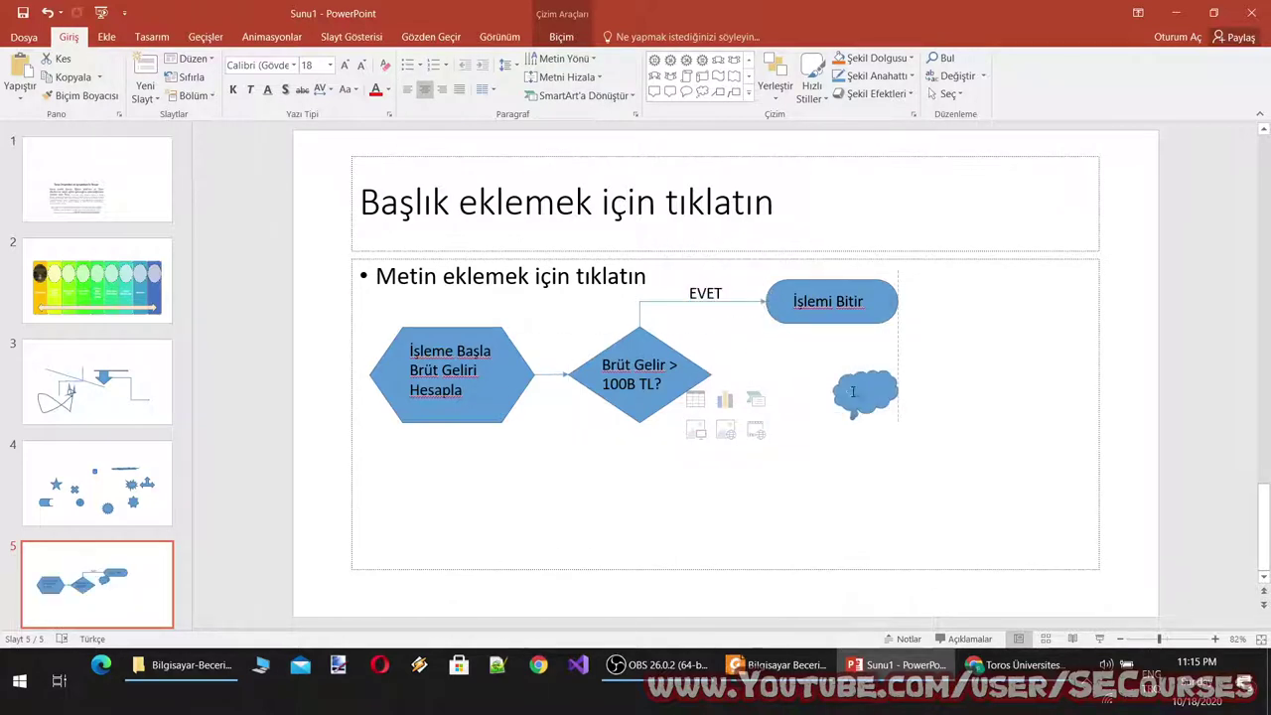
Delete the cloud and draw a Flowchart: Alternate Process box below the diamond.
key("Delete")
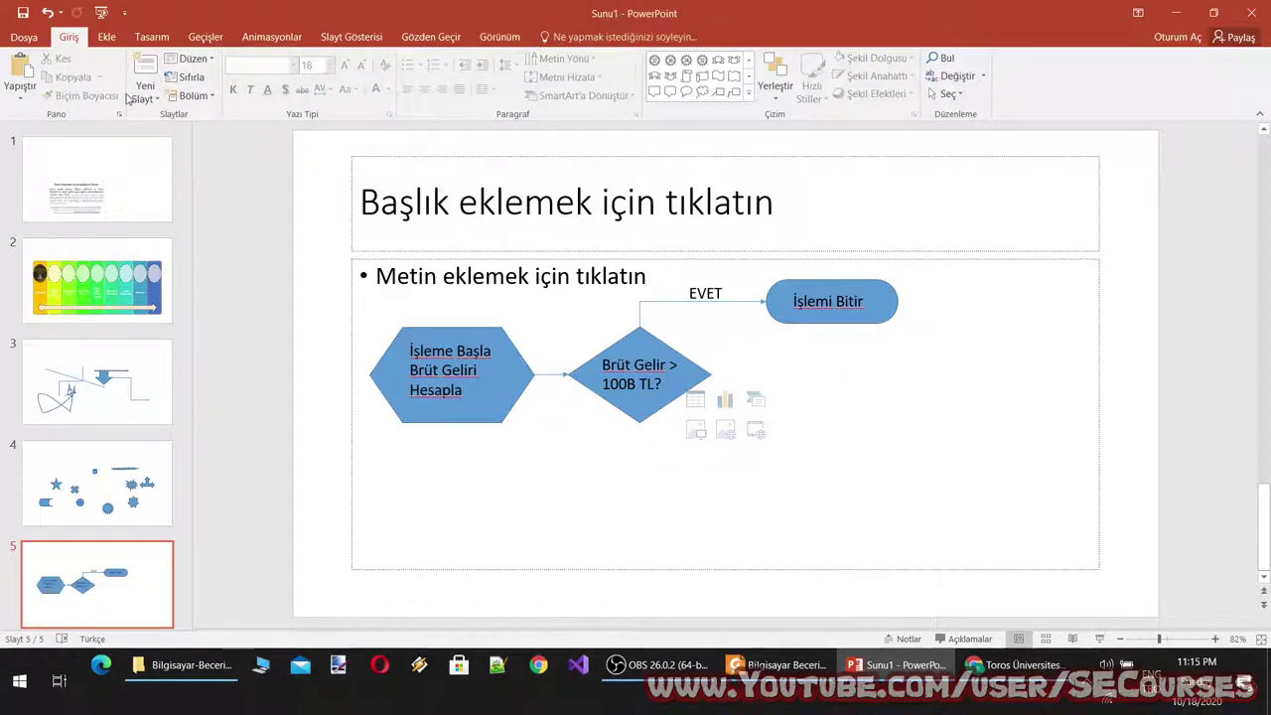
left_click(106, 37)
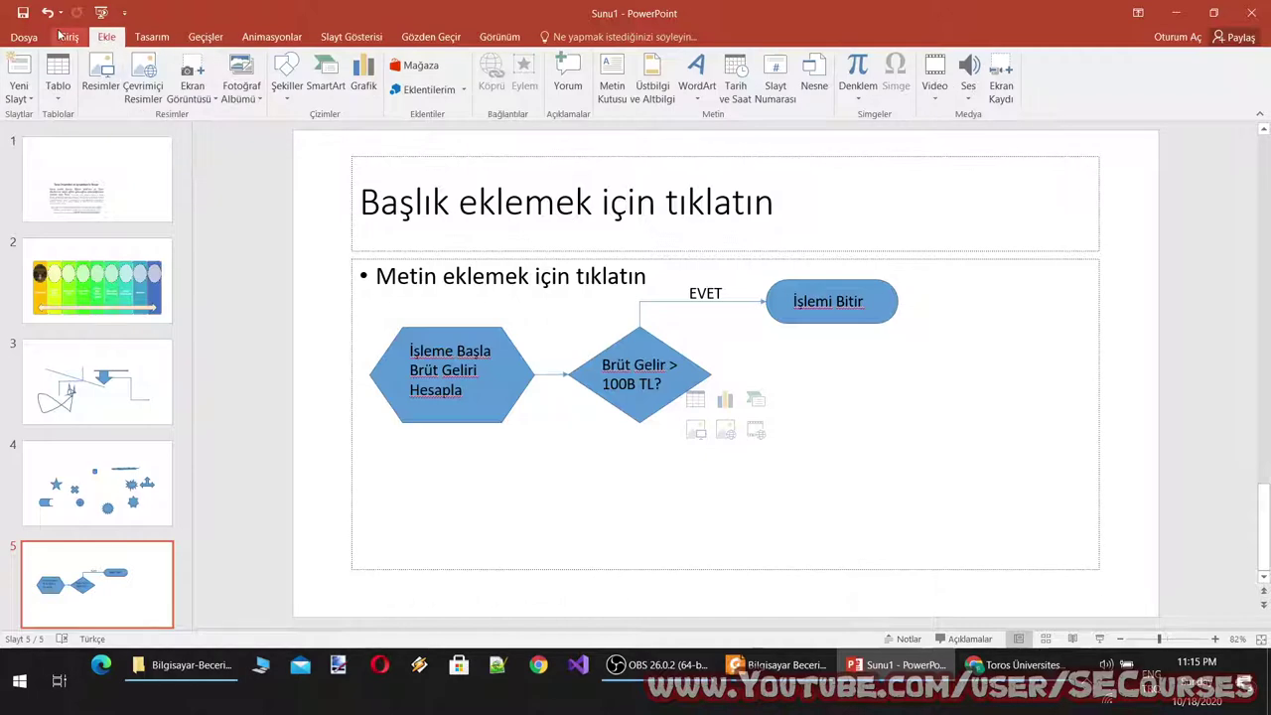
left_click(62, 36)
left_click(754, 96)
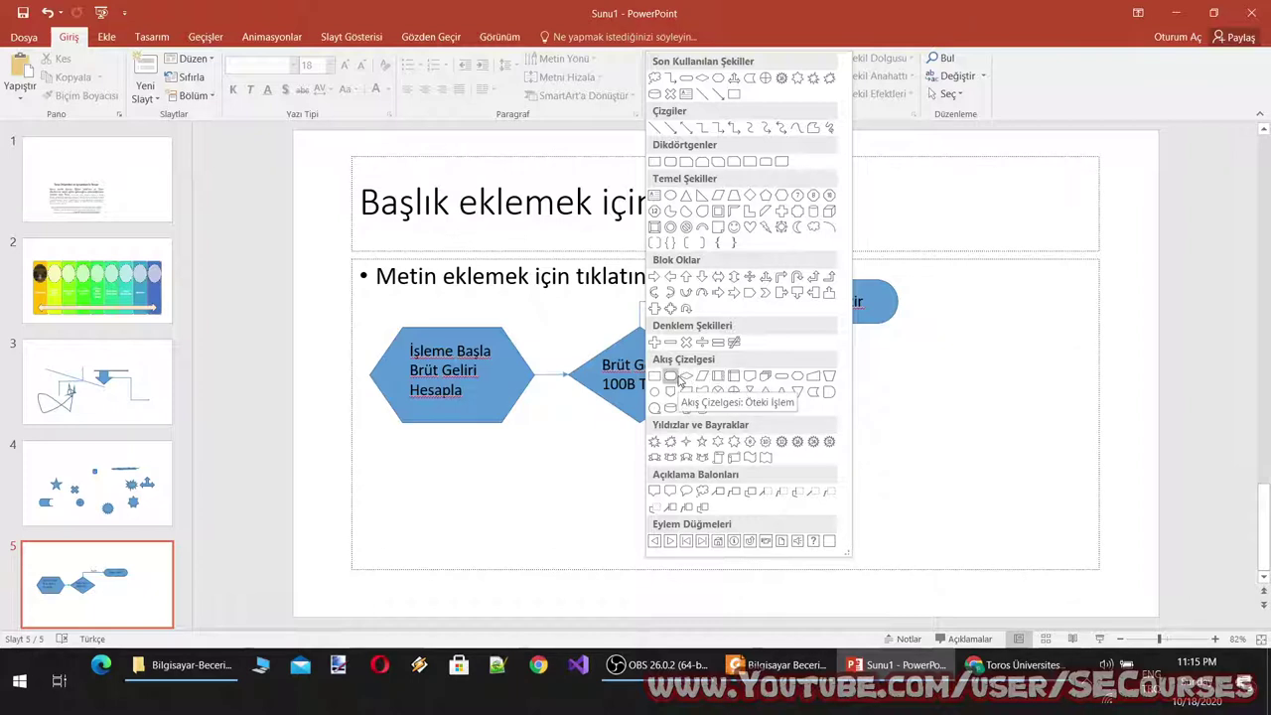
left_click(671, 376)
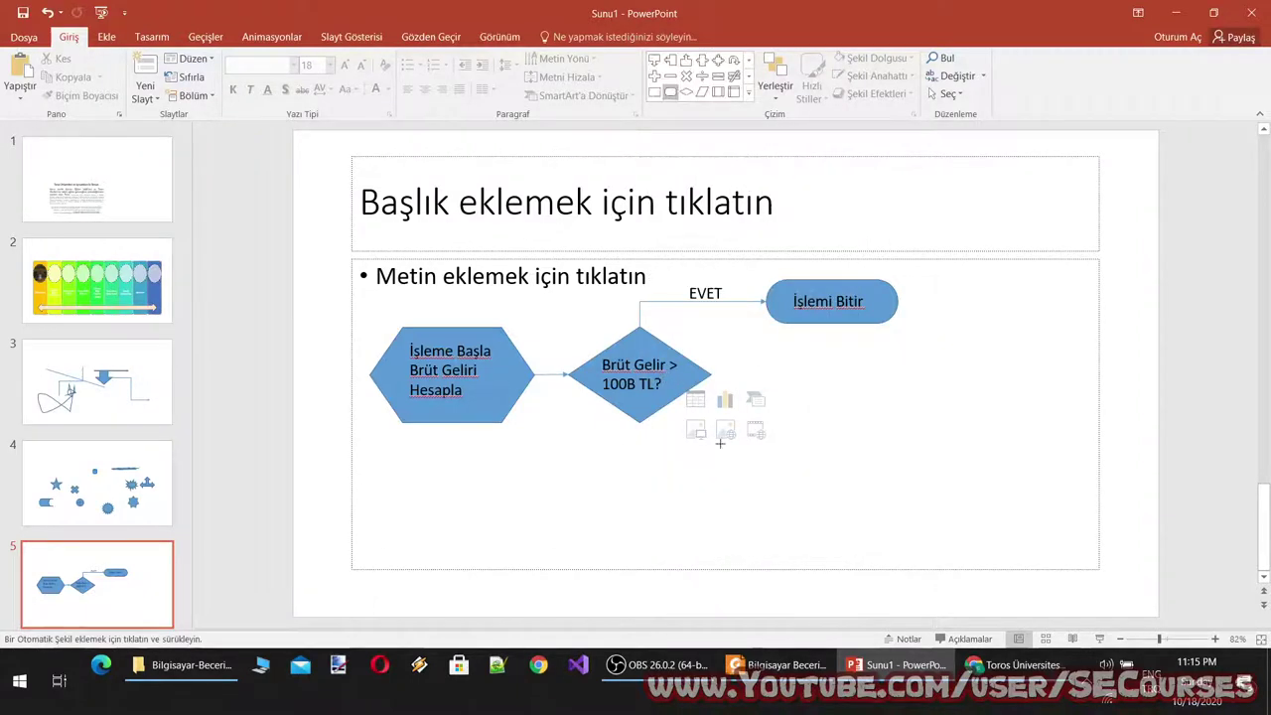
mouse_move(632, 518)
left_mouse_down()
mouse_move(699, 562)
mouse_move(625, 479)
mouse_move(732, 547)
mouse_move(633, 487)
left_mouse_up()
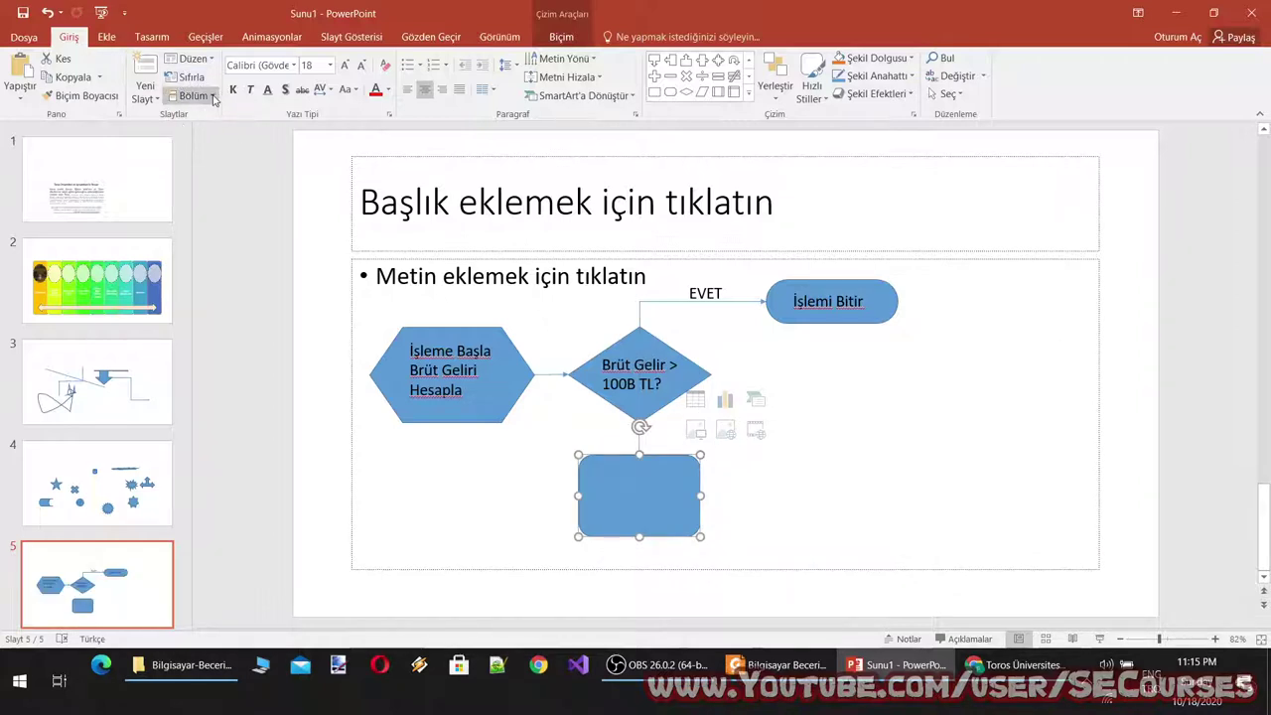
Type 'Üretim Kapasitesini %10 Arttır' into the rounded process box below the diamond.
left_click(572, 79)
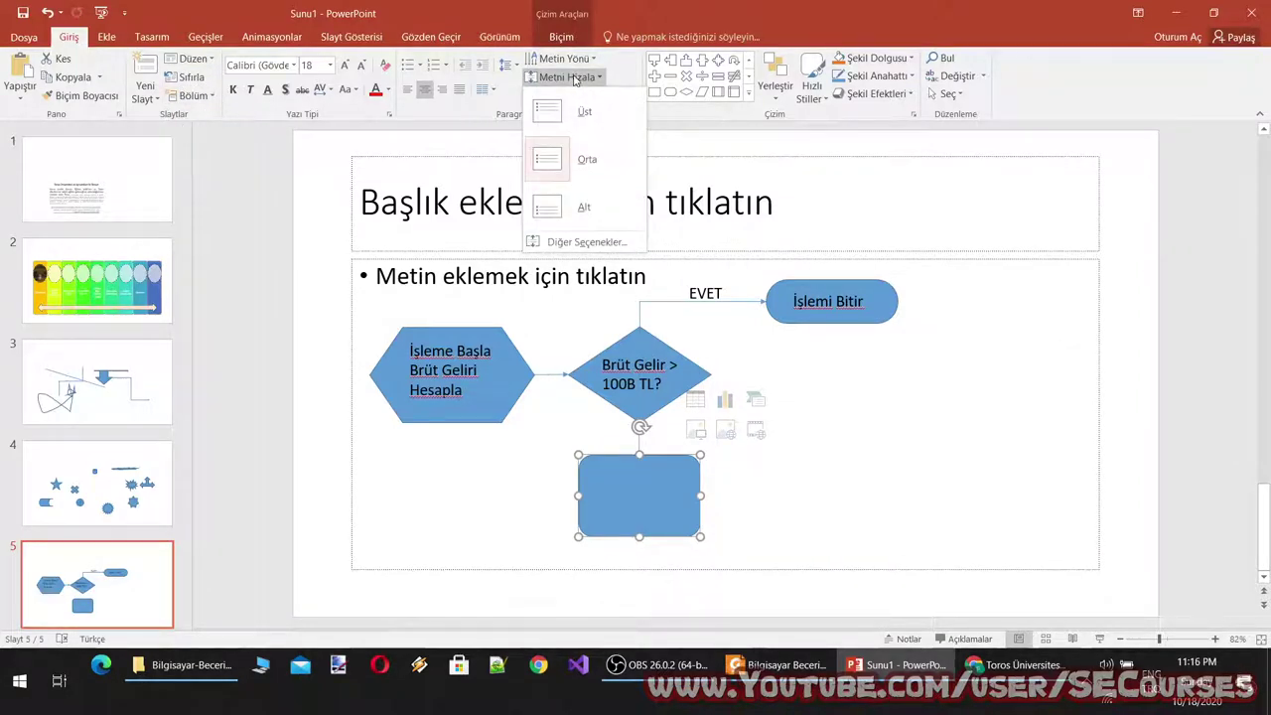
left_click(574, 79)
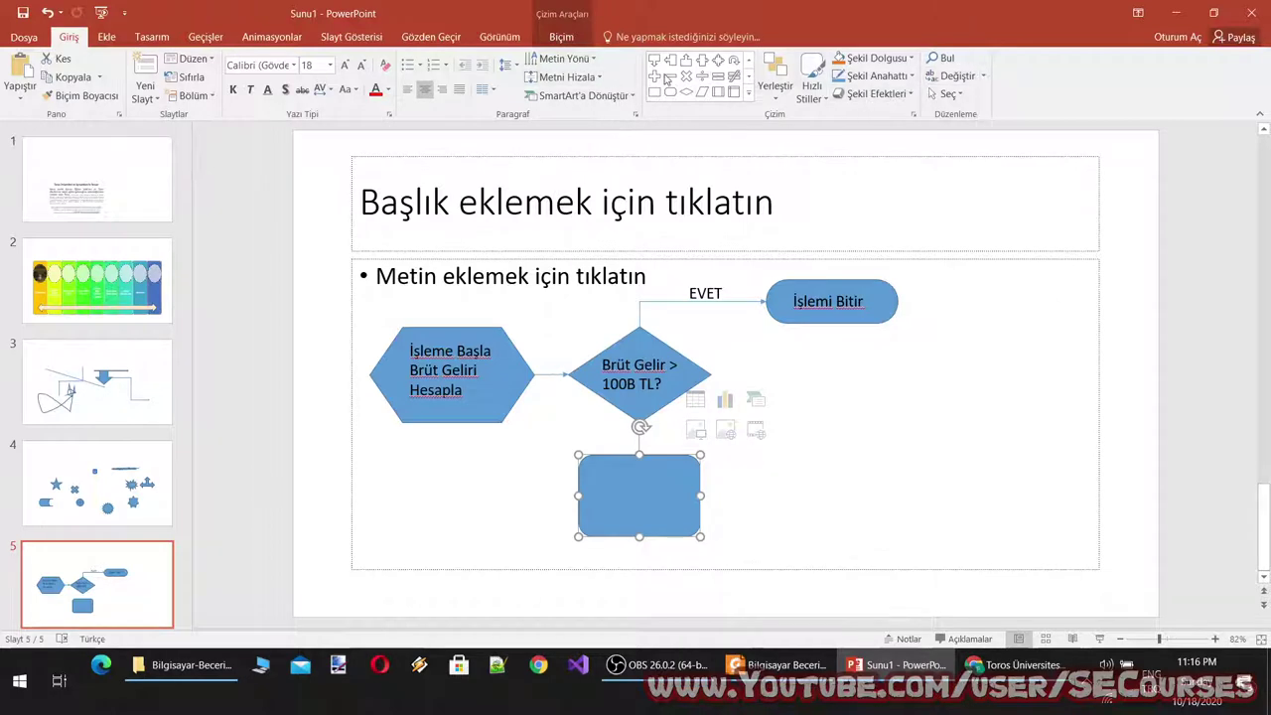
left_click(748, 92)
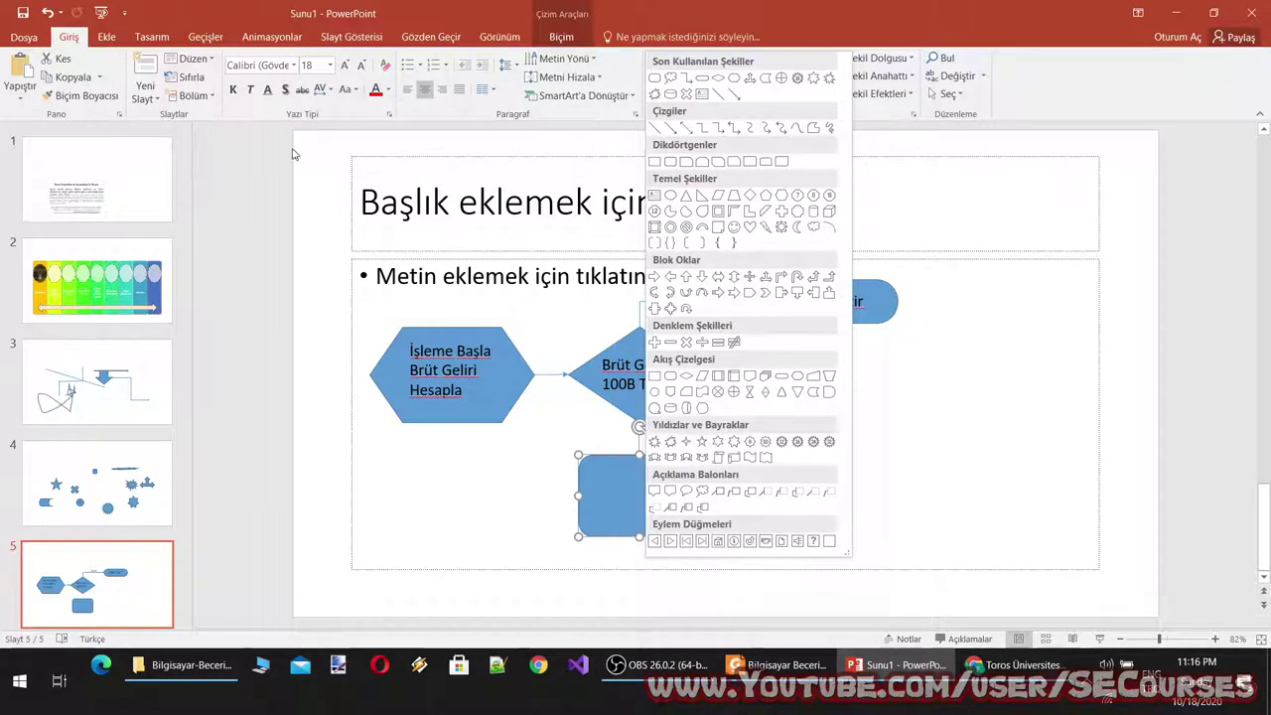
left_click(474, 116)
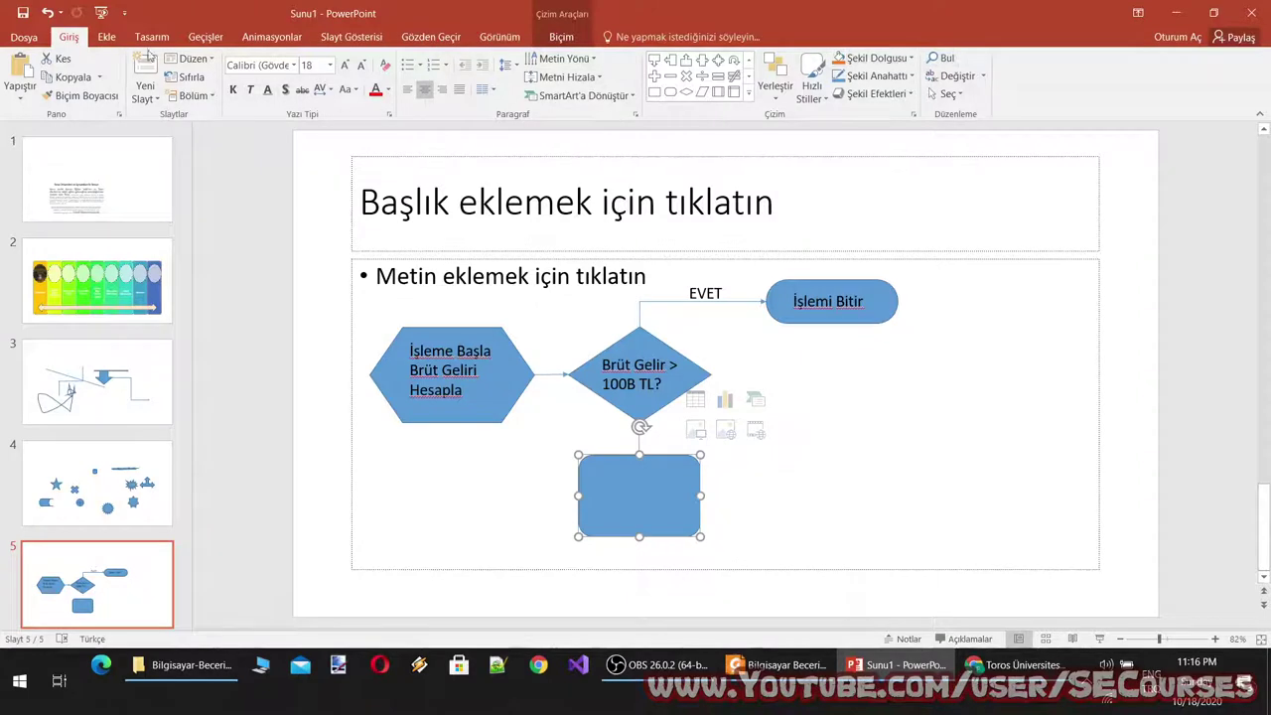
left_click(114, 38)
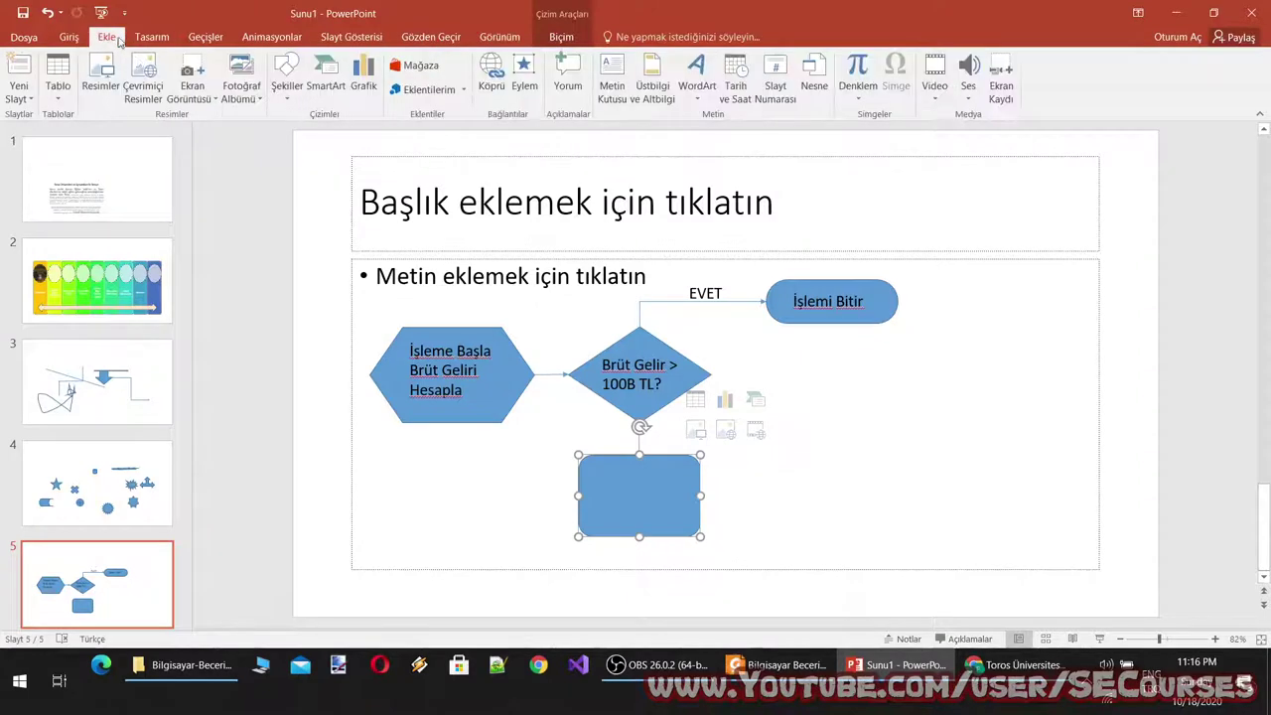
left_click(608, 79)
left_click(589, 477)
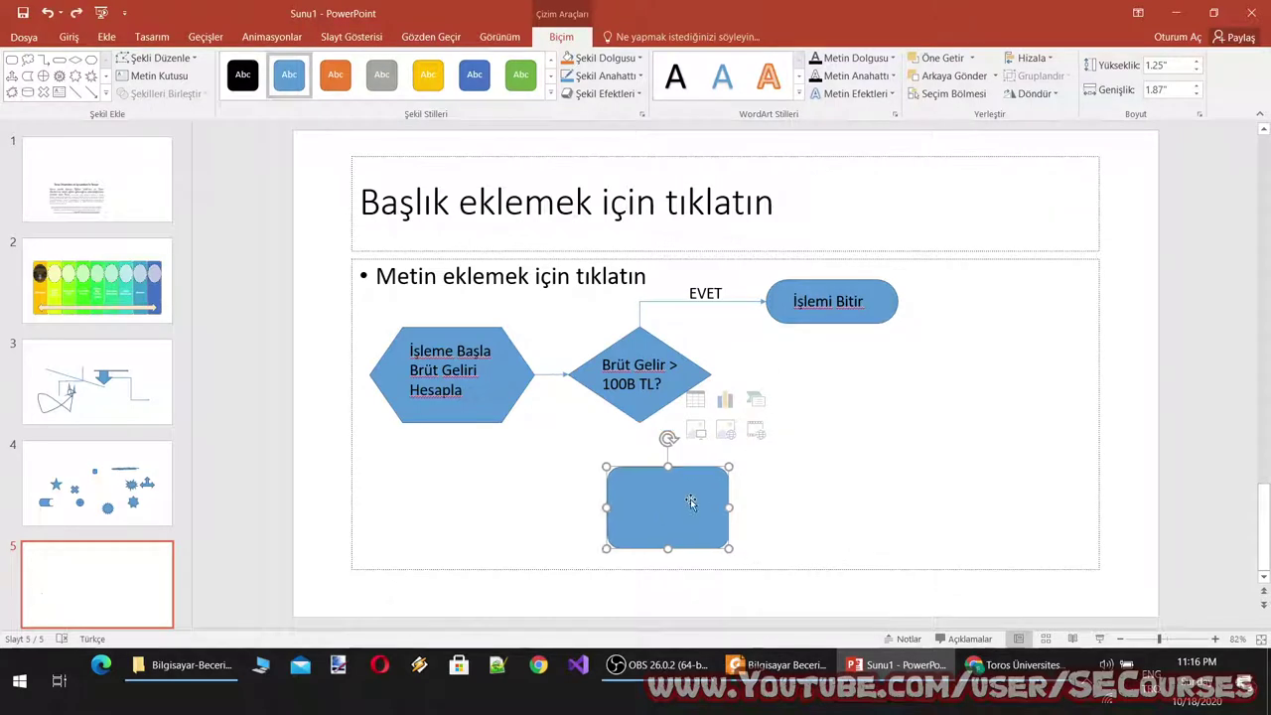
left_click(631, 354)
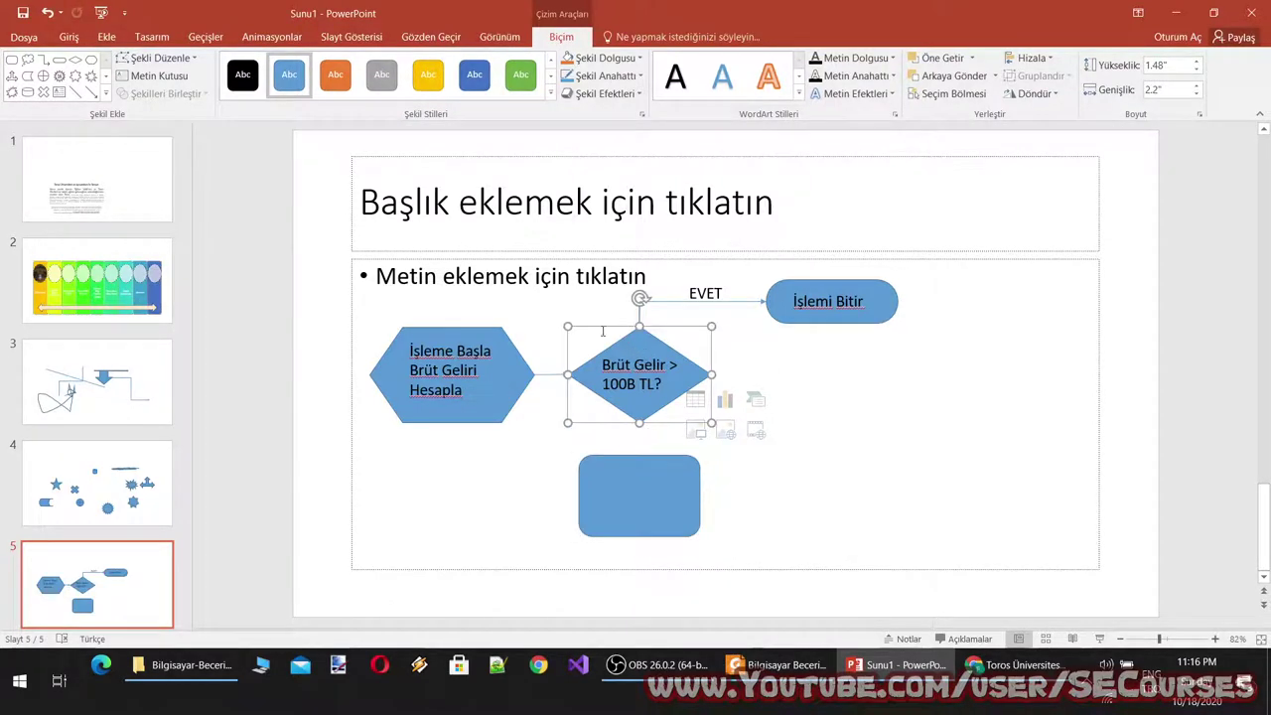
left_click(103, 37)
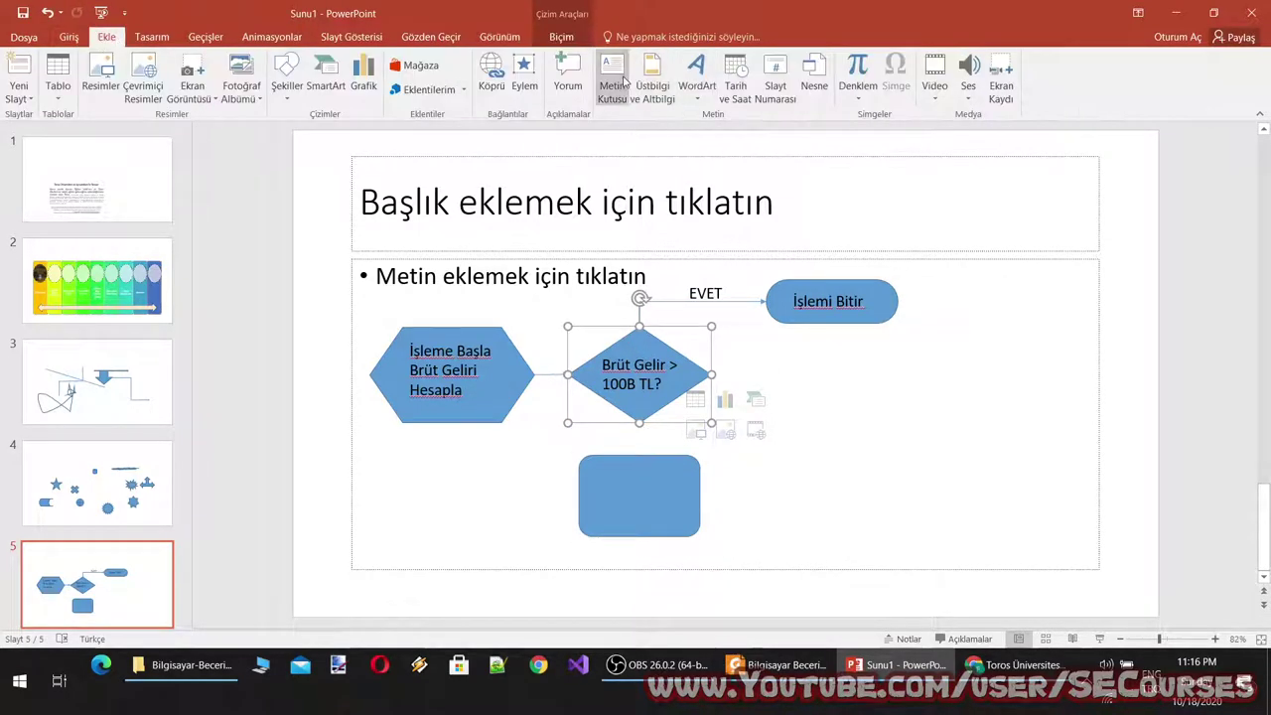
left_click(699, 481)
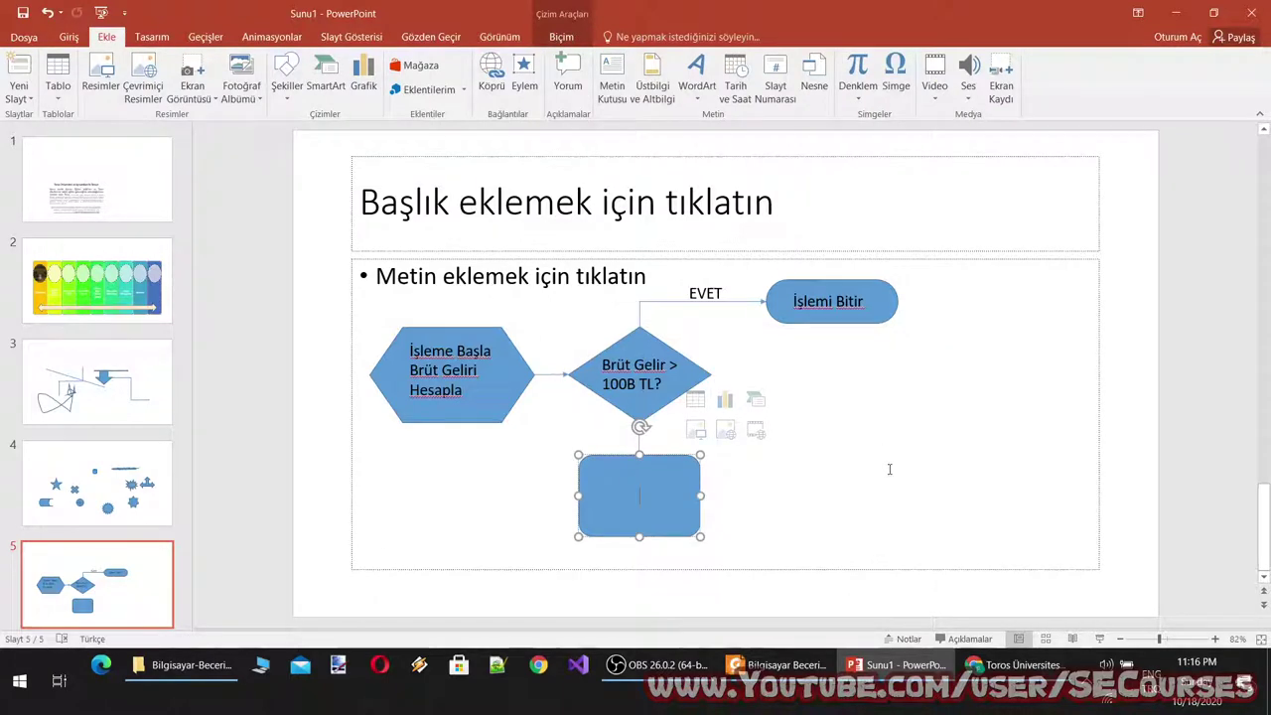
type("Üretim")
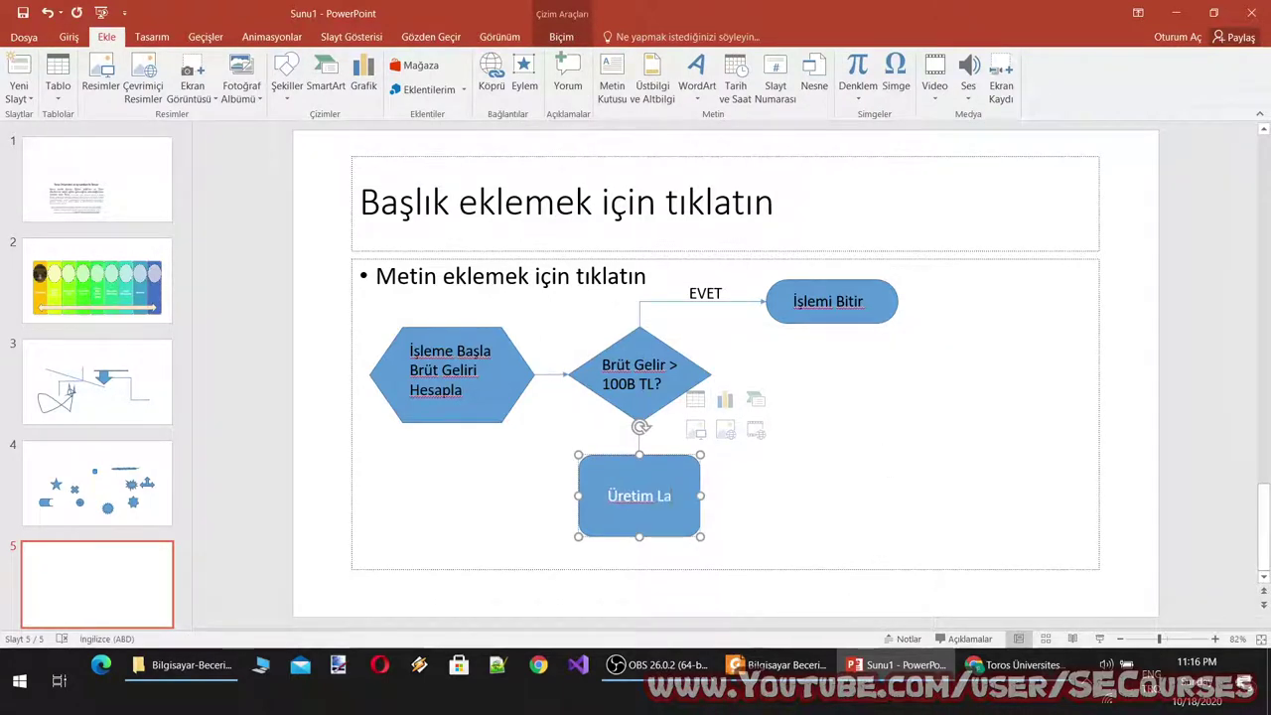
type(" Kapasite")
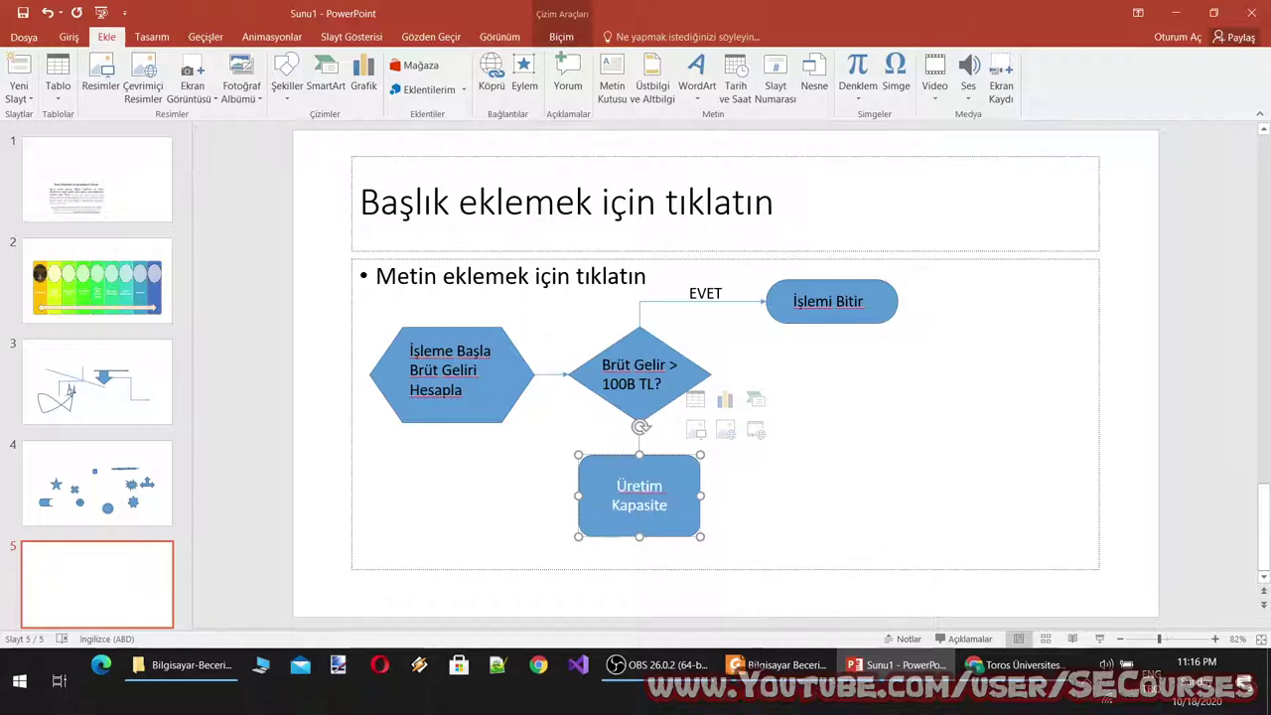
type("sini %10")
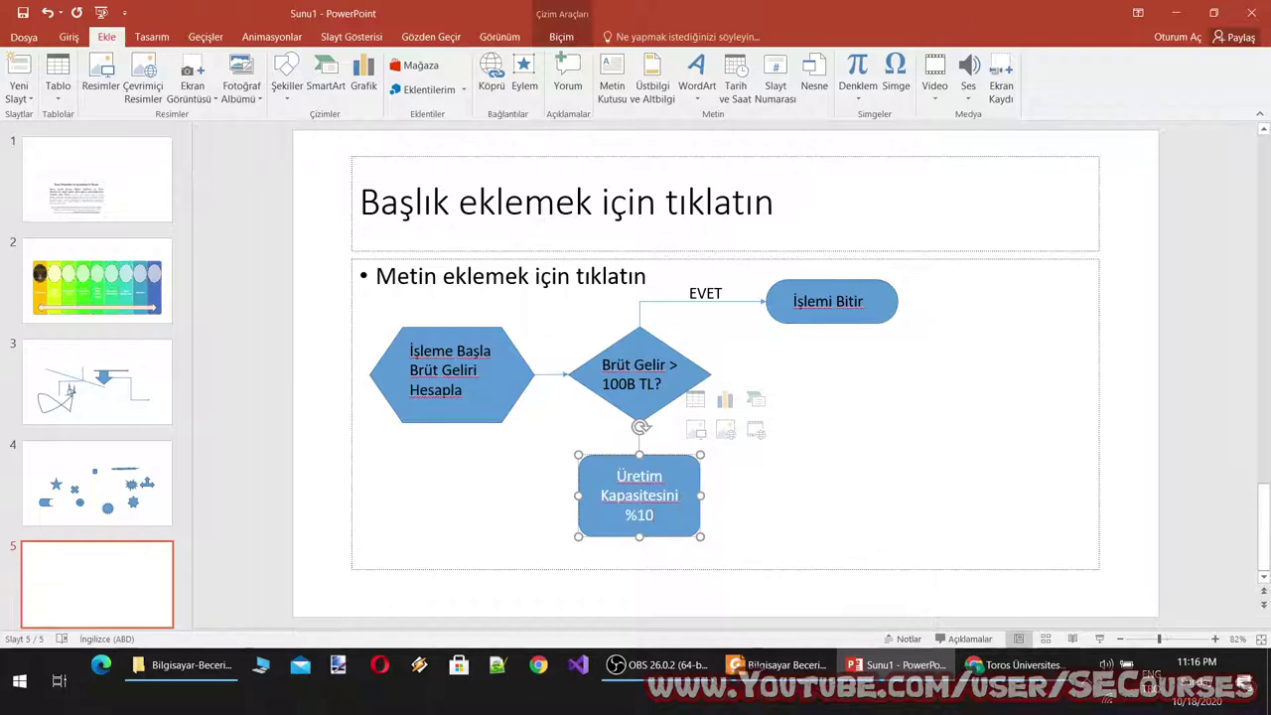
type(" Arttır")
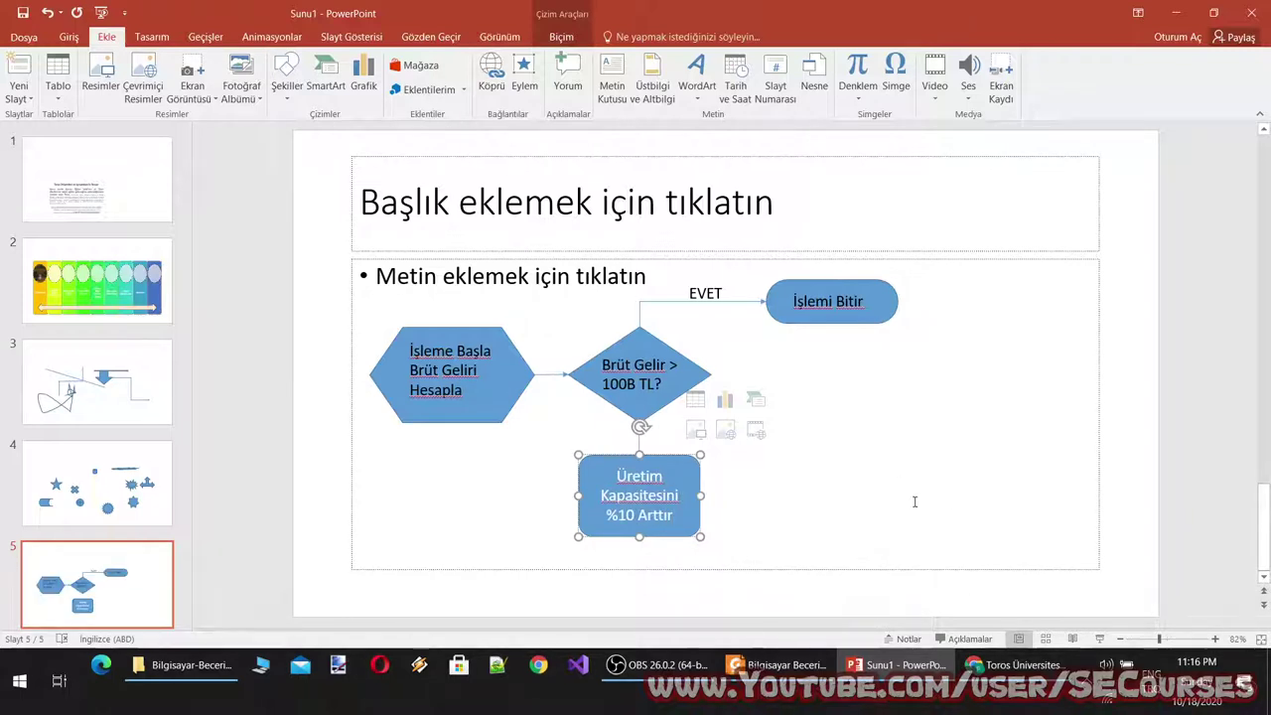
left_click(914, 501)
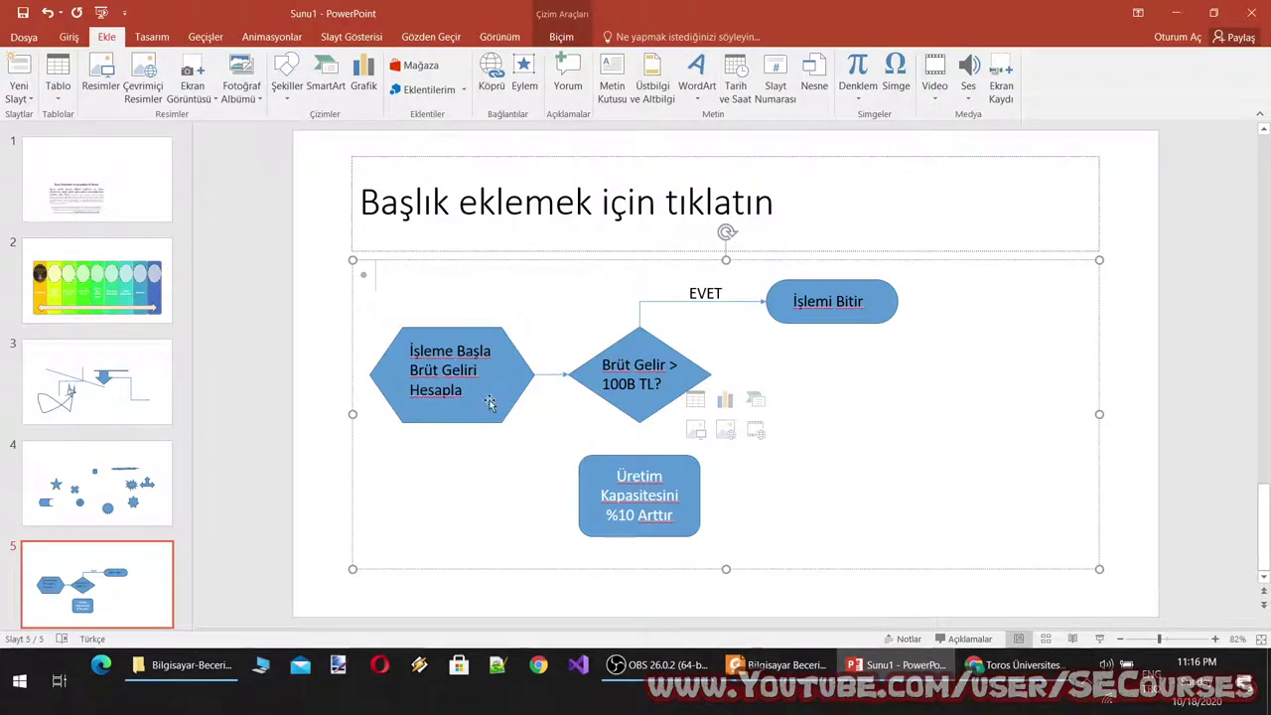
Select the empty bullet placeholder as a whole box for removal.
left_click_drag(489, 401, 491, 403)
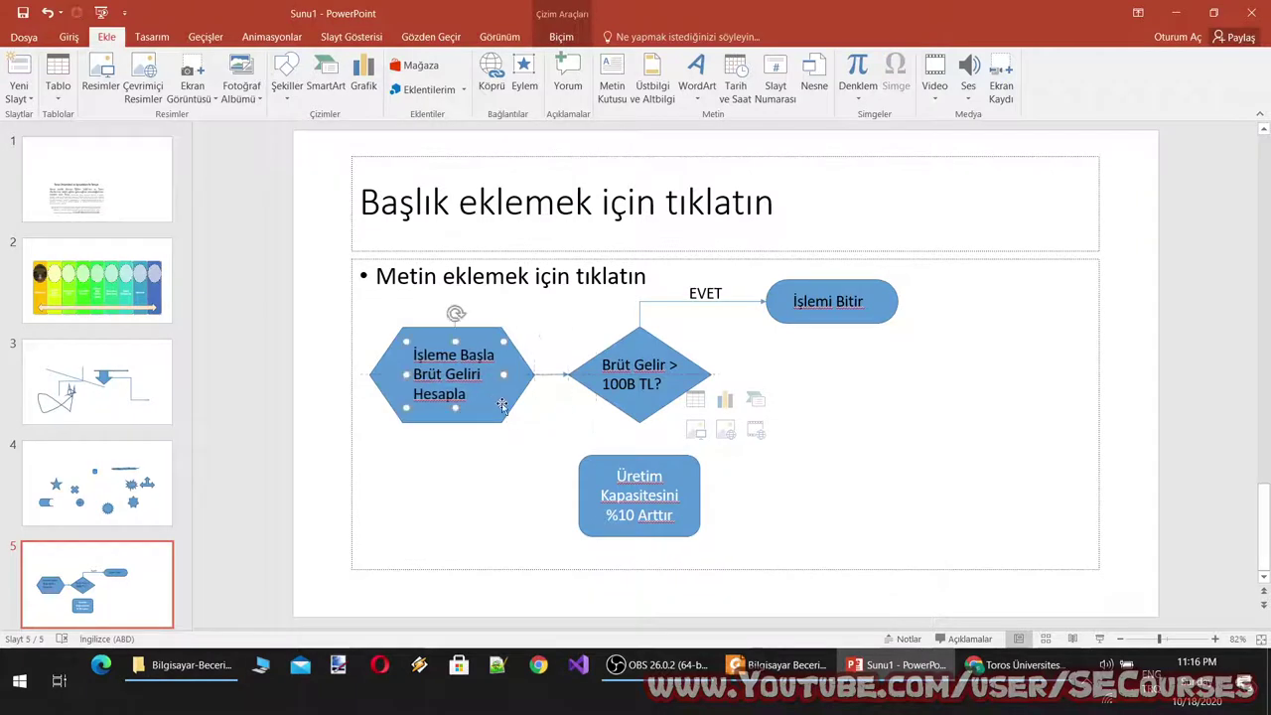
left_click(1030, 338)
left_click(997, 295)
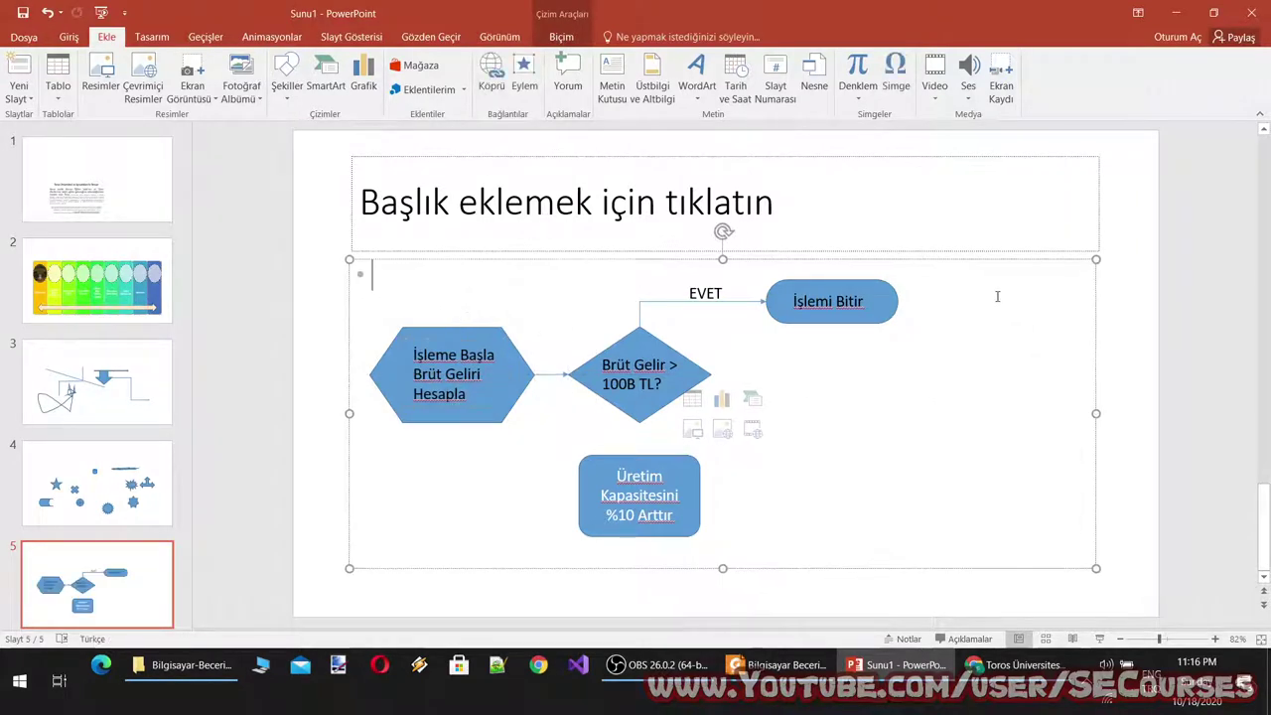
left_click(943, 261)
Marquee-select the diamond, EVET label and İşlemi Bitir and move them further right.
left_click_drag(951, 266, 555, 434)
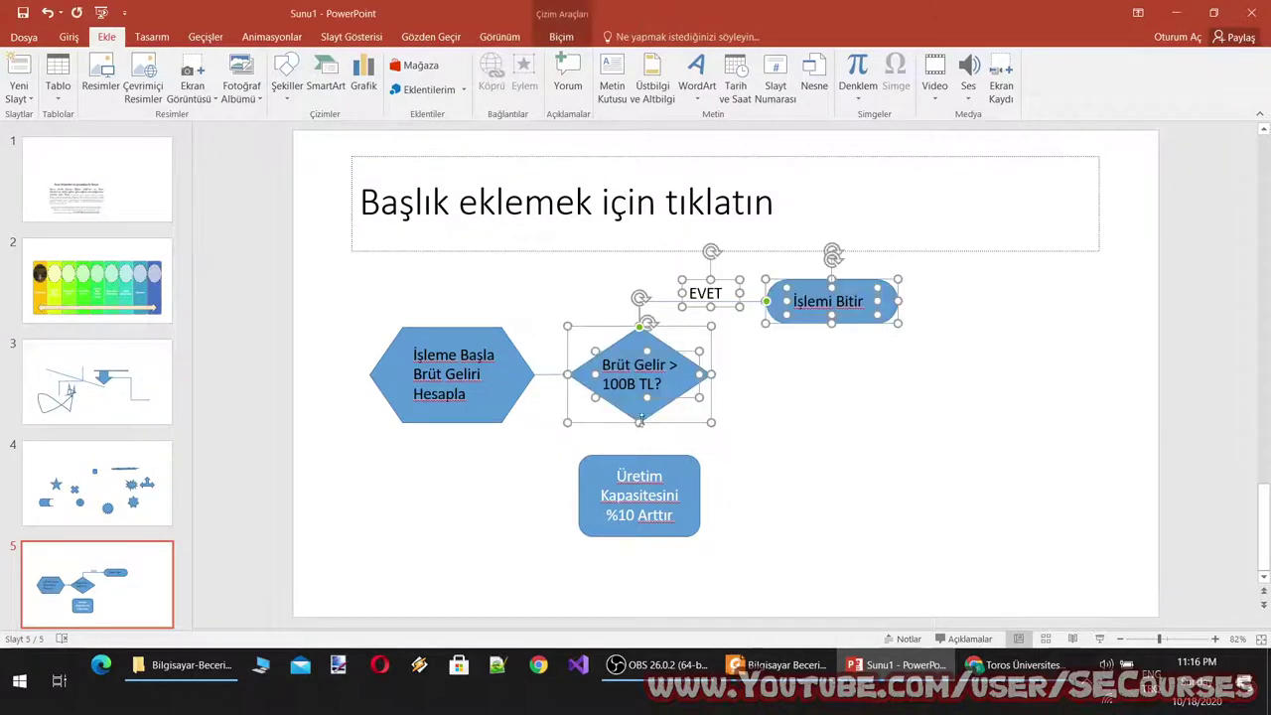
left_click_drag(679, 418, 811, 418)
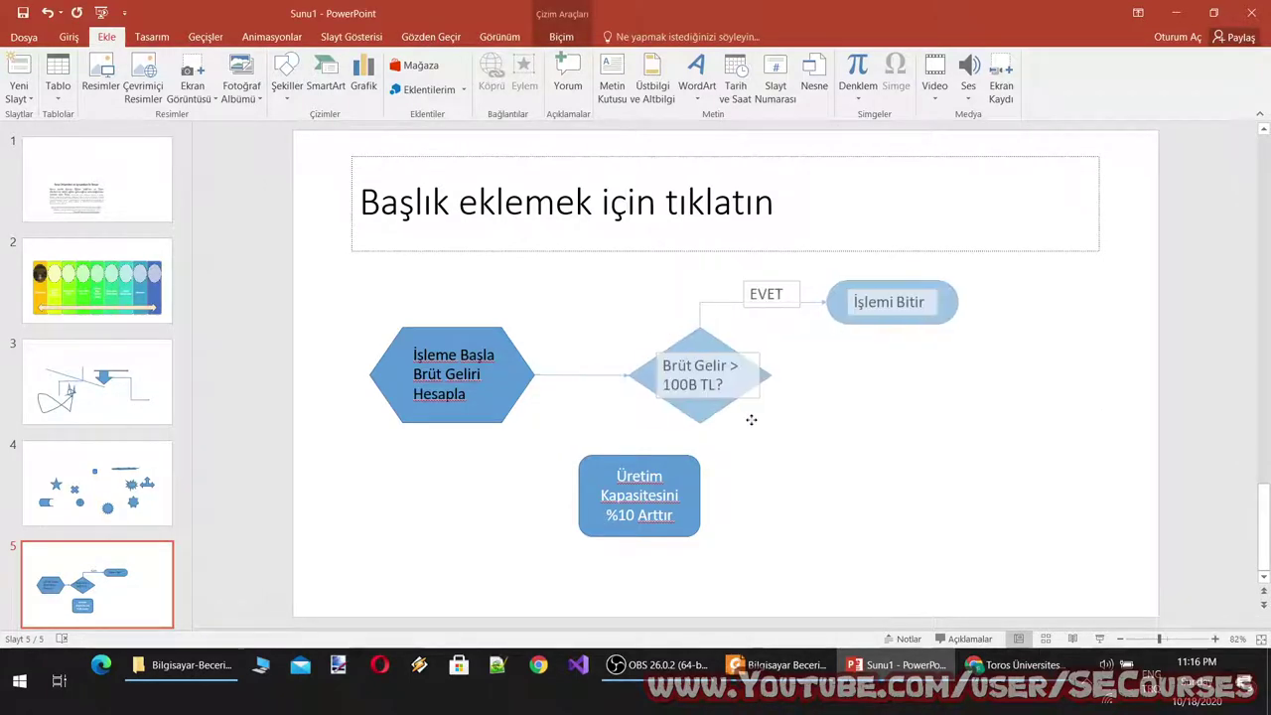
left_click(596, 310)
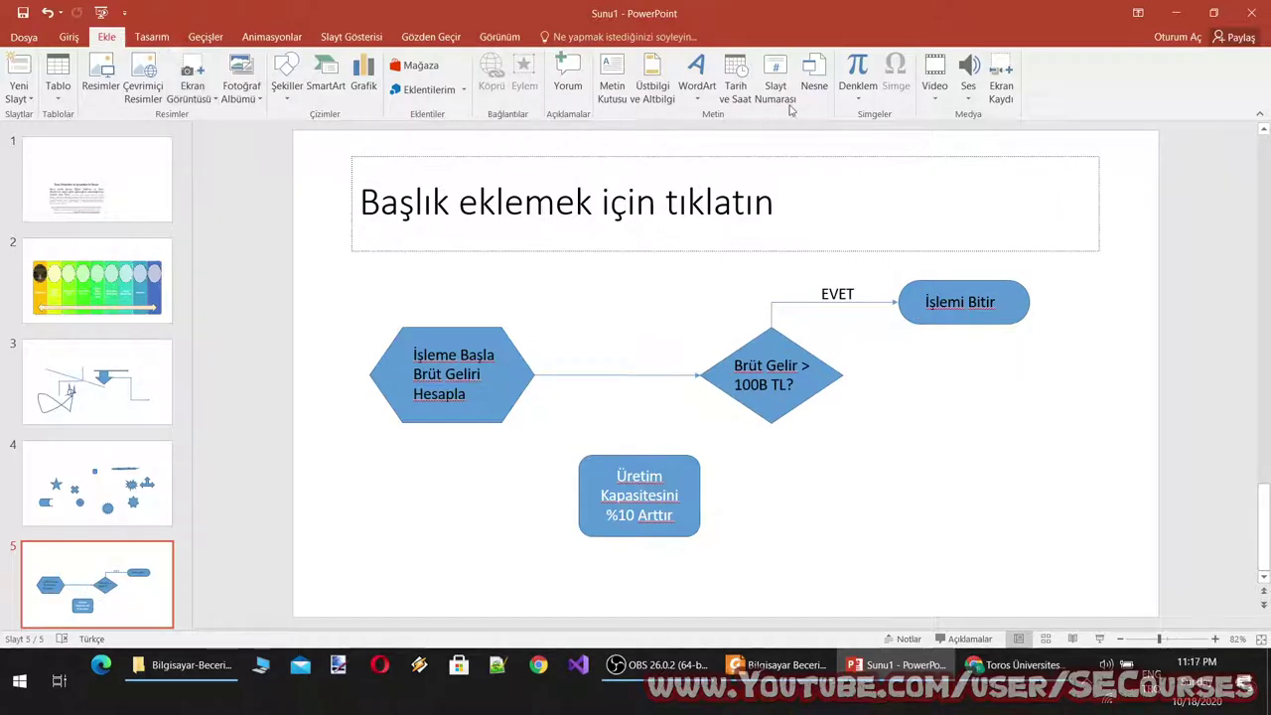
left_click(68, 37)
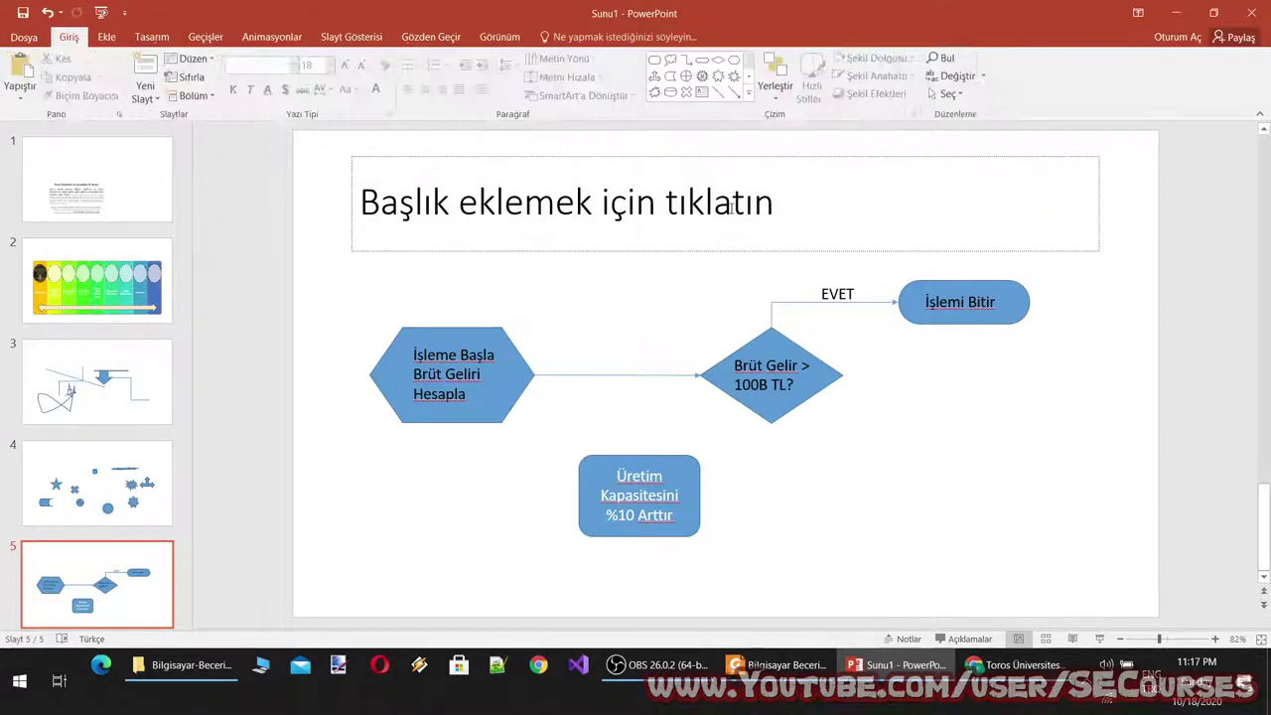
Draw a Flowchart: Process rectangle between the start hexagon and the decision diamond.
left_click(747, 92)
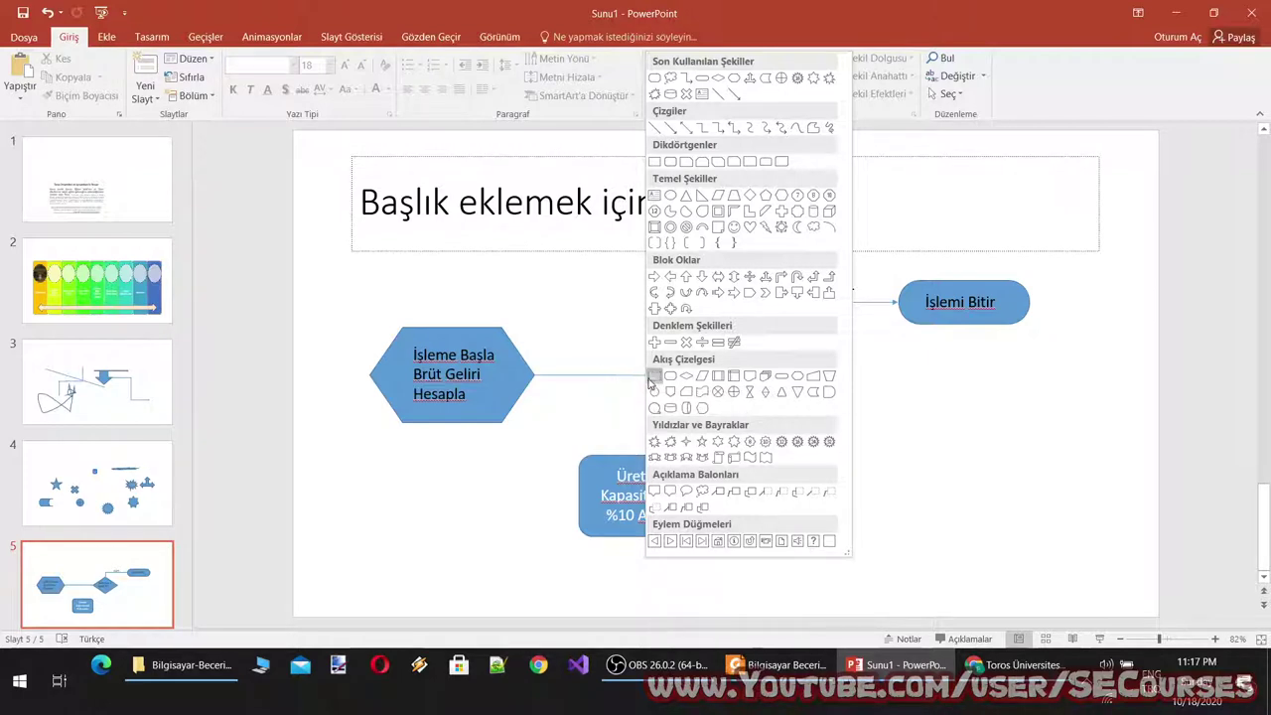
left_click(654, 376)
mouse_move(561, 350)
left_mouse_down()
mouse_move(661, 398)
mouse_move(626, 378)
left_mouse_up()
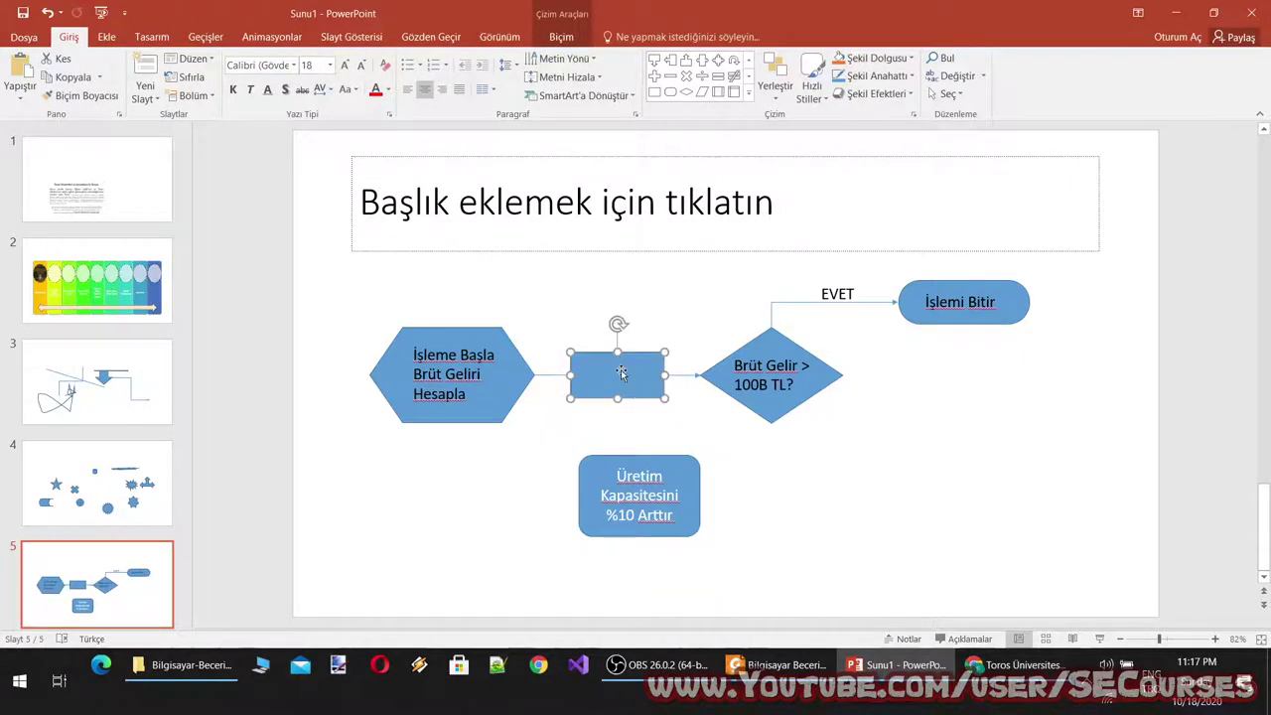
left_click(478, 395)
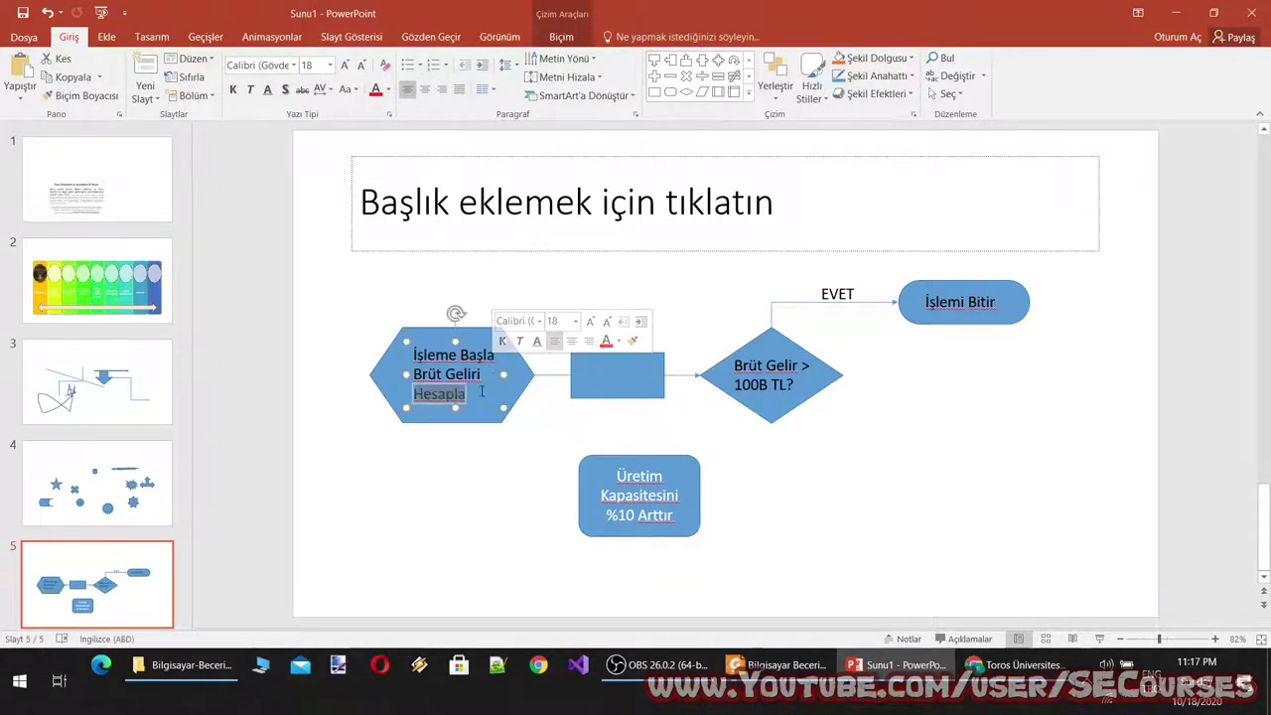
key("ctrl+a")
key("ctrl+z")
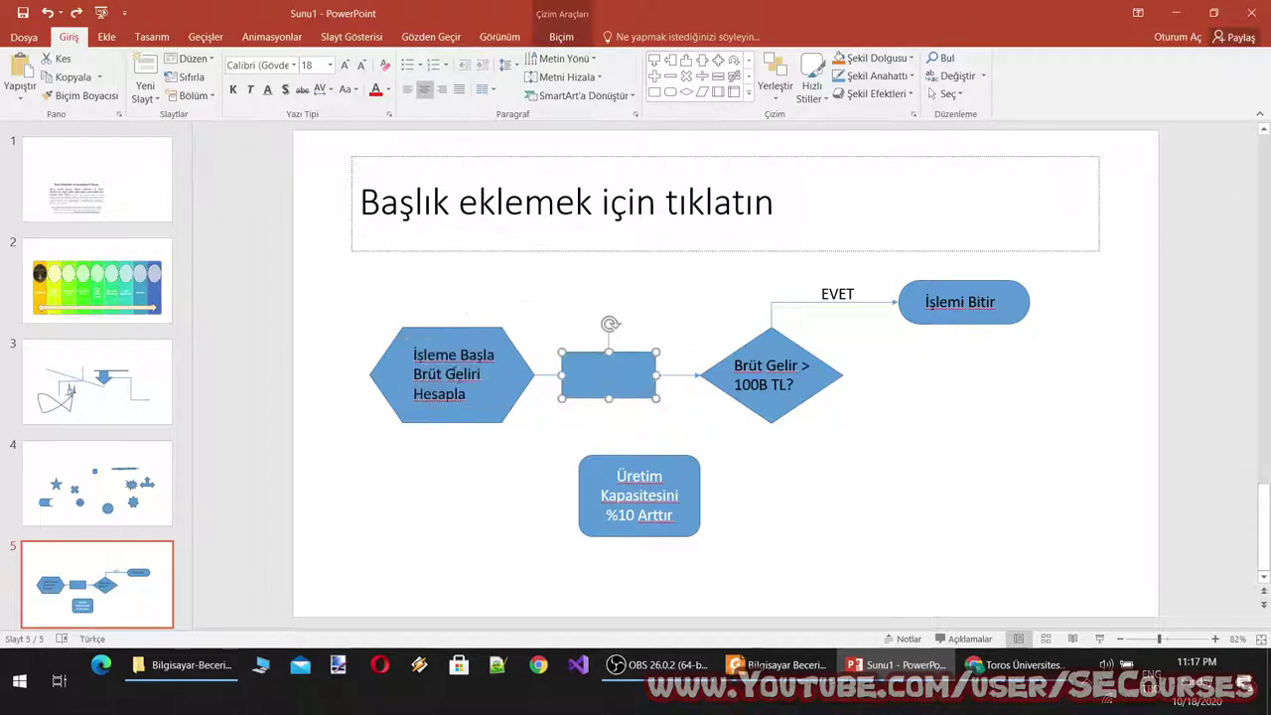
left_click(478, 472)
left_click(446, 378)
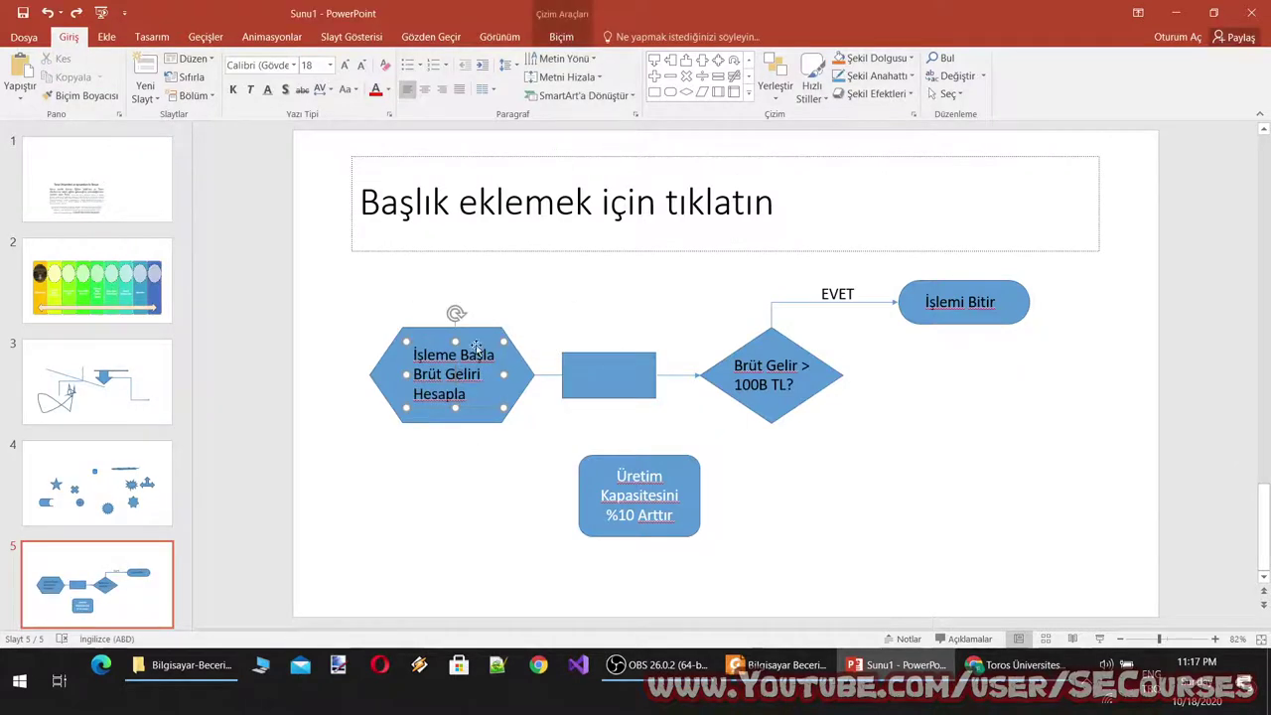
Replace the hexagon's text with 'Algoritmayı Başlat' using a text box.
key("ctrl+a")
key("Delete")
key("Escape")
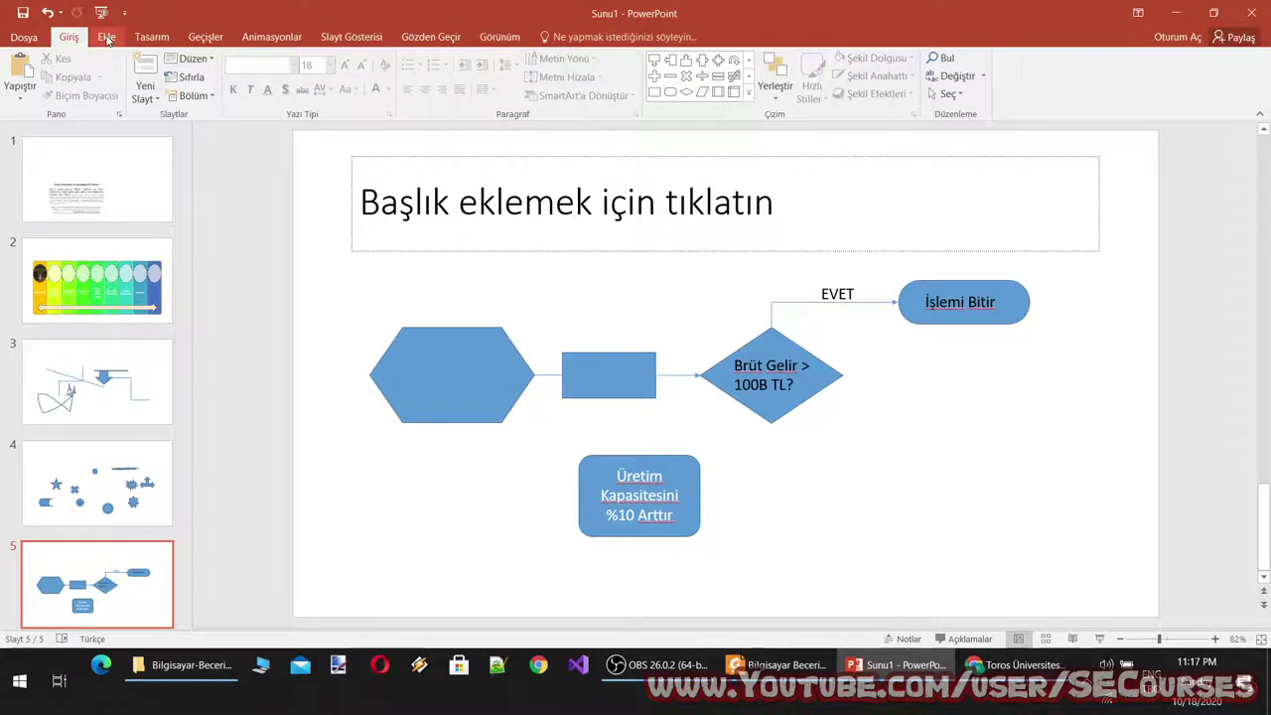
left_click(106, 37)
left_click(611, 80)
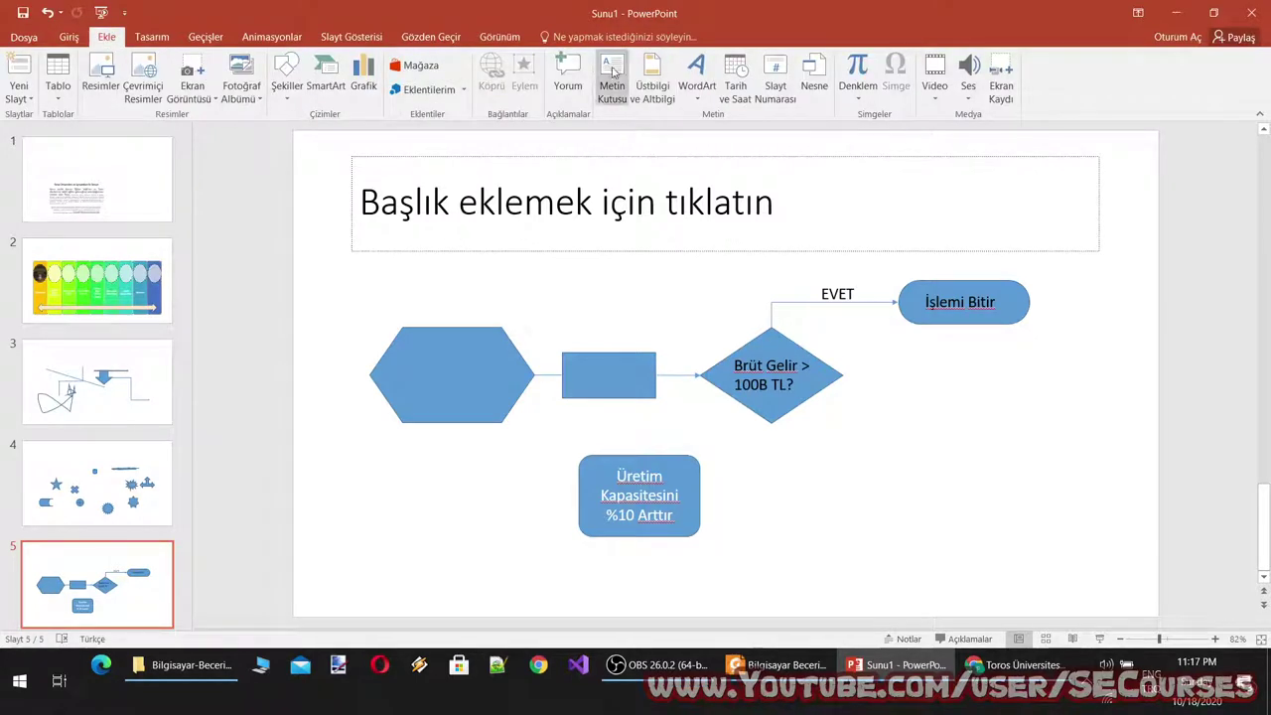
left_click(485, 369)
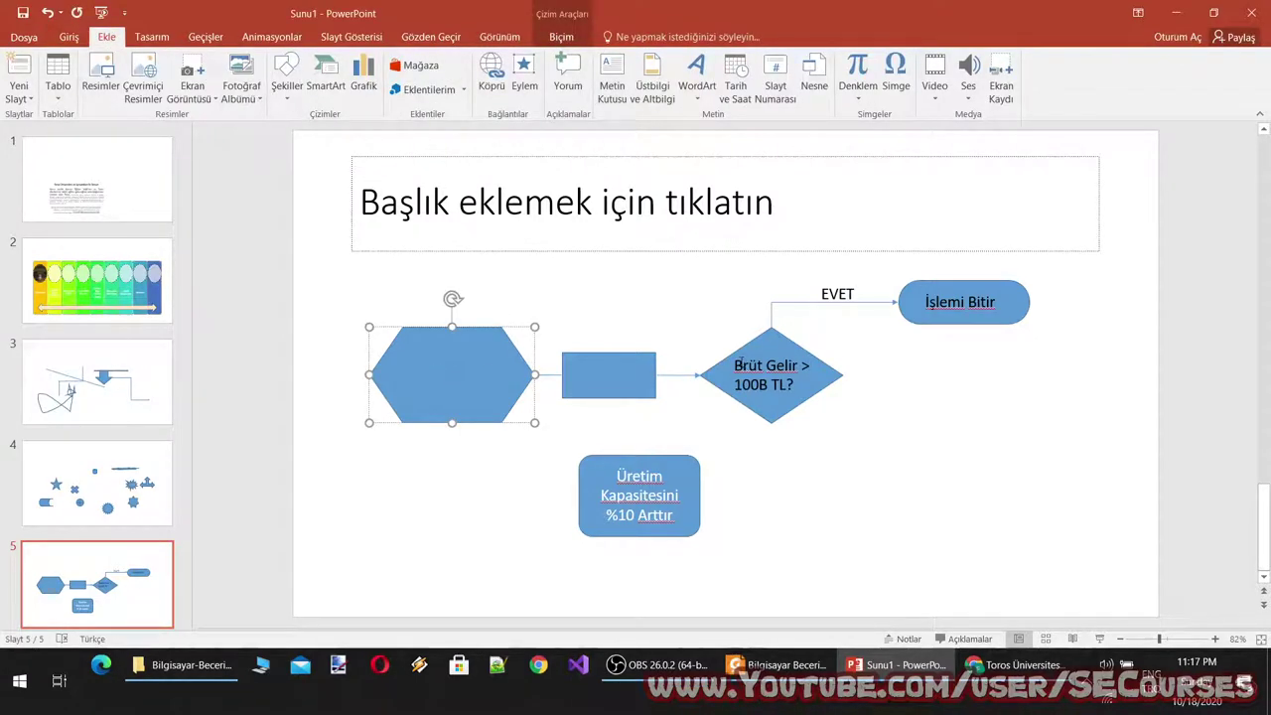
type("Alg")
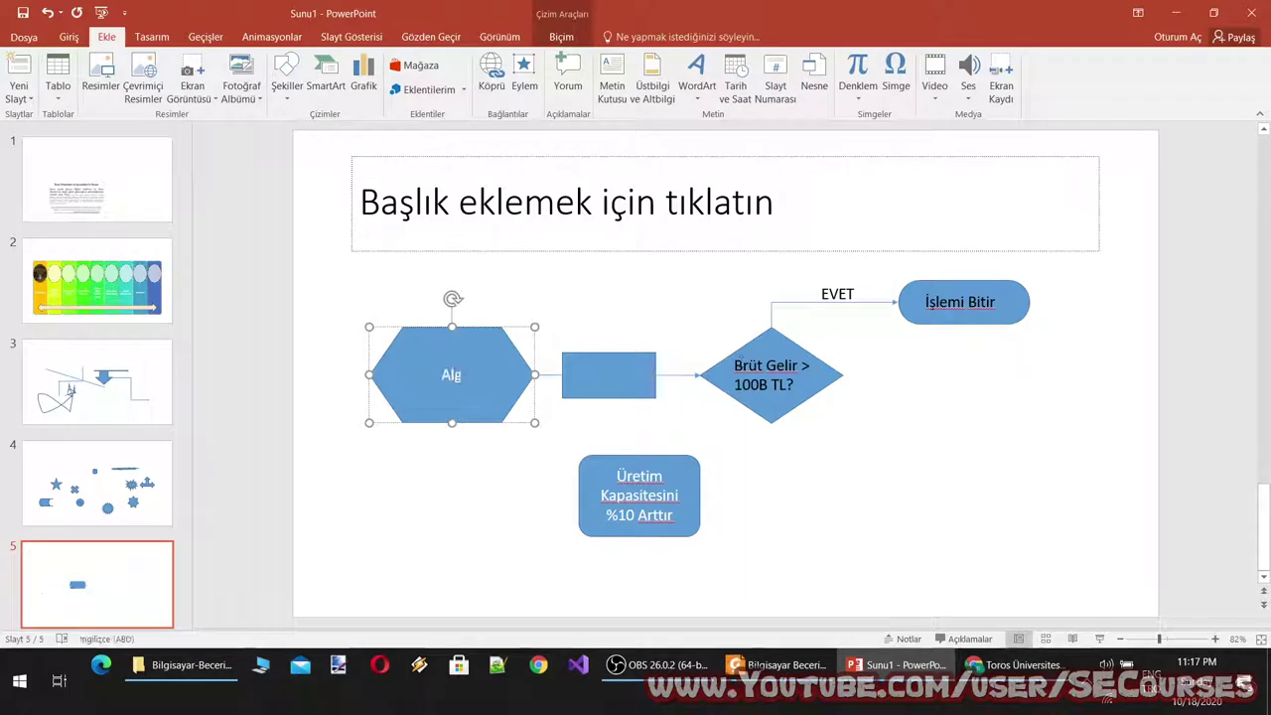
type("oritmayı Başlat")
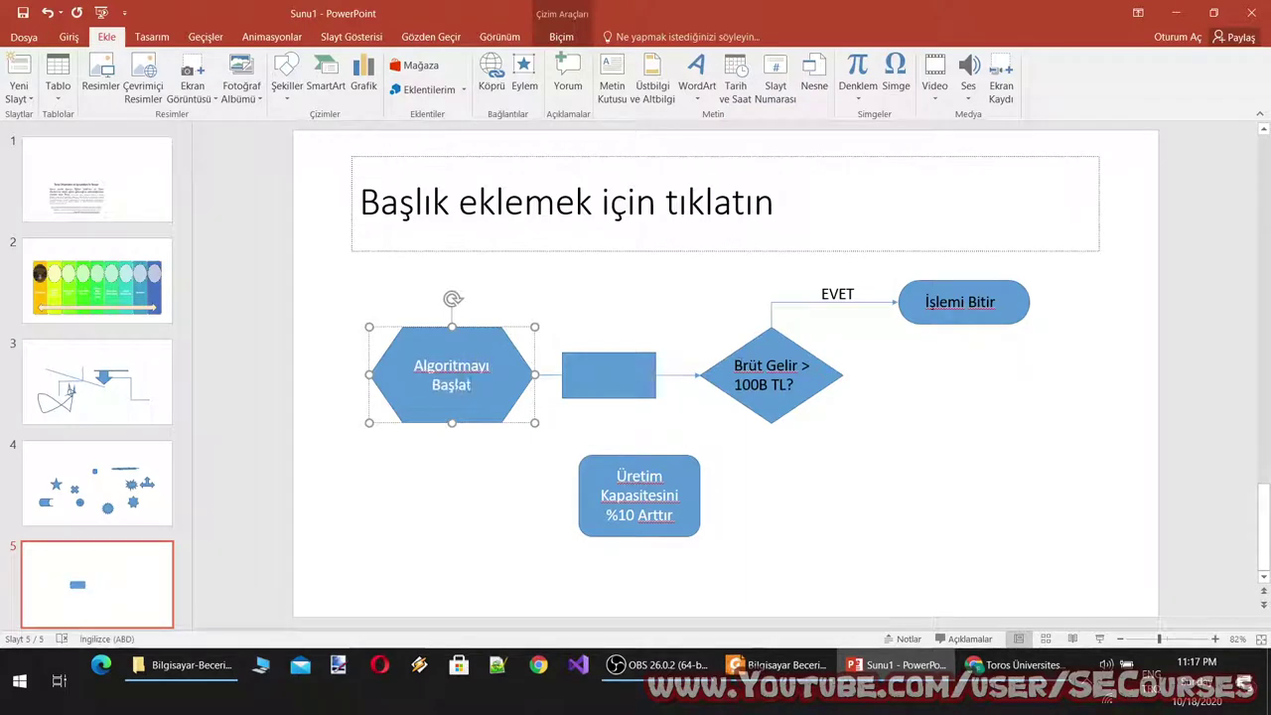
Label the new rectangle 'Brüt Geliri Hesapla' and nudge it slightly right.
left_click(612, 367)
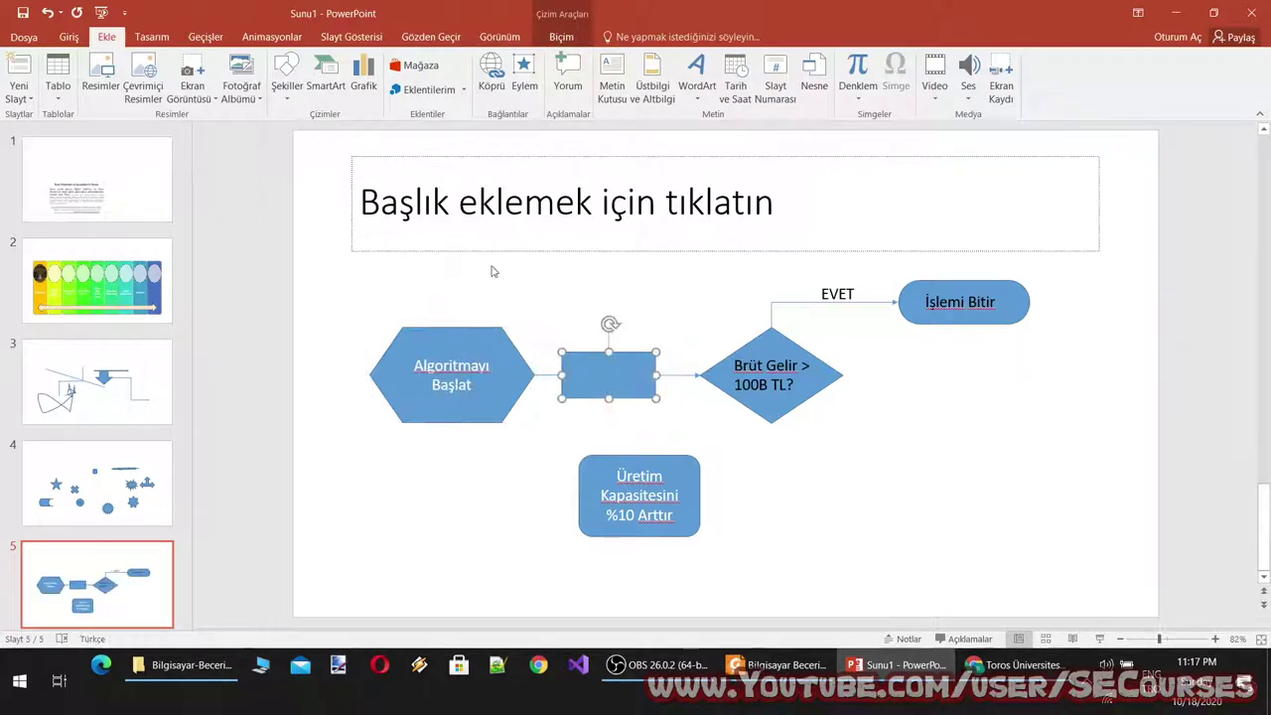
left_click(612, 75)
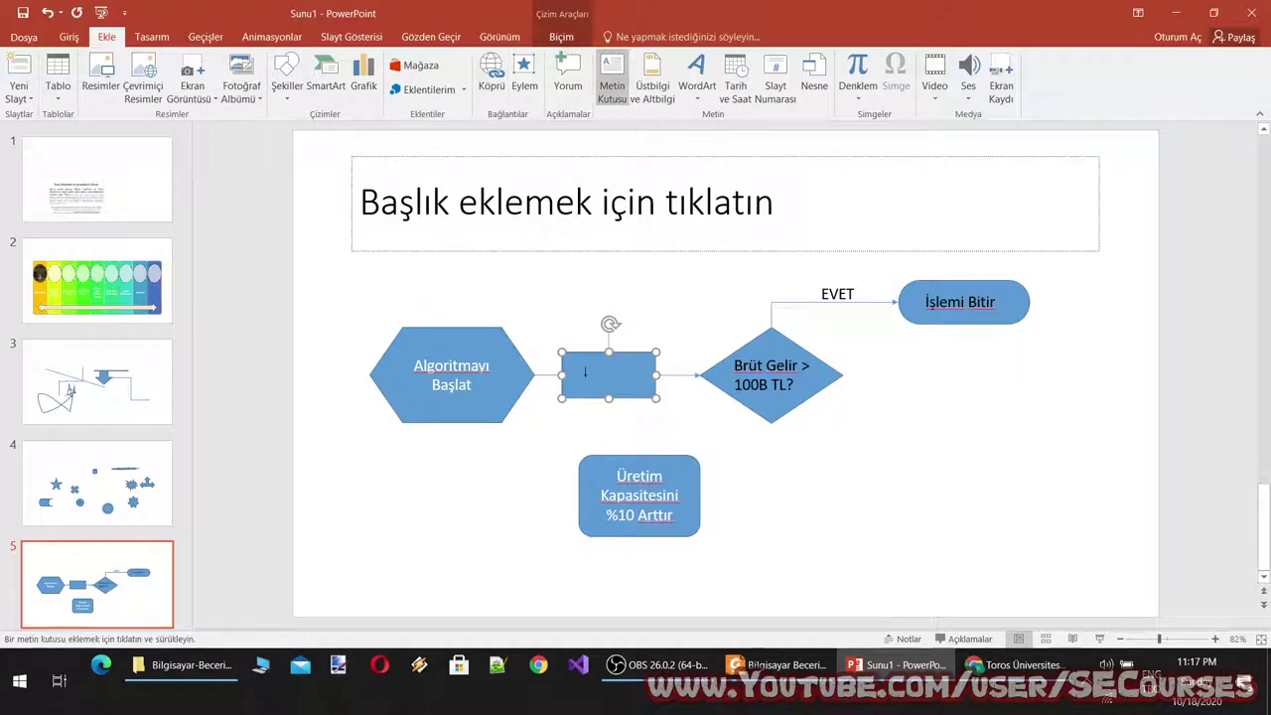
left_click(585, 372)
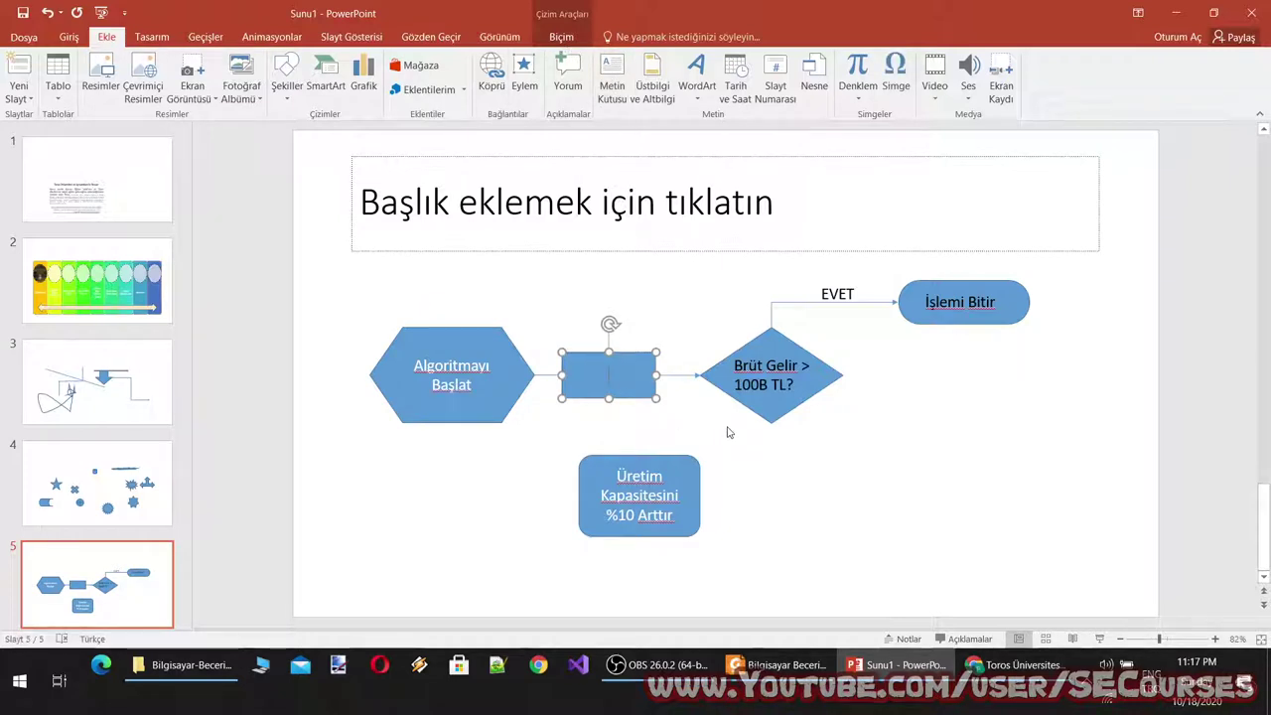
type("Brüt")
type("Gelir")
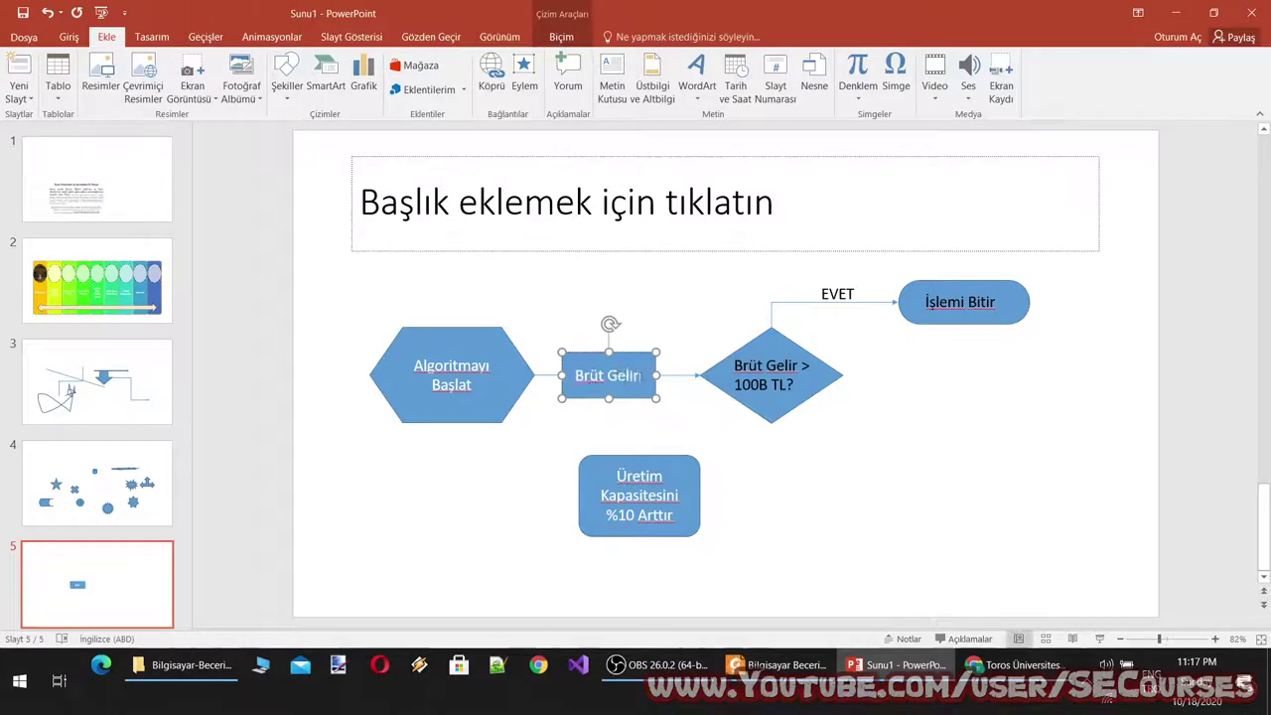
type("i Hesapla")
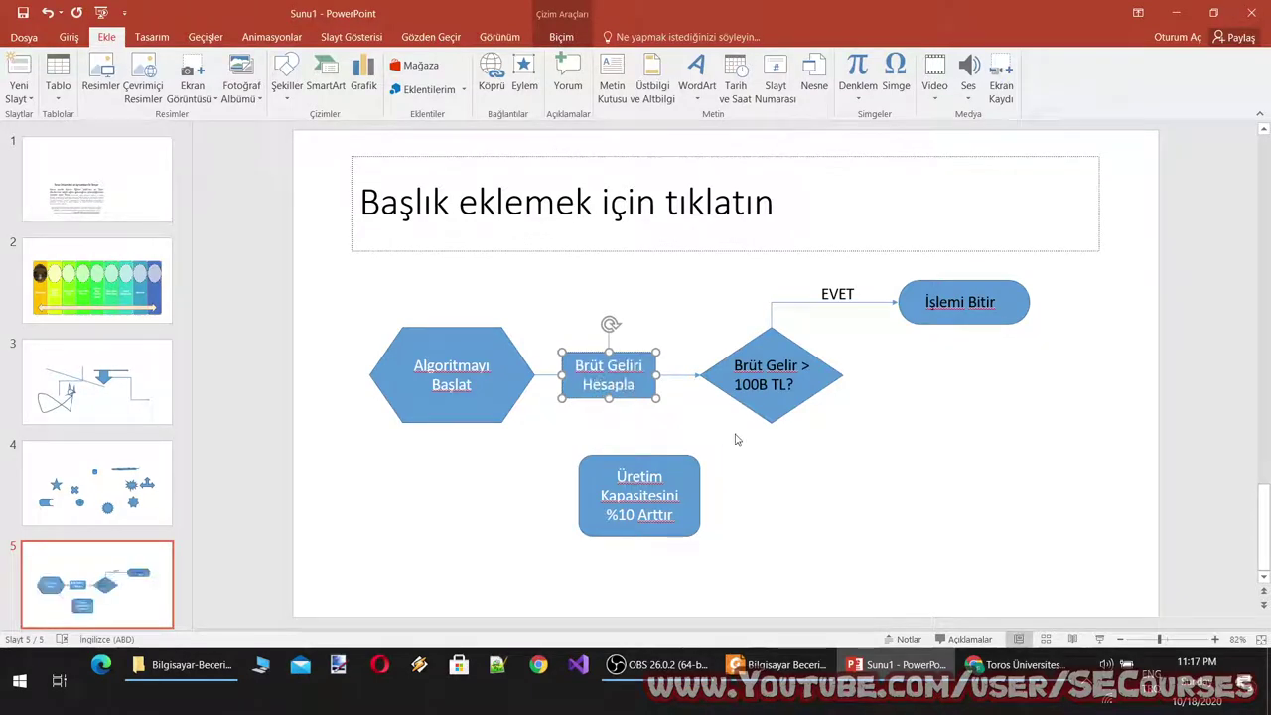
left_click(739, 444)
left_click(627, 351)
left_click_drag(632, 351, 640, 351)
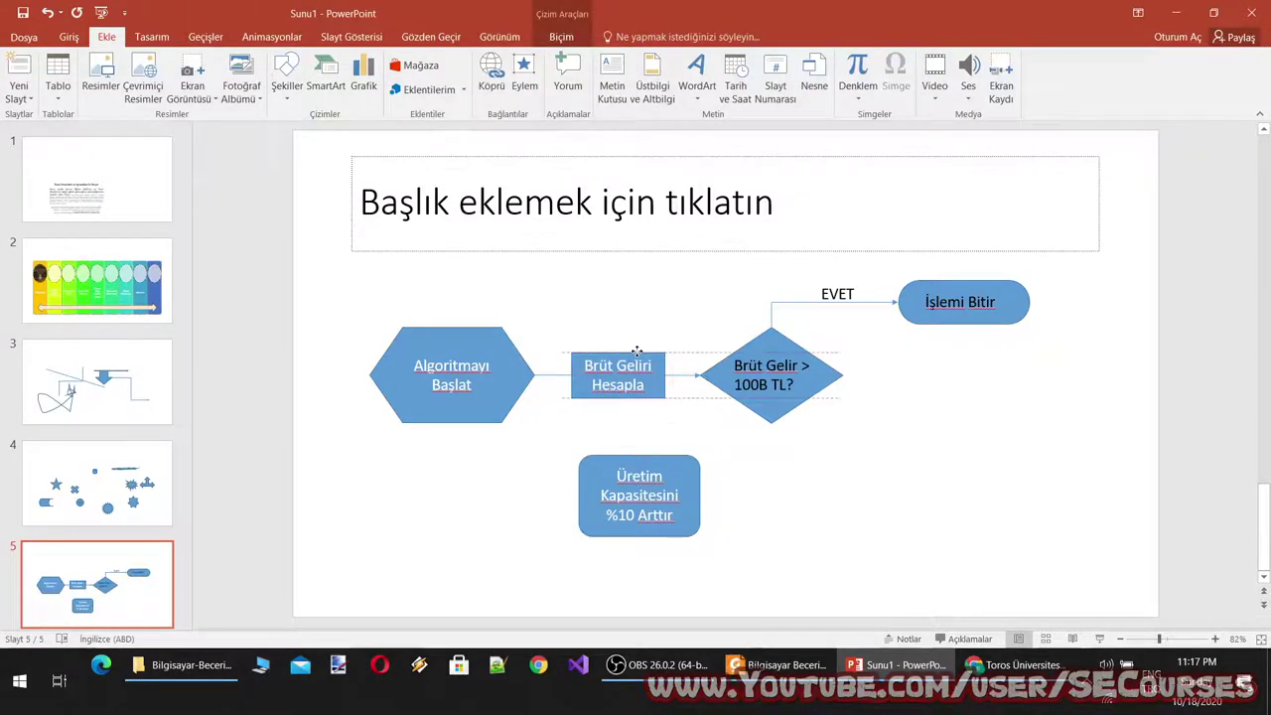
left_click(736, 434)
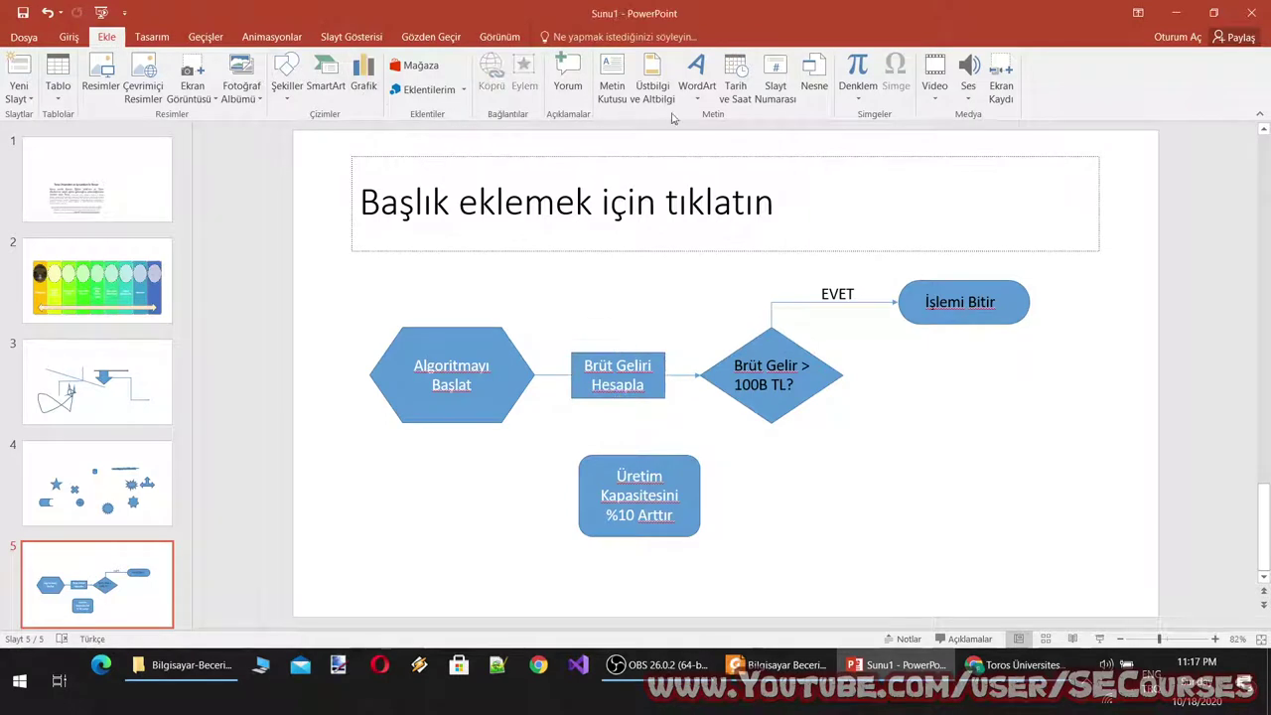
Add two comments to the slide, then delete both.
left_click(564, 80)
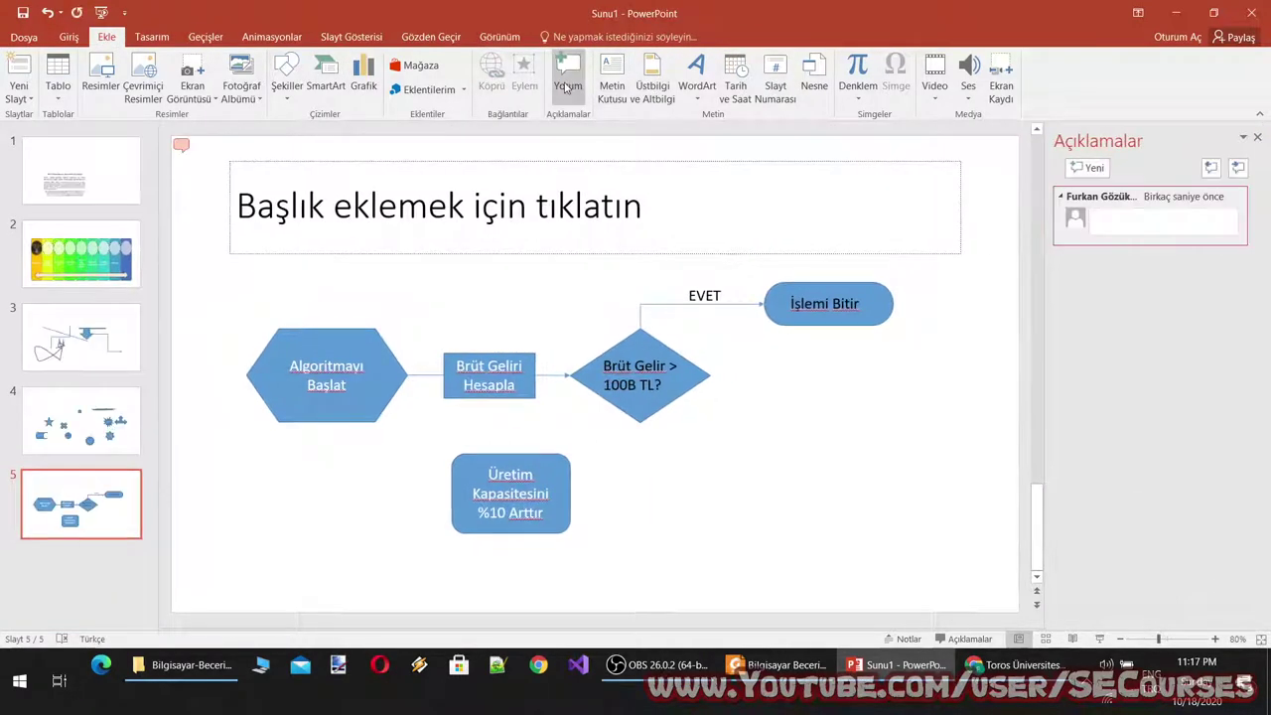
left_click(566, 87)
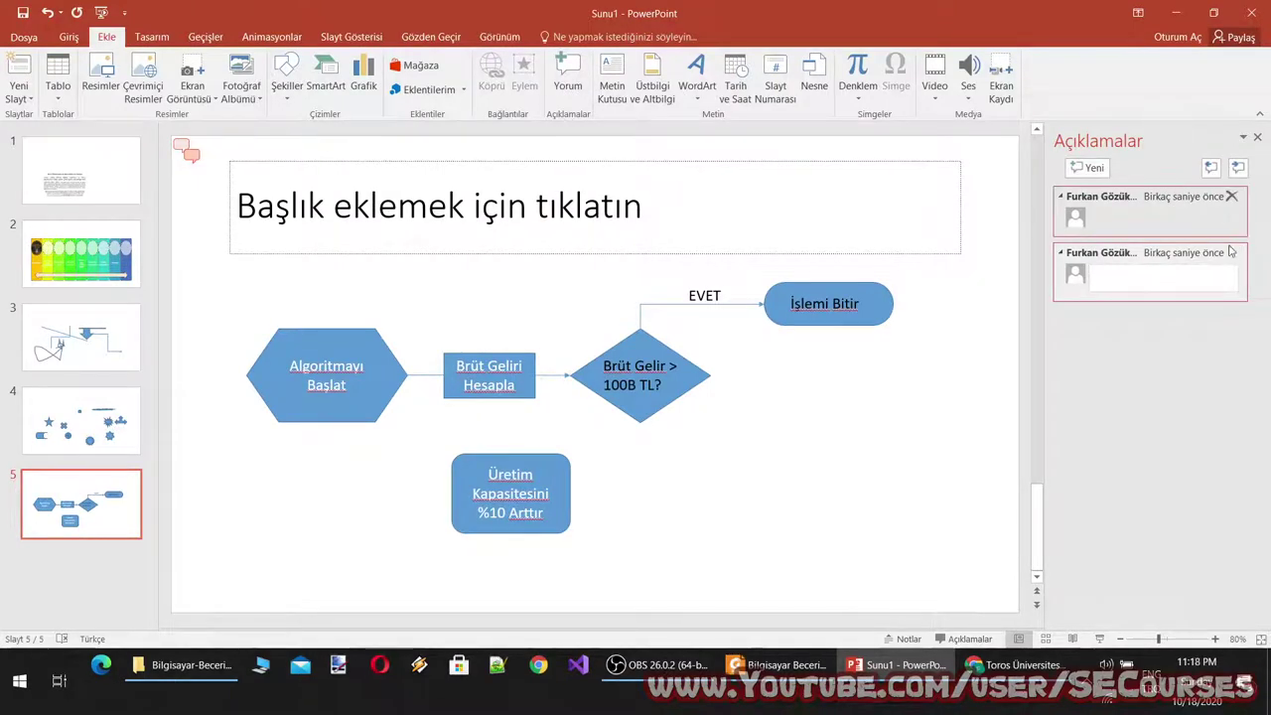
left_click(1231, 198)
left_click(1231, 198)
Draw a small direct-access storage flowchart shape just above Brüt Geliri Hesapla.
left_click(1257, 137)
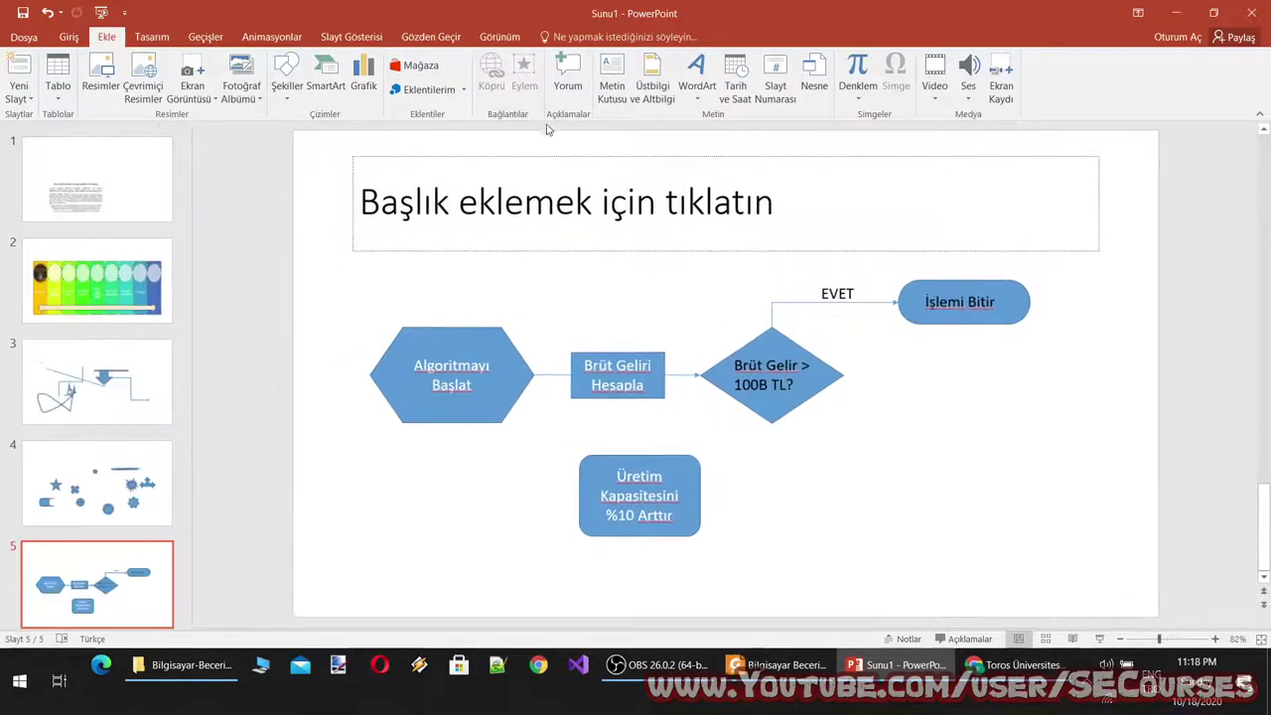
left_click(77, 40)
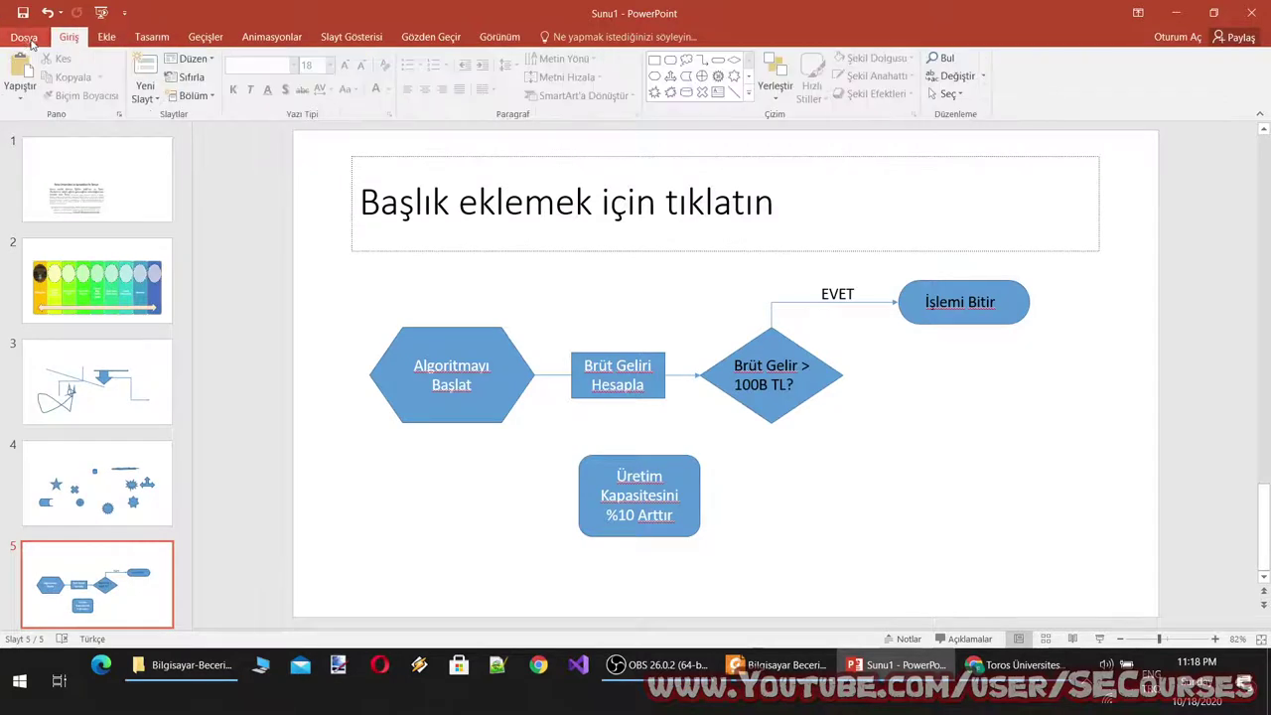
left_click(752, 94)
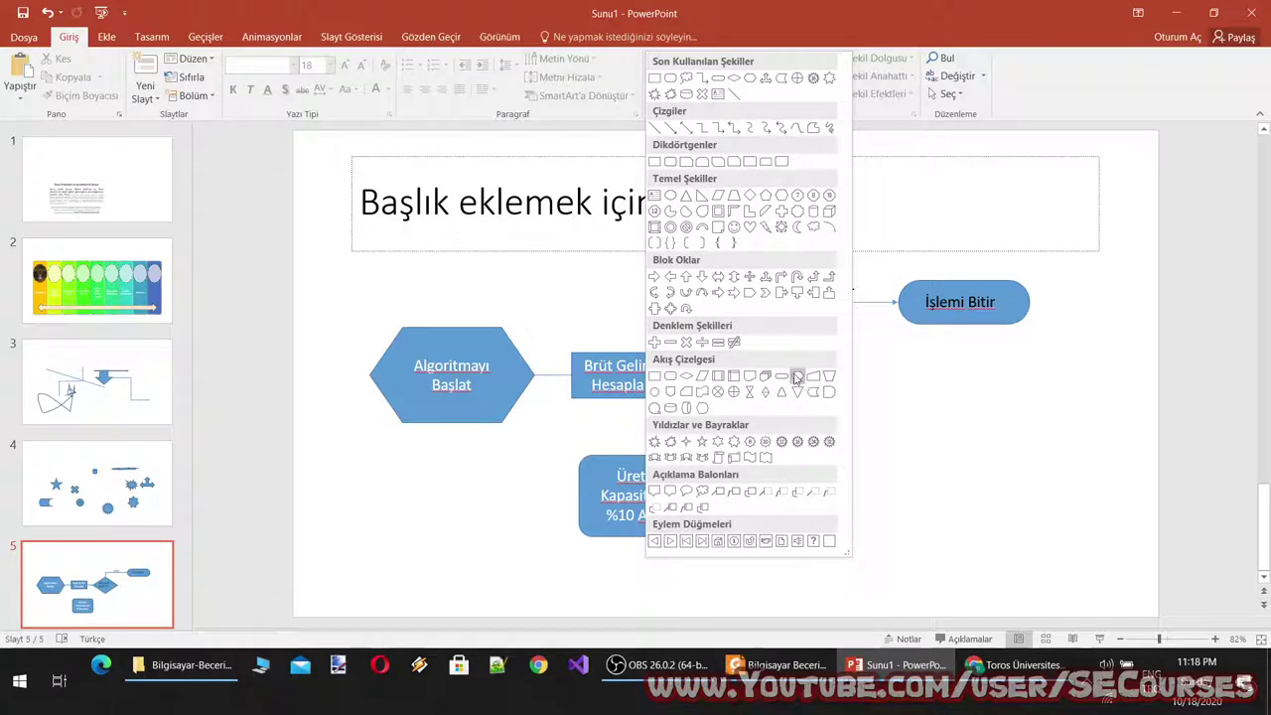
left_click(685, 410)
mouse_move(596, 266)
left_mouse_down()
mouse_move(653, 311)
mouse_move(609, 280)
left_mouse_up()
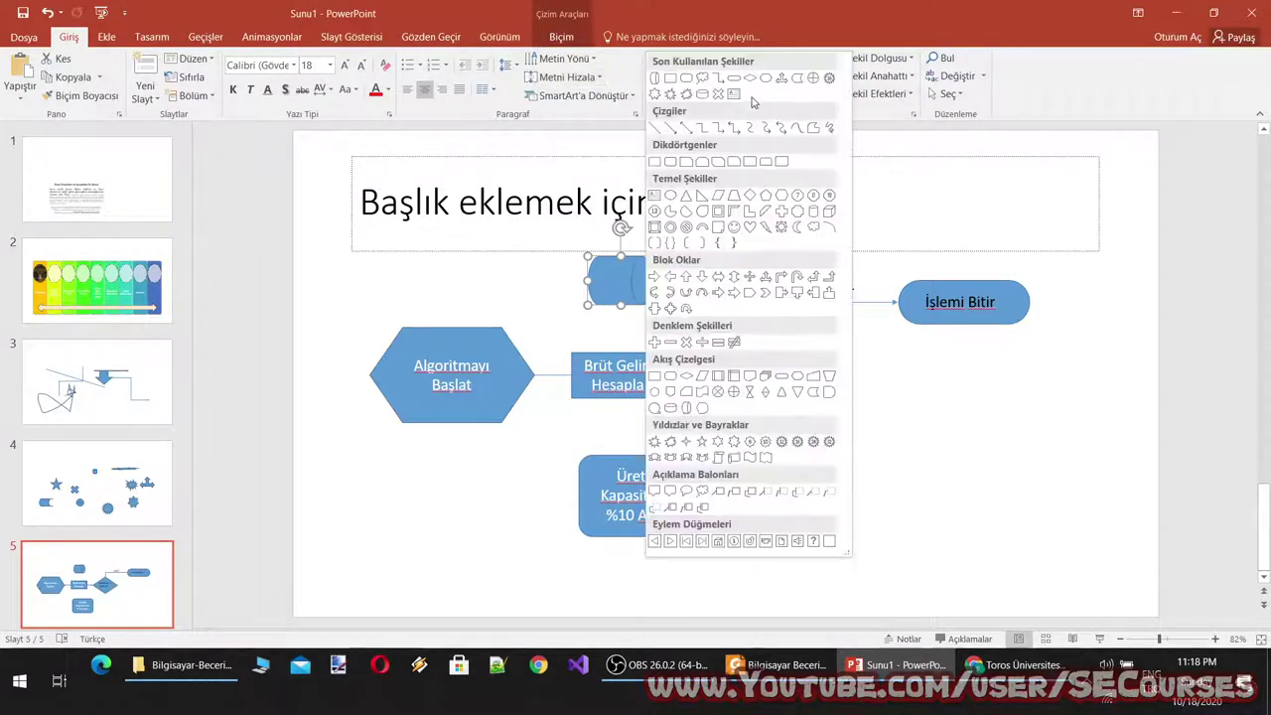
left_click(749, 92)
left_click(733, 128)
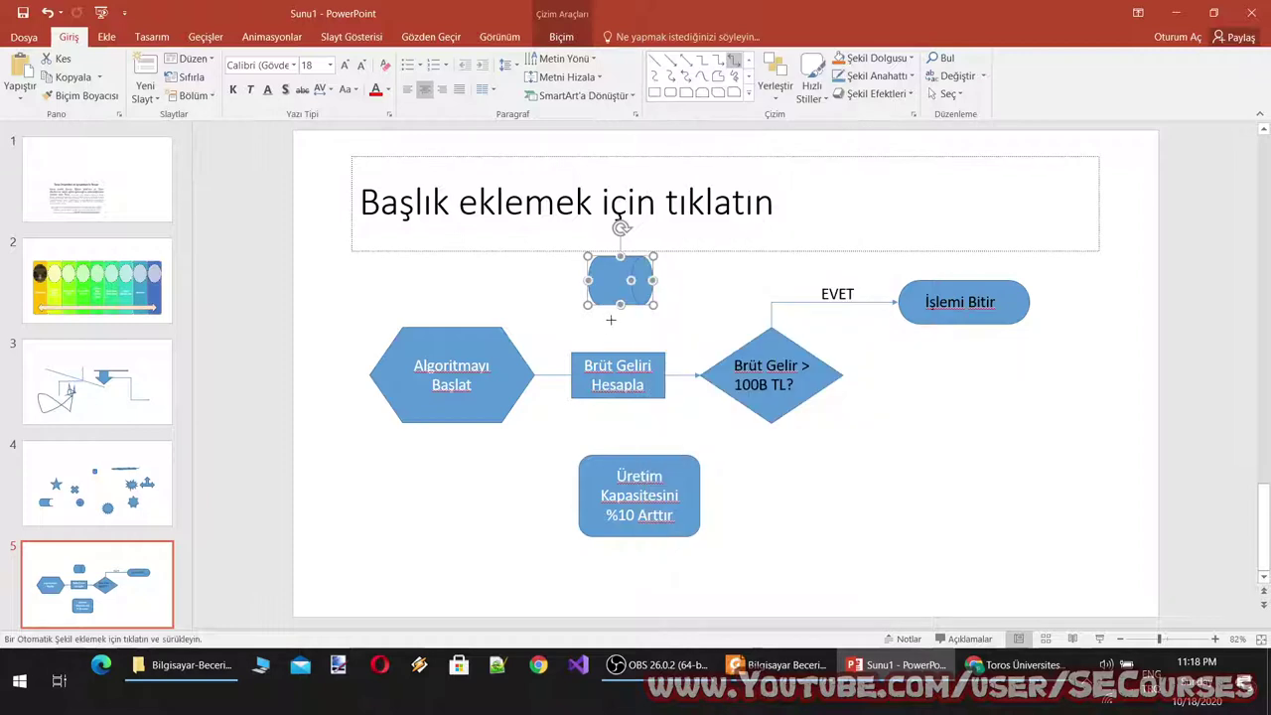
Draw a vertical line from the storage cylinder down to Brüt Geliri Hesapla.
left_click_drag(619, 306, 617, 351)
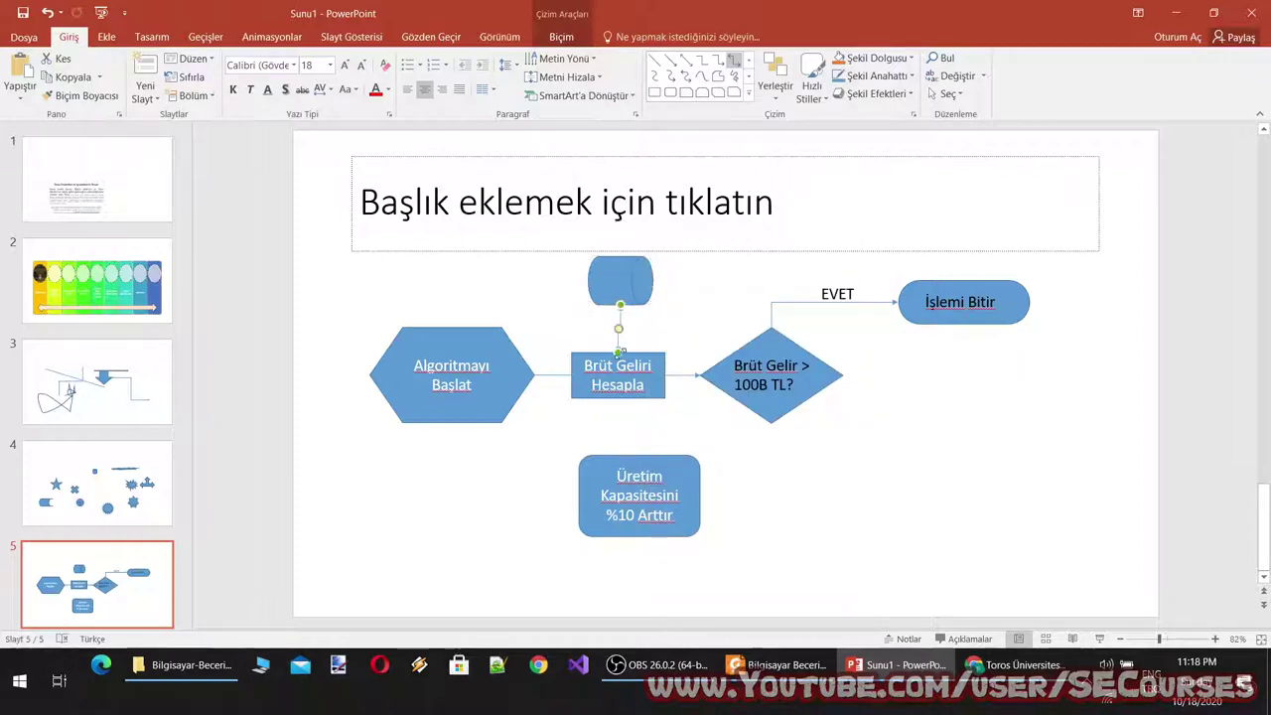
left_click(616, 286)
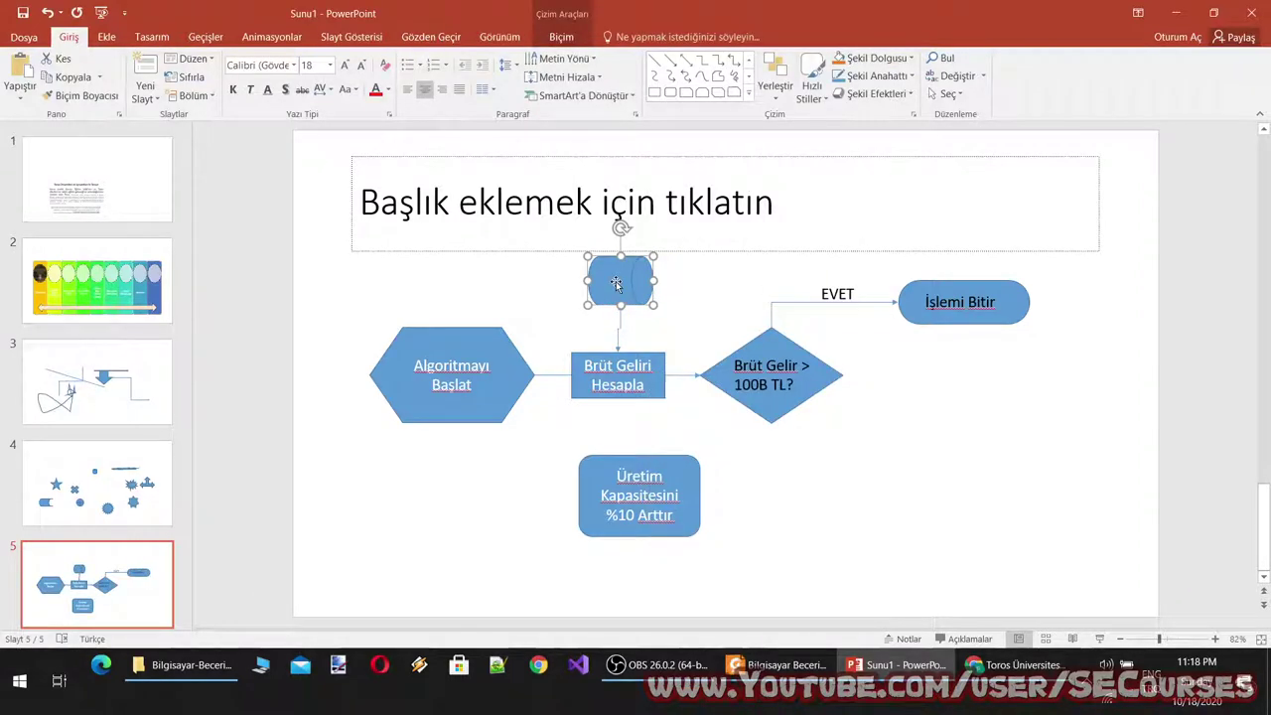
left_click(685, 248)
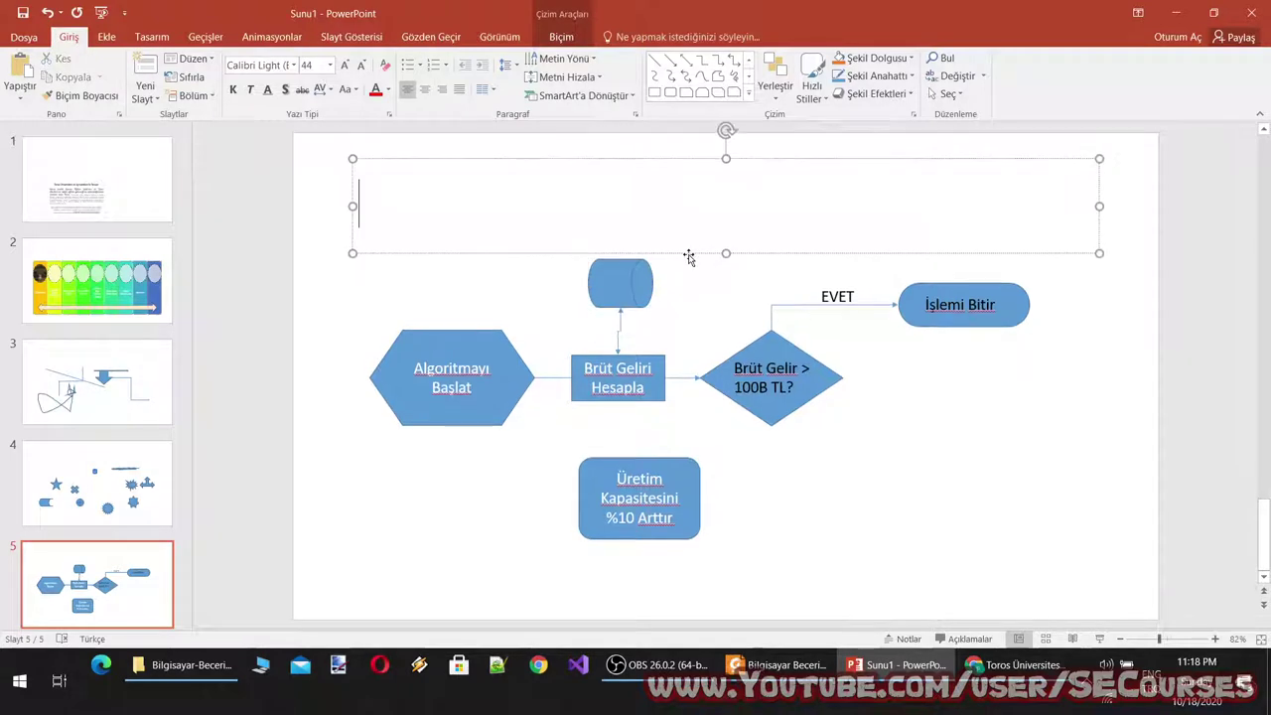
key("Escape")
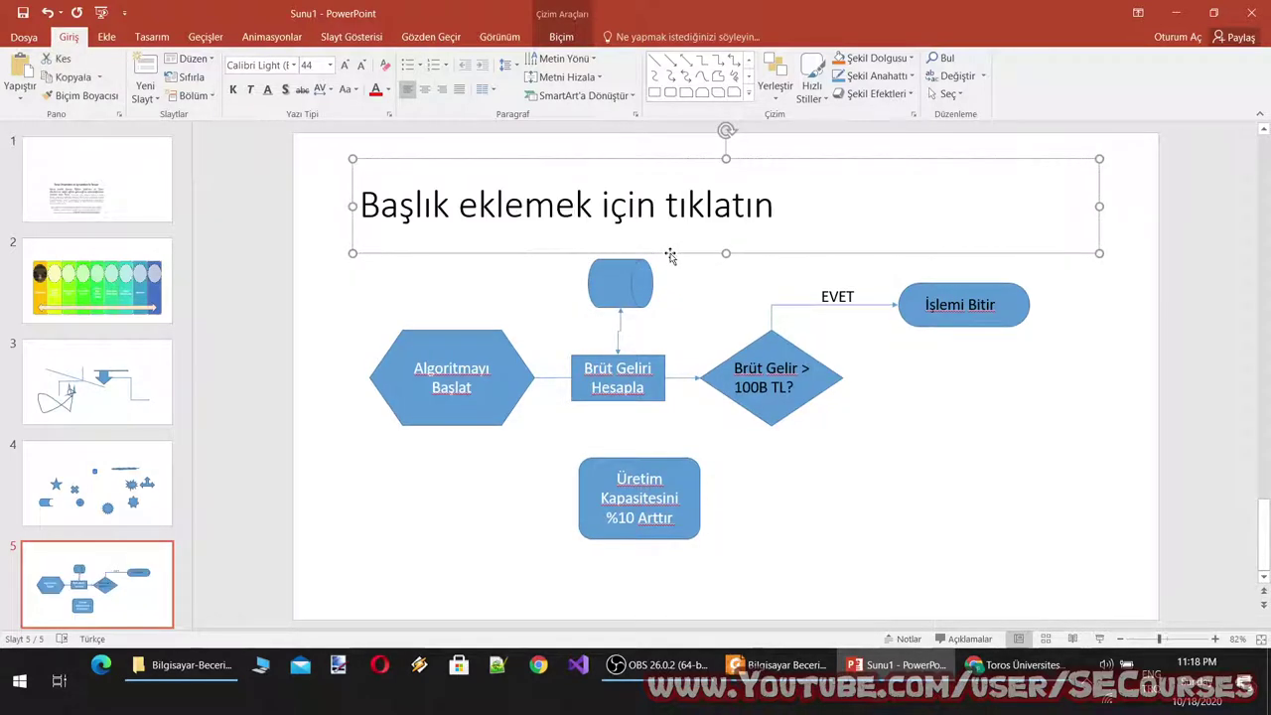
key("Escape")
Move the storage cylinder higher and enlarge it by dragging its handles.
left_click(603, 277)
mouse_move(603, 277)
left_mouse_down()
mouse_move(600, 194)
mouse_move(730, 278)
left_mouse_up()
mouse_move(664, 232)
left_mouse_down()
mouse_move(626, 208)
mouse_move(618, 218)
left_mouse_up()
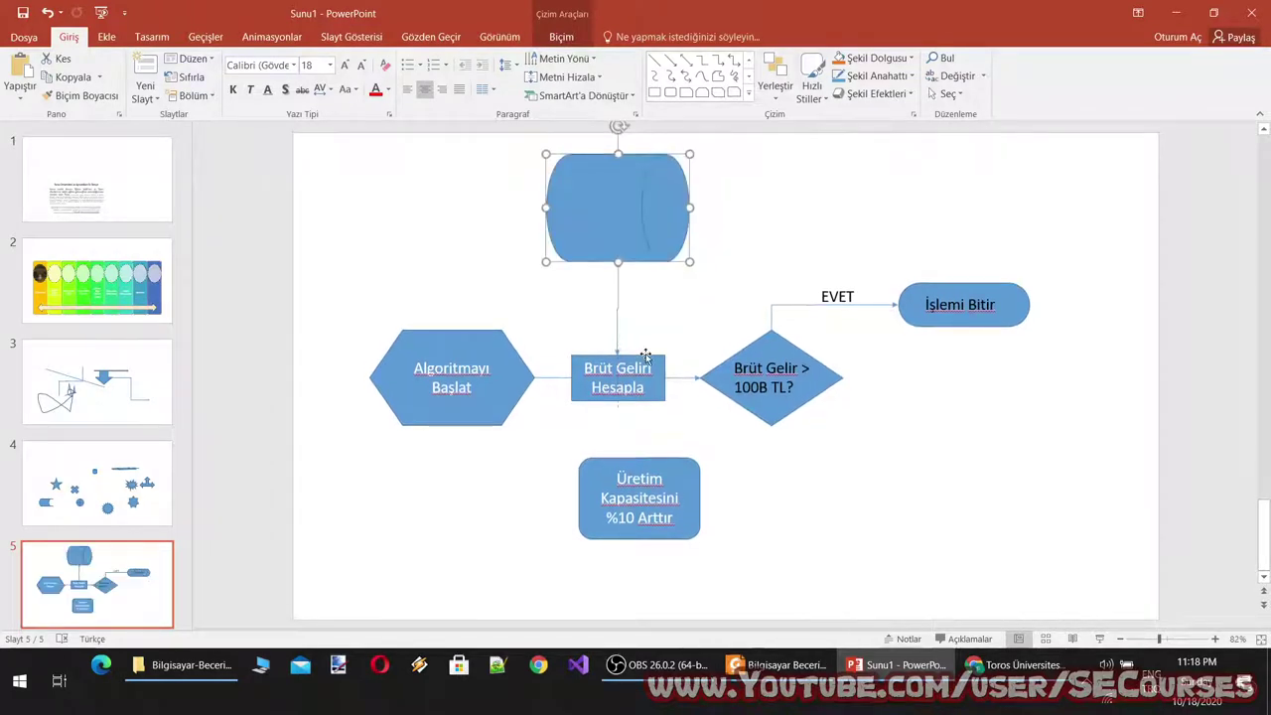
left_click_drag(554, 264, 550, 258)
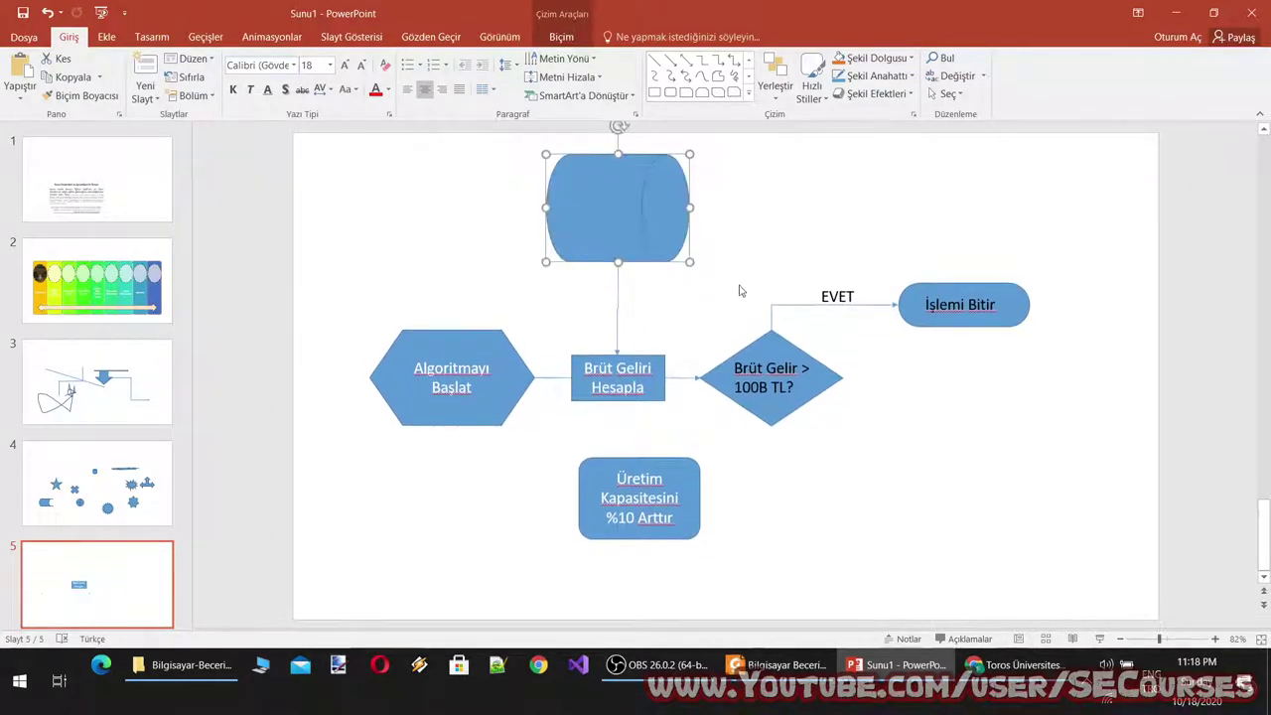
left_click_drag(689, 260, 690, 261)
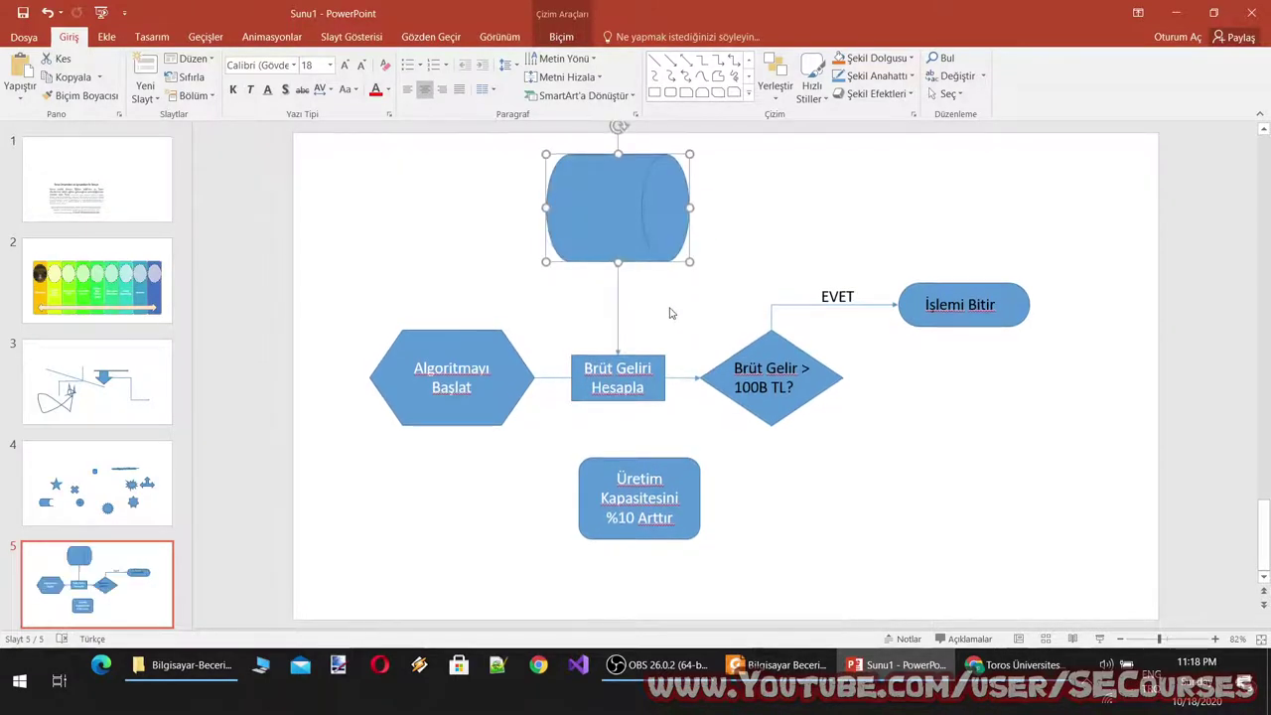
left_click(670, 289)
left_click(633, 208)
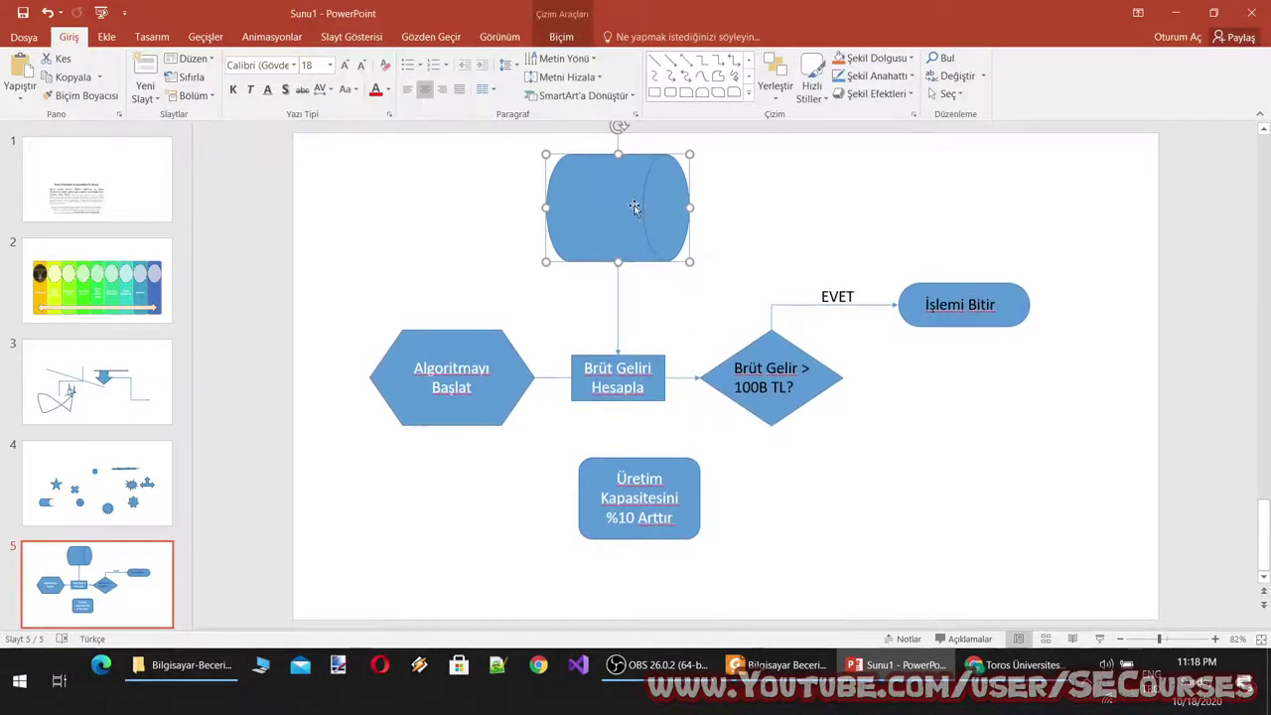
Label the storage cylinder 'Muhasebe'.
left_click(106, 37)
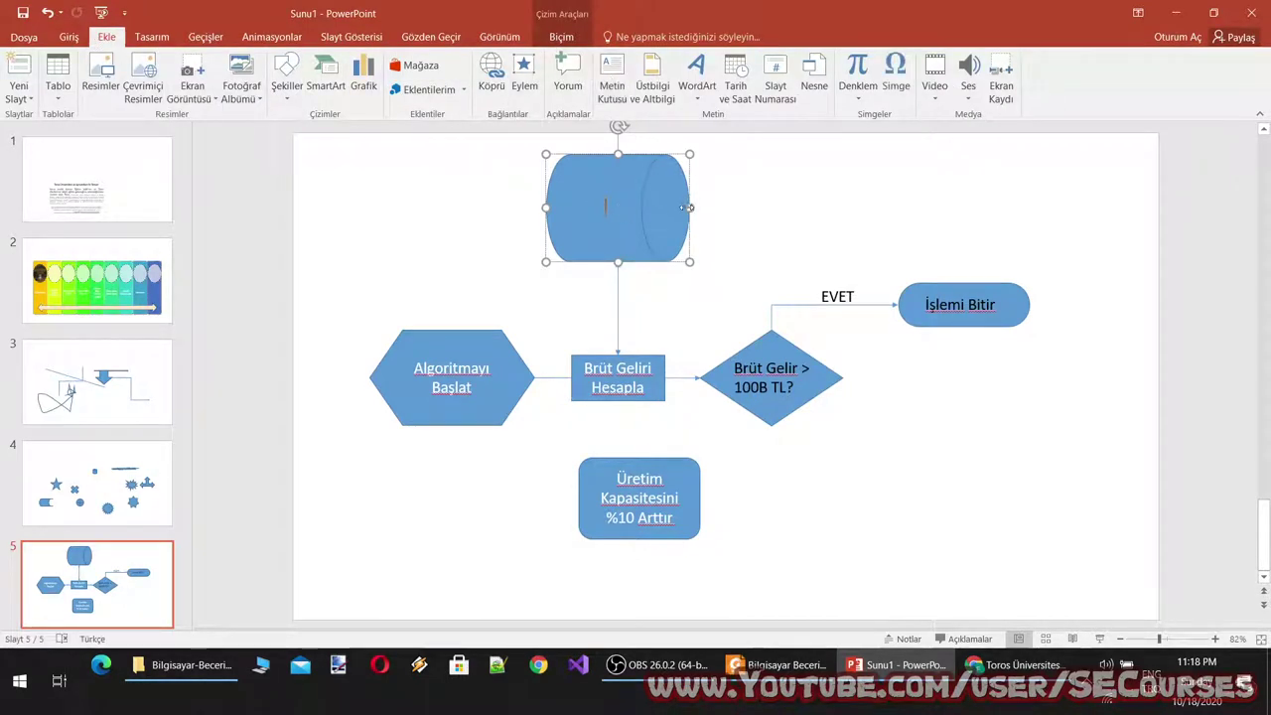
type("M")
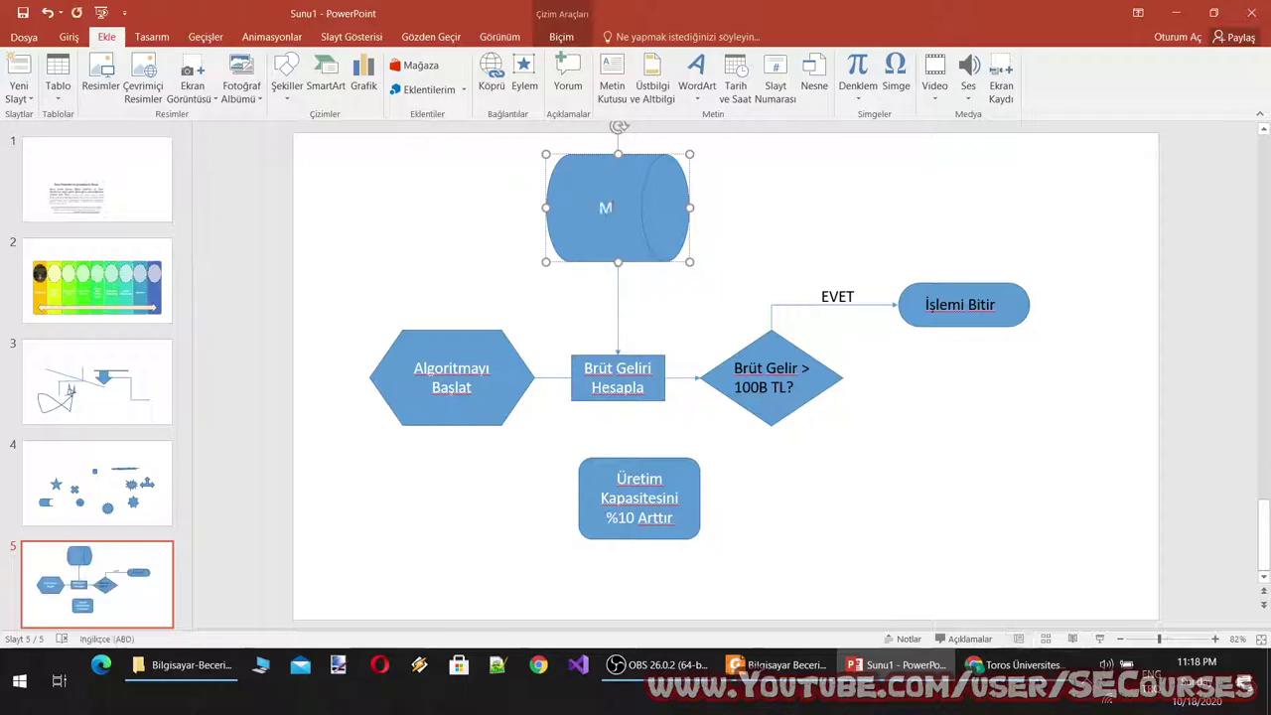
type("uhasebe")
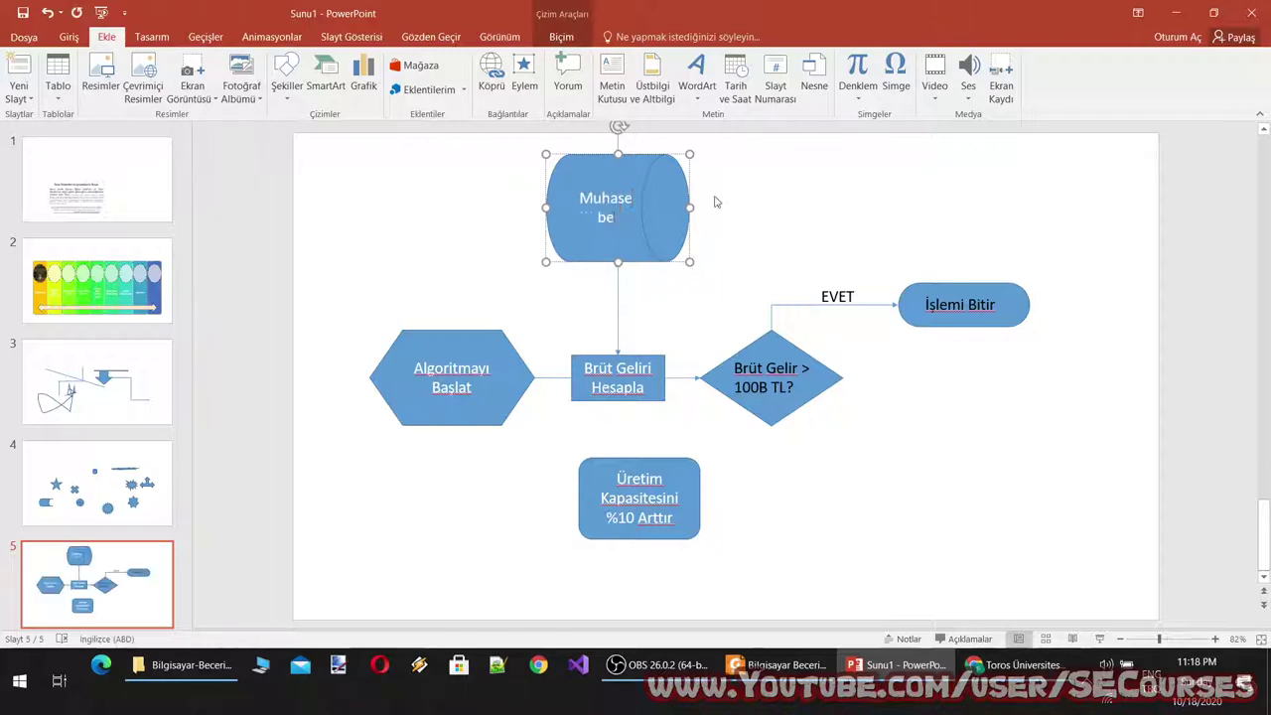
left_click(834, 232)
Widen the Muhasebe cylinder and centre it above Brüt Geliri Hesapla.
left_click(680, 213)
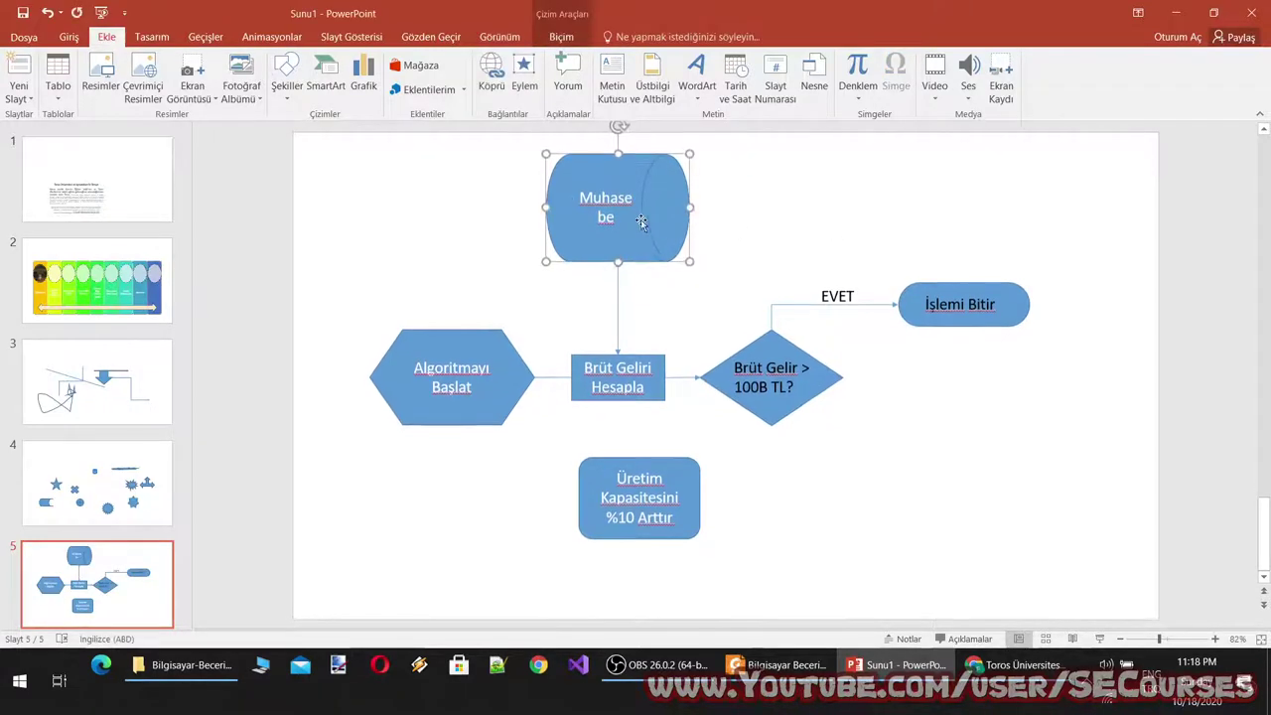
left_click_drag(690, 206, 715, 209)
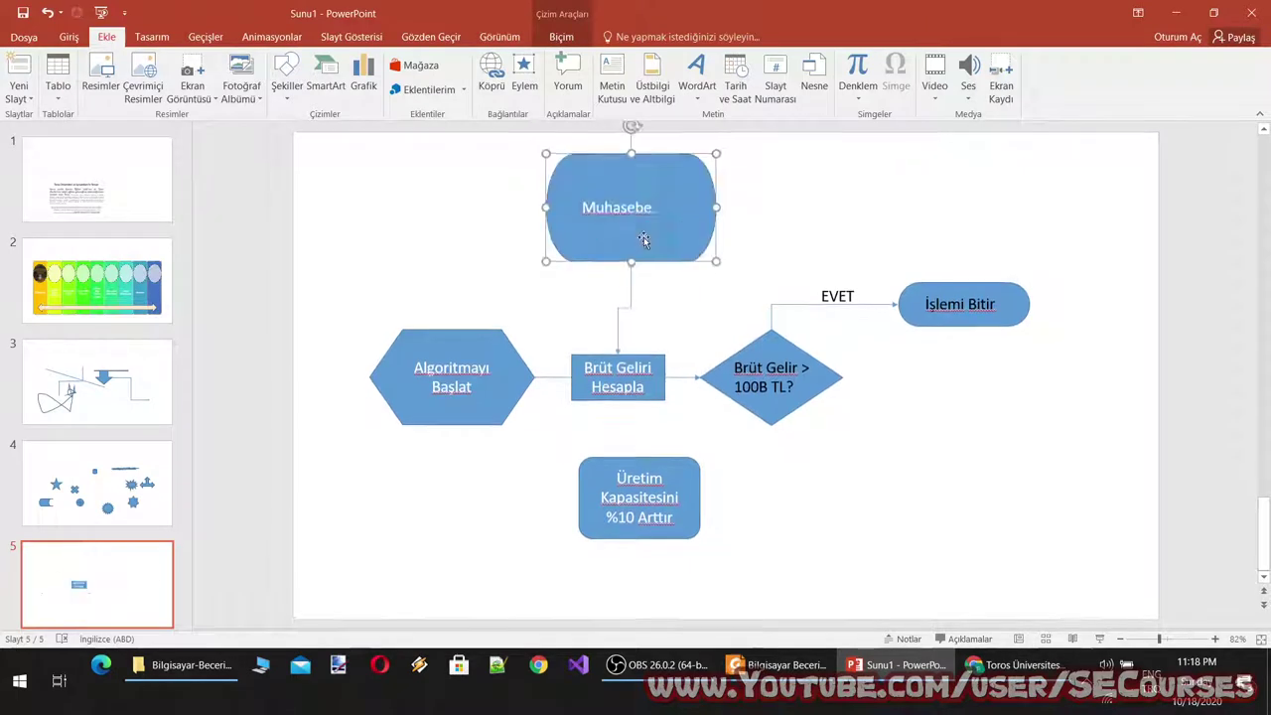
left_click_drag(643, 242, 591, 232)
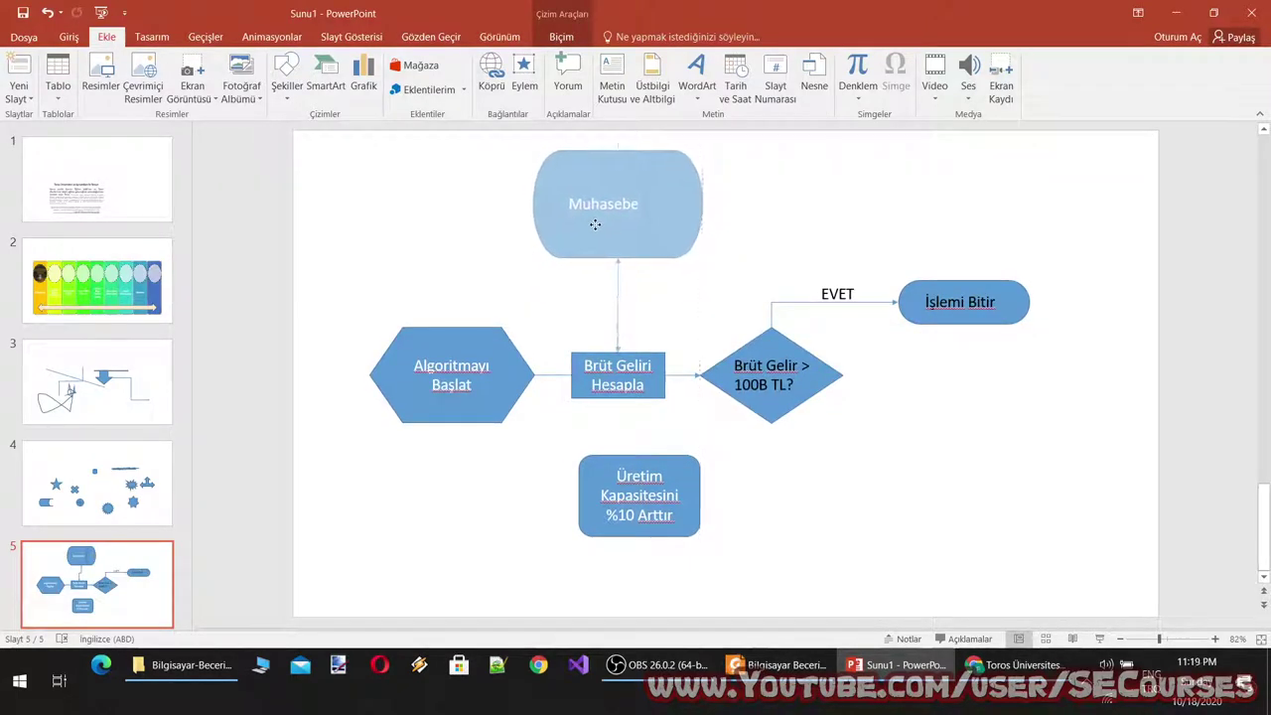
left_click_drag(591, 233, 593, 227)
left_click(670, 320)
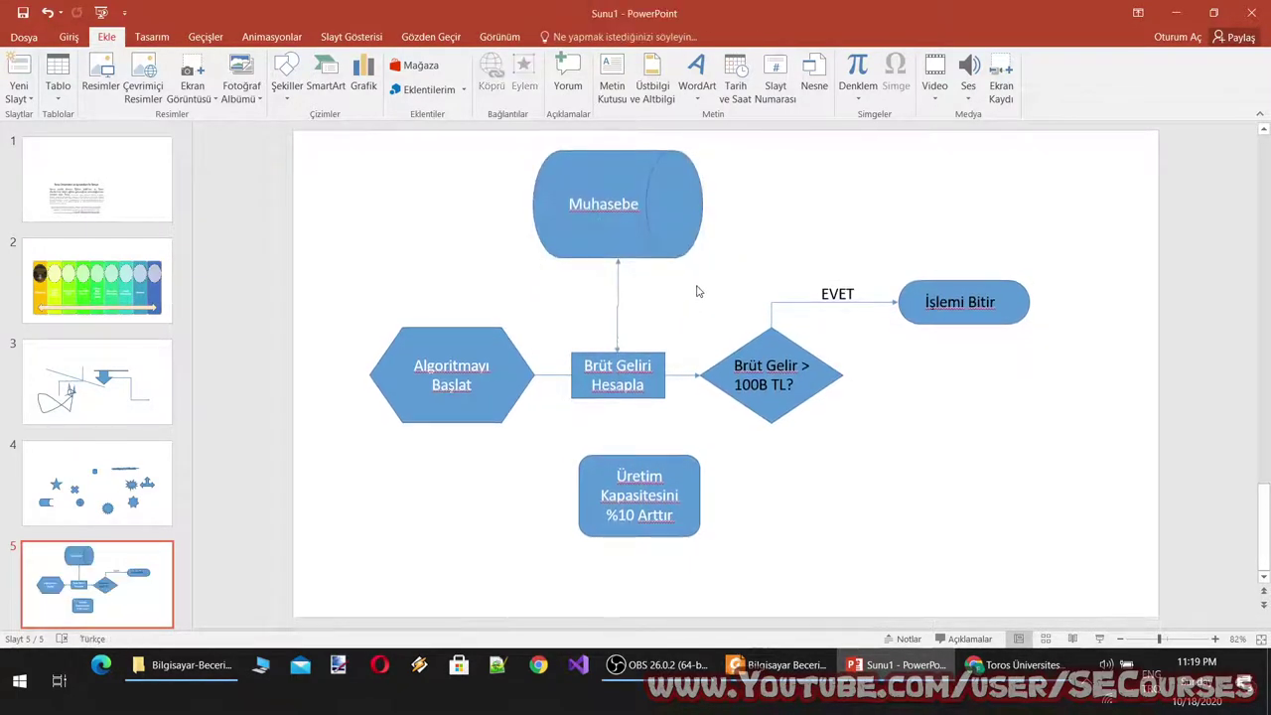
left_click(618, 288)
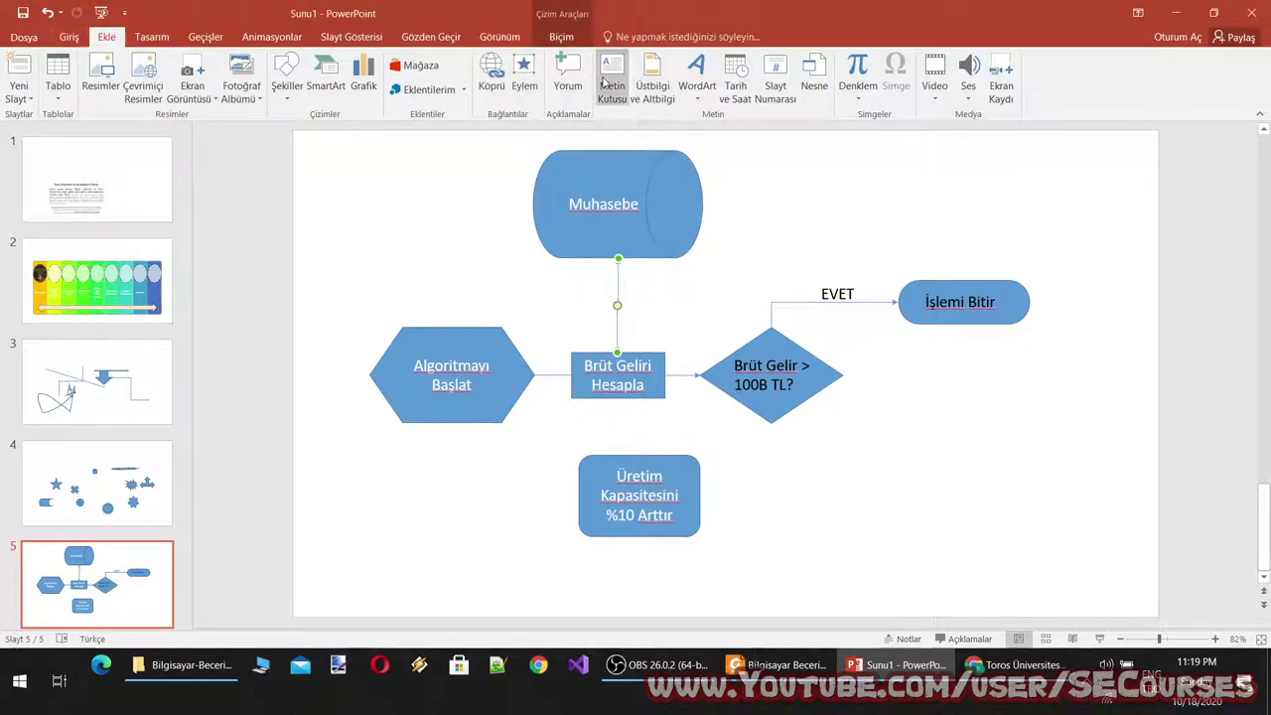
Add a text box reading 'Satış İşlemlerini Getir' on the connecting line.
left_click(608, 79)
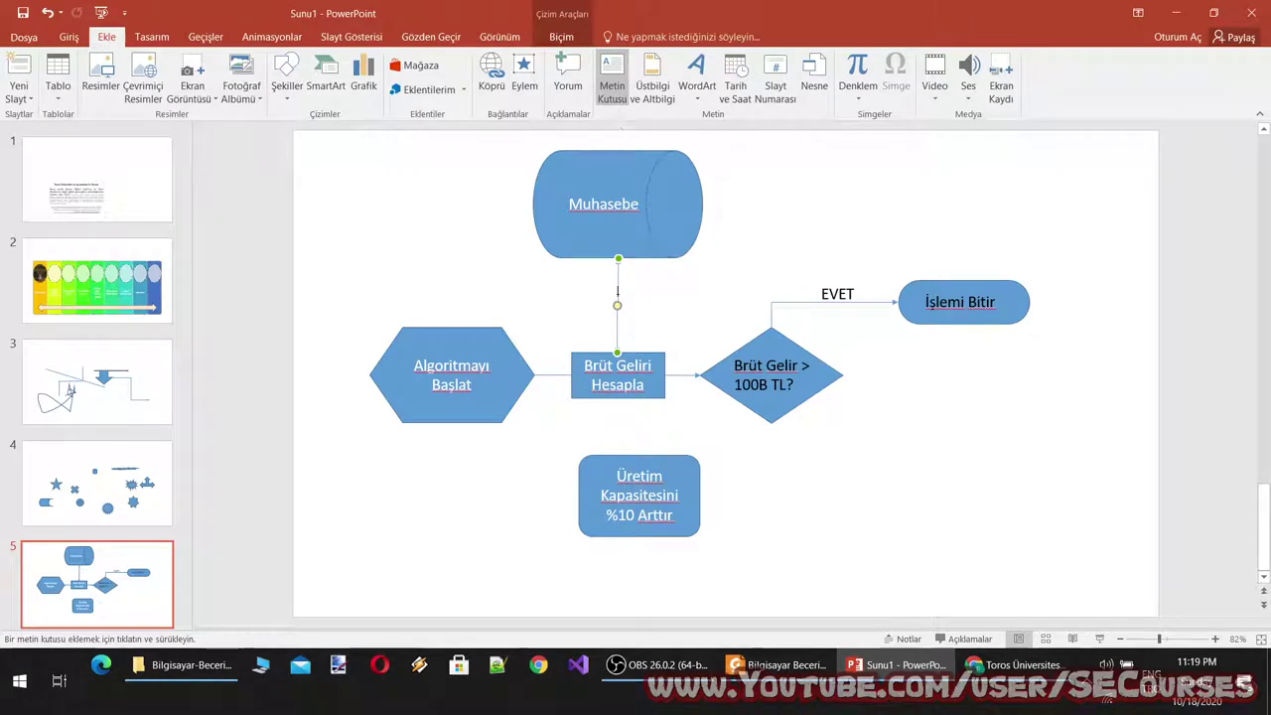
left_click(617, 291)
mouse_move(614, 308)
left_mouse_down()
mouse_move(587, 308)
mouse_move(649, 308)
left_mouse_up()
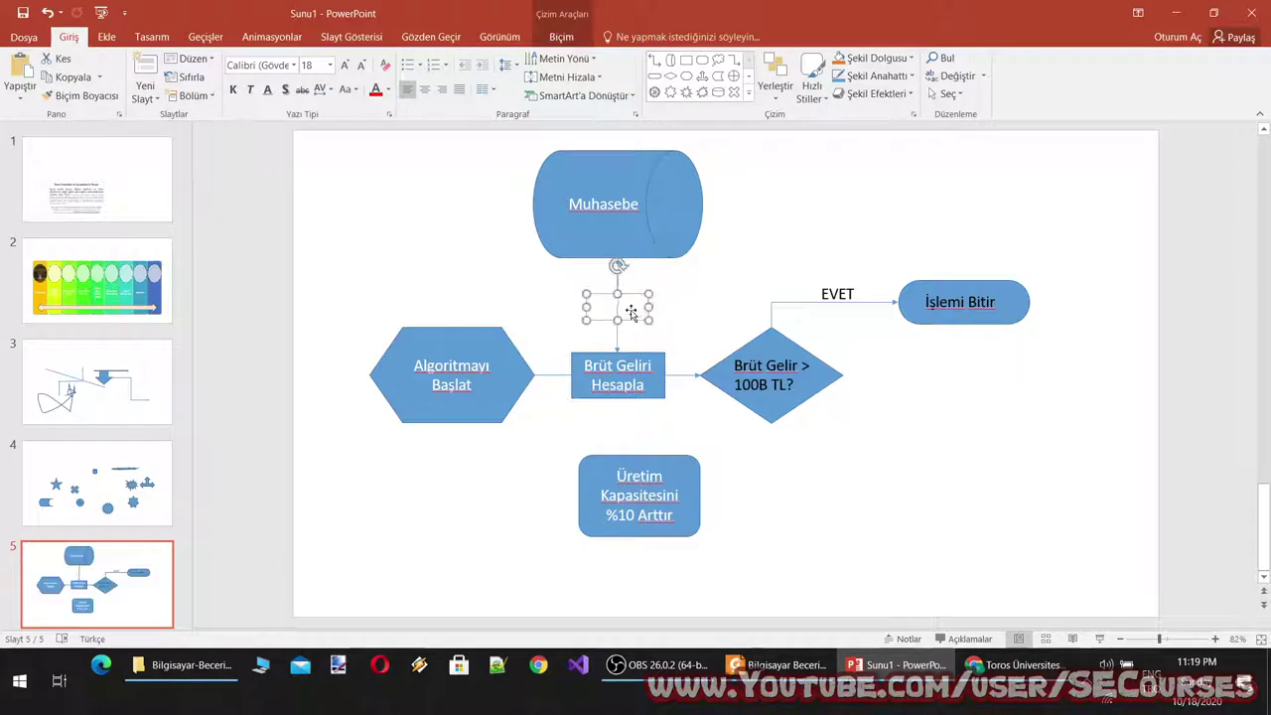
left_click(601, 307)
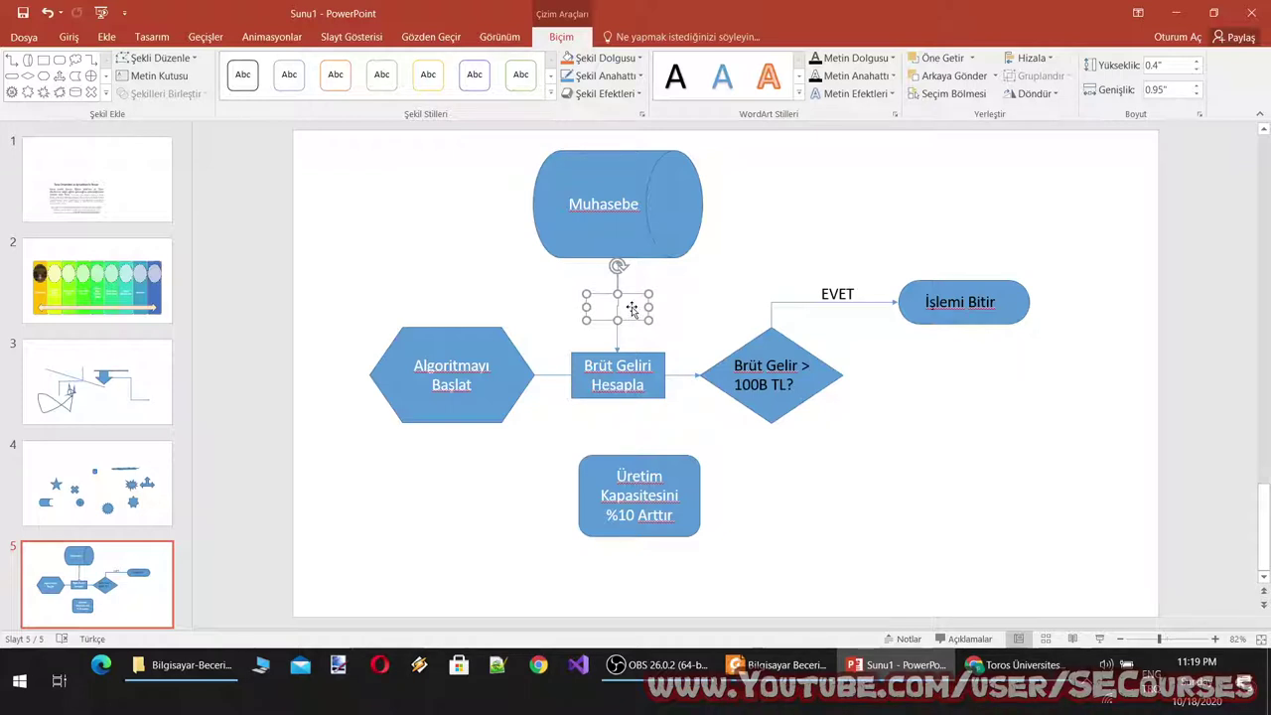
right_click(631, 309)
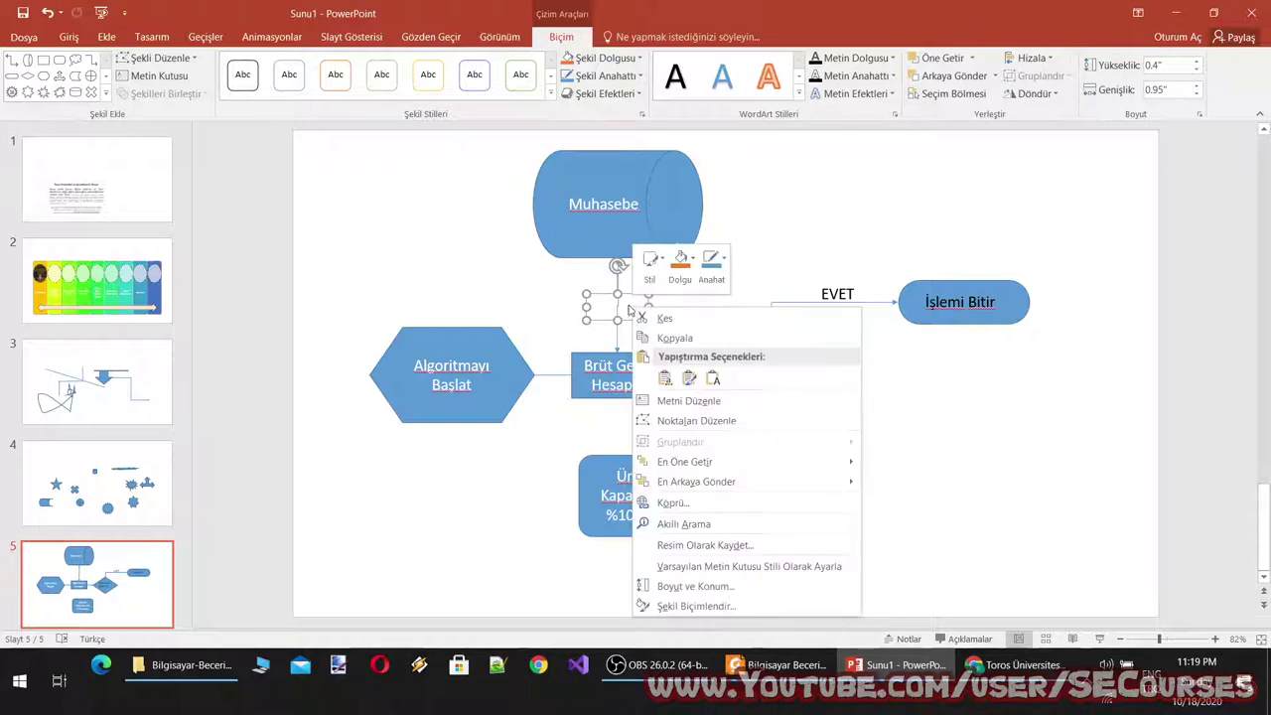
left_click(709, 402)
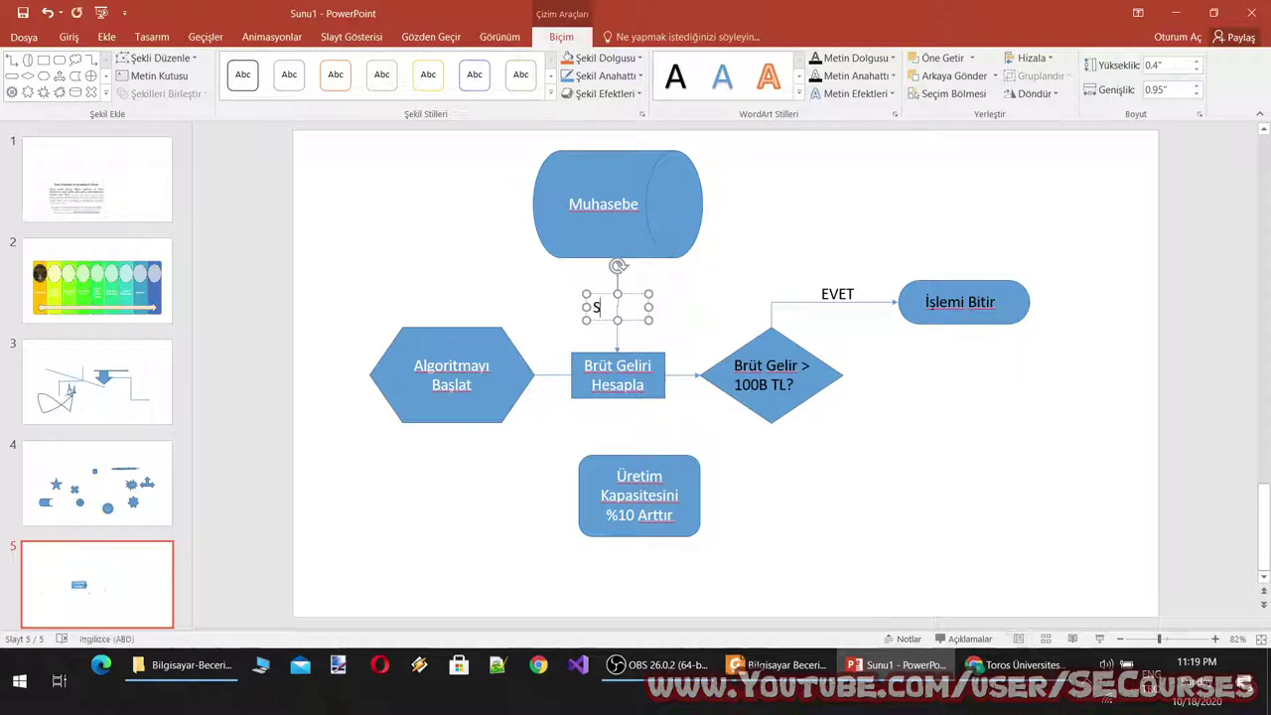
type("Satış ")
type("İşlemlerini")
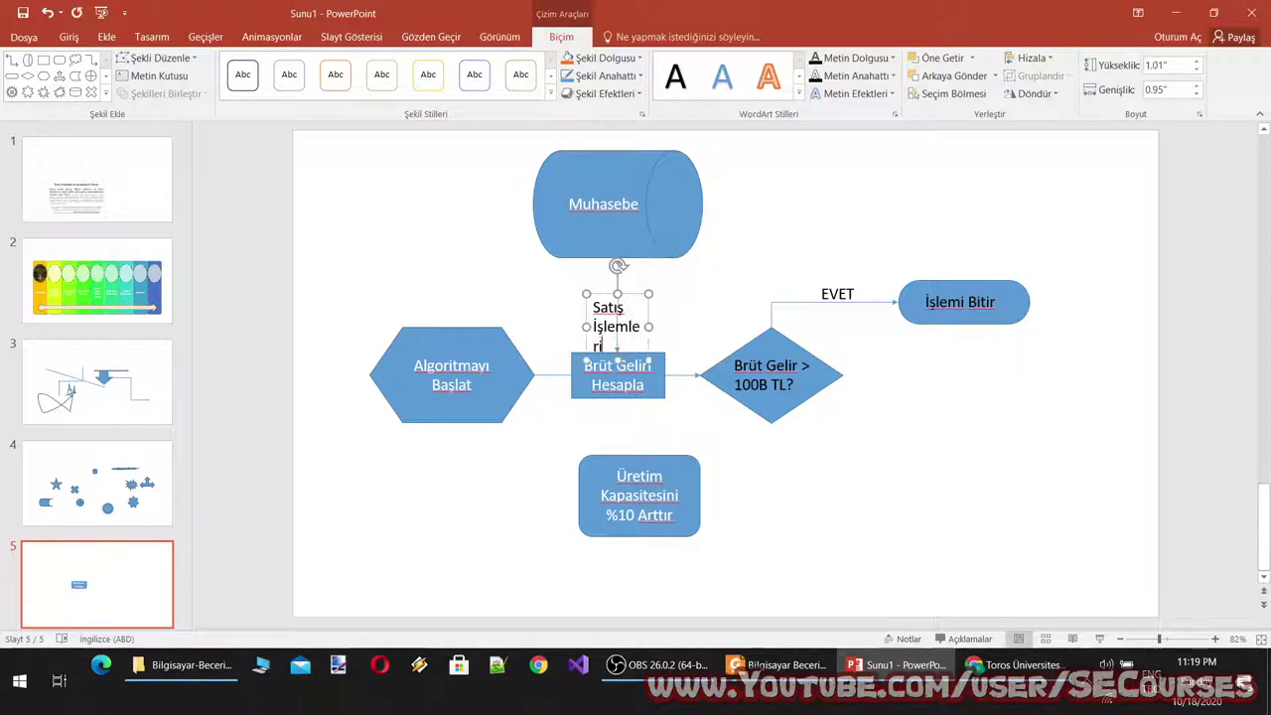
type(" Getir")
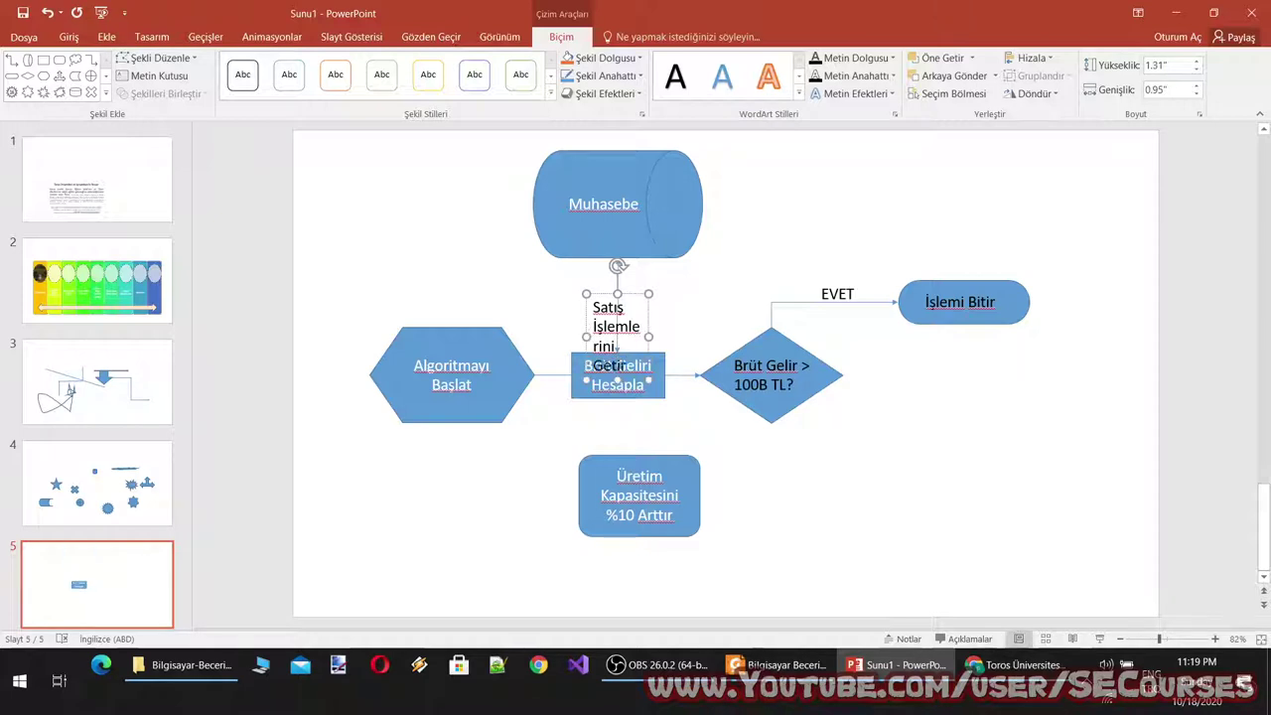
Widen the Satış İşlemlerini Getir label to one line and shift it up-right.
left_click_drag(649, 338, 699, 338)
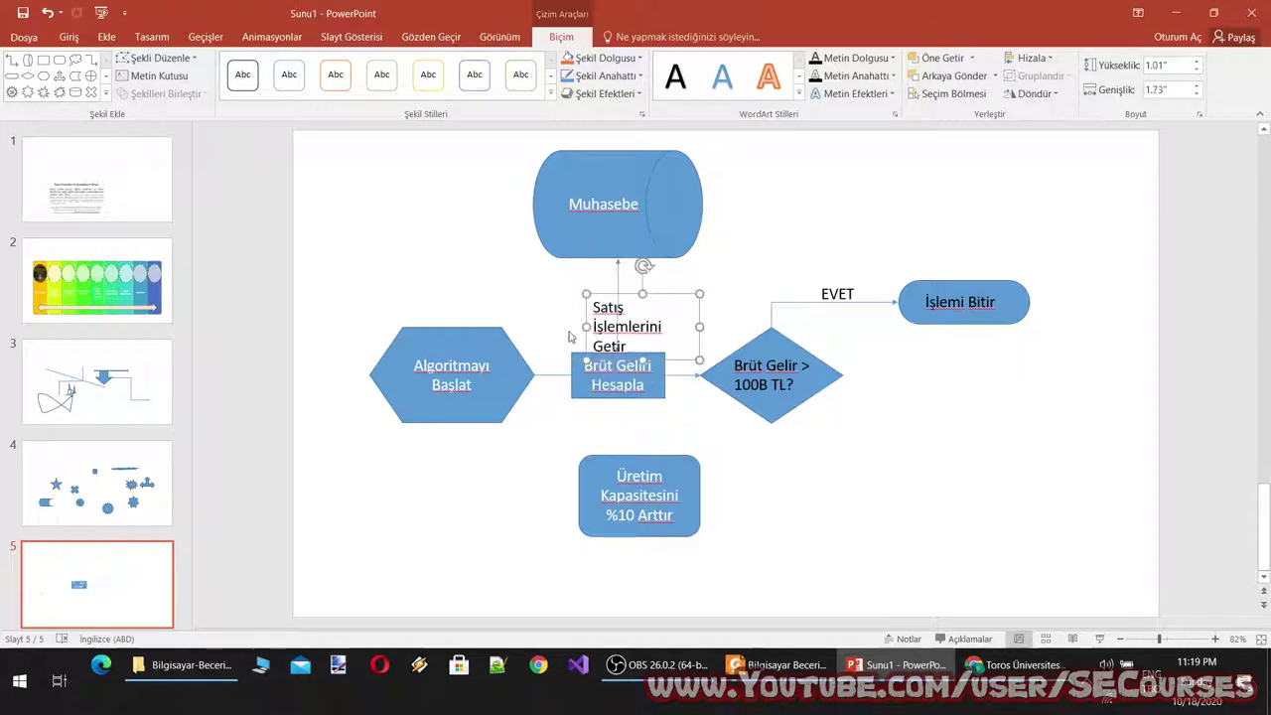
left_click_drag(553, 327, 524, 328)
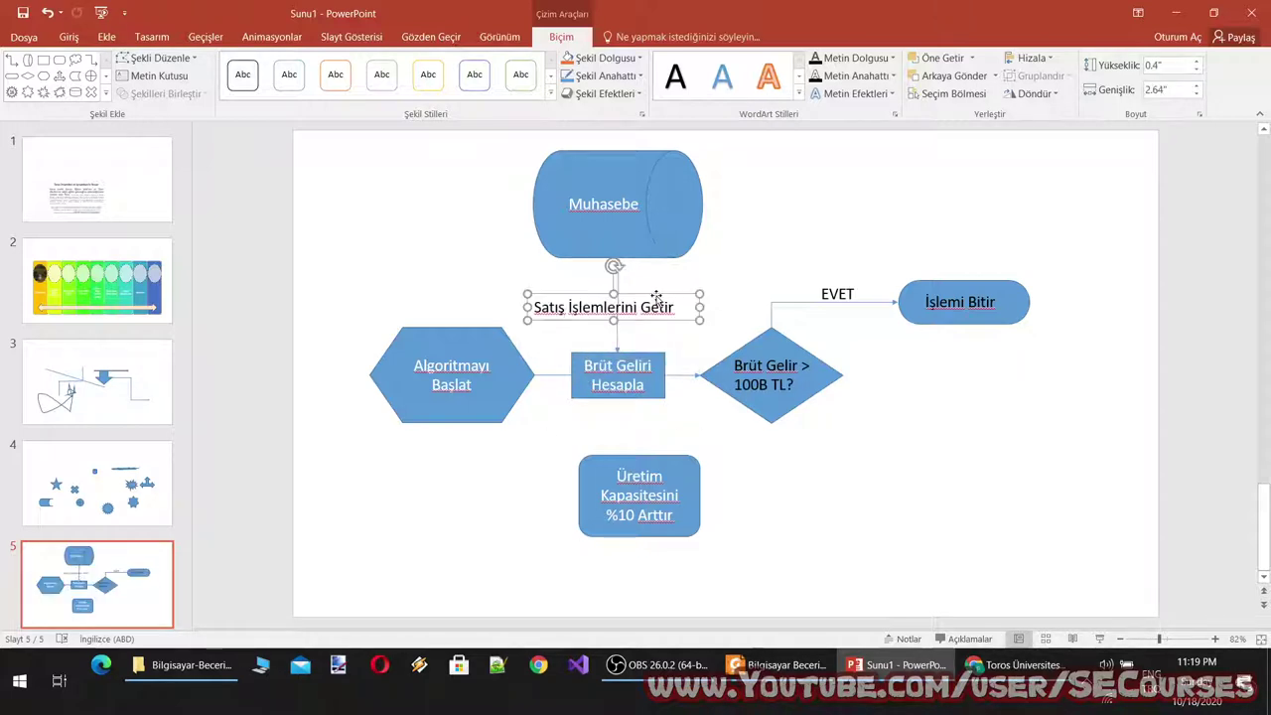
left_click_drag(668, 298, 676, 290)
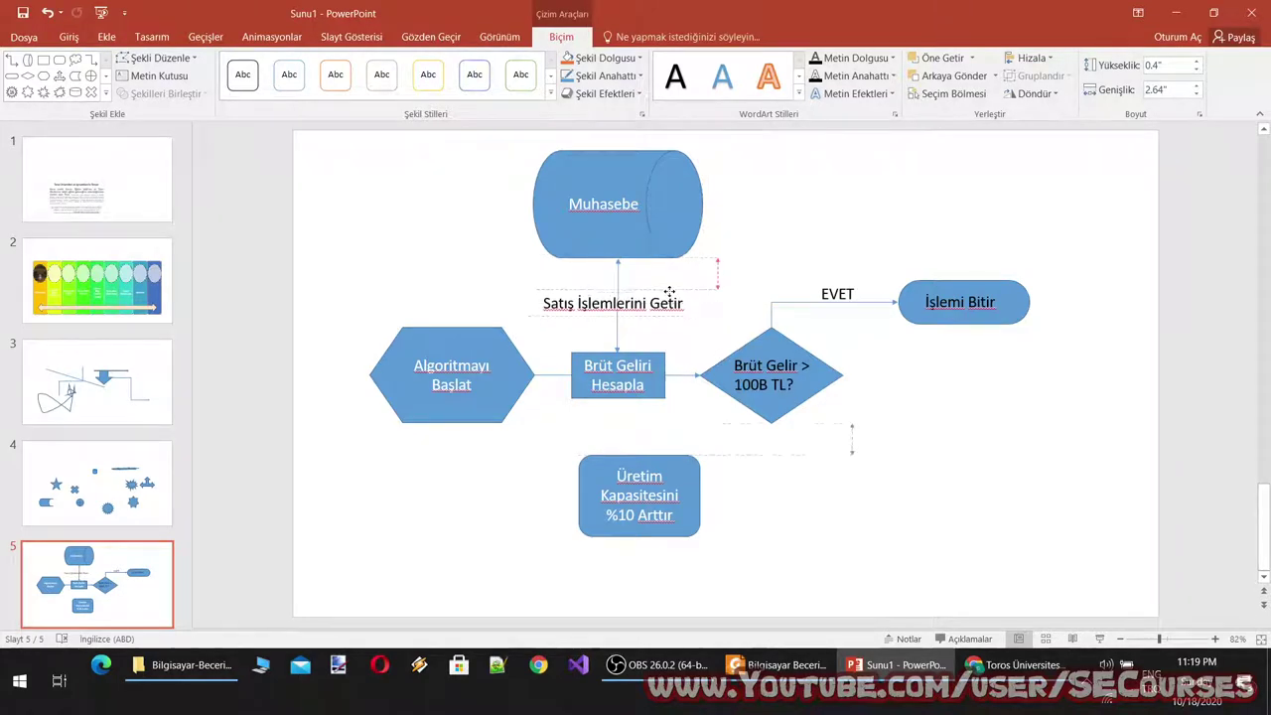
left_click(885, 494)
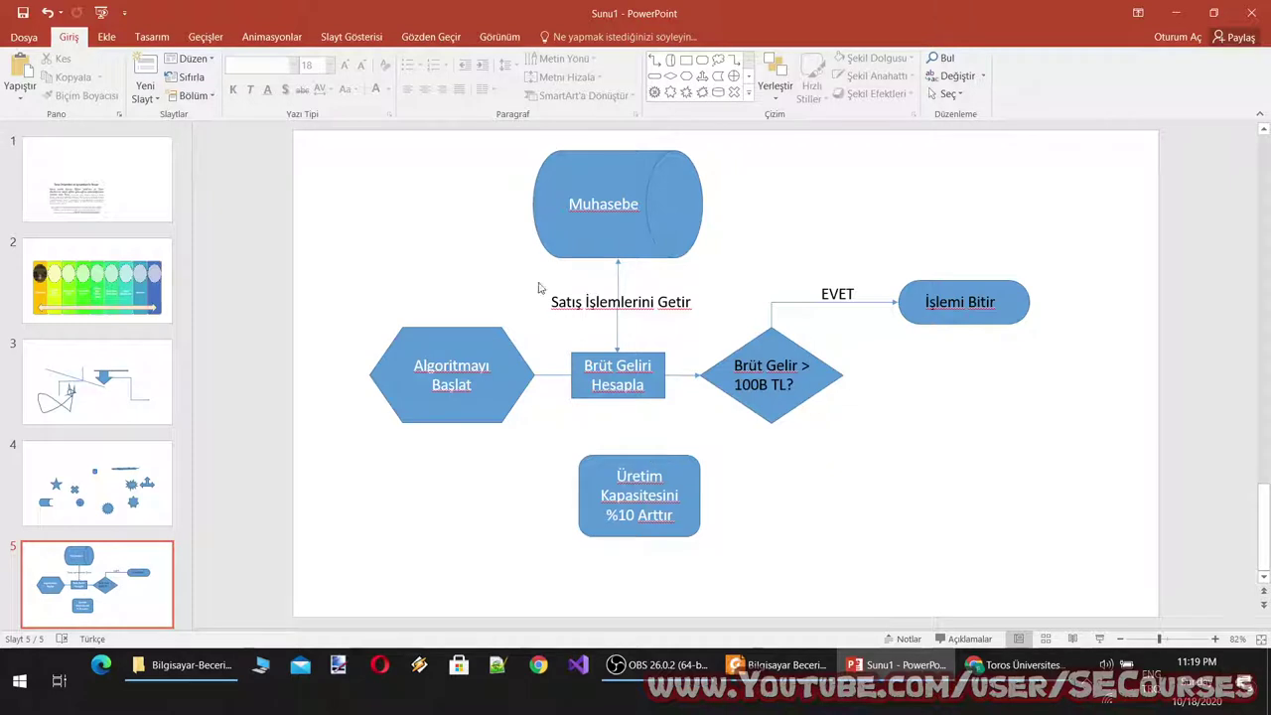
Select all slide objects and set their proofing language to Türkçe.
key("ctrl+a")
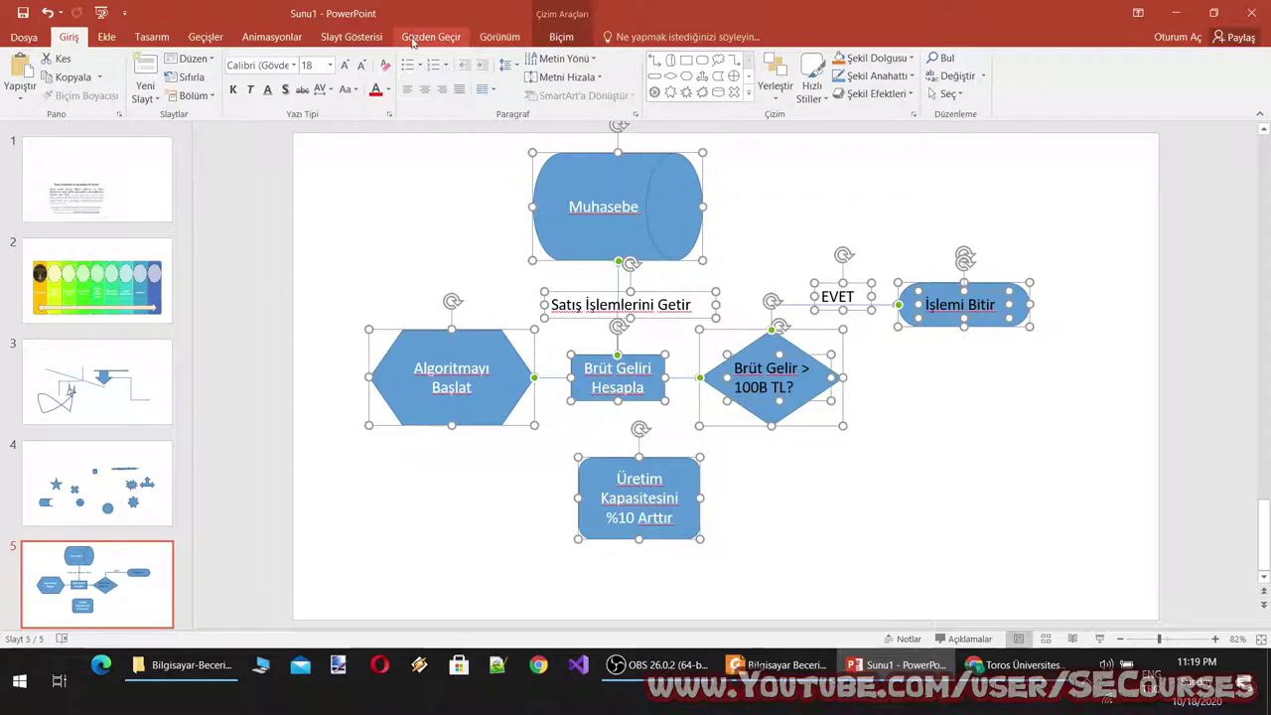
left_click(413, 41)
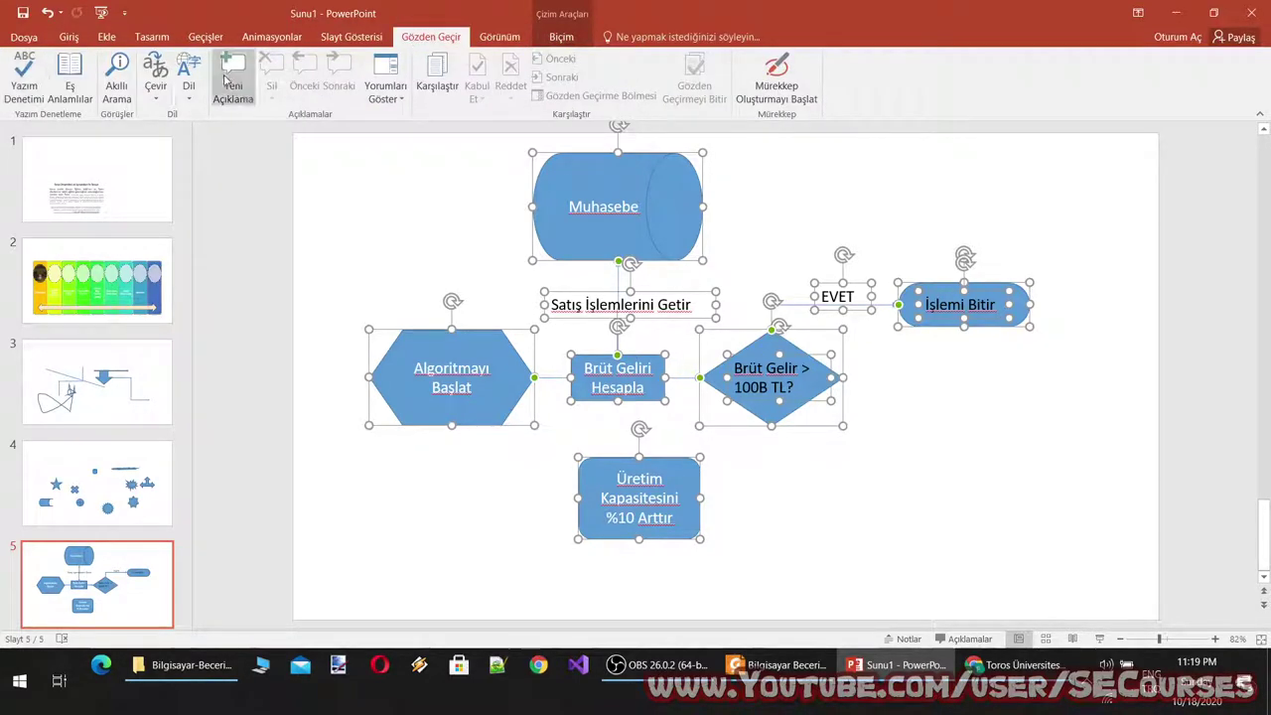
left_click(189, 87)
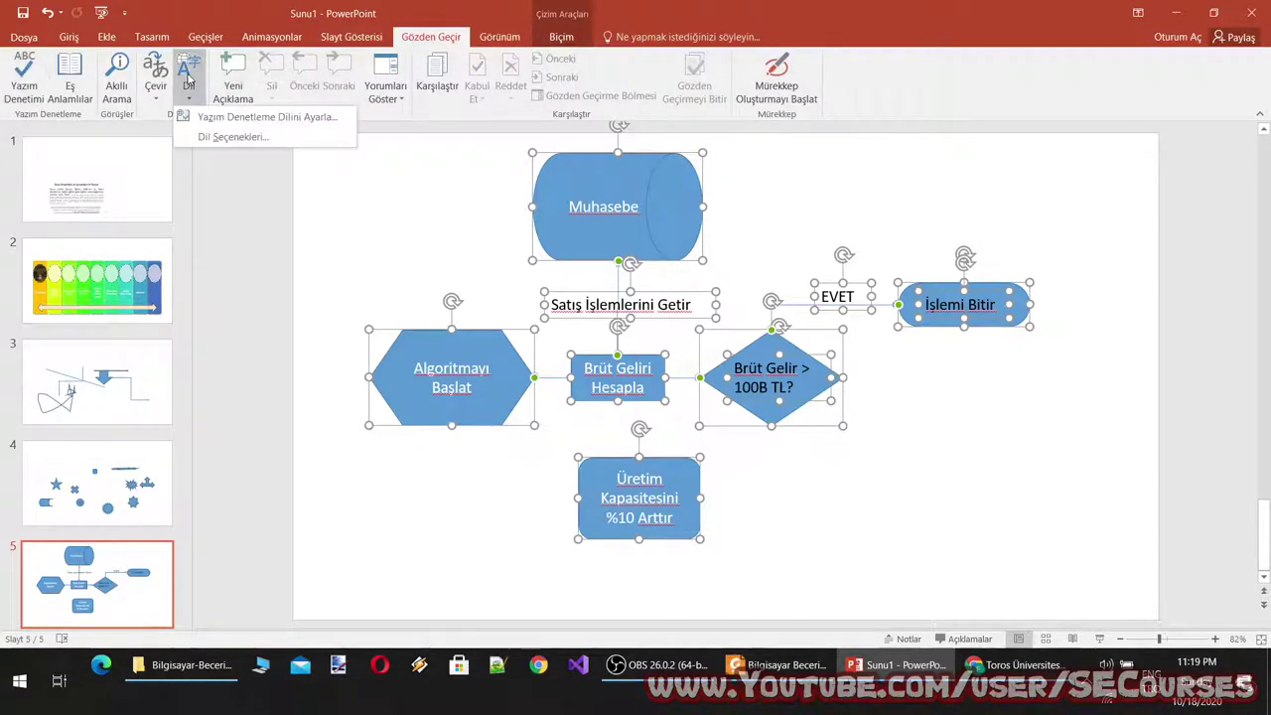
left_click(219, 117)
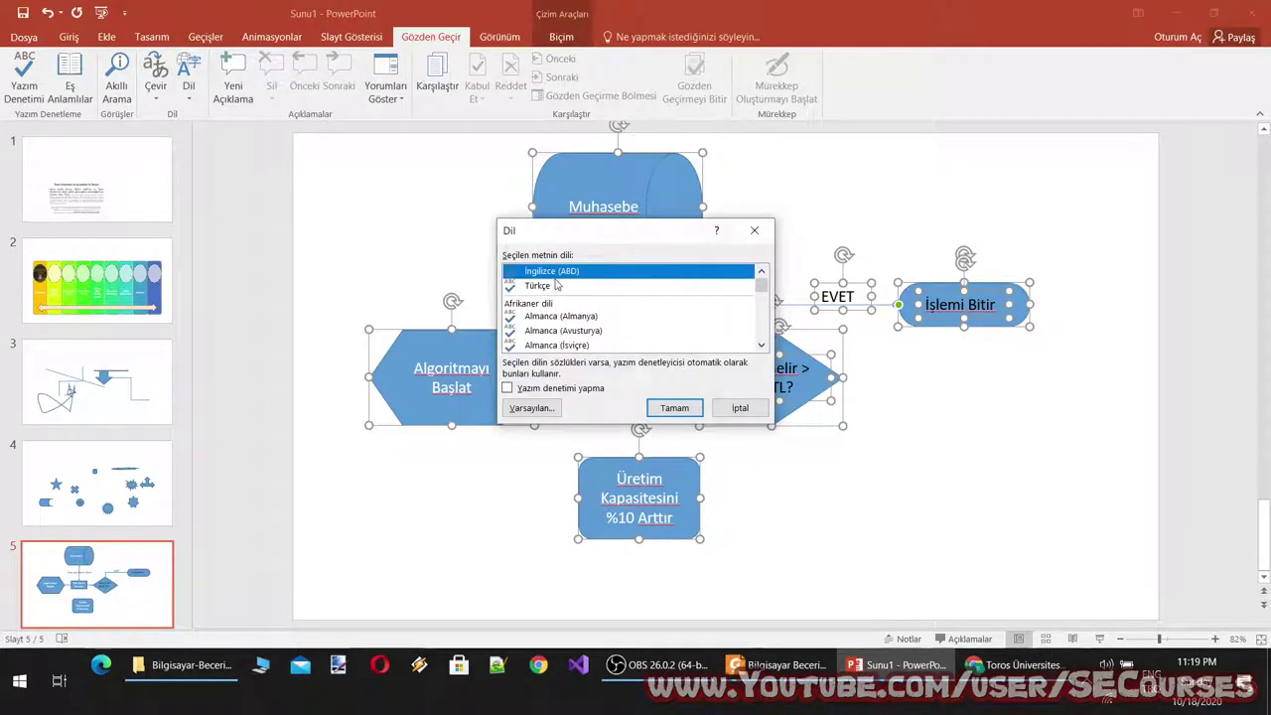
left_click(553, 286)
left_click(674, 408)
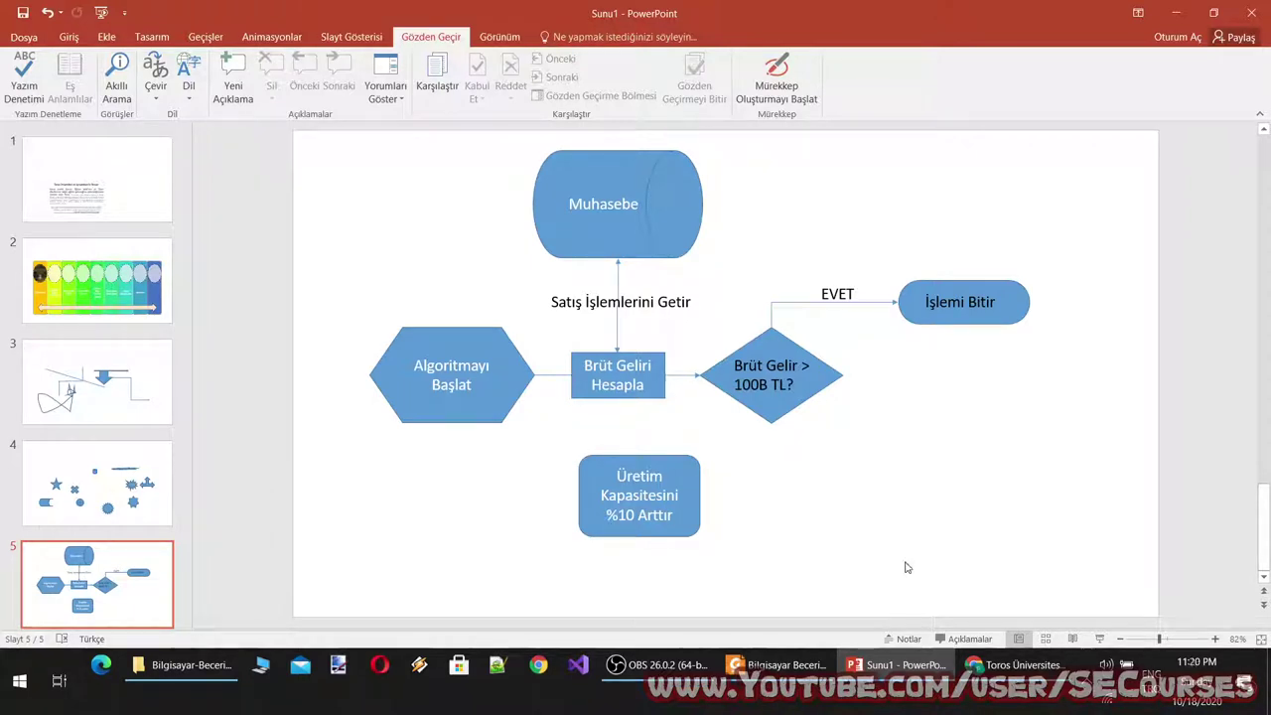
Remove the 'Brüt Gelir > 100B TL?' text from the decision diamond.
left_click(618, 333)
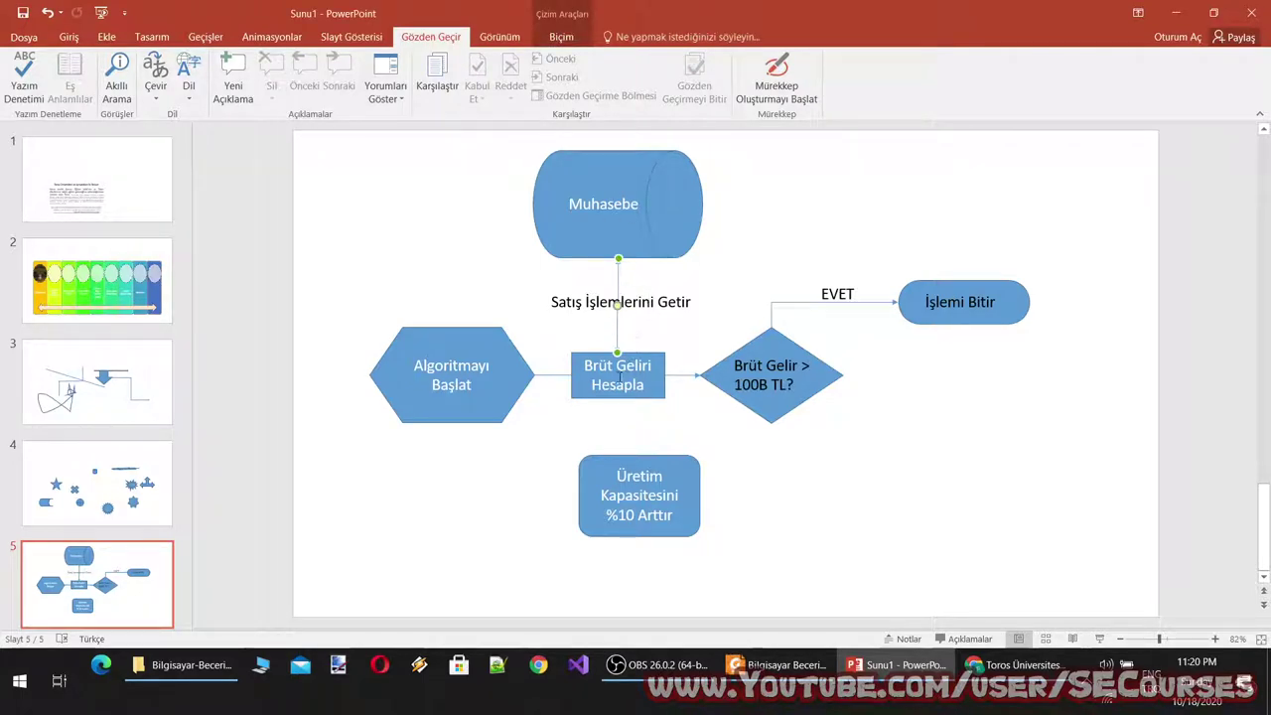
left_click(611, 431)
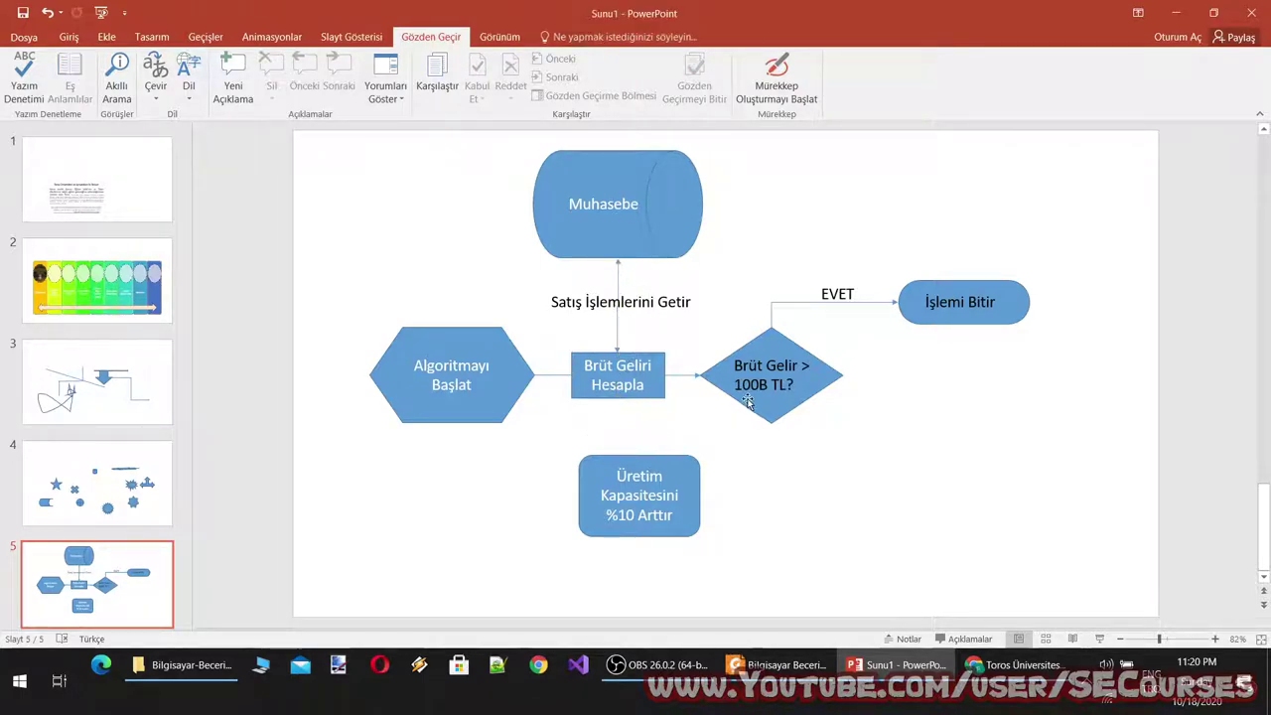
left_click(784, 392)
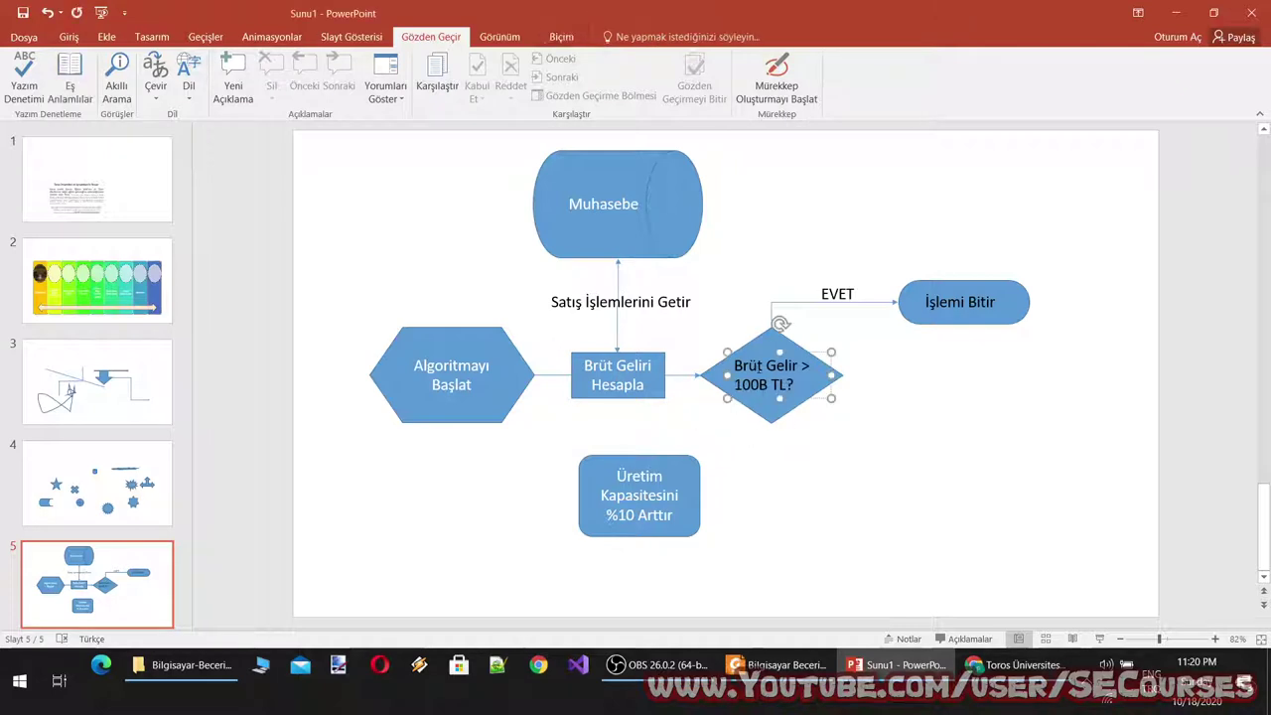
left_click(829, 482)
left_click(798, 386)
left_click_drag(798, 386, 735, 364)
key("ctrl+c")
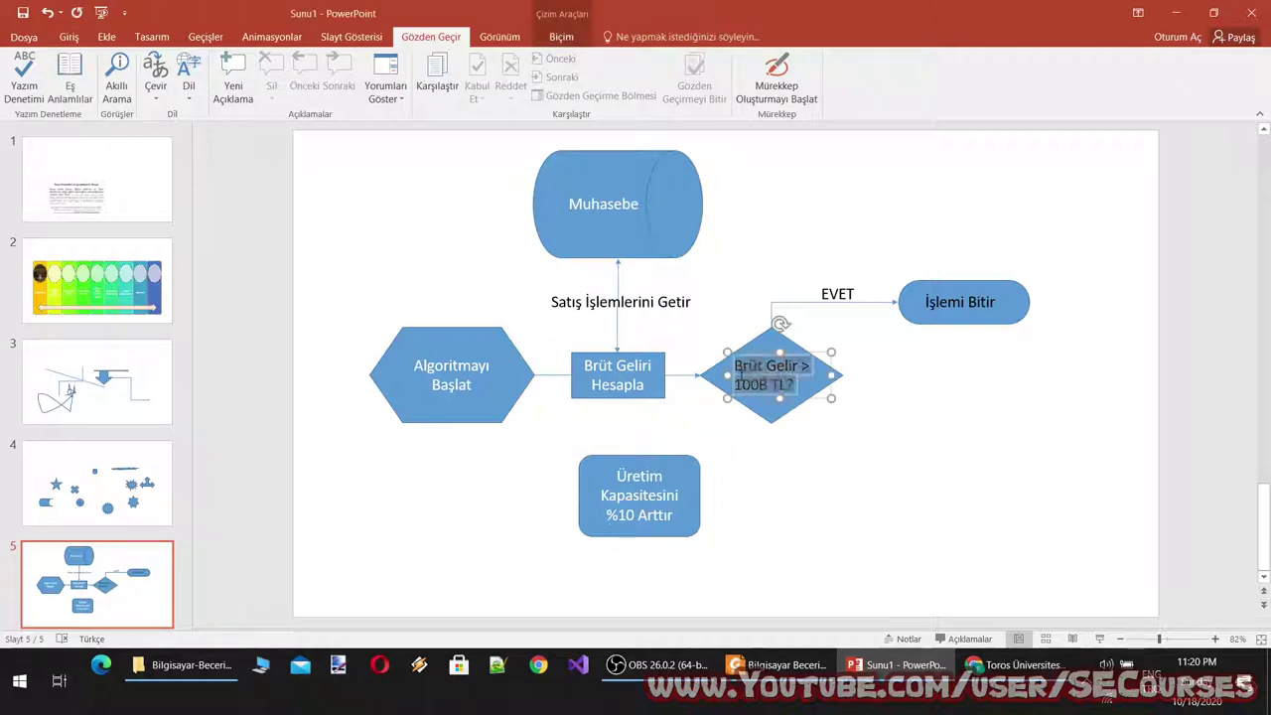
key("Delete")
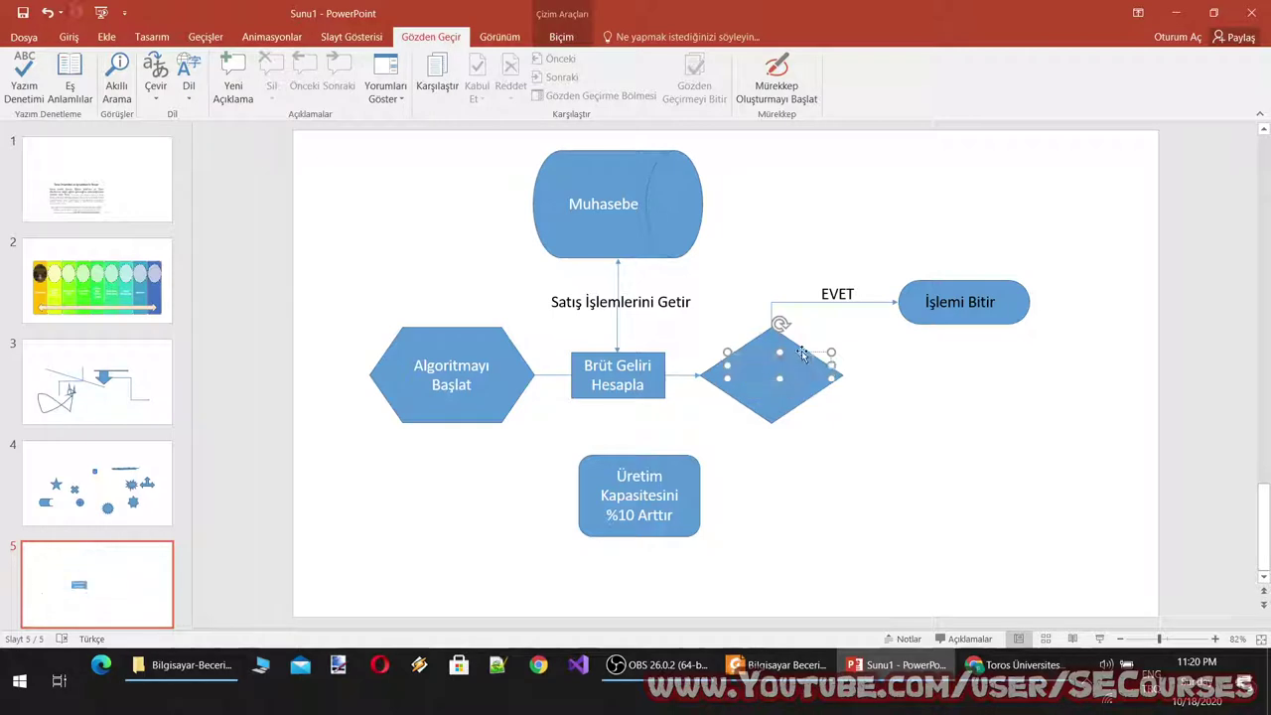
left_click(849, 434)
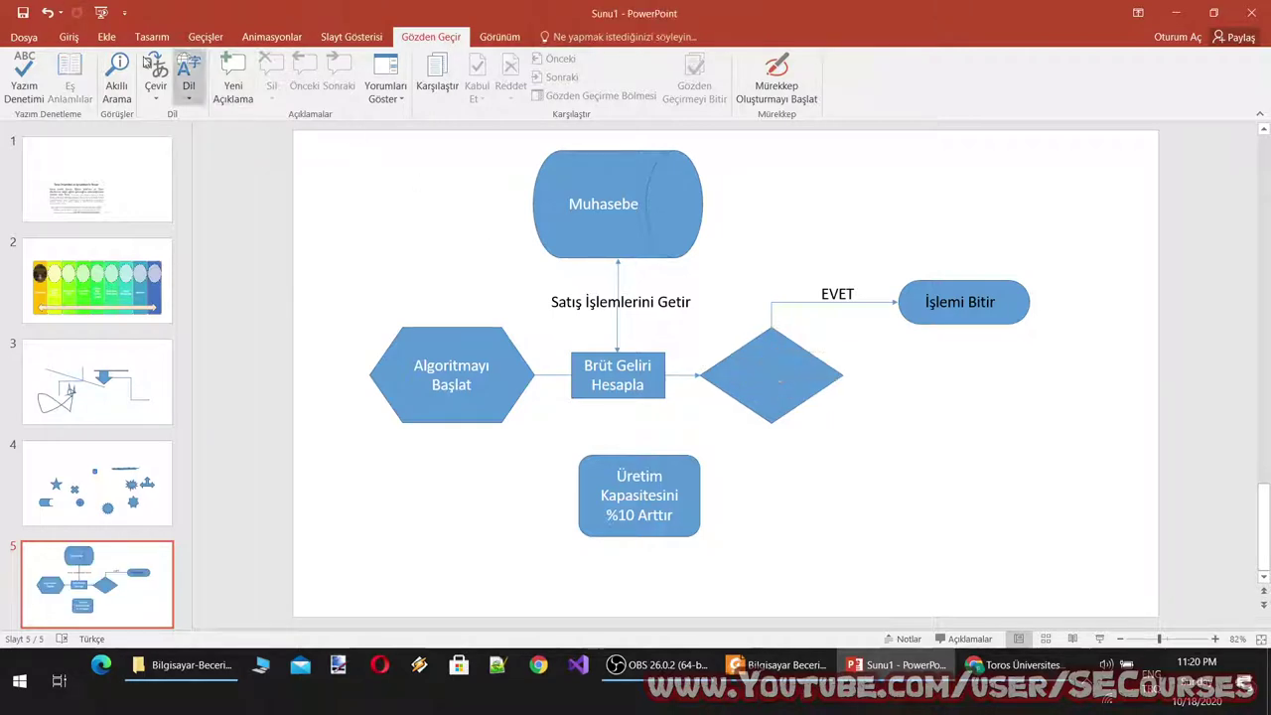
Paste the text back into the diamond in a text box and shrink it to 16 pt.
left_click(107, 36)
left_click(624, 72)
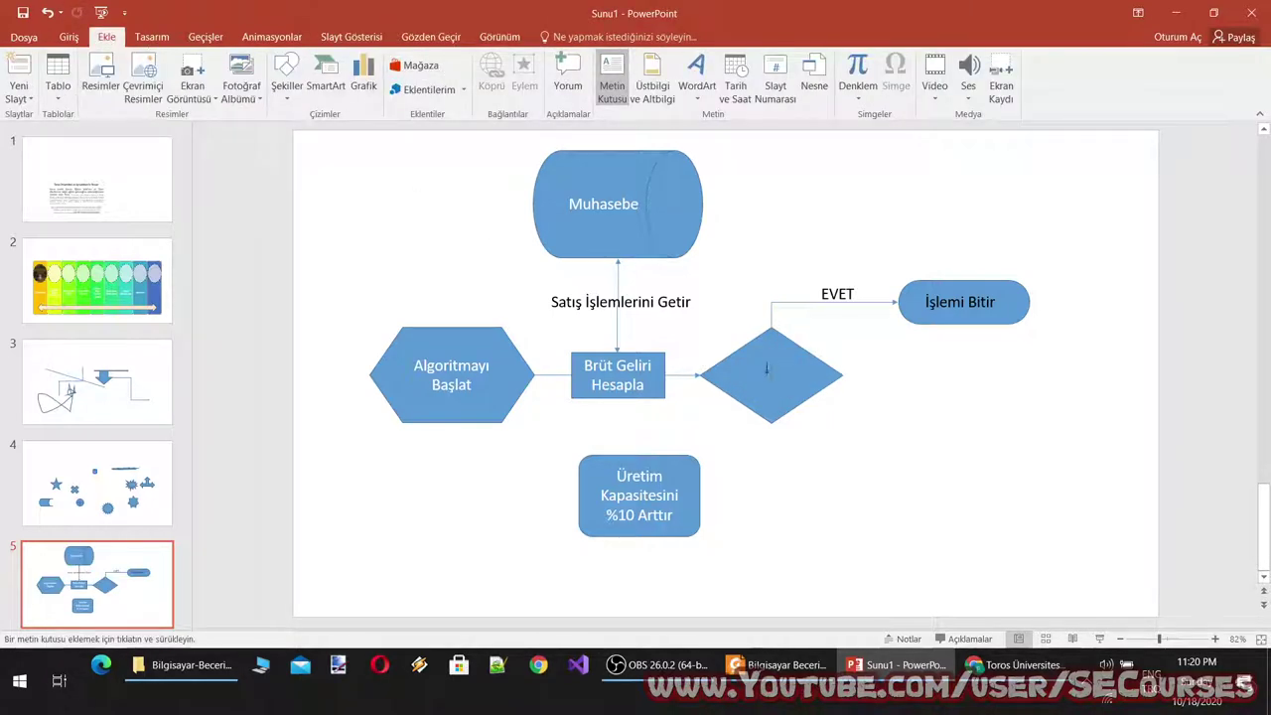
left_click(810, 377)
key("ctrl+v")
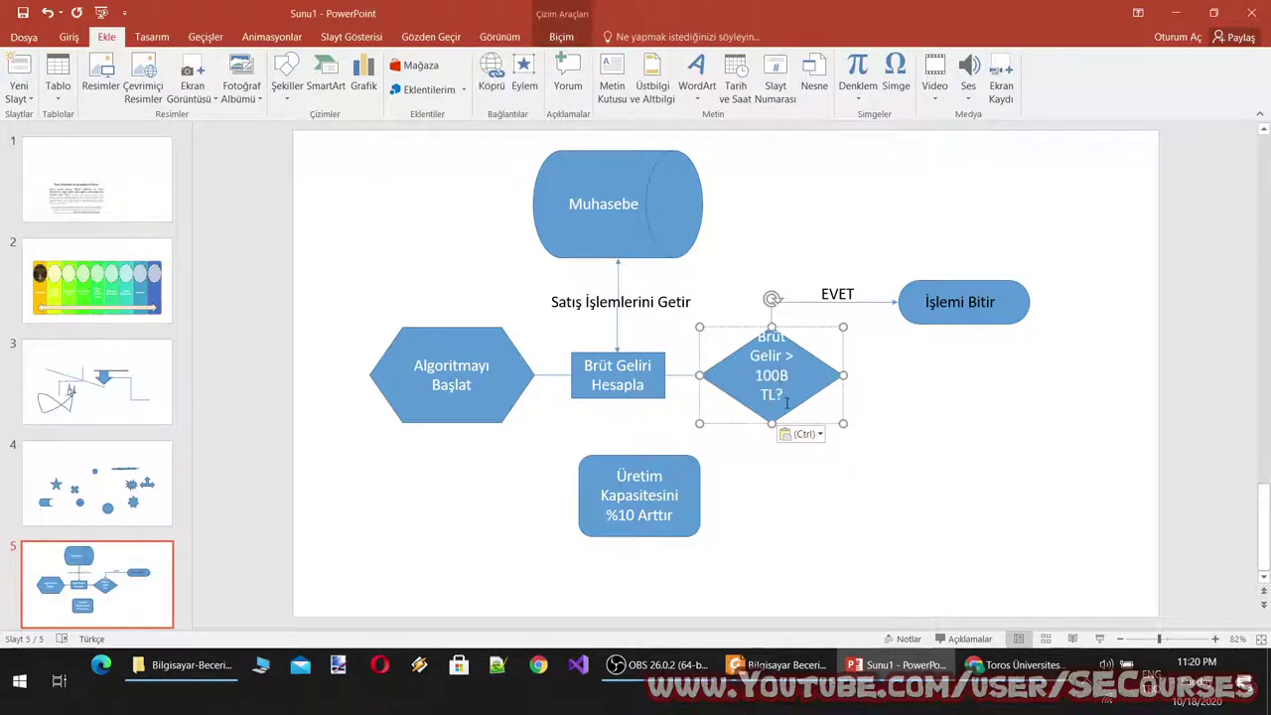
left_click_drag(787, 402, 752, 341)
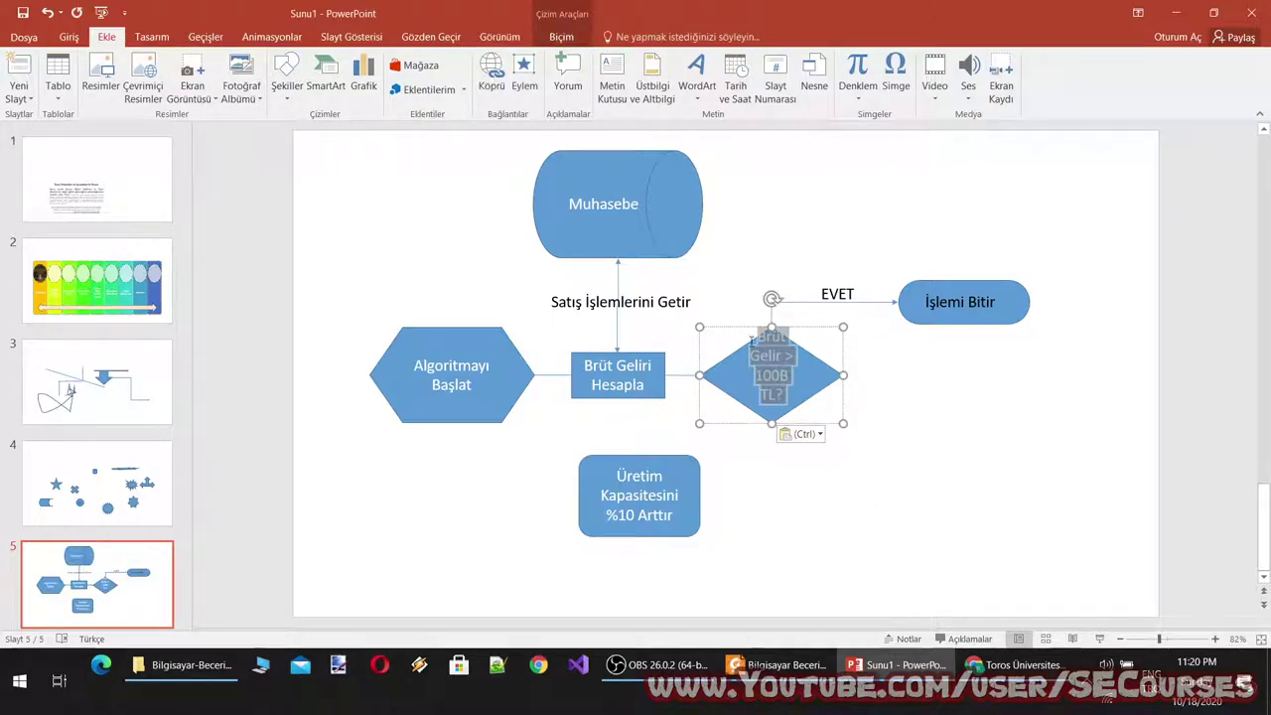
left_click(66, 38)
left_click(361, 64)
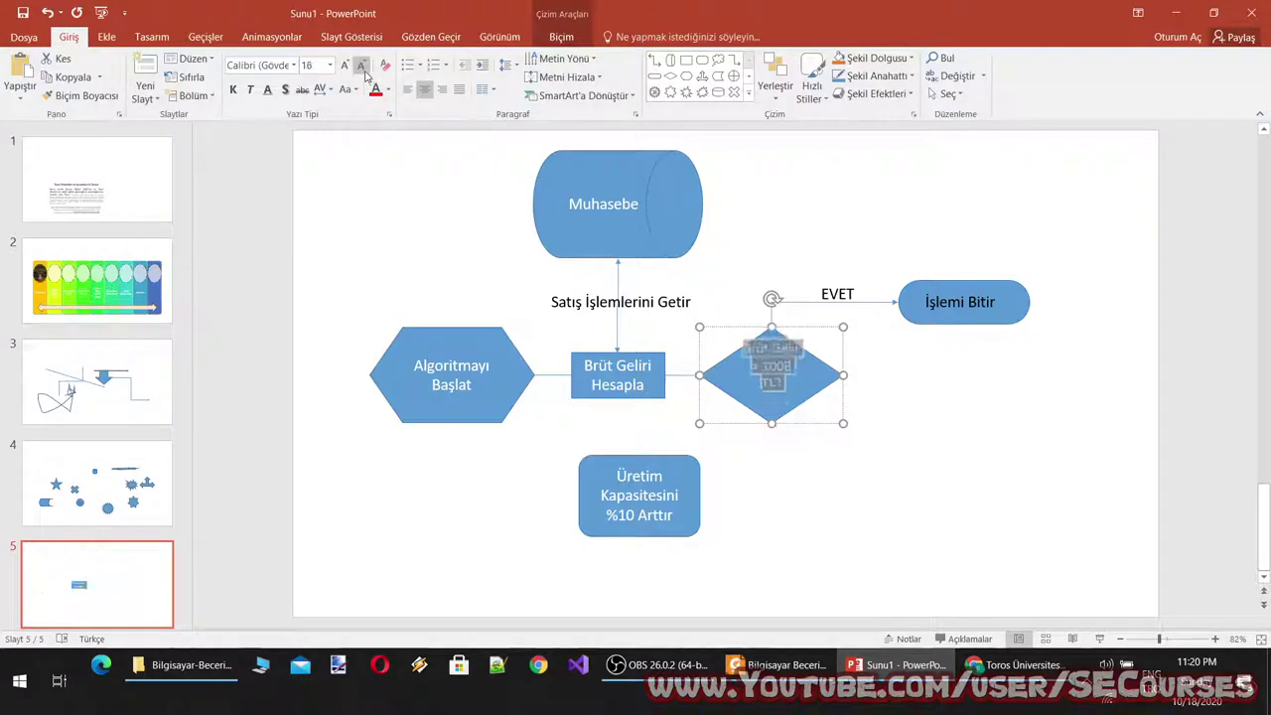
left_click(812, 508)
left_click(764, 364)
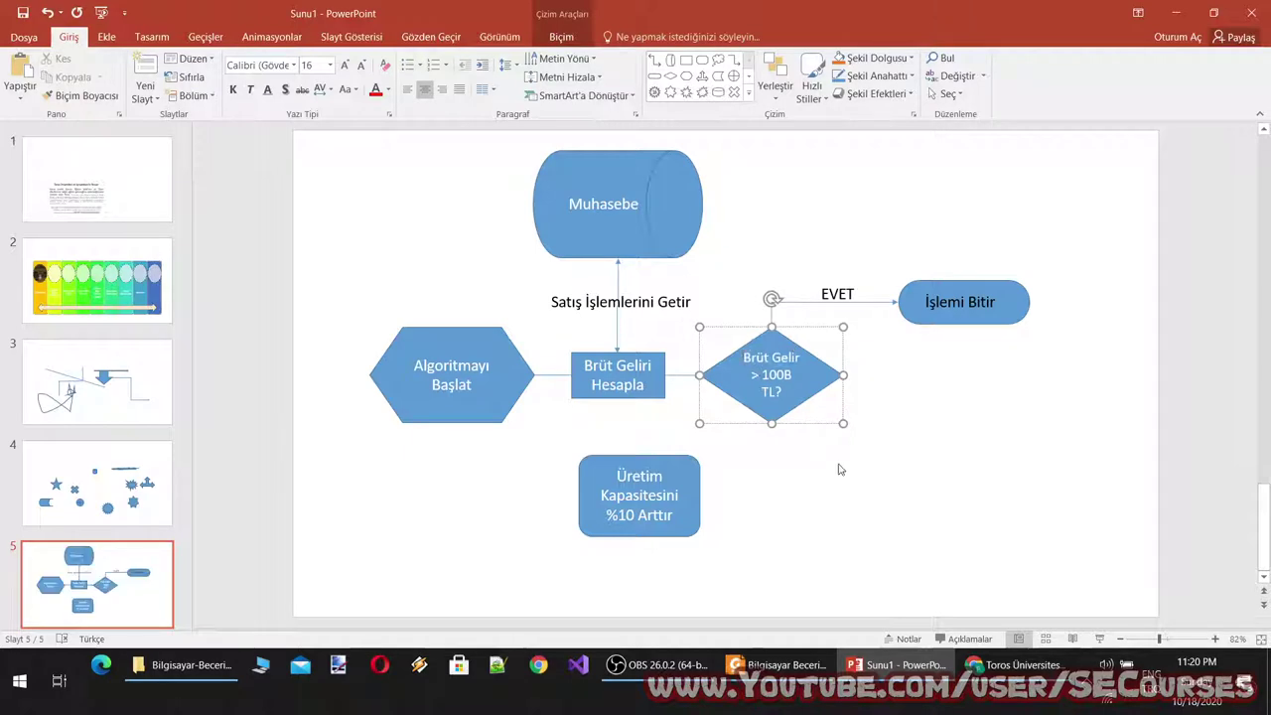
left_click(844, 500)
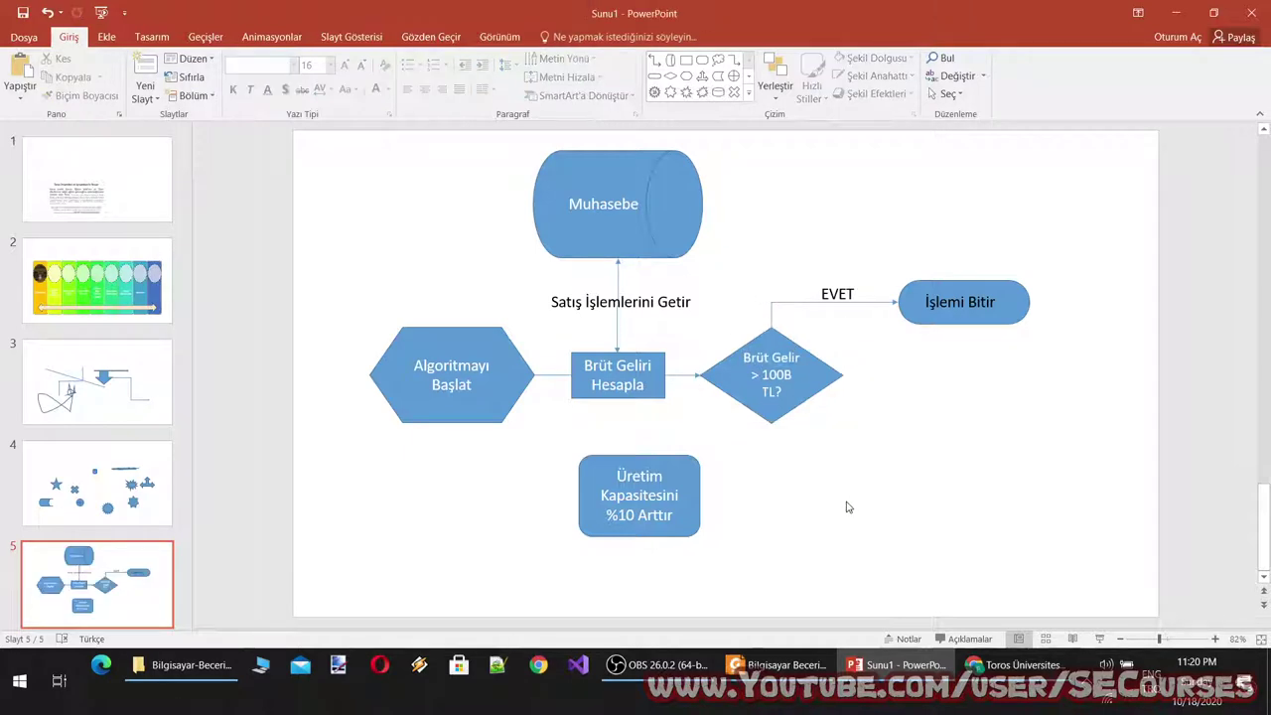
Clear the 'İşlemi Bitir' text from the terminator shape.
left_click(967, 316)
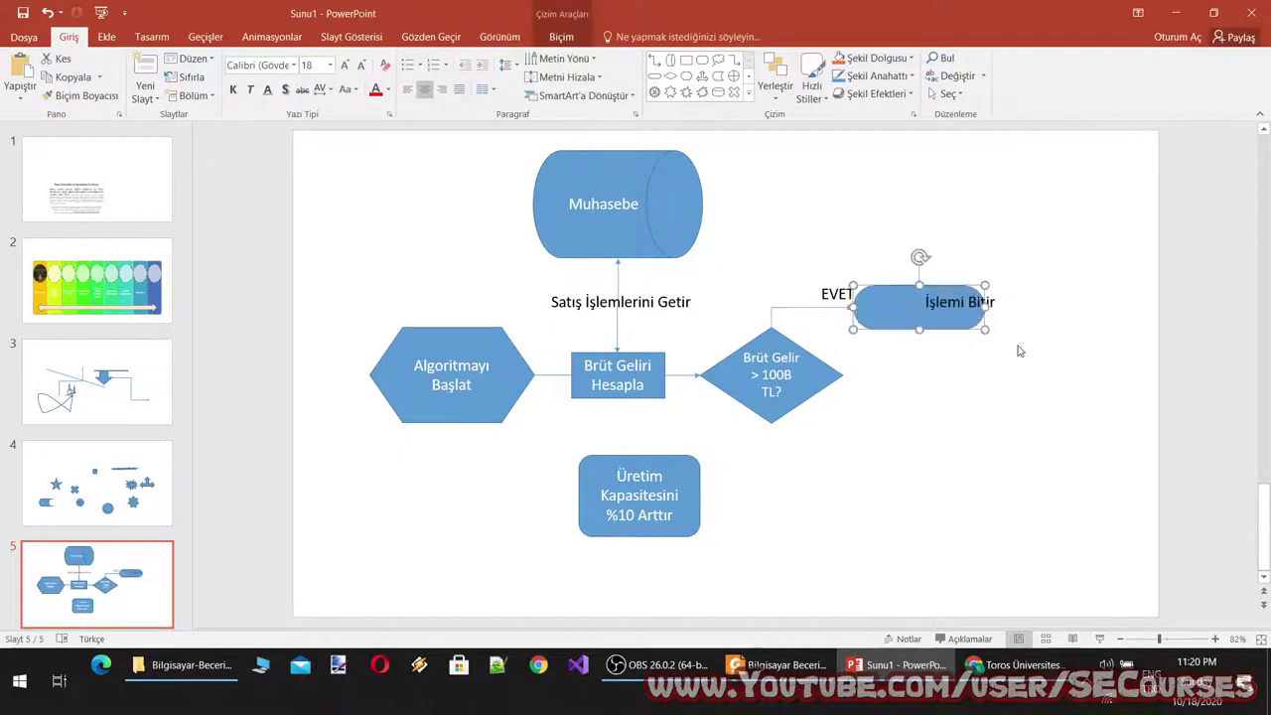
left_click(984, 358)
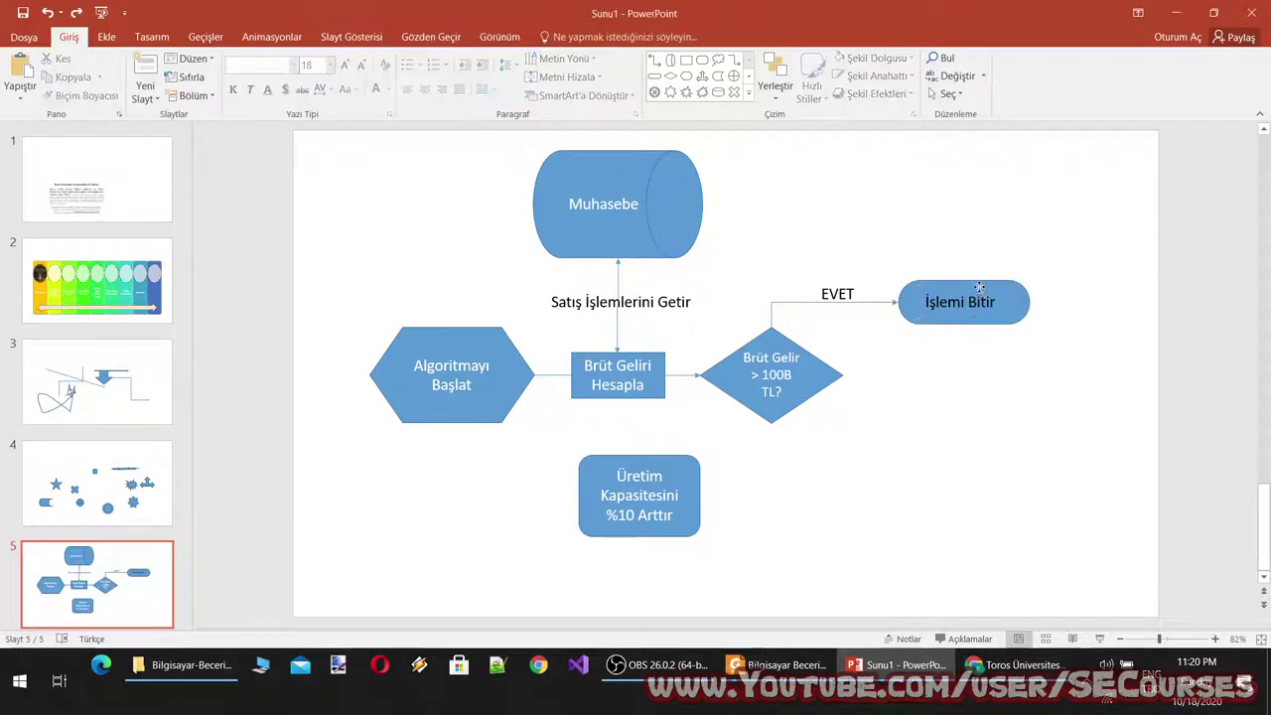
left_click(981, 293)
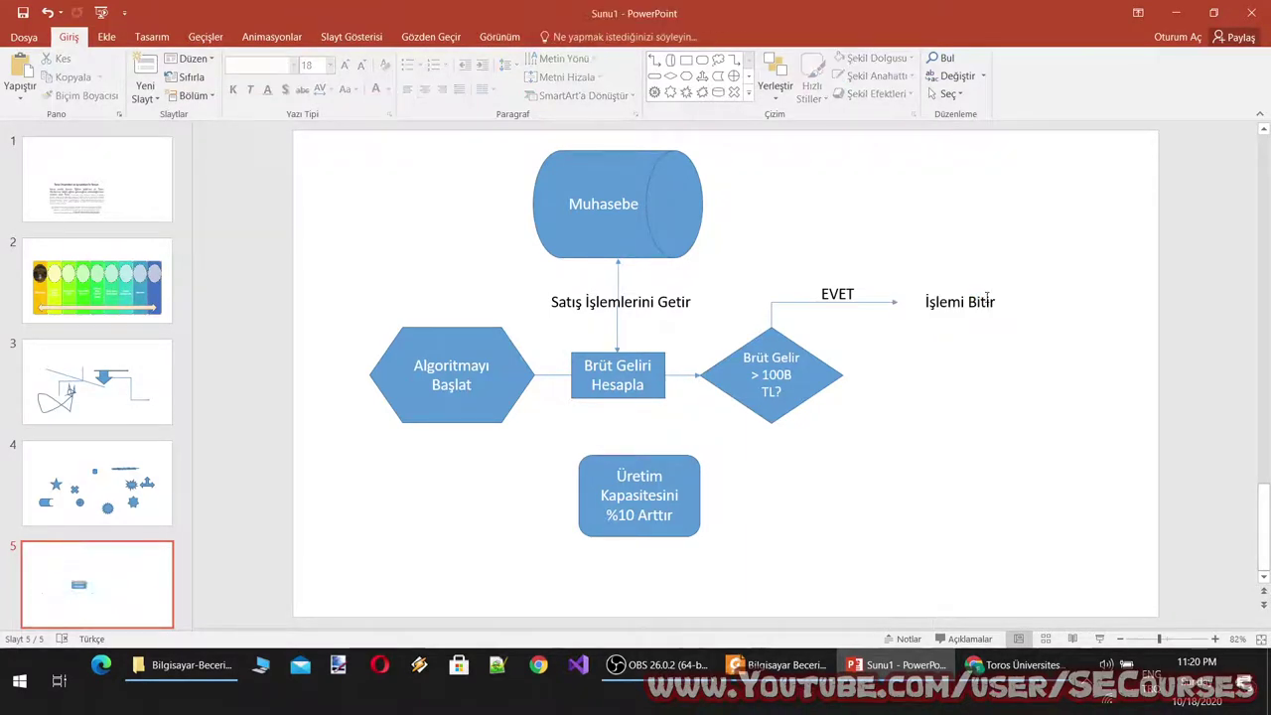
left_click(980, 312)
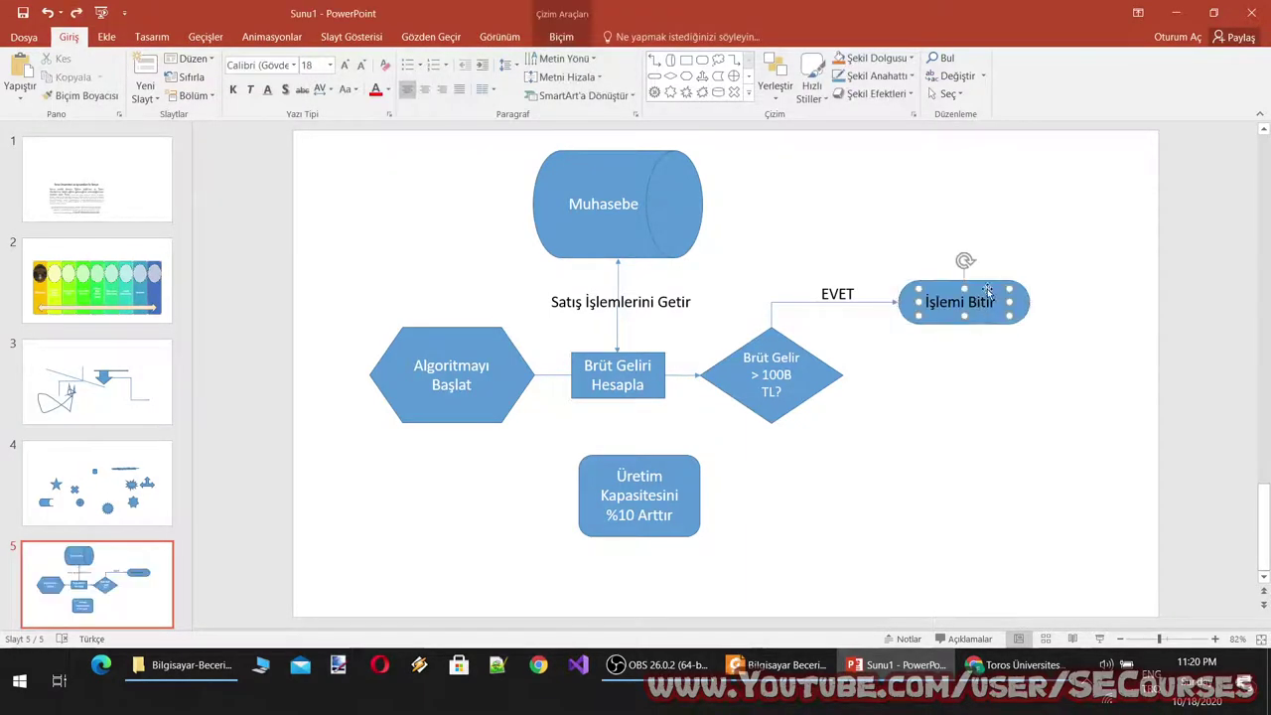
key("ctrl+z")
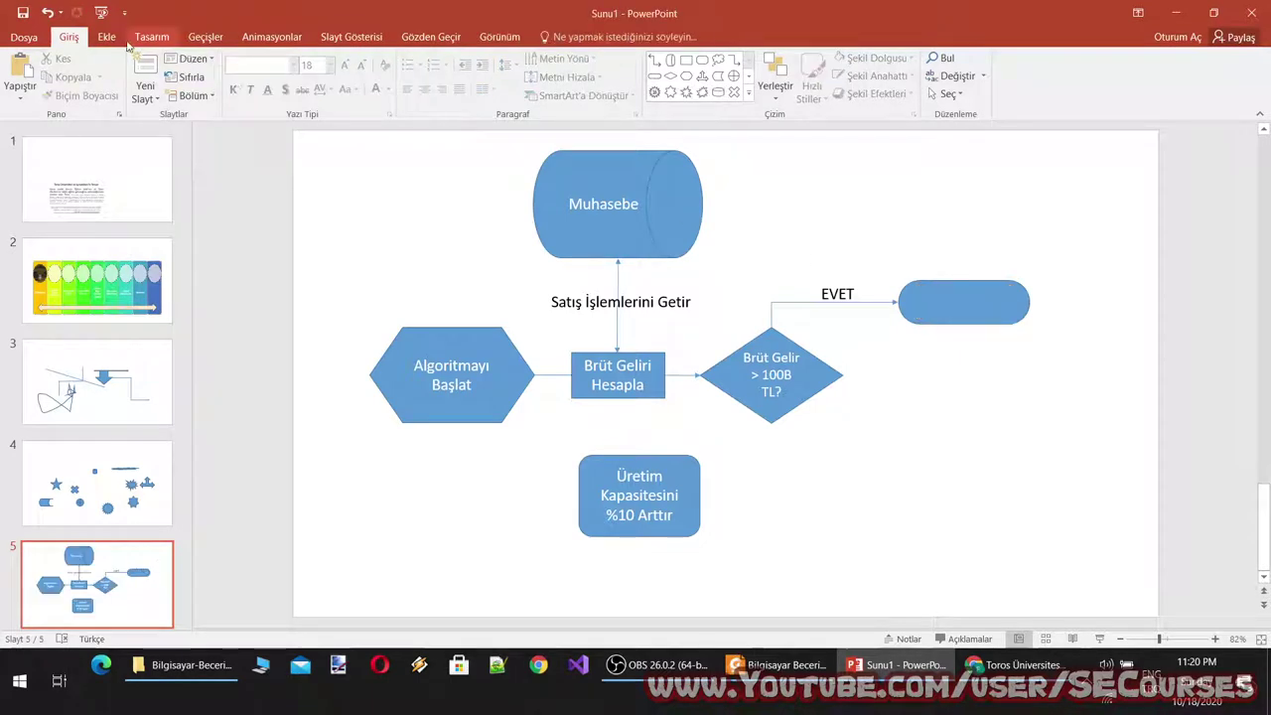
Label the end shape 'Algoritmayı Sonlandır' with a text box.
left_click(107, 37)
left_click(612, 85)
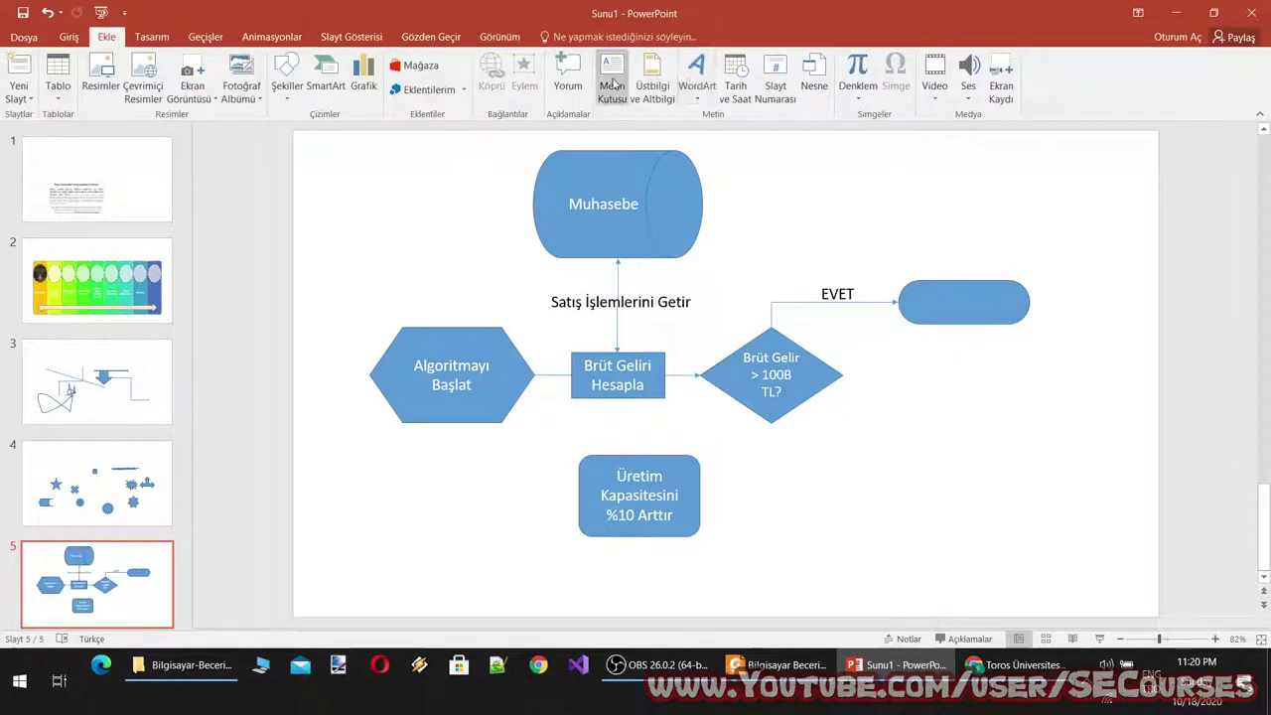
left_click(949, 288)
type("Algor")
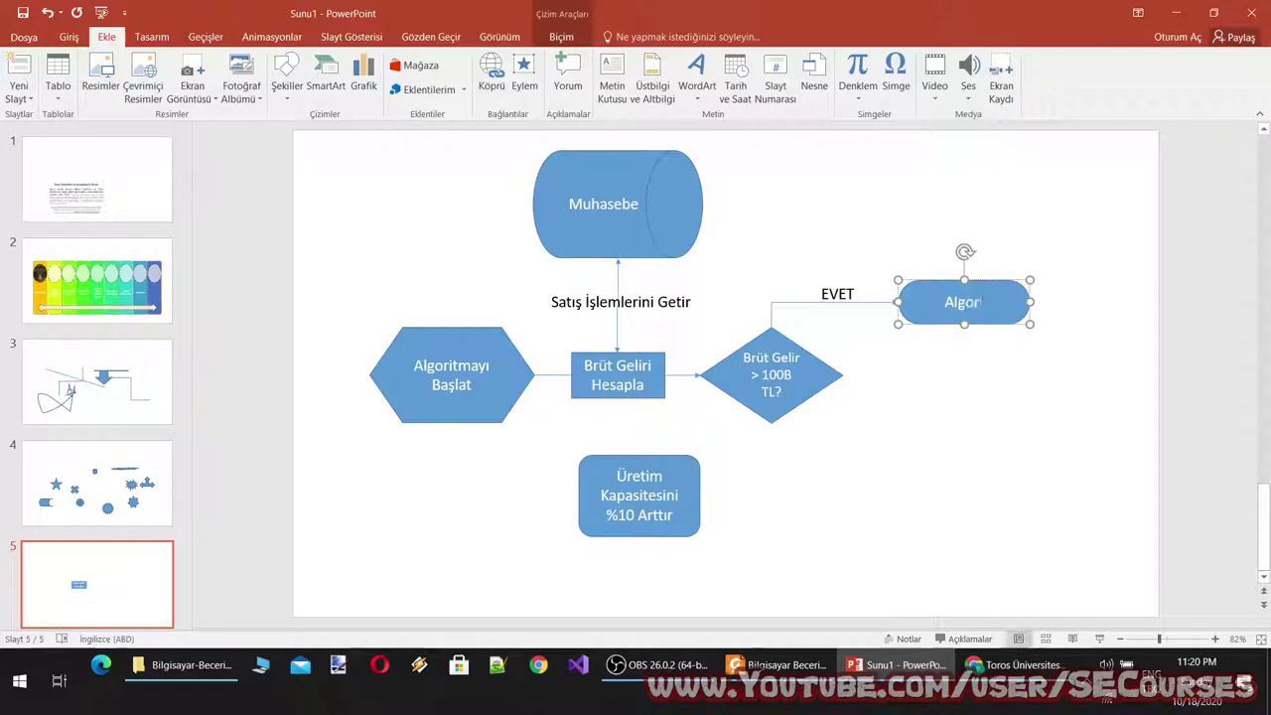
type("itmayı Sonla")
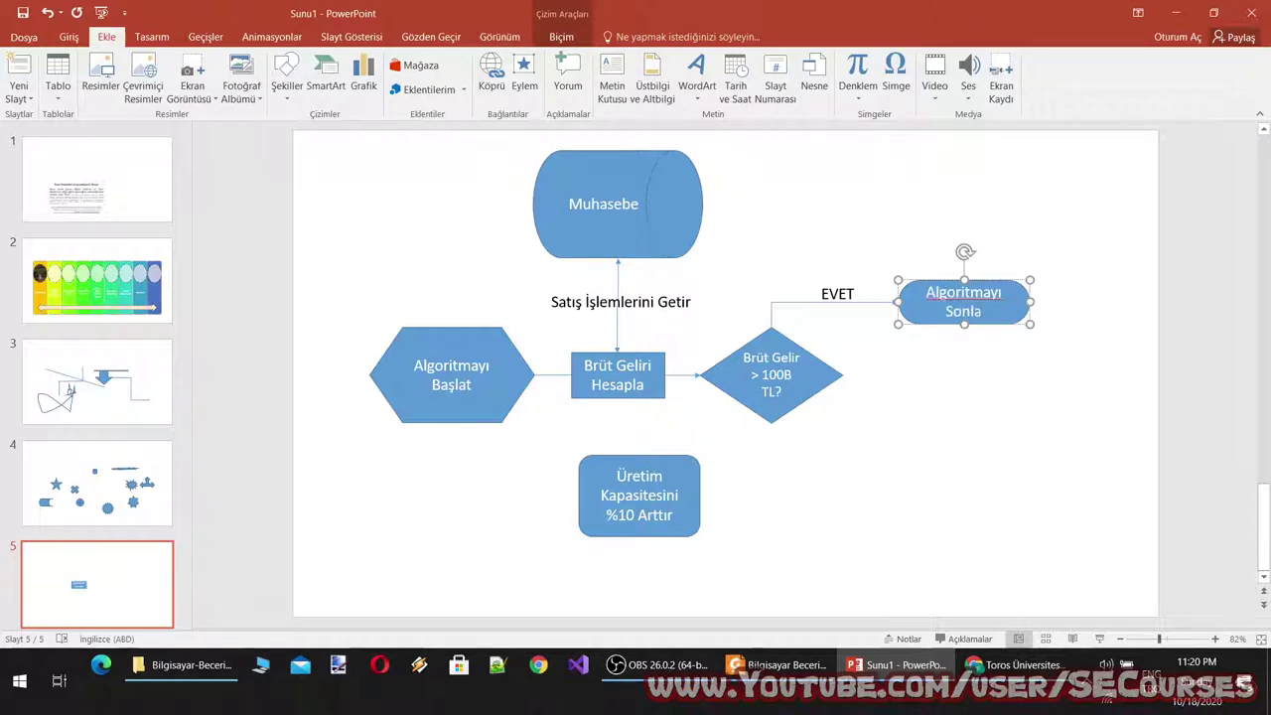
type("ndo")
key("BackSpace")
type("ır")
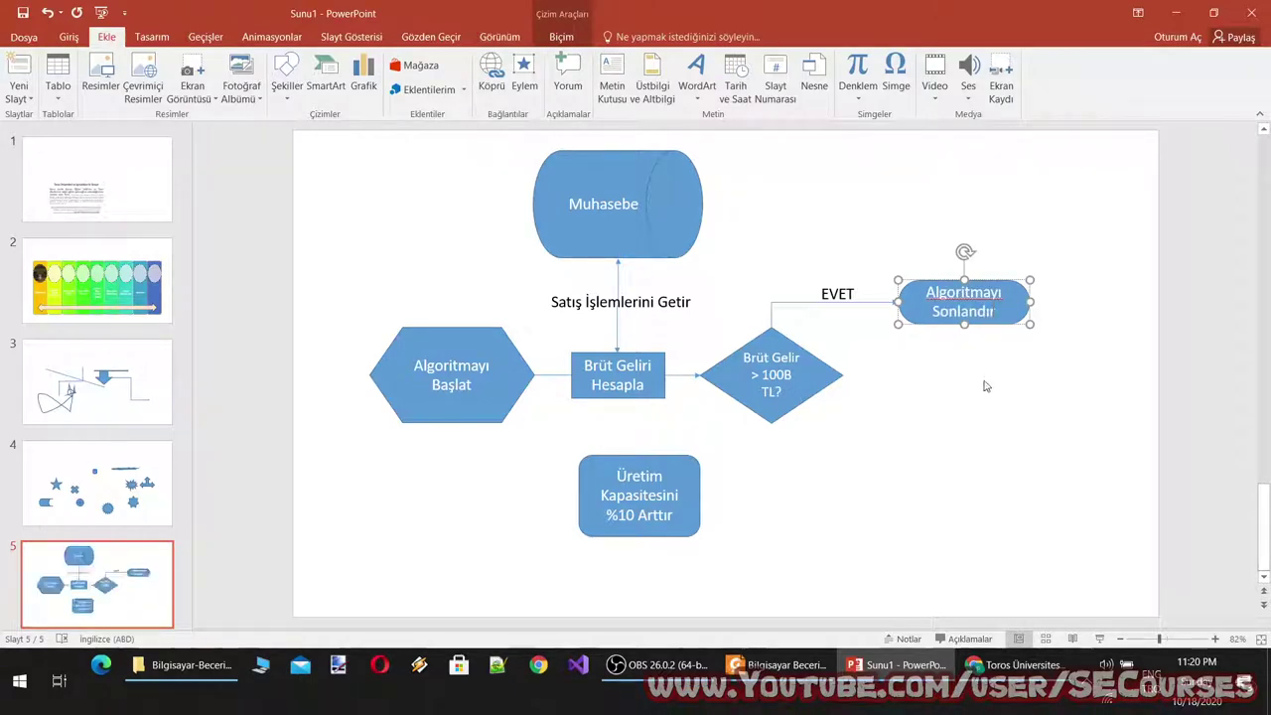
left_click(983, 452)
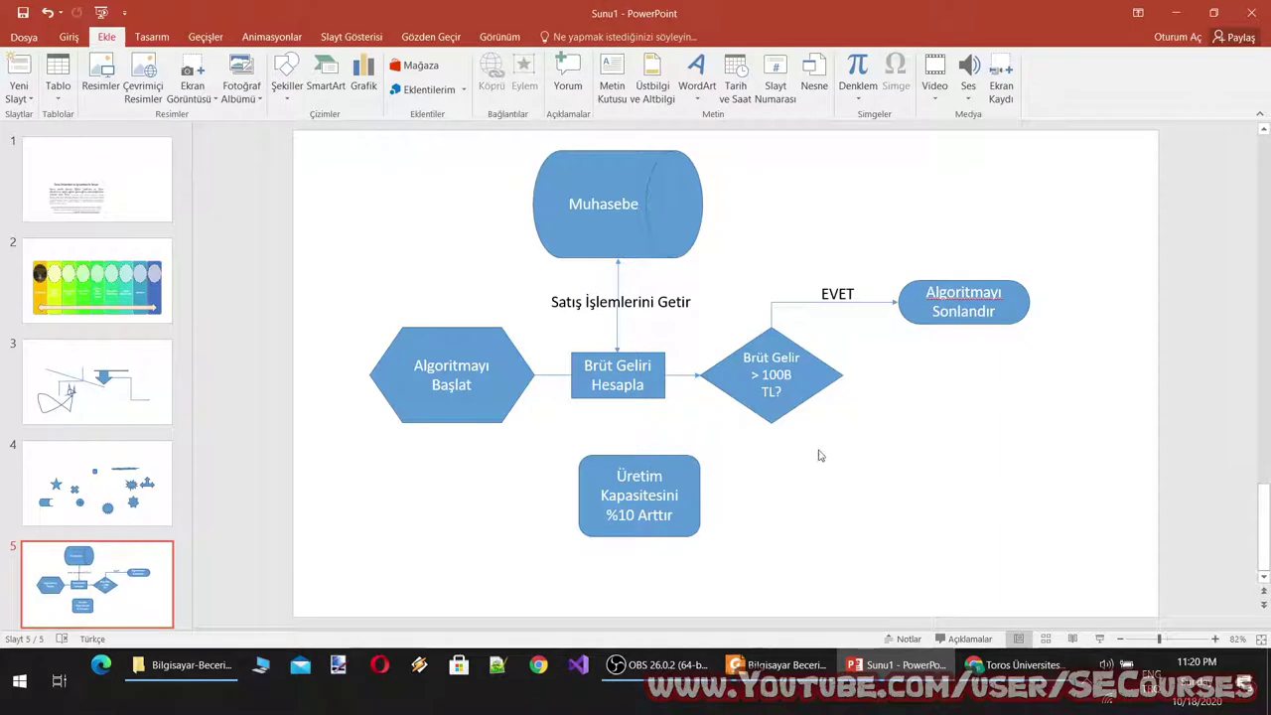
Check the EVET connector linking the diamond to Algoritmayı Sonlandır.
left_click(806, 301)
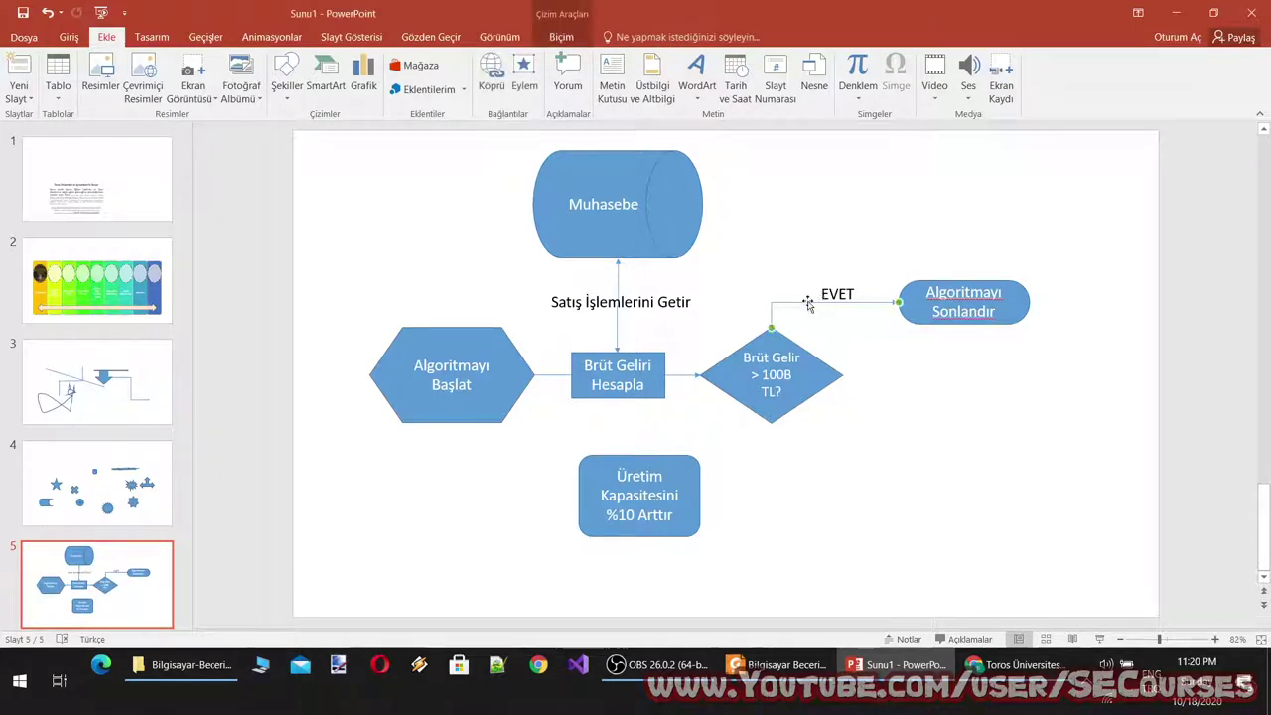
left_click(900, 486)
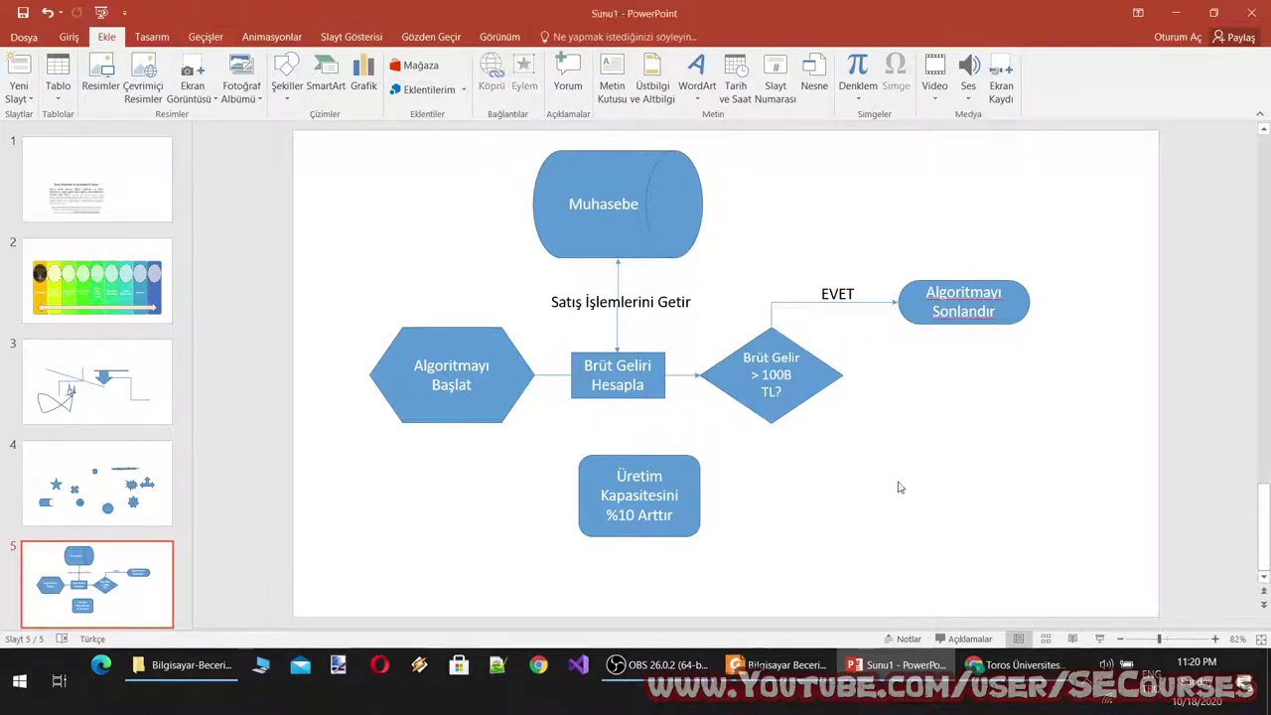
left_click(77, 40)
Draw an elbow connector from the diamond's bottom to the Üretim Kapasitesini box.
left_click(747, 101)
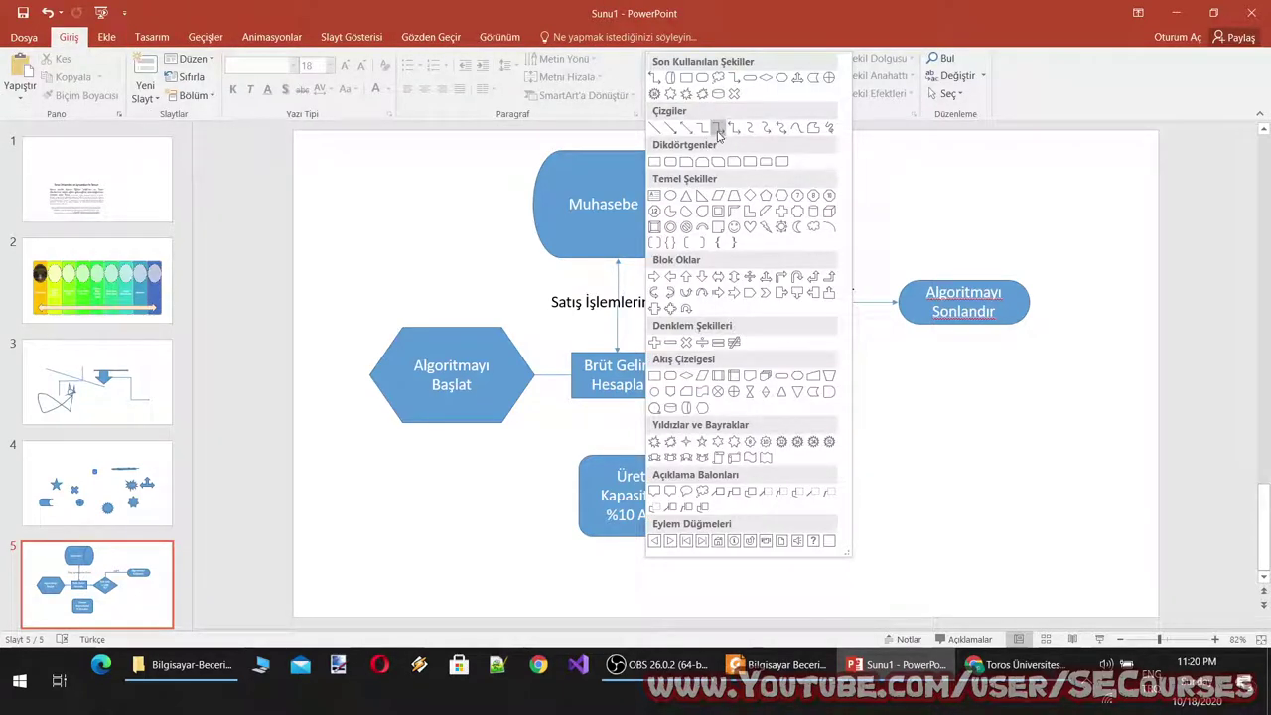
left_click(718, 127)
left_click_drag(770, 417, 639, 453)
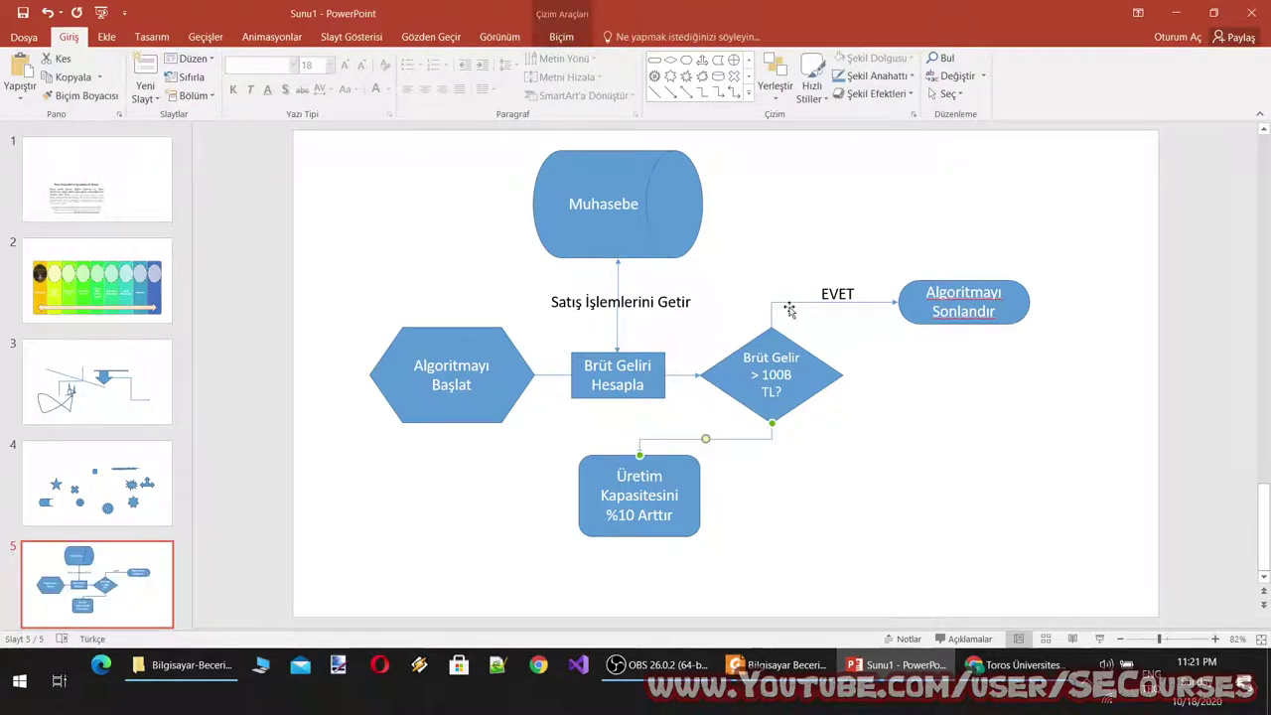
Draw a text box beside the new connector, then discard it as empty.
left_click(106, 38)
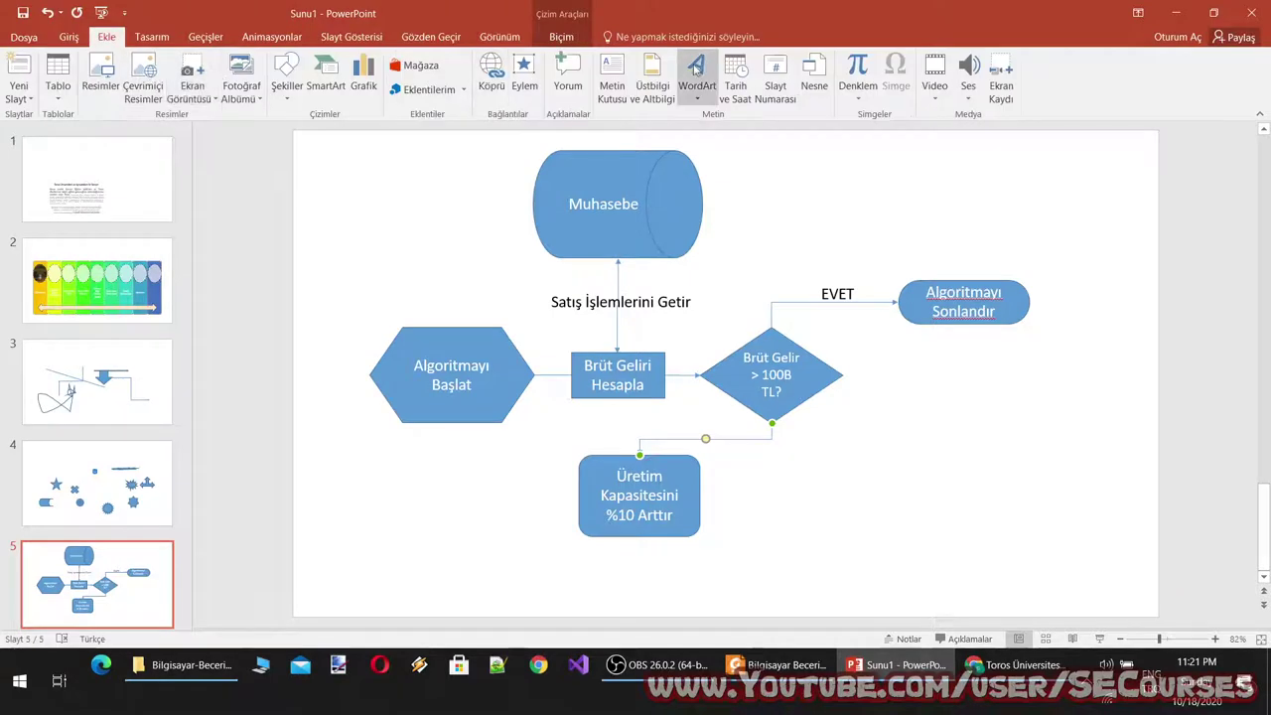
left_click(613, 74)
mouse_move(665, 423)
left_mouse_down()
mouse_move(741, 452)
mouse_move(666, 427)
left_mouse_up()
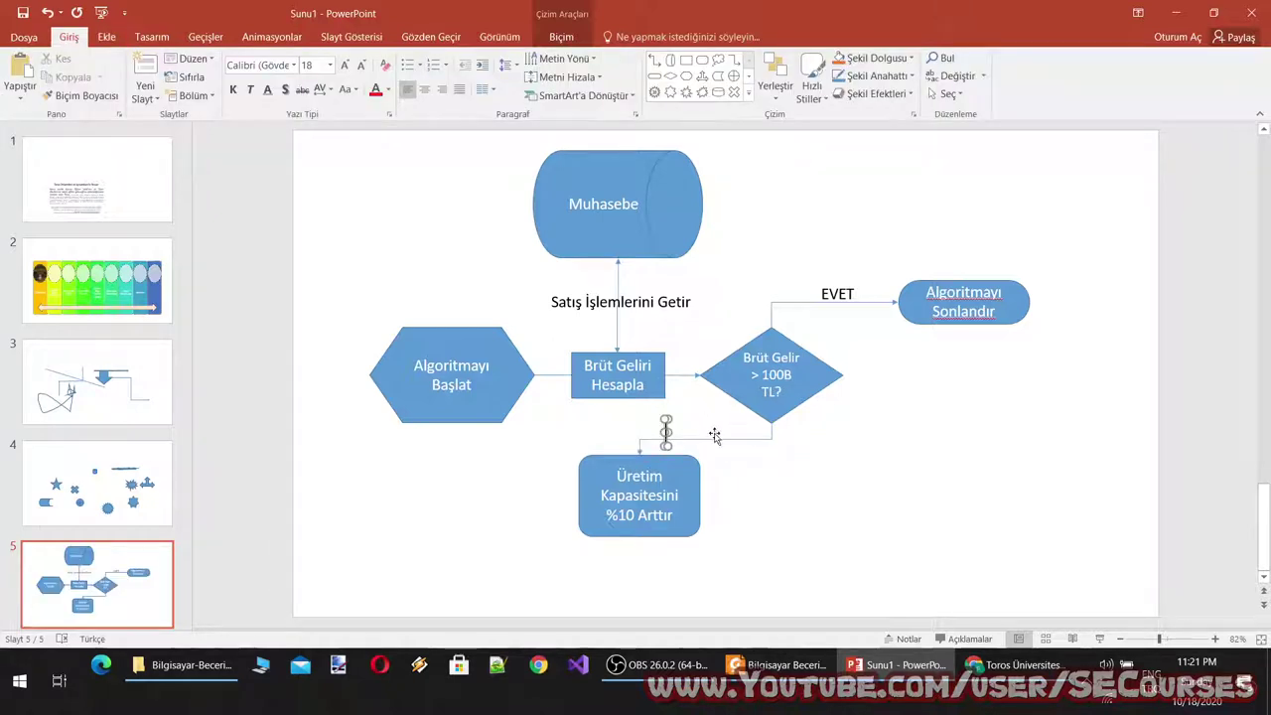
left_click(746, 496)
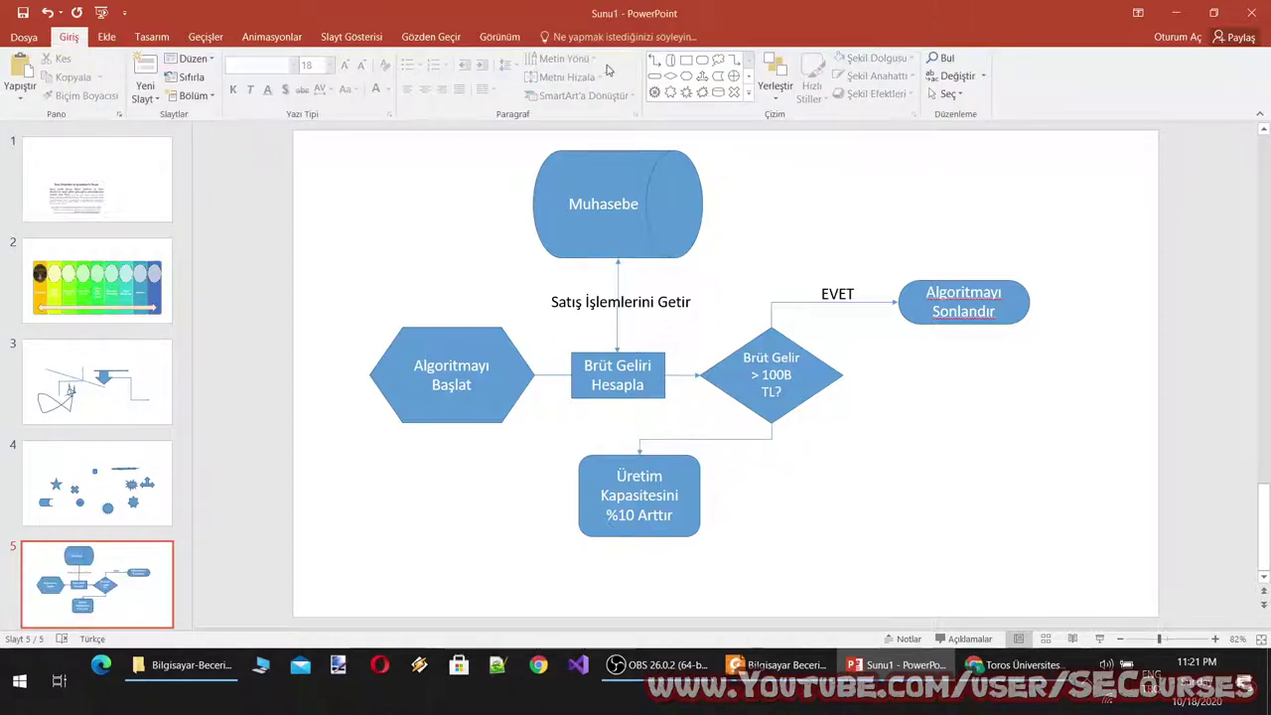
Add a 'HAYIR' text label next to the connector to Üretim Kapasitesini.
left_click(106, 36)
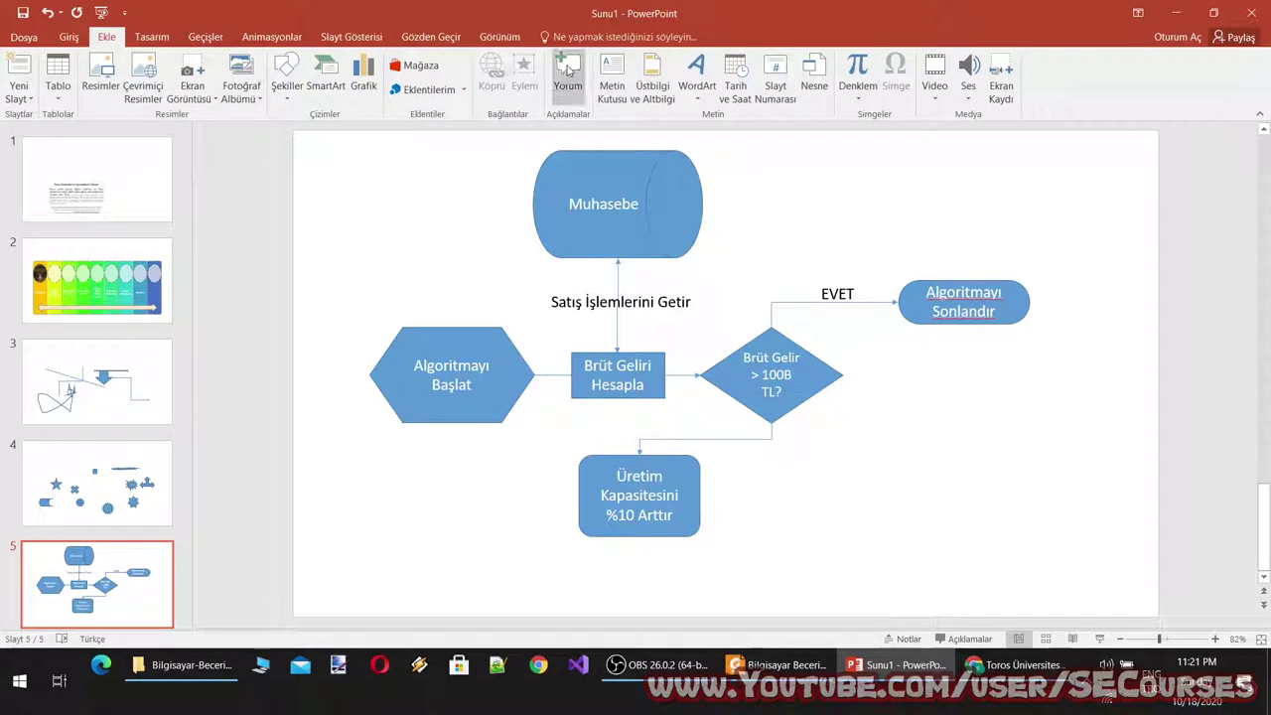
left_click(611, 71)
mouse_move(673, 428)
left_mouse_down()
mouse_move(730, 438)
mouse_move(741, 454)
left_mouse_up()
type("HAYI")
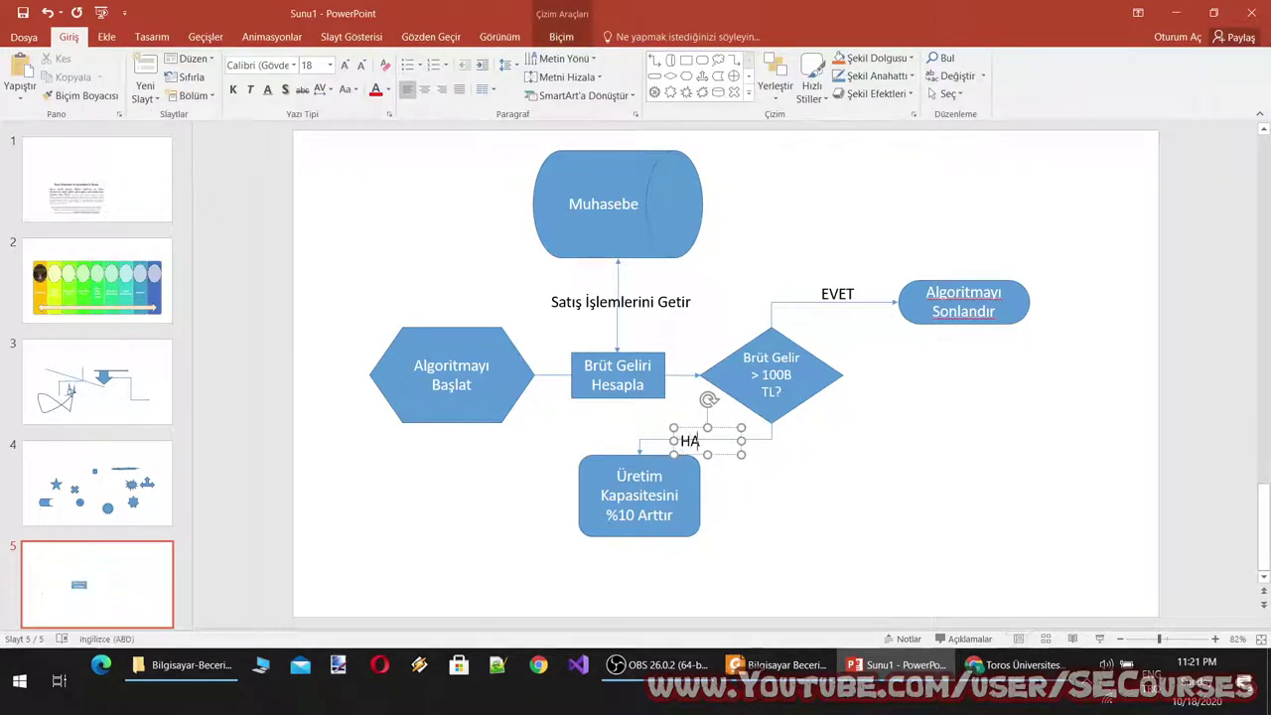
type("R")
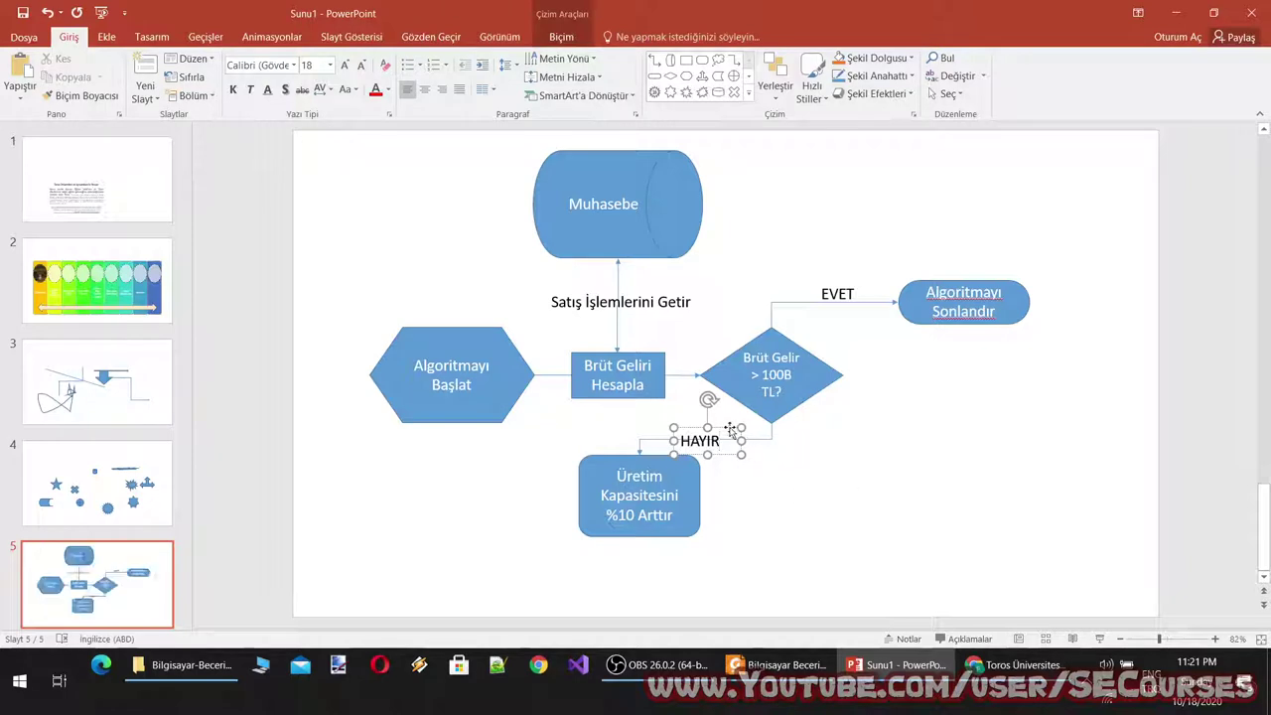
left_click_drag(730, 428, 729, 413)
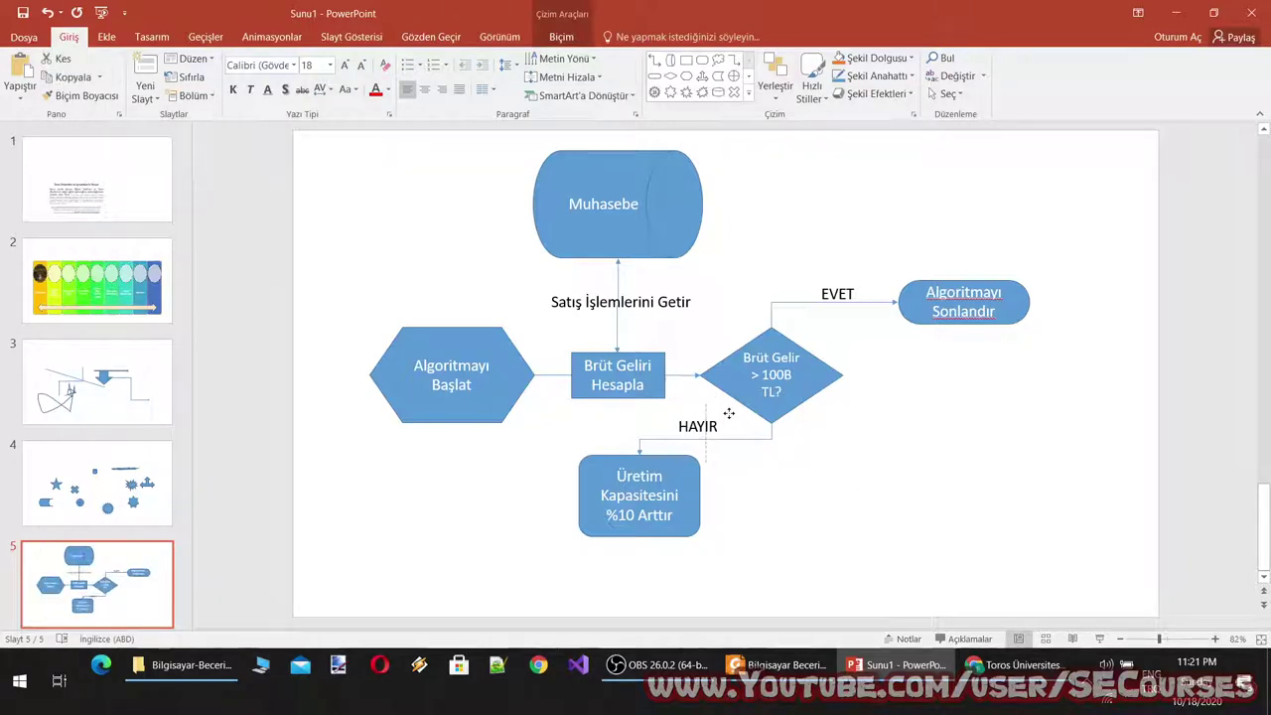
left_click(790, 514)
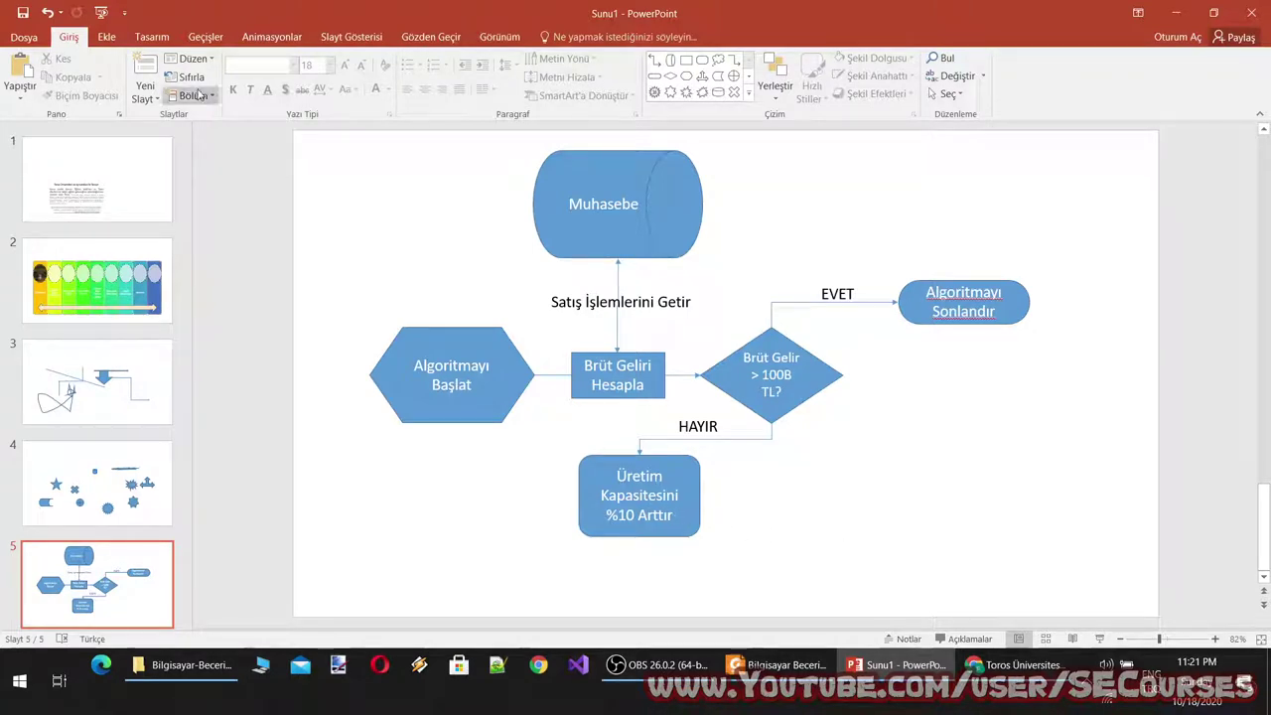
Go back to Giriş and expand the full shapes gallery.
left_click(105, 37)
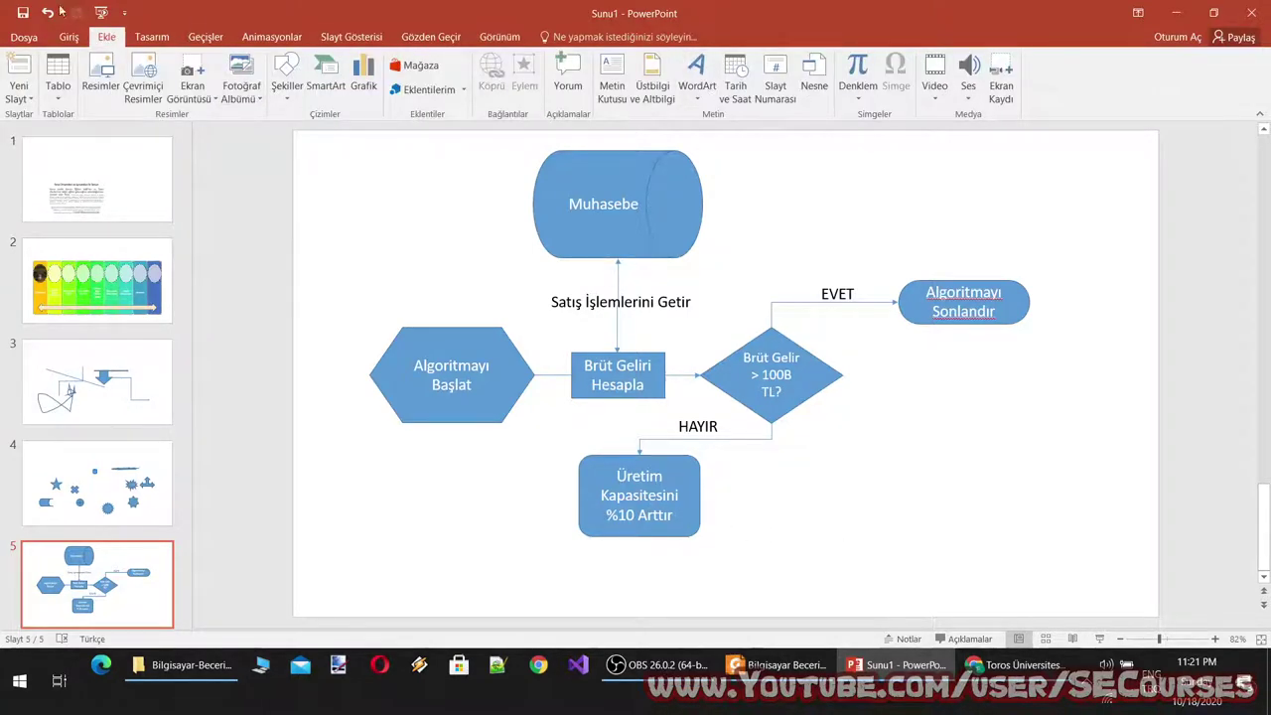
left_click(68, 37)
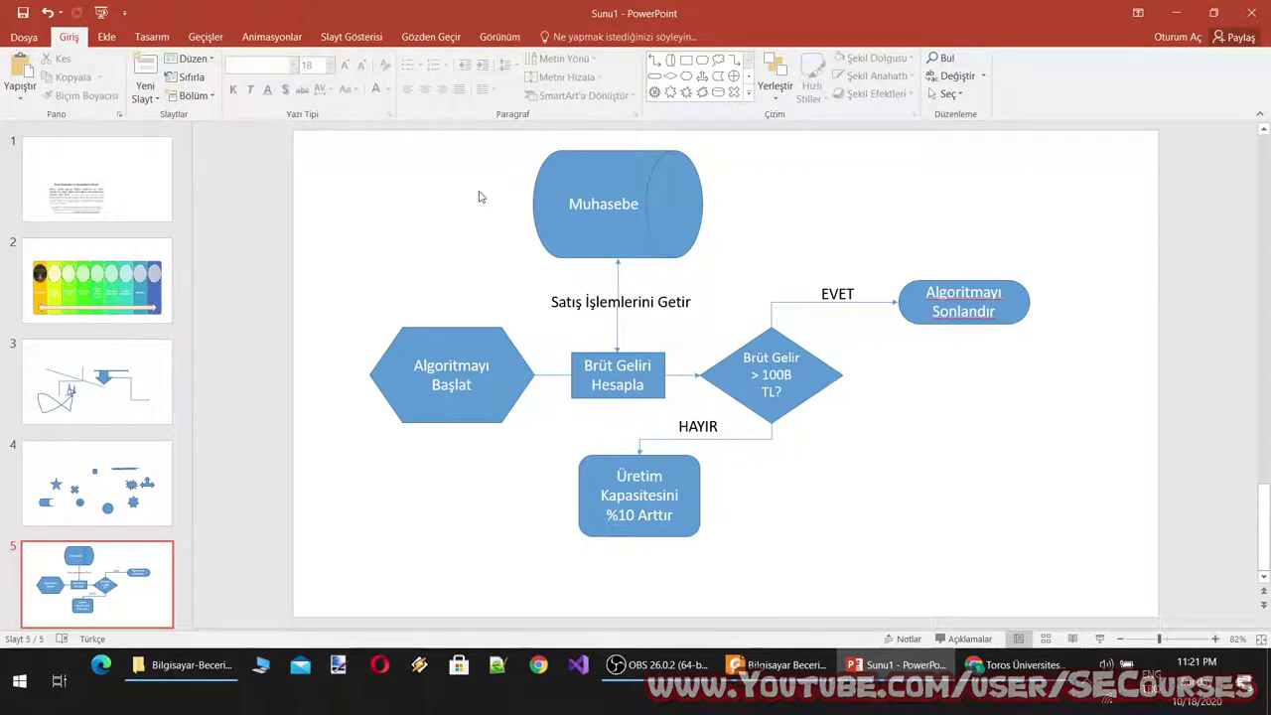
left_click(749, 92)
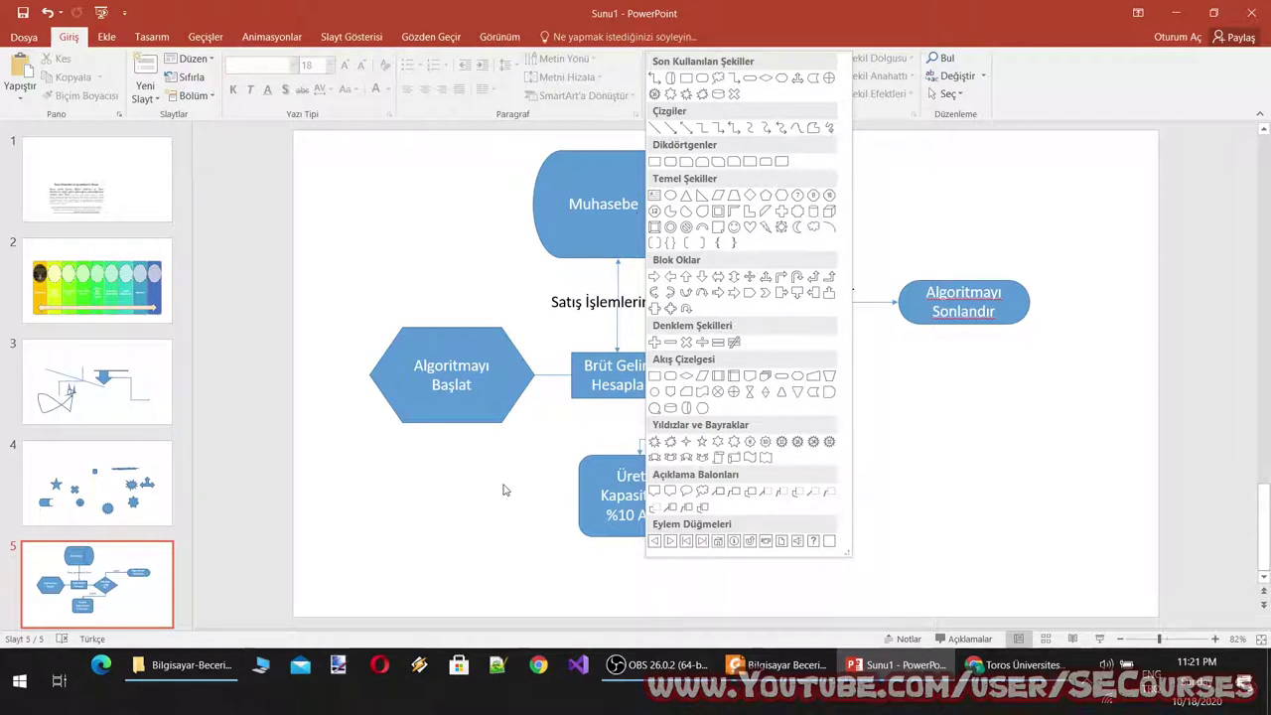
Draw a Gecikme (delay) flowchart shape and place it right of the 'Üretim Kapasitesini %10 Arttır' box.
left_click(830, 399)
mouse_move(870, 472)
left_mouse_down()
mouse_move(916, 526)
mouse_move(812, 528)
mouse_move(793, 504)
left_mouse_up()
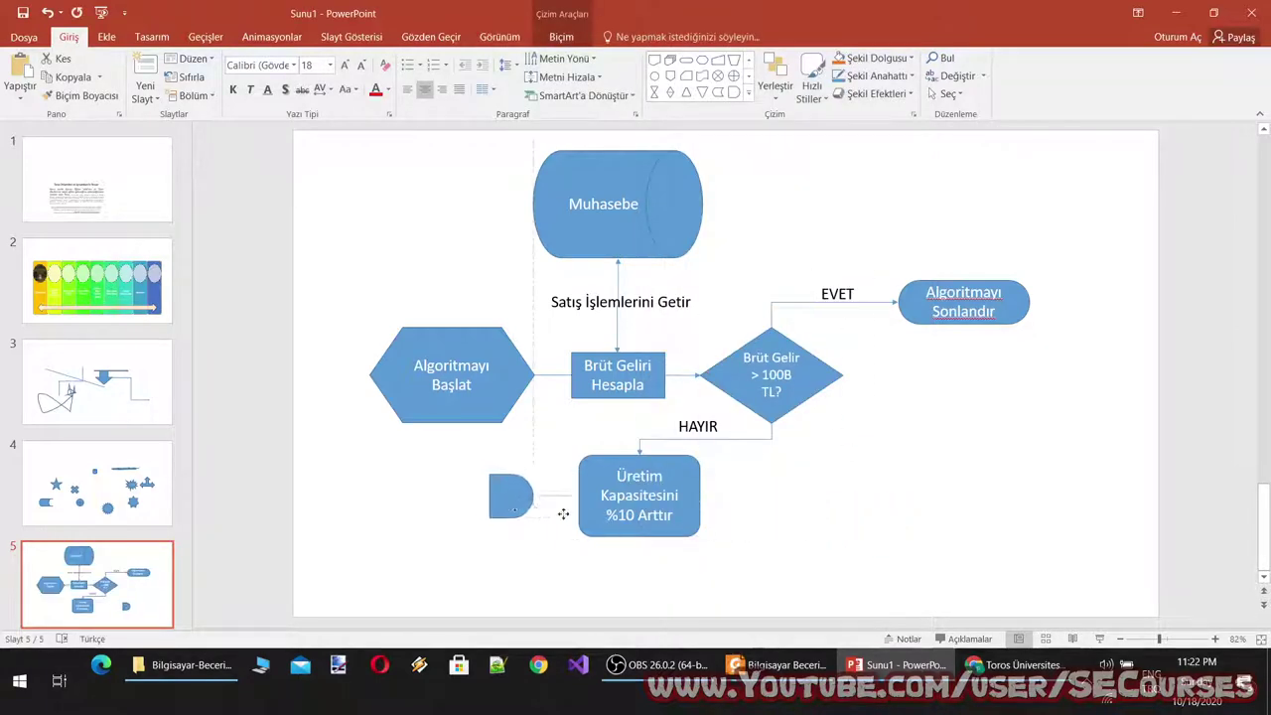
left_click_drag(793, 505, 862, 548)
left_click_drag(817, 513, 816, 511)
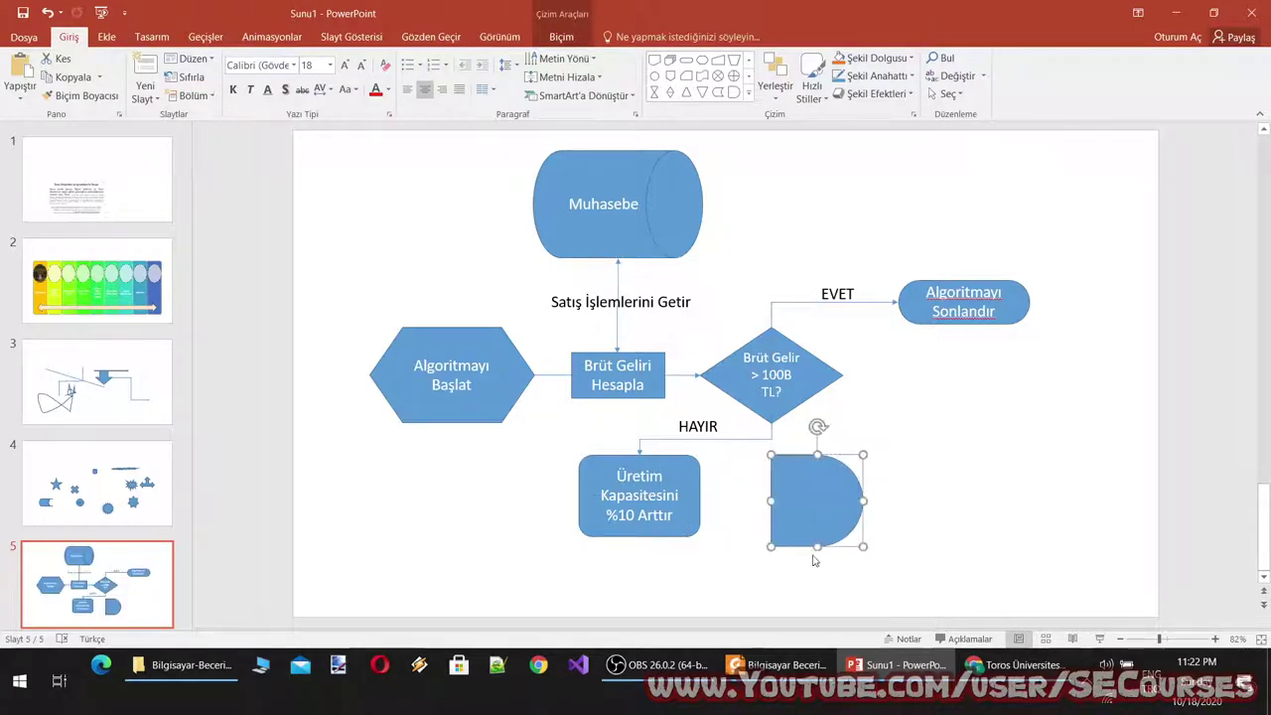
Draw an elbow connector from the Üretim Kapasitesini box's right edge to the delay shape.
left_click(748, 92)
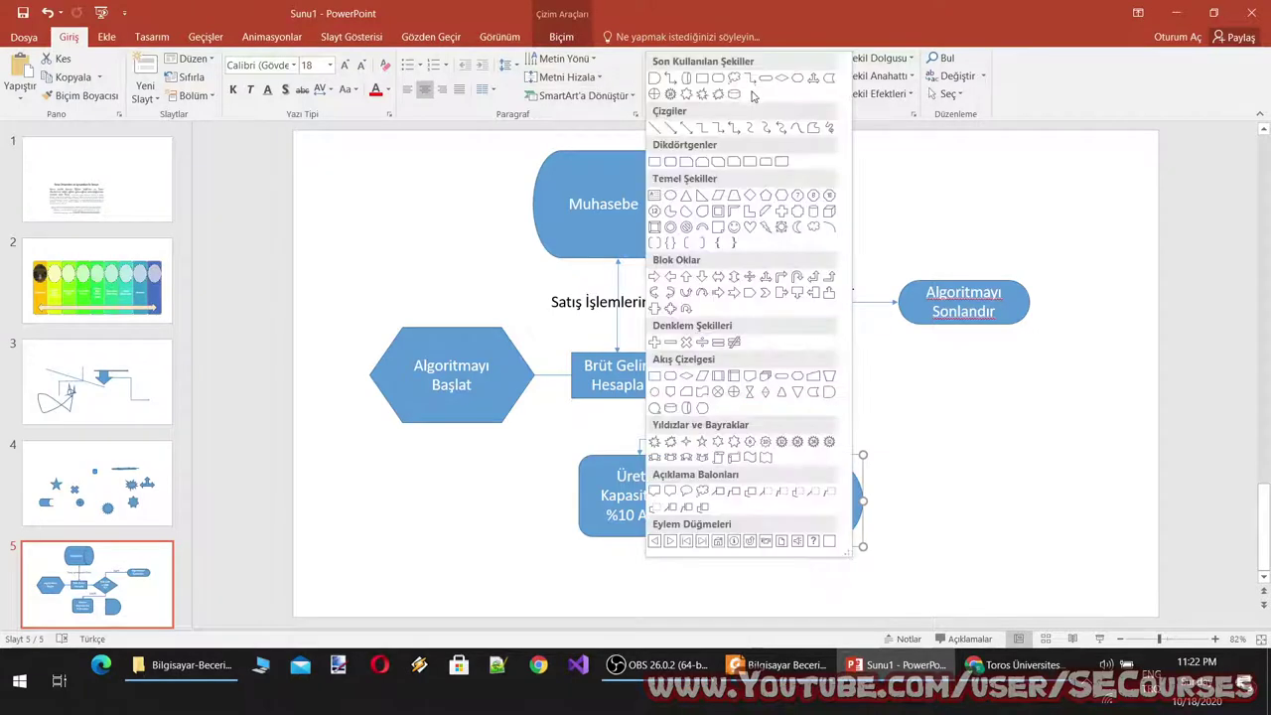
left_click(718, 128)
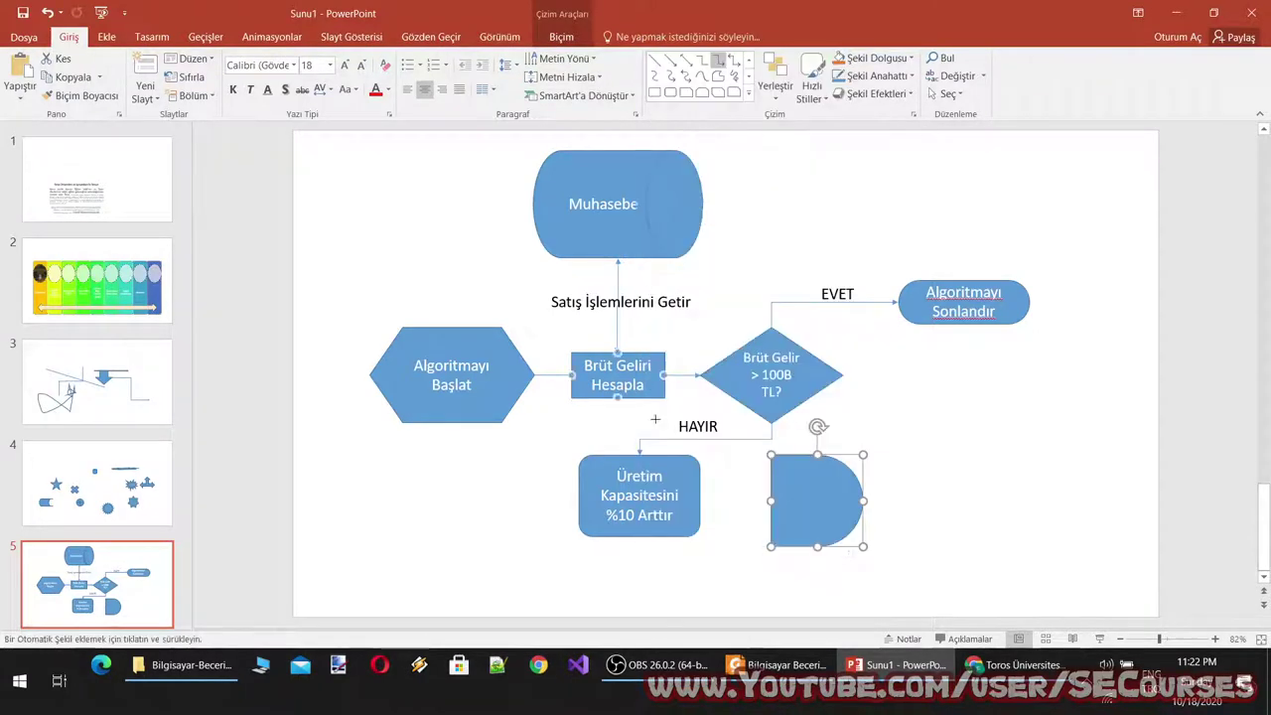
left_click_drag(700, 495, 771, 499)
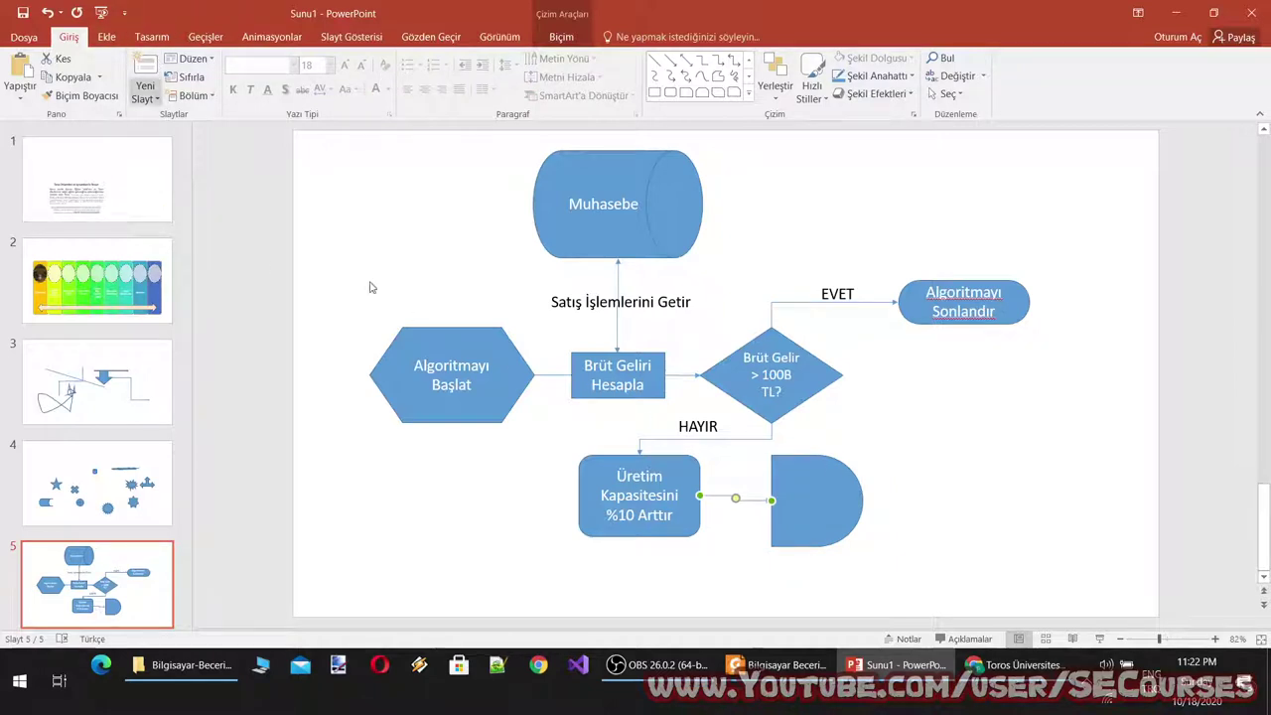
left_click(839, 495)
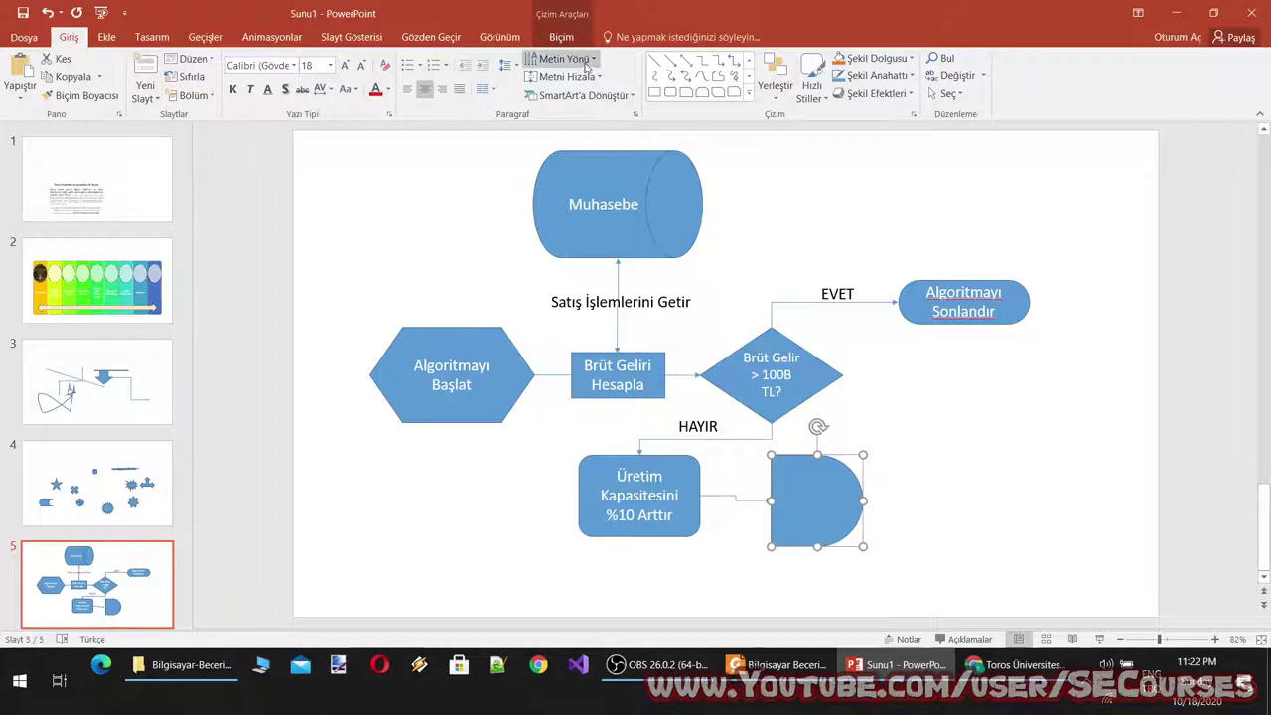
Type '3 Ay Bekle' inside the delay shape.
left_click(106, 37)
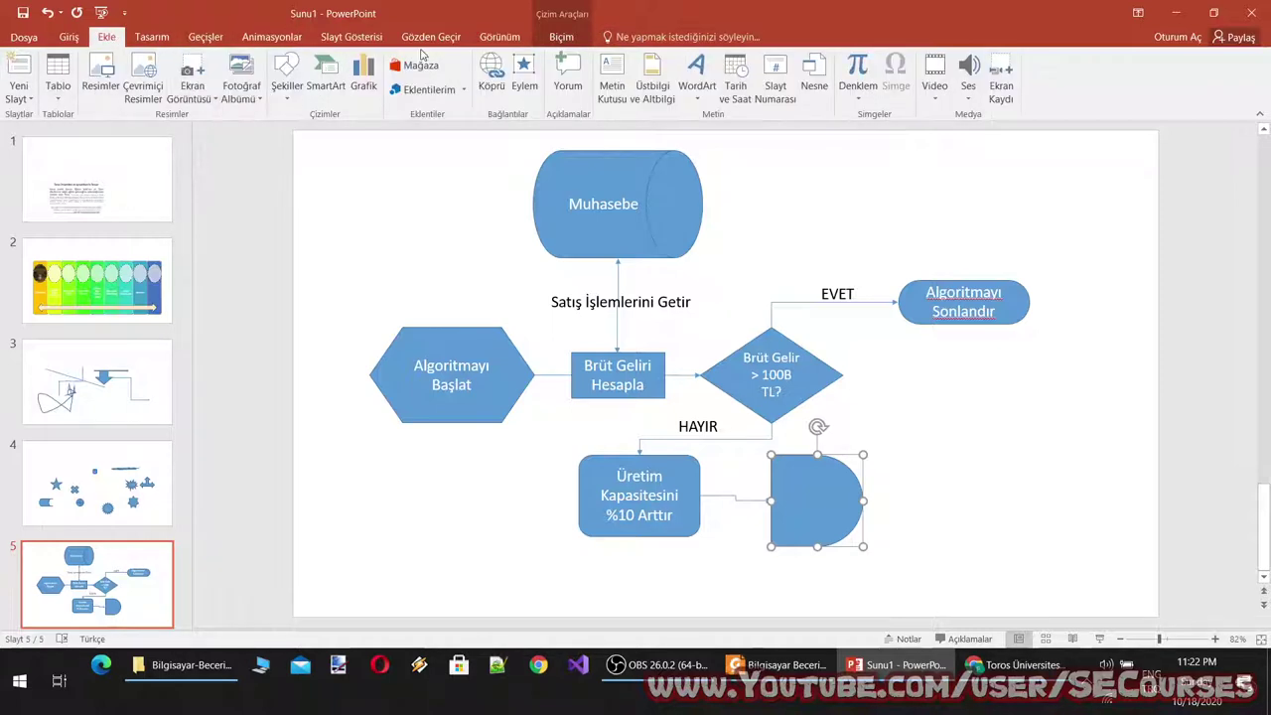
left_click(608, 72)
left_click(820, 502)
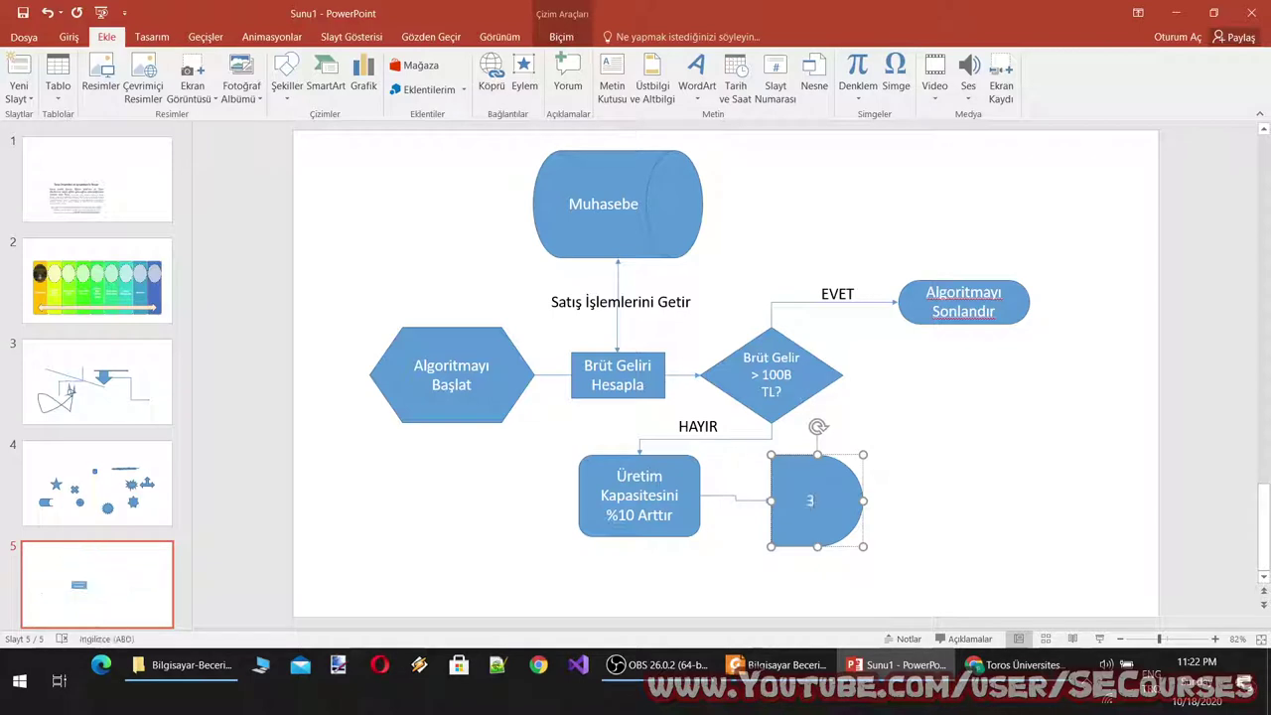
type("3 Ay Bekle")
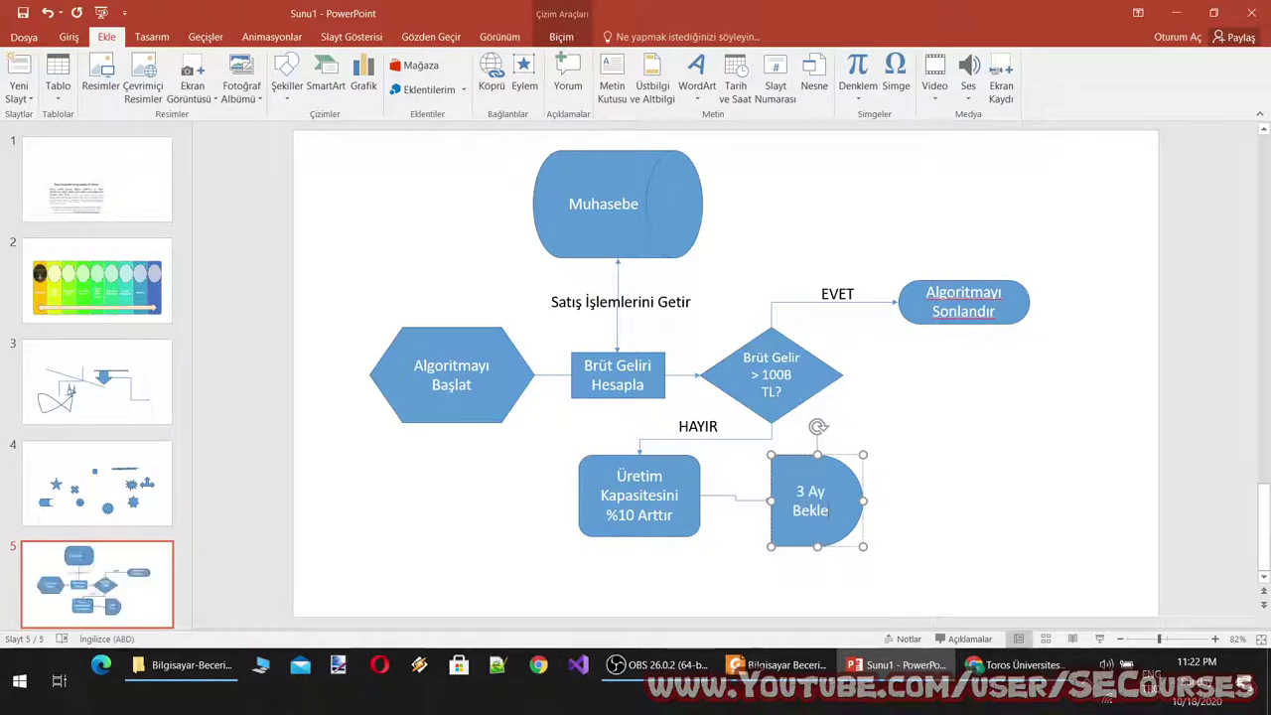
left_click(894, 478)
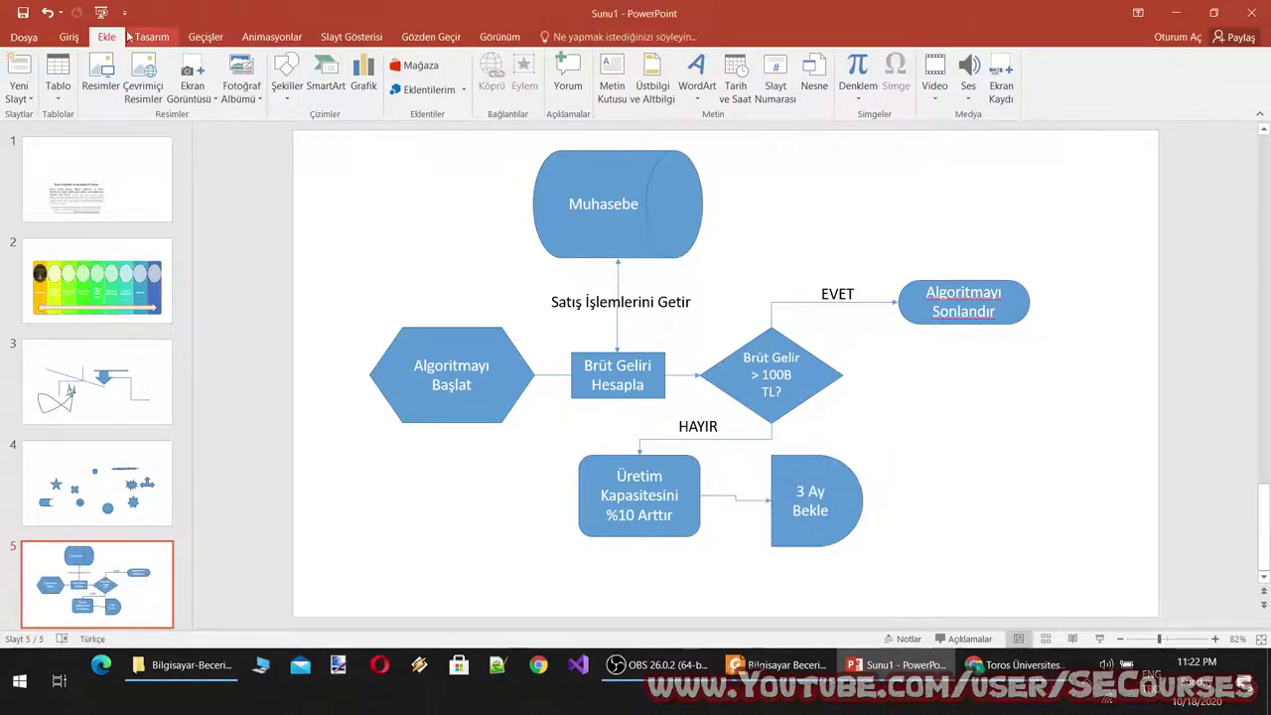
left_click(70, 39)
left_click(749, 94)
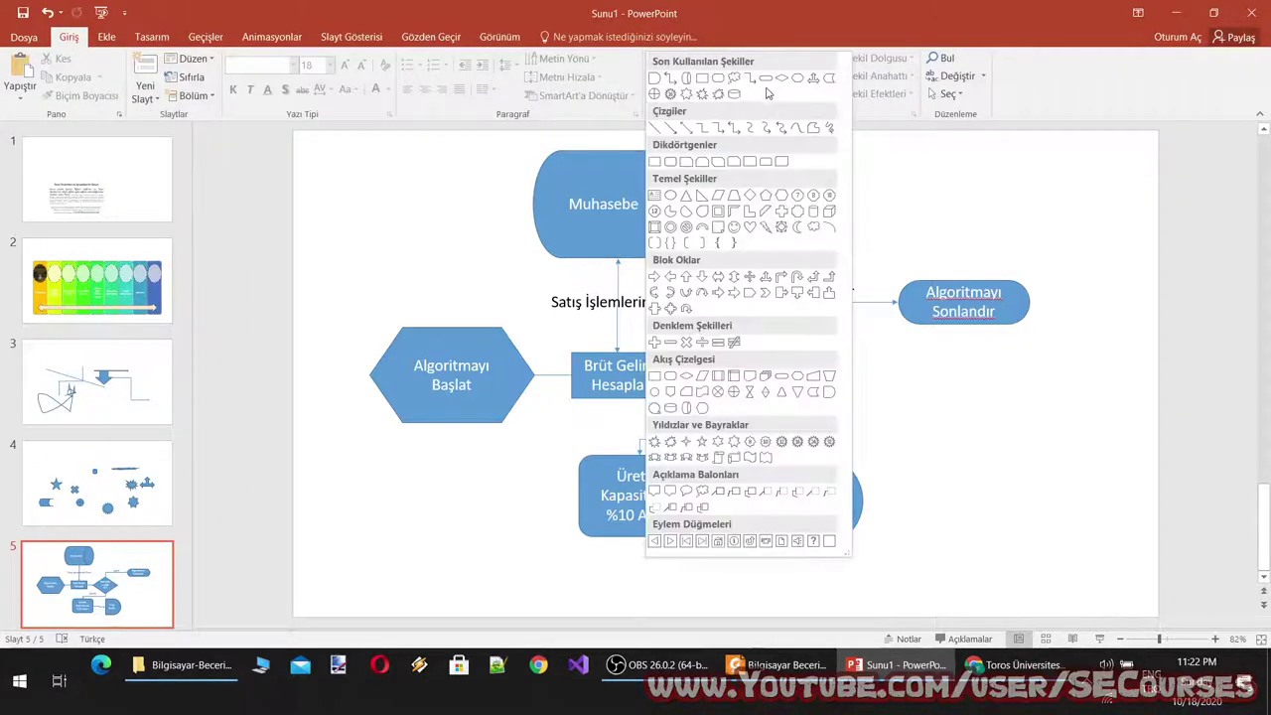
Draw an elbow connector looping from 3 Ay Bekle back to Brüt Geliri Hesapla.
left_click(750, 78)
mouse_move(862, 502)
left_mouse_down()
mouse_move(790, 596)
mouse_move(618, 400)
left_mouse_up()
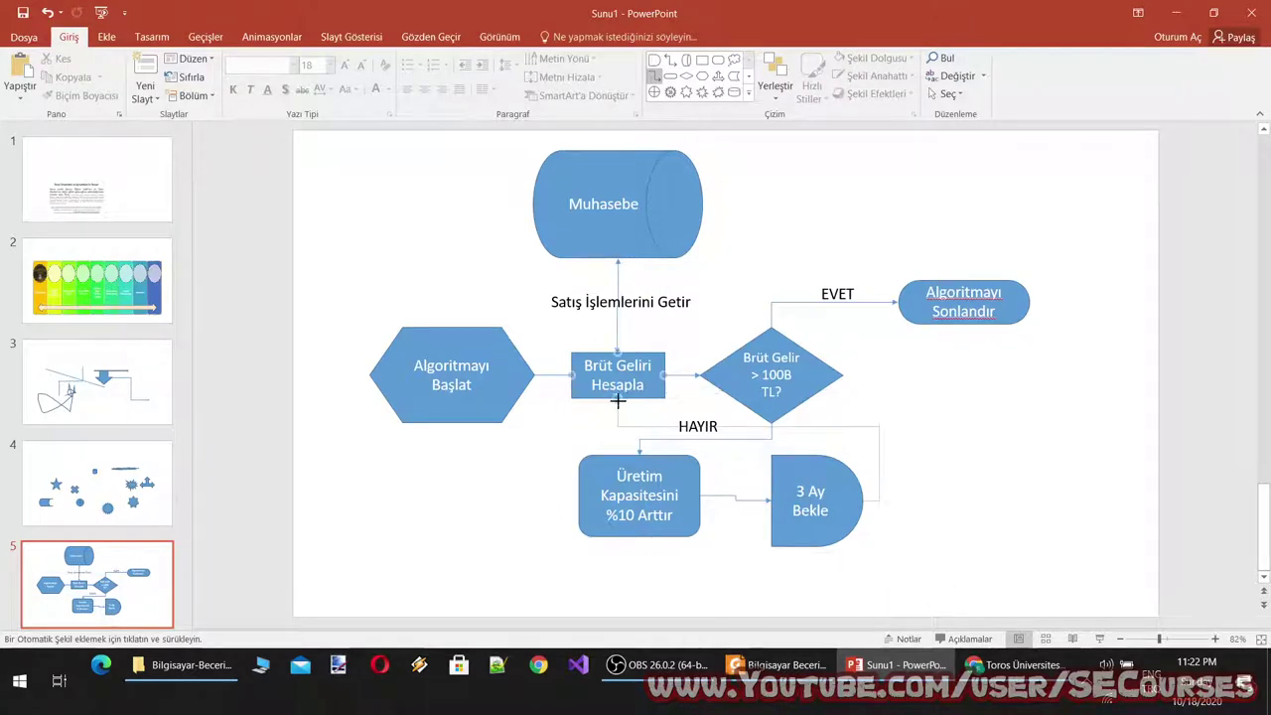
left_click(1019, 481)
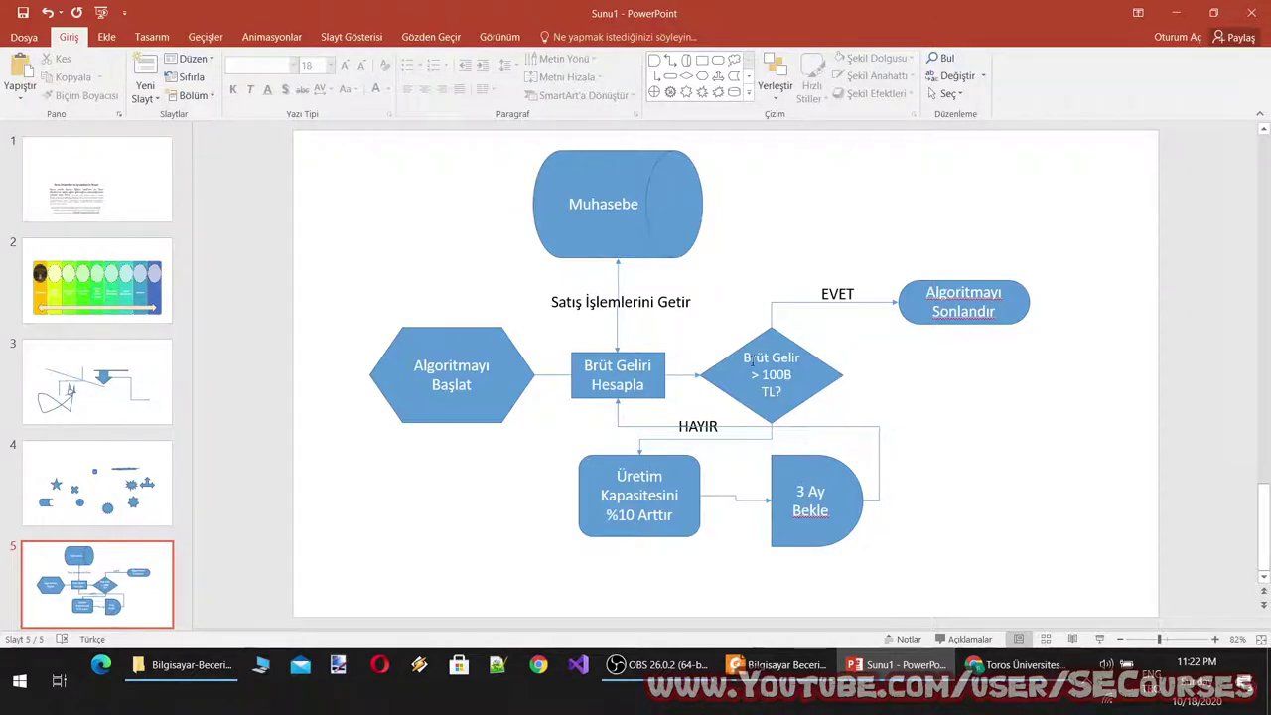
Select the Brüt Gelir diamond, EVET label and Algoritmayı Sonlandır, and move them up-right.
left_click_drag(1064, 244, 713, 407)
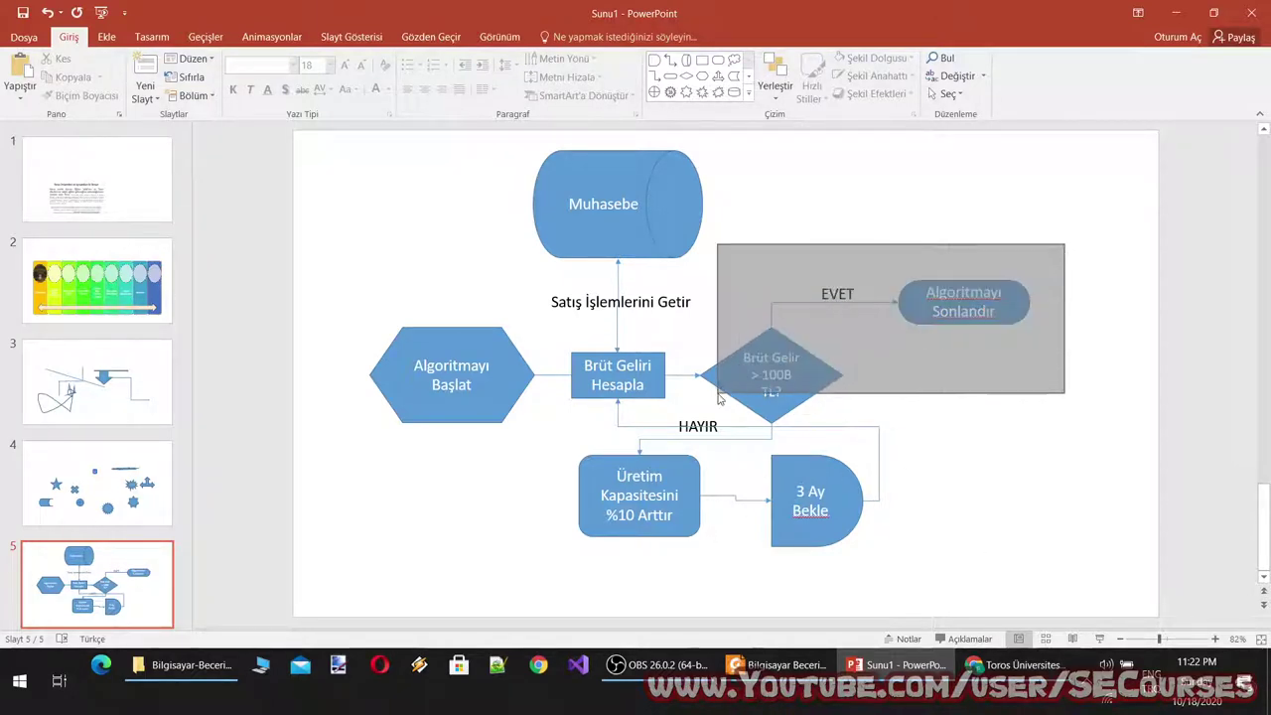
left_click_drag(1069, 213, 769, 387)
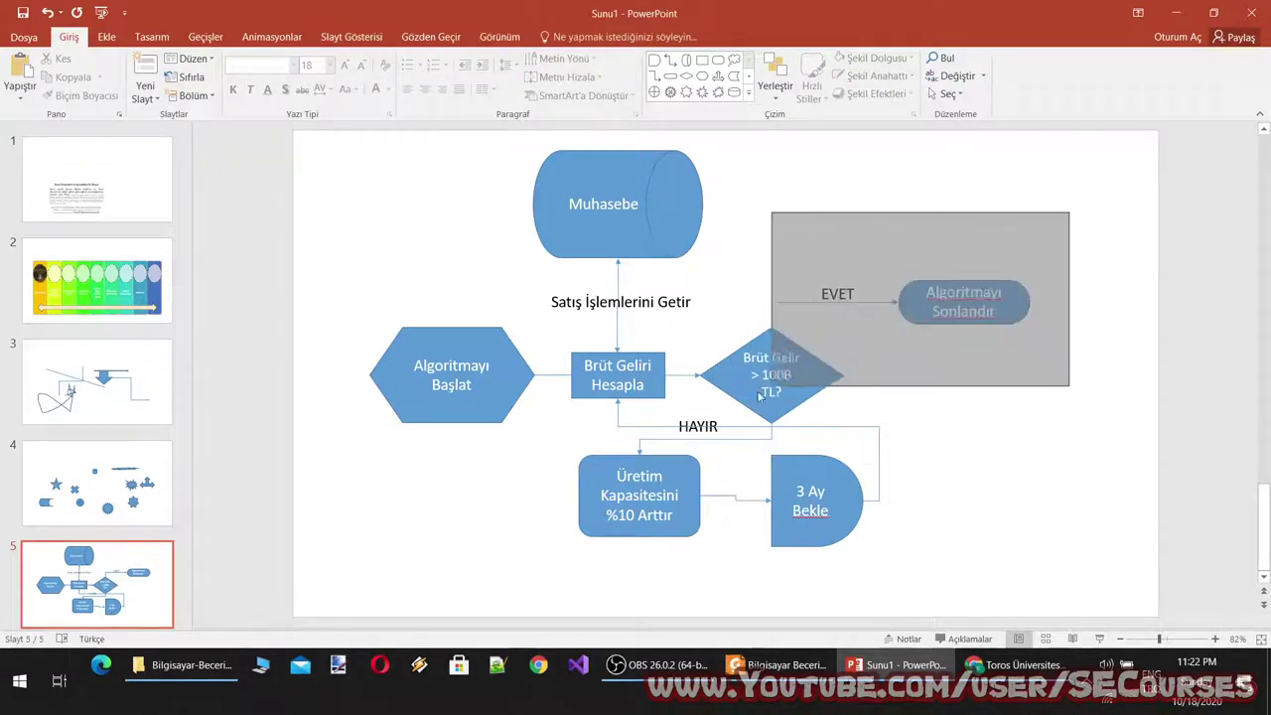
left_click(808, 353, "shift")
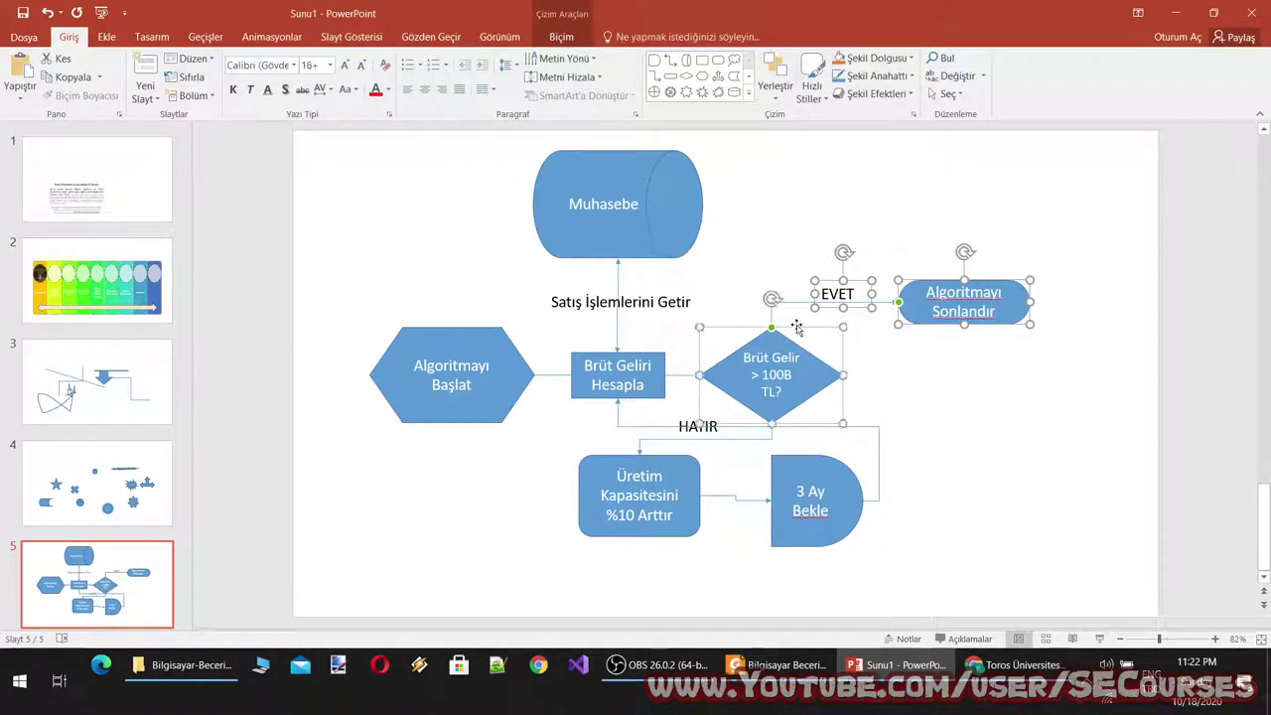
mouse_move(798, 328)
left_mouse_down()
mouse_move(864, 202)
mouse_move(849, 210)
left_mouse_up()
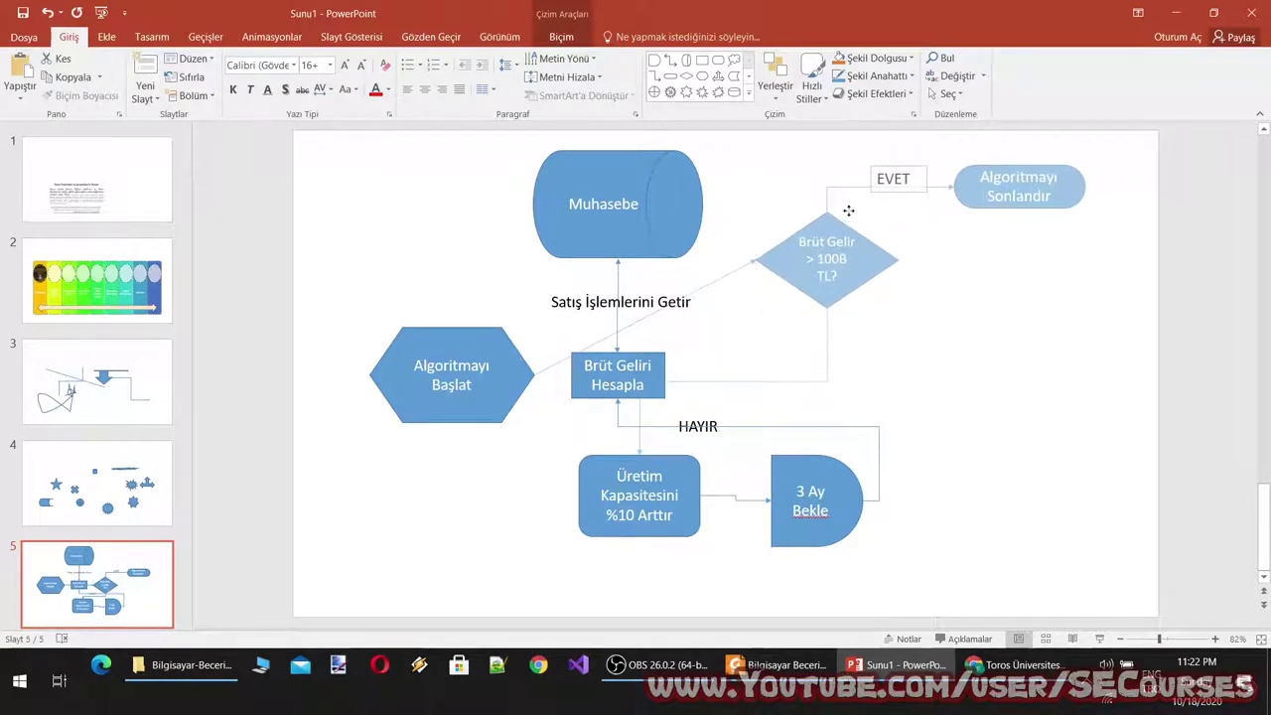
Shift the diamond group further right and reattach the Algoritmayı Başlat connector to Brüt Geliri Hesapla.
left_click_drag(849, 211, 893, 204)
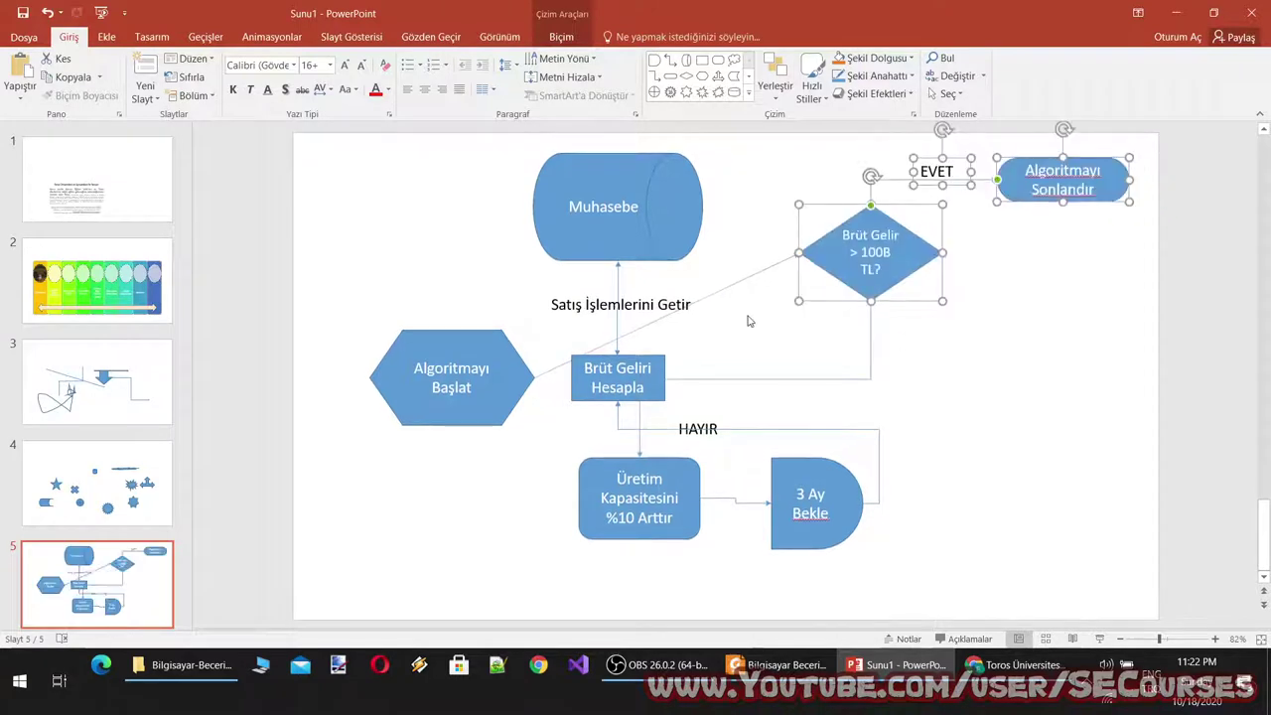
left_click(749, 321)
left_click(762, 268)
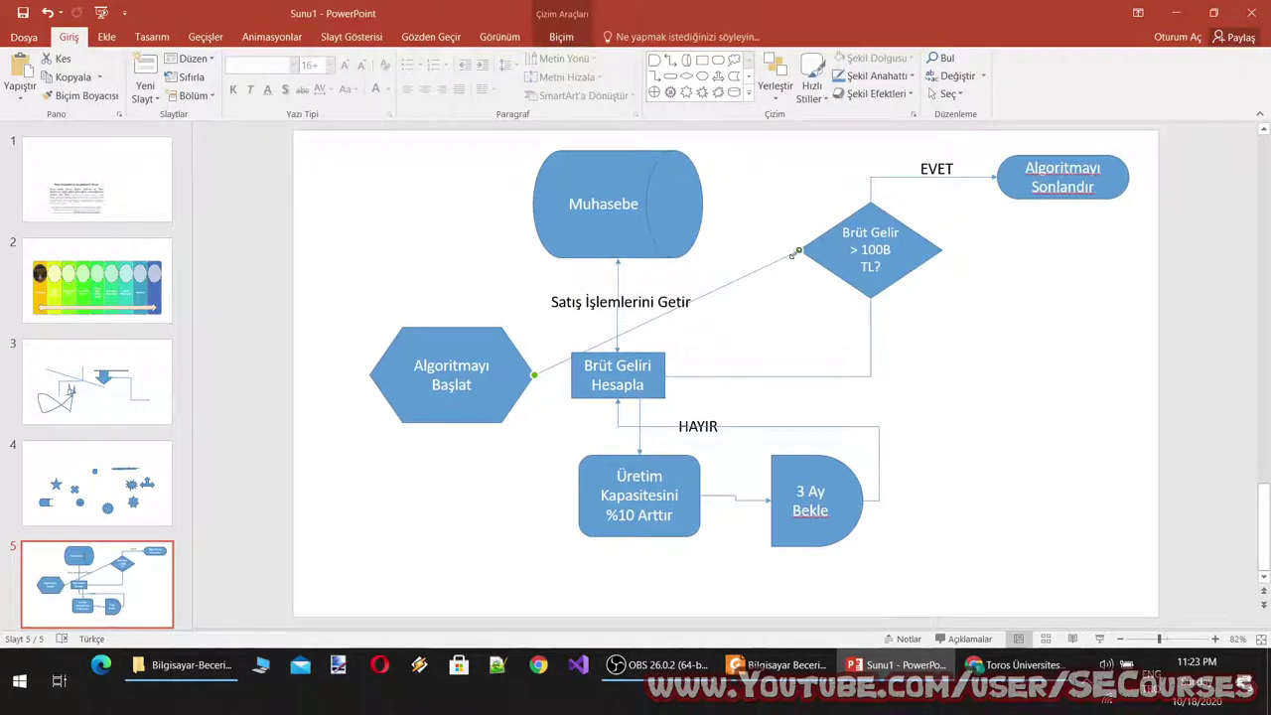
left_click_drag(797, 252, 568, 373)
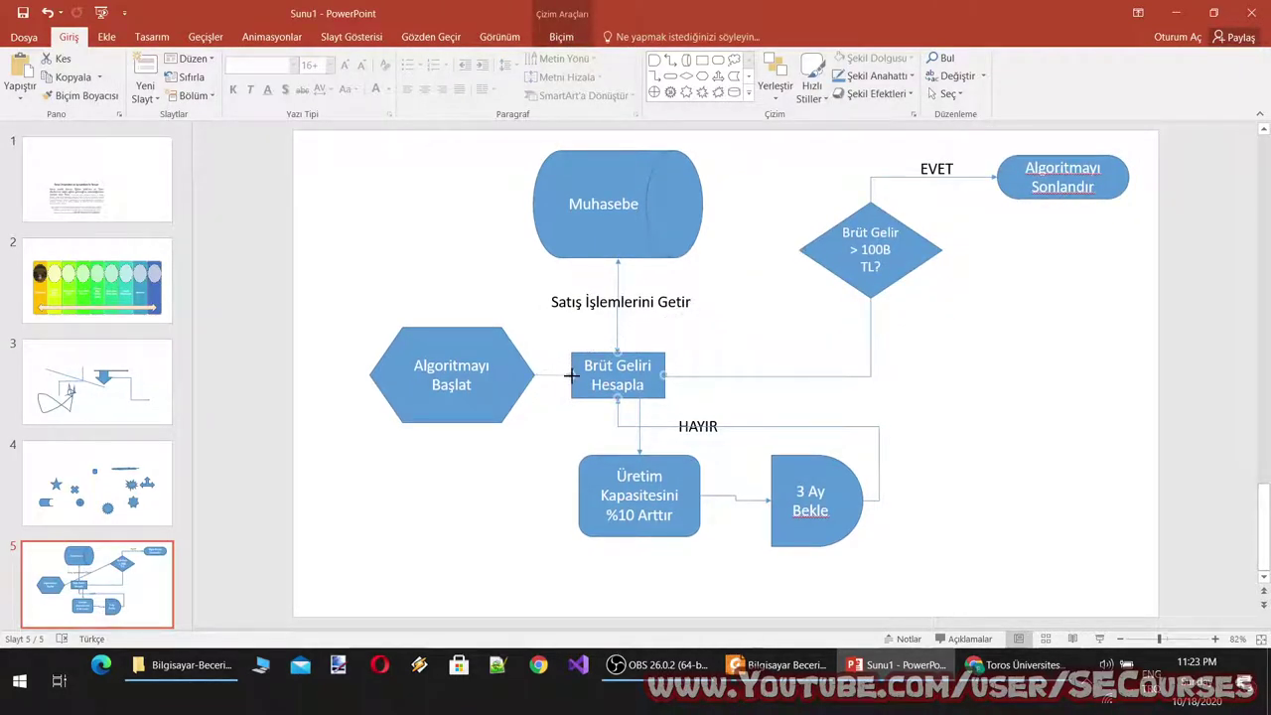
left_click(986, 411)
Move Brüt Geliri Hesapla up-right and place the Satış İşlemlerini Getir label beside it.
left_click_drag(641, 358, 747, 315)
left_click(603, 294)
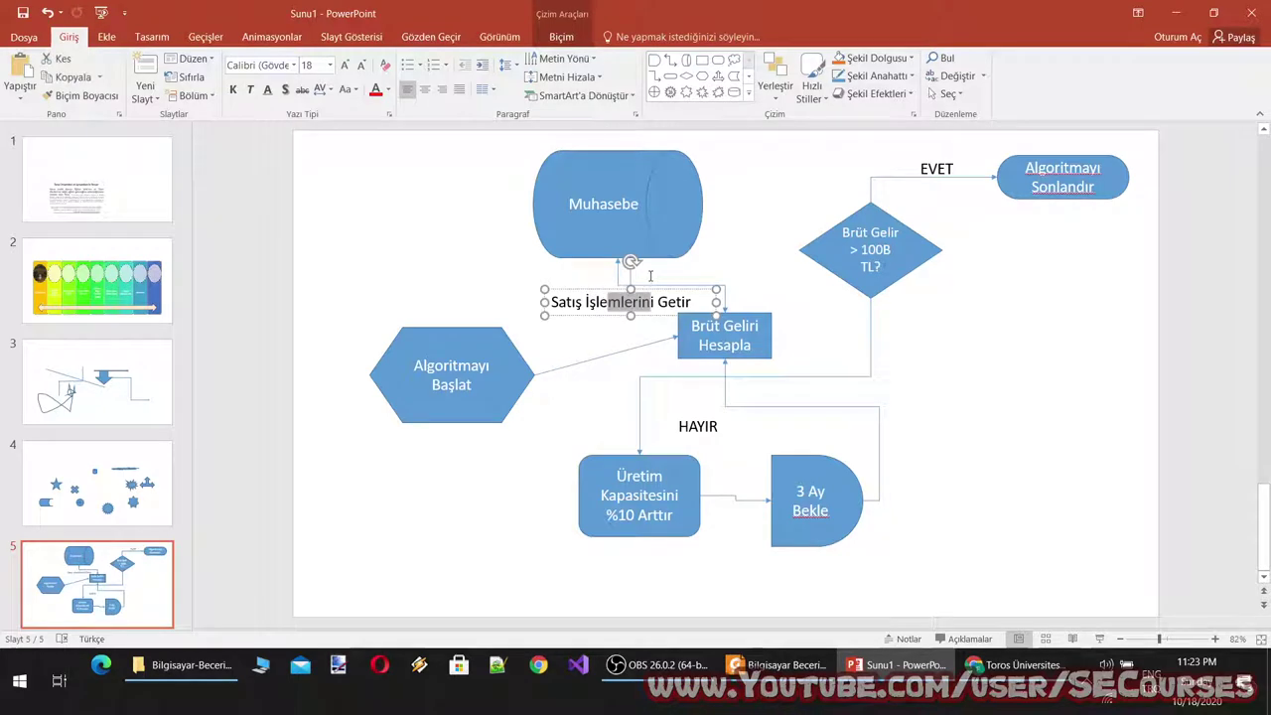
left_click_drag(603, 294, 686, 263)
left_click(961, 417)
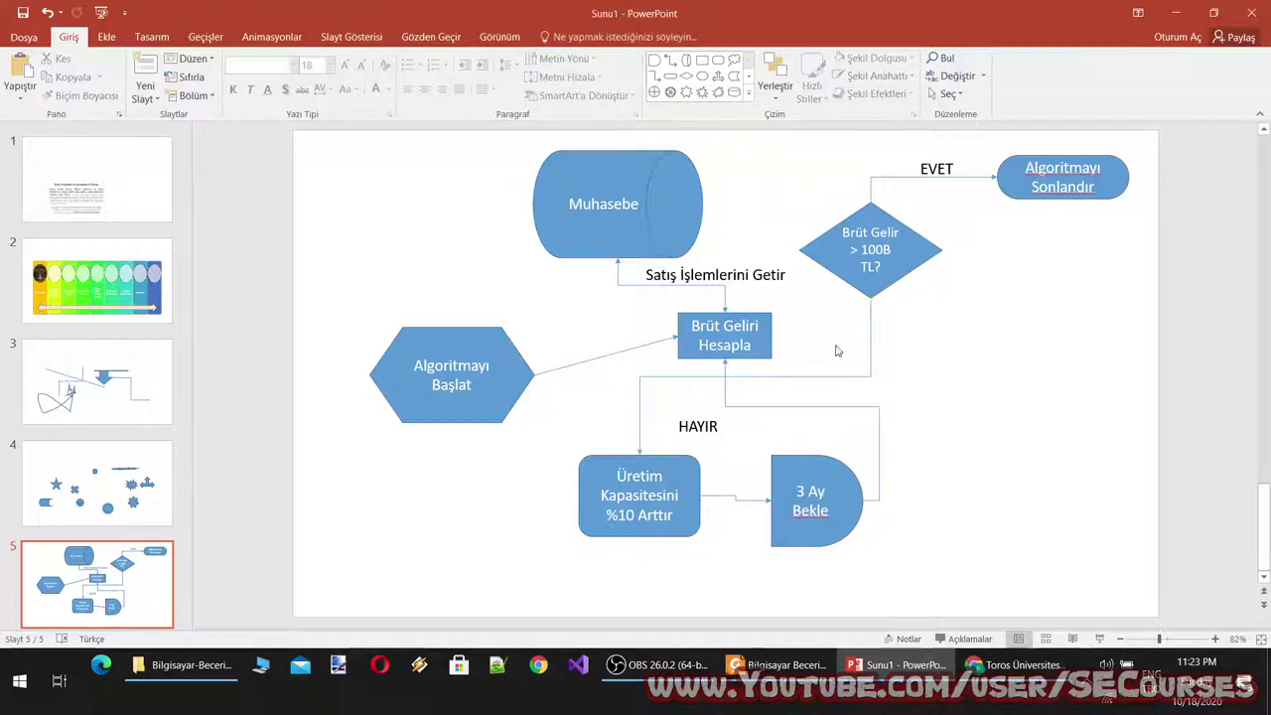
Reroute the connector to Üretim Kapasitesini and connect Brüt Geliri Hesapla to the Brüt Gelir diamond.
left_click(814, 380)
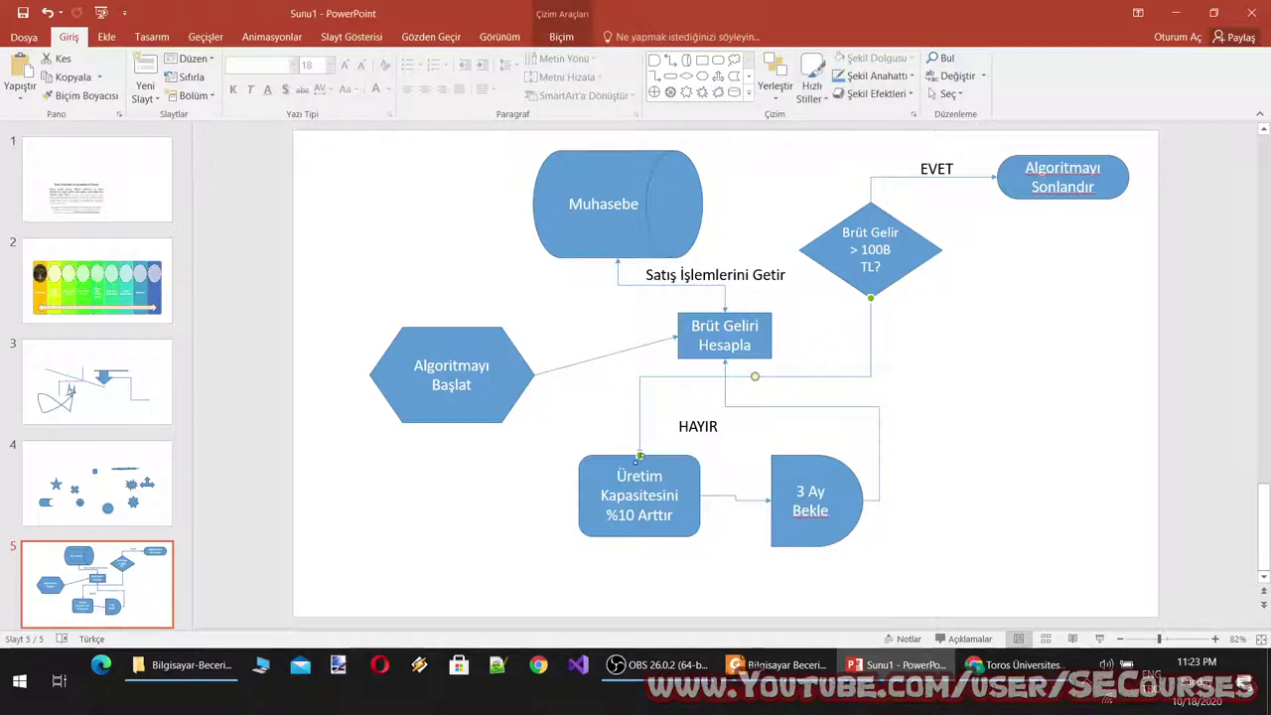
left_click_drag(639, 457, 636, 455)
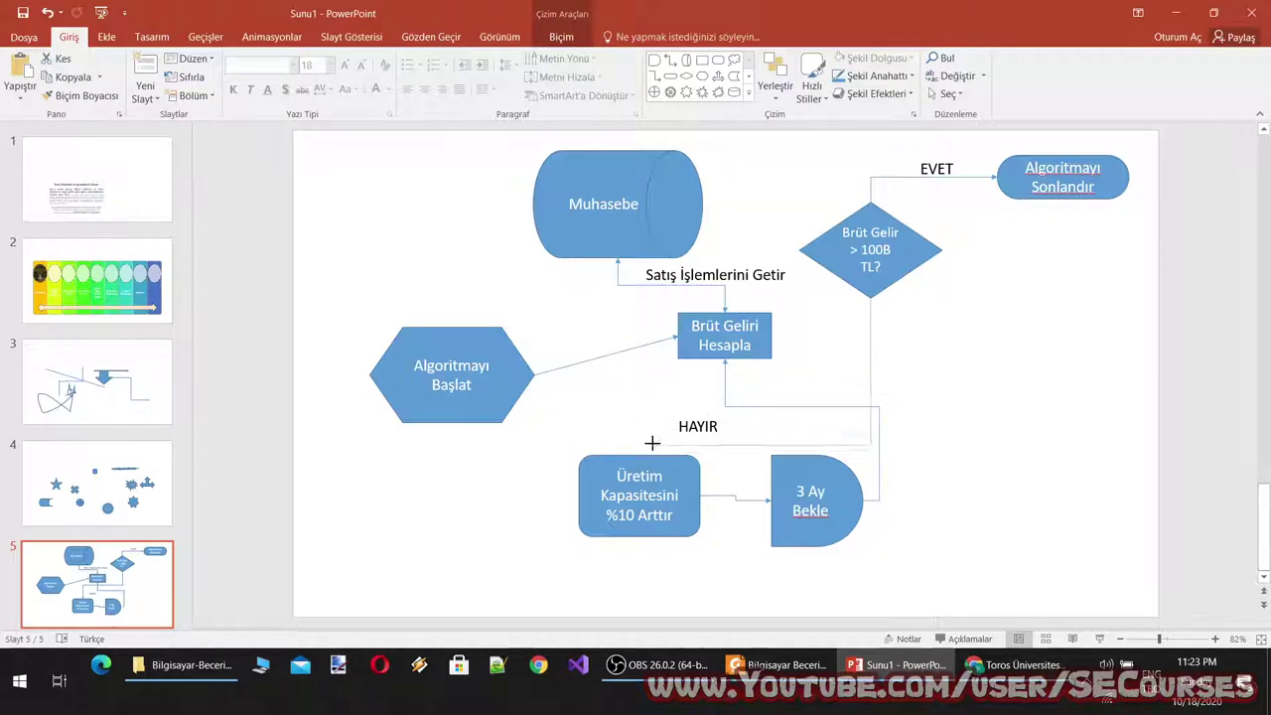
left_click(841, 360)
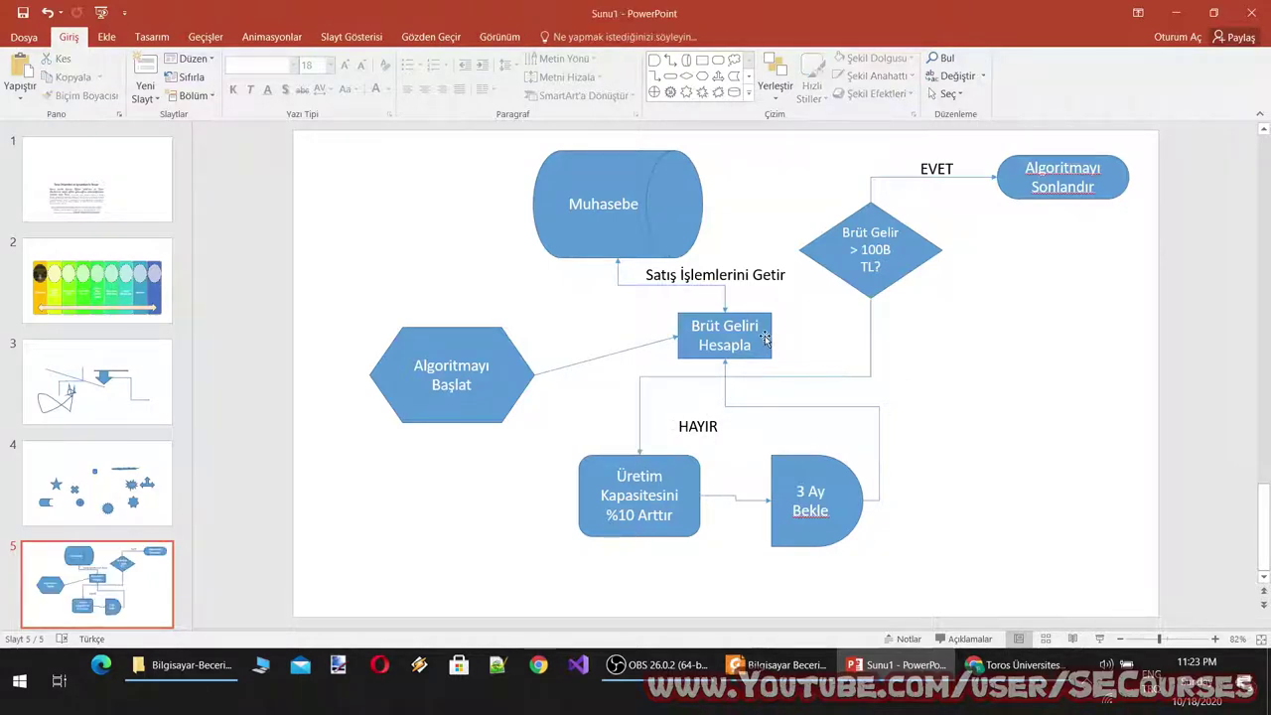
left_click(655, 74)
left_click_drag(771, 337, 800, 250)
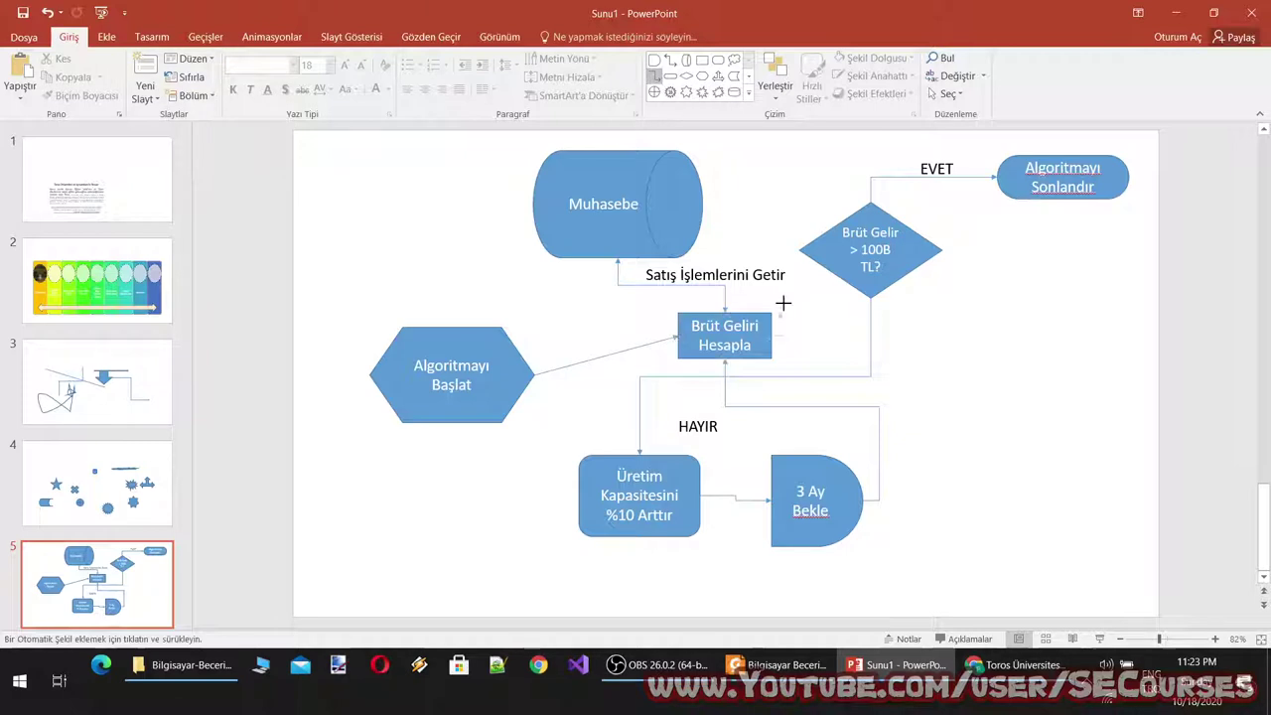
left_click(823, 355)
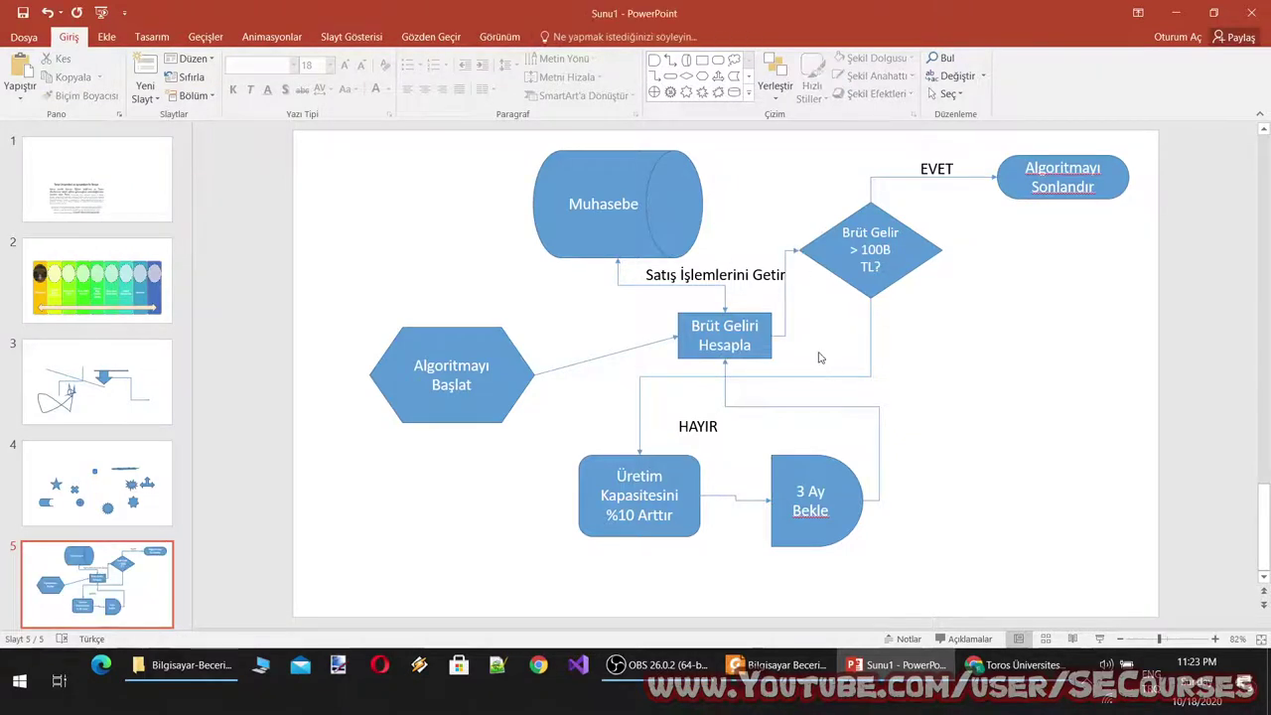
Shift the Satış İşlemlerini Getir label left and move HAYIR beside the diamond's lower line.
left_click_drag(682, 264, 587, 288)
left_click(941, 346)
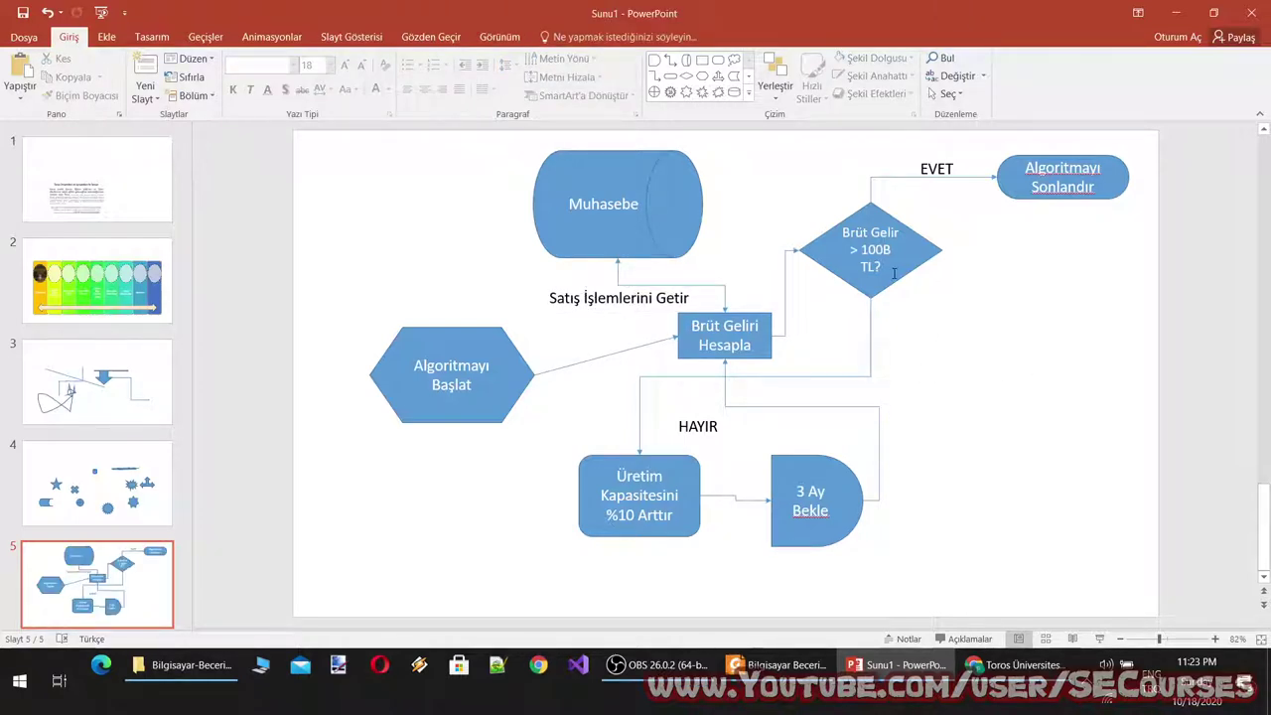
left_click_drag(692, 425, 817, 358)
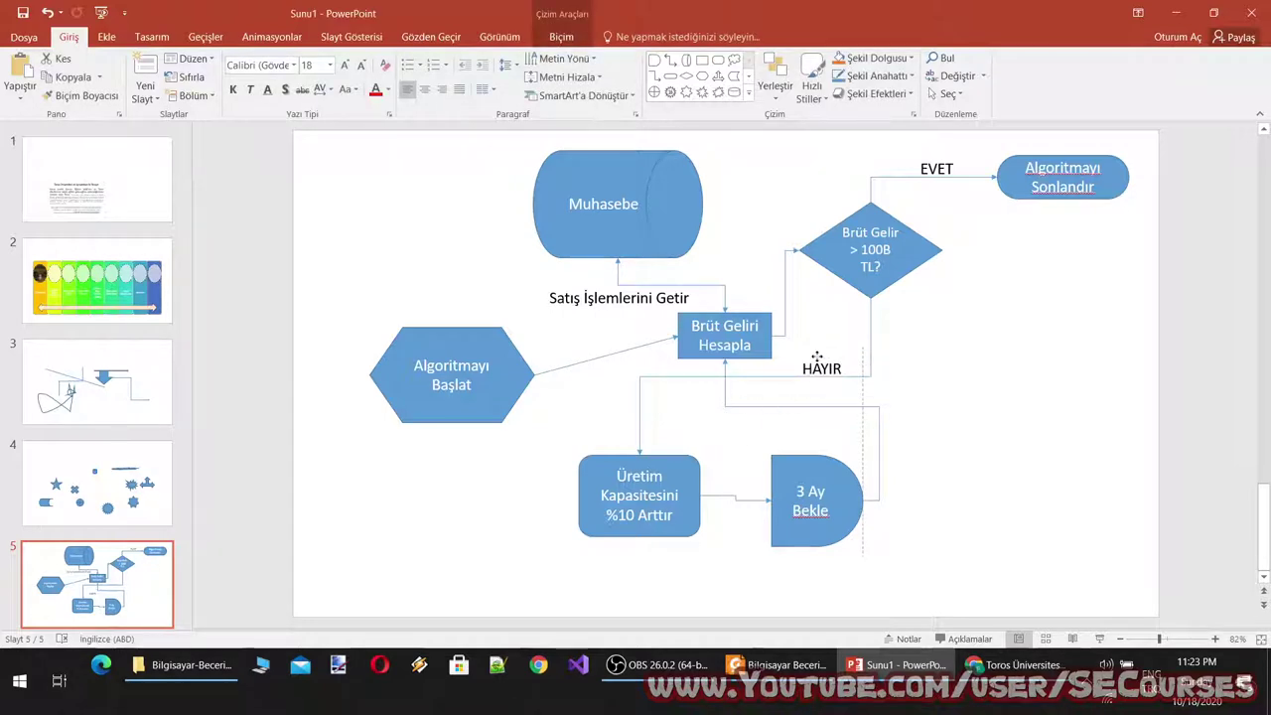
left_click_drag(816, 356, 816, 356)
left_click(963, 437)
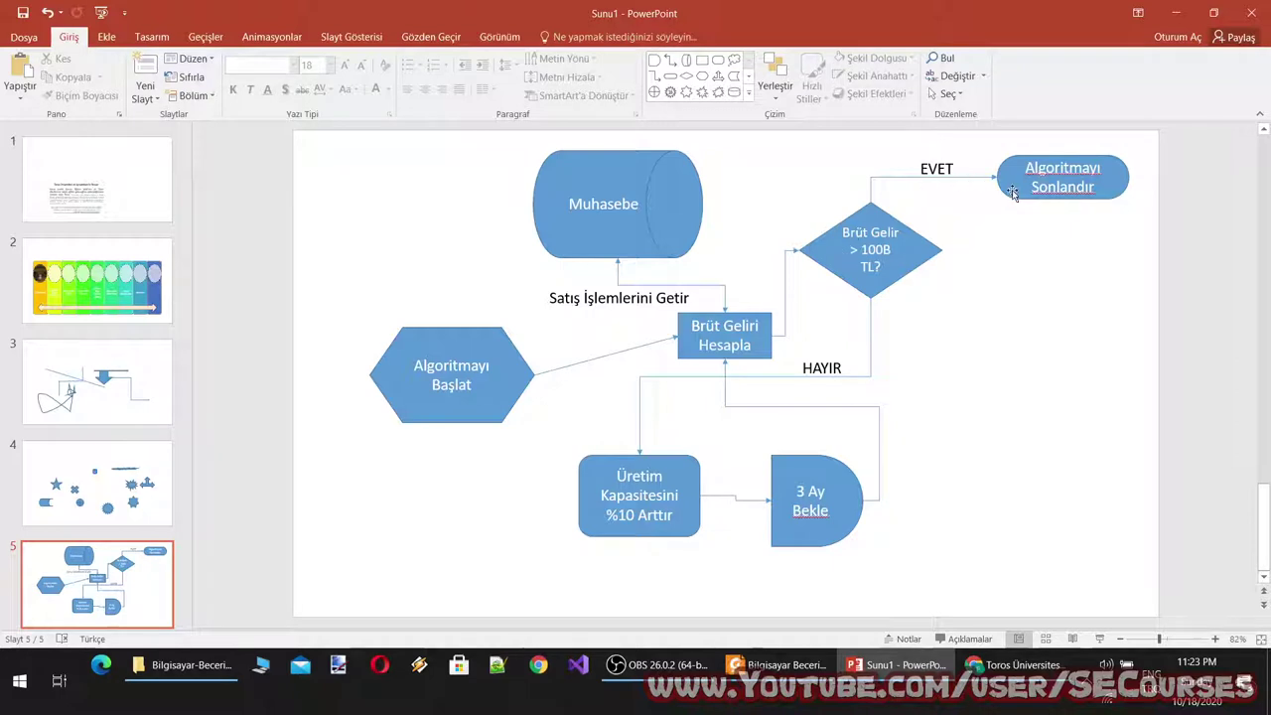
key("ctrl+a")
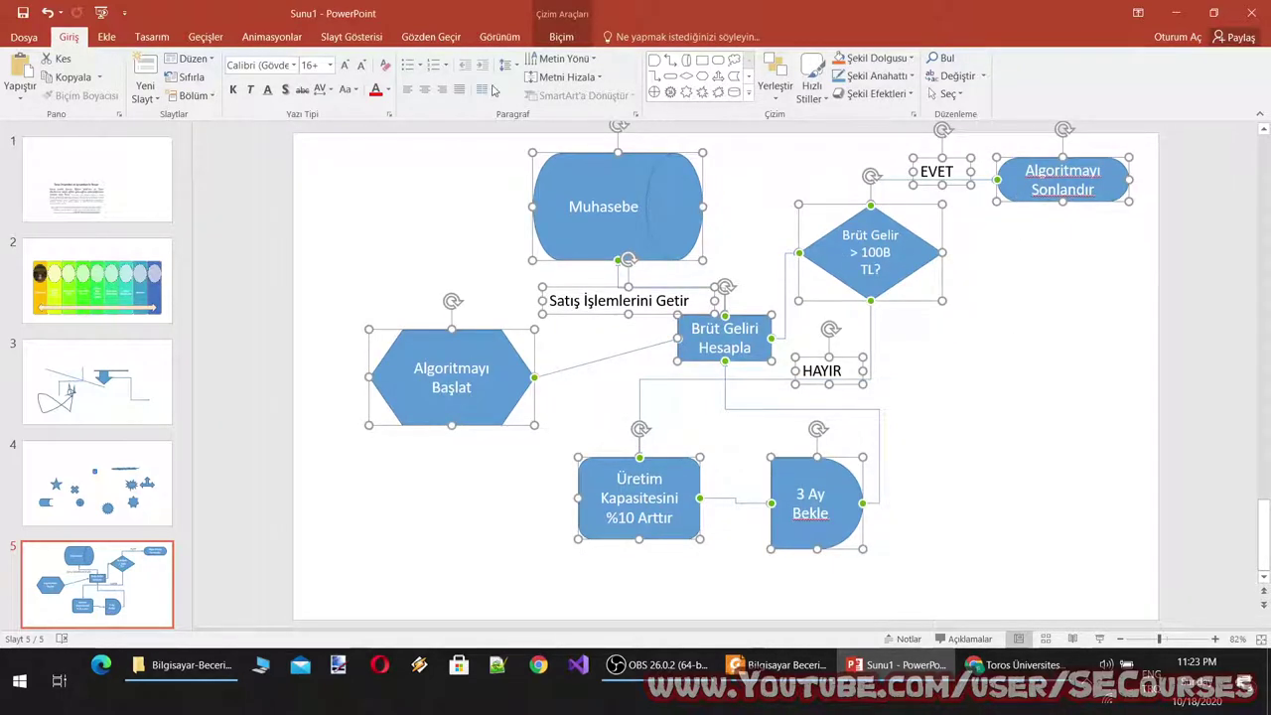
left_click(554, 40)
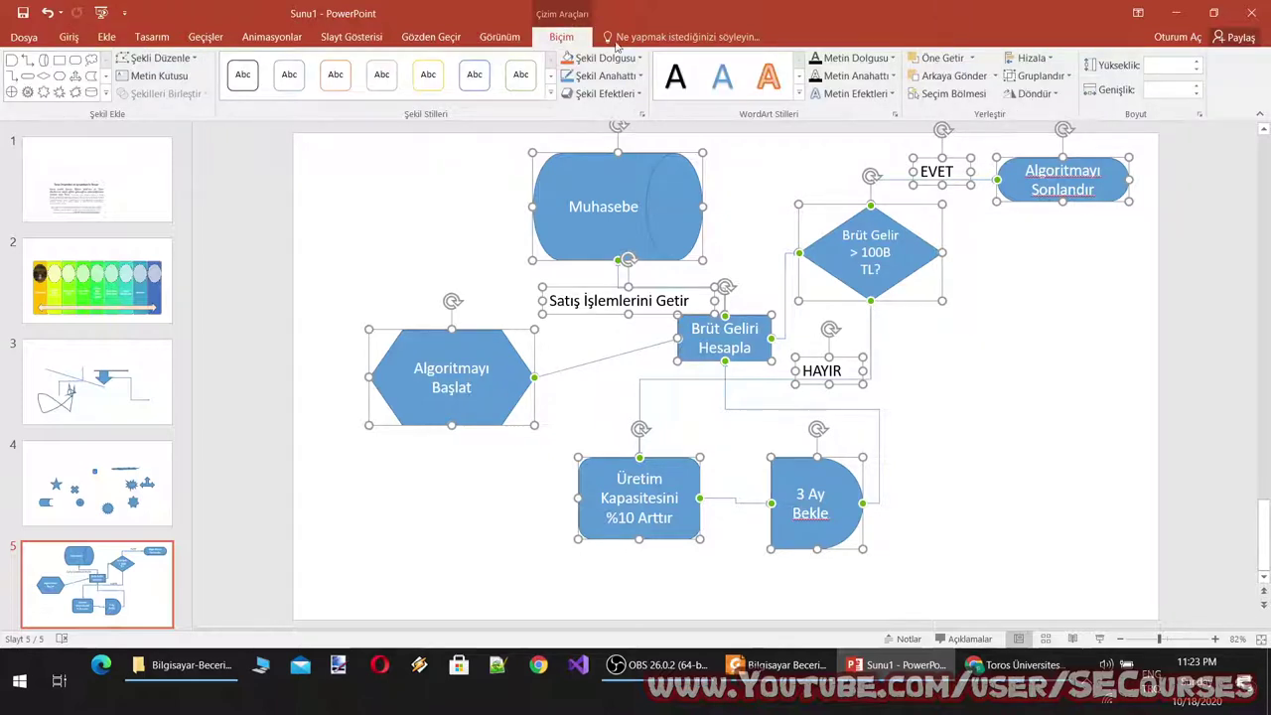
left_click(1031, 58)
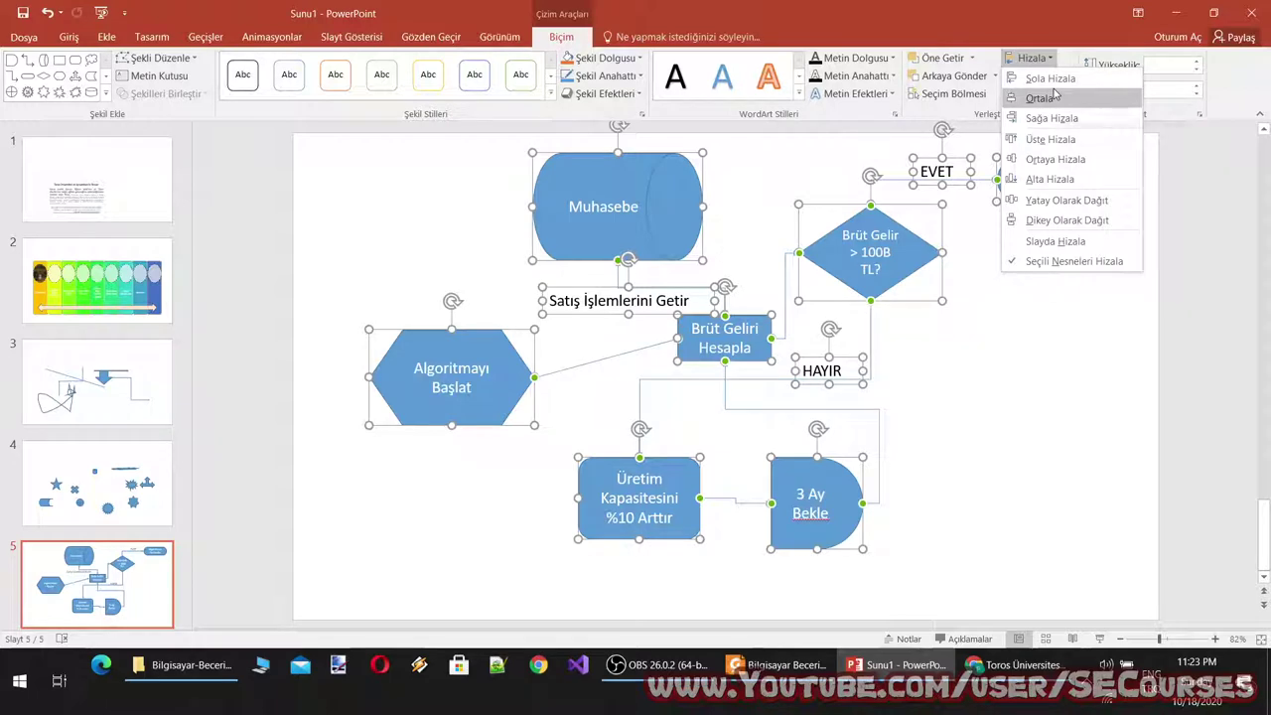
left_click(1067, 199)
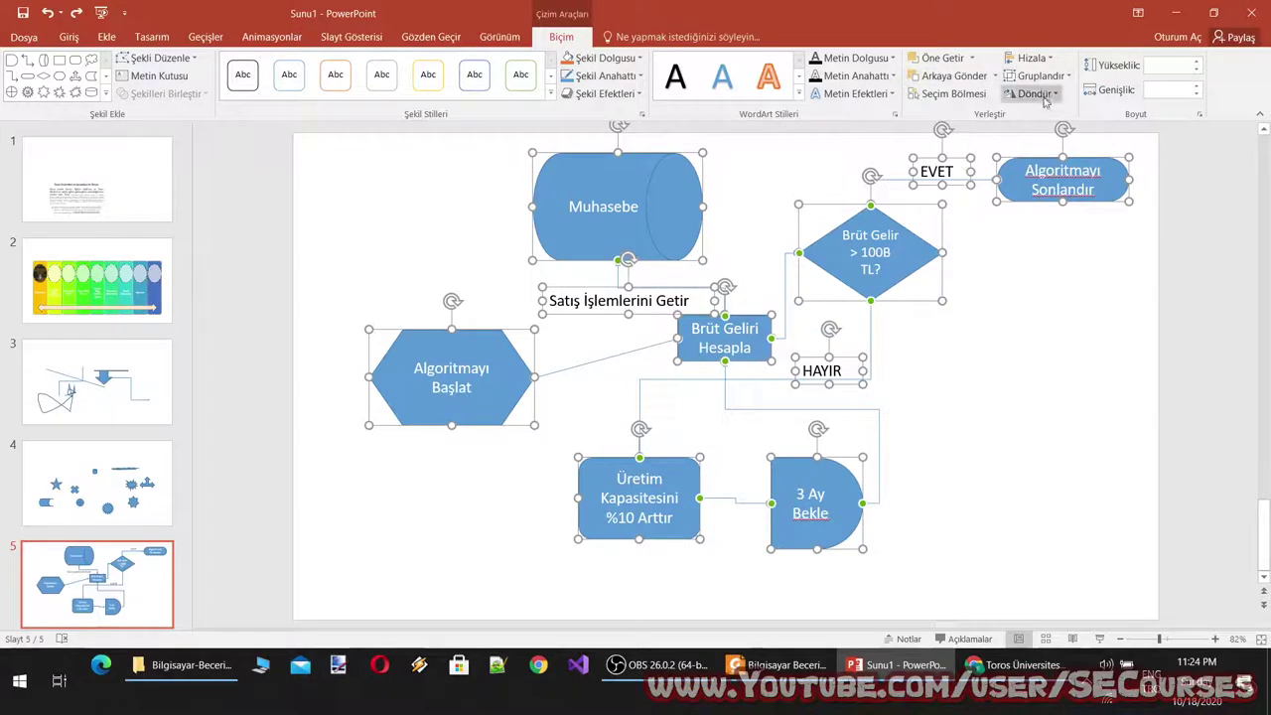
left_click(1037, 57)
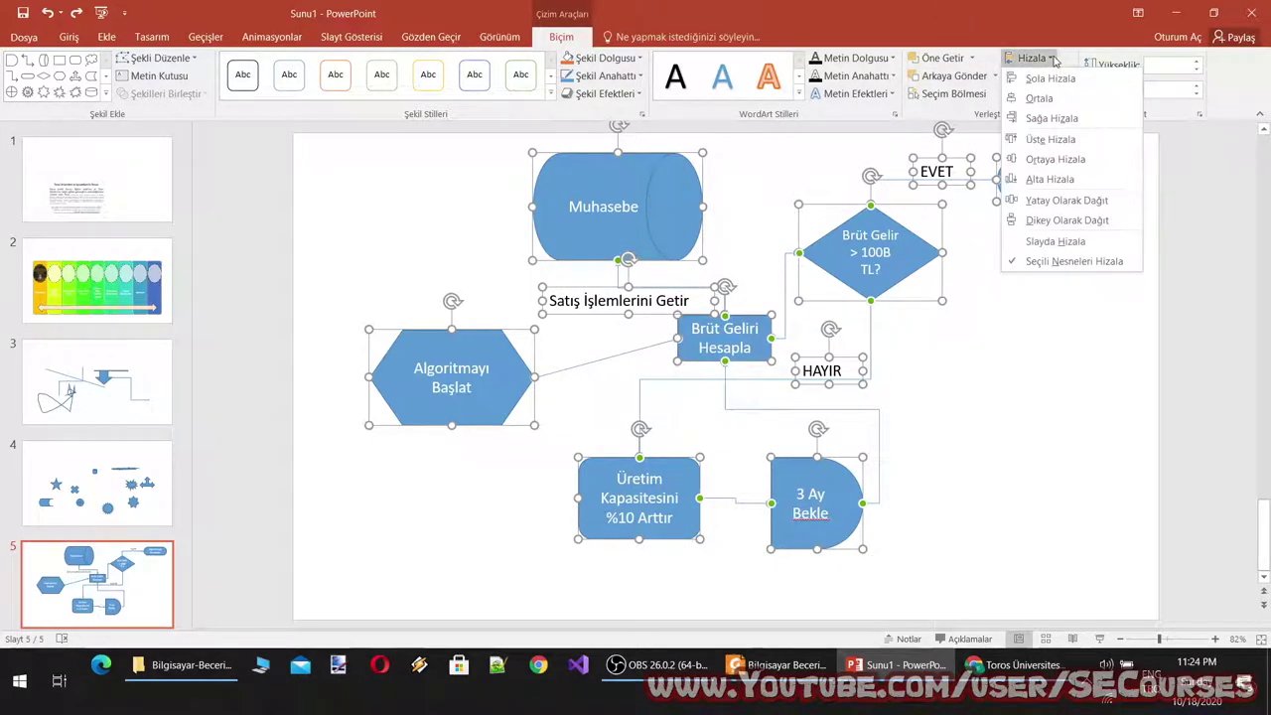
left_click(1052, 250)
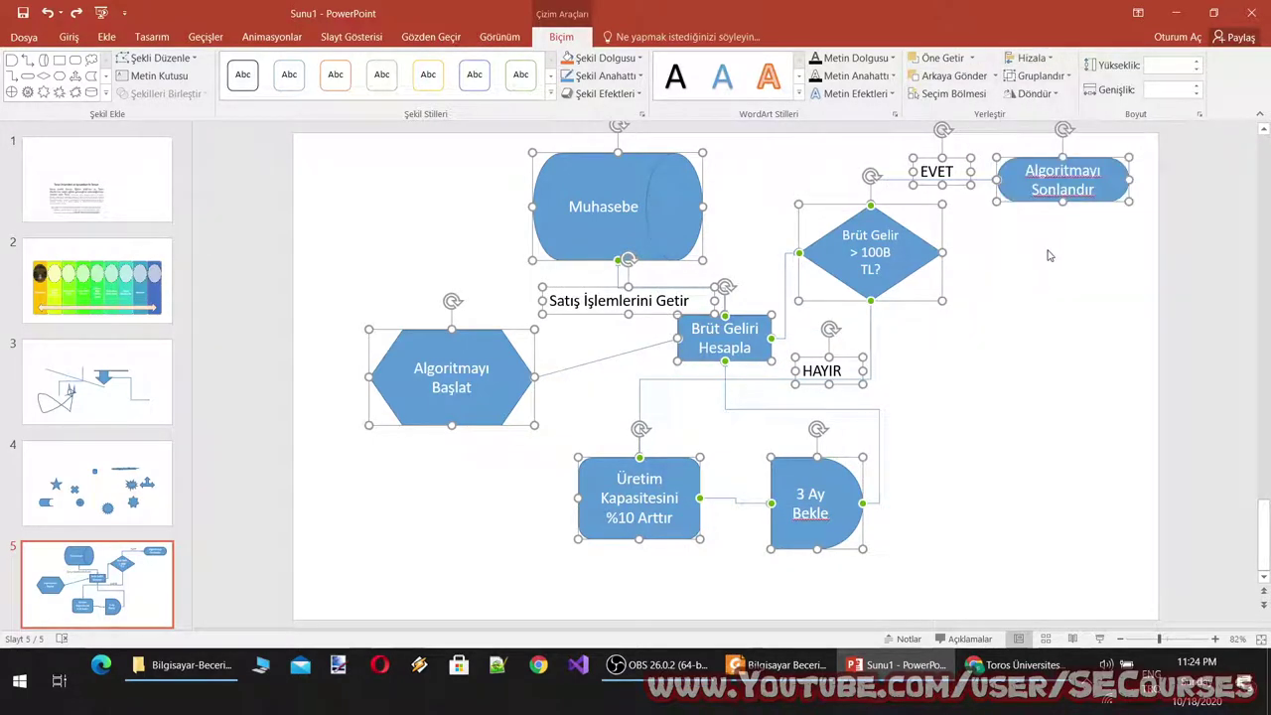
left_click(1033, 58)
left_click(1065, 176)
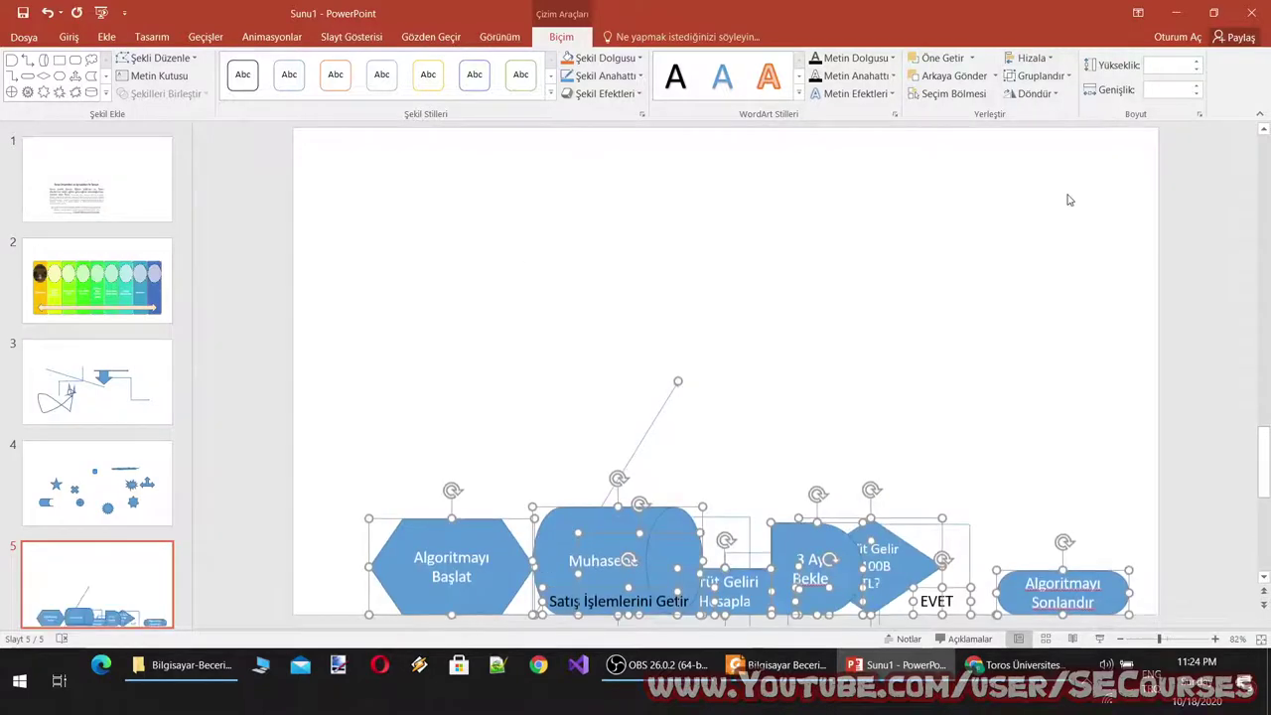
key("ctrl+z")
left_click(1032, 58)
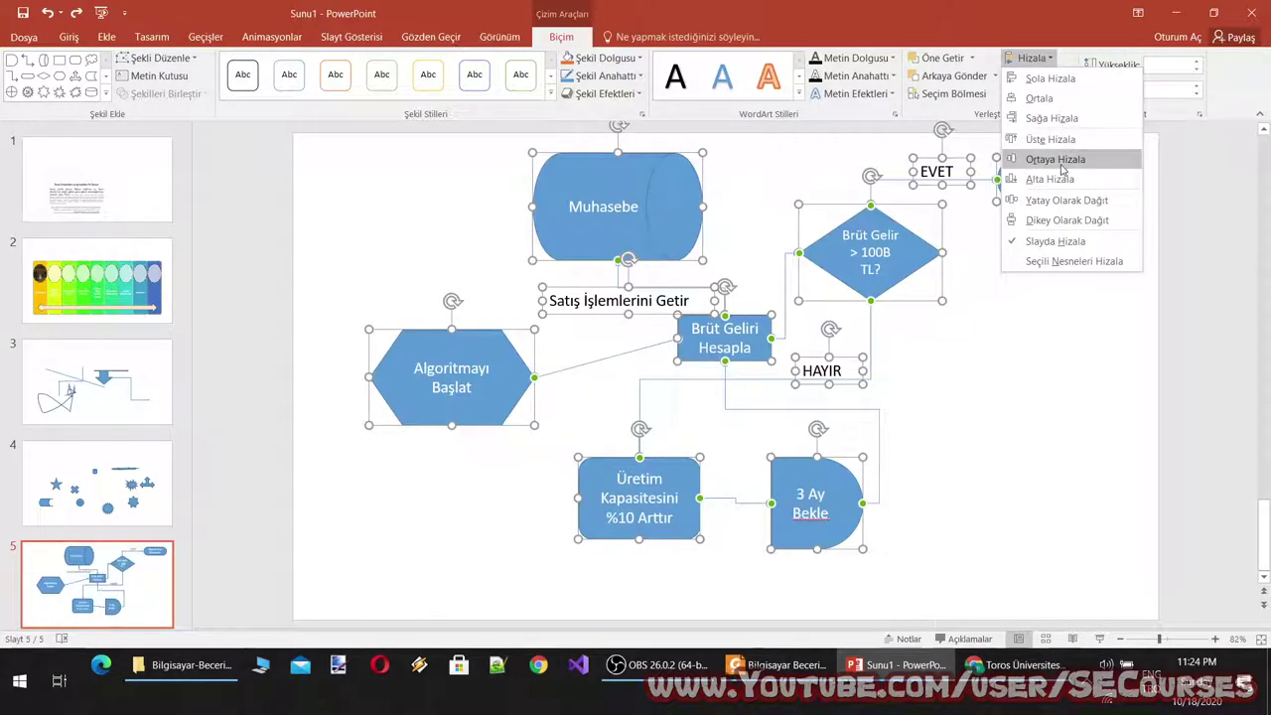
left_click(1064, 200)
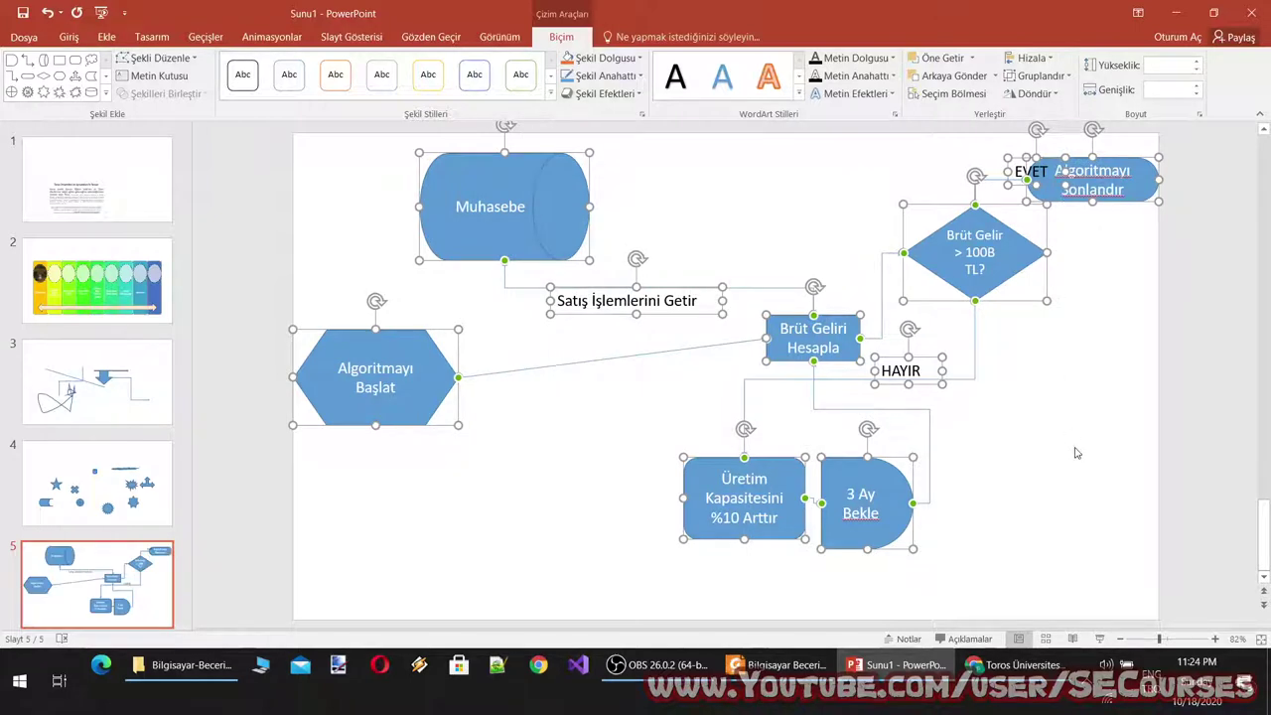
key("ctrl+z")
left_click(1013, 428)
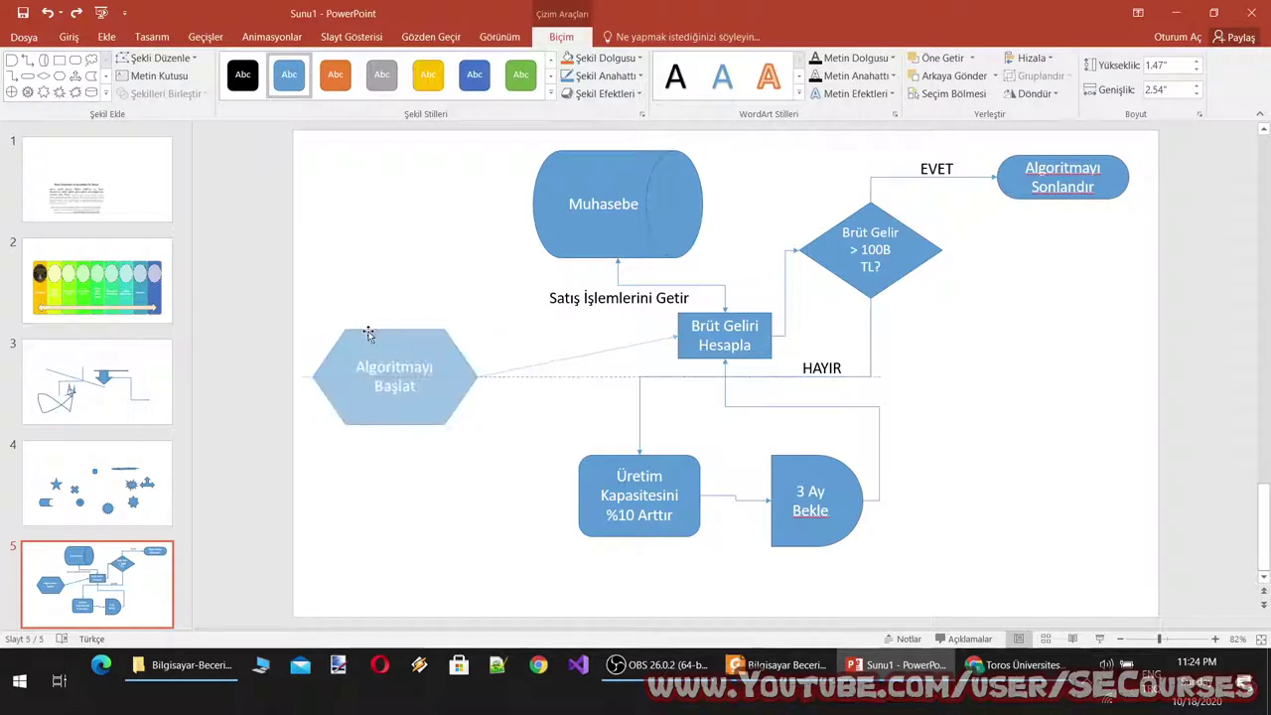
Move Algoritmayı Başlat, Brüt Geliri Hesapla, and the Satış İşlemlerini Getir and HAYIR labels left.
left_click_drag(443, 331, 386, 332)
mouse_move(698, 359)
left_mouse_down()
mouse_move(537, 403)
mouse_move(536, 378)
left_mouse_up()
left_click(650, 298)
left_click_drag(651, 282, 632, 270)
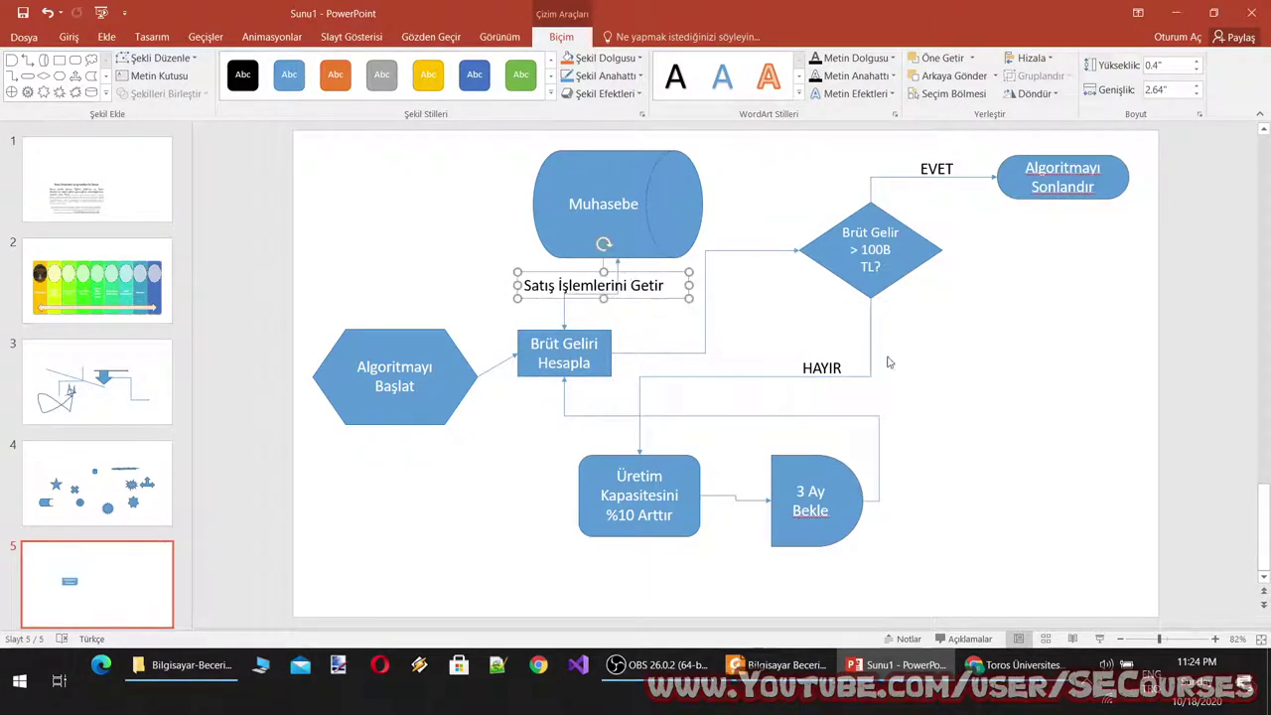
left_click(1001, 403)
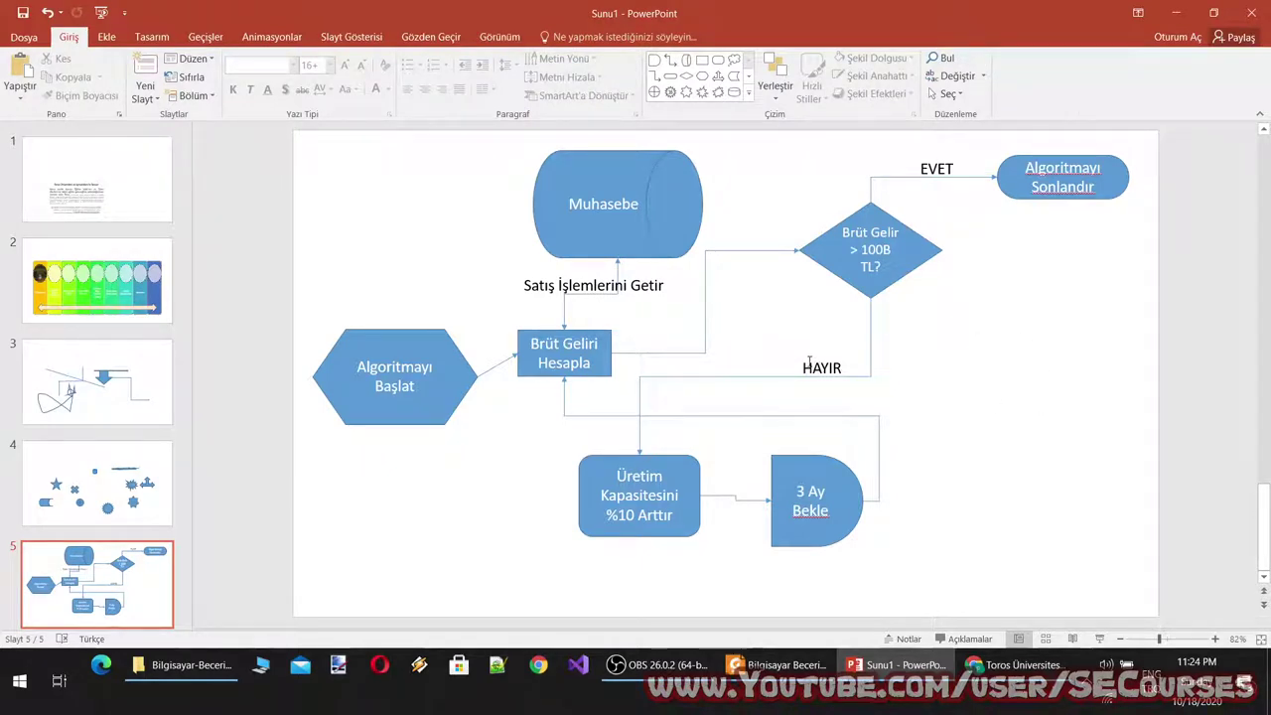
left_click_drag(809, 362, 749, 350)
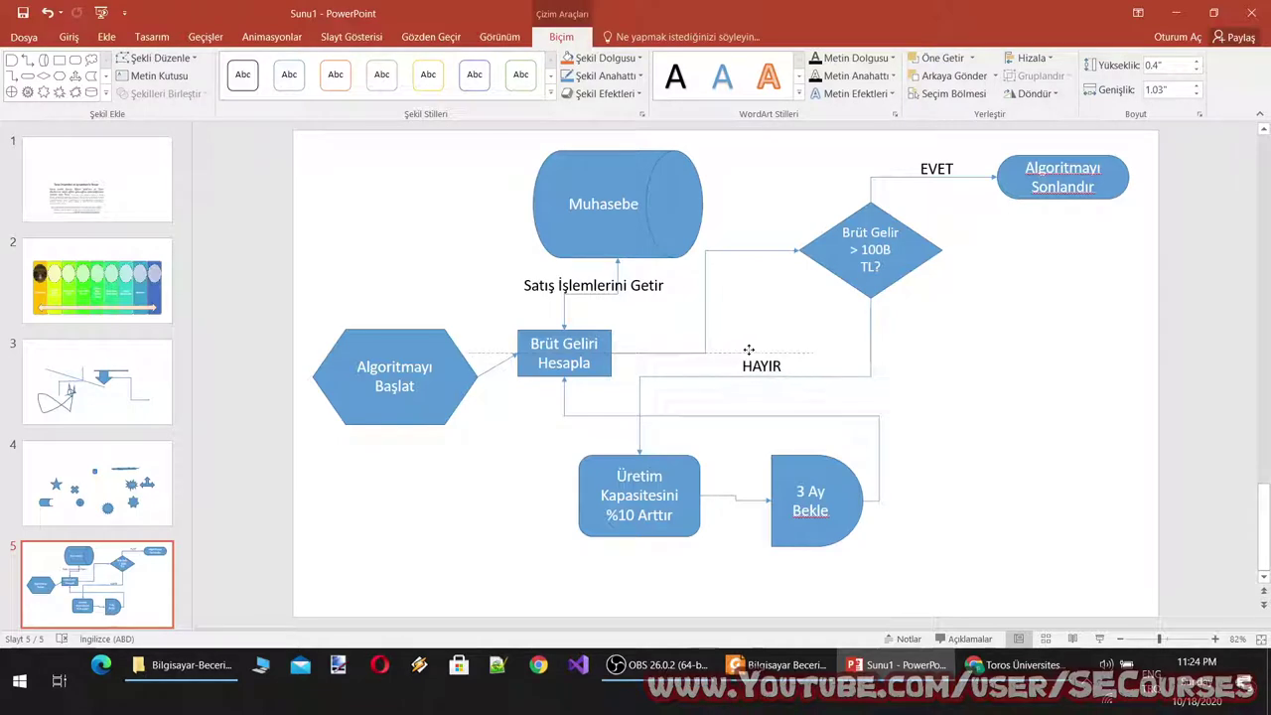
left_click(950, 397)
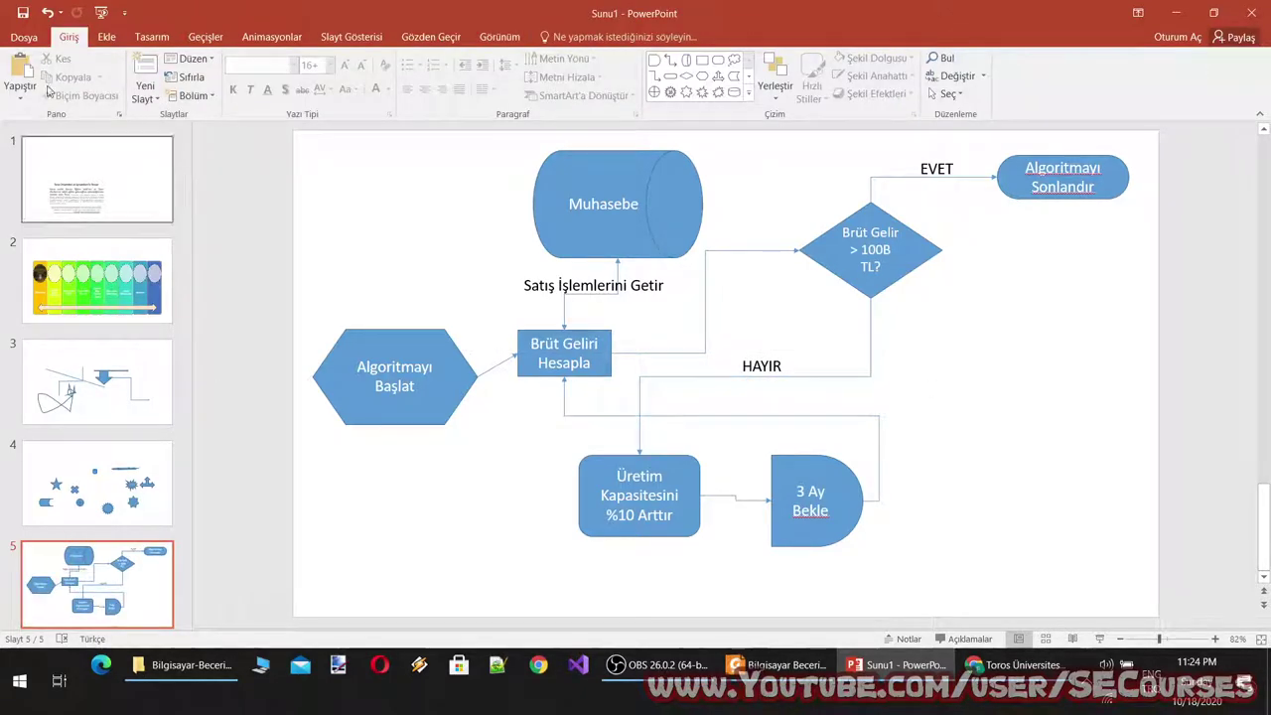
In Save As, navigate to the Desktop's Bilgisayar-Becerileri-IT501-2020 folder.
left_click(24, 36)
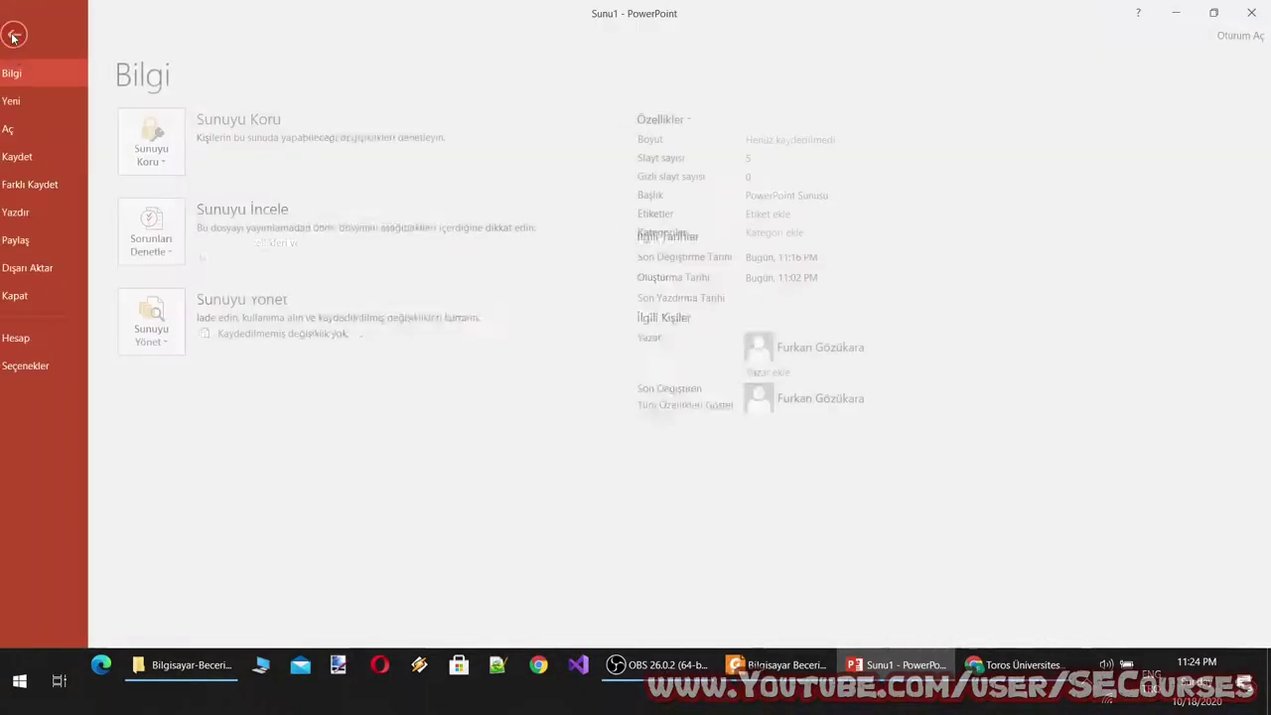
left_click(45, 185)
left_click(528, 162)
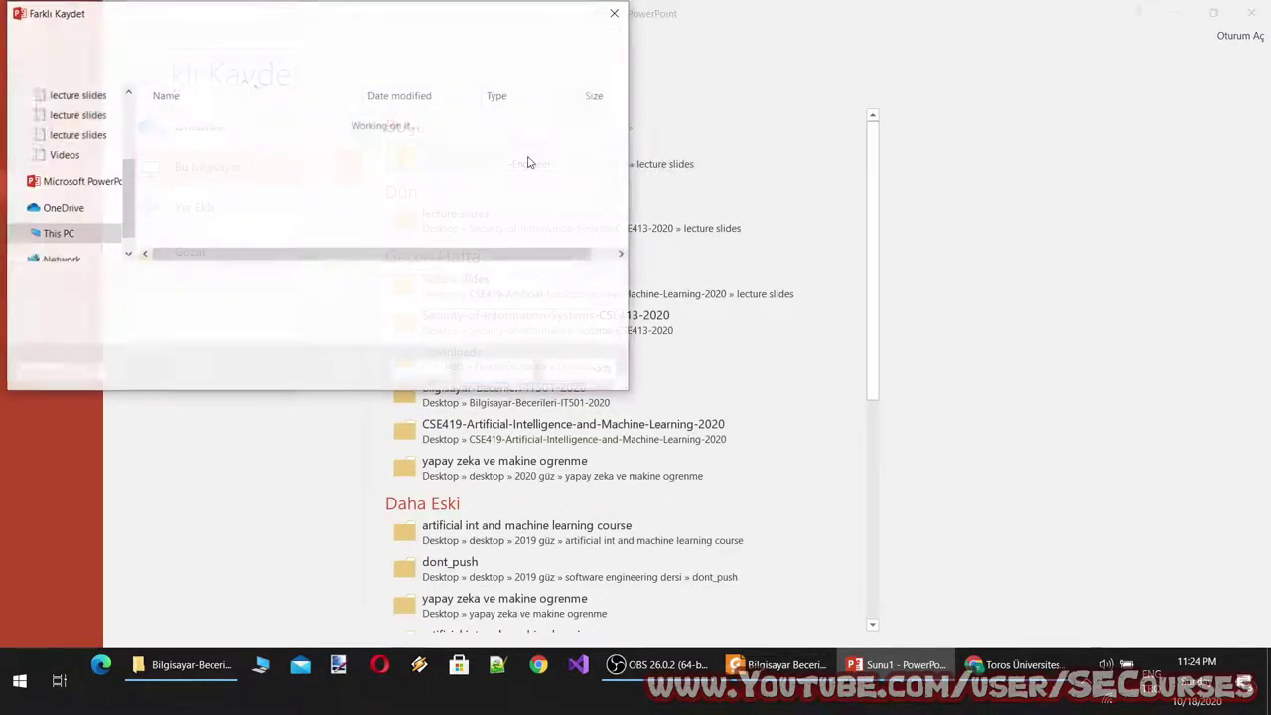
left_click(244, 42)
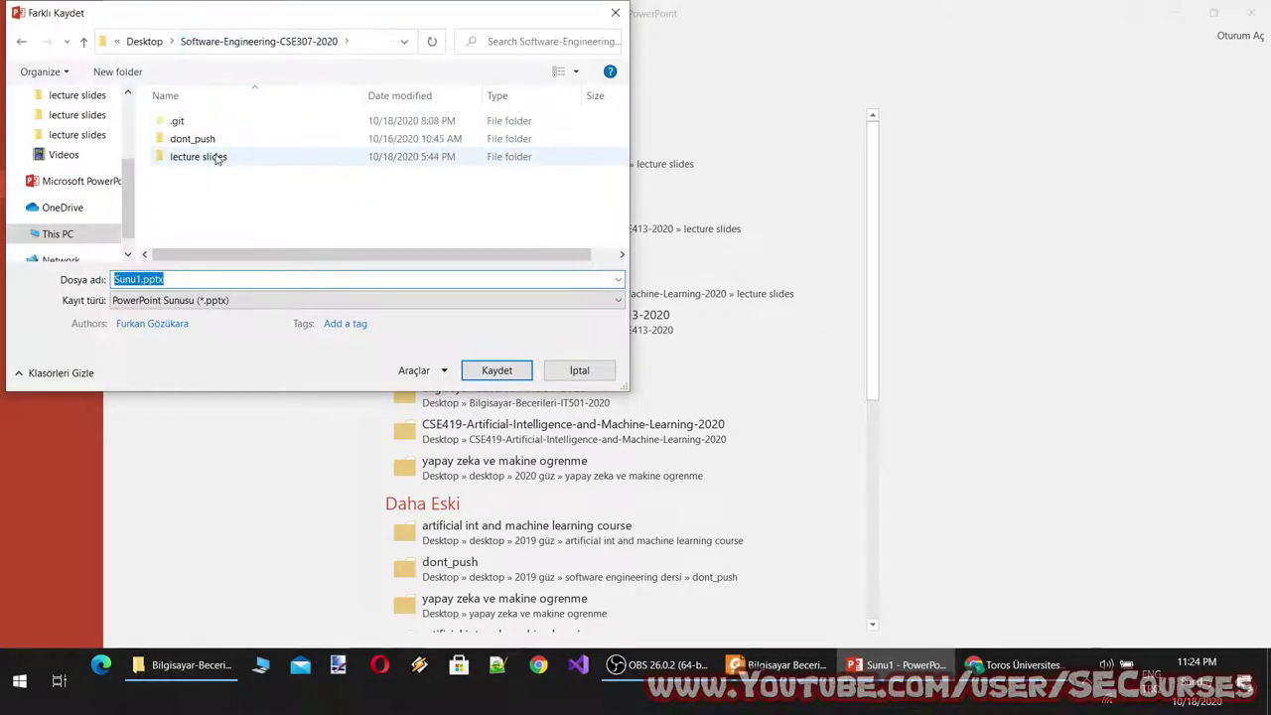
left_click(217, 160)
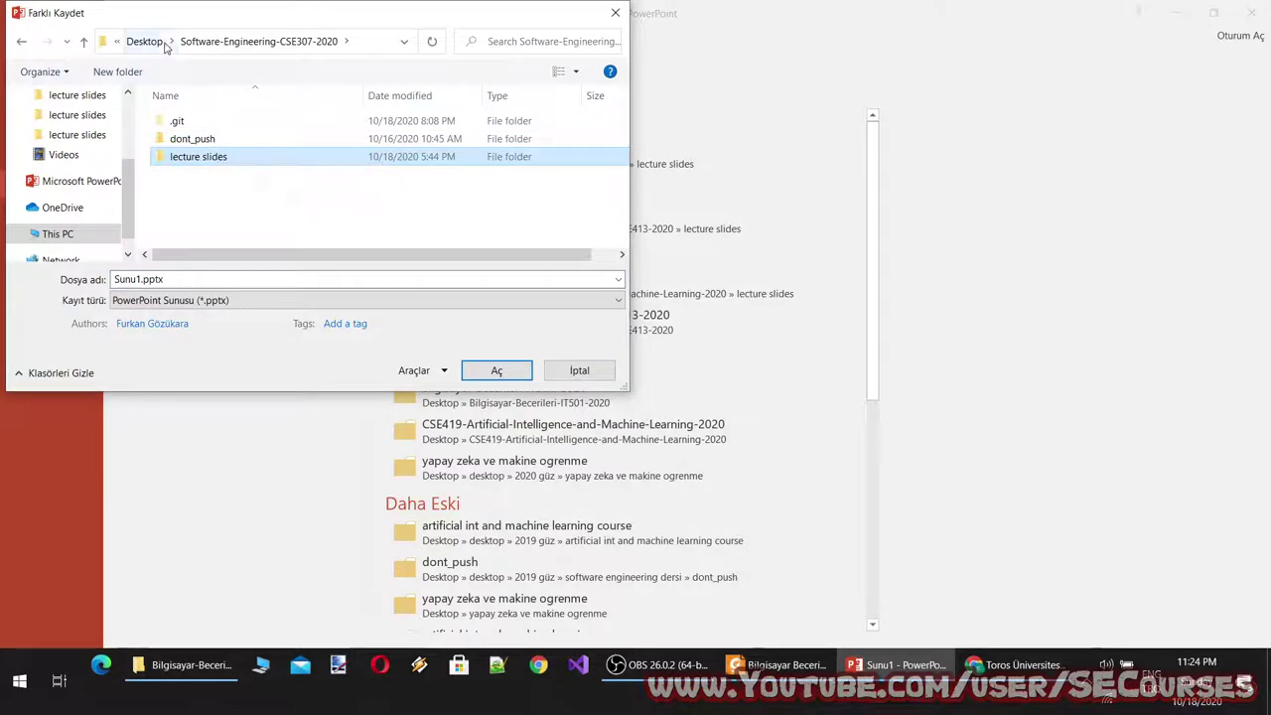
left_click(148, 42)
double_click(268, 147)
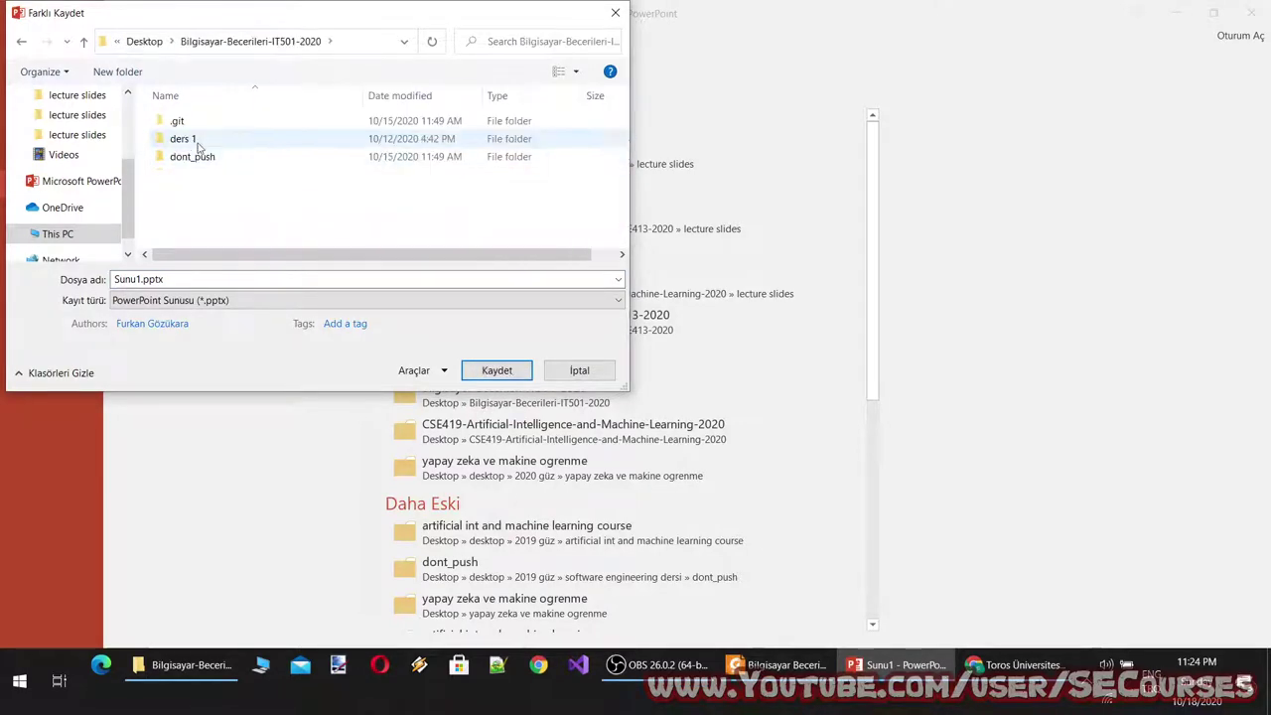
Create a new folder named 'ders 2' there and open it.
right_click(207, 199)
mouse_move(288, 432)
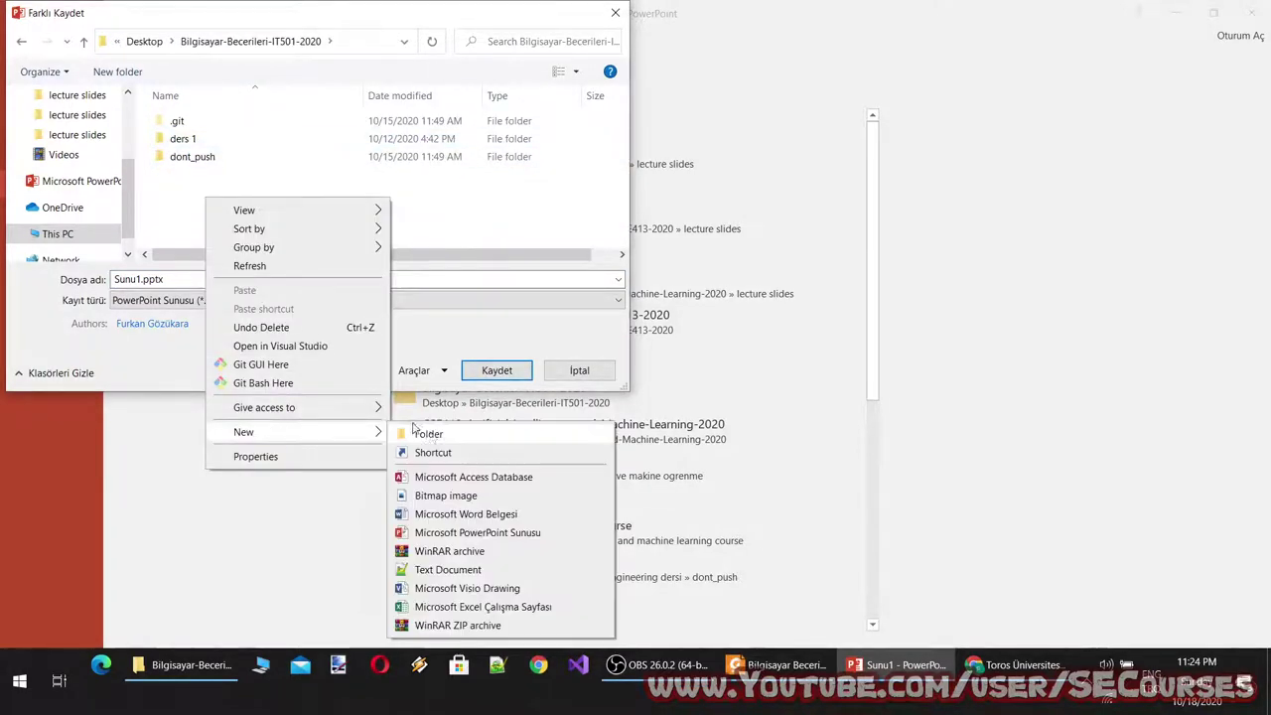
left_click(442, 433)
type("ders 2")
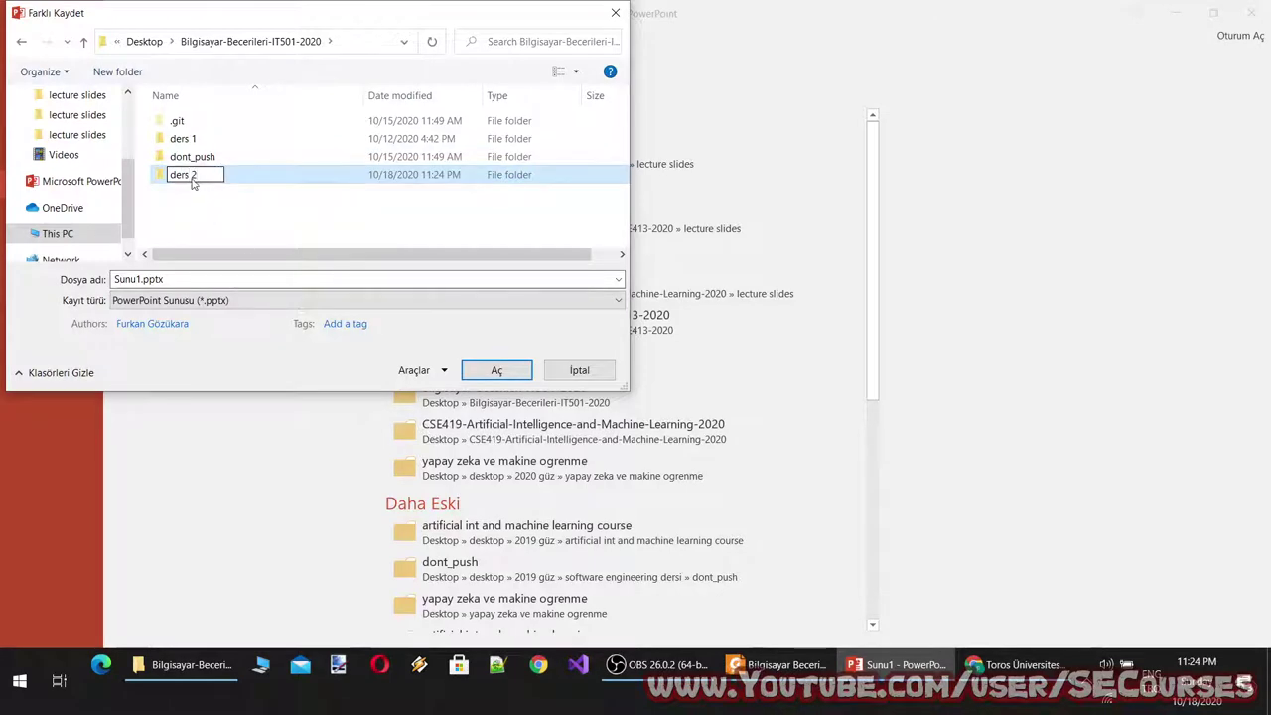
key("Return")
key("Return")
Save the presentation as 'akis semasi ornegi' in the ders 2 folder.
double_click(206, 279)
type("akis se")
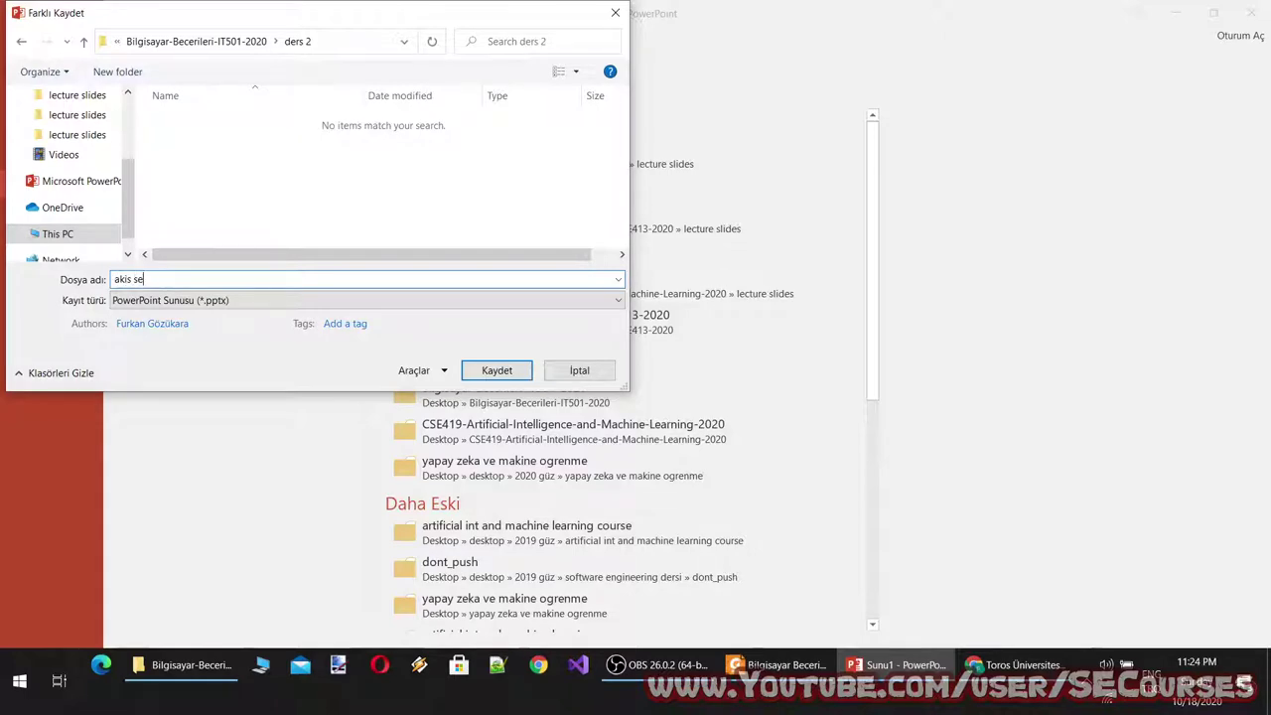
type("gi.pptx")
key("Return")
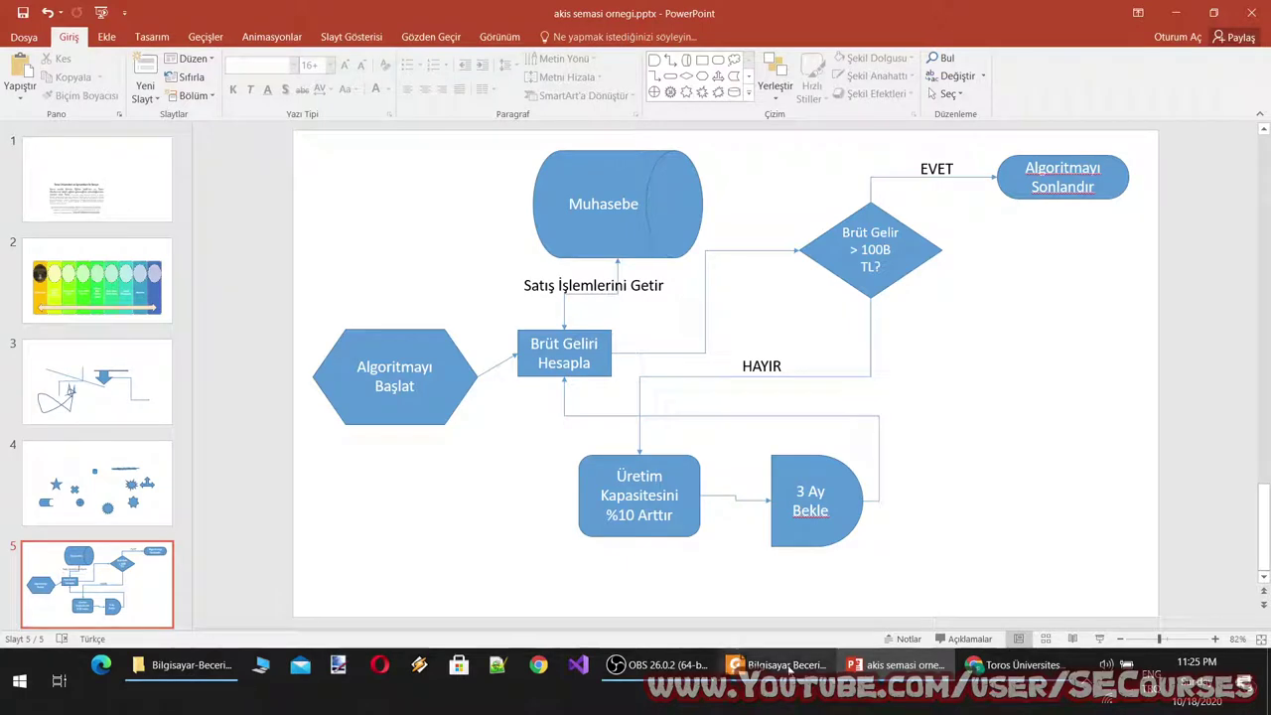
mouse_move(784, 666)
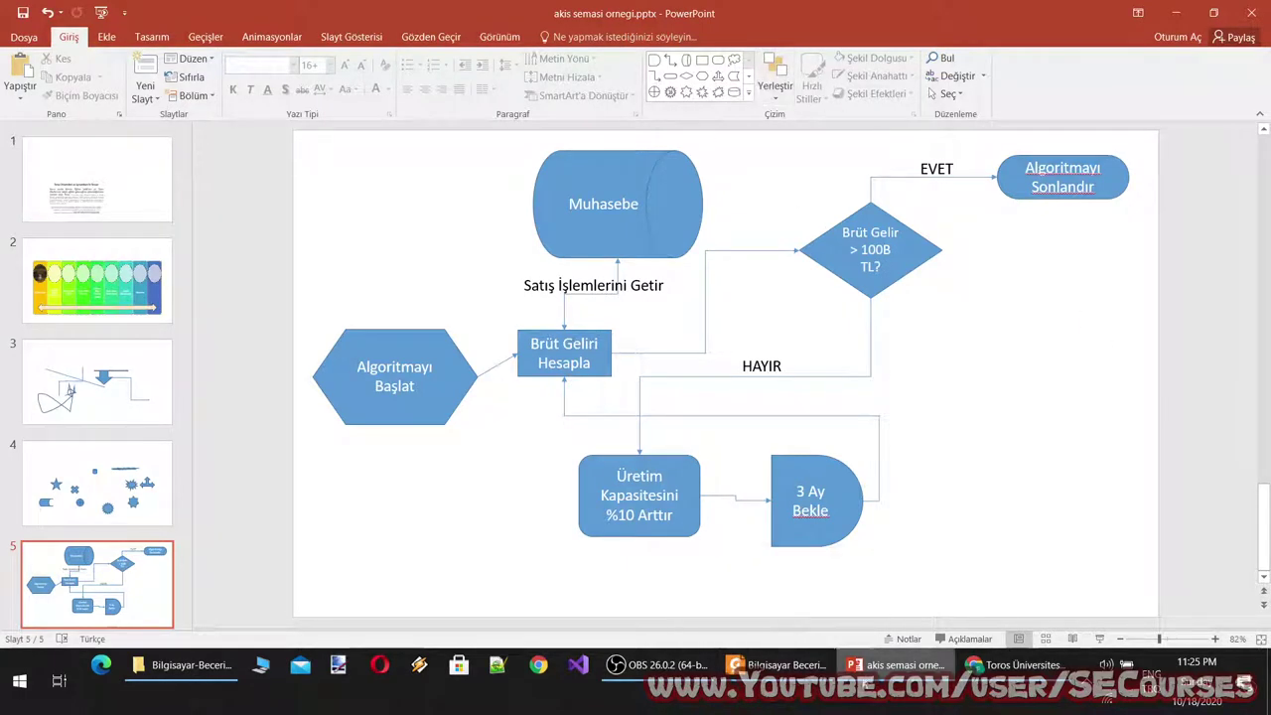
left_click(784, 665)
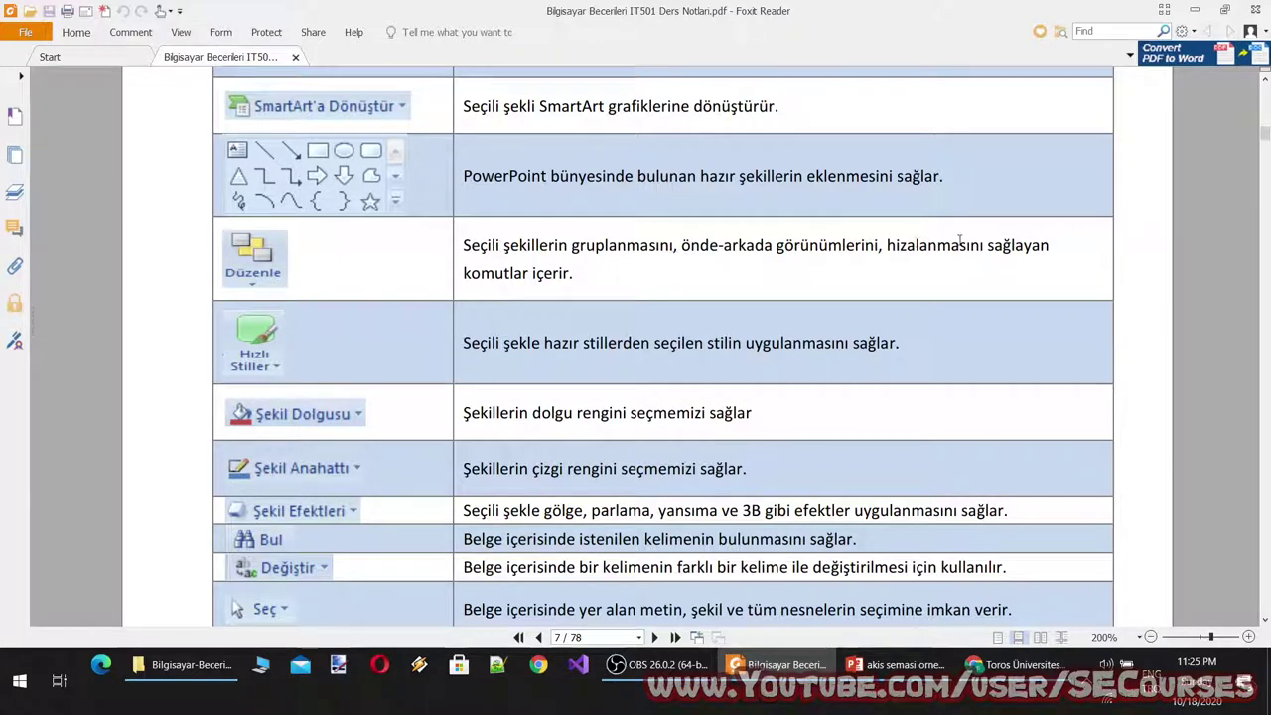
left_click(894, 665)
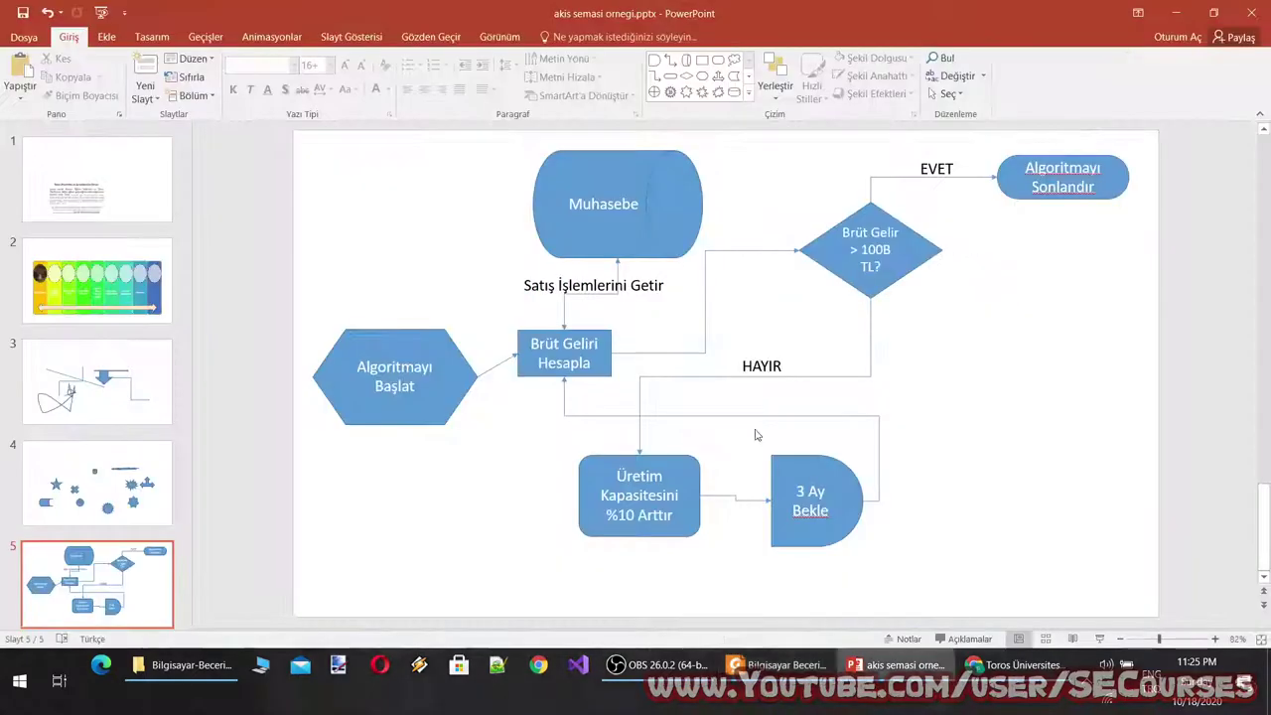
Insert a new slide 6 after slide 5.
left_click(126, 627)
right_click(126, 628)
left_click(164, 606)
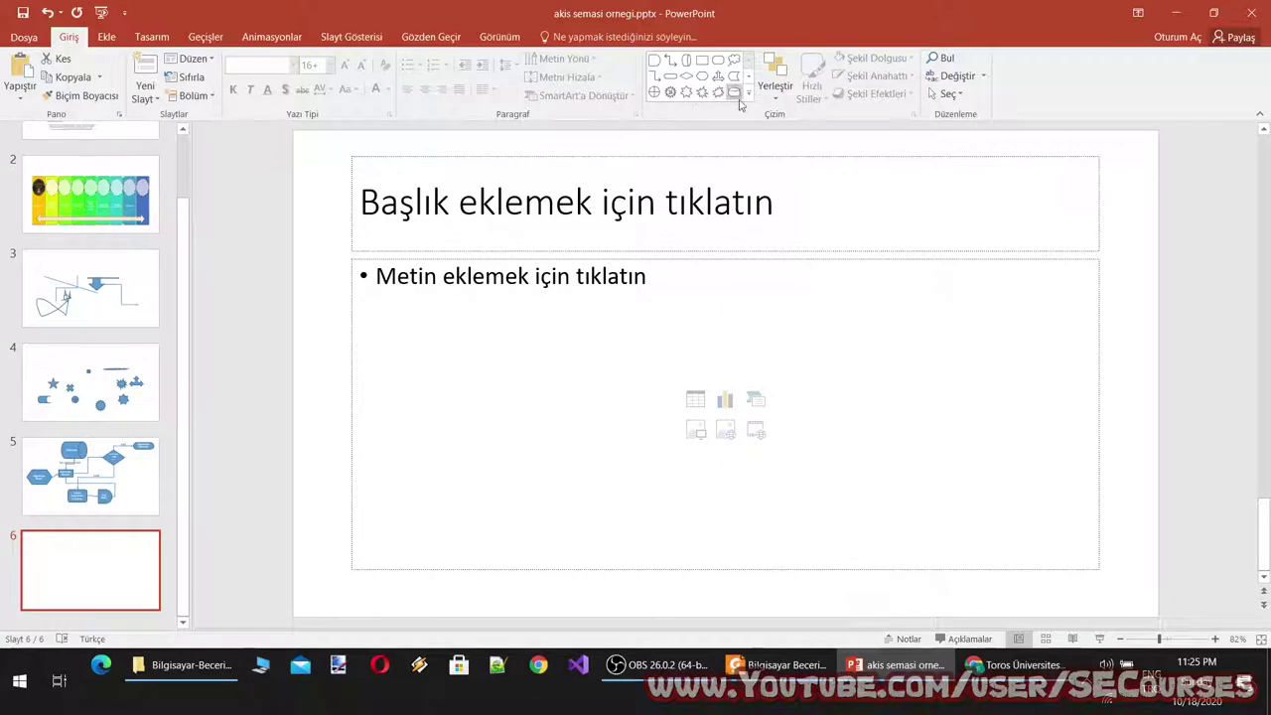
Draw a large rectangle in the middle of slide 6 and label it 'Şekil 1'.
left_click(698, 63)
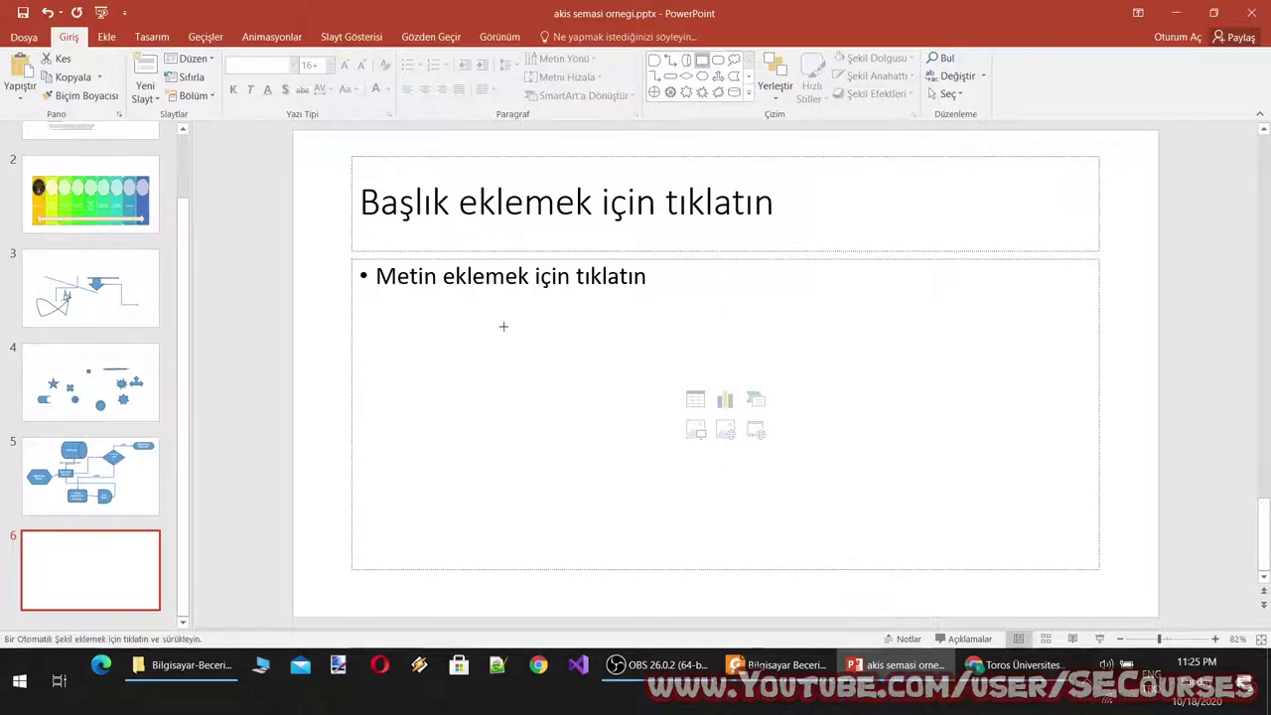
mouse_move(439, 329)
left_mouse_down()
mouse_move(610, 429)
mouse_move(675, 491)
left_mouse_up()
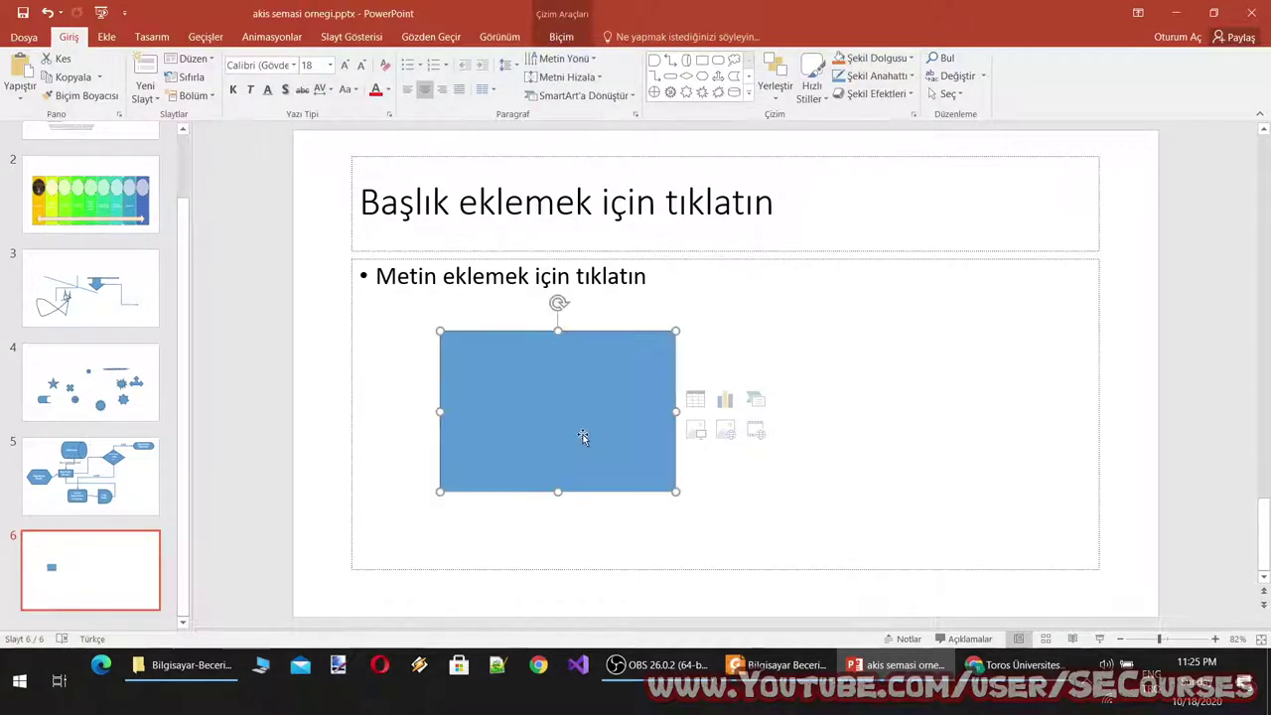
left_click(106, 37)
left_click(612, 78)
key("Escape")
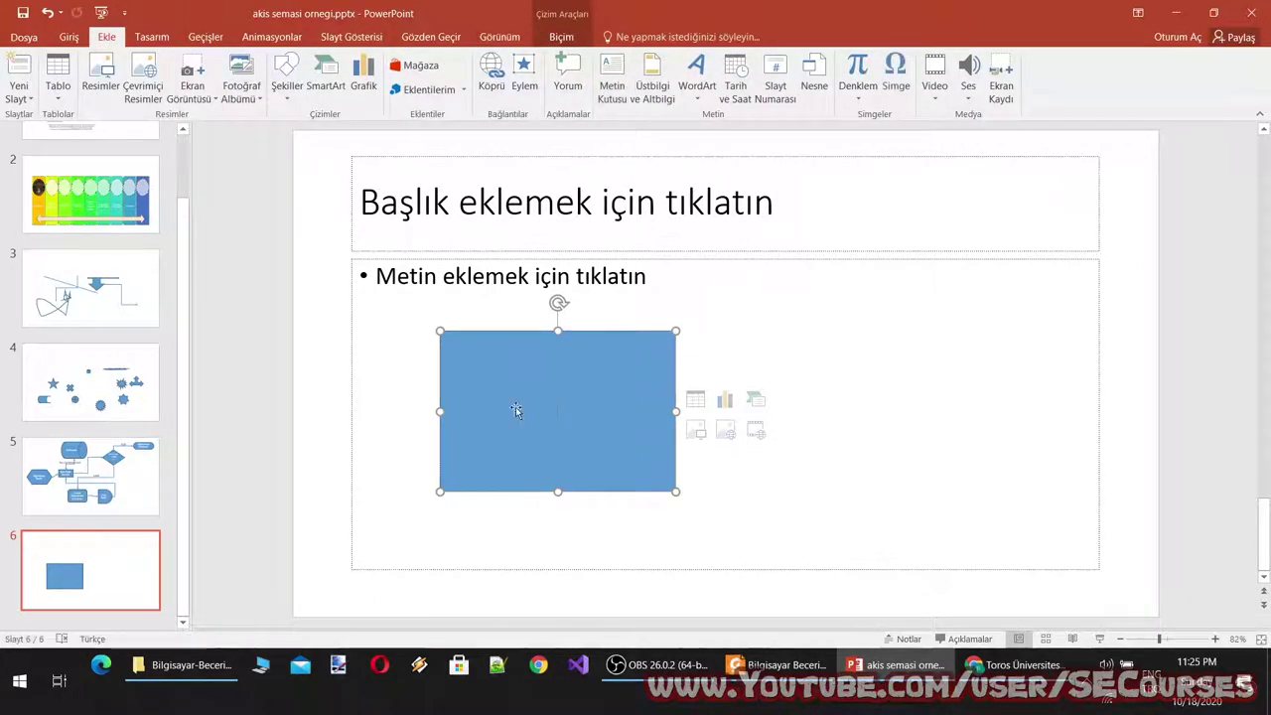
type("Şekil")
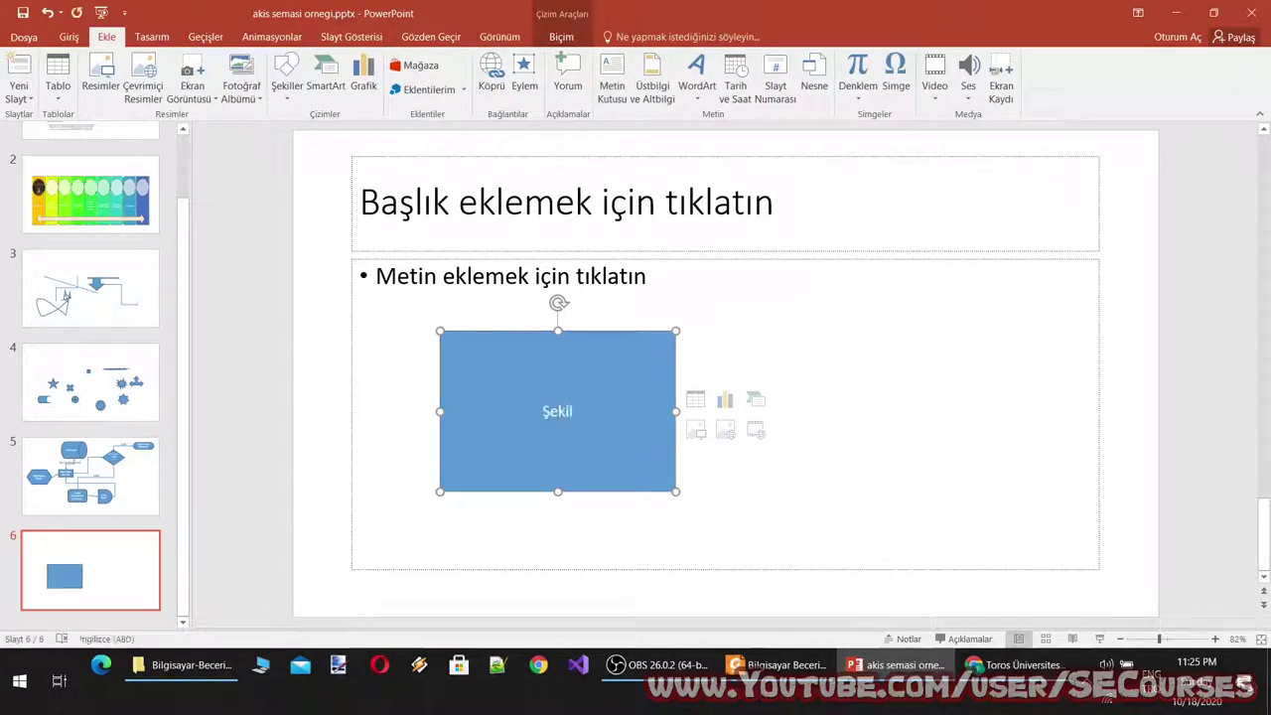
type(" 1")
left_click(850, 282)
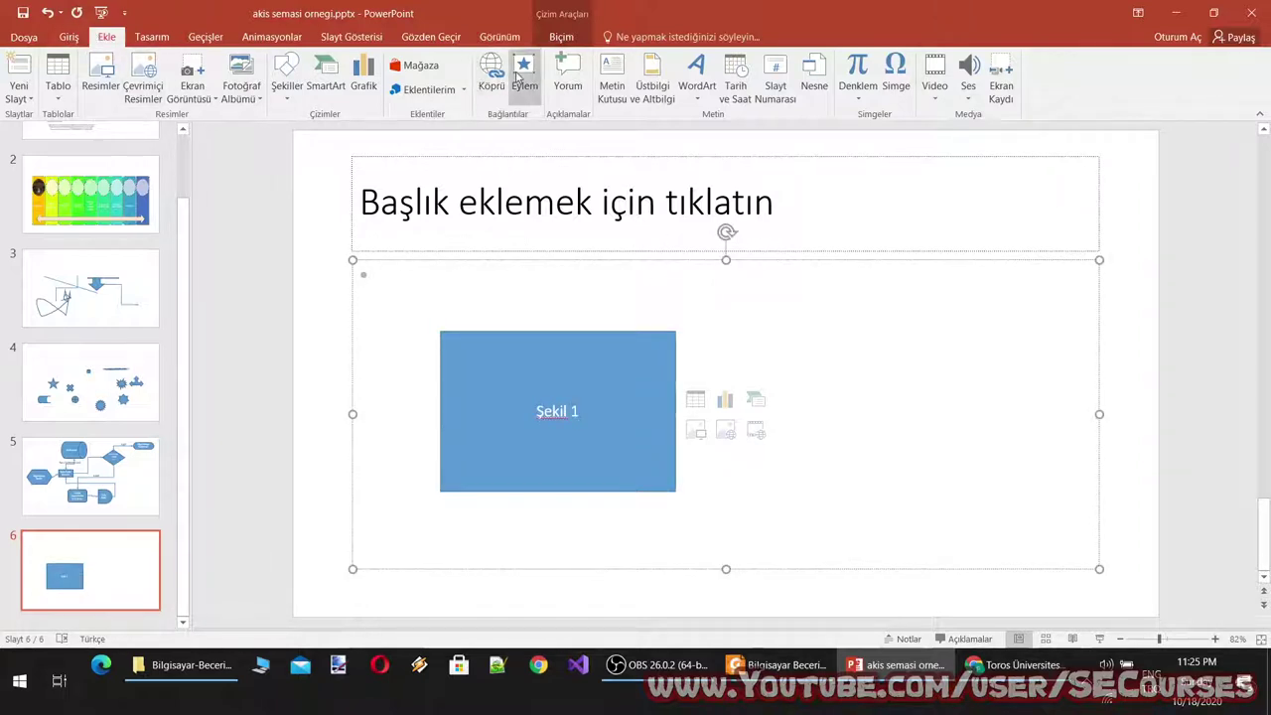
Draw a cylinder over the rectangle's upper left and label it 'Şekil 2'.
left_click(75, 38)
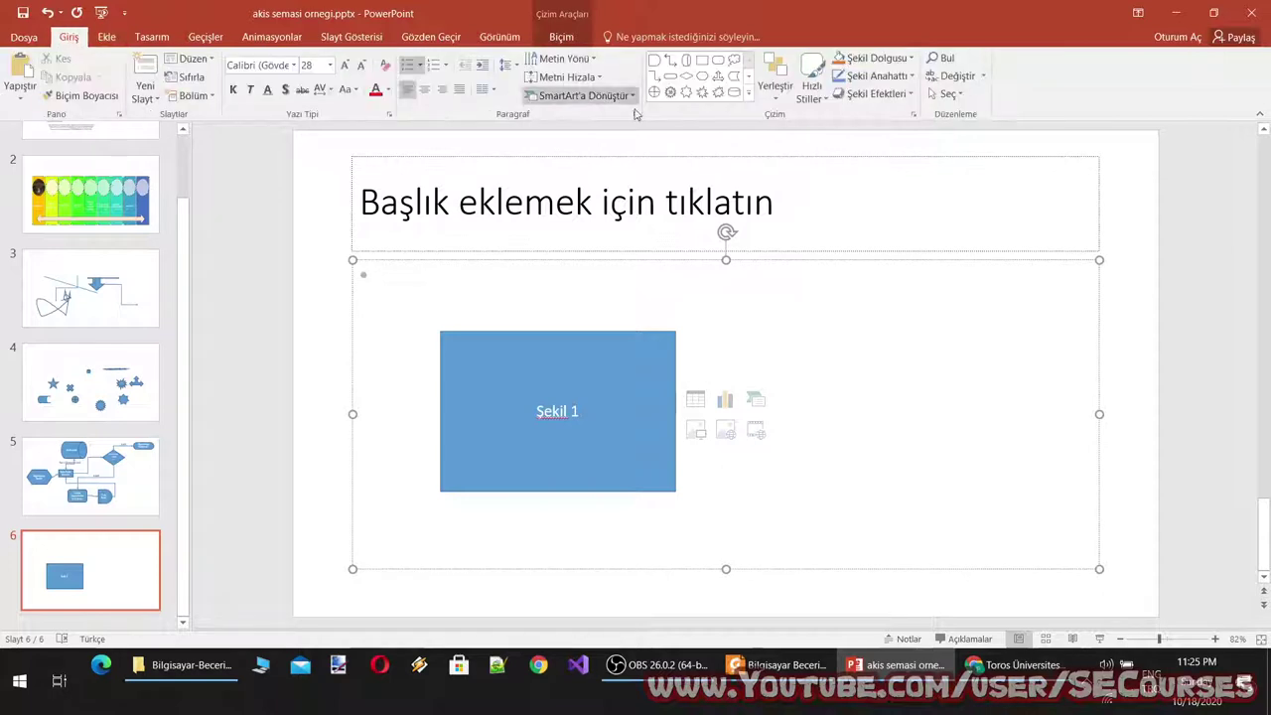
left_click(734, 91)
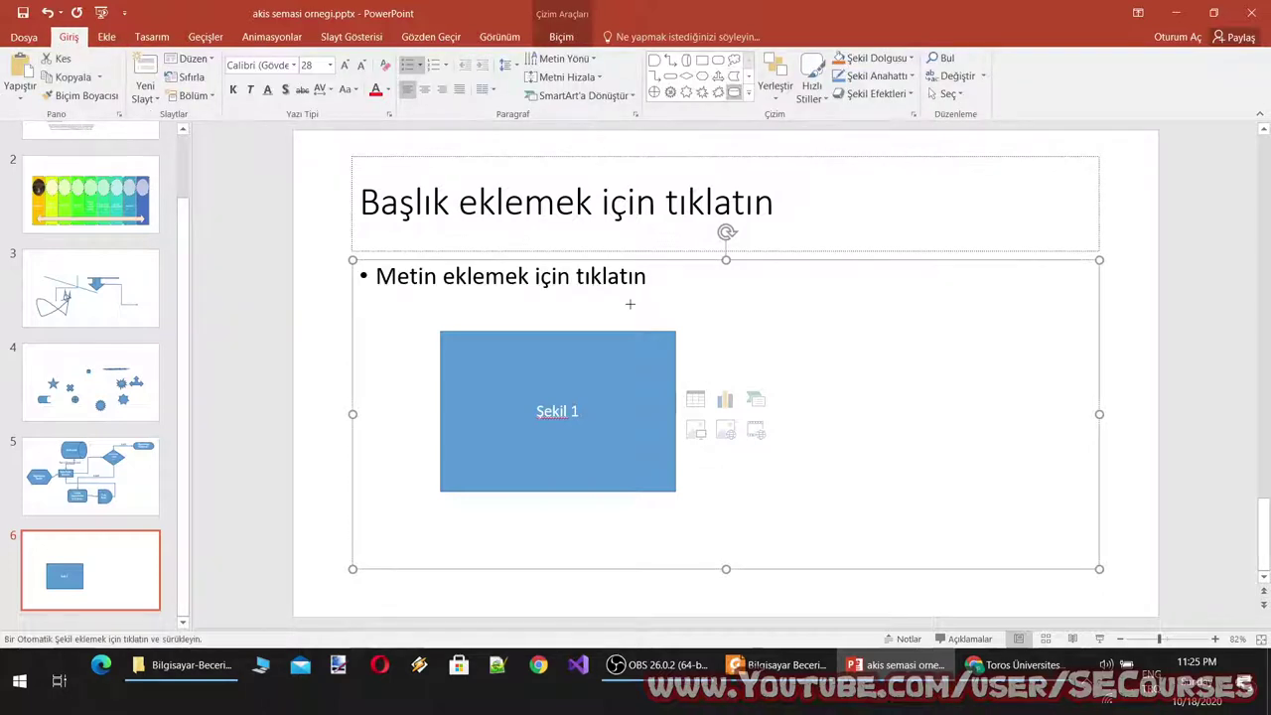
left_click(628, 300)
key("ctrl+z")
mouse_move(531, 353)
left_mouse_down()
mouse_move(518, 363)
mouse_move(539, 397)
mouse_move(577, 427)
mouse_move(521, 389)
left_mouse_up()
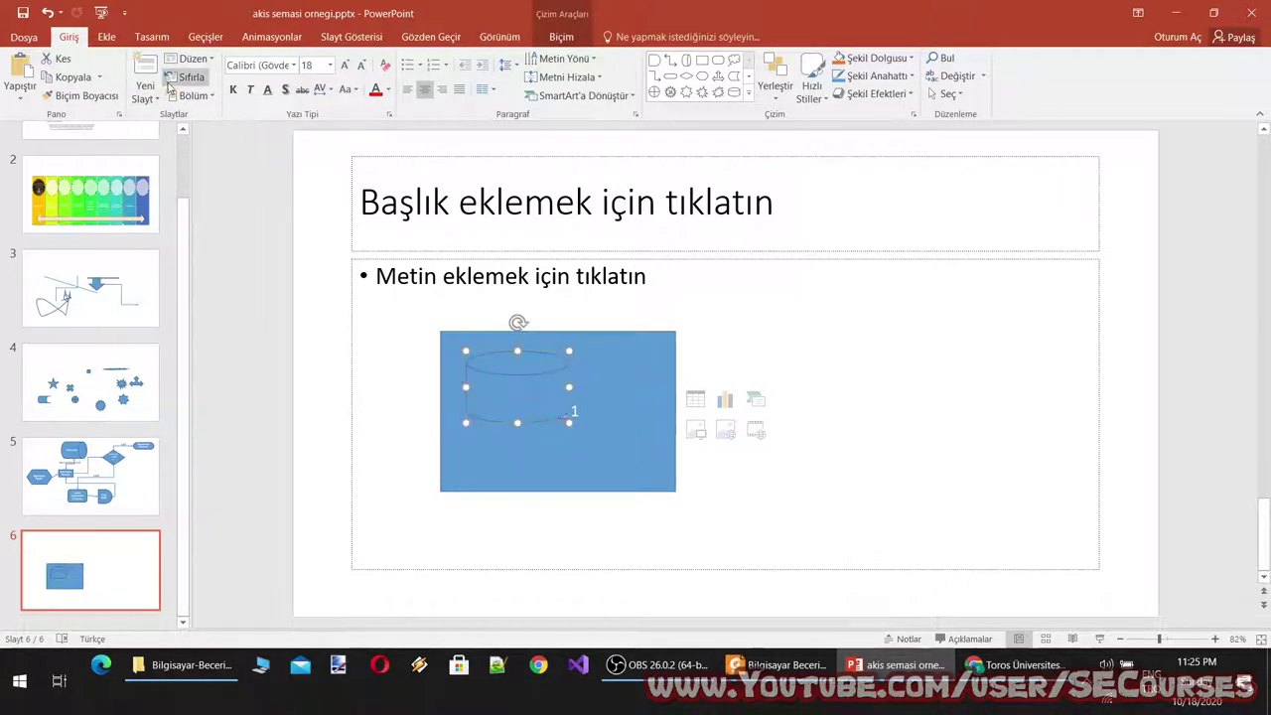
left_click(106, 37)
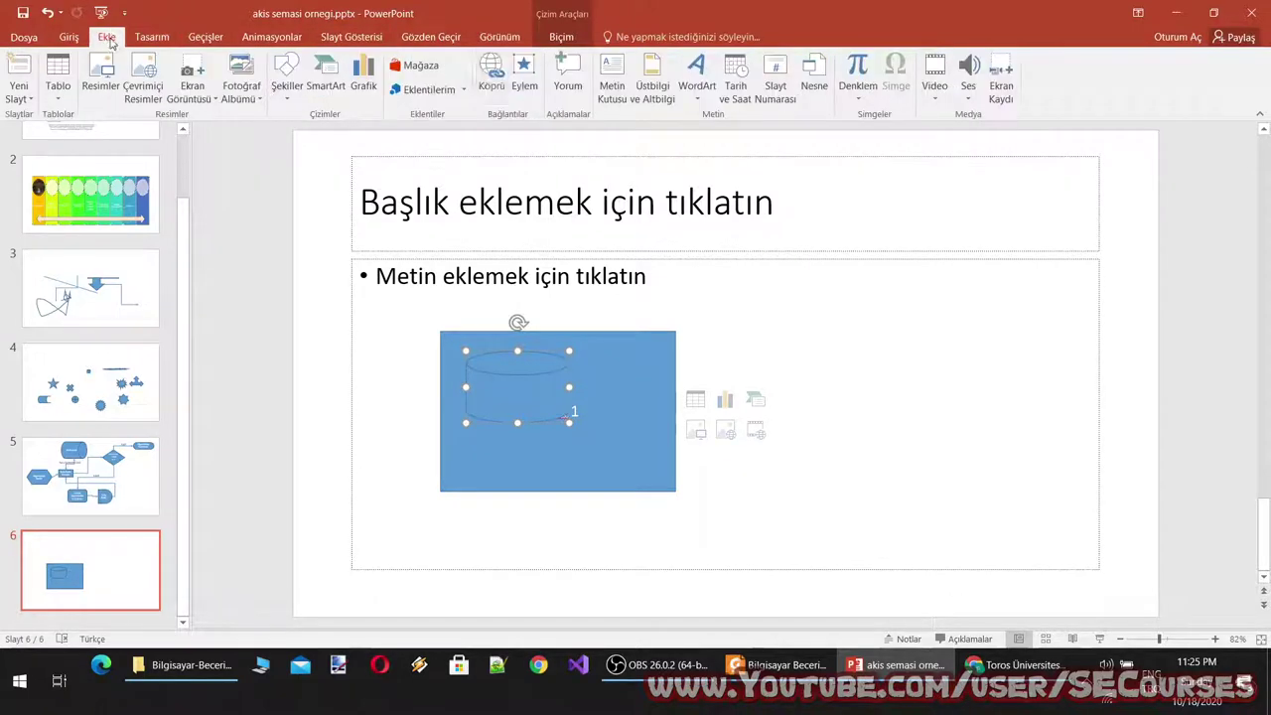
left_click(610, 85)
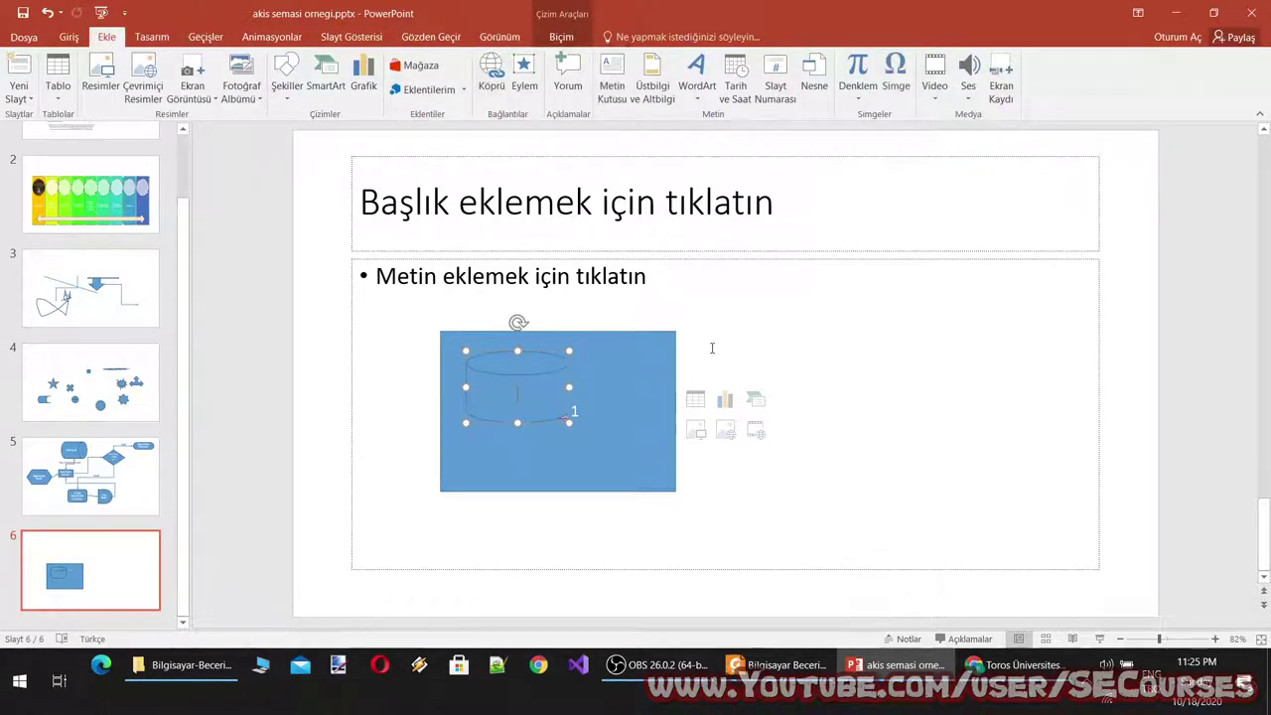
type("Şekil 2")
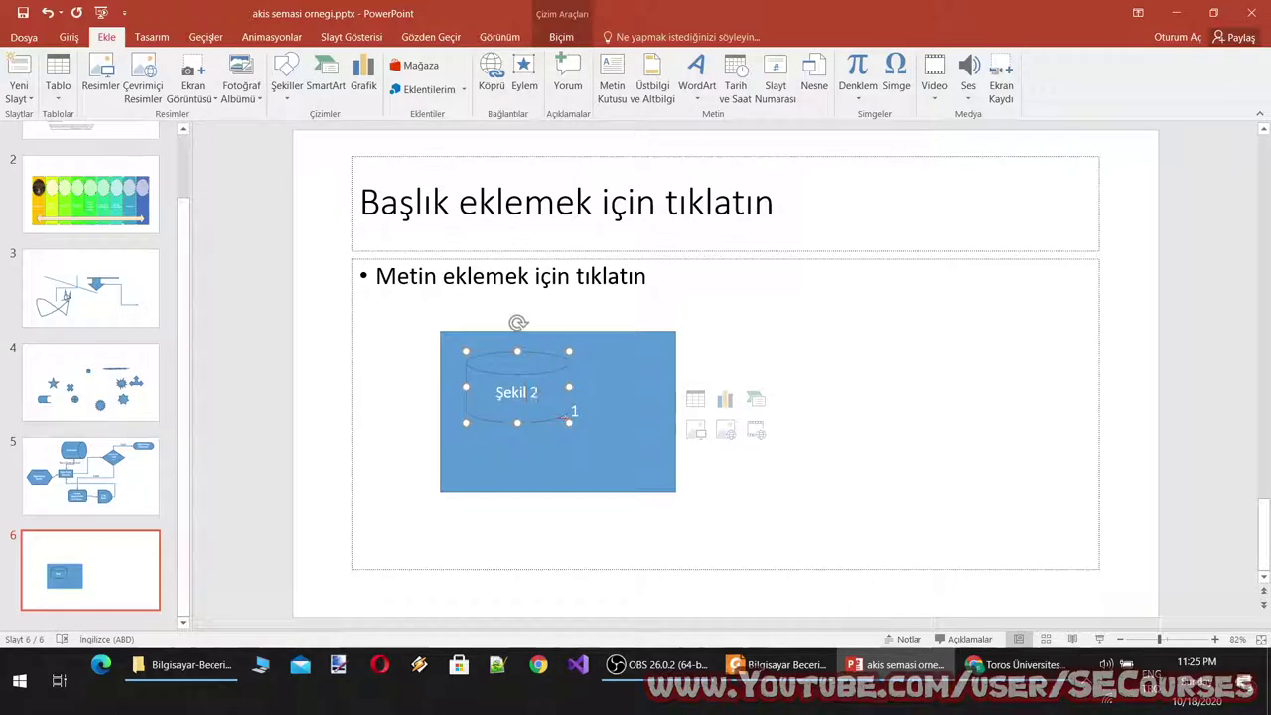
left_click(865, 340)
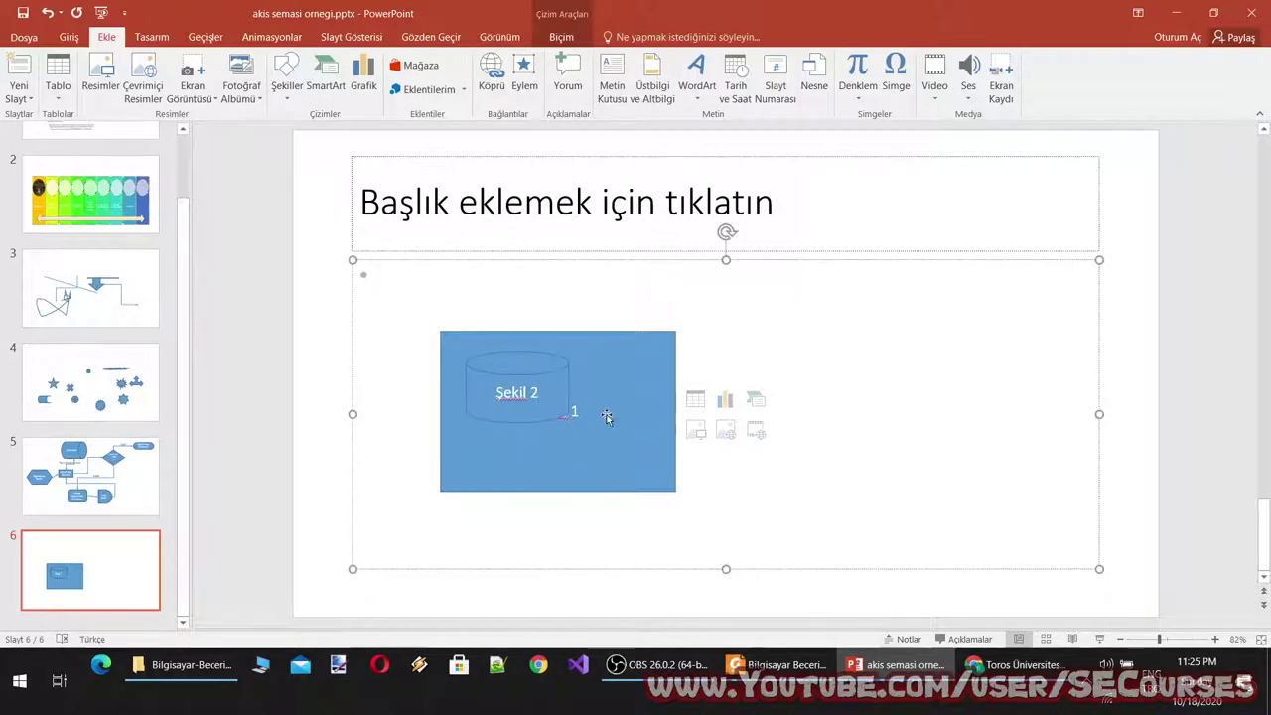
Shrink the Şekil 1 rectangle and enlarge the cylinder so it overlaps the rectangle.
left_click(455, 342)
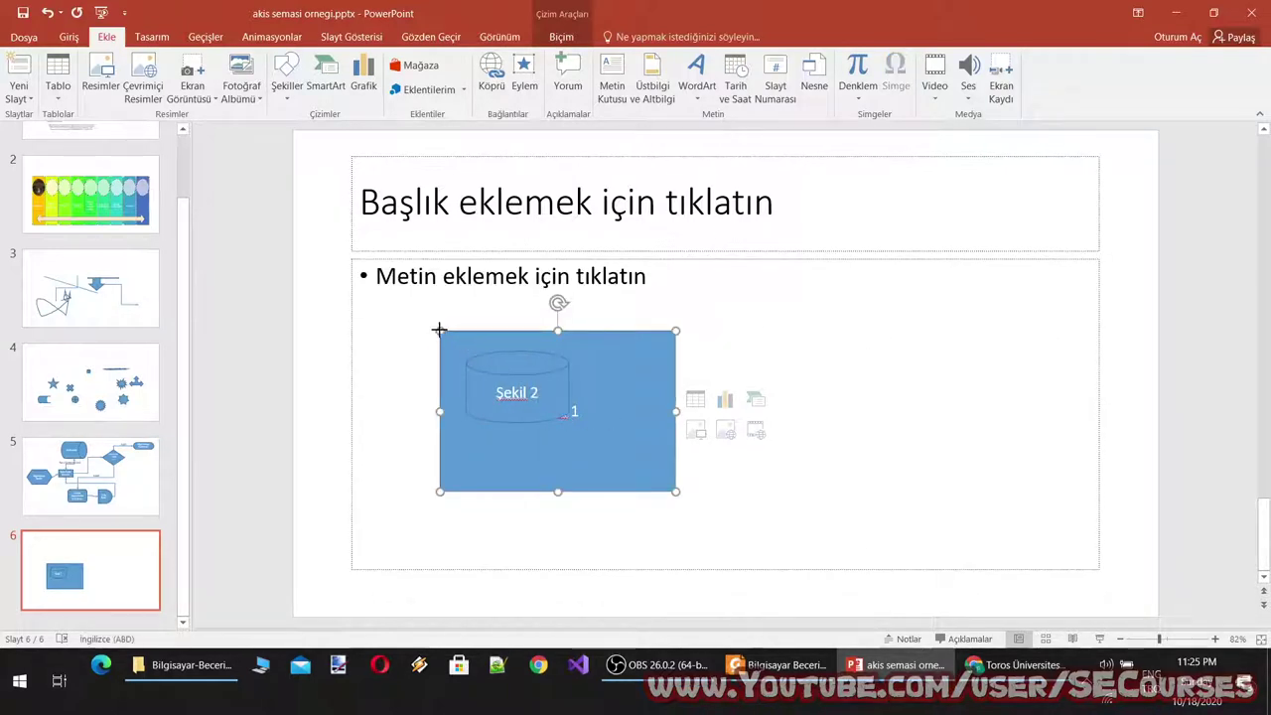
left_click_drag(439, 330, 505, 370)
left_click(544, 407)
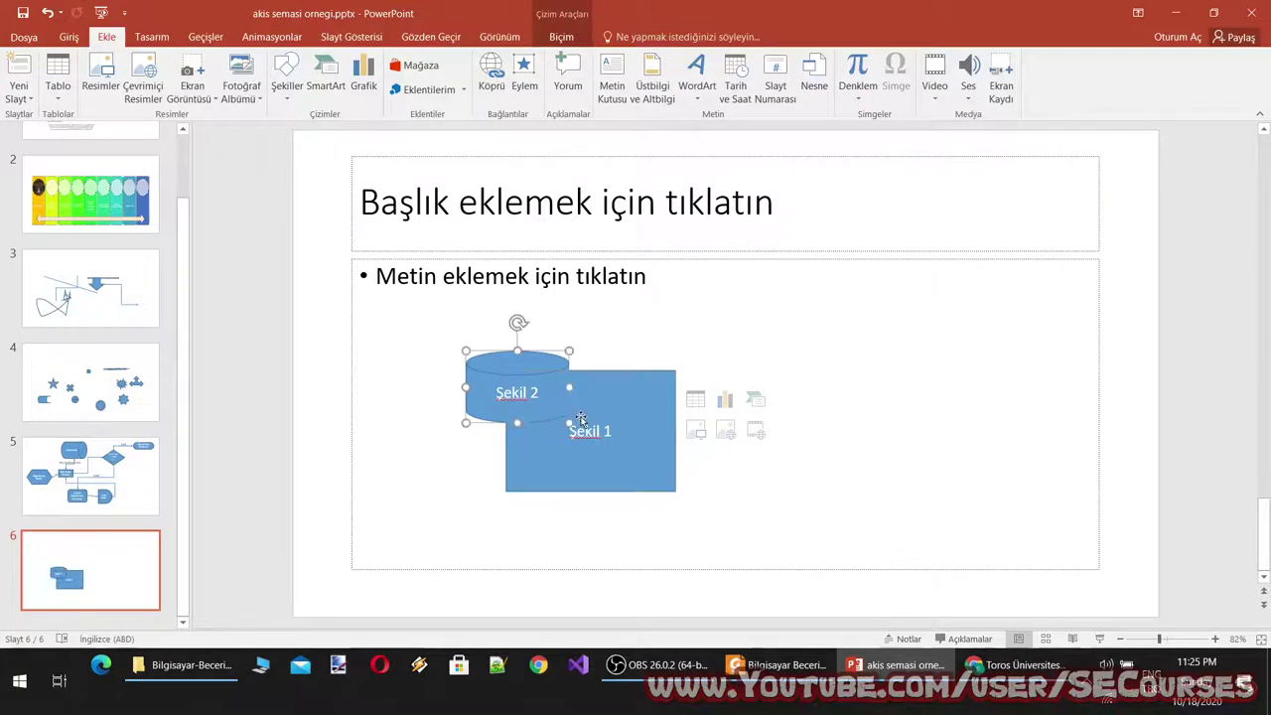
left_click_drag(569, 422, 596, 446)
left_click(891, 480)
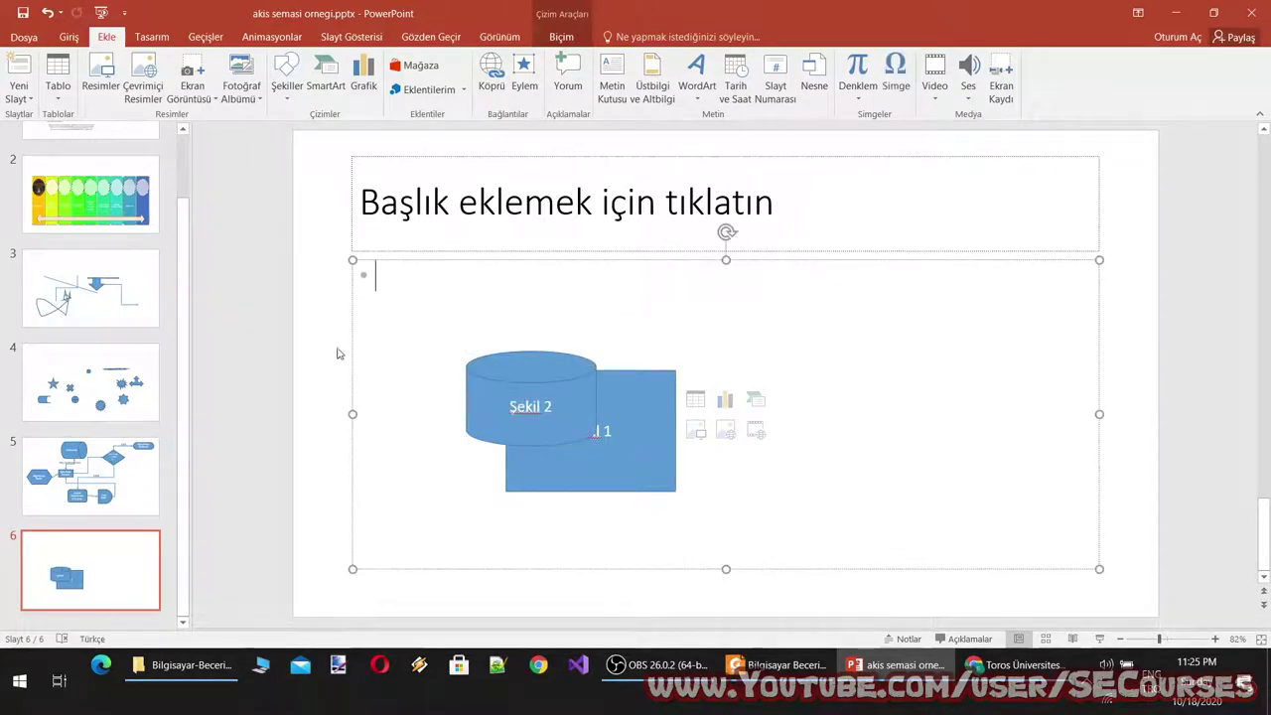
left_click(567, 408)
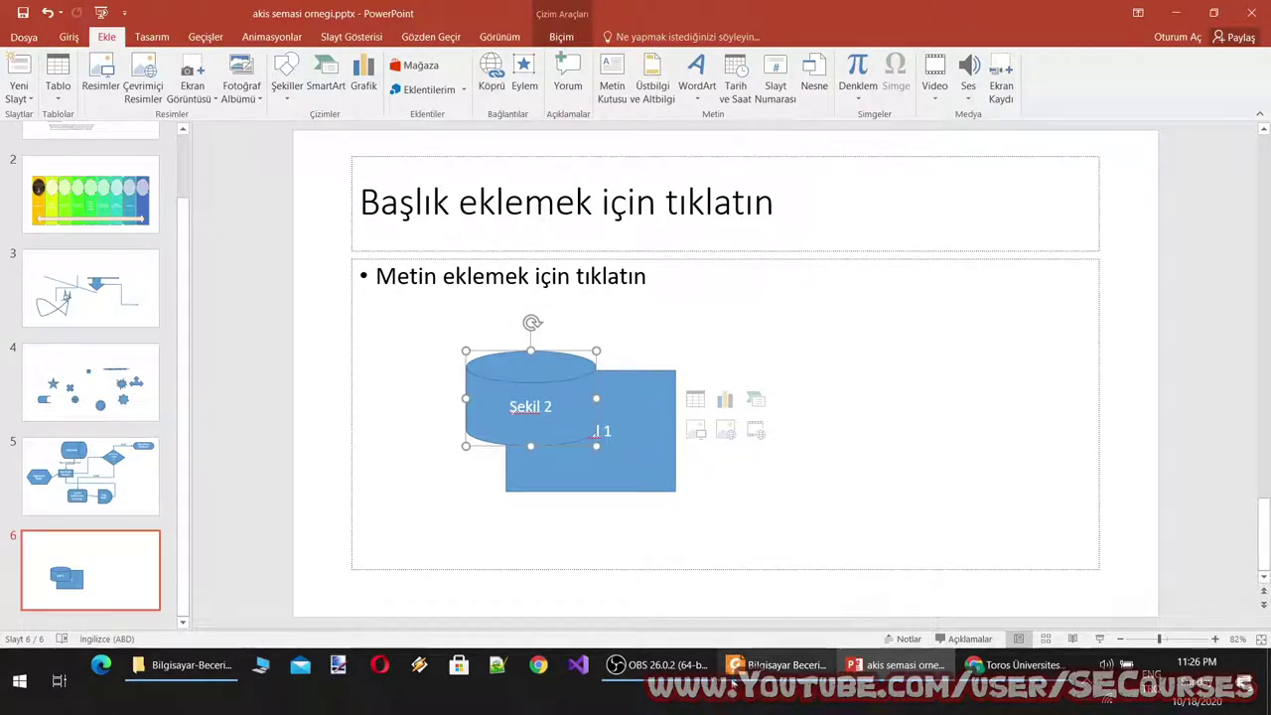
left_click(779, 664)
left_click(891, 665)
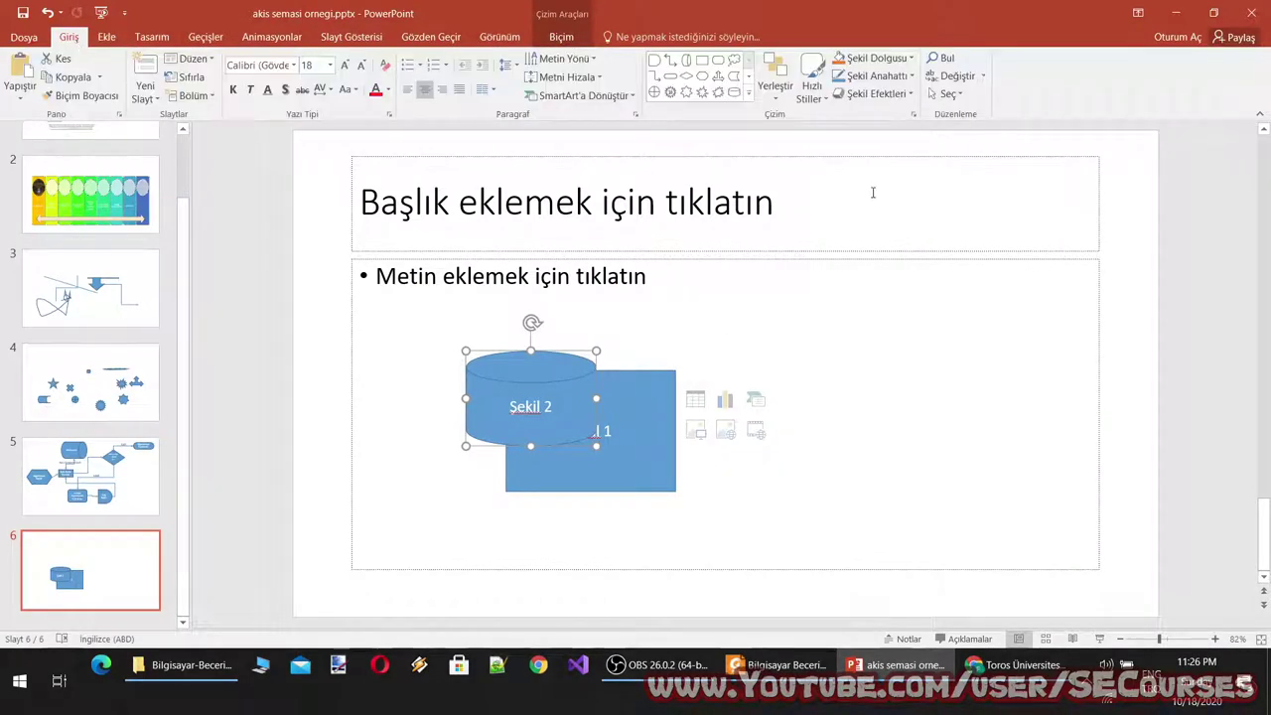
Send the Şekil 2 cylinder one layer backward using the Yerleştir stacking options.
left_click(778, 99)
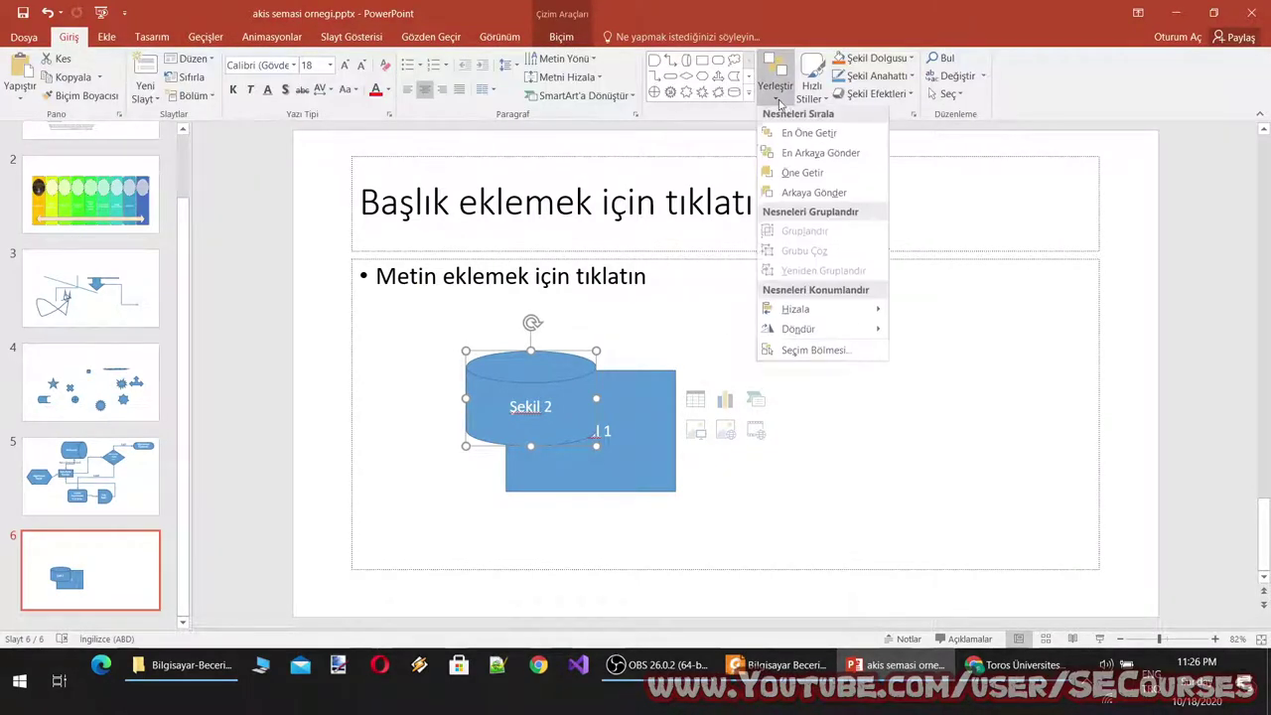
left_click(780, 103)
left_click(779, 103)
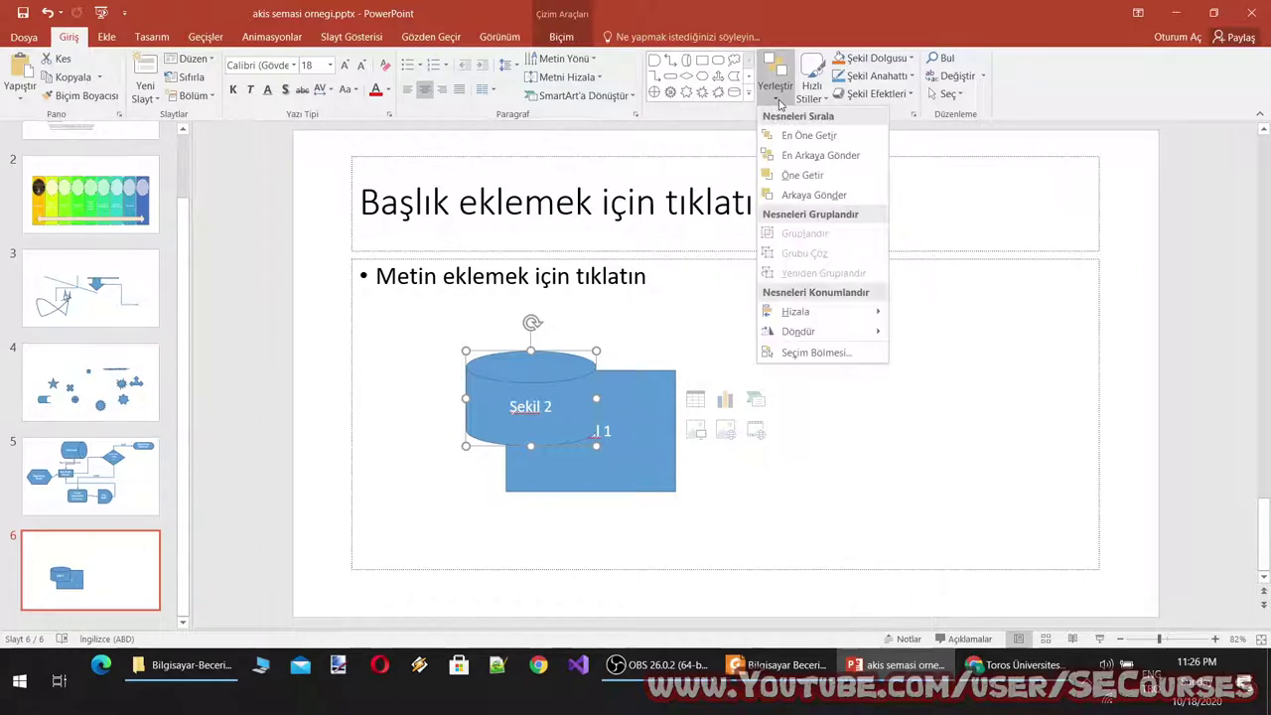
left_click(813, 195)
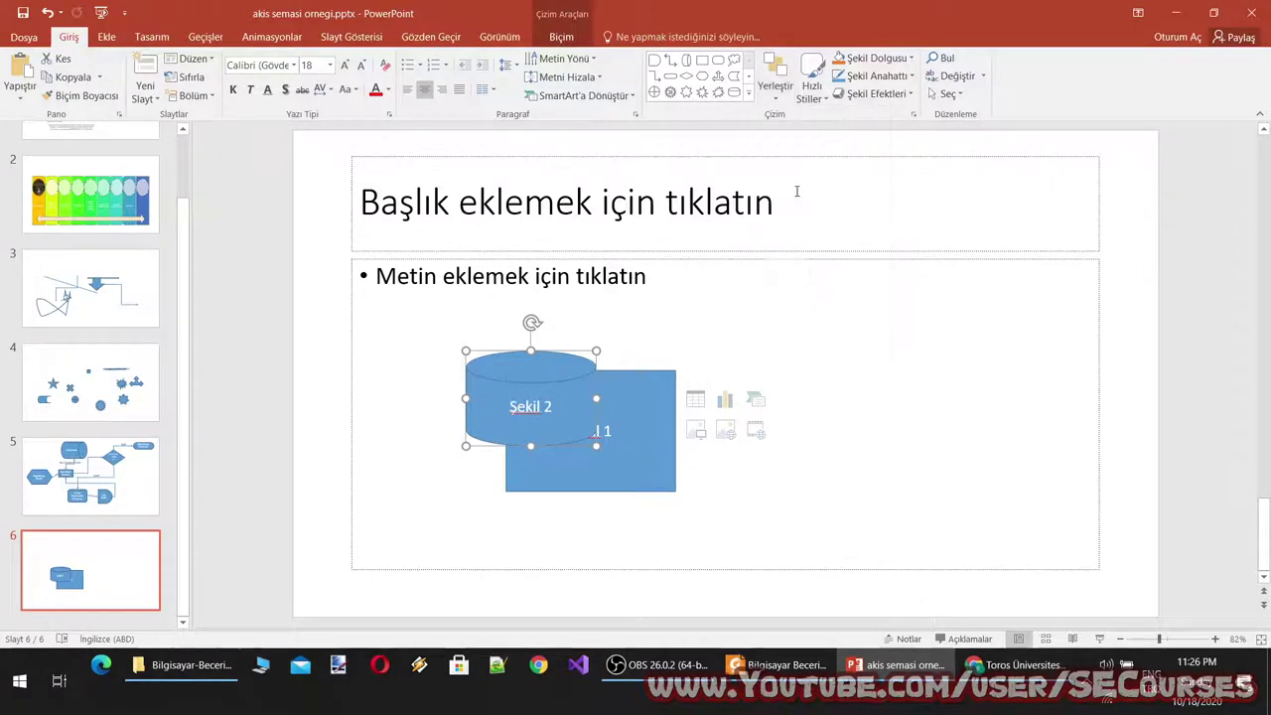
Select the Şekil 1 rectangle and send it to the very back with En Arkaya Gönder.
left_click(614, 482)
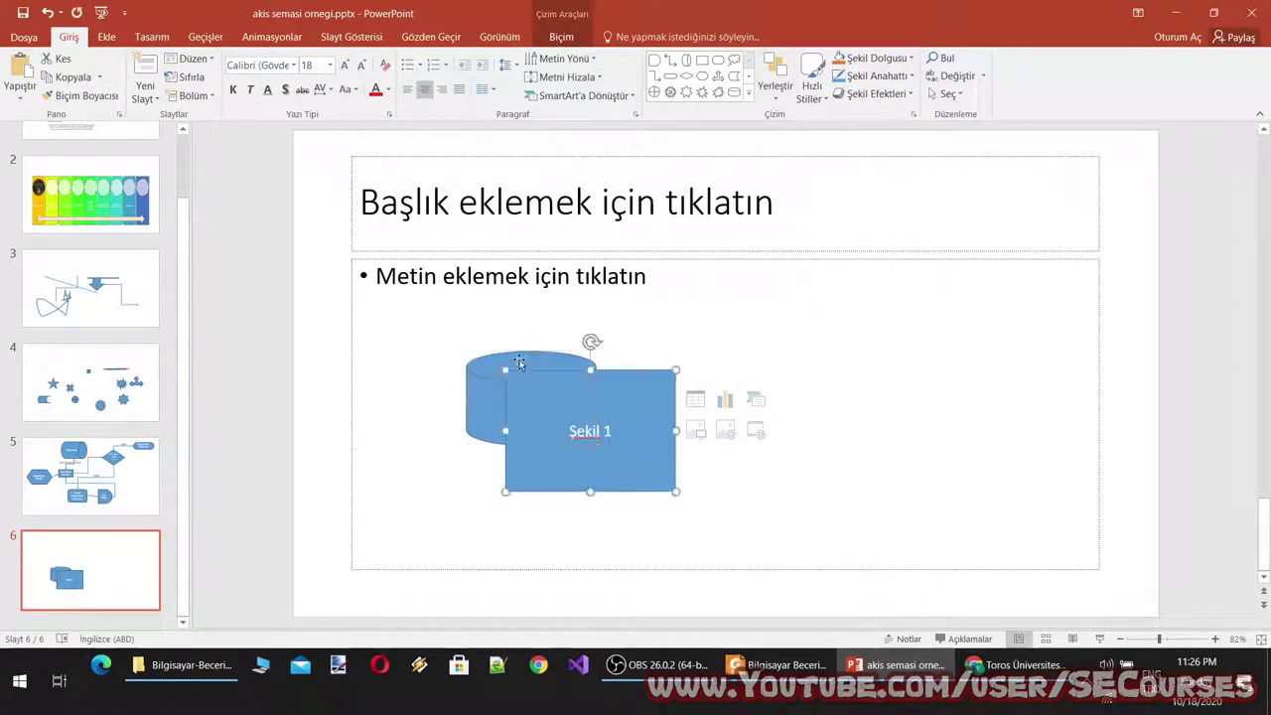
left_click(519, 363)
left_click(642, 417)
left_click(775, 76)
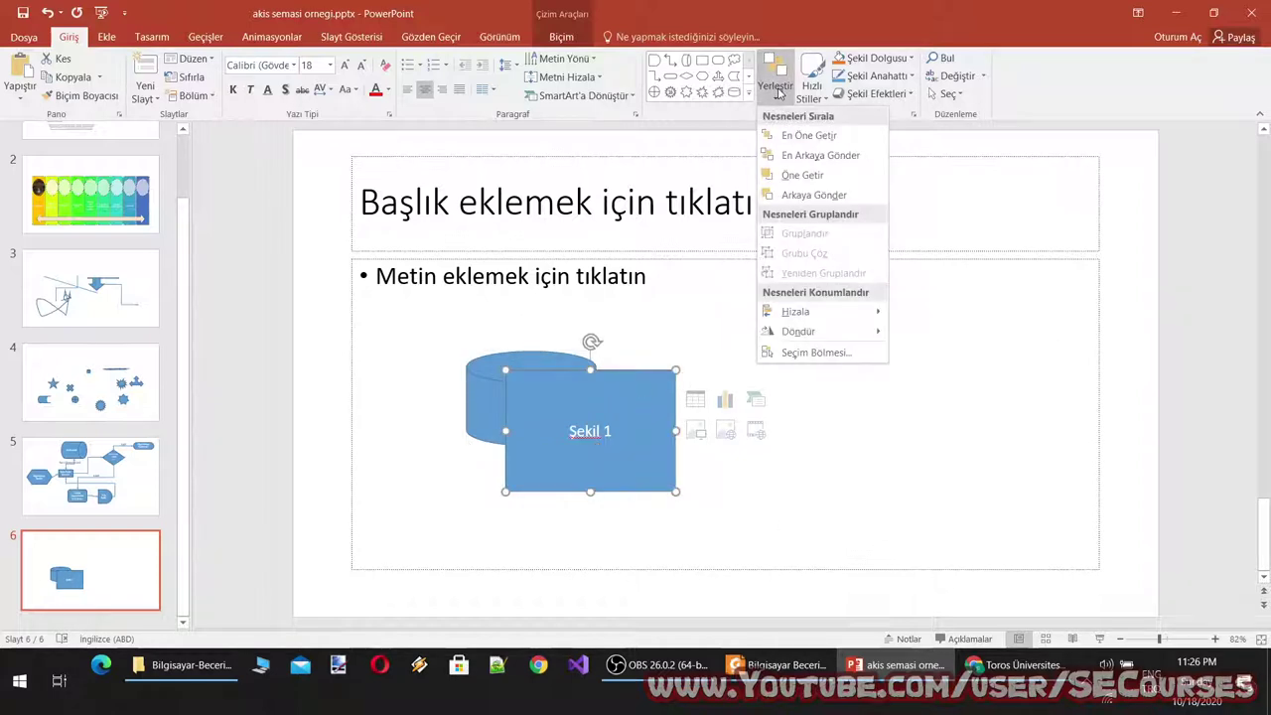
left_click(802, 178)
left_click(775, 76)
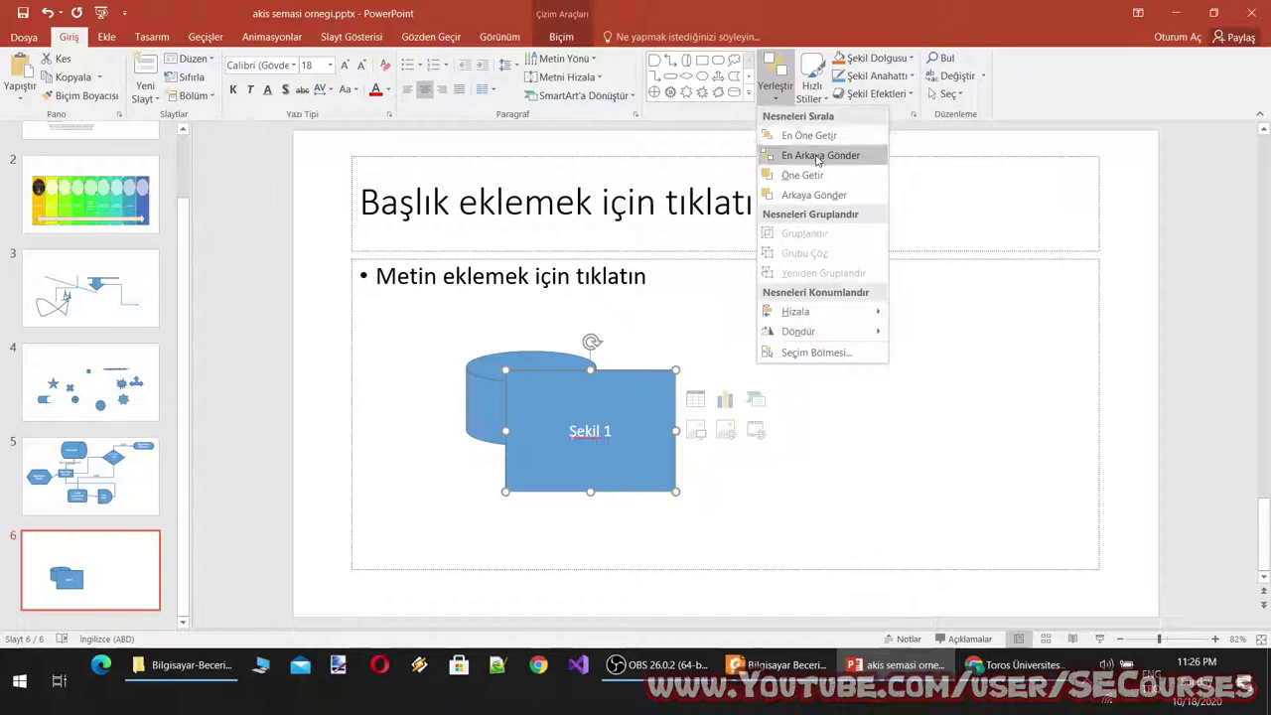
left_click(819, 156)
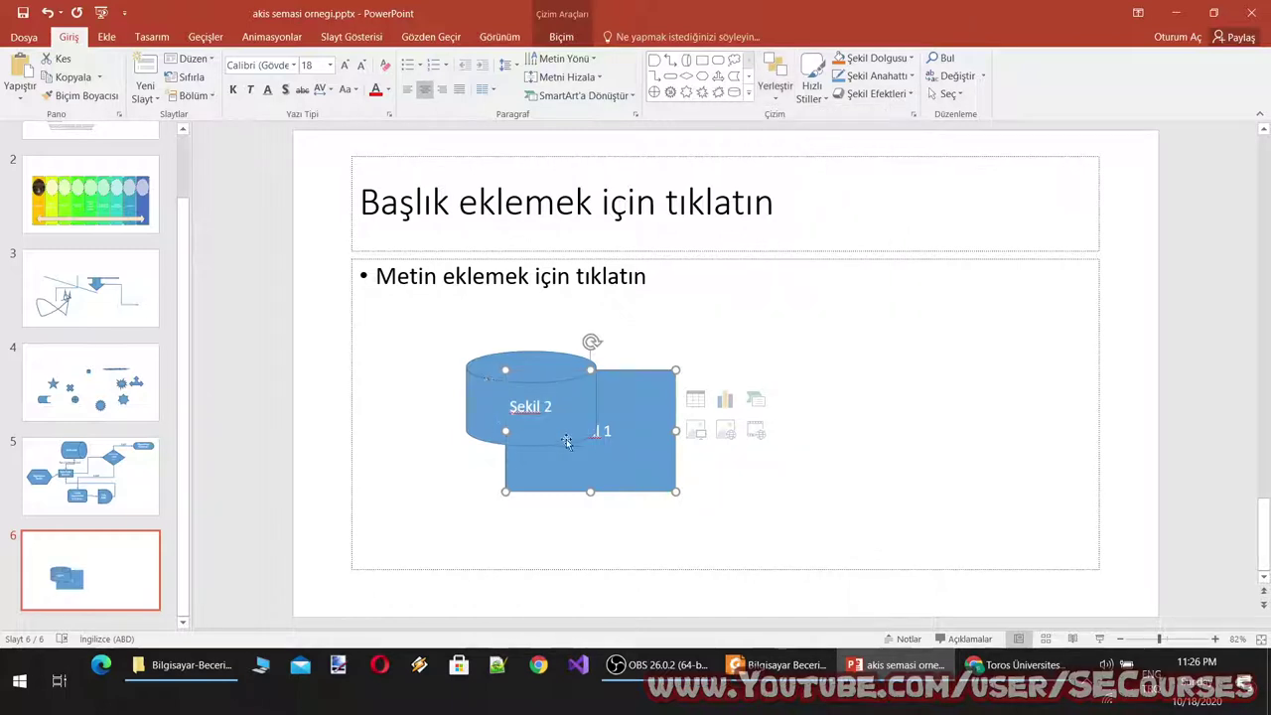
left_click(776, 75)
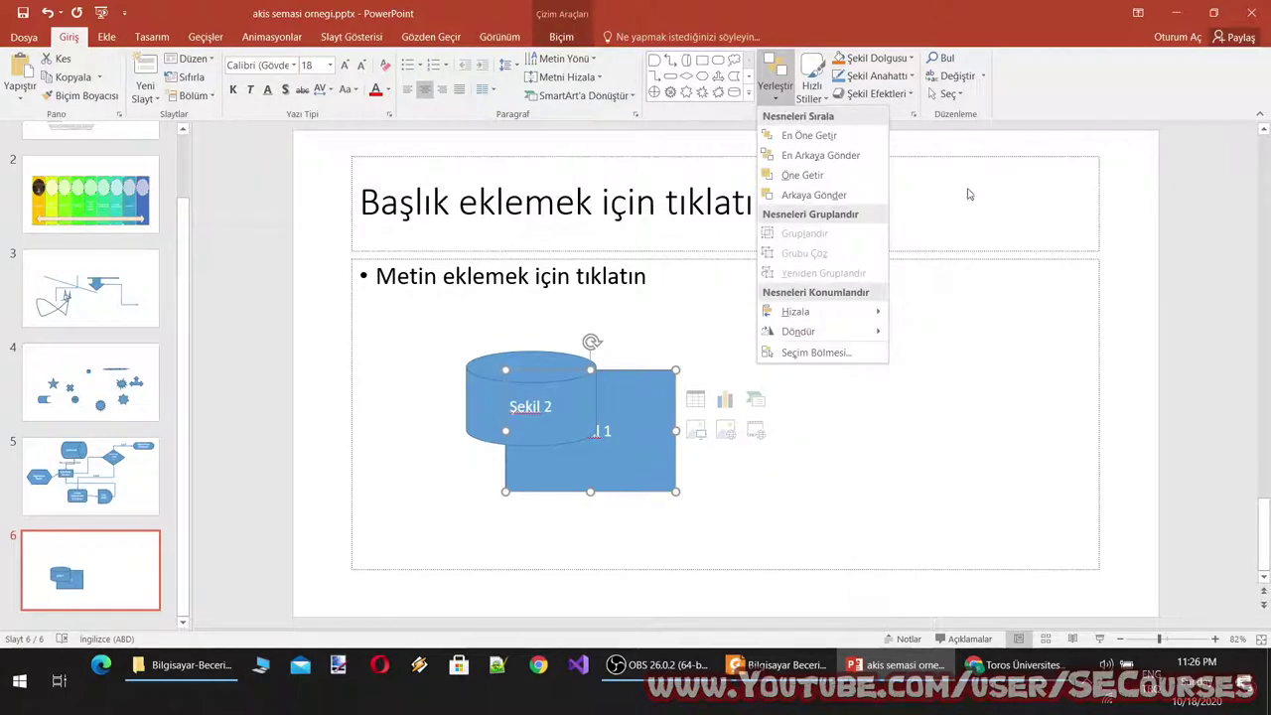
left_click(836, 198)
left_click(763, 313)
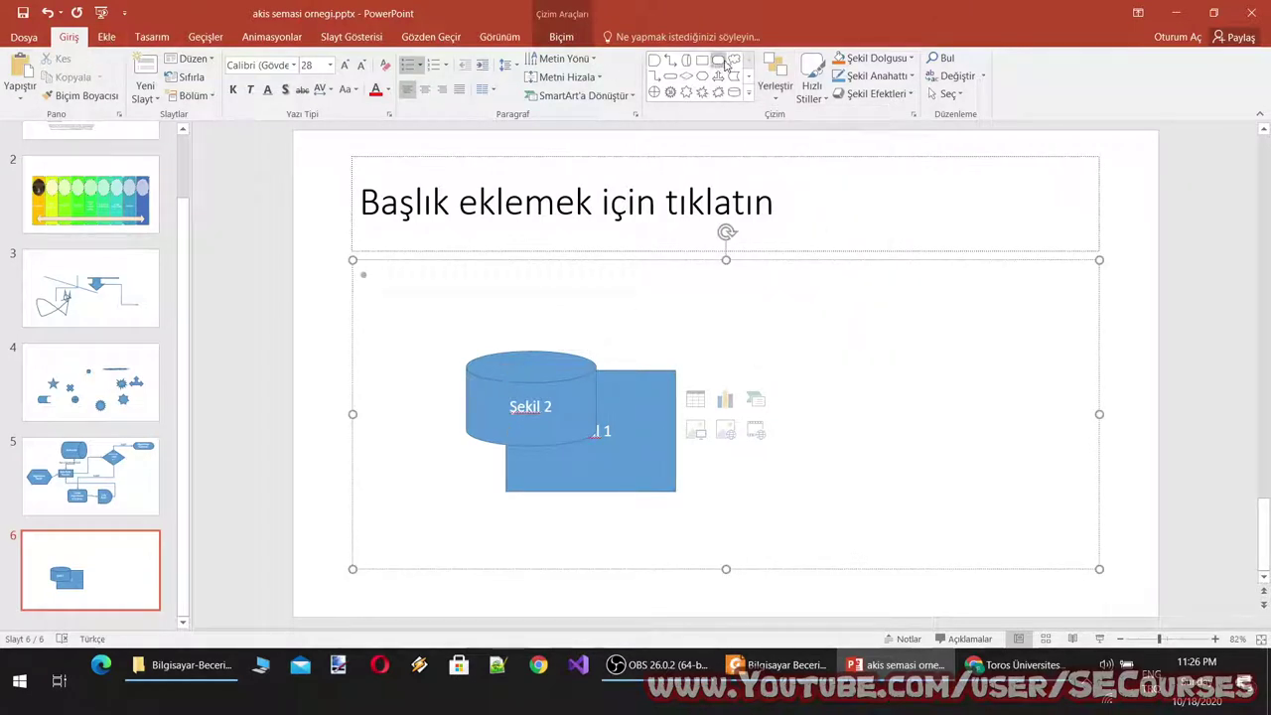
Draw a cloud shape stretched over the cylinder and rectangle.
left_click(733, 60)
left_click(553, 326)
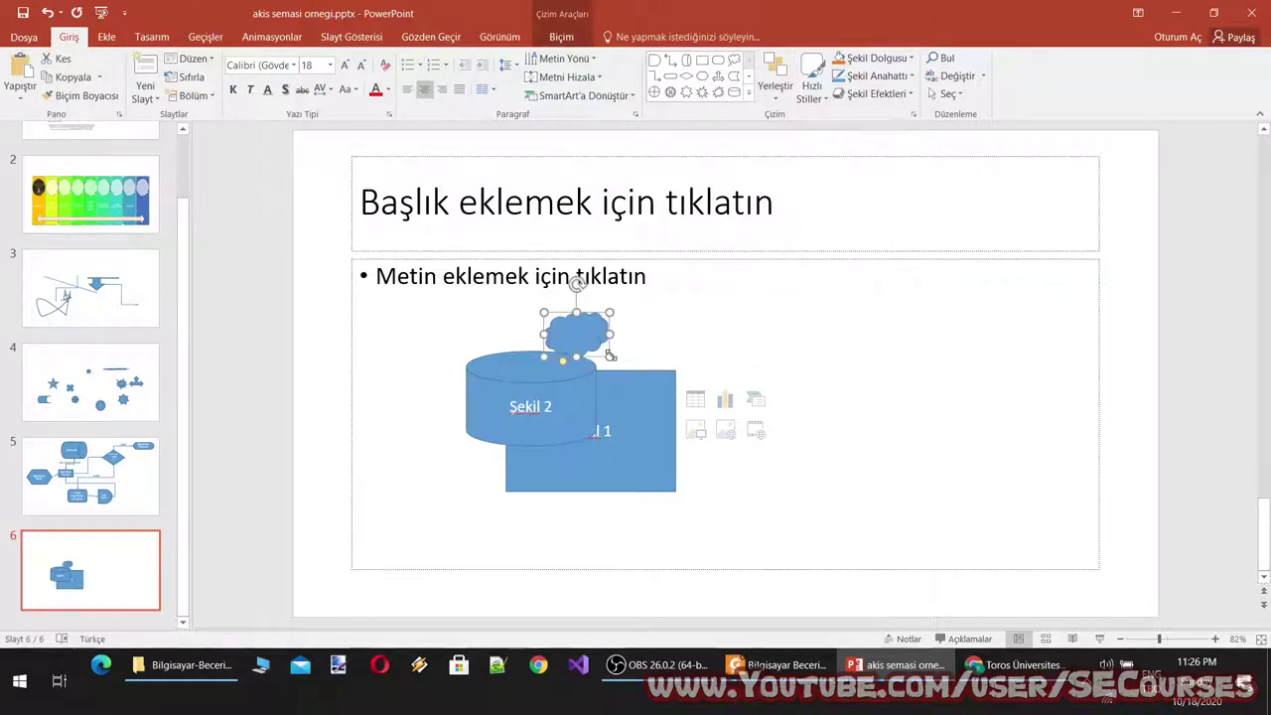
mouse_move(596, 320)
left_mouse_down()
mouse_move(627, 376)
mouse_move(608, 387)
left_mouse_up()
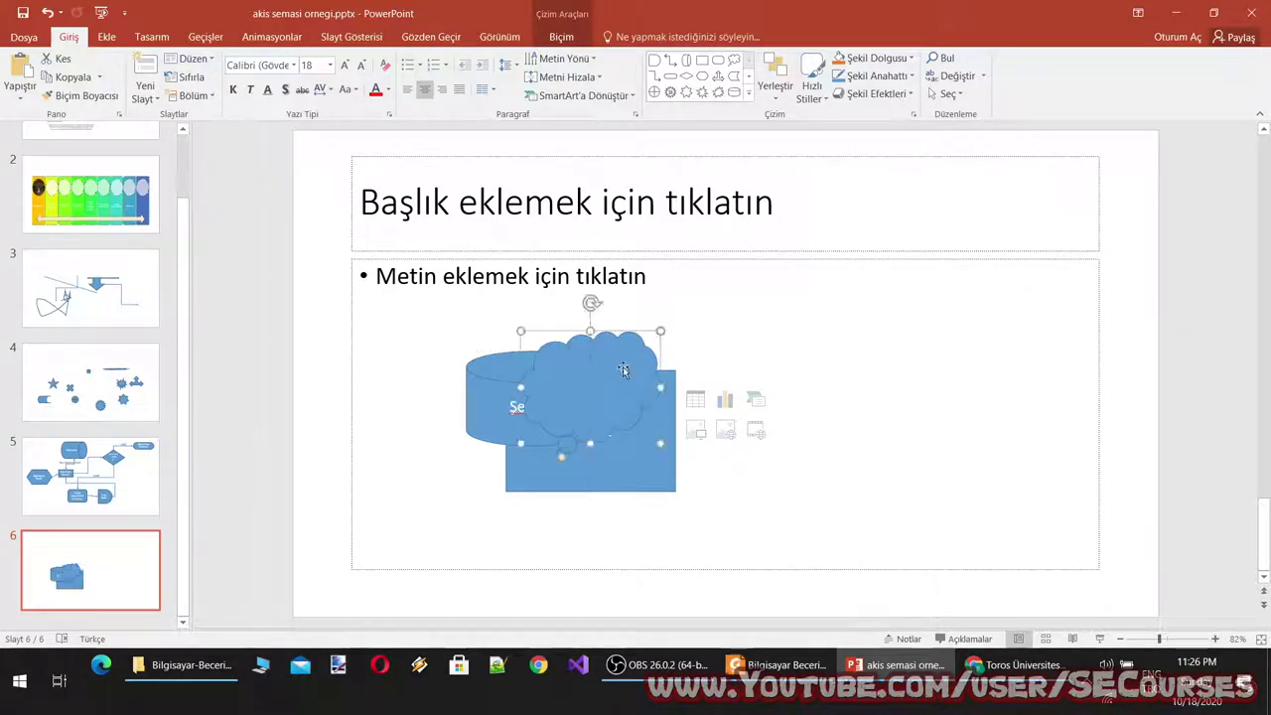
Add the label 'Şekil 3' inside the cloud via Ekle > Metin Kutusu.
left_click(107, 37)
left_click(607, 78)
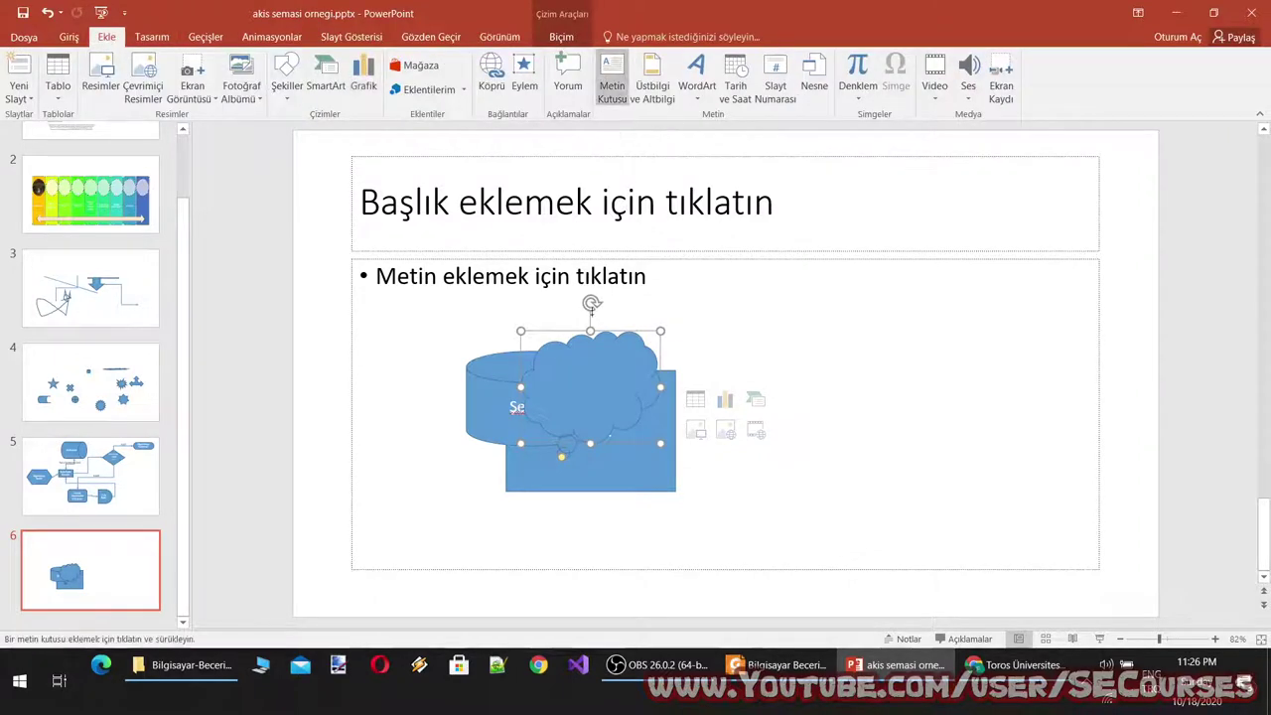
type("Şe")
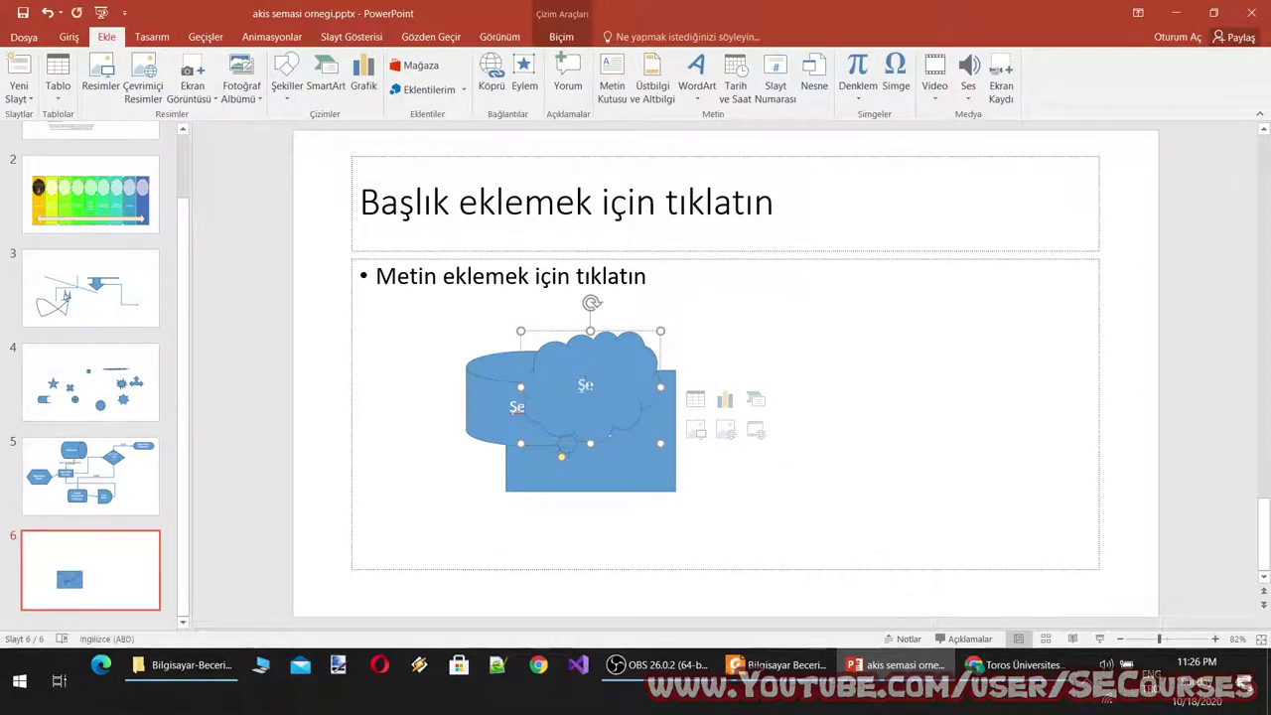
type("3")
key("Return")
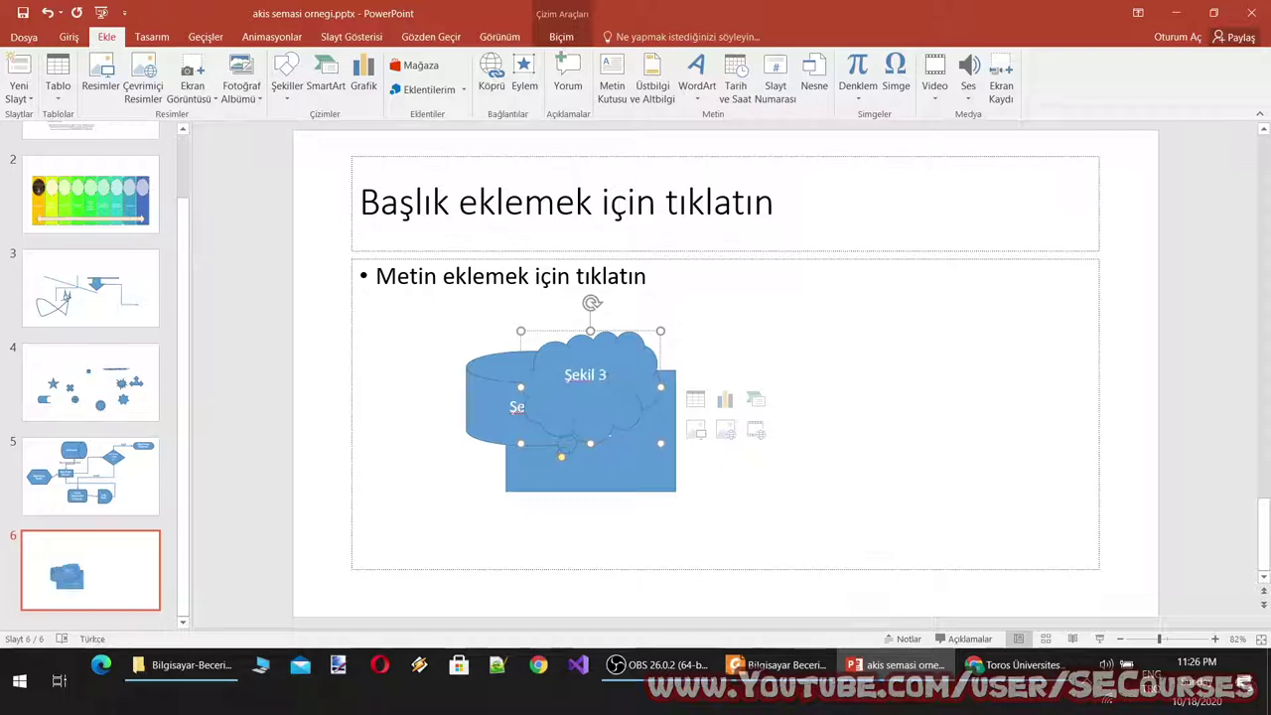
left_click(706, 311)
Send the cloud one layer back with Arkaya Gönder, behind the Şekil 2 cylinder.
left_click(609, 359)
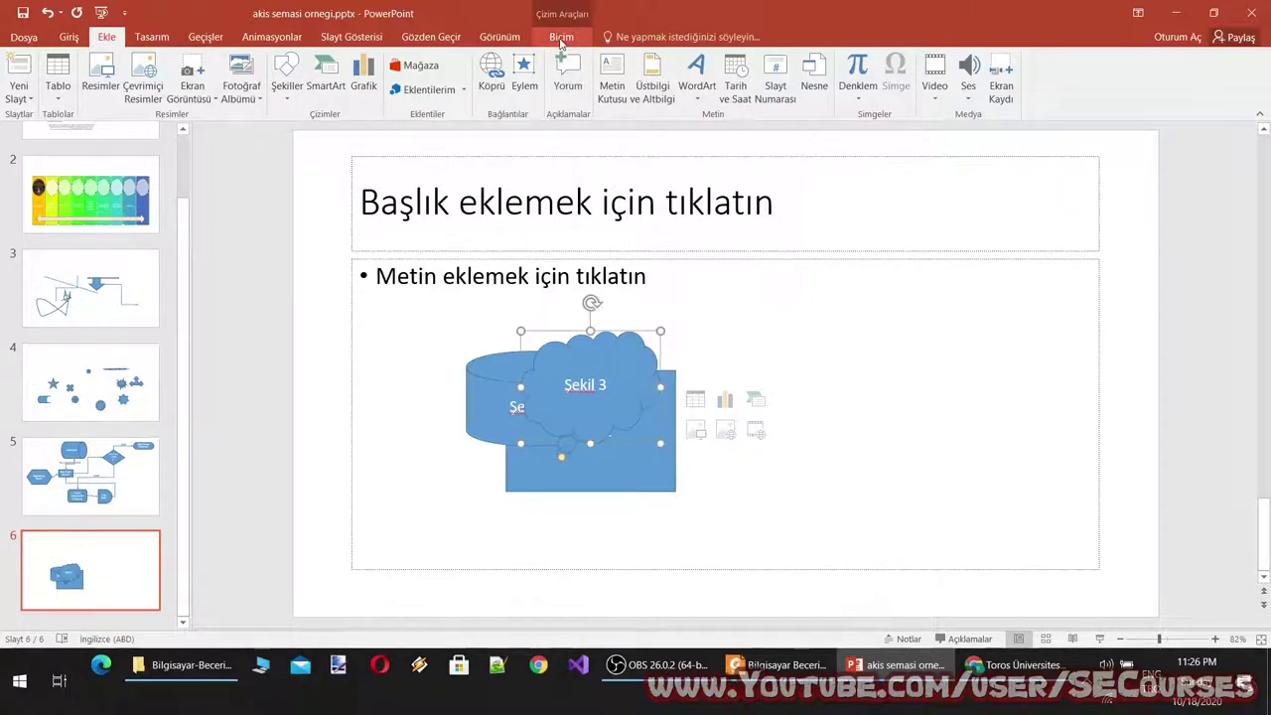
left_click(70, 37)
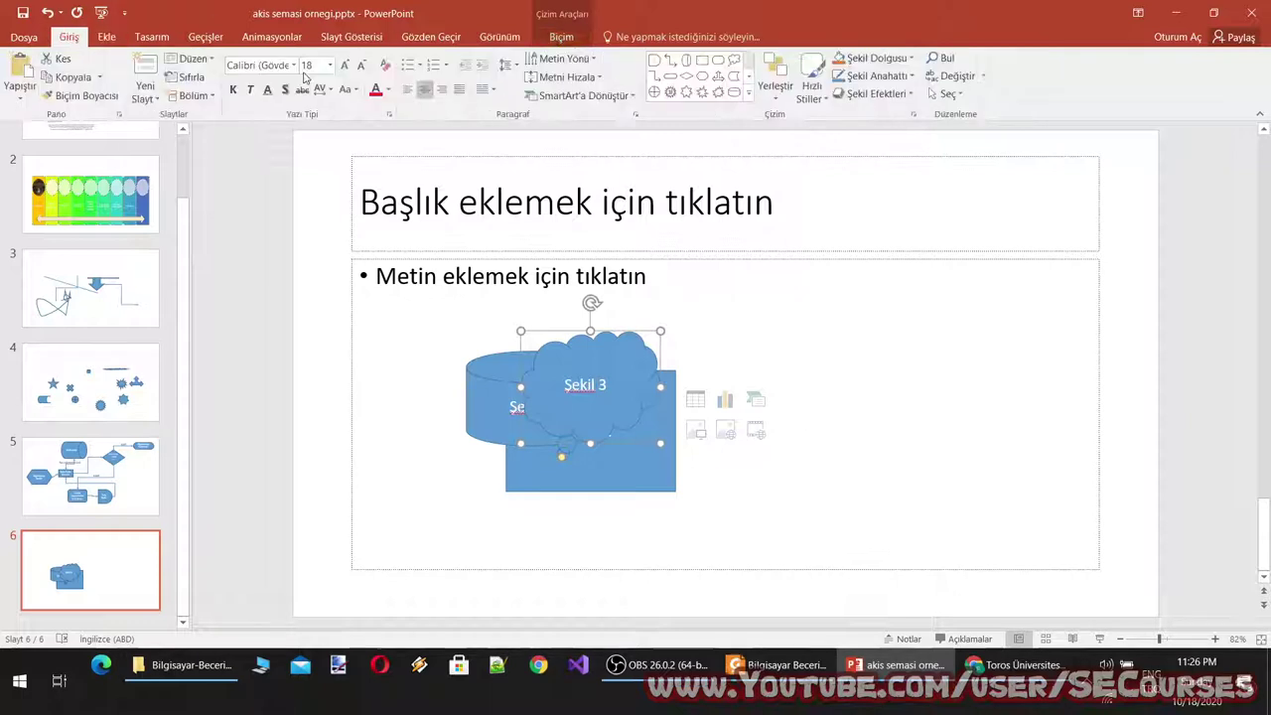
left_click(777, 75)
left_click(813, 195)
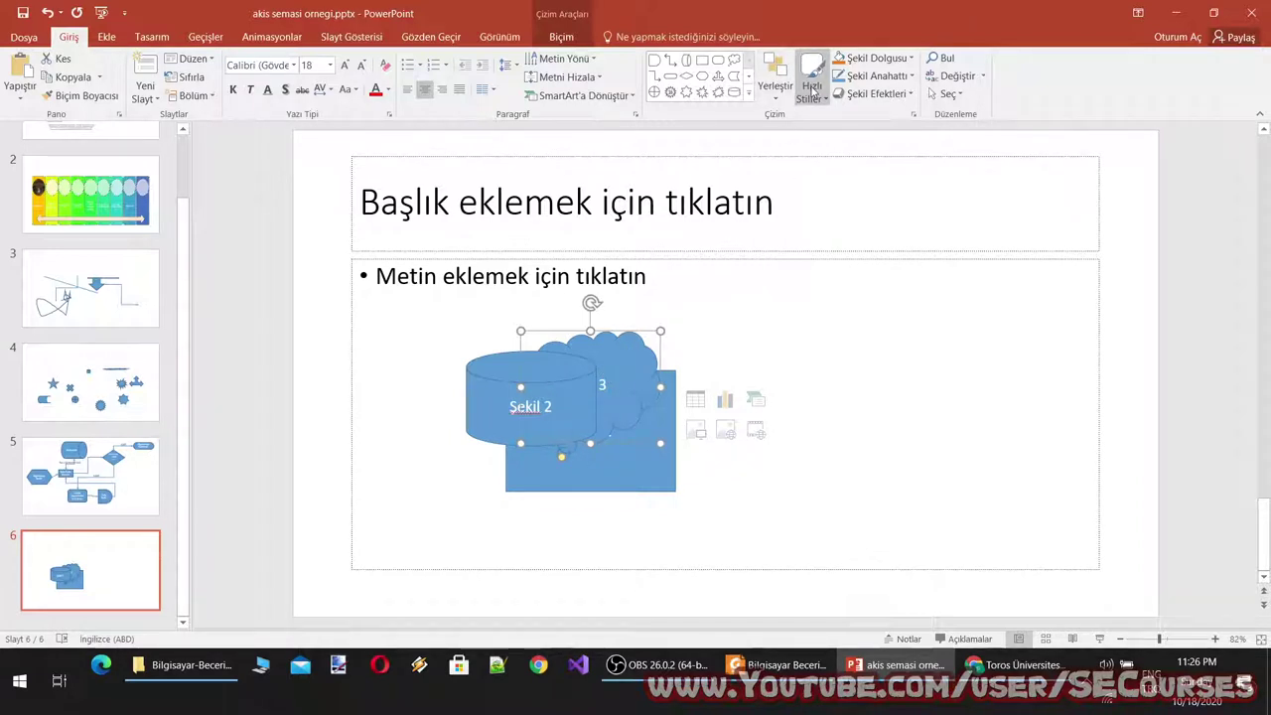
Move the cloud one more layer backward and click through the shapes to check their order.
left_click(774, 75)
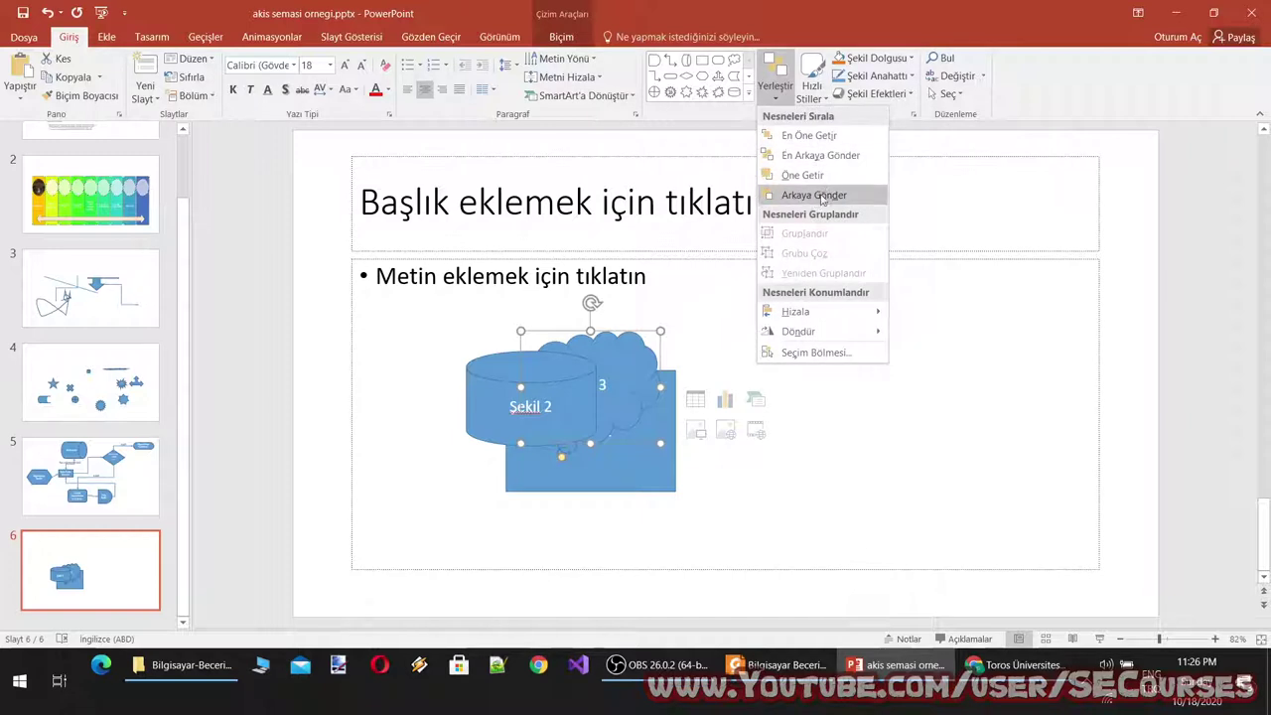
left_click(814, 195)
left_click(687, 262)
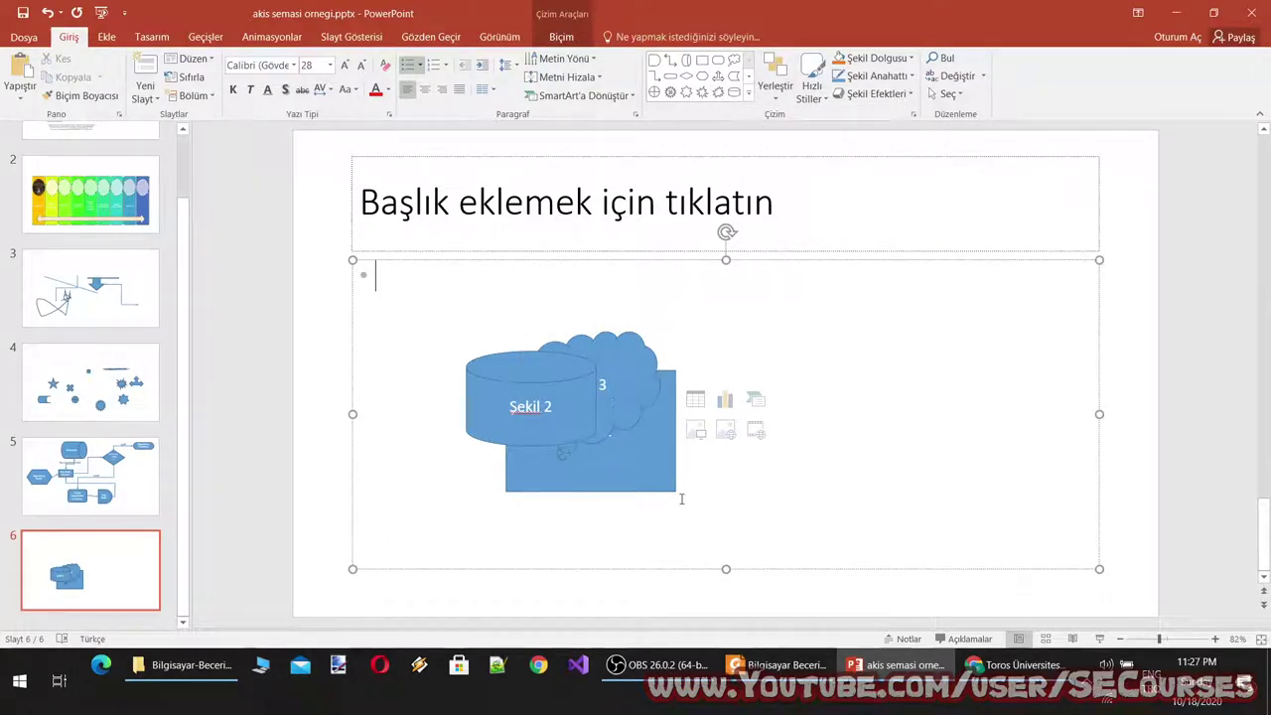
left_click(701, 216)
left_click(646, 292)
left_click(567, 364)
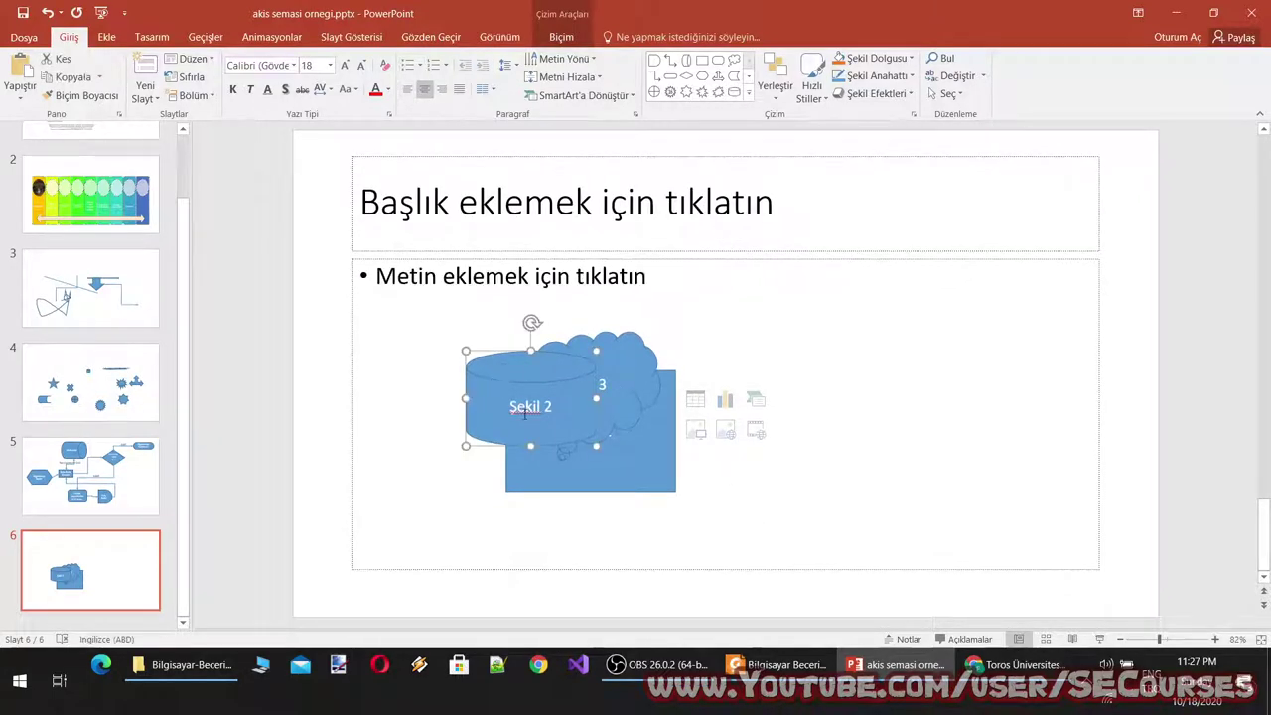
left_click(650, 424)
left_click(643, 469)
left_click(523, 410)
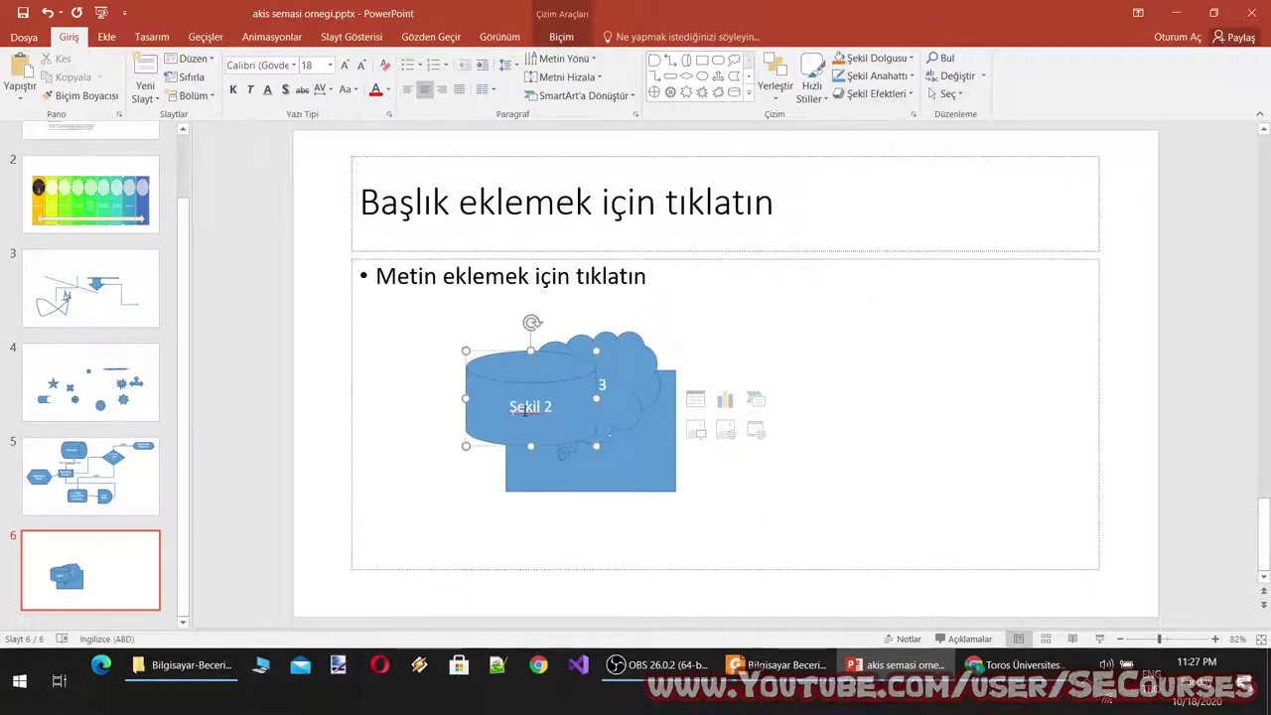
left_click(619, 350)
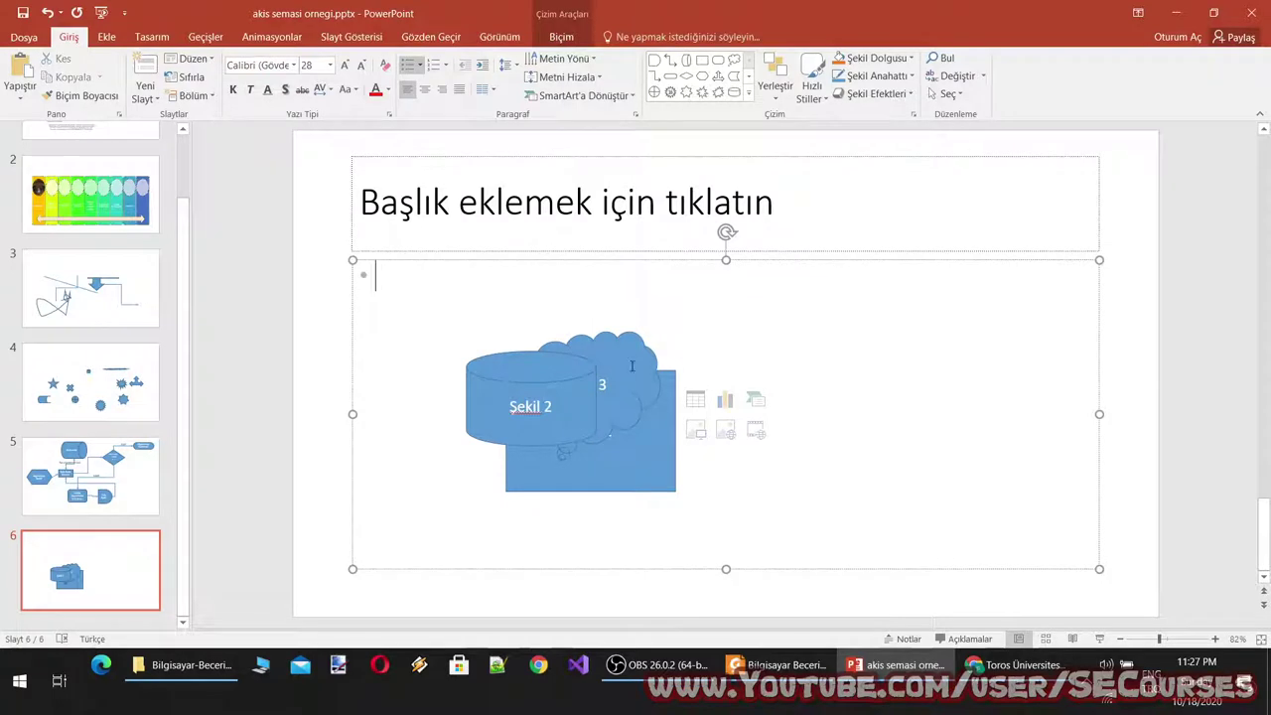
Delete the empty body text box and select the Şekil 3 cloud.
left_click(925, 261)
key("Delete")
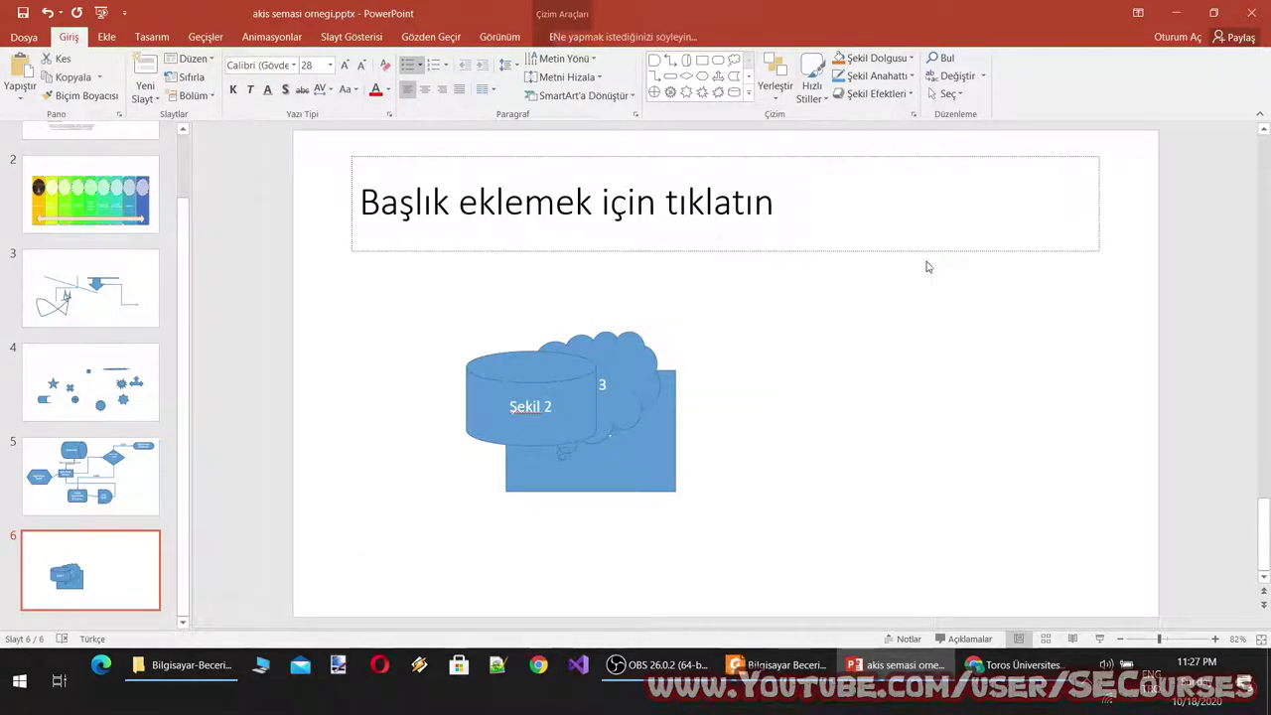
left_click(600, 375)
left_click(641, 473)
left_click(627, 369)
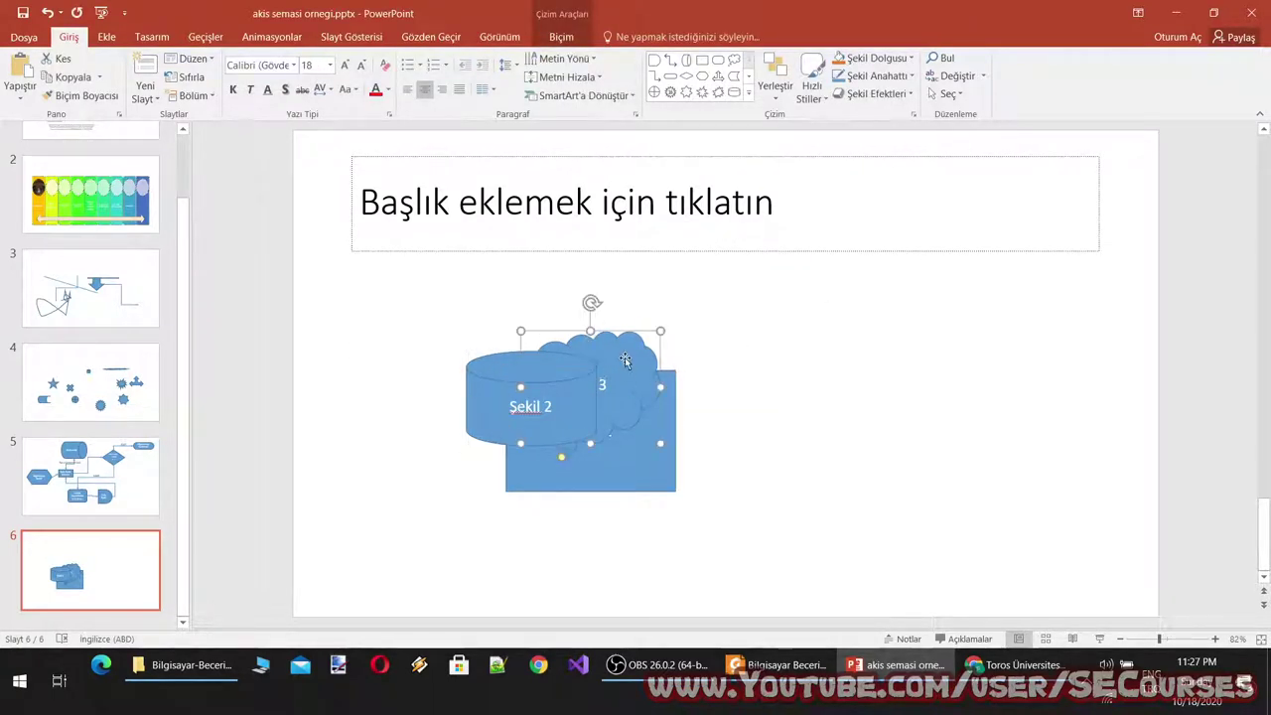
left_click(659, 485)
left_click(620, 363)
Send the cloud to the very back behind the Şekil 1 rectangle with En Arkaya Gönder.
left_click(776, 88)
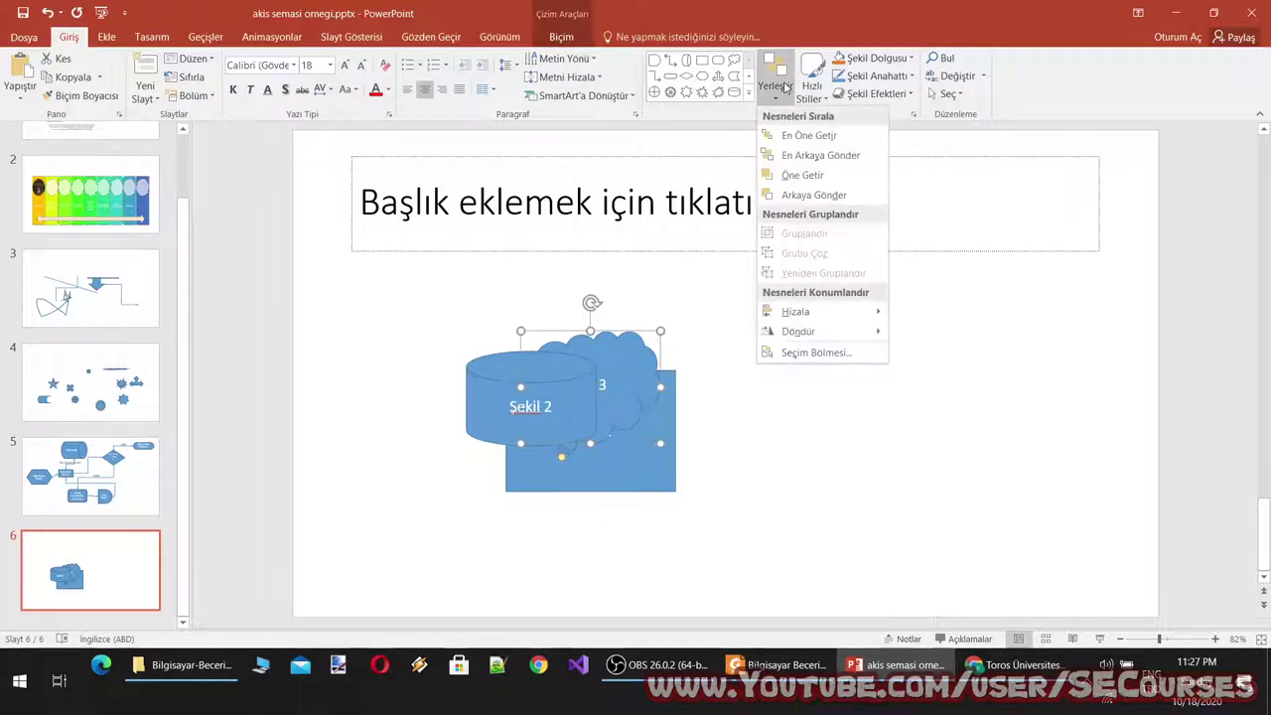
left_click(804, 195)
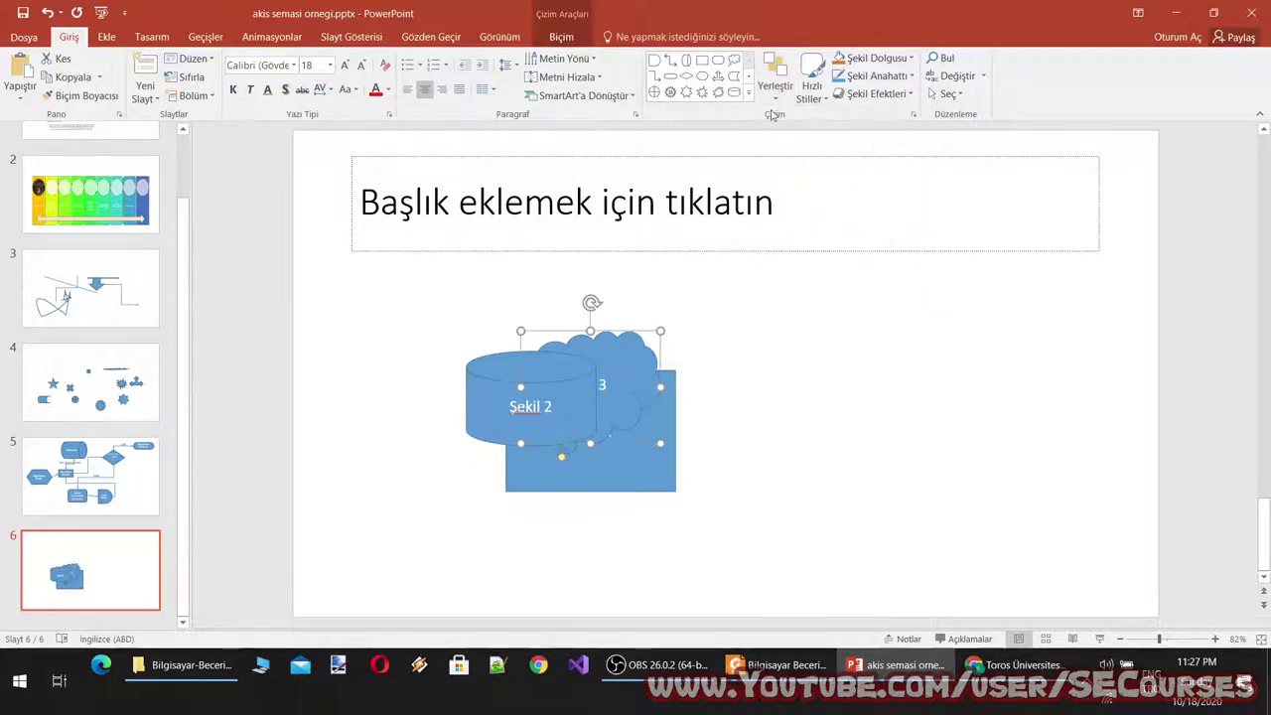
left_click(774, 79)
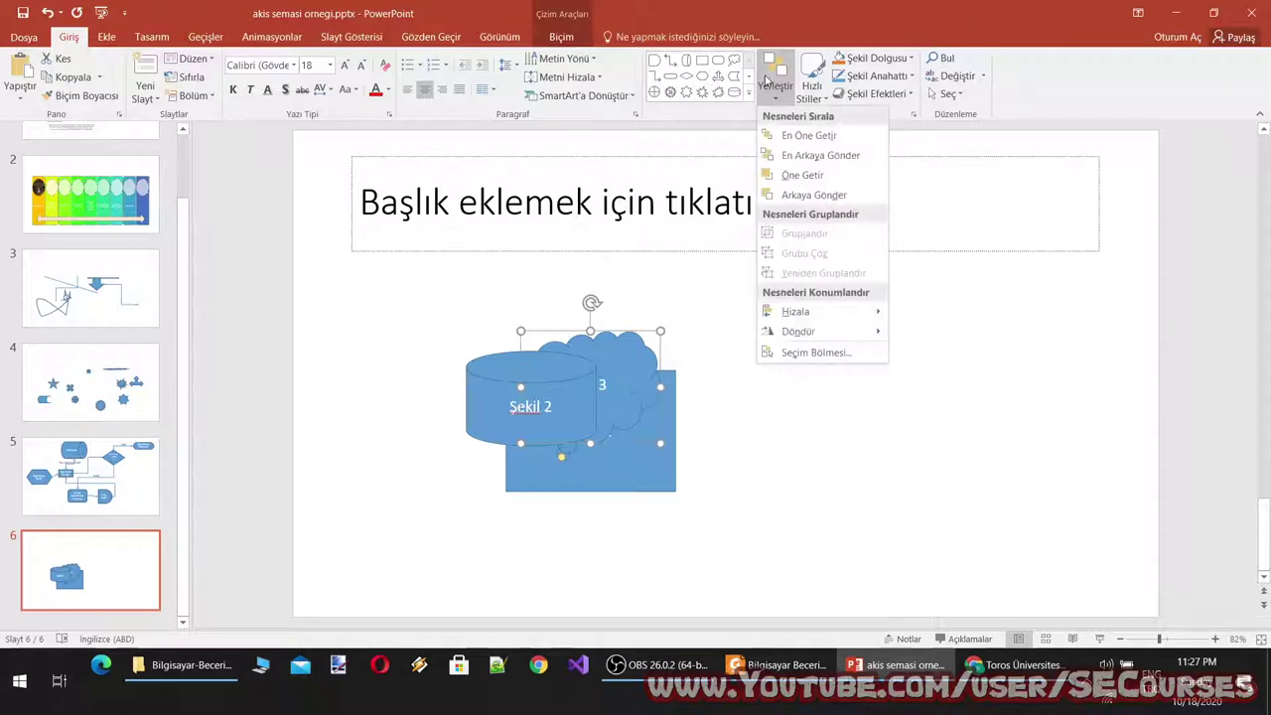
left_click(773, 157)
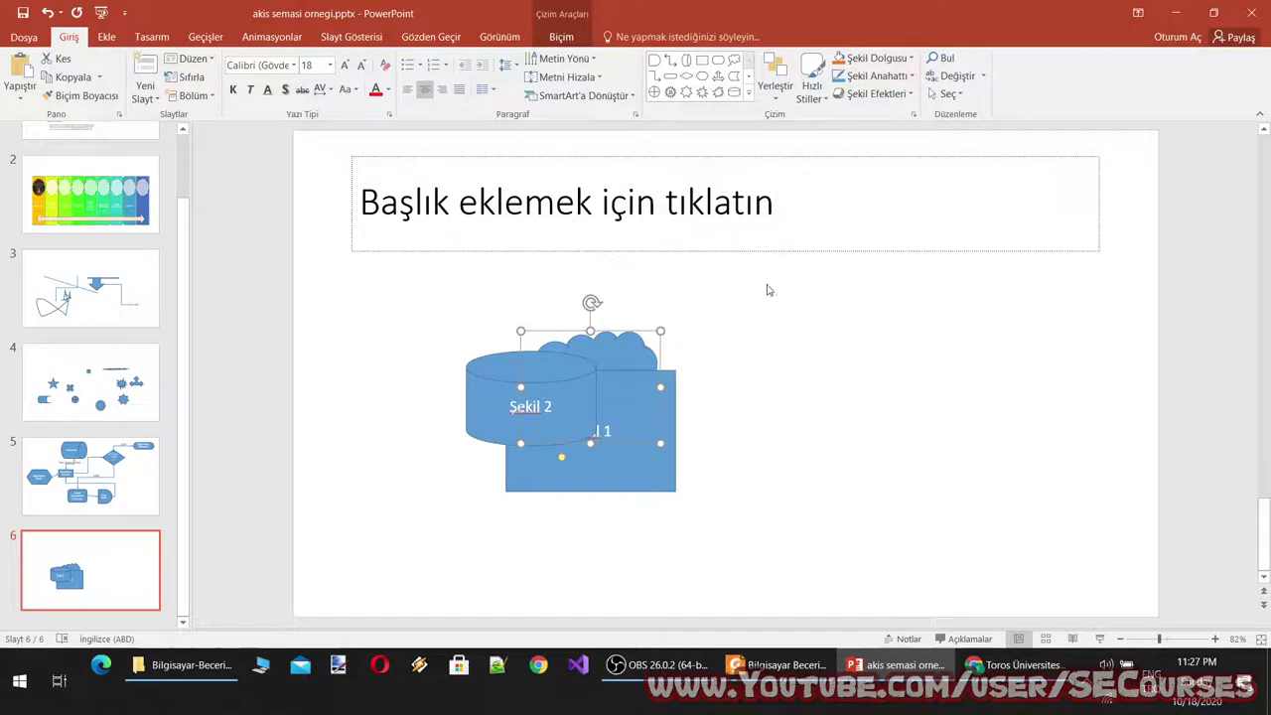
left_click(765, 355)
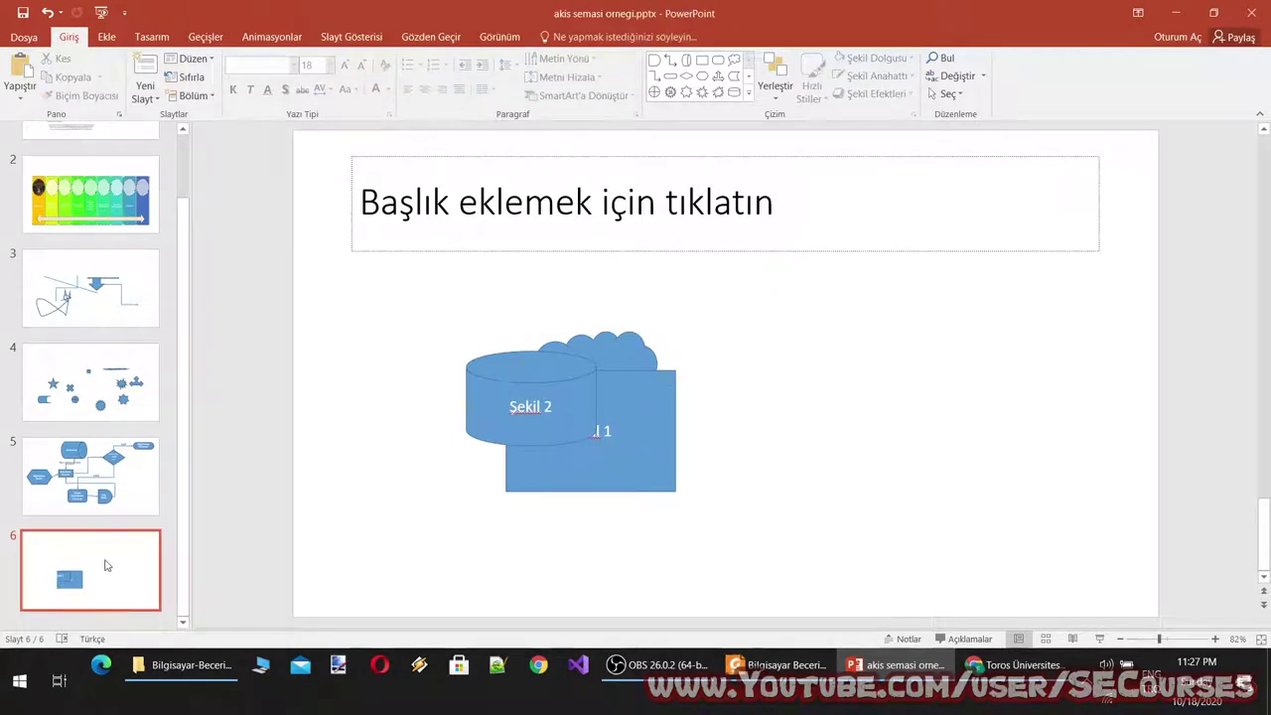
right_click(103, 565)
left_click(98, 570)
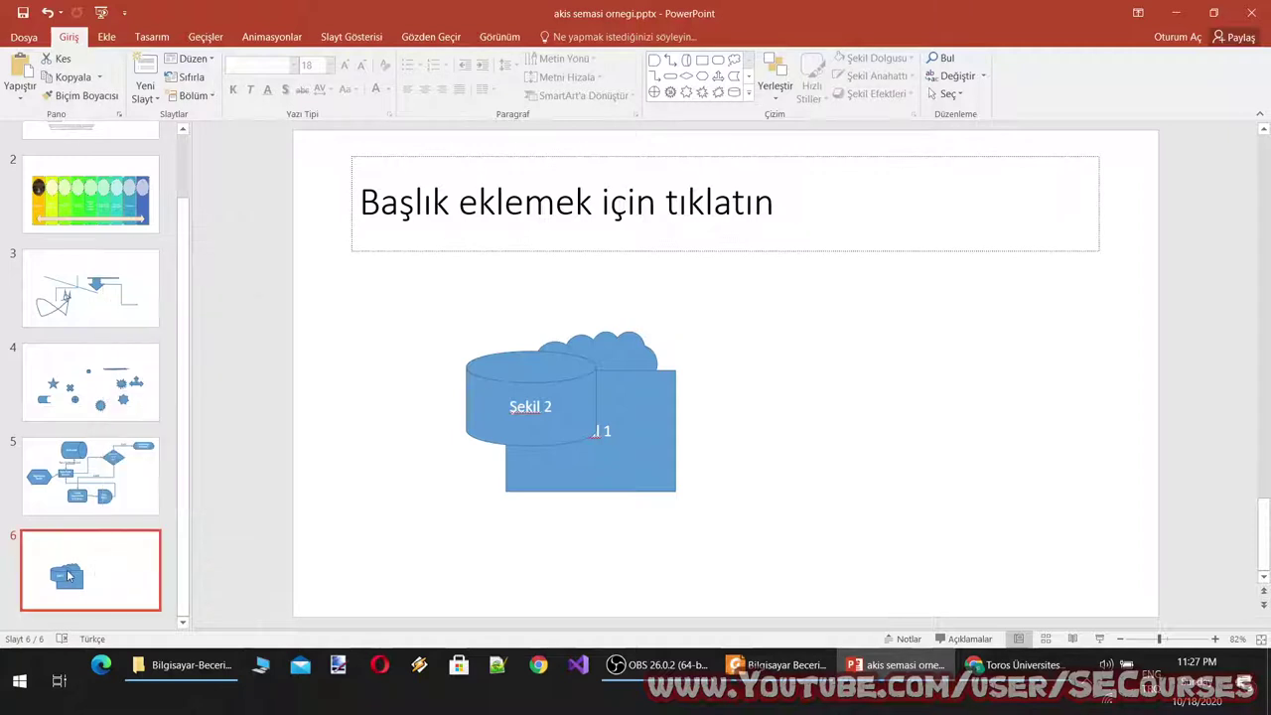
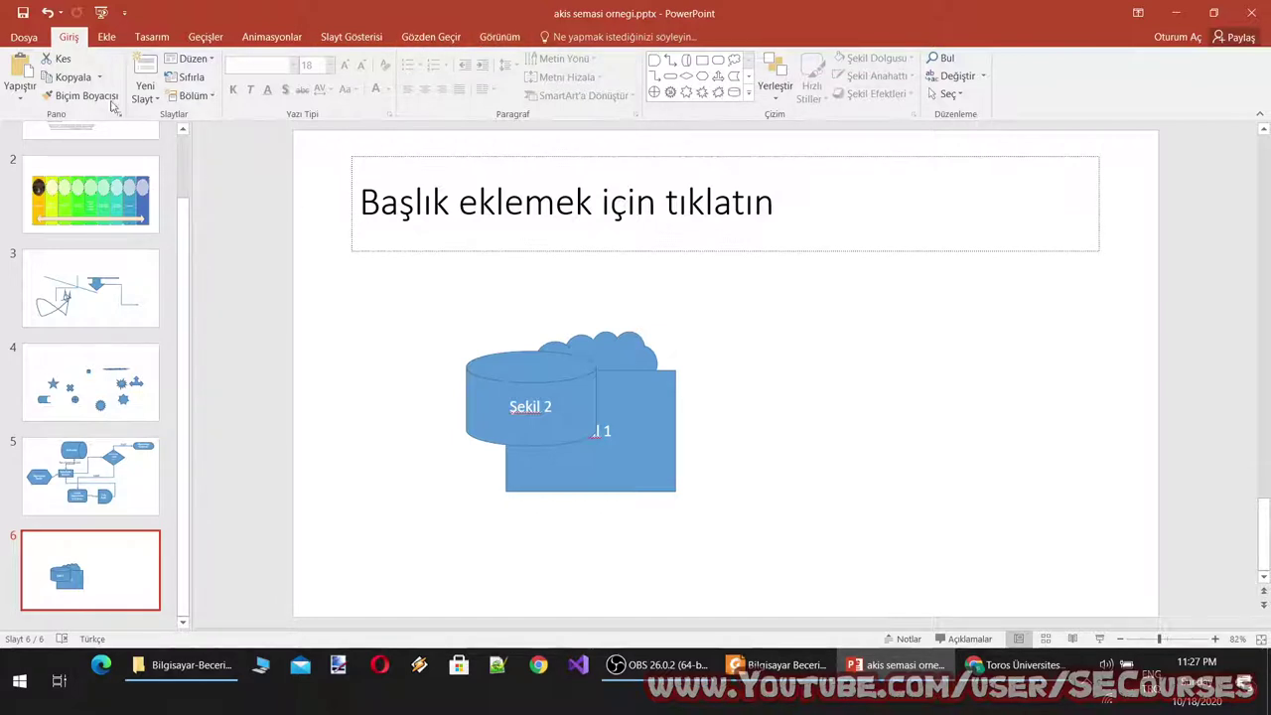
Open the Seçim object list pane, then close it again.
left_click(960, 95)
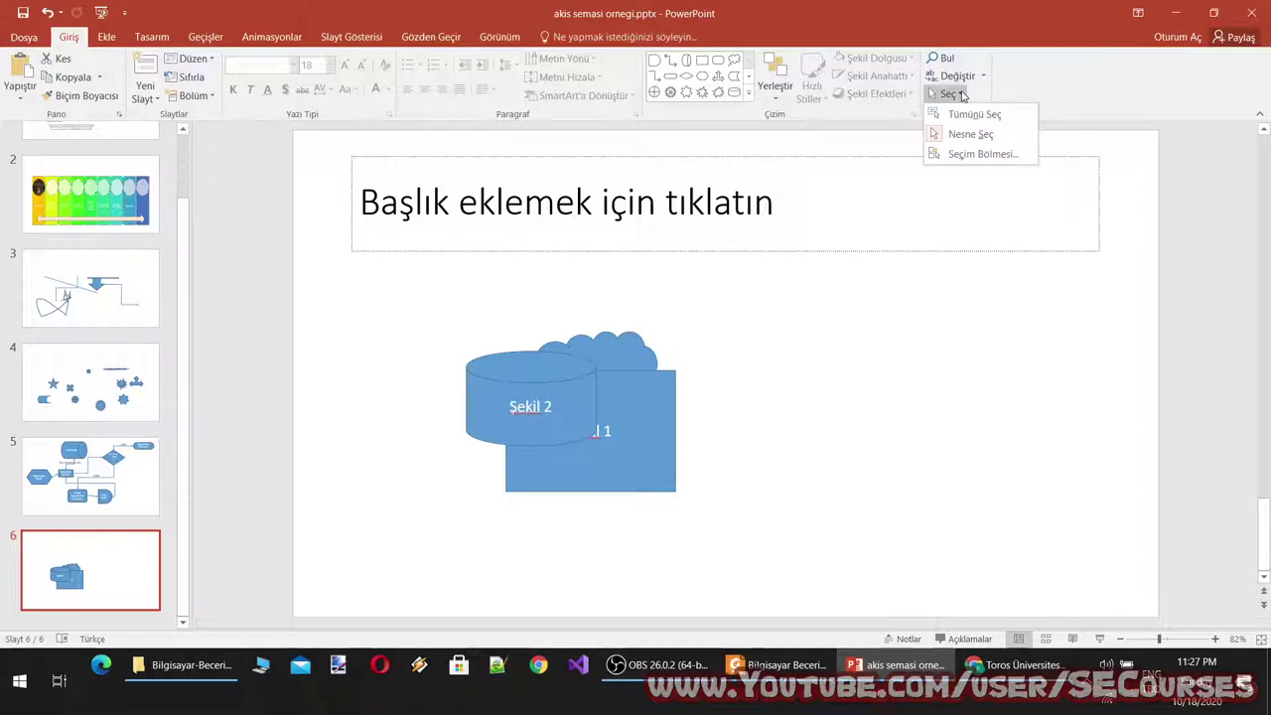
left_click(967, 154)
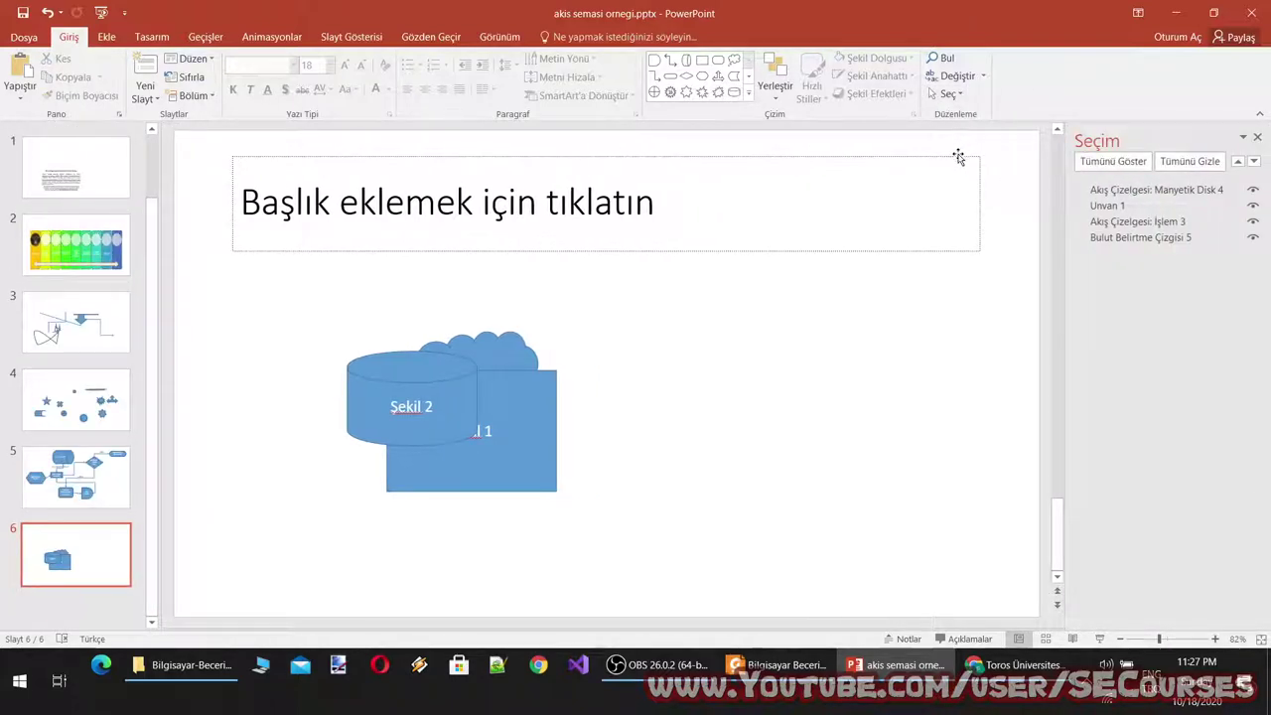
left_click(1257, 137)
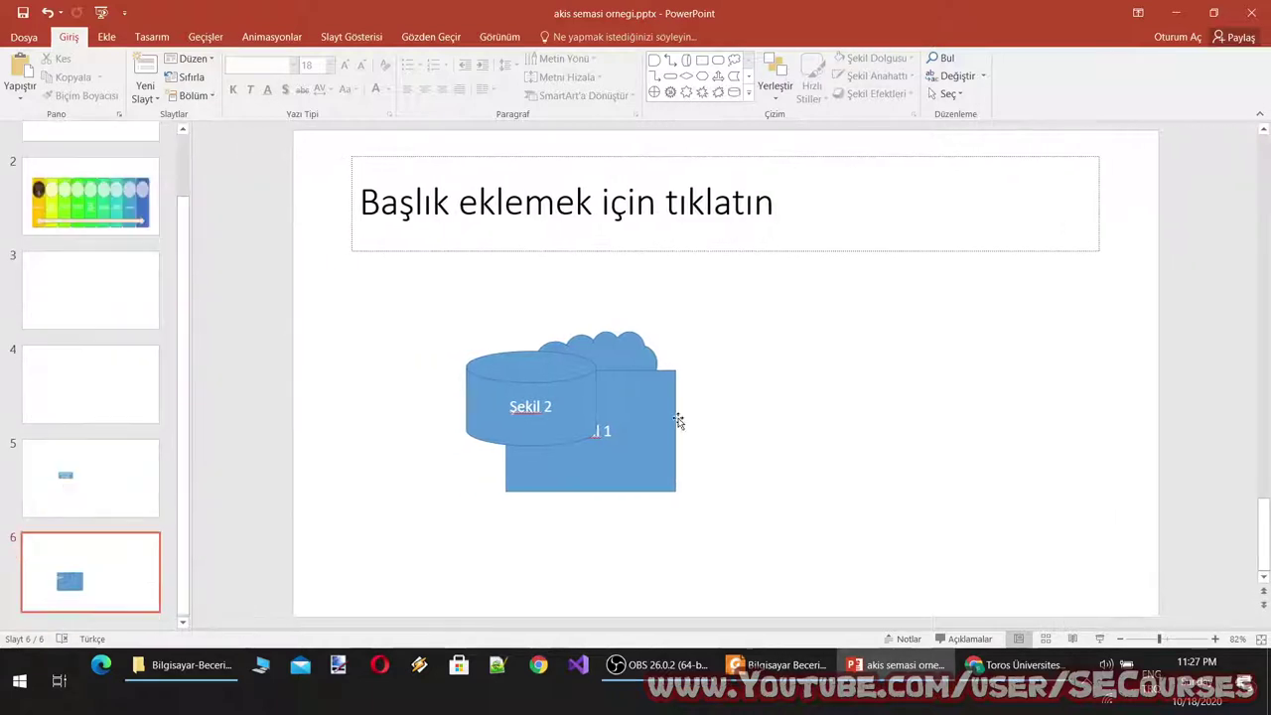
Move and enlarge the Şekil 1 rectangle over the cloud, and shift the Şekil 2 cylinder left.
left_click_drag(659, 420, 662, 371)
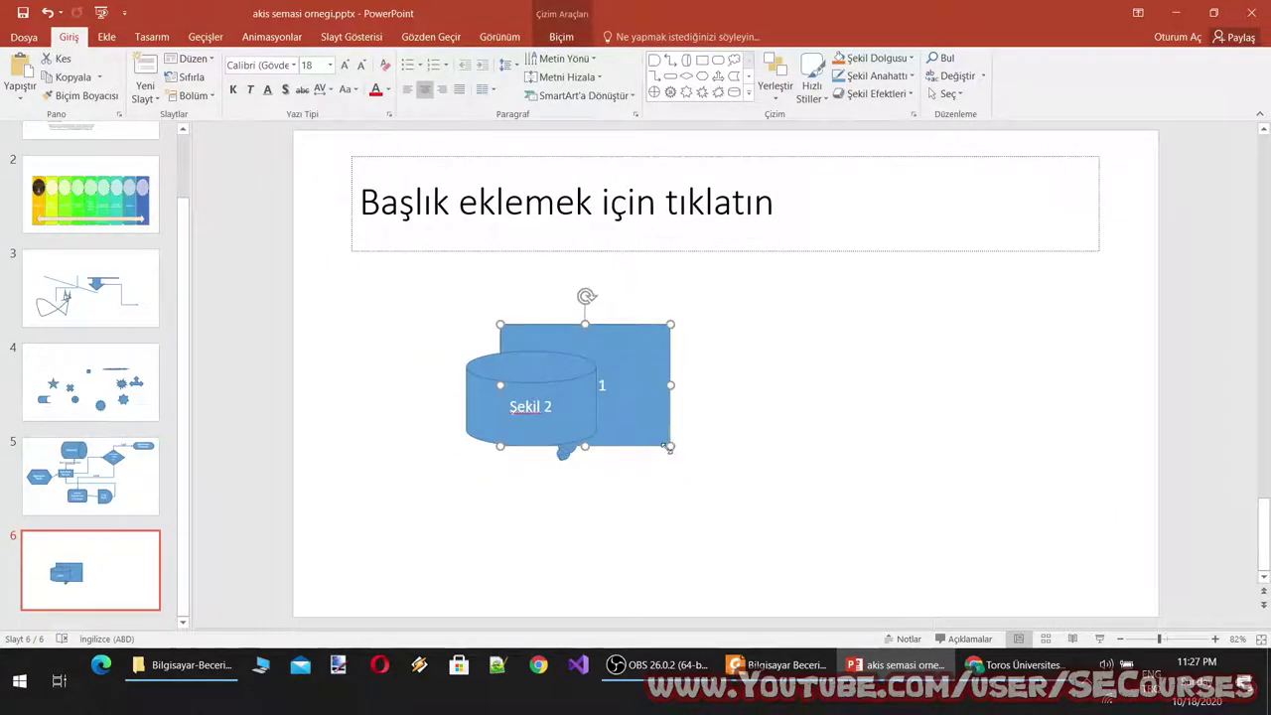
left_click_drag(671, 445, 711, 491)
left_click_drag(652, 440, 636, 441)
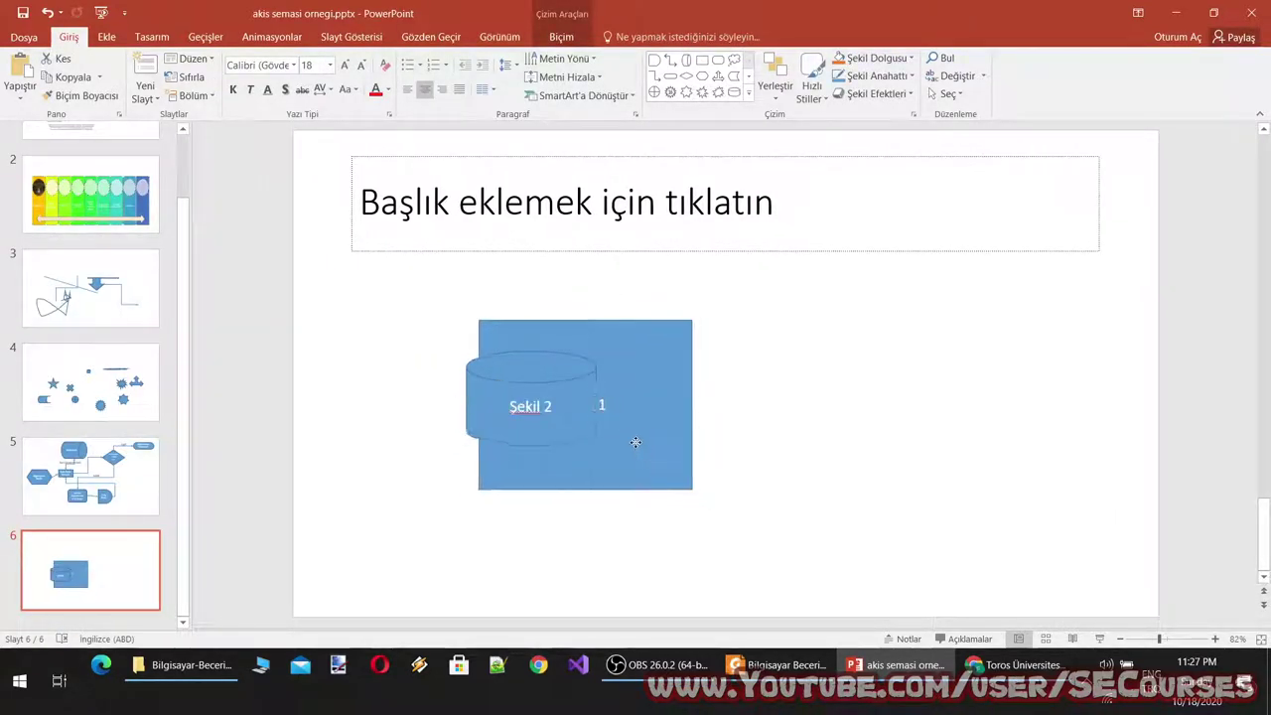
left_click_drag(538, 429, 507, 430)
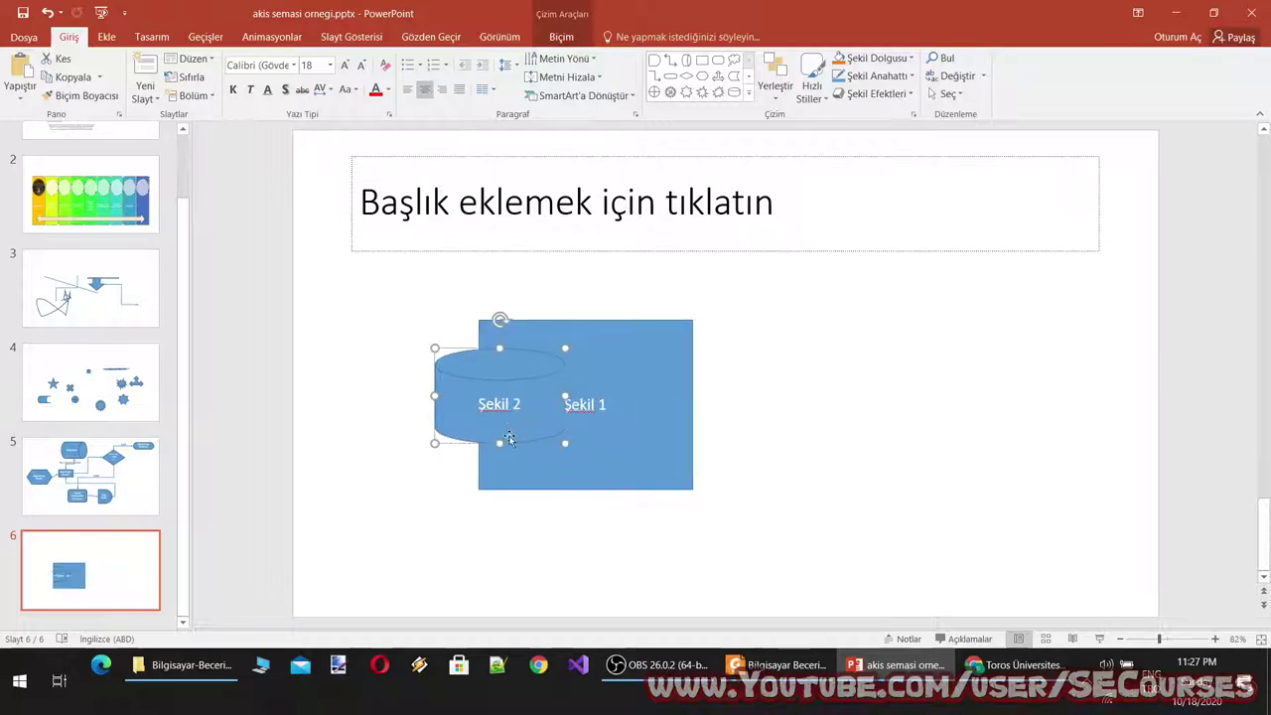
Deselect the shapes and show the Seçim pane listing slide 6's objects.
left_click(854, 431)
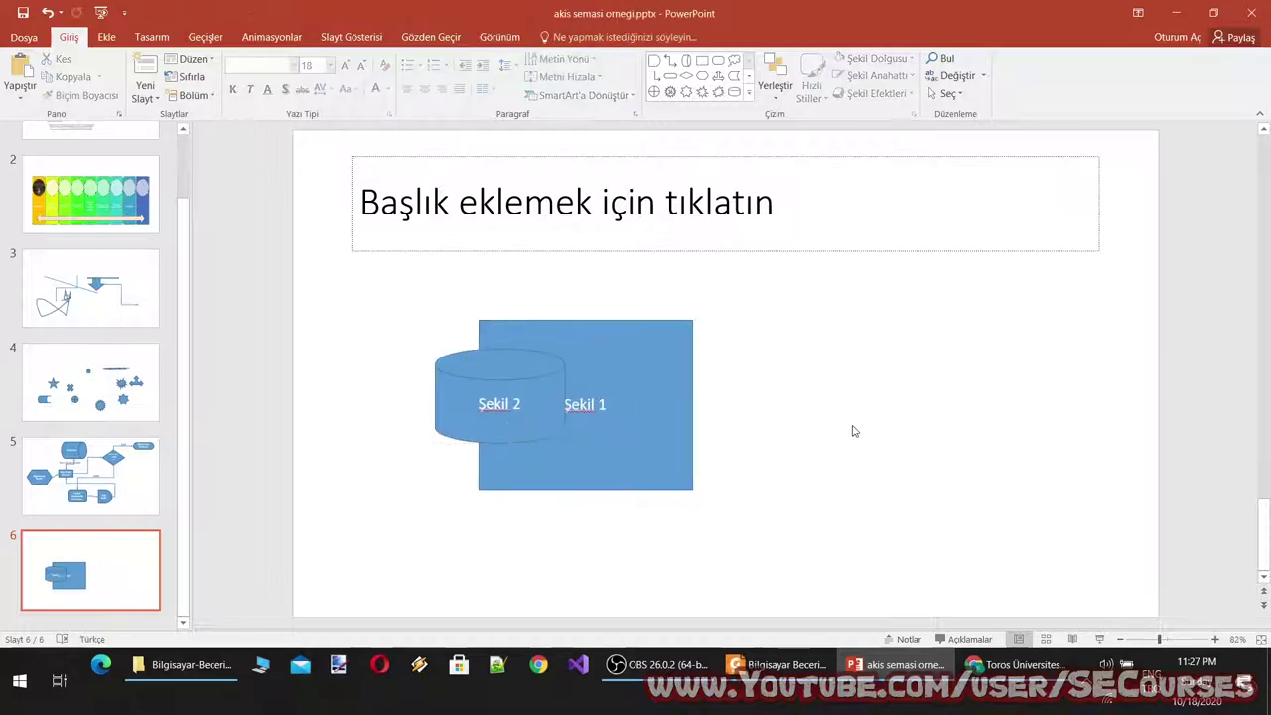
left_click(948, 94)
left_click(968, 157)
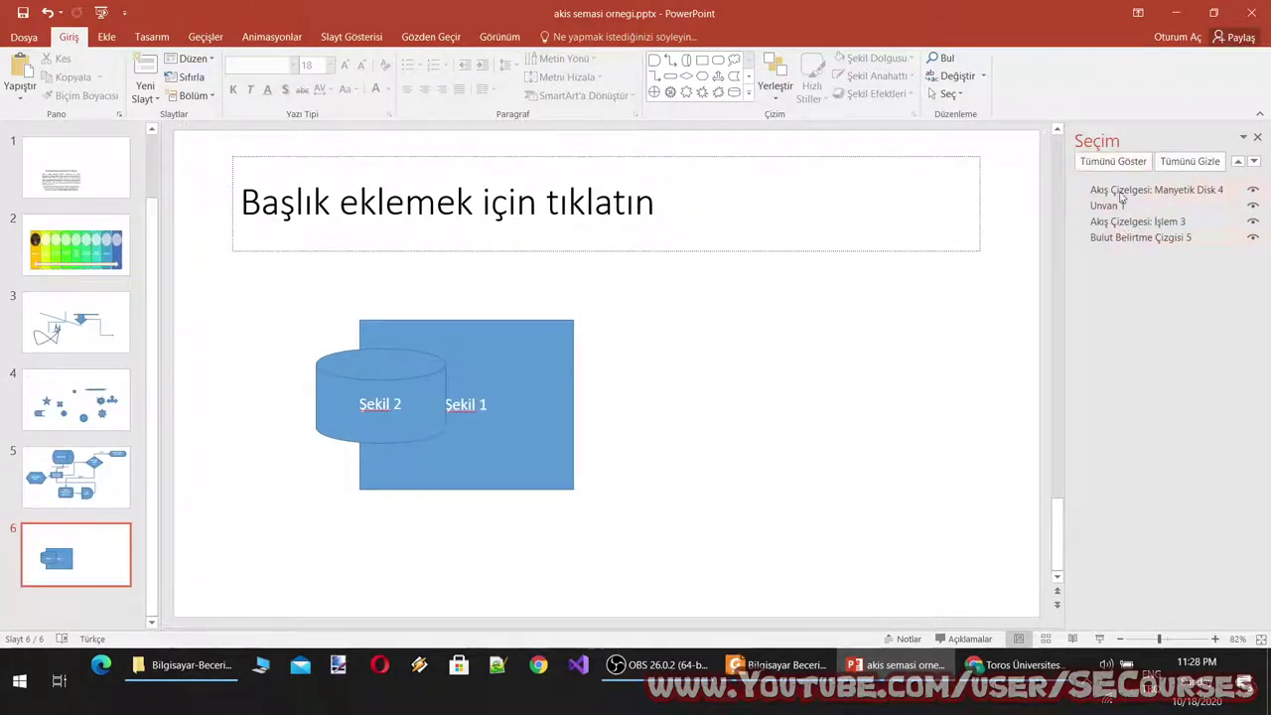
Toggle the visibility of each slide 6 object in the Seçim pane, leaving all visible.
left_click(1253, 191)
left_click(1253, 190)
left_click(1253, 190)
left_click(1253, 206)
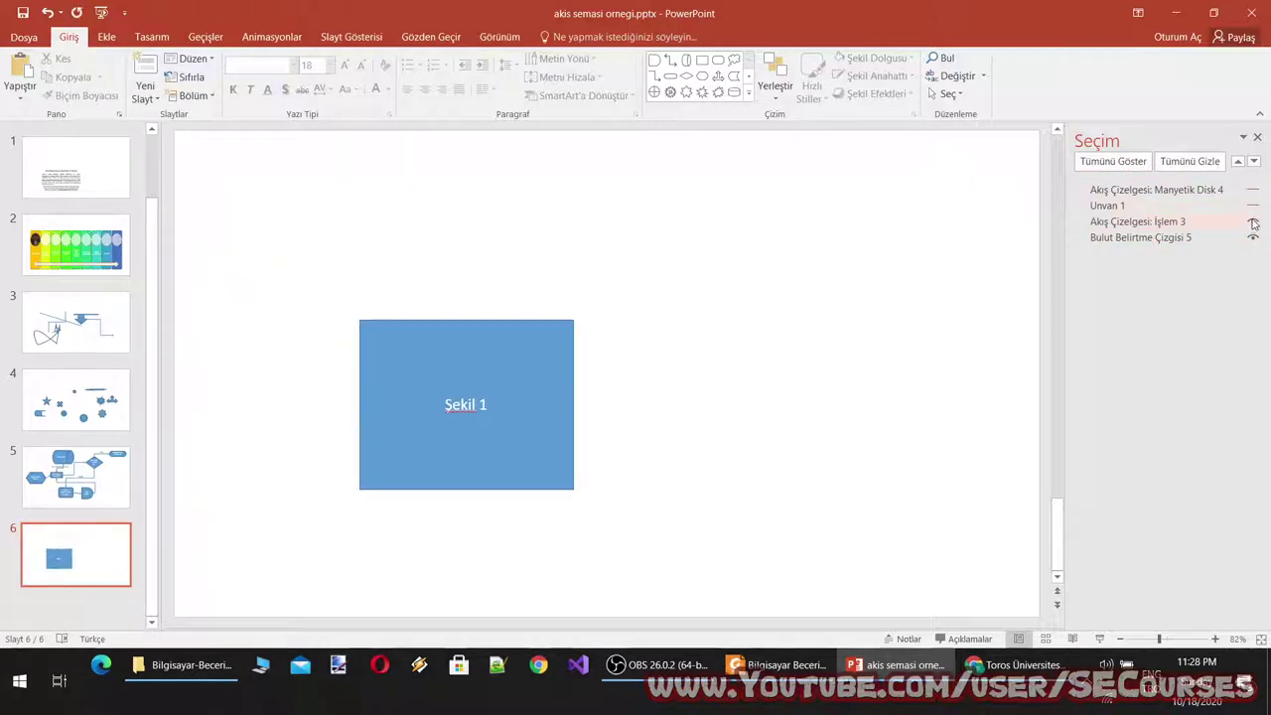
left_click(1253, 222)
left_click(1253, 237)
left_click(1253, 237)
left_click(1253, 222)
left_click(1254, 206)
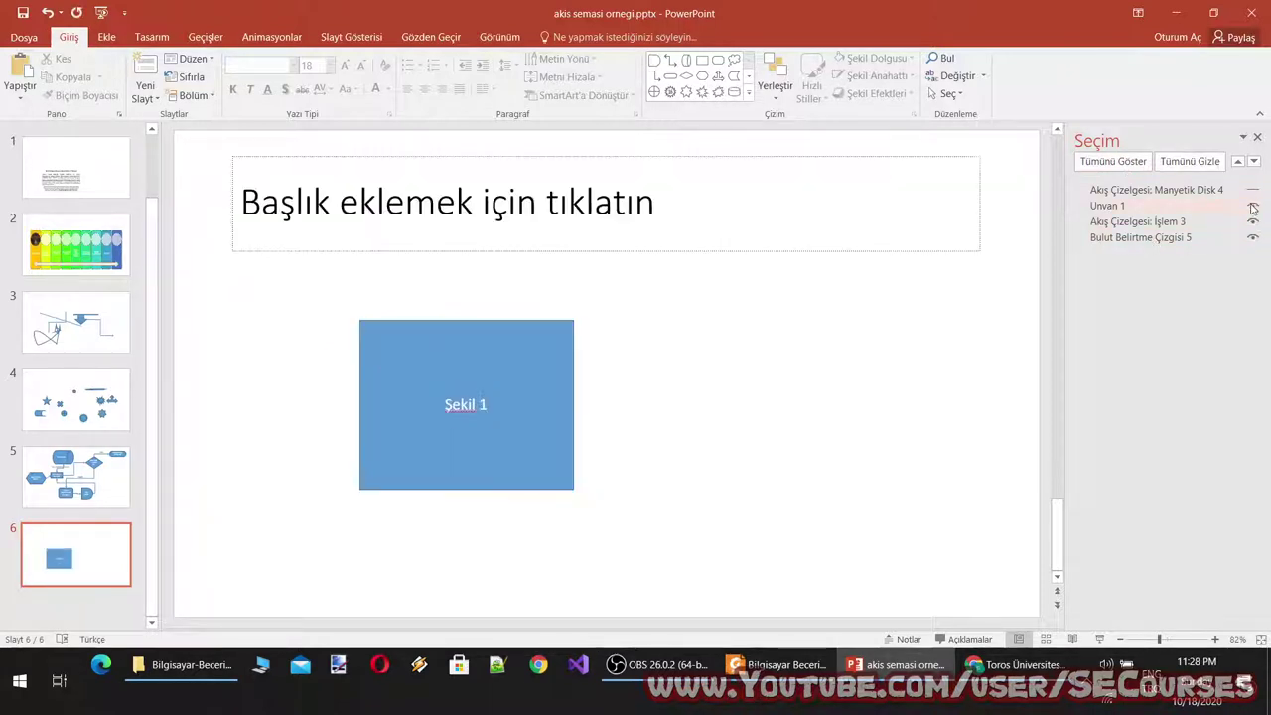
left_click(1253, 190)
Select the cloud callout in the object list and edit its name, keeping the original name.
left_click(1132, 237)
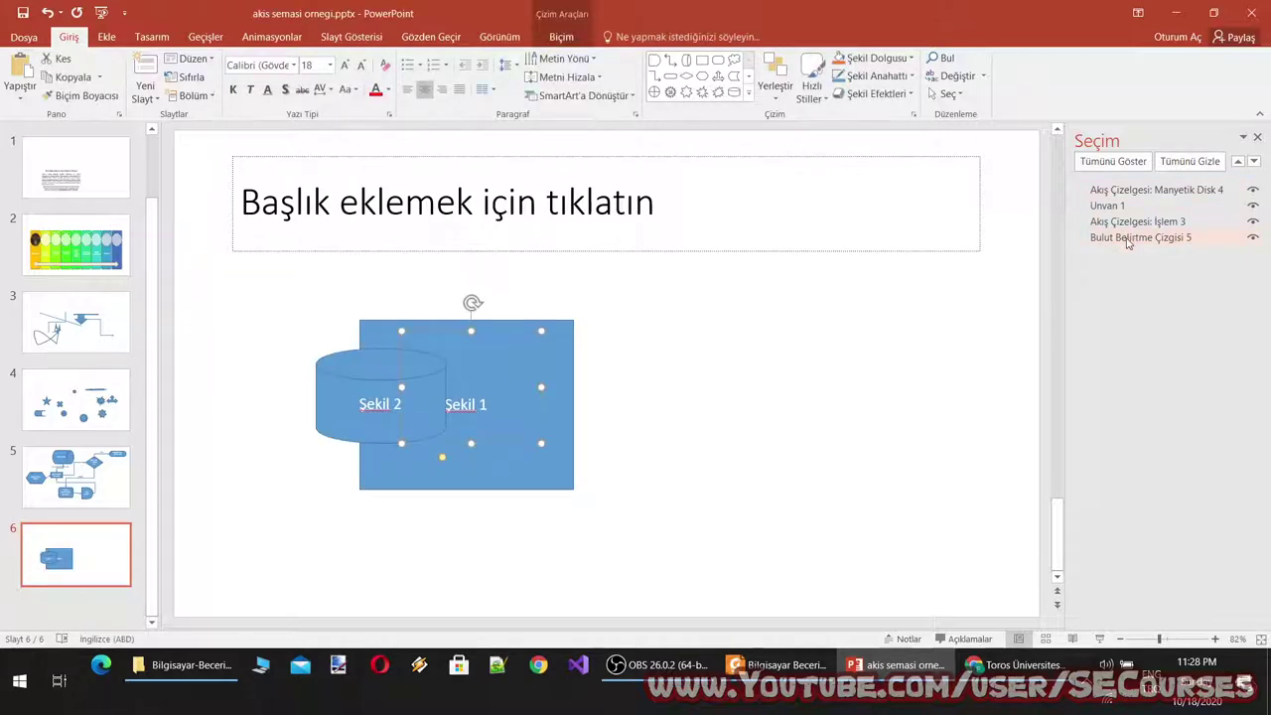
left_click(1127, 239)
left_click_drag(1195, 239, 1077, 242)
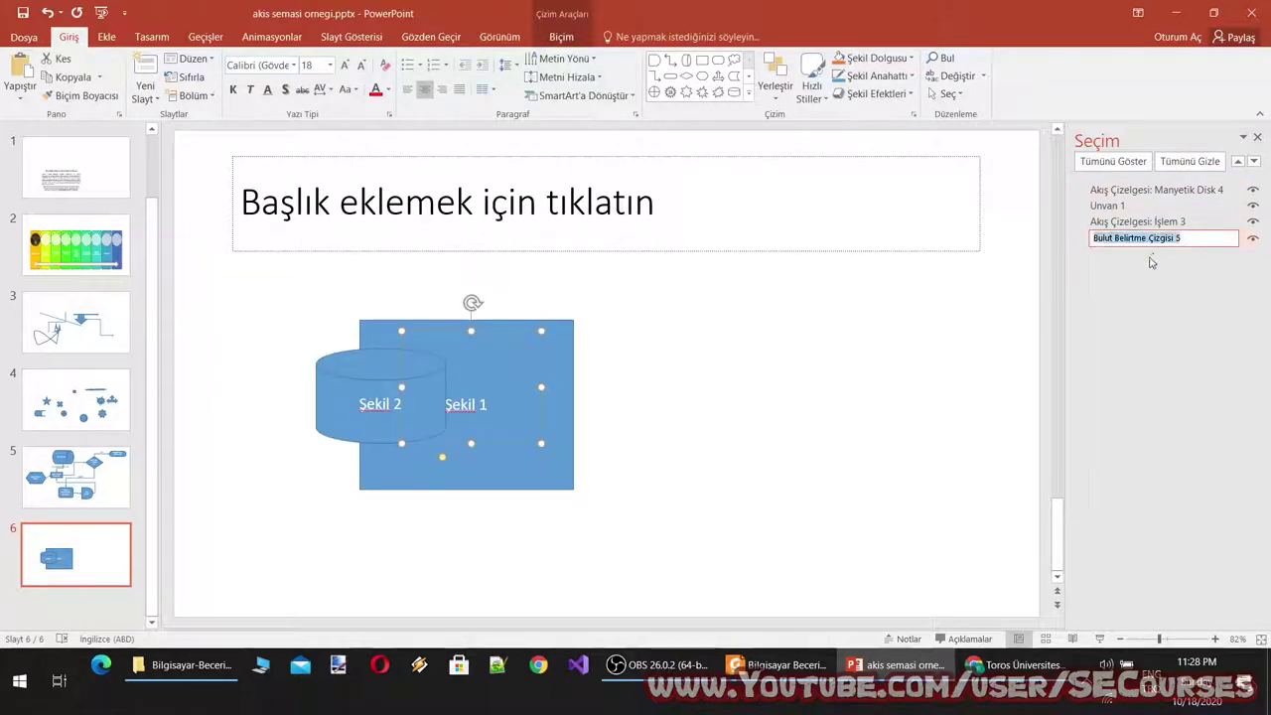
left_click(1181, 221)
left_click(1156, 240)
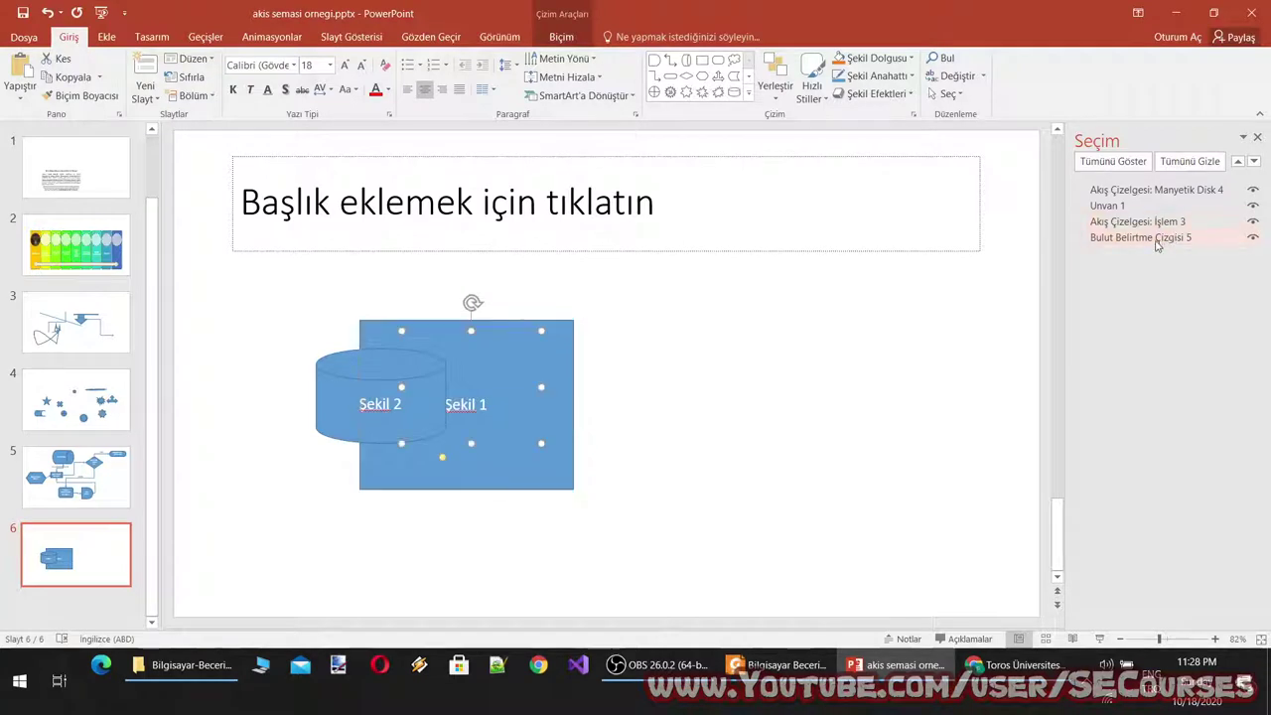
Nudge the Şekil 1 rectangle around while trying to select the cloud hidden behind it.
left_click_drag(500, 382, 525, 377)
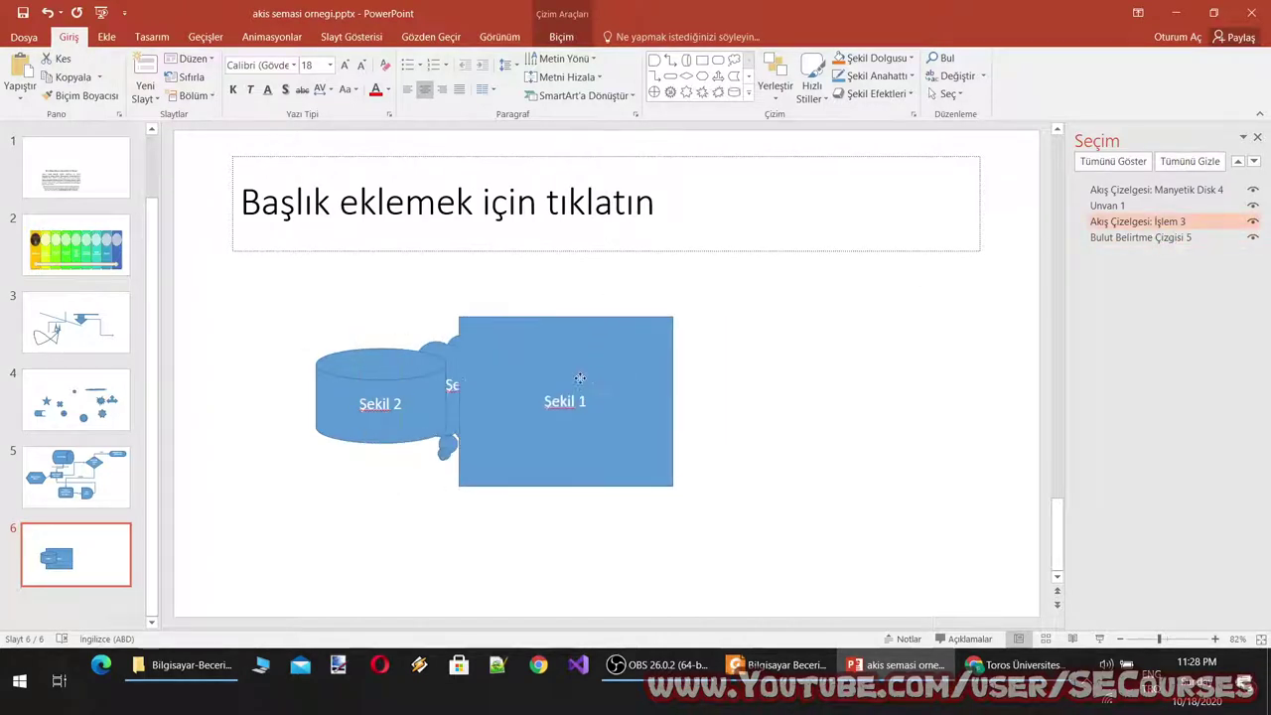
left_click(1122, 244)
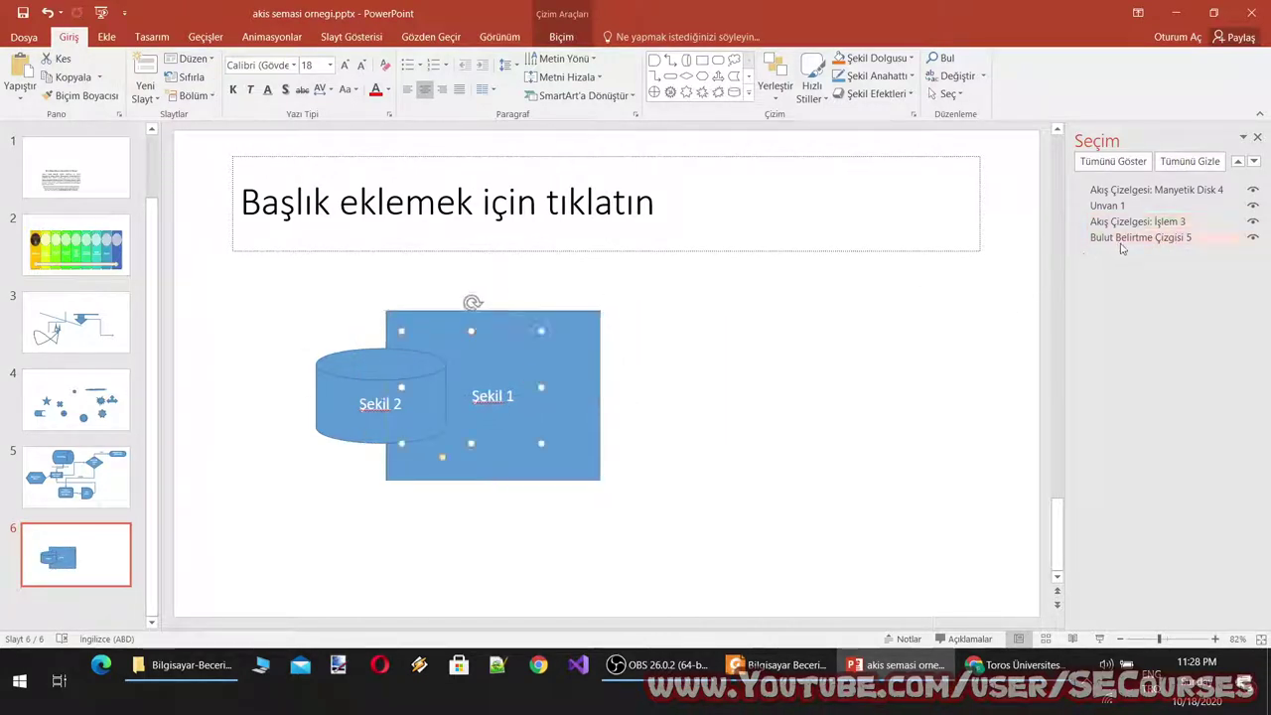
left_click(715, 463)
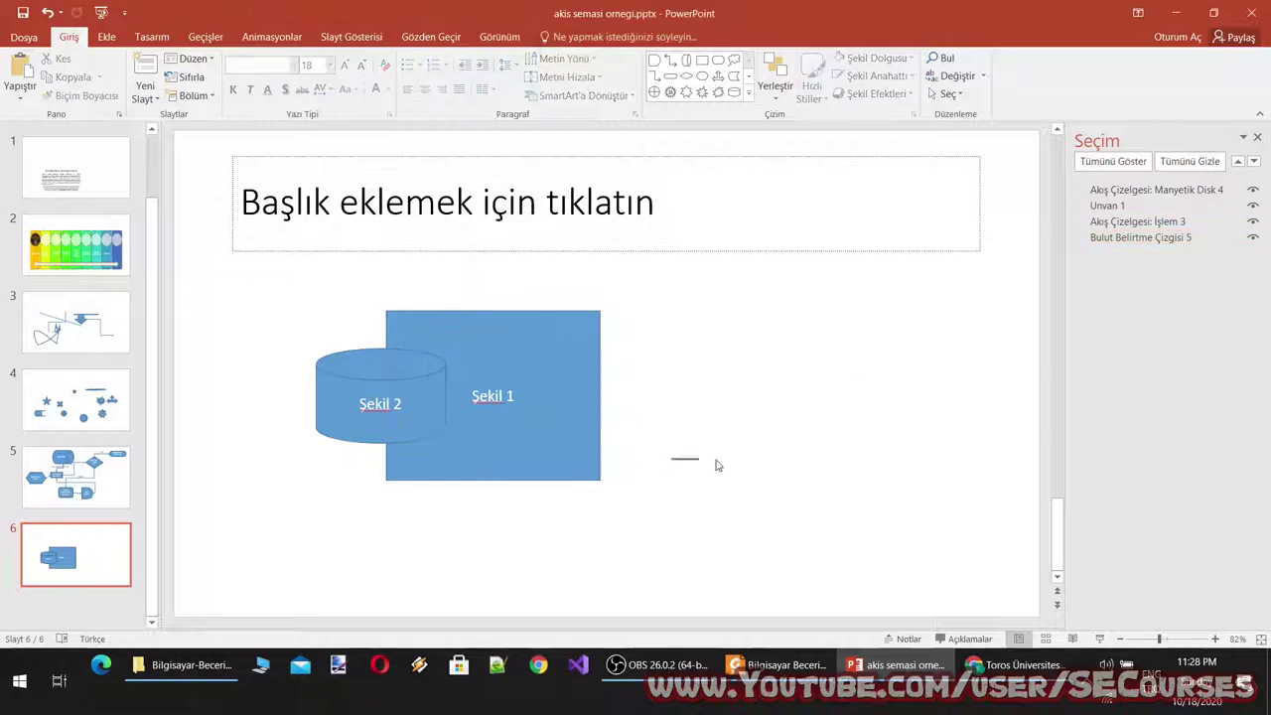
left_click(1095, 239)
mouse_move(516, 349)
left_mouse_down()
mouse_move(574, 323)
mouse_move(510, 341)
left_mouse_up()
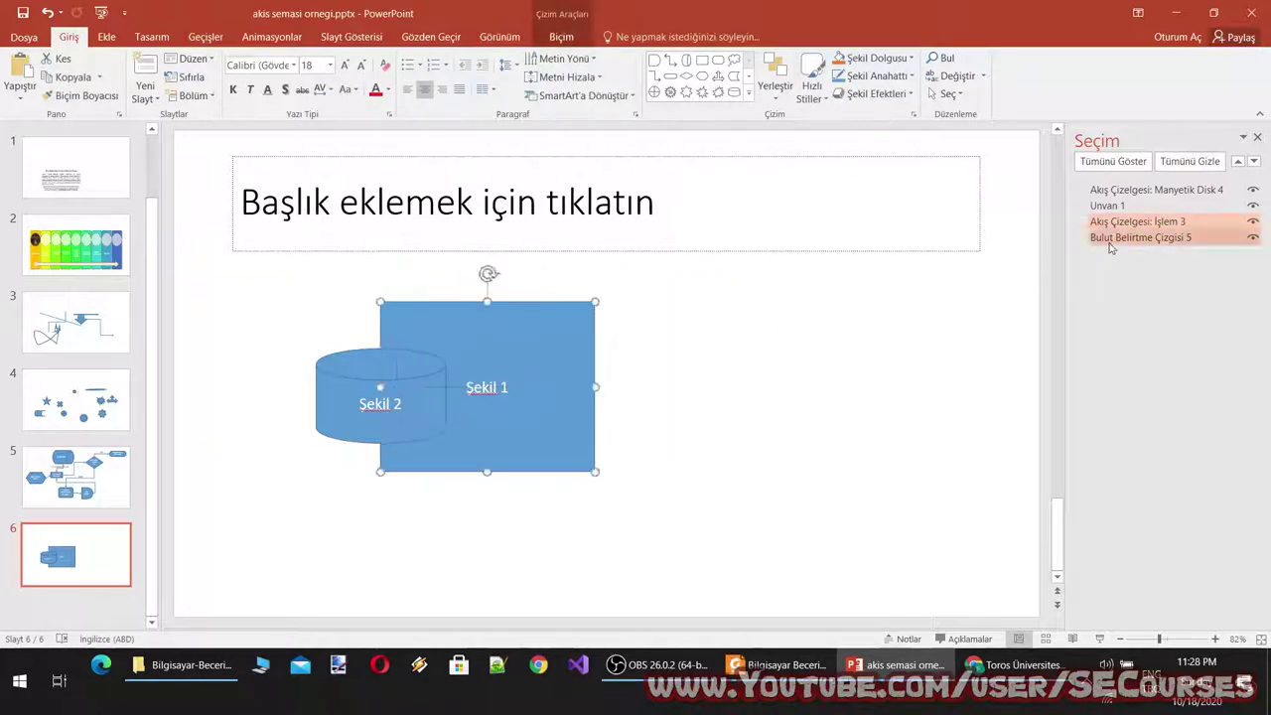
left_click(1112, 244)
left_click_drag(731, 388, 842, 427)
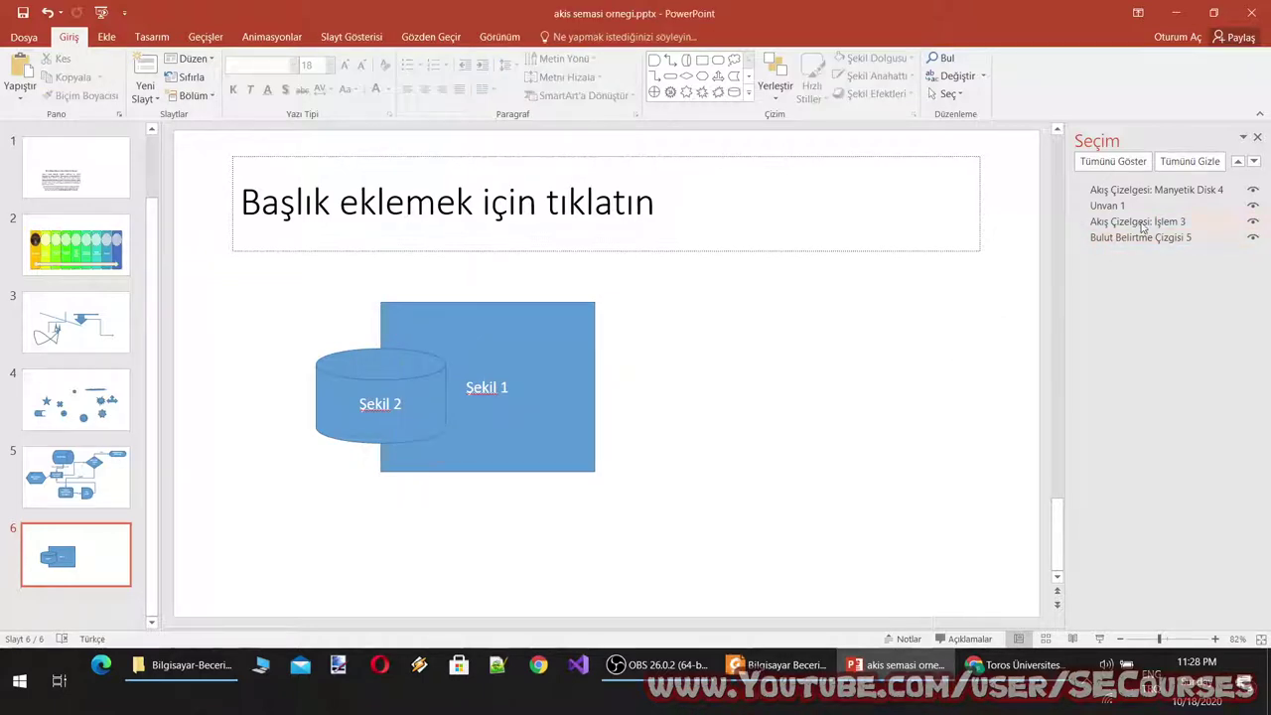
right_click(676, 335)
left_click(1111, 239)
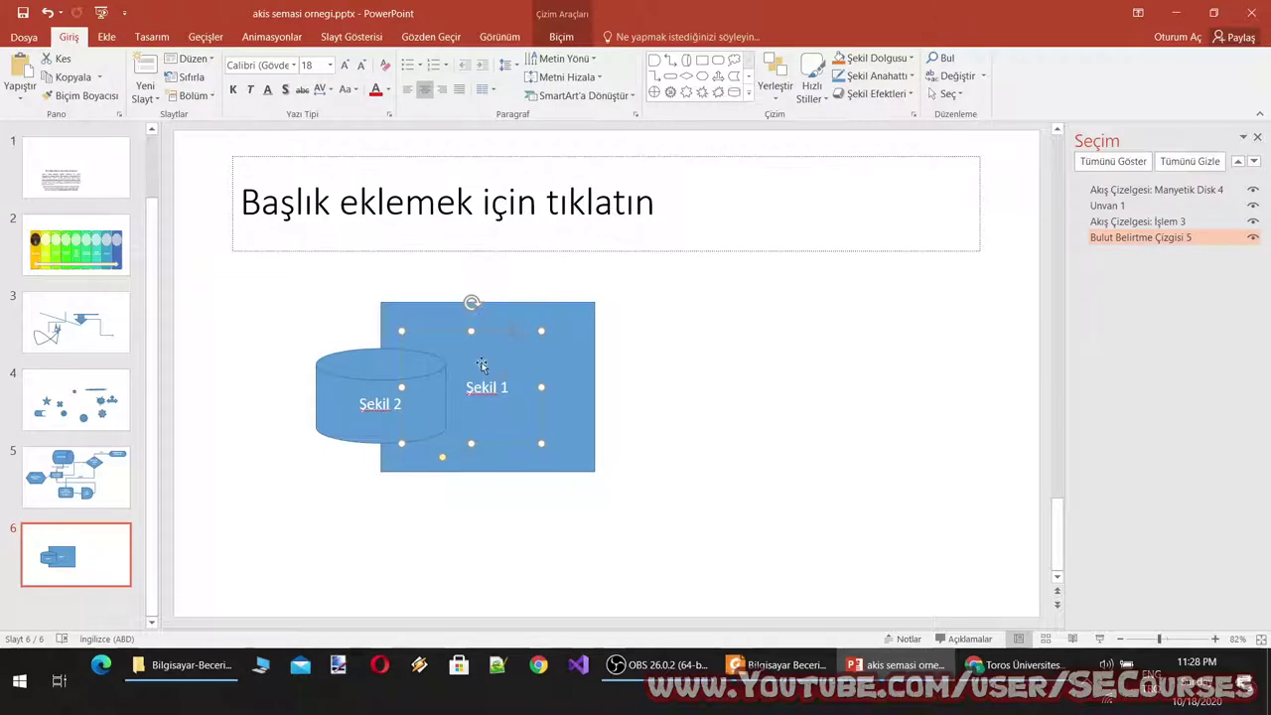
left_click_drag(480, 367, 475, 374)
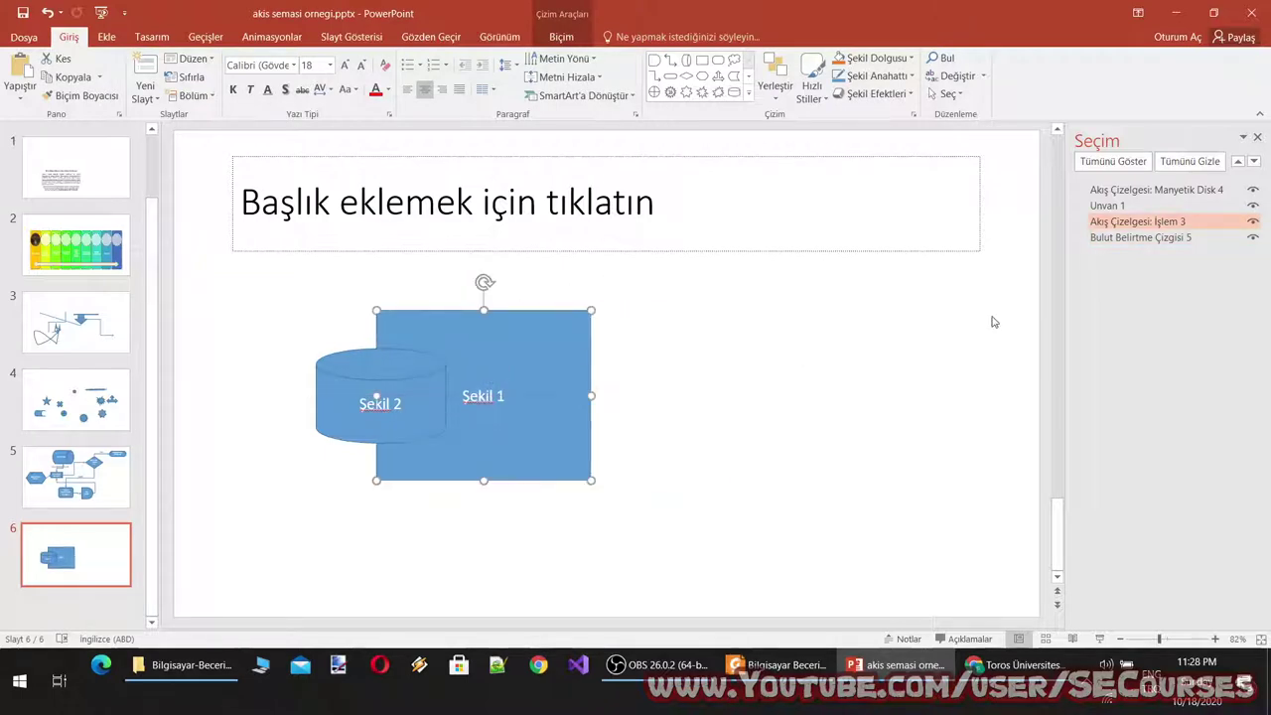
Hide Şekil 1, drag the Şekil 3 cloud to its right, then show Şekil 1 again.
left_click(1253, 223)
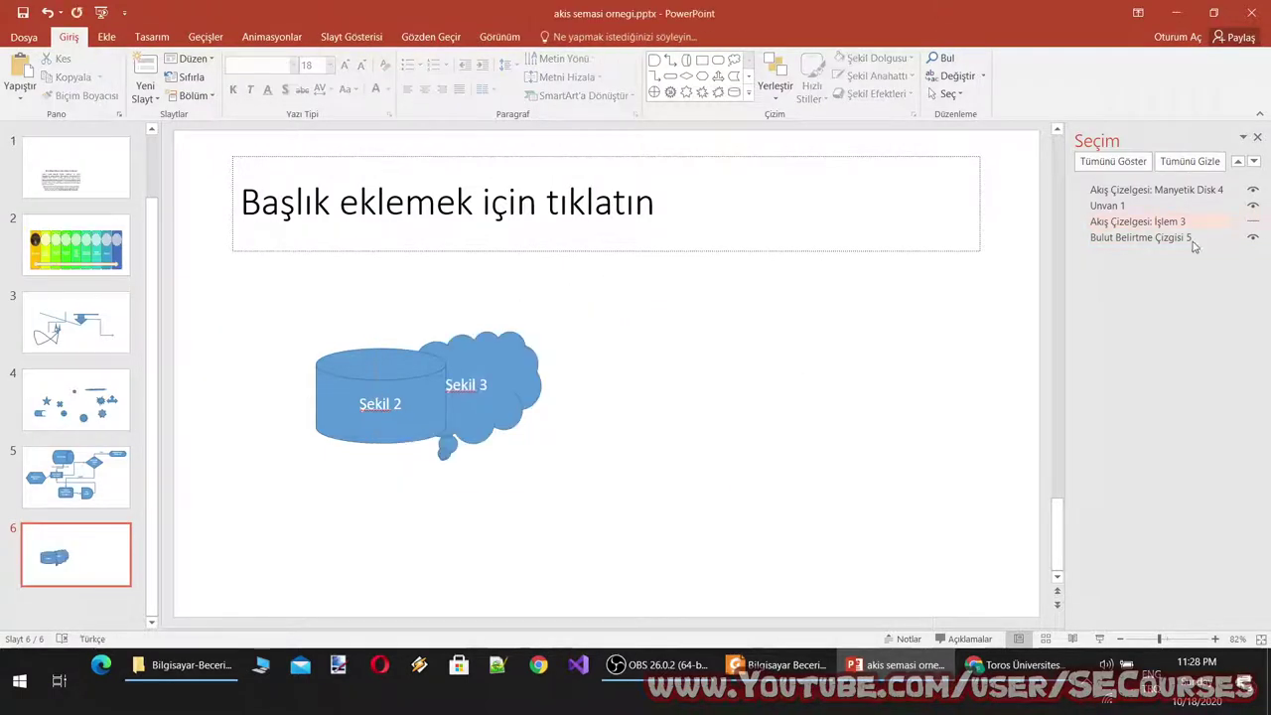
mouse_move(501, 363)
left_mouse_down()
mouse_move(651, 395)
mouse_move(811, 339)
left_mouse_up()
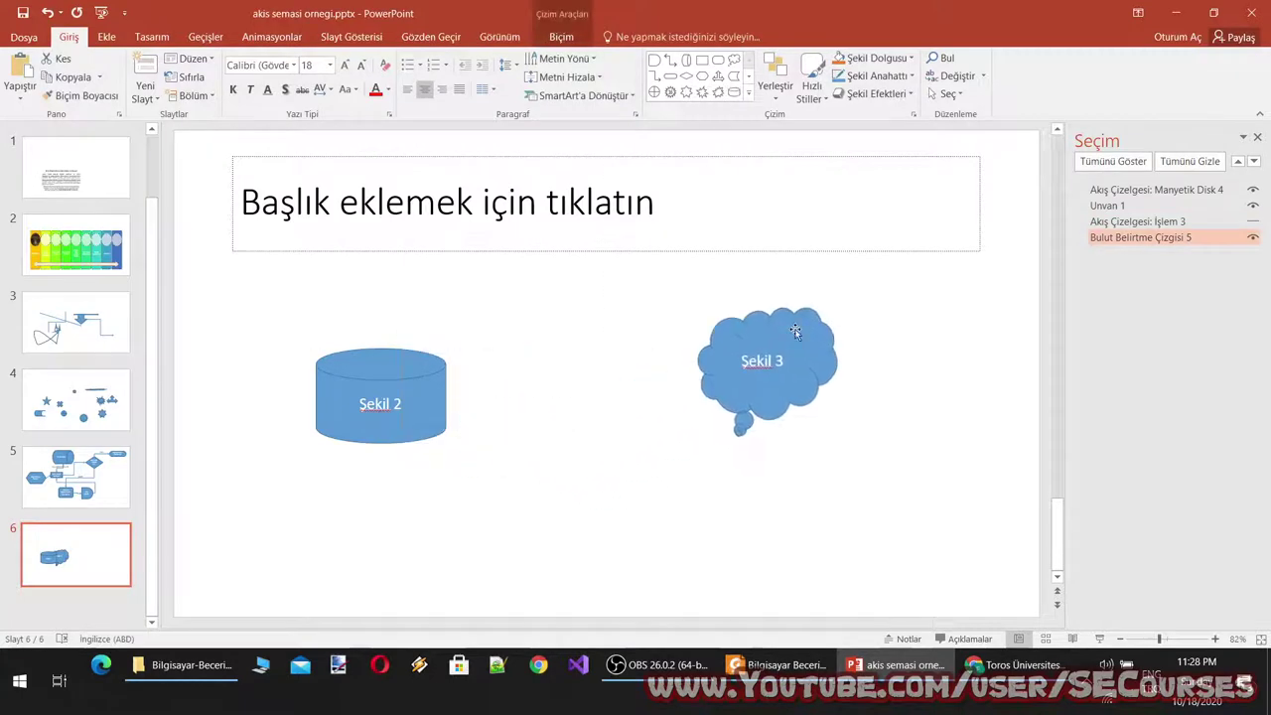
left_click(1253, 223)
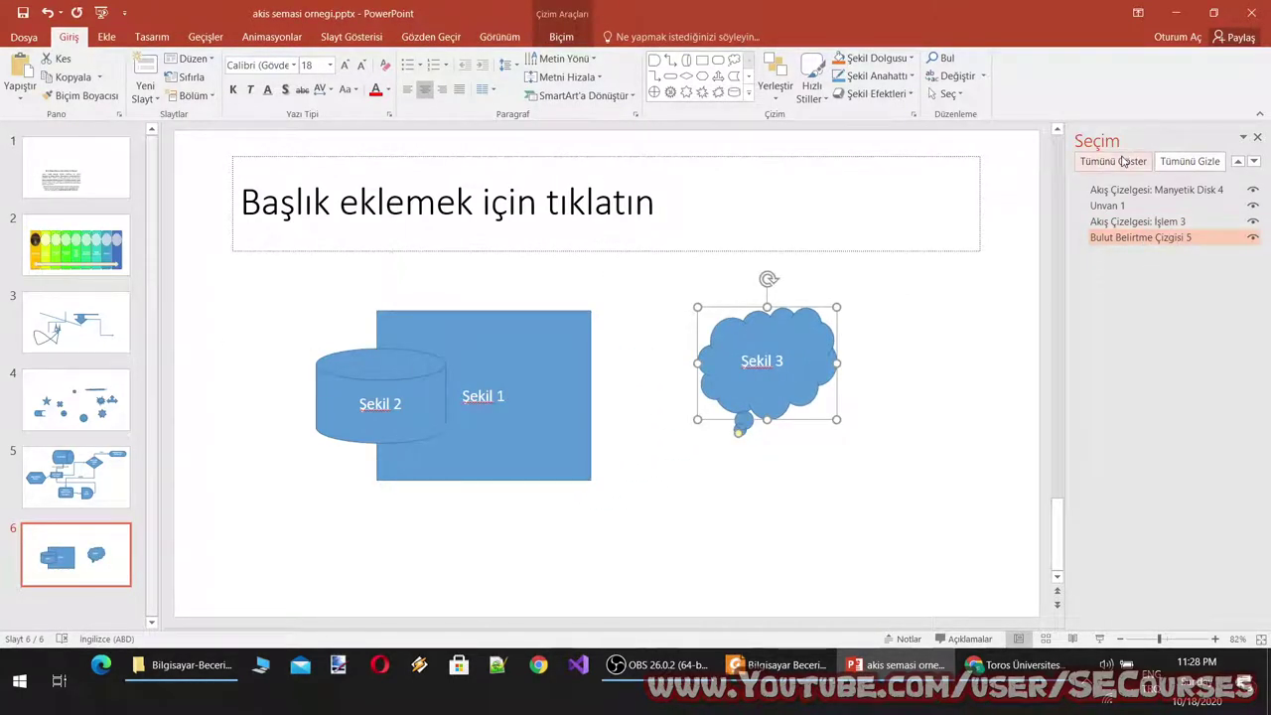
Hide and show all shapes, then adjust the Şekil 2 cylinder's layer order.
left_click(1189, 161)
left_click(1112, 161)
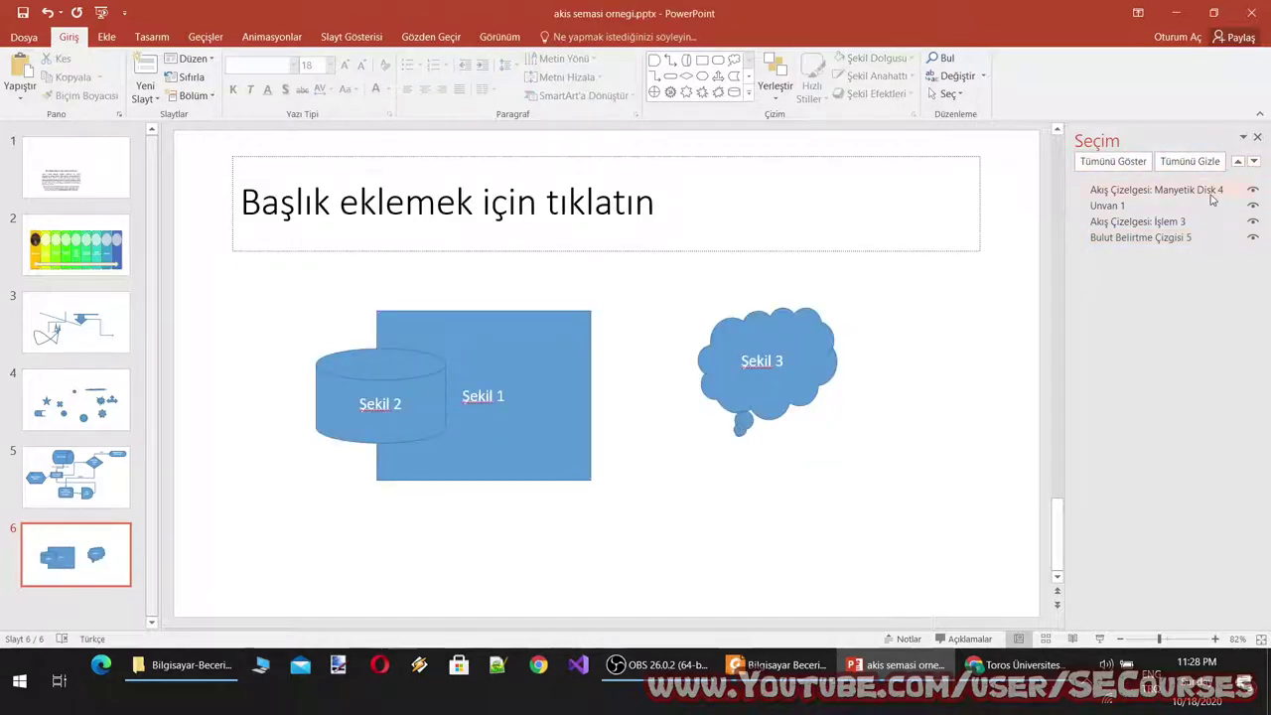
left_click(1210, 190)
left_click(1253, 160)
left_click(1253, 161)
left_click(1253, 161)
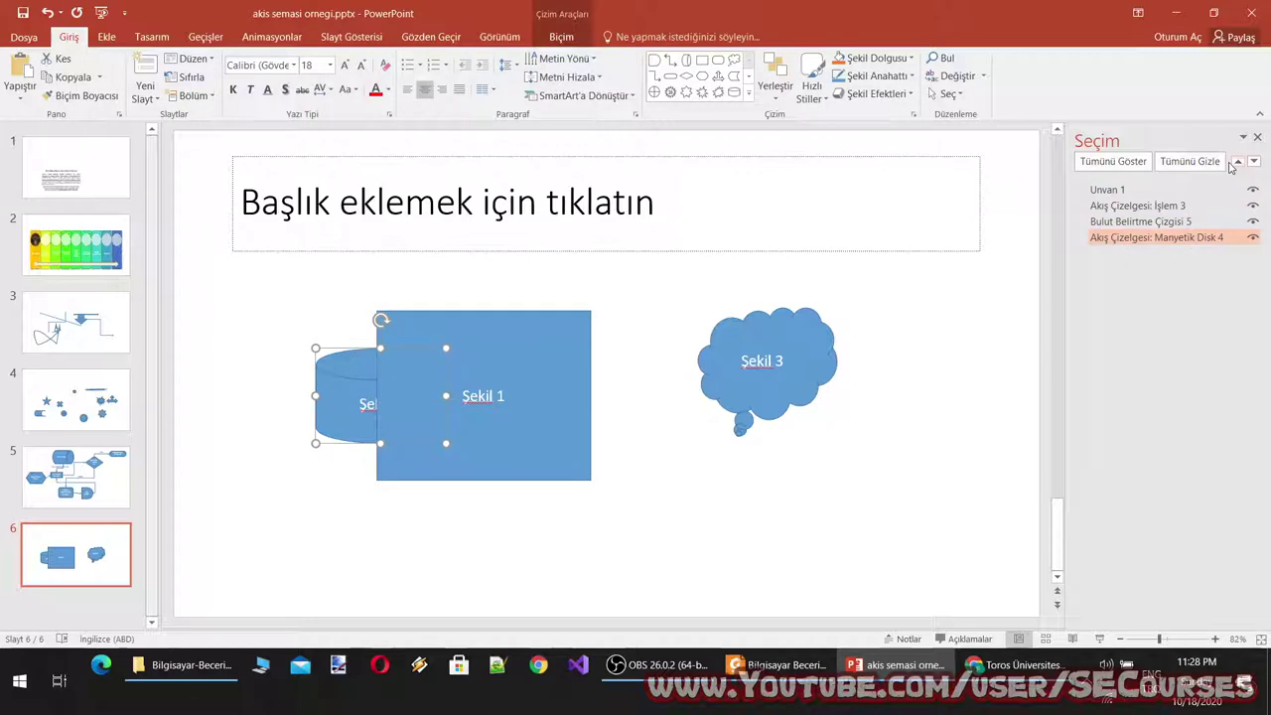
left_click(1238, 161)
left_click(1237, 160)
left_click(1237, 161)
left_click(1253, 161)
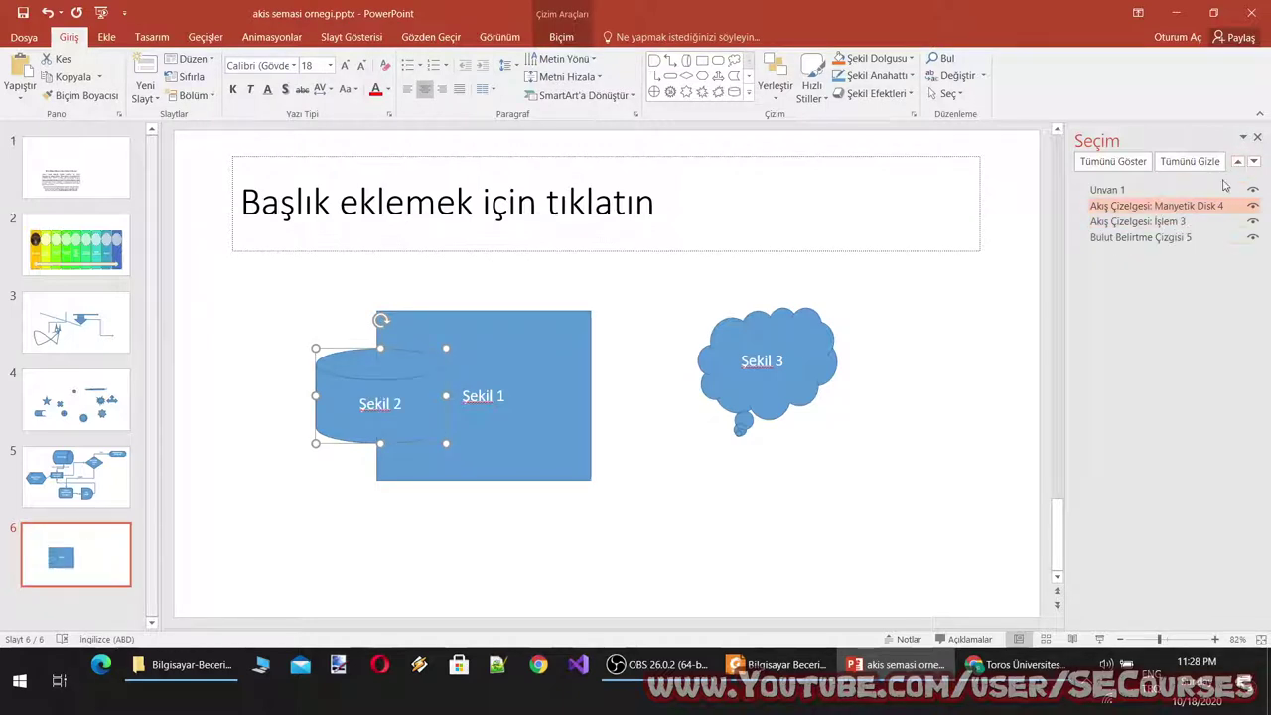
Bring the Şekil 1 rectangle to the top layer in front of the cylinder, then switch to the PDF notes.
left_click(1163, 222)
left_click(1238, 163)
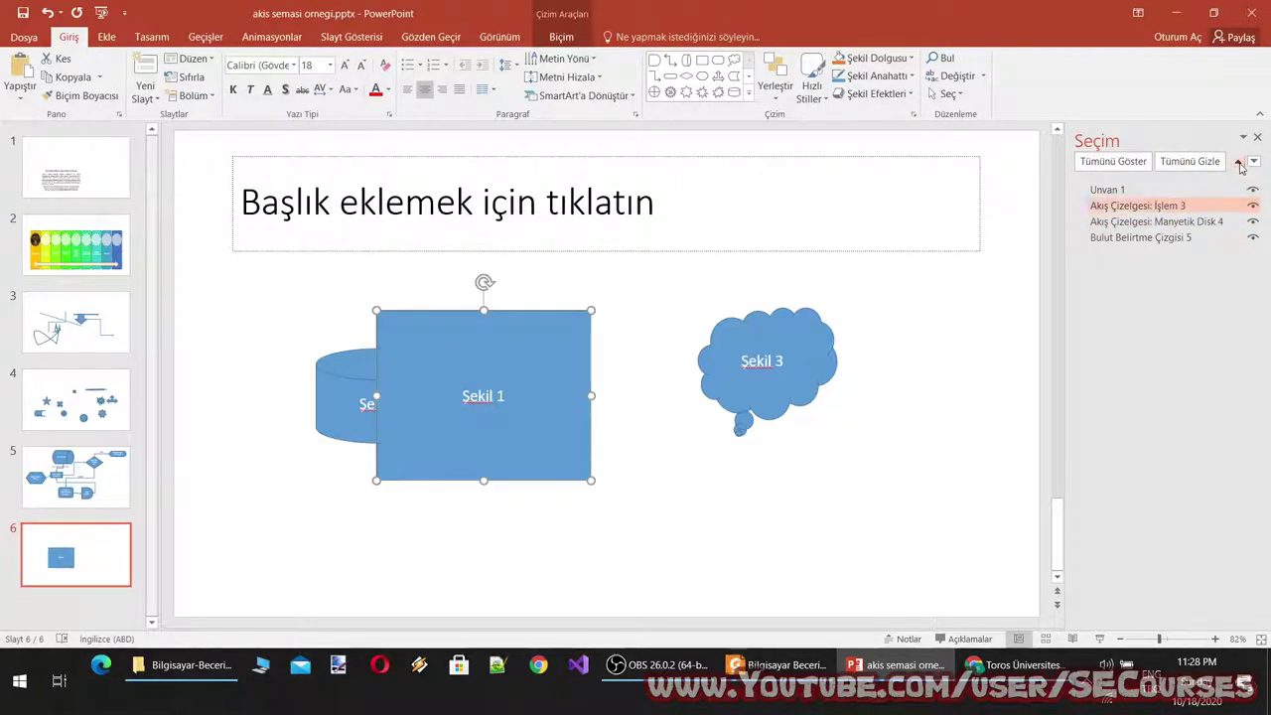
left_click(1239, 163)
left_click(1253, 161)
left_click(1253, 161)
left_click(1253, 161)
left_click(1238, 161)
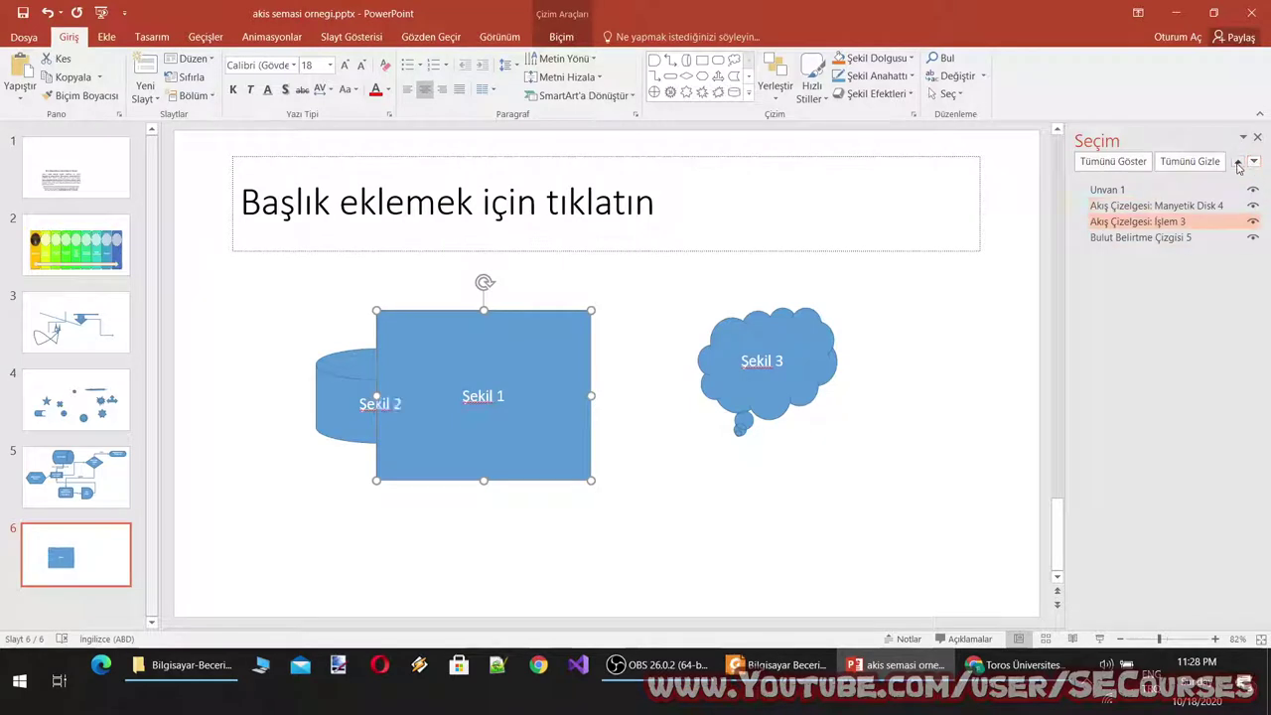
left_click(1239, 161)
left_click(1238, 161)
left_click(1253, 161)
left_click(1254, 161)
left_click(1238, 160)
left_click(1238, 161)
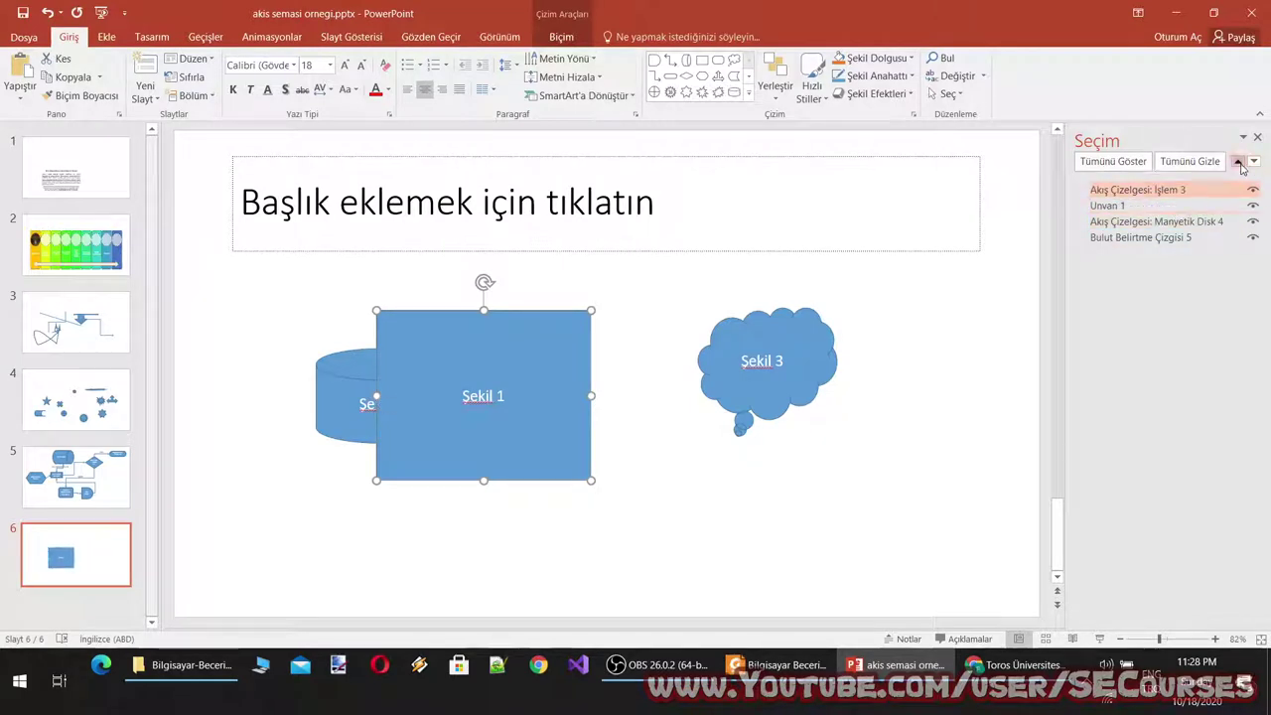
left_click(1253, 161)
left_click(1253, 161)
left_click(1253, 161)
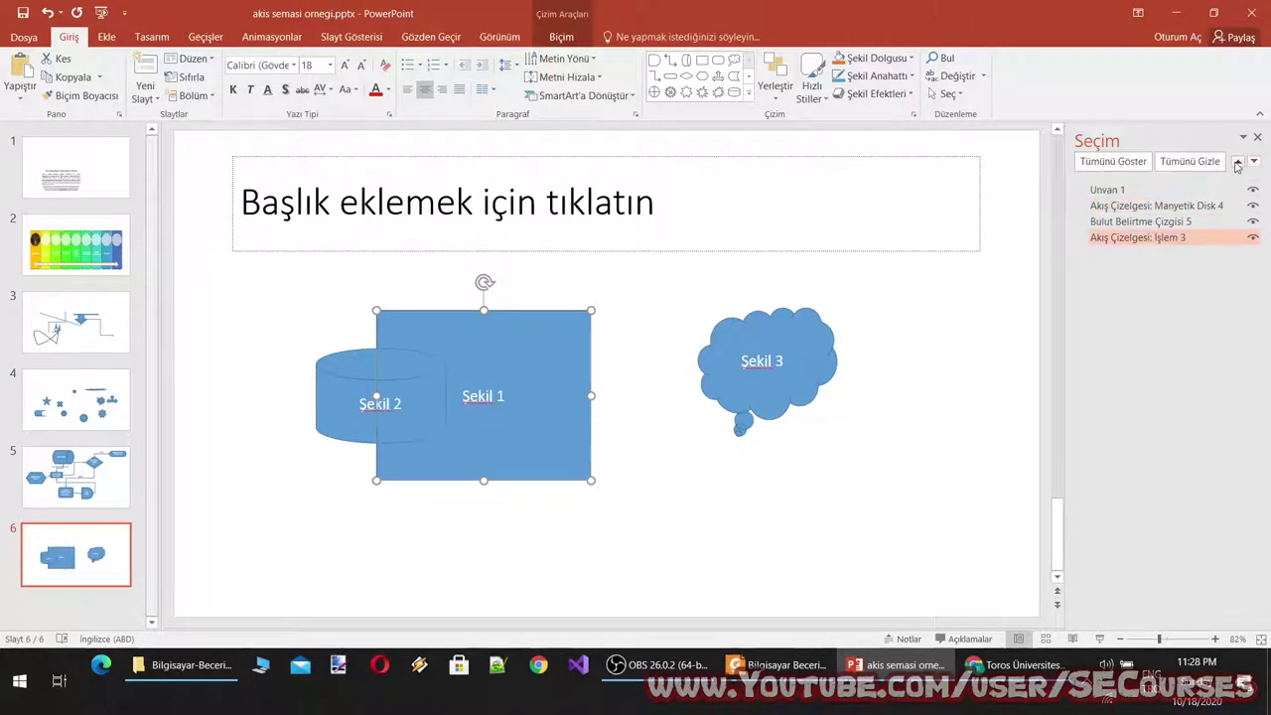
left_click(1238, 161)
left_click(1239, 161)
left_click(1238, 161)
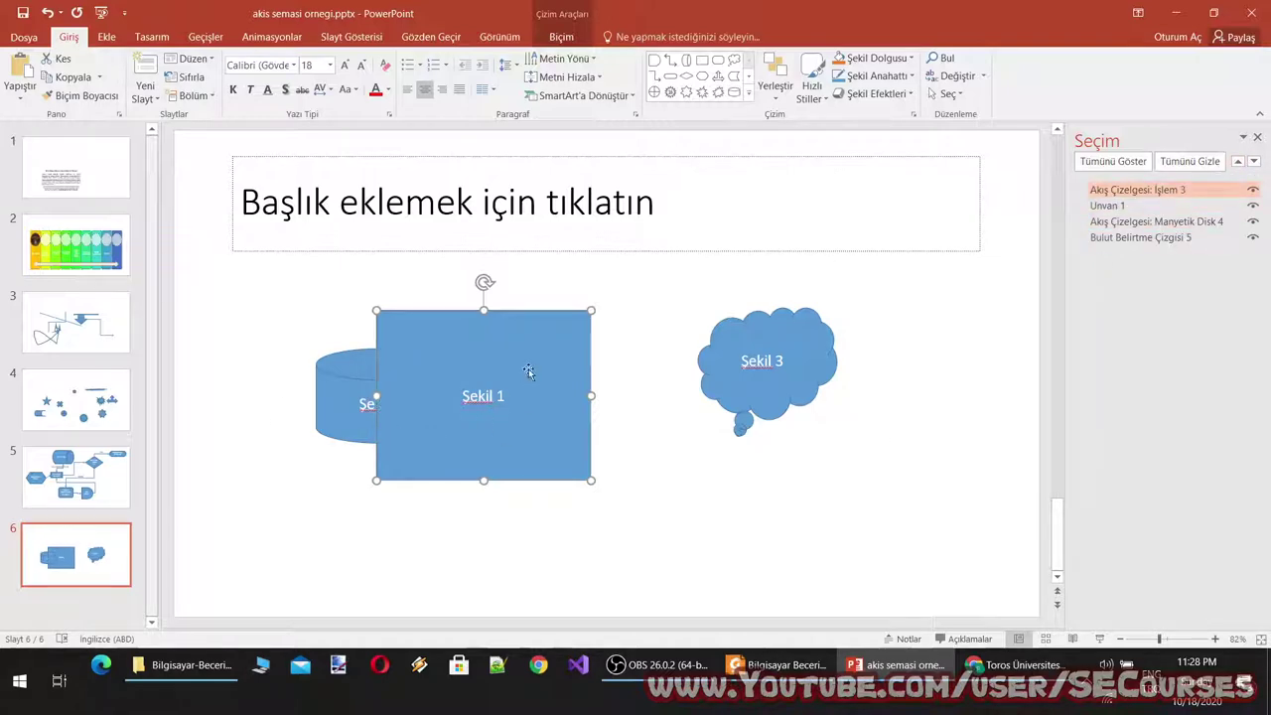
left_click(778, 665)
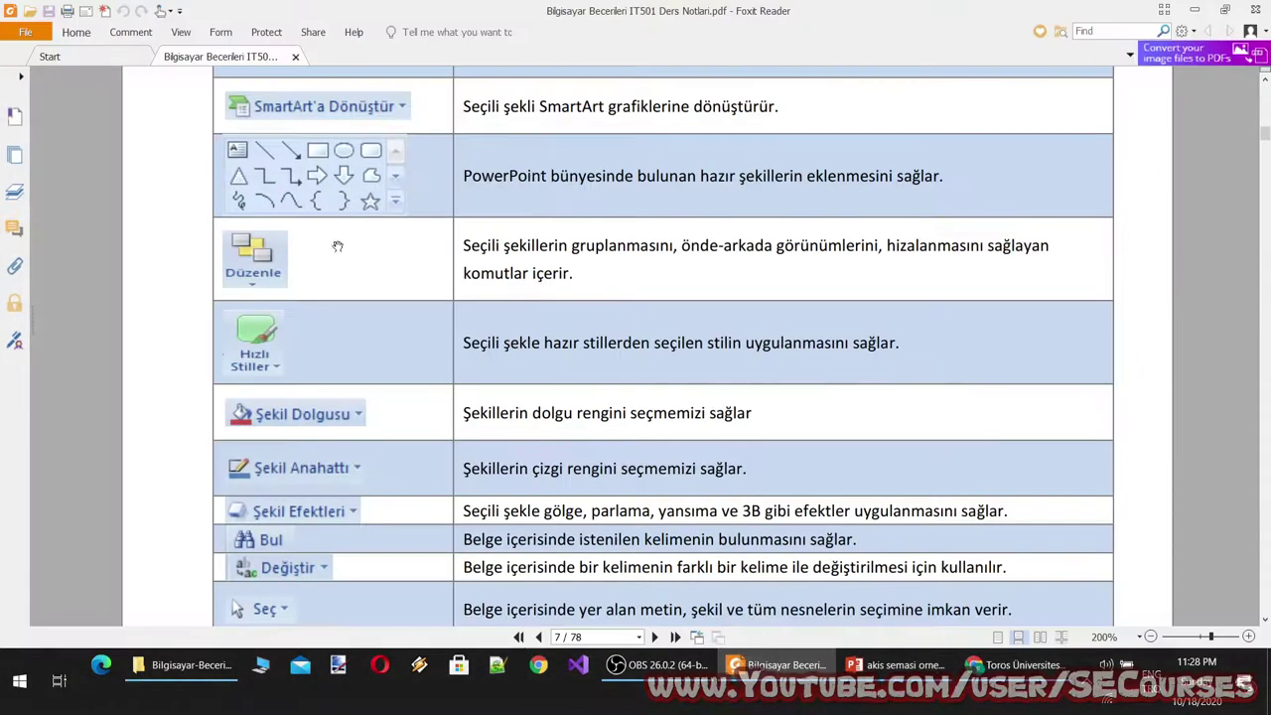
Scroll the course-notes PDF's shape-command table down to the EKLE SEKMESİ section.
scroll(699, 247, "down", 1)
scroll(701, 248, "down", 1)
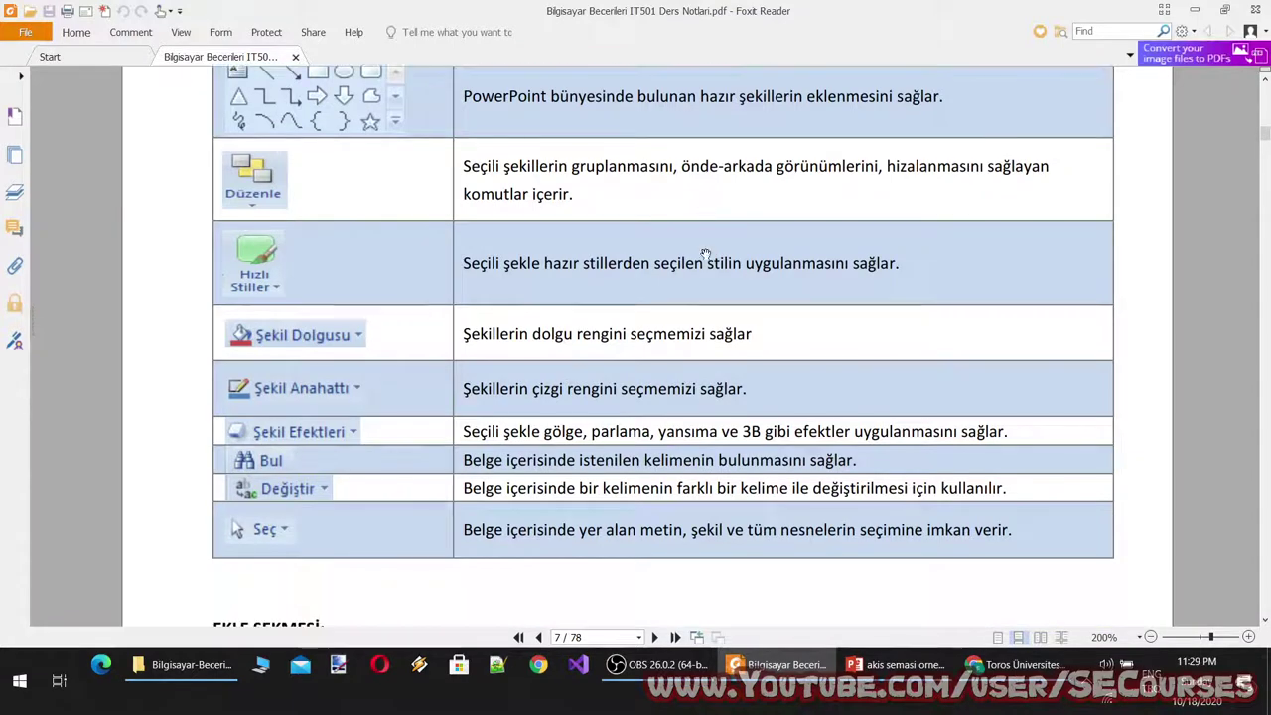
scroll(705, 255, "down", 1)
scroll(706, 254, "down", 2)
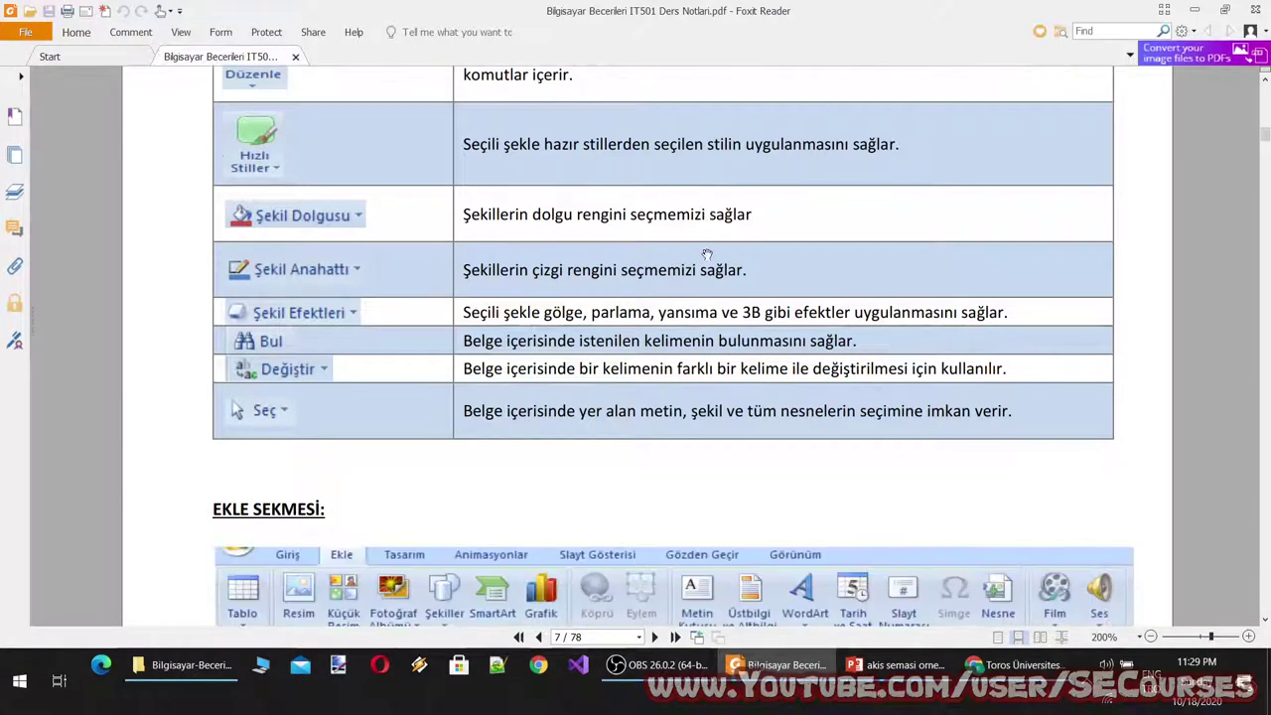
left_click(1264, 620)
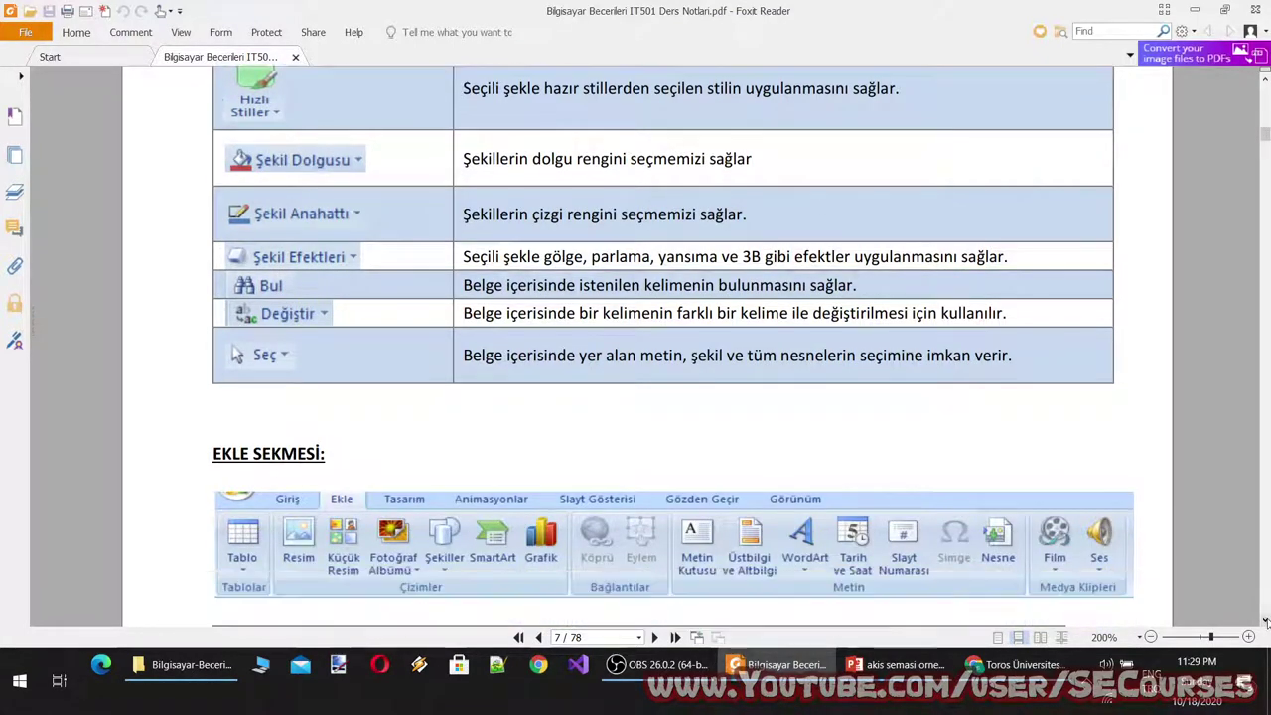
scroll(888, 448, "up", 1)
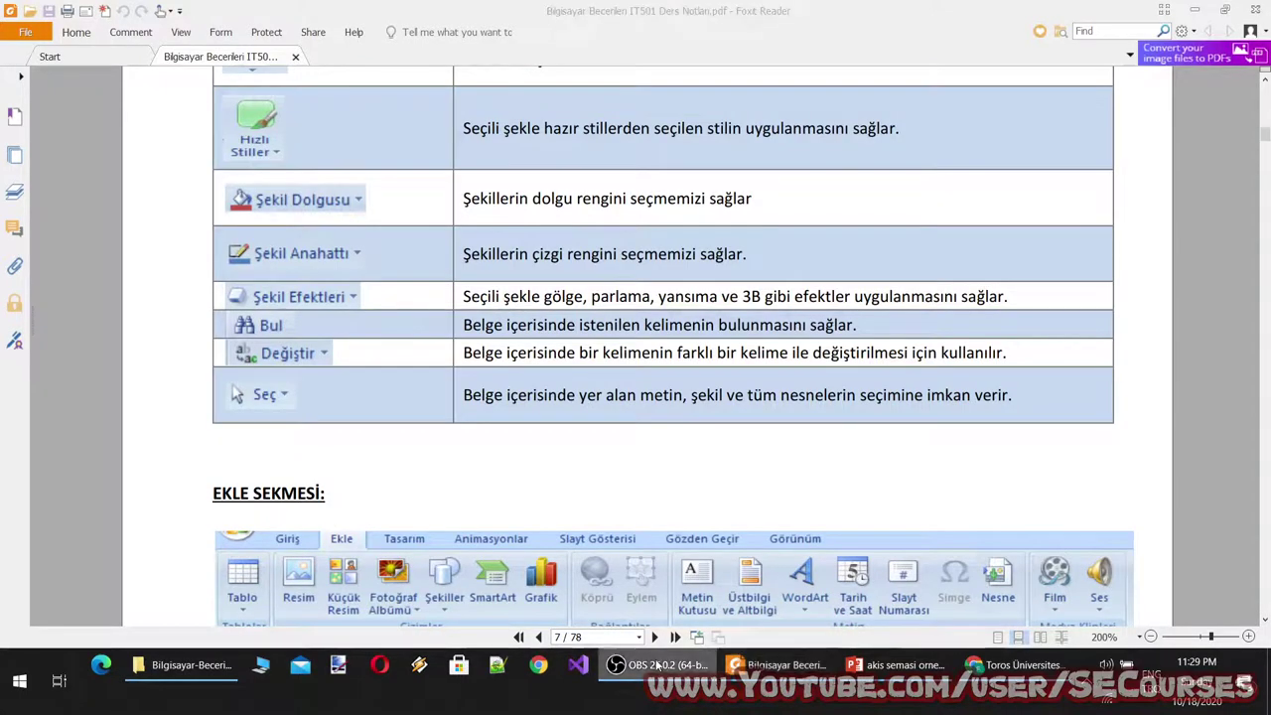
Return from Foxit Reader to the akis semasi ornegi.pptx presentation.
left_click(655, 665)
left_click(656, 665)
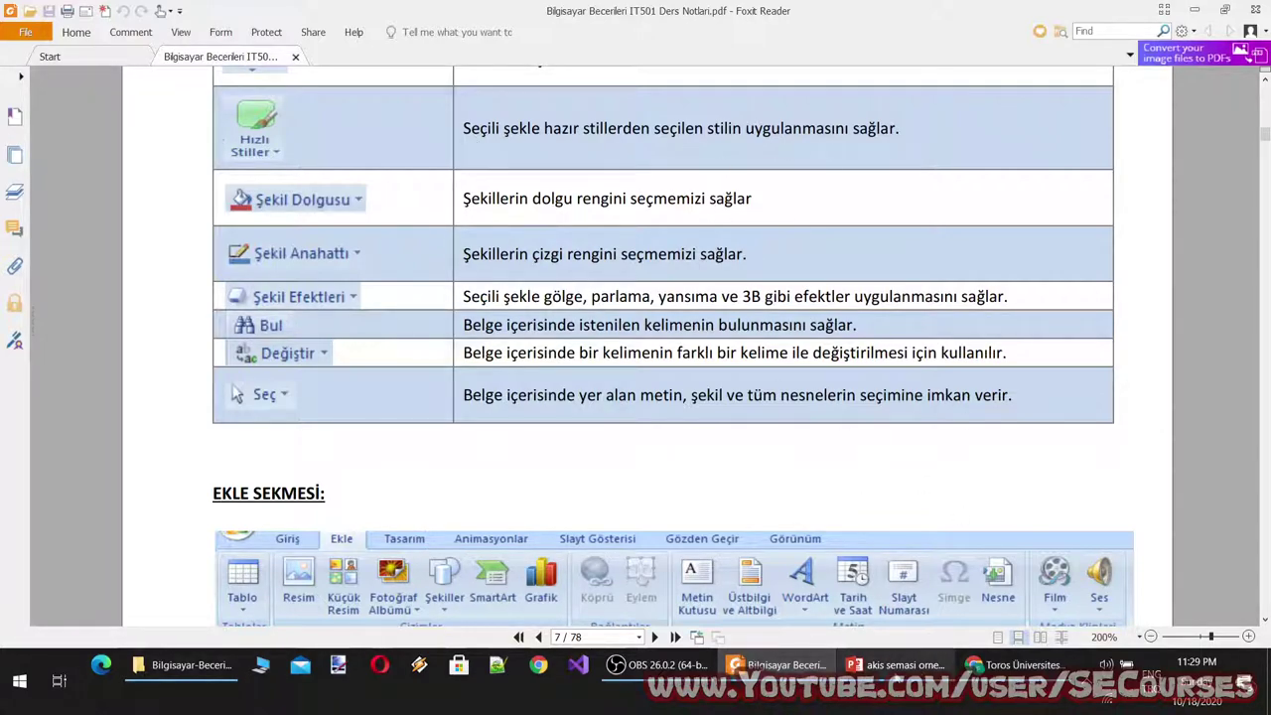
left_click(673, 666)
left_click(673, 666)
left_click(889, 665)
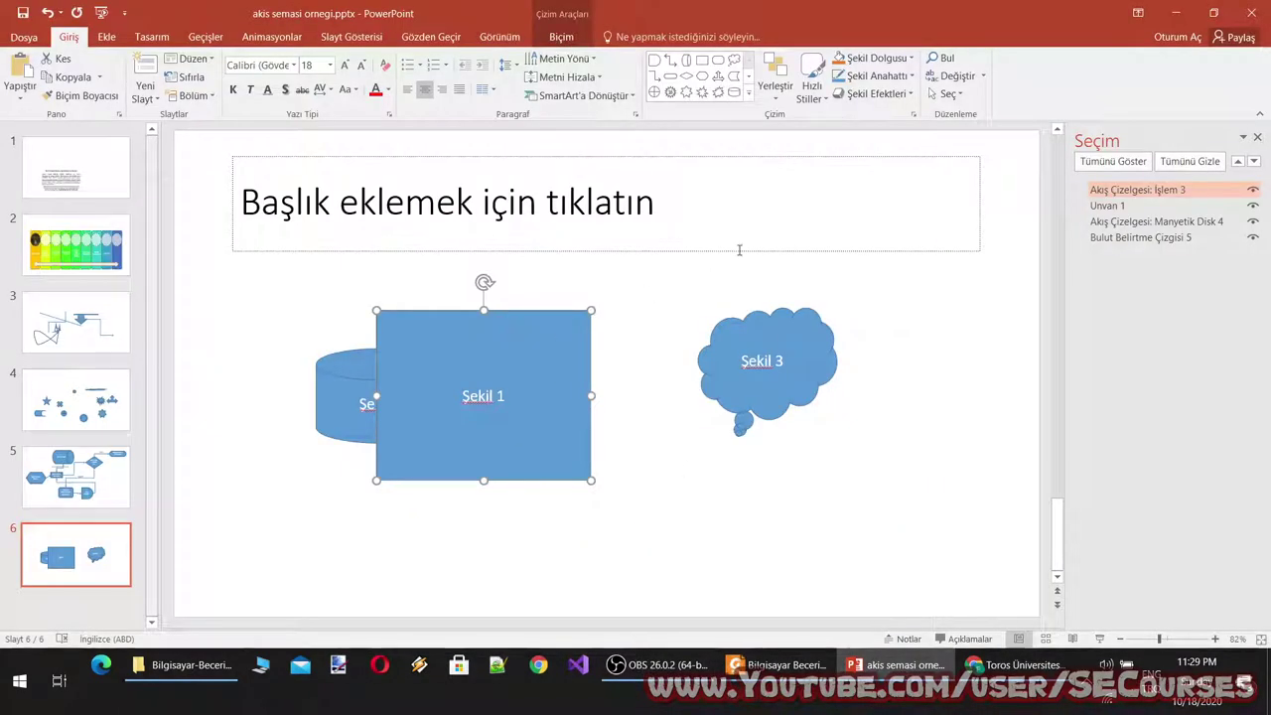
Browse the Hızlı Stiller gallery without applying a style, then go to slide 5.
left_click(815, 96)
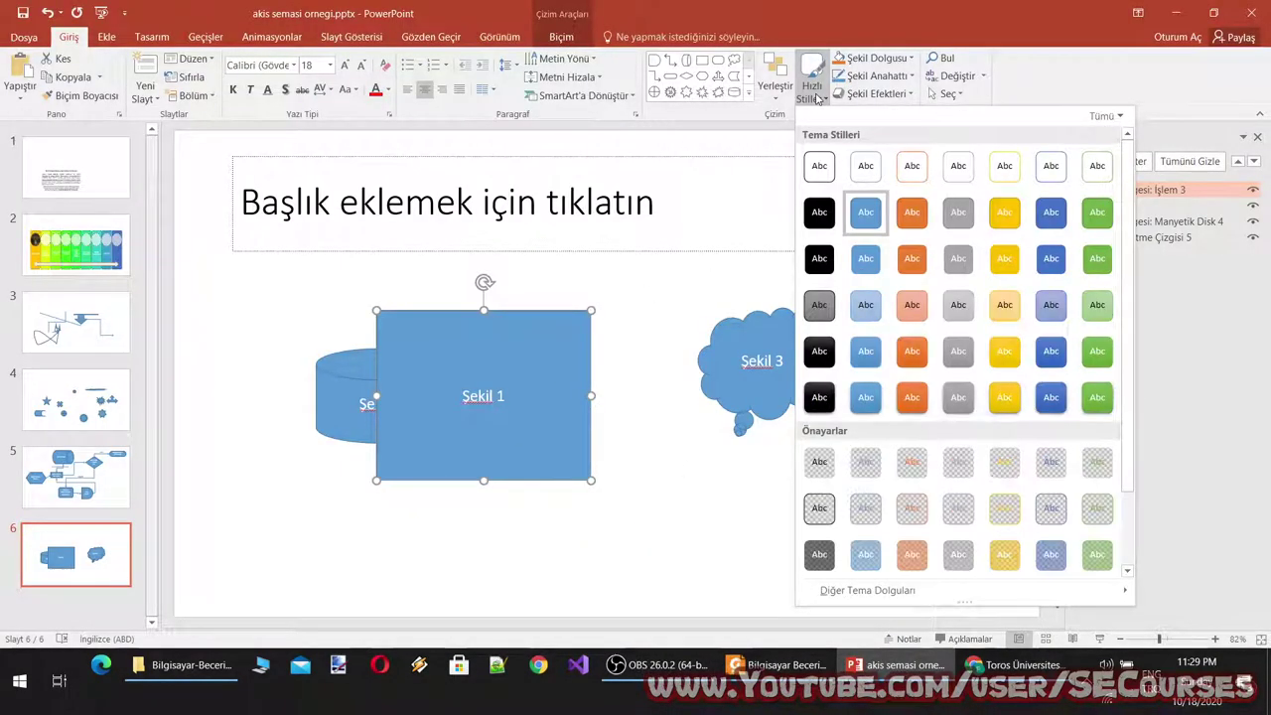
scroll(1003, 437, "down", 2)
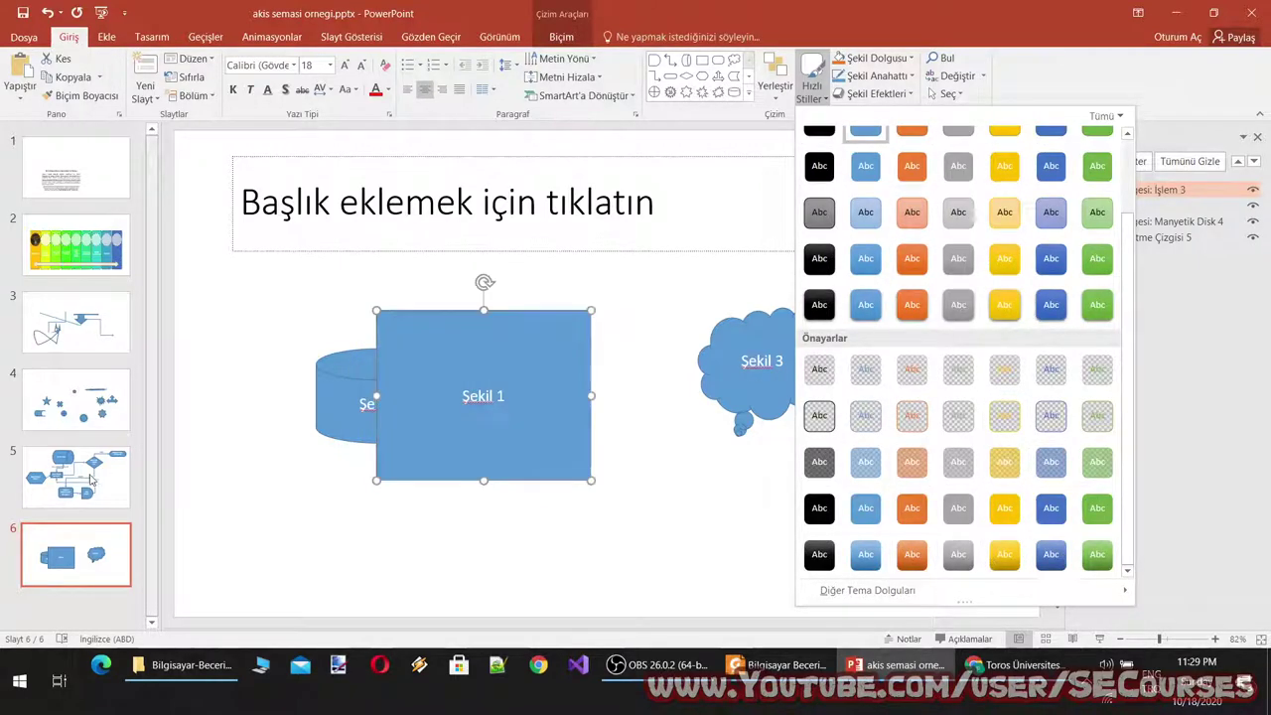
left_click(16, 523)
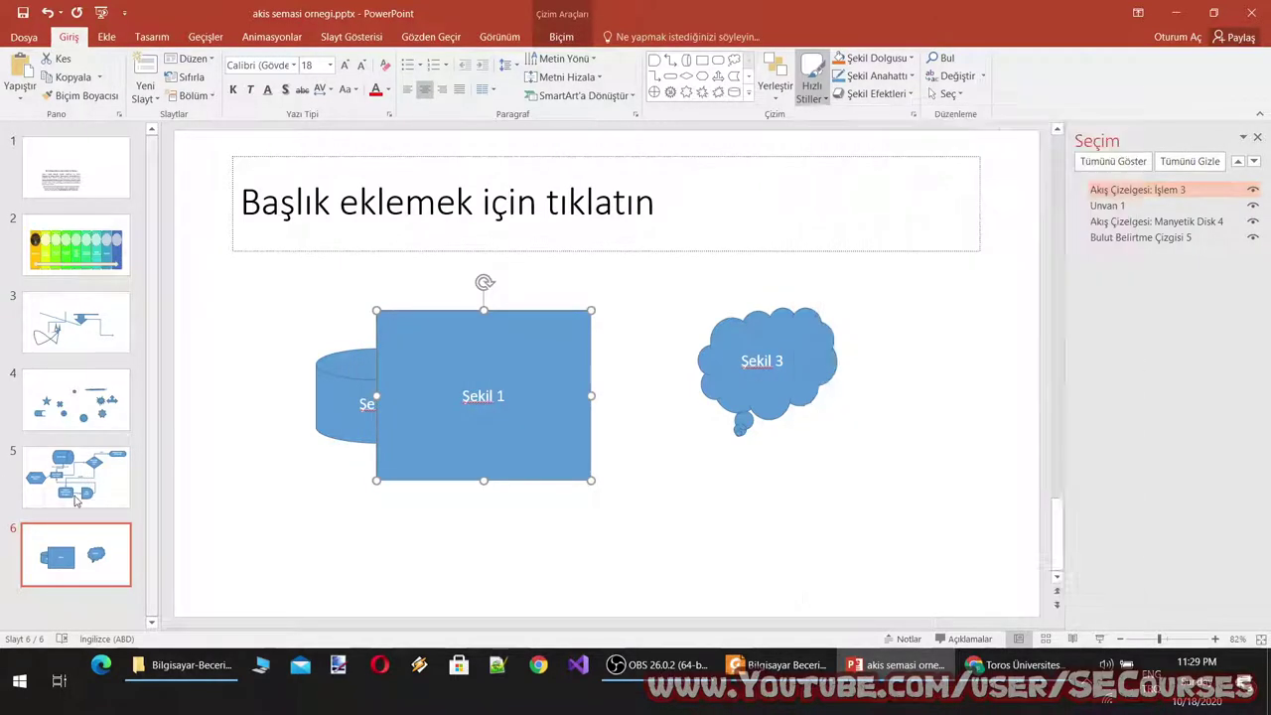
left_click(76, 477)
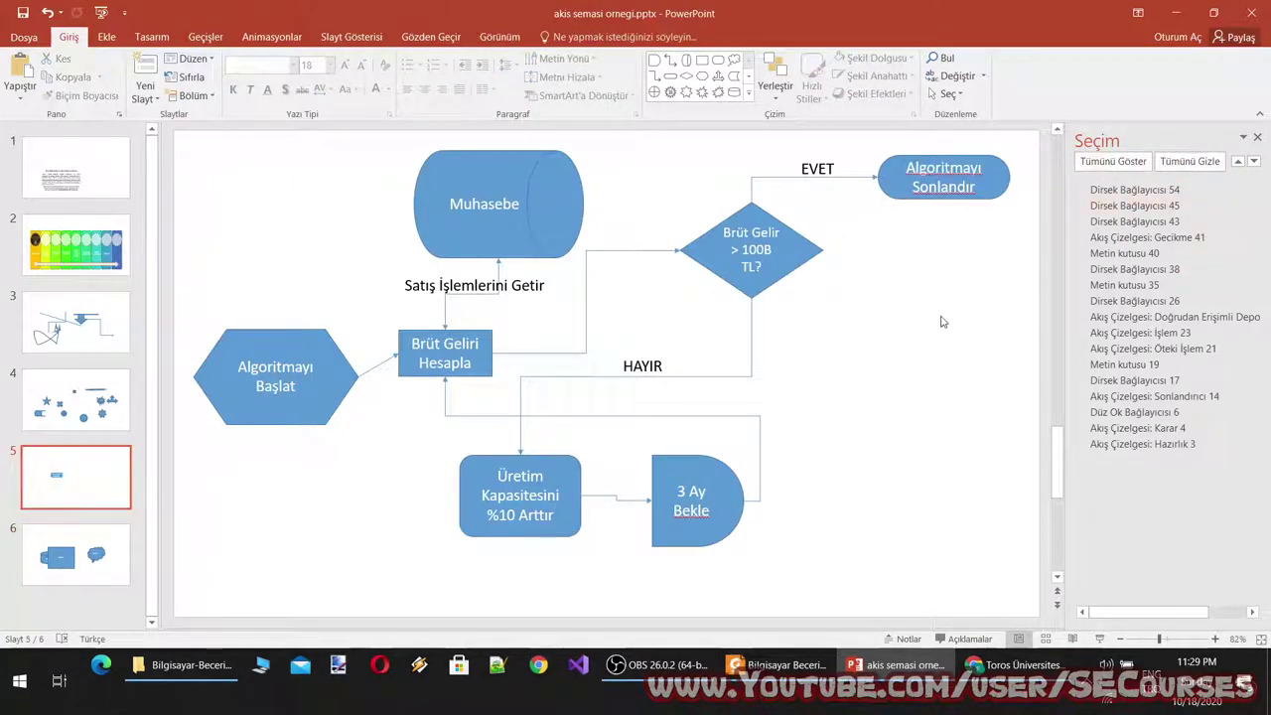
Select all slide 5 shapes with Seç > Tümünü Seç and apply the yellow Hızlı Stiller style.
left_click(1257, 137)
left_click(946, 94)
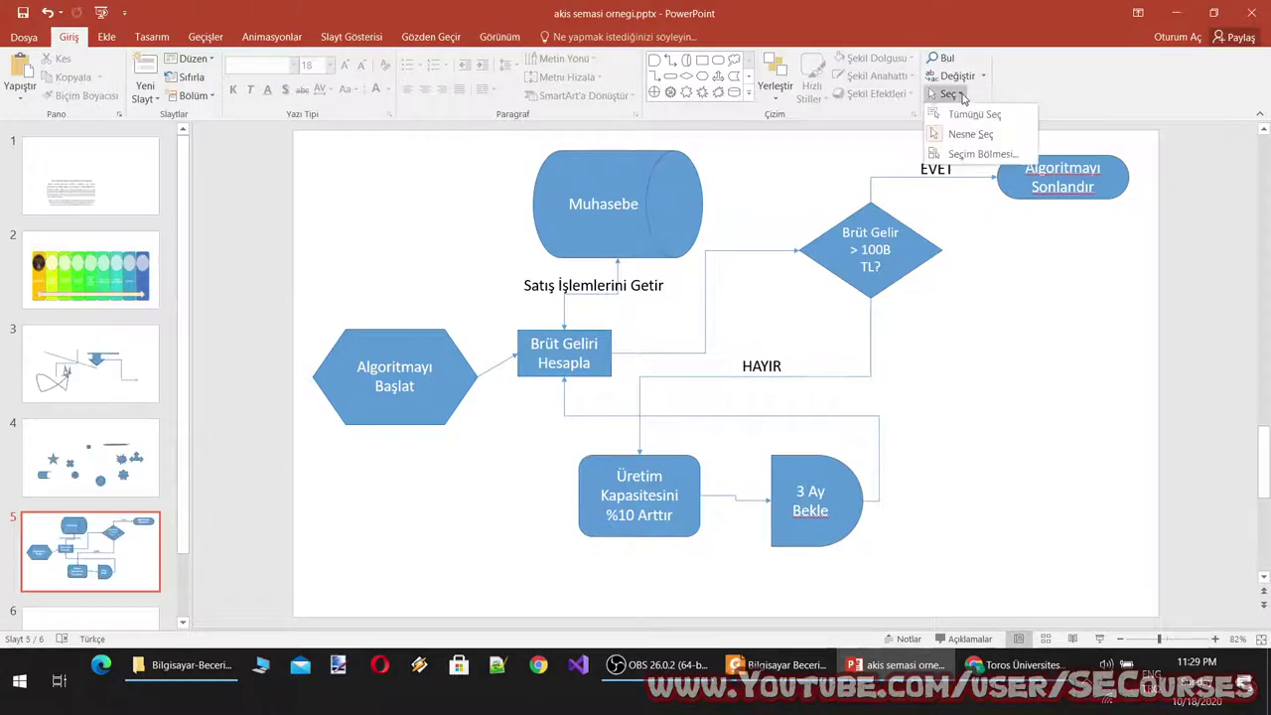
left_click(958, 112)
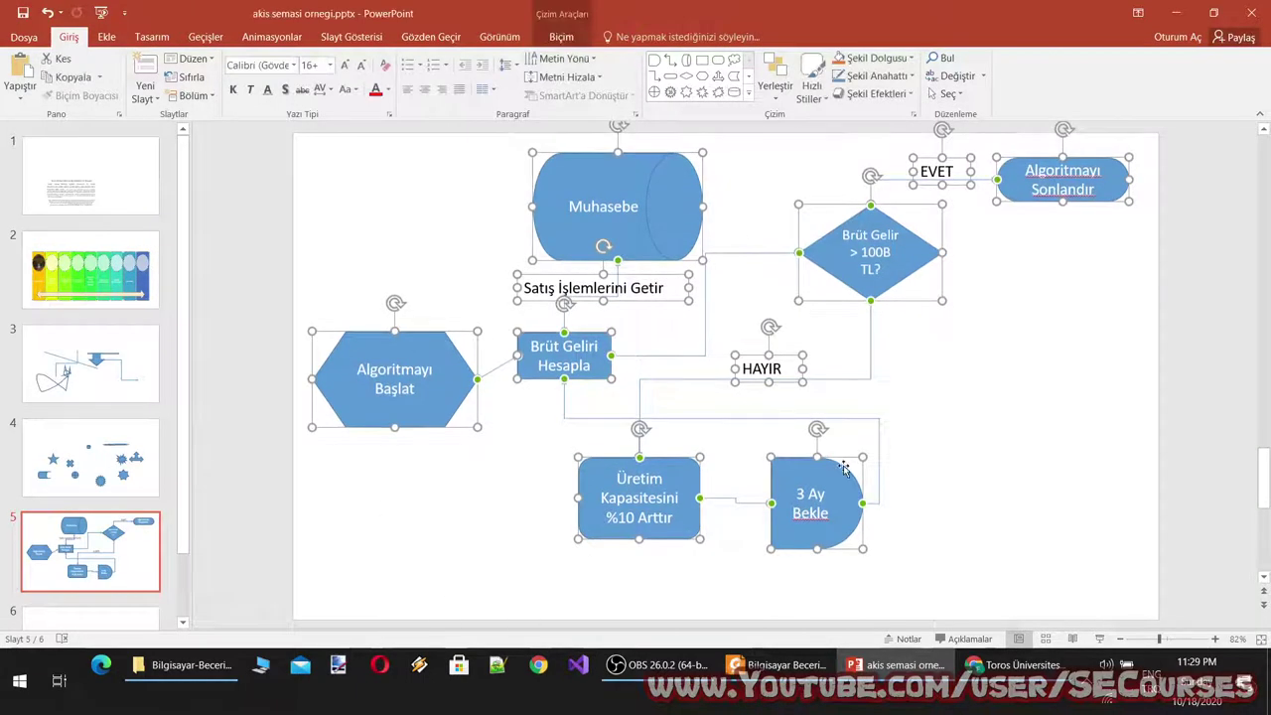
left_click(808, 87)
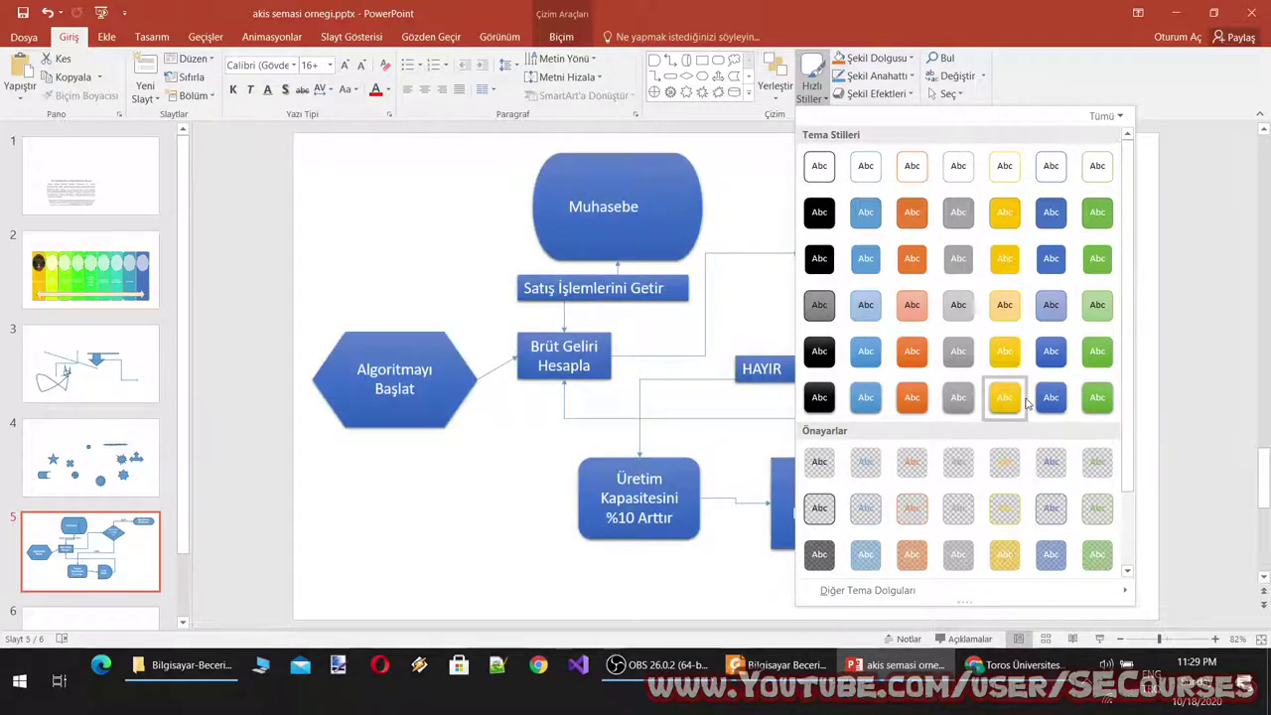
left_click(1004, 397)
left_click(1047, 352)
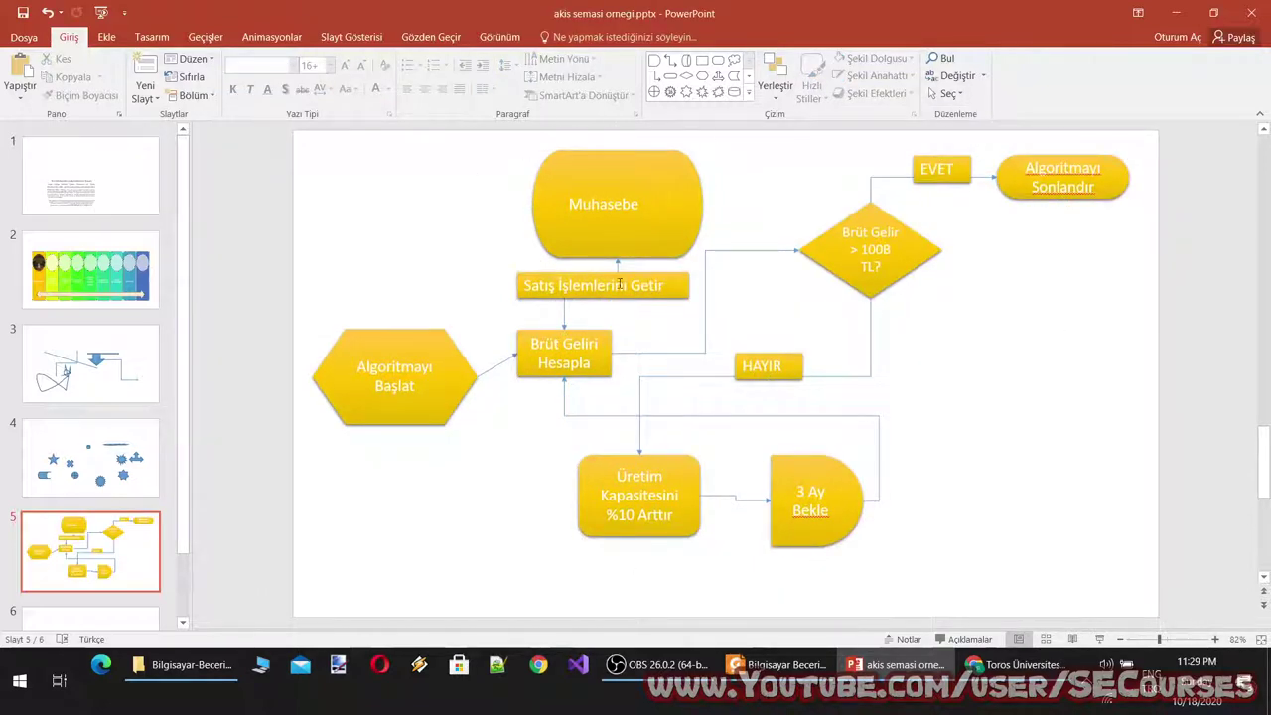
left_click(636, 204)
left_click(1052, 405)
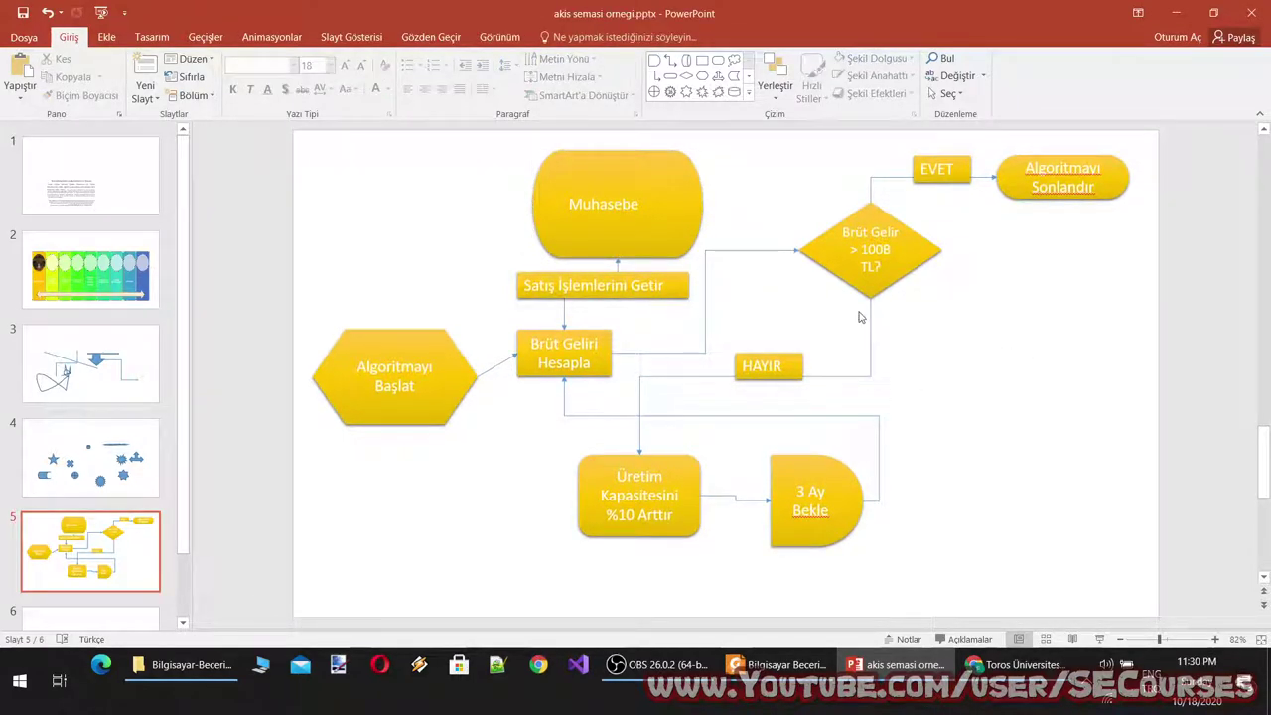
Select all flowchart shapes with Ctrl+A and set their font colour to dark purple.
key("ctrl+a")
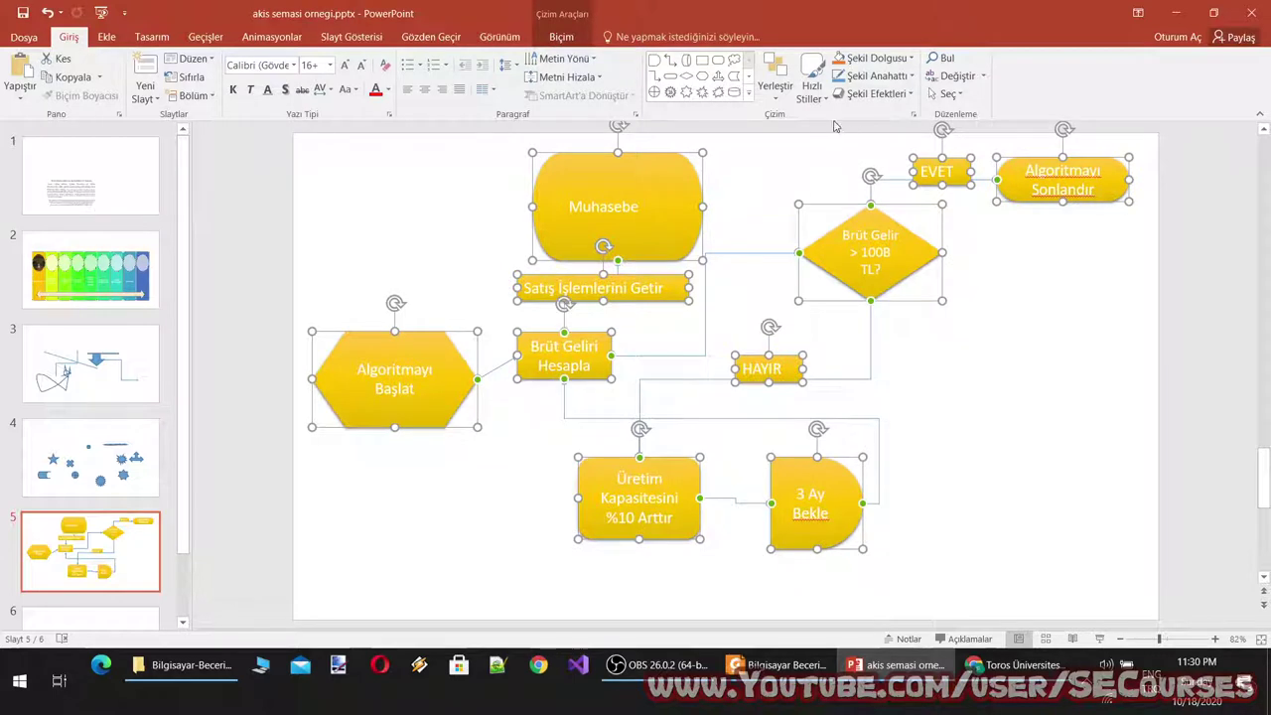
left_click(387, 90)
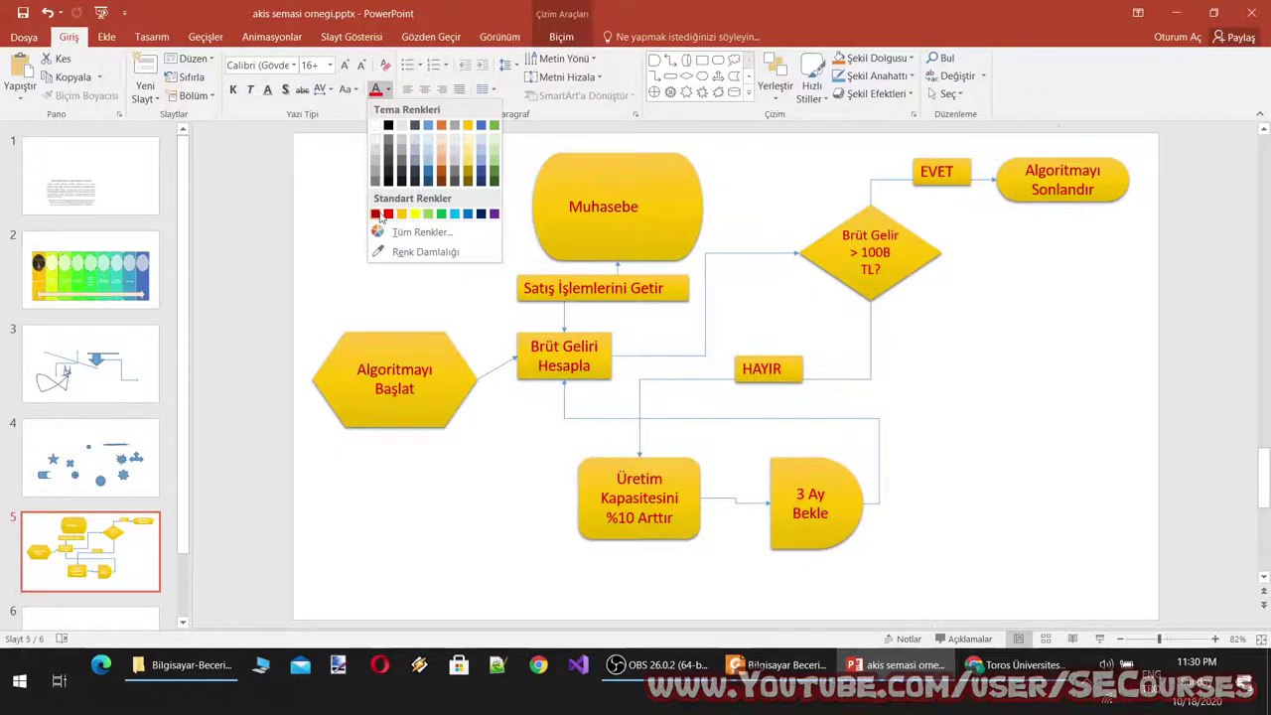
left_click(489, 218)
left_click(961, 366)
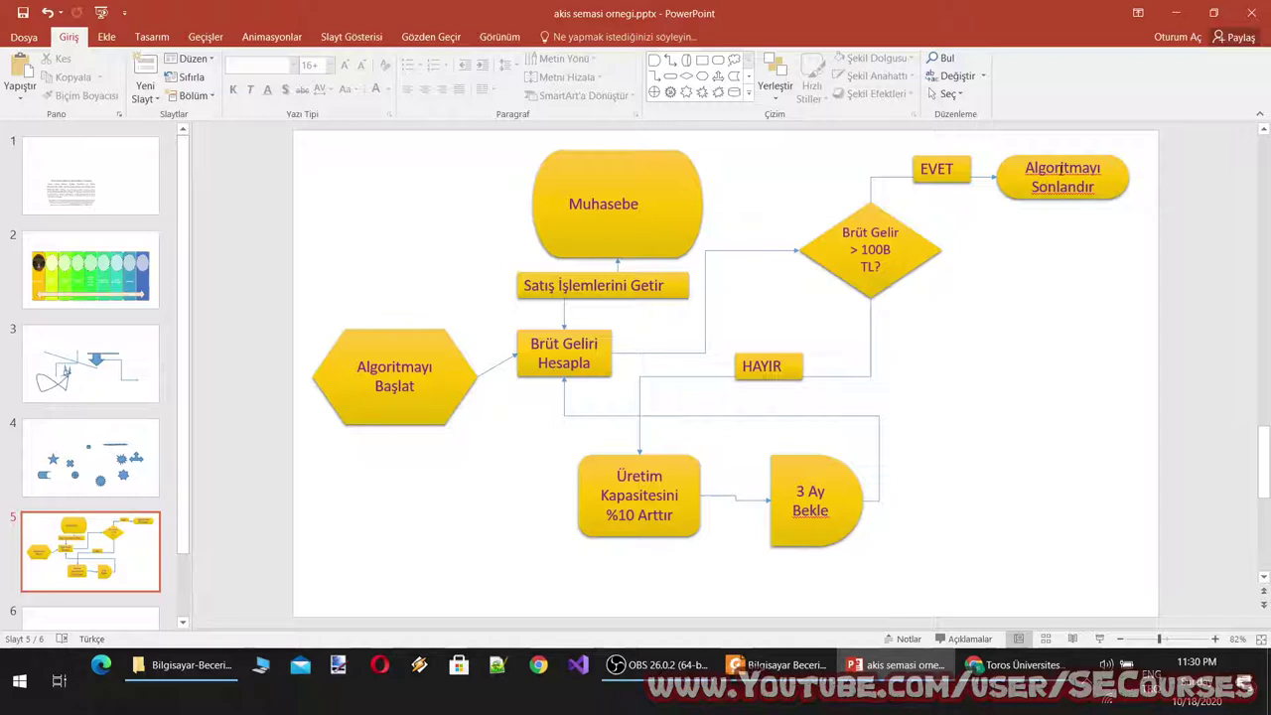
left_click(1058, 195)
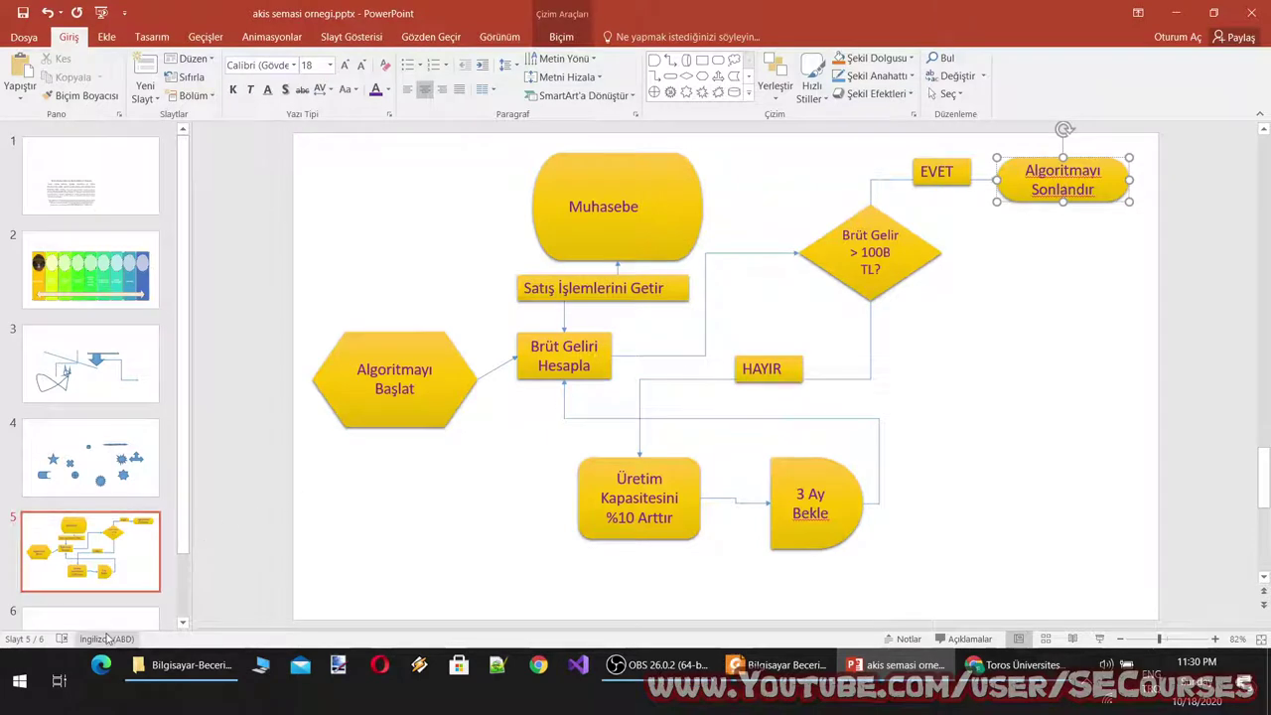
Select all flowchart shapes and set their proofing language to Türkçe.
left_click(1062, 331)
key("ctrl+a")
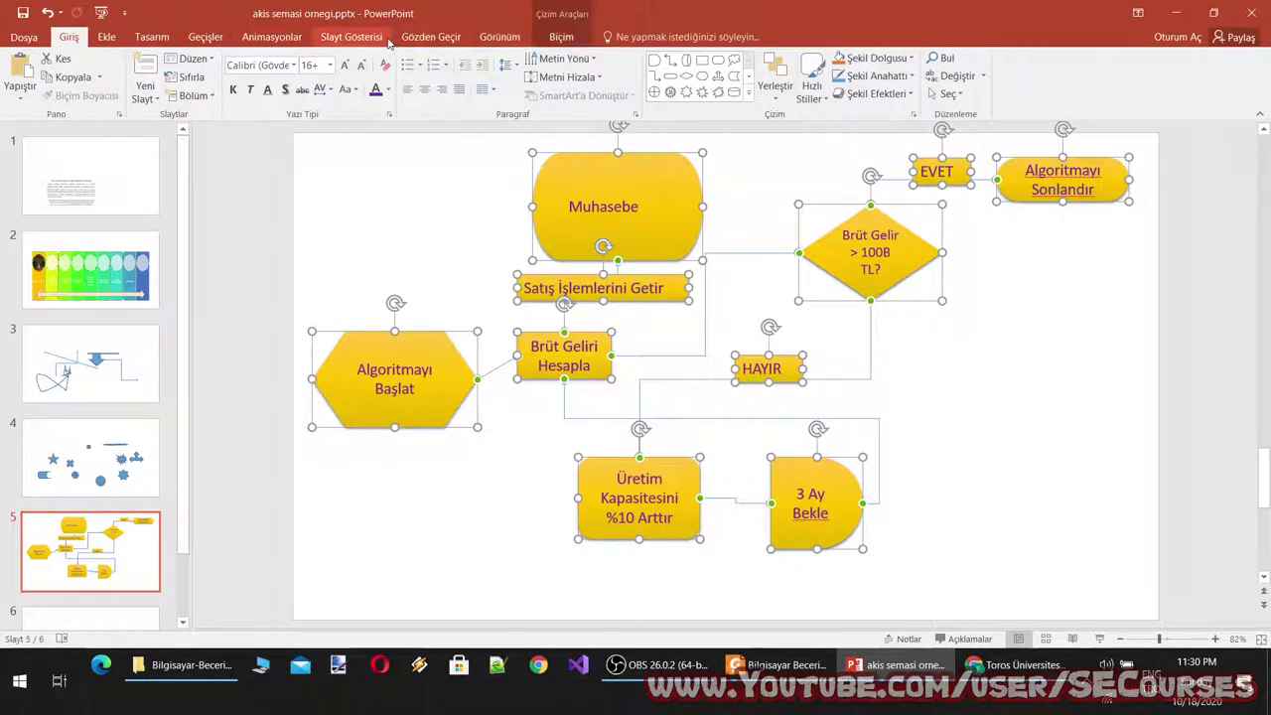
left_click(431, 37)
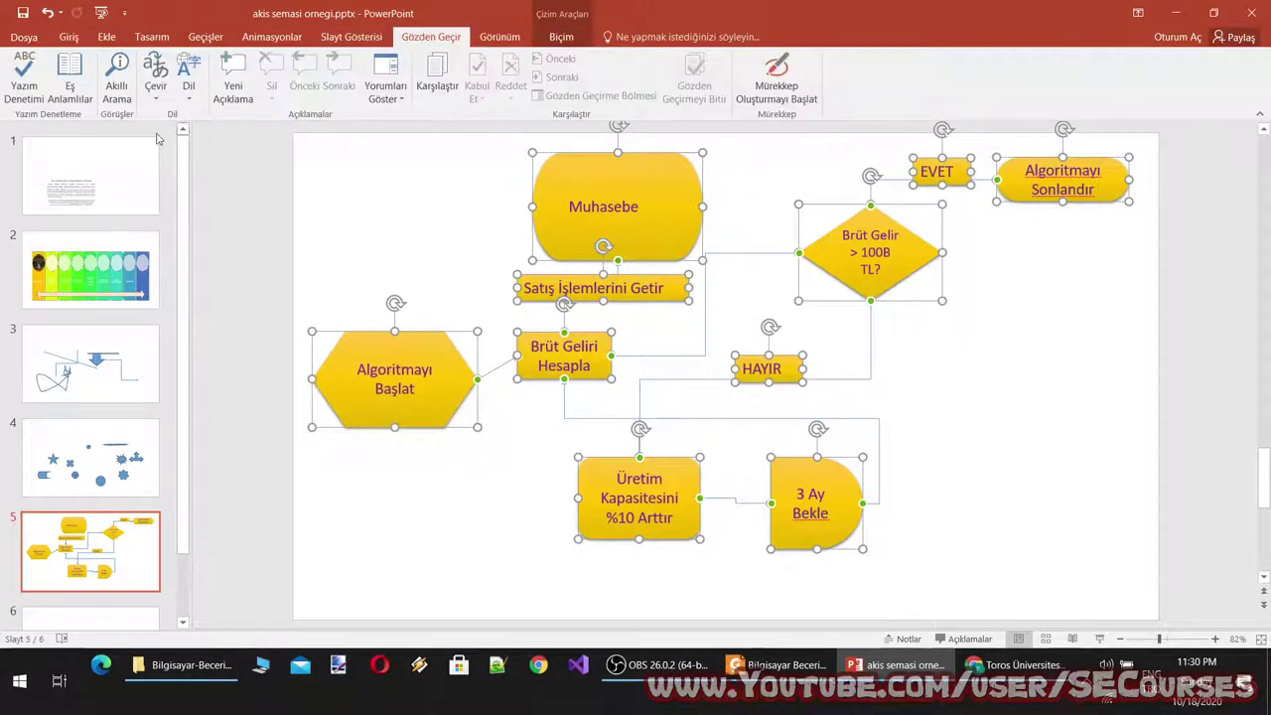
left_click(188, 87)
left_click(227, 145)
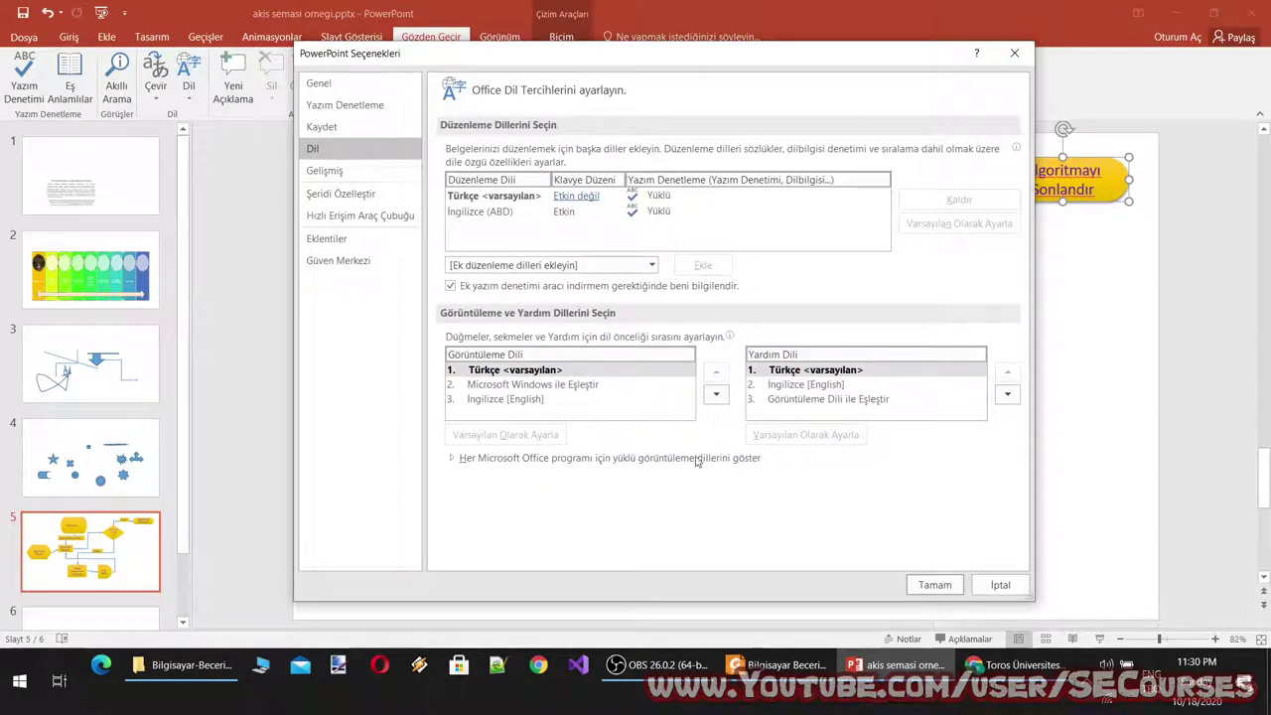
left_click(1013, 53)
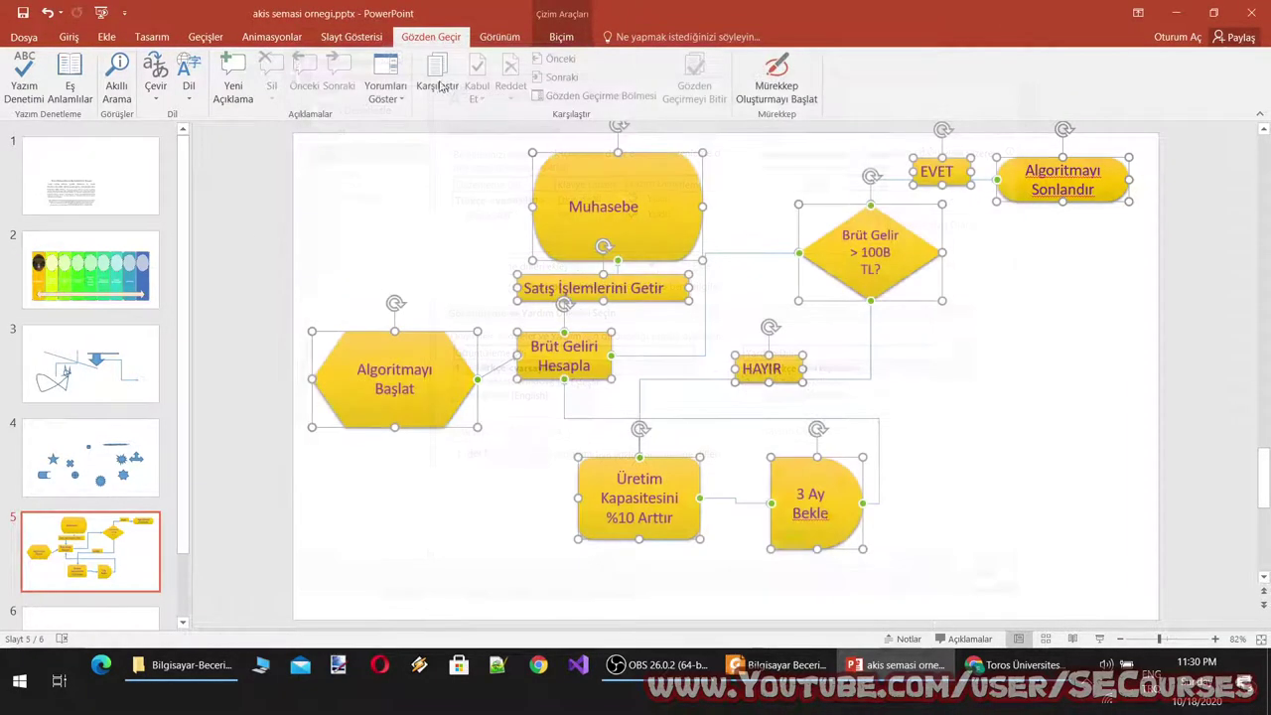
left_click(188, 89)
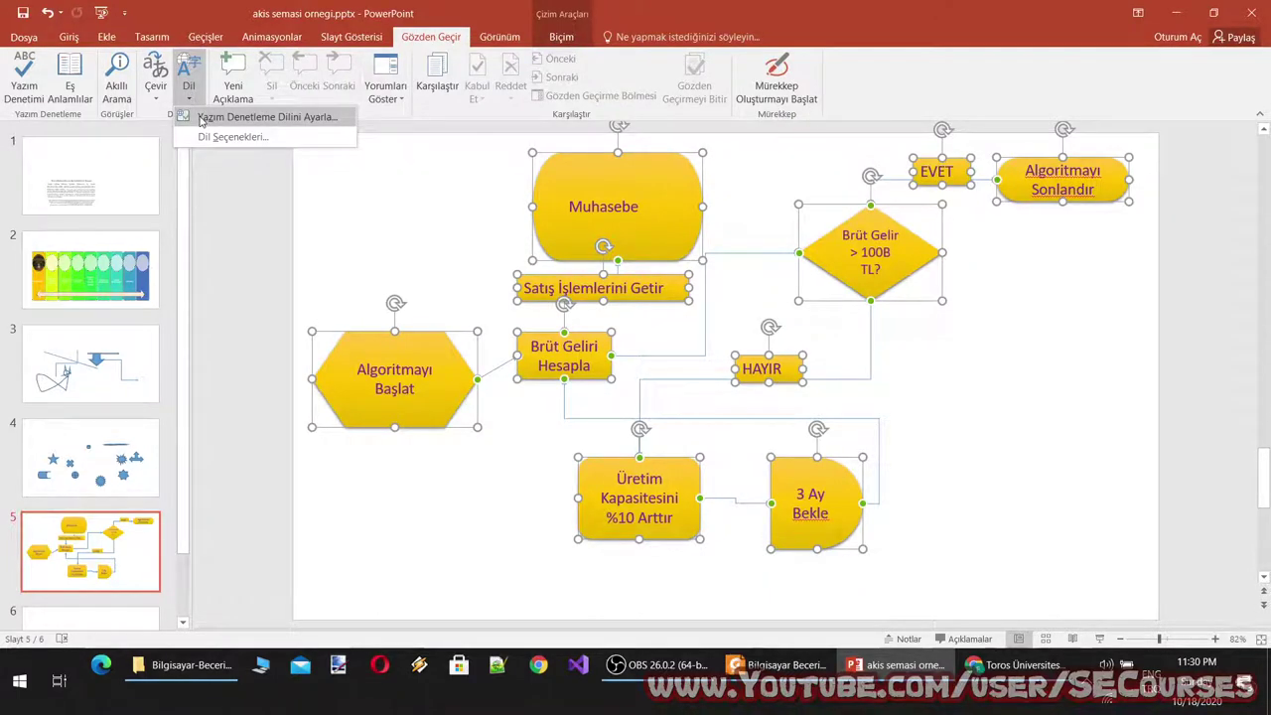
left_click(202, 120)
left_click(550, 286)
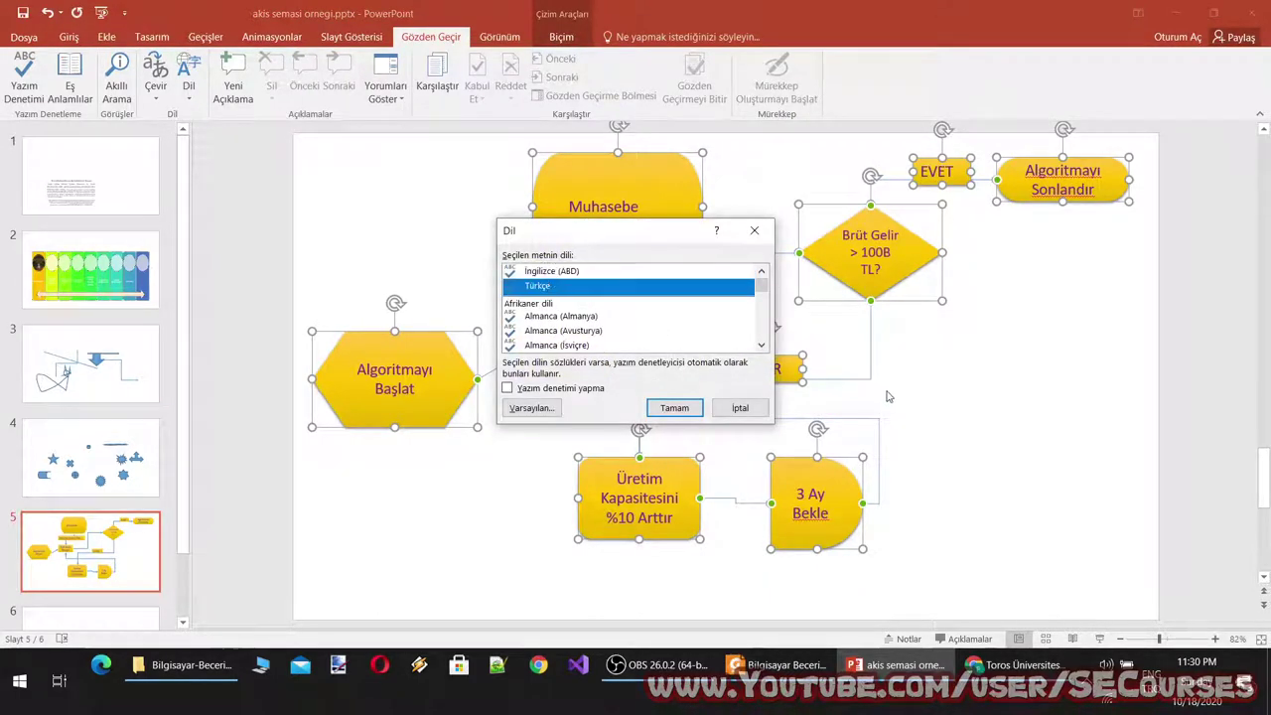
left_click(675, 408)
left_click(1134, 256)
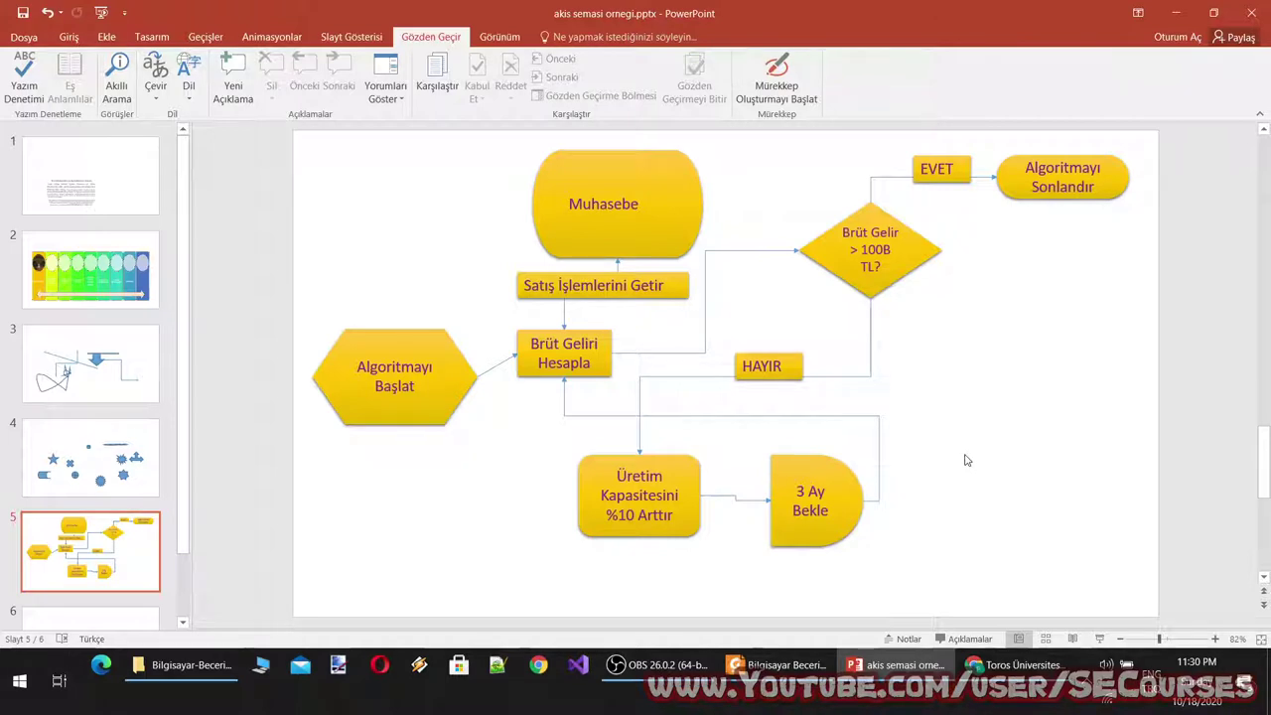
left_click(68, 37)
Glance at the PDF course notes, then return and select the Muhasebe shape.
left_click(784, 664)
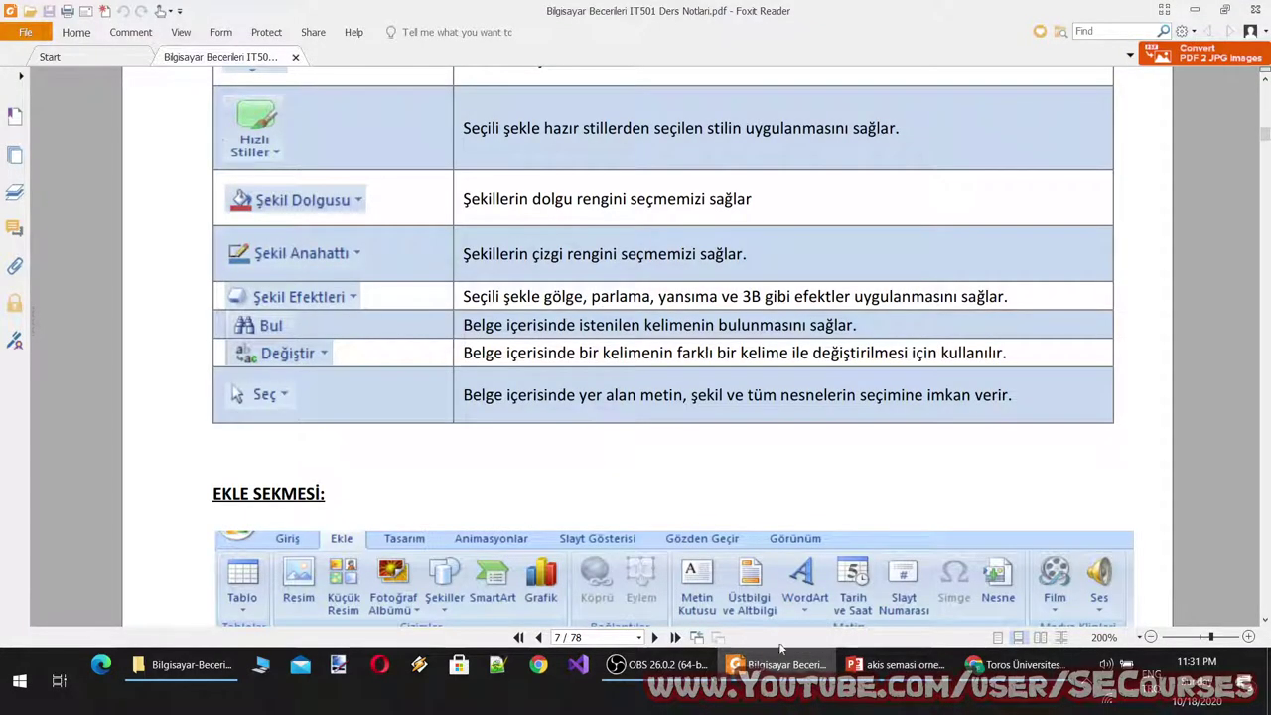
left_click(894, 664)
left_click(674, 208)
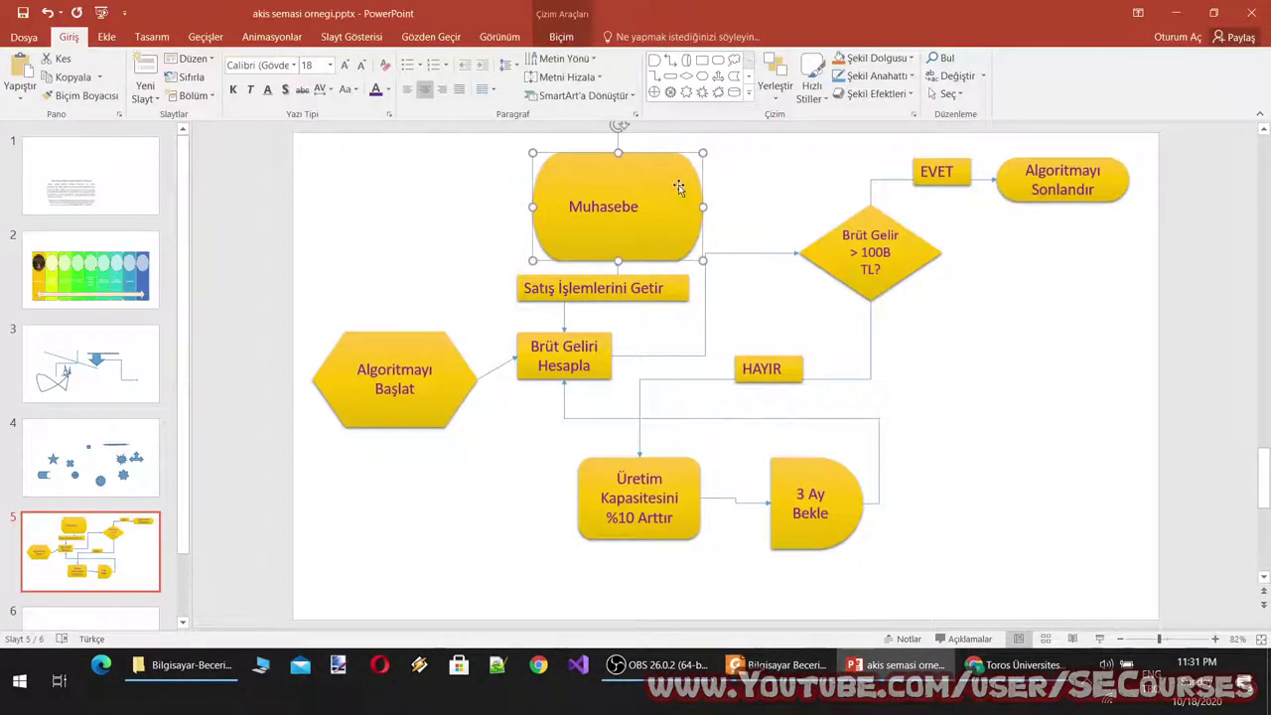
Leave Muhasebe's fill unchanged and draw a small rectangle right of the diamond.
left_click(906, 58)
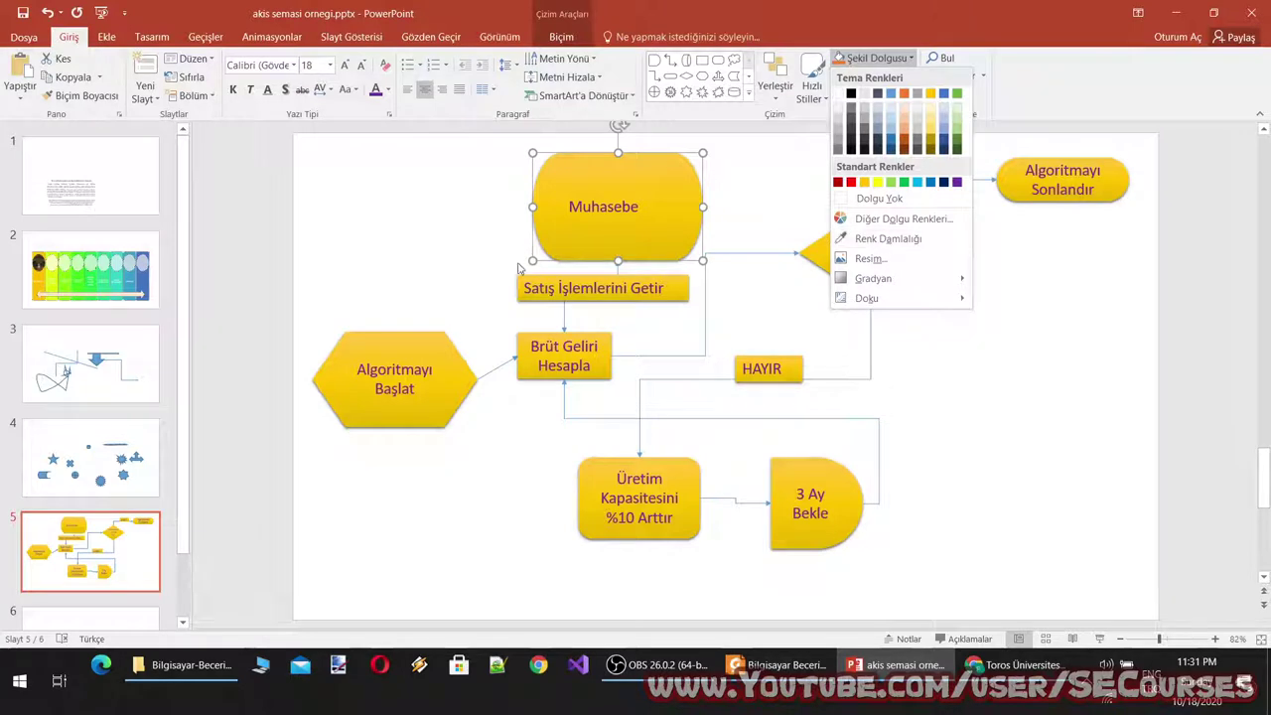
left_click(411, 173)
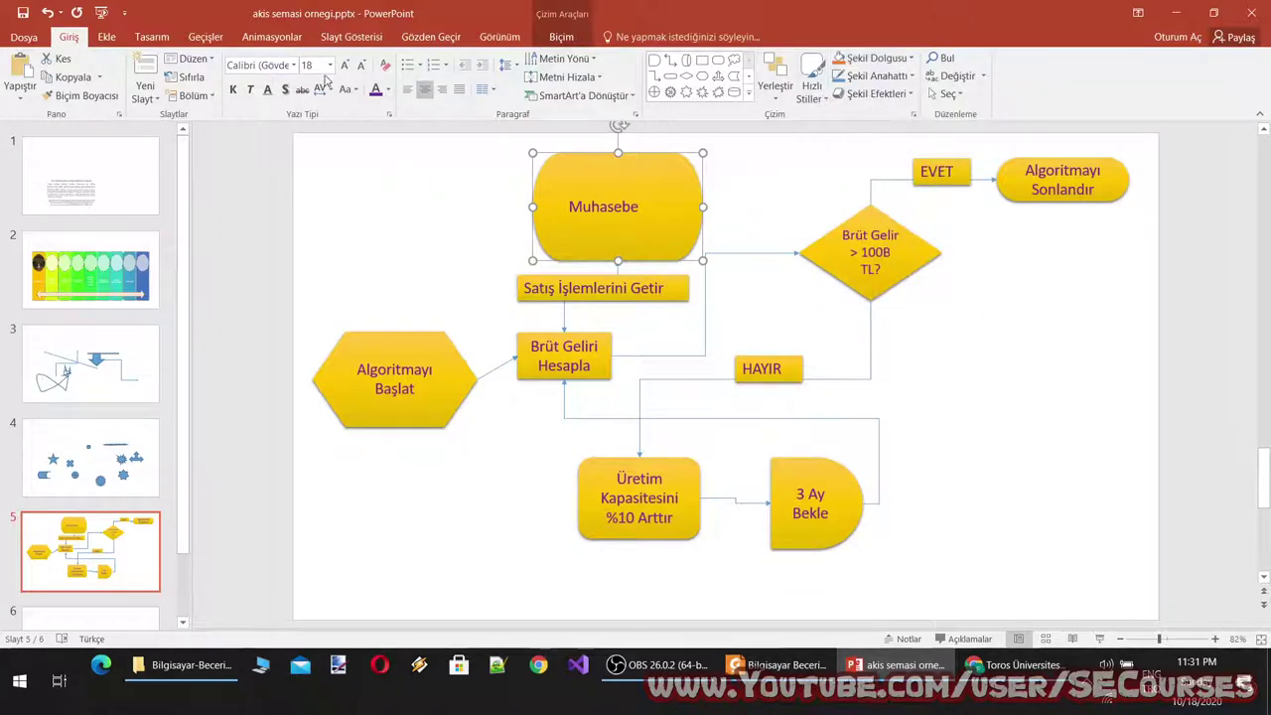
left_click(702, 66)
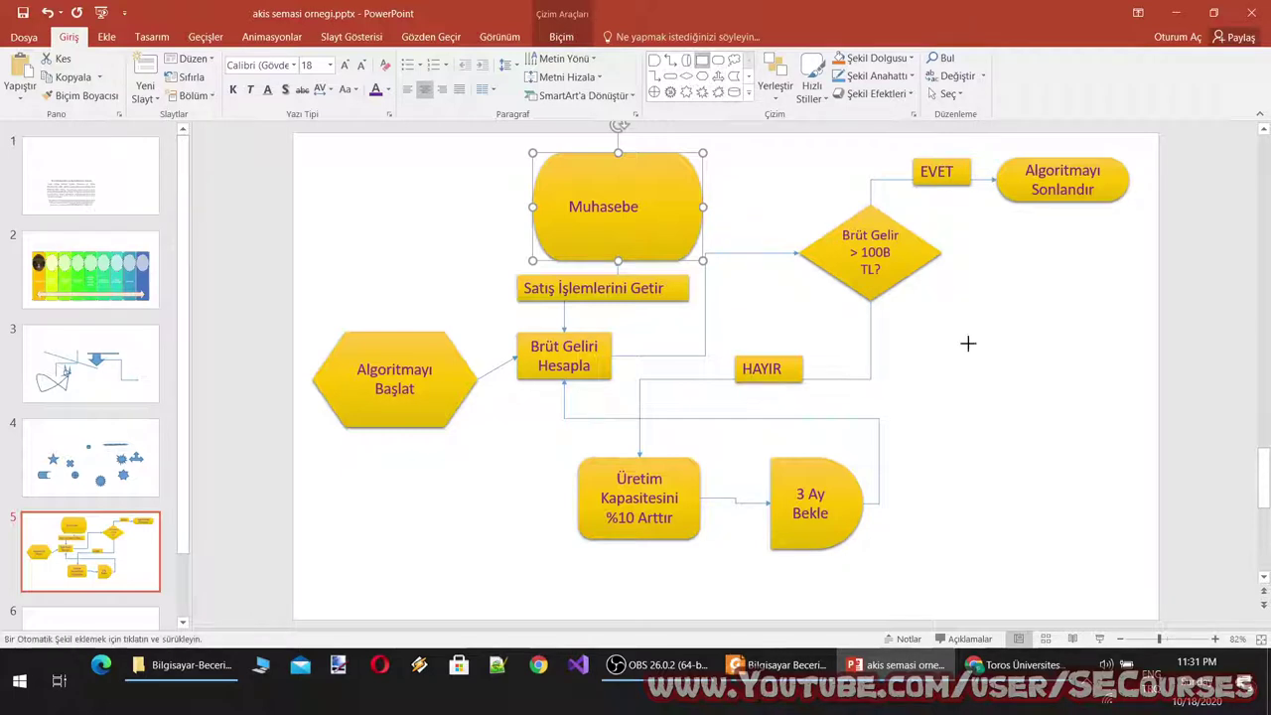
left_click_drag(968, 343, 1040, 389)
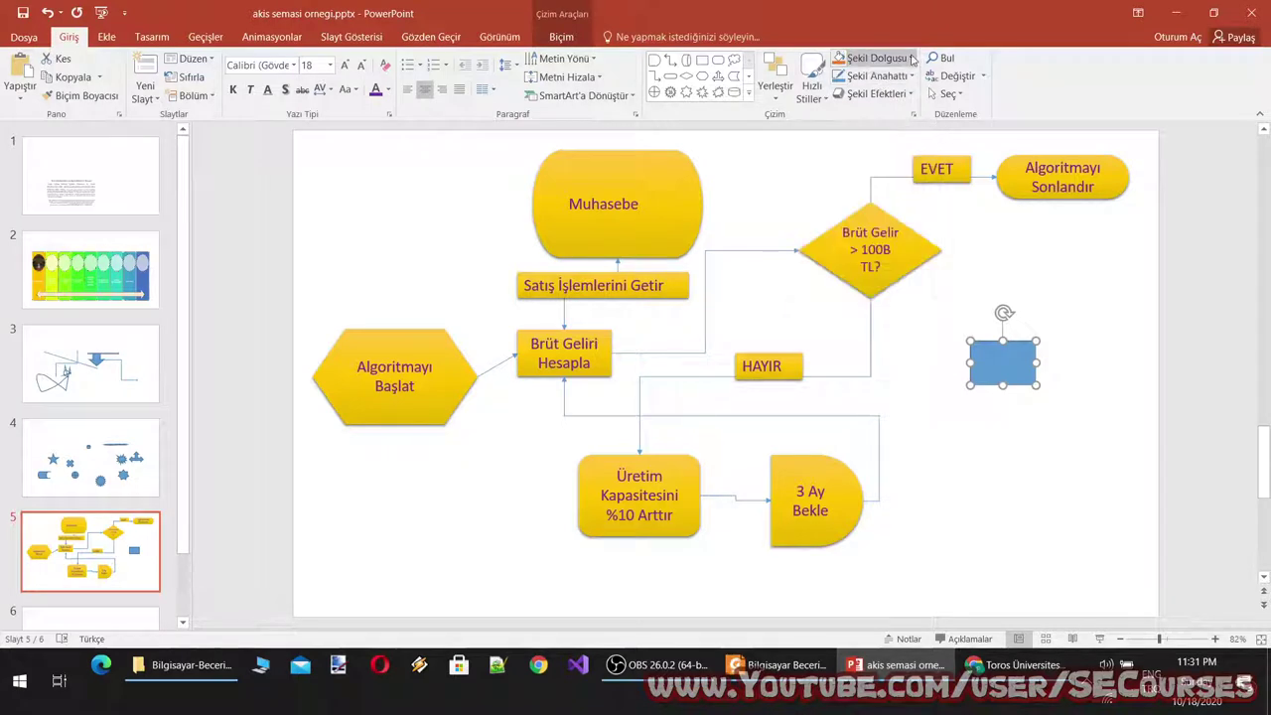
Fill the new rectangle with a custom dark, nearly black RGB colour.
left_click(910, 59)
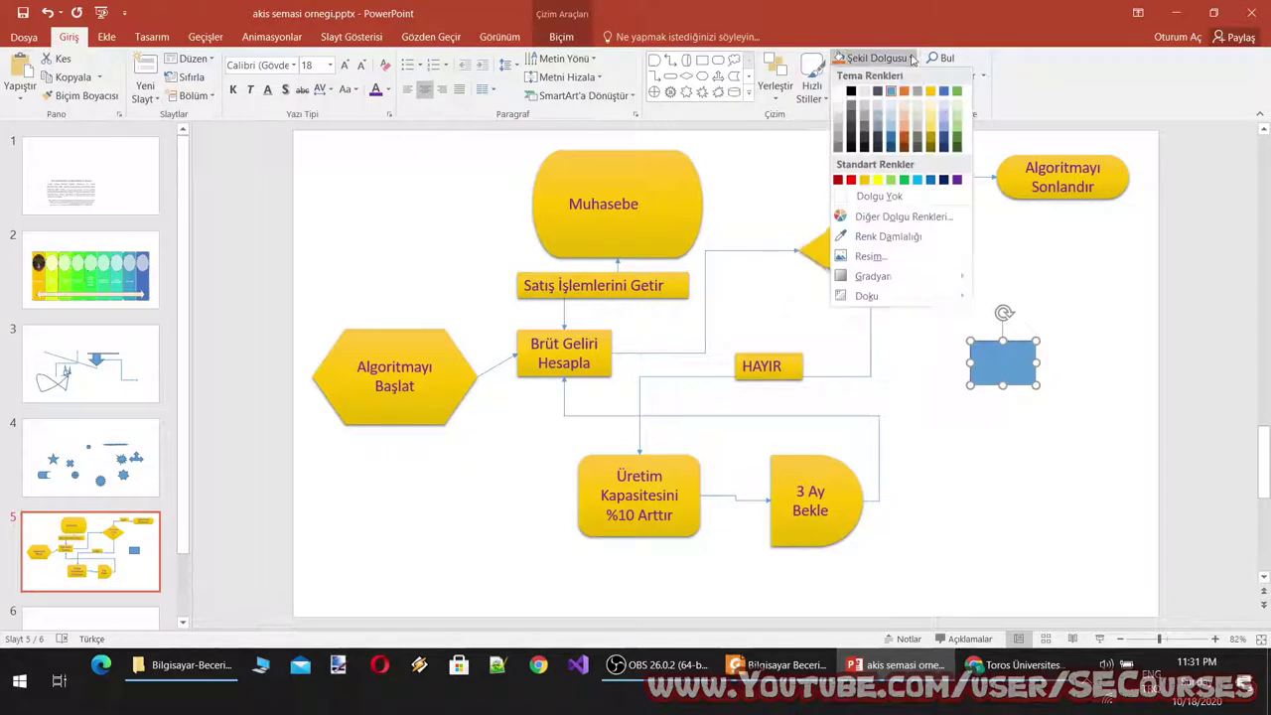
left_click(903, 219)
left_click(240, 202)
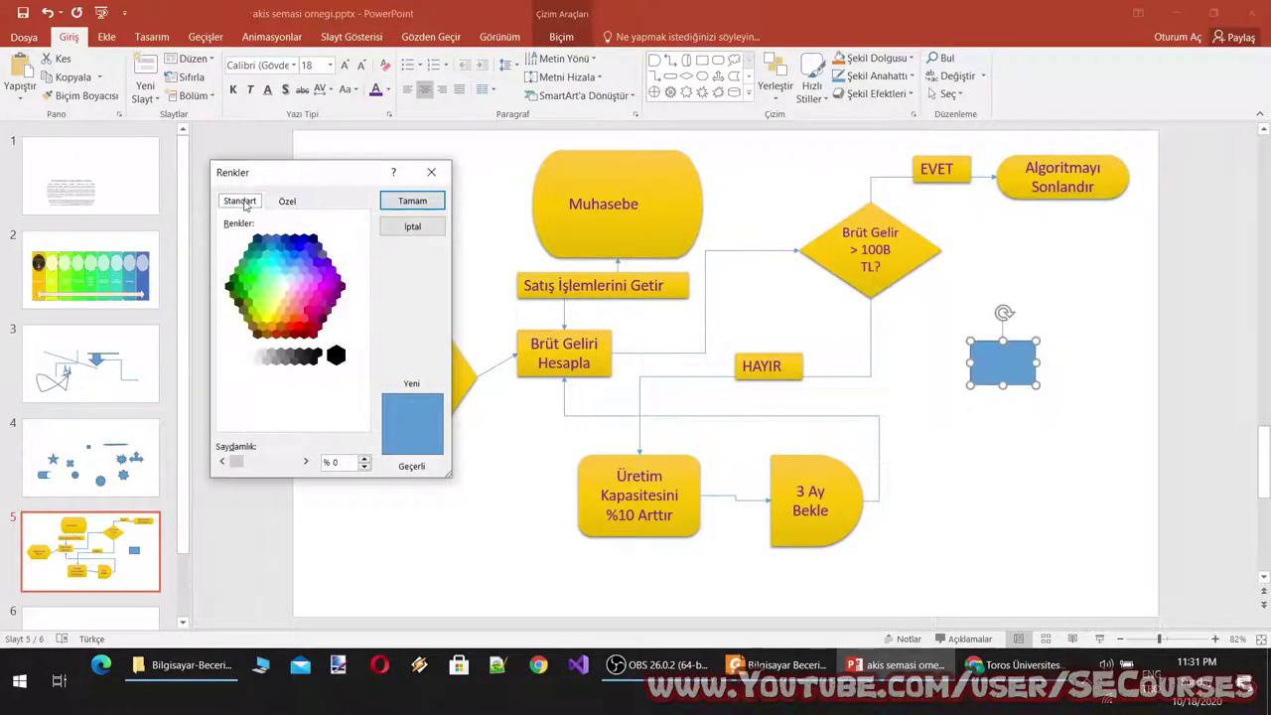
left_click(277, 203)
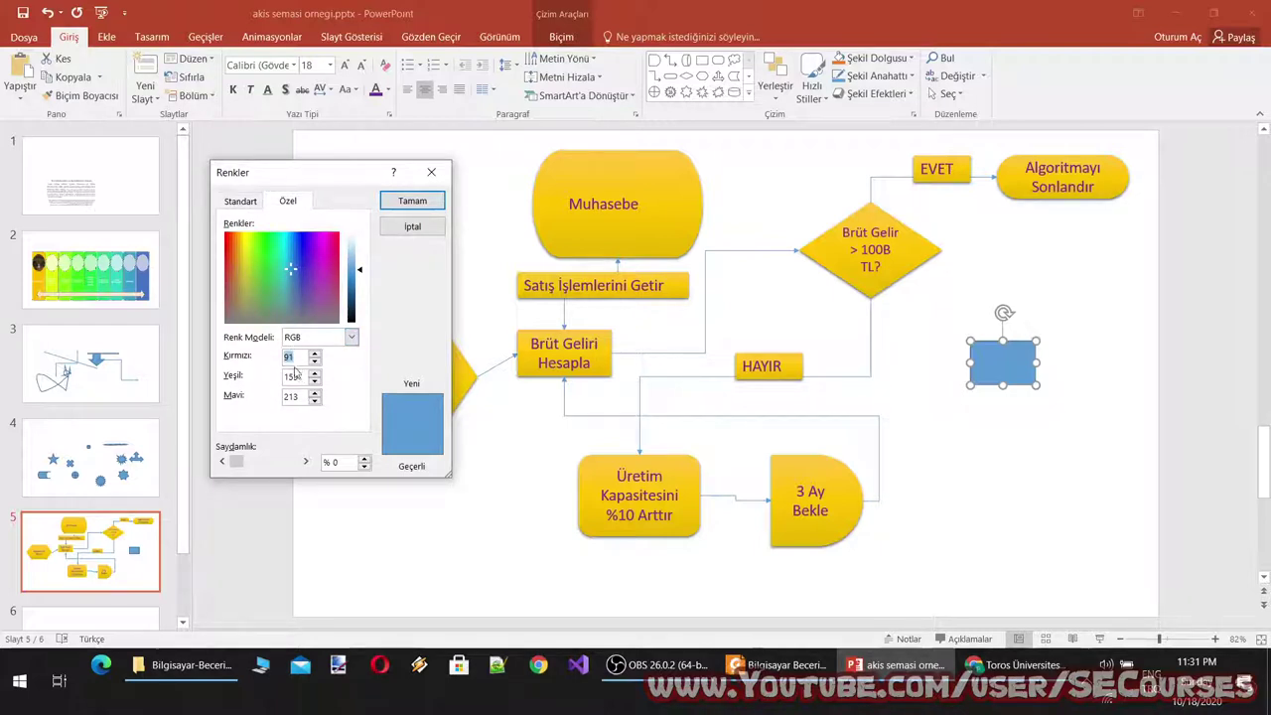
type("22")
double_click(299, 377)
type("32")
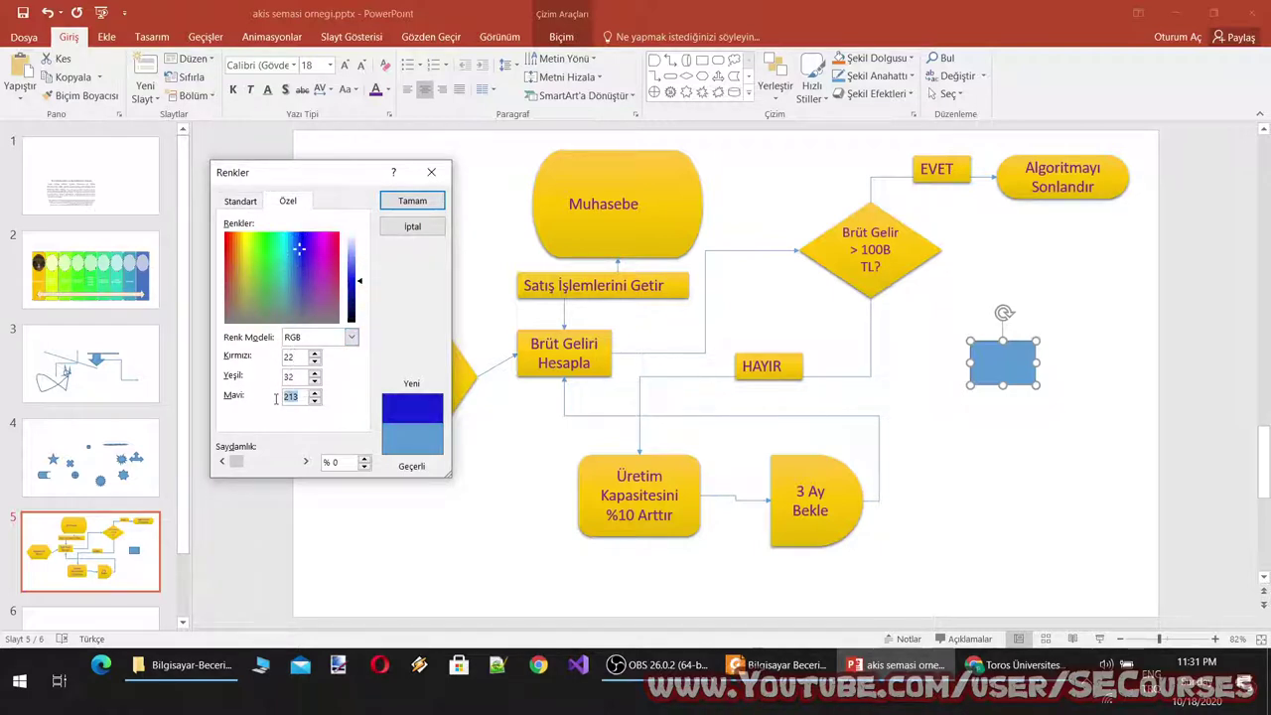
type("34")
left_click(412, 202)
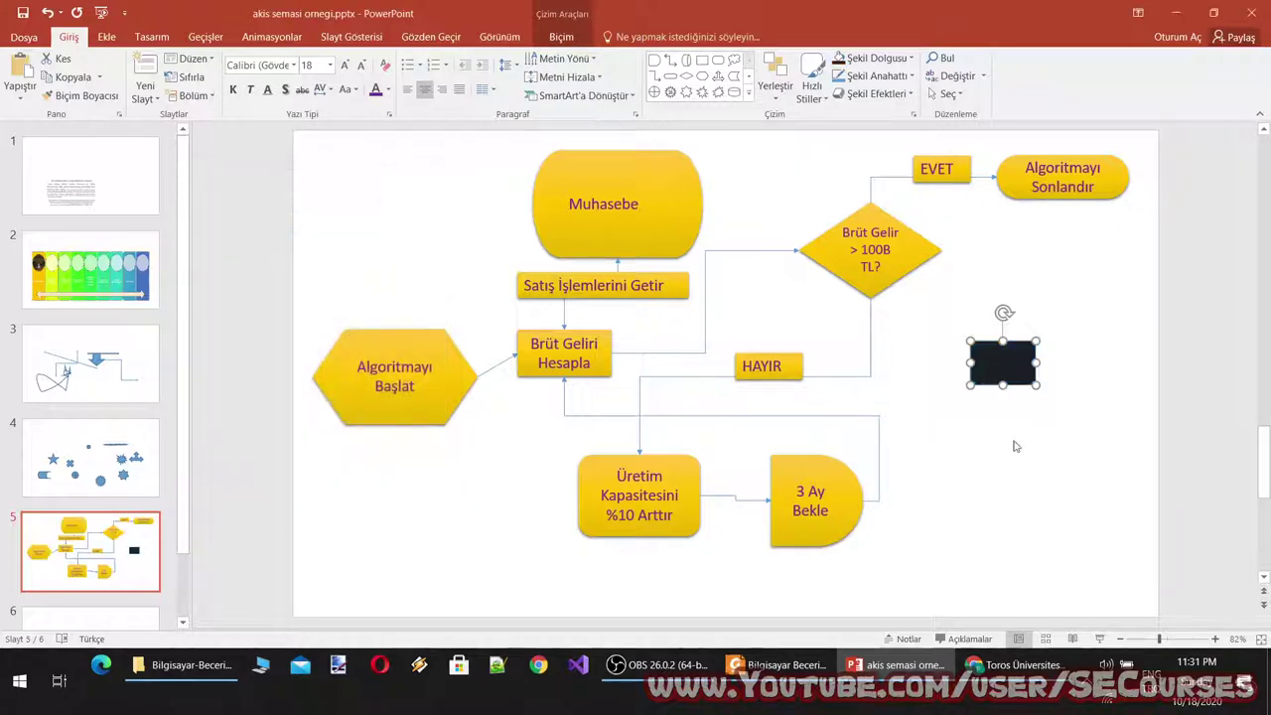
left_click(1033, 445)
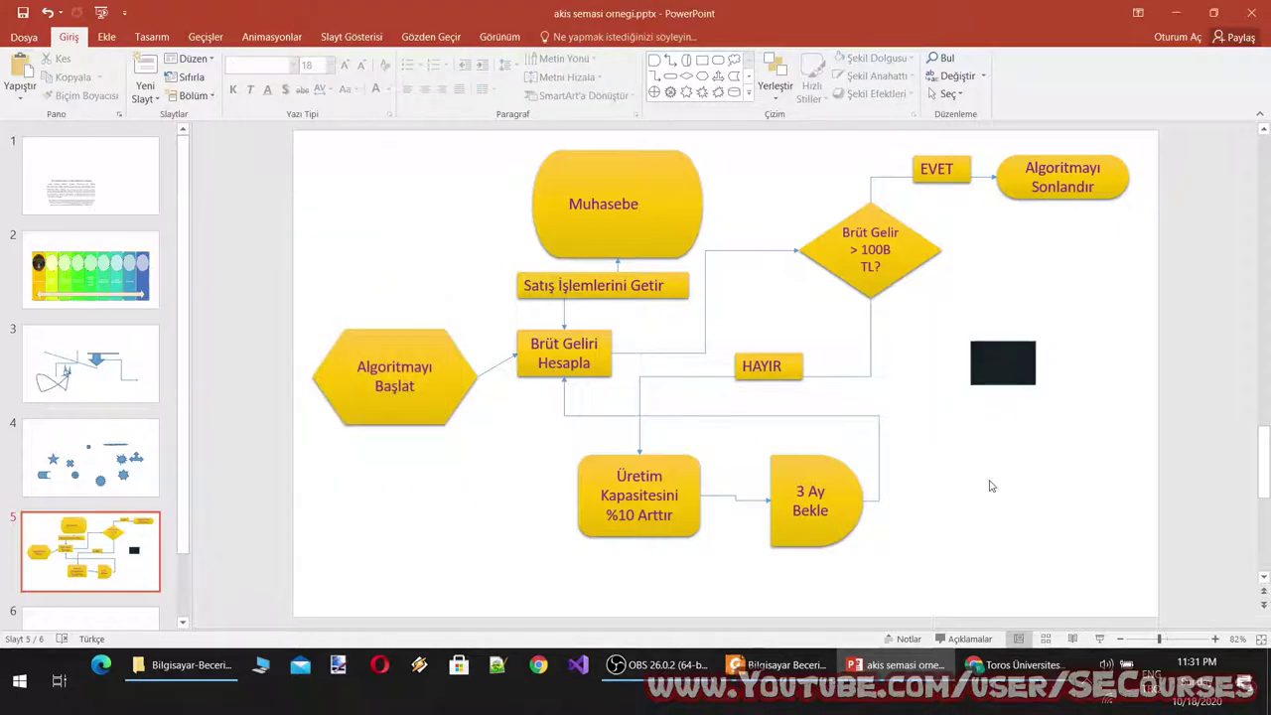
left_click(672, 190)
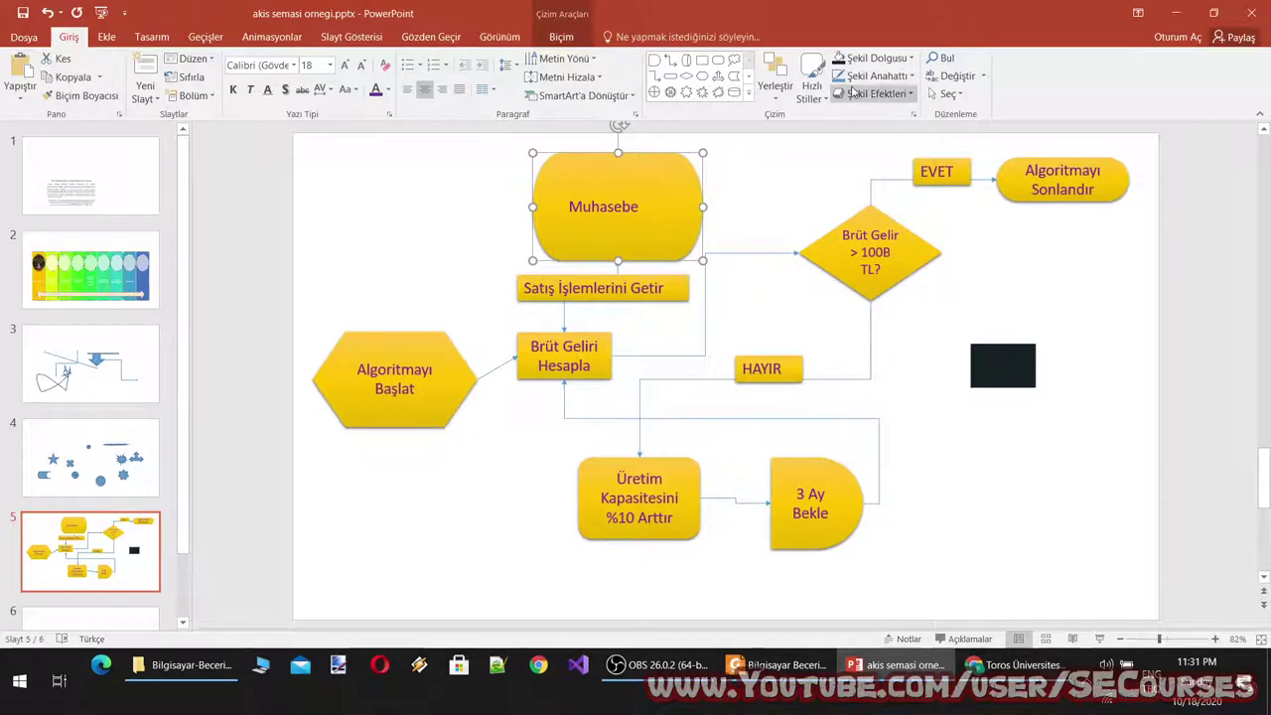
left_click(889, 59)
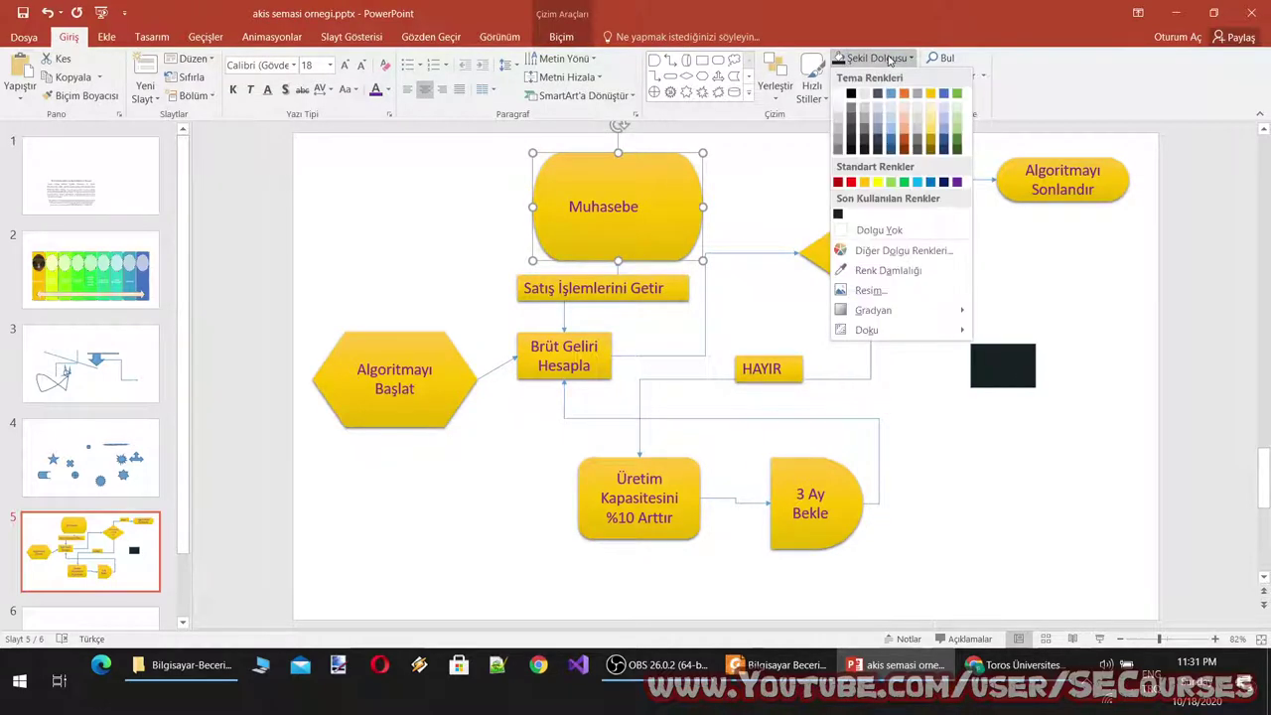
left_click(884, 274)
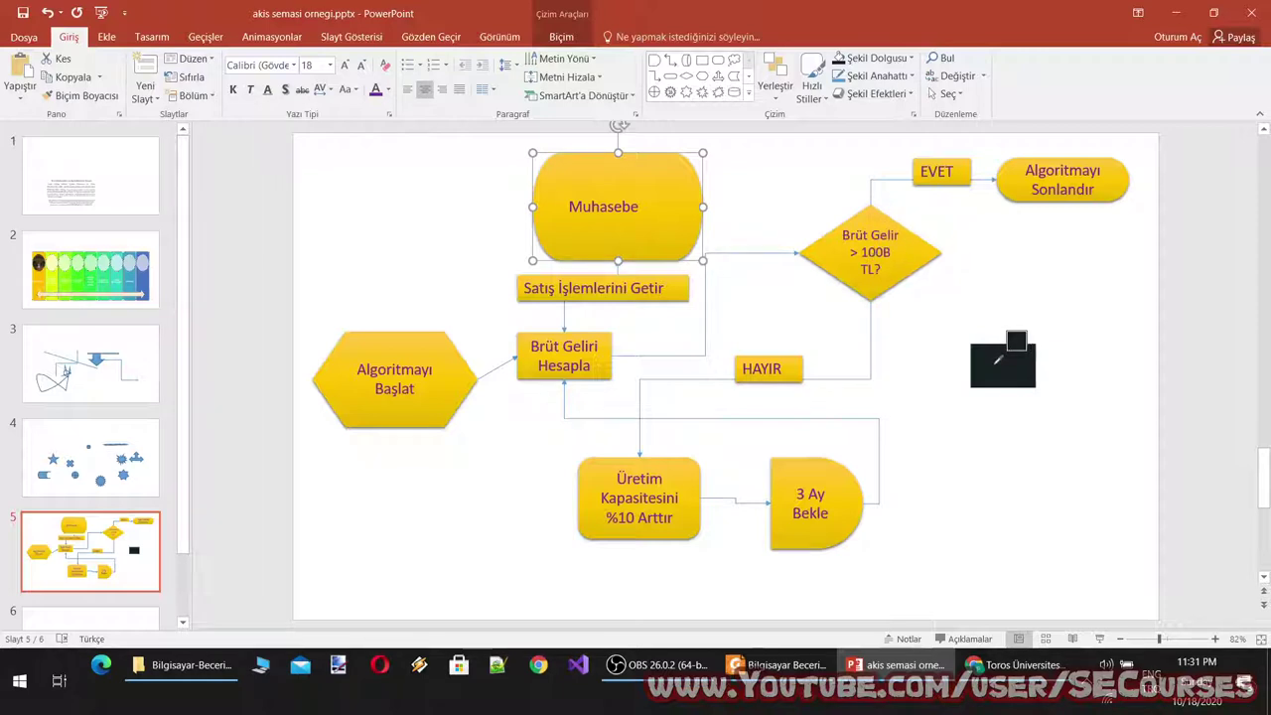
left_click(997, 361)
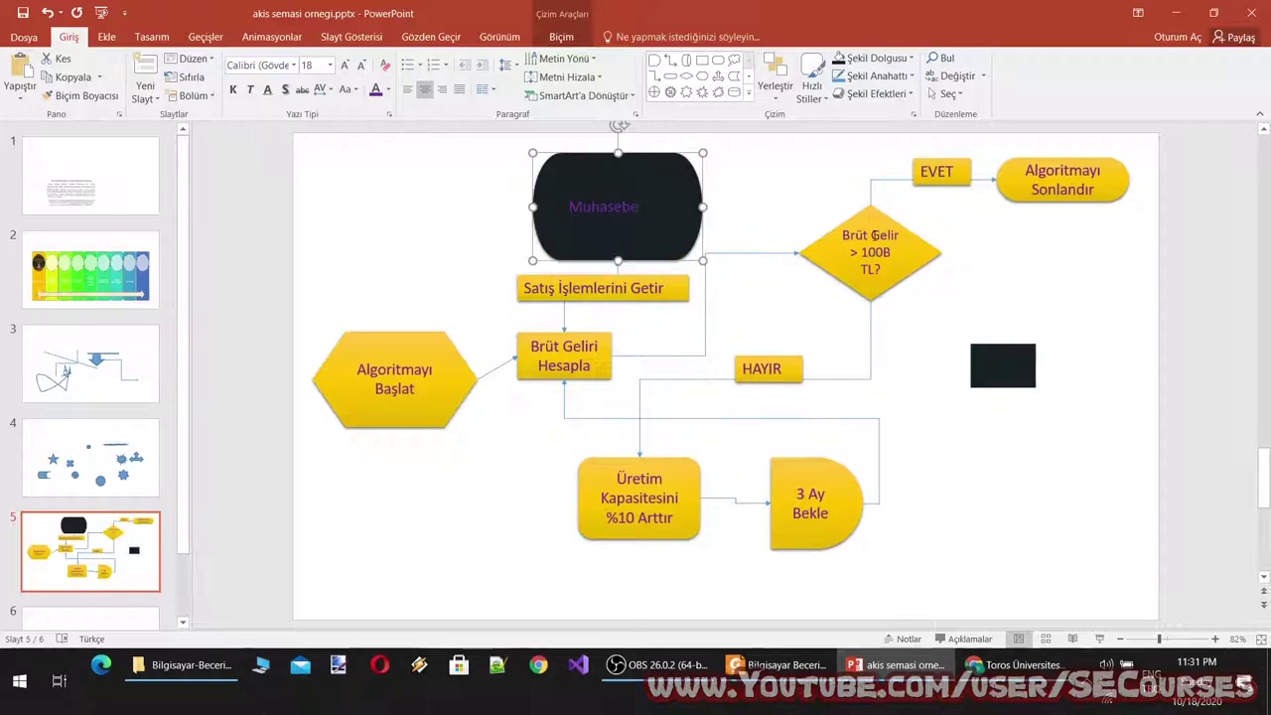
left_click(873, 62)
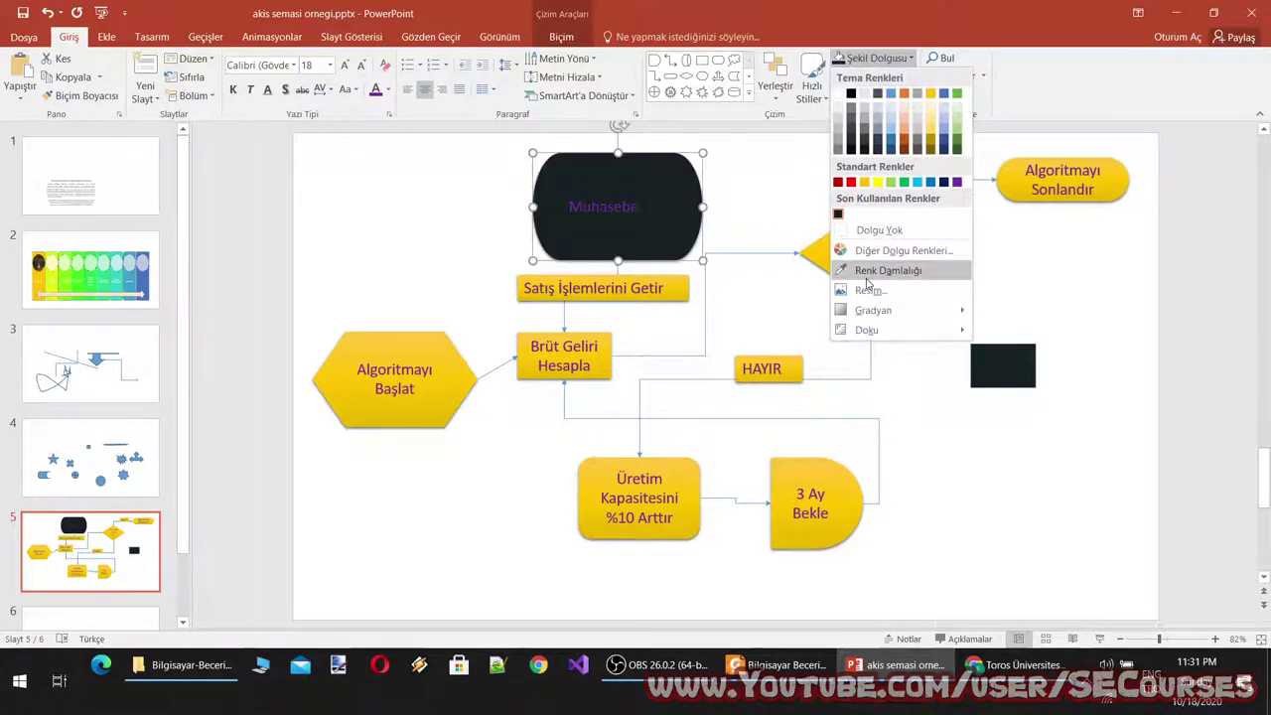
left_click(870, 271)
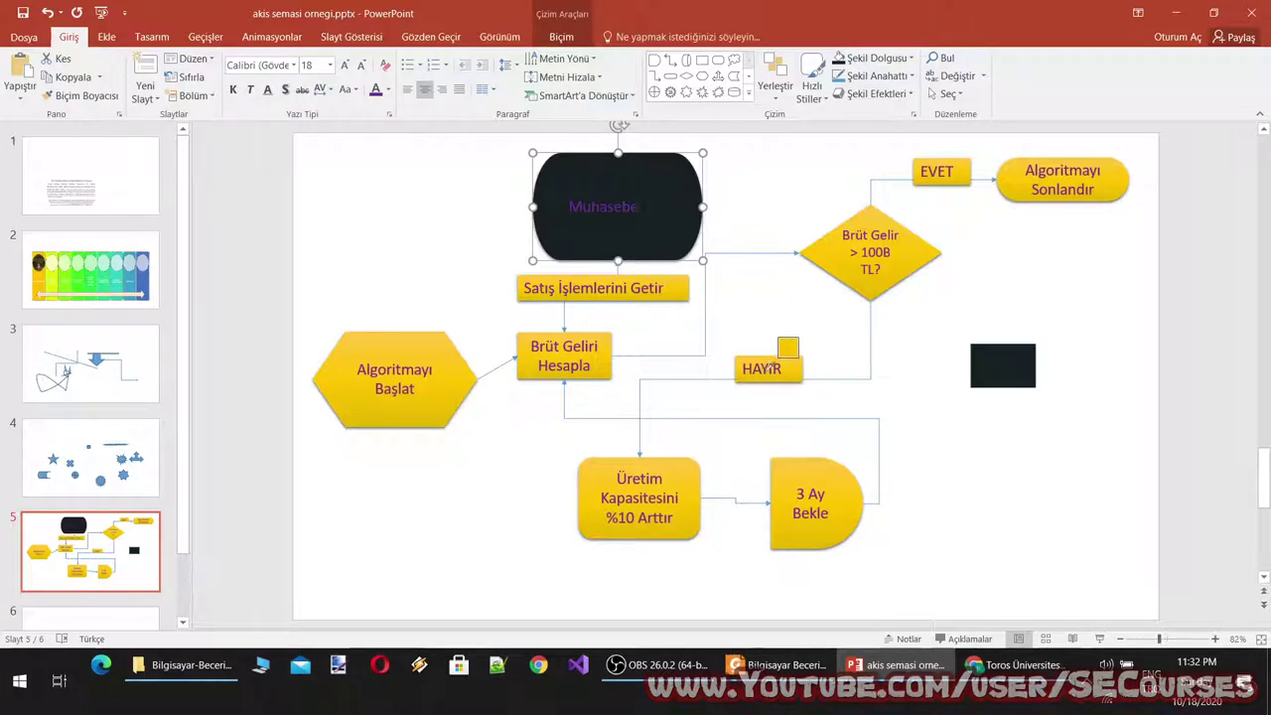
left_click(771, 366)
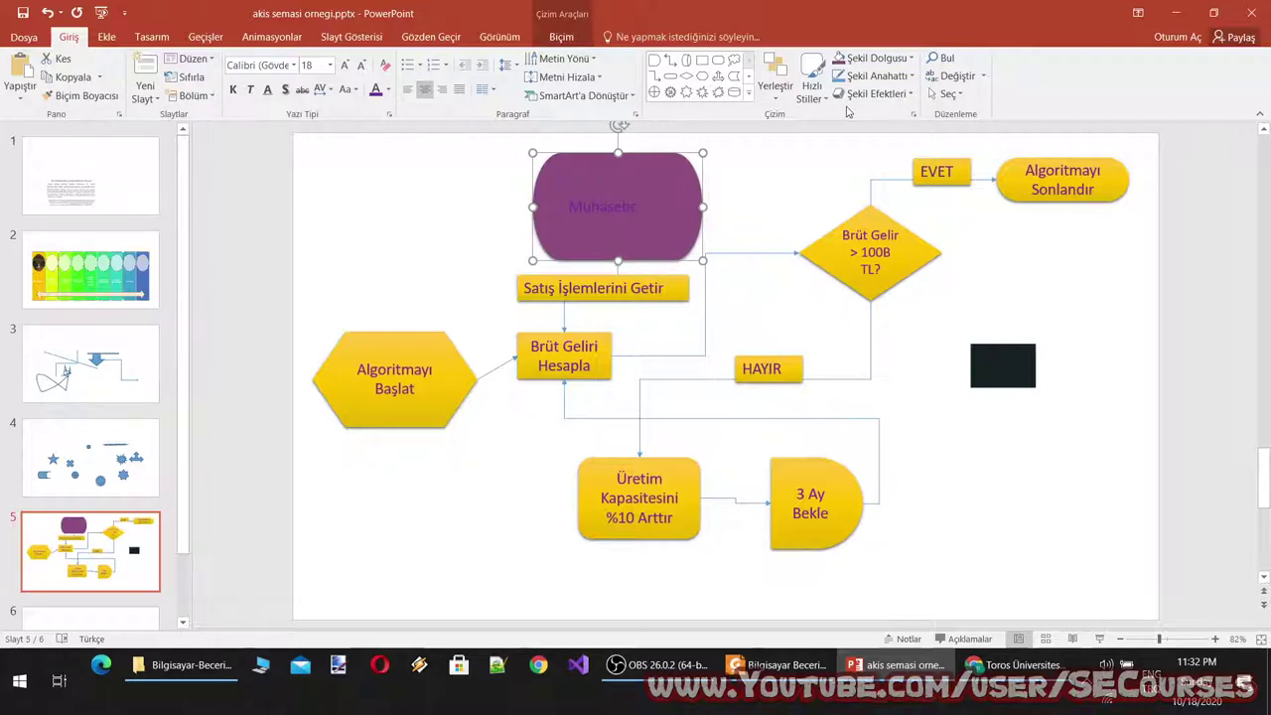
left_click(812, 83)
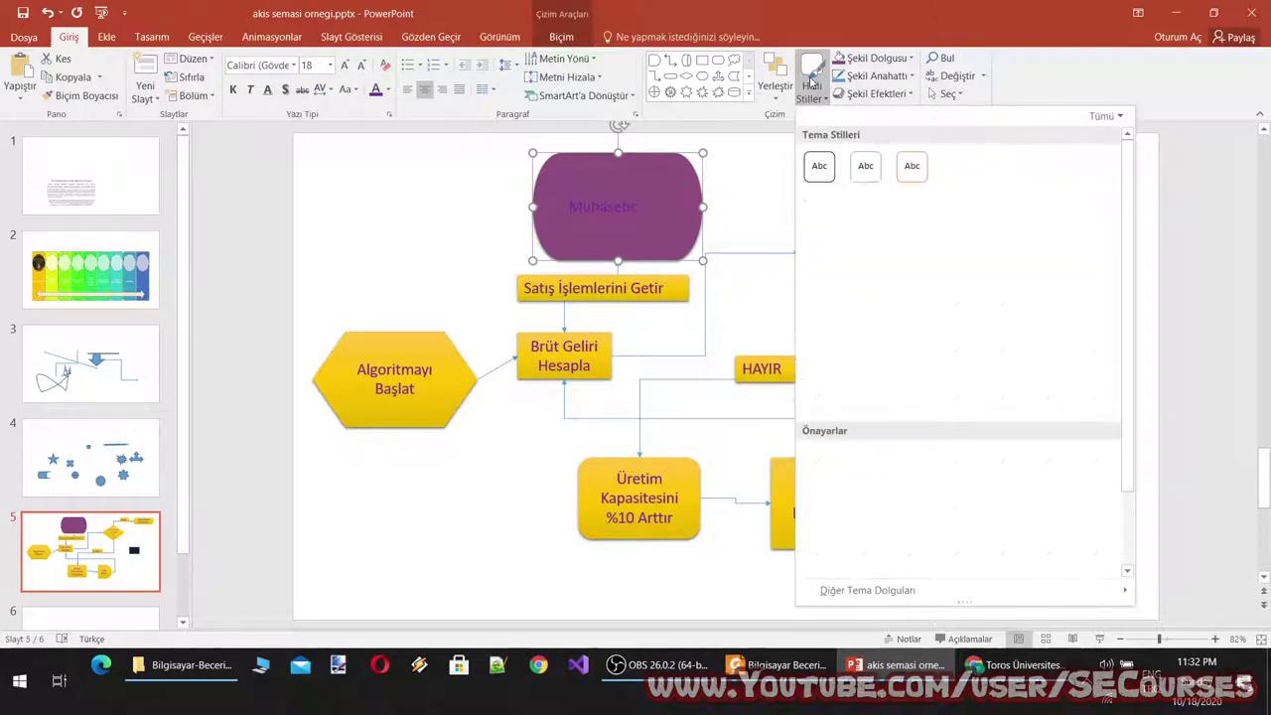
left_click(874, 59)
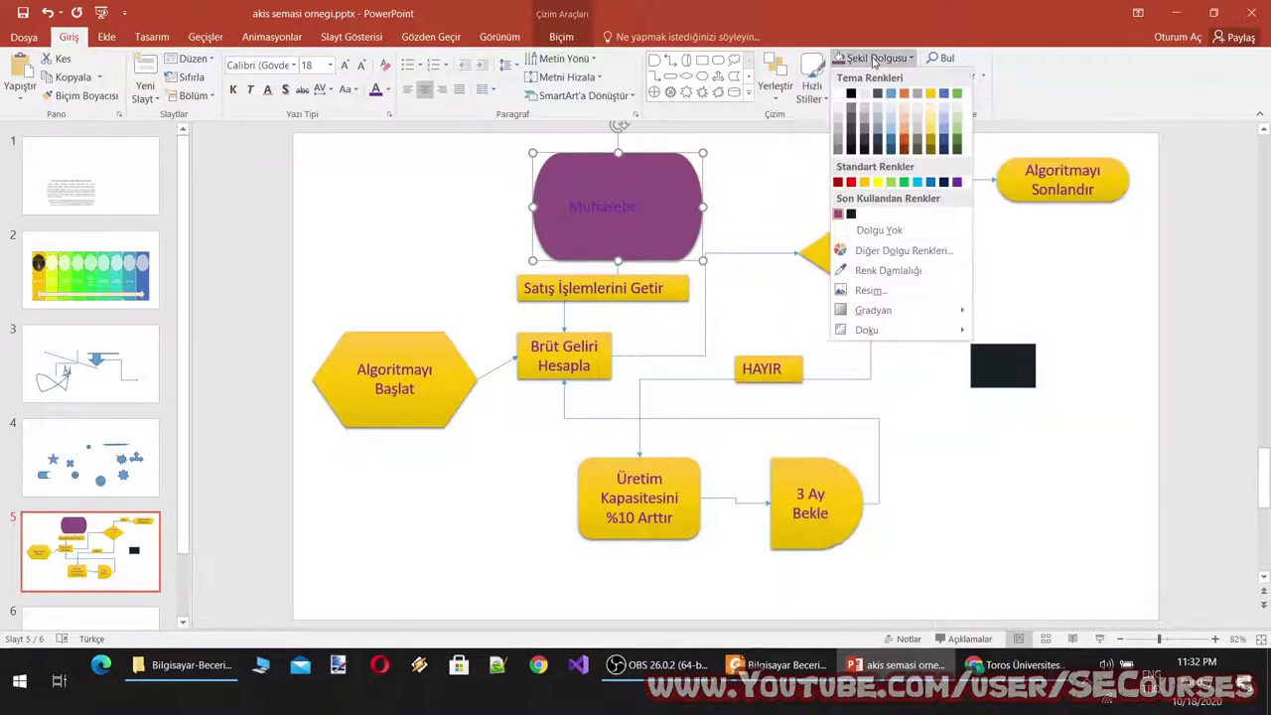
left_click(893, 273)
left_click(904, 251)
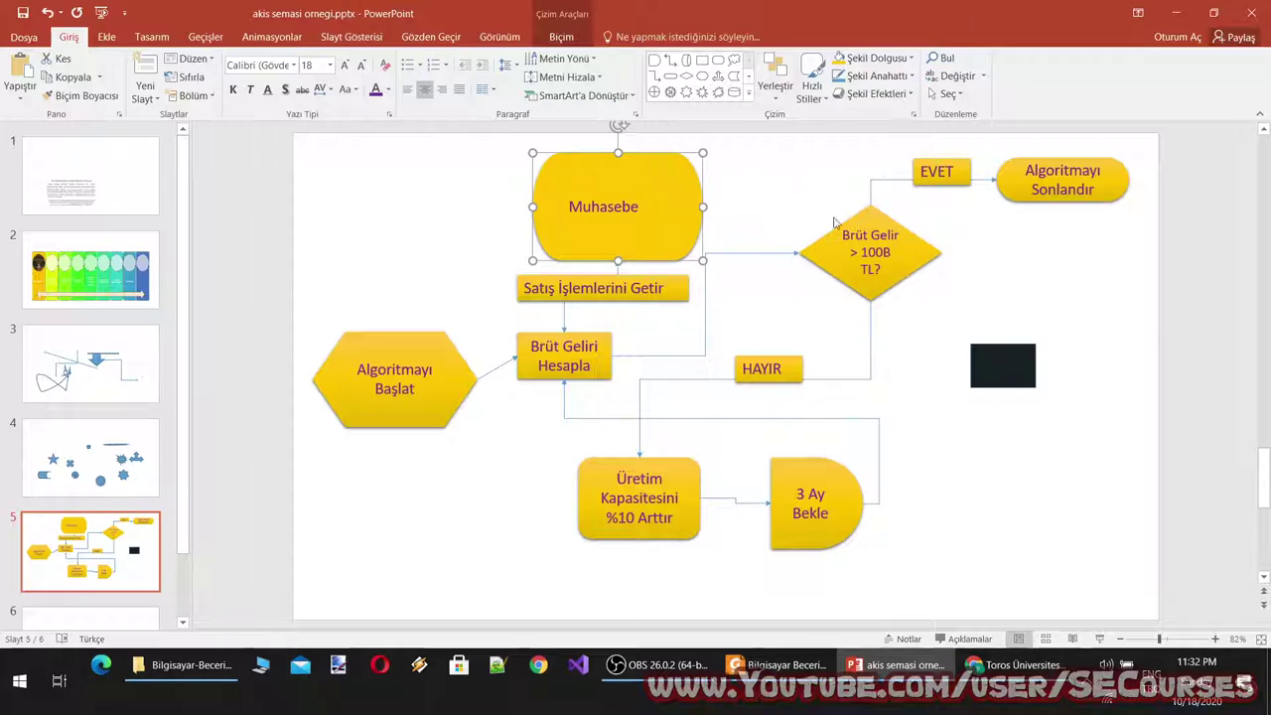
left_click(907, 263)
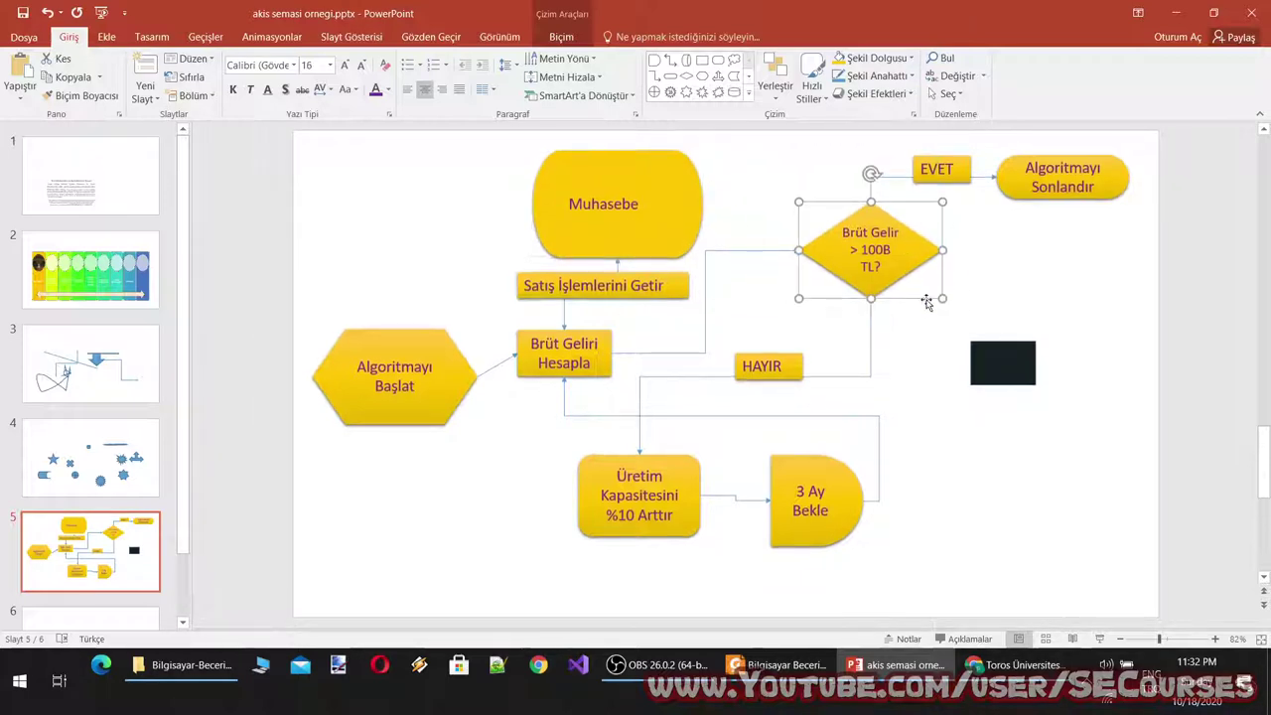
left_click(665, 213)
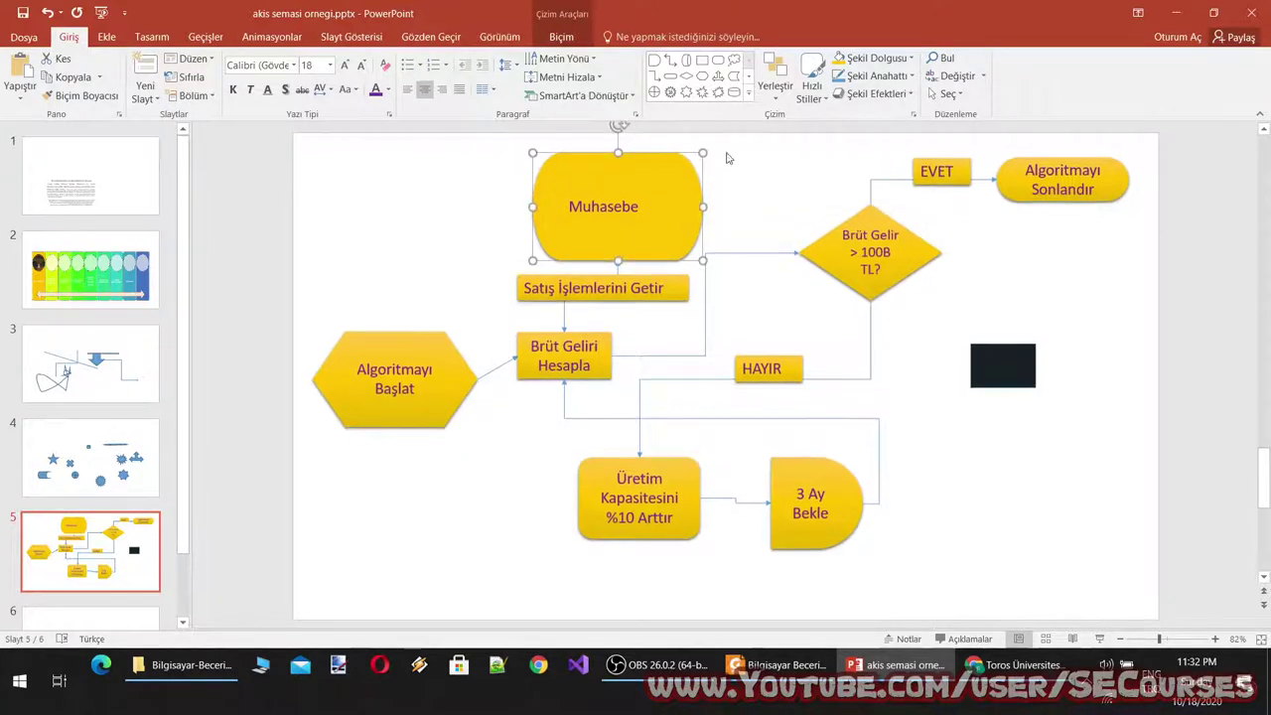
left_click(771, 87)
Open Format Shape for Muhasebe and try a gradient fill, dragging a gradient stop to the start.
left_click(771, 88)
left_click(874, 57)
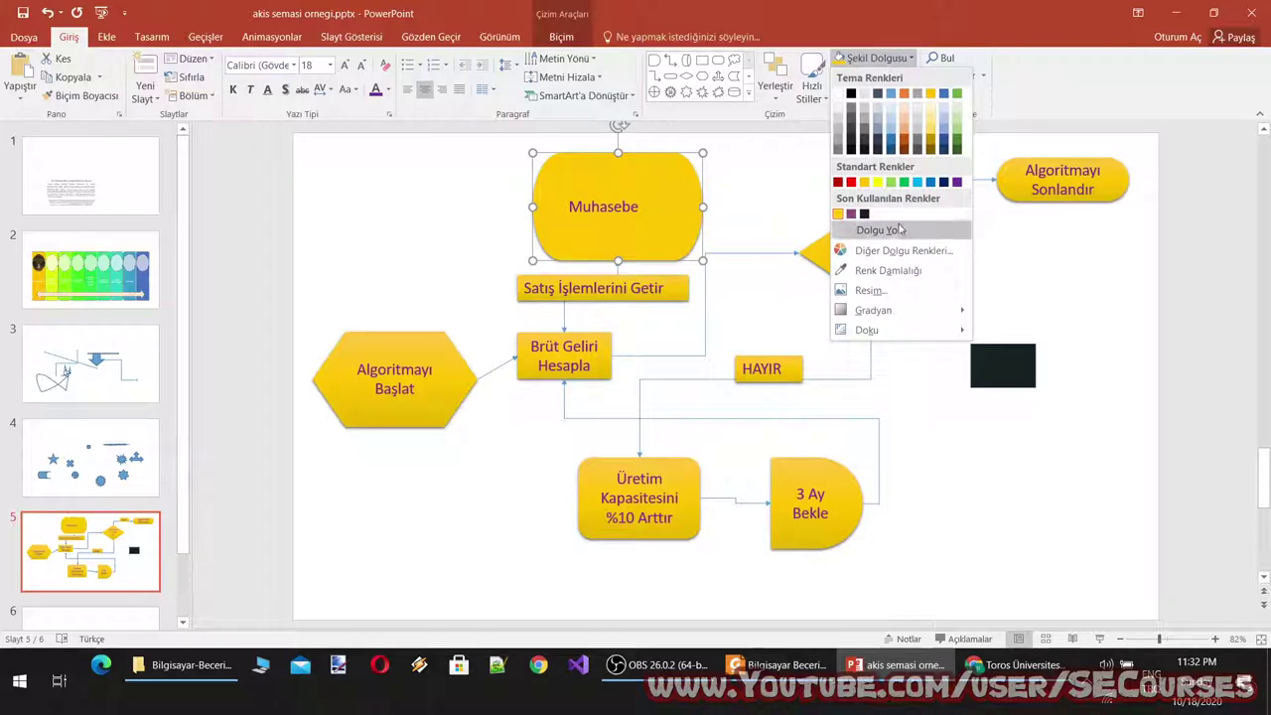
mouse_move(925, 311)
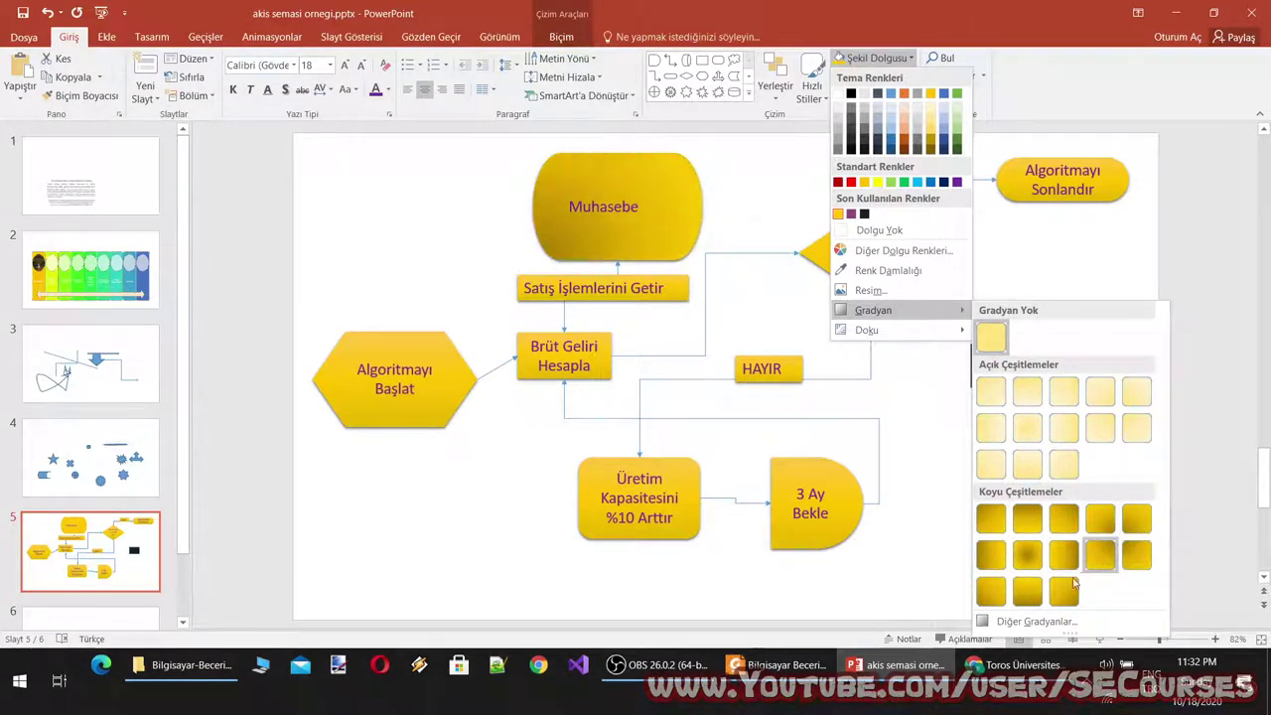
left_click(1035, 621)
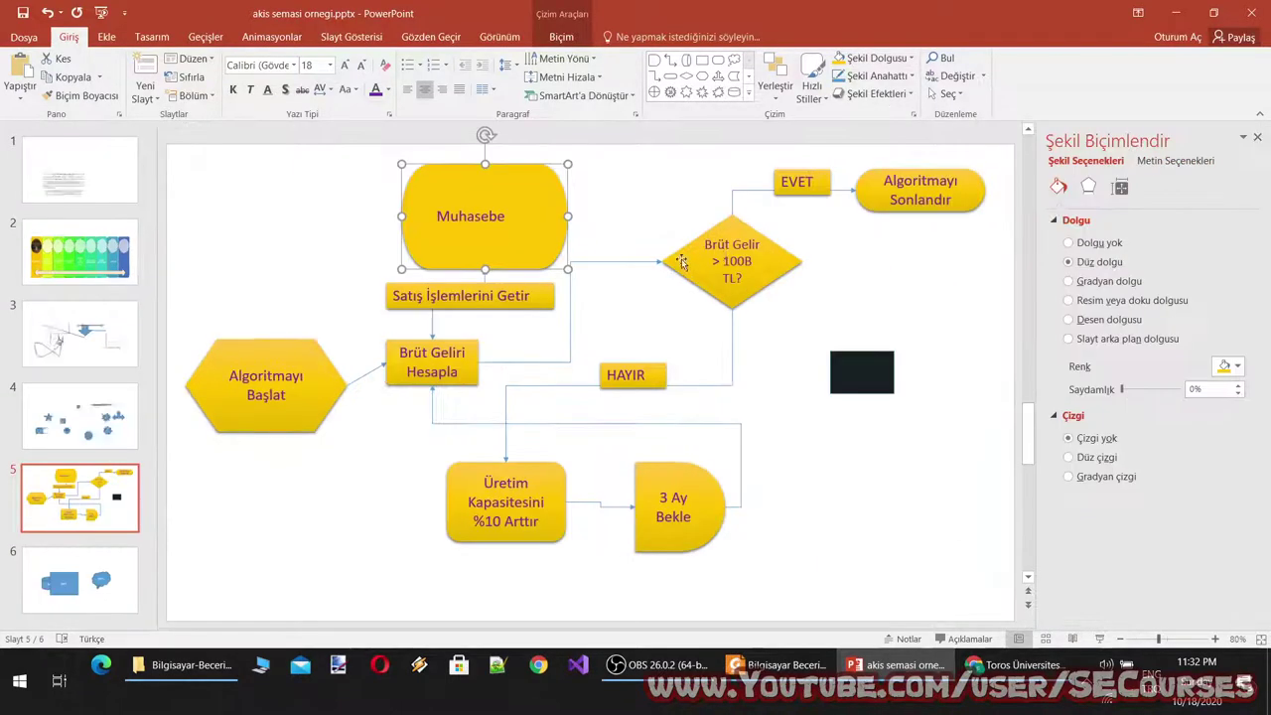
left_click(1109, 283)
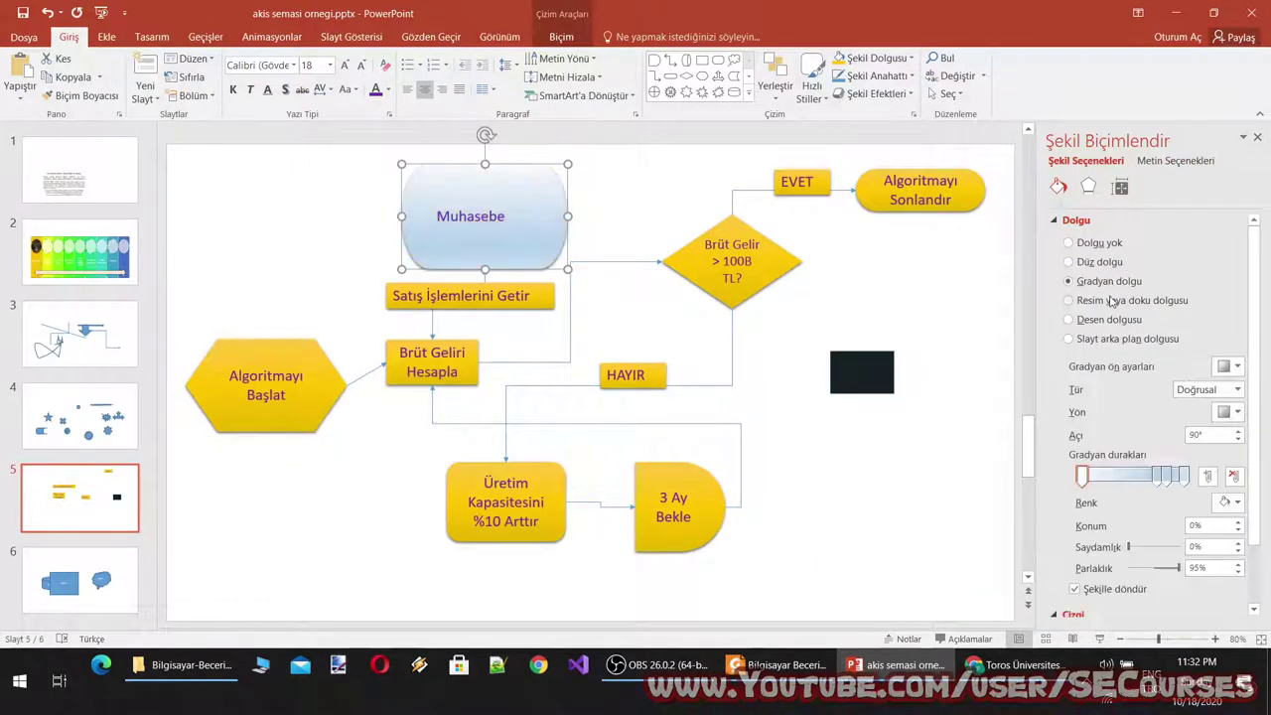
left_click(1158, 479)
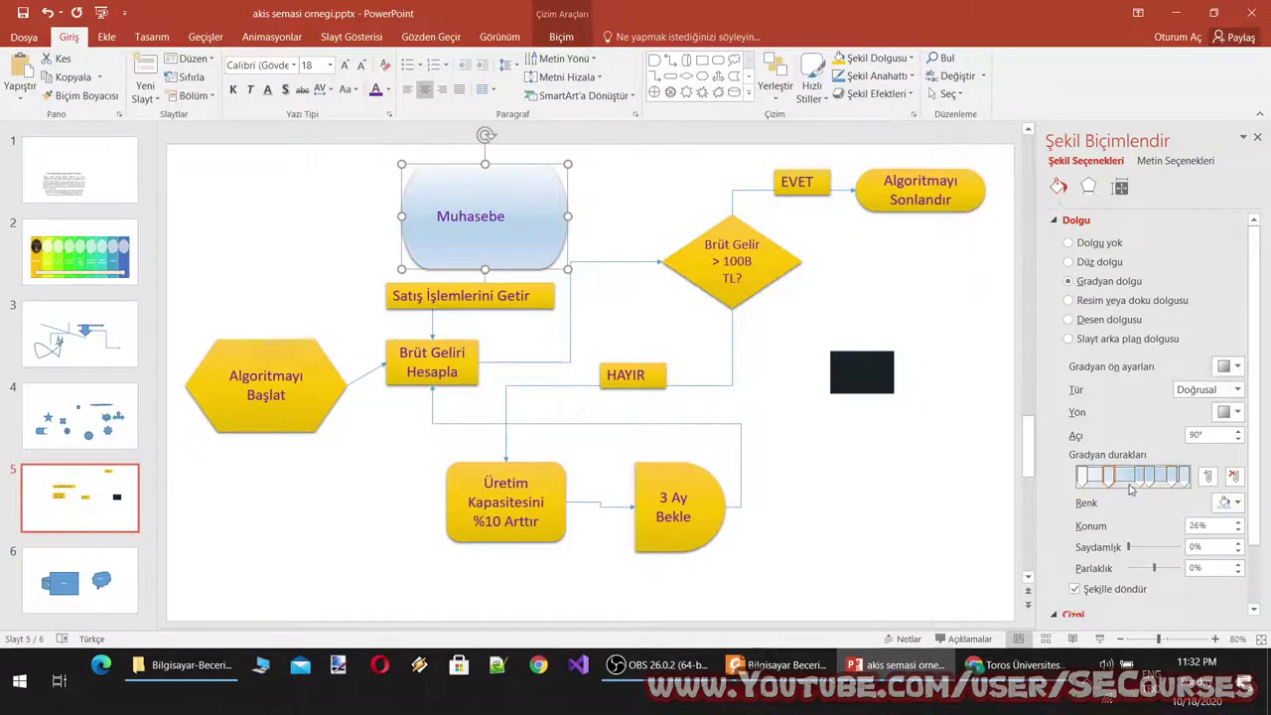
left_click_drag(1116, 480, 1081, 476)
Try fossil-fish, light parchment and light blue tissue texture fills on Muhasebe.
left_click(1115, 300)
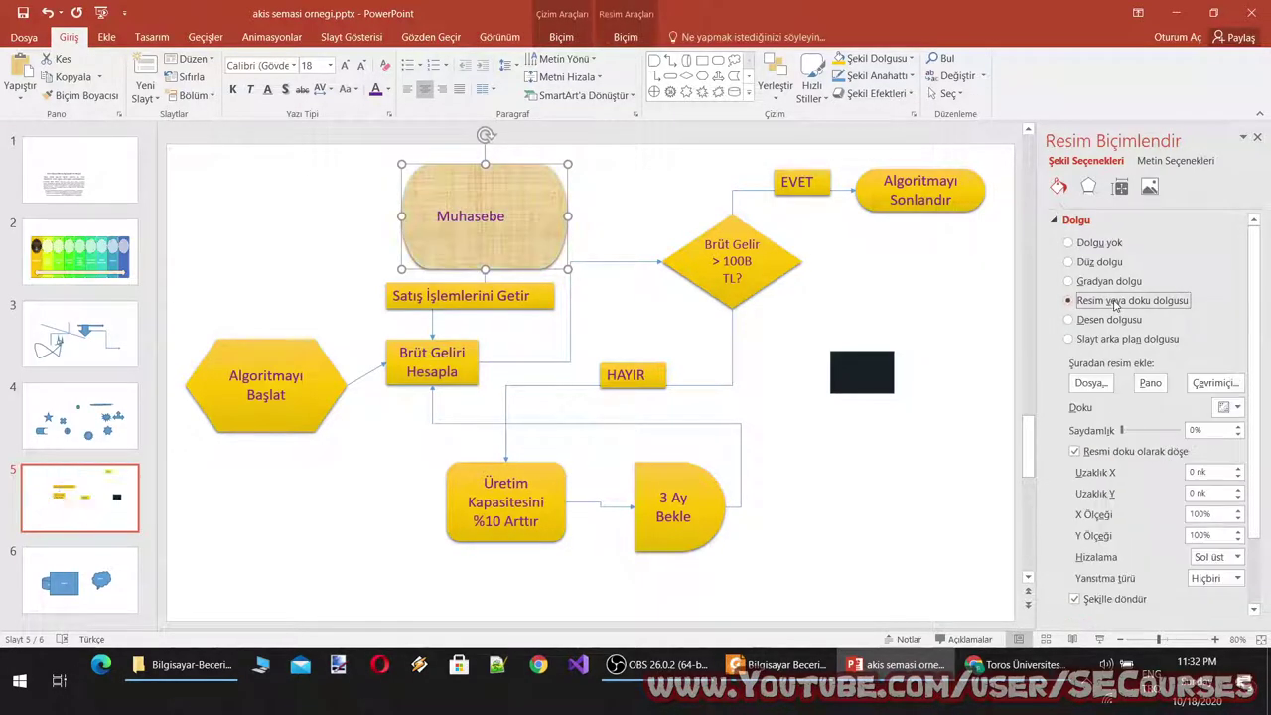
left_click(1227, 407)
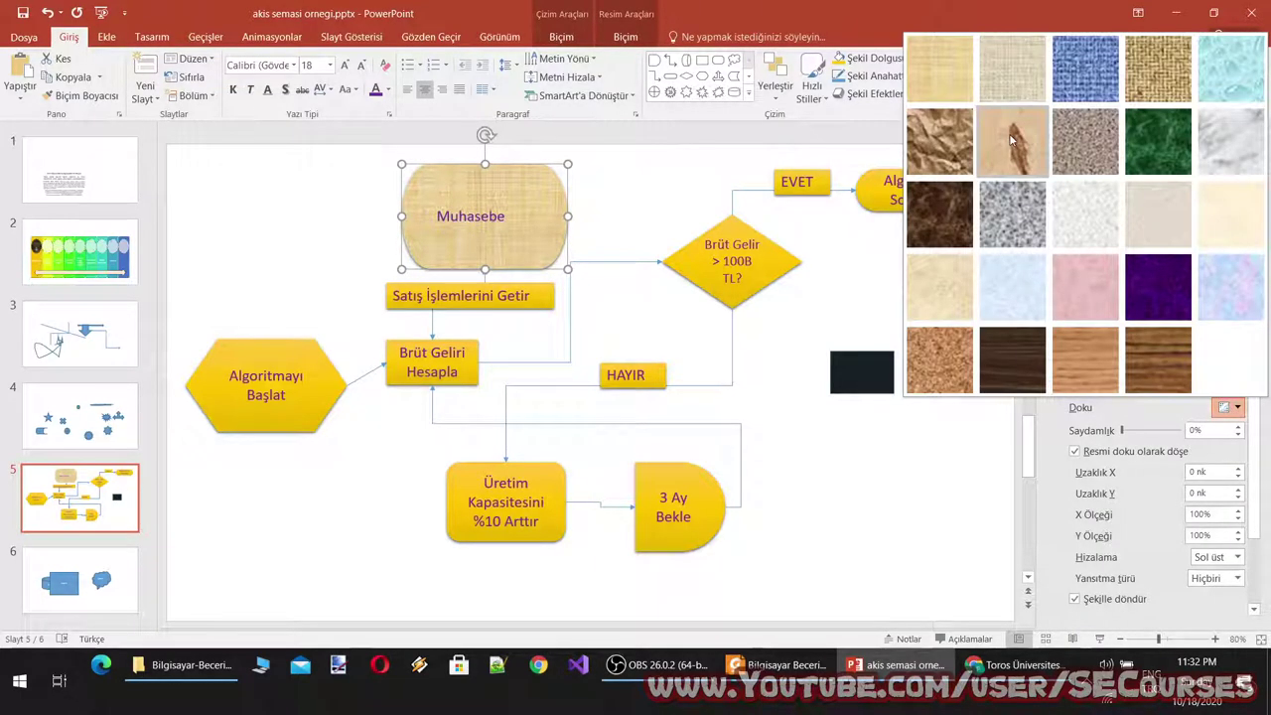
left_click(1013, 149)
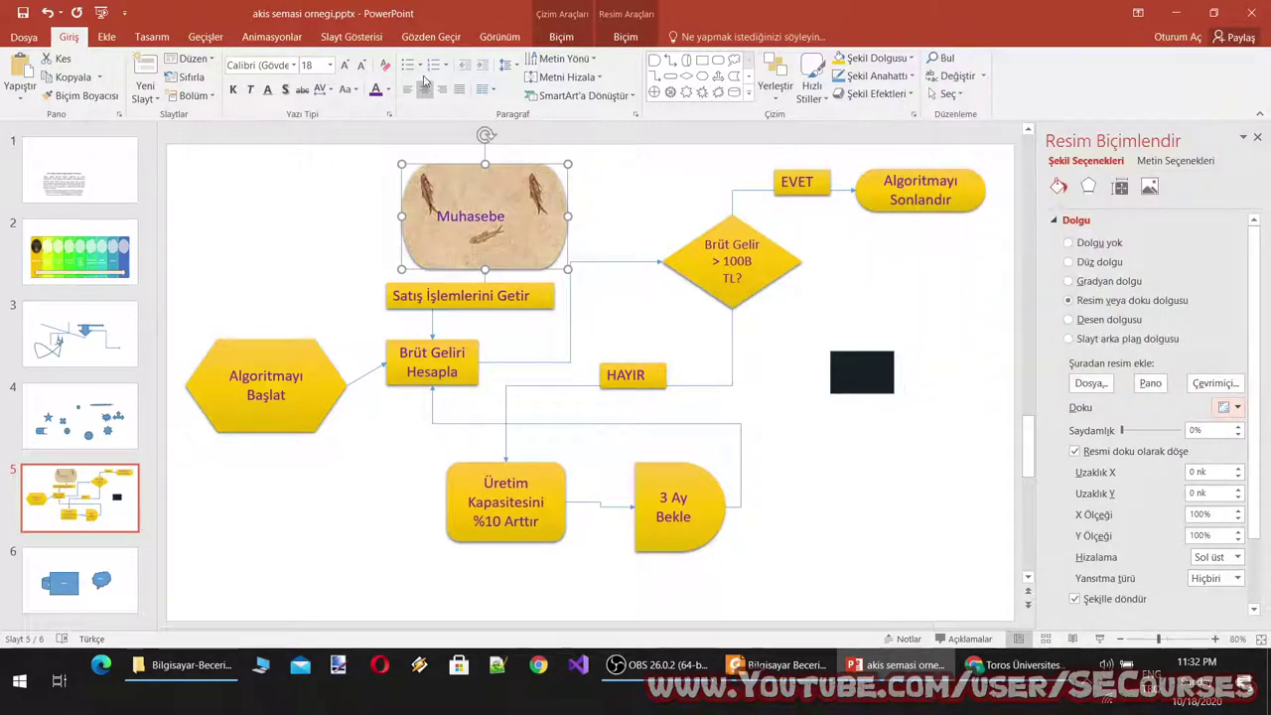
left_click(1236, 407)
left_click(1239, 179)
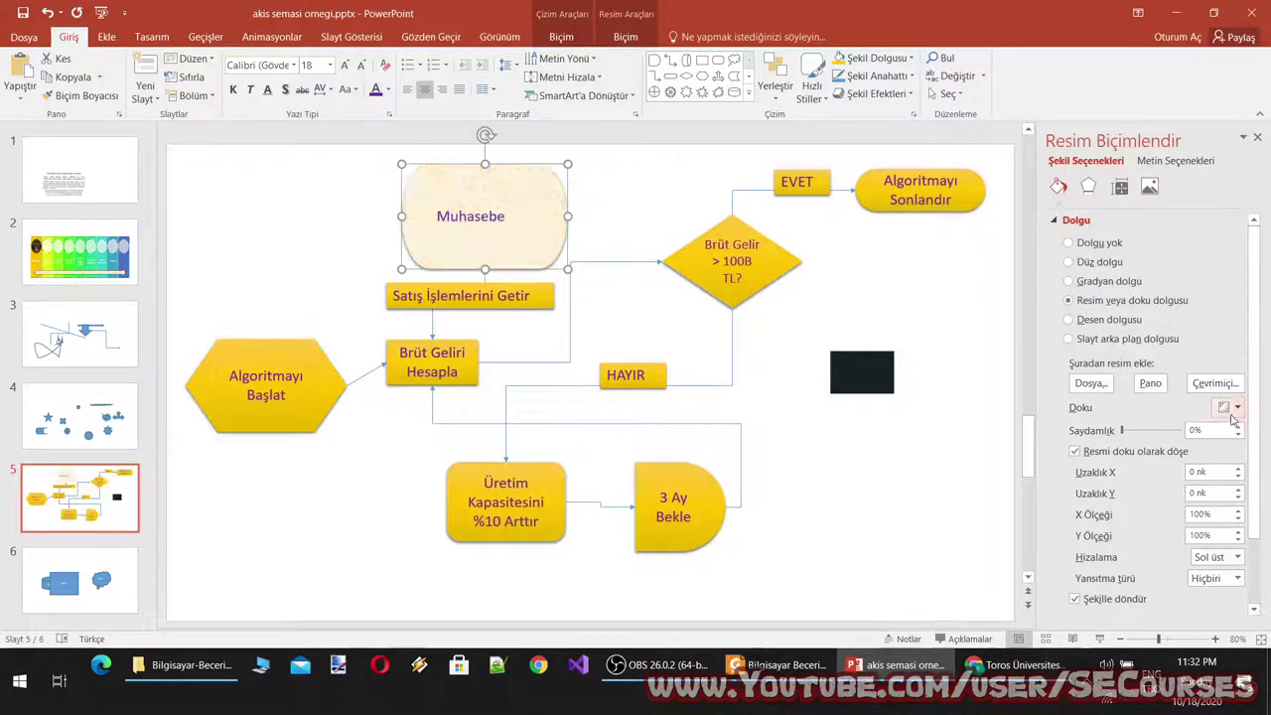
left_click(1234, 407)
left_click(1007, 304)
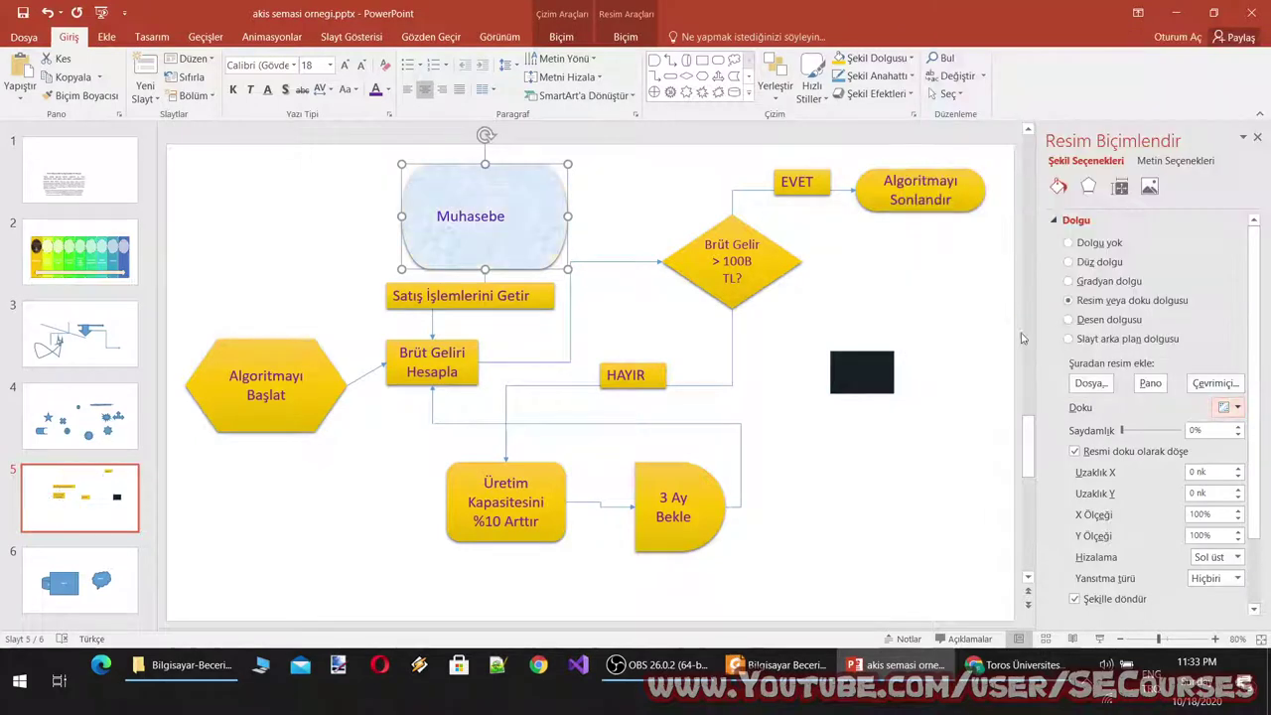
Try several pattern fills on Muhasebe and give it a solid outline.
left_click(1117, 323)
left_click(1135, 402)
left_click(1126, 480)
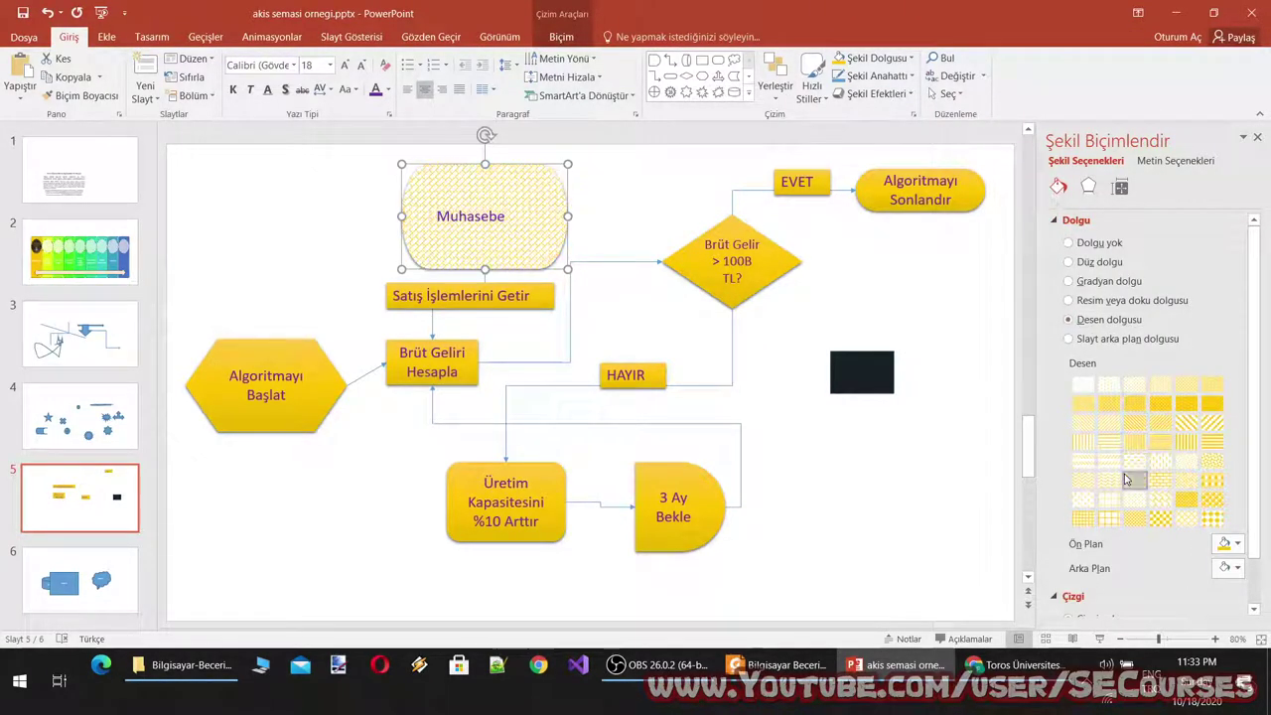
scroll(1126, 479, "down", 1)
left_click(1109, 388)
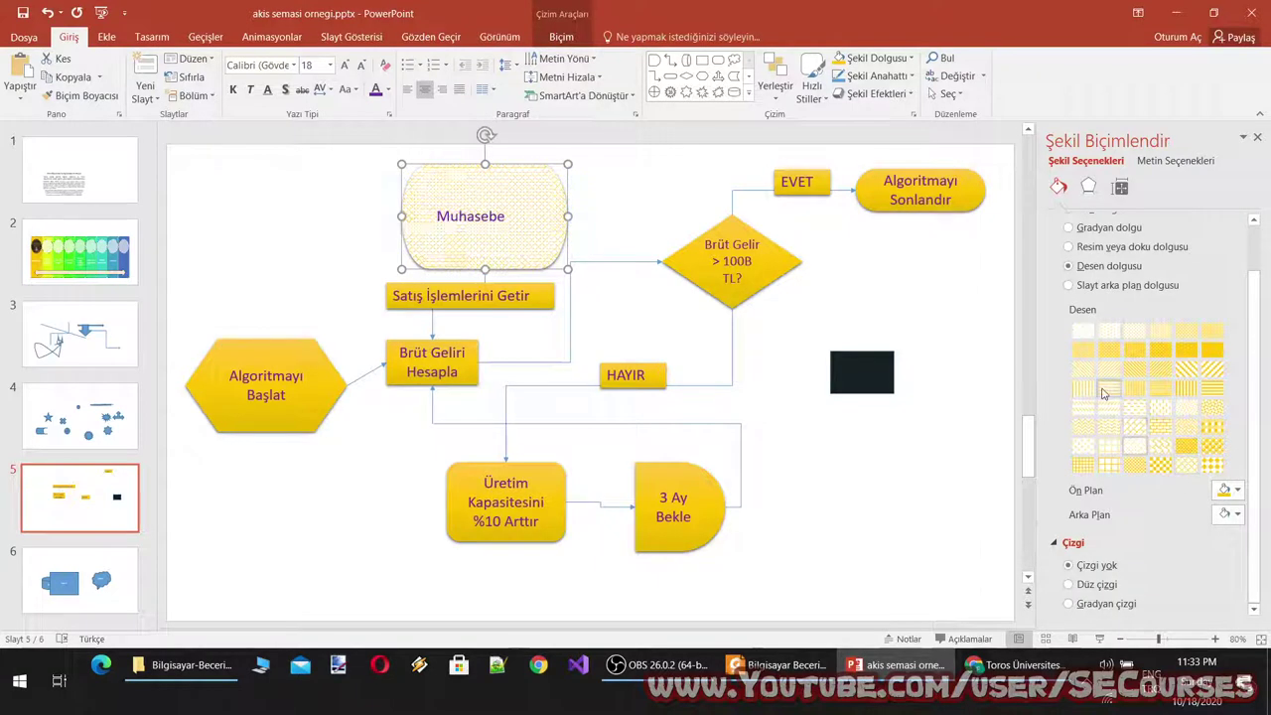
left_click(1100, 585)
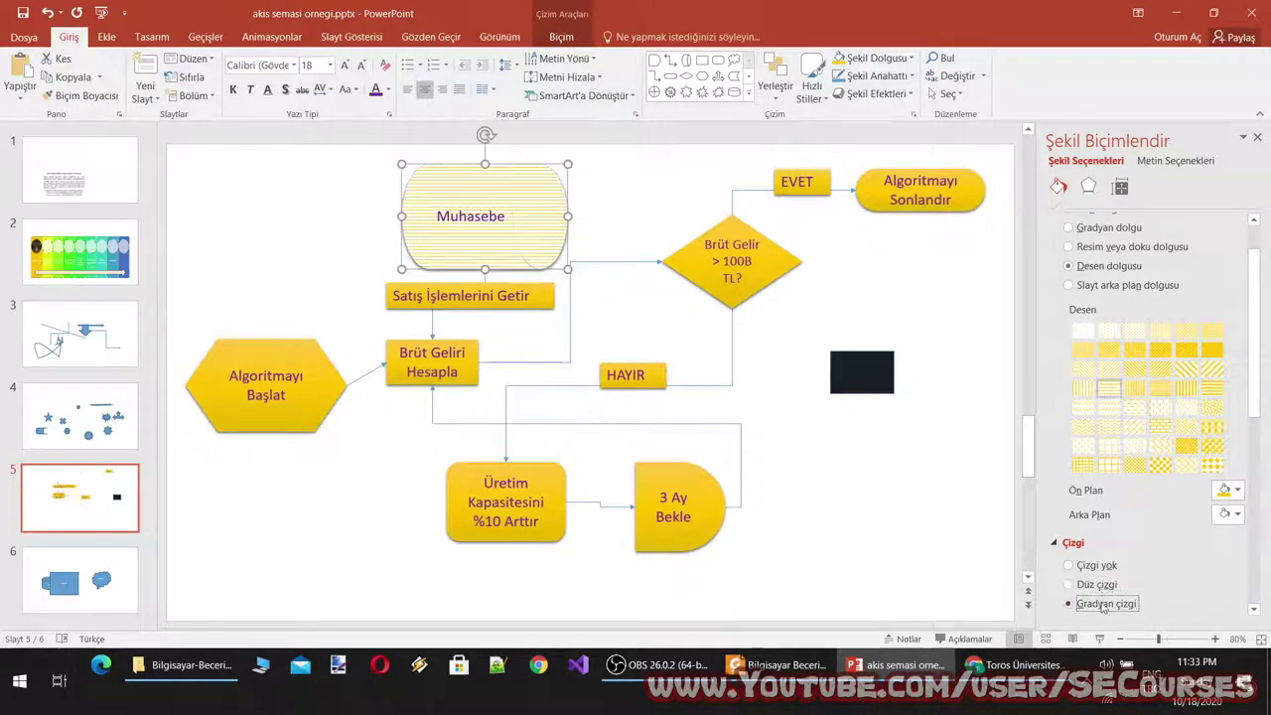
left_click(1104, 603)
left_click(1097, 585)
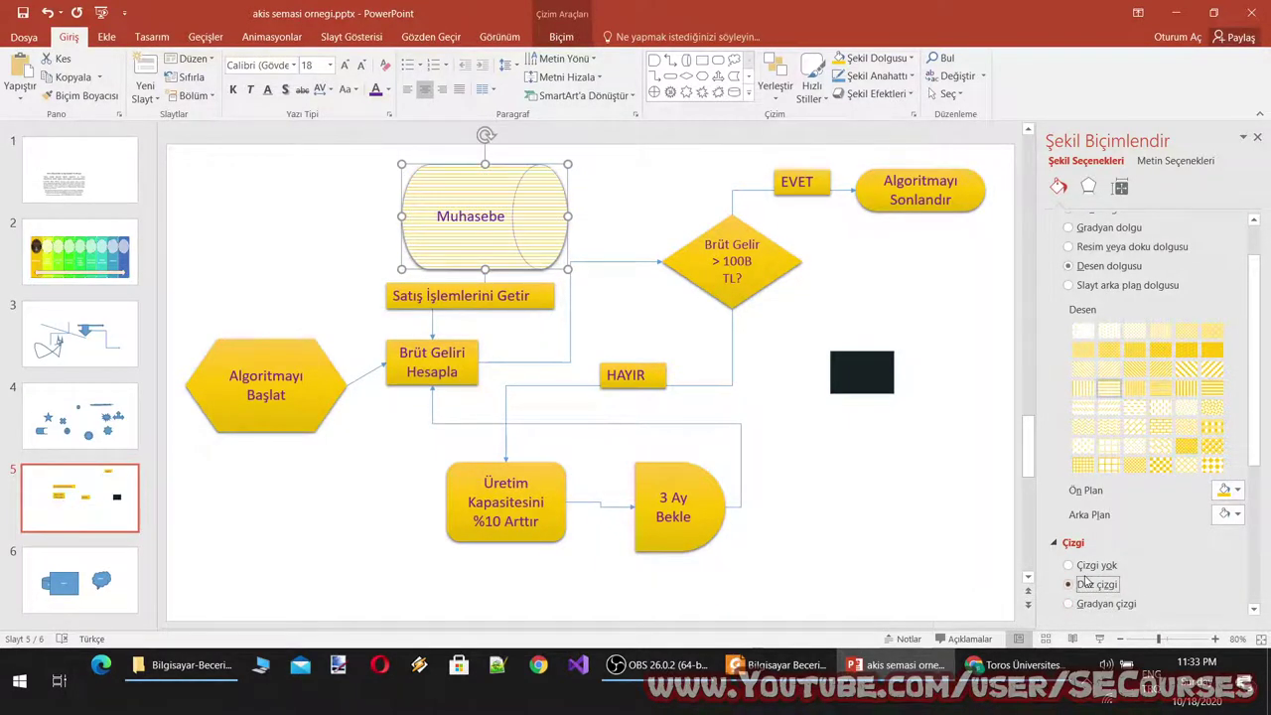
left_click(1159, 370)
left_click(1160, 357)
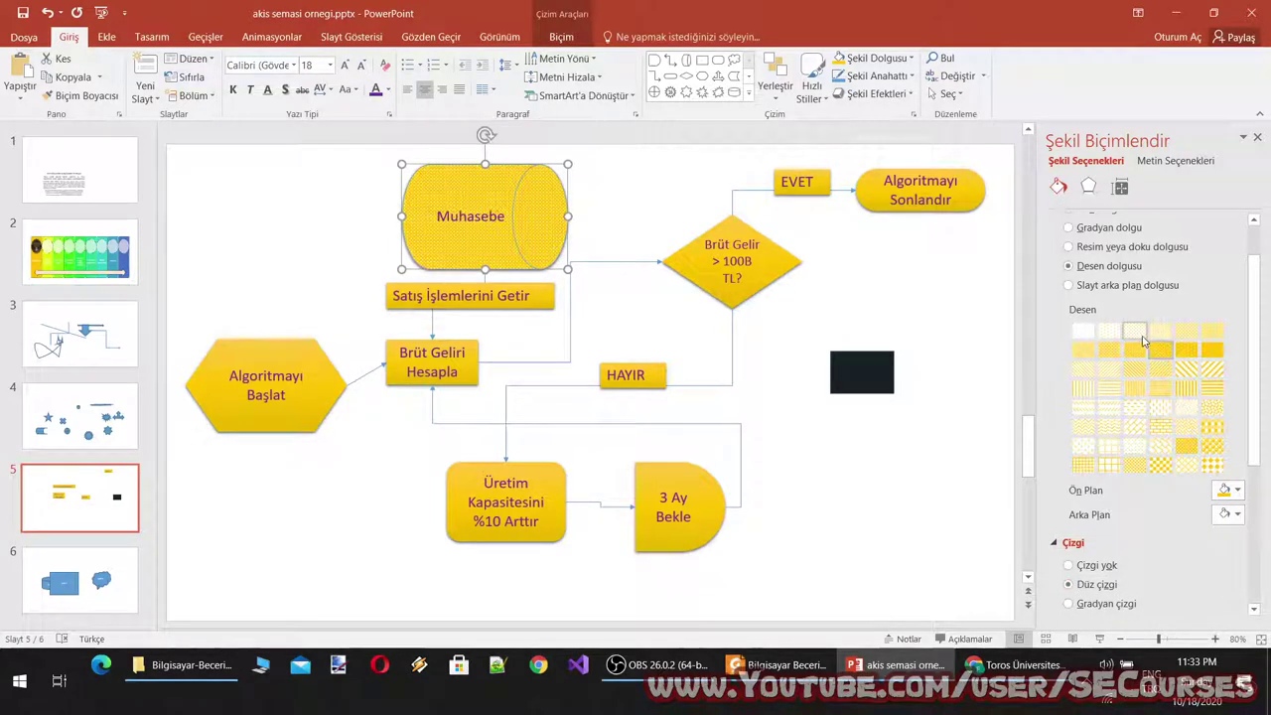
left_click(1134, 331)
Set the pattern foreground to light grey and the background to purple.
left_click(1231, 490)
left_click(1181, 363)
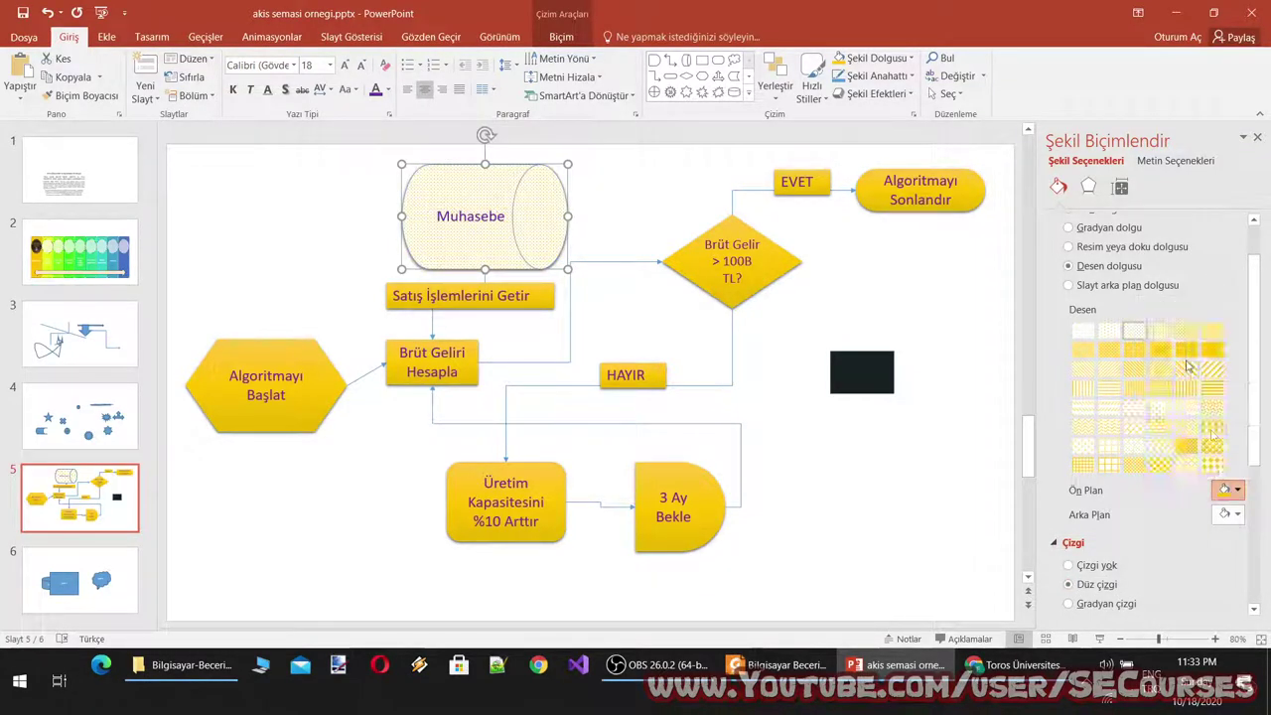
left_click(1231, 513)
left_click(1154, 464)
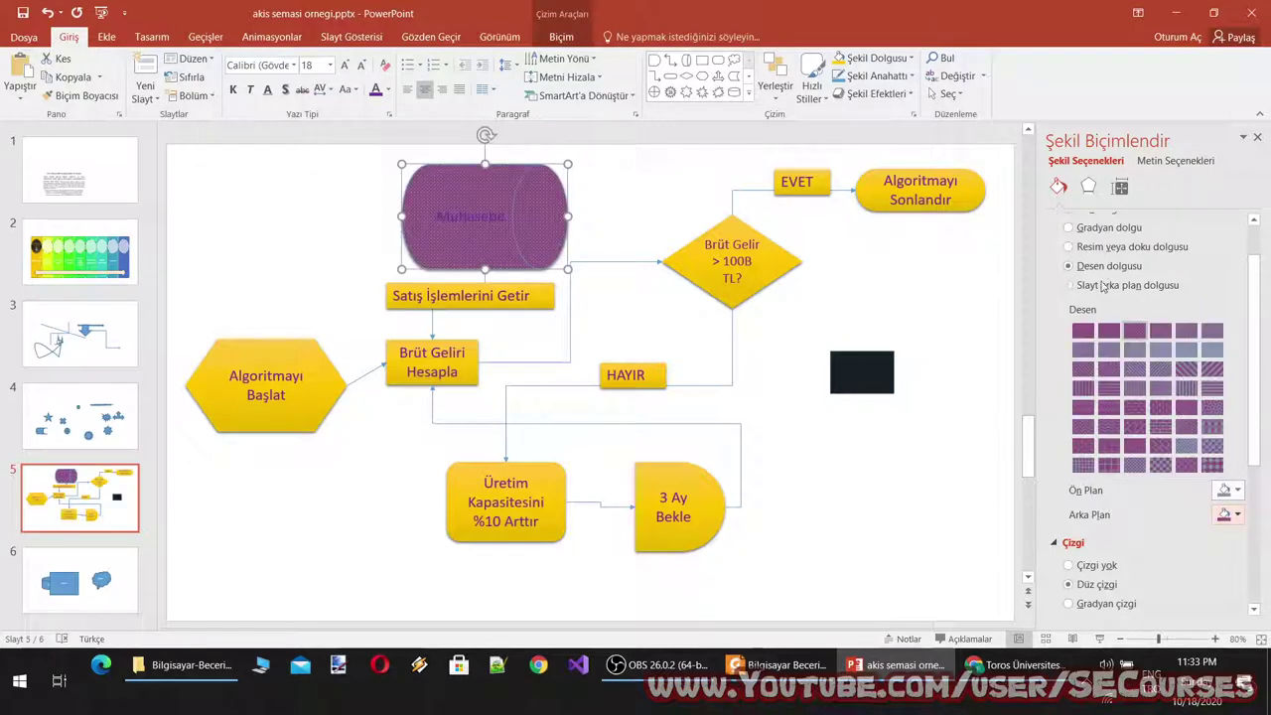
Cycle through background, solid, gradient and texture fills, then settle on a brick pattern fill.
left_click(1102, 286)
scroll(1161, 436, "down", 1)
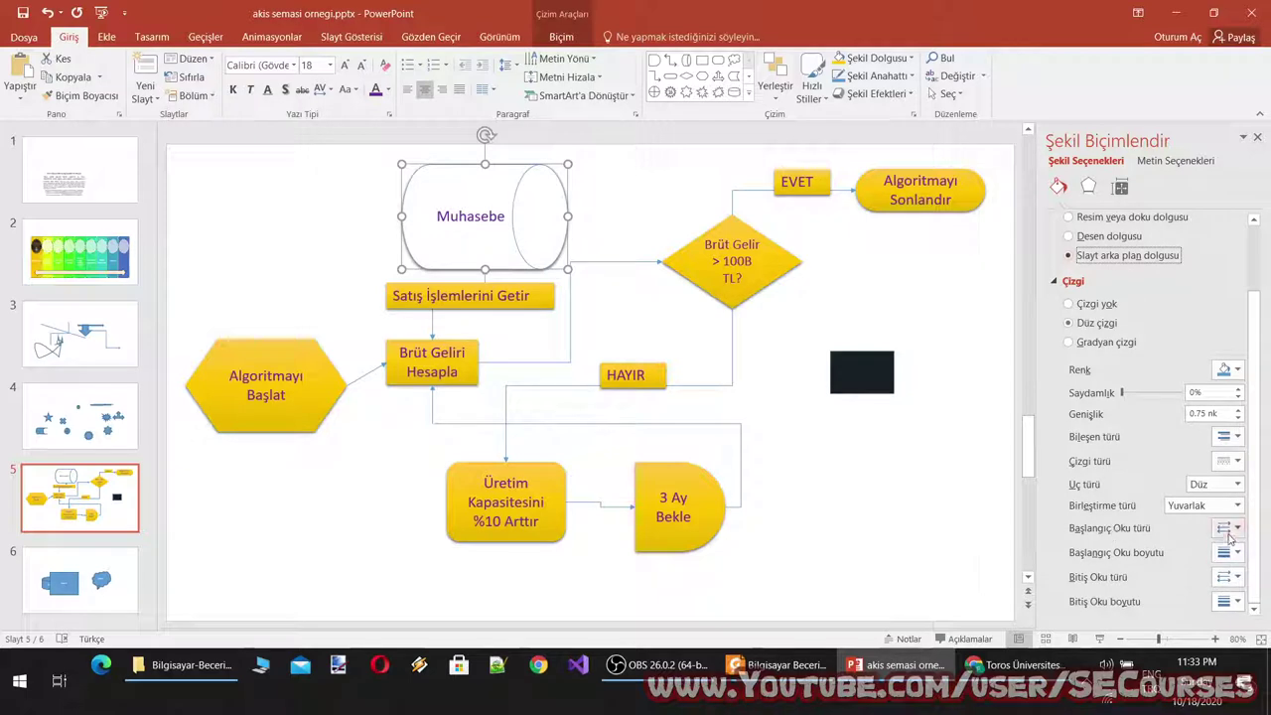
scroll(1105, 344, "up", 3)
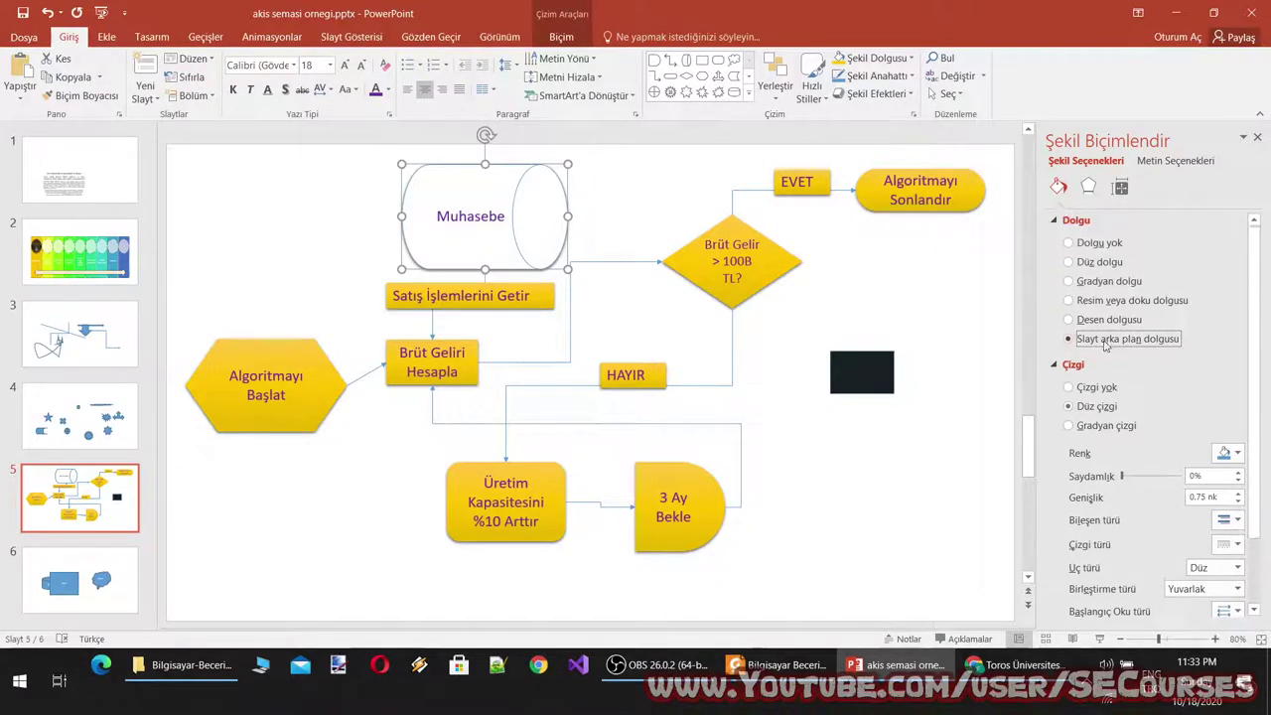
left_click(1099, 262)
left_click(1092, 282)
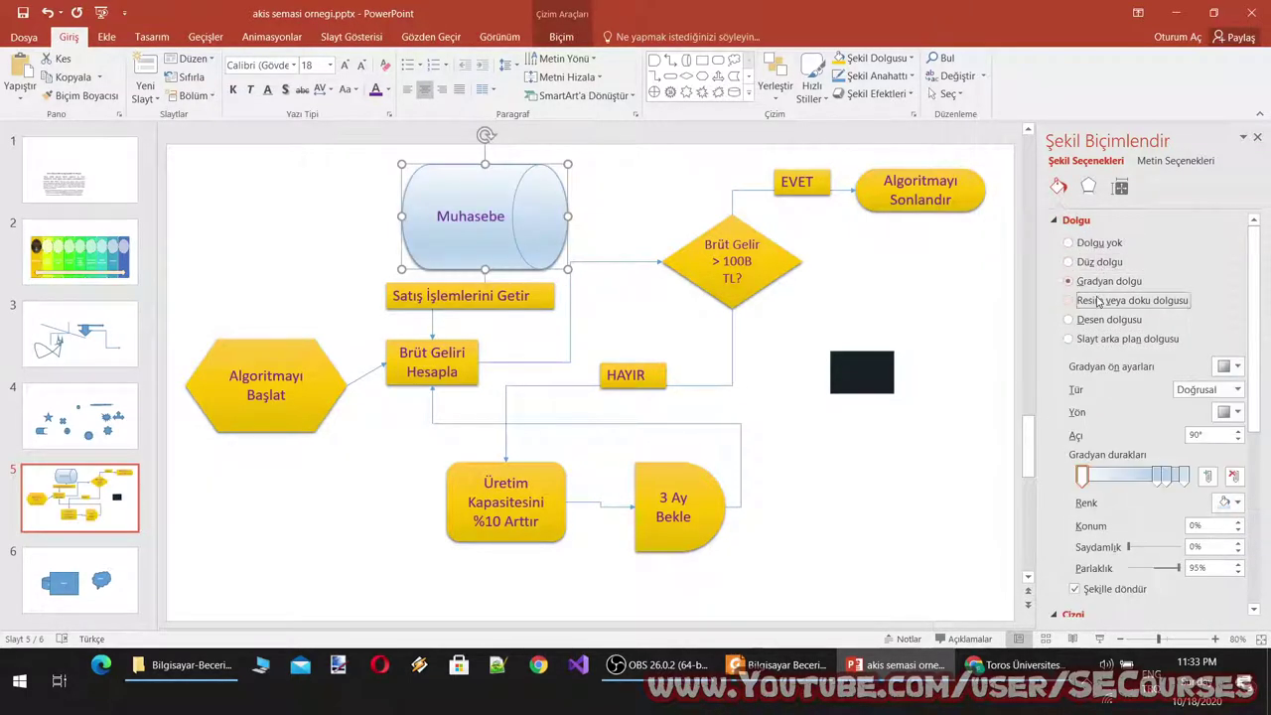
left_click(1096, 300)
left_click(1098, 320)
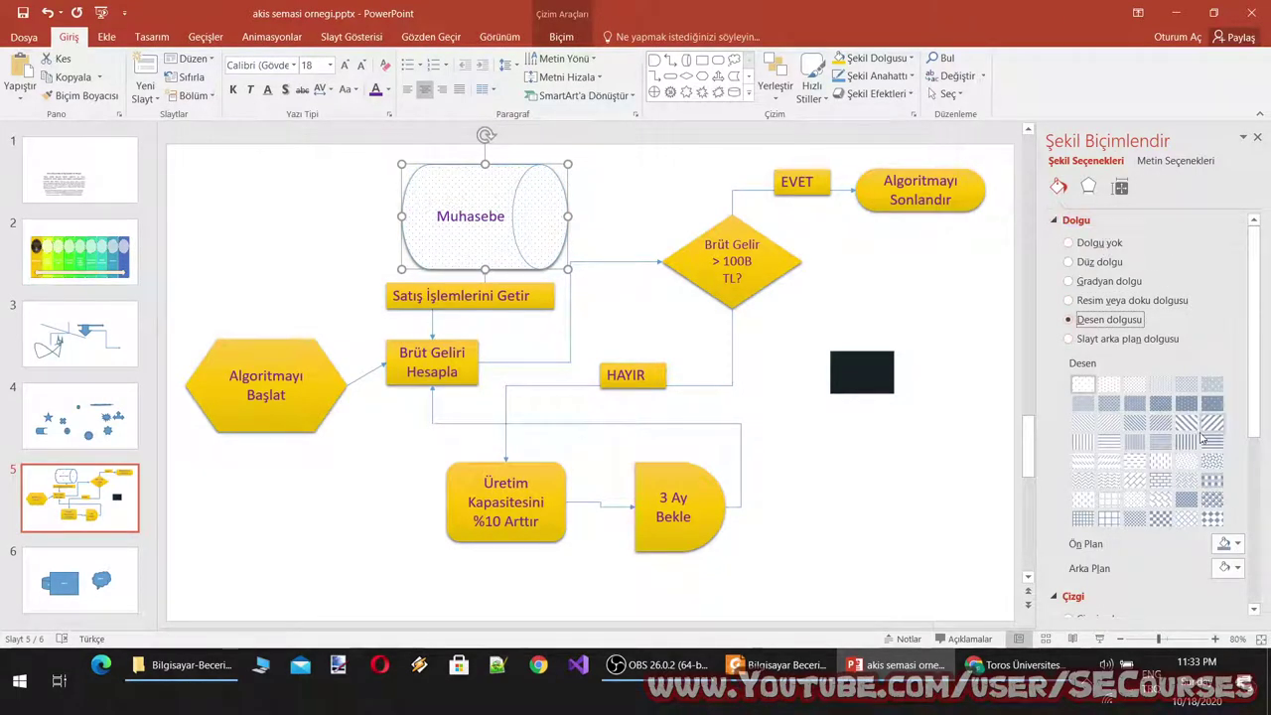
left_click(1187, 425)
left_click(1159, 479)
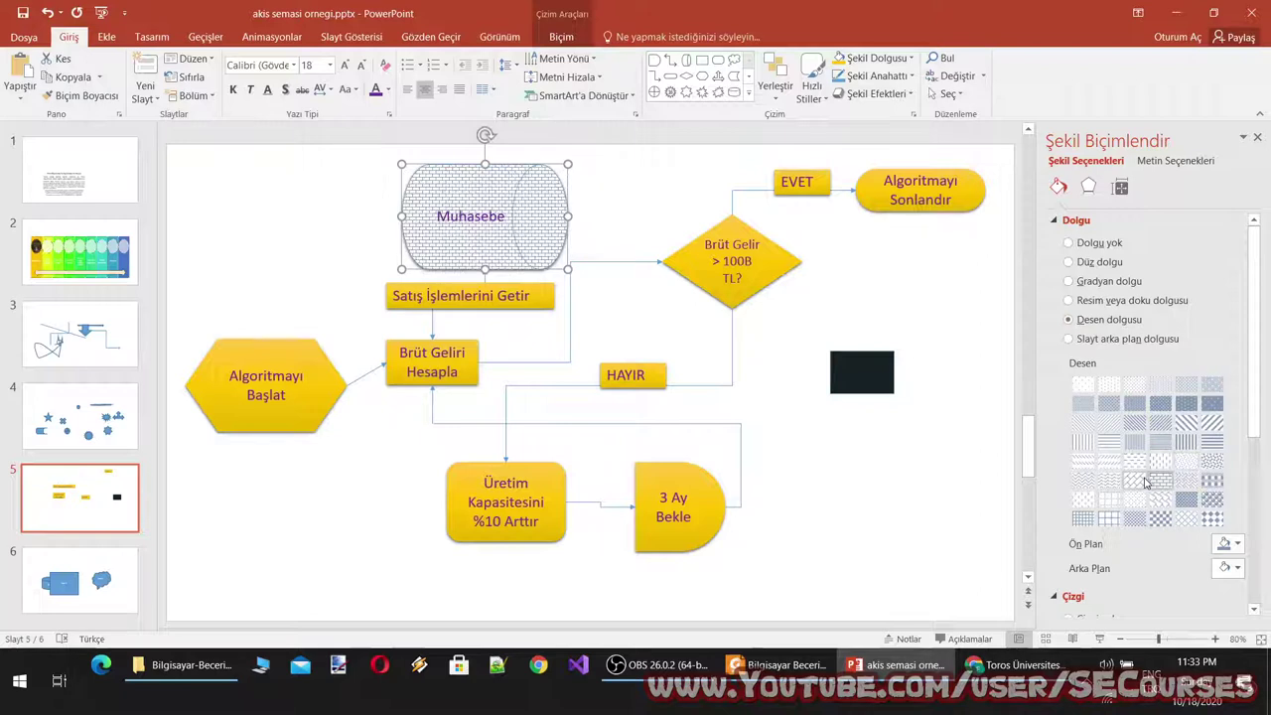
left_click(1089, 188)
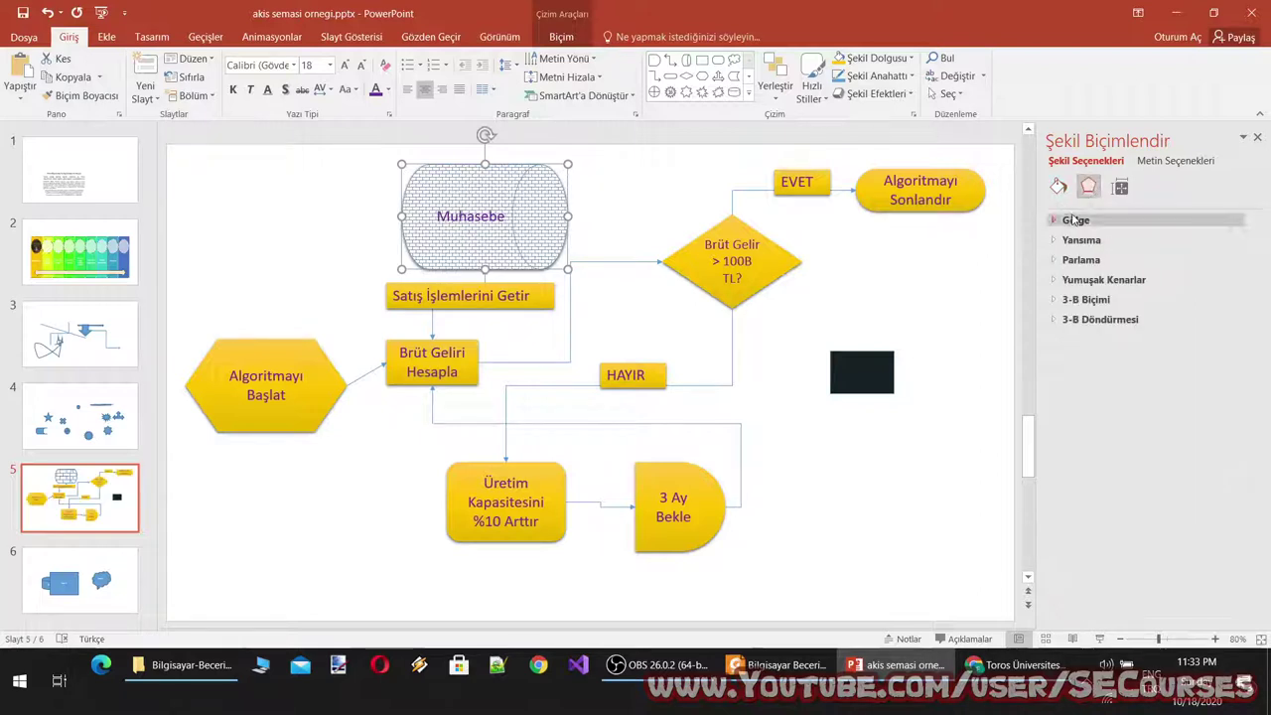
Apply an outer shadow preset at 315° to Muhasebe.
left_click(1074, 221)
left_click(1231, 241)
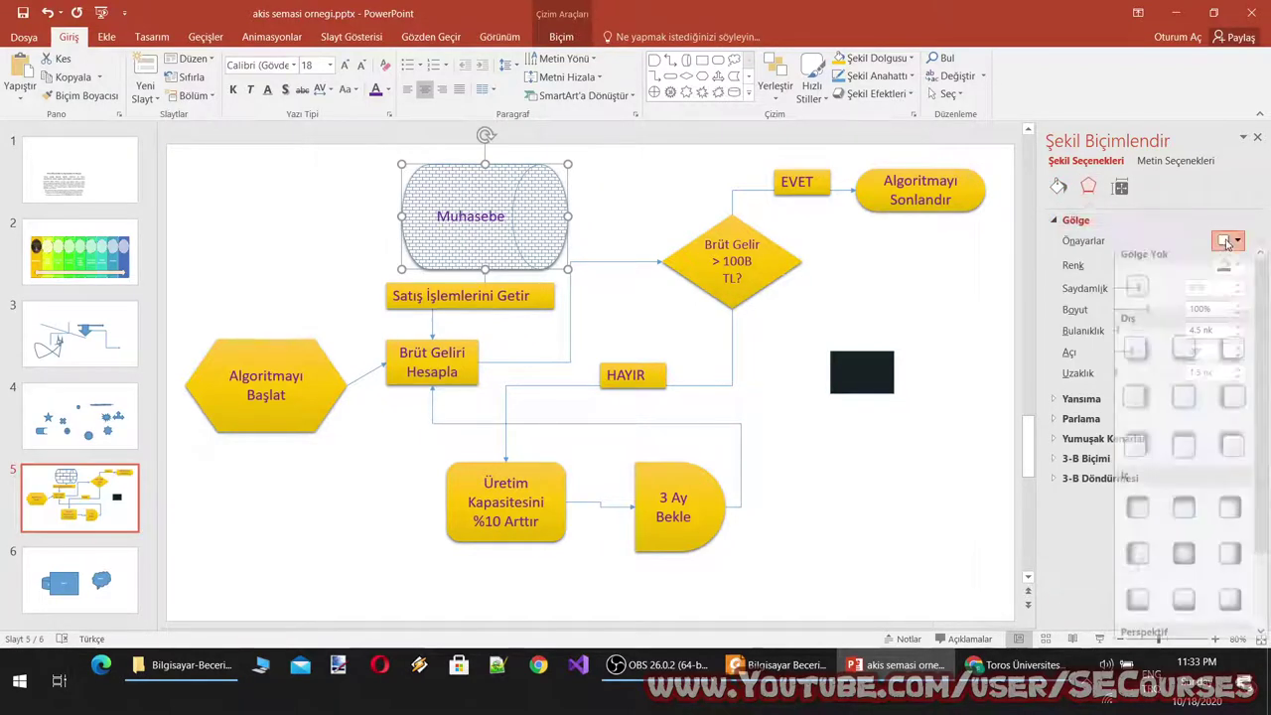
left_click(1192, 364)
left_click(1229, 242)
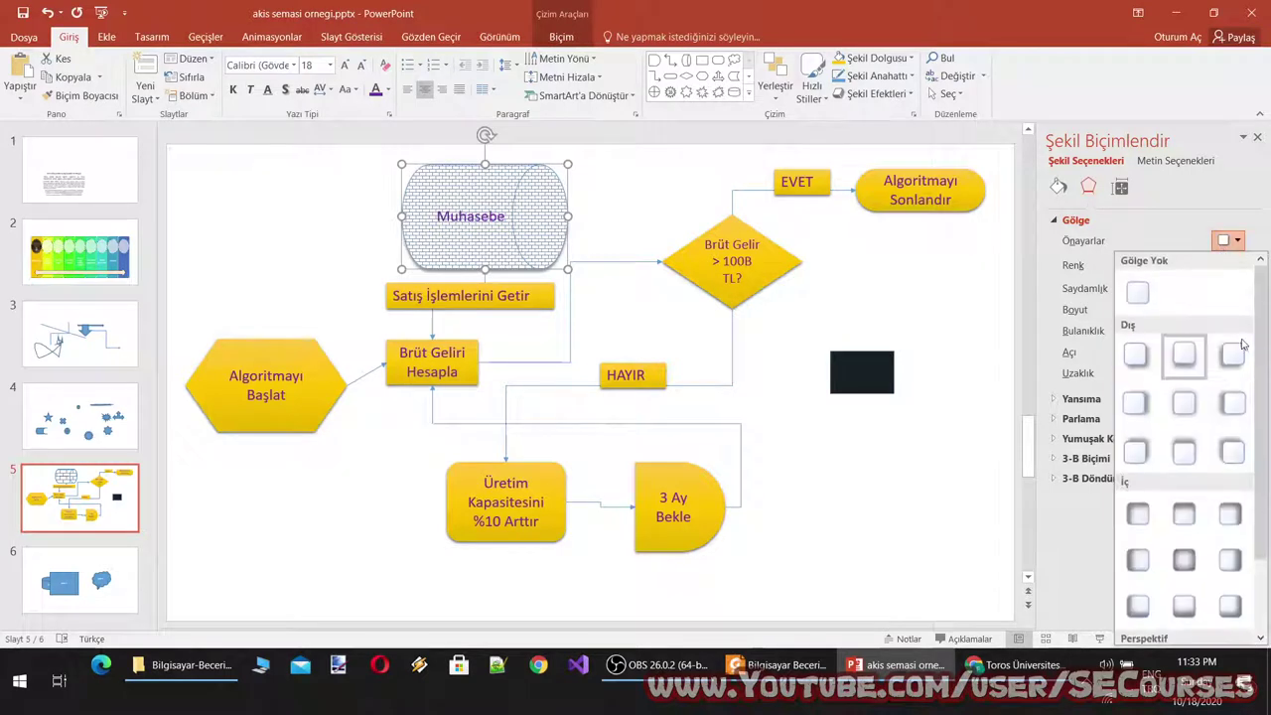
left_click(1232, 513)
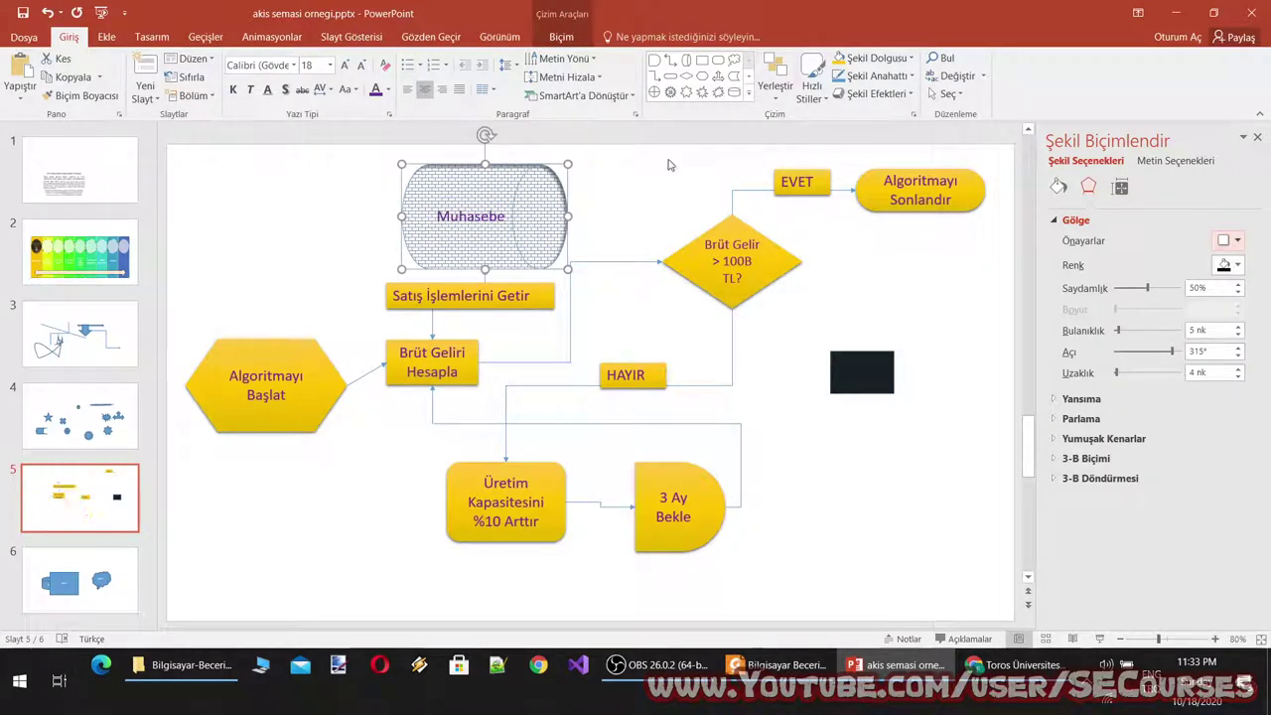
Set the shadow colour, trying a custom green before choosing a dark standard colour.
left_click(1227, 266)
left_click(1197, 354)
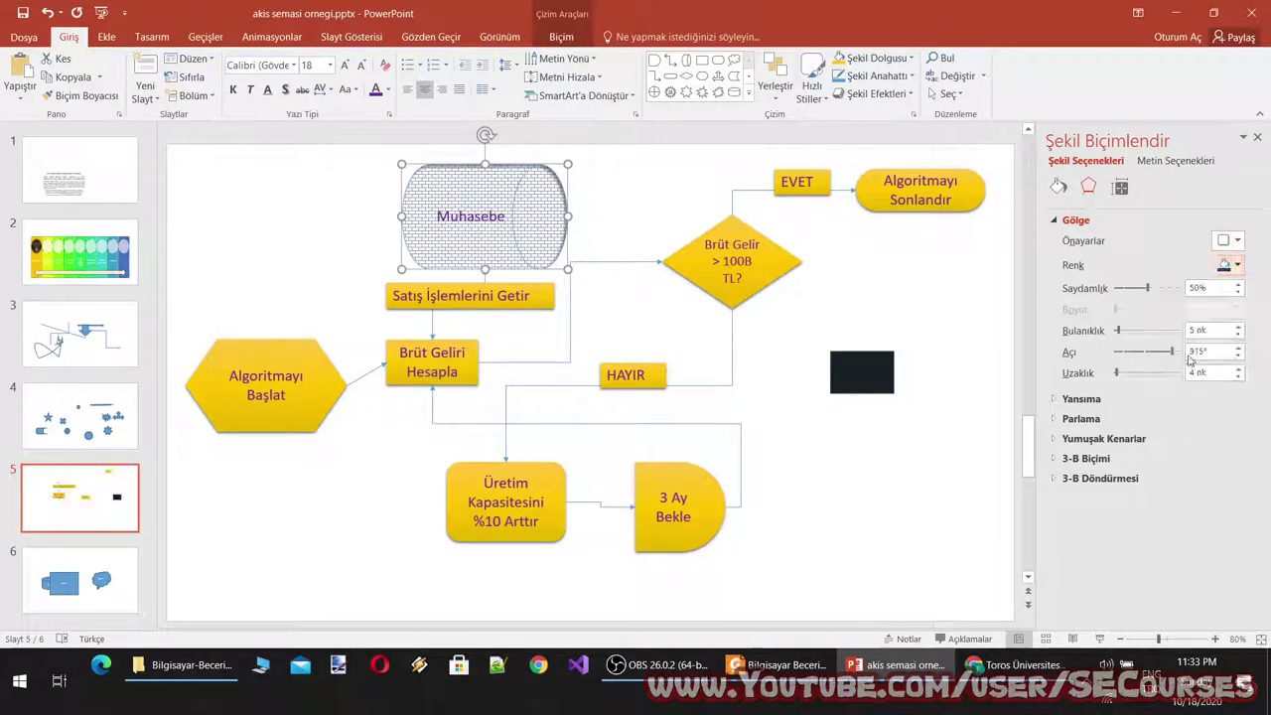
left_click(1227, 266)
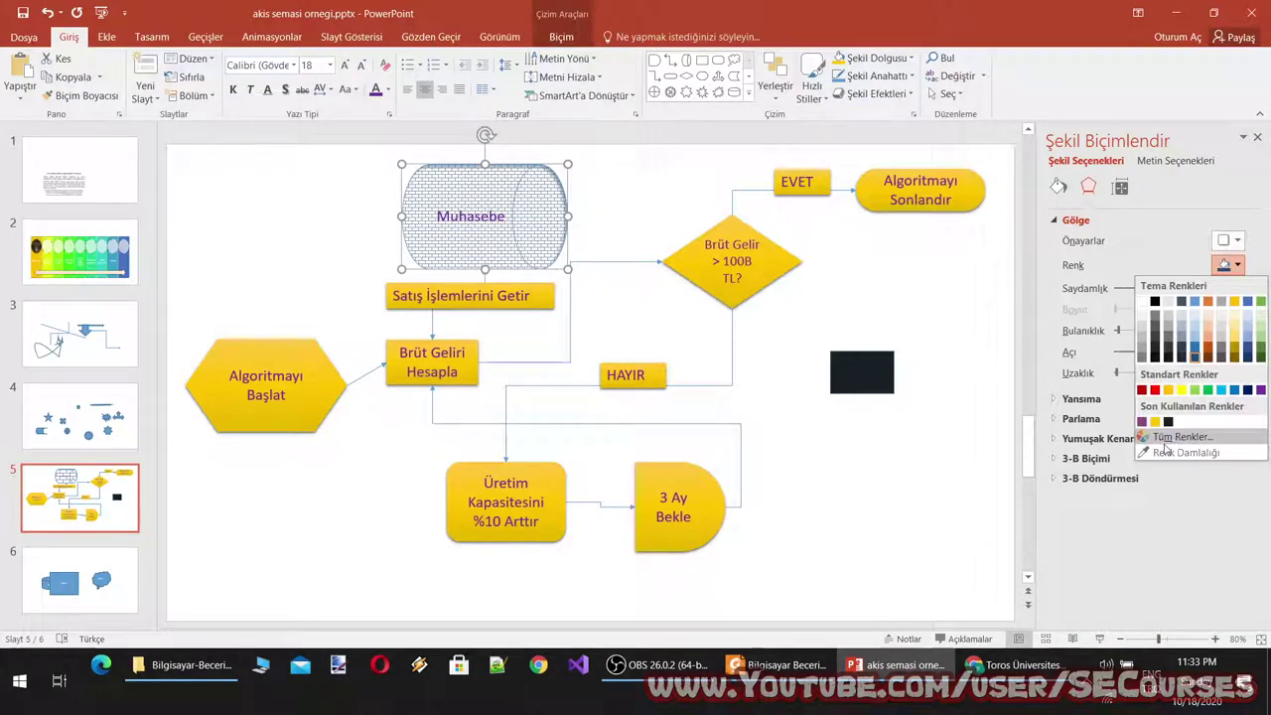
left_click(1192, 472)
left_click(1226, 266)
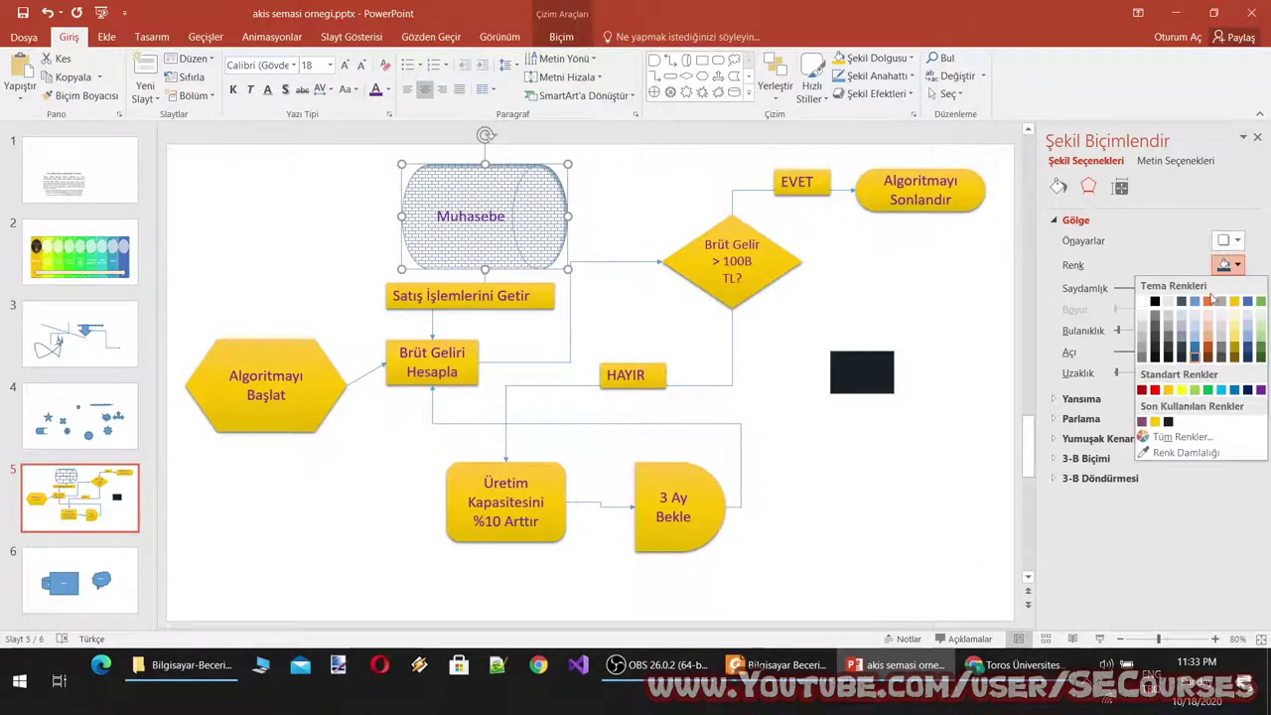
left_click(1172, 429)
left_click_drag(298, 173, 795, 297)
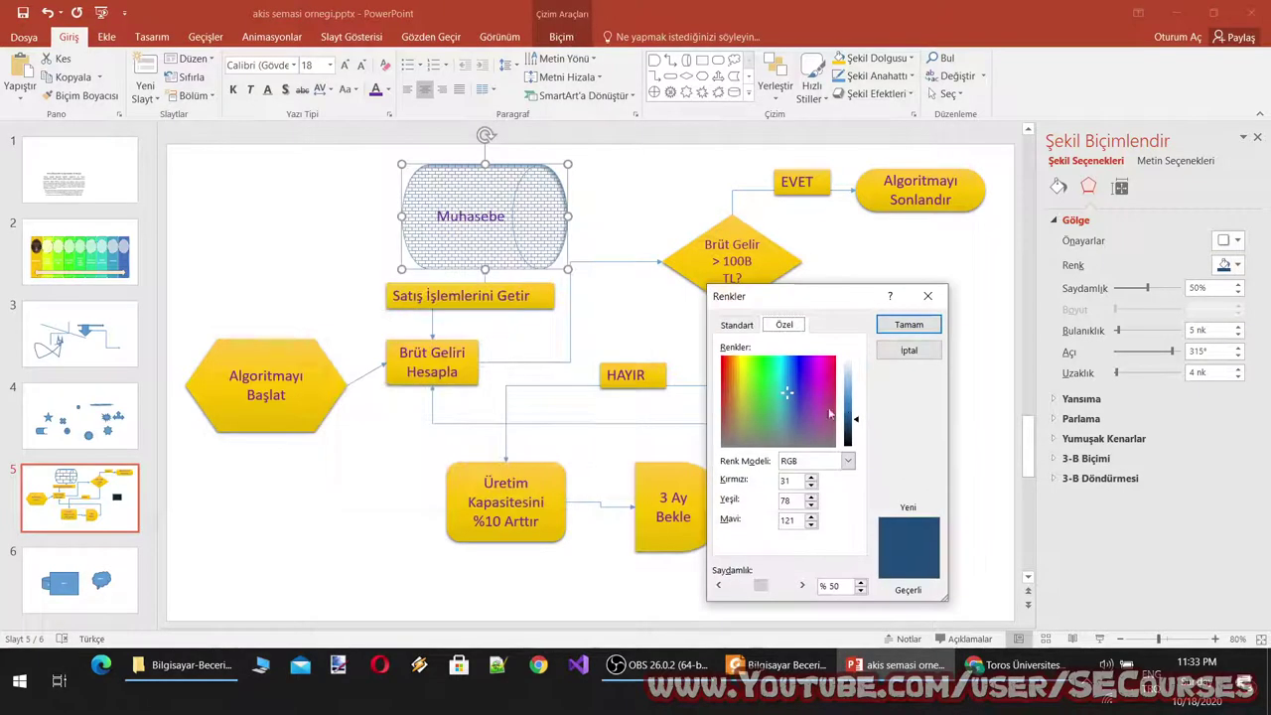
left_click(752, 373)
left_click_drag(752, 372, 748, 365)
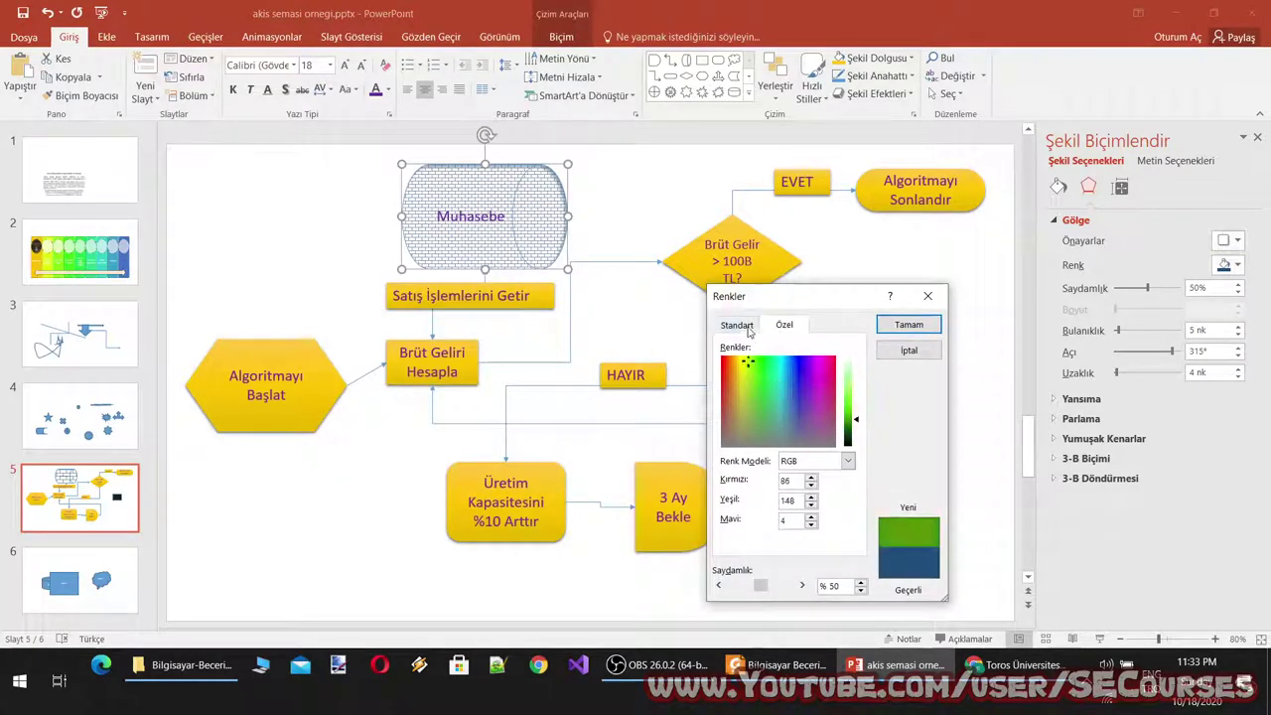
left_click(736, 325)
left_click(731, 479)
left_click(908, 324)
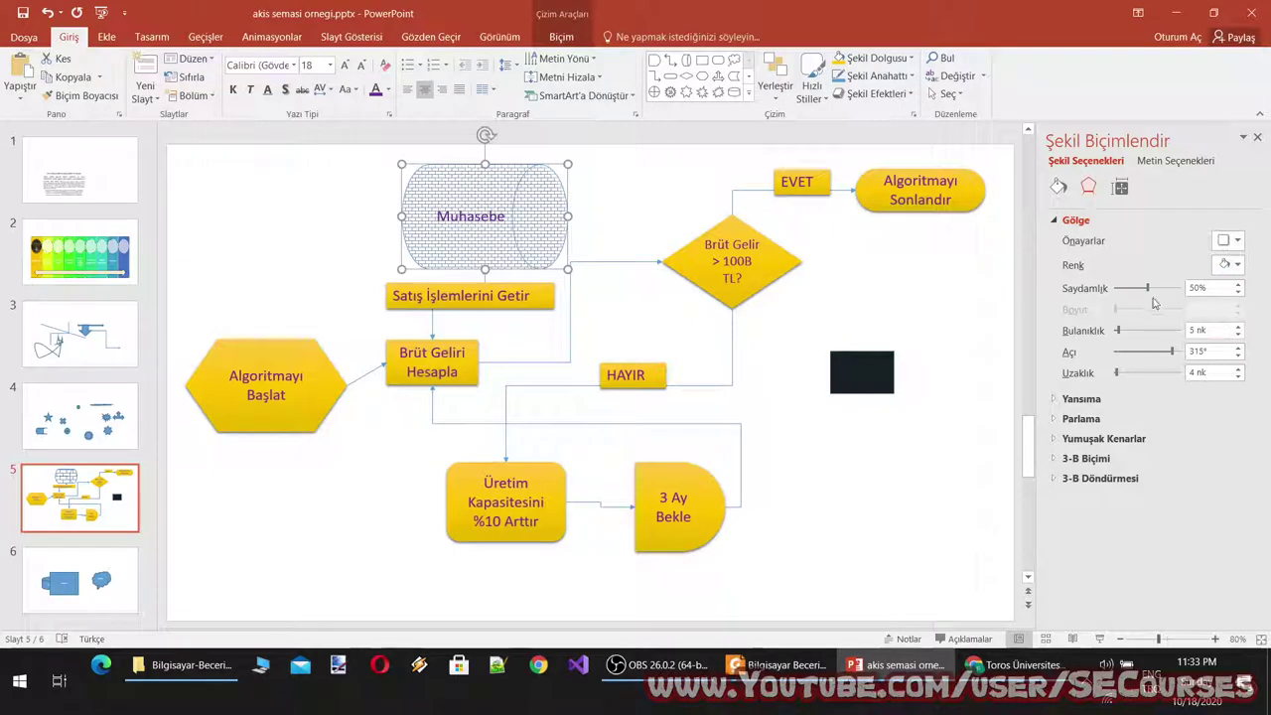
Set the shadow to 70% transparency, 50 pt blur and a 305° angle.
left_click(1238, 286)
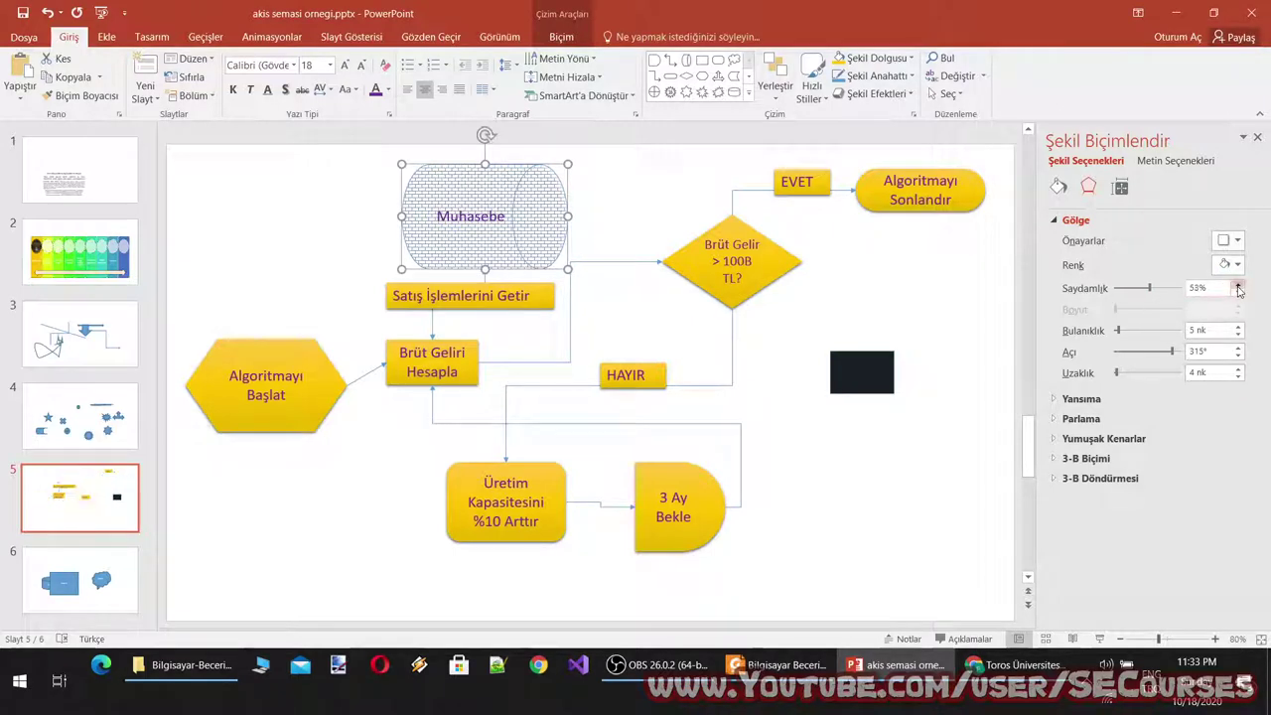
mouse_move(1139, 288)
left_mouse_down()
mouse_move(1117, 288)
mouse_move(1159, 295)
left_mouse_up()
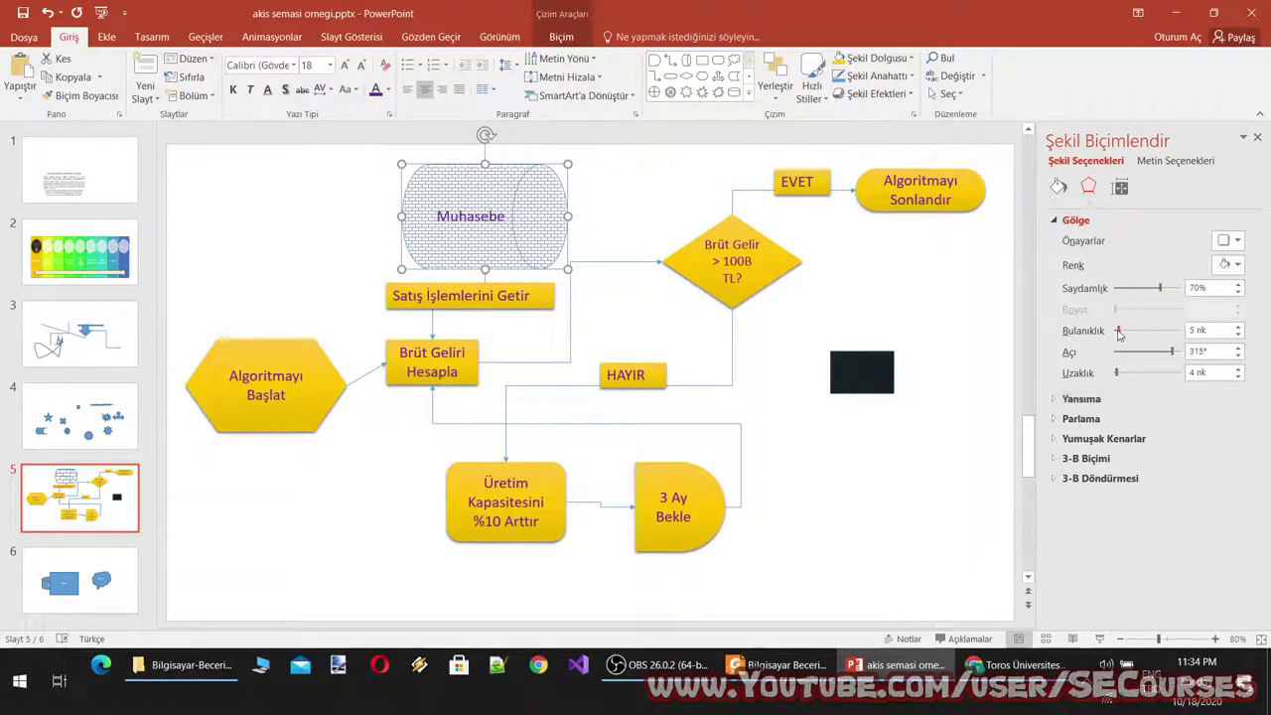
left_click_drag(1118, 331, 1147, 332)
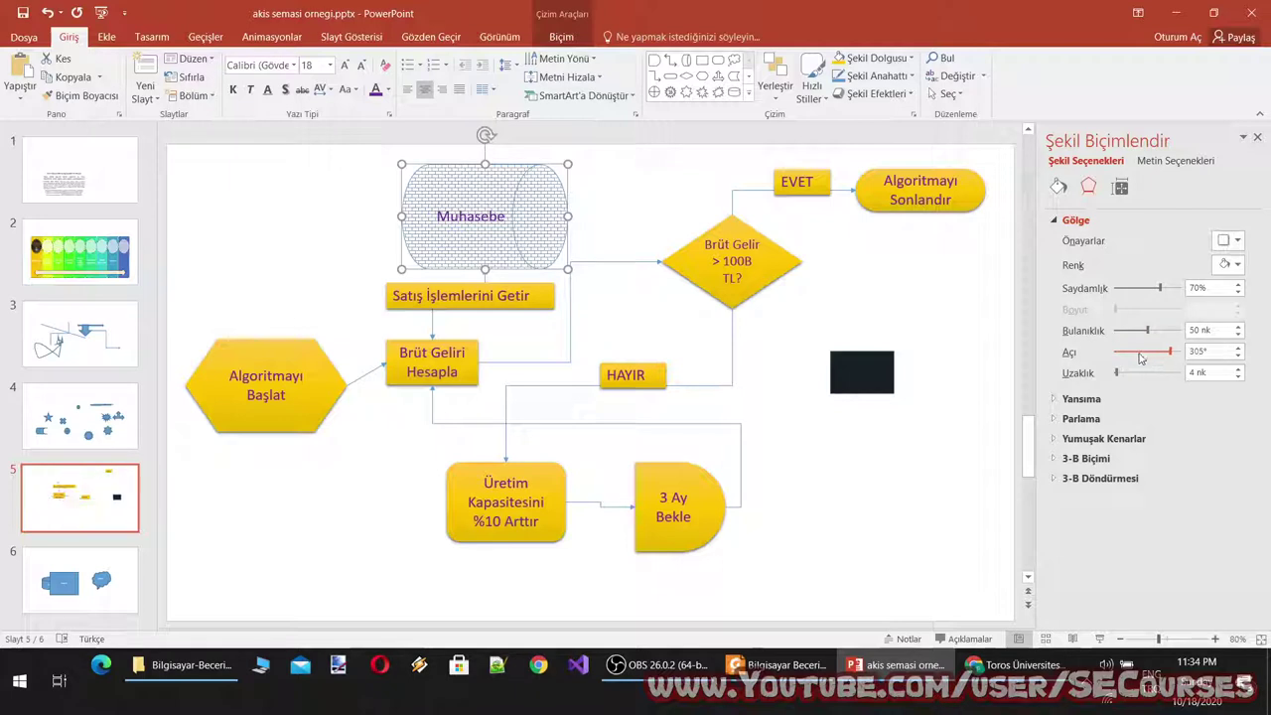
left_click_drag(1132, 376, 1134, 376)
left_click(1082, 398)
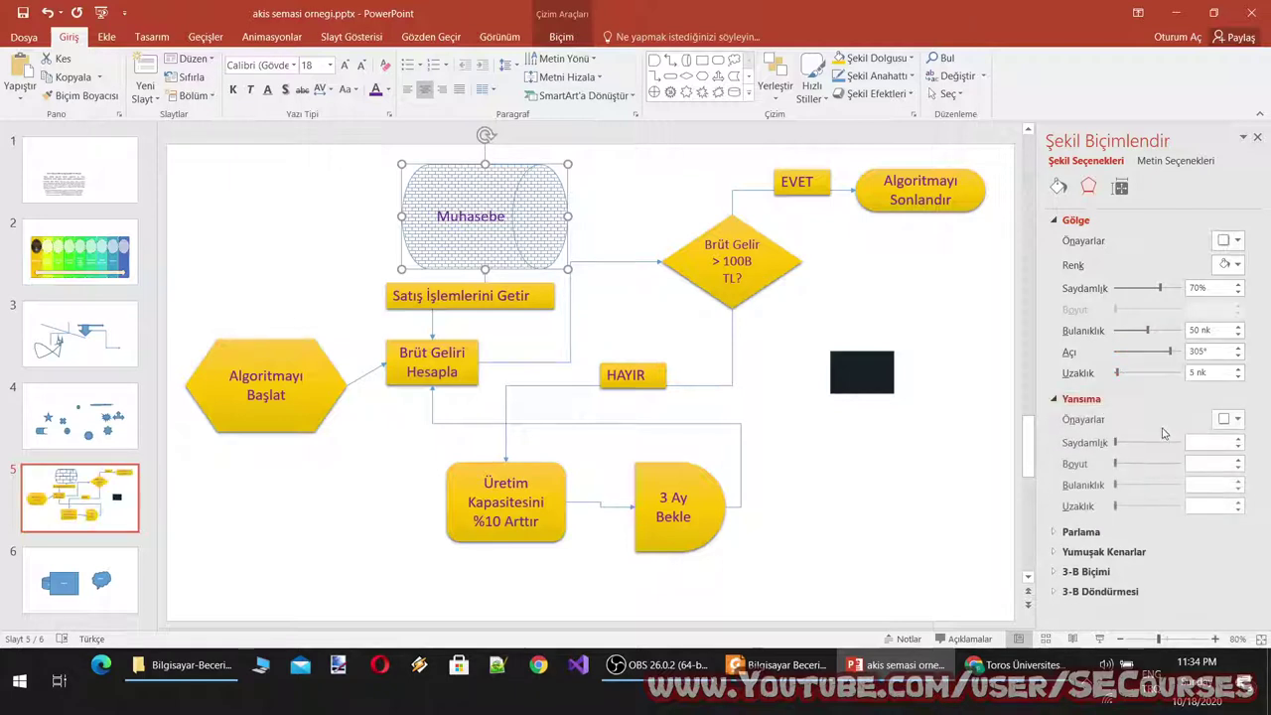
Add a reflection, a yellow glow and 25 pt soft edges to Muhasebe.
left_click(1231, 418)
left_click(1175, 346)
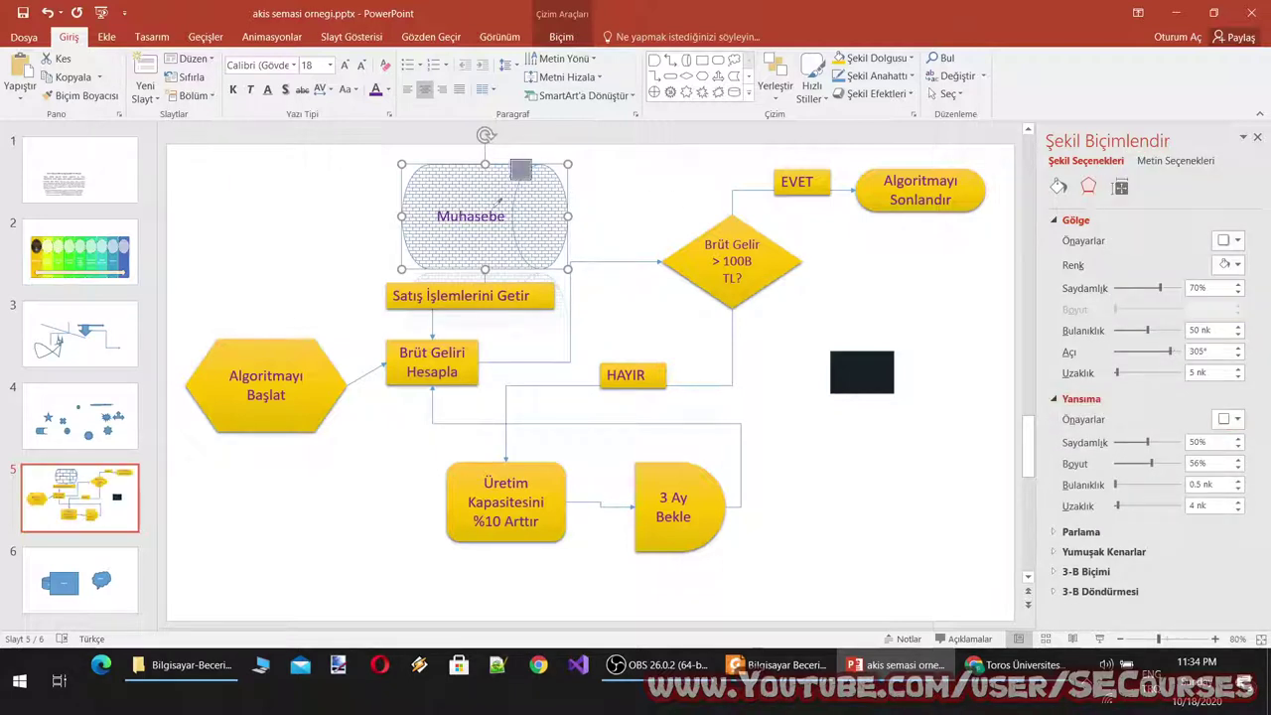
left_click(1082, 532)
left_click(1226, 475)
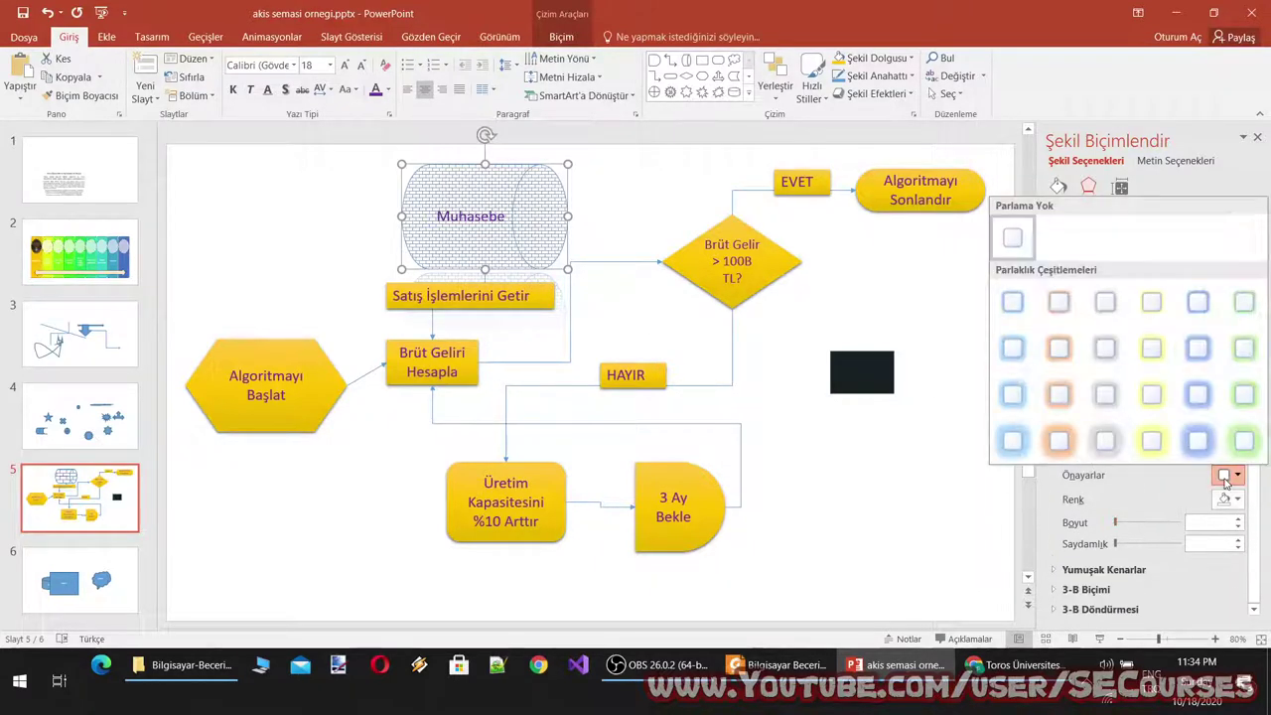
left_click(1151, 394)
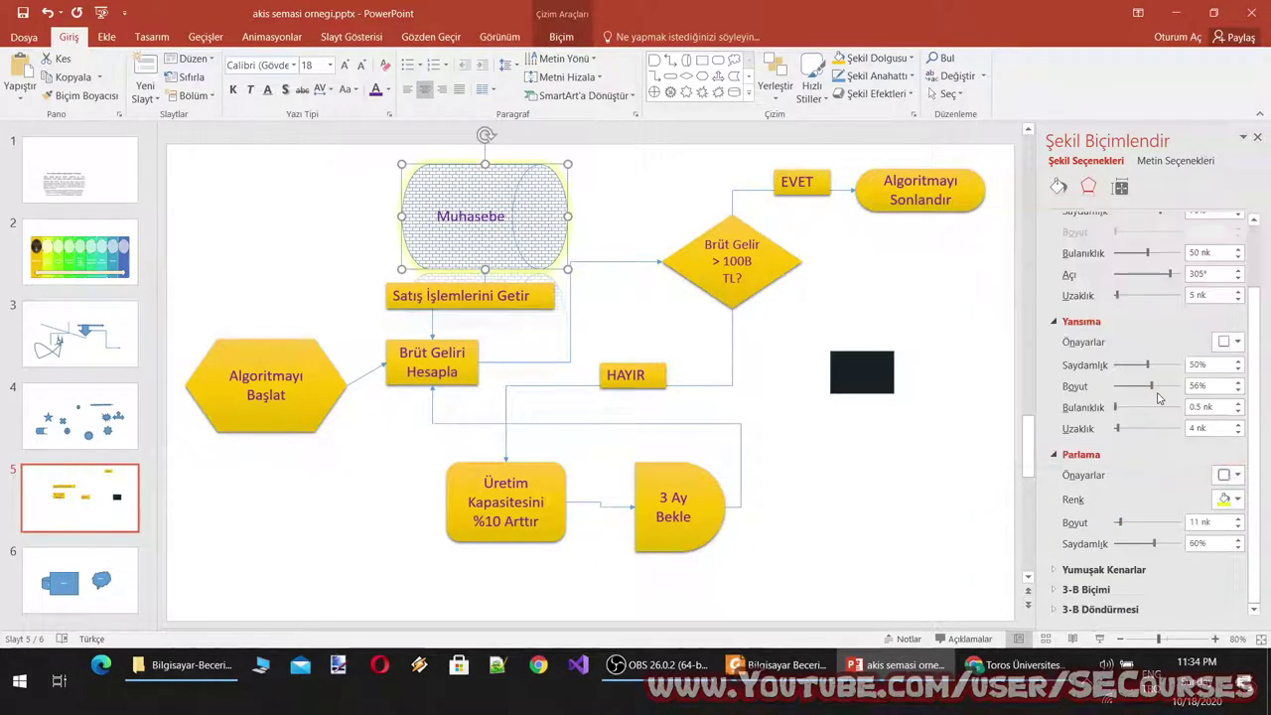
left_click(1135, 570)
left_click(1231, 550)
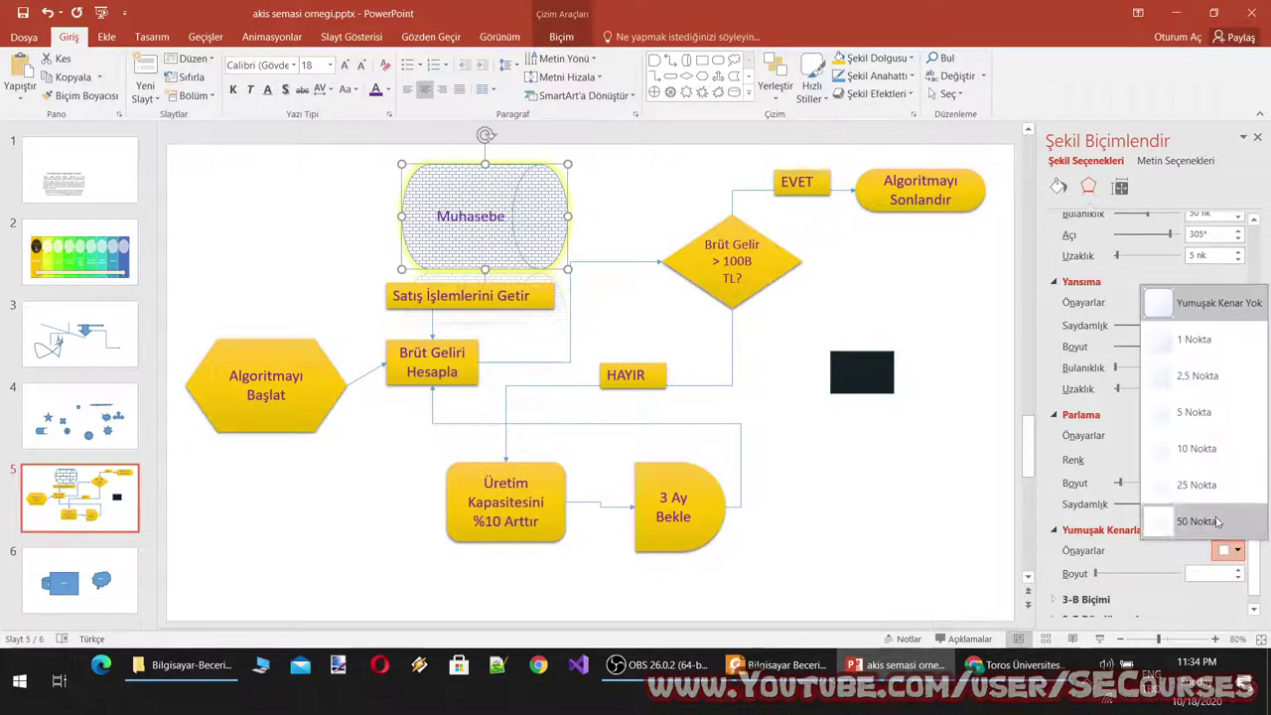
left_click(1208, 482)
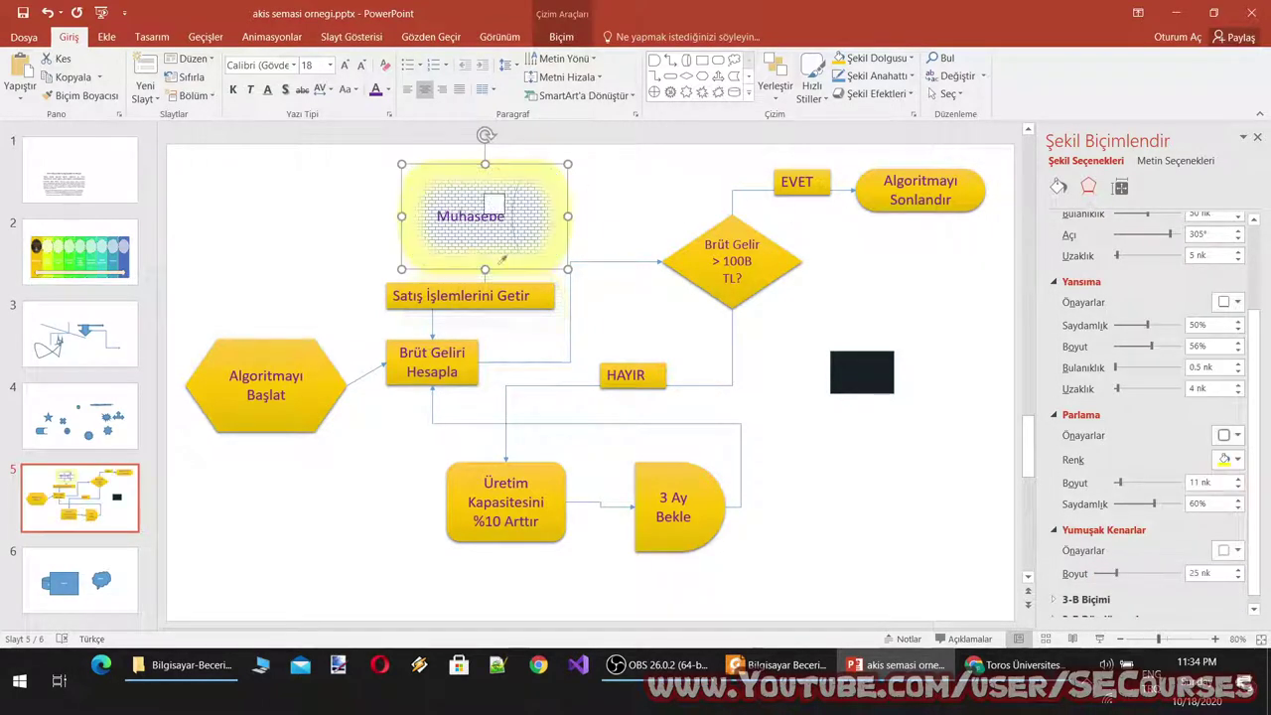
Give the cylinder a top bevel and a perspective 3-D rotation preset.
left_click(1082, 597)
scroll(1093, 463, "down", 5)
left_click(1092, 356)
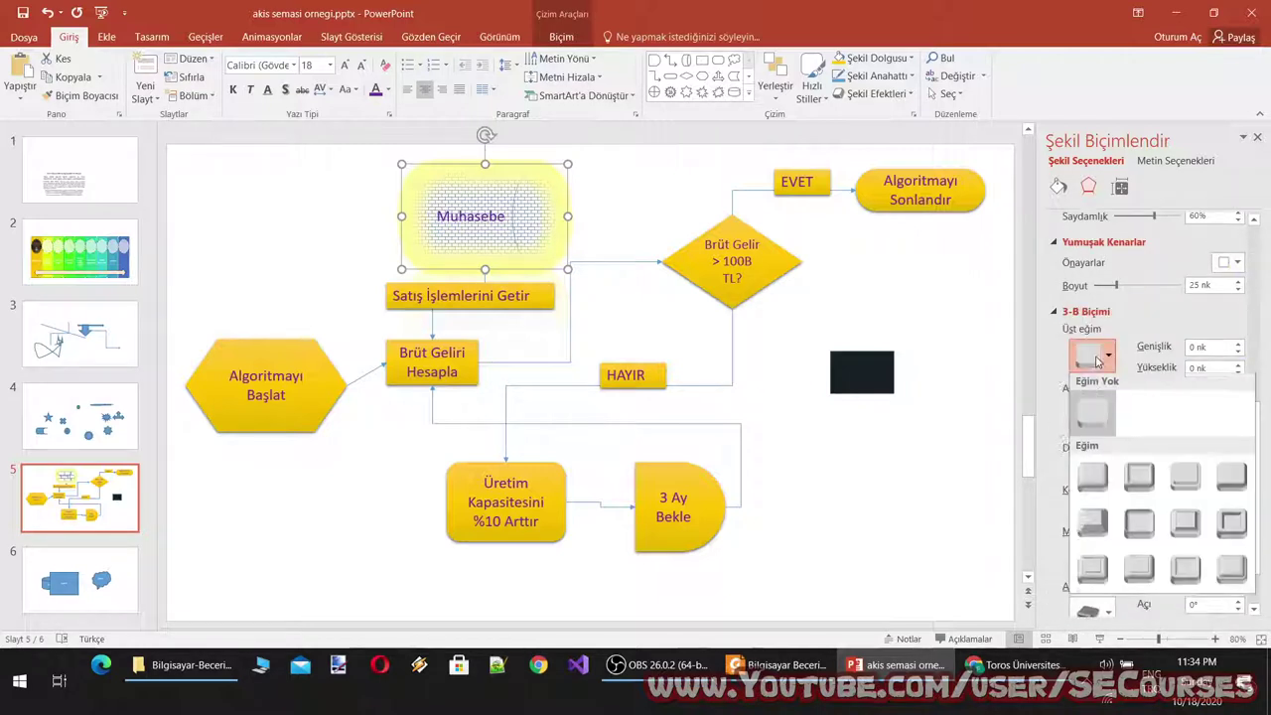
left_click(1134, 484)
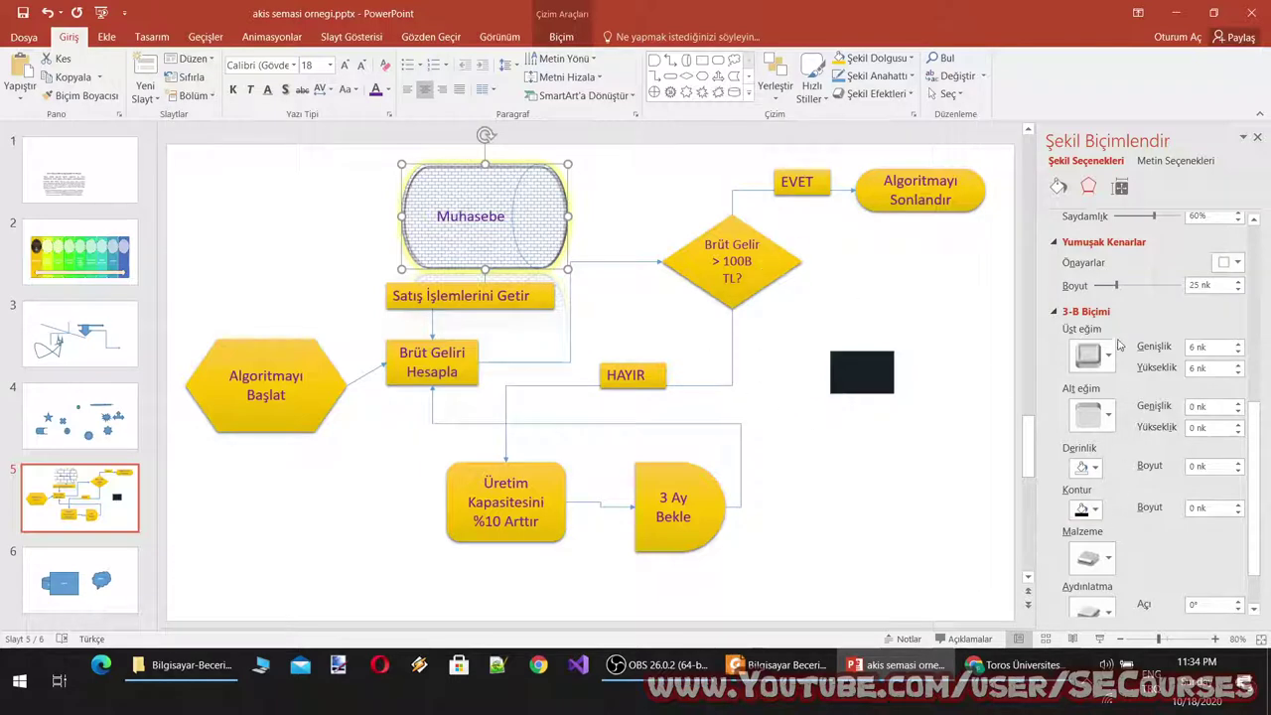
scroll(1119, 342, "down", 2)
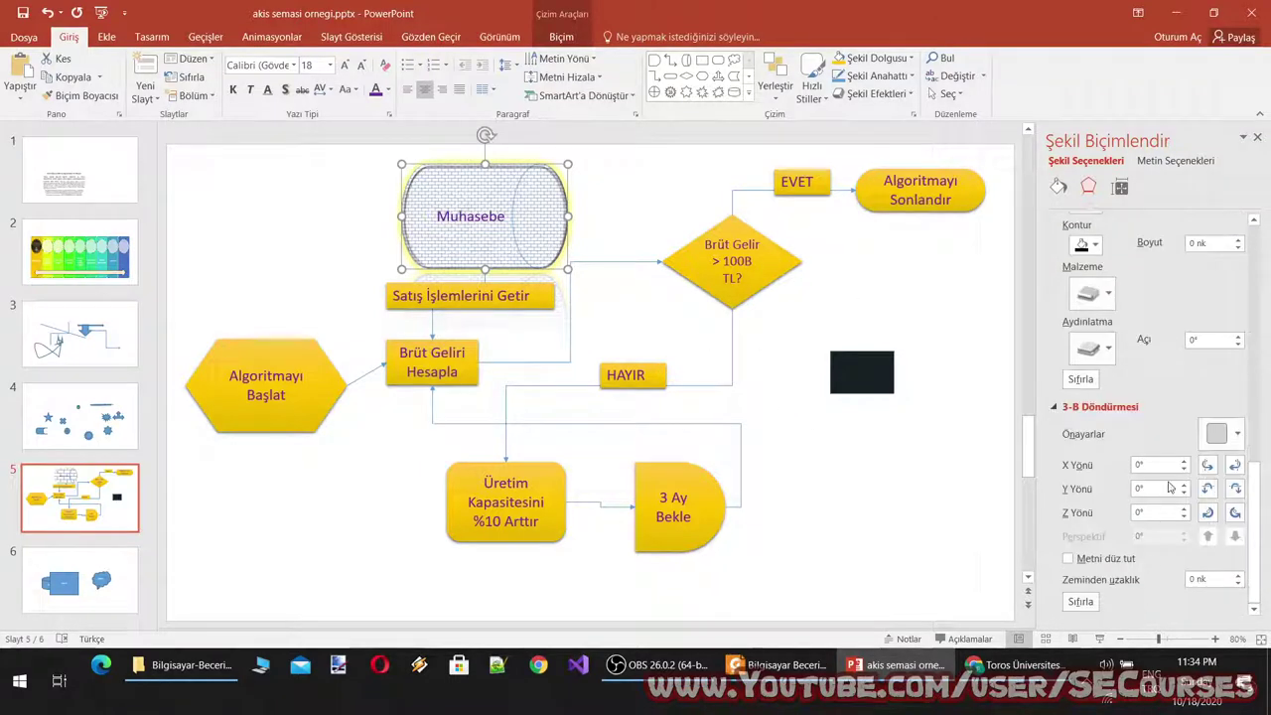
left_click(1222, 434)
left_click(1142, 355)
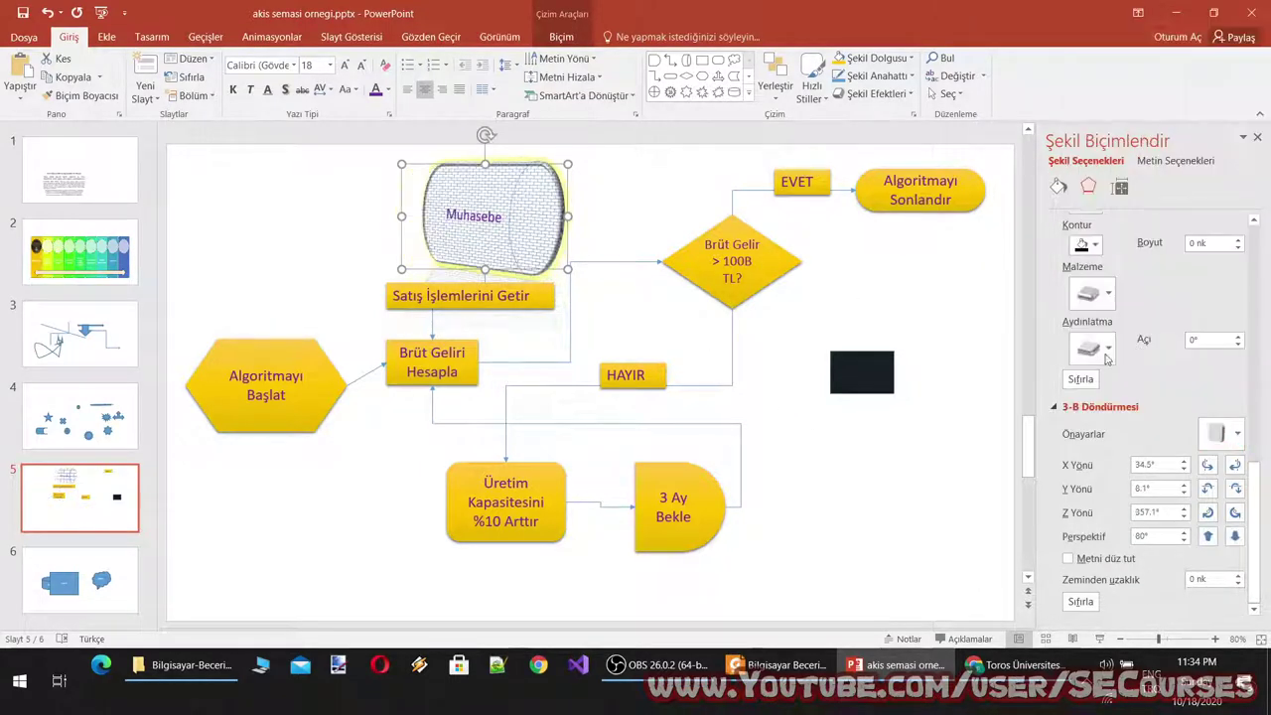
Resize the Muhasebe cylinder to 1.7" high by 2.8" wide, then go to the File Info page.
left_click(1121, 188)
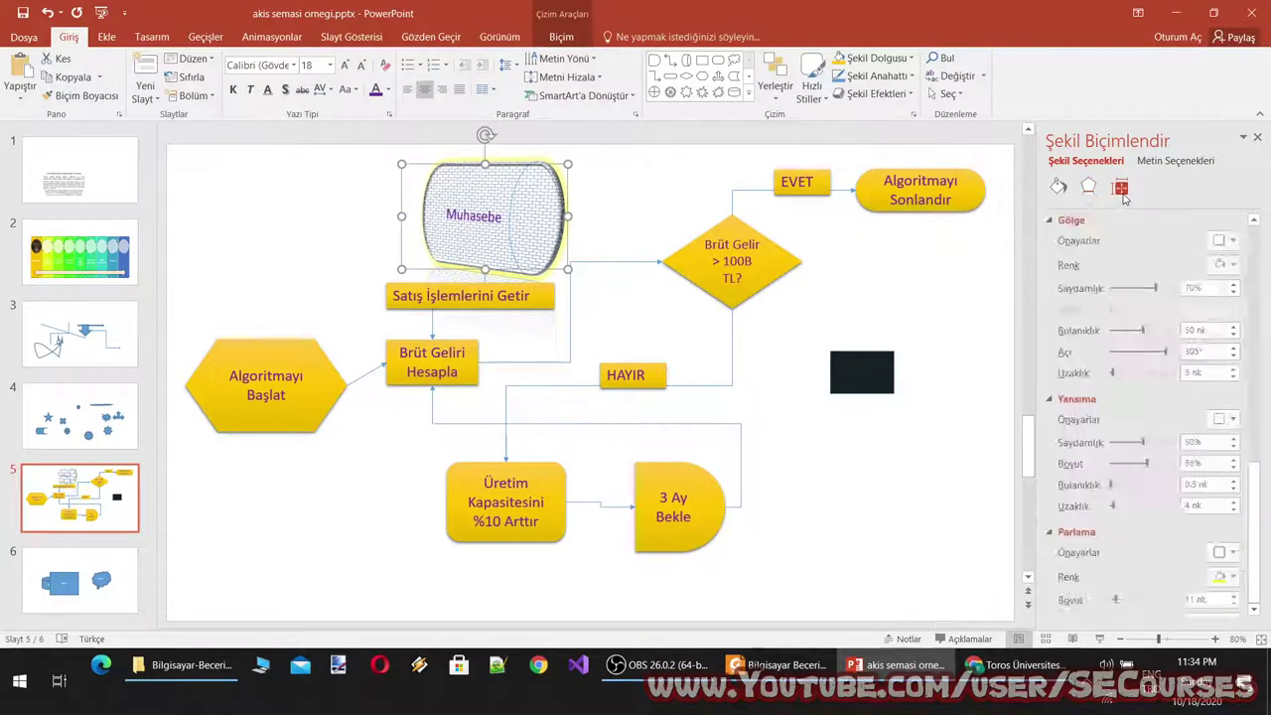
left_click(1083, 220)
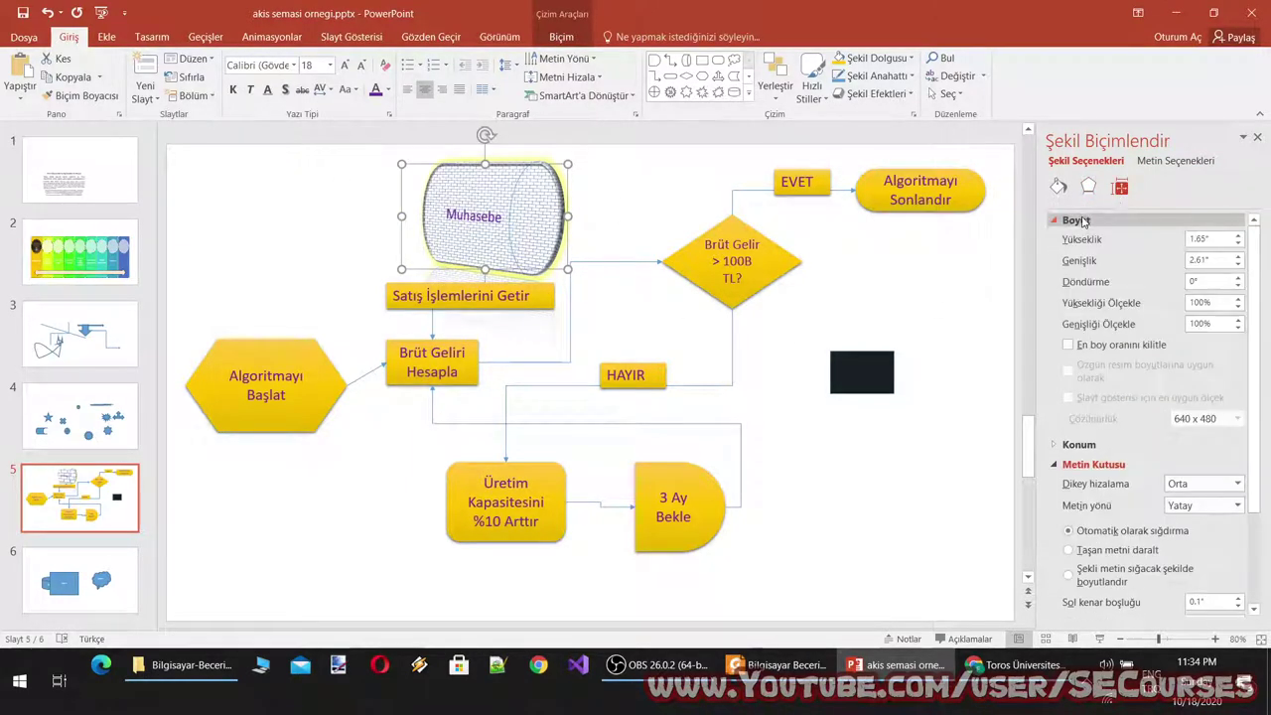
left_click(1238, 238)
left_click(1239, 238)
left_click(1239, 238)
left_click(1238, 238)
left_click(1238, 244)
left_click(1239, 245)
left_click(1238, 244)
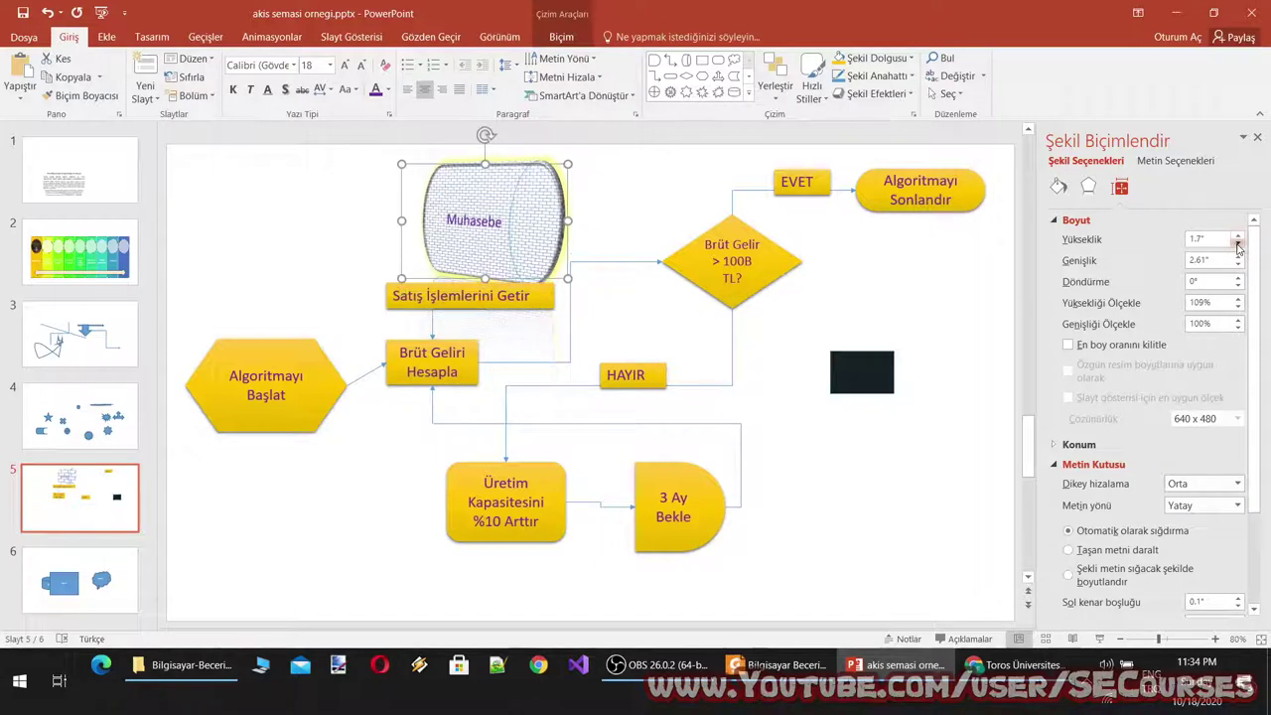
left_click(1238, 256)
left_click(1238, 257)
left_click(1239, 256)
left_click(1238, 264)
left_click(1239, 264)
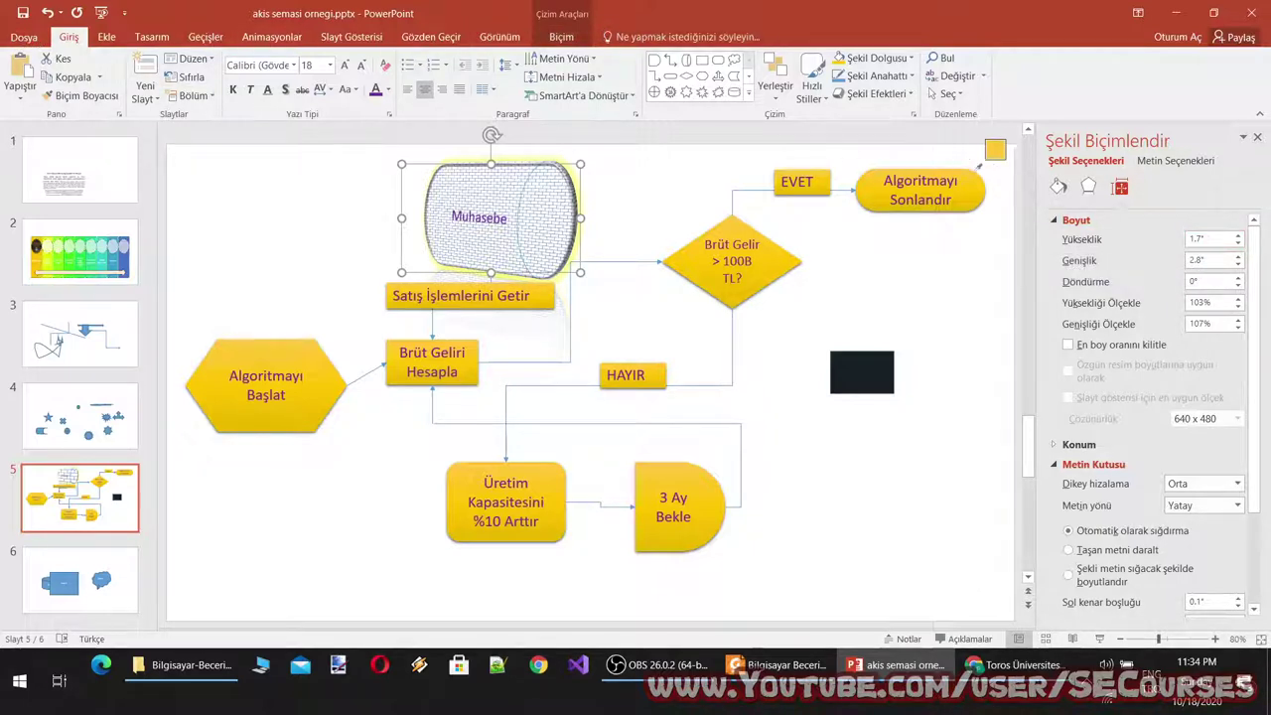
left_click(1218, 239)
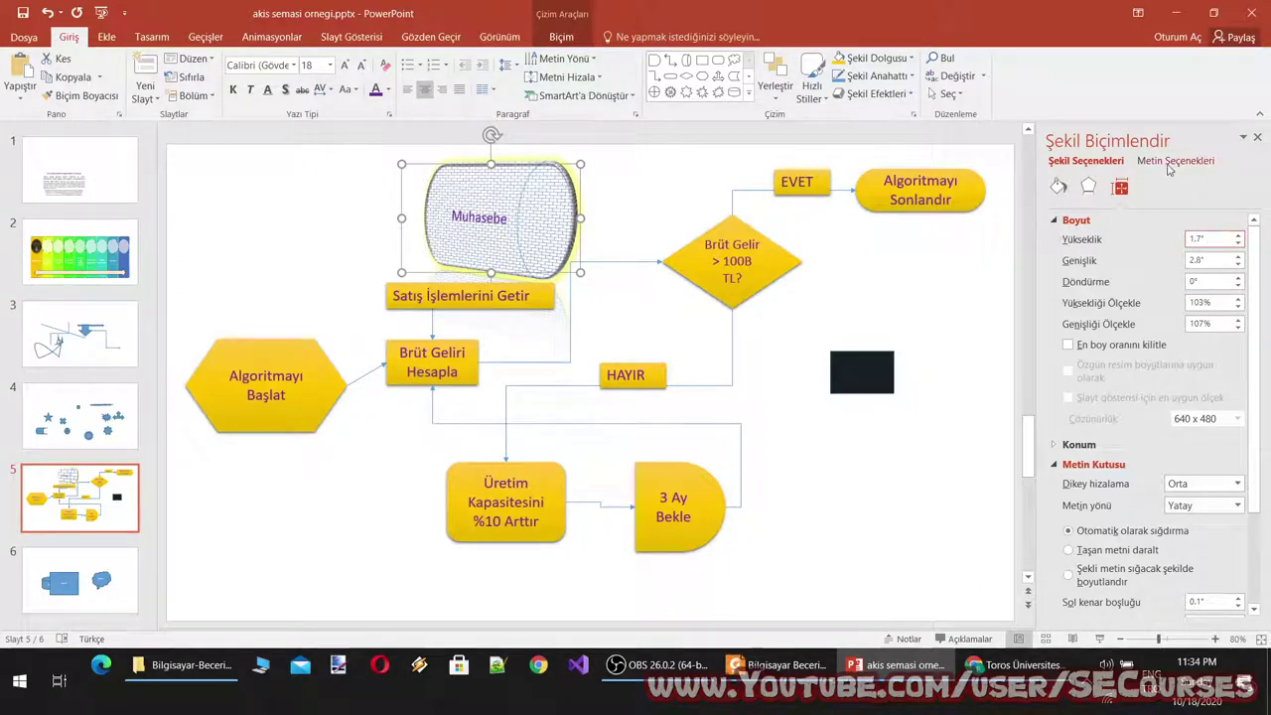
left_click(24, 37)
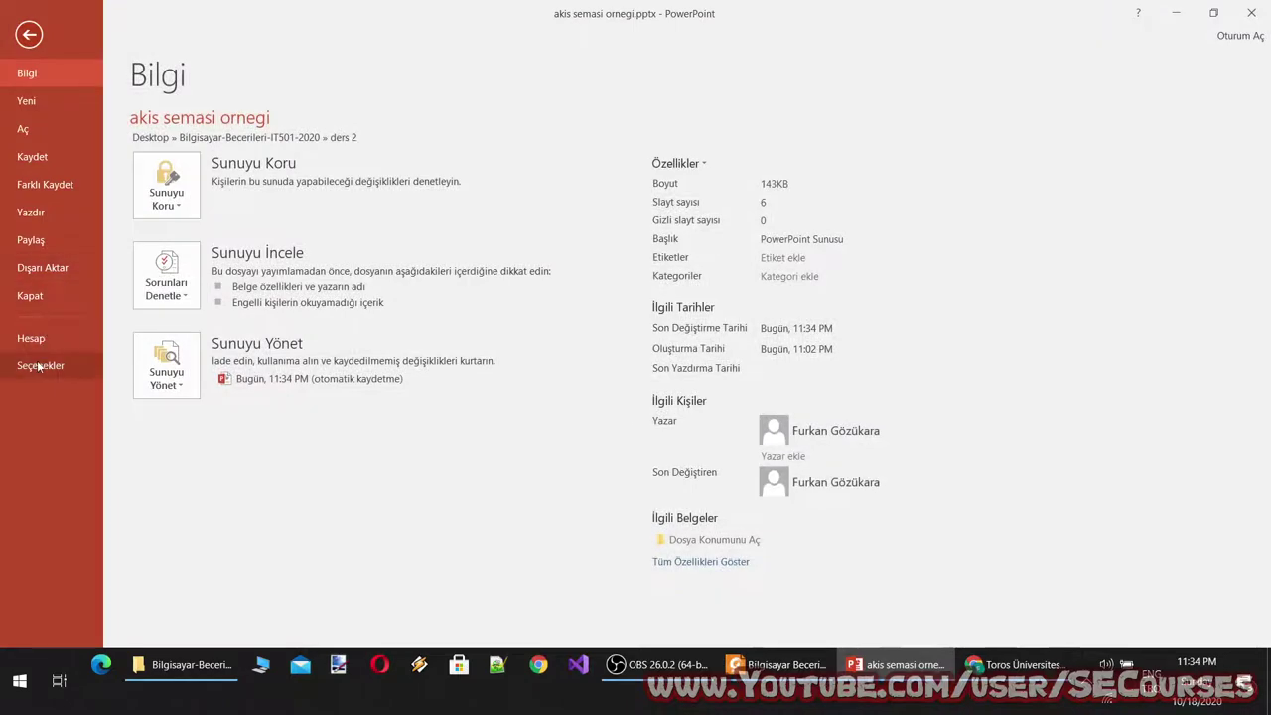
Browse the Proofing, Save and Advanced option pages, keeping image resolution at 220 ppi.
key("Escape")
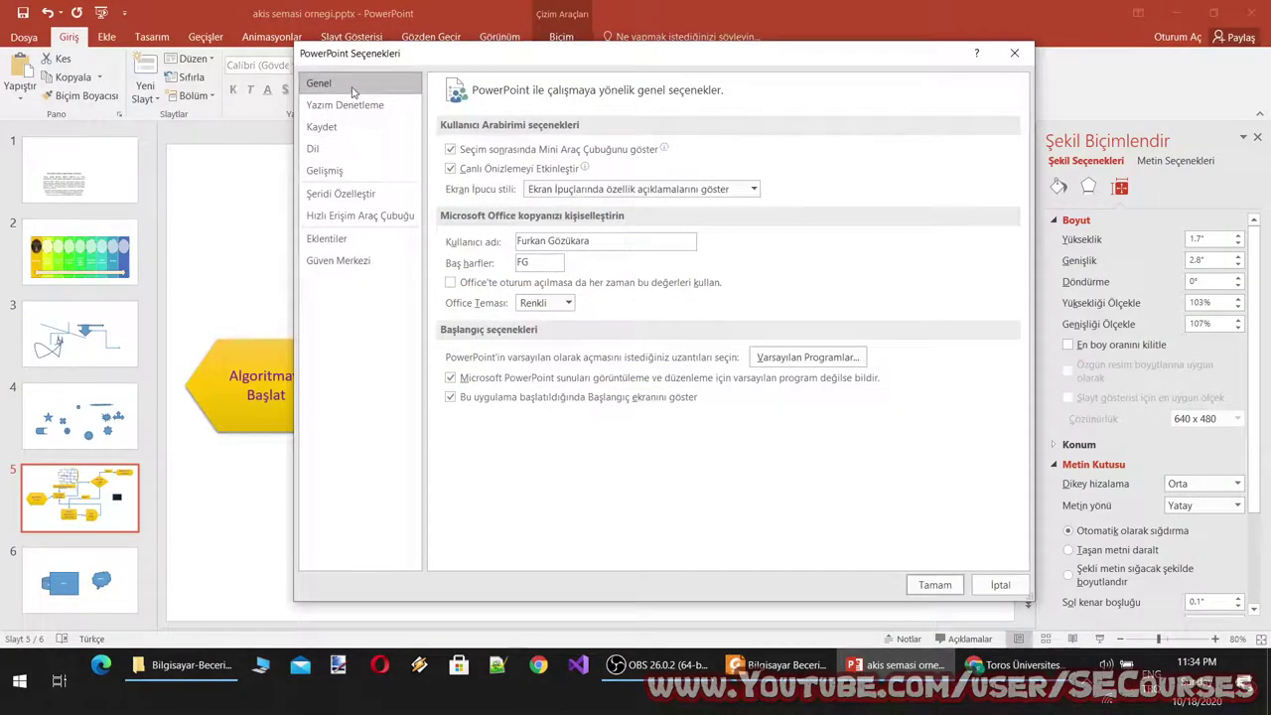
left_click(330, 107)
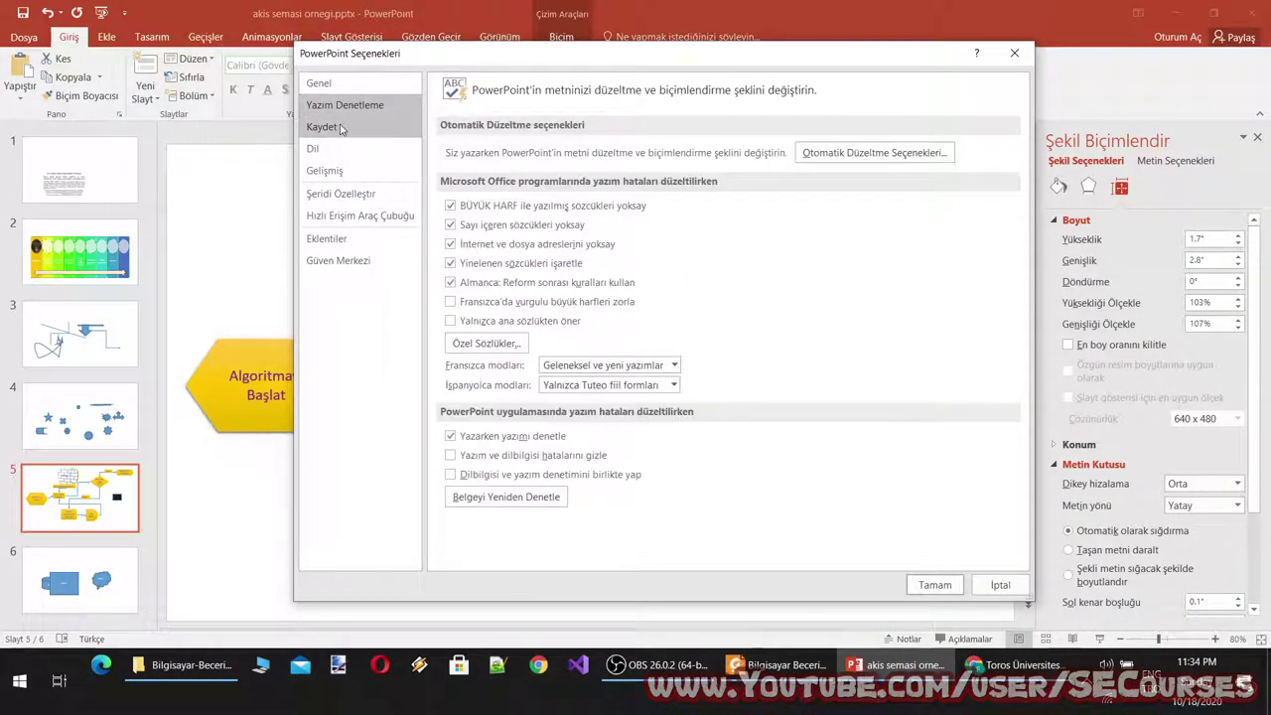
left_click(336, 127)
left_click(334, 171)
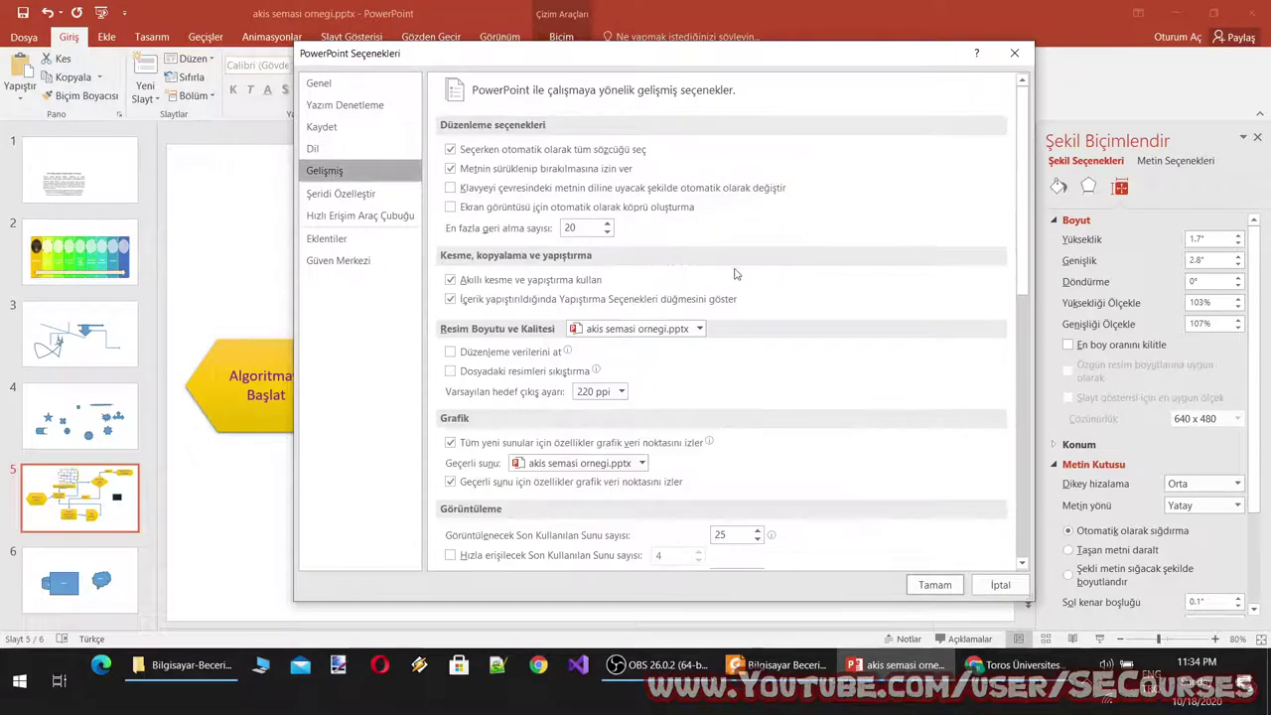
left_click(595, 392)
left_click(594, 427)
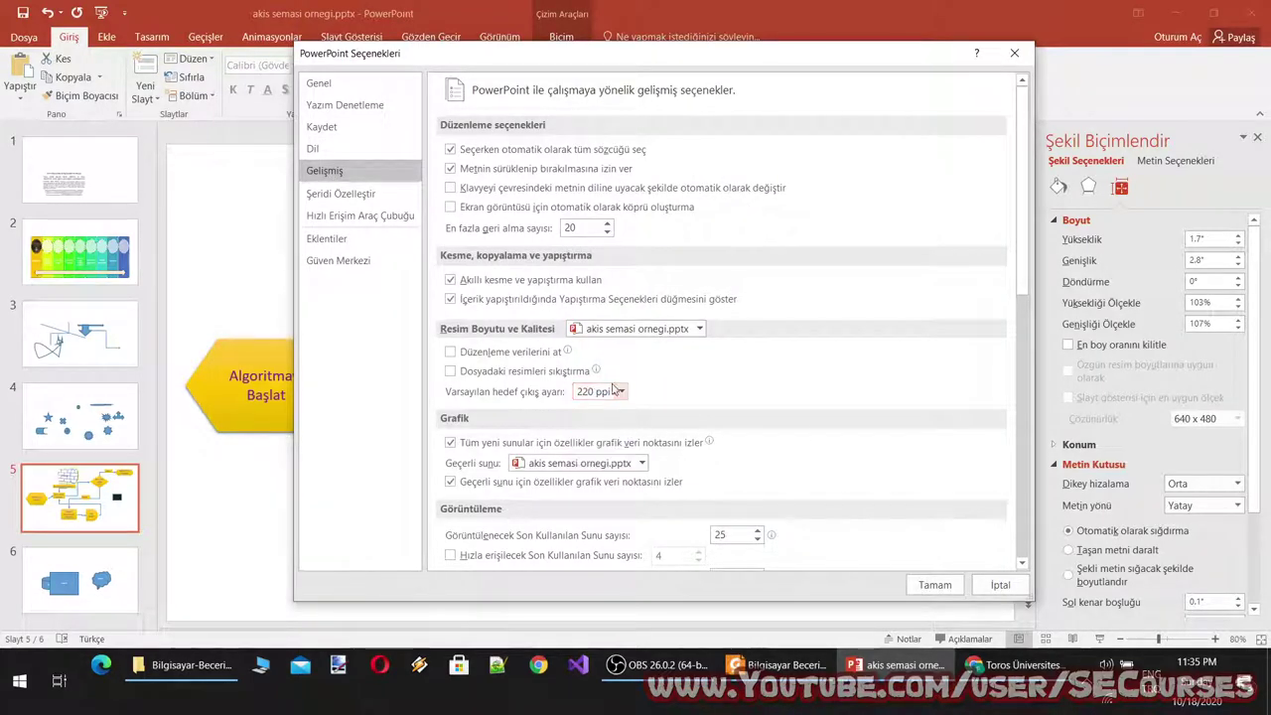
scroll(816, 435, "down", 1)
scroll(815, 438, "up", 1)
scroll(816, 438, "down", 5)
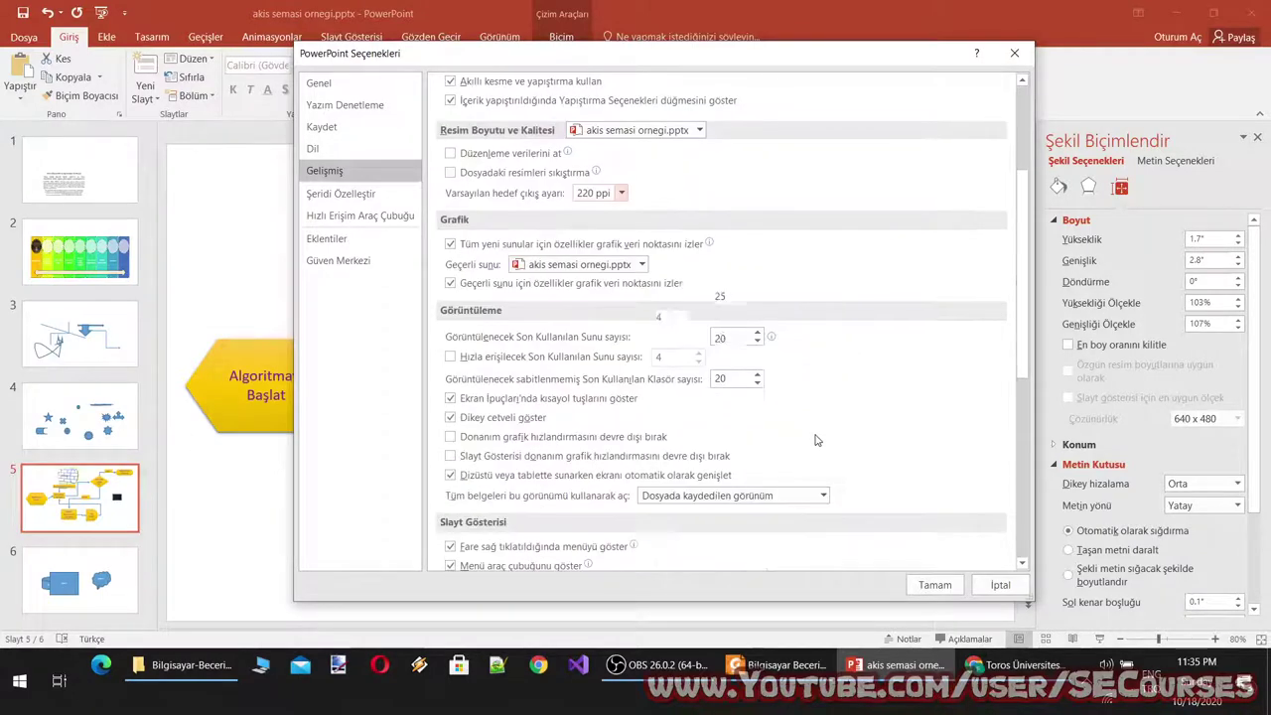
scroll(816, 439, "down", 3)
scroll(816, 441, "down", 7)
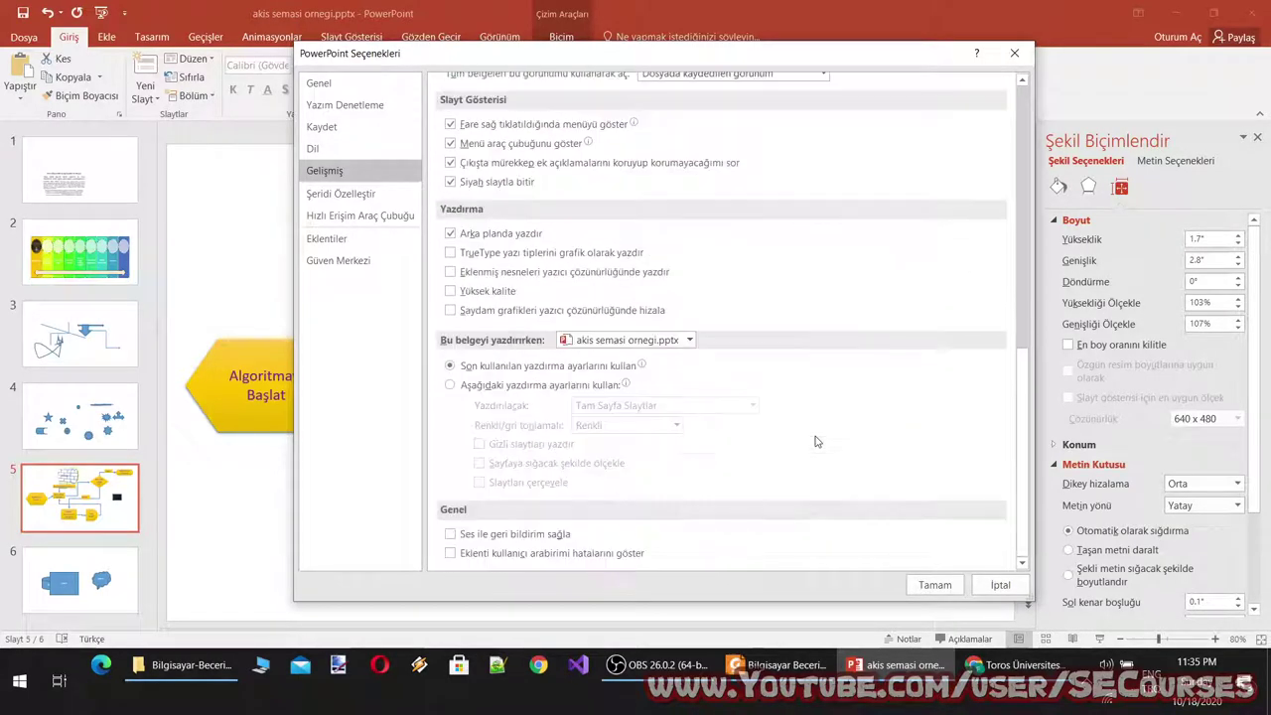
Revisit the Language, Proofing, General and Advanced option pages, scrolling through Advanced settings.
left_click(338, 149)
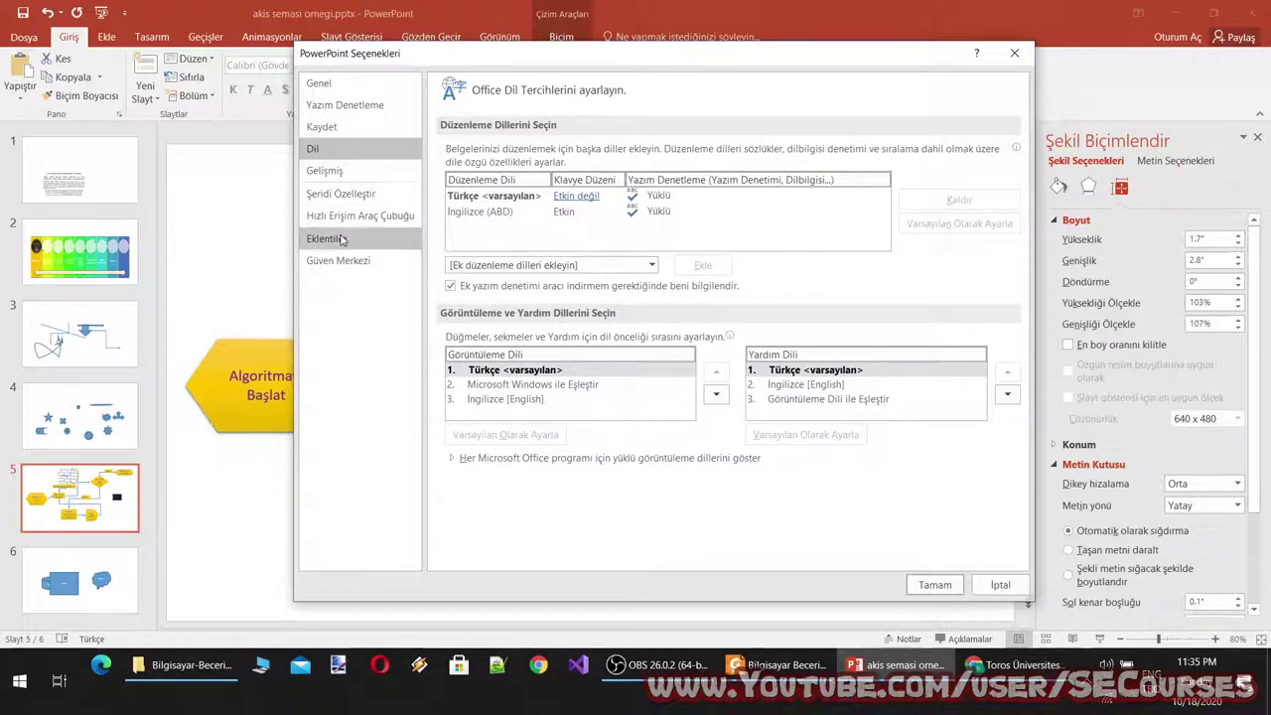
left_click(353, 106)
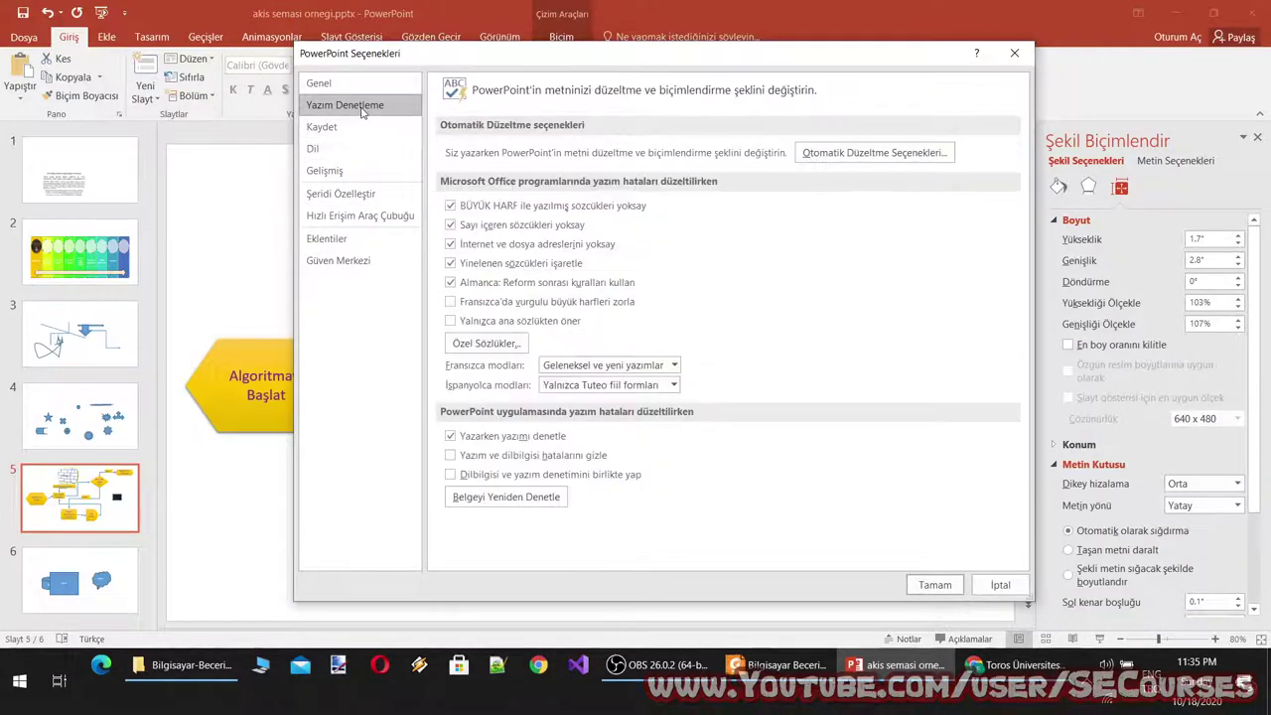
left_click(358, 88)
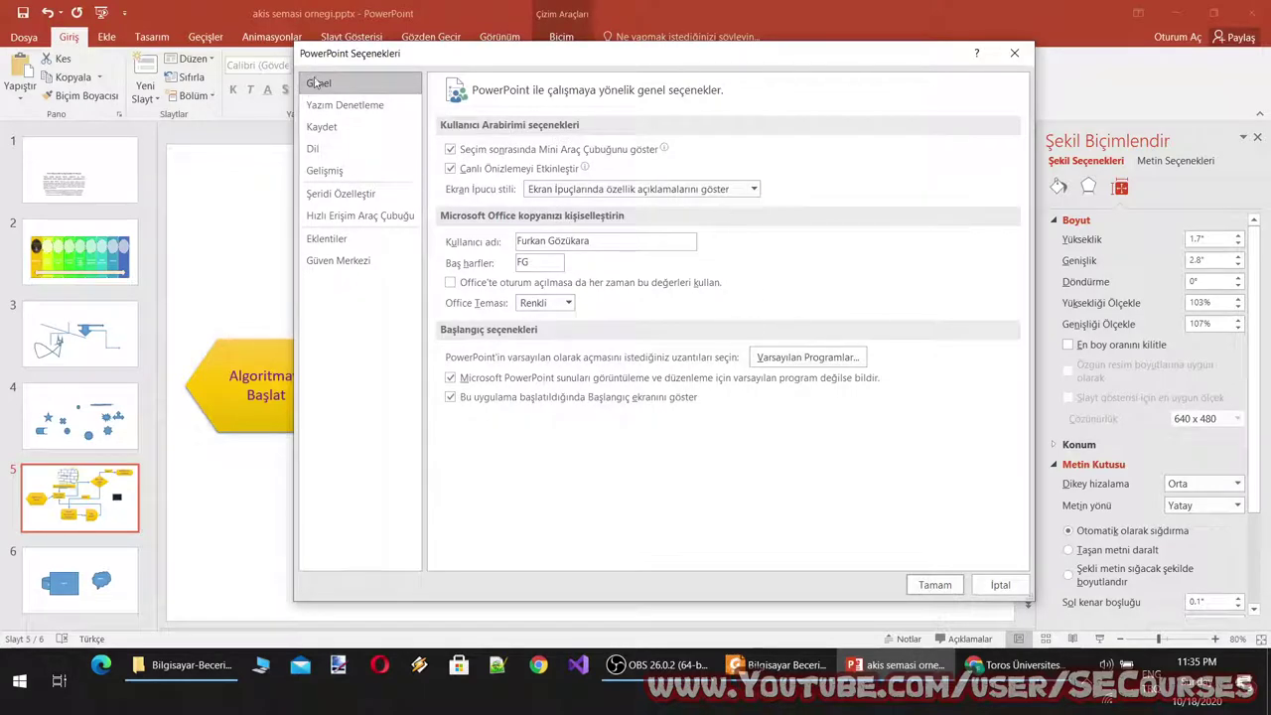
left_click(345, 102)
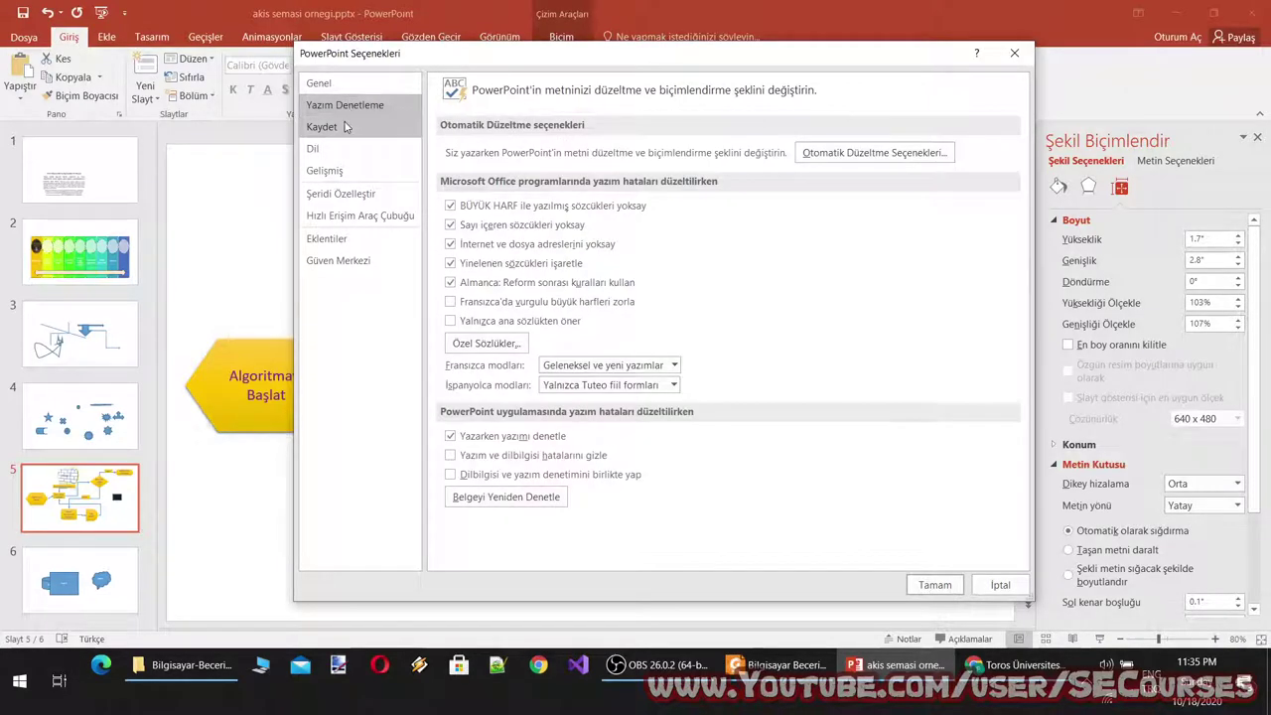
left_click(312, 148)
left_click(324, 171)
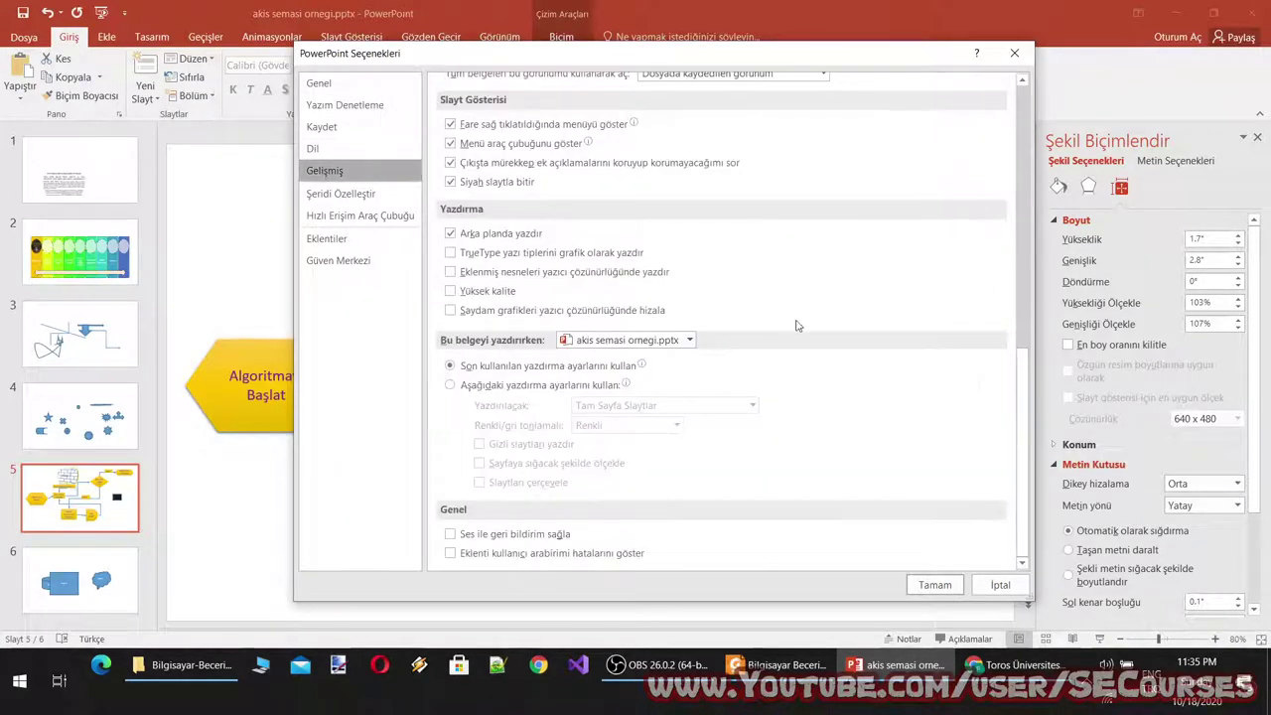
scroll(792, 335, "up", 10)
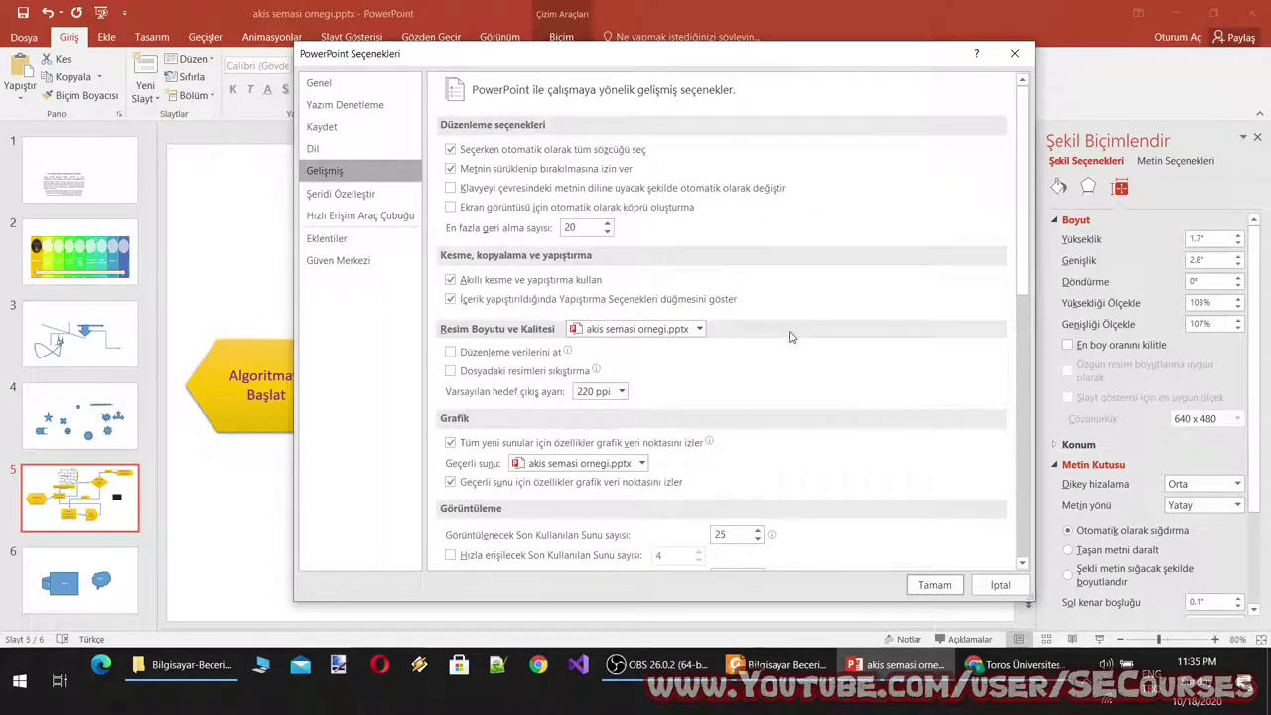
scroll(750, 296, "down", 1)
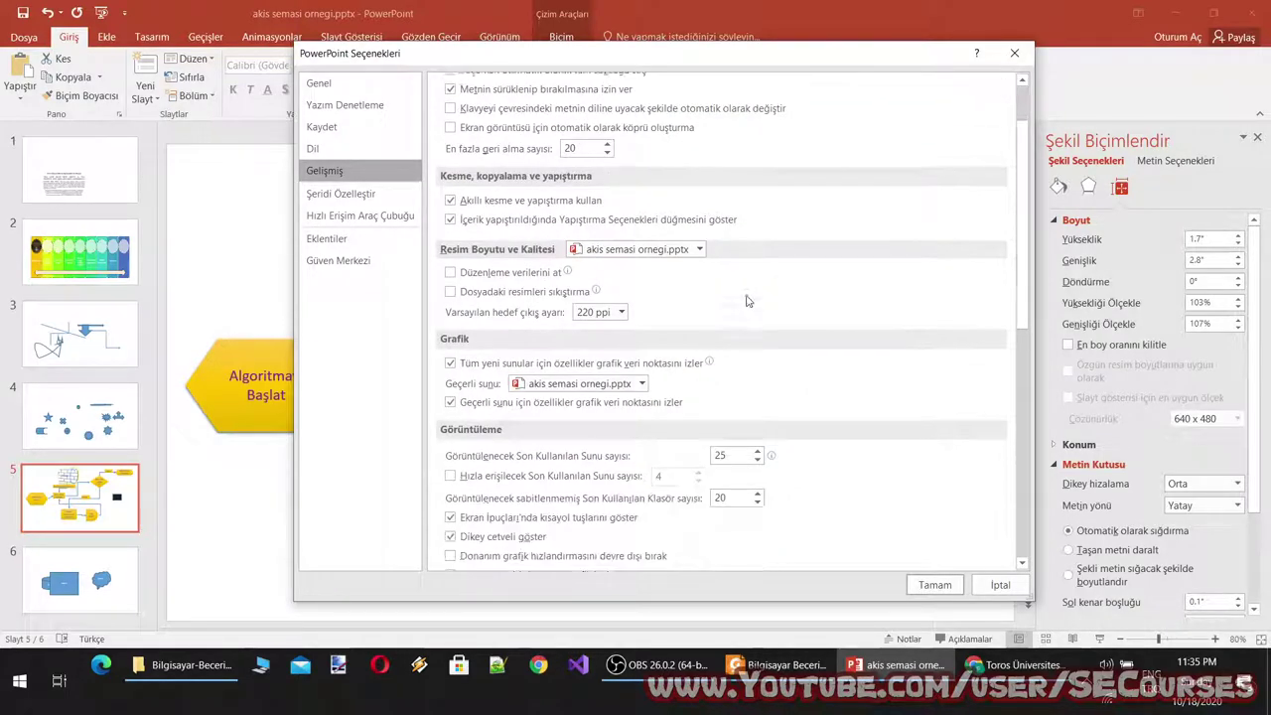
scroll(755, 301, "down", 1)
scroll(760, 306, "down", 2)
scroll(761, 306, "down", 3)
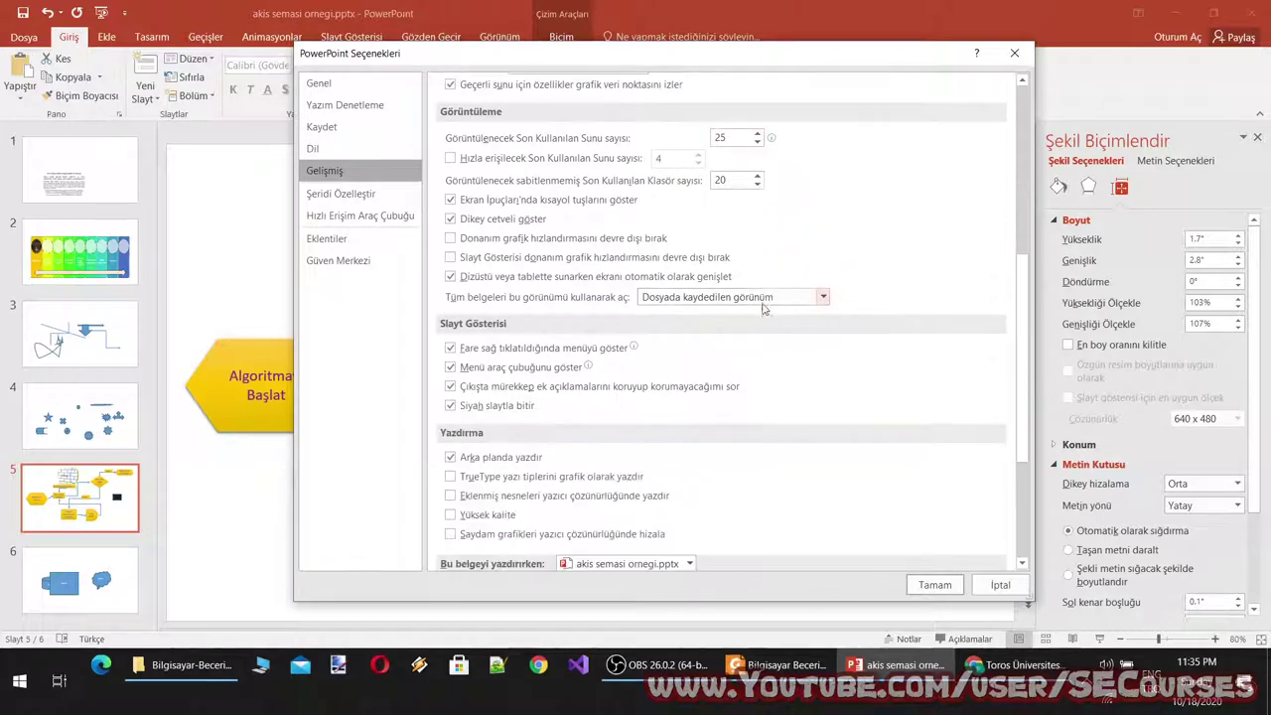
scroll(839, 325, "down", 1)
scroll(837, 322, "down", 2)
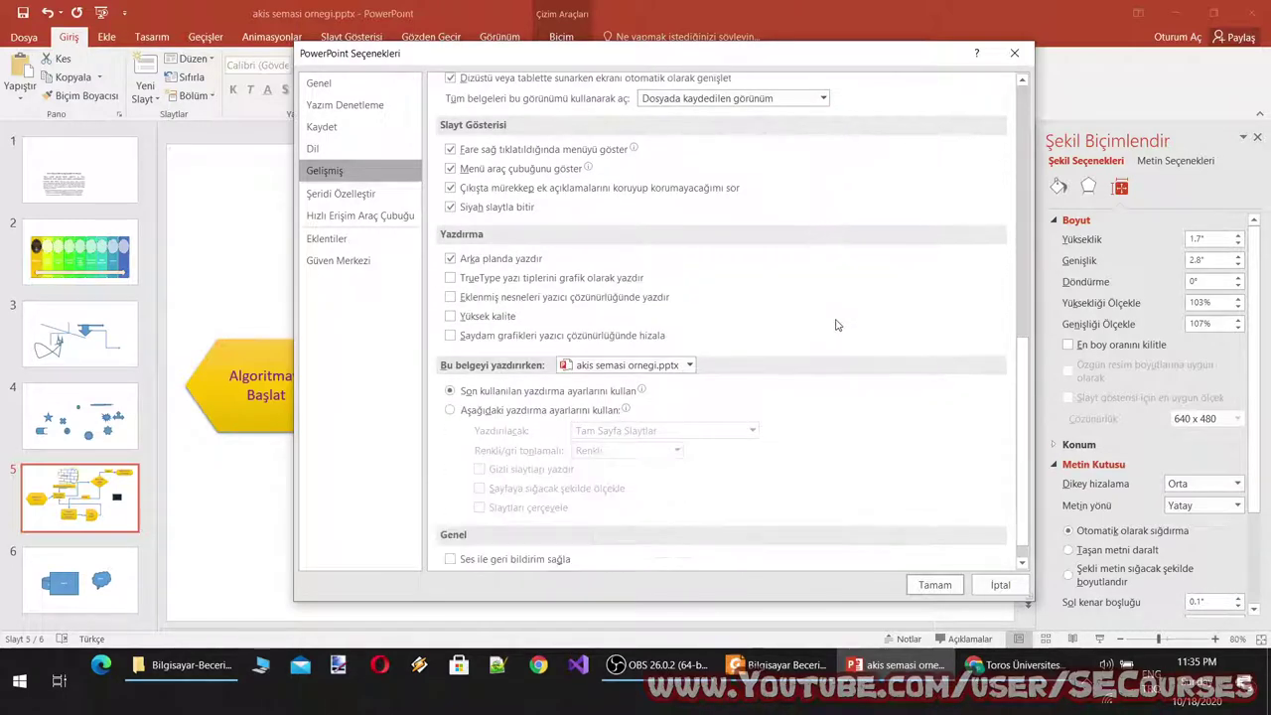
scroll(837, 323, "down", 1)
Look over Customize Ribbon, Quick Access Toolbar, Add-ins and Trust Center, then close Options.
left_click(358, 193)
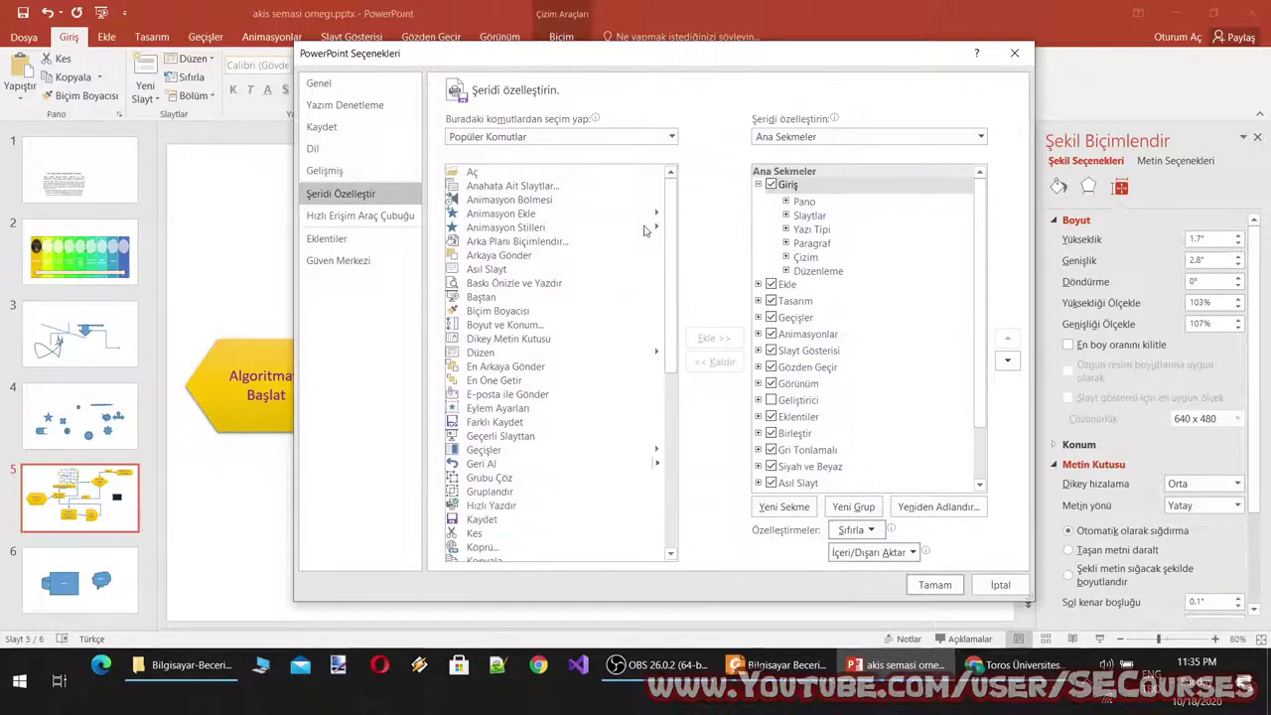
scroll(636, 243, "down", 5)
scroll(629, 252, "down", 5)
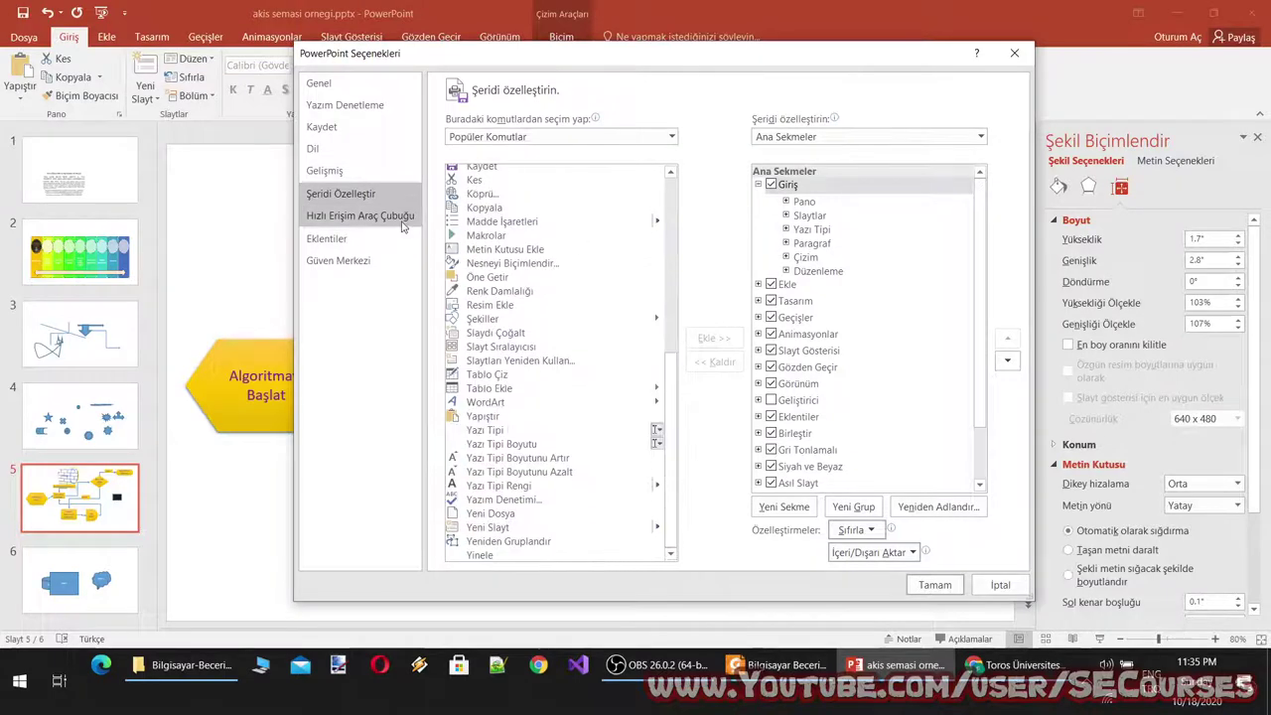
left_click(402, 216)
scroll(571, 268, "down", 5)
scroll(571, 268, "down", 5)
left_click(337, 238)
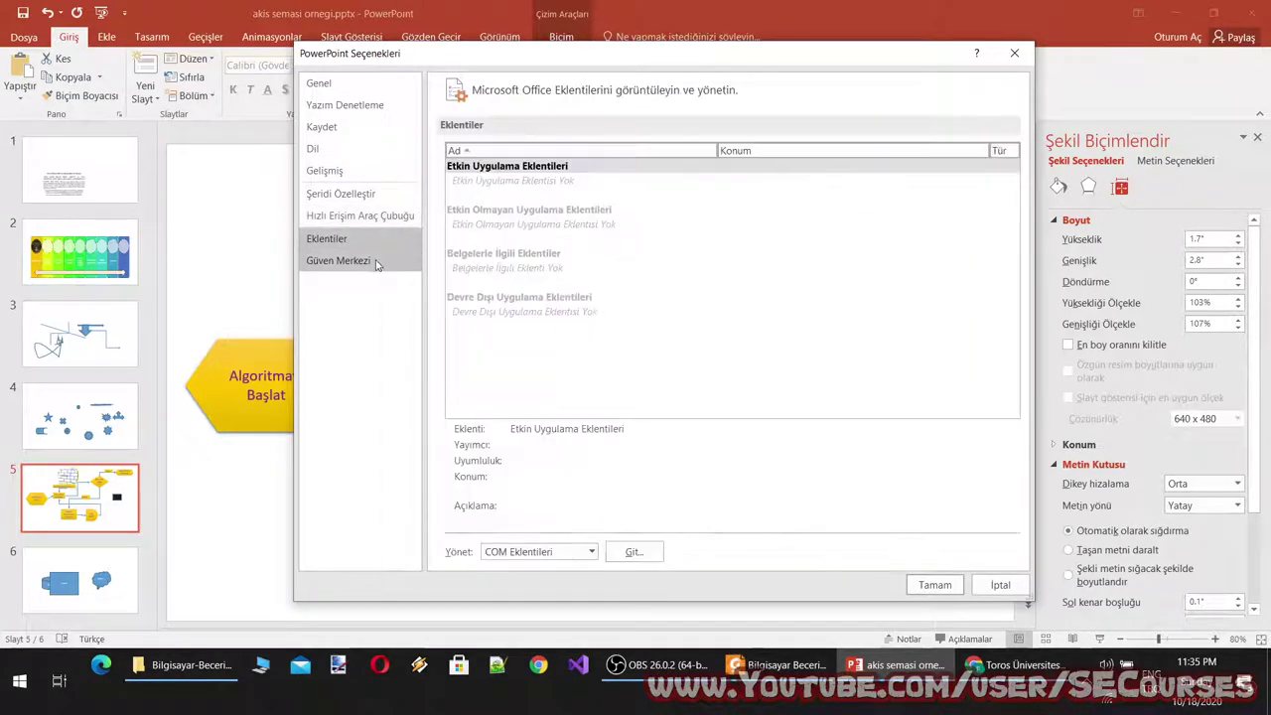
left_click(342, 260)
left_click(1018, 59)
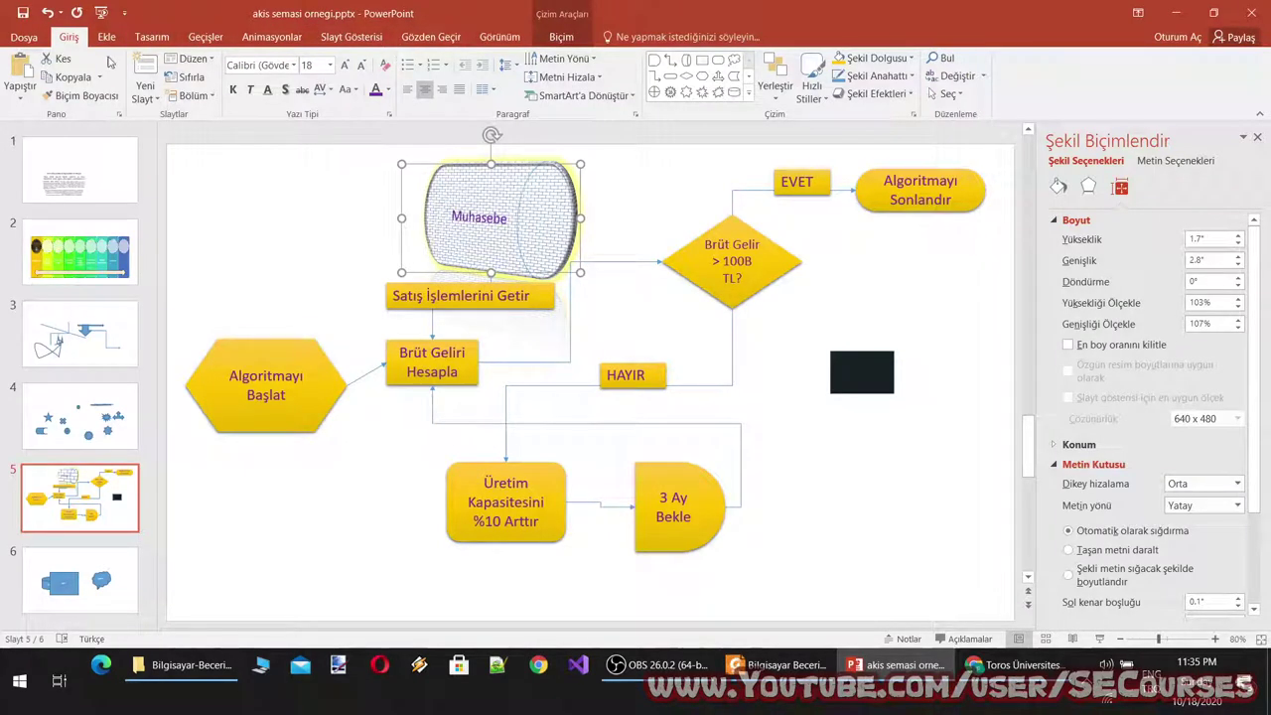
Glance at the Görünüm and Biçim tabs and the Şekil Biçimlendir pane, then switch to Chrome.
left_click(500, 36)
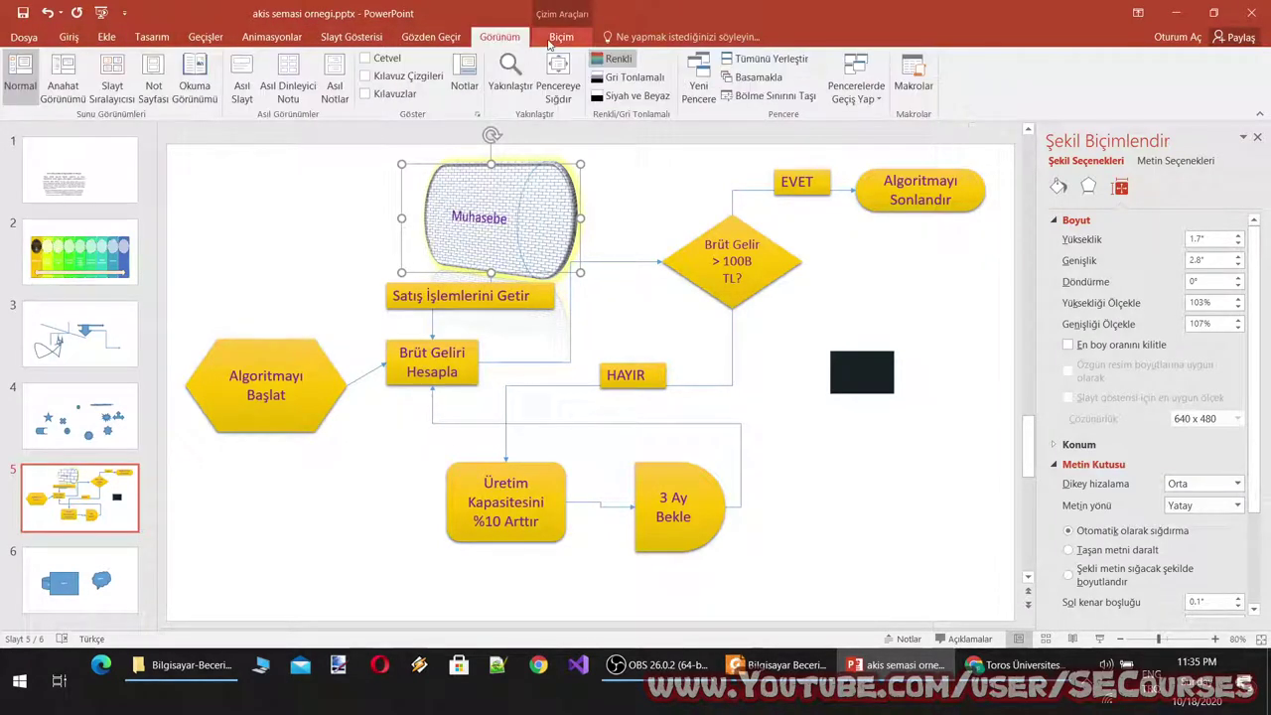
left_click(558, 40)
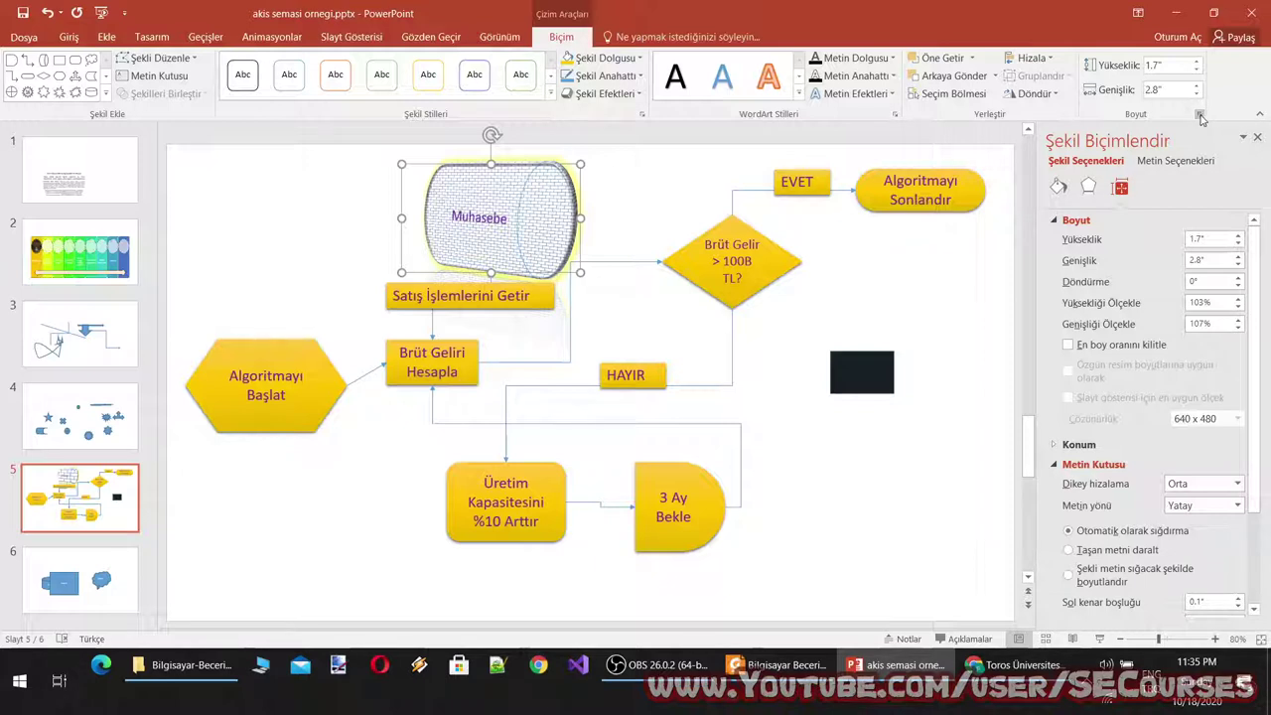
scroll(1138, 383, "down", 3)
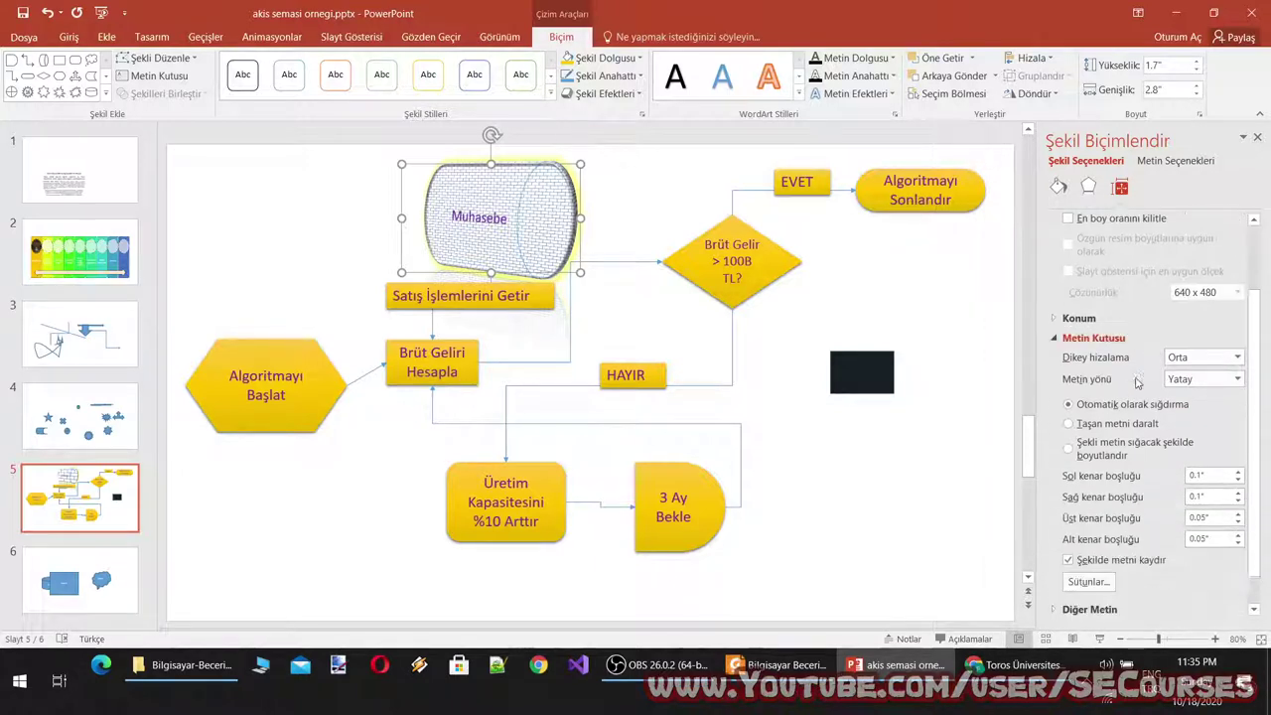
scroll(1138, 449, "up", 3)
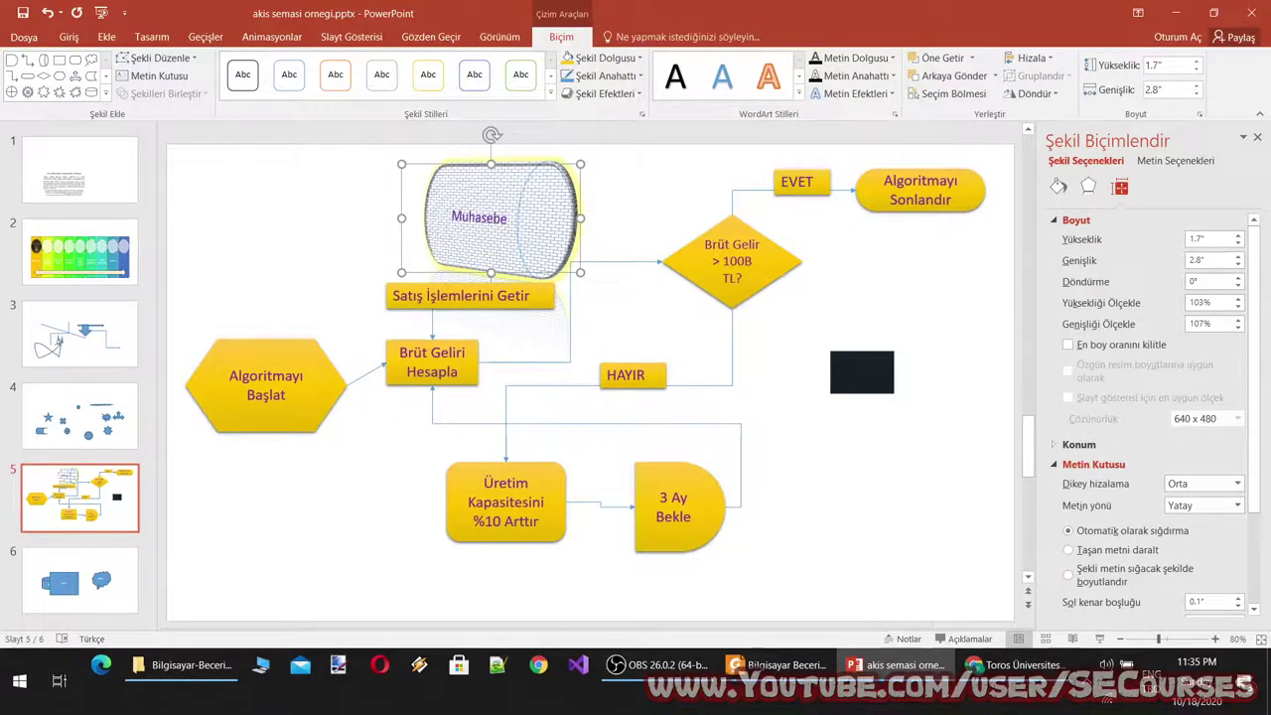
key("alt+Tab")
Search Google for 'change microsoft powerpoint width height inc to pixel', correcting the 'pixek' typo.
left_click(231, 15)
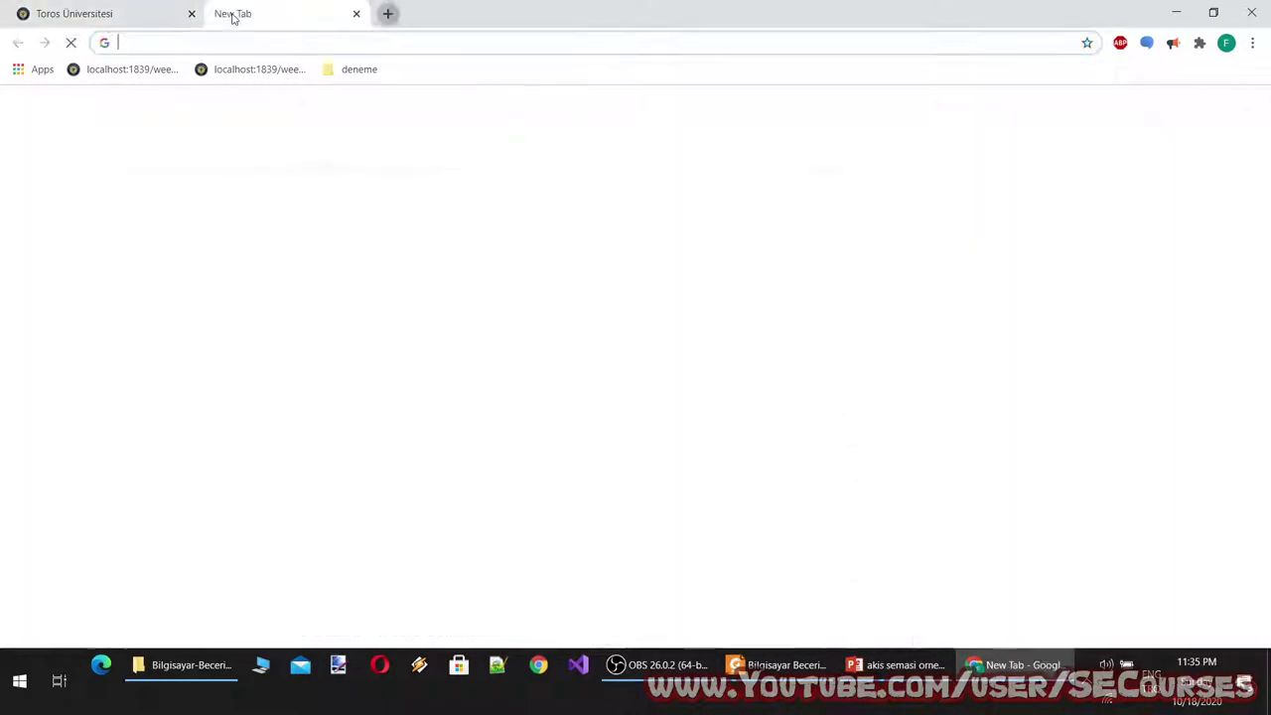
type("change micro")
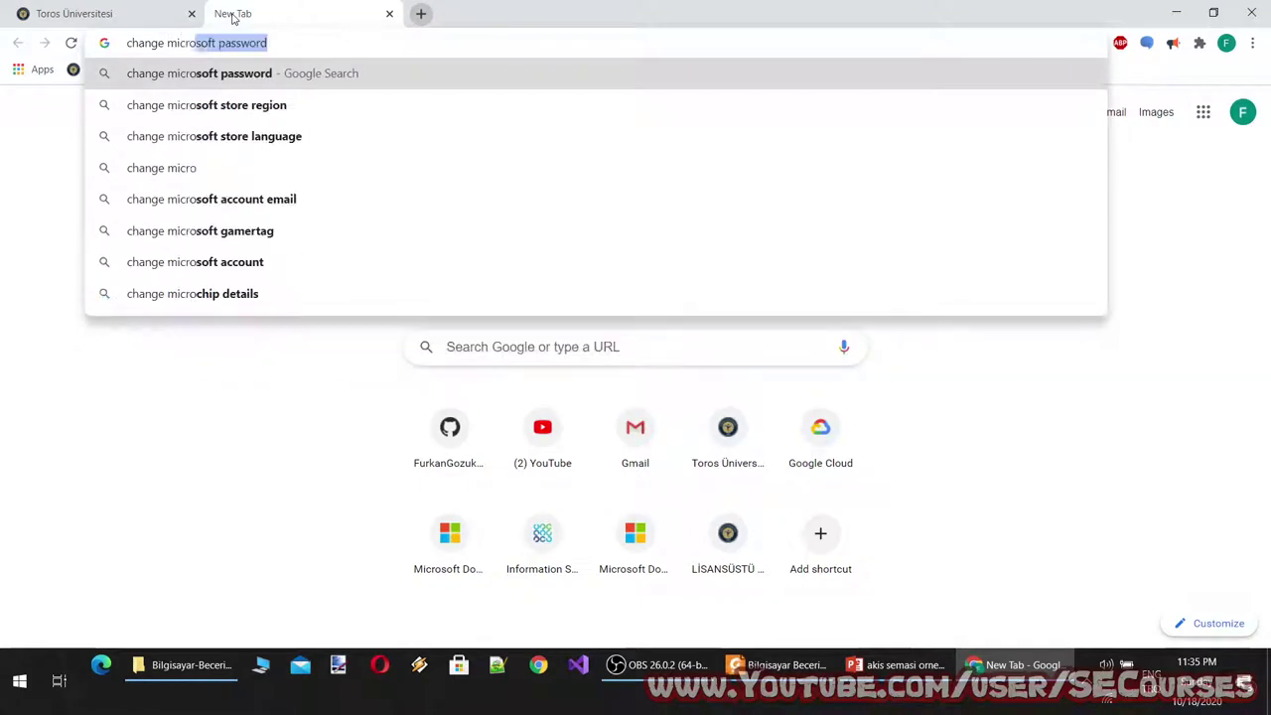
type("soft powerpoint ")
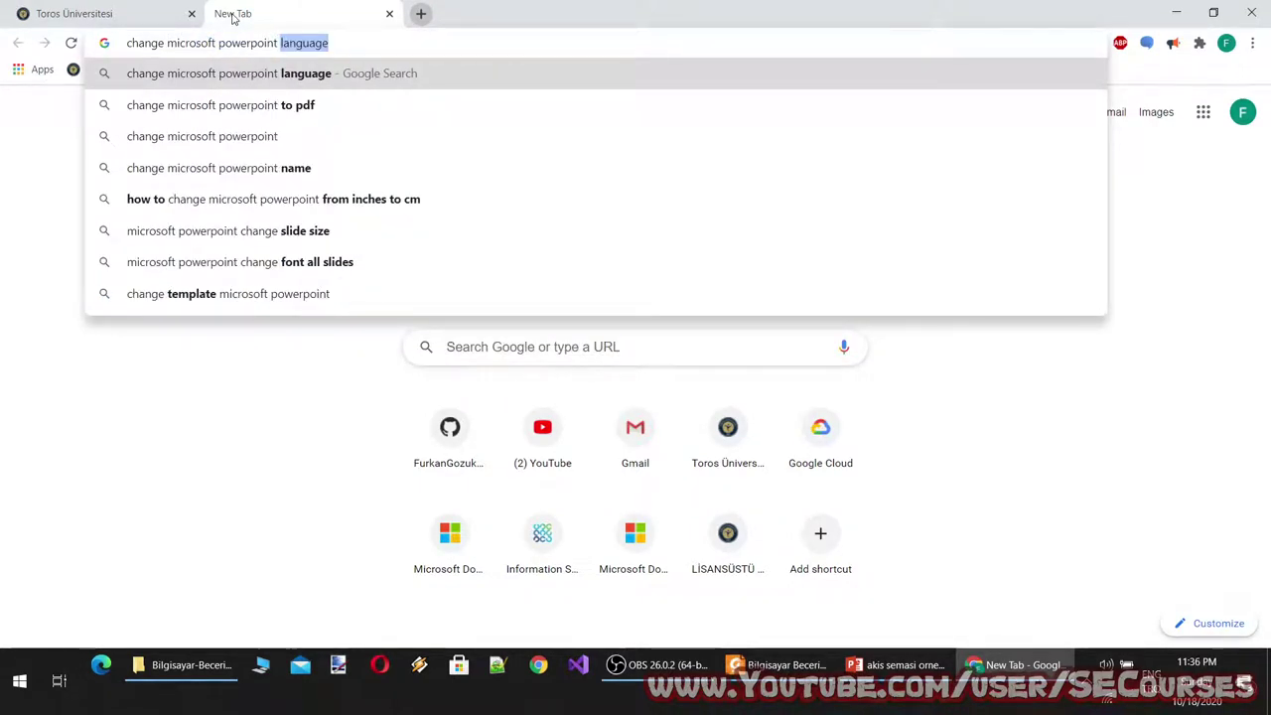
type("width height ")
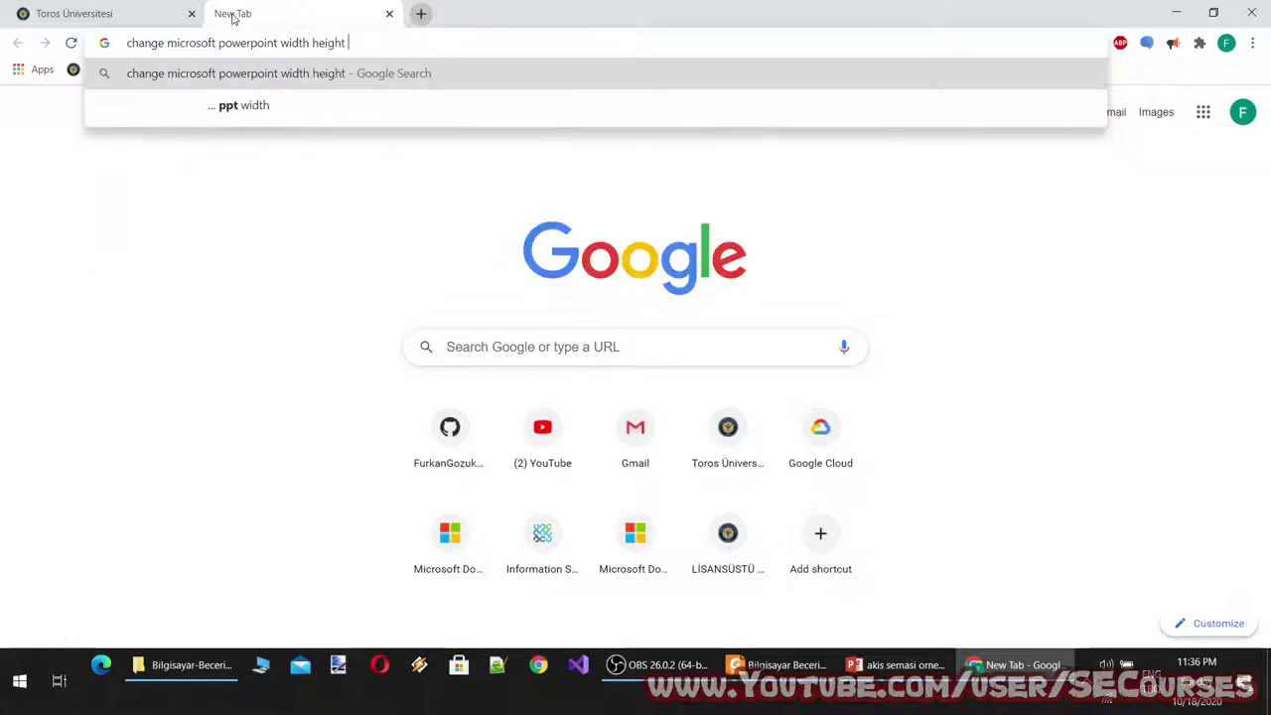
type("inc to pixek")
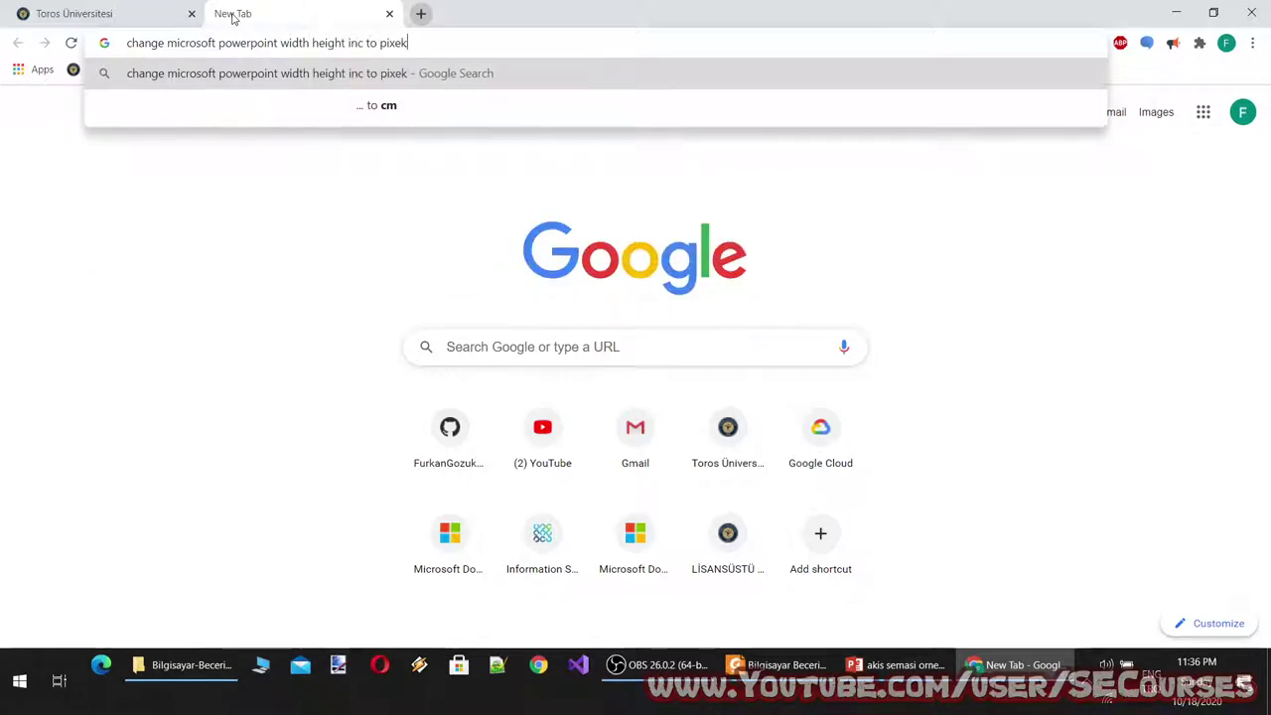
key("Return")
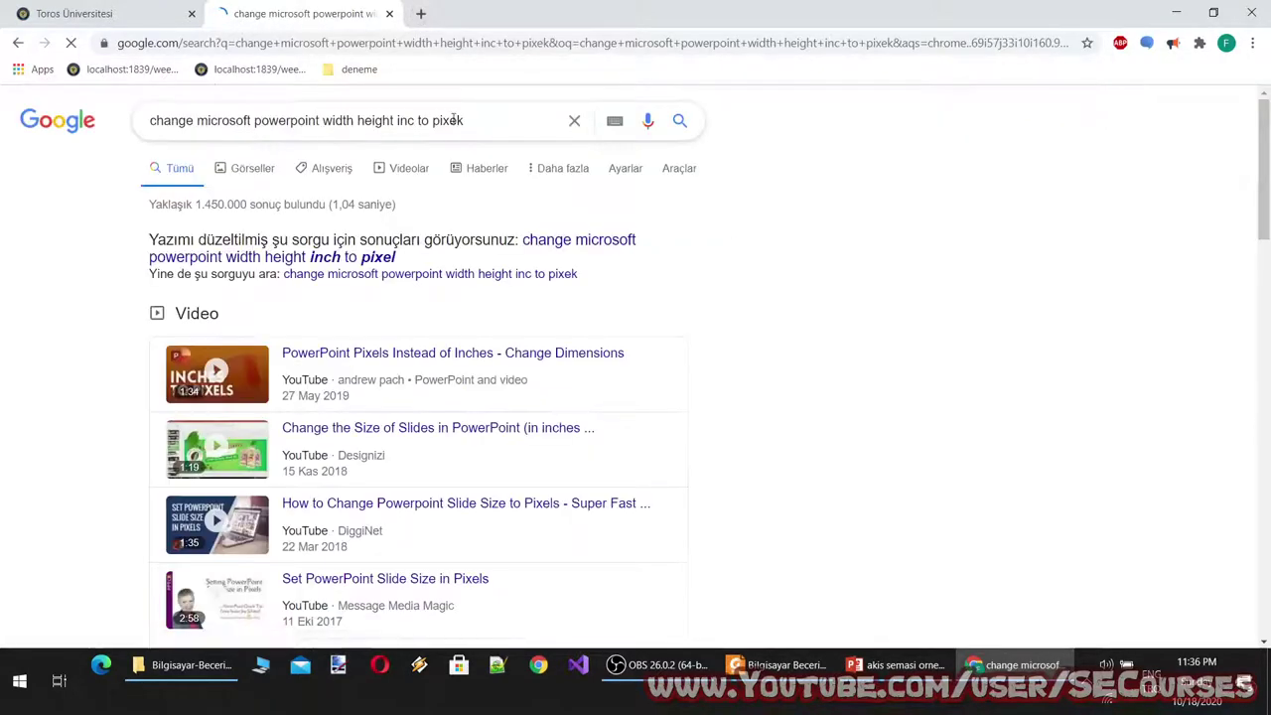
left_click(459, 120)
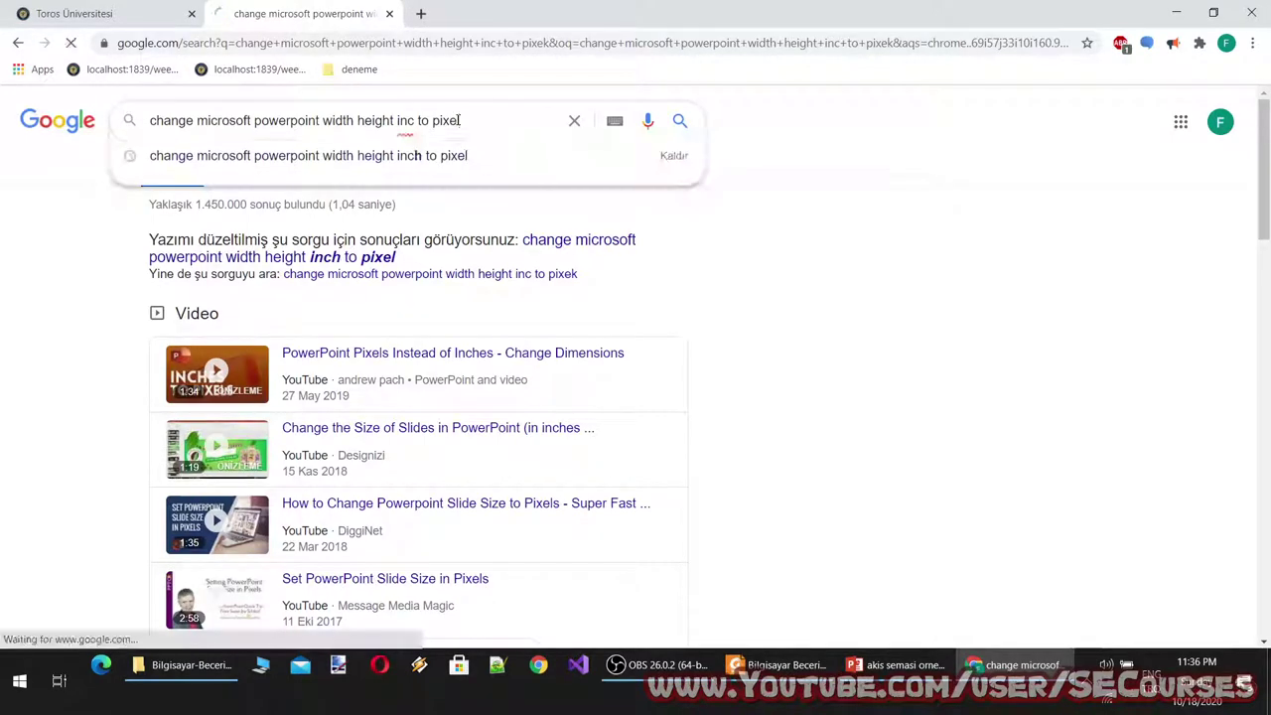
key("Return")
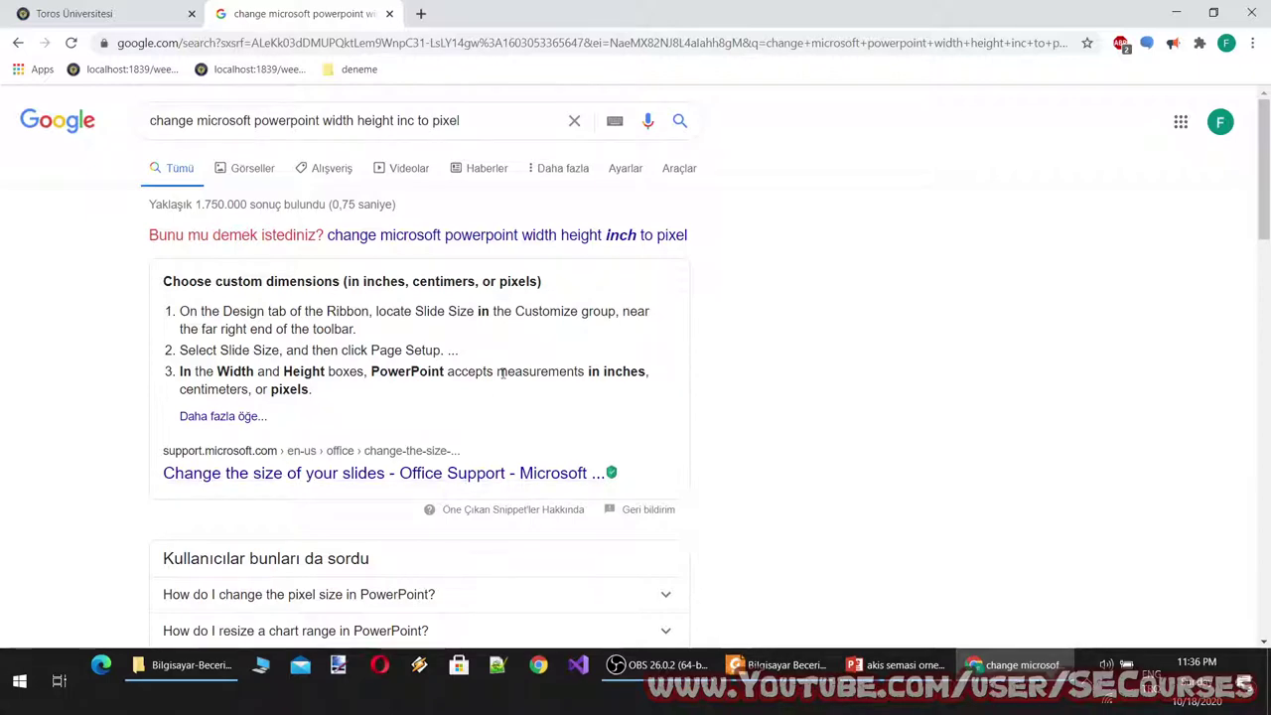
Back in PowerPoint, review Tasarım's custom slide size settings, leaving 13.333 × 7.5 in unchanged.
left_click(893, 666)
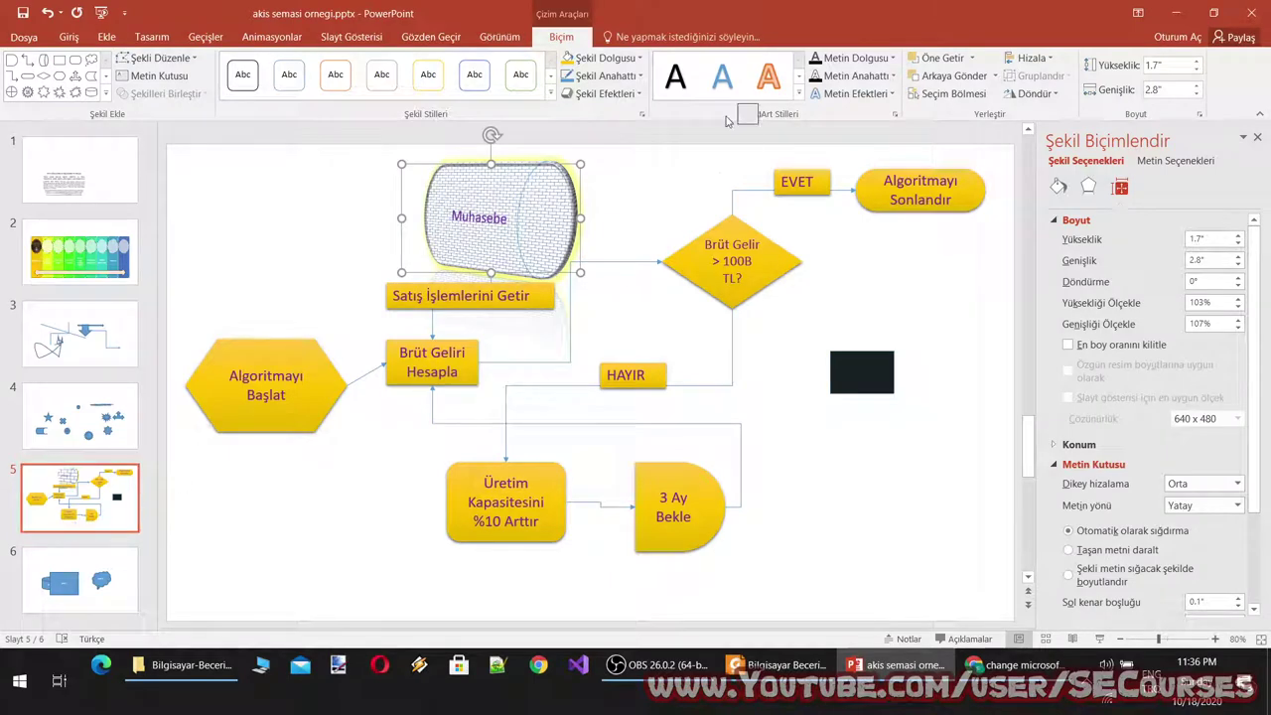
left_click(151, 480)
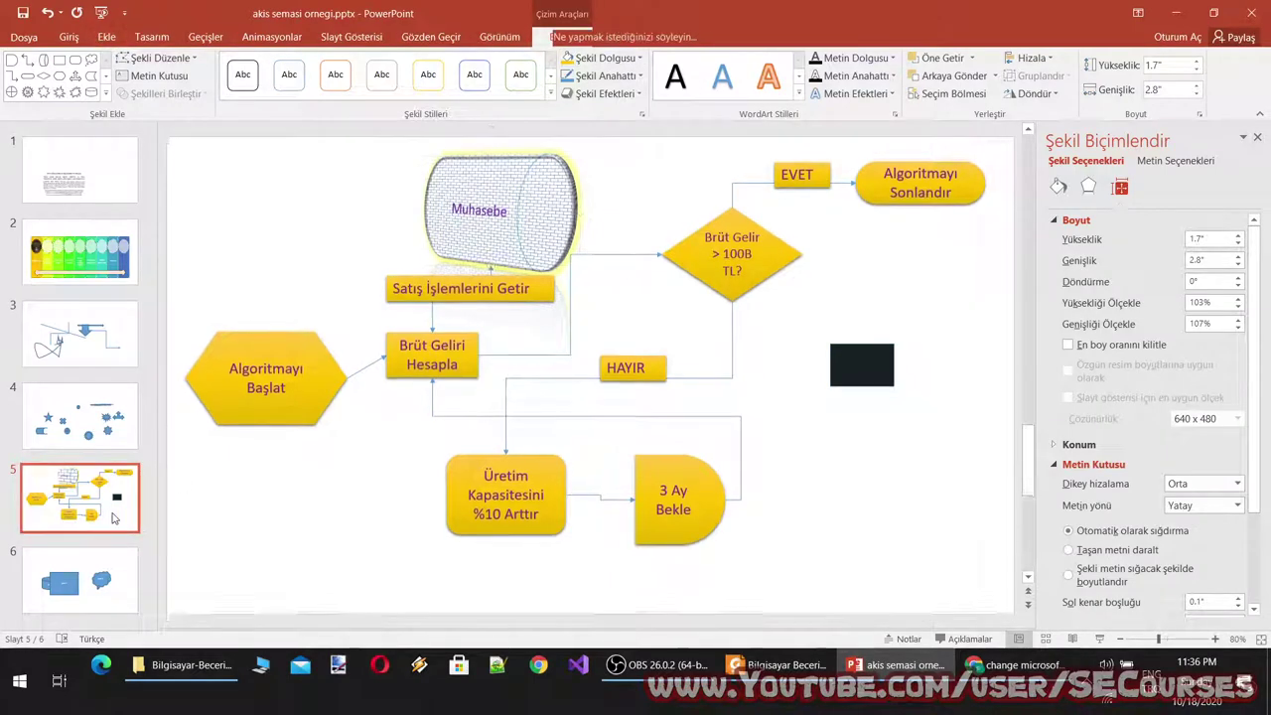
right_click(117, 509)
left_click(148, 38)
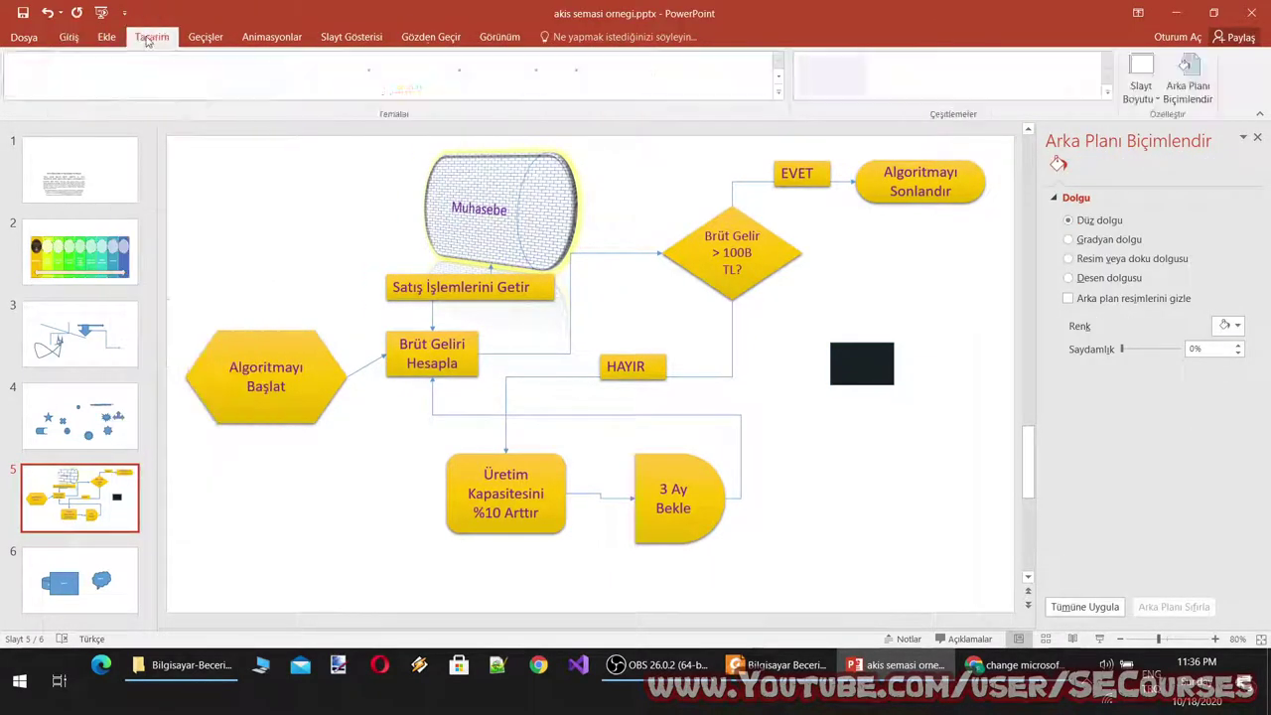
left_click(1150, 95)
left_click(1184, 186)
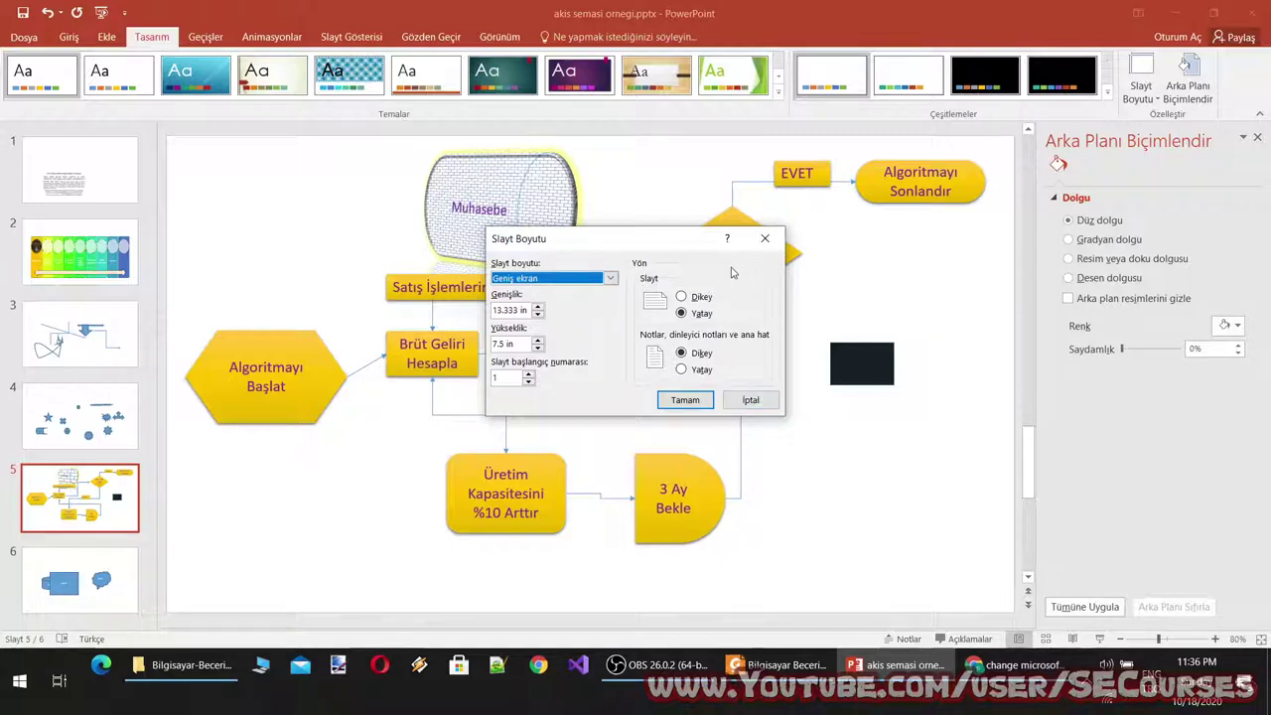
left_click(764, 238)
left_click(1146, 100)
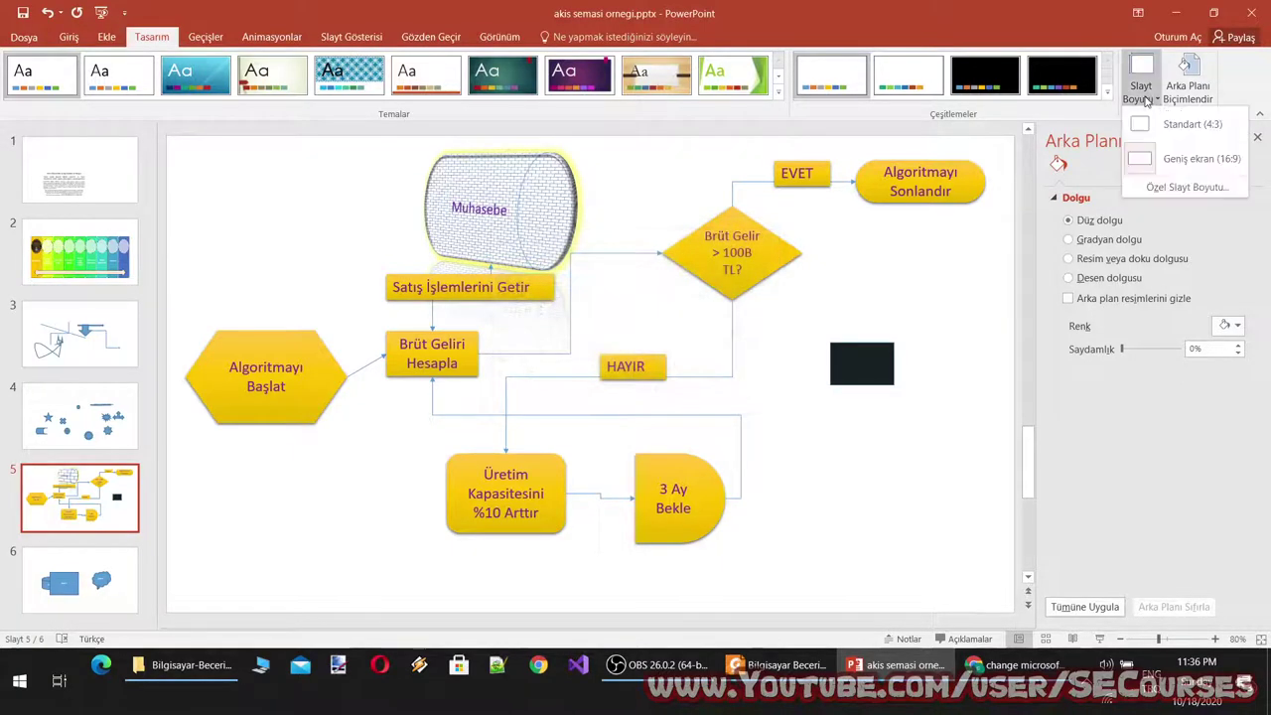
left_click(1147, 99)
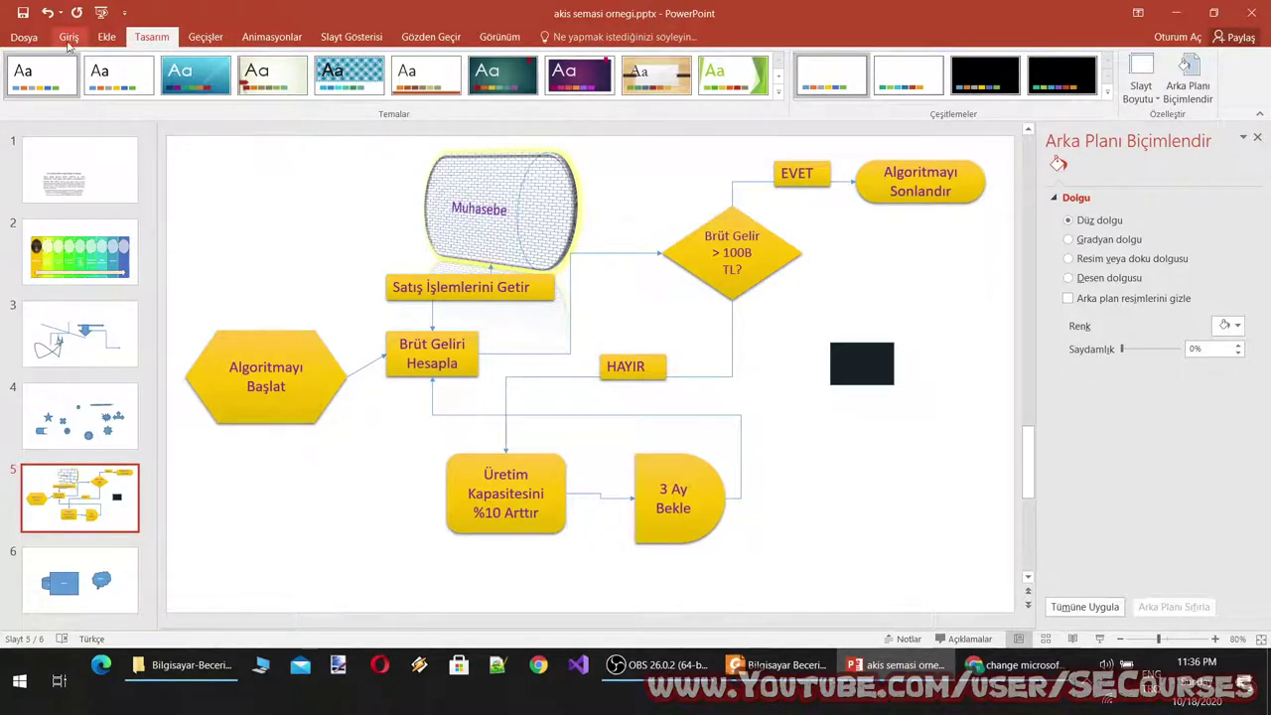
Browse the Home, Design, Insert, Slide Show, Animations, Transitions and Review ribbon tabs.
left_click(68, 40)
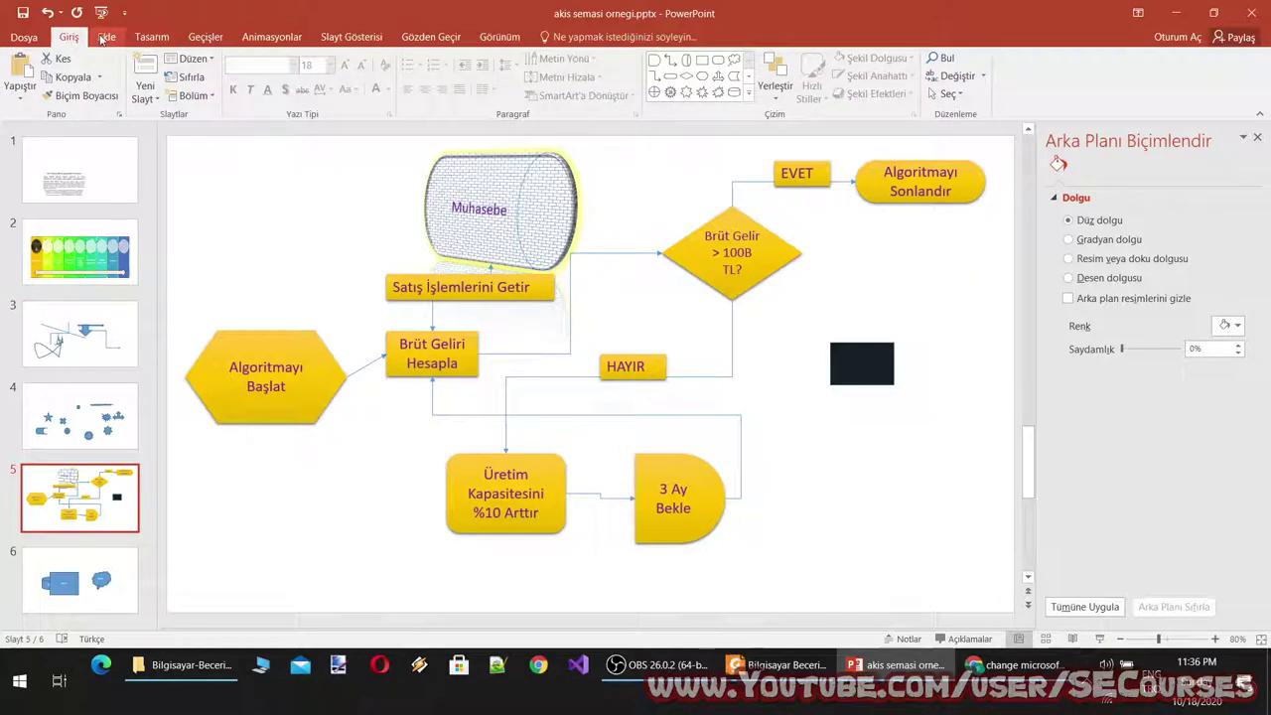
left_click(159, 38)
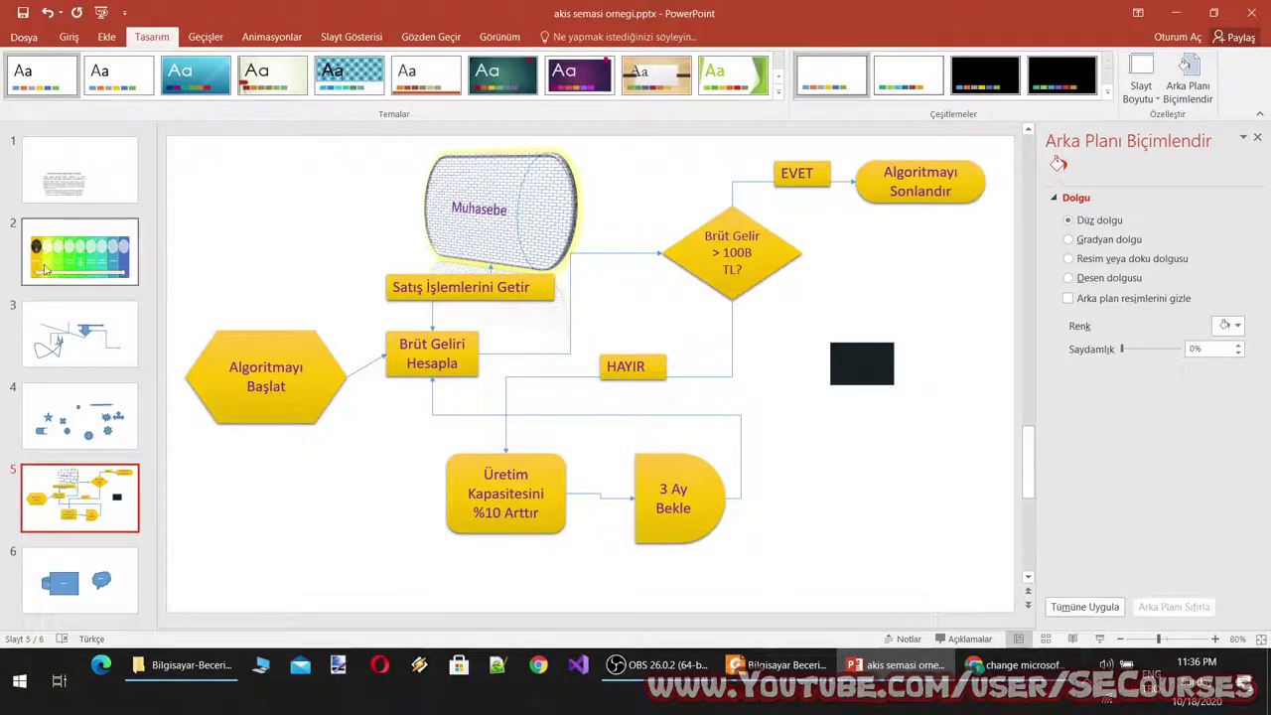
left_click(106, 36)
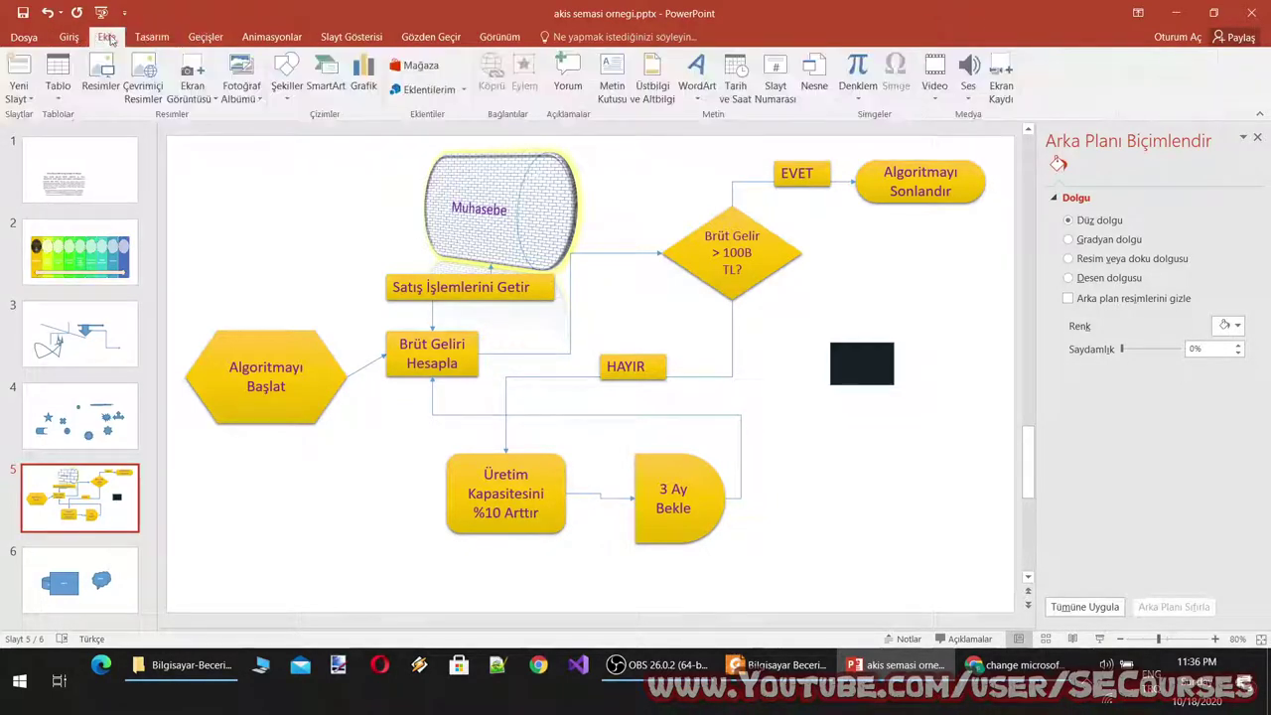
left_click(82, 40)
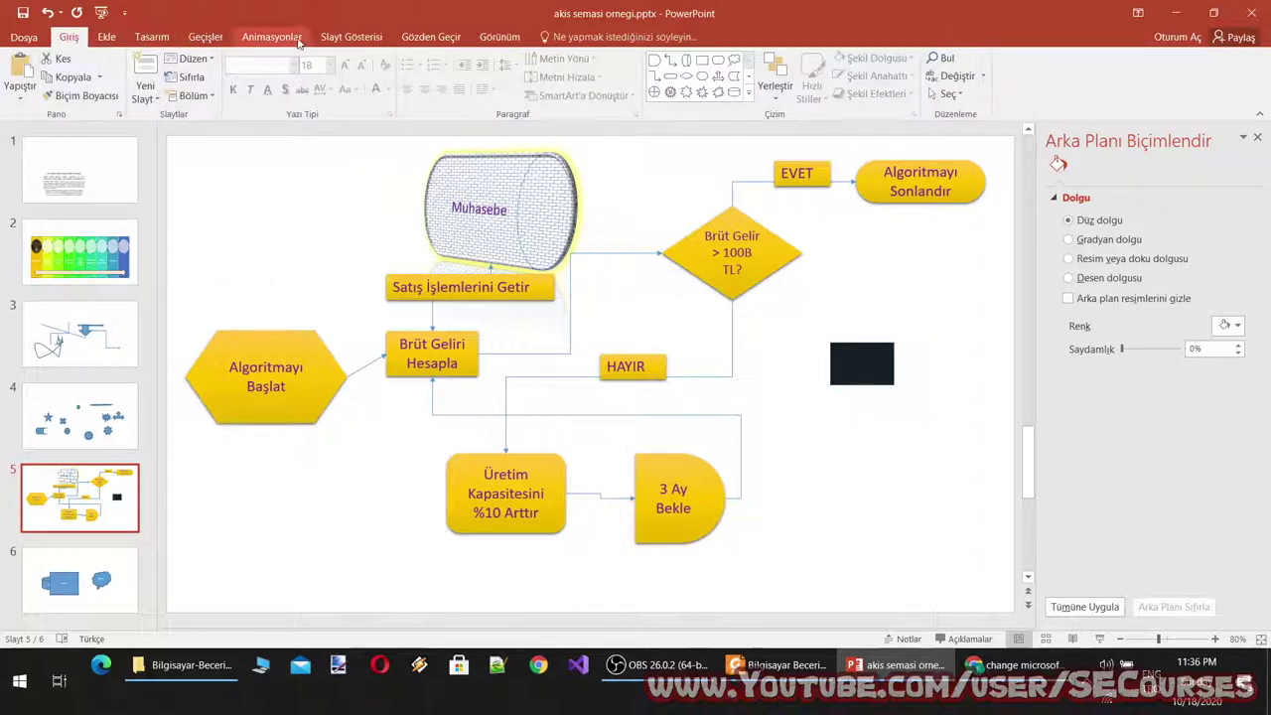
left_click(365, 37)
left_click(290, 38)
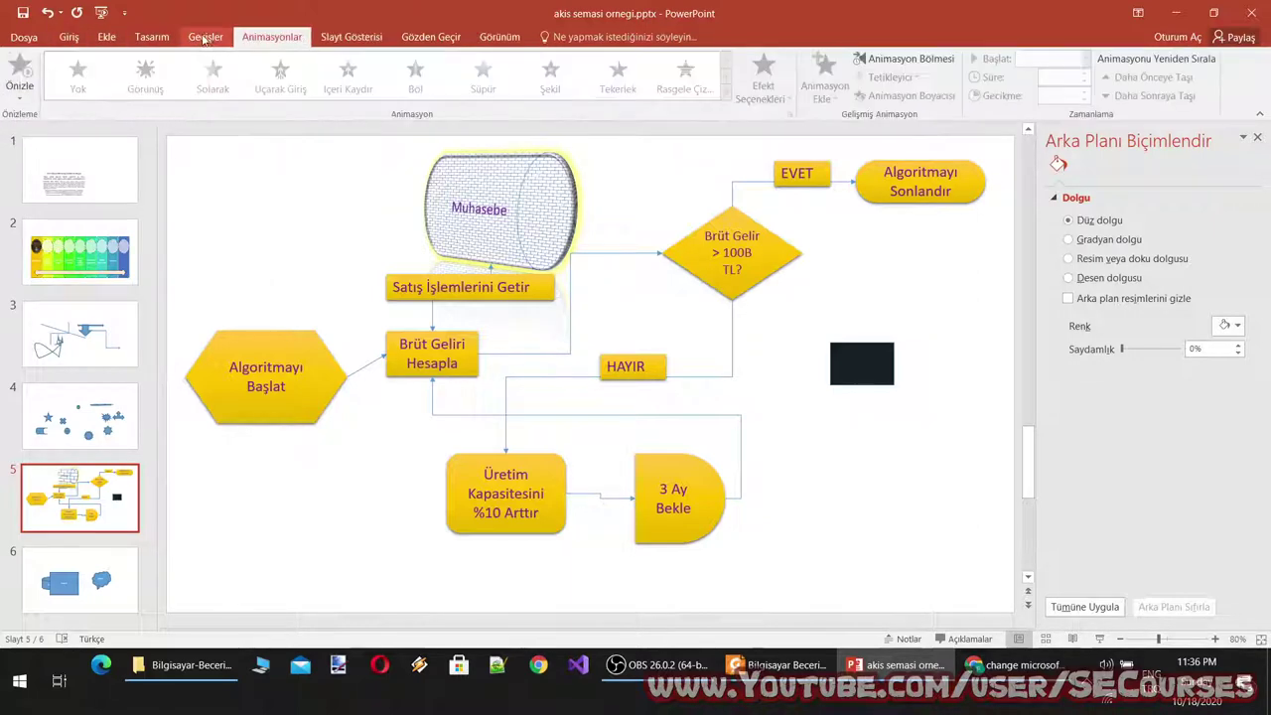
left_click(207, 38)
left_click(433, 37)
Look at the slide master layouts from the View tab, then close Slide Master view.
left_click(500, 38)
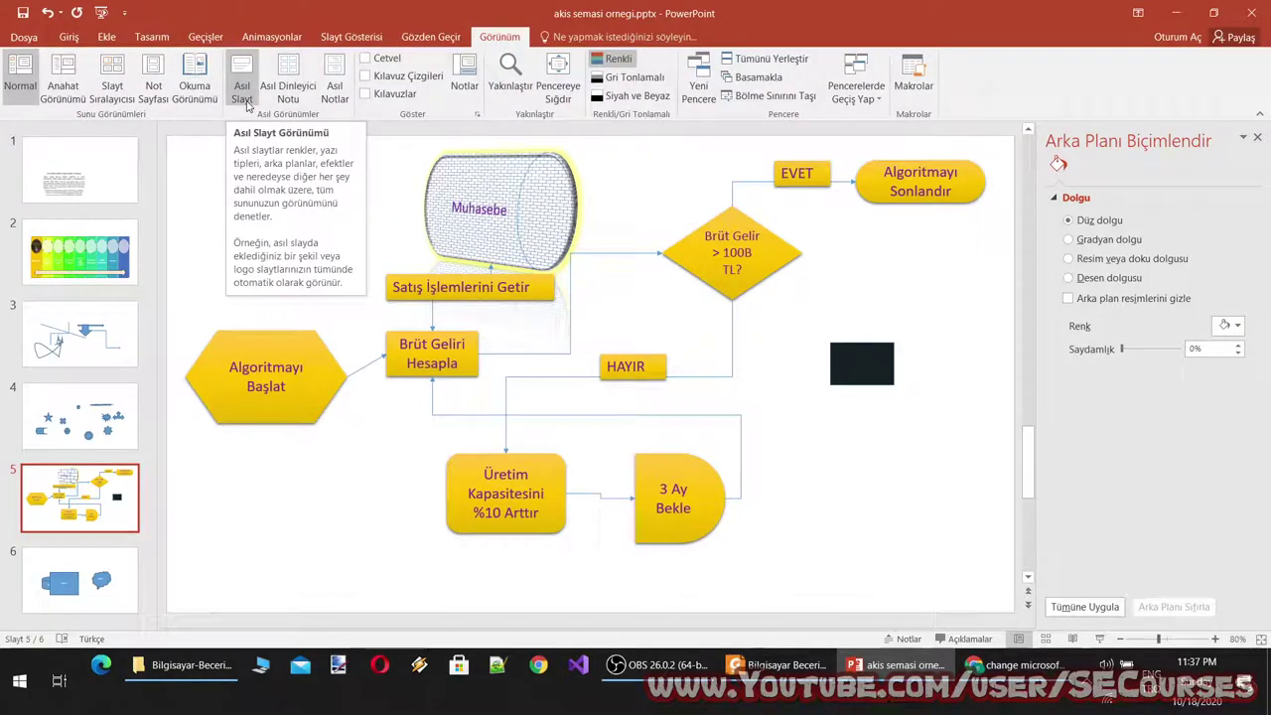
left_click(242, 91)
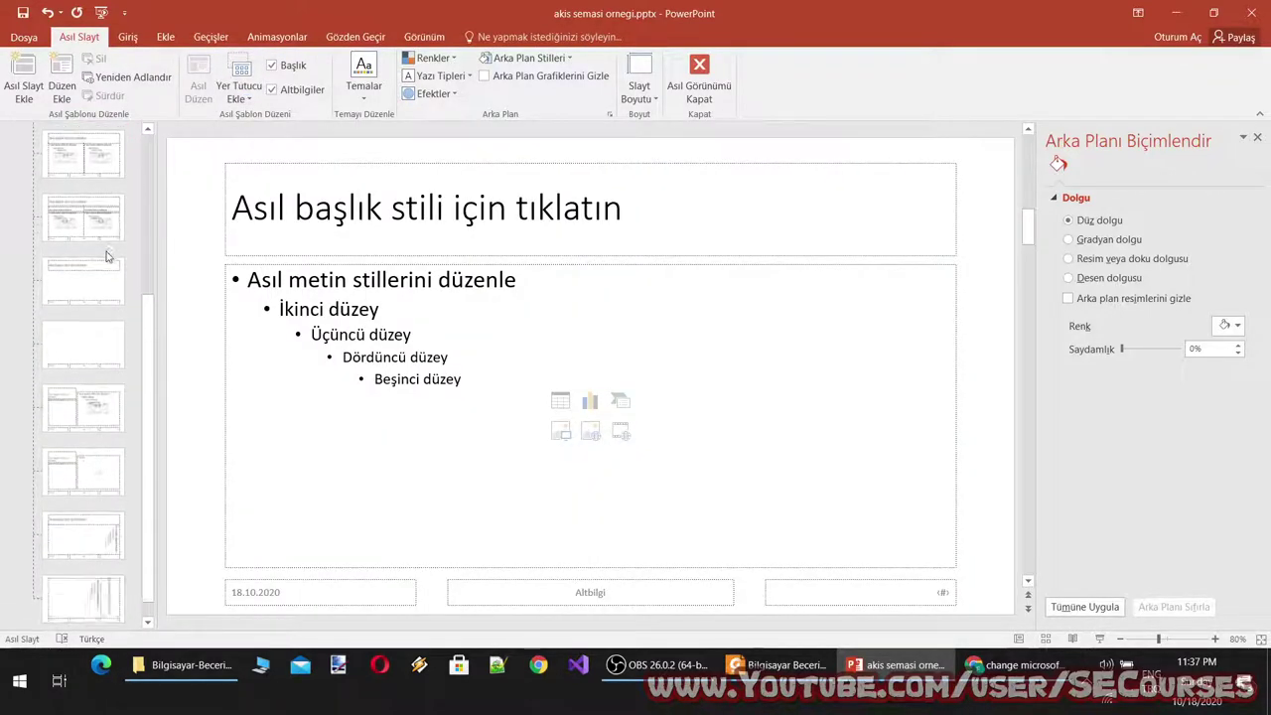
left_click(685, 85)
Open the Microsoft support and YouTube results in background tabs, skim the slide-size page, then close it.
left_click(1010, 667)
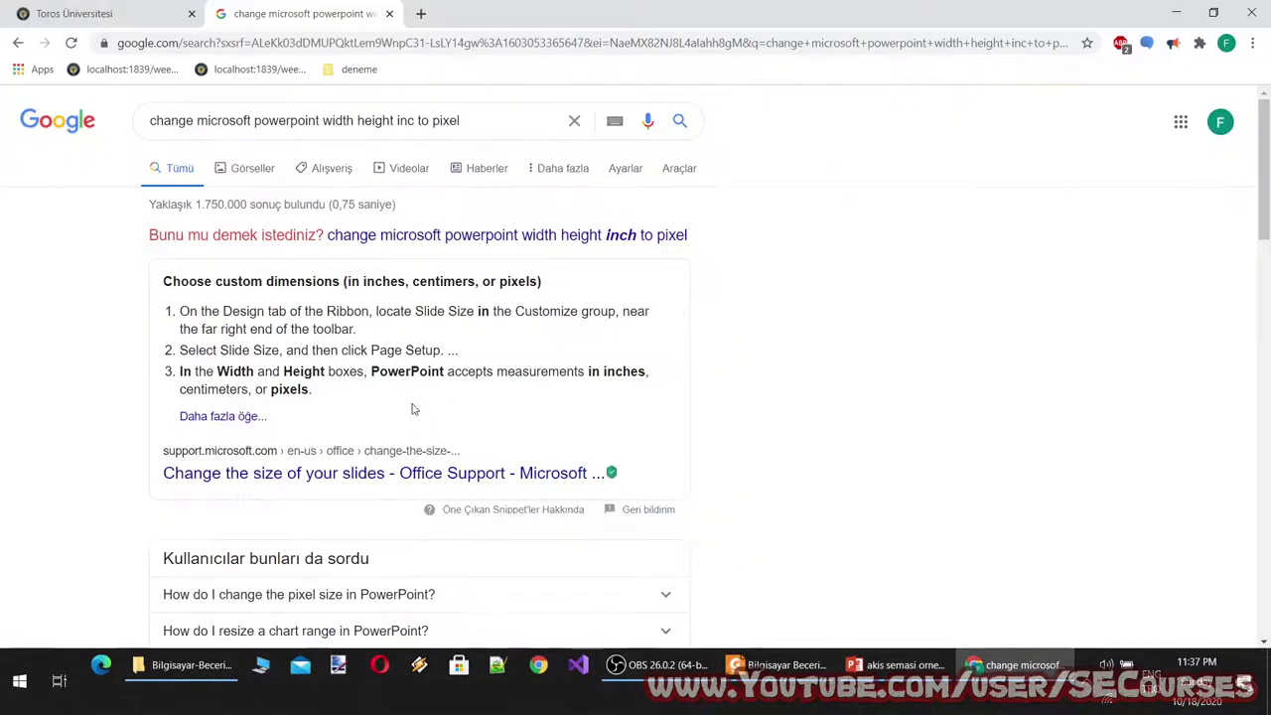
scroll(411, 411, "down", 3)
middle_click(388, 221)
scroll(481, 498, "down", 1)
scroll(481, 498, "down", 3)
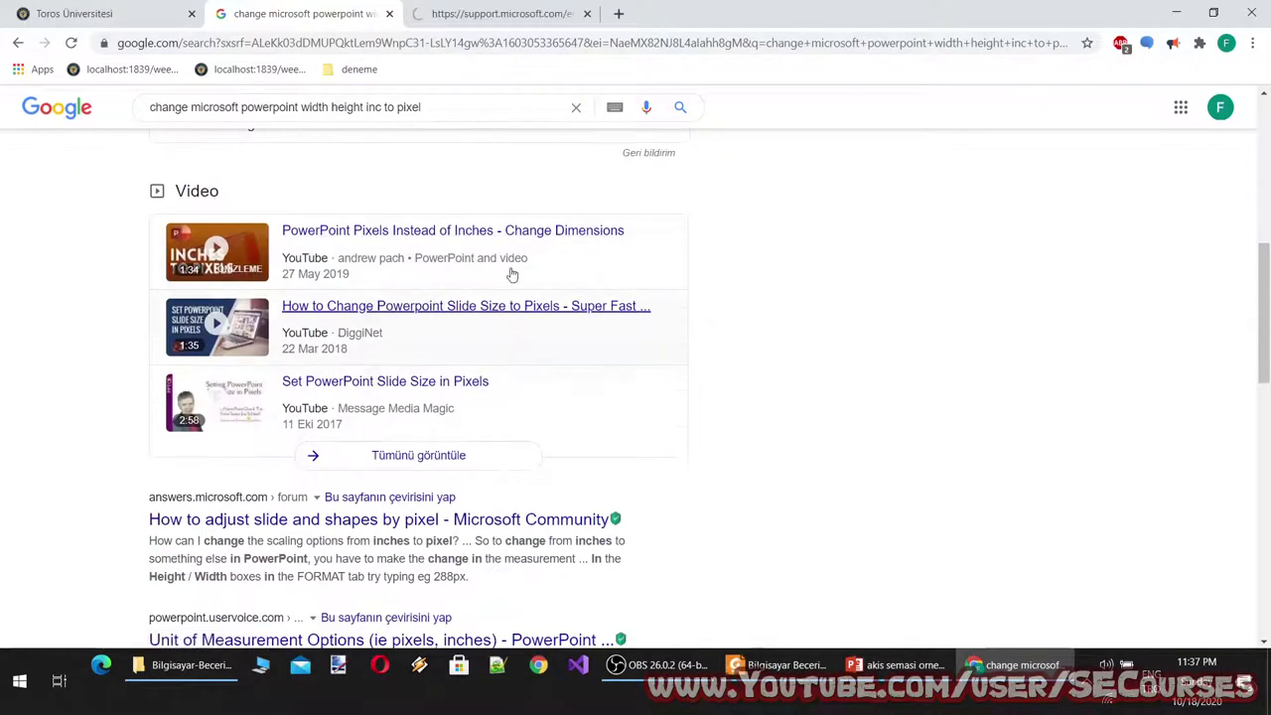
middle_click(516, 230)
left_click(596, 10)
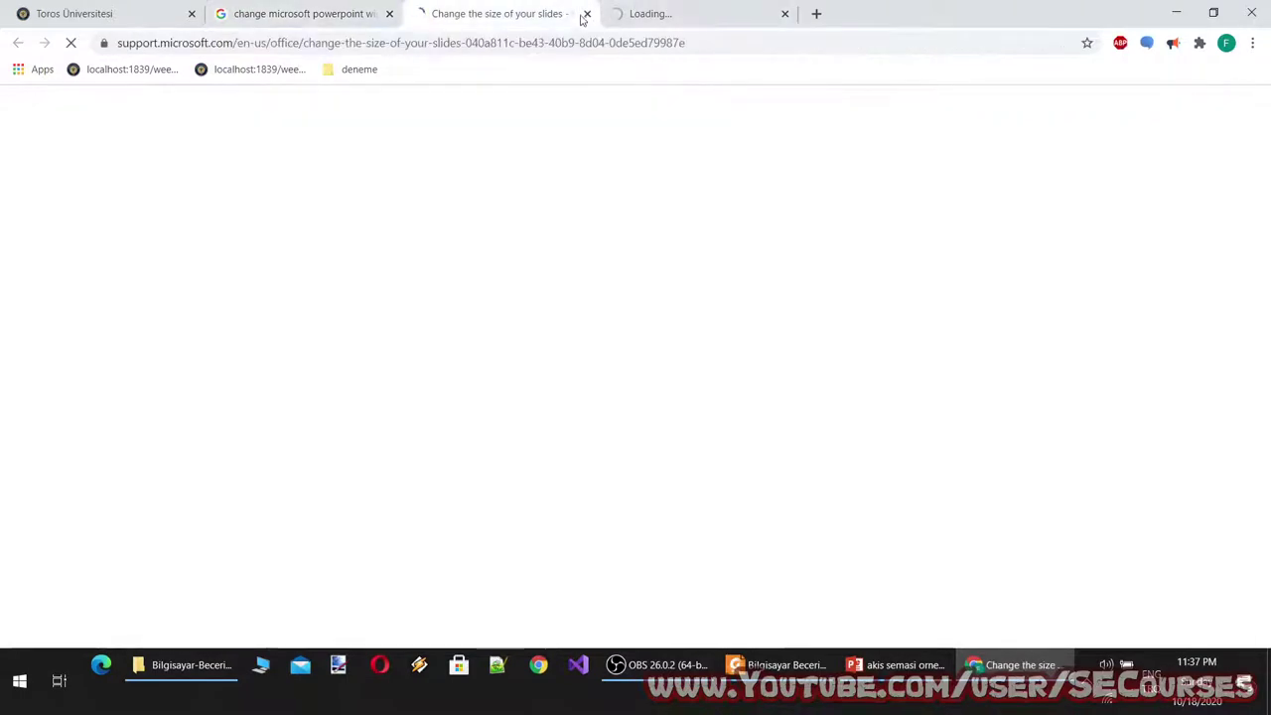
middle_click(536, 15)
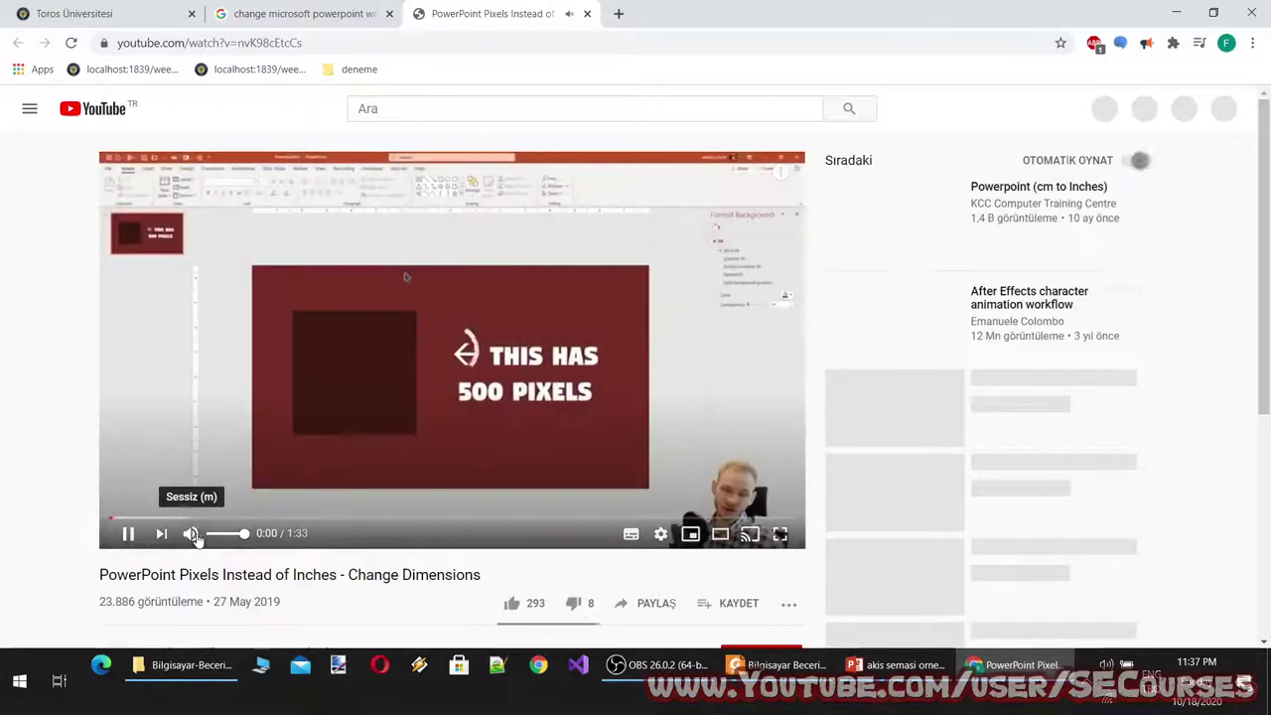
Mute the YouTube tutorial and skip ahead through it to about 1:13.
left_click(197, 534)
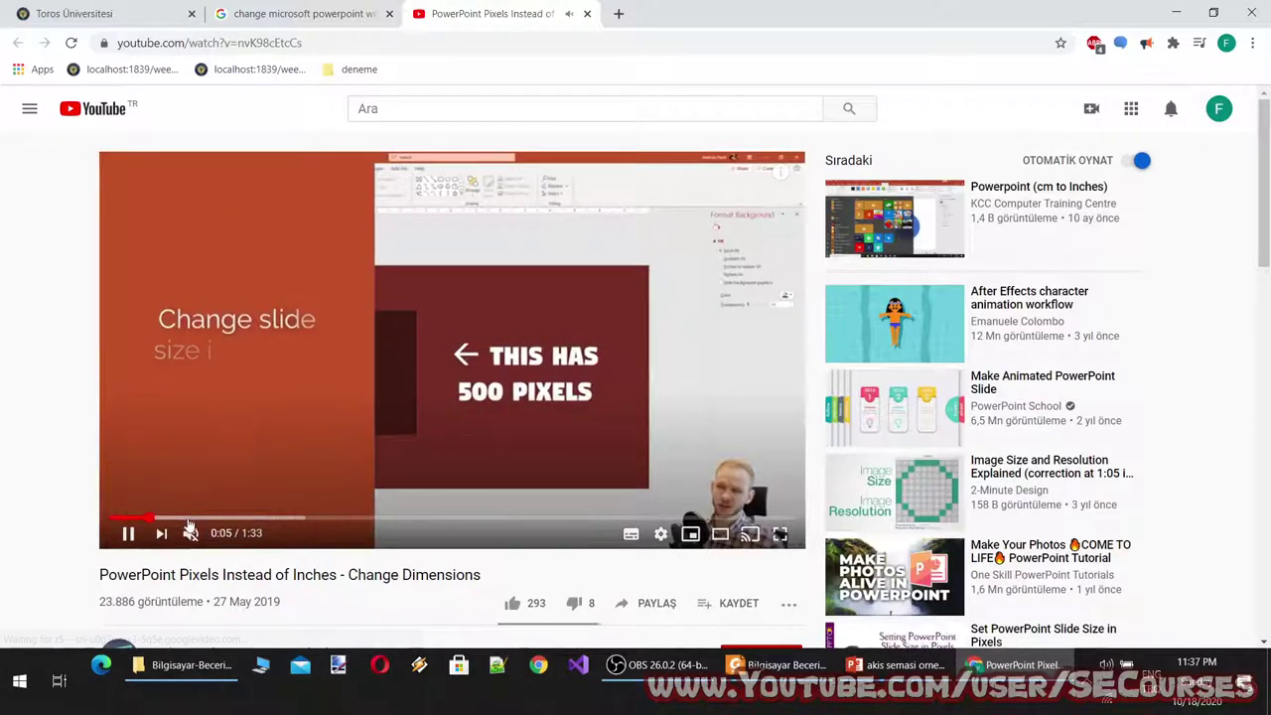
left_click(192, 518)
left_click(227, 519)
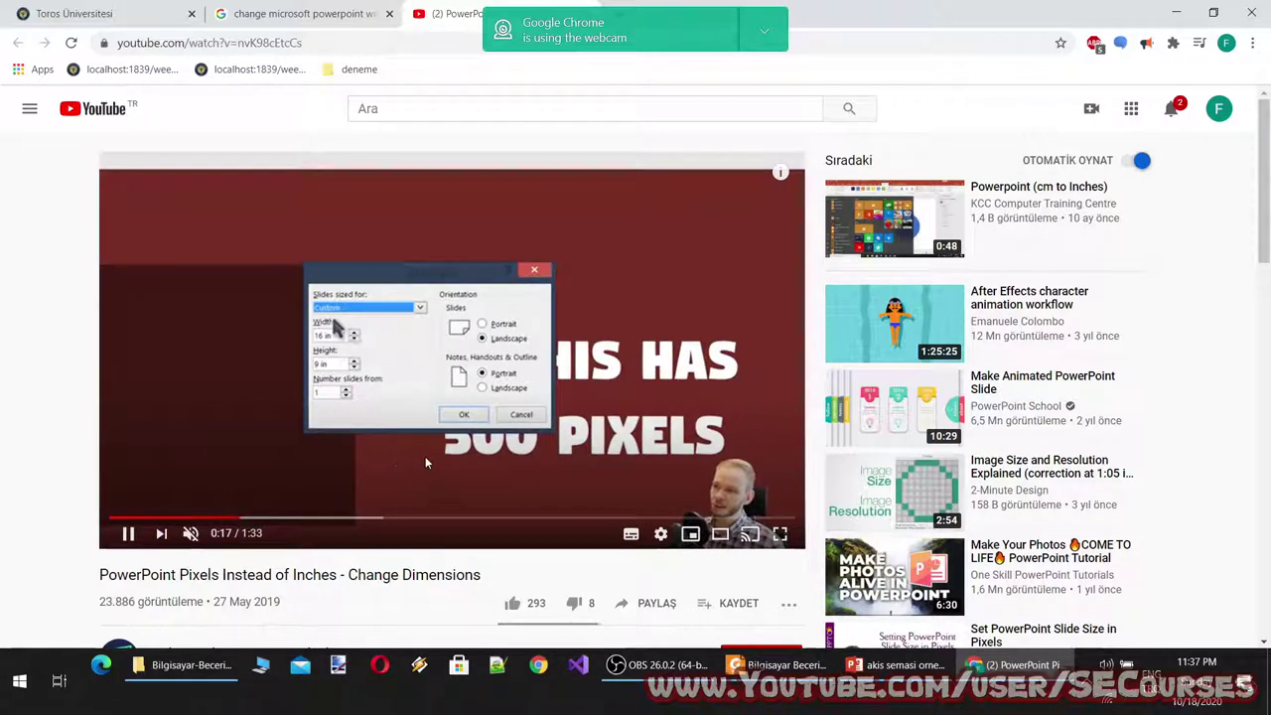
left_click(311, 520)
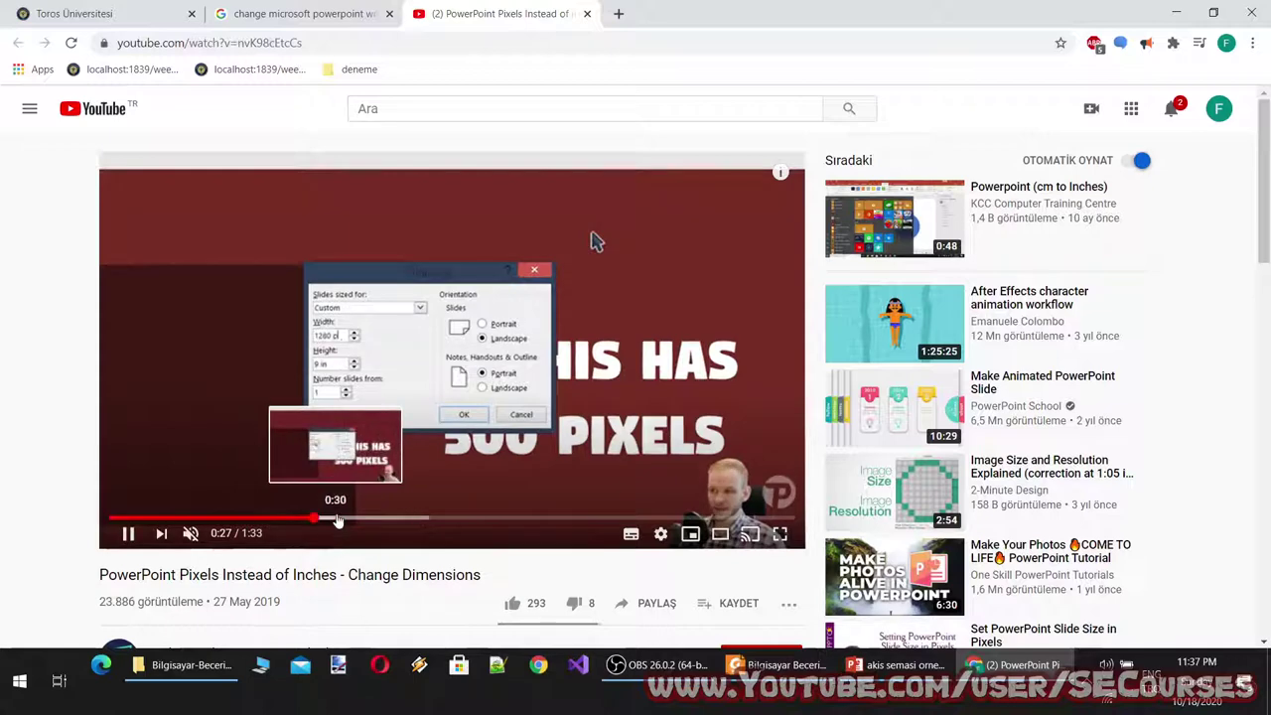
left_click_drag(335, 520, 440, 520)
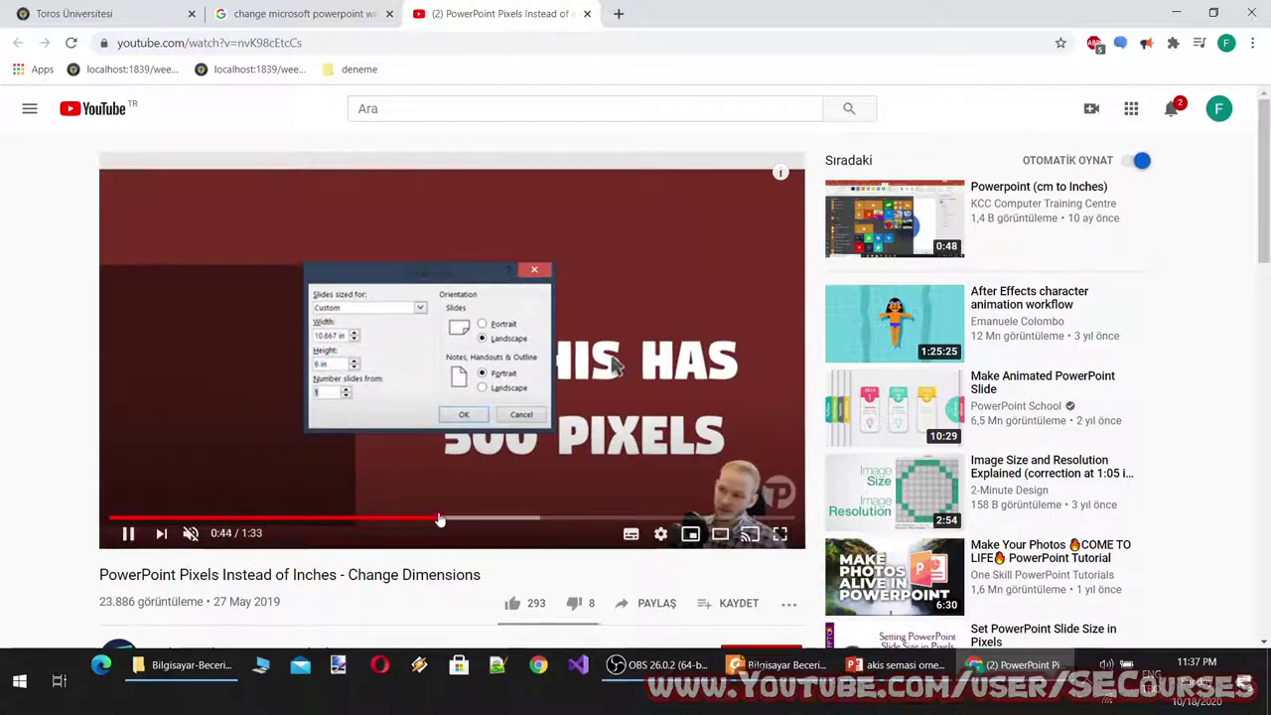
left_click_drag(440, 520, 539, 521)
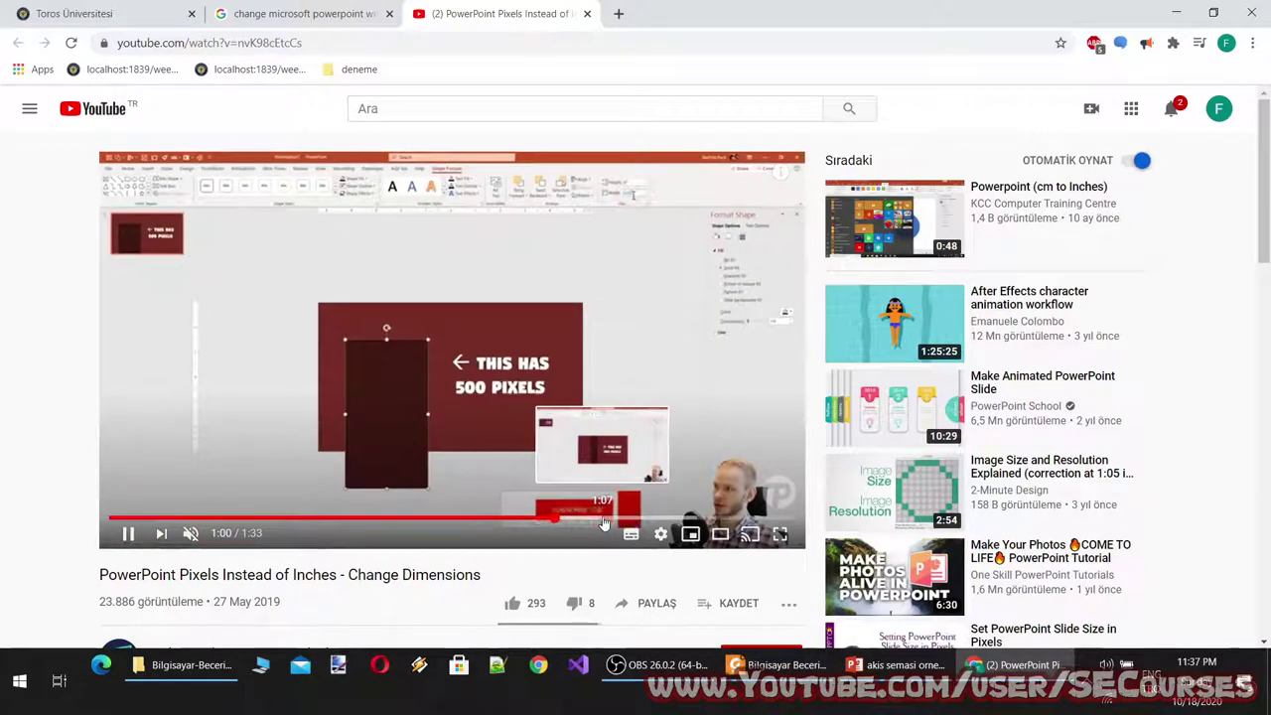
left_click_drag(572, 523, 648, 518)
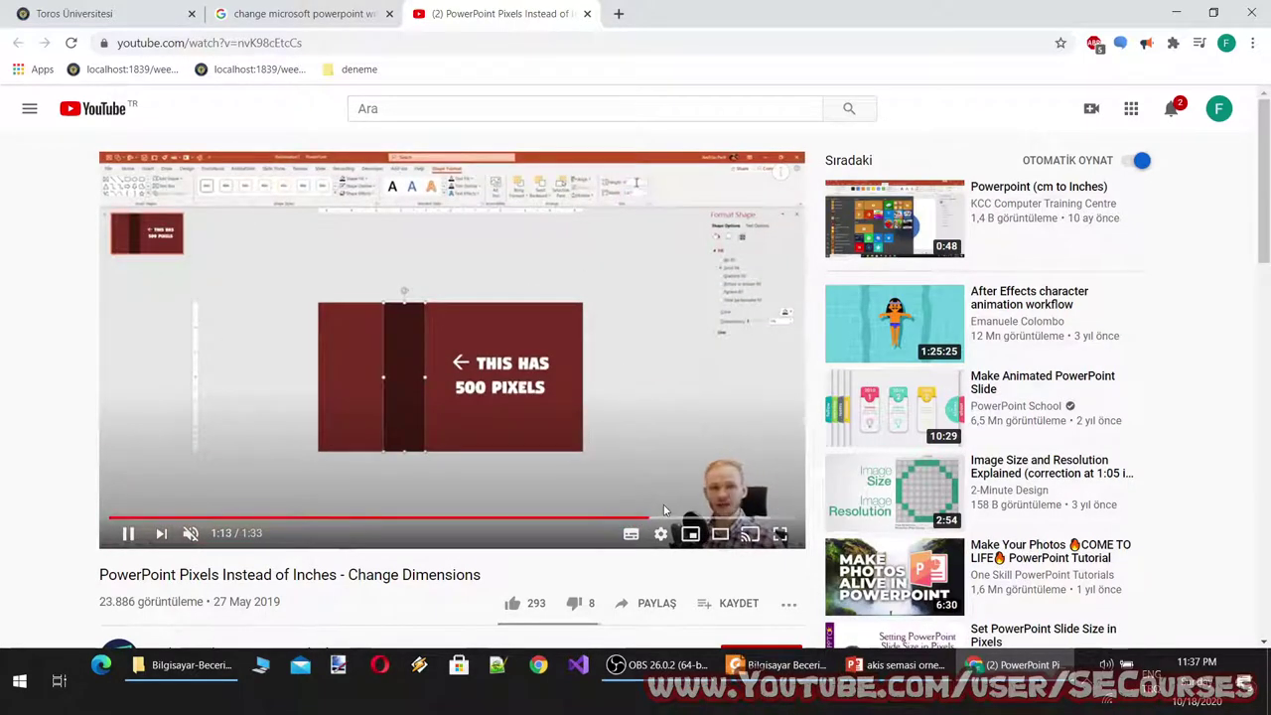
Close the YouTube tab and open the Microsoft Community answer on pixel sizing.
left_click(587, 13)
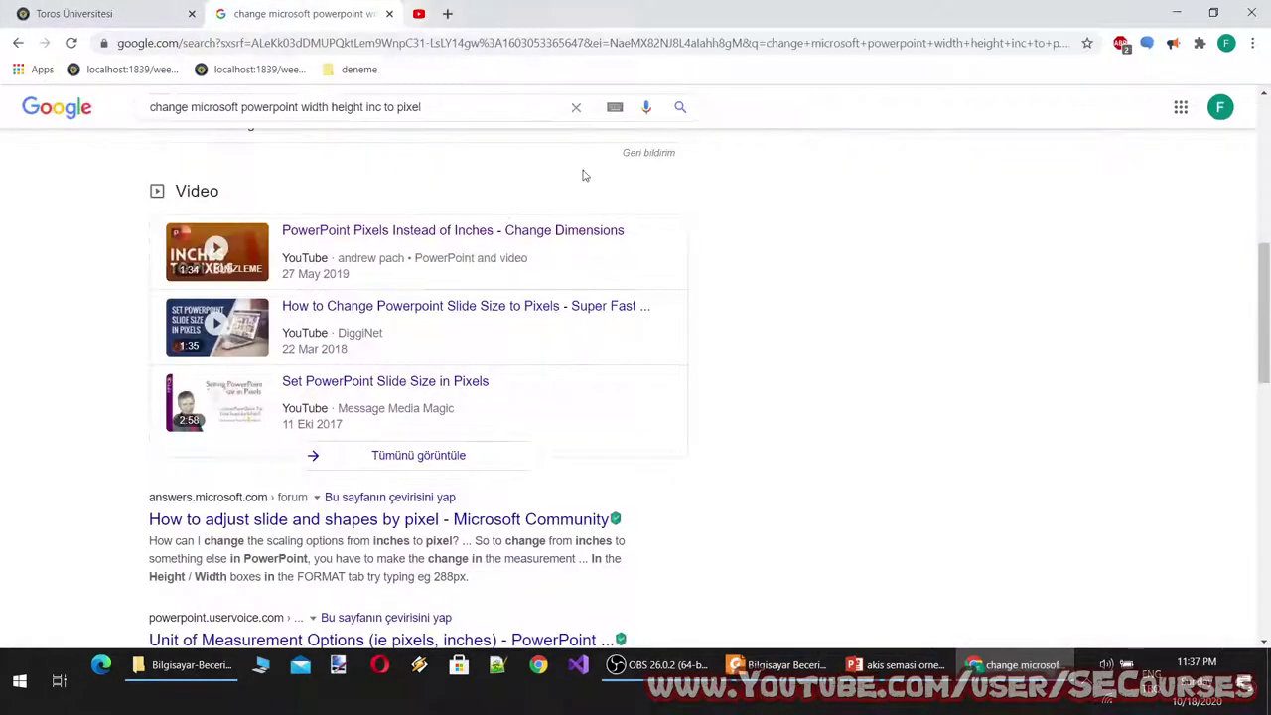
scroll(353, 357, "down", 3)
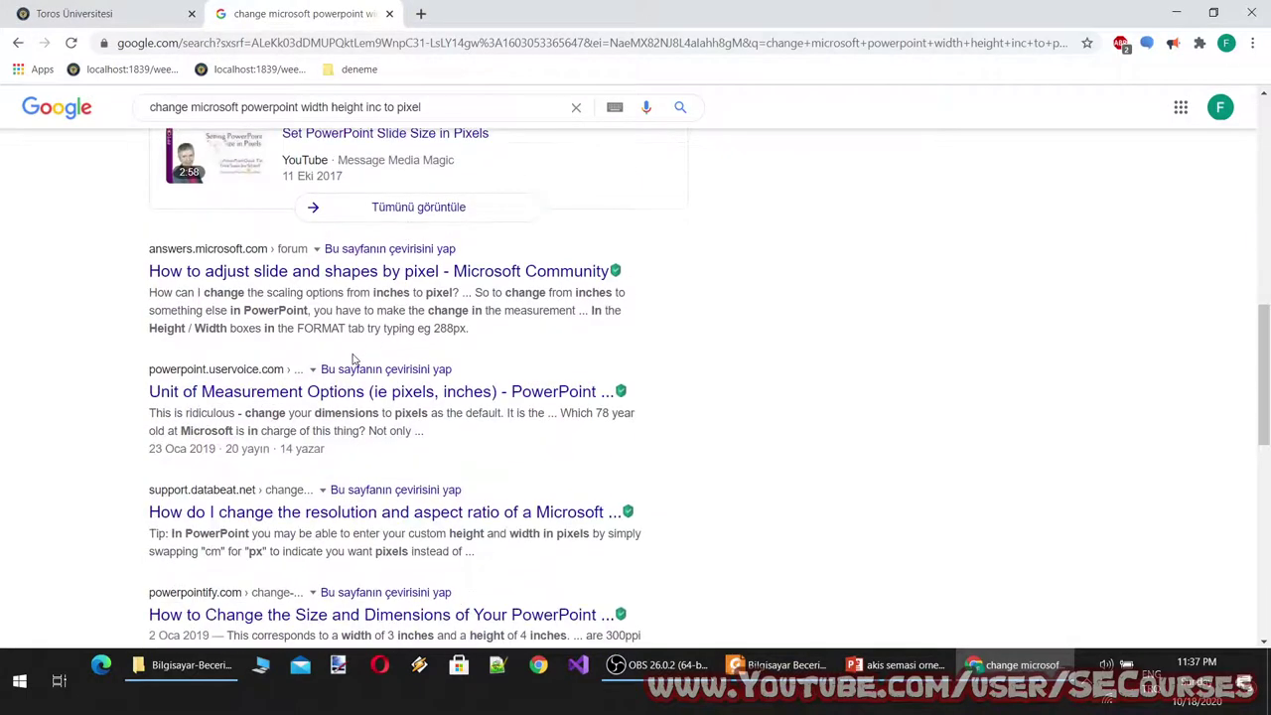
left_click(363, 283)
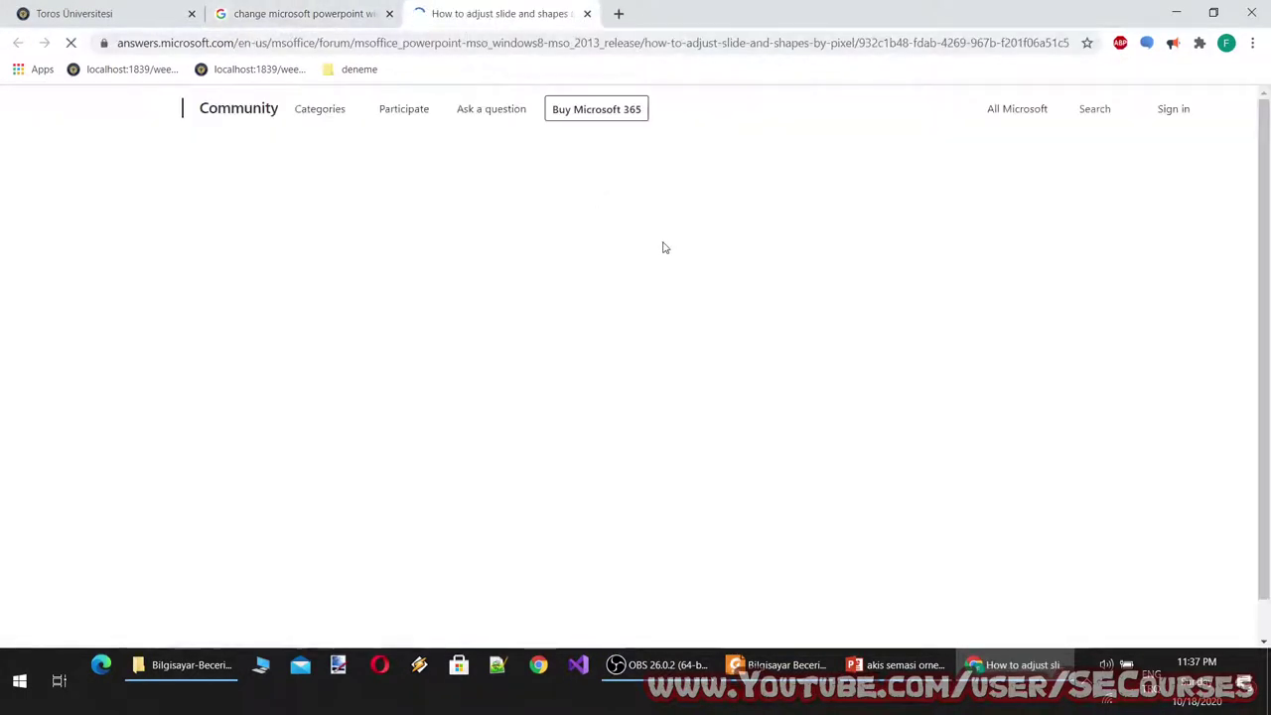
Read the forum replies, highlighting the top reply's first sentence, then return to the PowerPoint presentation.
scroll(602, 361, "down", 4)
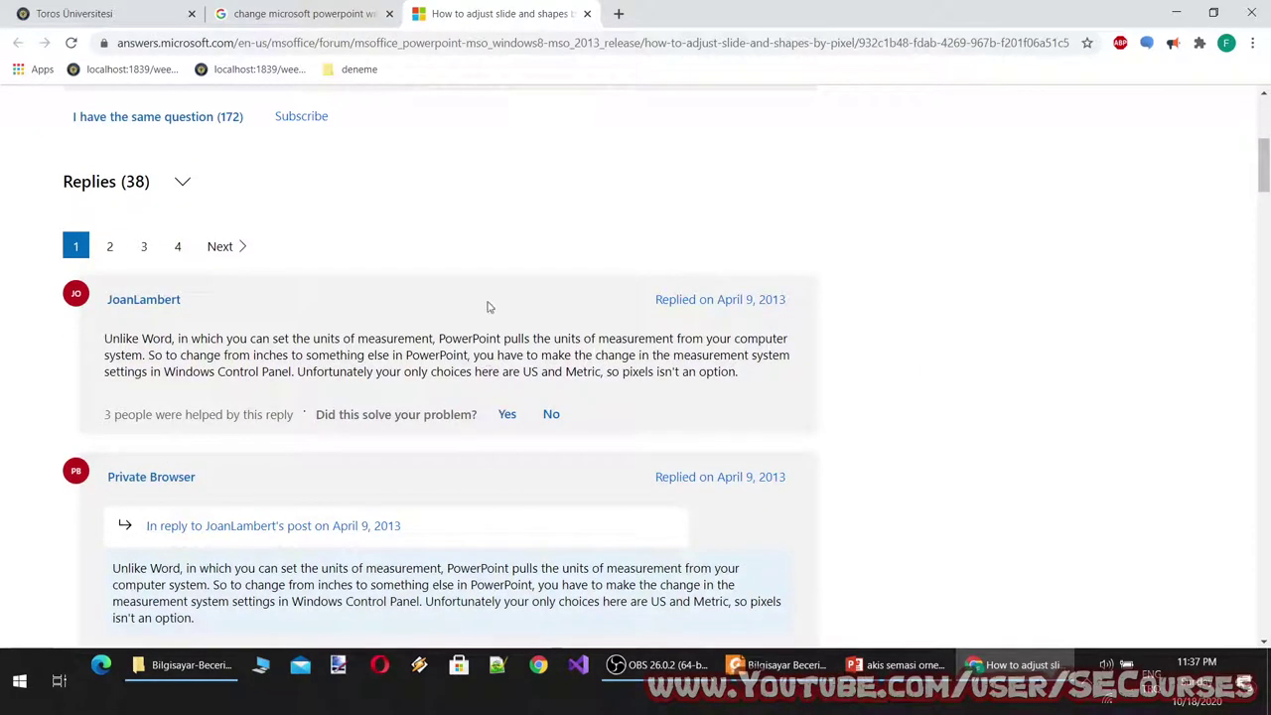
left_click_drag(144, 356, 99, 341)
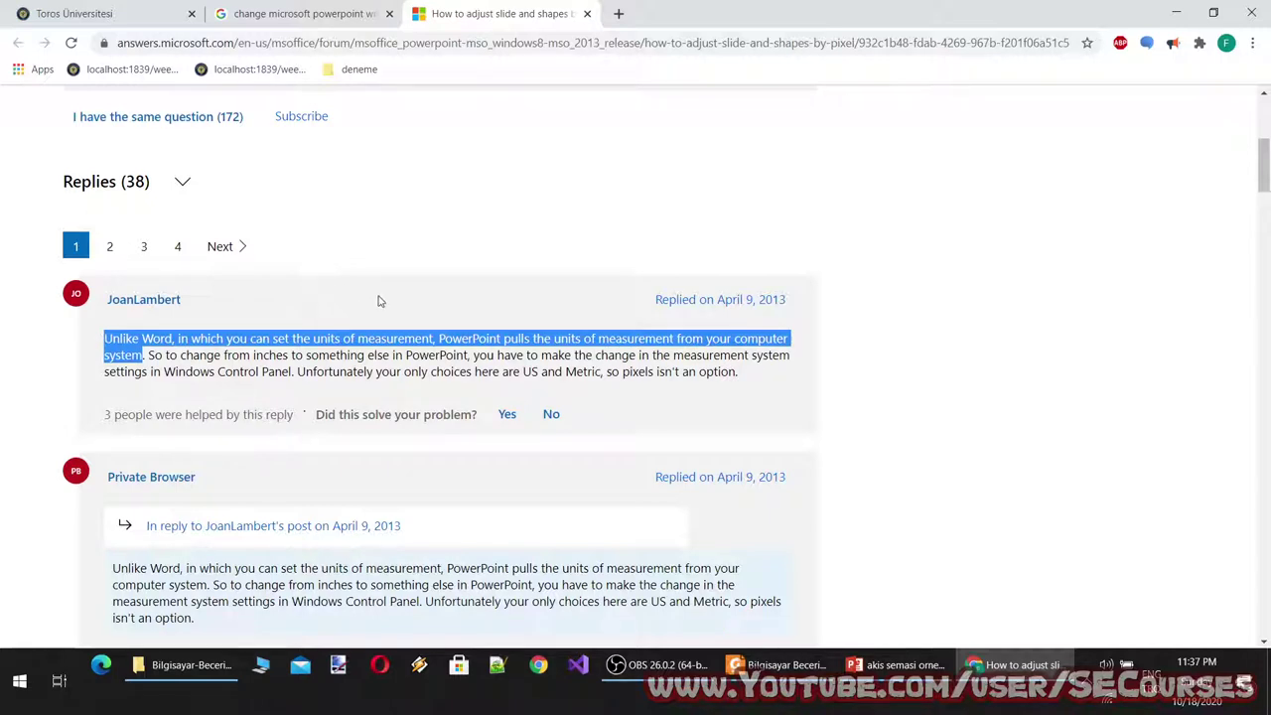
scroll(382, 303, "down", 3)
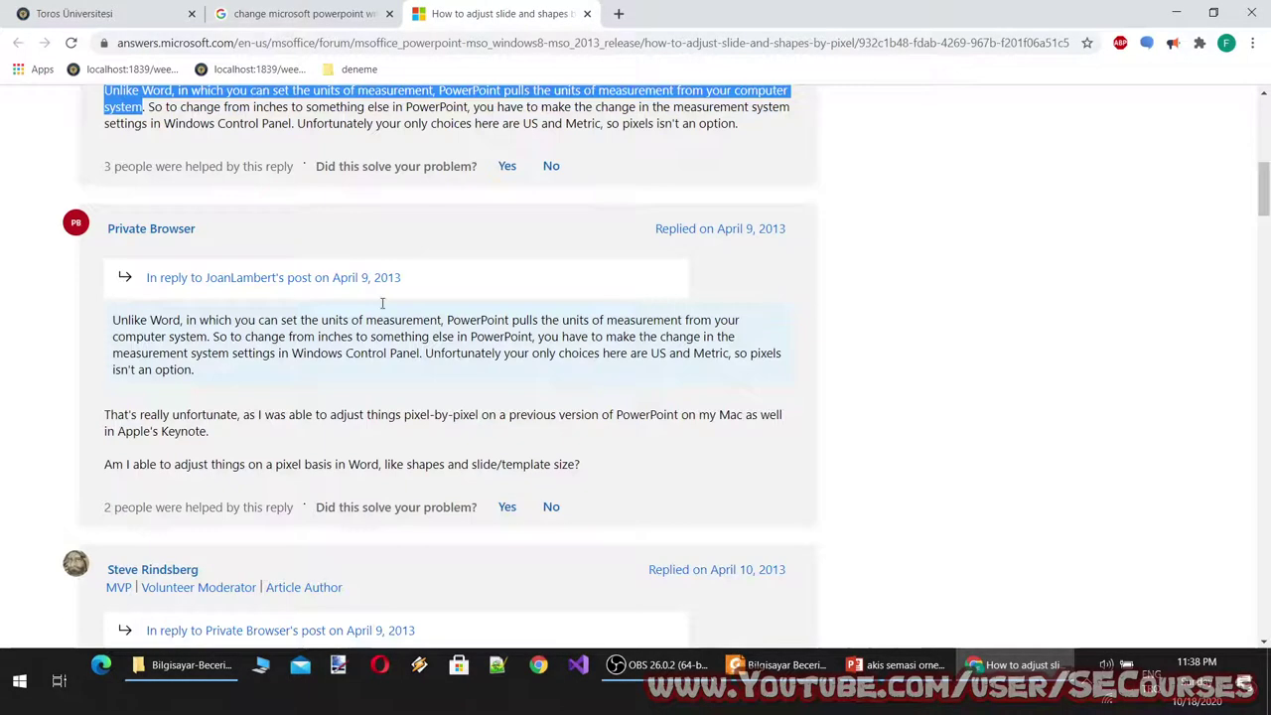
scroll(336, 454, "down", 3)
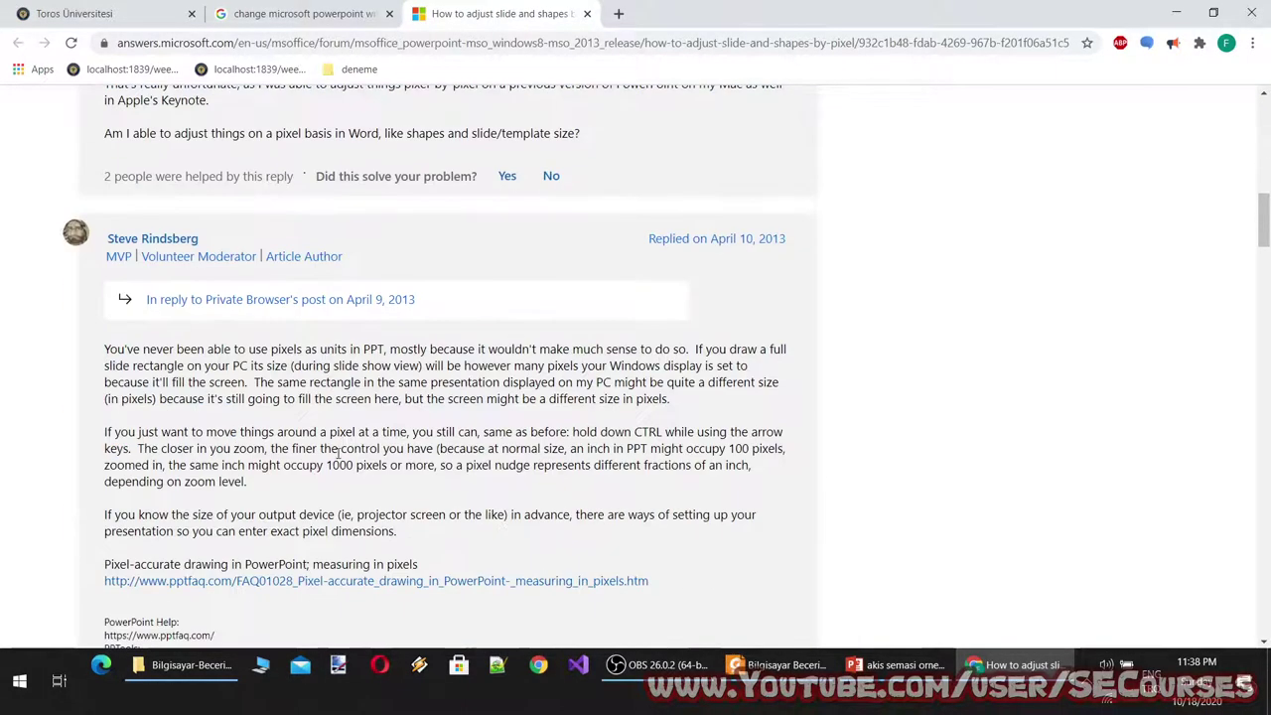
scroll(339, 453, "down", 3)
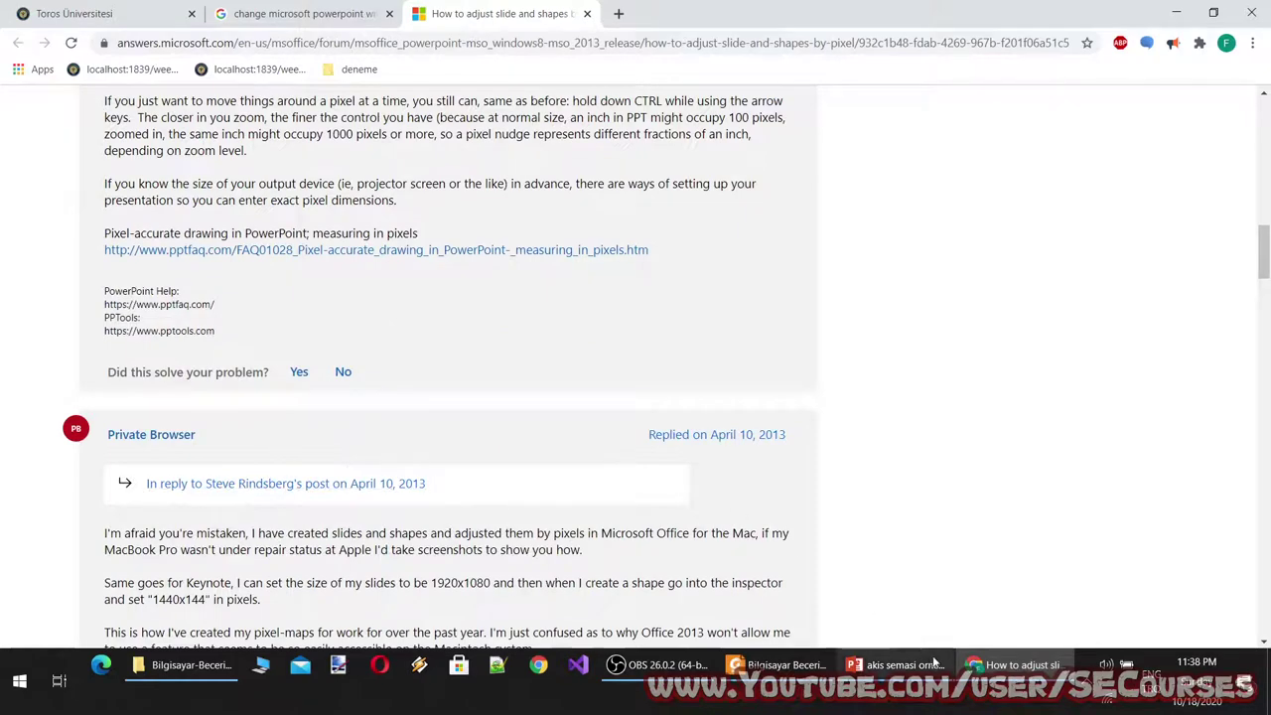
left_click(894, 664)
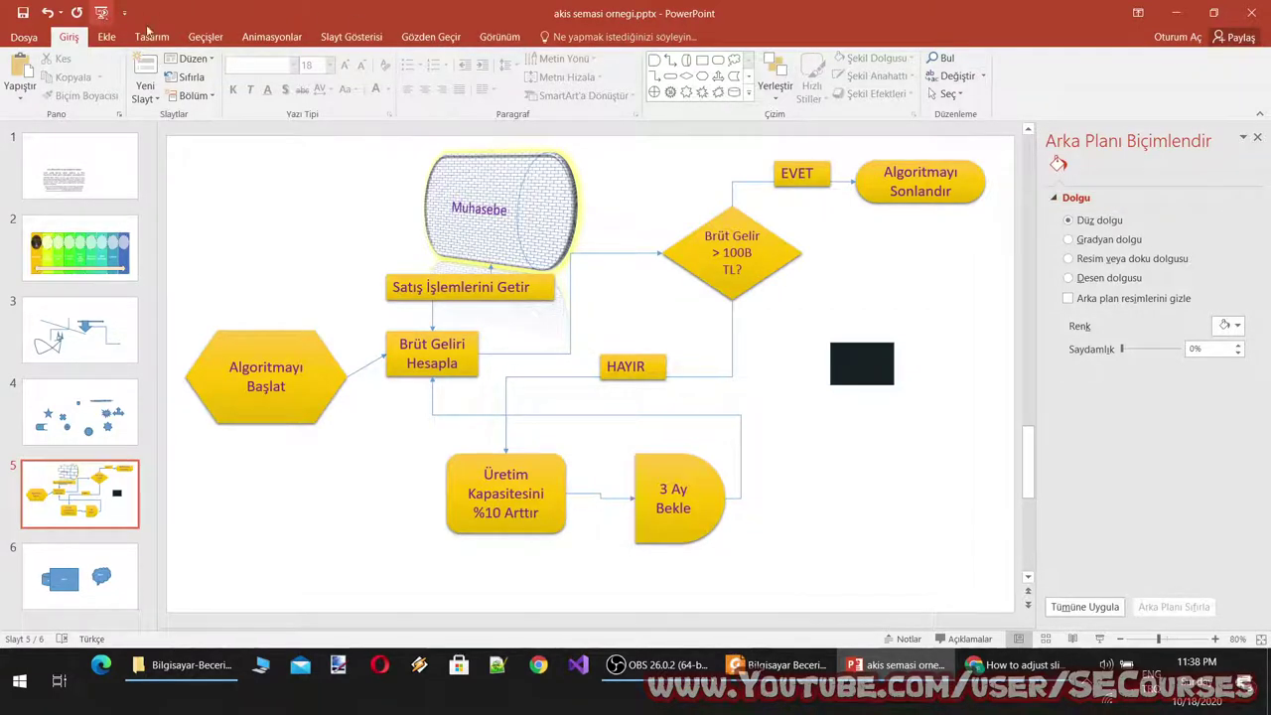
Set the Muhasebe cylinder's height to 4.17" in Format Shape's Size & Properties.
right_click(569, 175)
key("Escape")
left_click(537, 180)
right_click(538, 180)
left_click(1216, 199)
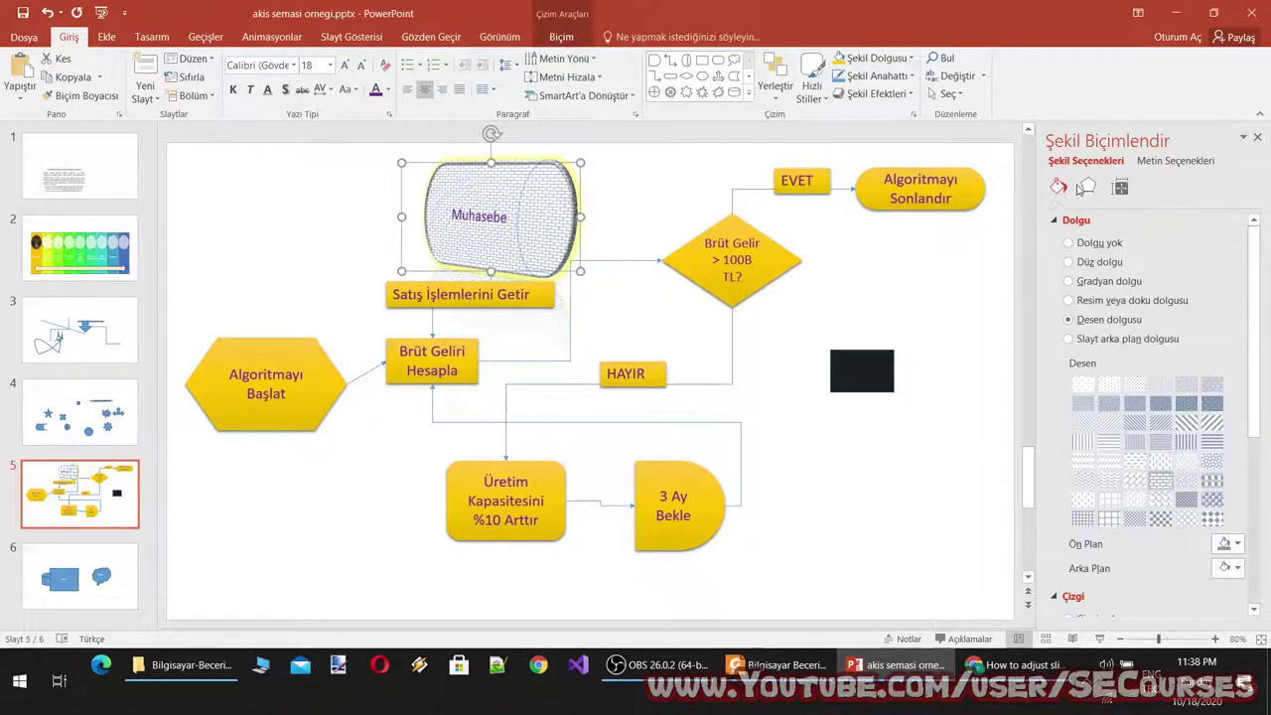
left_click(1088, 187)
left_click(1120, 187)
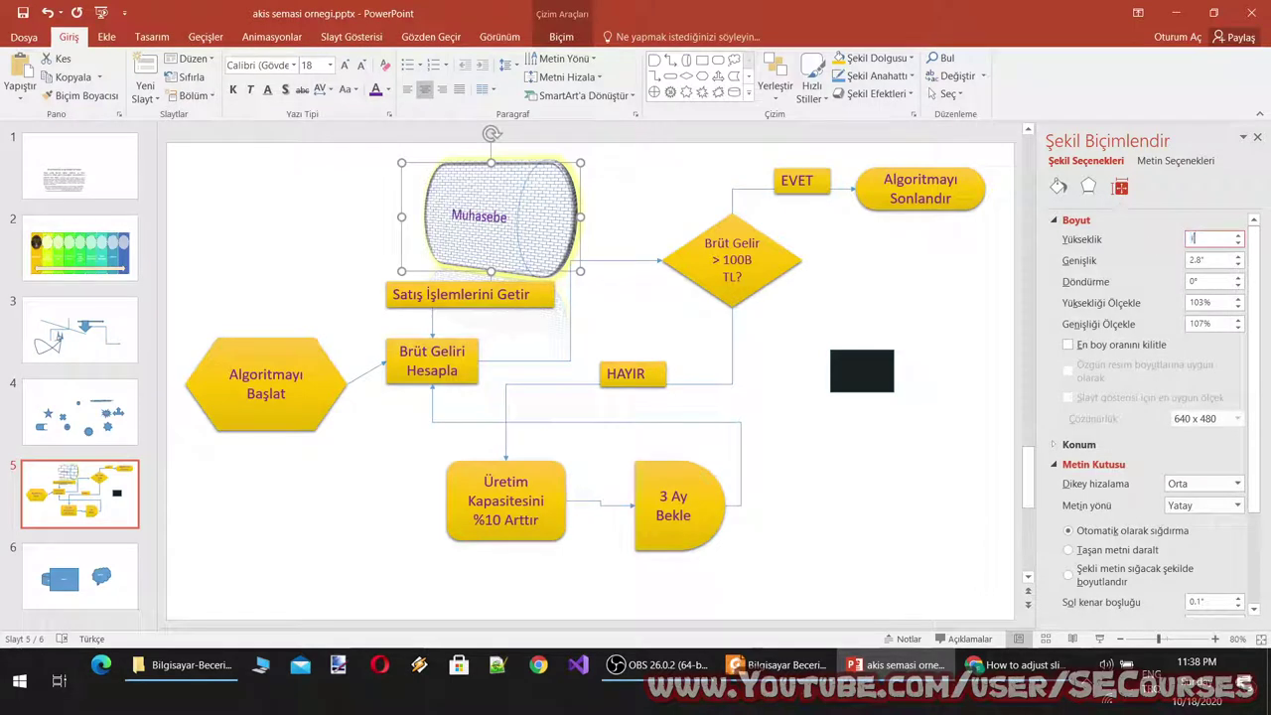
key("Return")
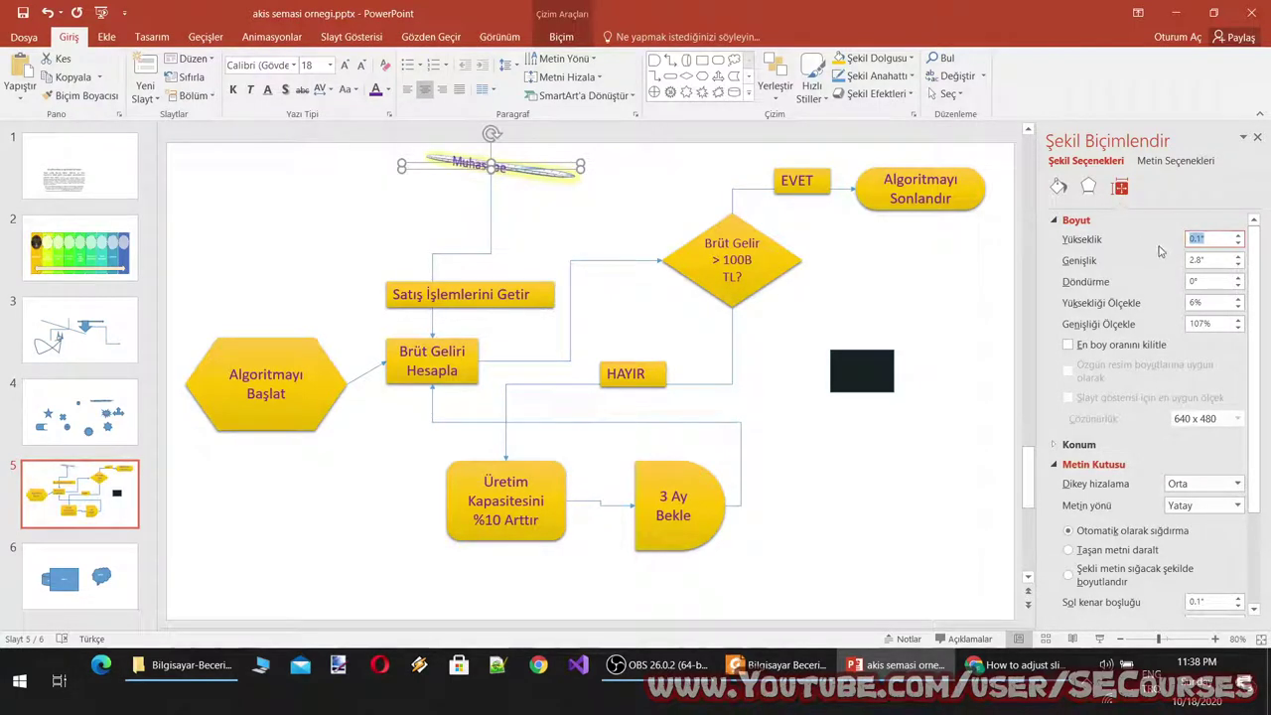
type("x")
key("Return")
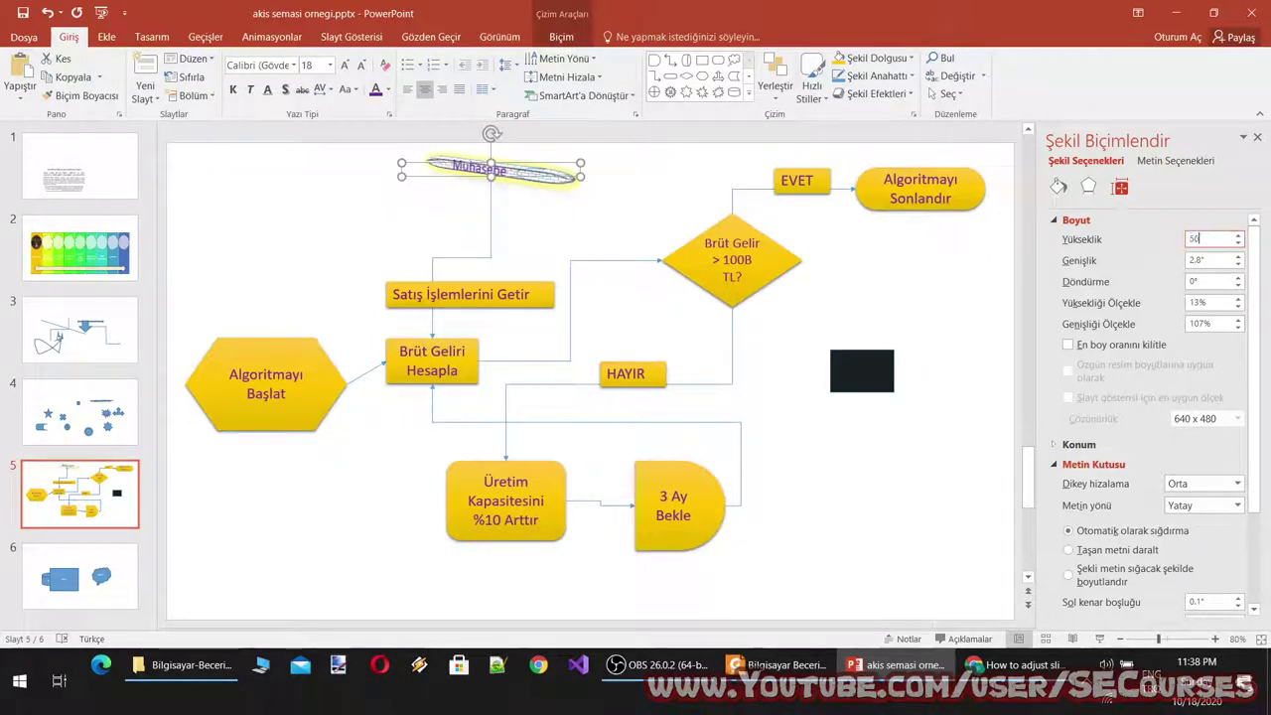
type("px")
key("Return")
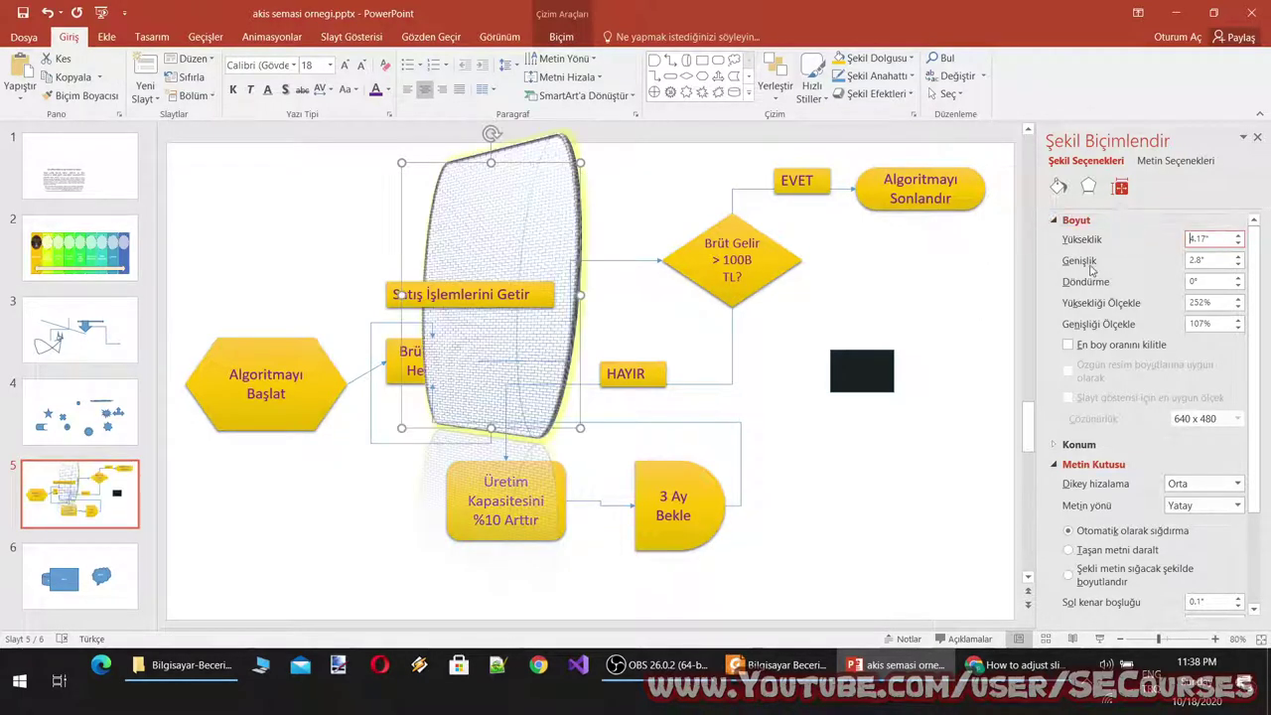
Deselect the stretched shape and briefly check the course notes PDF before returning.
left_click(950, 460)
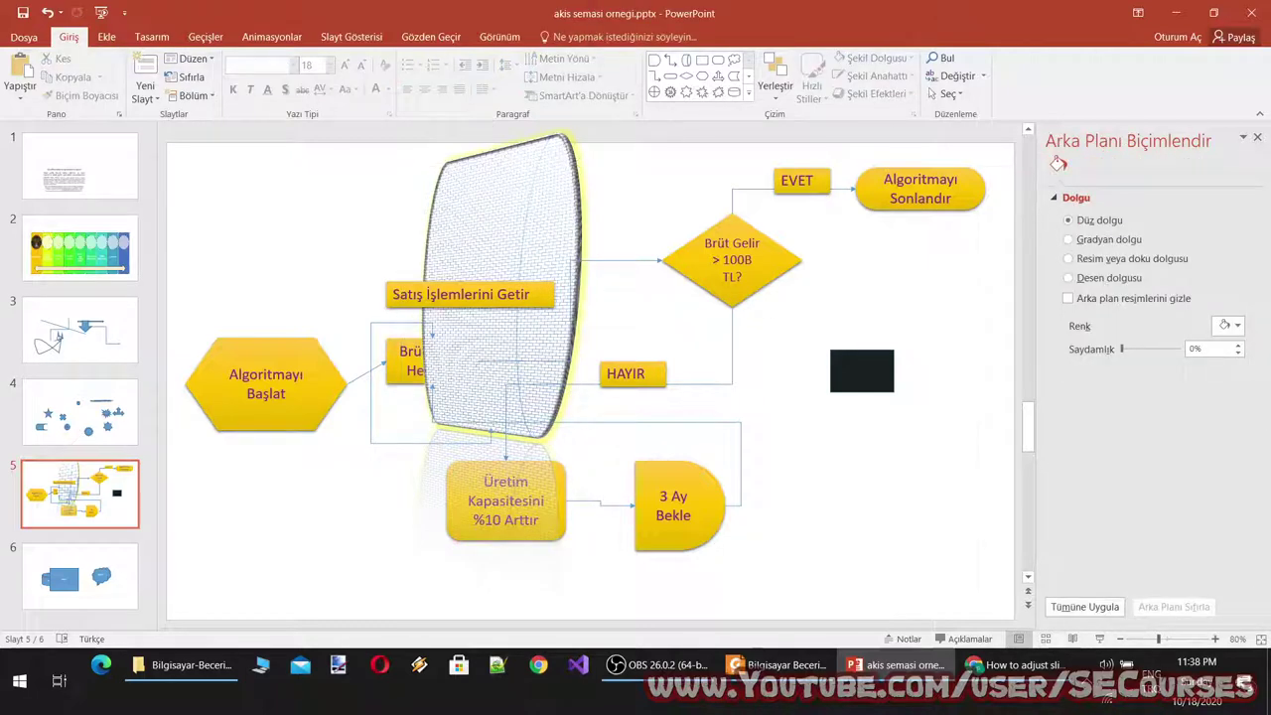
left_click(774, 664)
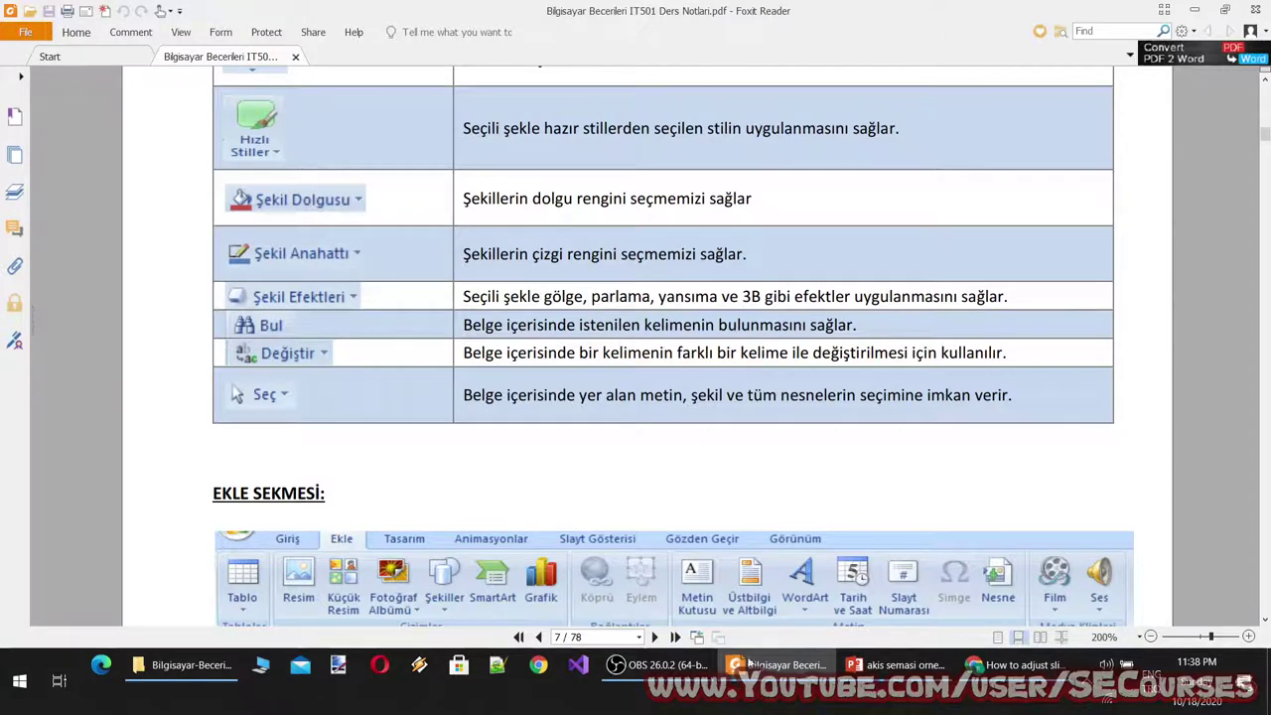
left_click(803, 671)
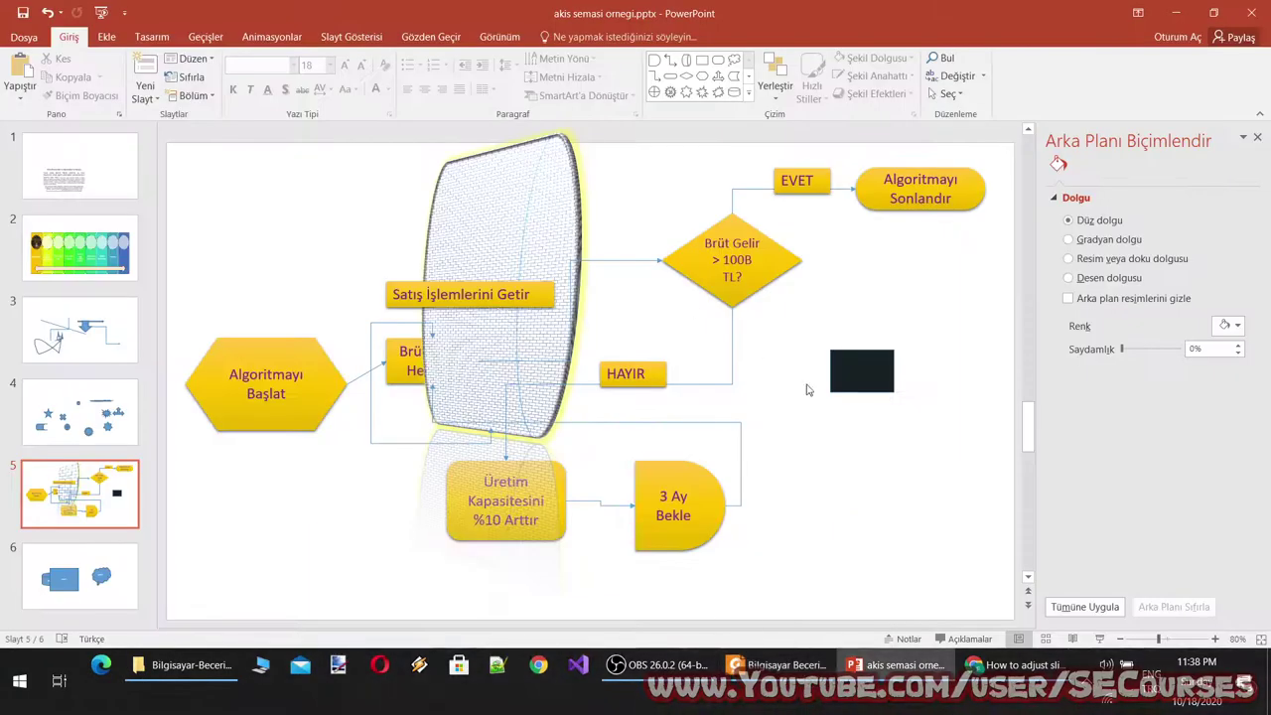
Give the 3 Ay Bekle shape a red outline.
left_click(461, 225)
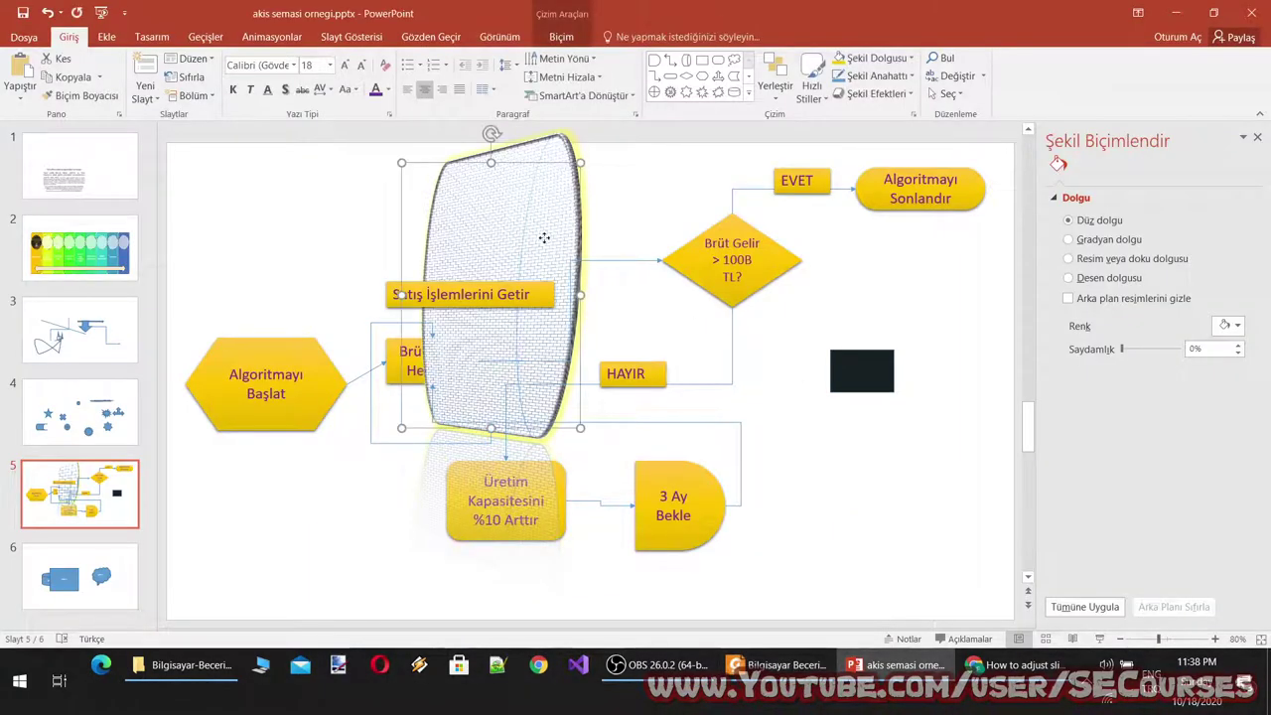
left_click(891, 80)
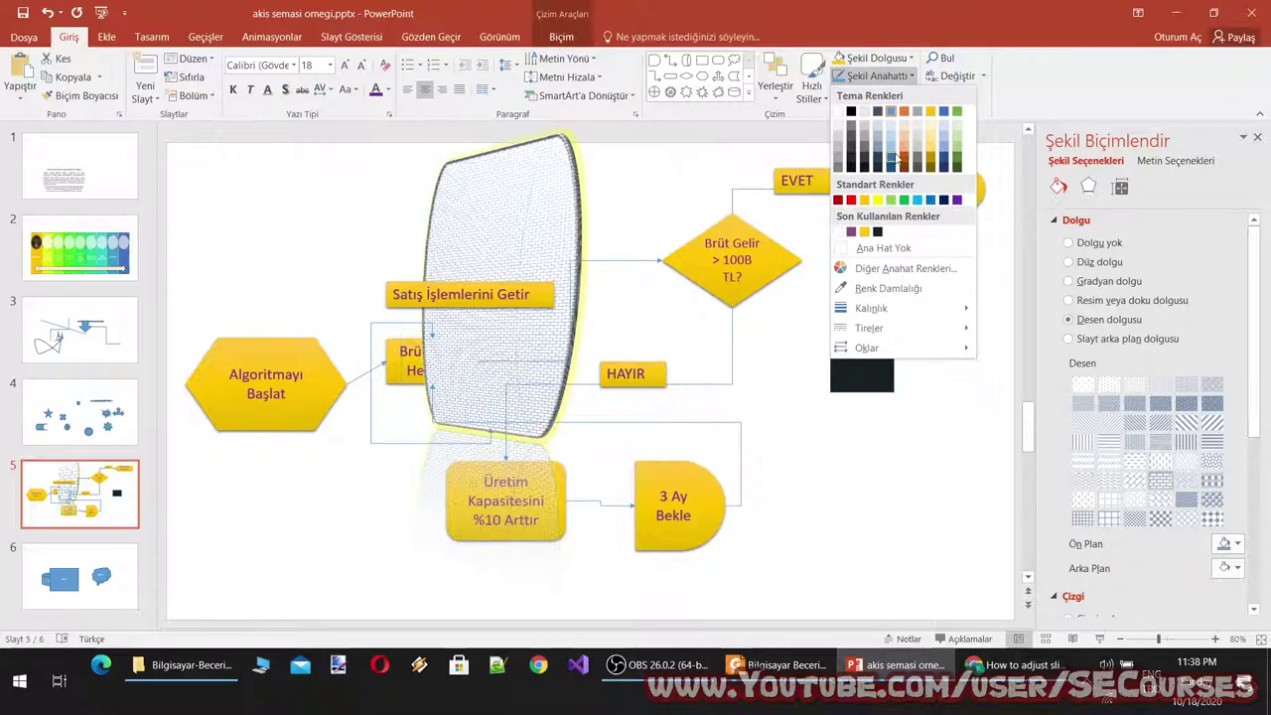
left_click(811, 427)
left_click(674, 463)
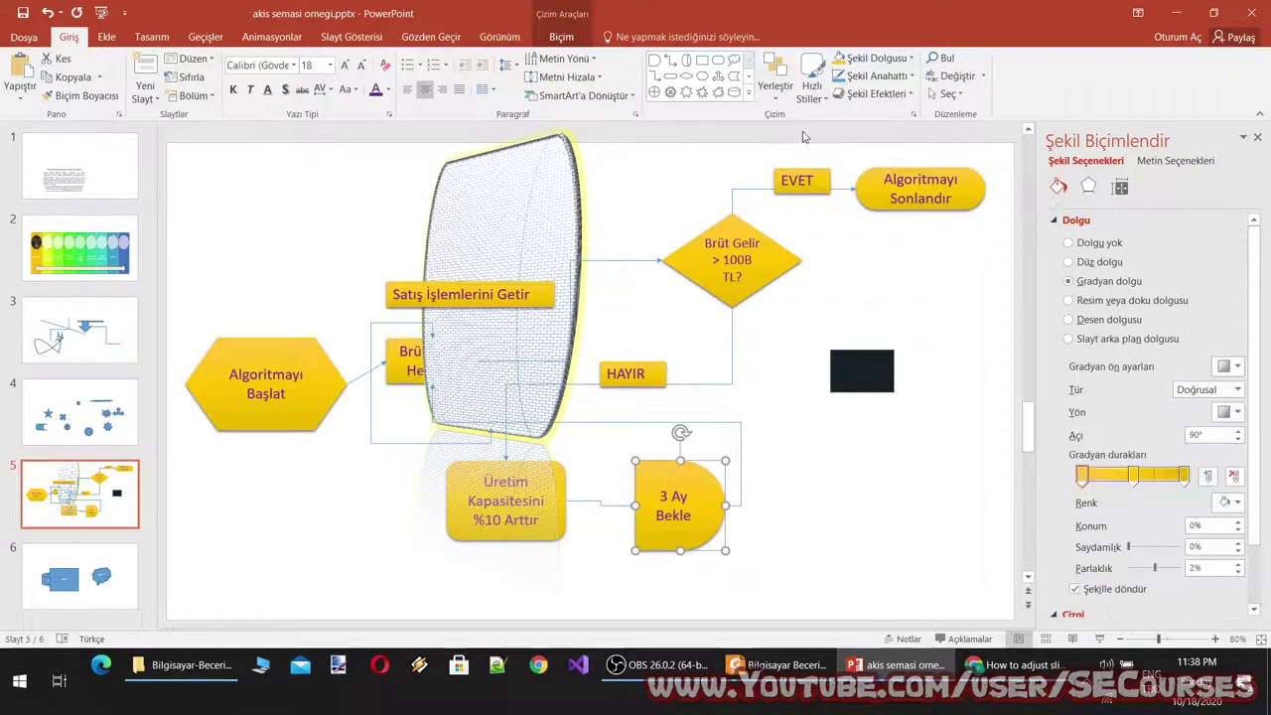
left_click(884, 76)
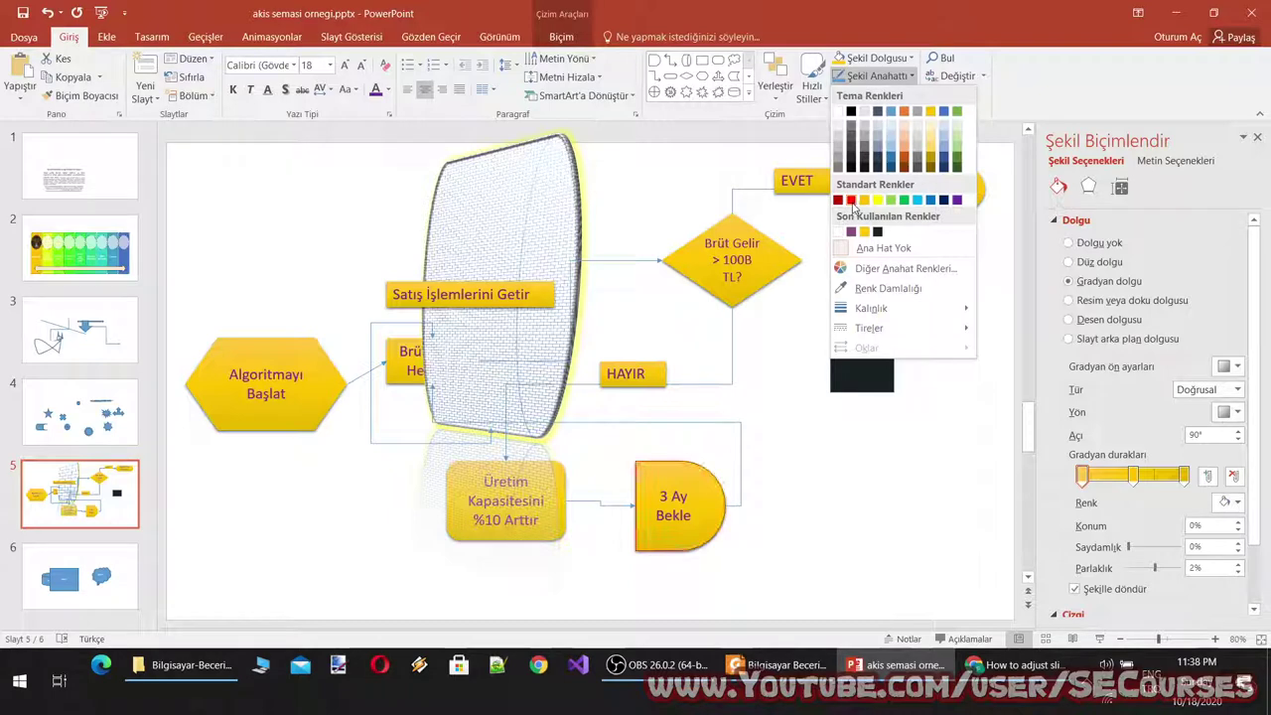
left_click(869, 247)
left_click(845, 504)
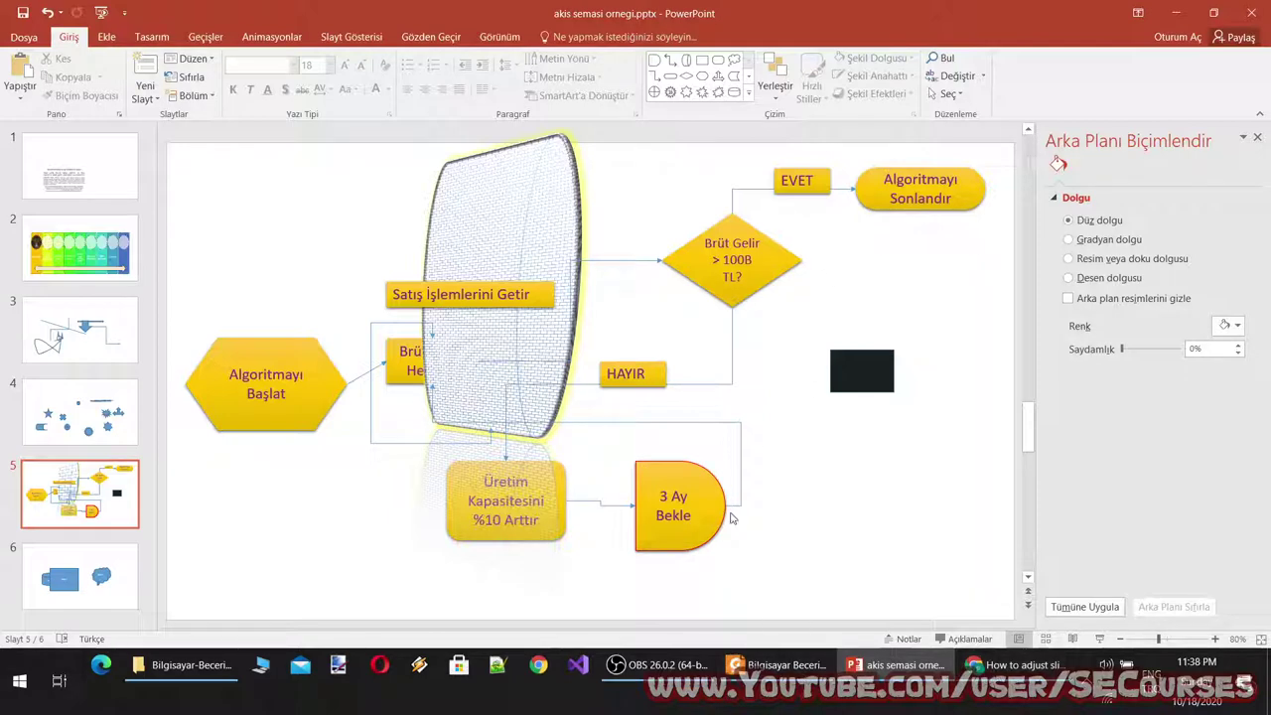
Open the full line settings for 3 Ay Bekle's outline via Shape Outline.
left_click(698, 479)
left_click(913, 78)
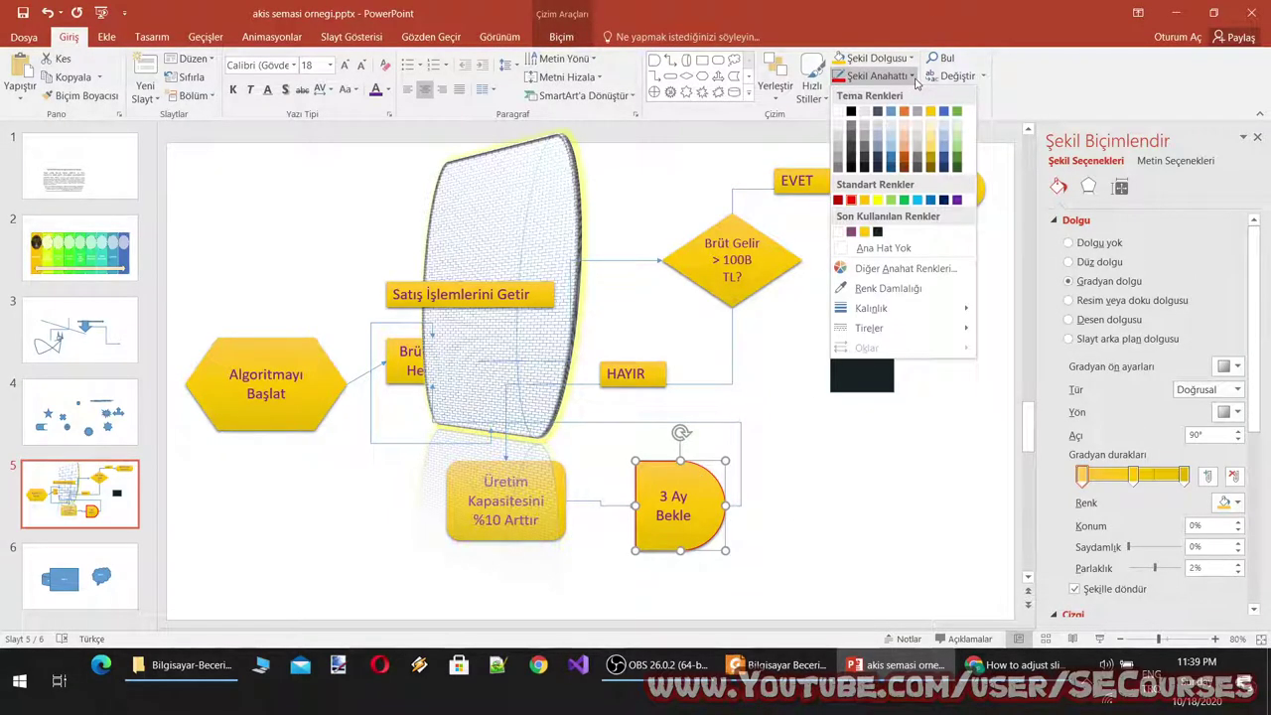
mouse_move(897, 314)
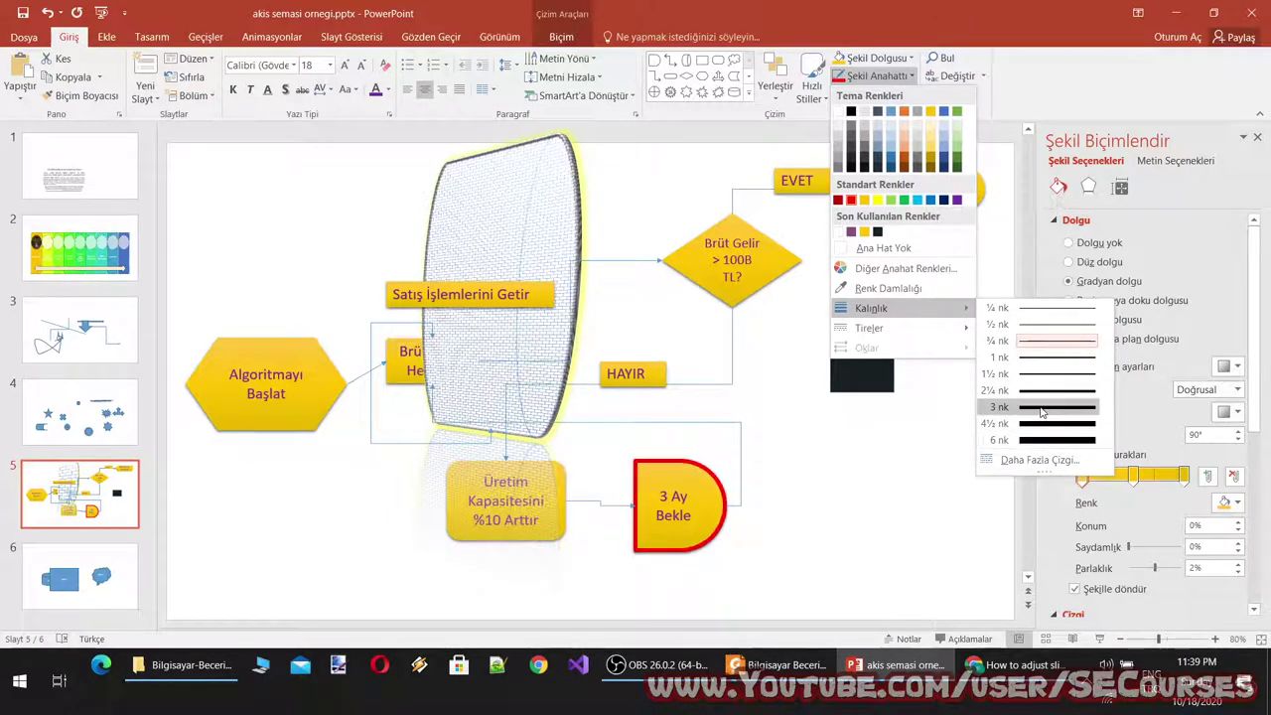
left_click(1041, 431)
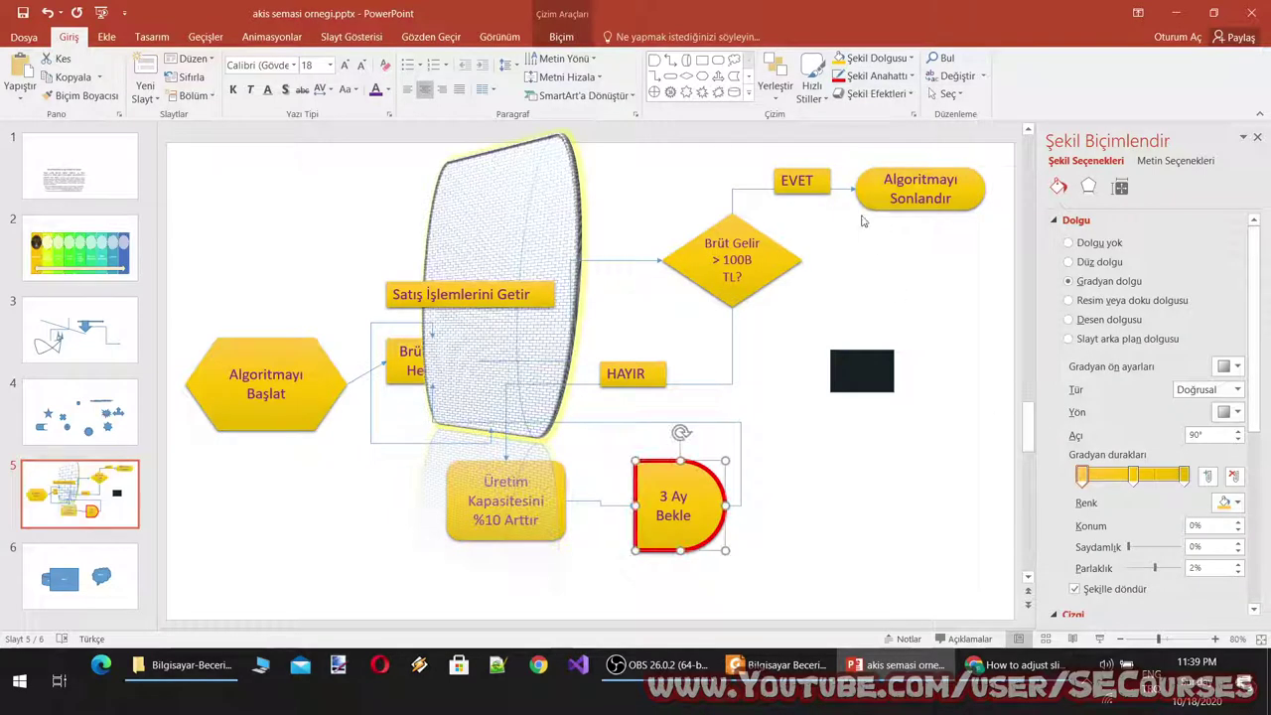
left_click(910, 76)
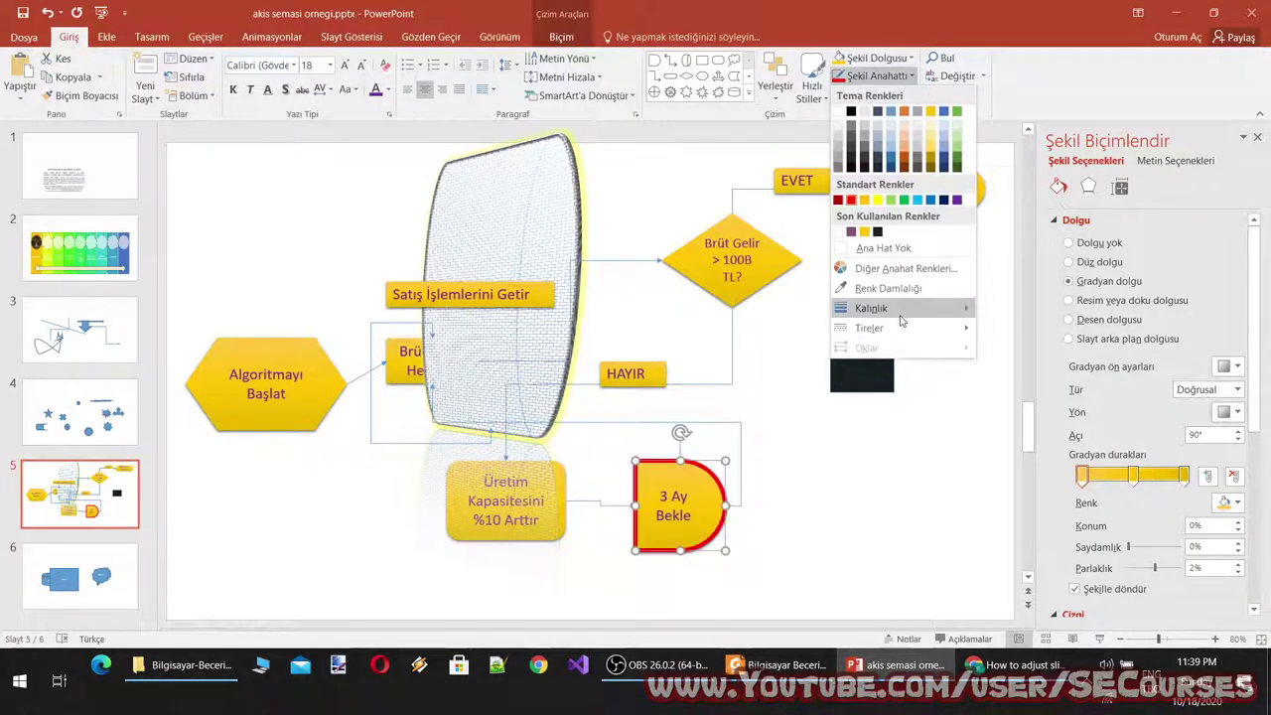
mouse_move(915, 334)
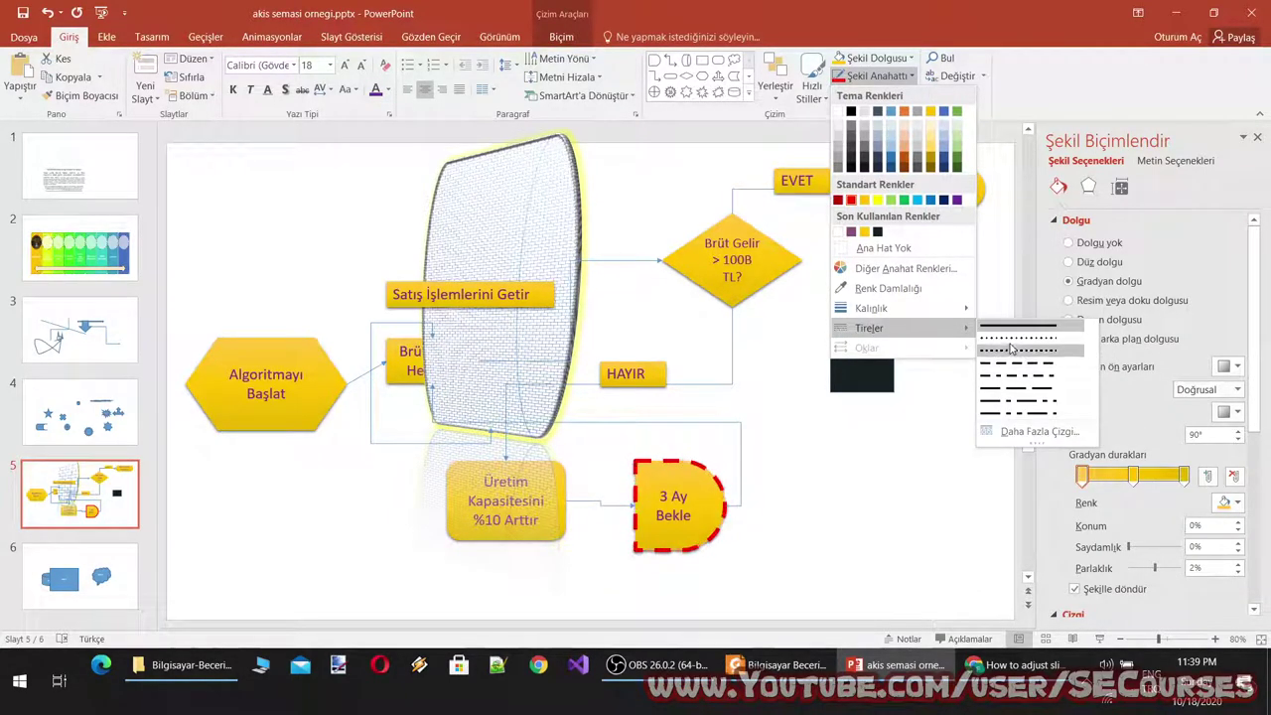
left_click(1032, 432)
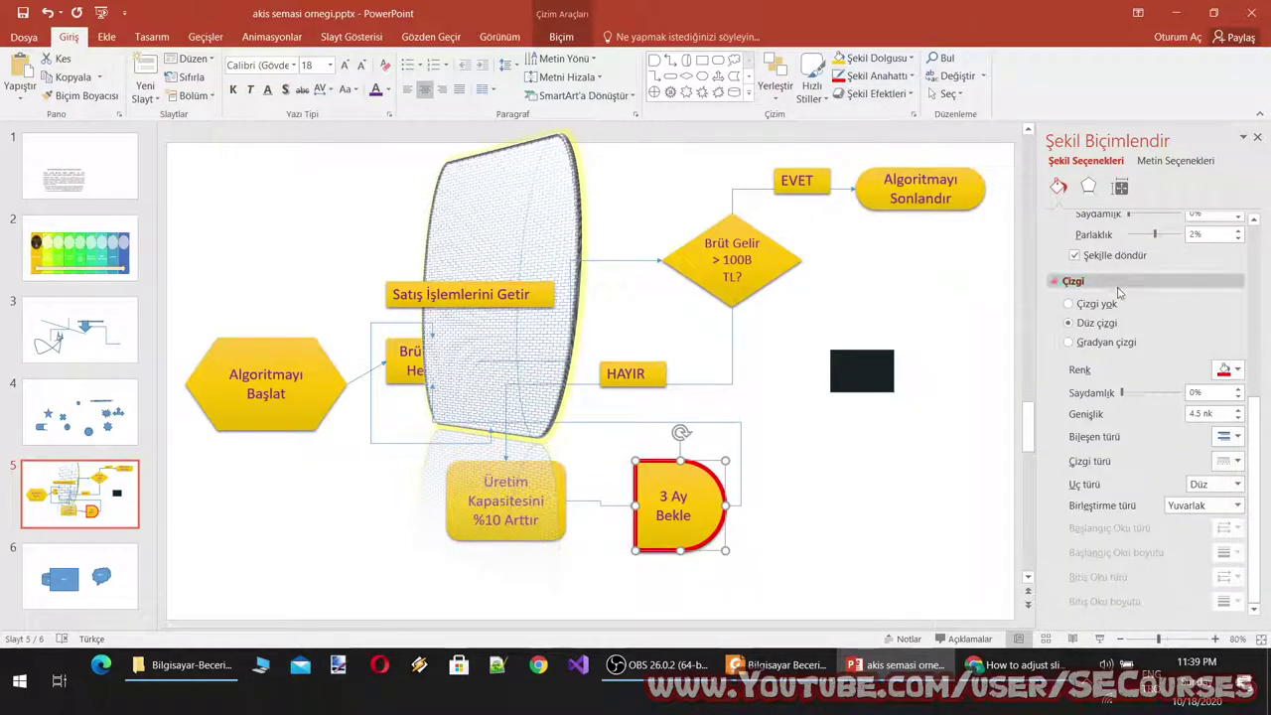
Try a gradient line on the outline with an orange preset and rectangular type.
left_click(1113, 343)
left_click(1098, 324)
left_click(1102, 345)
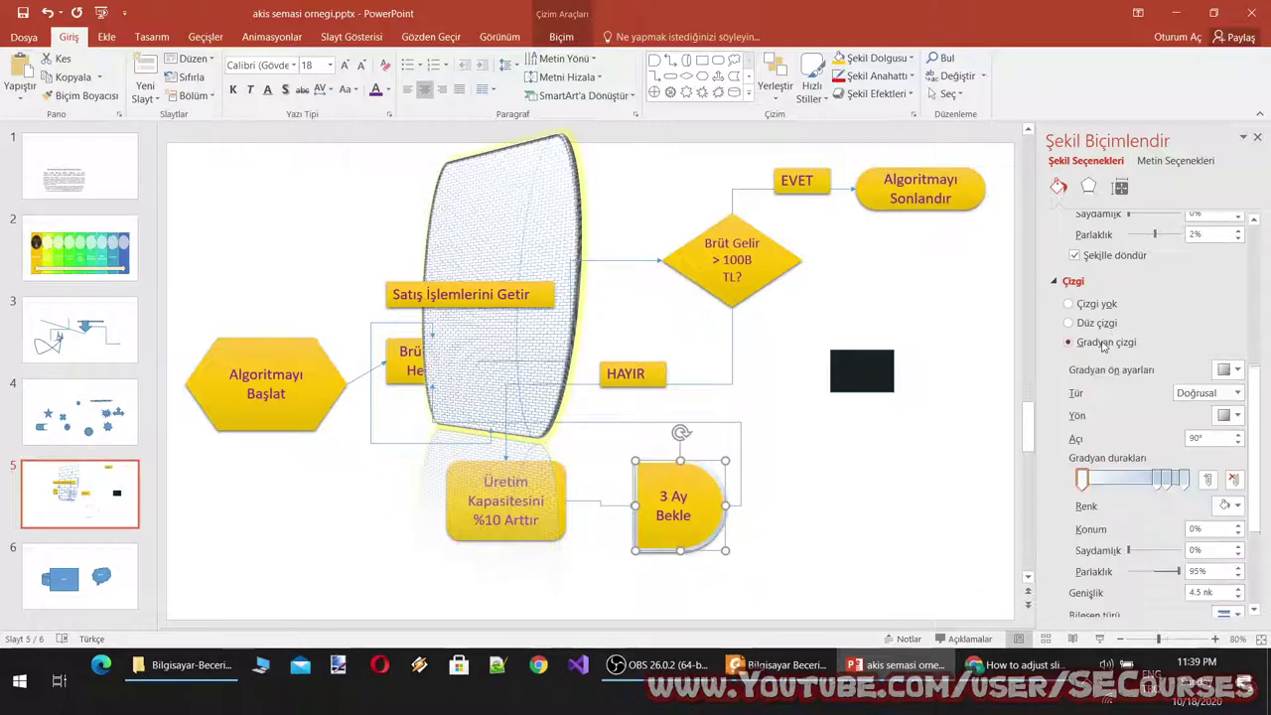
left_click(1228, 369)
left_click(1098, 492)
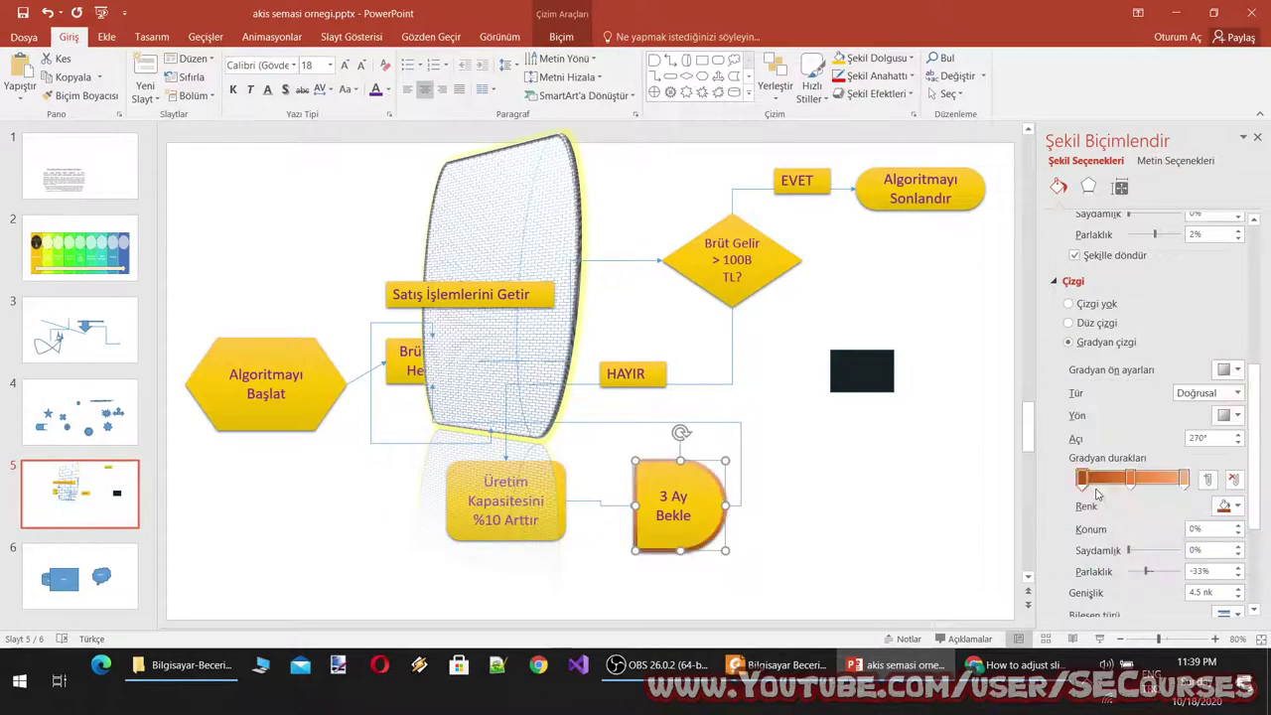
left_click(1202, 393)
left_click(1201, 441)
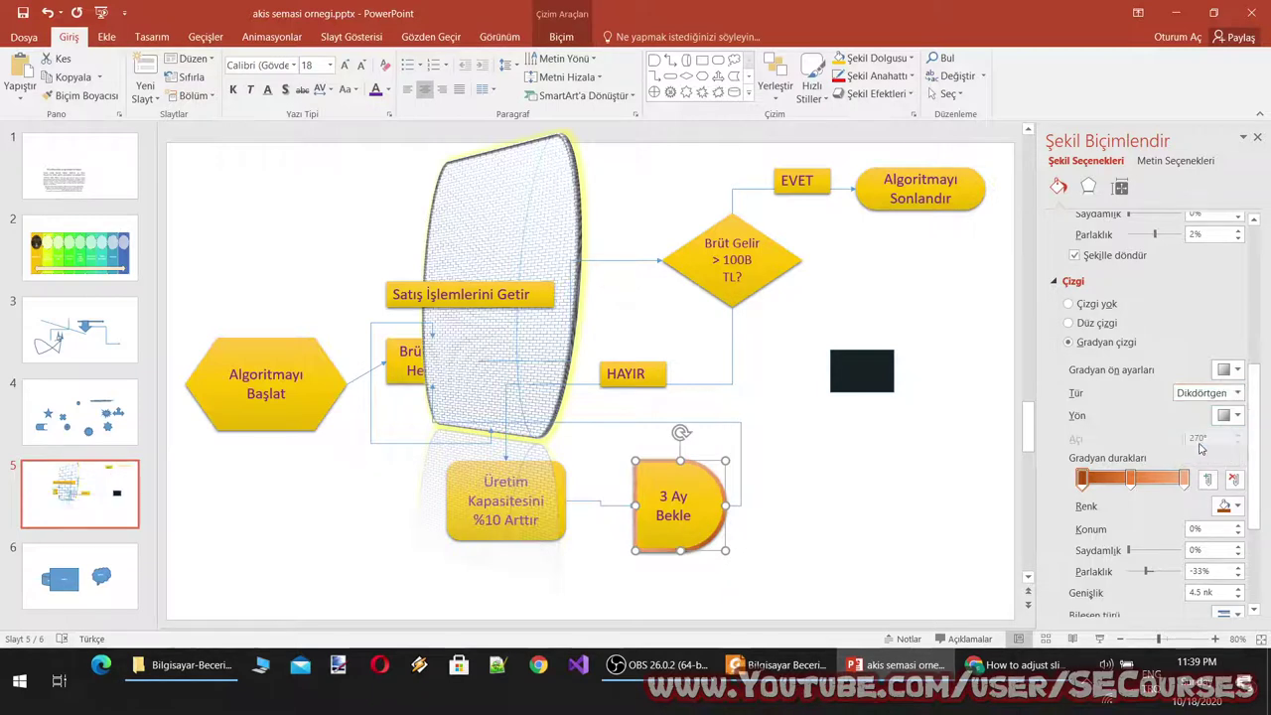
Adjust the gradient direction and make a stop red, then undo the gradient changes.
left_click(1207, 393)
left_click(1203, 427)
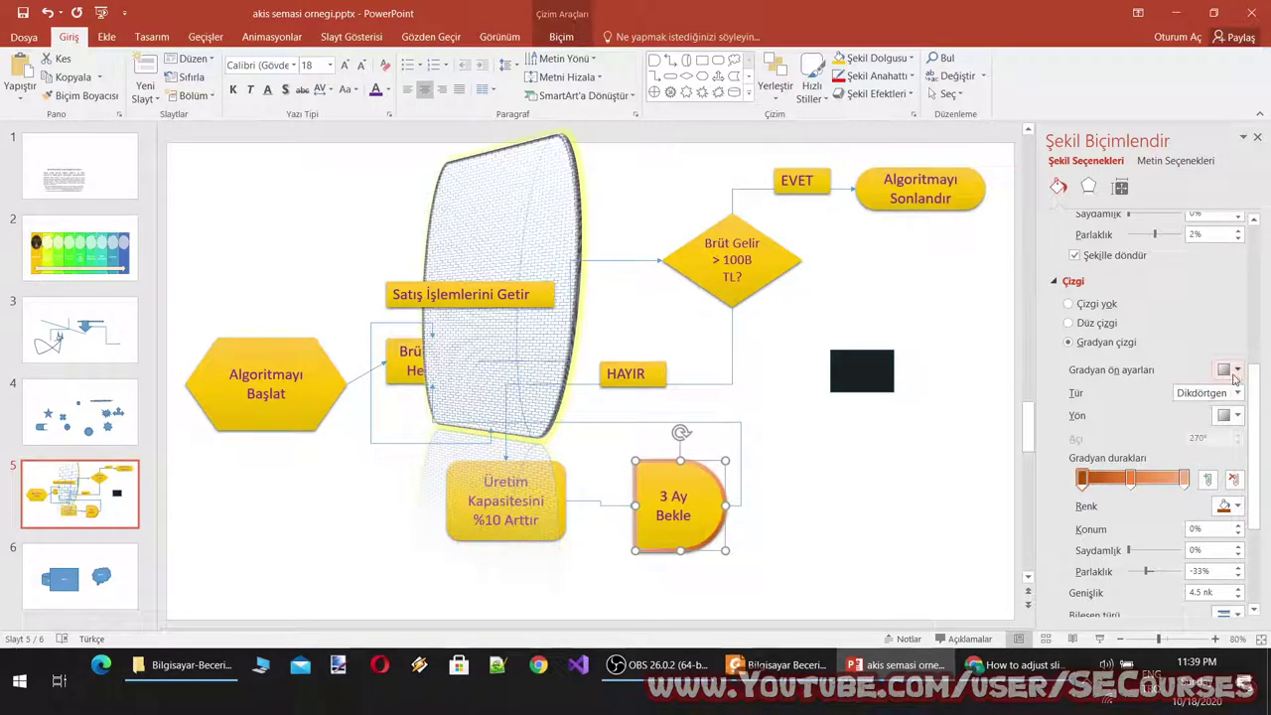
left_click(1227, 370)
left_click(1227, 370)
left_click(1231, 415)
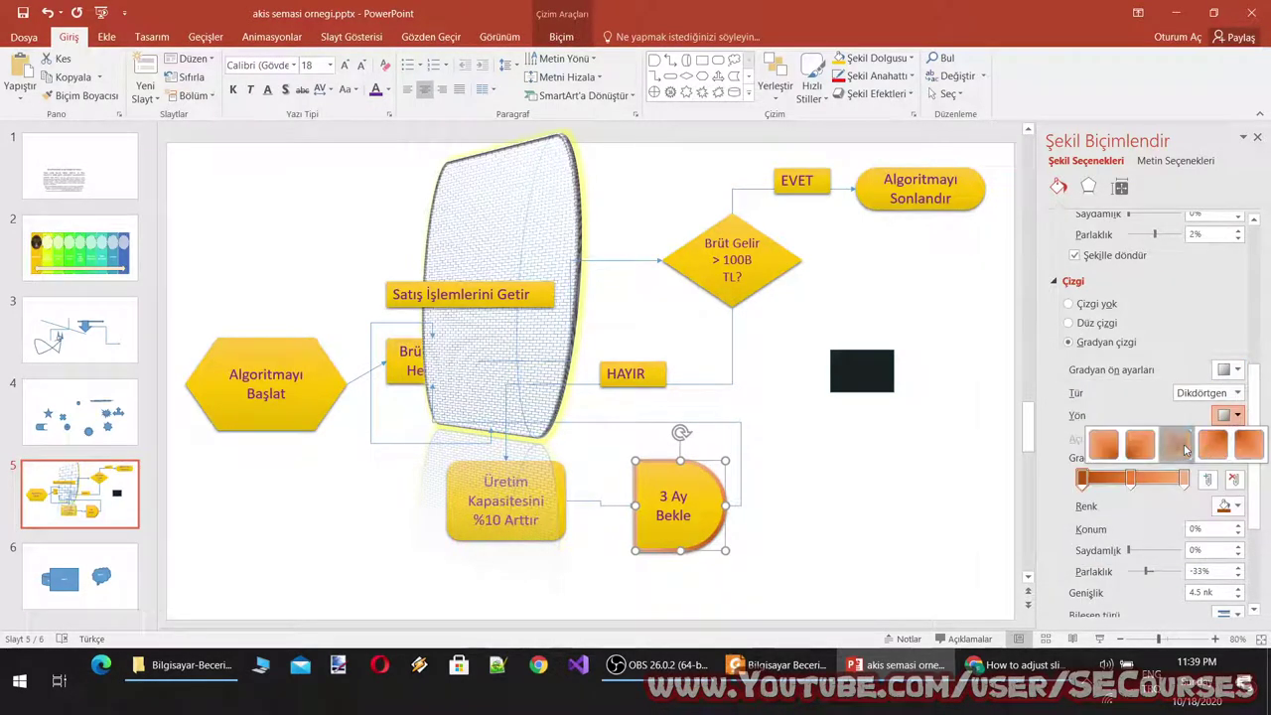
left_click(1187, 445)
left_click(1231, 506)
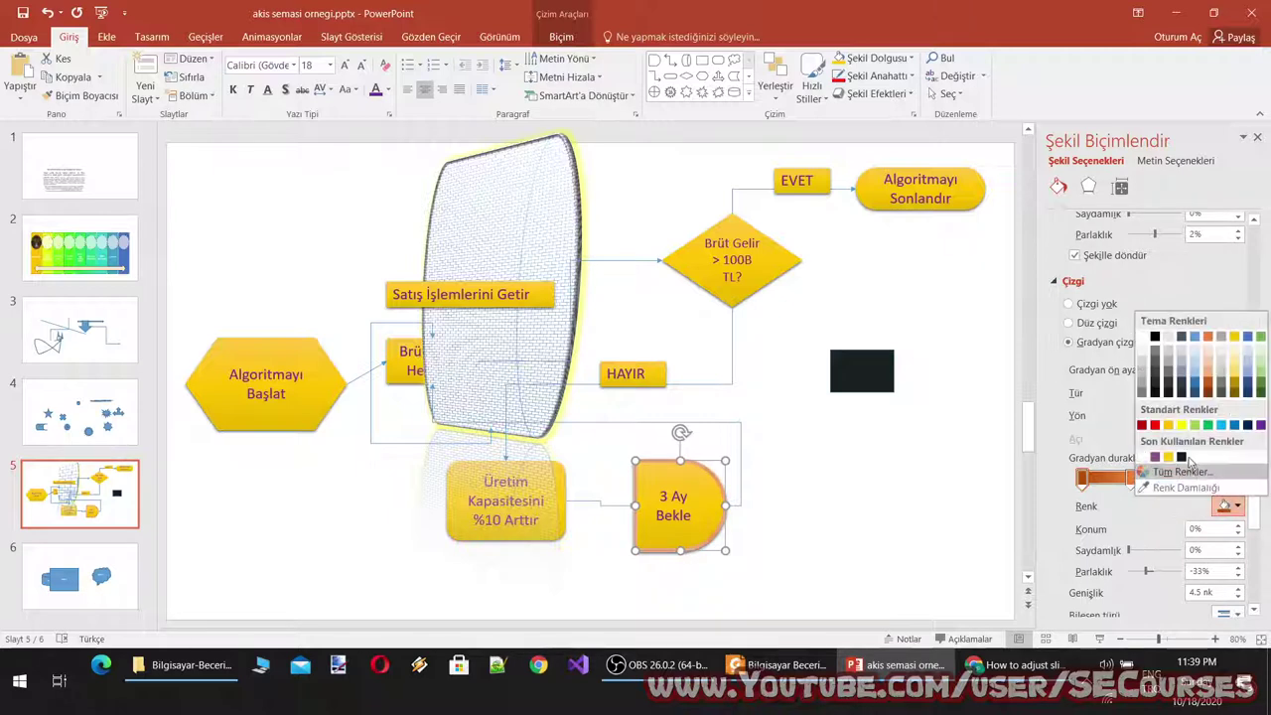
left_click(1142, 433)
key("ctrl+z")
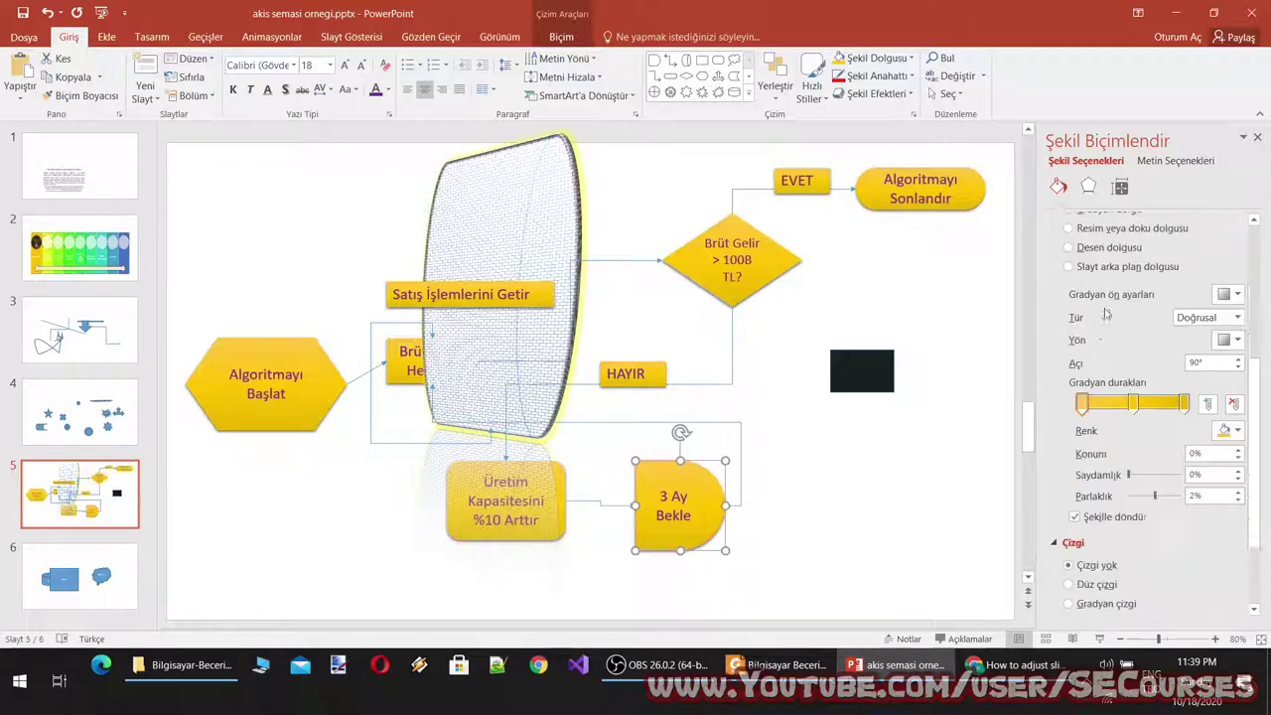
Set a solid red line with a dashed dash type on 3 Ay Bekle.
left_click(1092, 584)
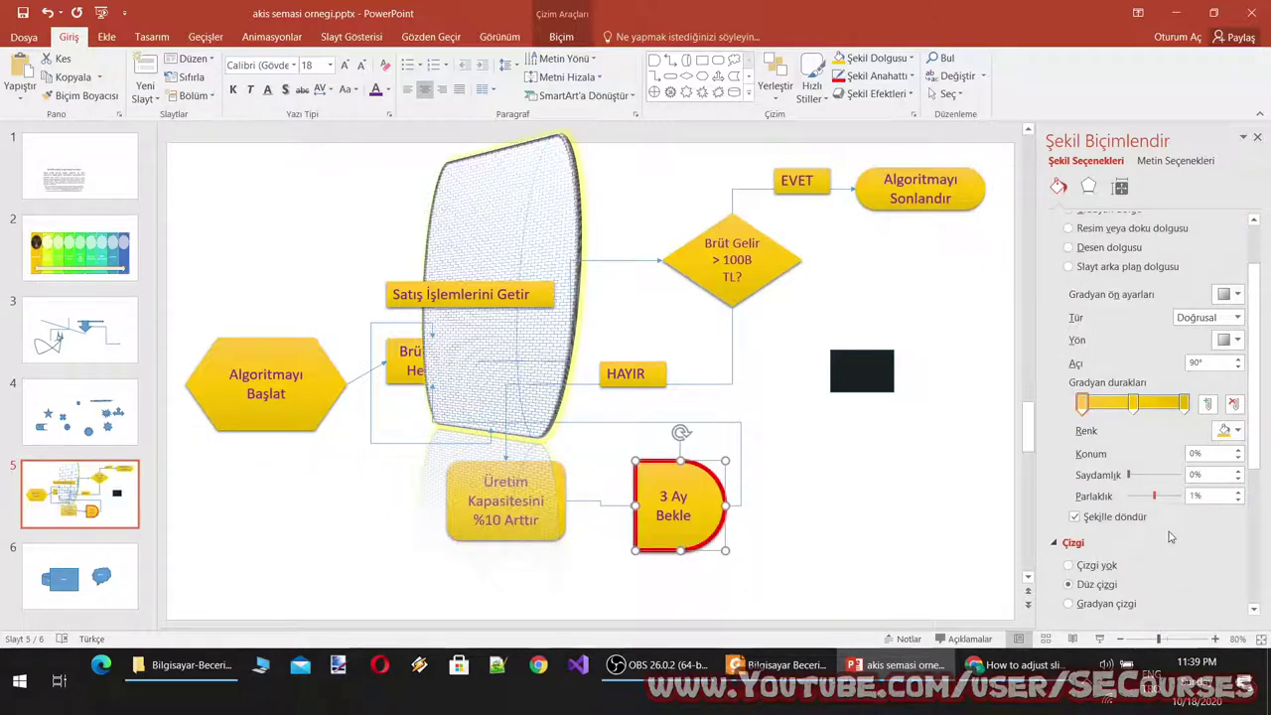
scroll(1172, 571, "down", 3)
left_click(1229, 564)
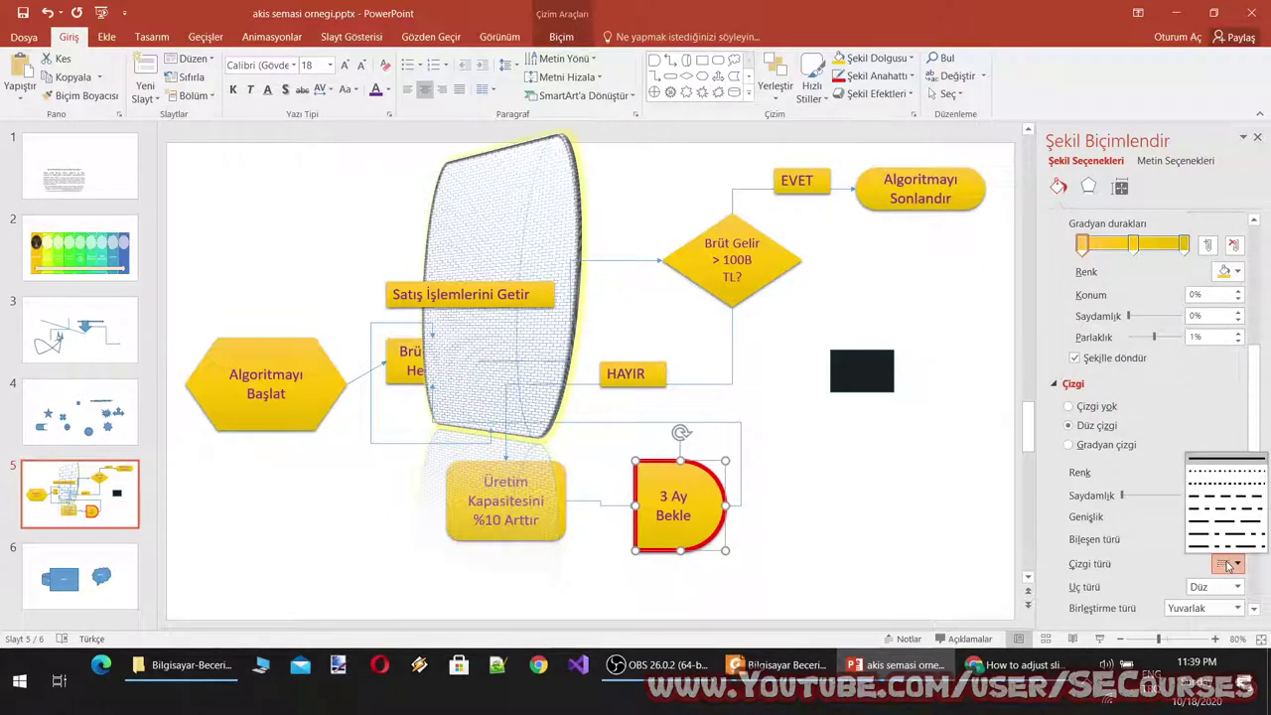
left_click(1216, 508)
left_click(933, 496)
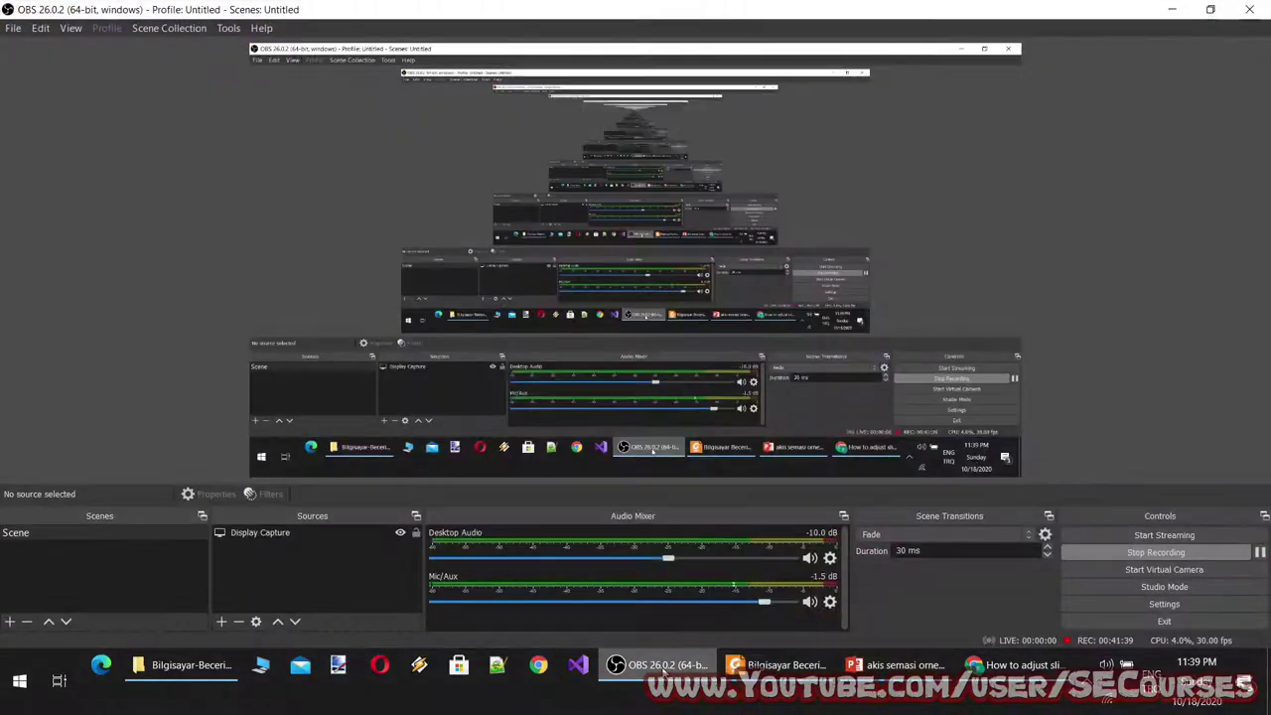
Minimize OBS Studio and bring the PowerPoint presentation back to the front.
left_click(663, 673)
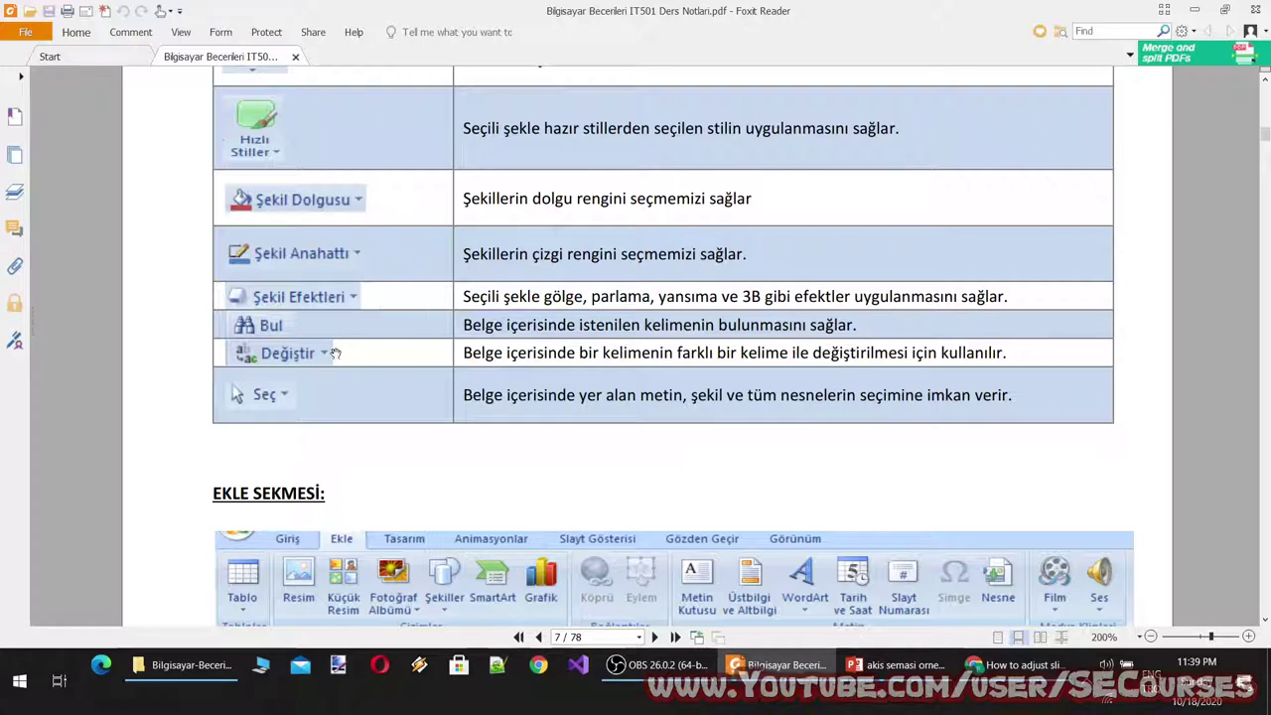
left_click(893, 665)
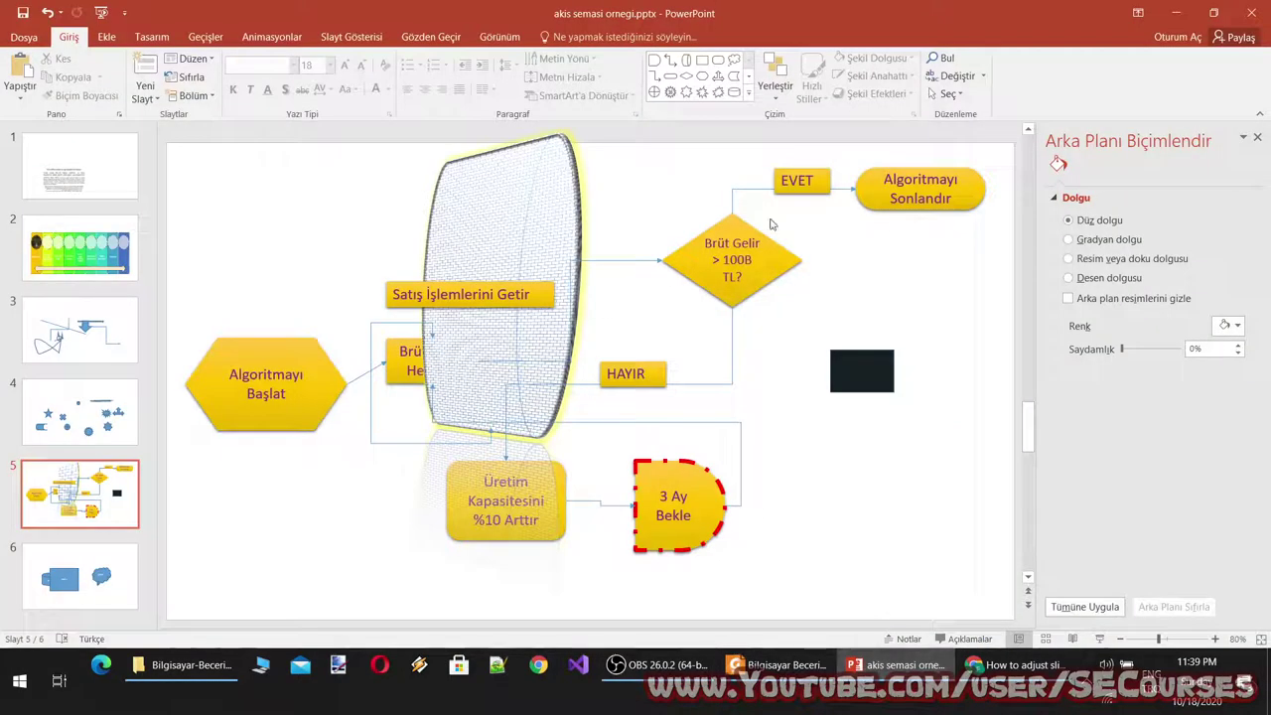
Browse shadow effects for Algoritmayı Sonlandır without applying one, then undo a trial move.
left_click(941, 195)
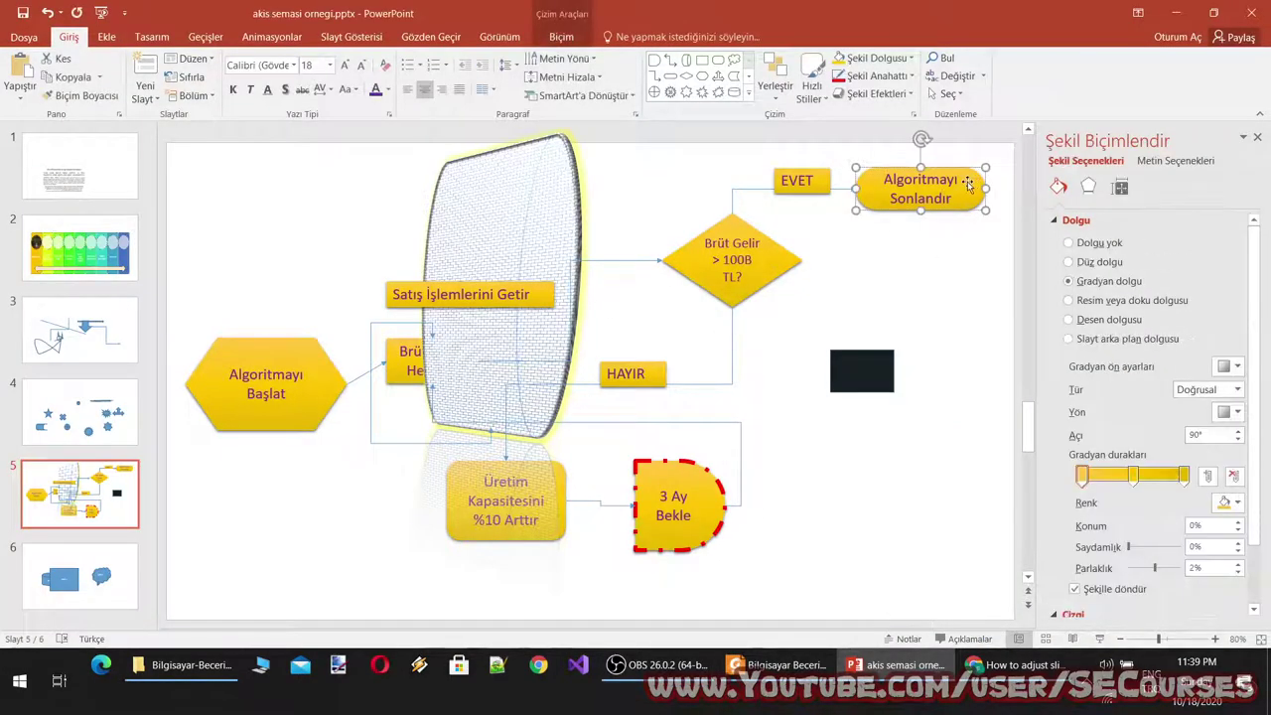
left_click(876, 93)
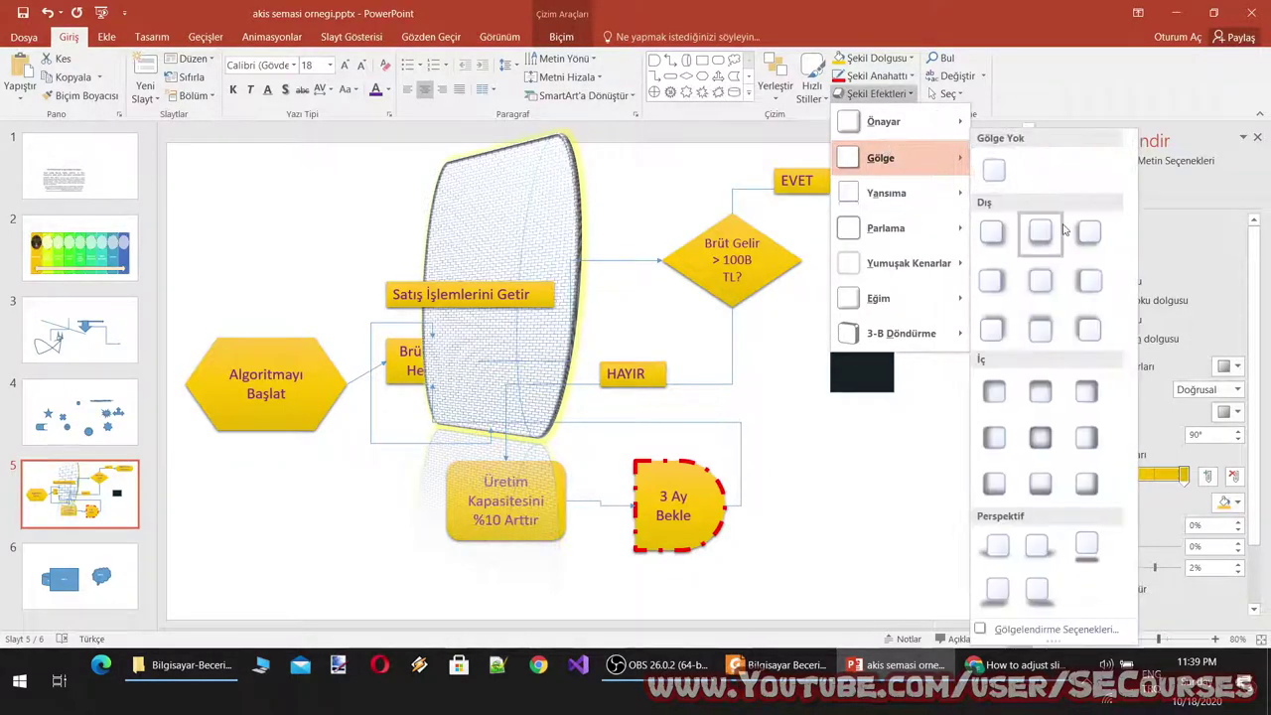
left_click(1057, 230)
mouse_move(971, 201)
left_mouse_down()
mouse_move(299, 201)
mouse_move(958, 239)
left_mouse_up()
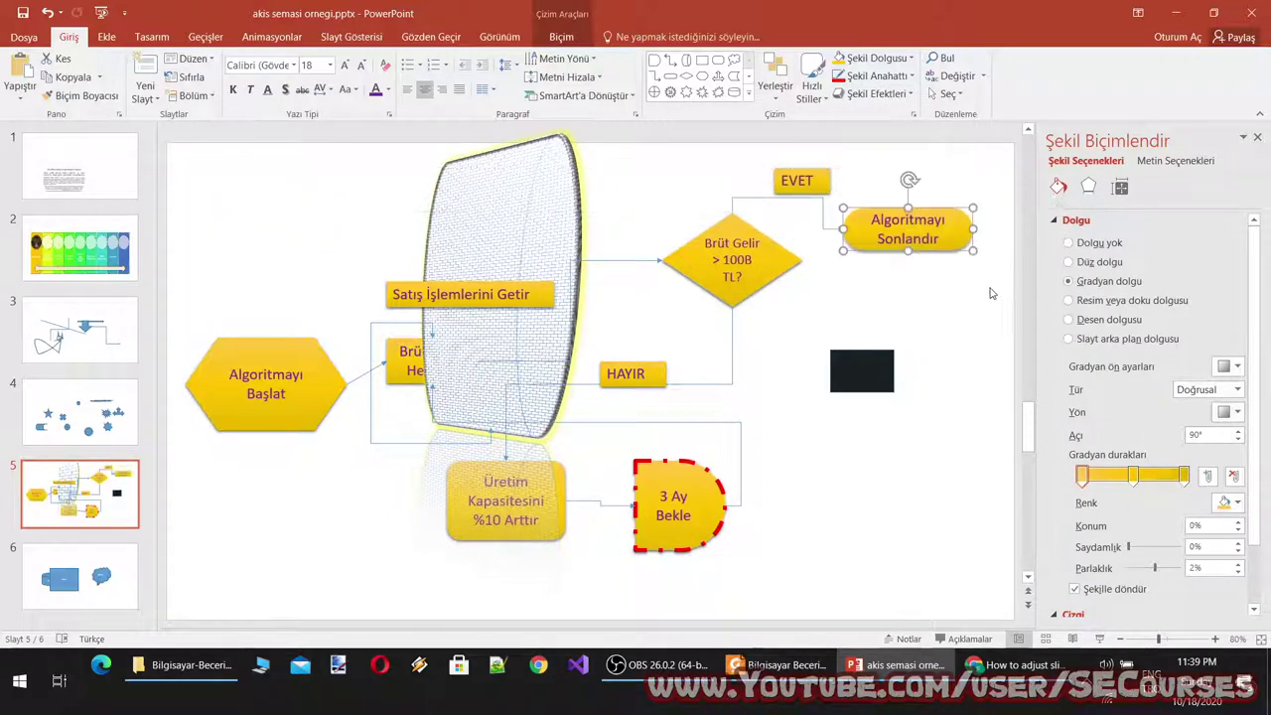
key("ctrl+z")
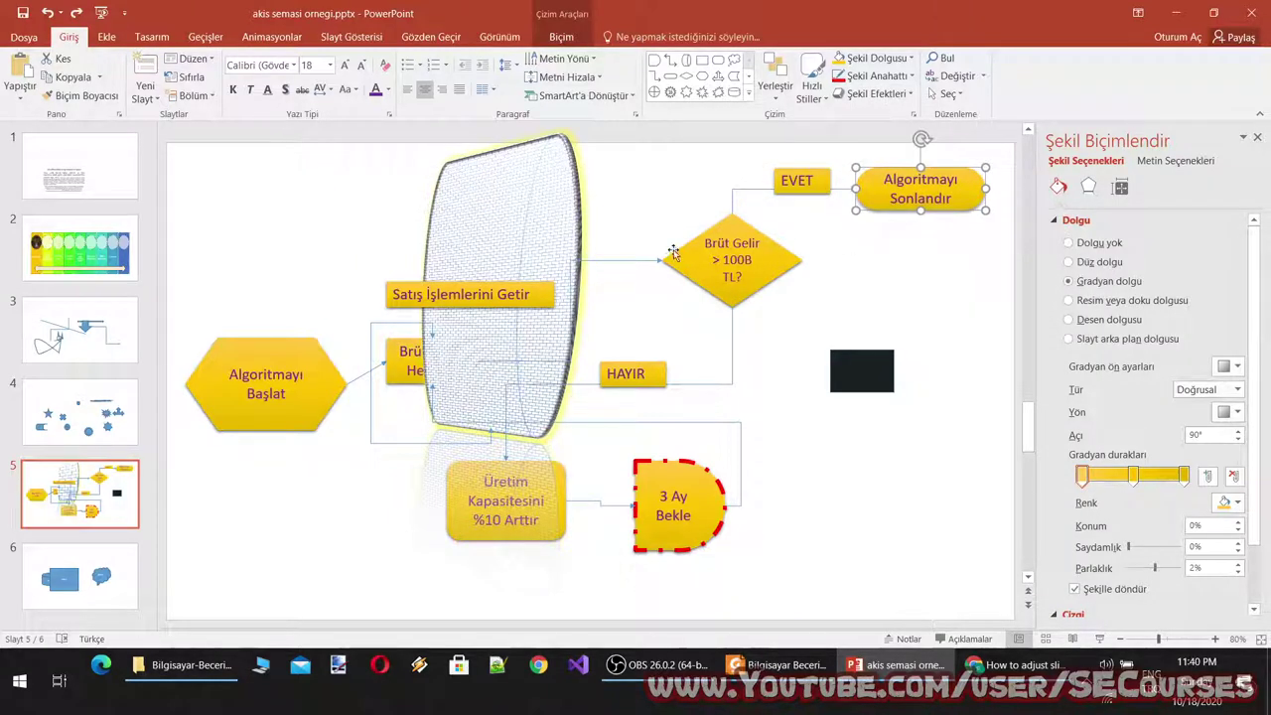
Remove the stray 'z' added to Sonlandır and go to slide 6.
type("z")
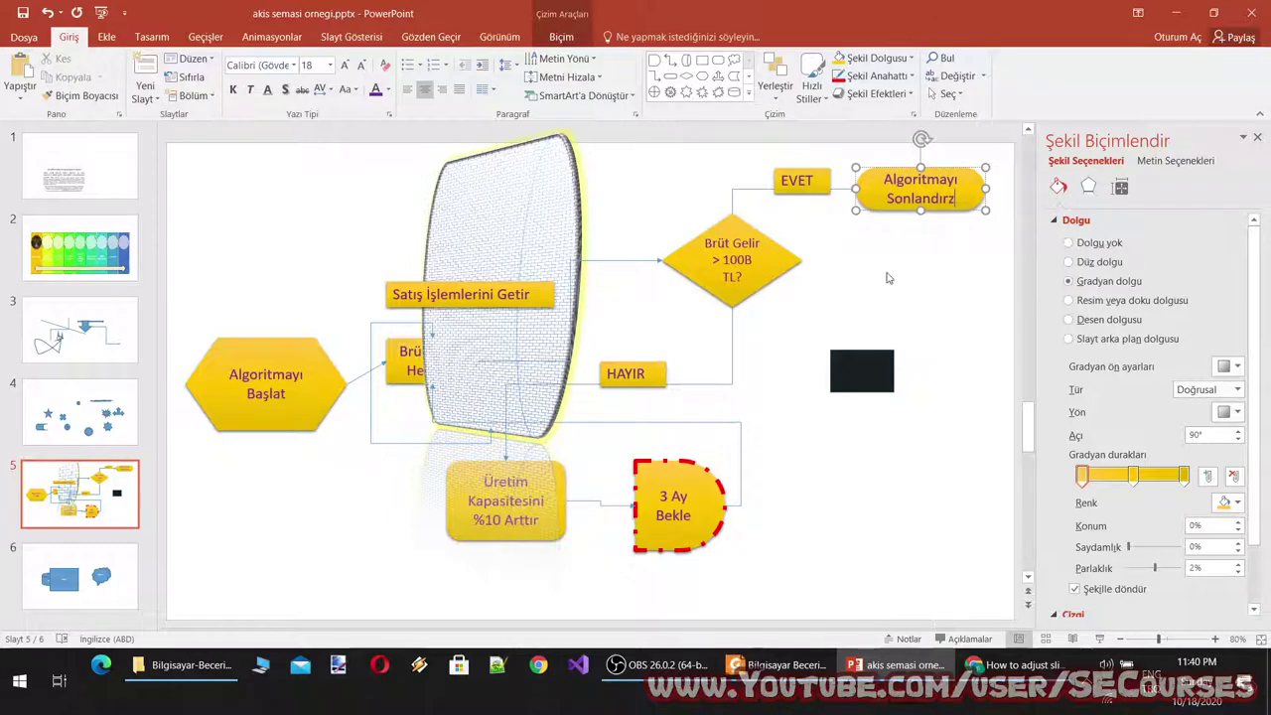
left_click(889, 278)
key("ctrl+z")
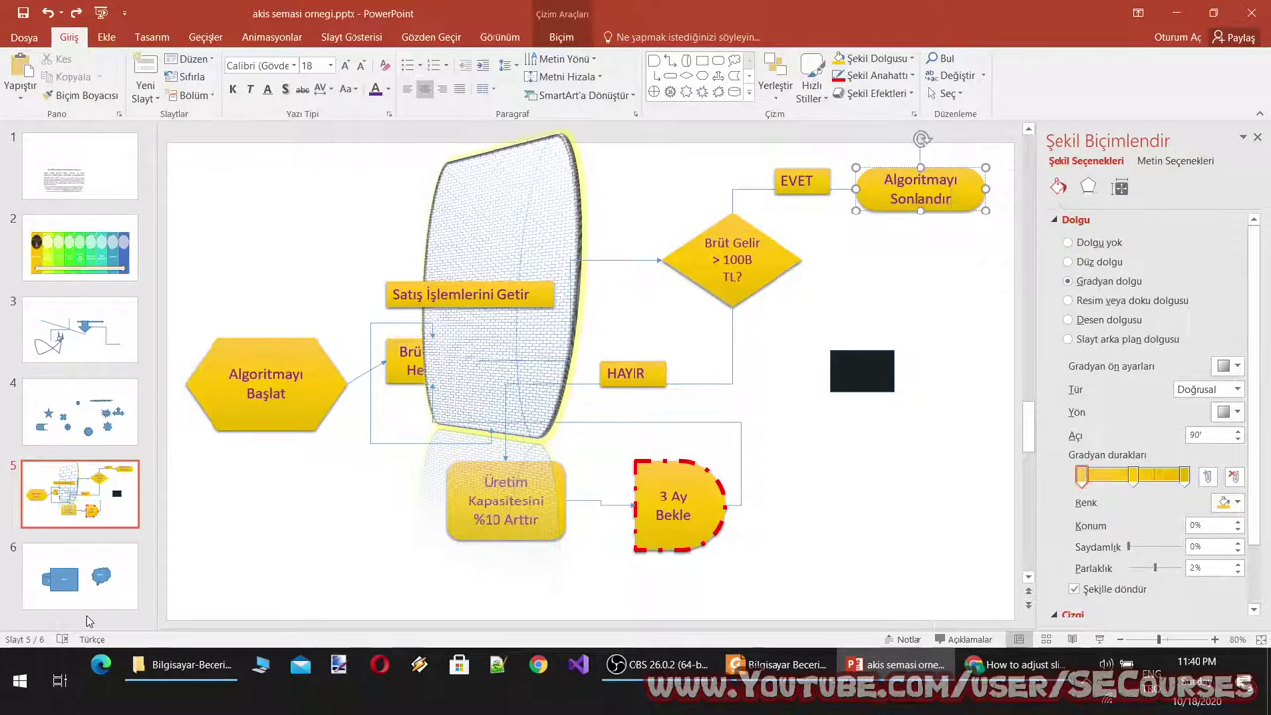
left_click(85, 608)
Drag Şekil 1 down-right off the Şekil 2 cylinder and bring up the Shadow presets.
left_click(548, 468)
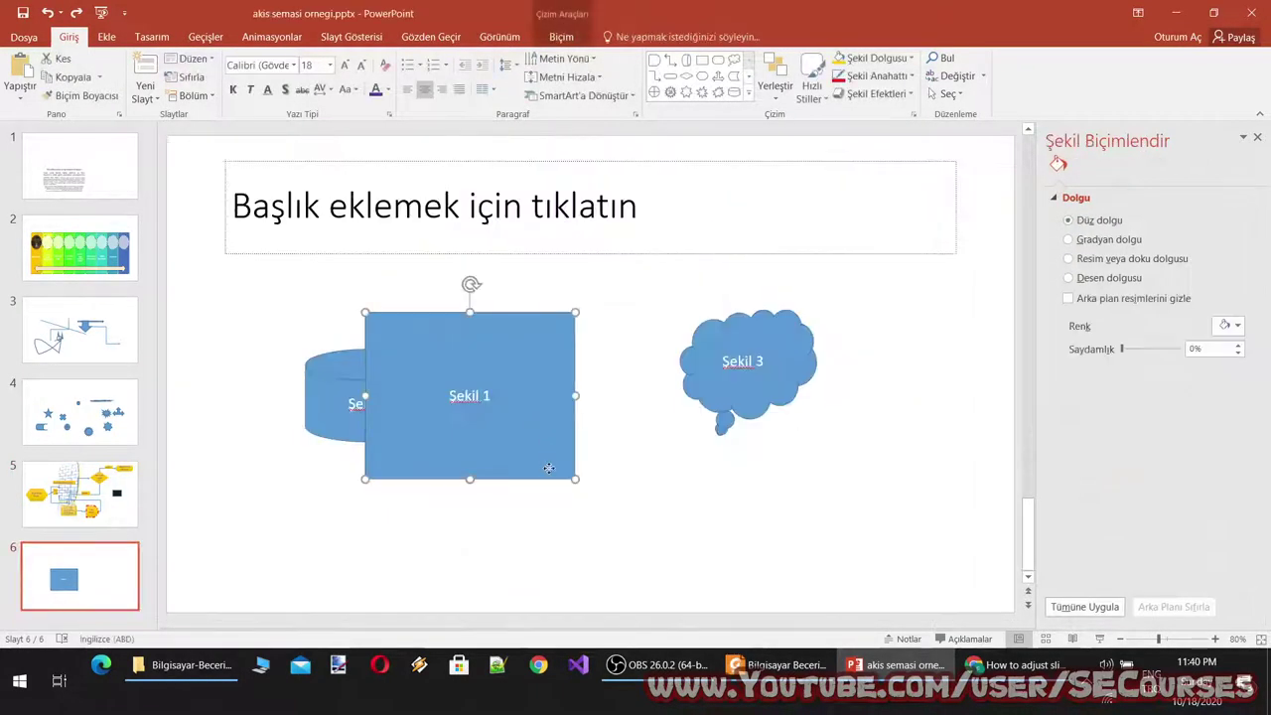
left_click_drag(548, 467, 642, 574)
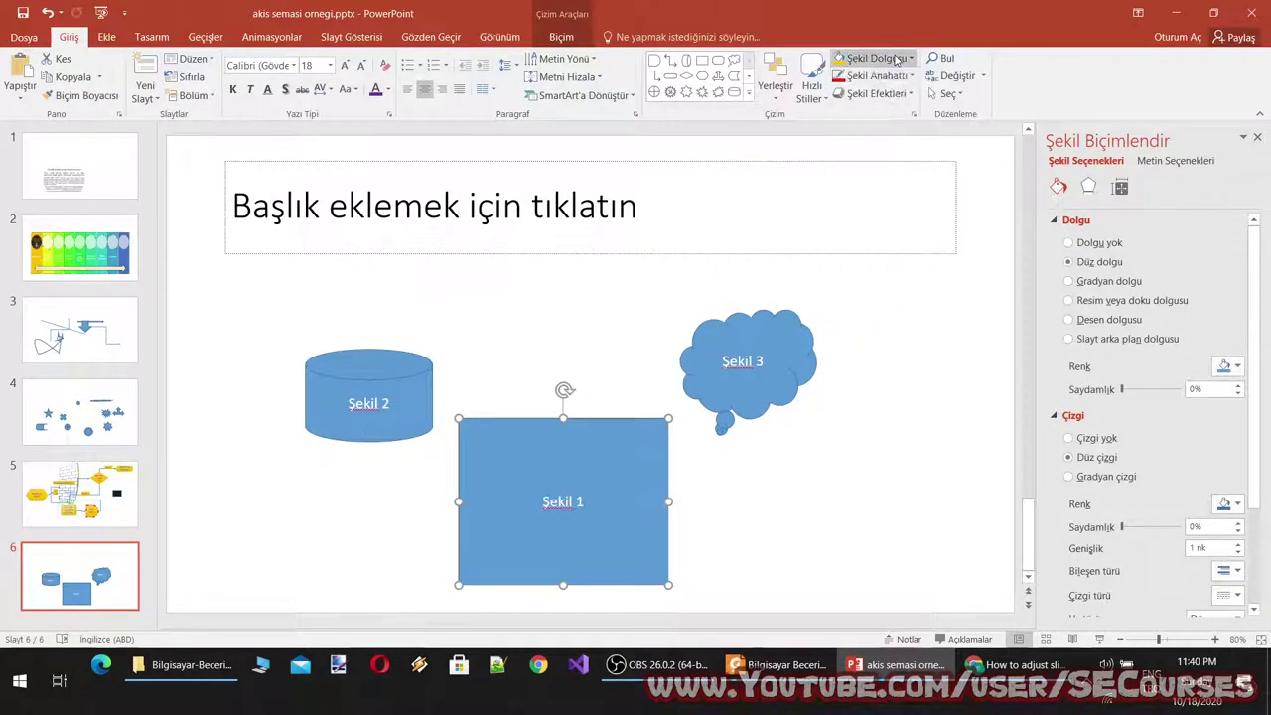
left_click(874, 93)
mouse_move(923, 158)
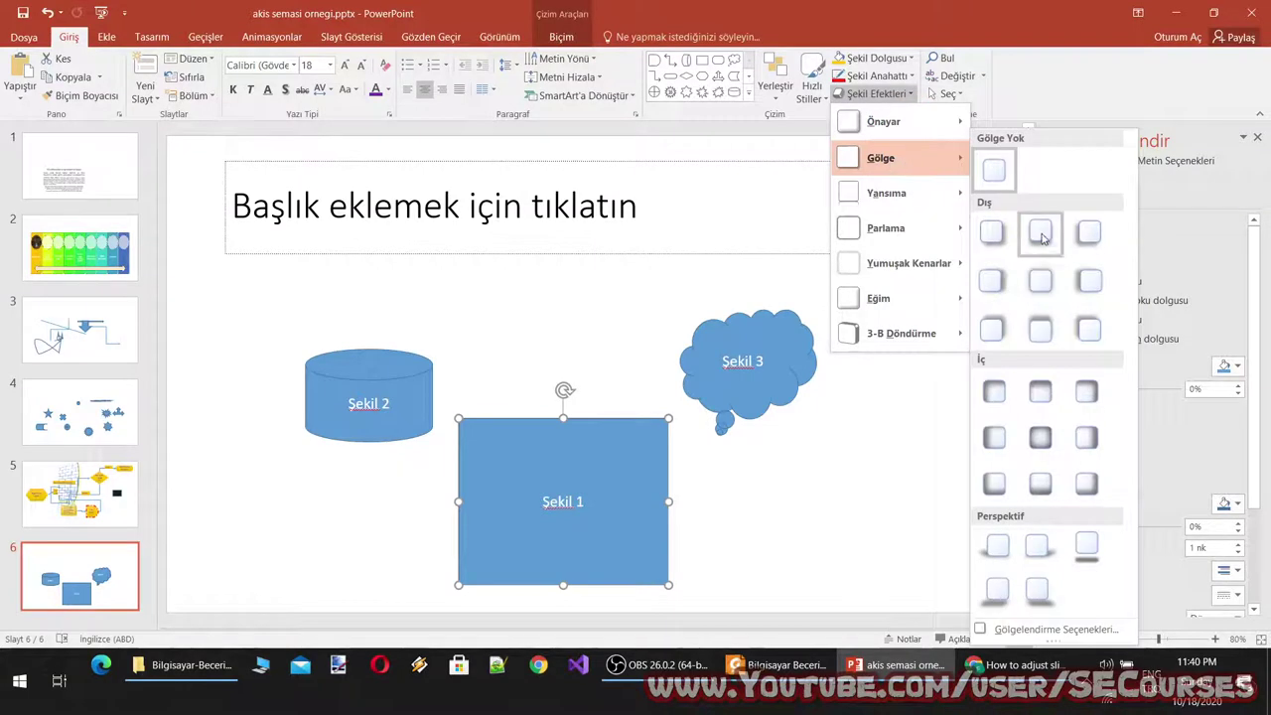
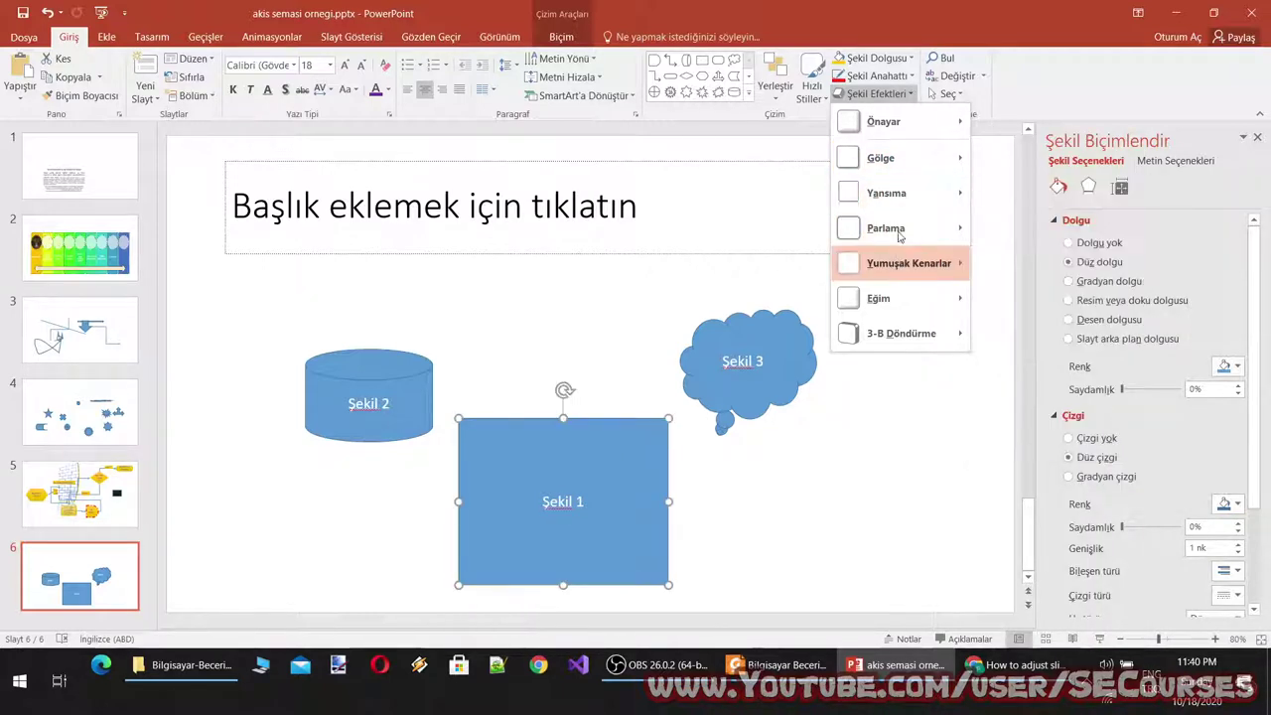
Apply a preset 3-D effect to the Şekil 1 rectangle, then switch to the Foxit lecture notes.
mouse_move(946, 231)
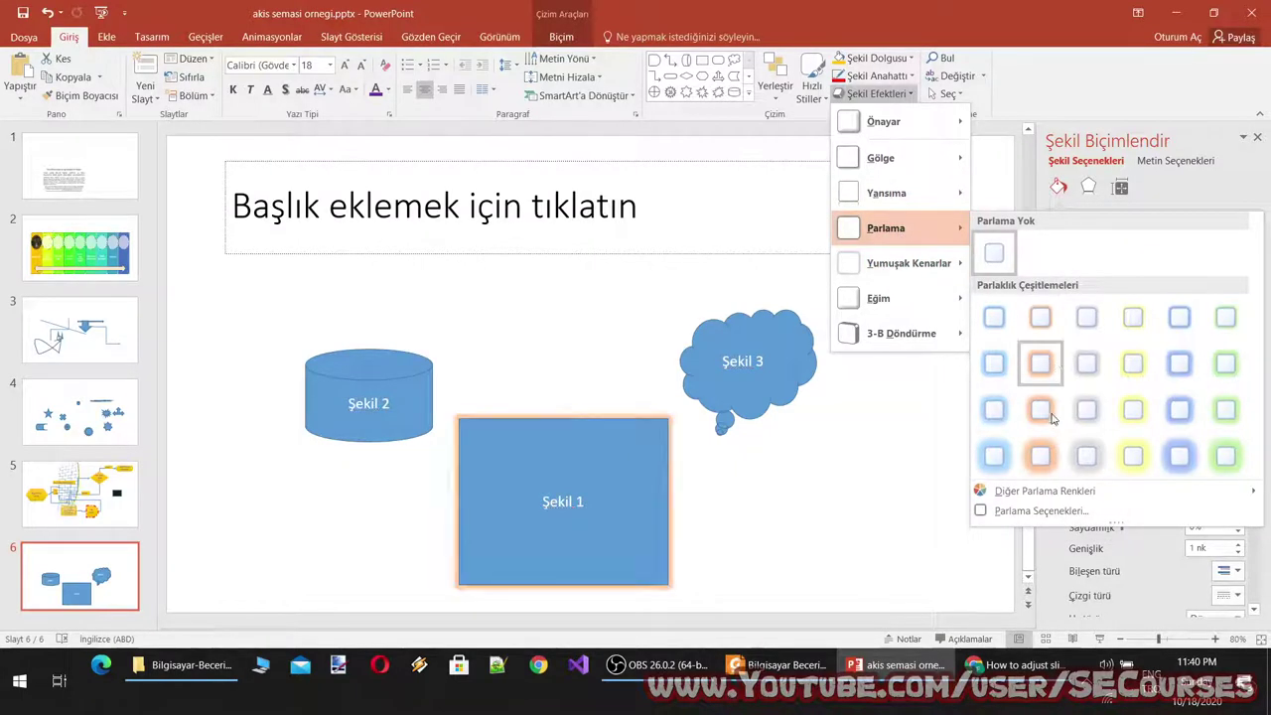
mouse_move(959, 263)
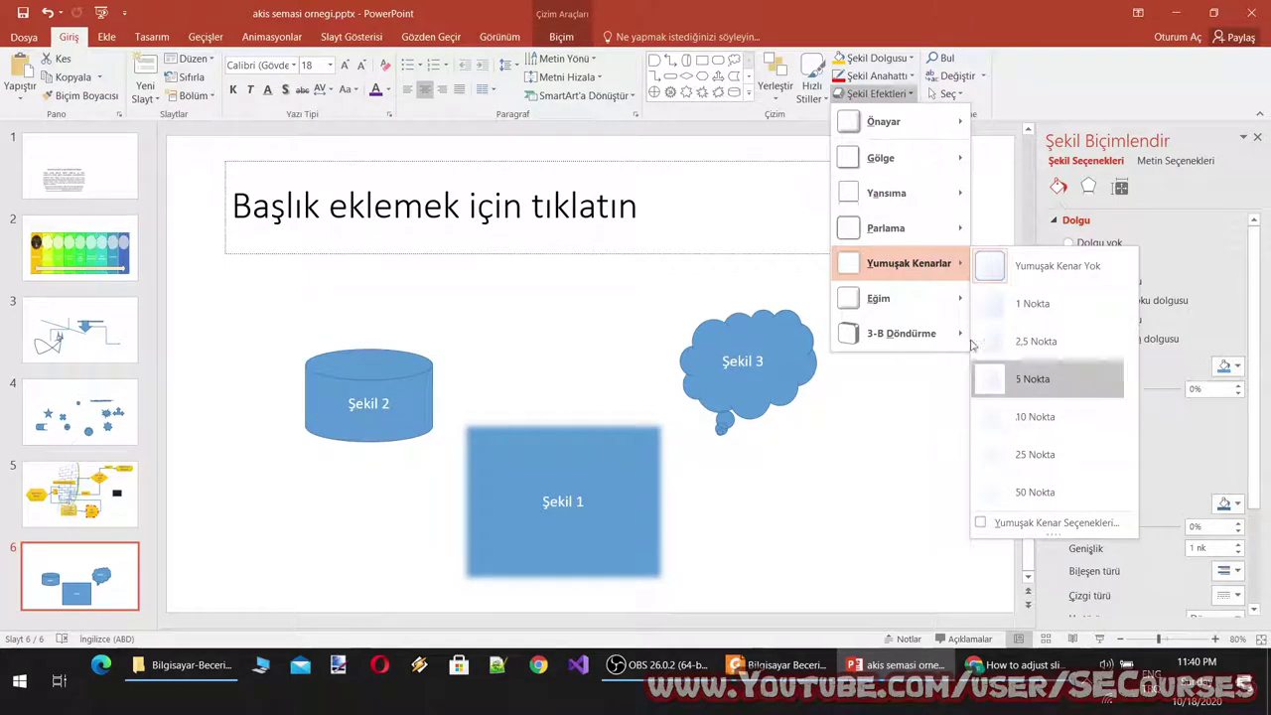
mouse_move(953, 298)
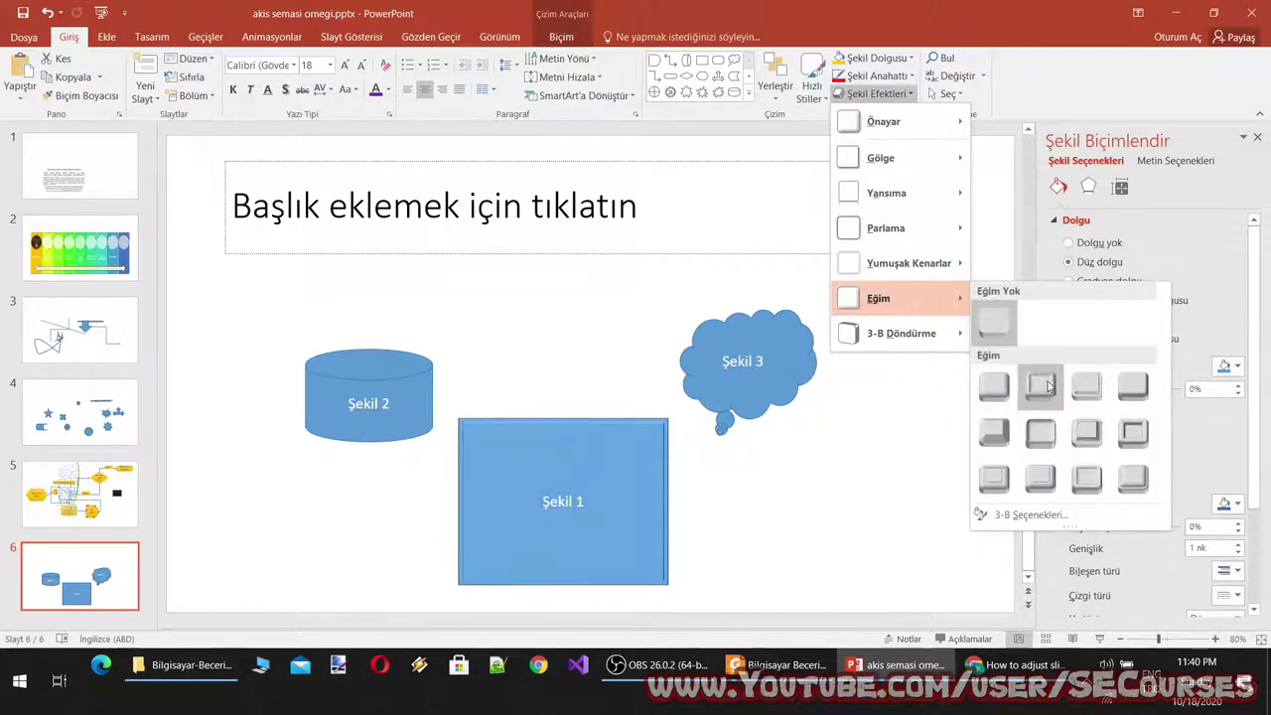
mouse_move(959, 333)
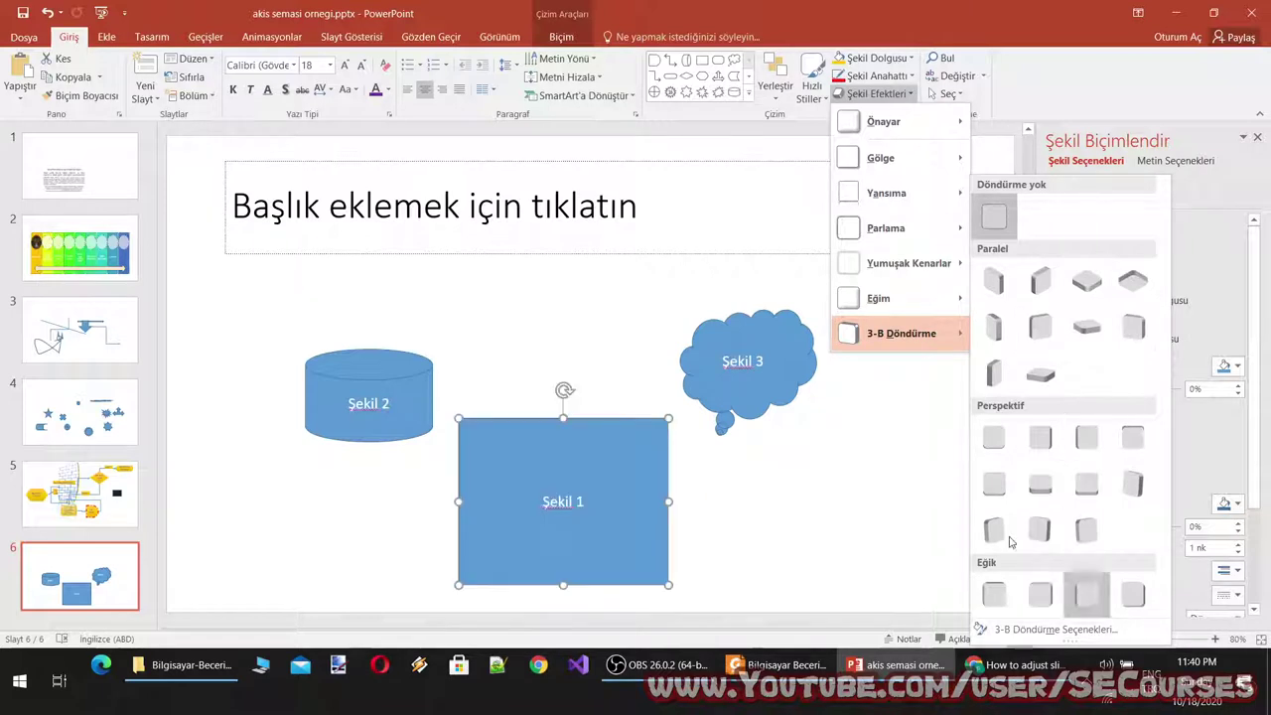
mouse_move(893, 121)
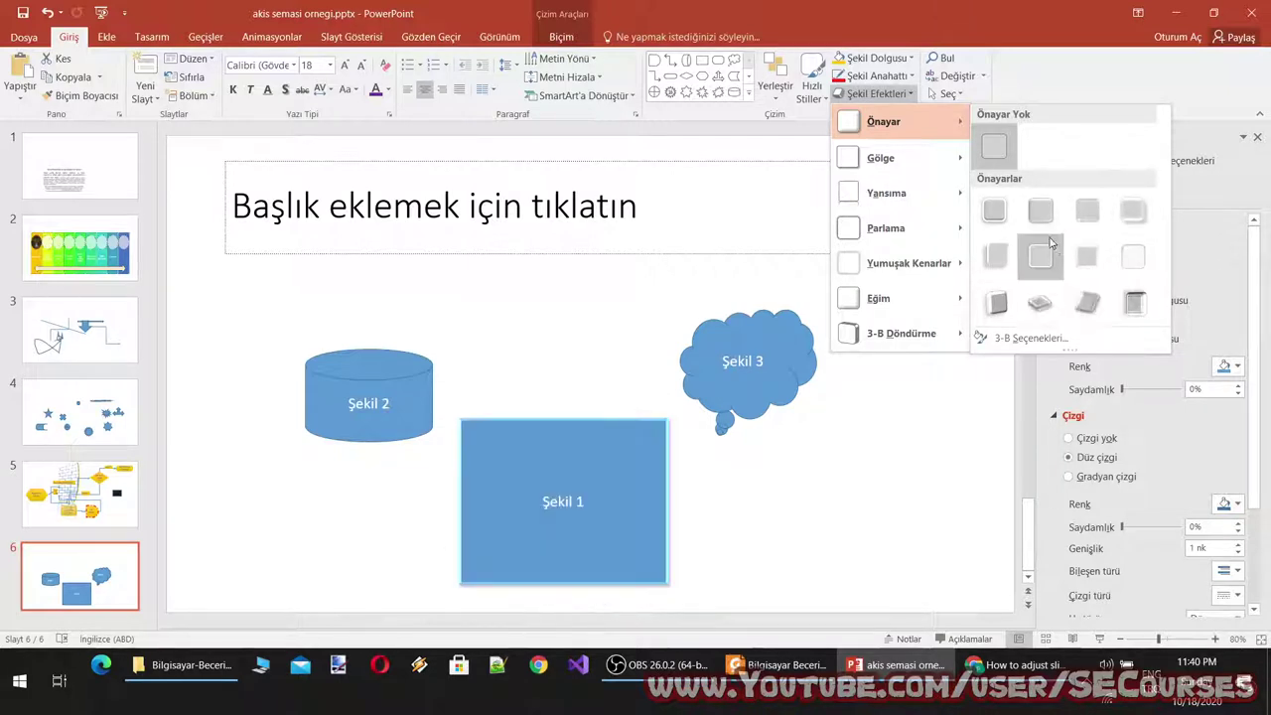
left_click(1055, 230)
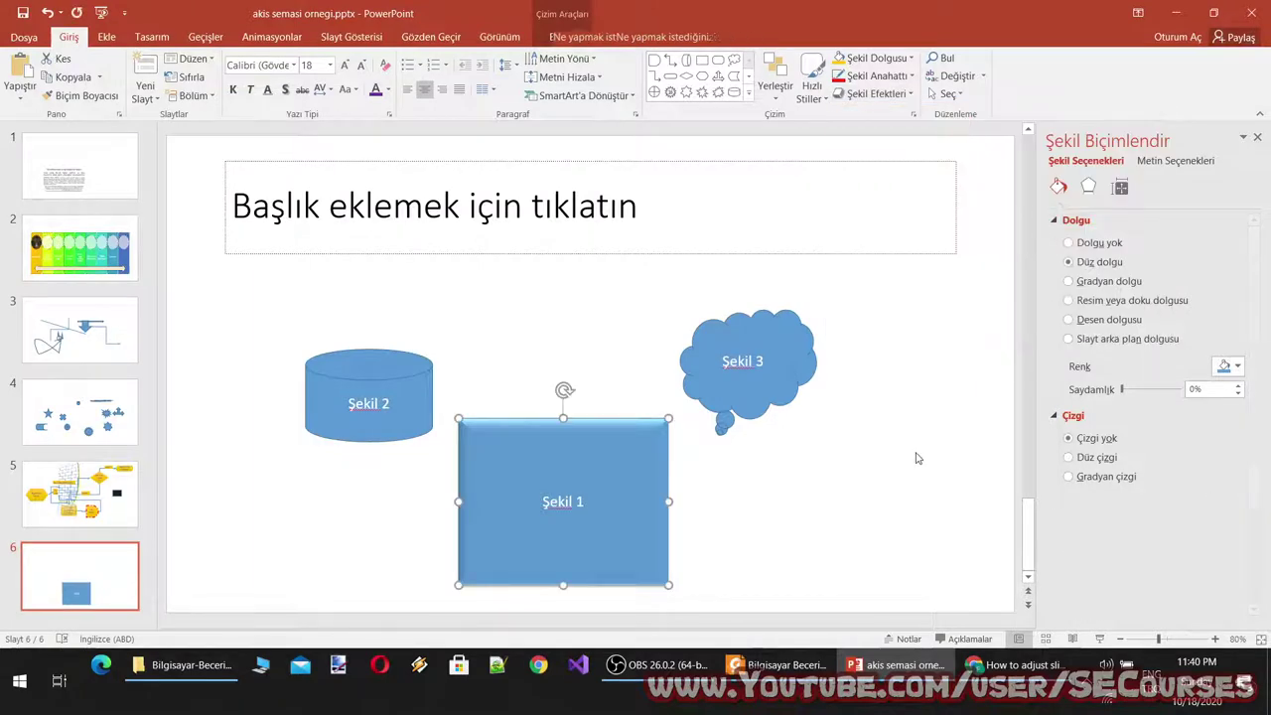
left_click(857, 446)
left_click(790, 669)
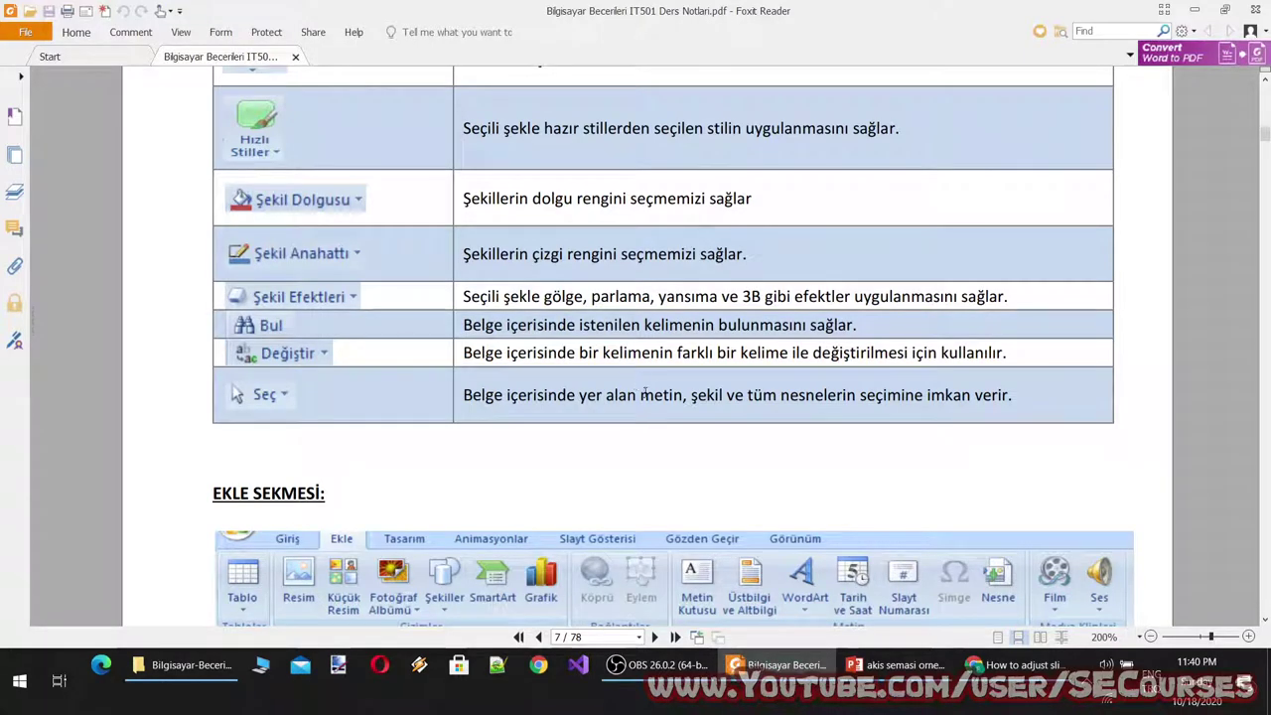
Scroll up to read the tool table in the PDF, then minimize Foxit Reader.
scroll(644, 394, "up", 3)
left_click(788, 665)
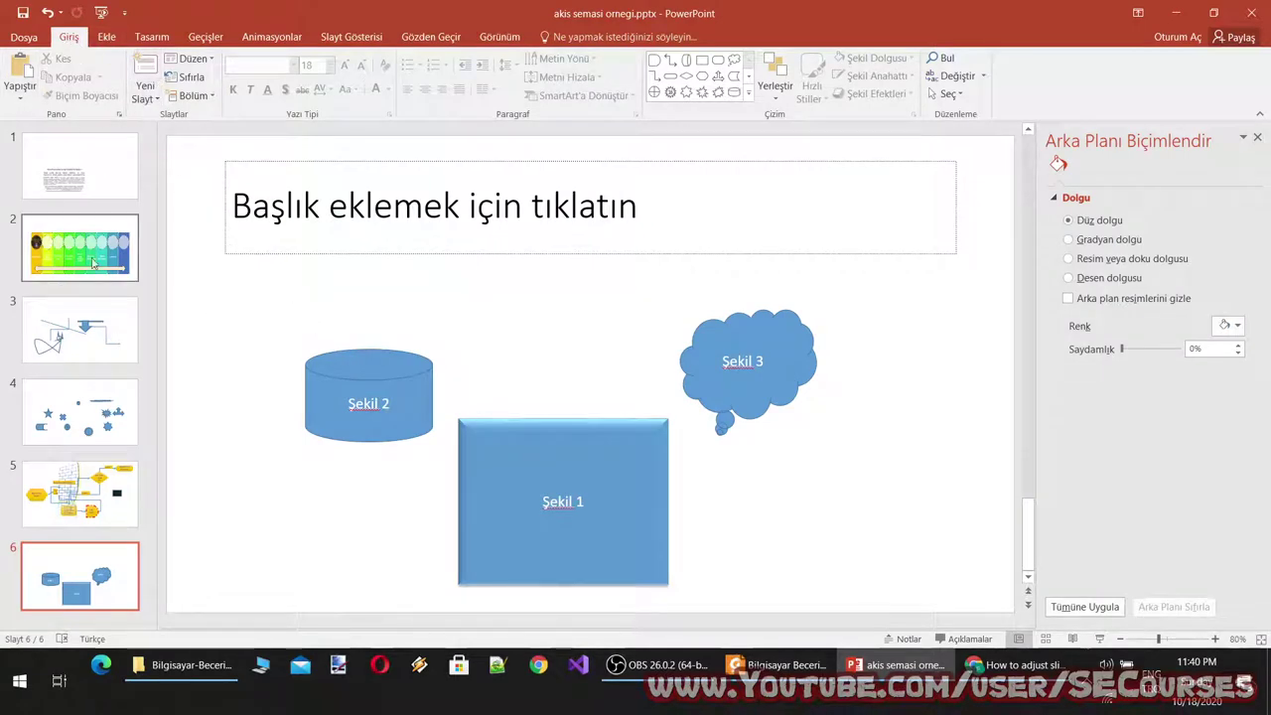
Move from slide 3 down to slide 6 with the shapes.
left_click(104, 311)
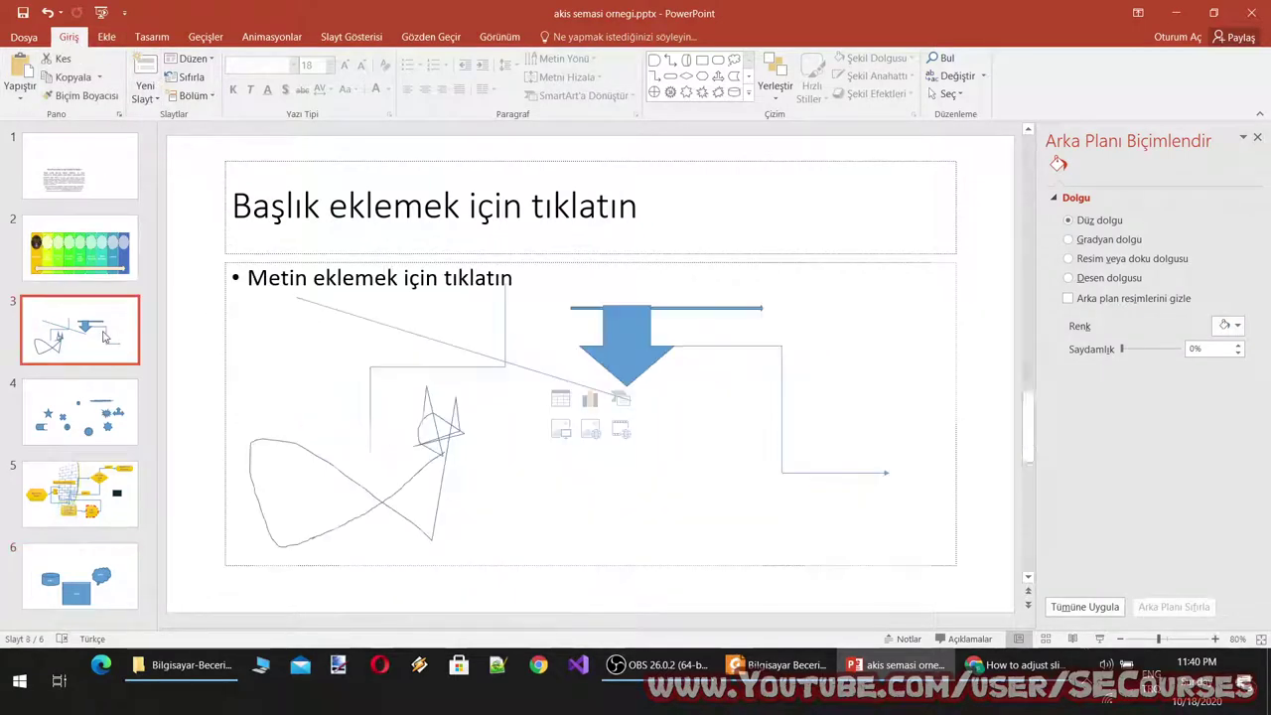
left_click(99, 77)
key("Escape")
key("Down")
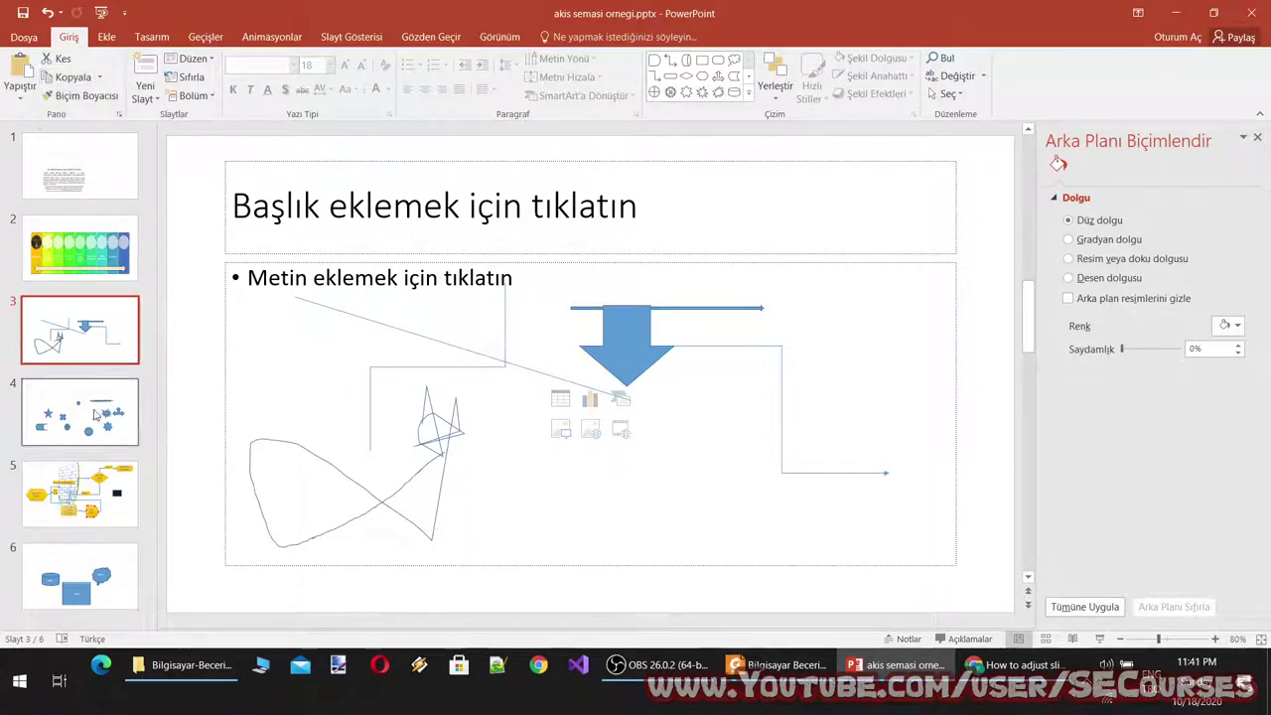
key("Down")
key("Down")
Ctrl-drag two copies of the Şekil 2 cylinder to the top middle and upper left.
left_click(409, 379)
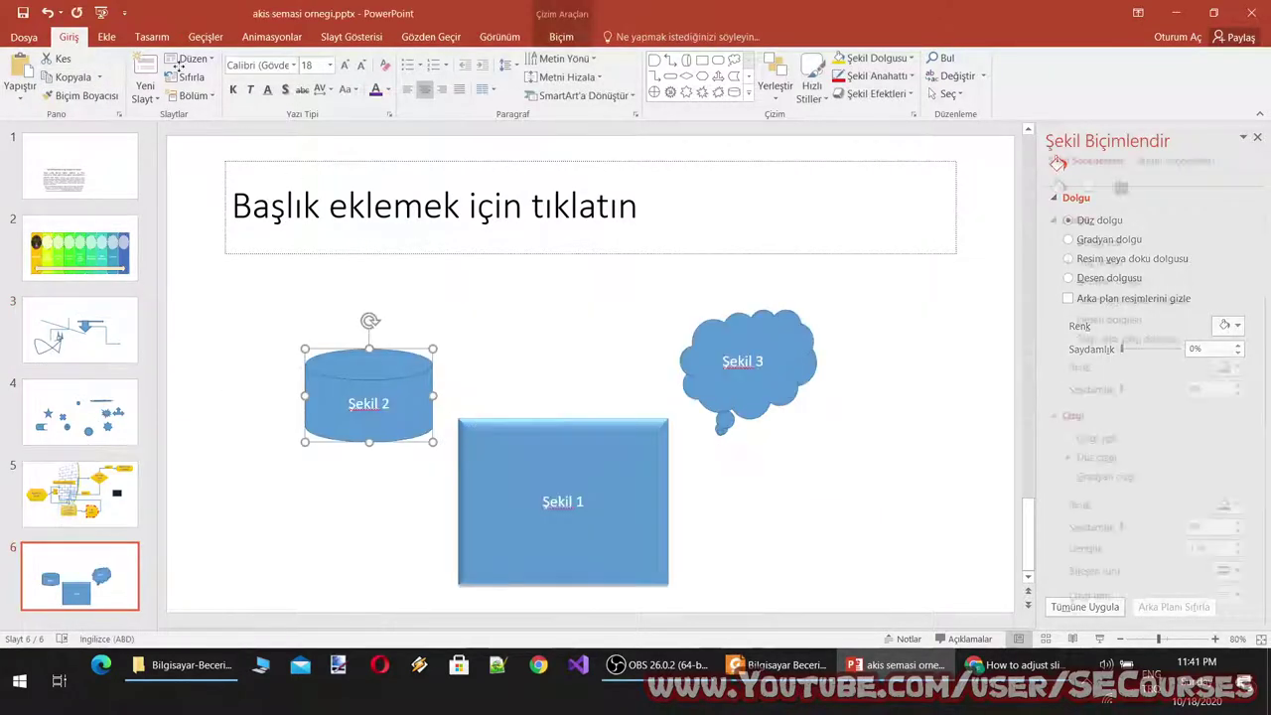
left_click(100, 77)
left_click(74, 99)
left_click_drag(388, 397, 567, 311)
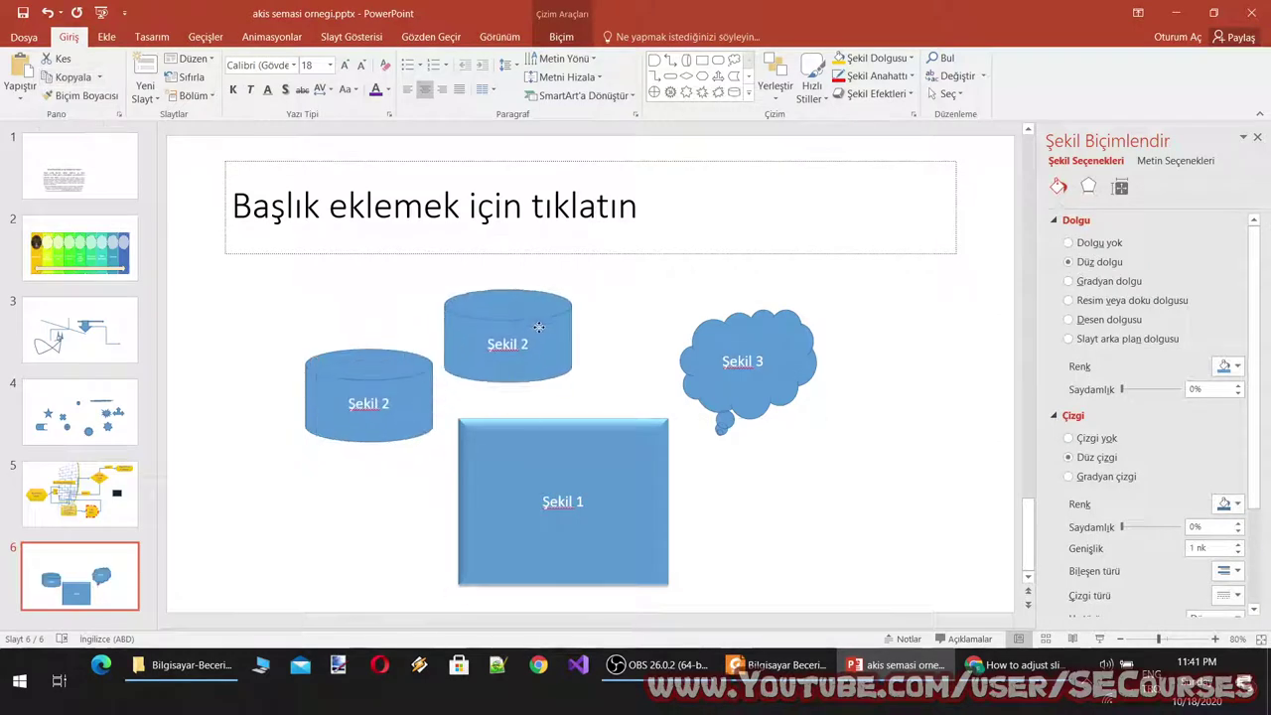
left_click(101, 77)
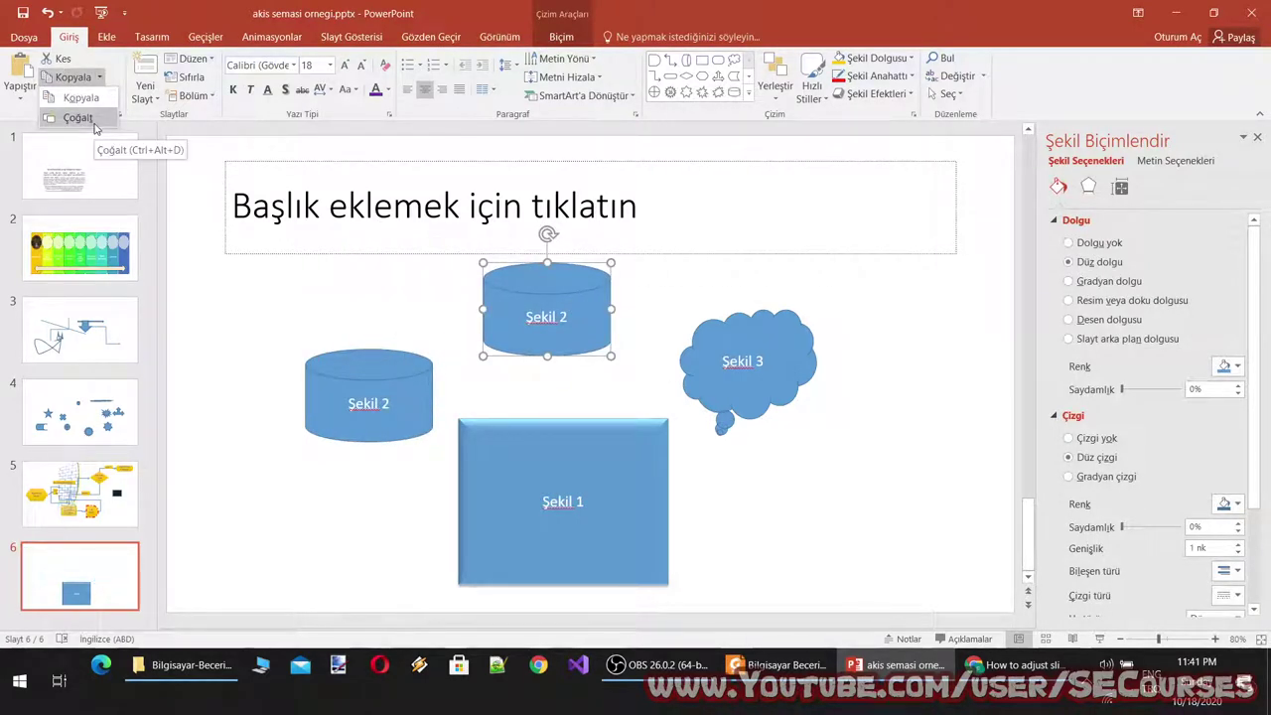
left_click(356, 369)
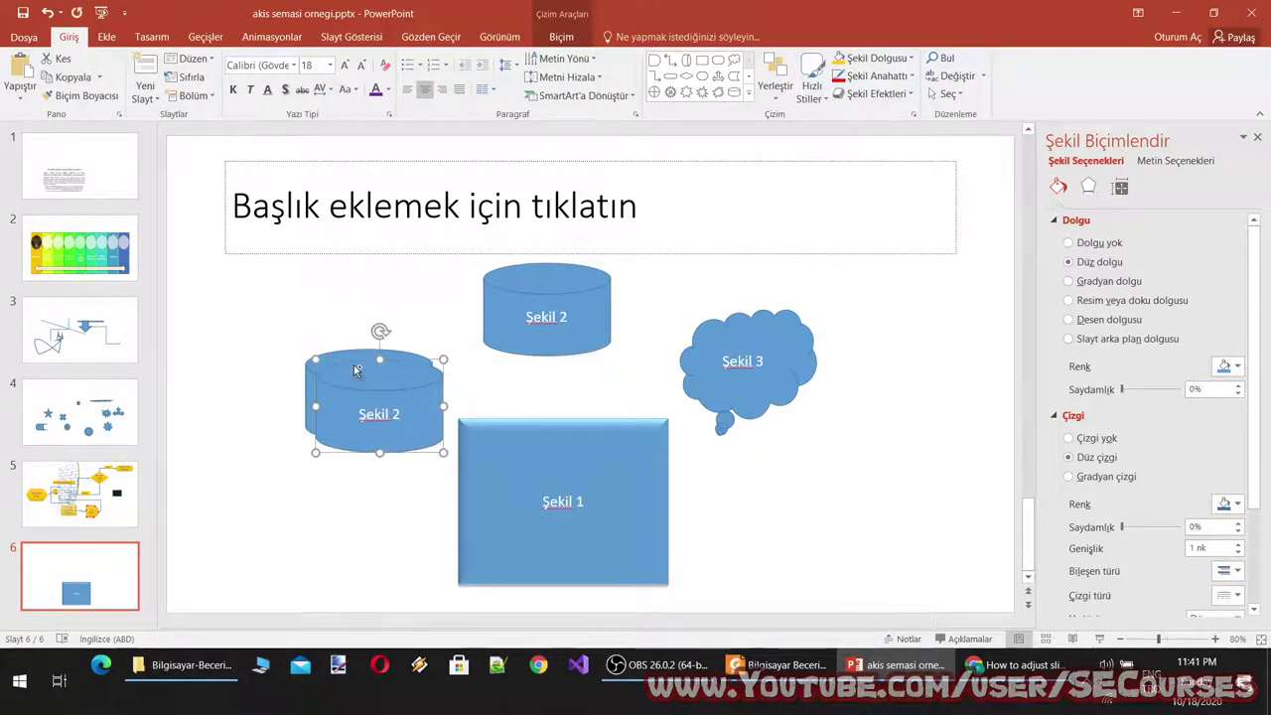
mouse_move(358, 373)
left_mouse_down()
mouse_move(280, 270)
mouse_move(254, 277)
left_mouse_up()
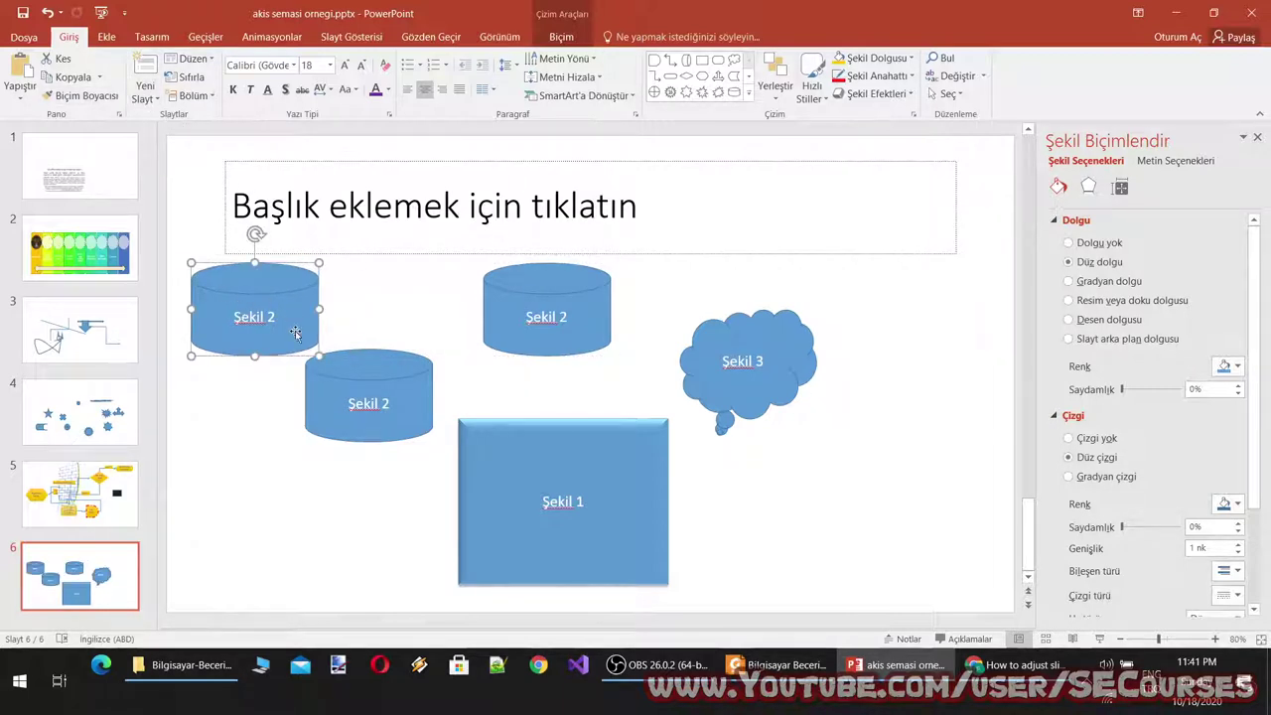
left_click(359, 302)
Duplicate the Şekil 3 cloud and place the copy below the original.
left_click(798, 349)
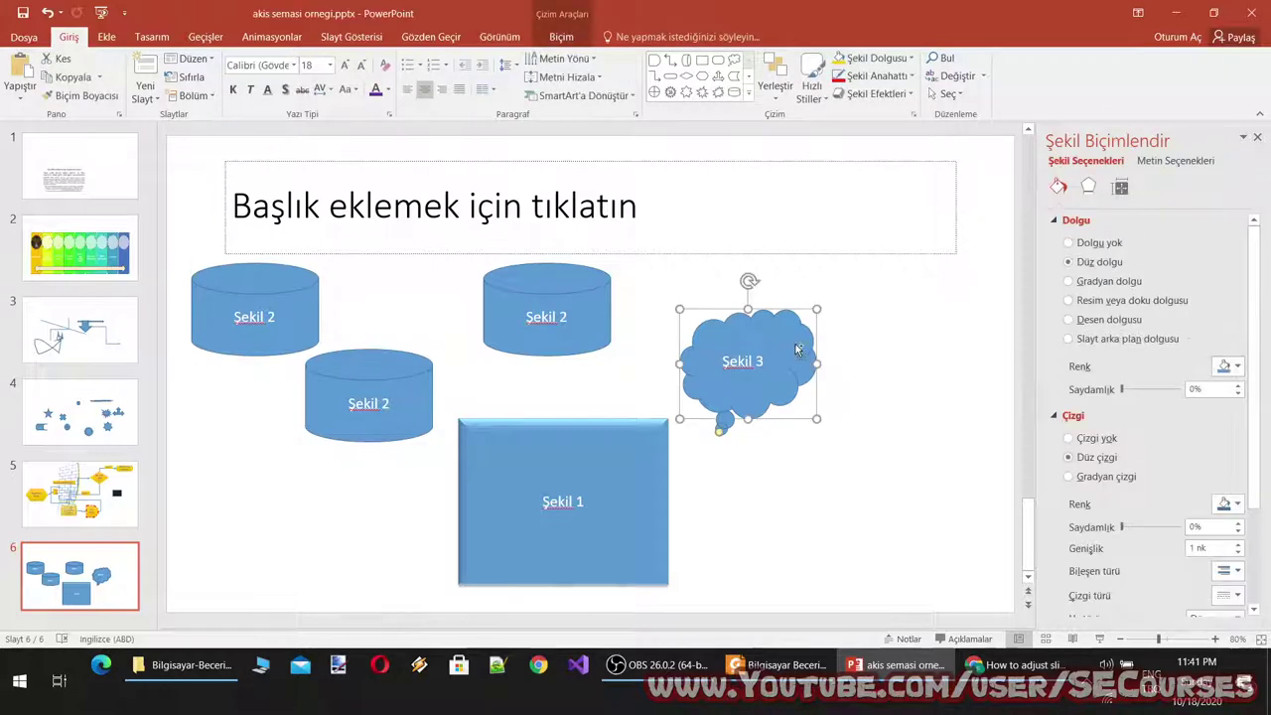
key("ctrl+v")
left_click_drag(796, 391, 826, 499)
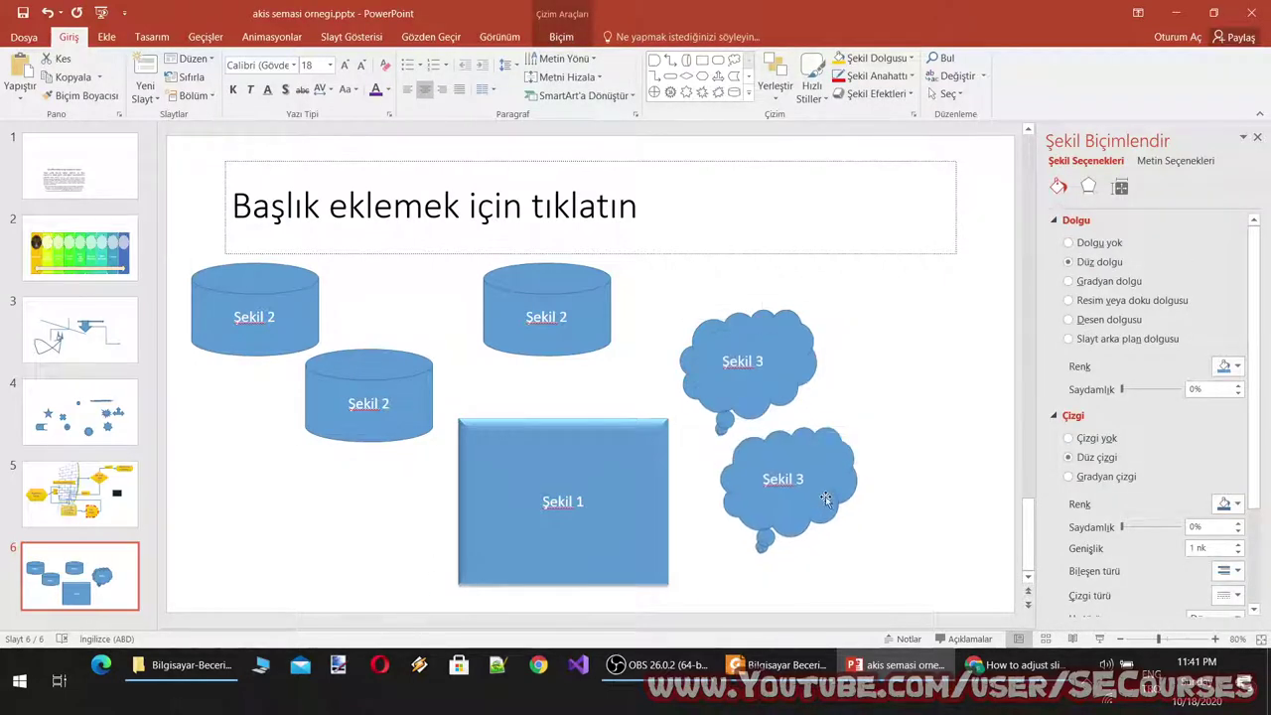
left_click(99, 78)
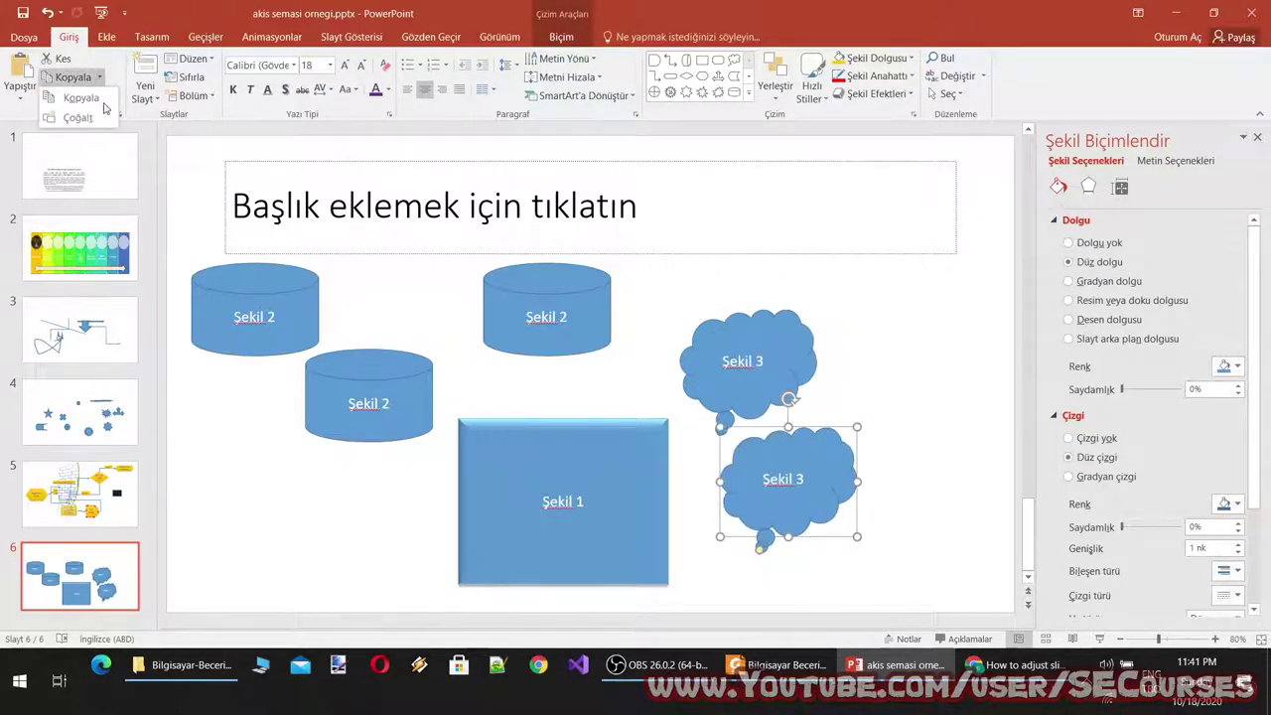
left_click(103, 101)
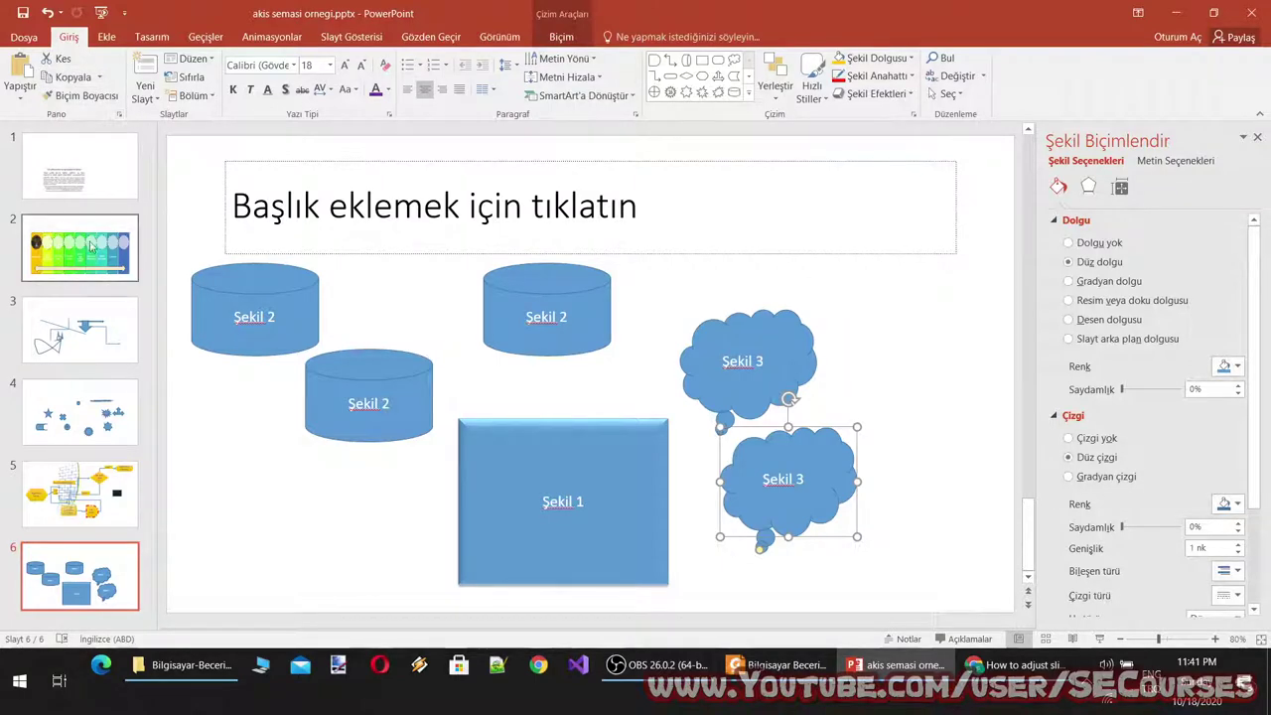
left_click(80, 493)
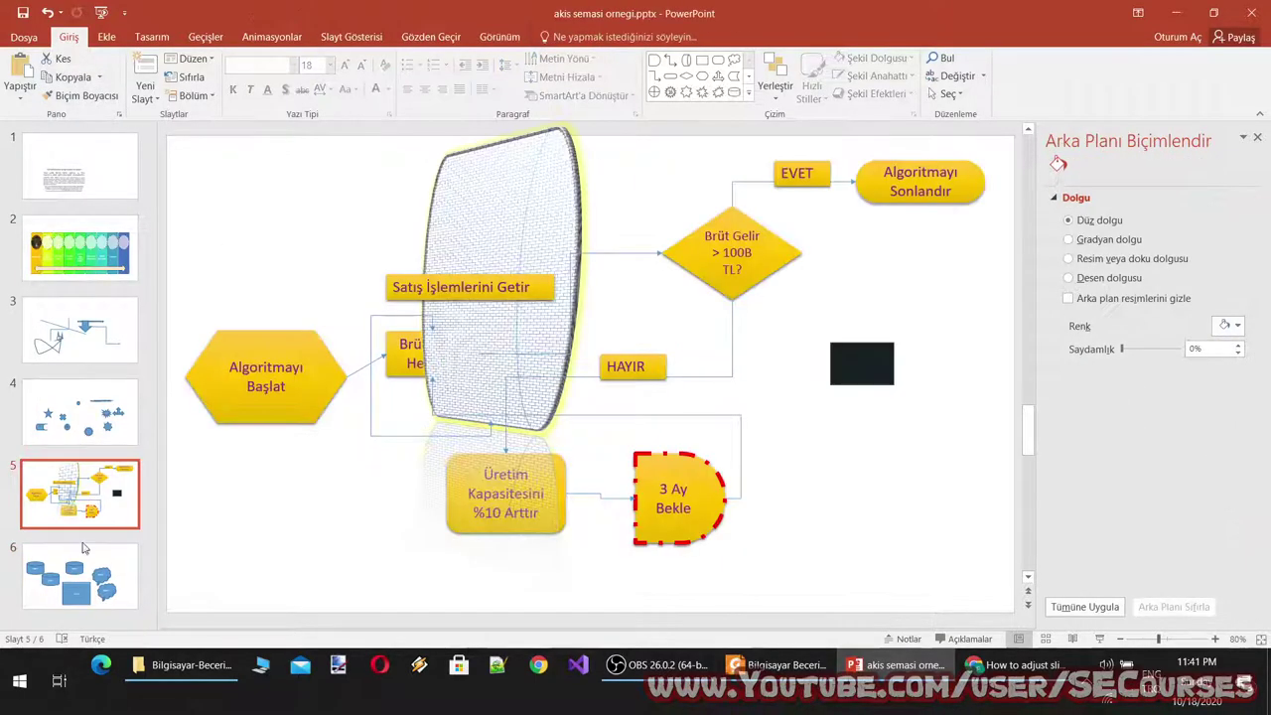
Return to slide 6 and paint Şekil 1's formatting onto the top middle cylinder.
key("Down")
left_click(466, 506)
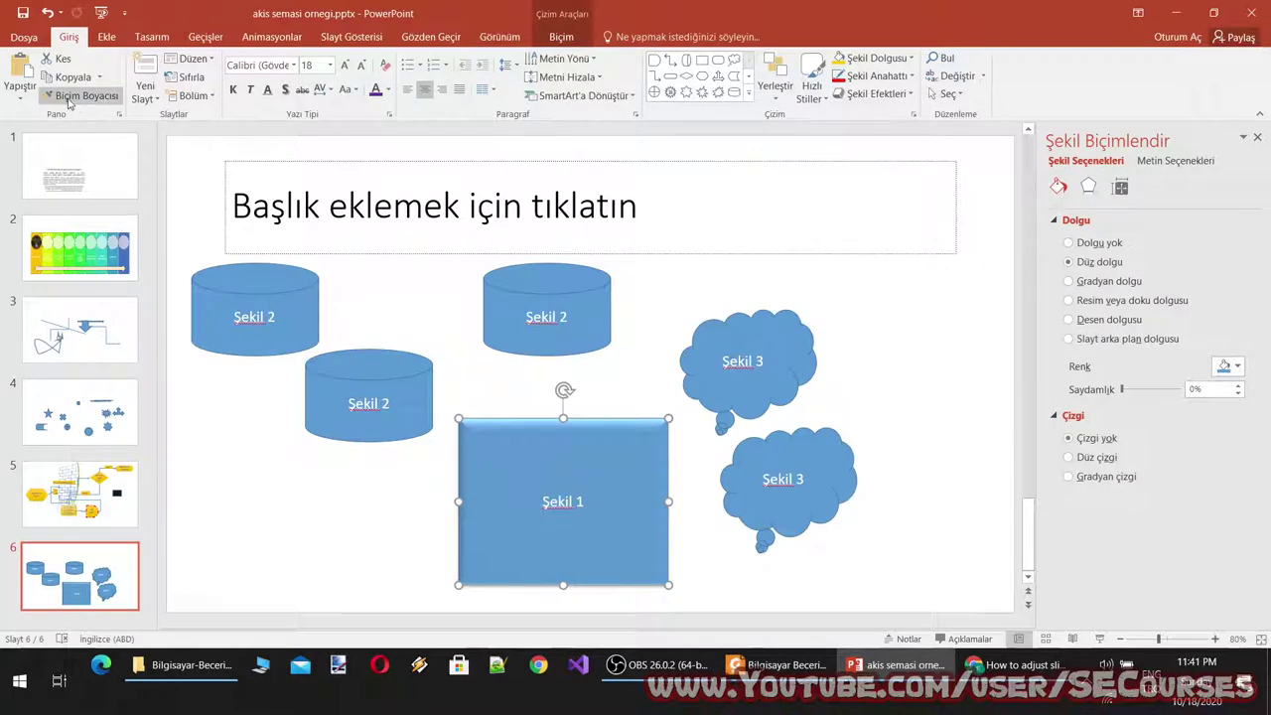
left_click(544, 336)
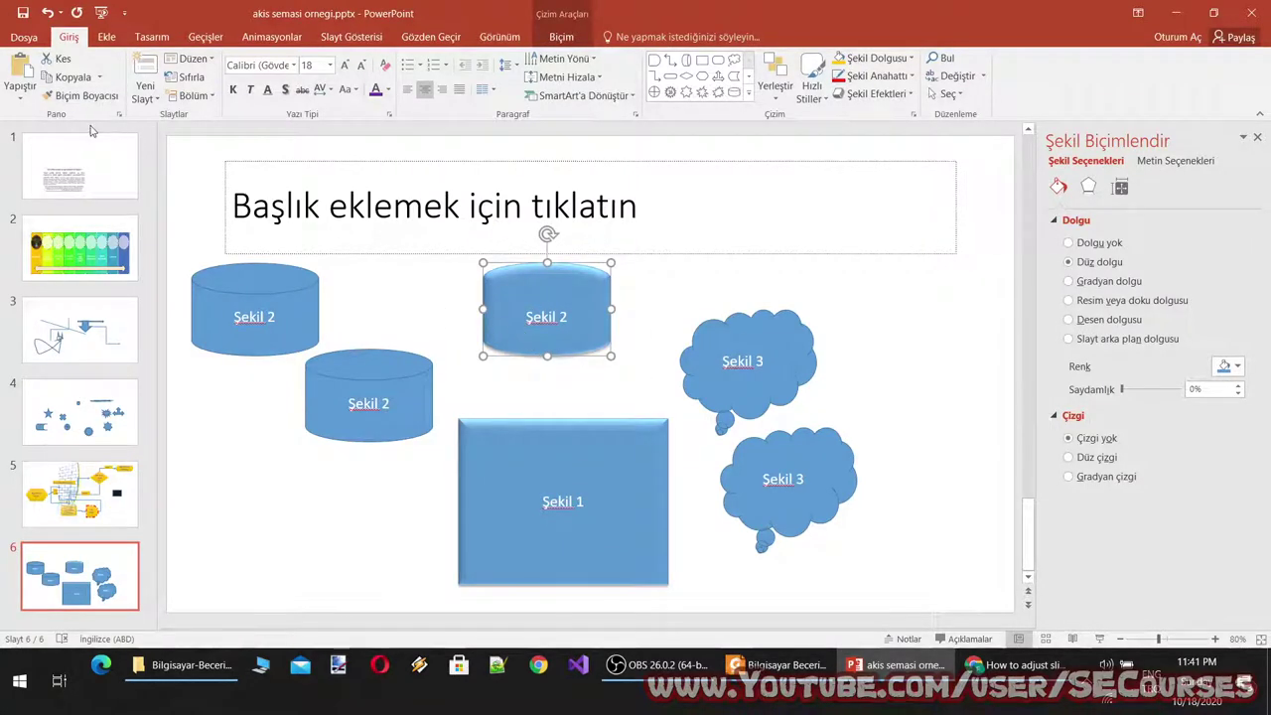
Delete the stored cloud item from the clipboard pane and close it.
left_click(119, 116)
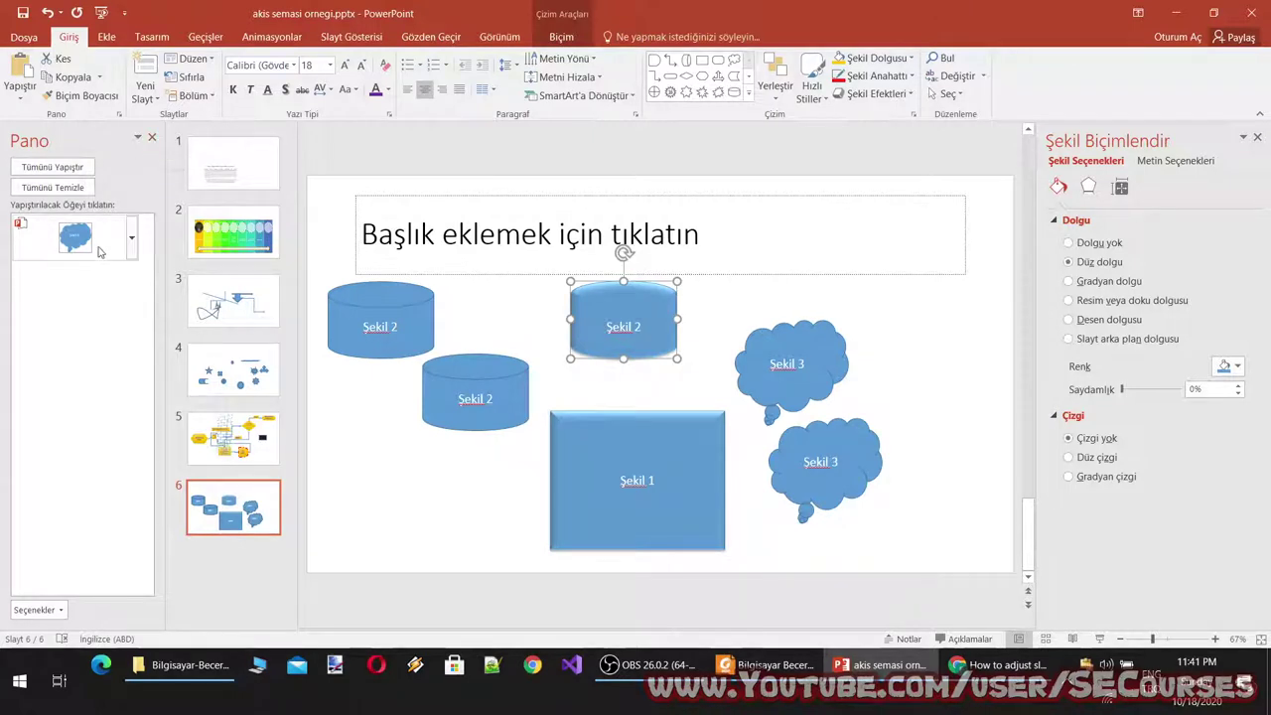
left_click(132, 243)
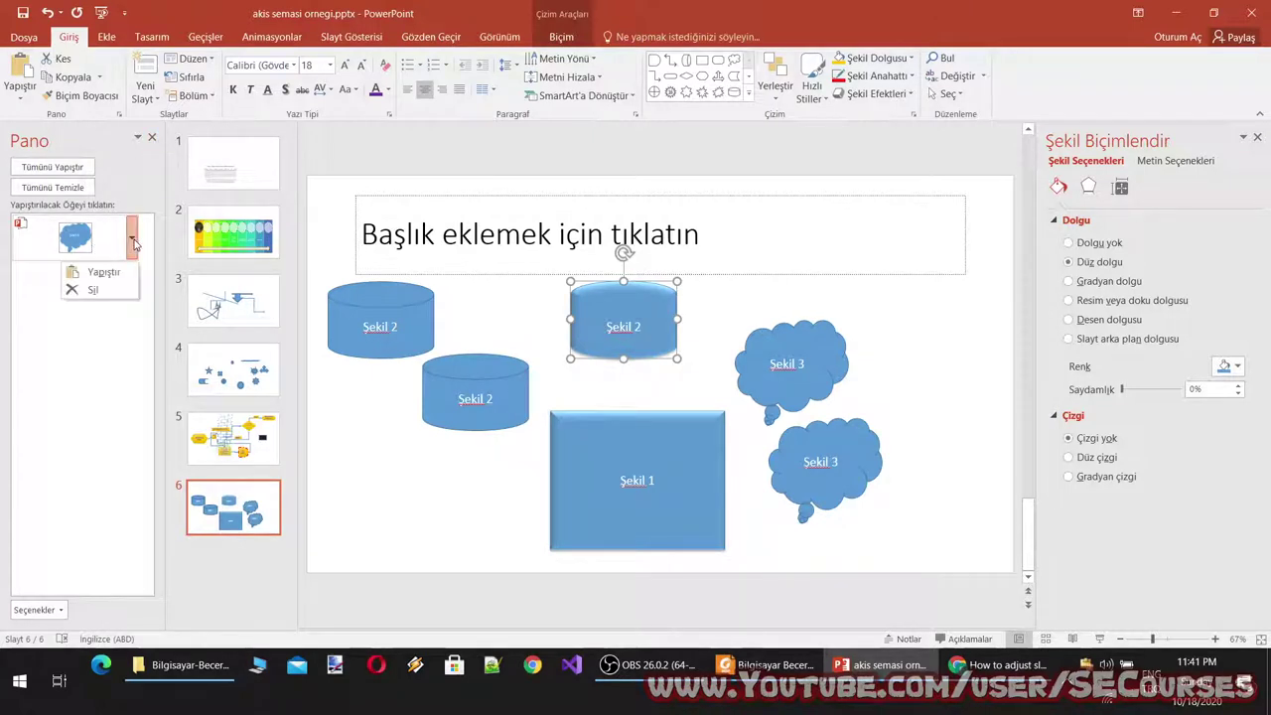
left_click(92, 289)
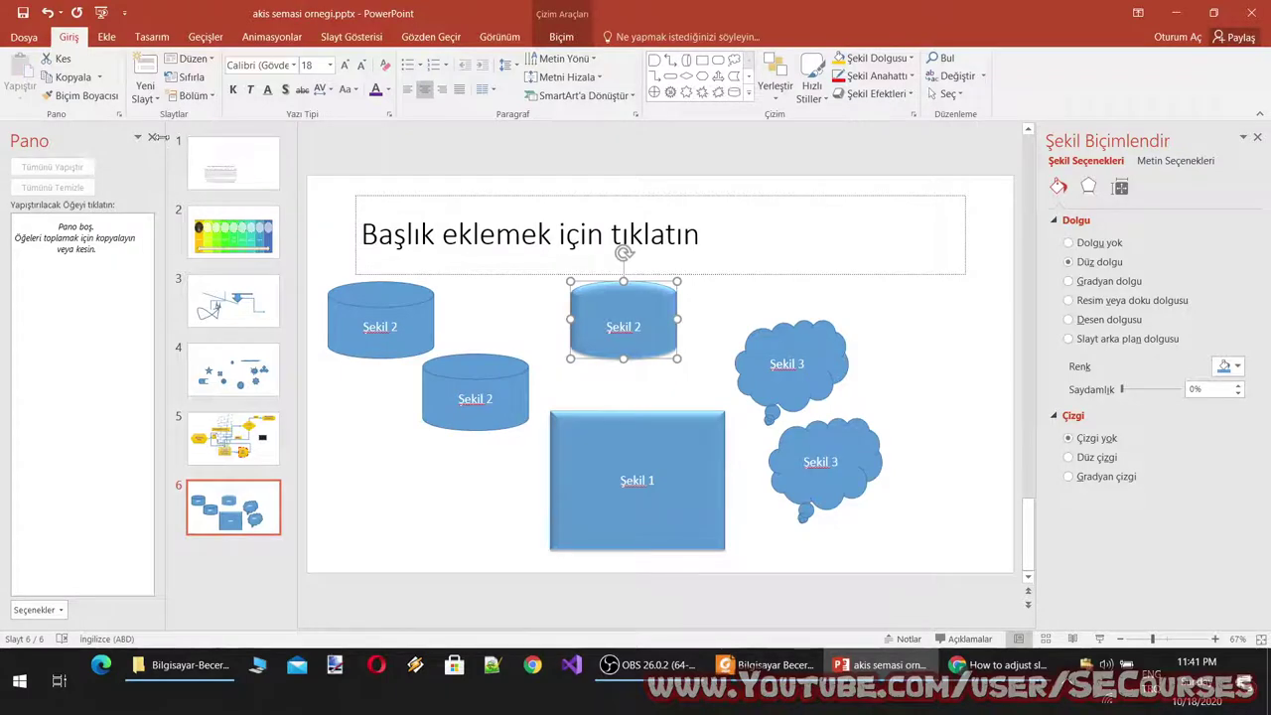
left_click(154, 139)
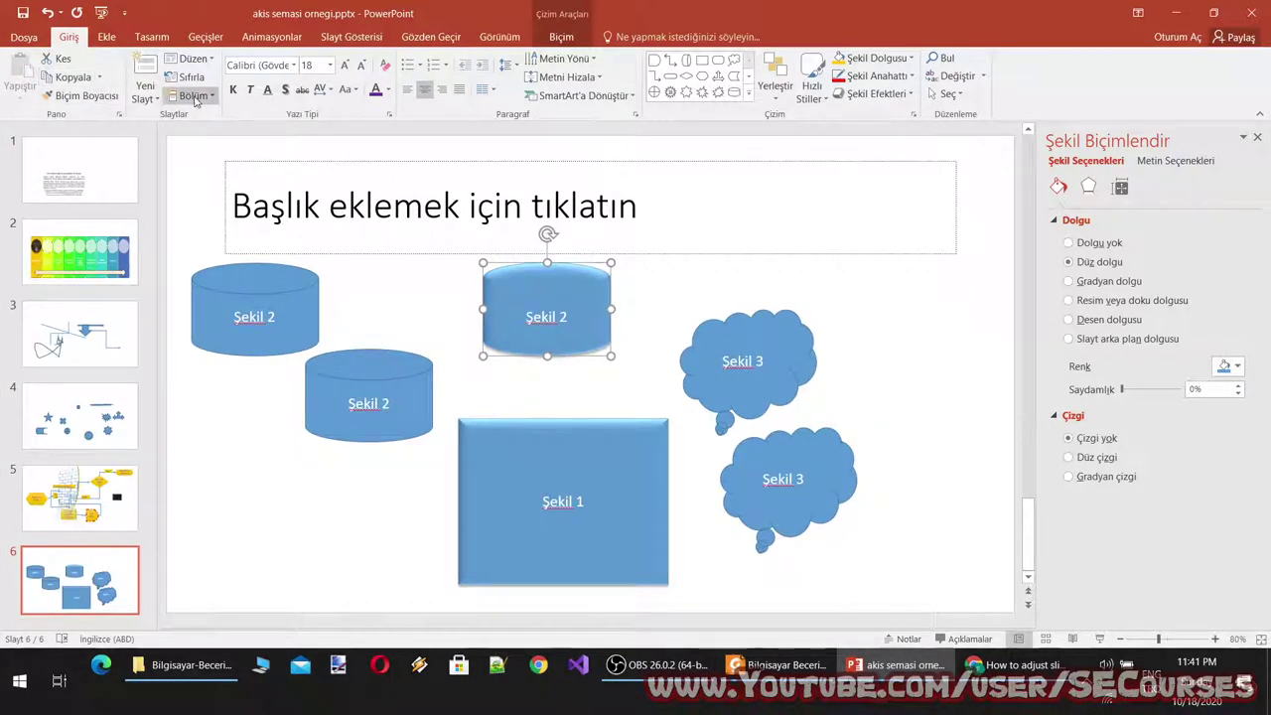
Insert a Karşılaştırma slide, change it to Başlıklı İçerik, and add a section before it.
left_click(151, 101)
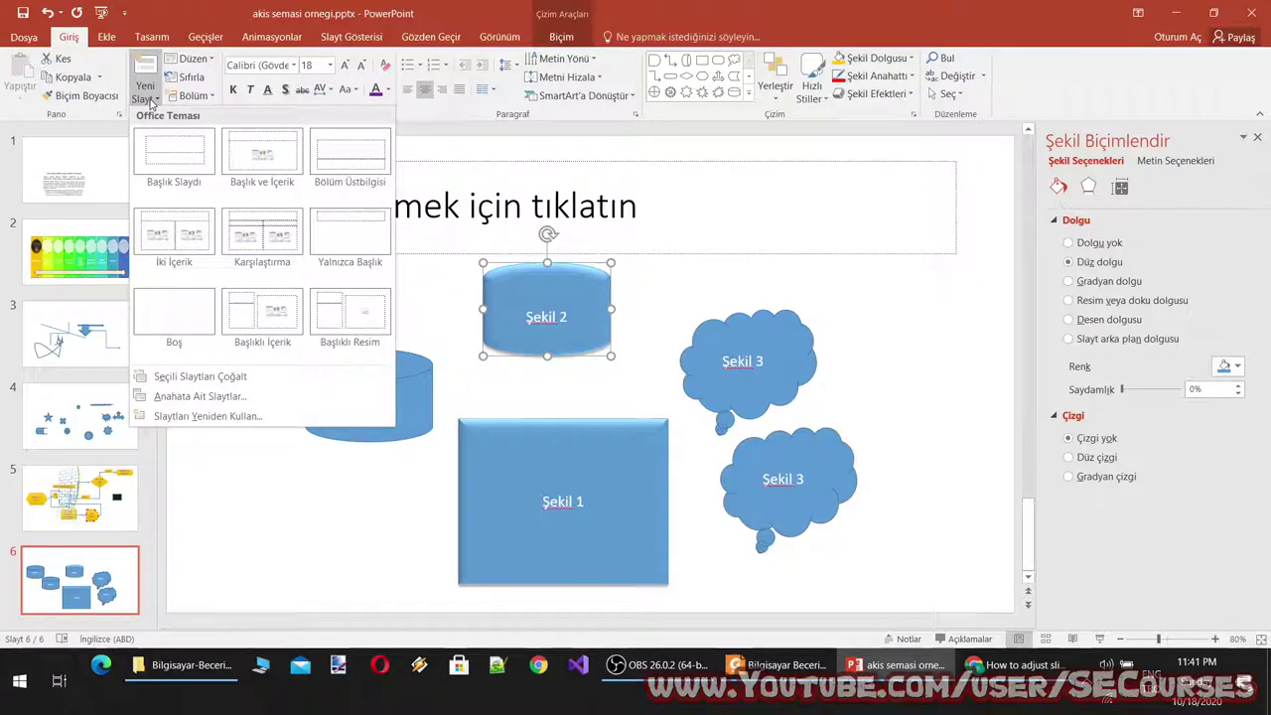
left_click(268, 232)
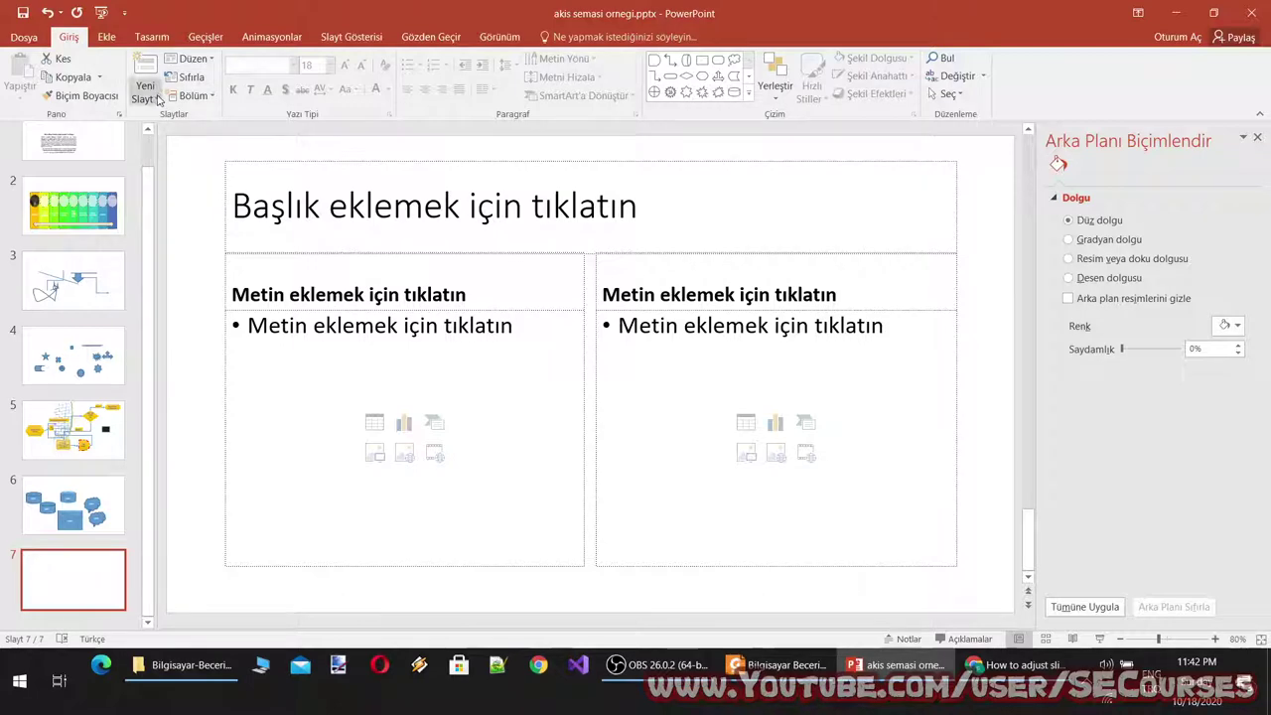
left_click(199, 60)
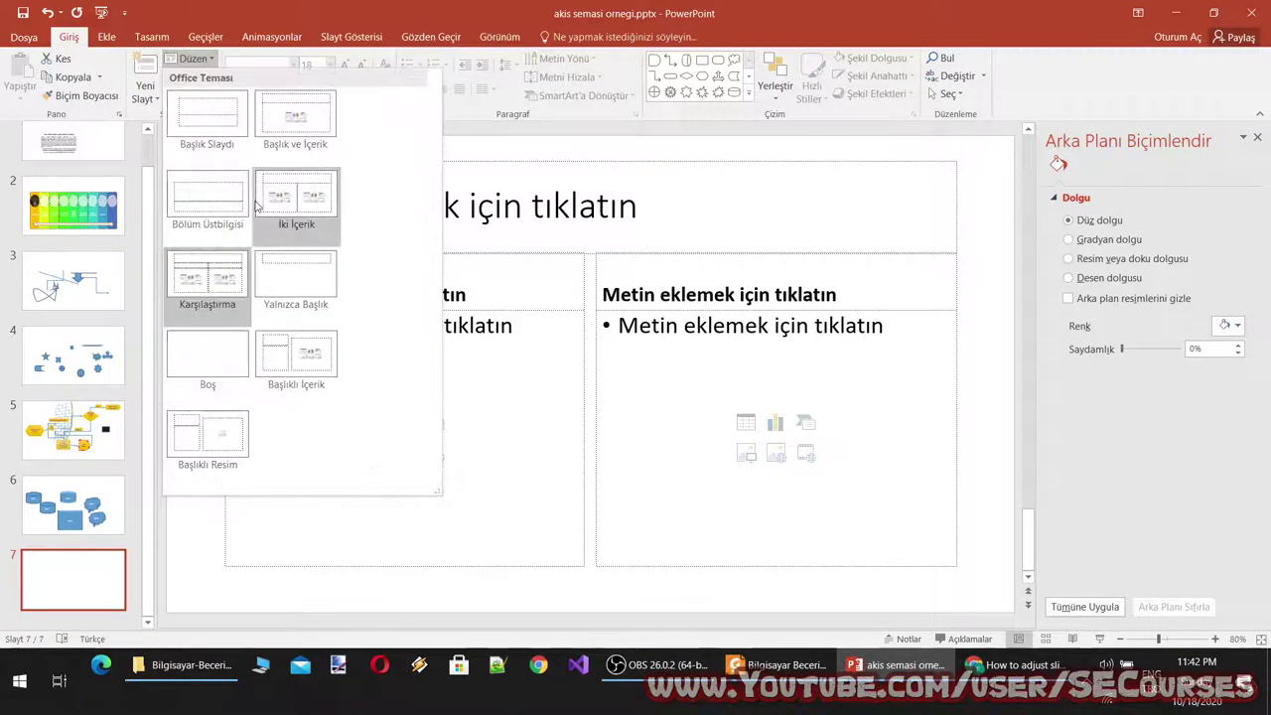
left_click(322, 355)
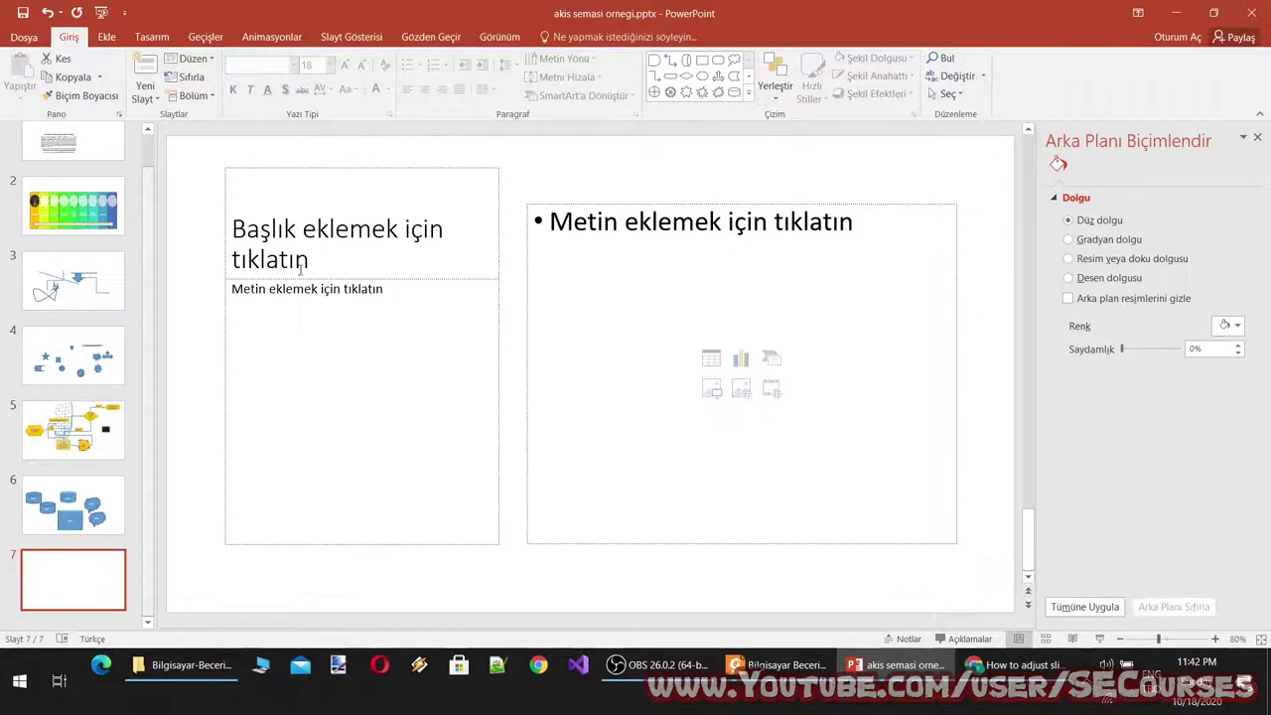
left_click(193, 95)
left_click(199, 158)
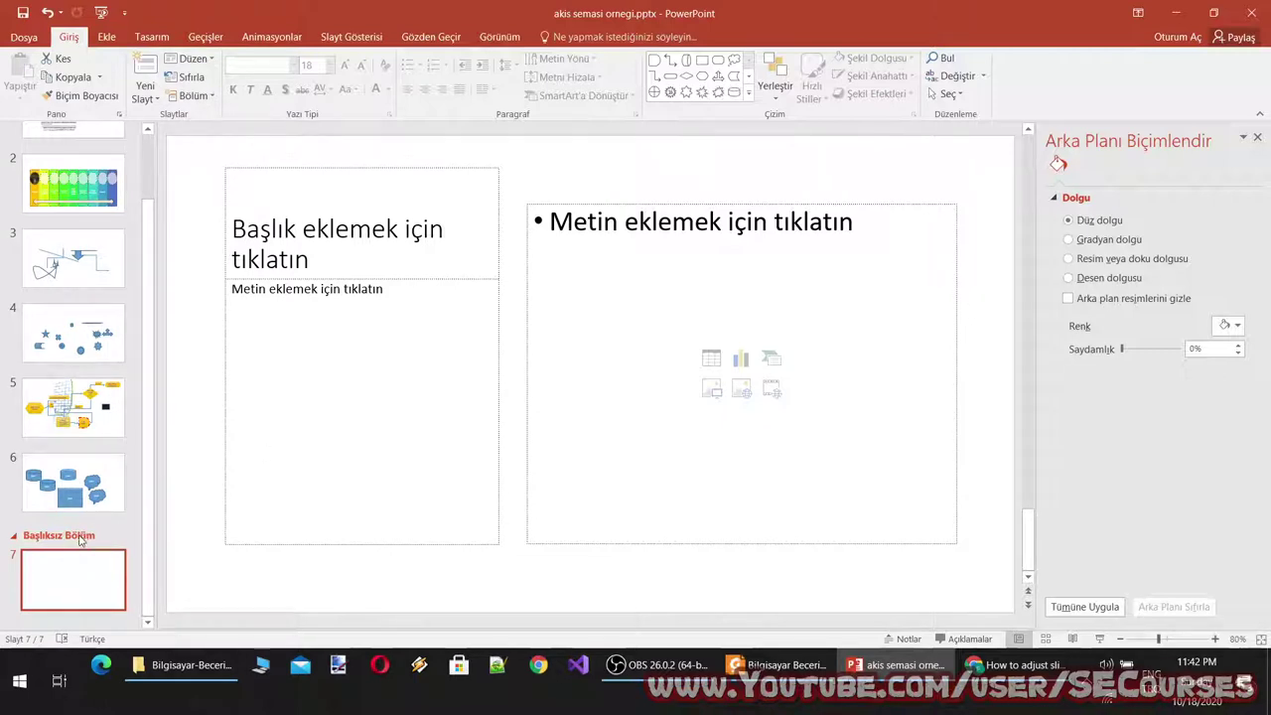
Select slide 4 and add a new section starting there.
left_click_drag(75, 260, 81, 307)
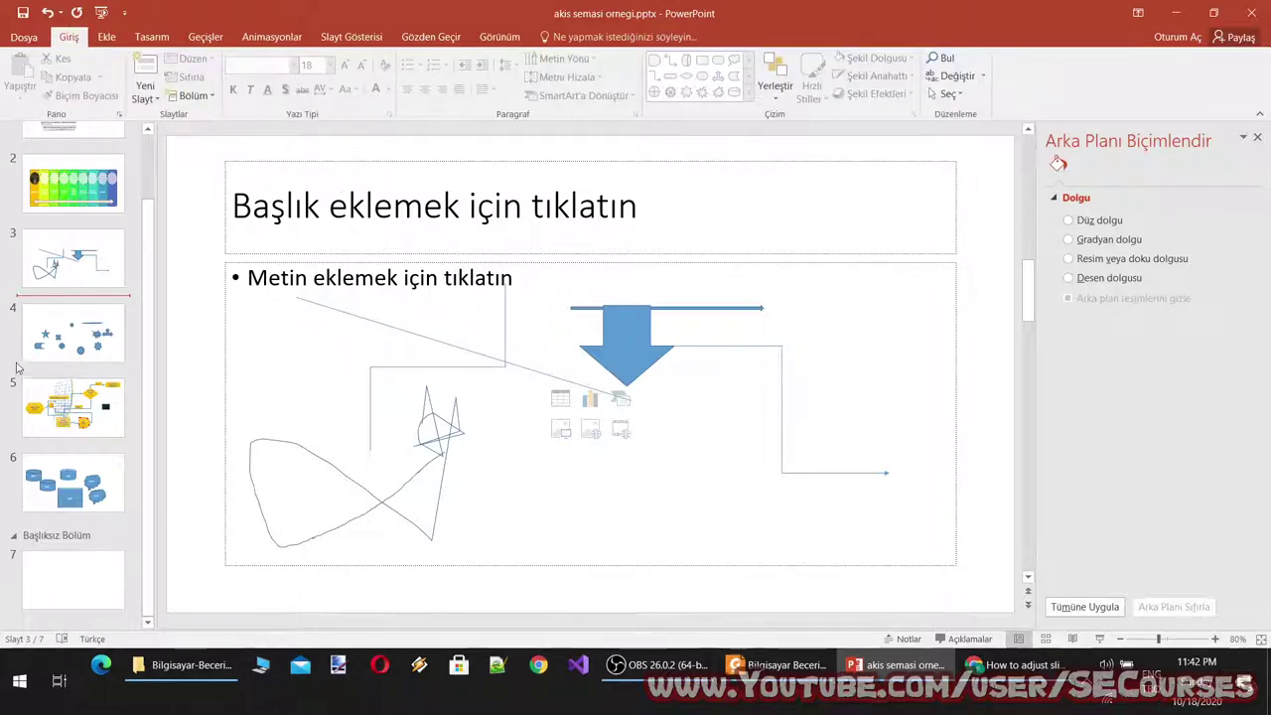
left_click_drag(136, 311, 136, 318)
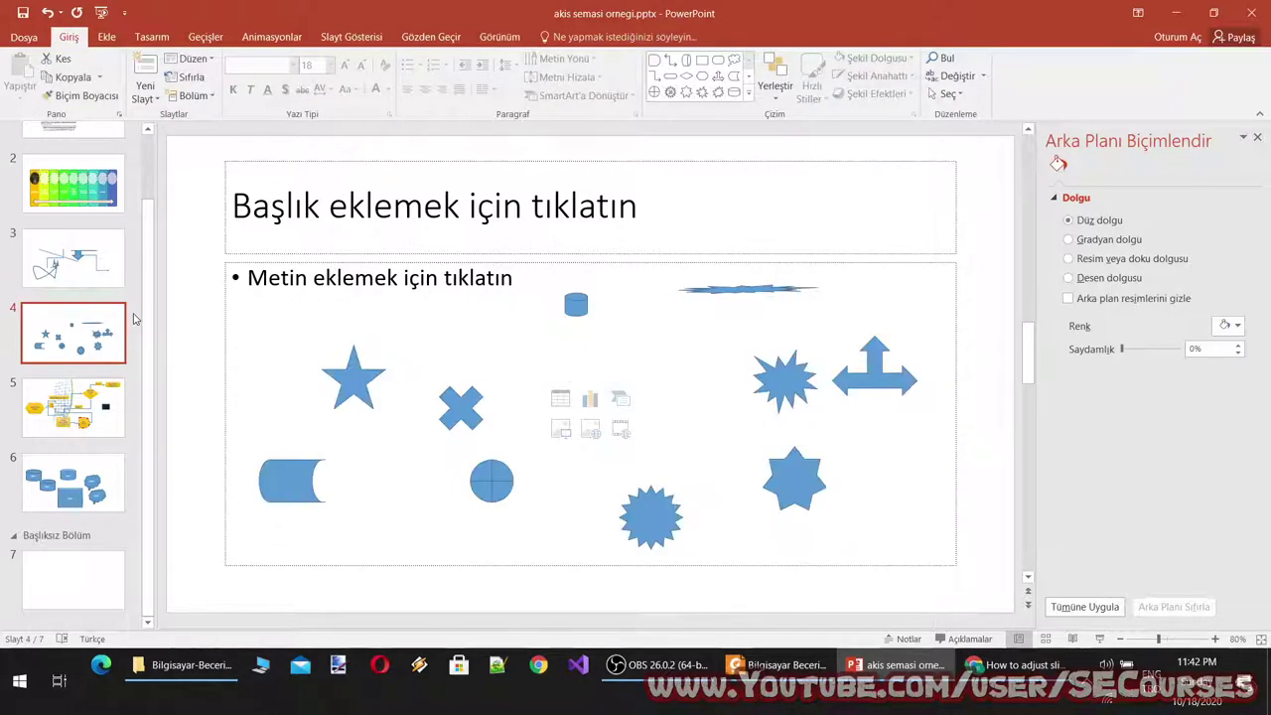
left_click(194, 95)
left_click(199, 116)
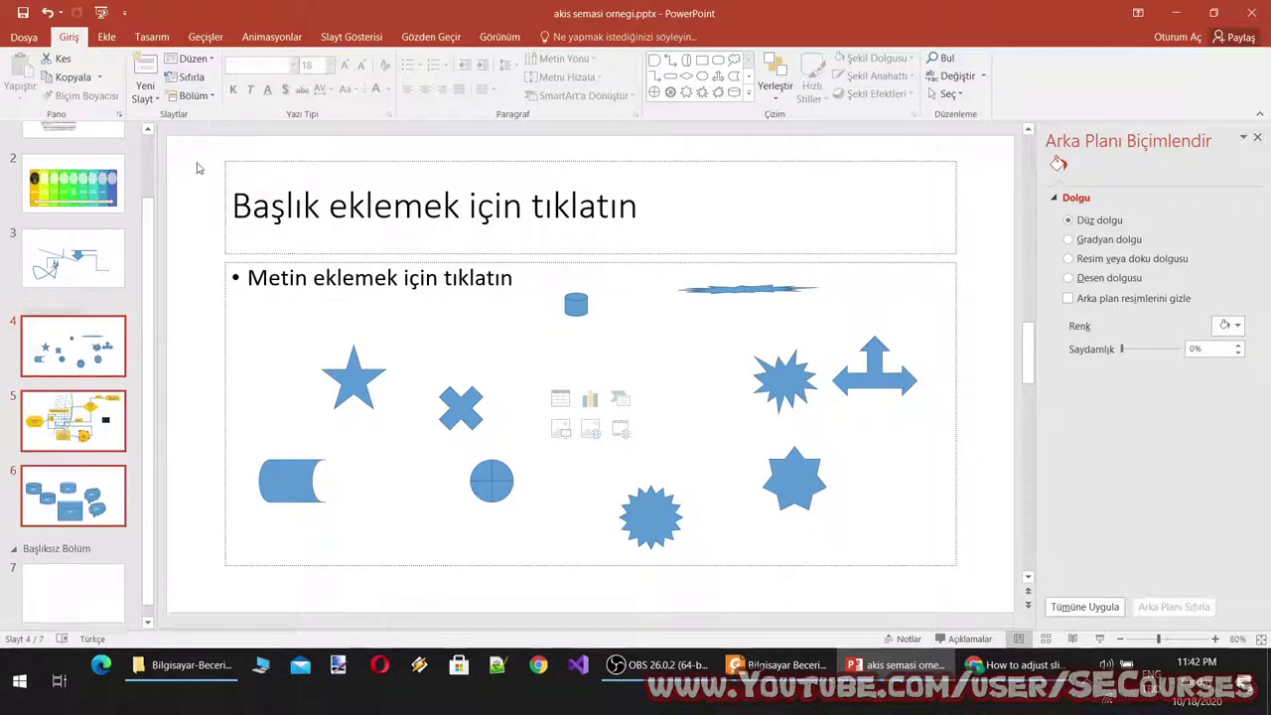
Collapse and expand the slides 4–6 and slide 7 sections, ending on the slides 4–6 section.
double_click(54, 313)
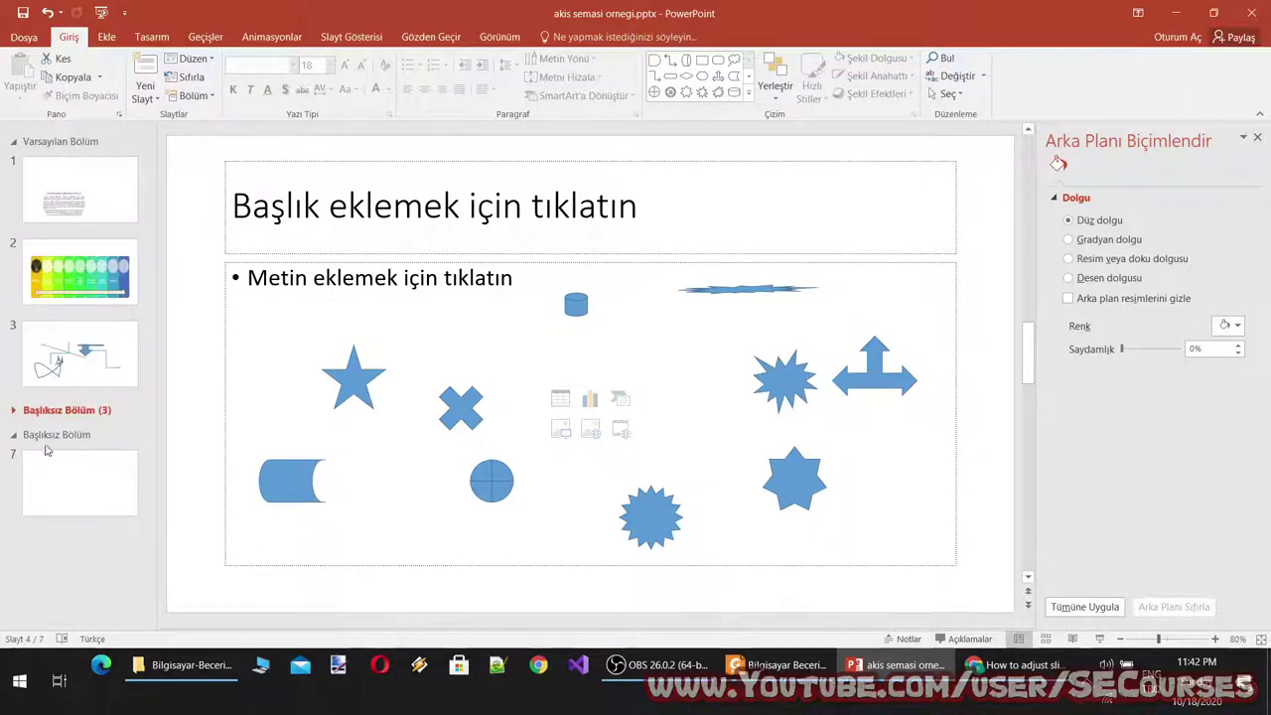
double_click(51, 413)
double_click(52, 412)
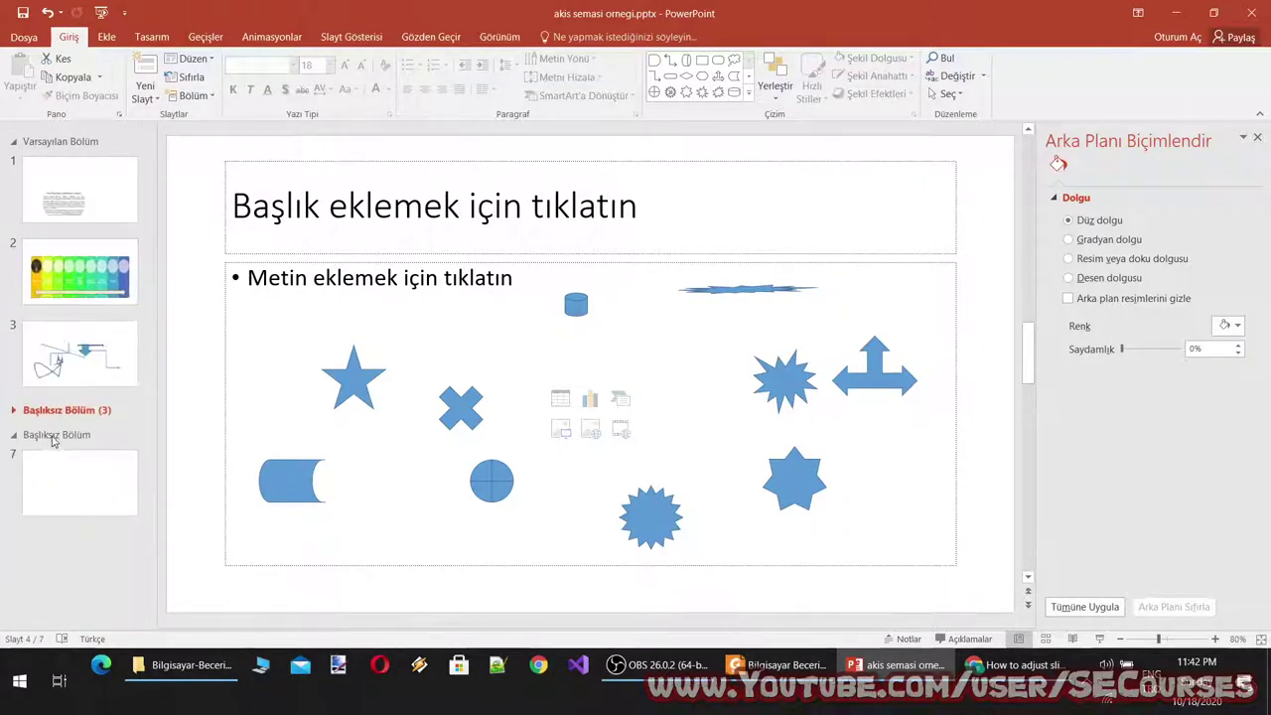
left_click(53, 436)
double_click(53, 438)
double_click(63, 411)
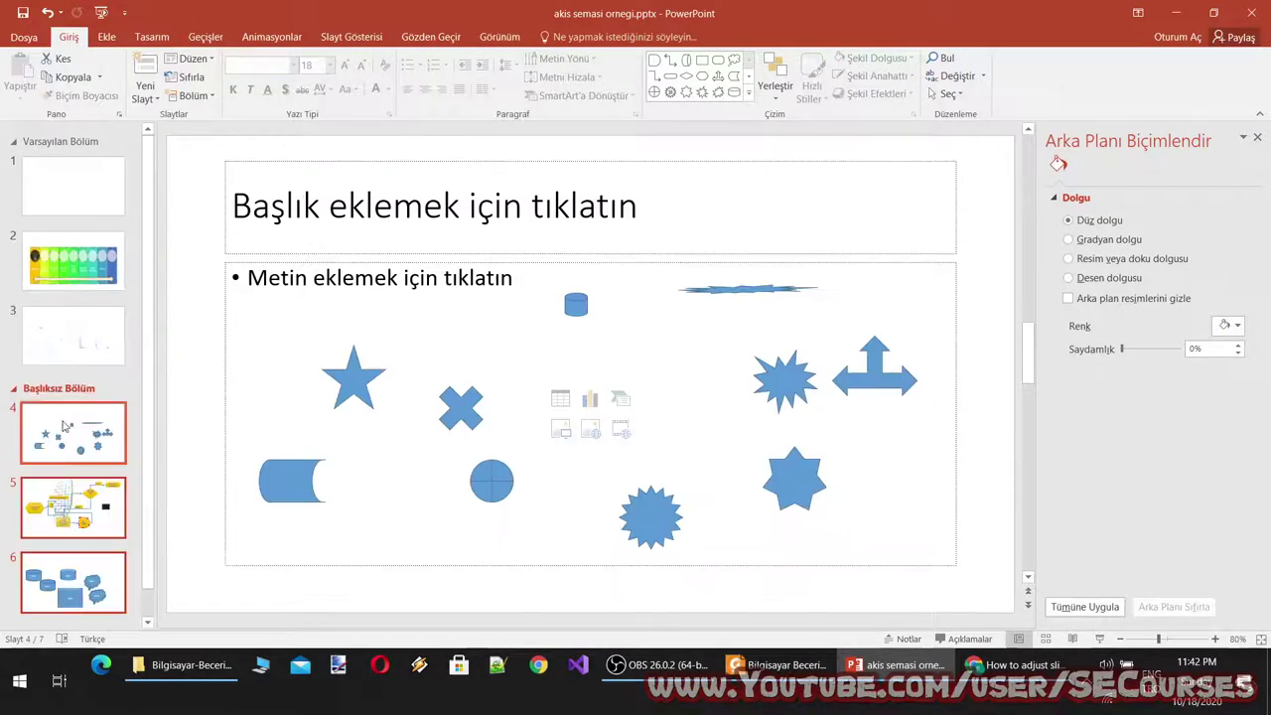
scroll(75, 516, "down", 2)
left_click(82, 605)
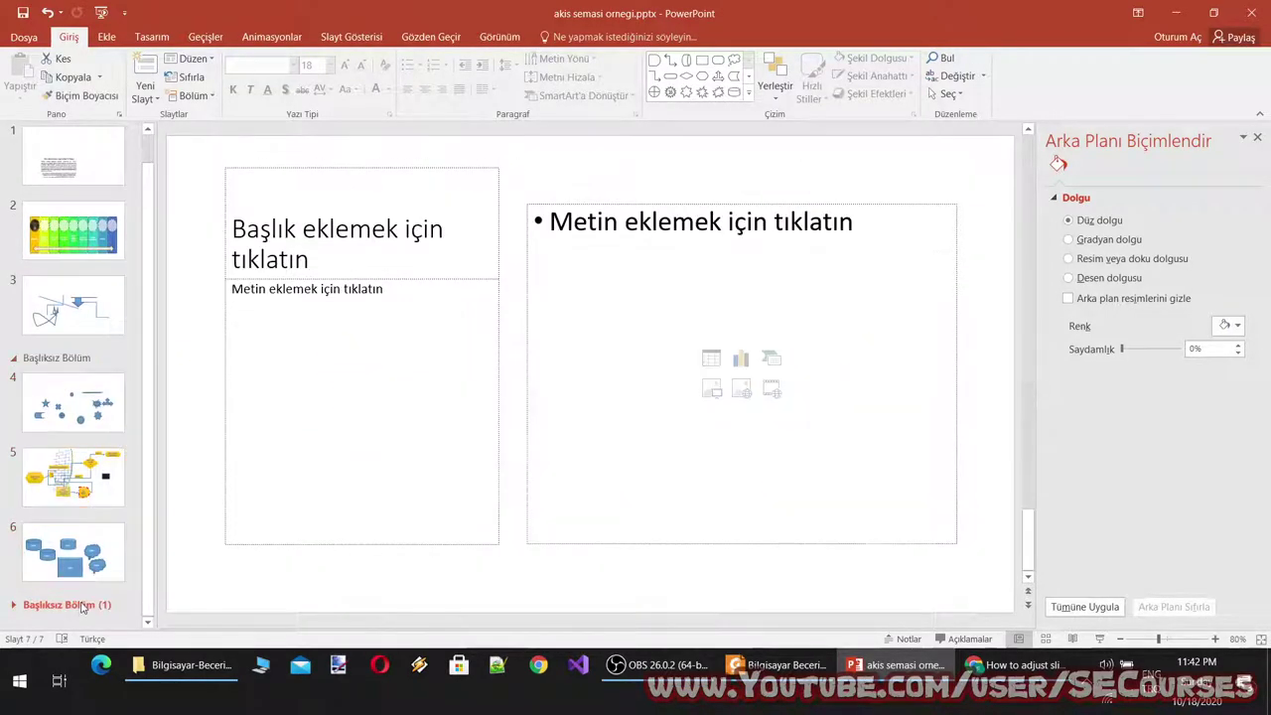
scroll(80, 516, "up", 1)
left_click(87, 395)
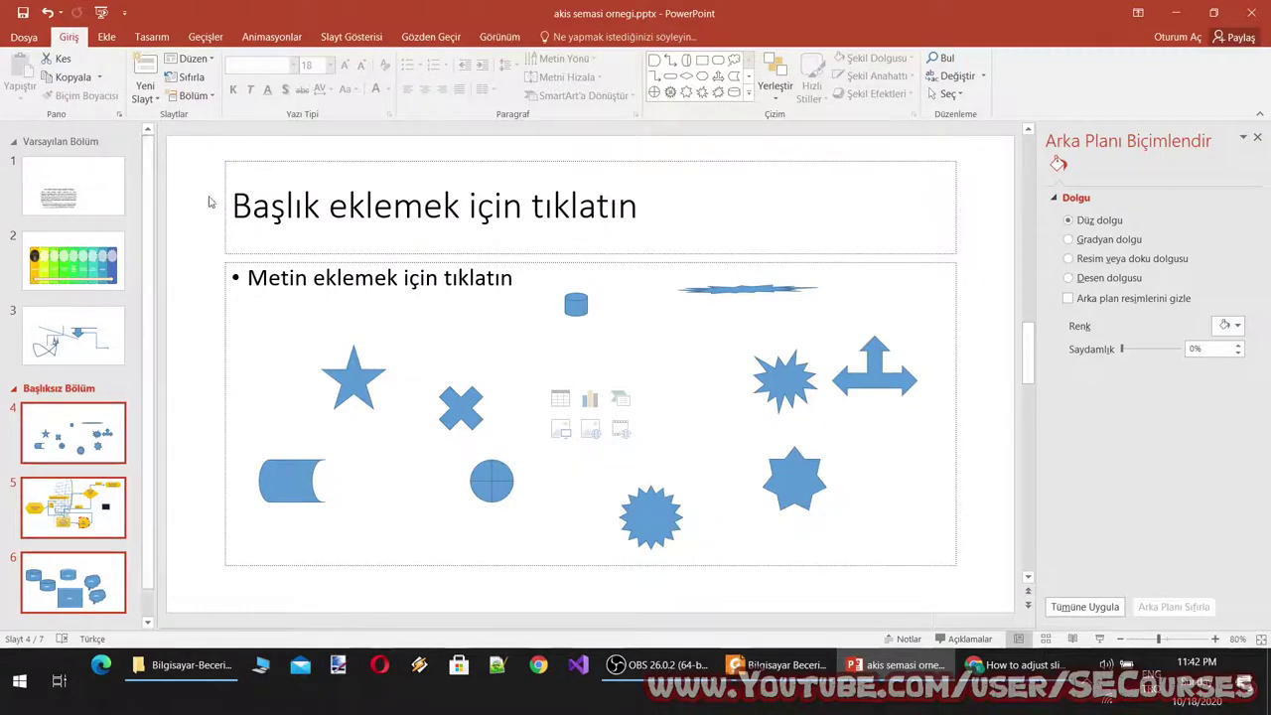
Start typing in slide 4's title placeholder, then erase the mistyped text.
left_click(268, 193)
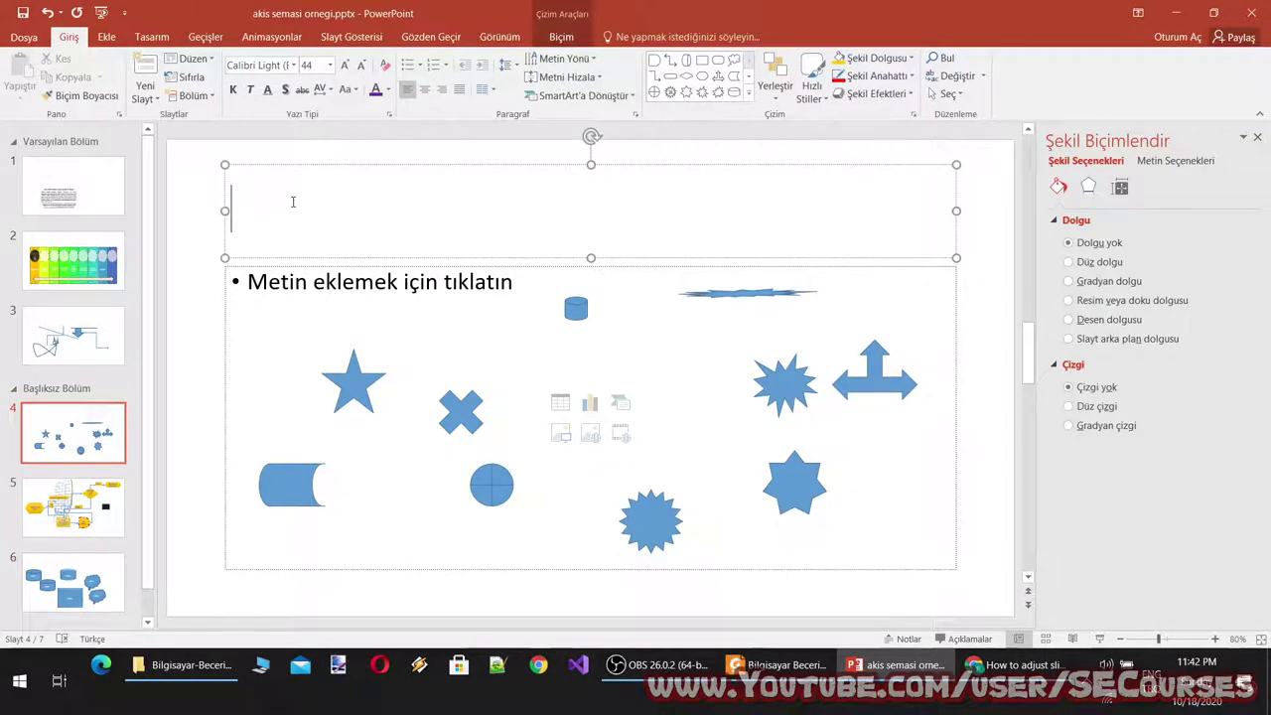
type("aş")
key("BackSpace")
key("BackSpace")
Retype the slide 4 title as 'başlık' and select the whole title box.
key("BackSpace")
key("BackSpace")
key("BackSpace")
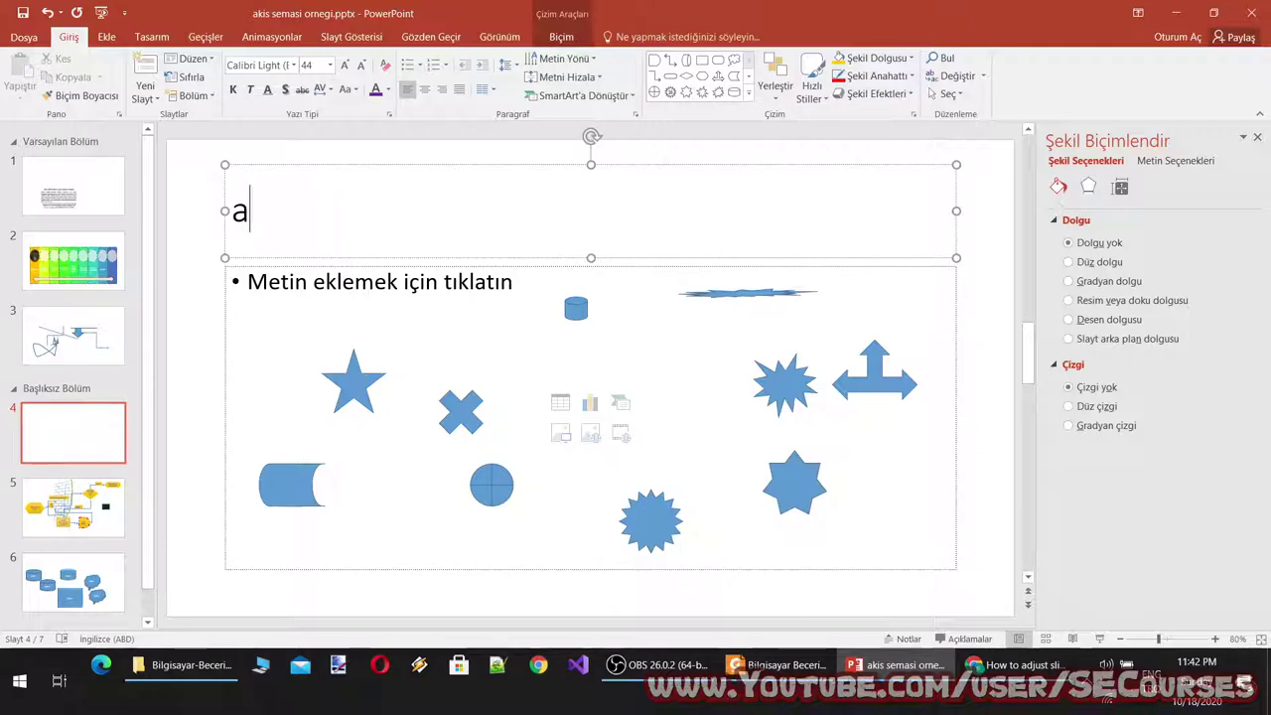
key("BackSpace")
type("başlık")
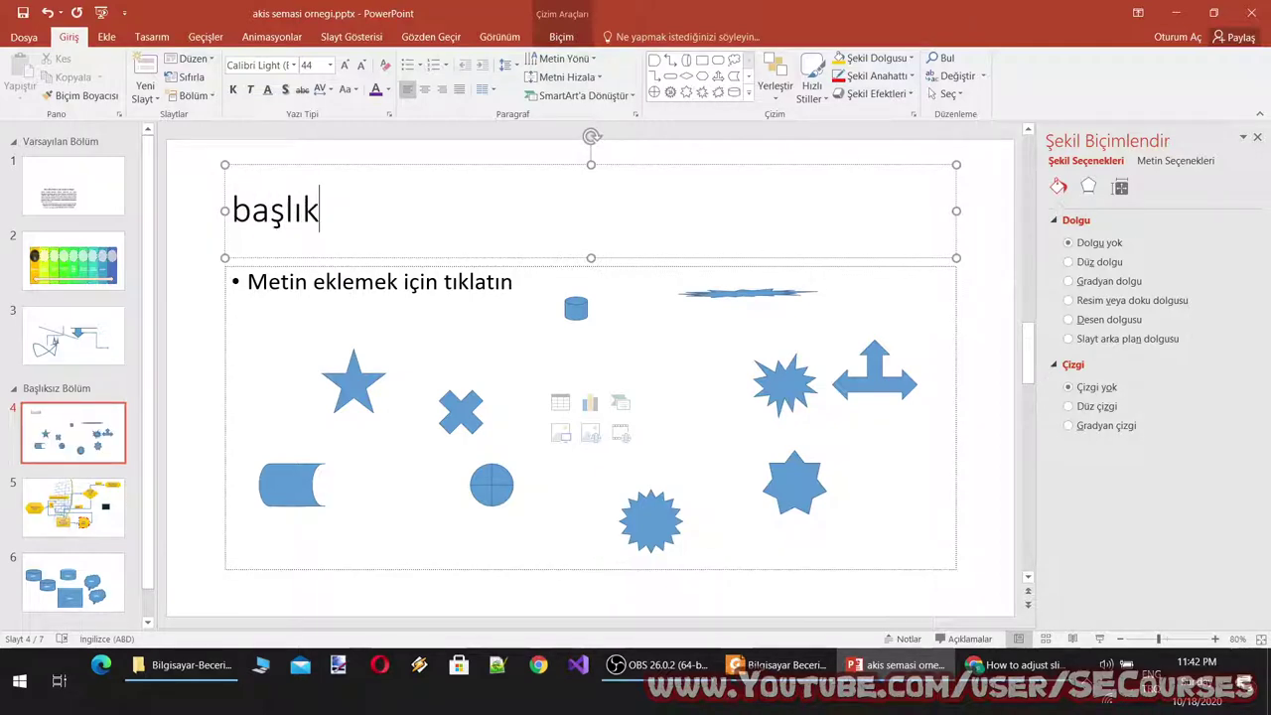
left_click(294, 64)
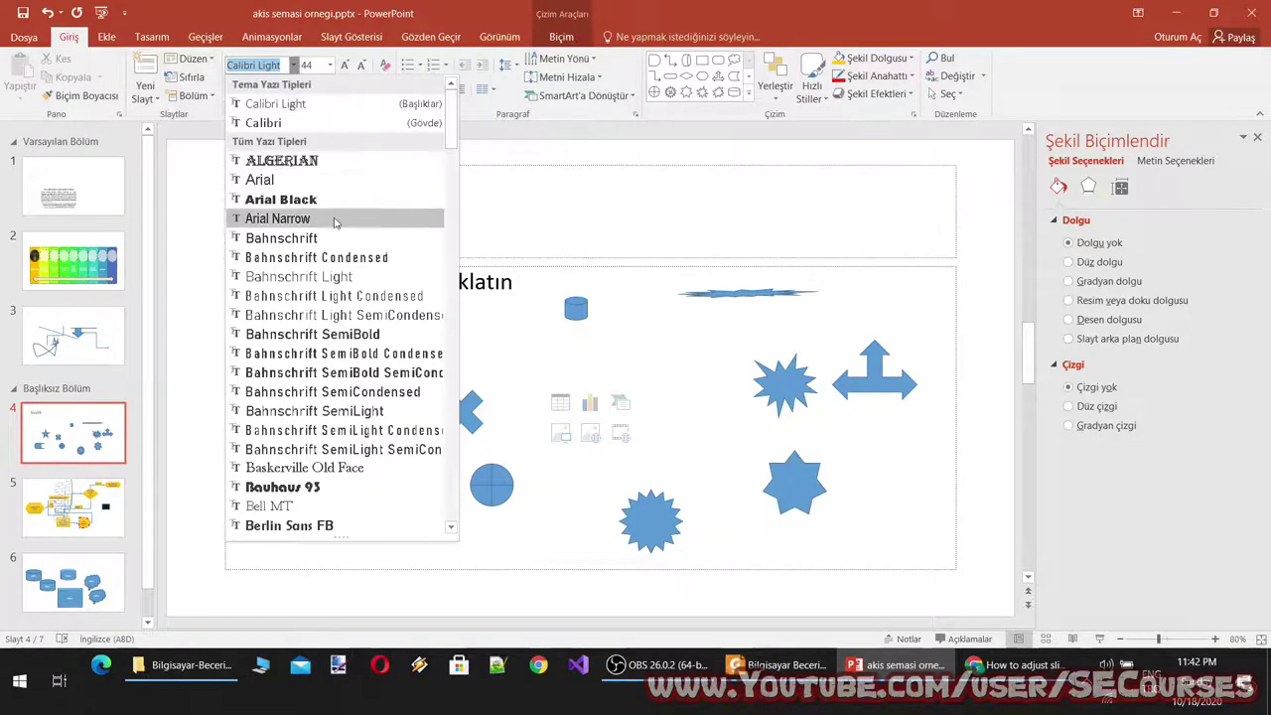
scroll(335, 224, "down", 5)
scroll(343, 222, "down", 2)
scroll(350, 220, "up", 1)
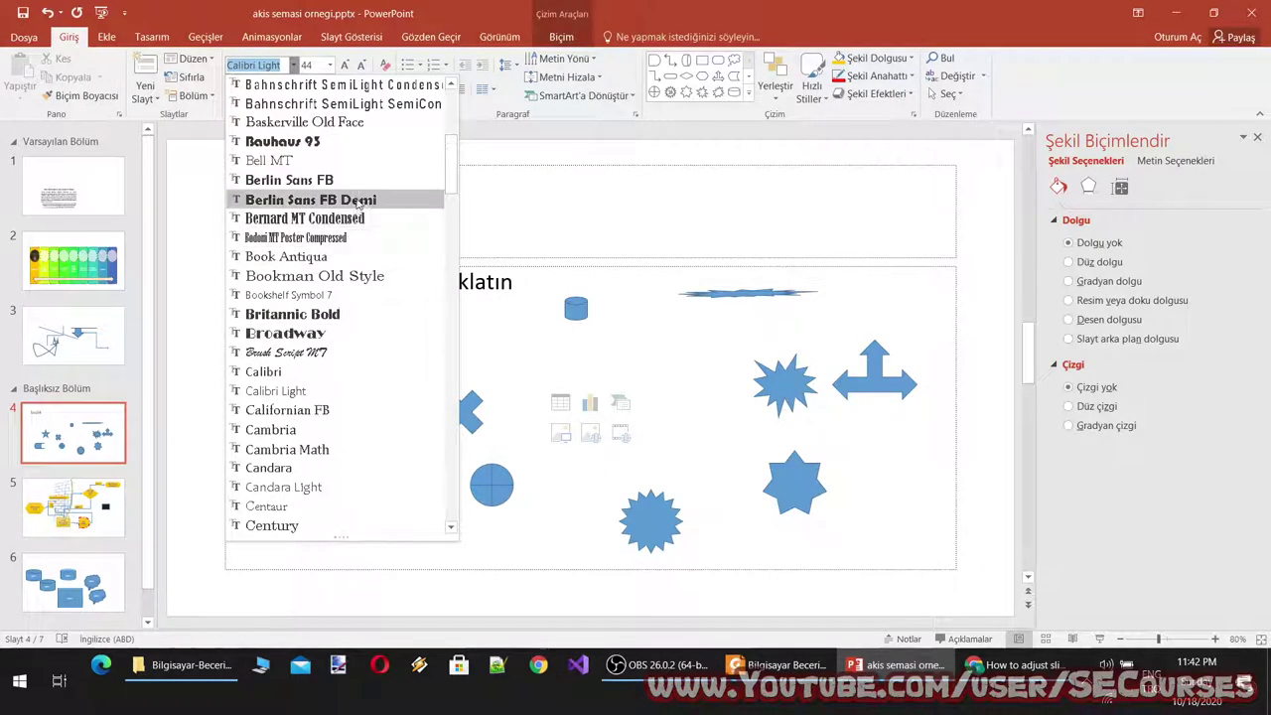
key("Escape")
left_click_drag(330, 216, 217, 207)
left_click(396, 213)
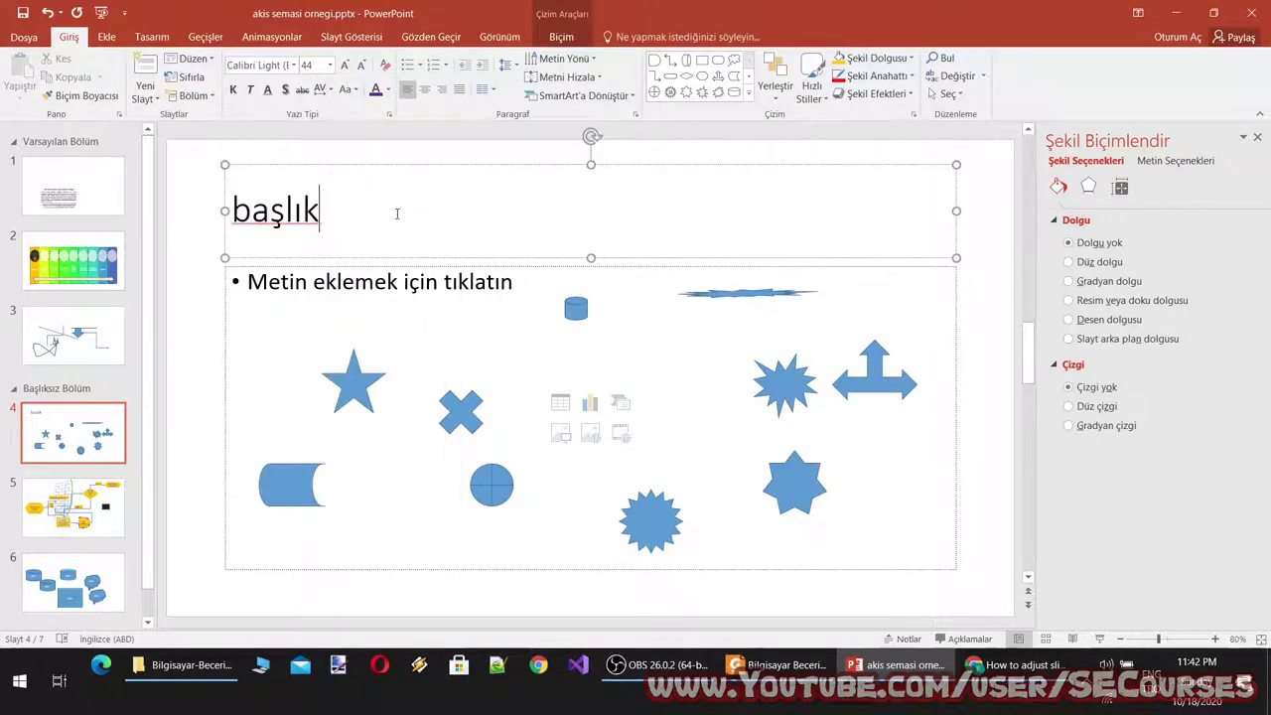
left_click(388, 165)
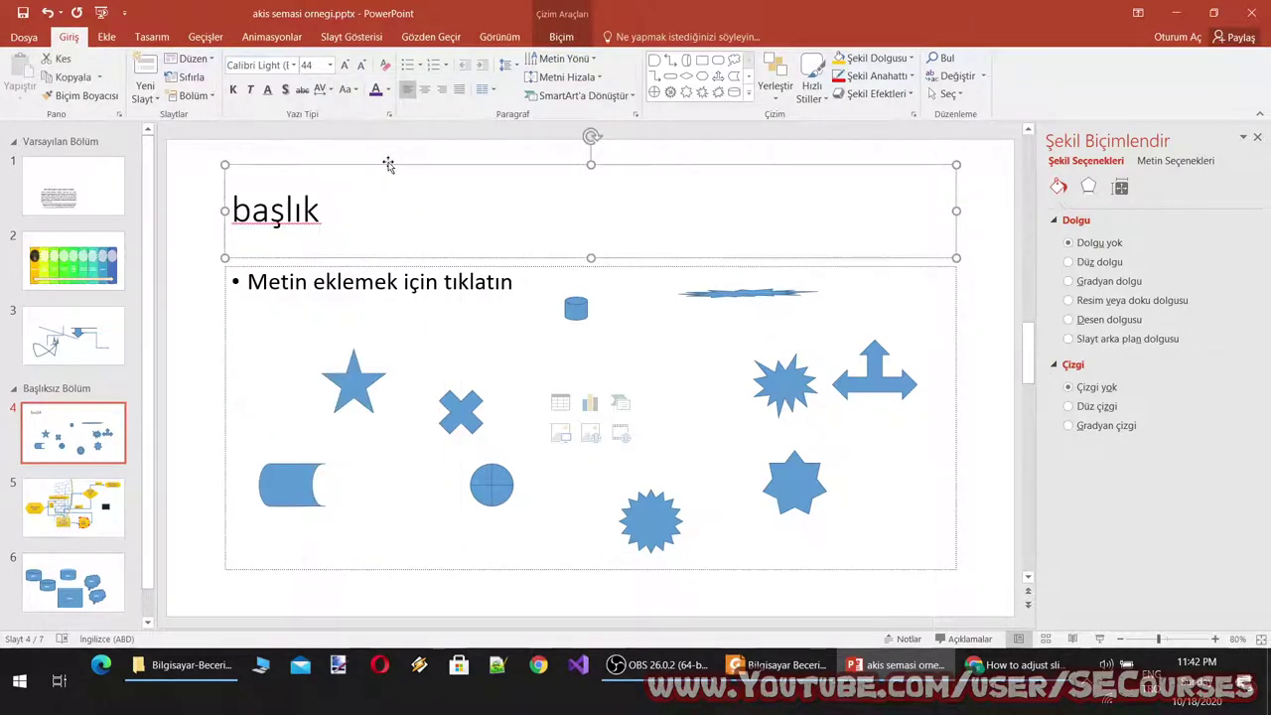
Set the title in Algerian at 14 pt, then grow it to 40 pt.
left_click(295, 65)
left_click(288, 196)
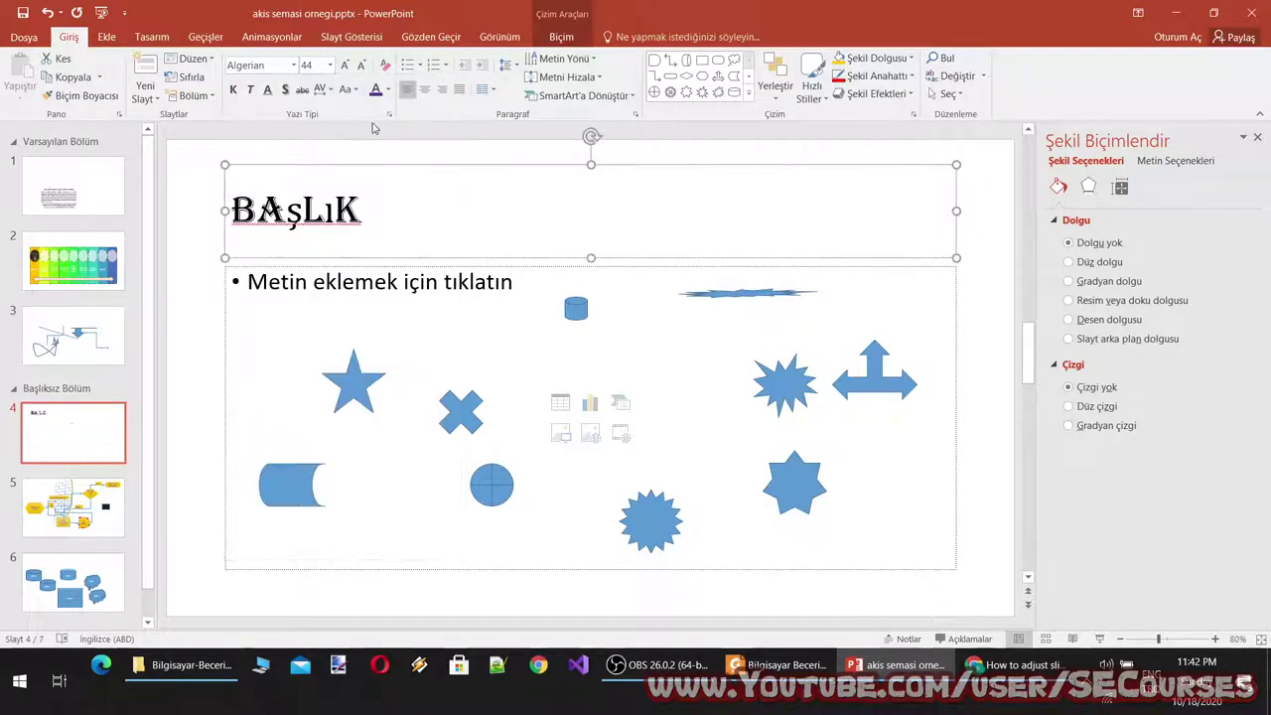
left_click(330, 66)
left_click(313, 193)
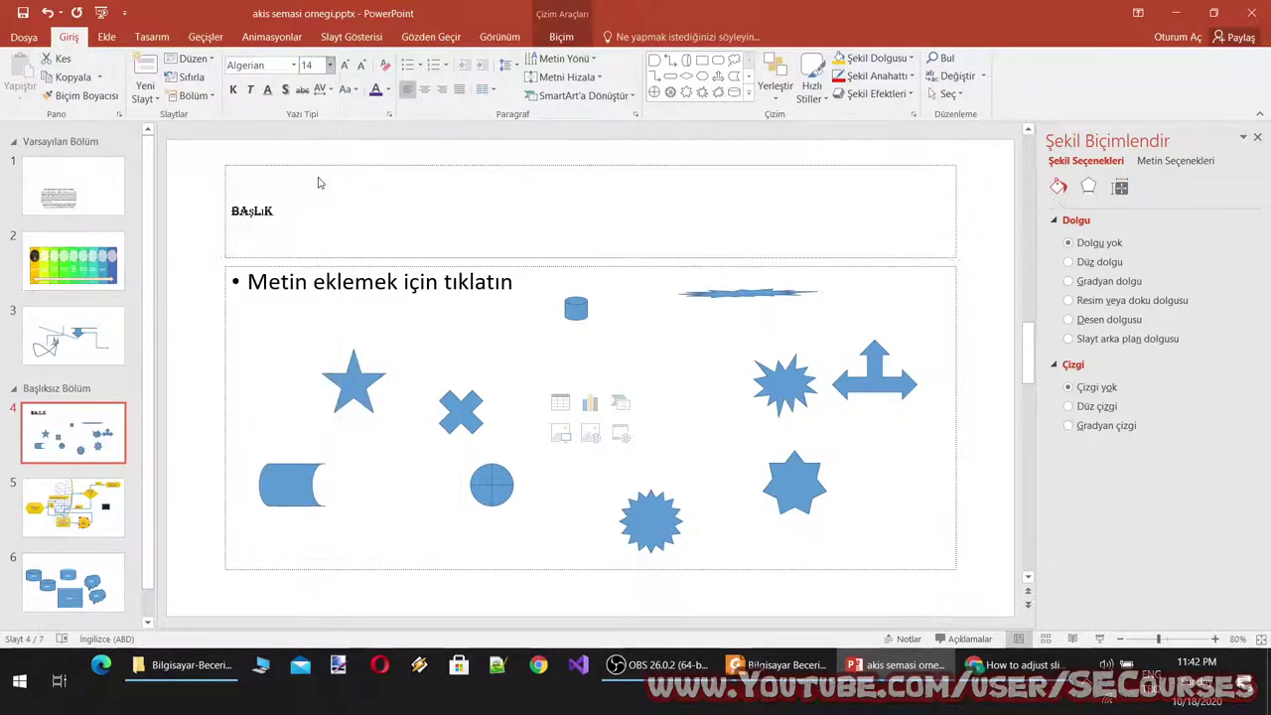
left_click(344, 65)
left_click(344, 65)
left_click(344, 66)
left_click(344, 66)
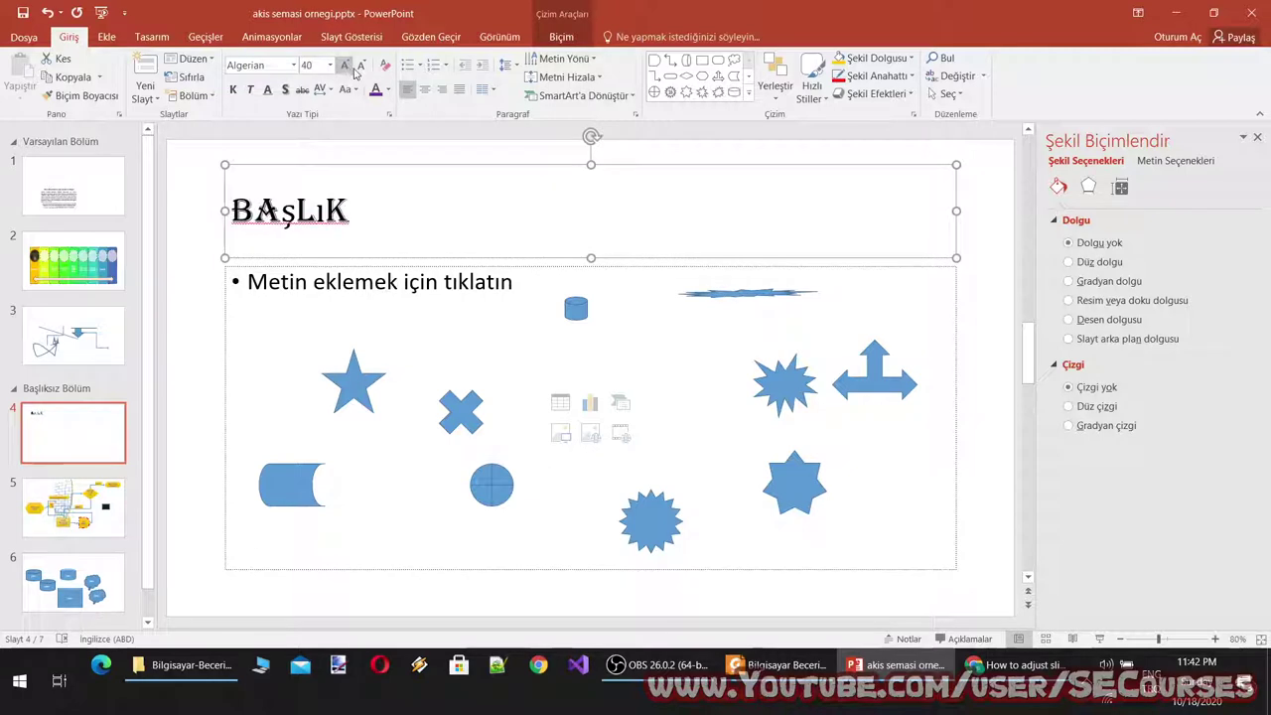
left_click(360, 65)
left_click(360, 65)
left_click(345, 65)
left_click(344, 66)
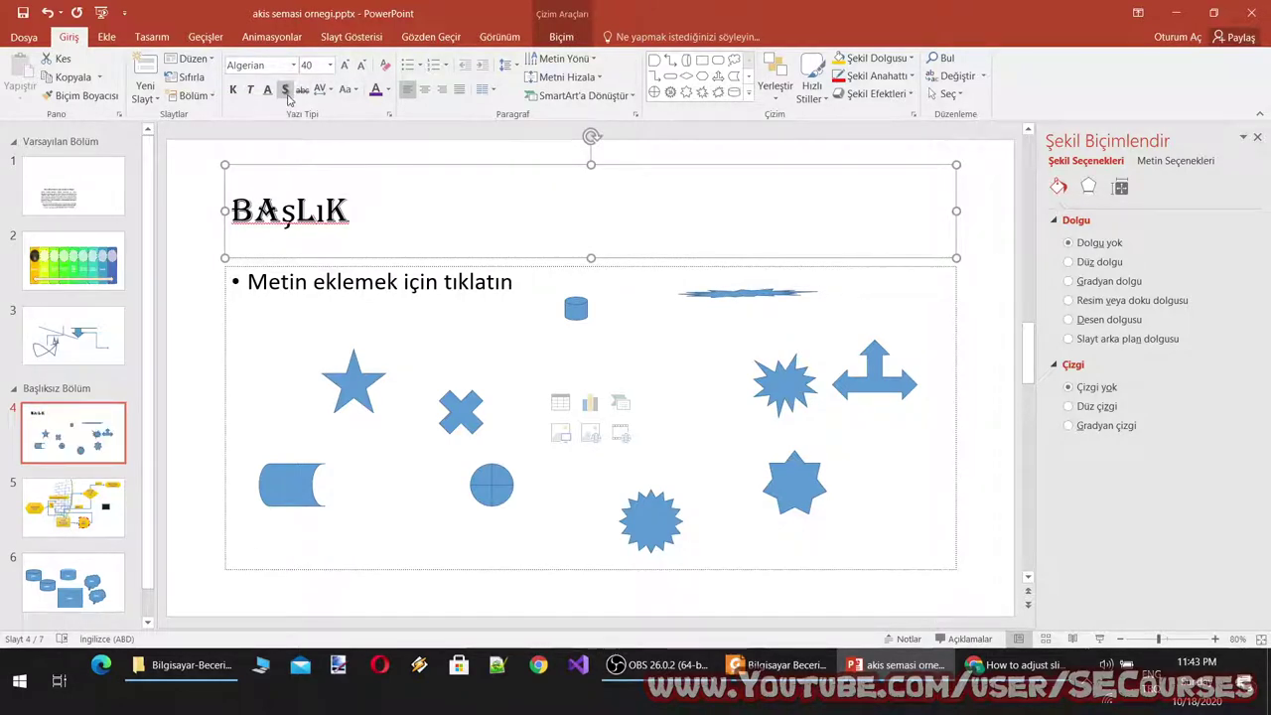
Remove the title's shadow and try underline, bold, italic and strikethrough, turning each off again.
left_click(286, 89)
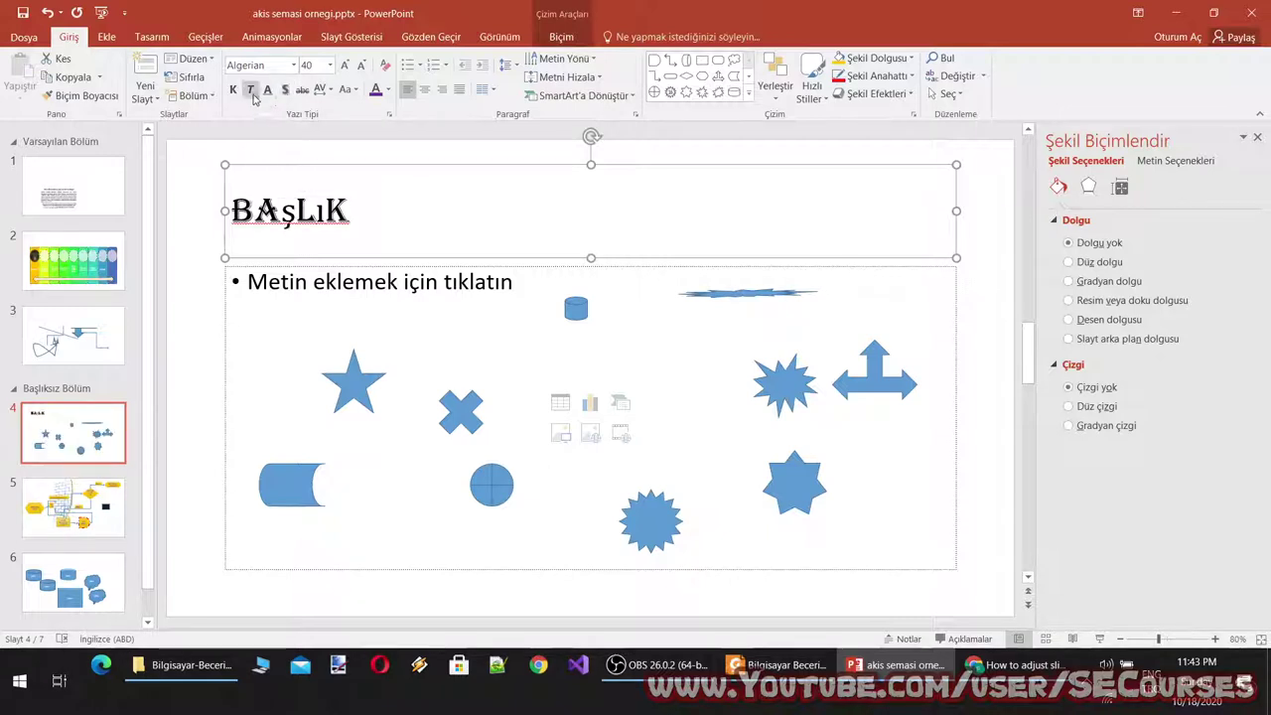
left_click(267, 89)
left_click(267, 90)
left_click(235, 89)
left_click(235, 90)
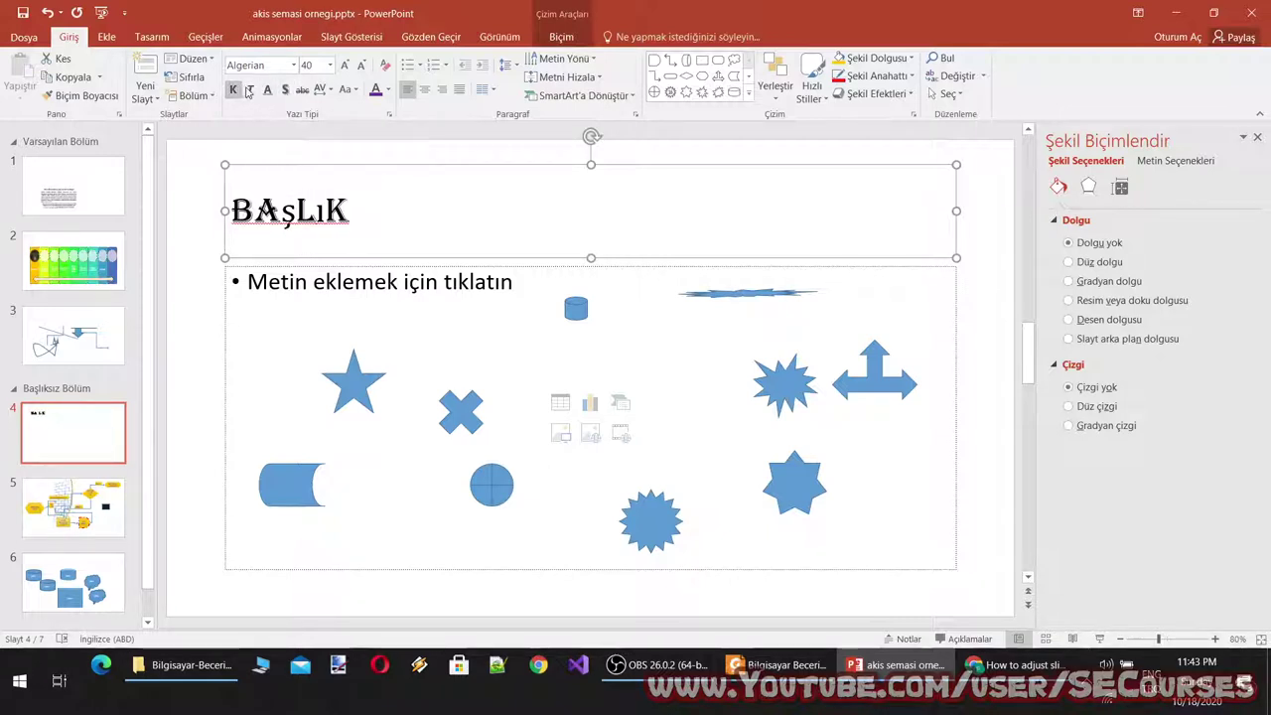
left_click(250, 89)
left_click(250, 90)
left_click(301, 89)
left_click(302, 90)
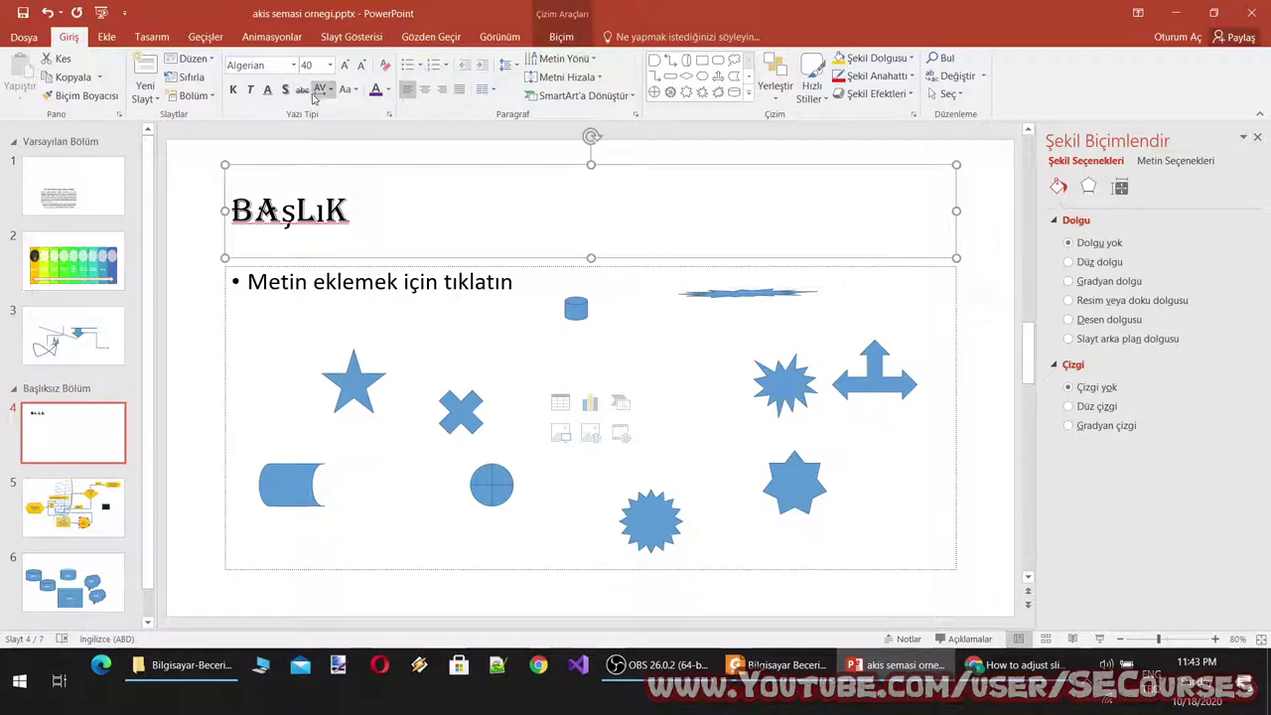
left_click(322, 89)
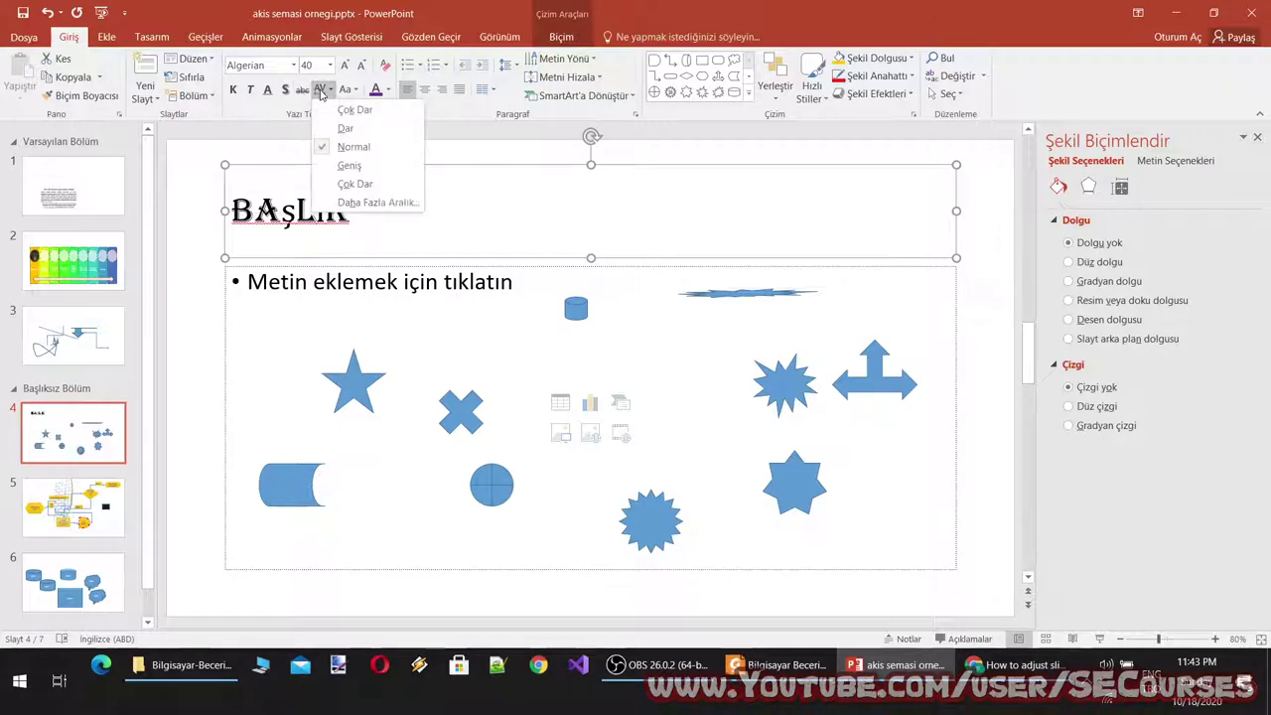
Check character spacing, toggle the title's capitalisation, and set it in Arial Narrow.
left_click(395, 203)
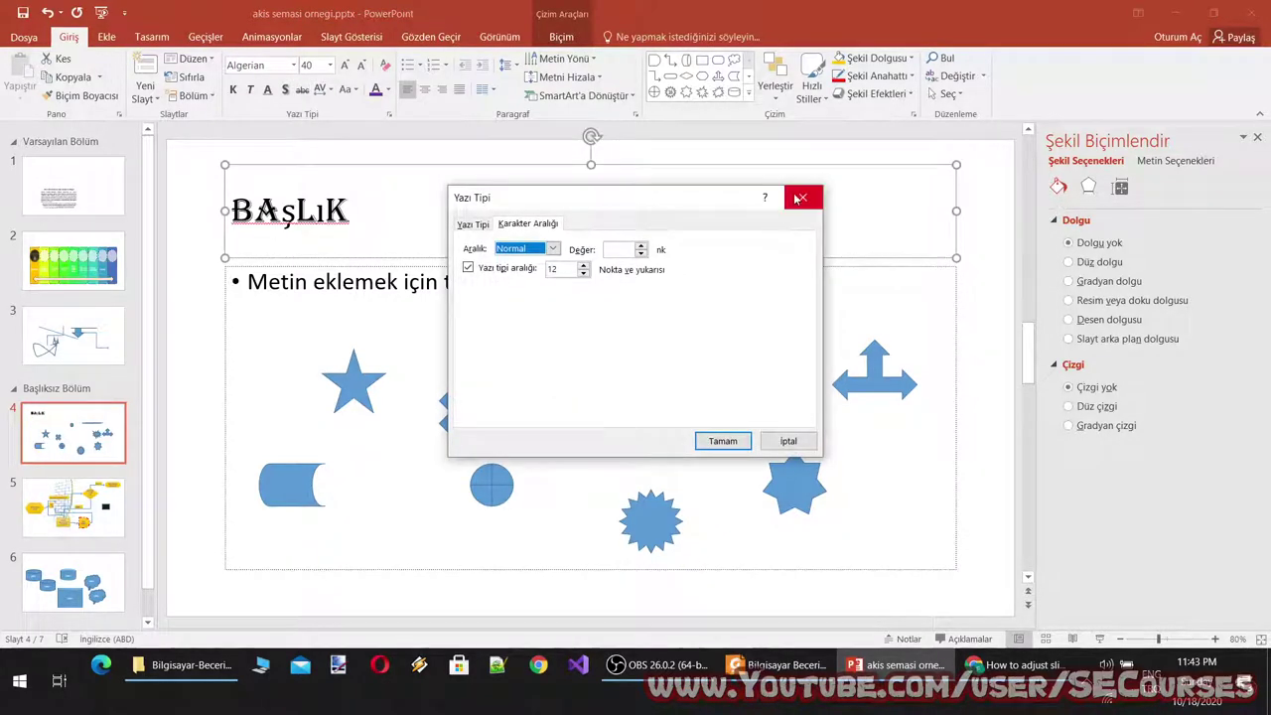
left_click(803, 197)
left_click(356, 90)
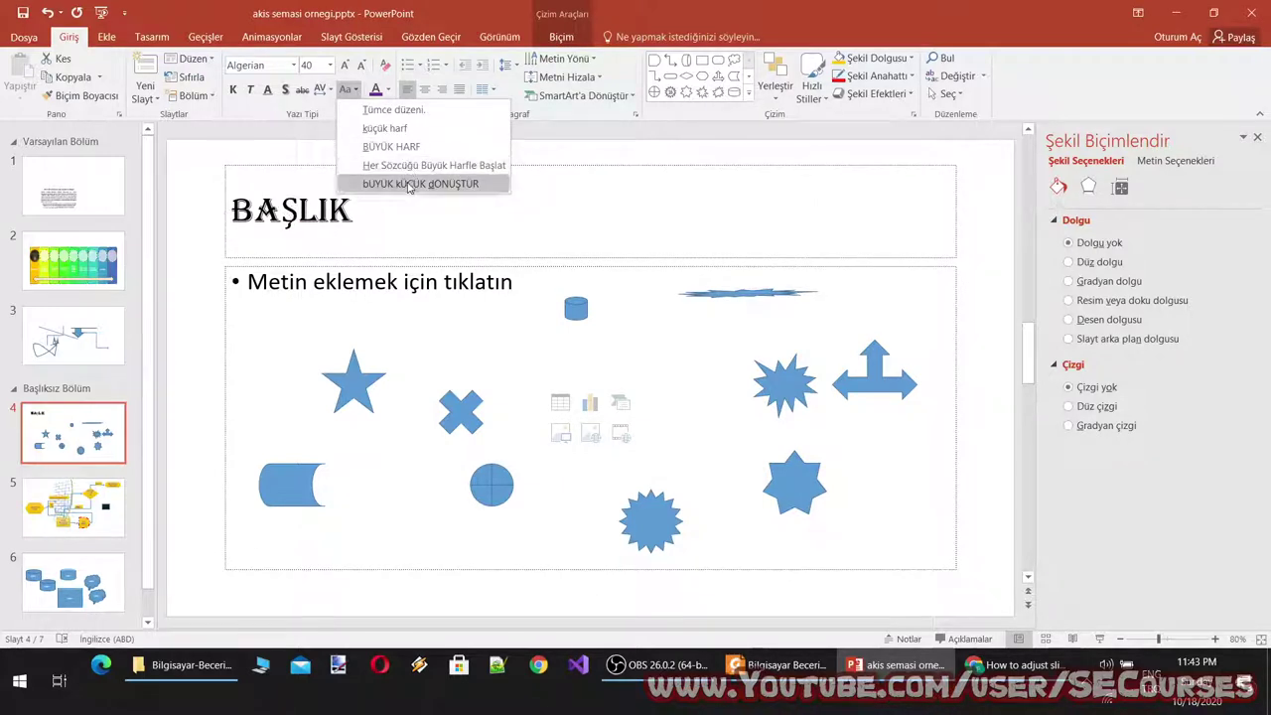
left_click(412, 124)
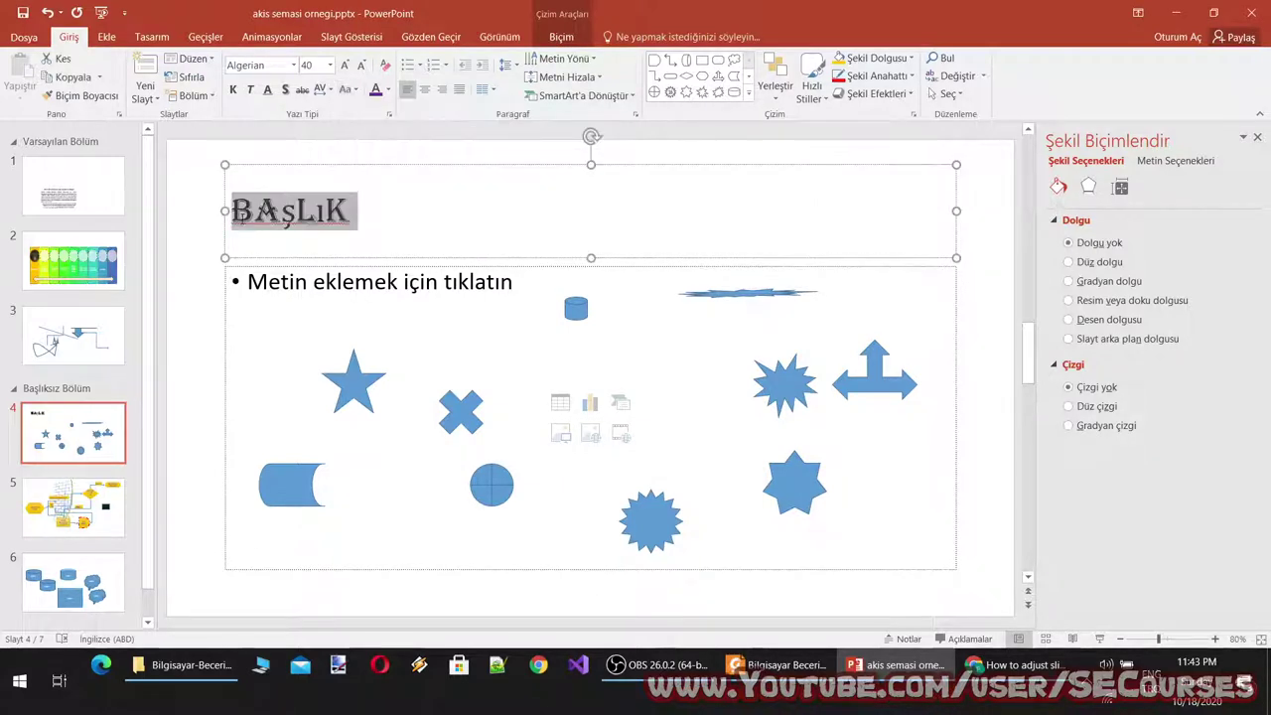
left_click(293, 65)
left_click(283, 273)
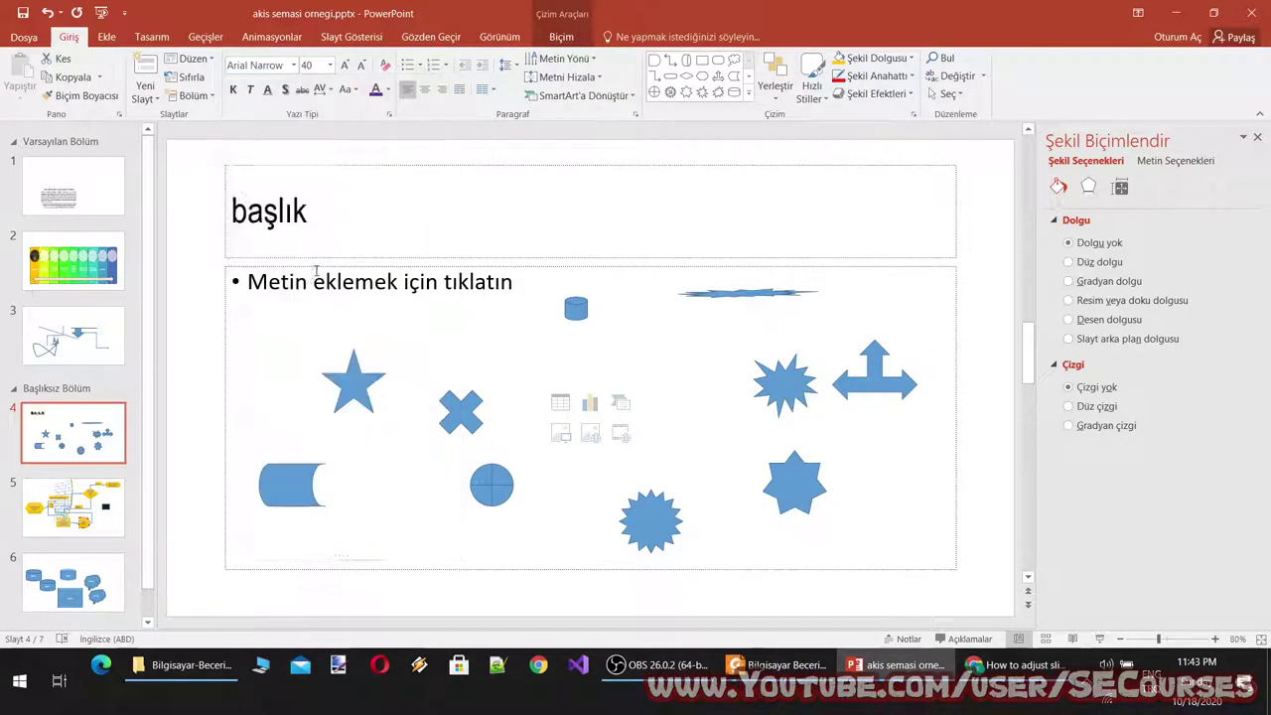
Try bullets and numbering on the title, remove them, then go to the slide thumbnails.
left_click(350, 89)
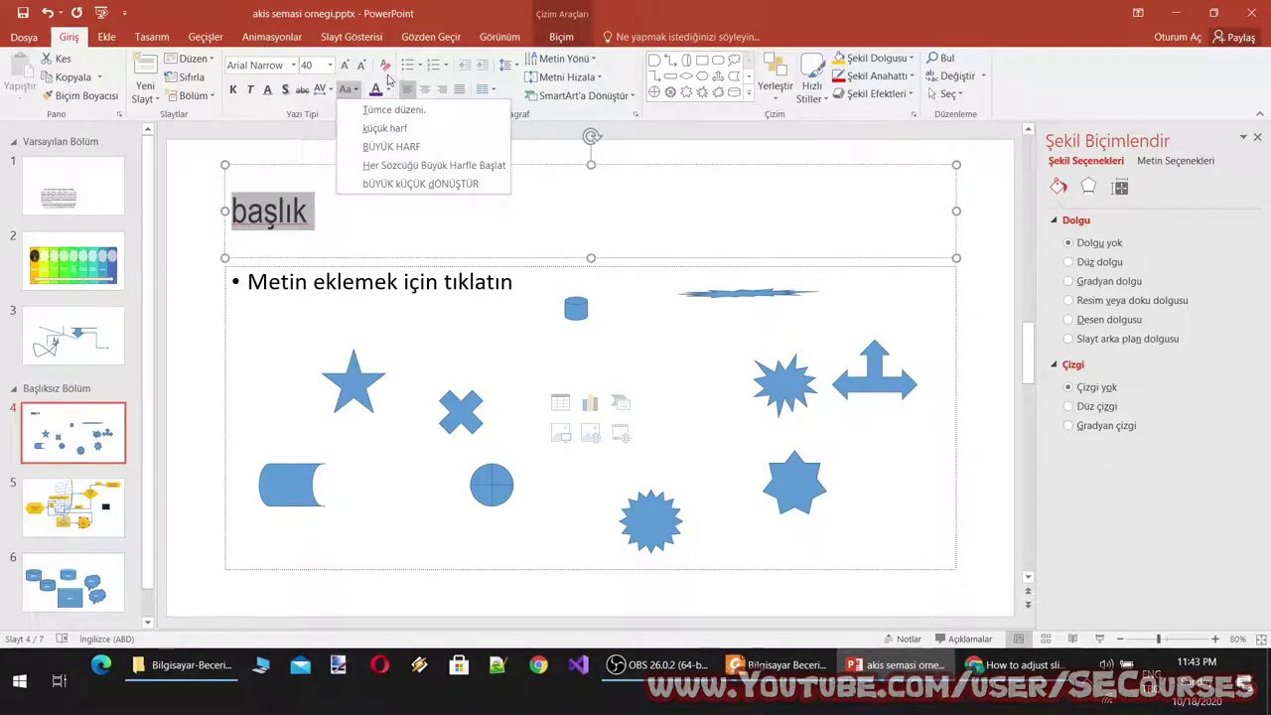
left_click(415, 67)
left_click(413, 67)
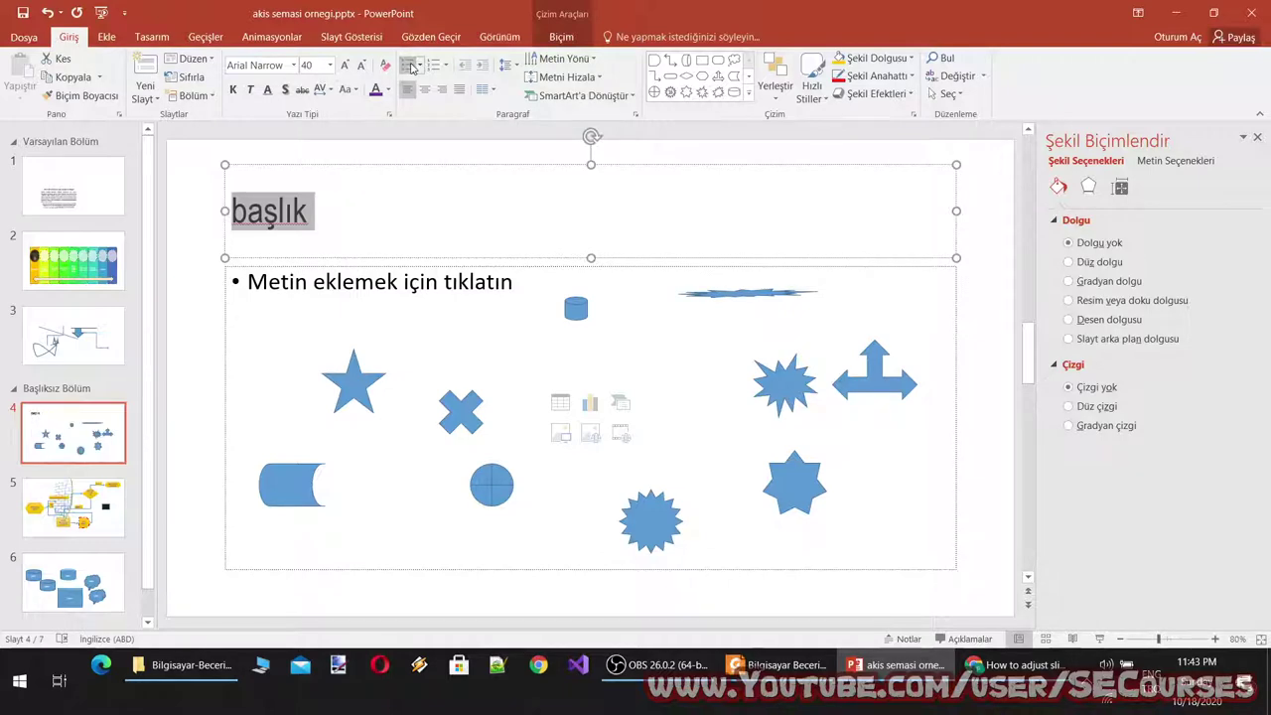
left_click(433, 65)
left_click(433, 65)
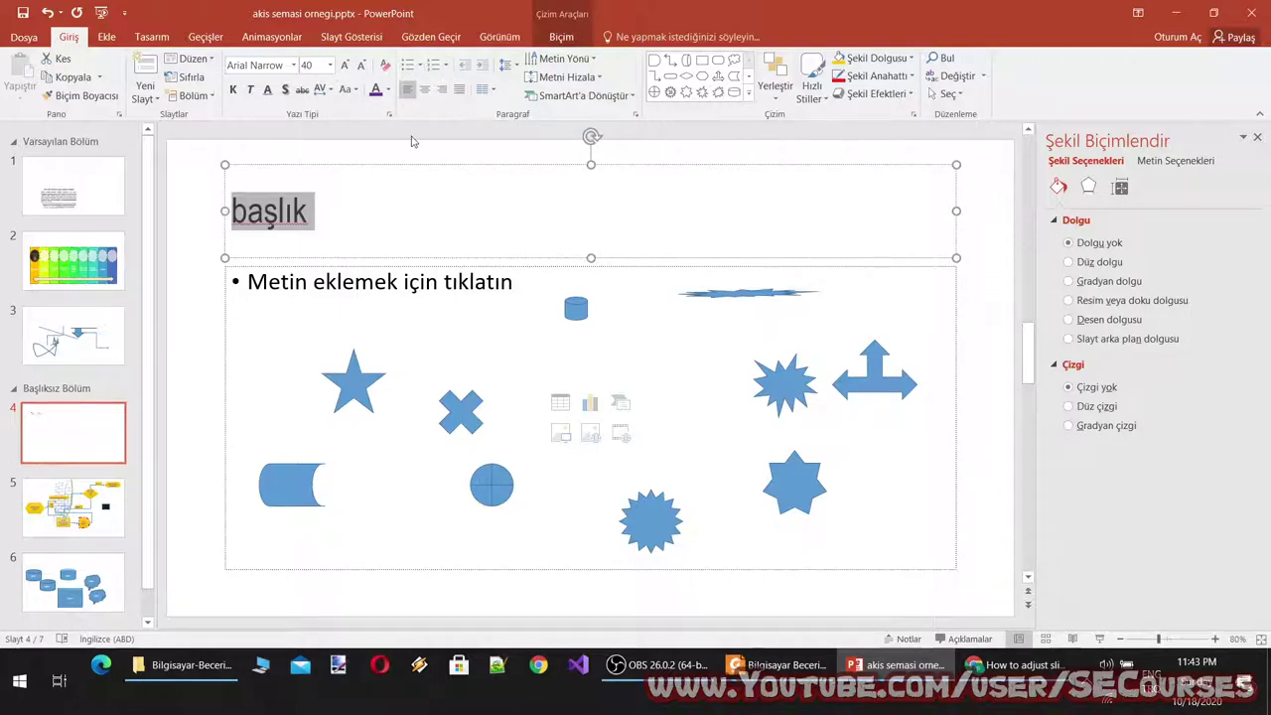
left_click(147, 448)
right_click(154, 583)
Add a new slide at the end, then copy the Hızlı Bağlantılar links from the Toros Üniversitesi page.
left_click(253, 602)
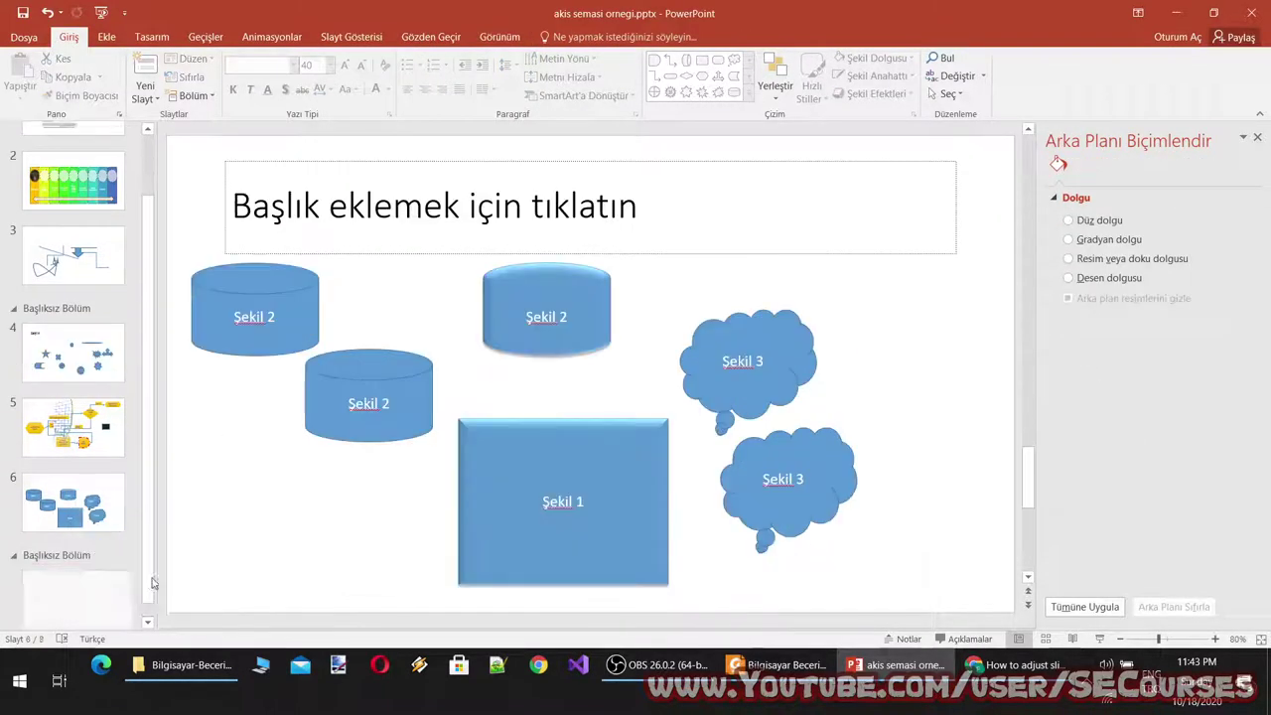
key("Return")
left_click(1015, 664)
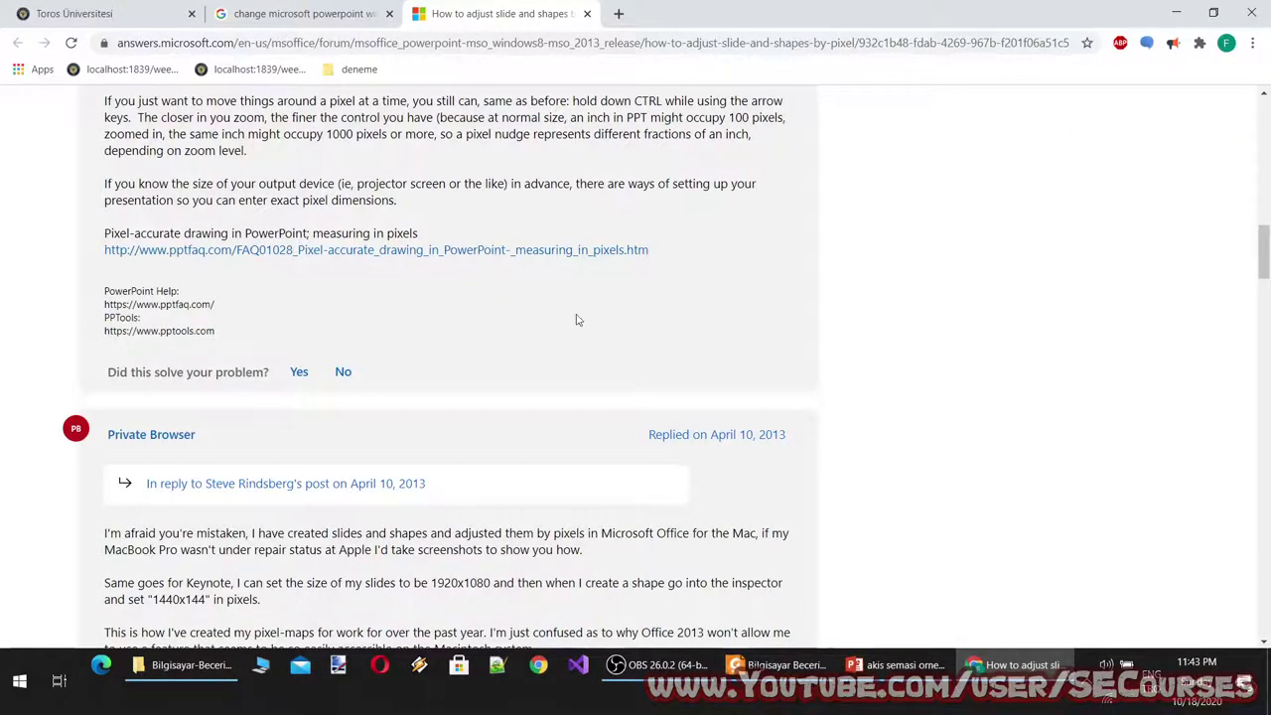
left_click(119, 13)
right_click(683, 359)
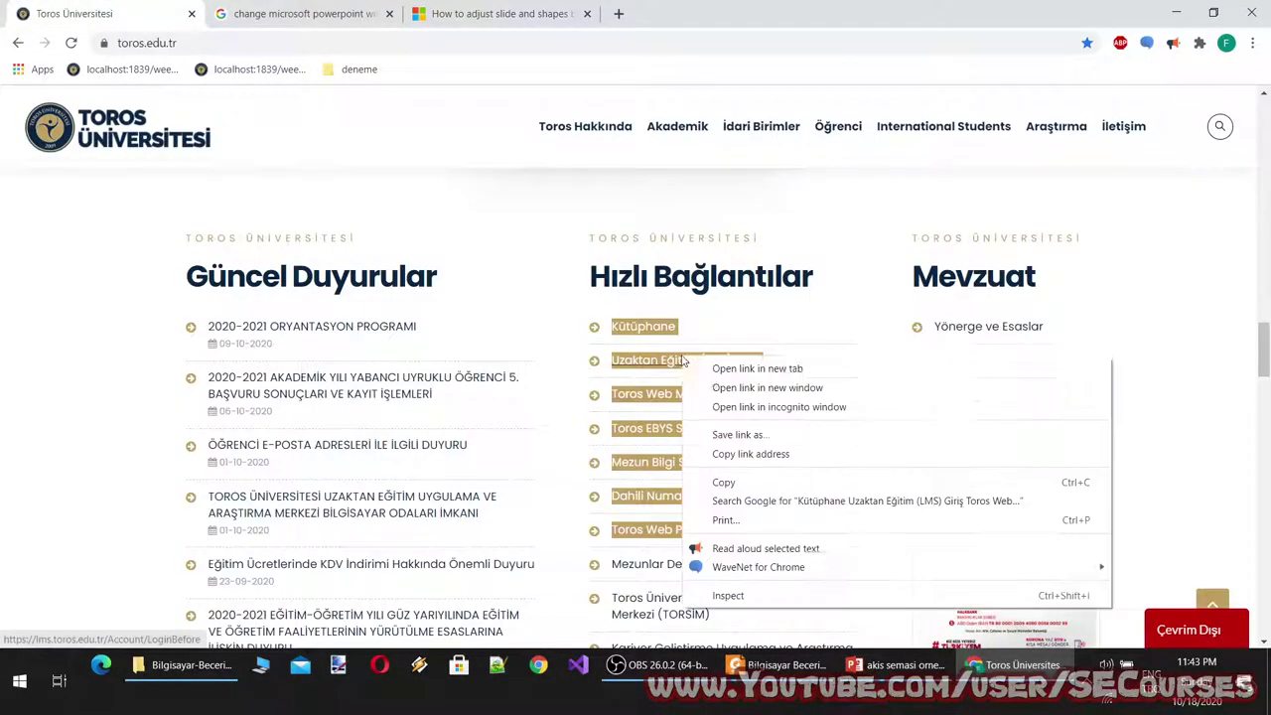
left_click(726, 483)
key("alt+Tab")
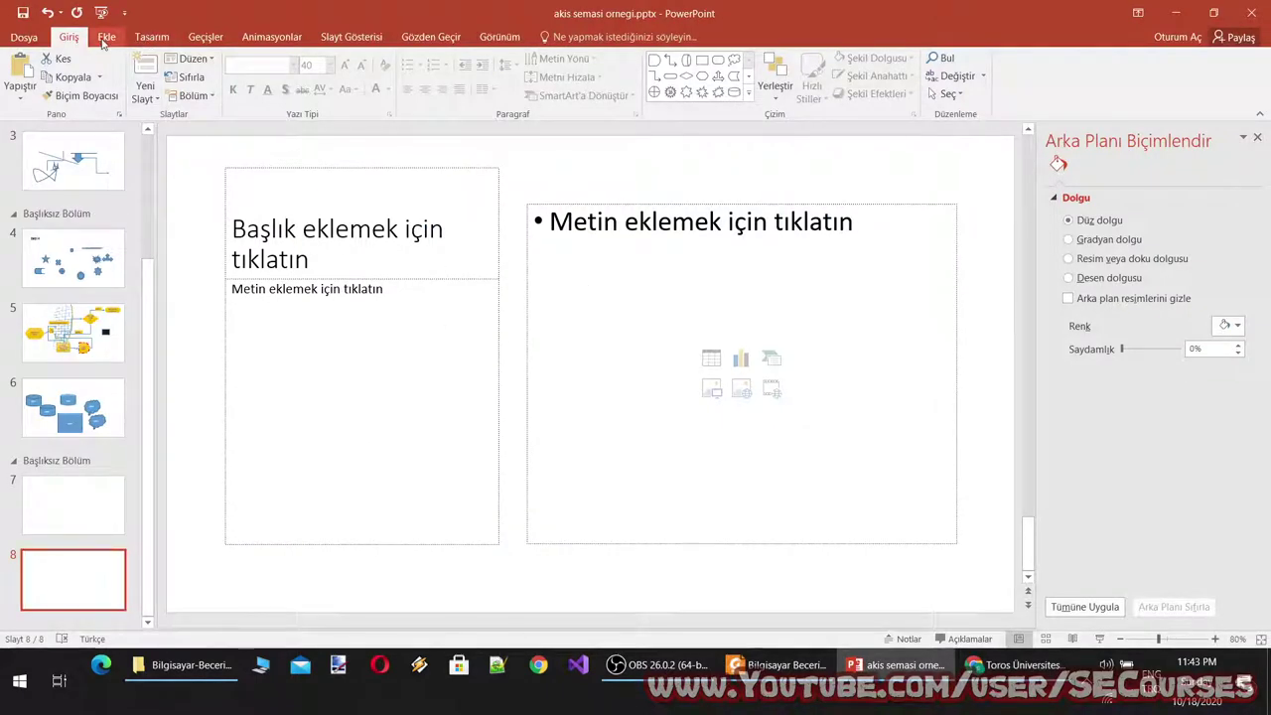
Change slide 8 to the Başlık ve İçerik layout.
left_click(207, 65)
left_click(225, 121)
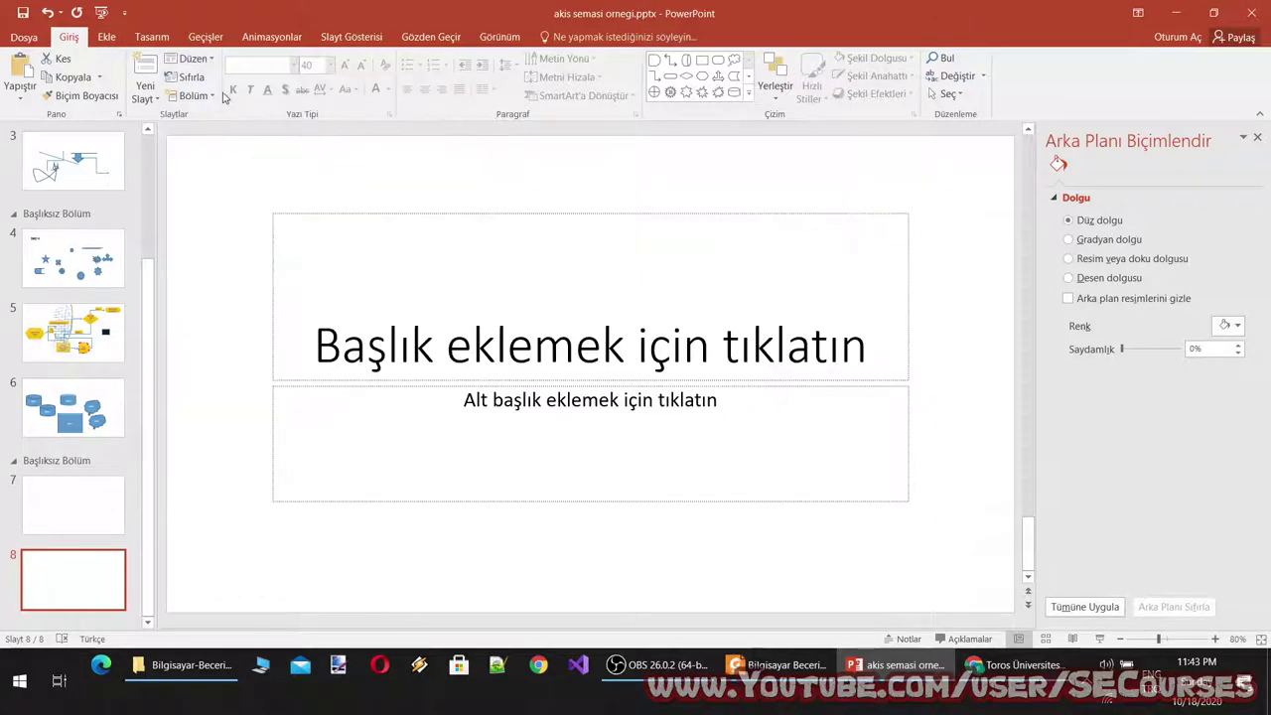
left_click(193, 59)
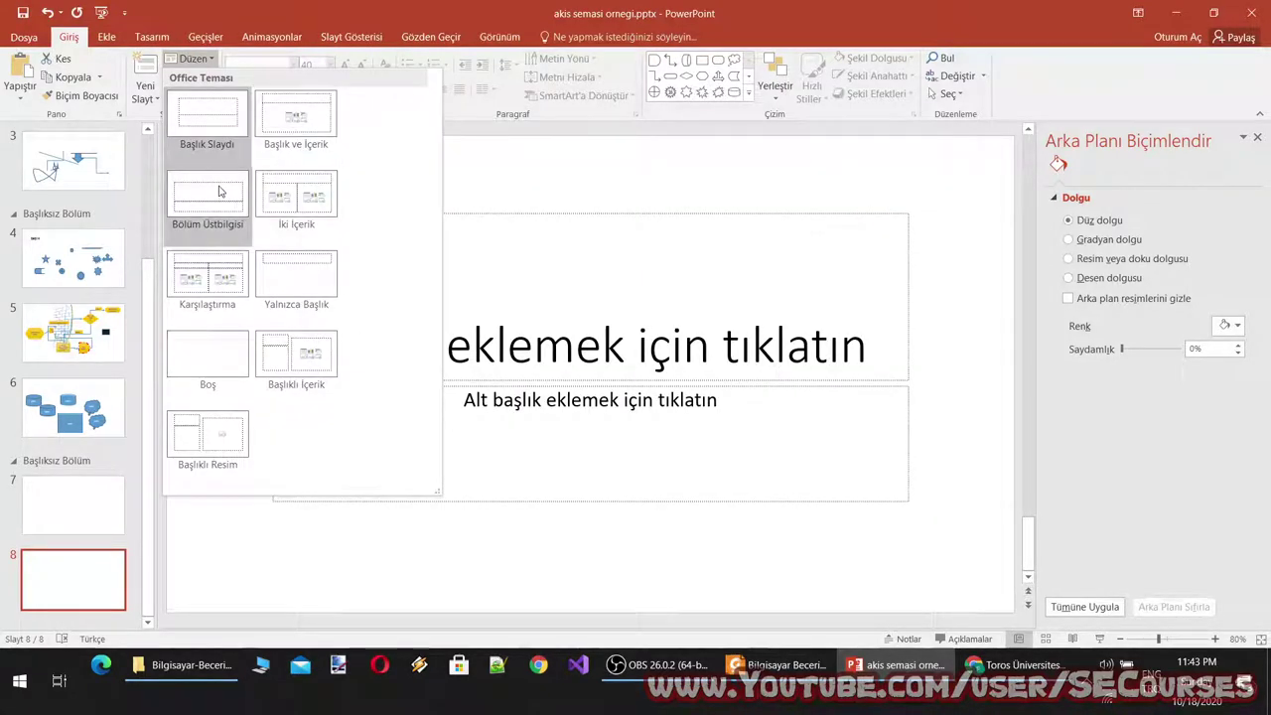
left_click(295, 119)
Paste the copied quick links and letter them a. to g. without bullets.
left_click(386, 301)
right_click(386, 301)
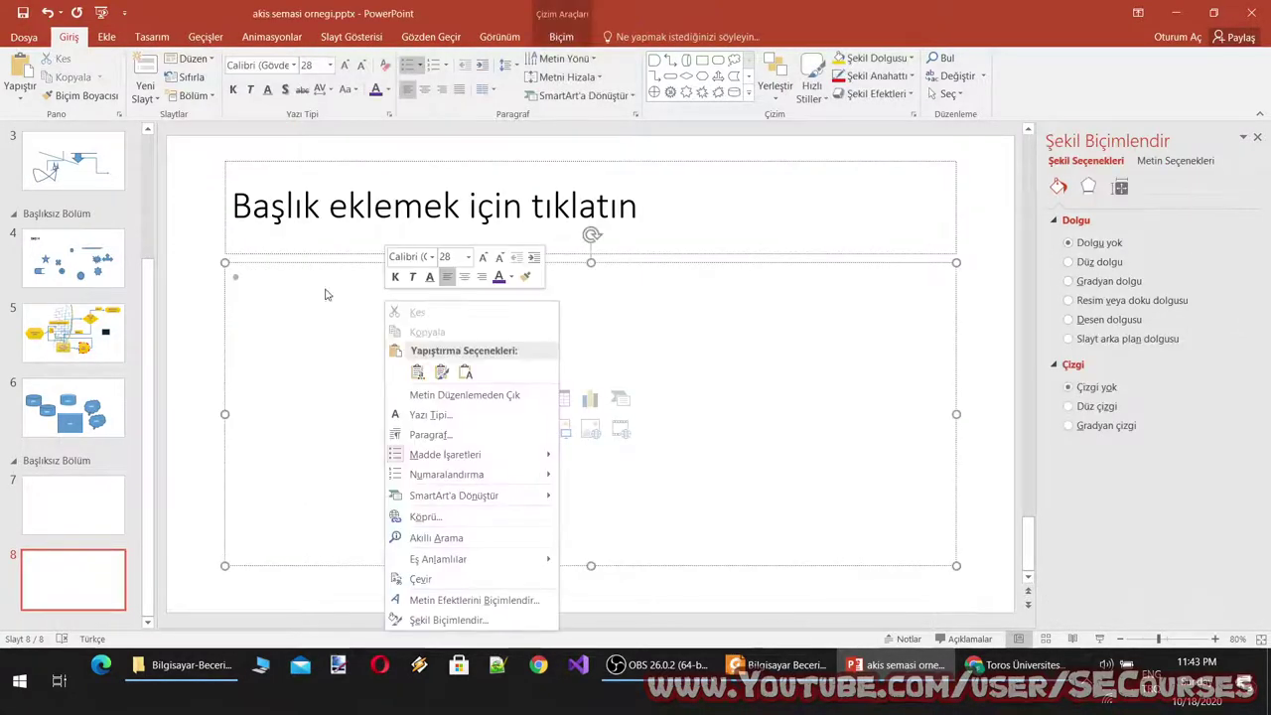
left_click(467, 373)
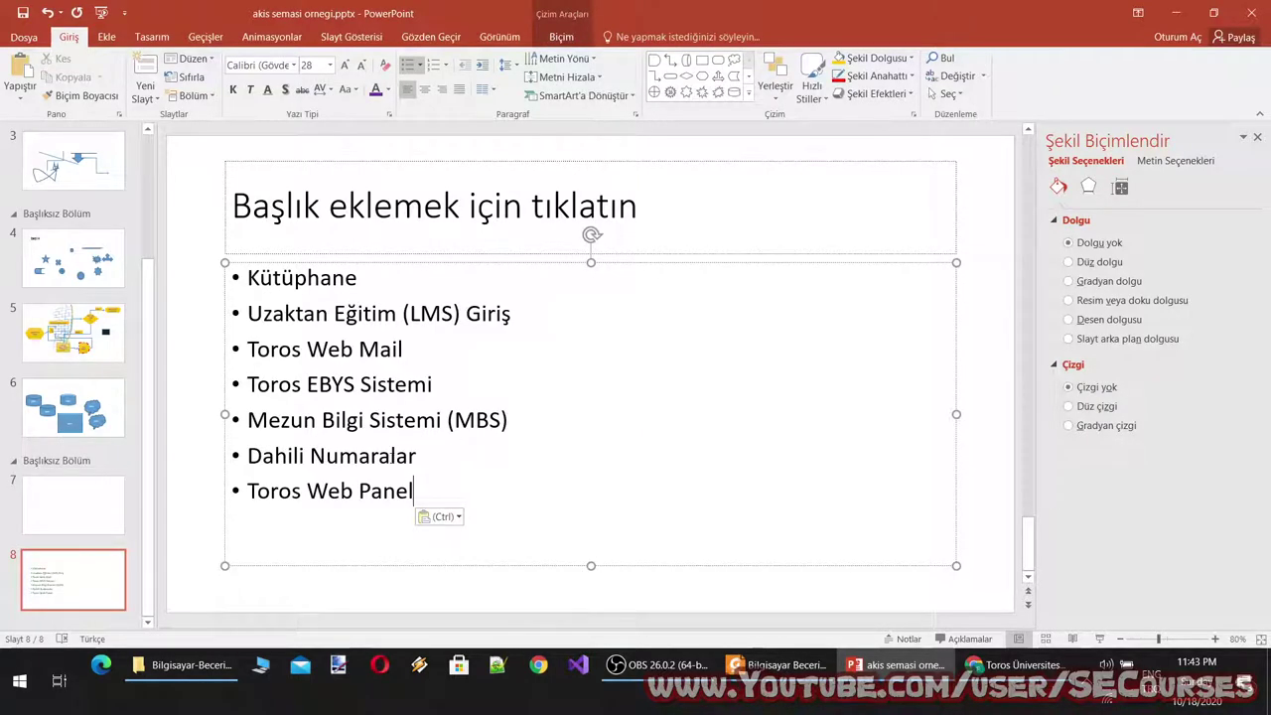
key("ctrl+a")
left_click(421, 64)
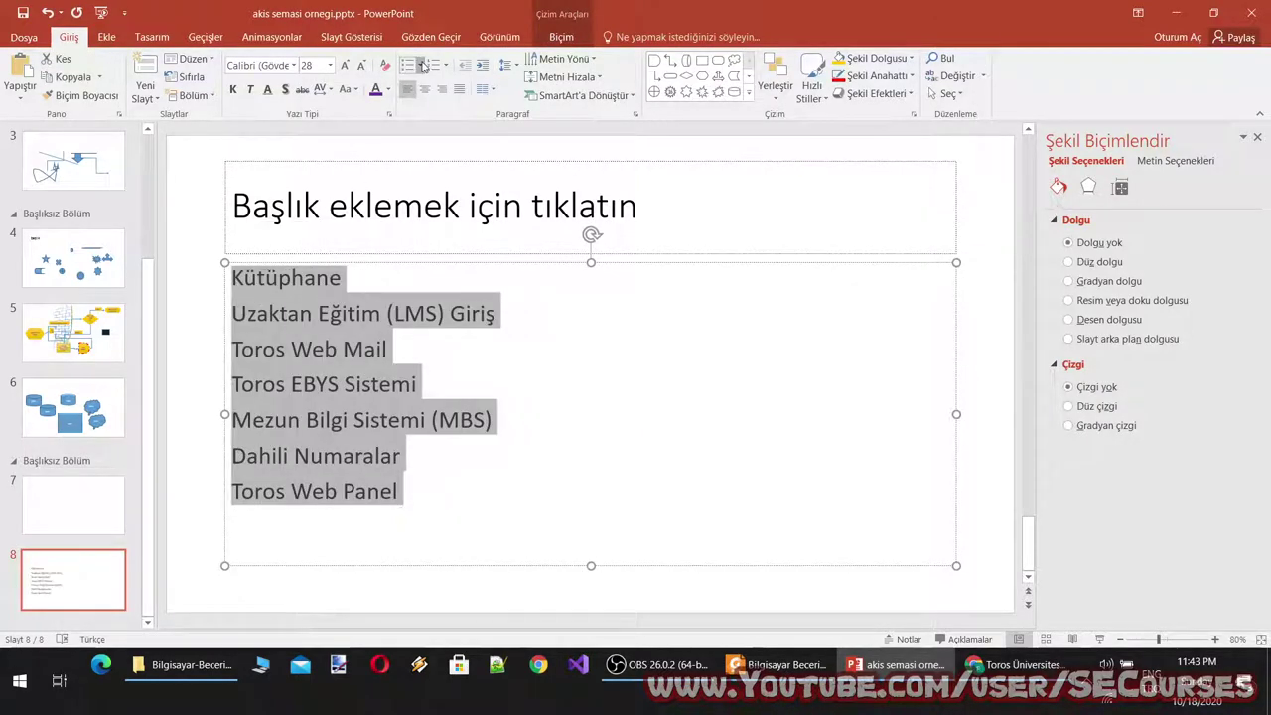
left_click(421, 64)
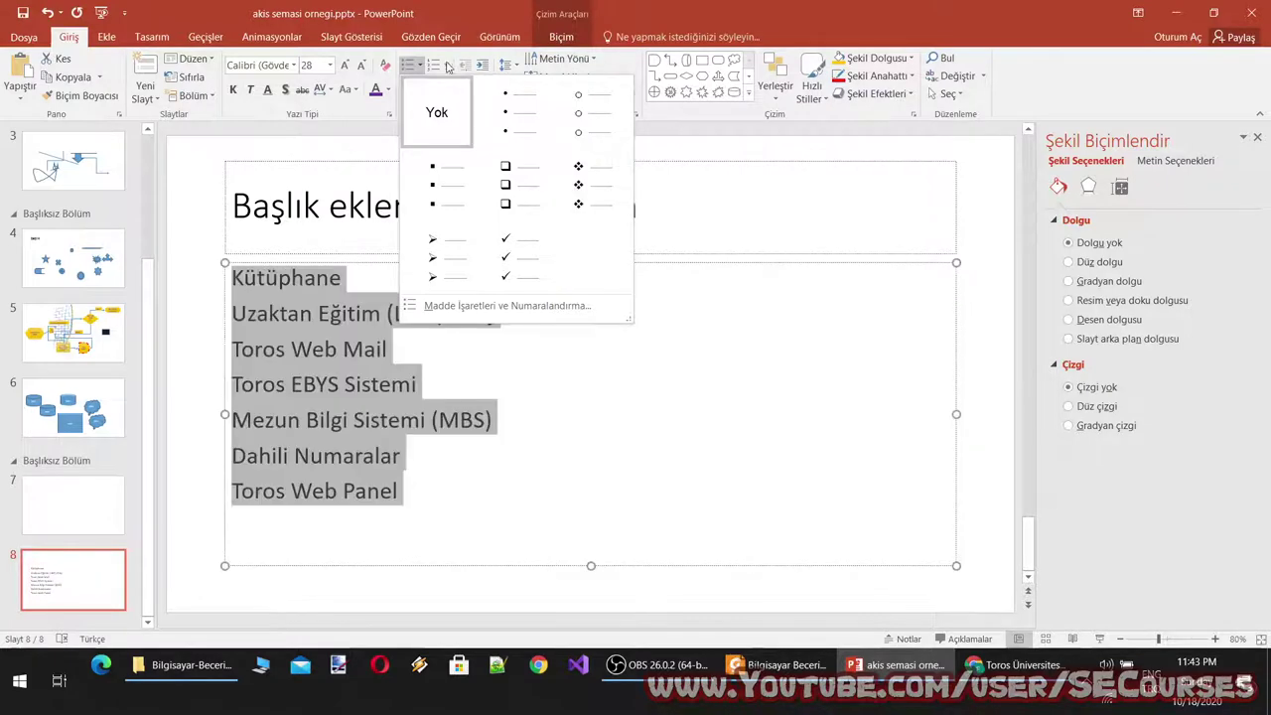
left_click(443, 66)
left_click(445, 65)
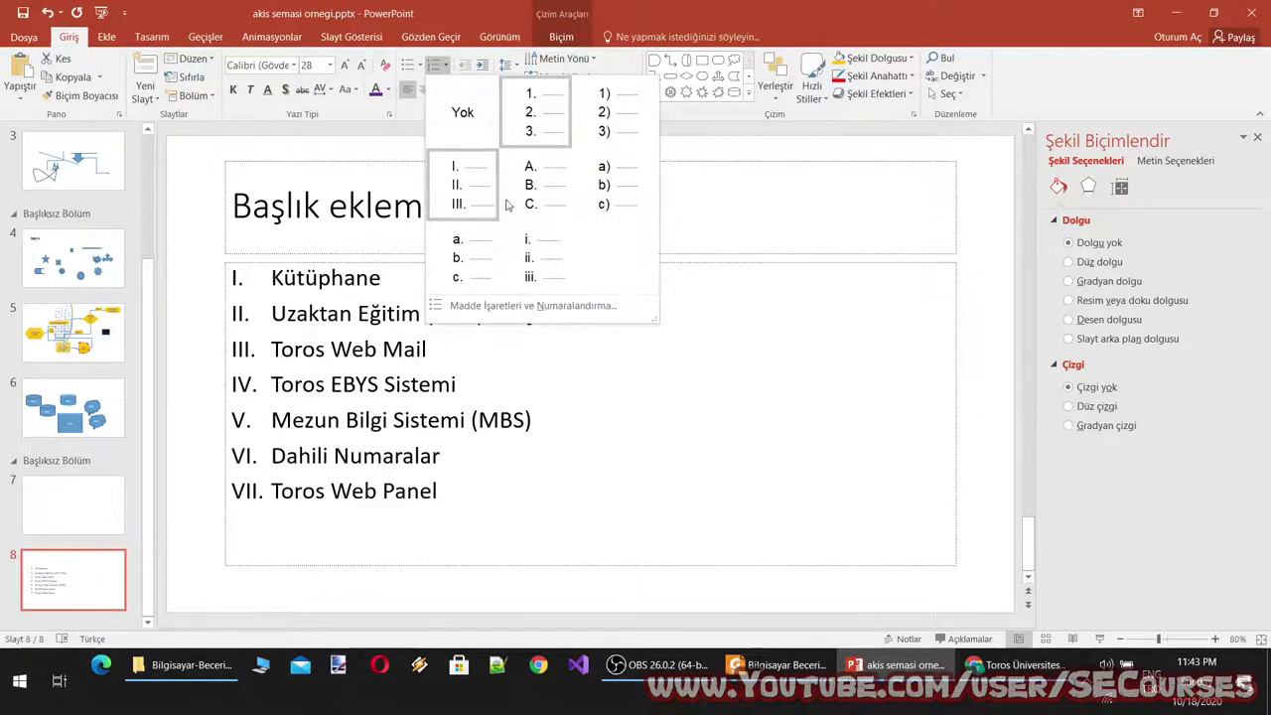
left_click(469, 258)
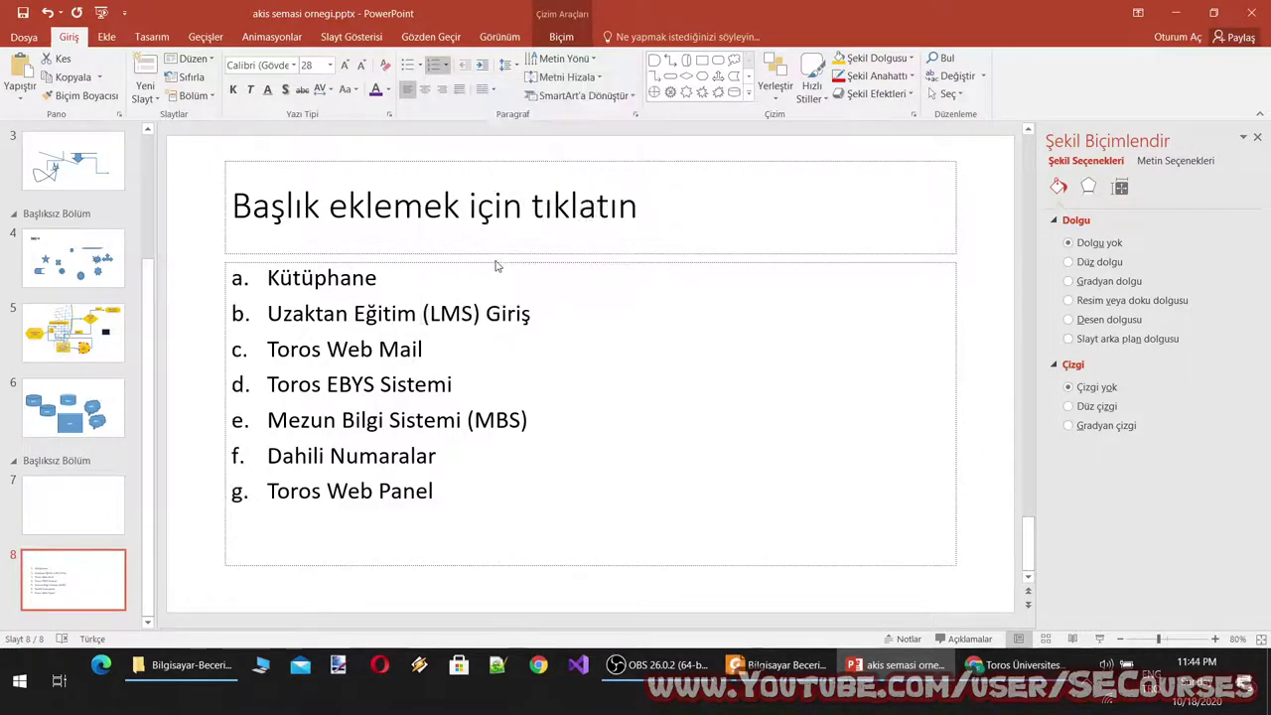
Try center, right and justified alignment and deeper indents, returning the list to the left edge.
left_click(427, 90)
left_click(442, 89)
left_click(459, 89)
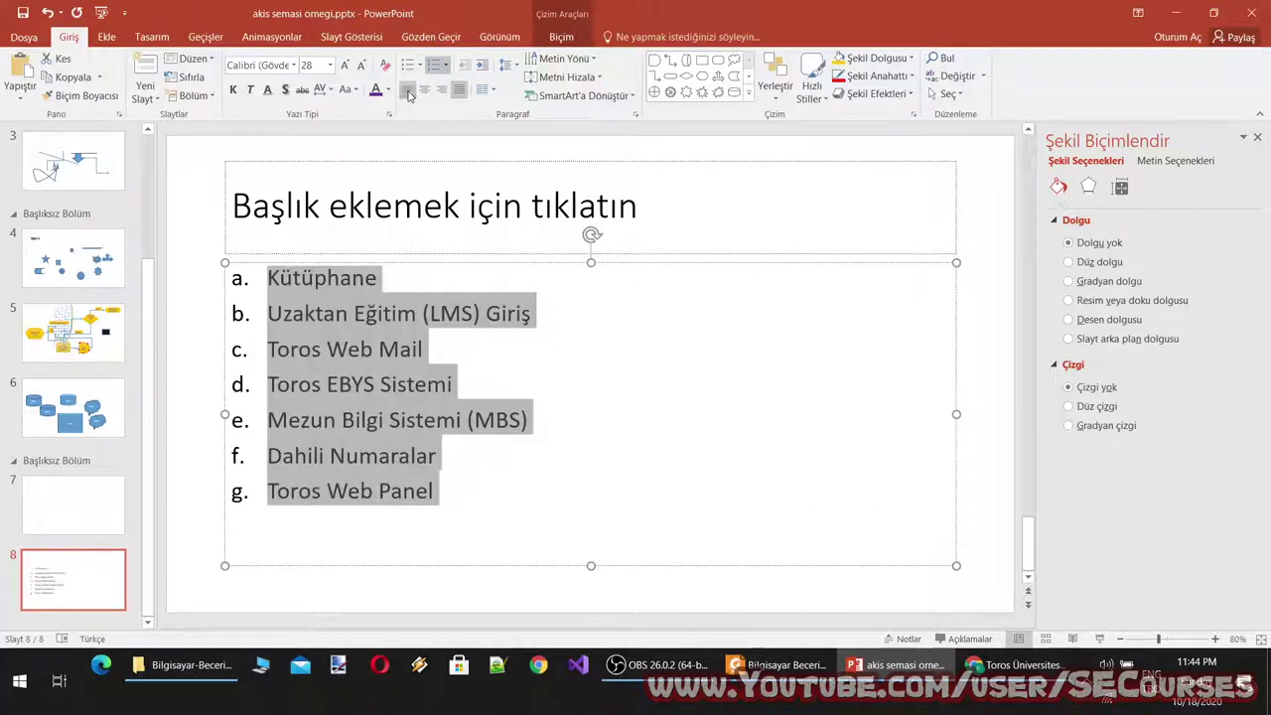
left_click(482, 65)
left_click(482, 65)
left_click(473, 64)
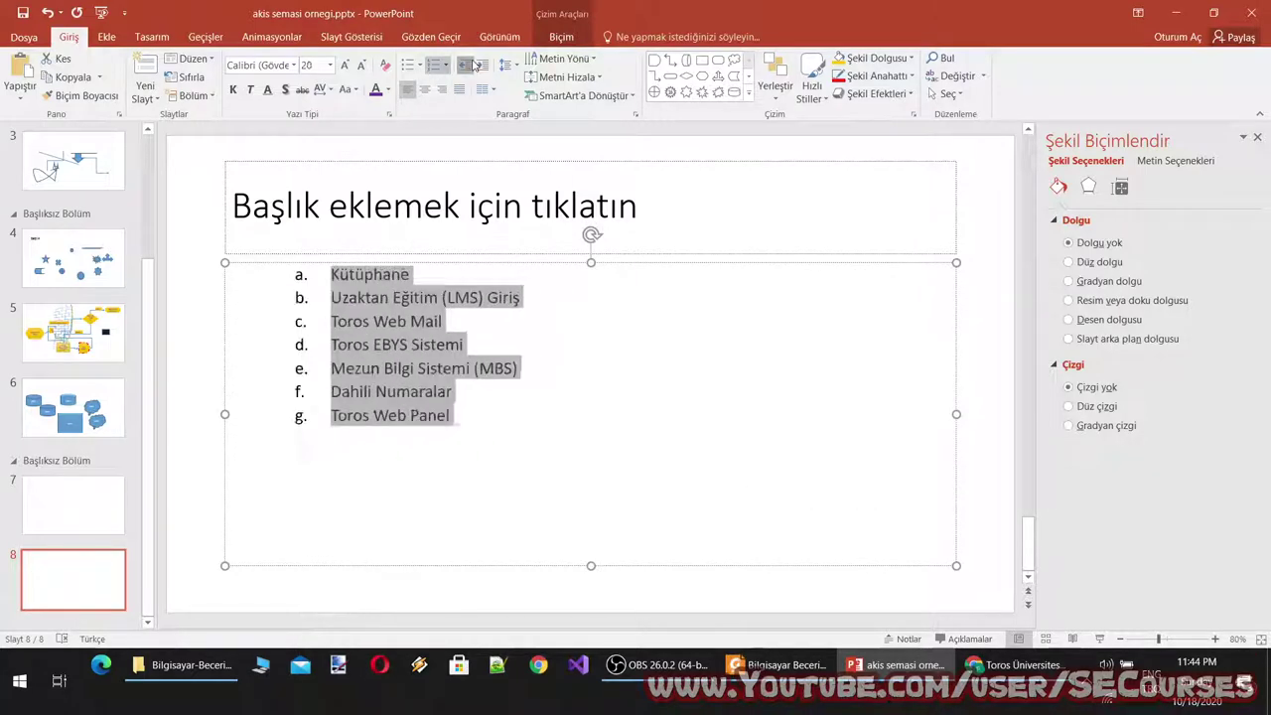
left_click(474, 64)
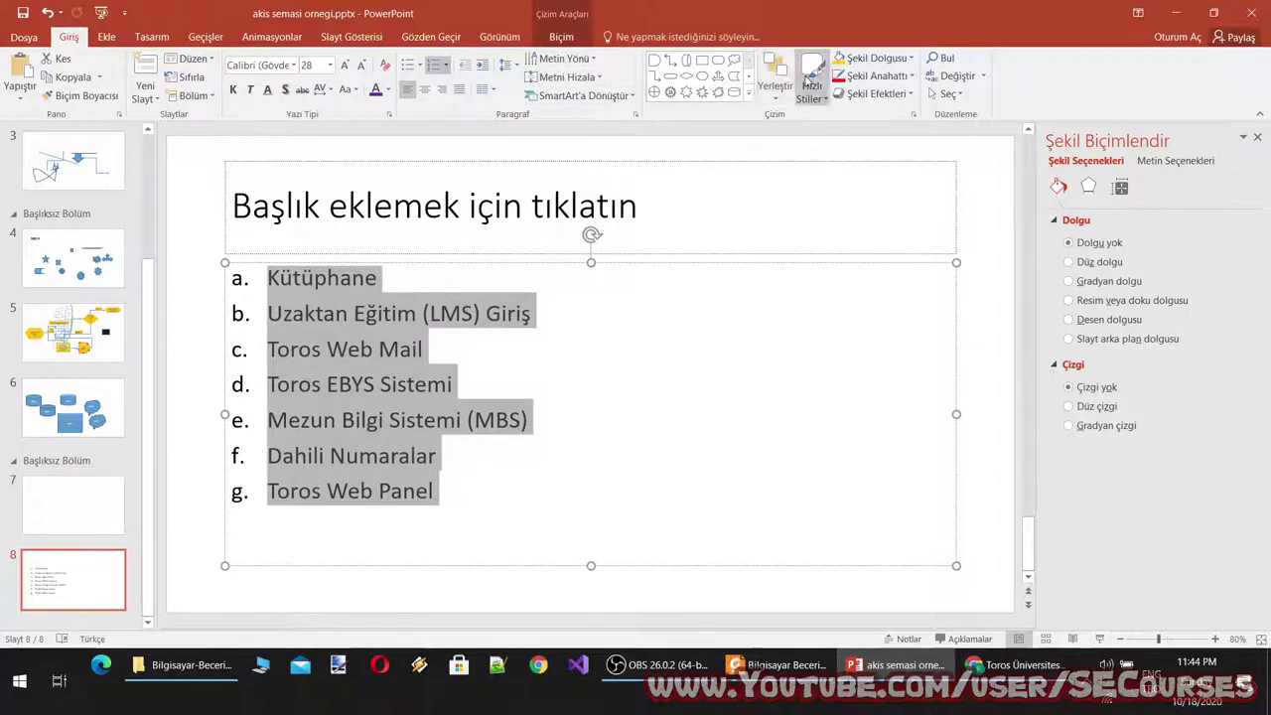
Indent the lettered list 1.1" before text with a 1.2" first-line indent.
left_click(636, 116)
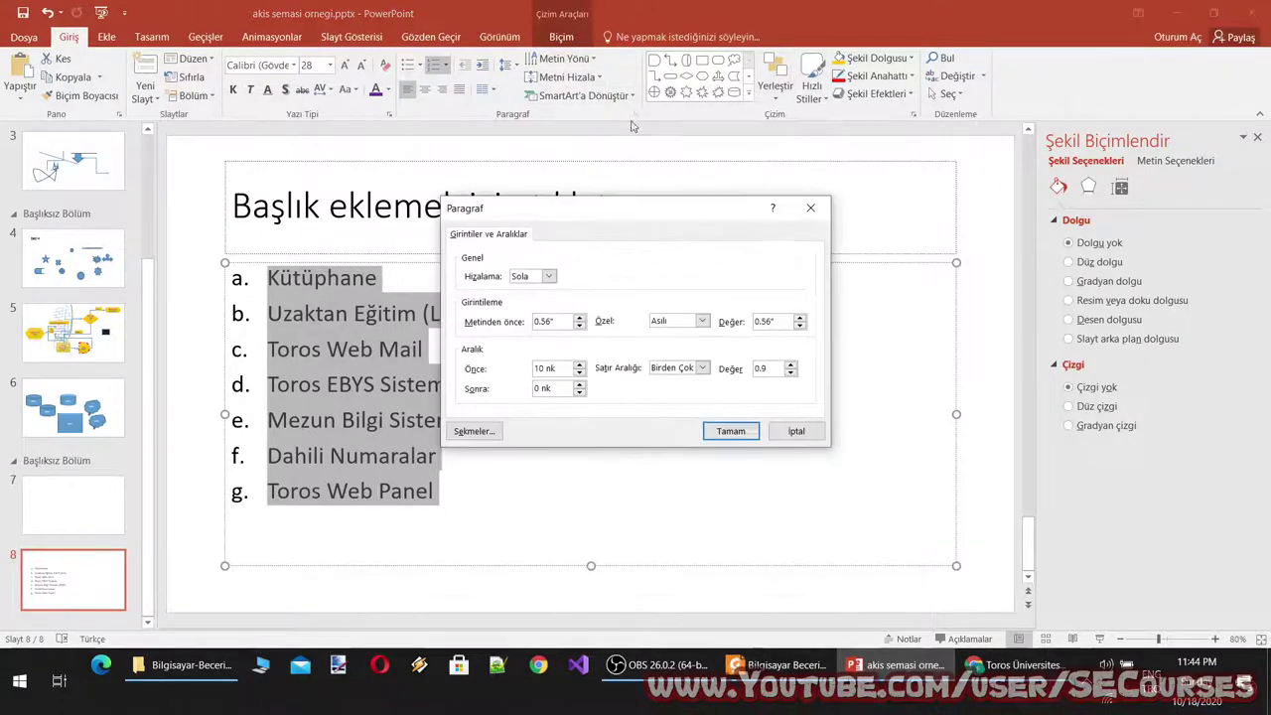
left_click_drag(611, 216, 748, 233)
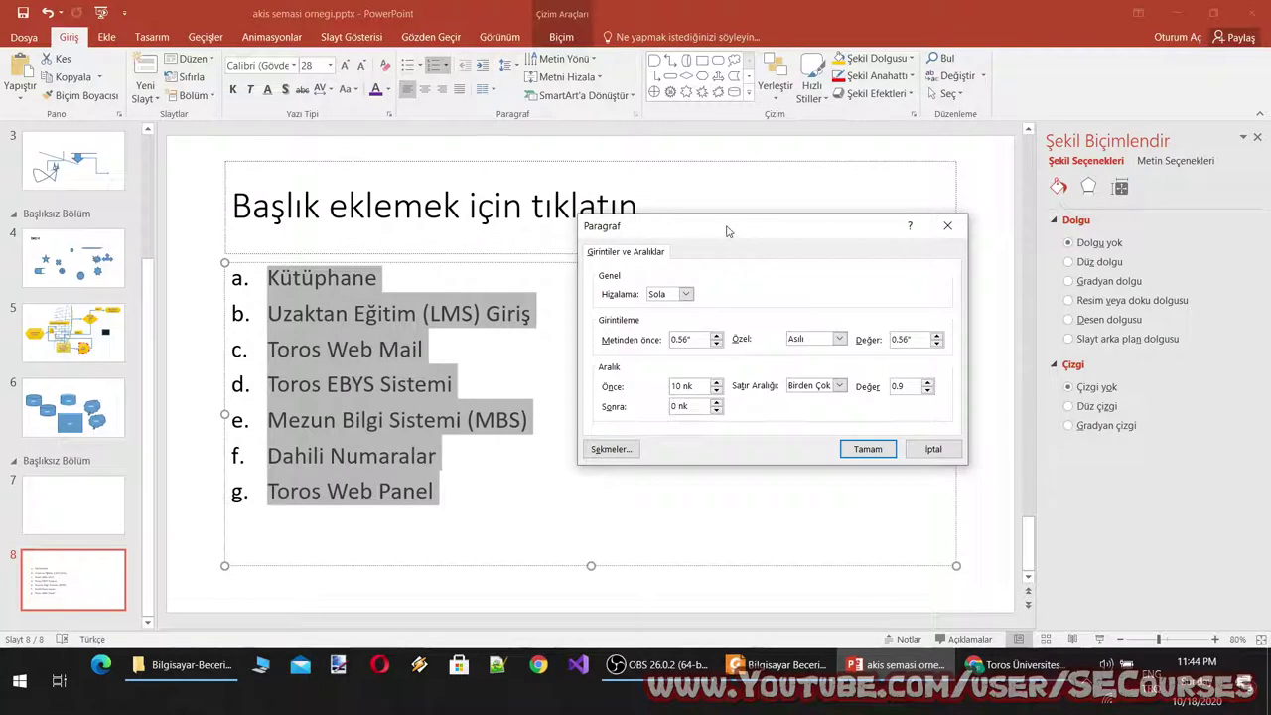
left_click(716, 343)
type("1.1")
left_click(838, 341)
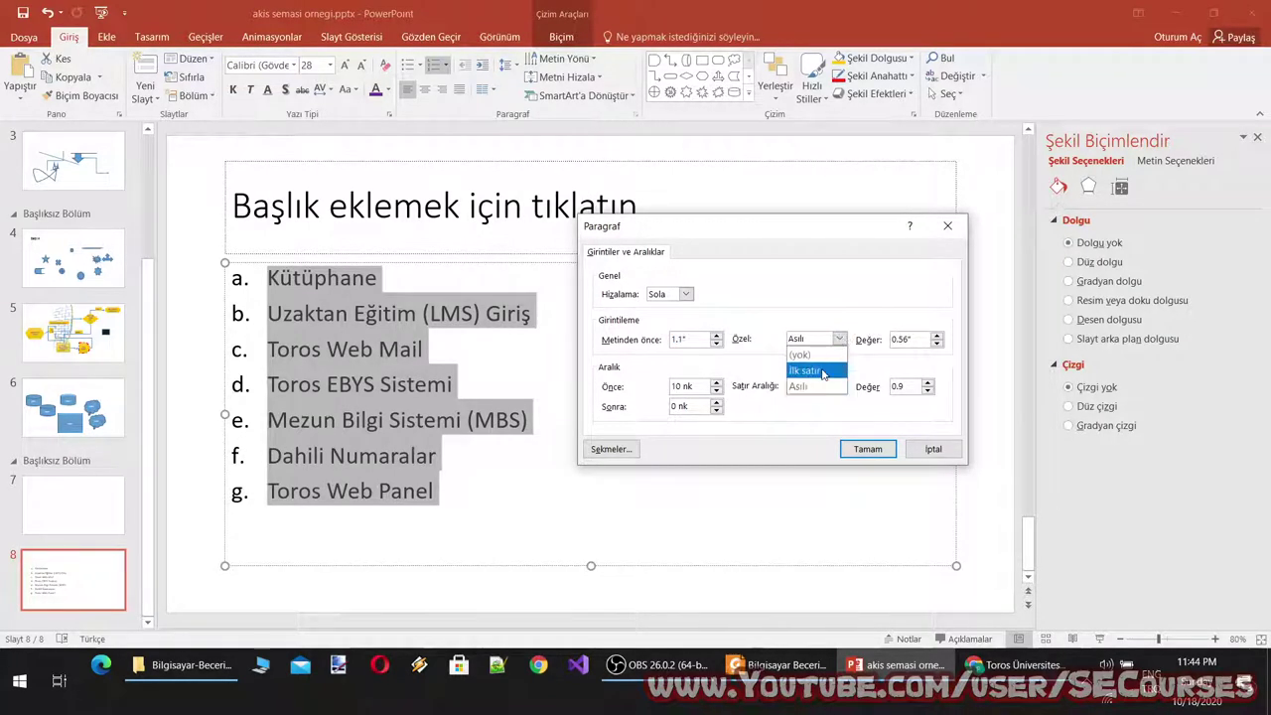
left_click(810, 366)
left_click(938, 337)
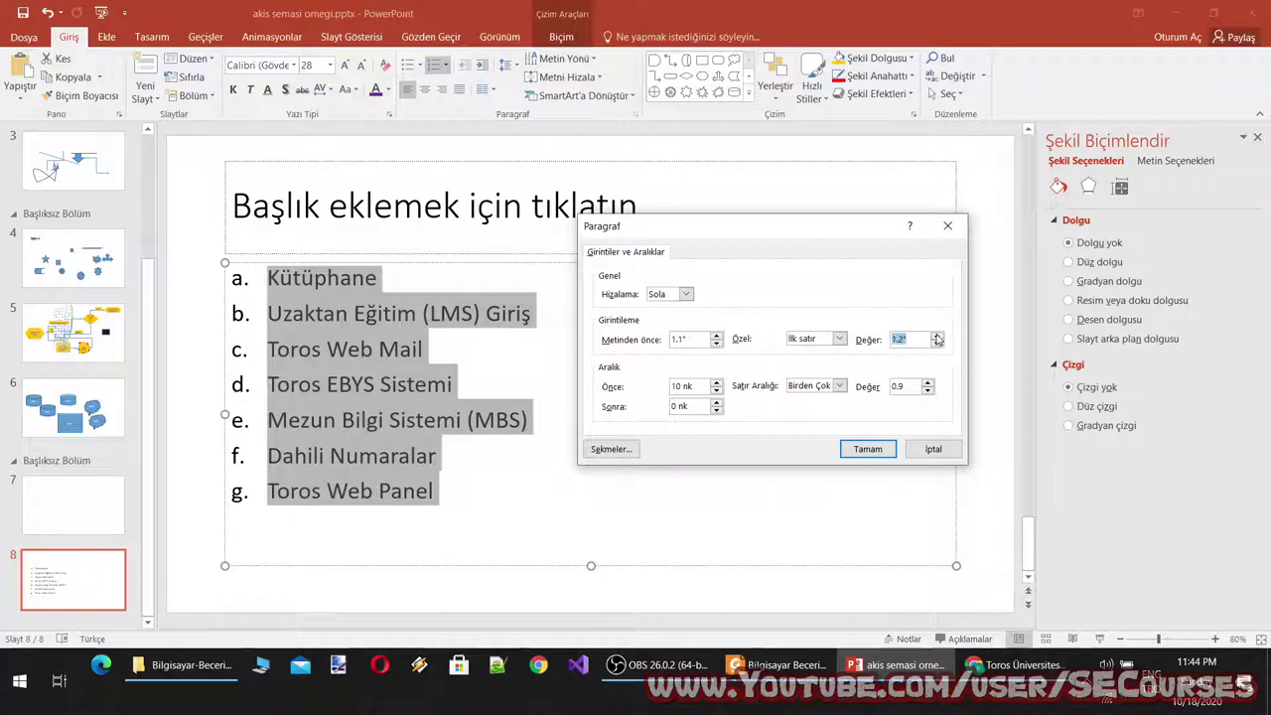
left_click(866, 449)
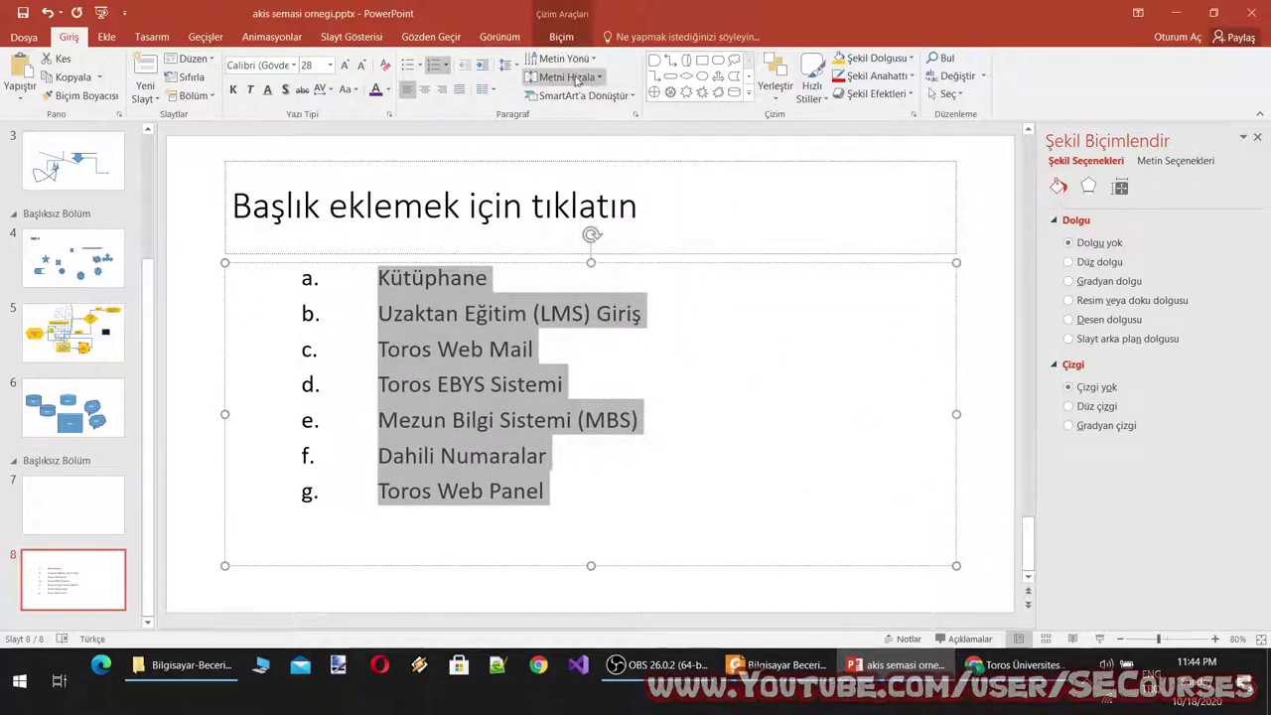
Give each list item 18 pt spacing before and 12 pt after.
left_click(636, 115)
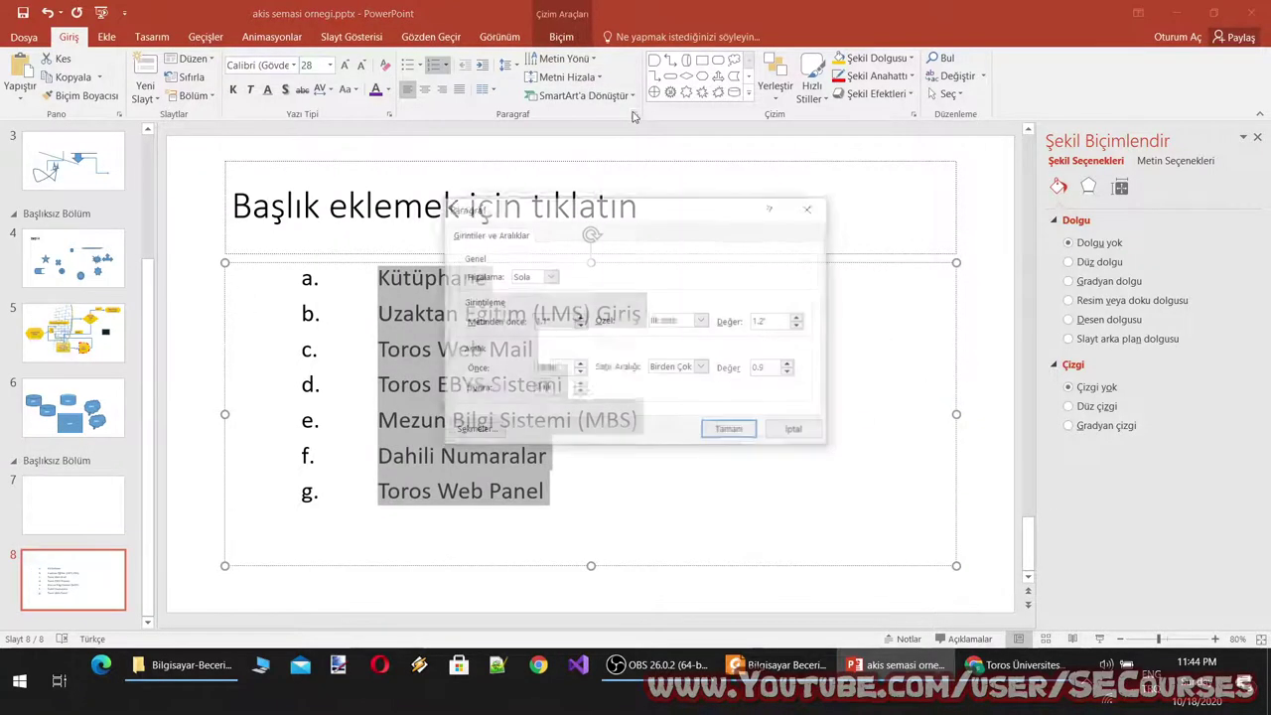
left_click(796, 431)
left_click(631, 115)
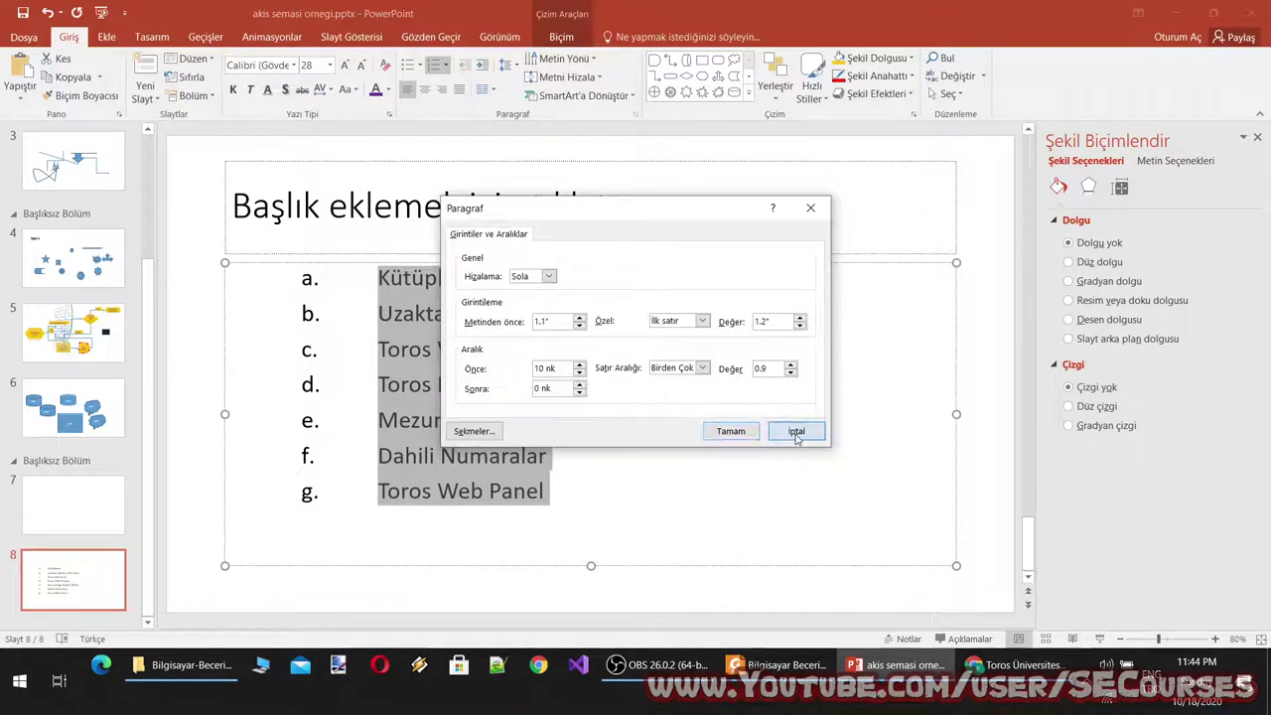
left_click(798, 431)
right_click(491, 362)
left_click(536, 164)
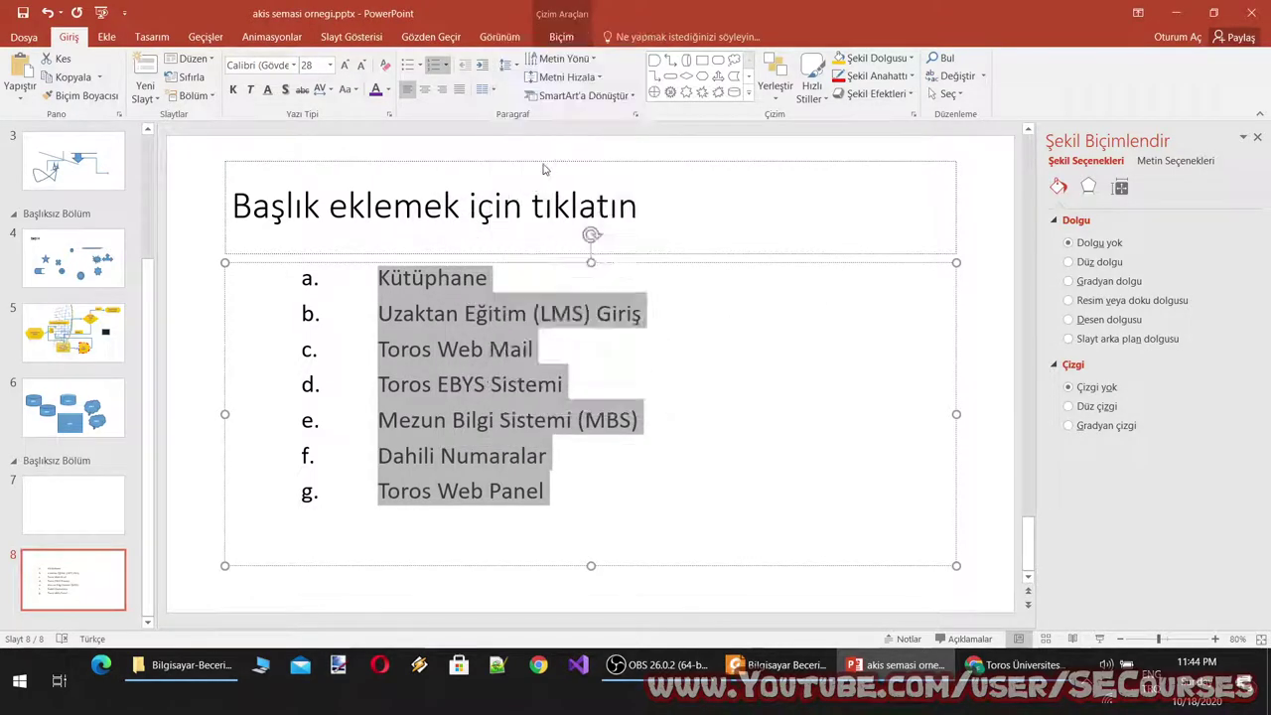
left_click(581, 364)
left_click(581, 365)
left_click(581, 364)
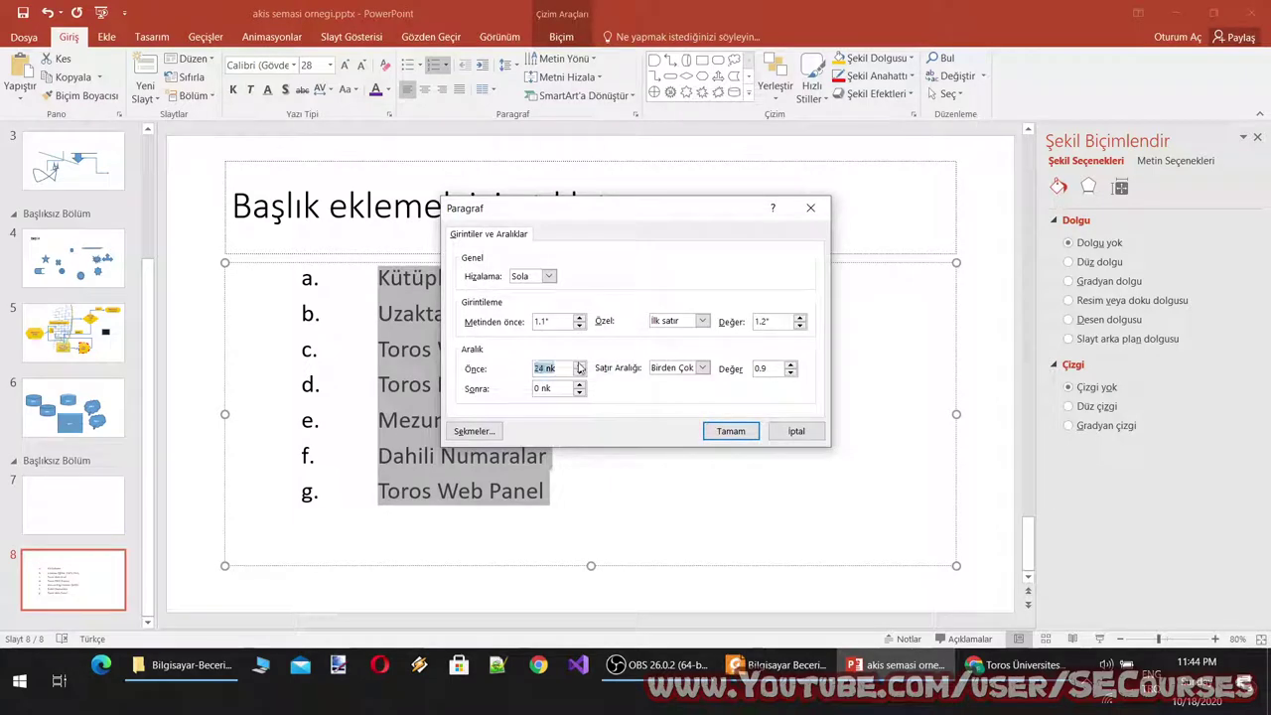
left_click(578, 392)
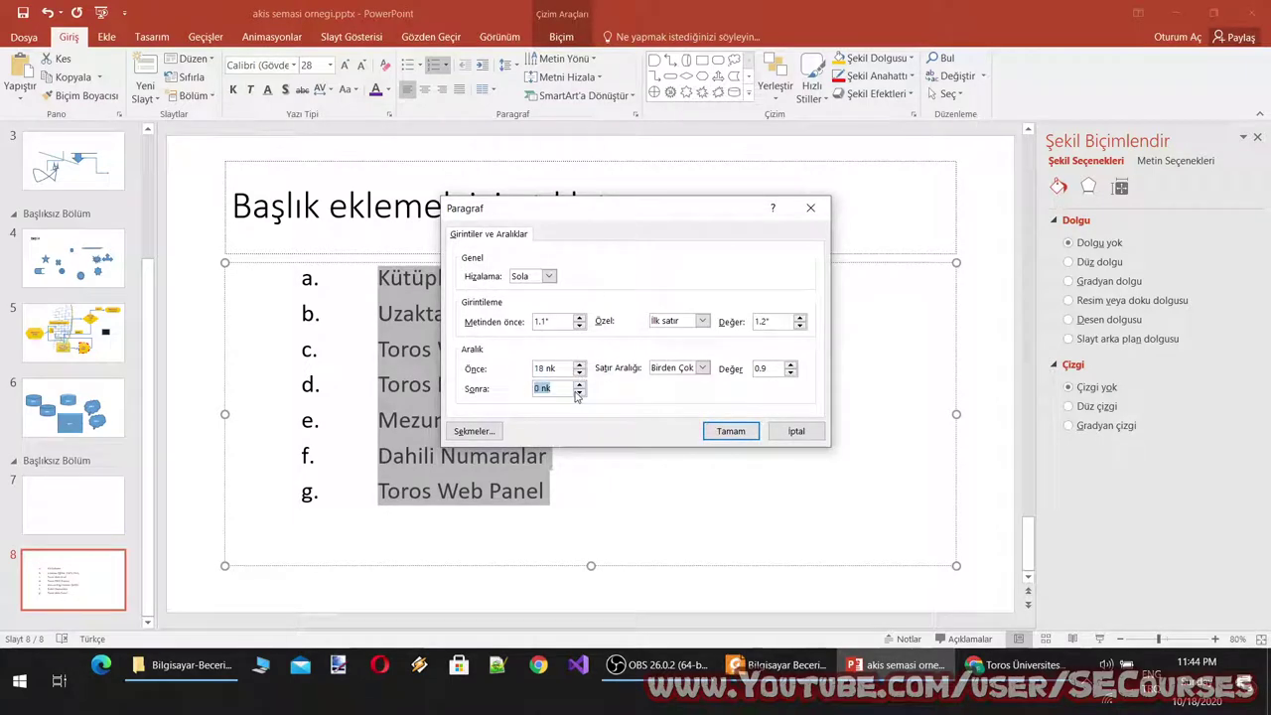
left_click(720, 433)
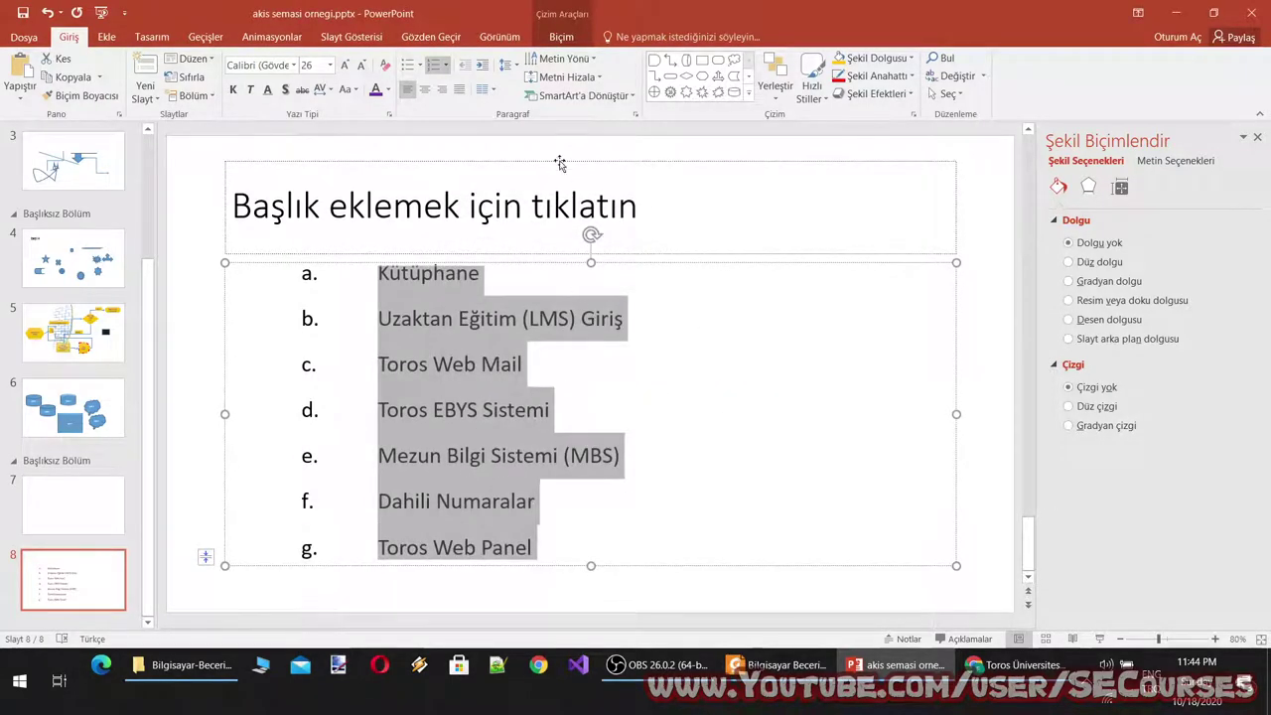
Apply double strikethrough to the slide 8 list text.
left_click(388, 117)
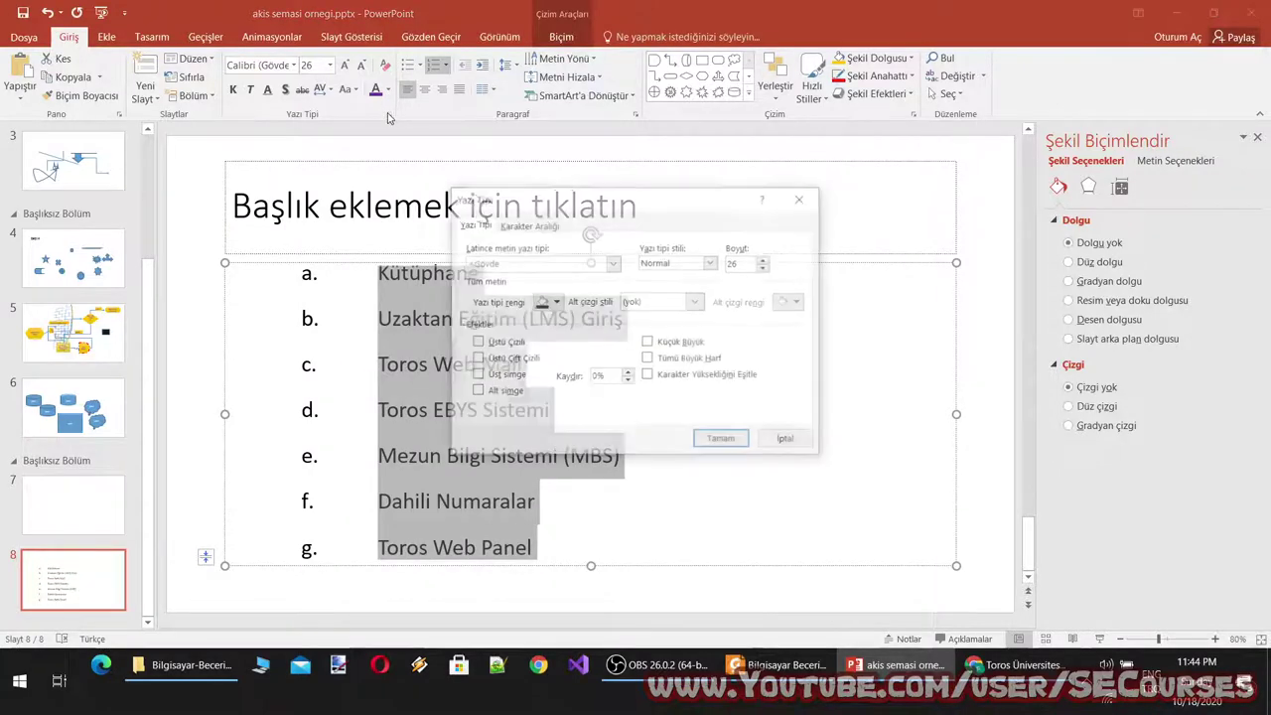
left_click(805, 207)
right_click(444, 360)
left_click(502, 139)
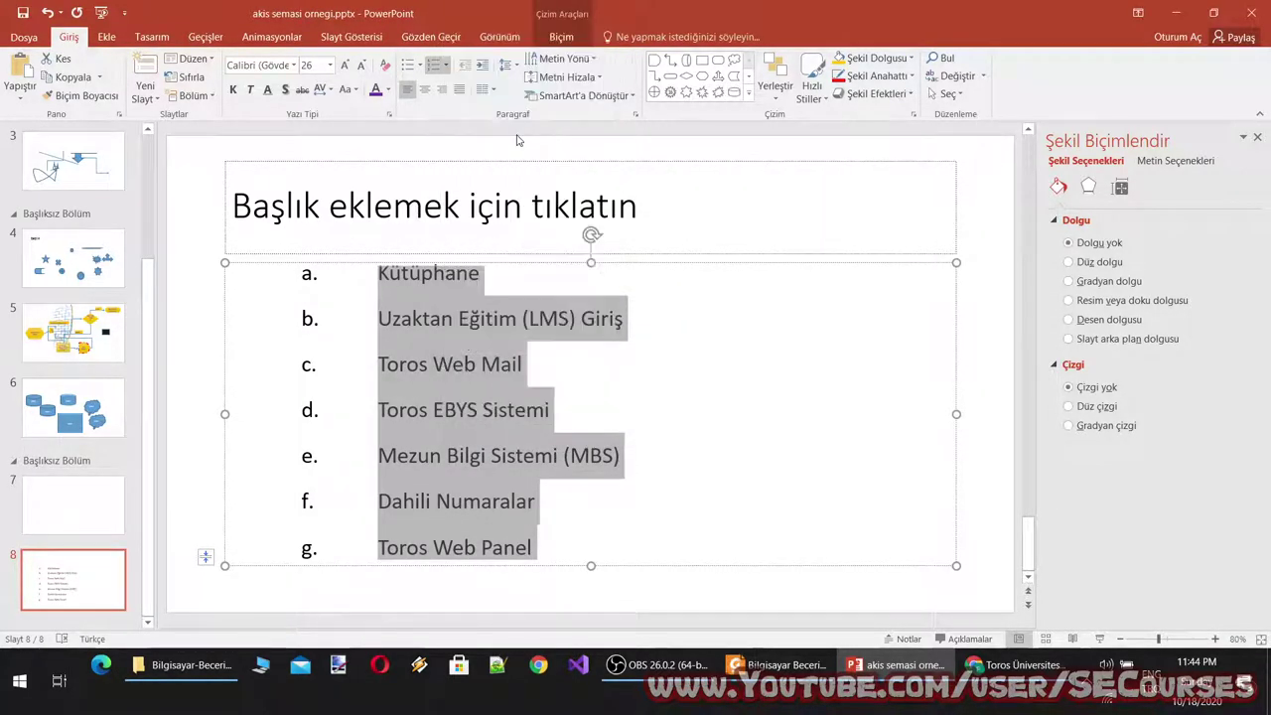
left_click(505, 359)
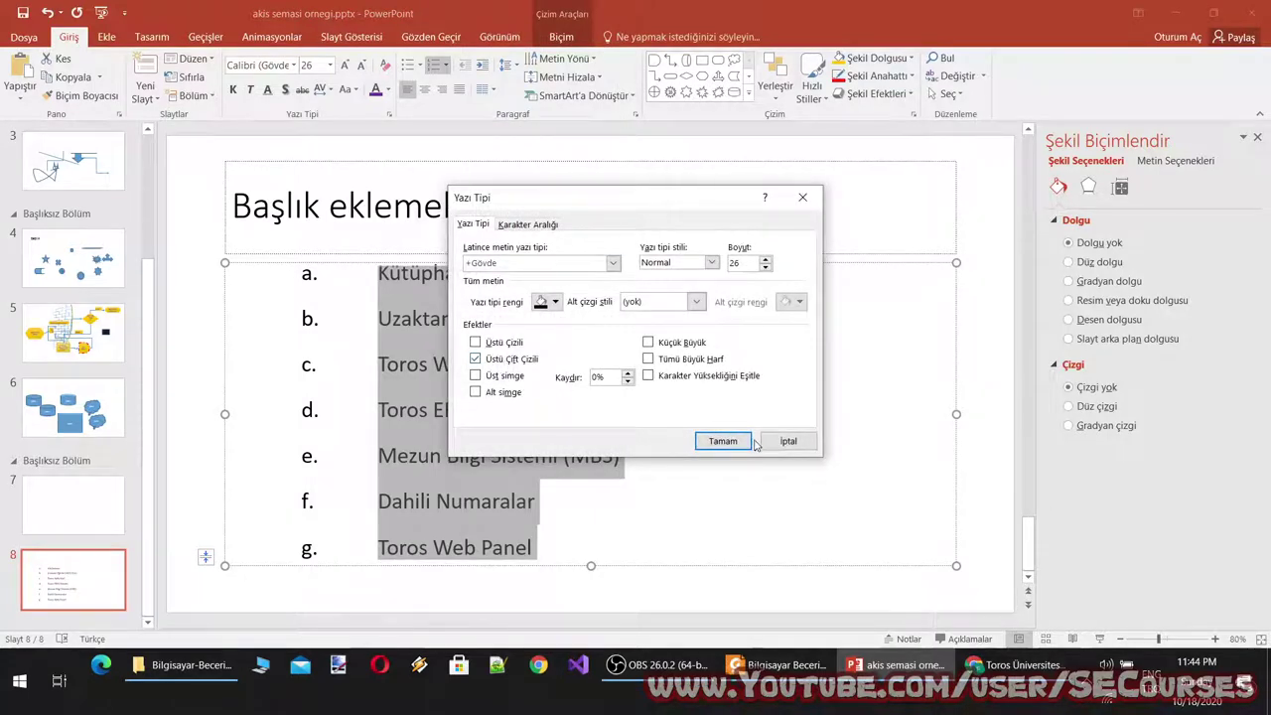
left_click(723, 440)
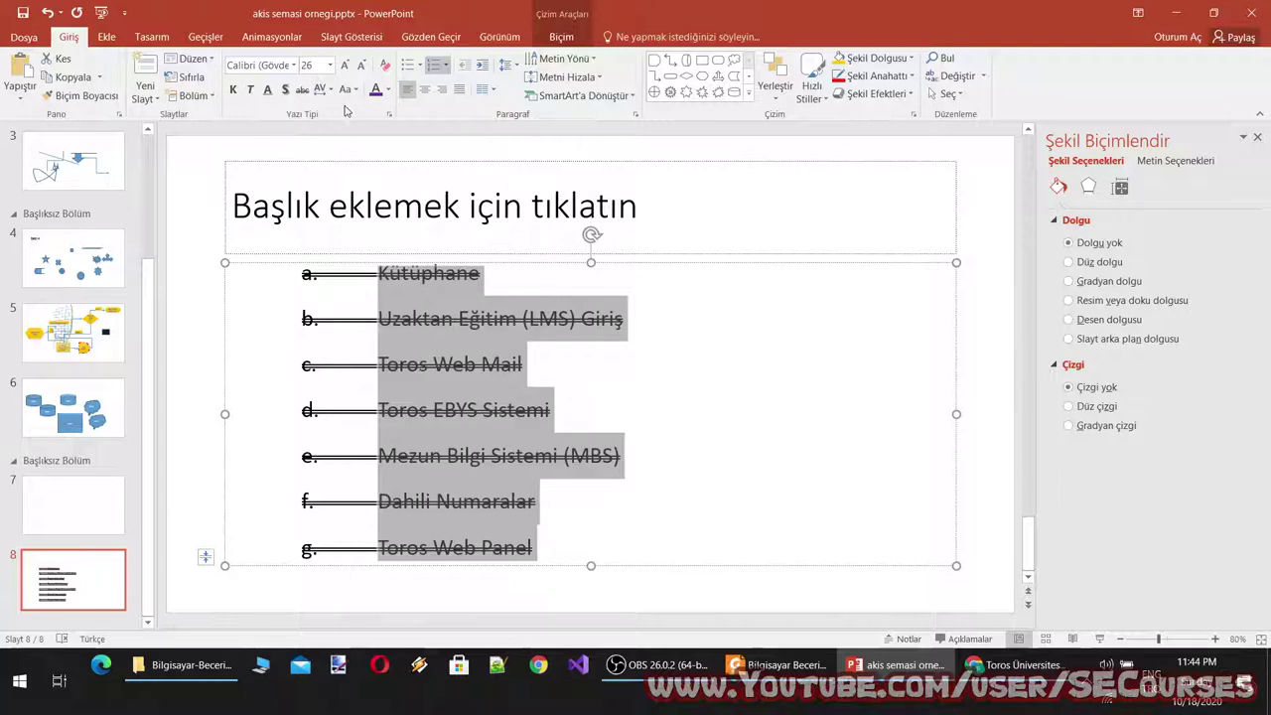
Make the list text bold italic with small caps and All Caps turned on.
left_click(388, 115)
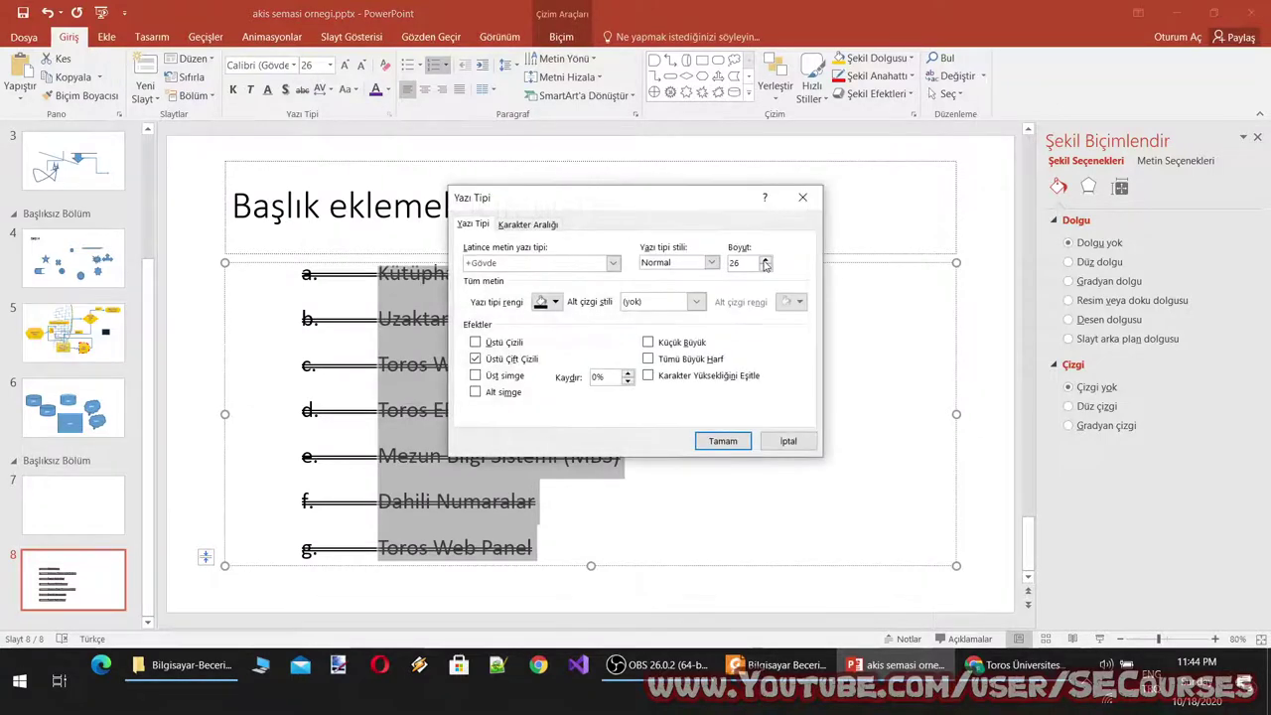
left_click(711, 262)
left_click(665, 327)
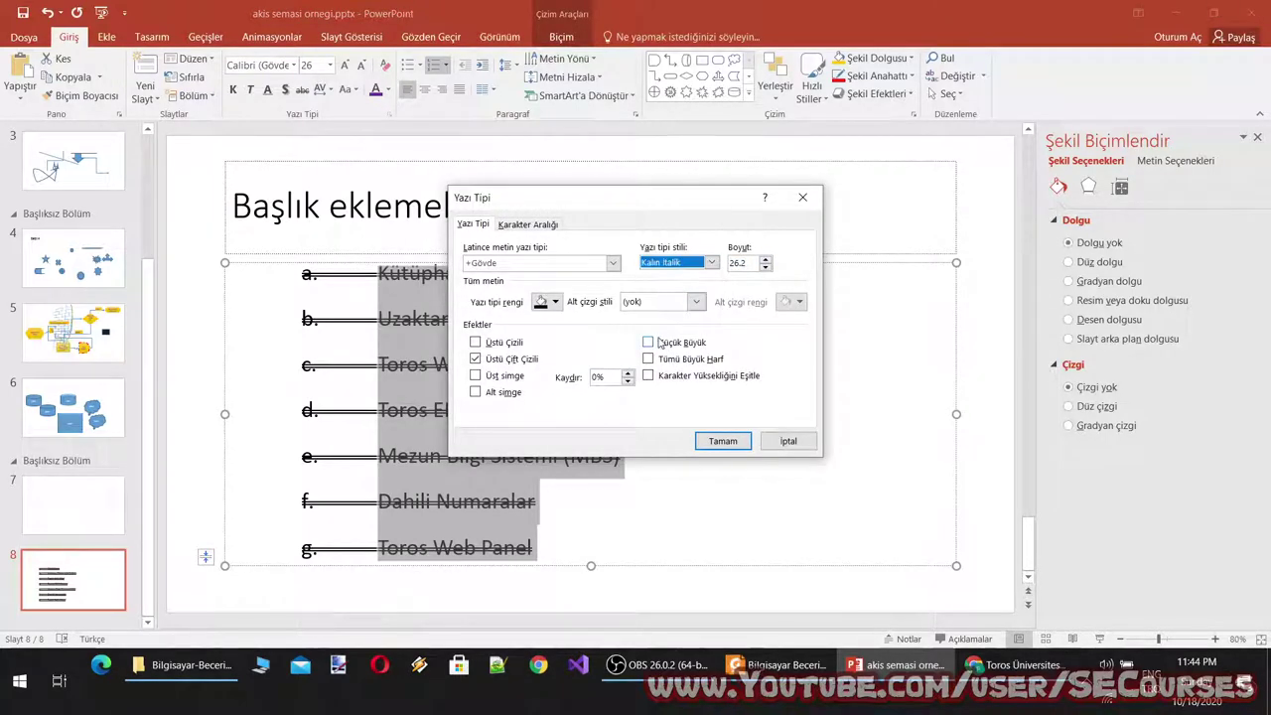
left_click(662, 343)
left_click(667, 362)
left_click(723, 441)
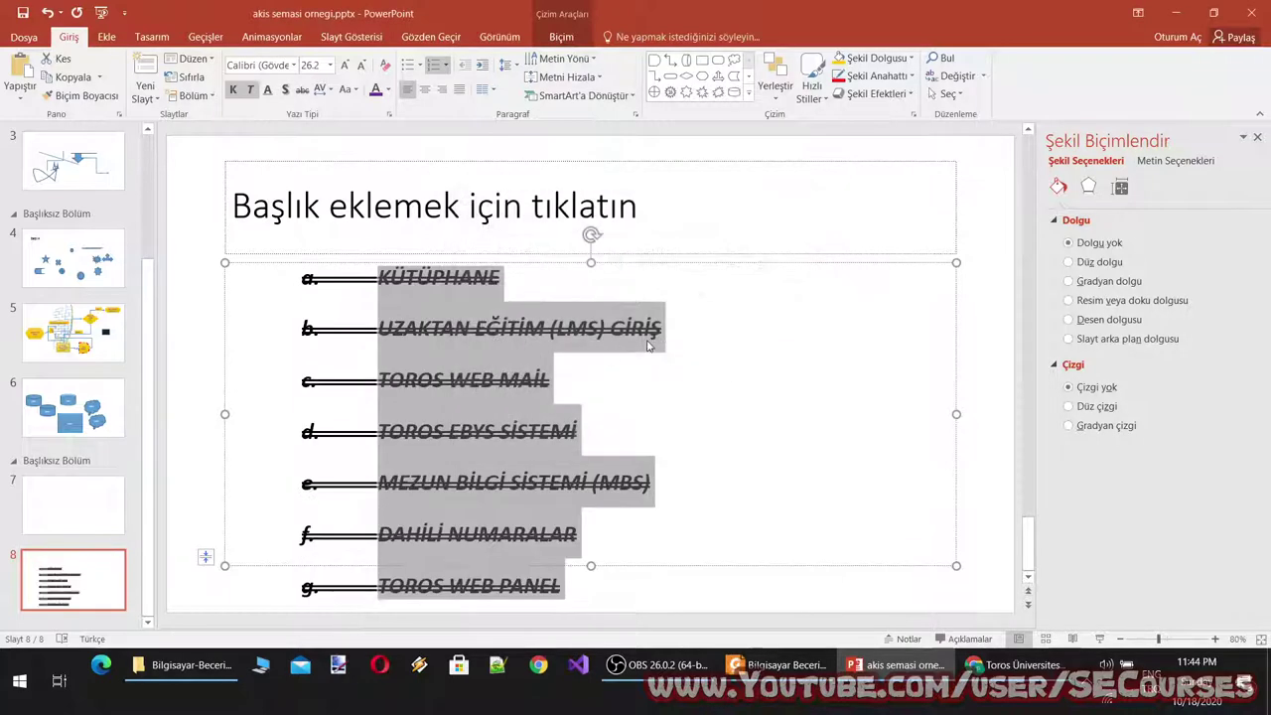
Type filler text 'fgfdg fg dfg dfgdfg fddgf' and 'fd gdfgdfgs' into the list lines.
type("fgfdg fg")
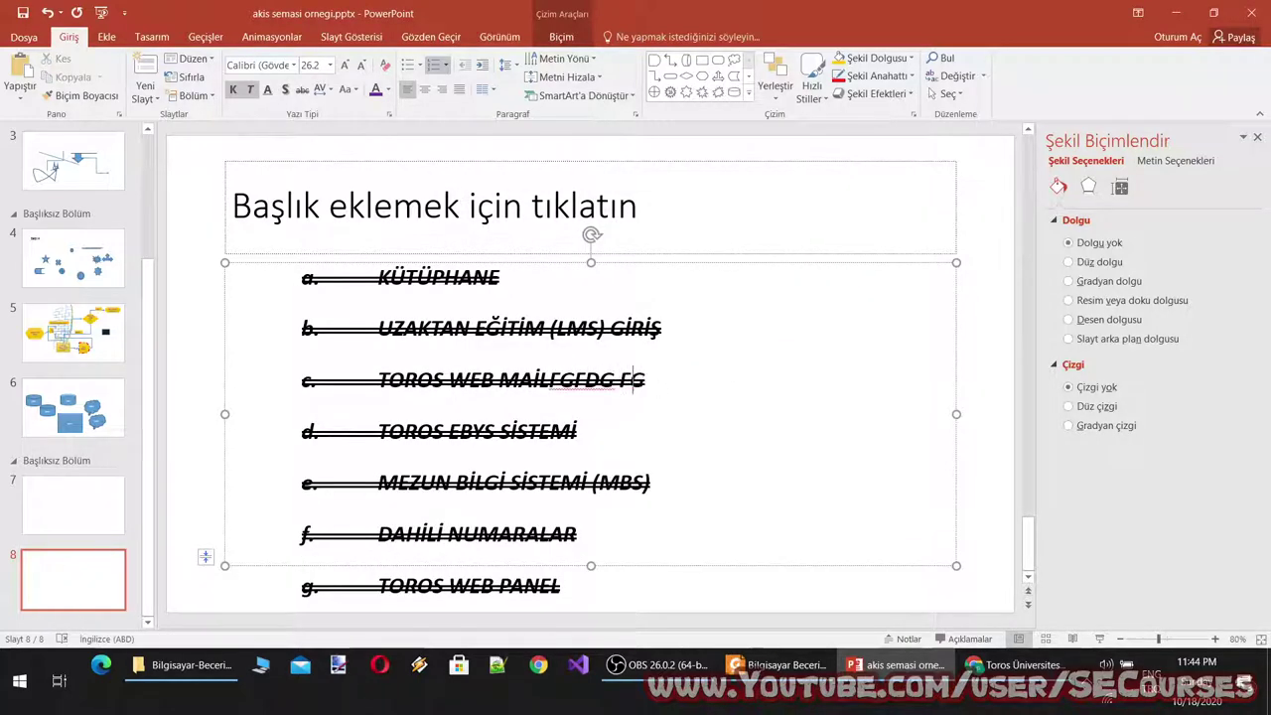
type(" dfg dfgdfg fddgf")
left_click(768, 434)
type("fd gdfgdfg")
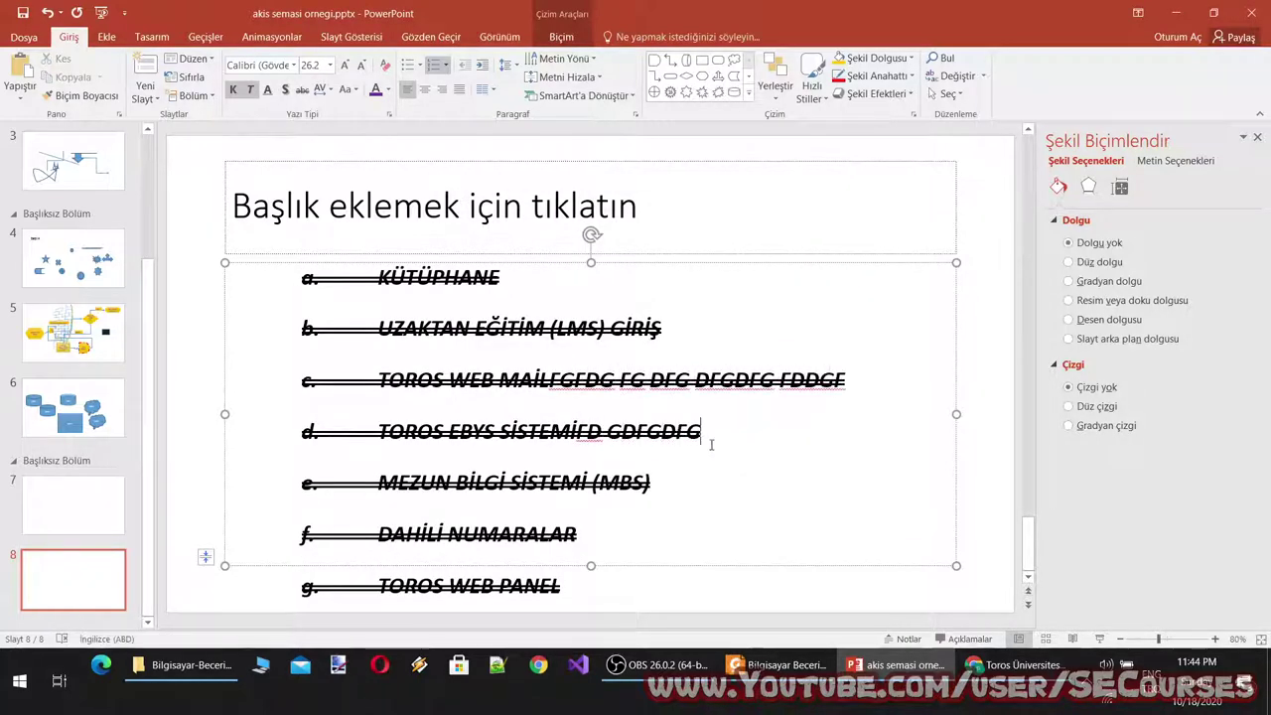
type("s")
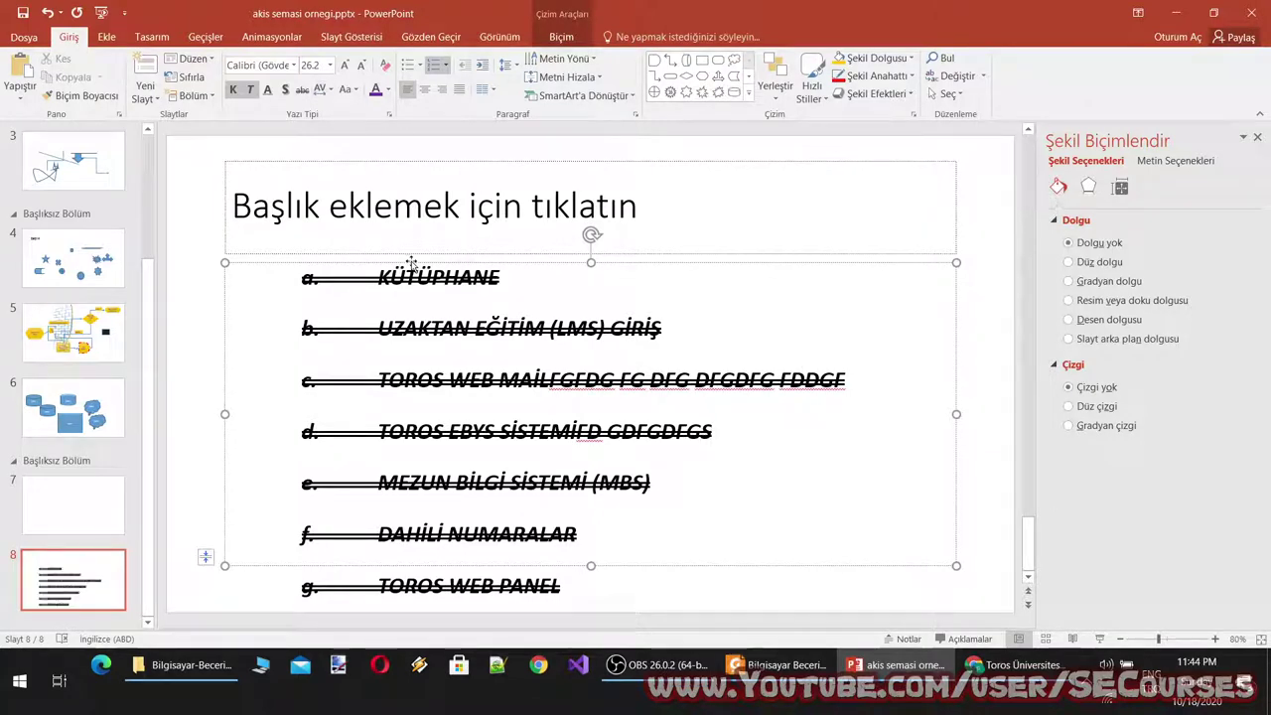
Select all the list text and reset it to the default formatting.
left_click(391, 284)
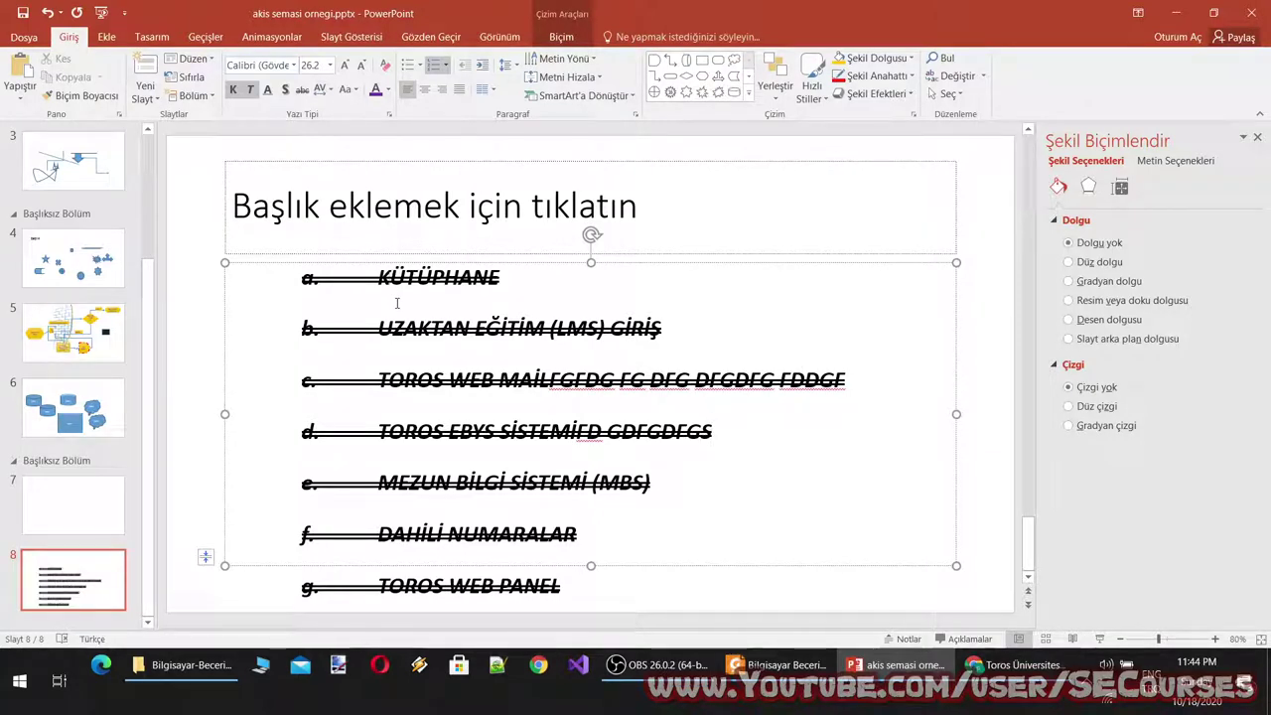
key("ctrl+a")
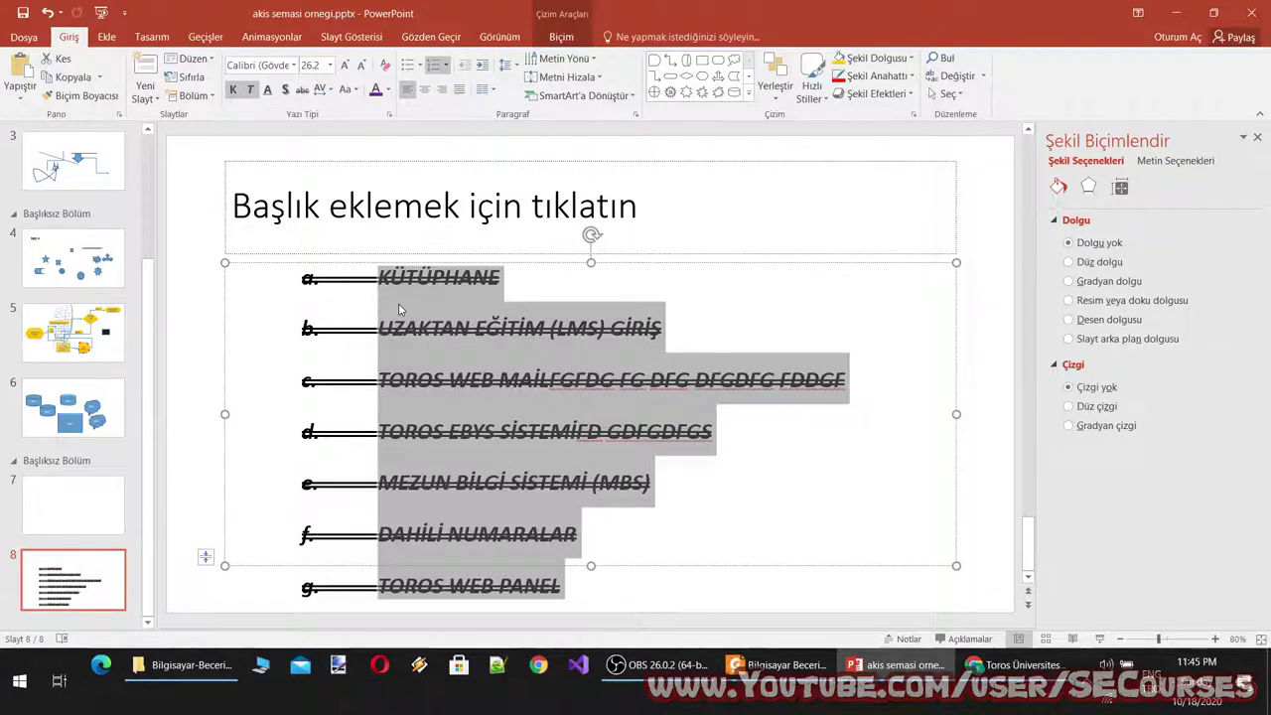
left_click(652, 235)
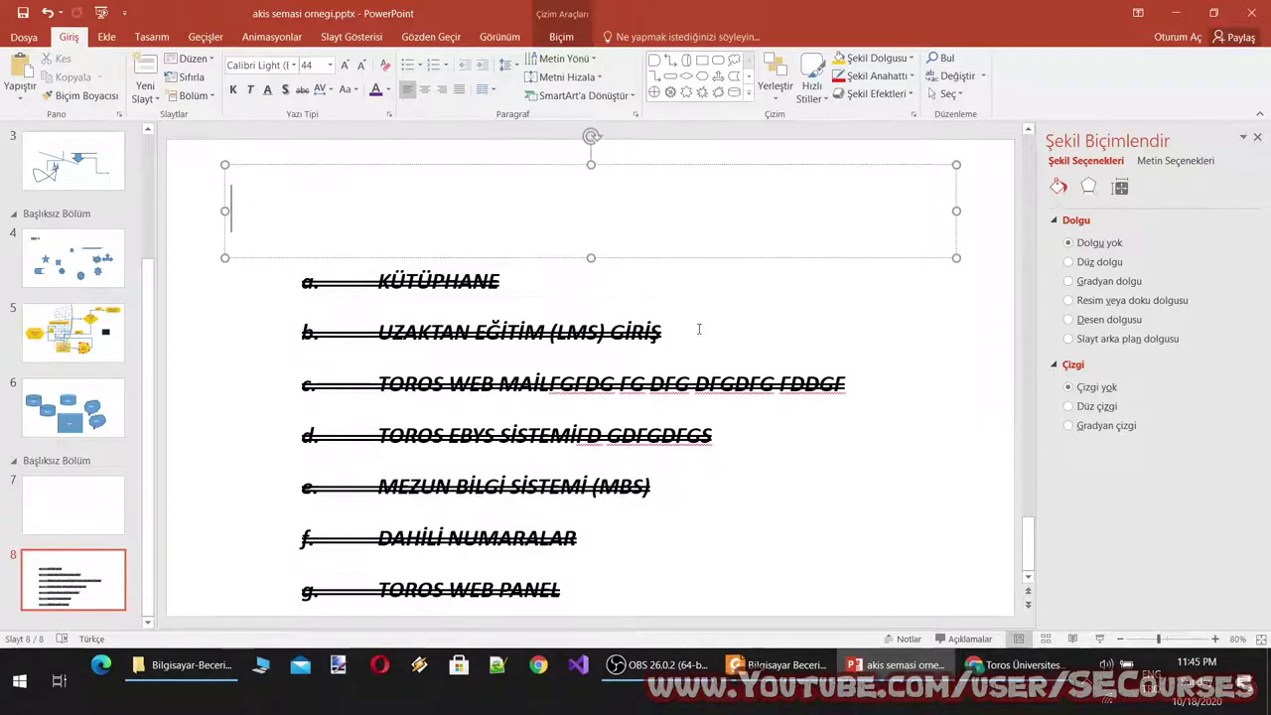
left_click(651, 262)
left_click(948, 94)
left_click(975, 117)
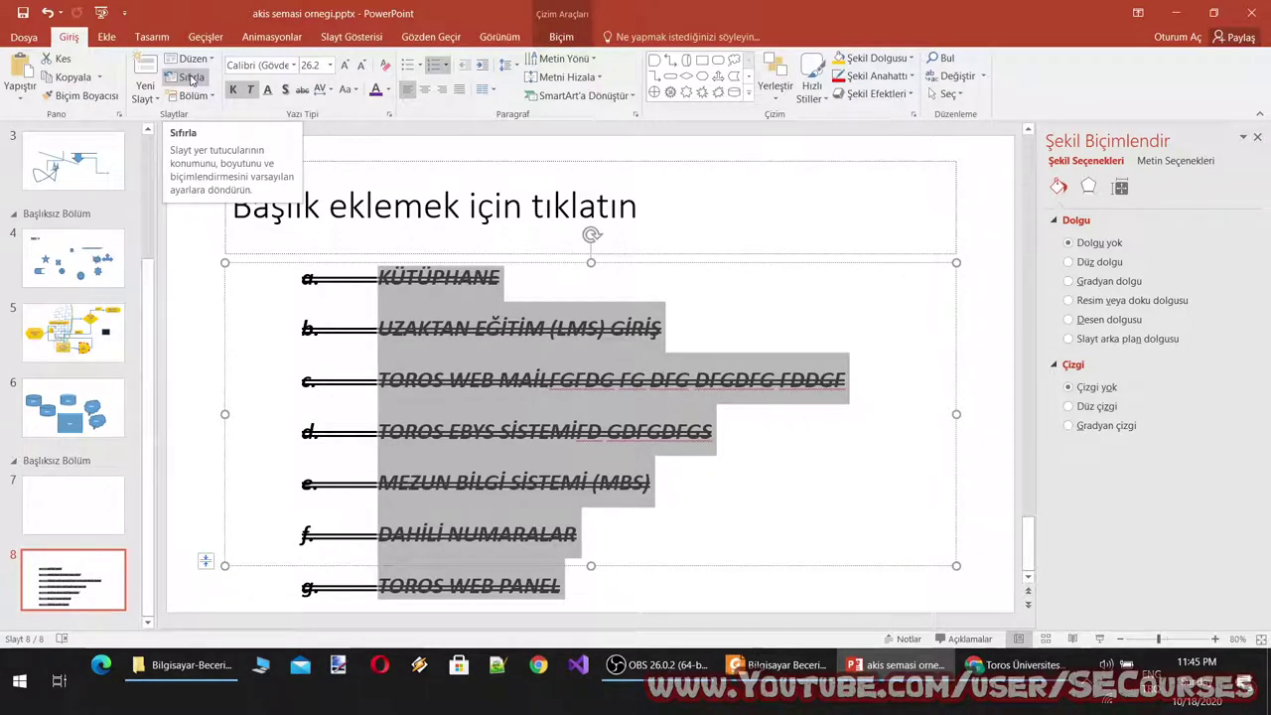
left_click(191, 79)
Demote the Kütüphane line one level, then select all the box text for pasting.
left_click_drag(541, 384, 318, 387)
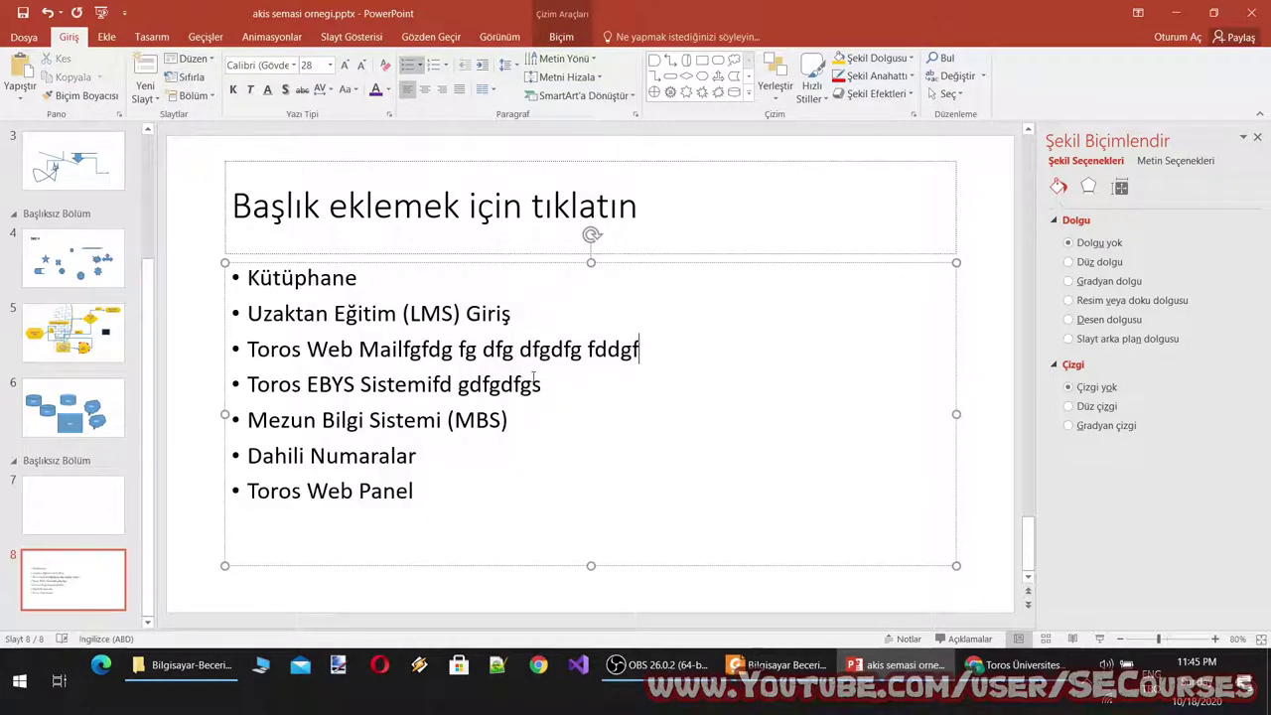
left_click(307, 278)
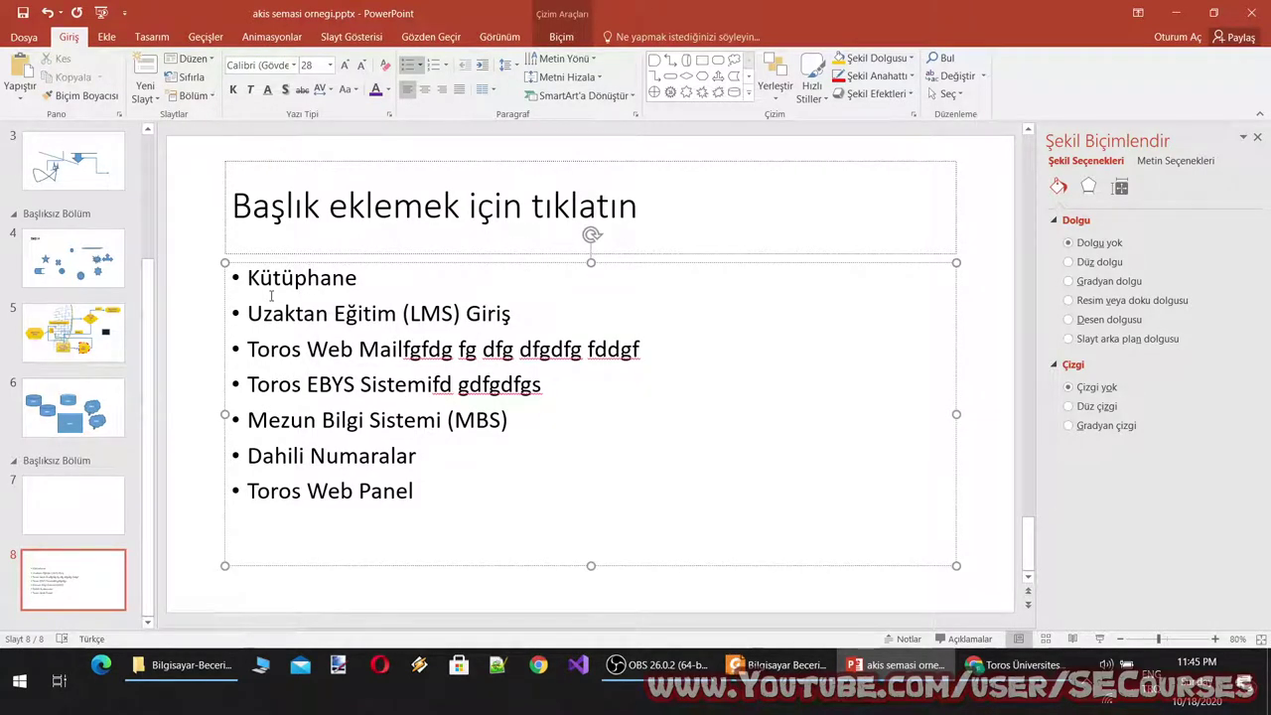
key("Tab")
key("ctrl+a")
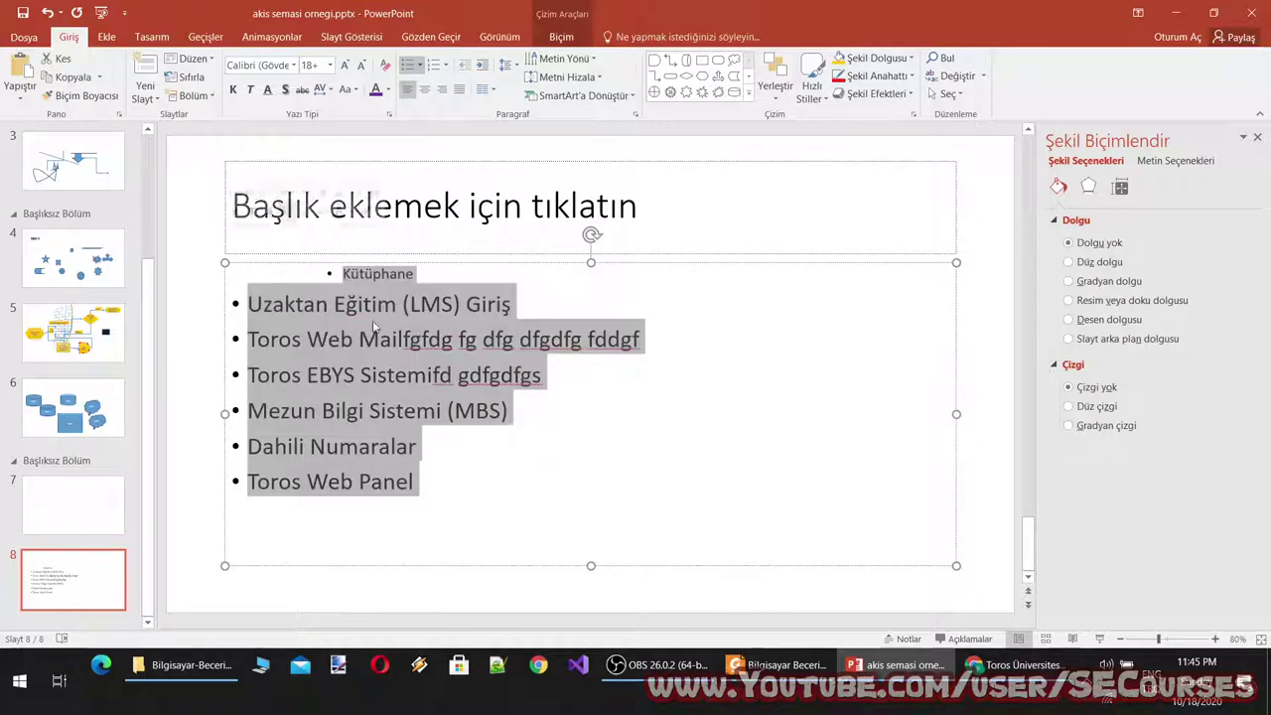
right_click(398, 347)
Paste the list as text only, then re-level Toros Web Mail, Mezun Bilgi Sistemi (MBS) and Toros Web Panel.
left_click(479, 84)
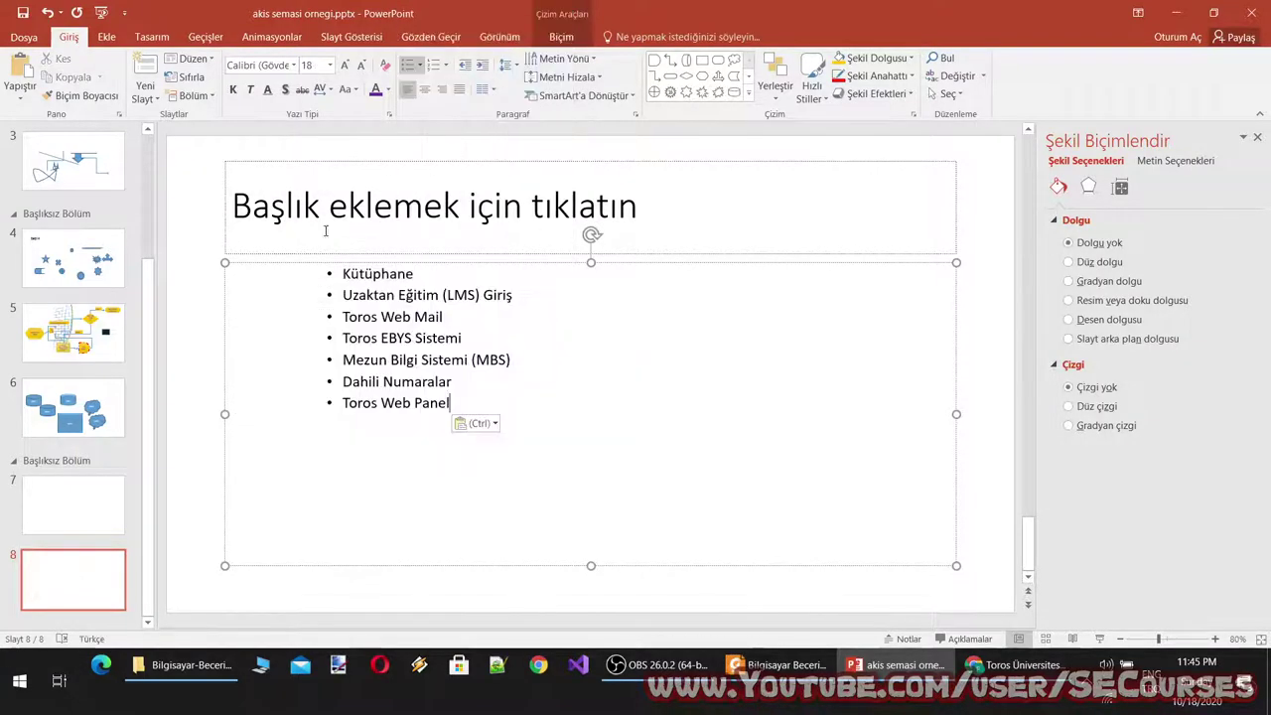
left_click_drag(331, 272, 232, 301)
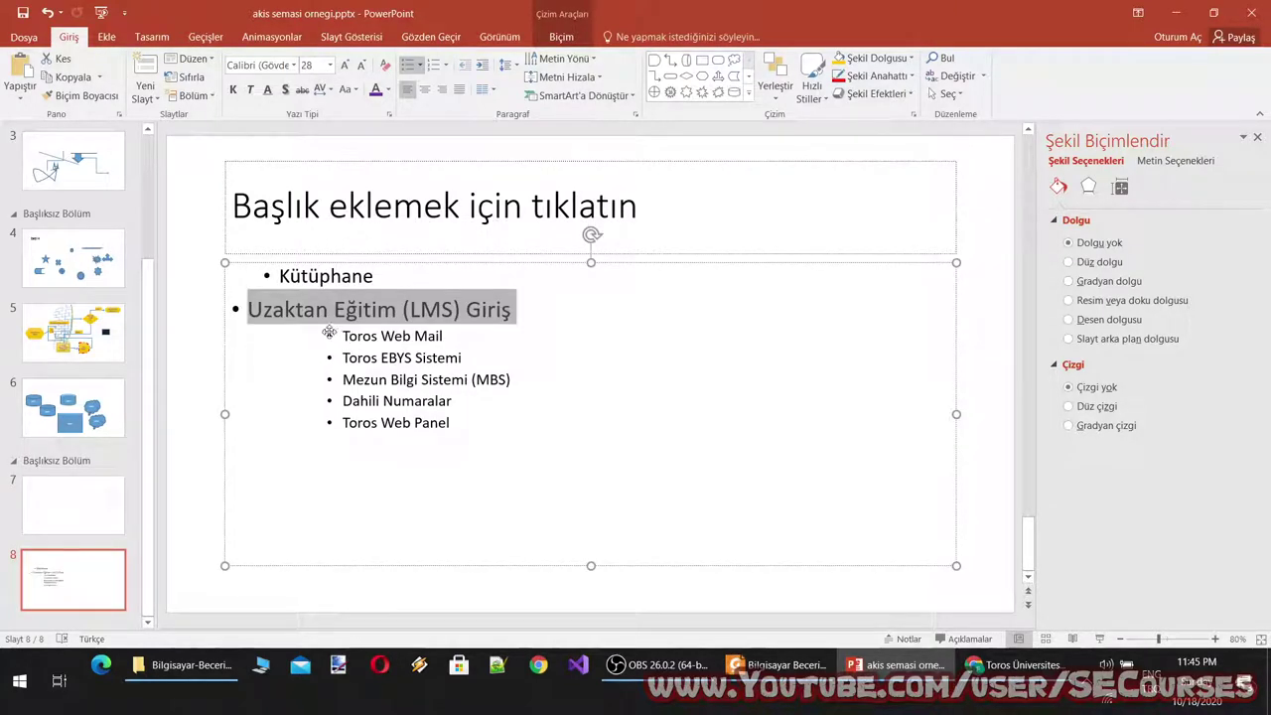
left_click(329, 333)
left_click_drag(329, 355, 275, 360)
double_click(342, 387)
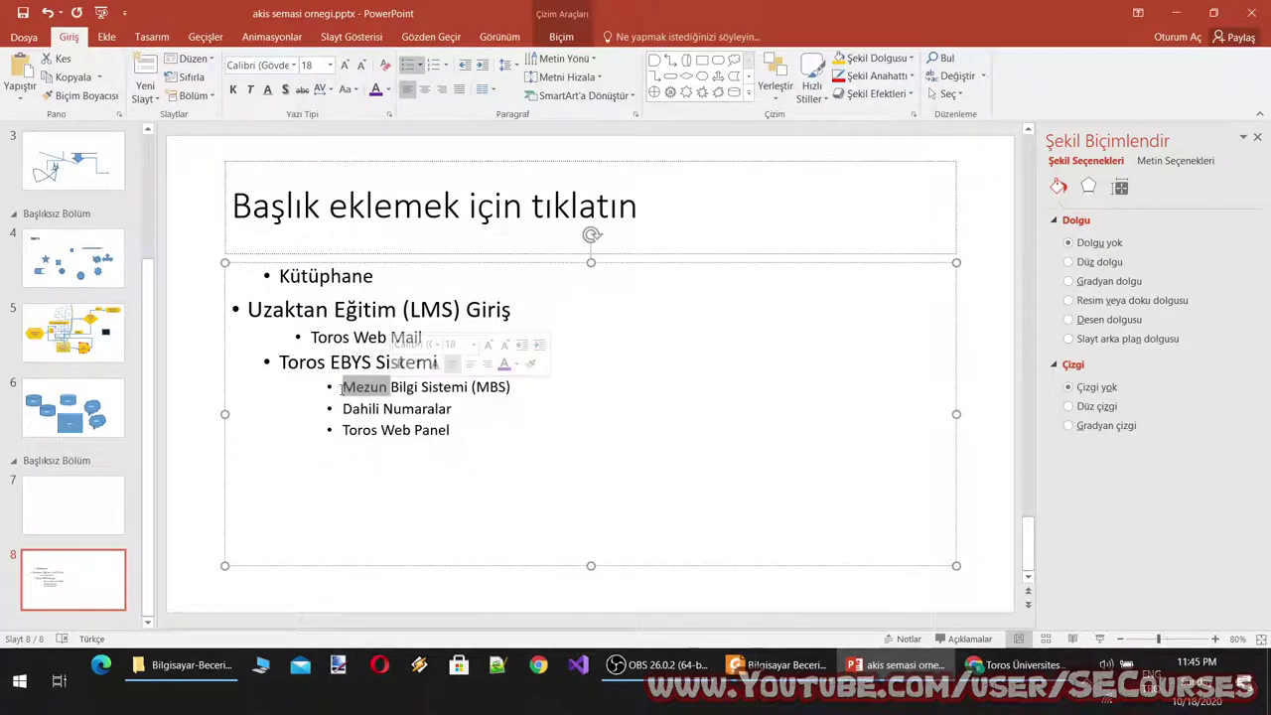
left_click(331, 387)
mouse_move(330, 388)
left_mouse_down()
mouse_move(278, 408)
mouse_move(296, 437)
left_mouse_up()
left_click(533, 302)
left_click_drag(520, 425, 470, 151)
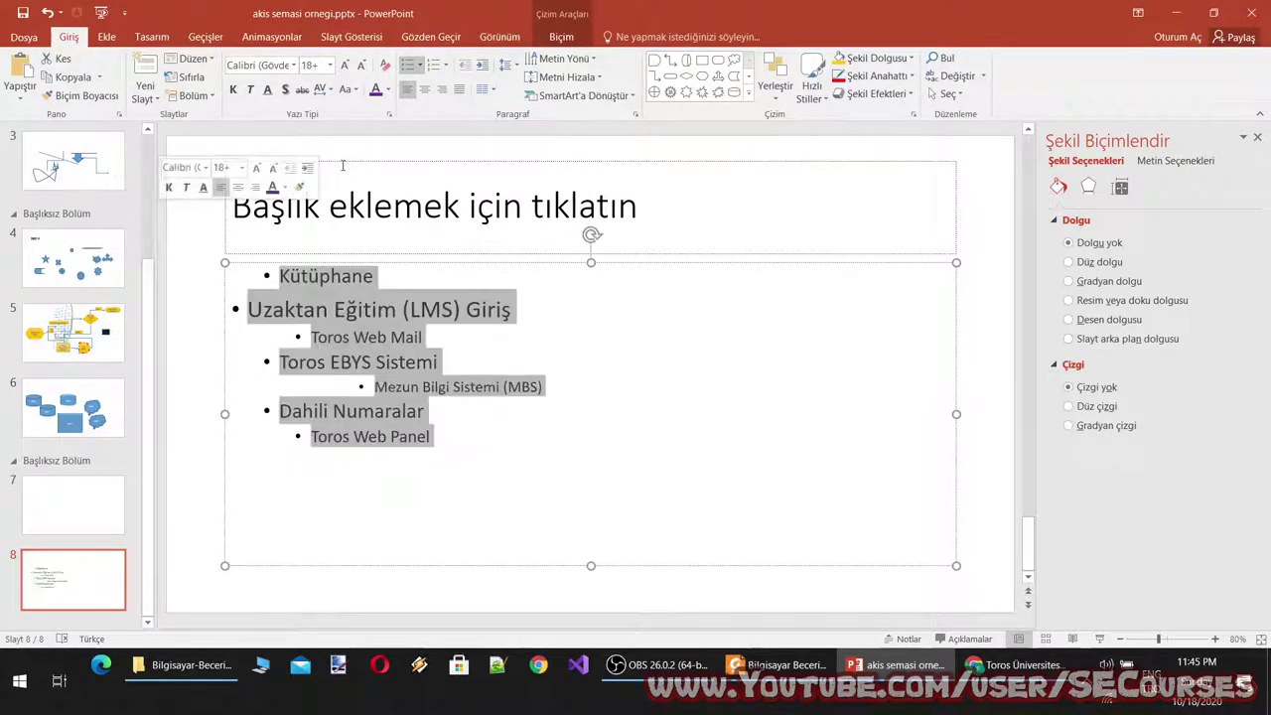
Remove all existing sections from the presentation.
left_click(211, 97)
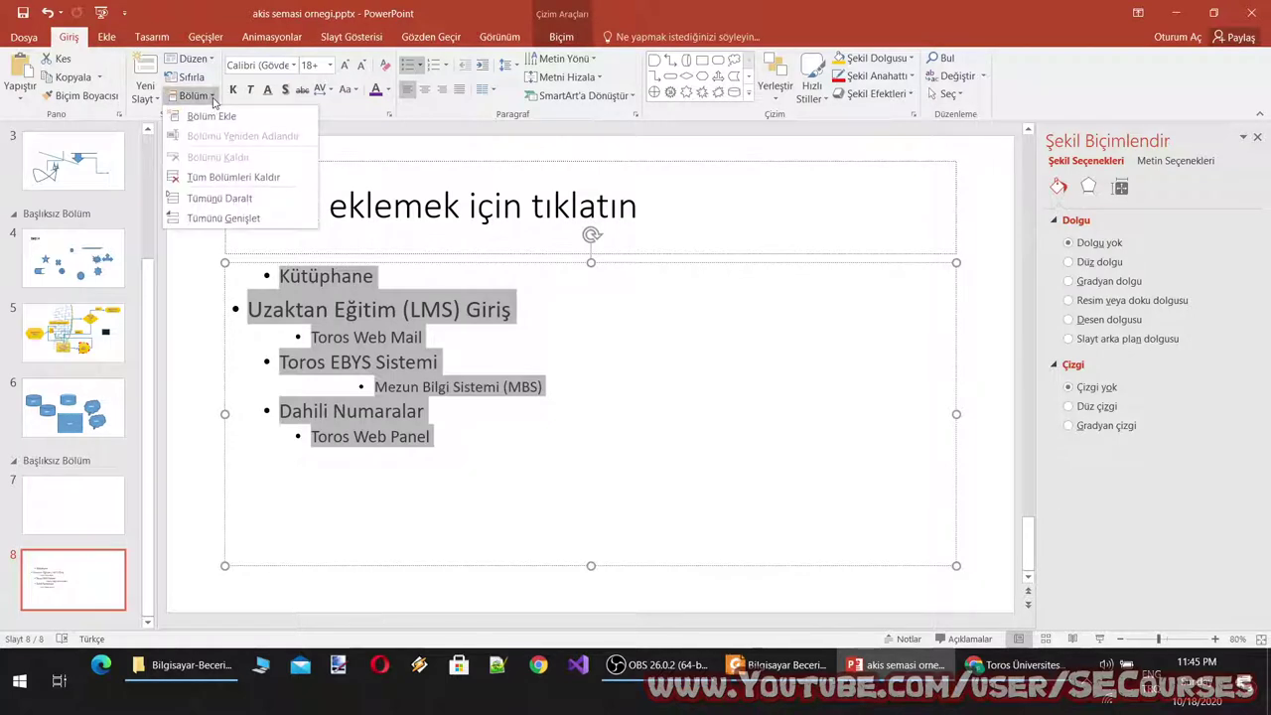
left_click(216, 176)
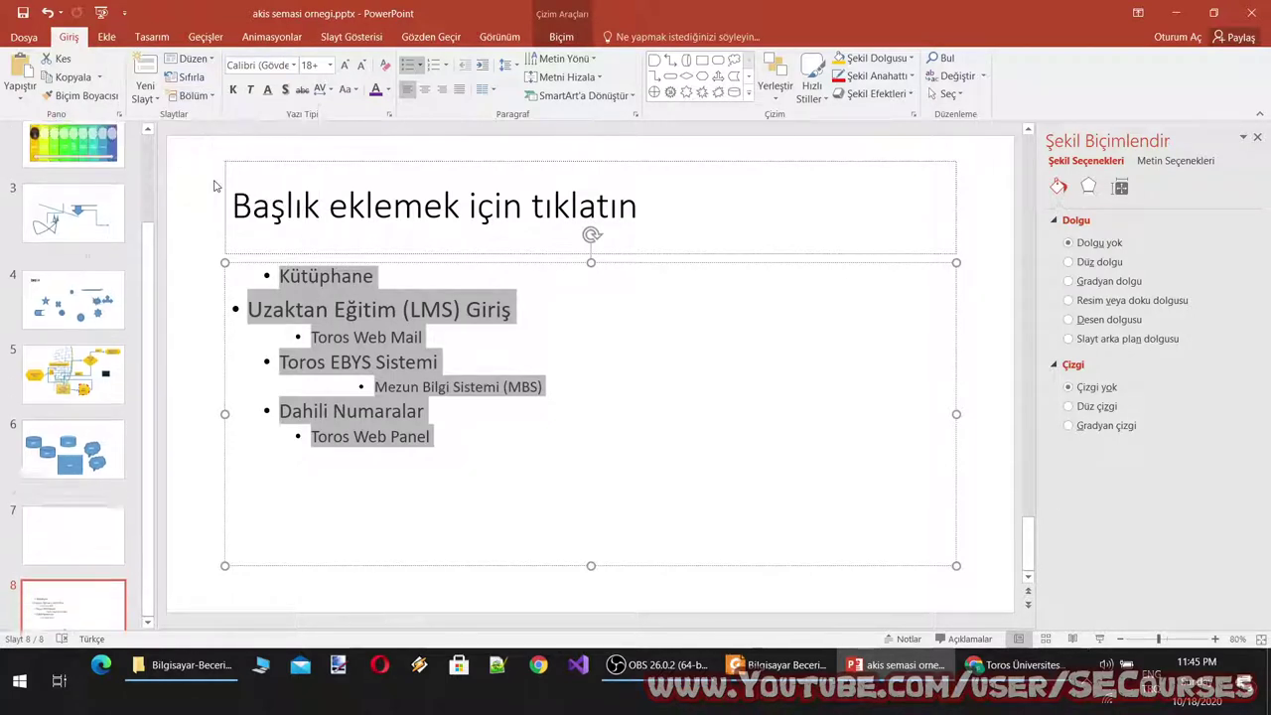
left_click(210, 98)
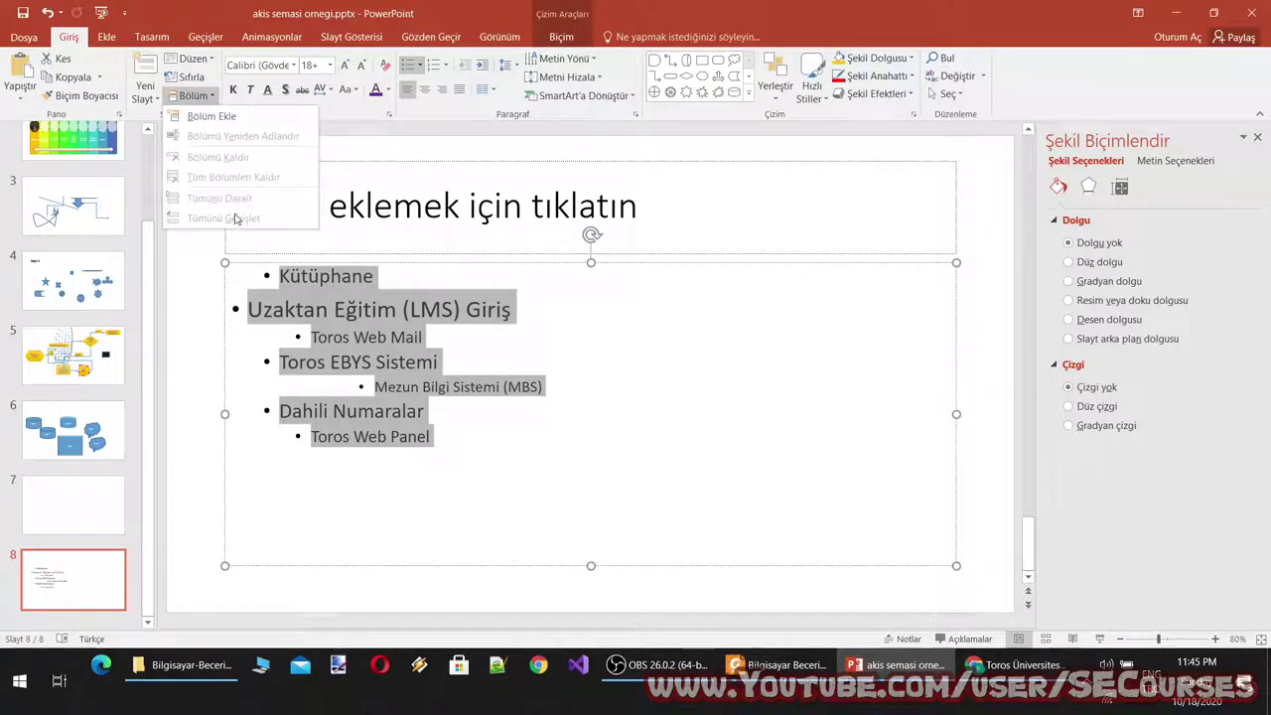
left_click(134, 462)
left_click_drag(73, 579, 77, 176)
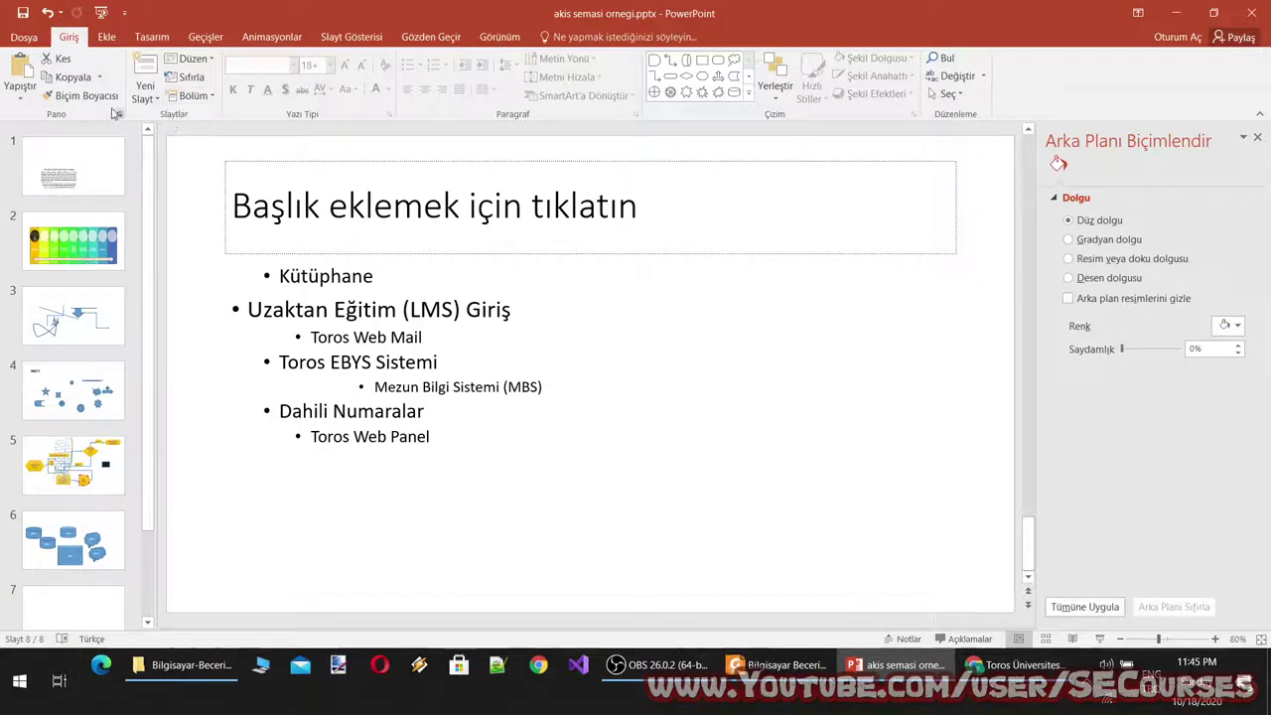
Add new untitled sections starting at slide 4 and at slide 6.
right_click(93, 207)
left_click(86, 207)
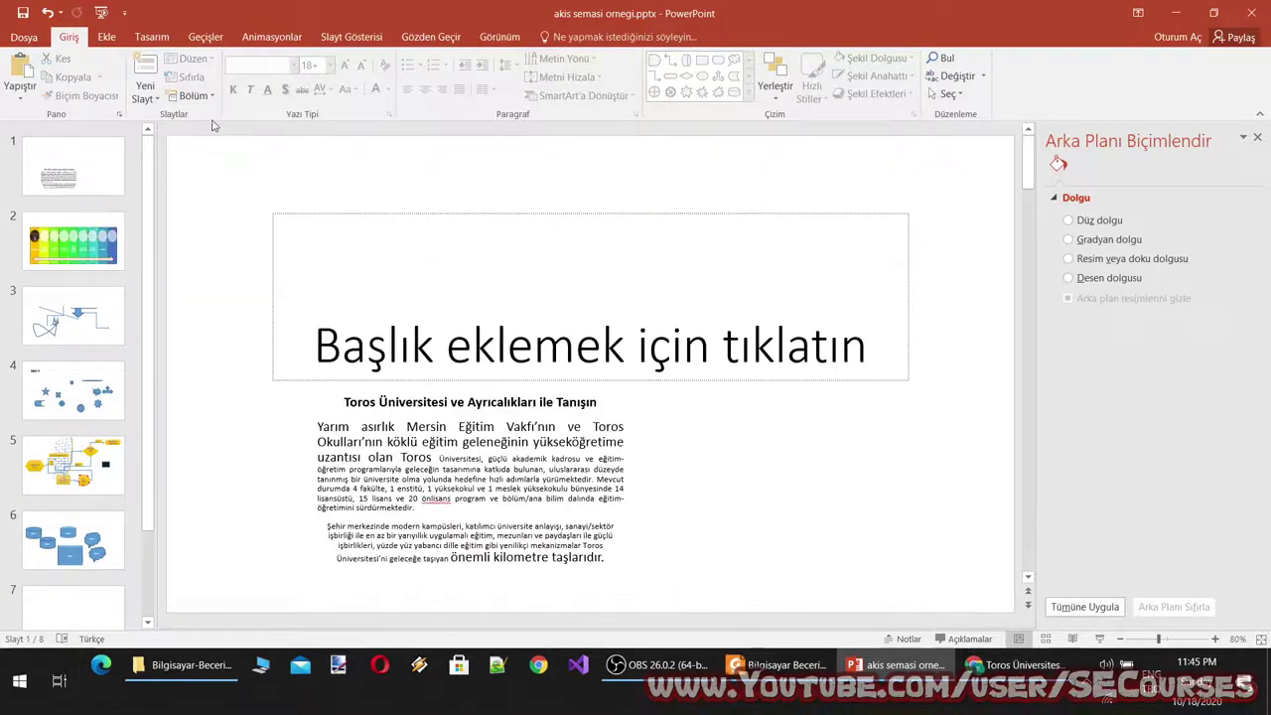
left_click(197, 95)
left_click(199, 116)
left_click(74, 246)
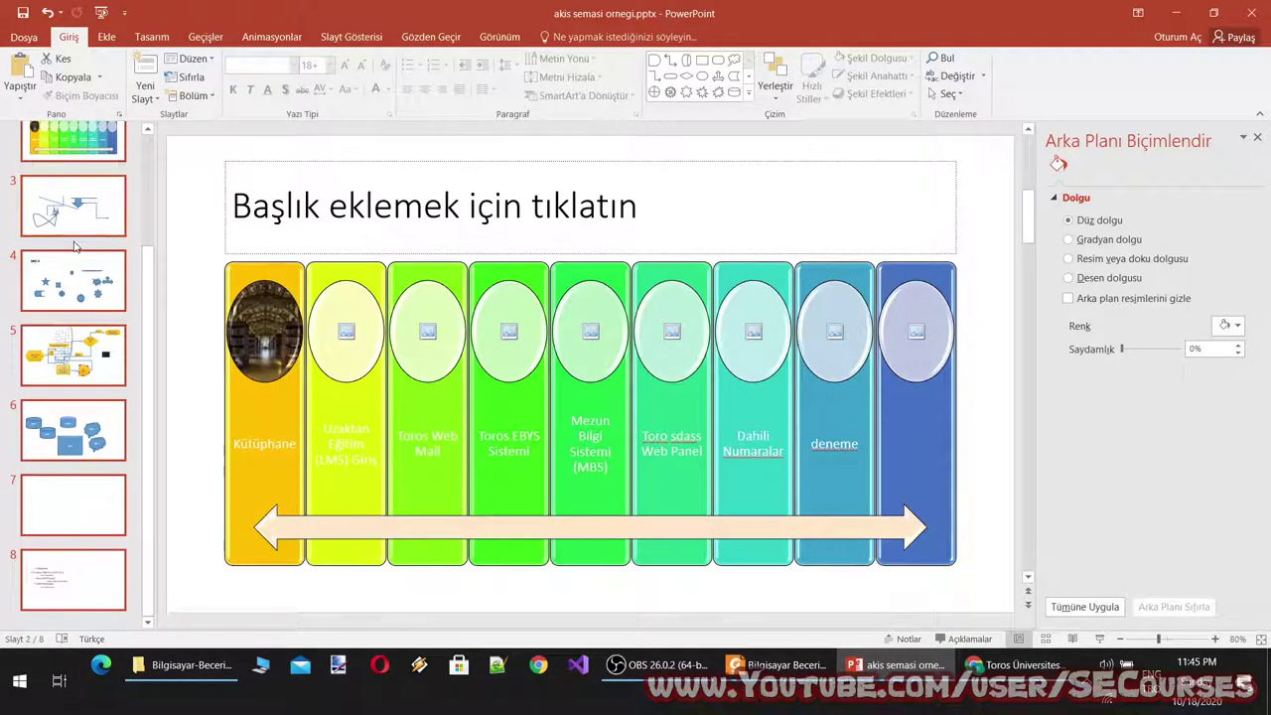
left_click(74, 248)
left_click(197, 95)
left_click(199, 114)
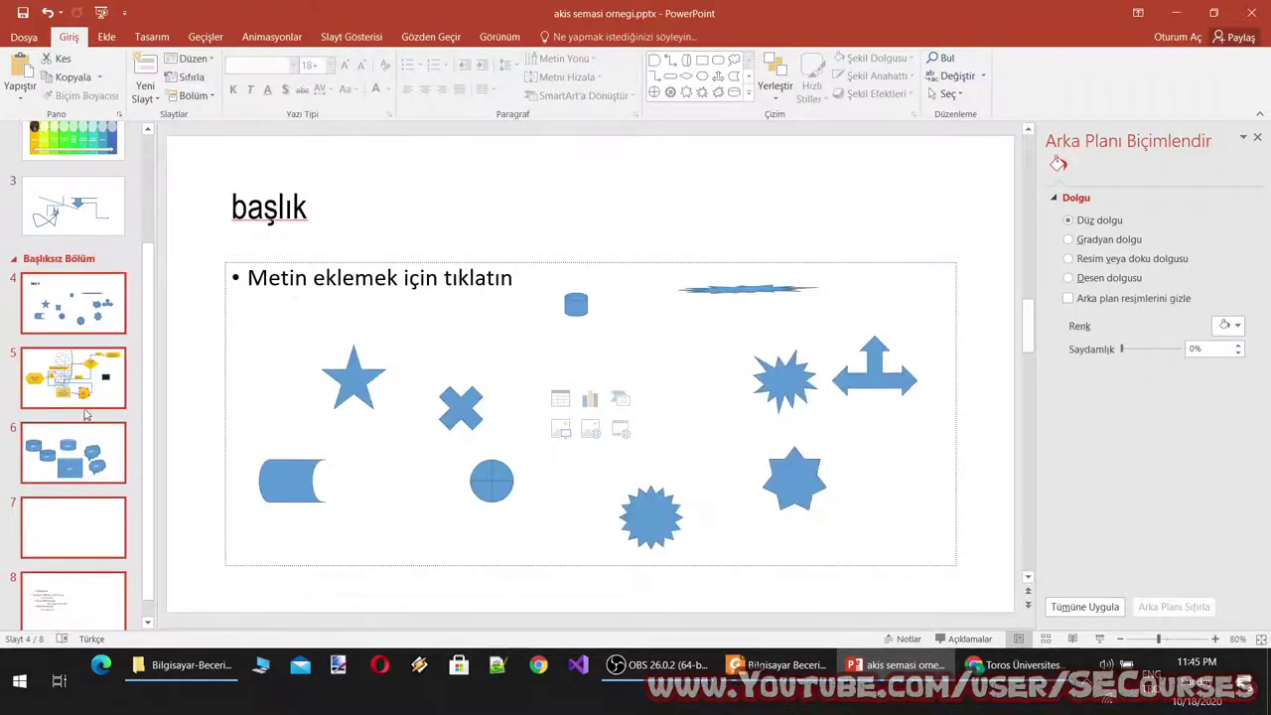
left_click(84, 437)
left_click(197, 96)
left_click(198, 114)
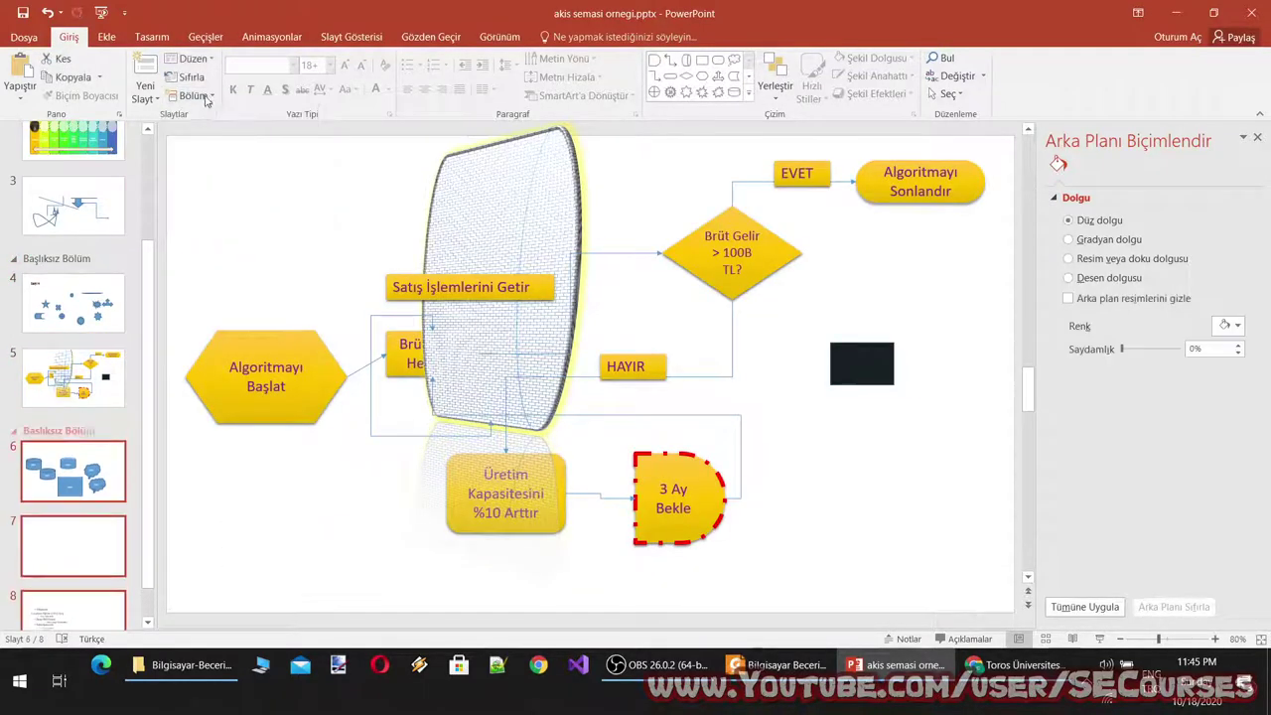
Collapse all sections in the slide list, then expand them all again.
left_click(206, 96)
left_click(211, 198)
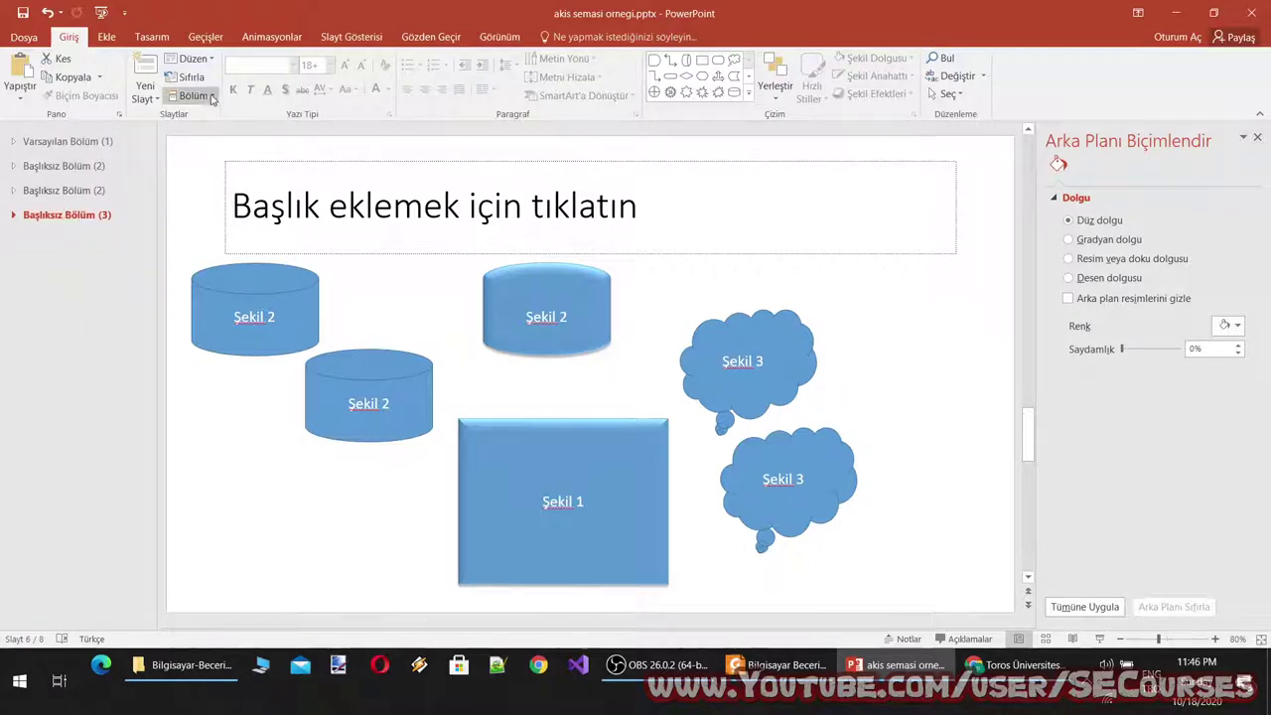
left_click(196, 95)
left_click(210, 217)
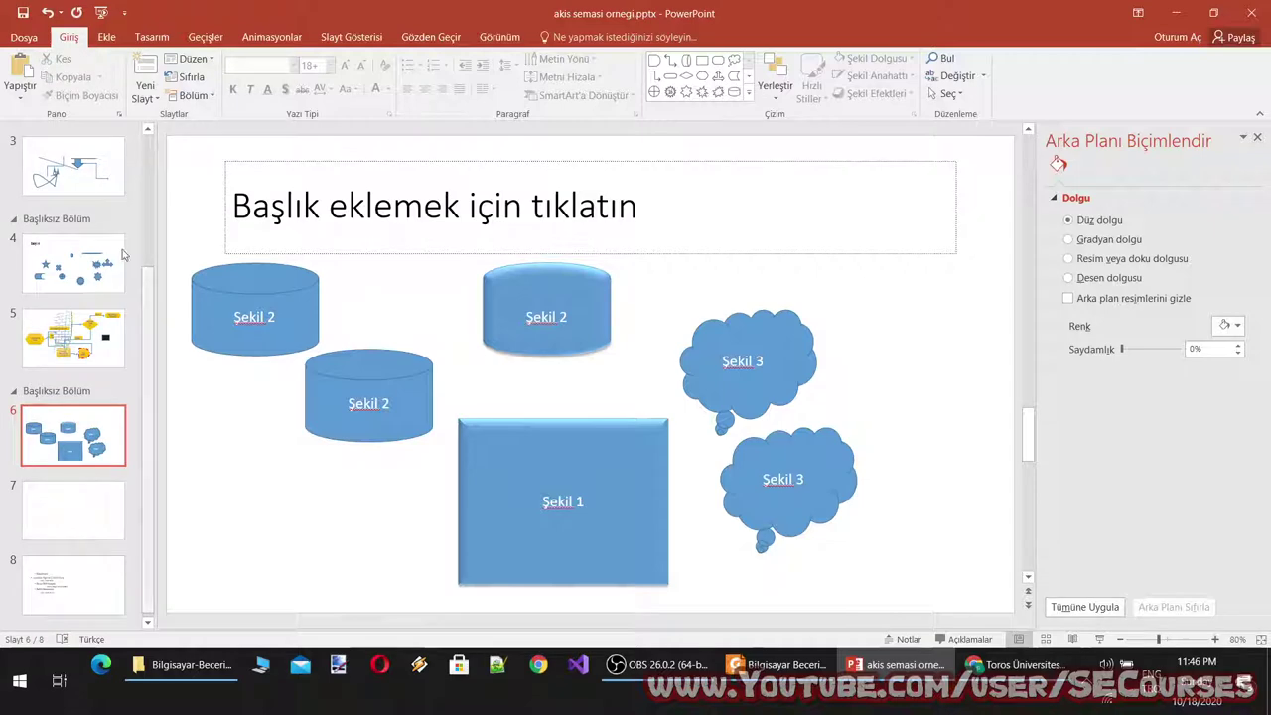
scroll(253, 454, "up", 2)
Go to slide 8 and select the bulleted text box with its Format Shape pane open.
left_click(338, 380)
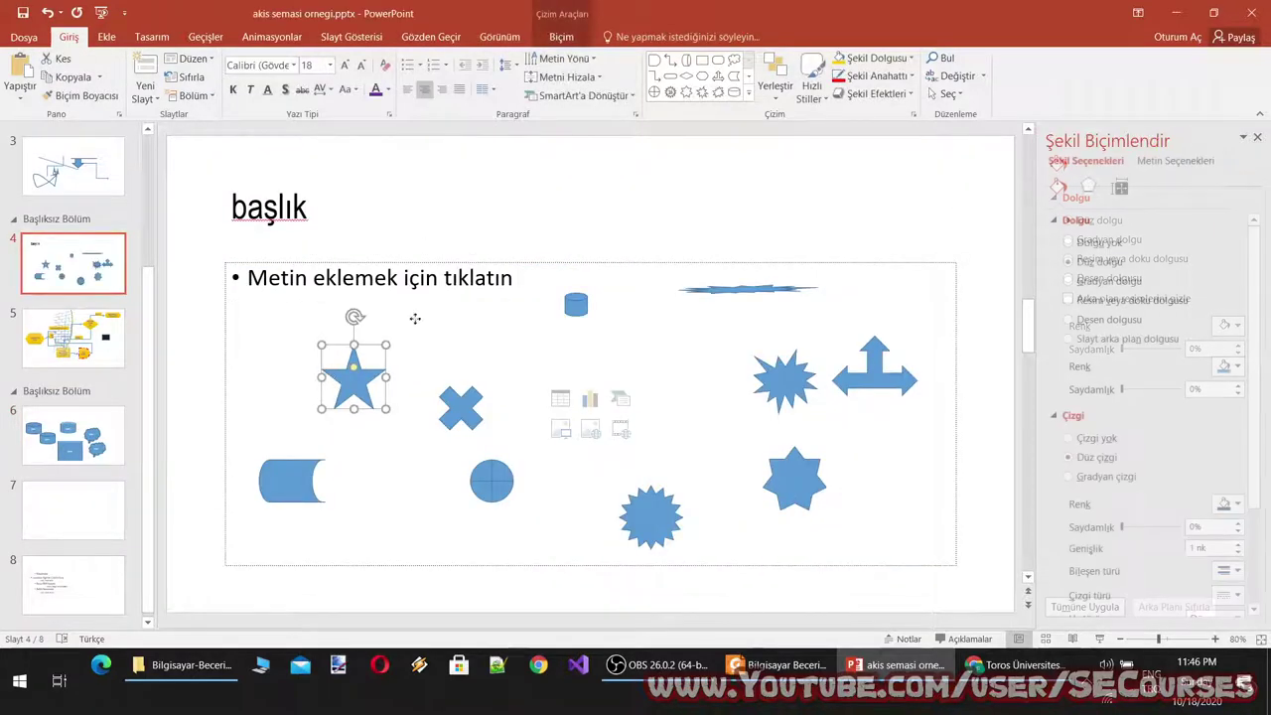
scroll(510, 394, "down", 4)
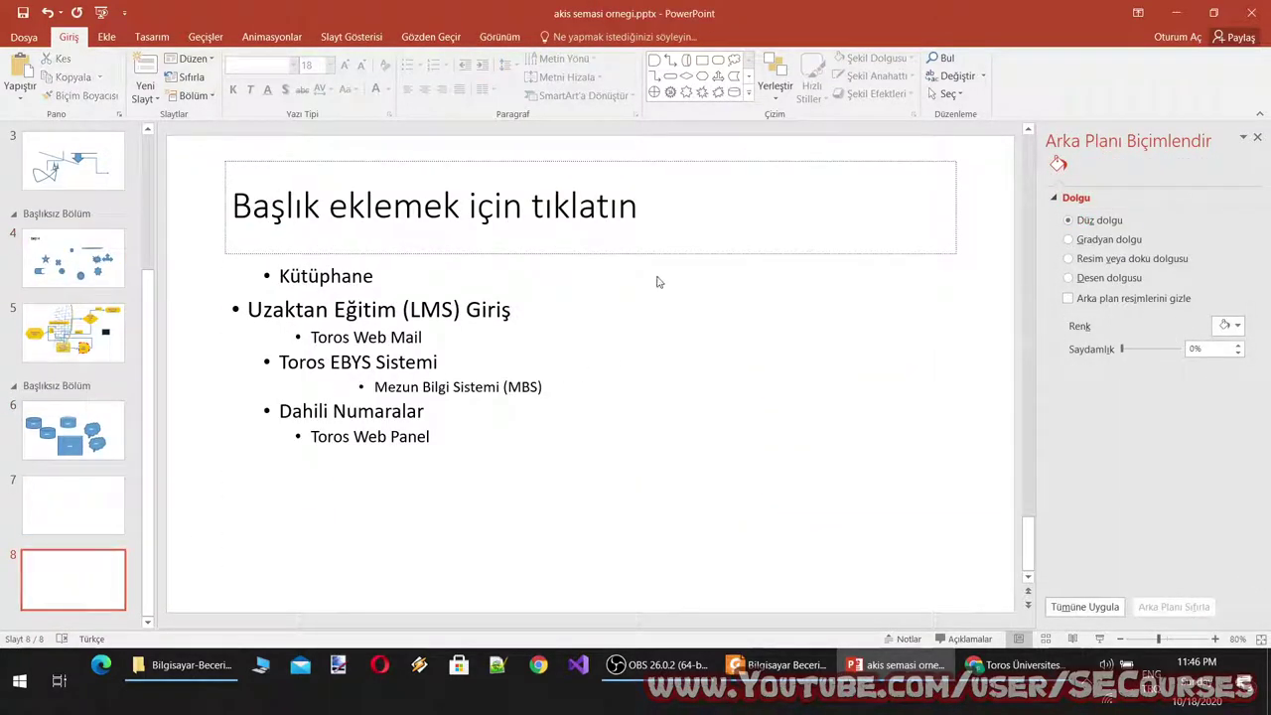
left_click(459, 274)
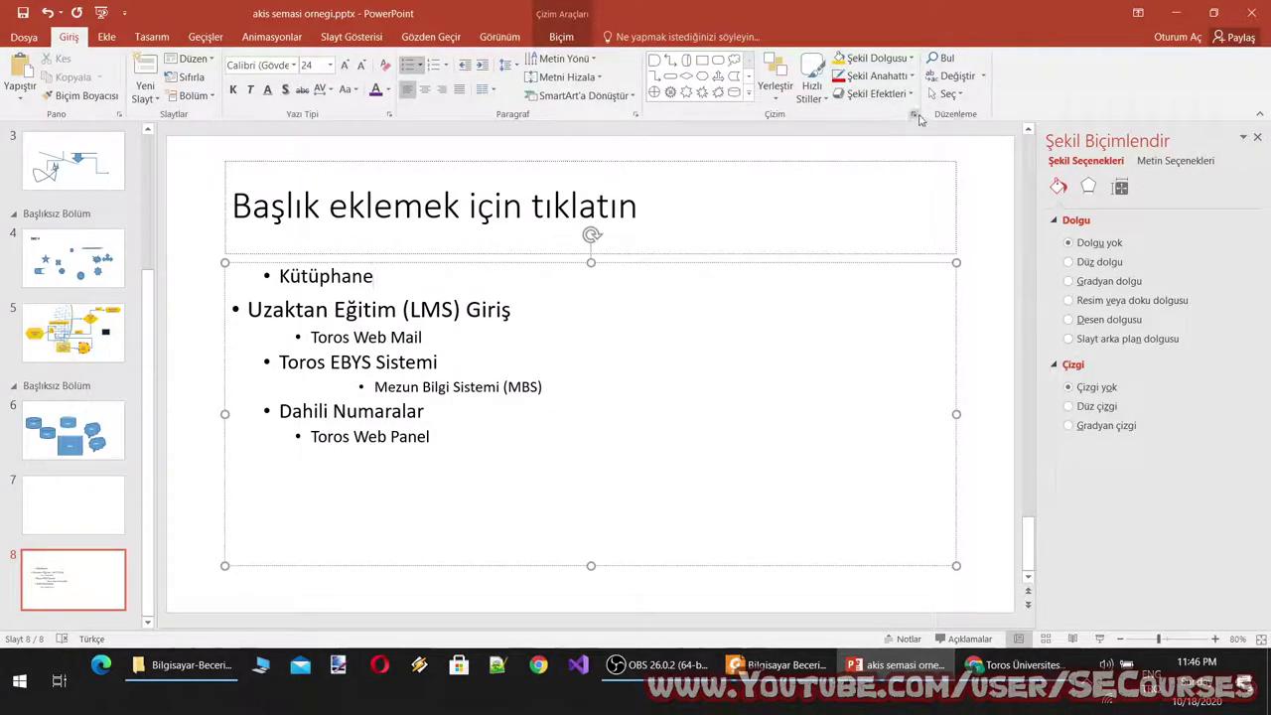
left_click(1257, 137)
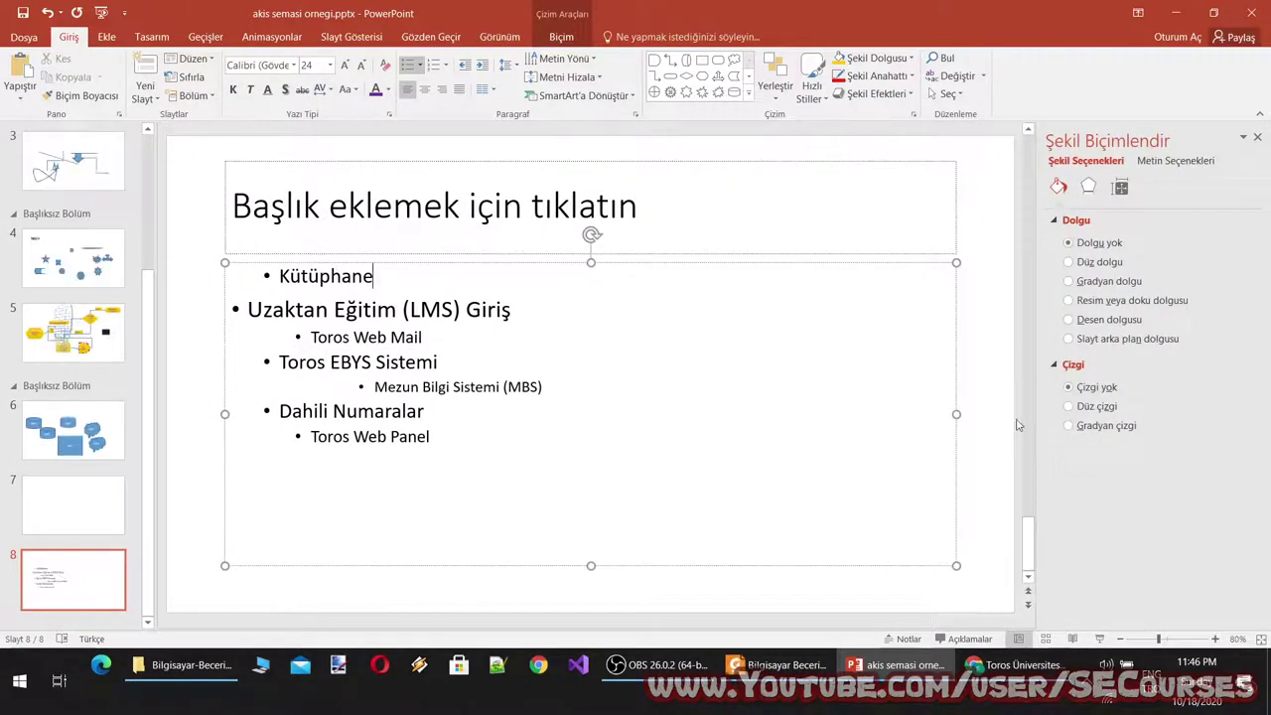
left_click(454, 349)
Try solid and gradient fills on the text box, then set it back to No fill.
left_click(1096, 264)
left_click(1100, 282)
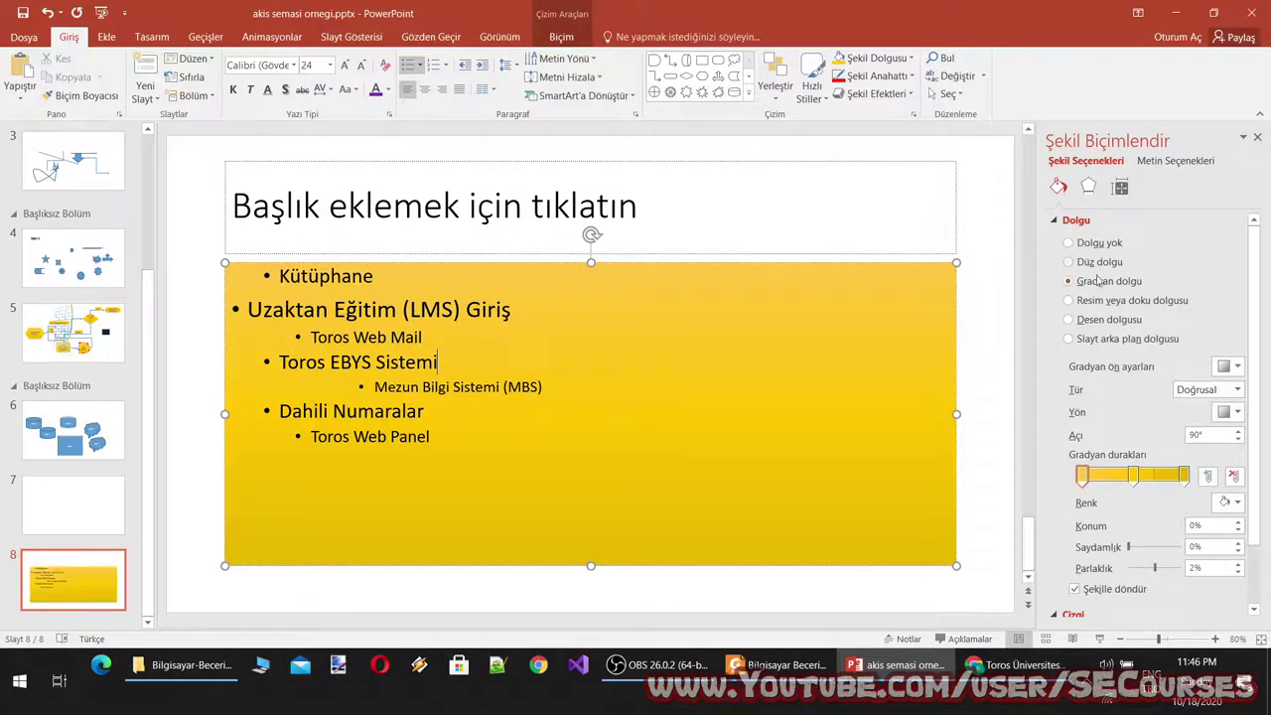
left_click(1098, 246)
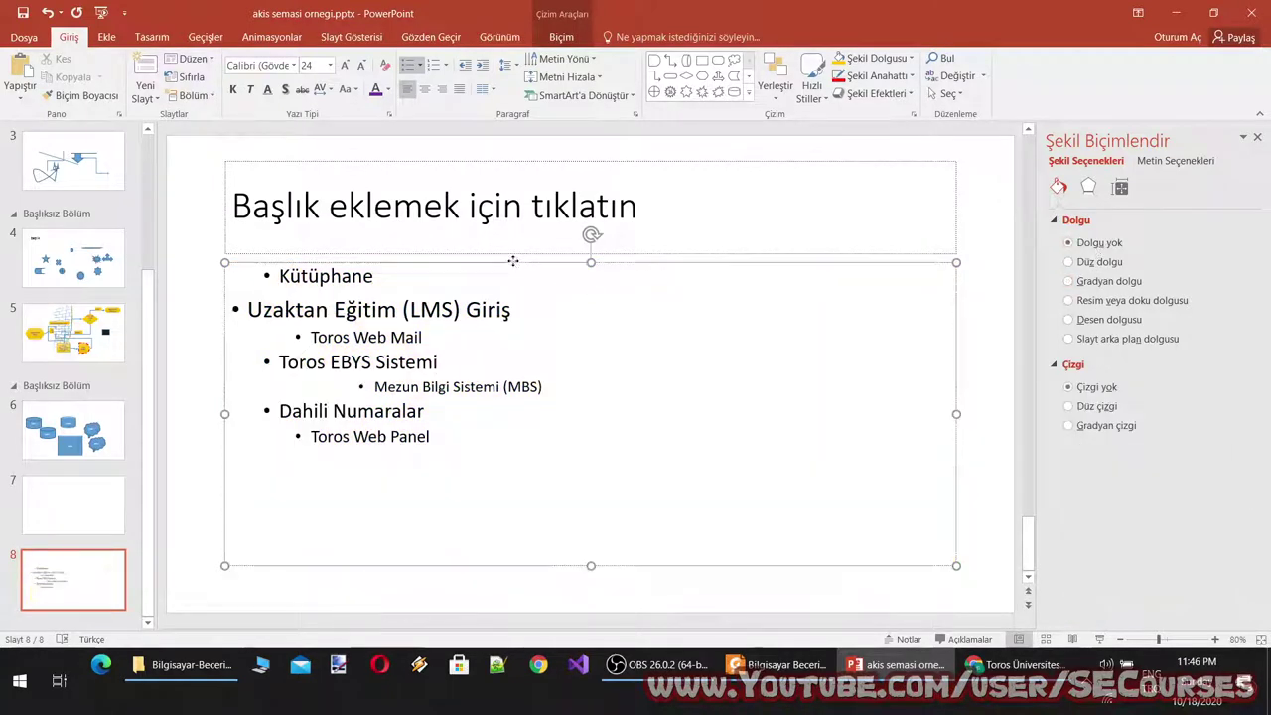
left_click(527, 327)
Give the text box a gradient fill, repositioning a stop and colouring it light blue.
left_click(534, 264)
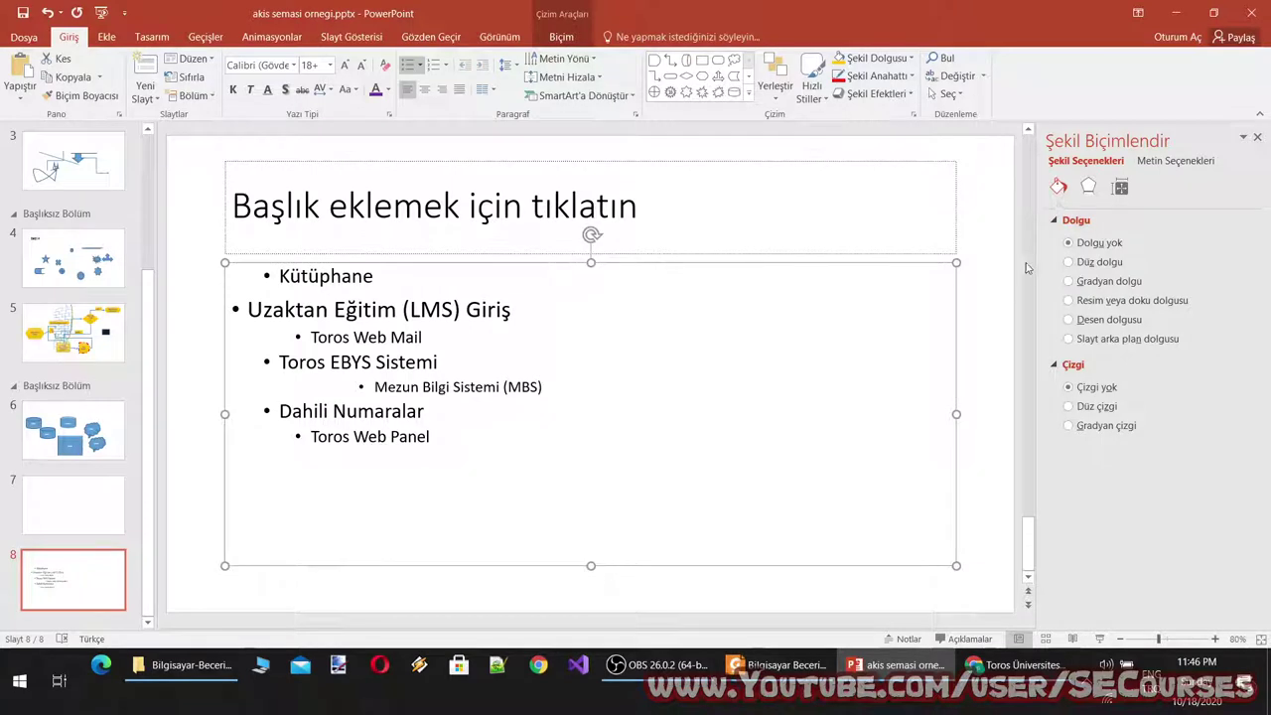
left_click(1231, 365)
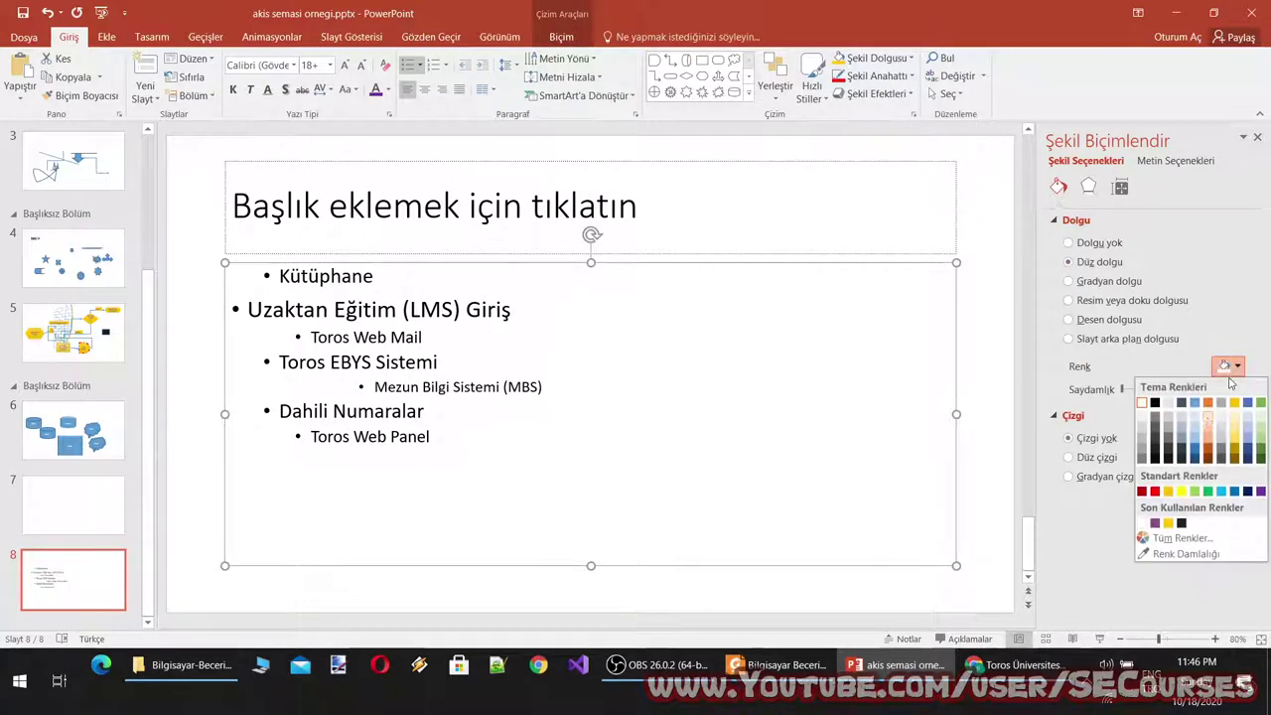
key("Escape")
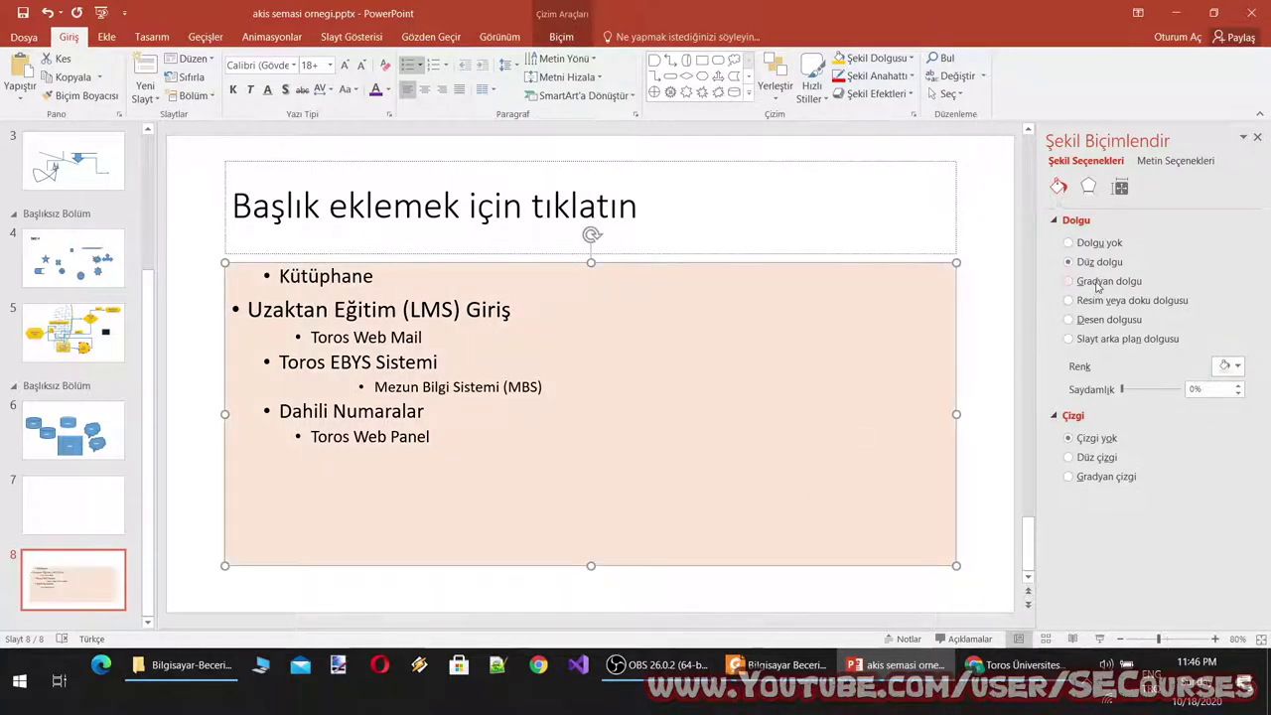
left_click(1098, 284)
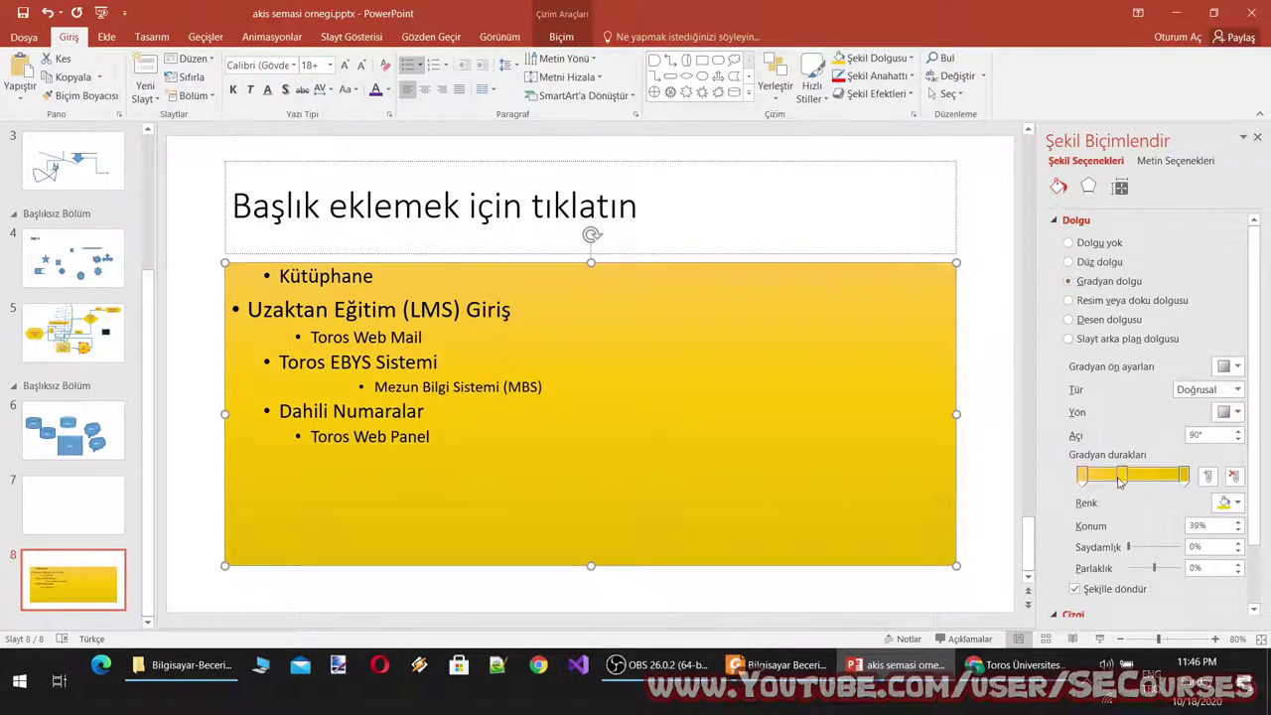
left_click_drag(1119, 481, 1154, 481)
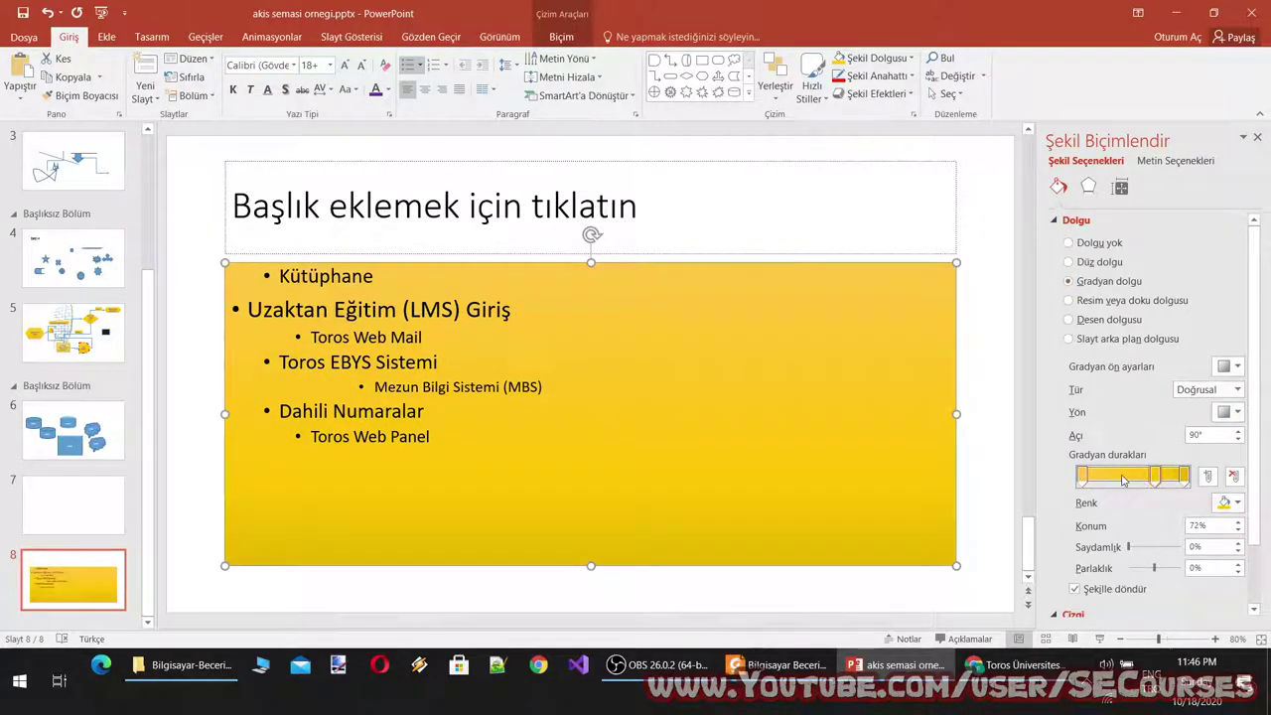
left_click_drag(1154, 478, 1092, 476)
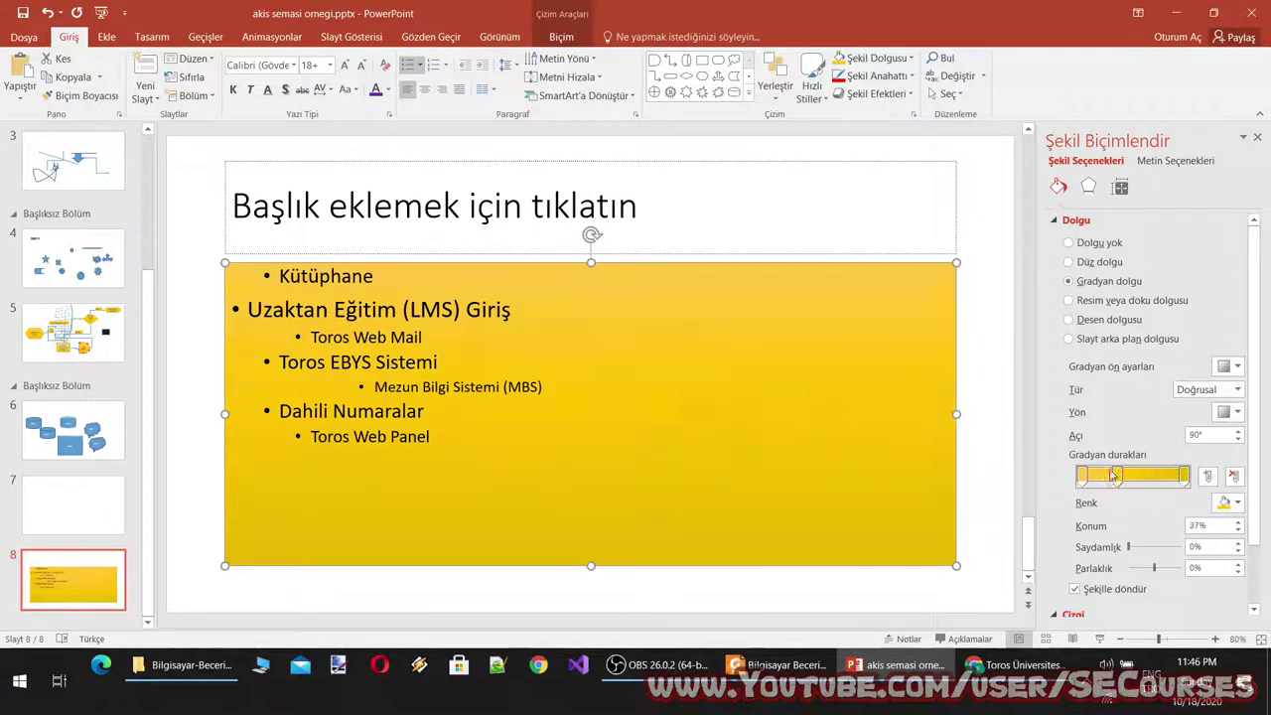
left_click(1236, 504)
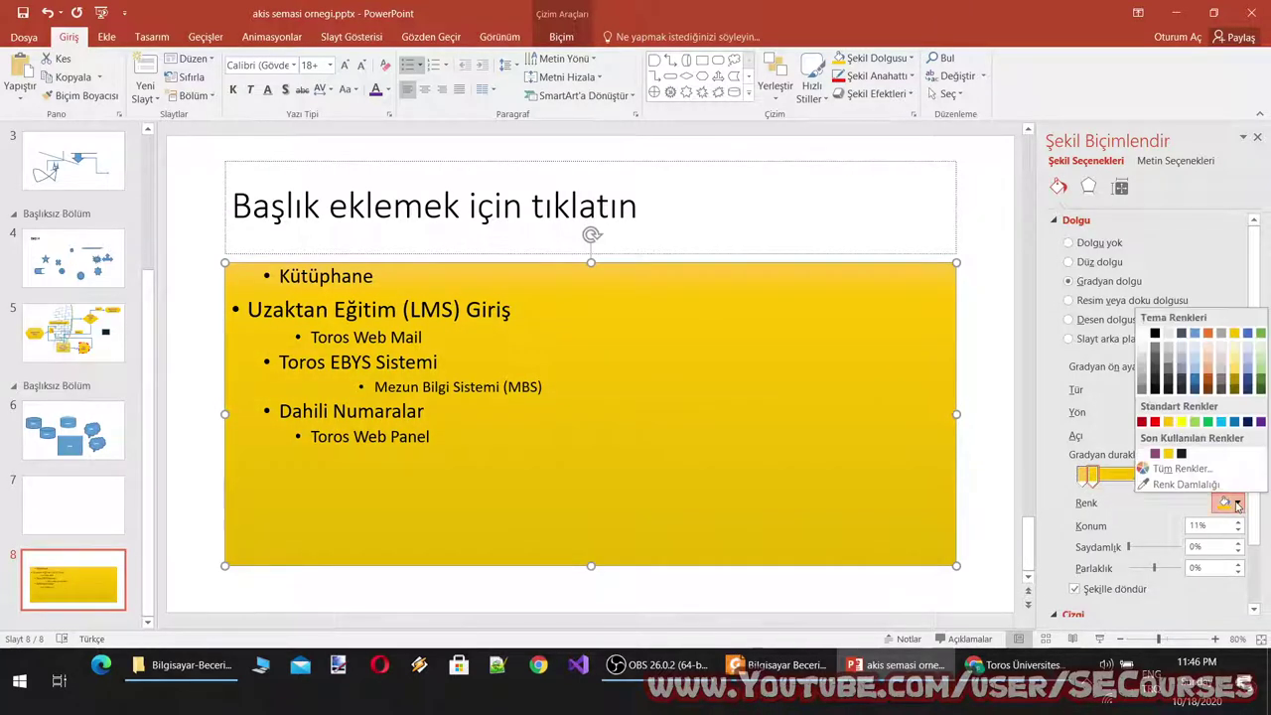
left_click(1200, 382)
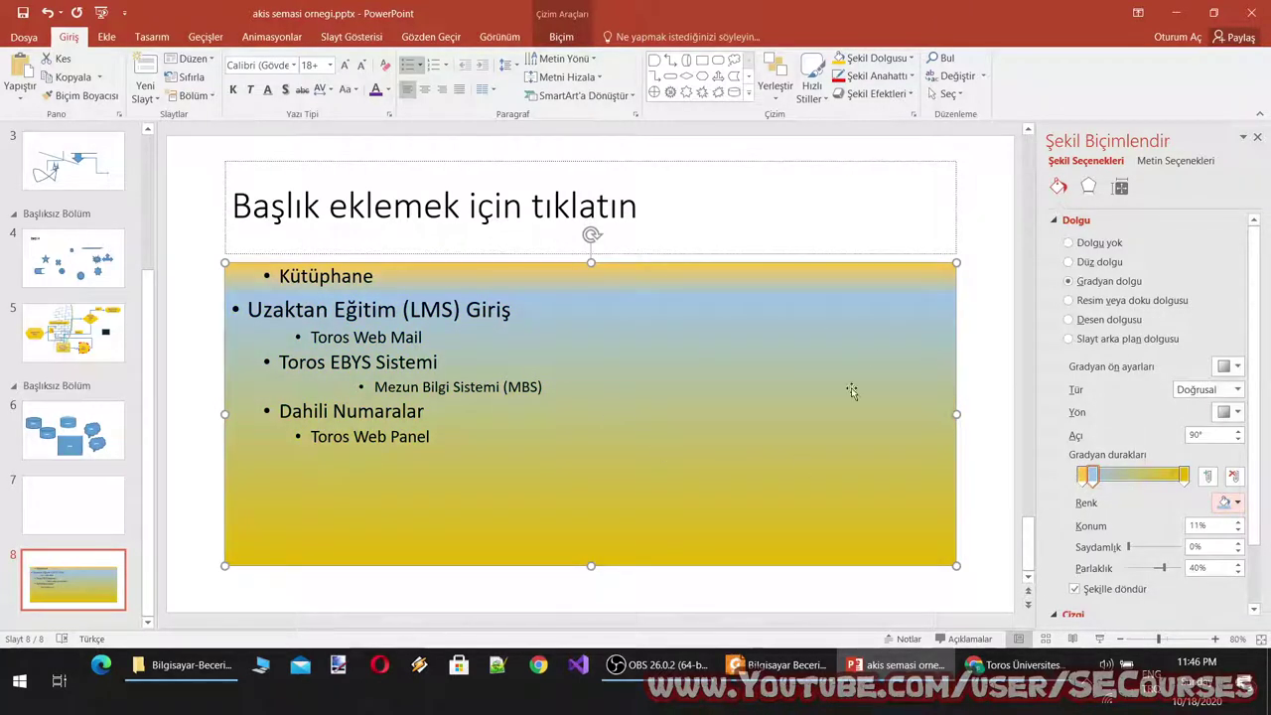
left_click_drag(1094, 475, 1113, 474)
Colour the end stop dark blue and first stop green, then apply a grey gradient preset.
left_click(1183, 476)
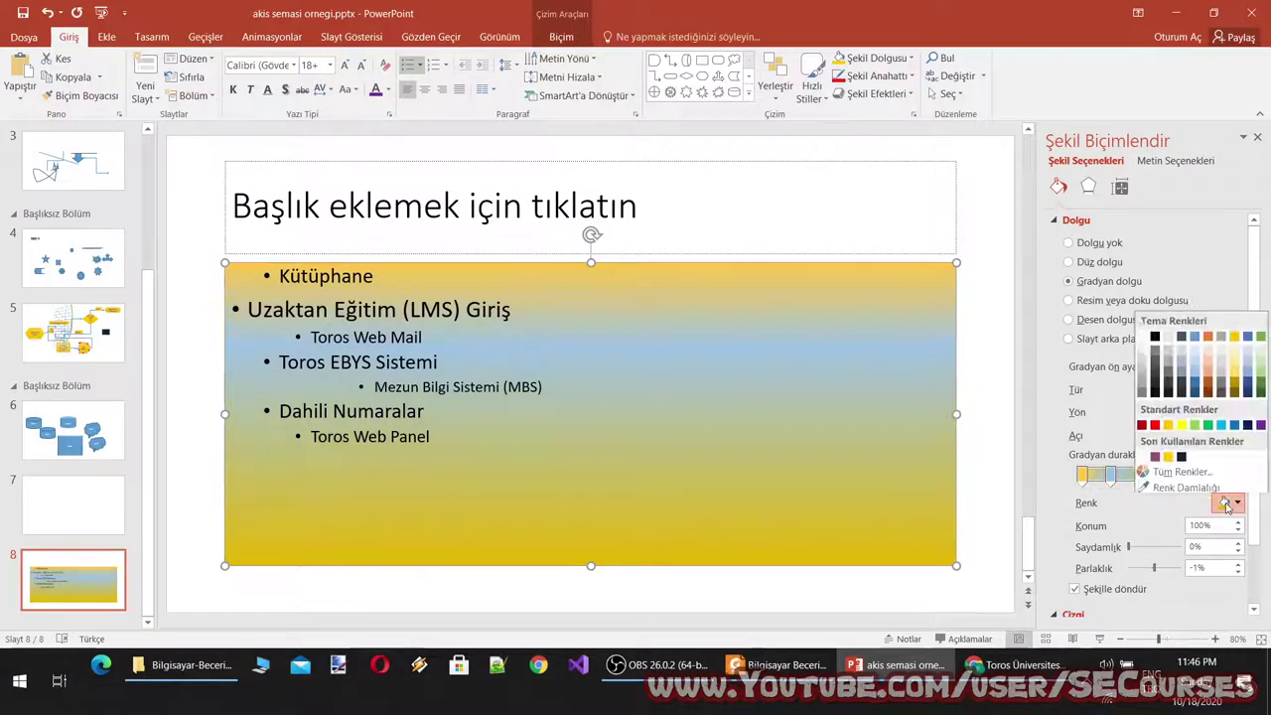
left_click(1236, 503)
left_click(1247, 422)
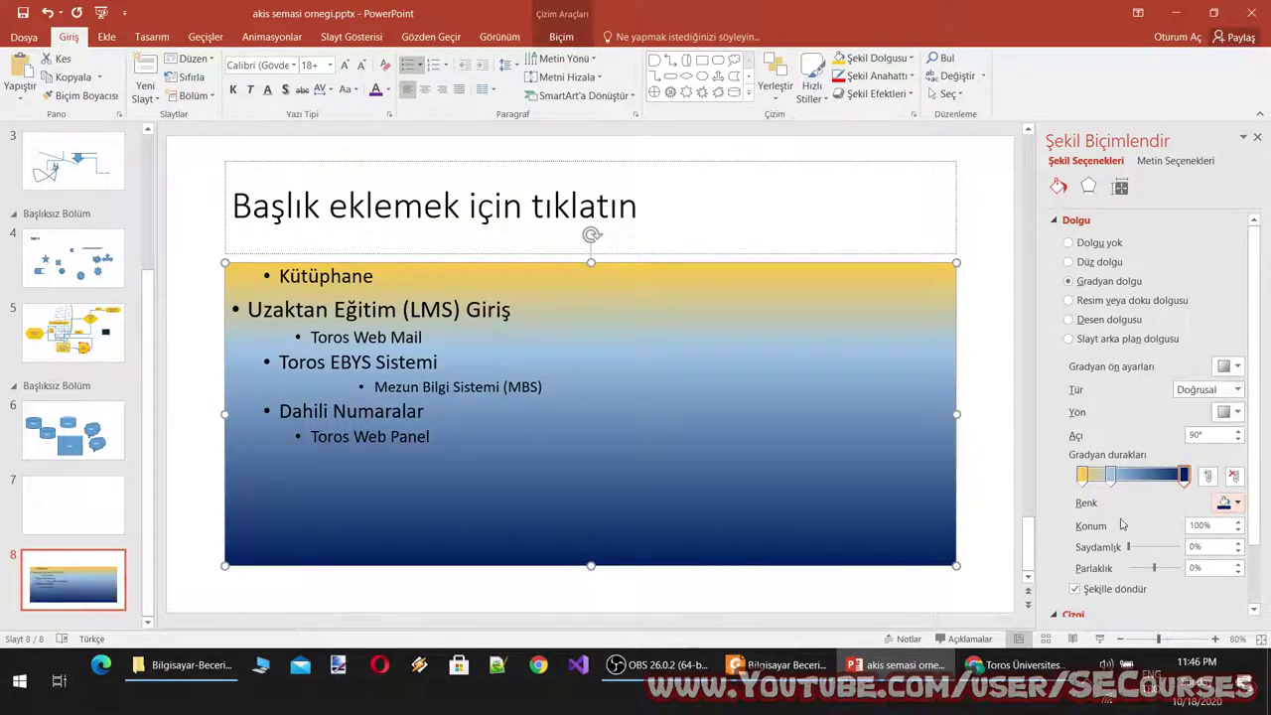
left_click(1233, 477)
left_click(1236, 503)
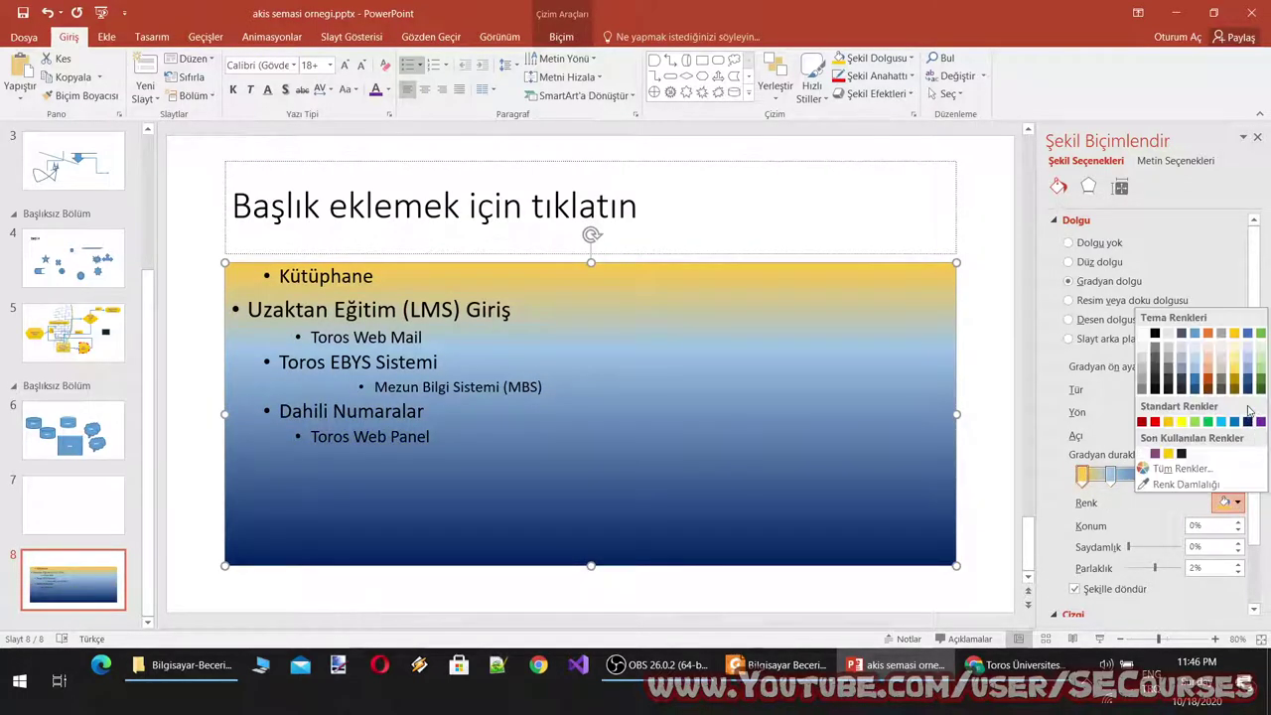
left_click(1259, 385)
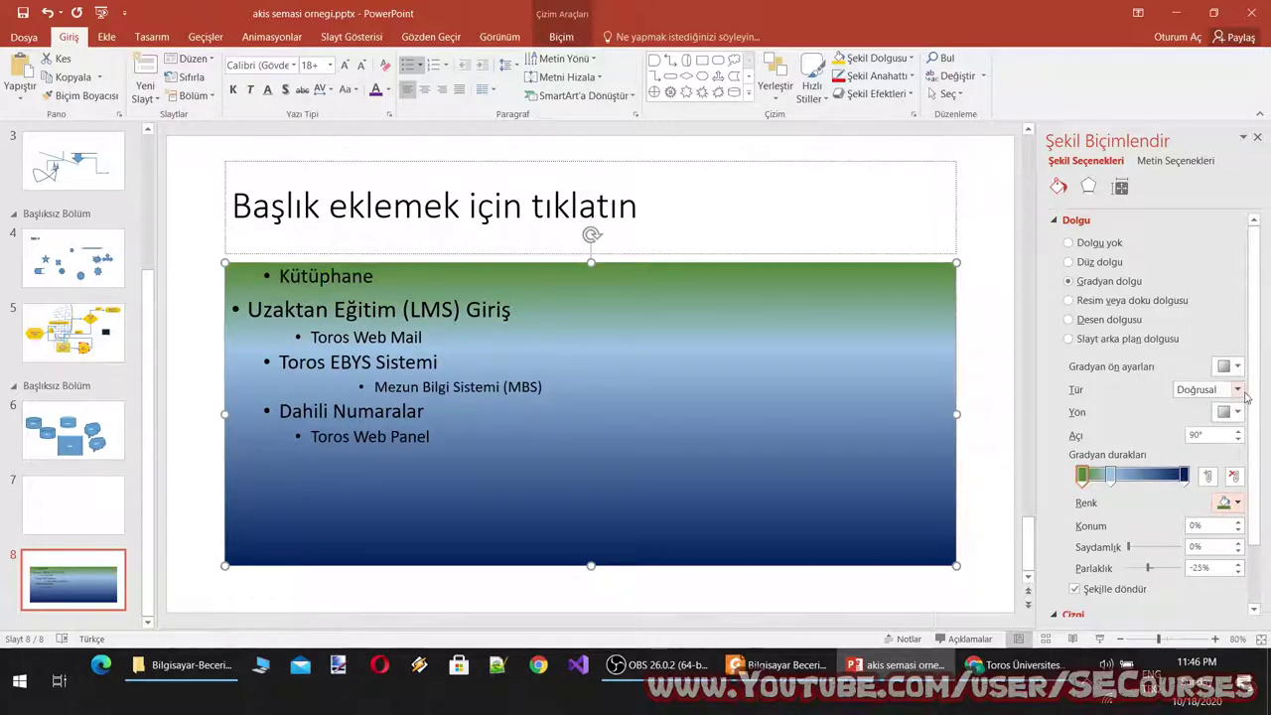
left_click(1231, 367)
left_click(1140, 462)
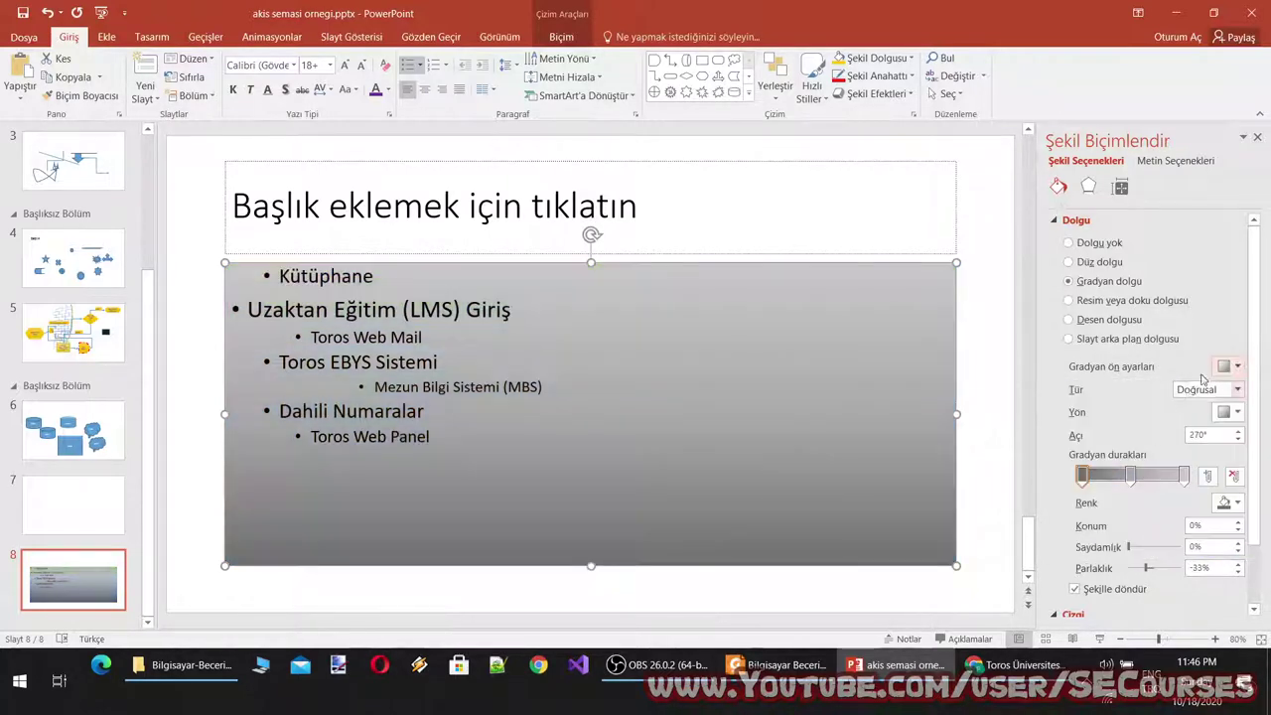
Apply an orange radial gradient preset and set the stop brightness to 10%.
left_click(1231, 367)
left_click(1104, 505)
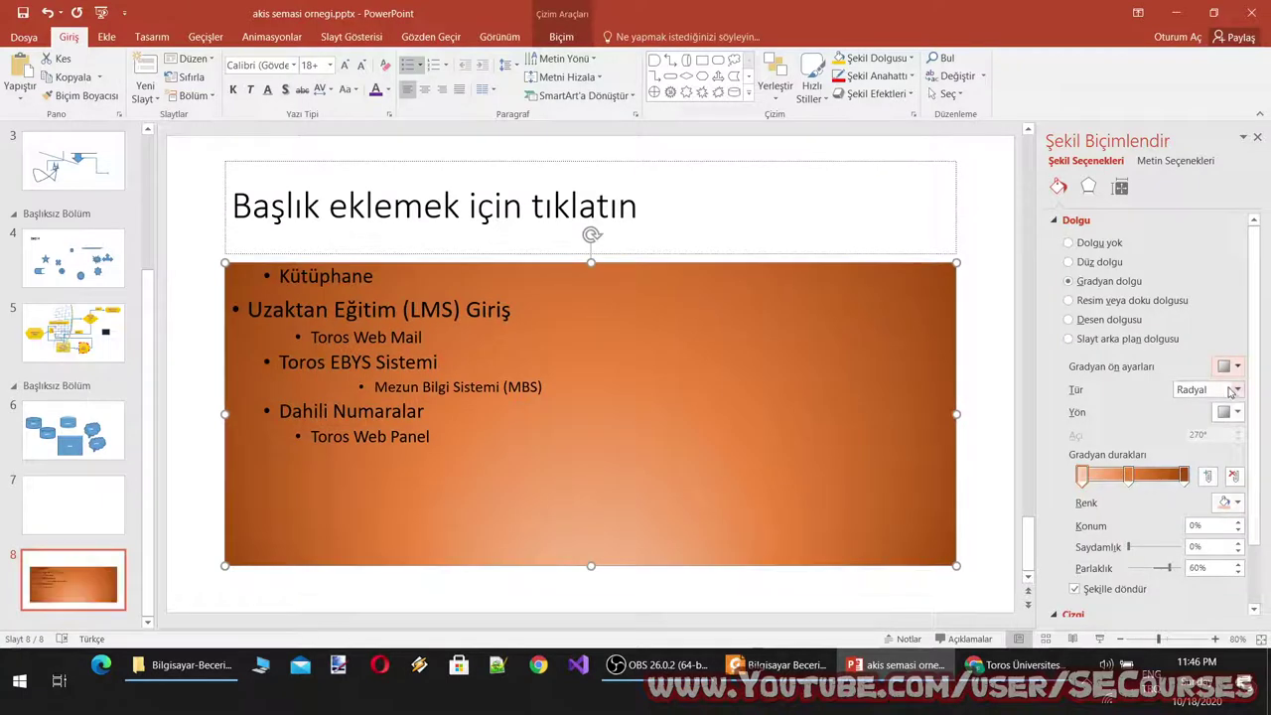
scroll(1152, 546, "down", 2)
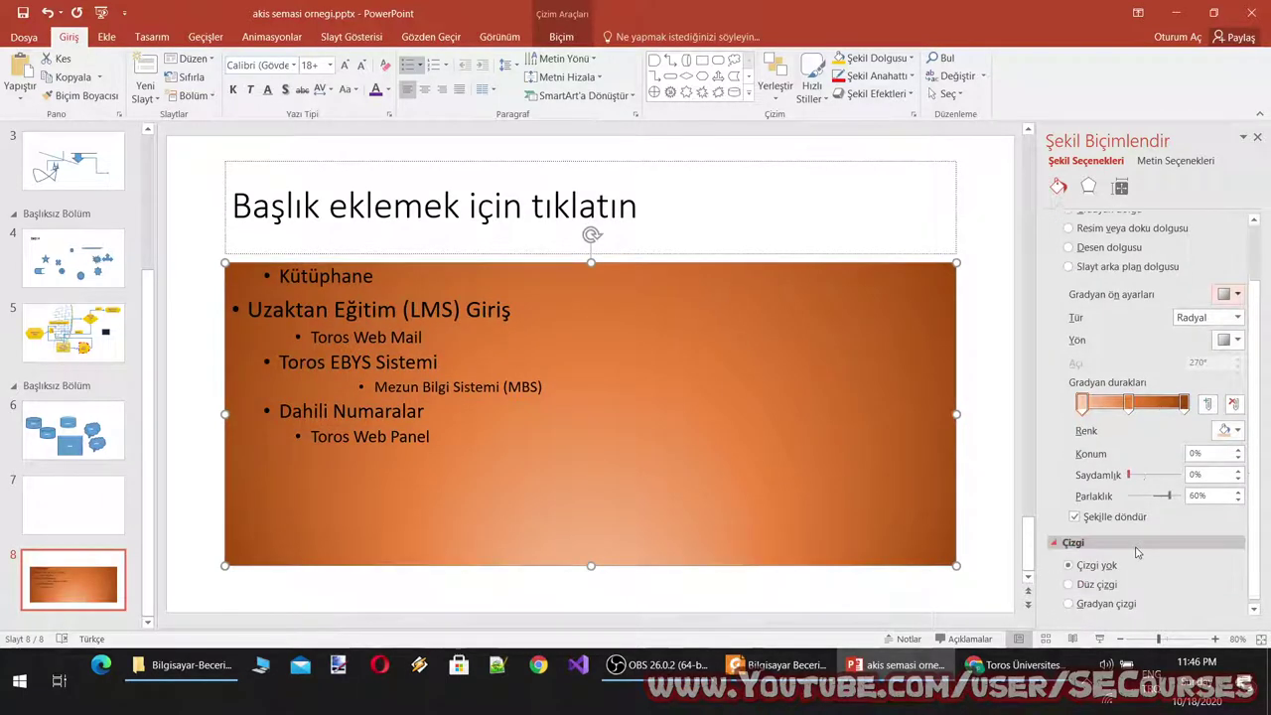
left_click(1238, 492)
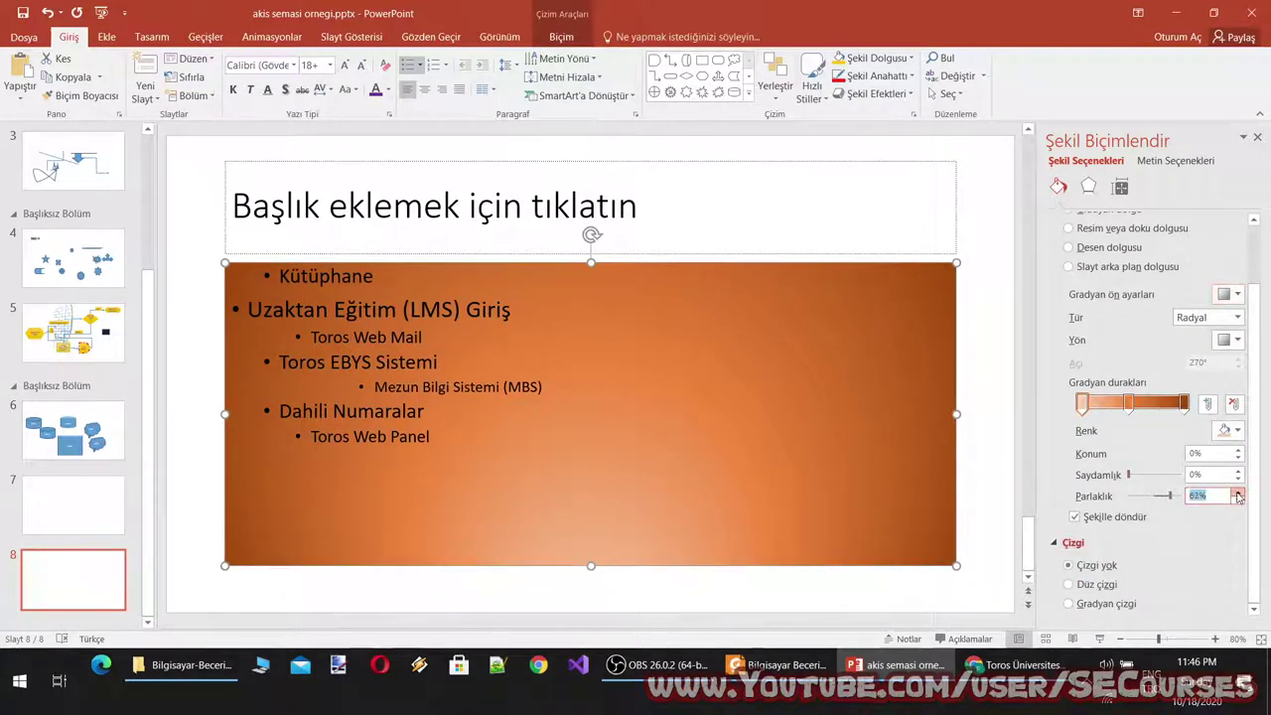
left_click(1238, 493)
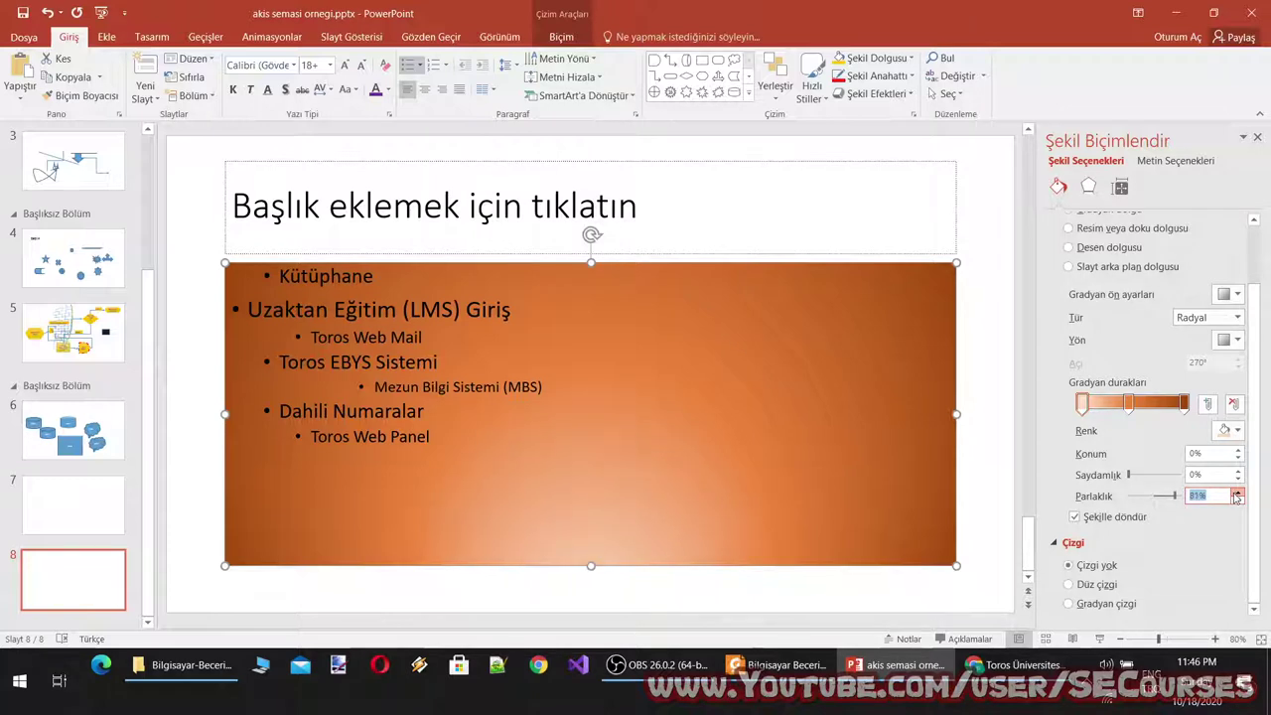
type("0")
key("Return")
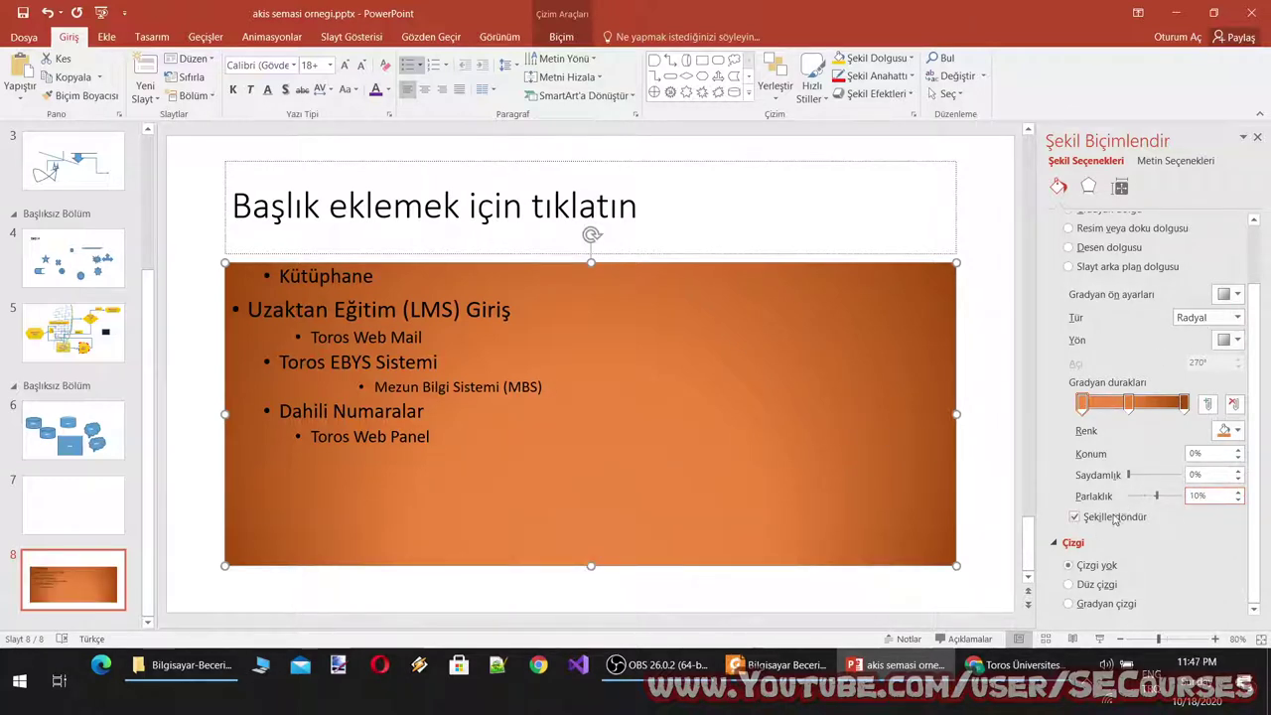
left_click(1109, 523)
left_click(1110, 522)
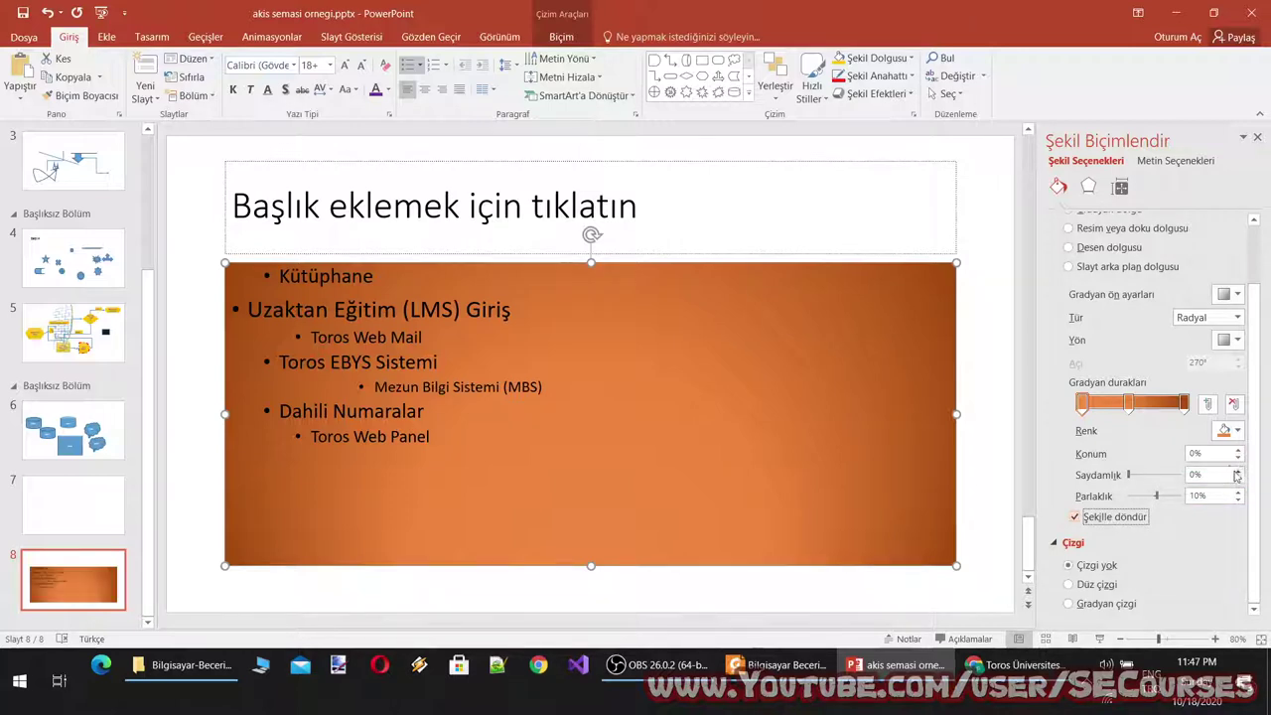
Set the gradient stop to 50% transparency at position 19%.
left_click(1194, 475)
type("50")
key("Return")
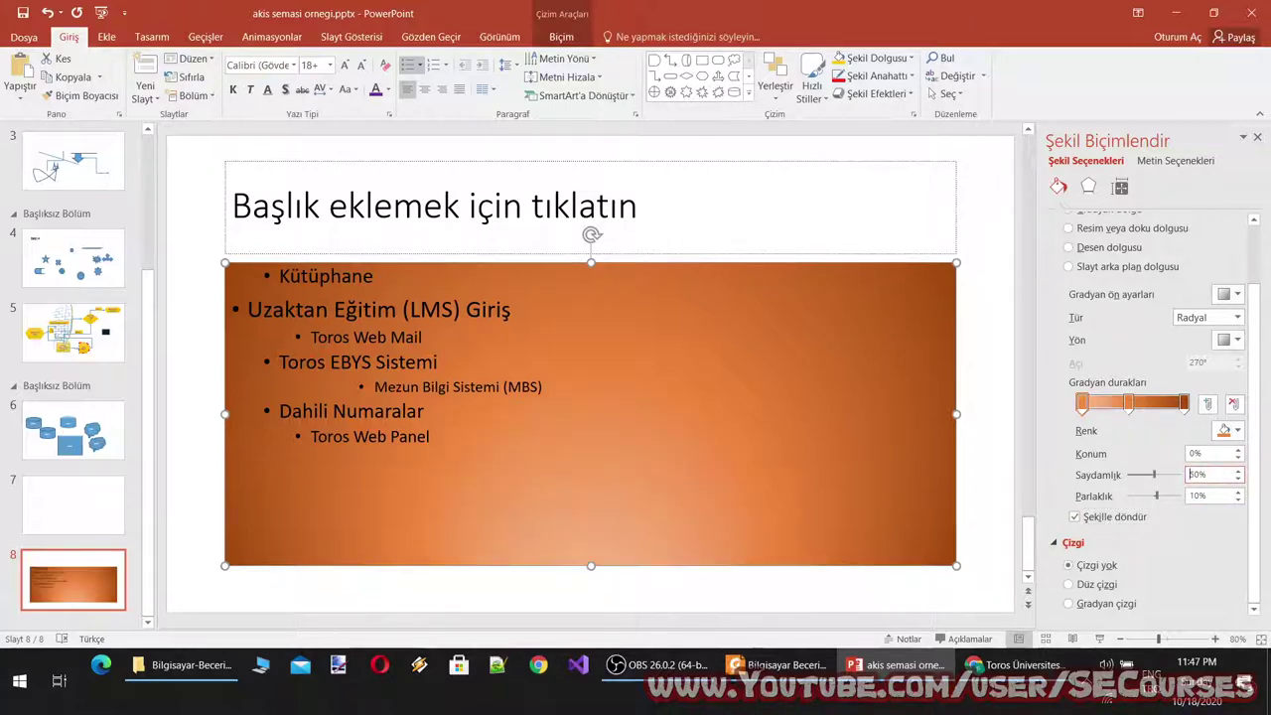
left_click(1205, 450)
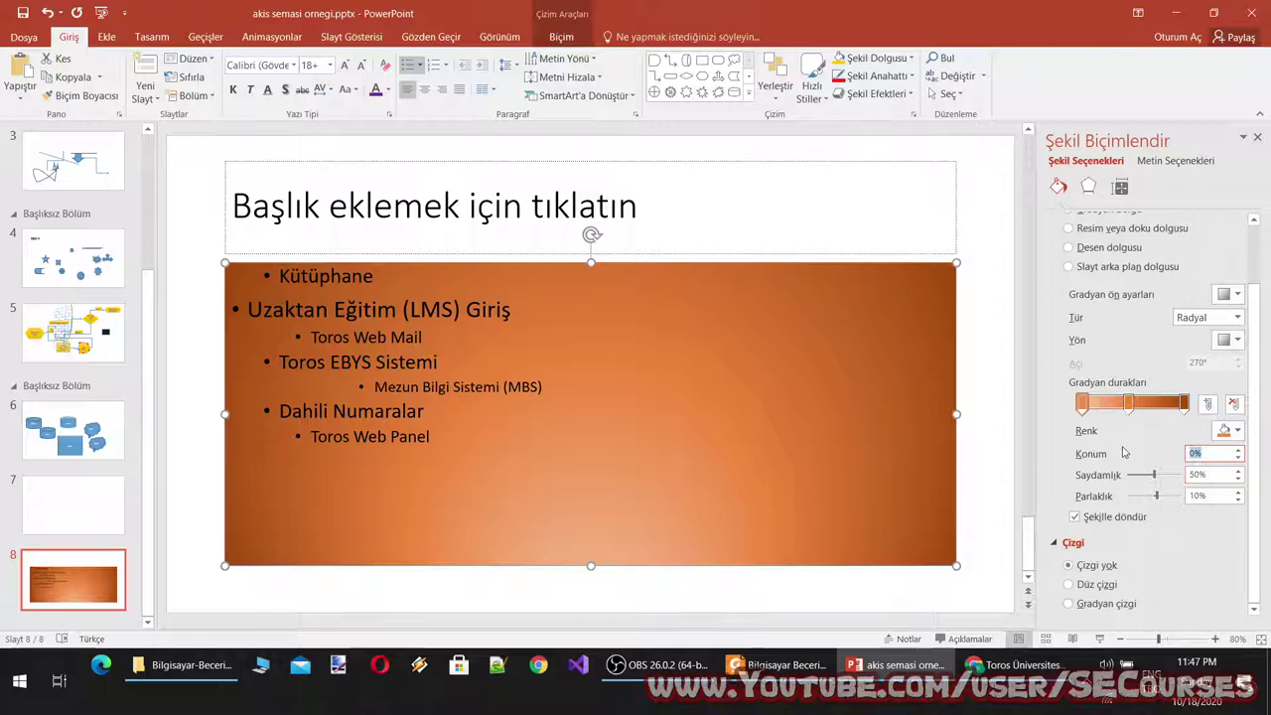
left_click(1240, 452)
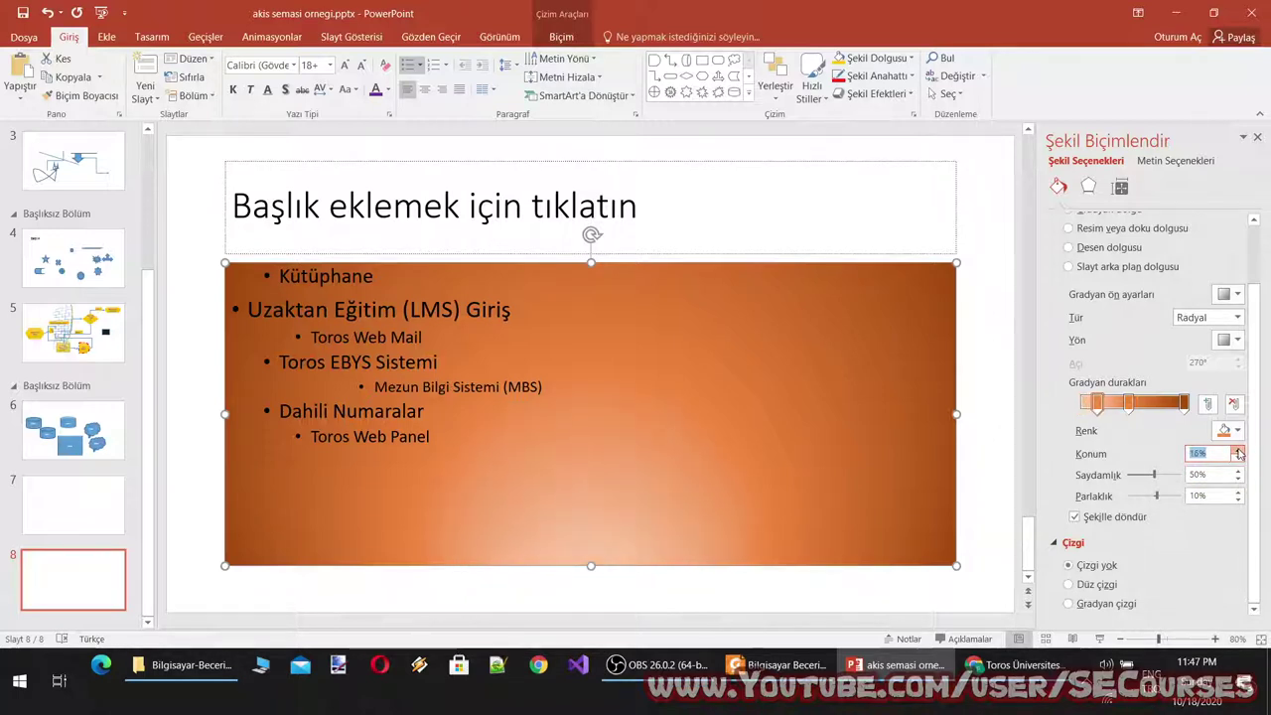
left_click(1239, 453)
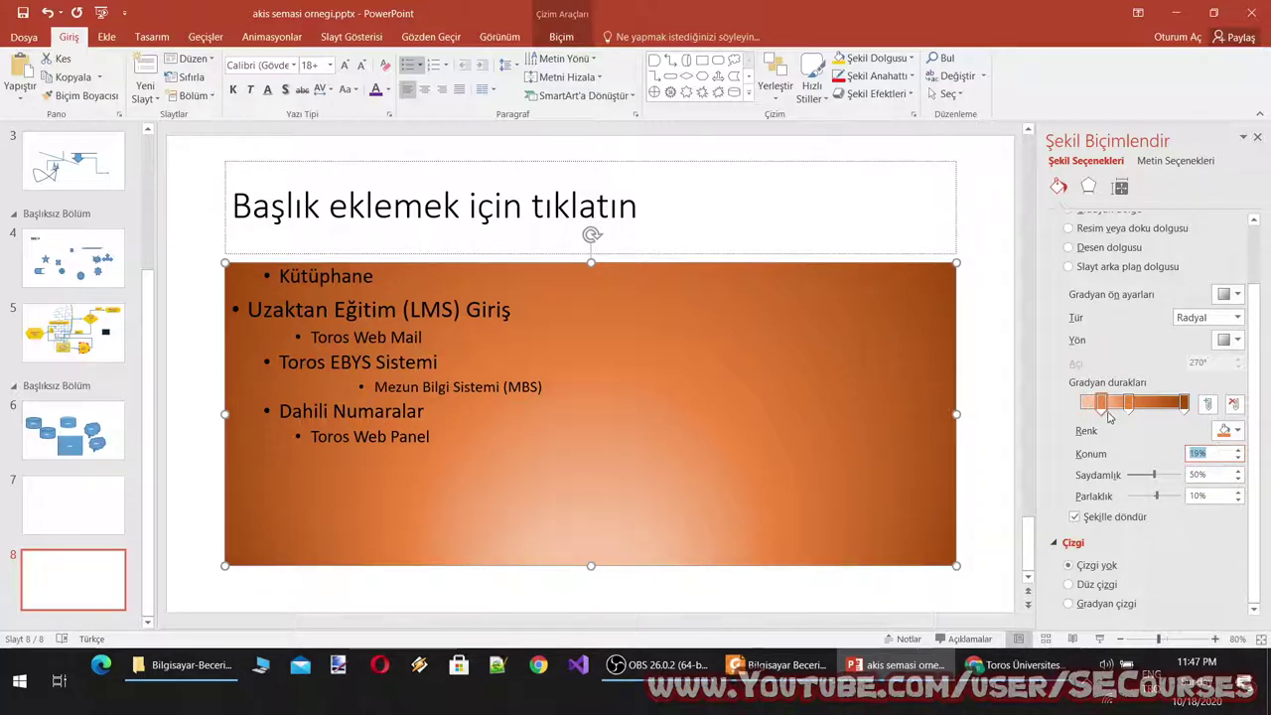
Give the text box a gradient outline and reselect it to check the result.
left_click(1103, 603)
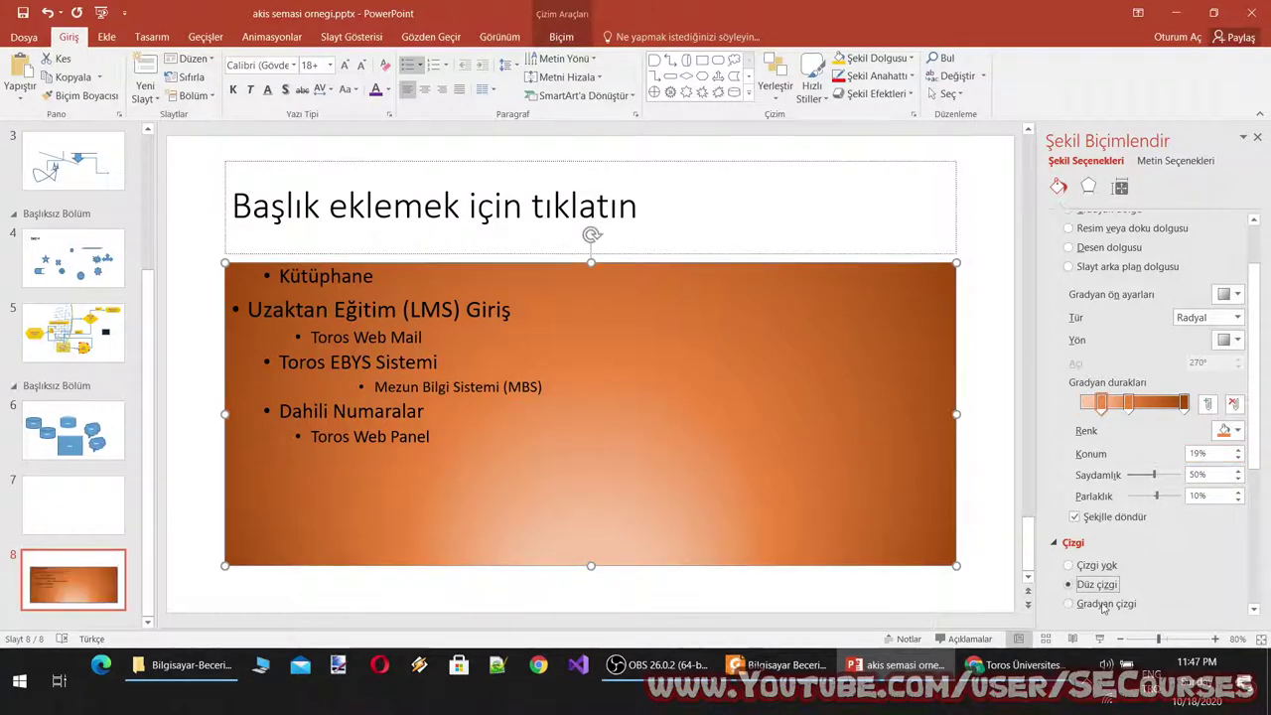
left_click(970, 352)
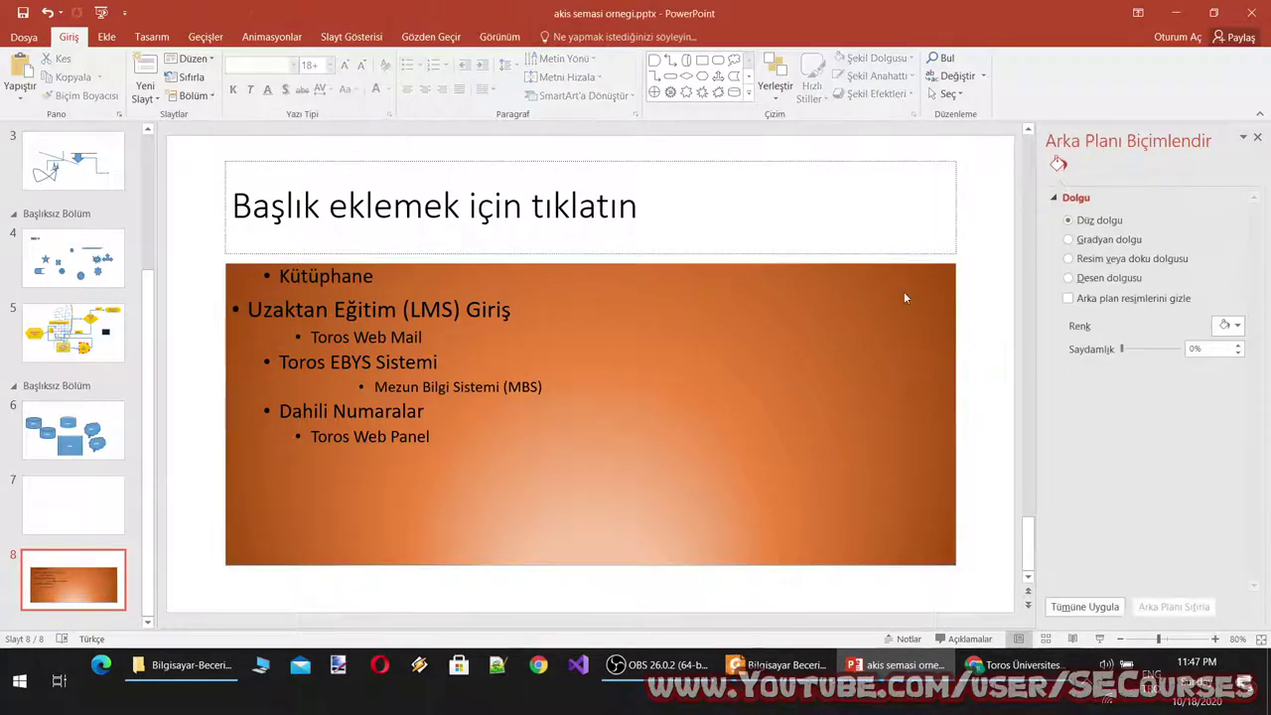
left_click(874, 440)
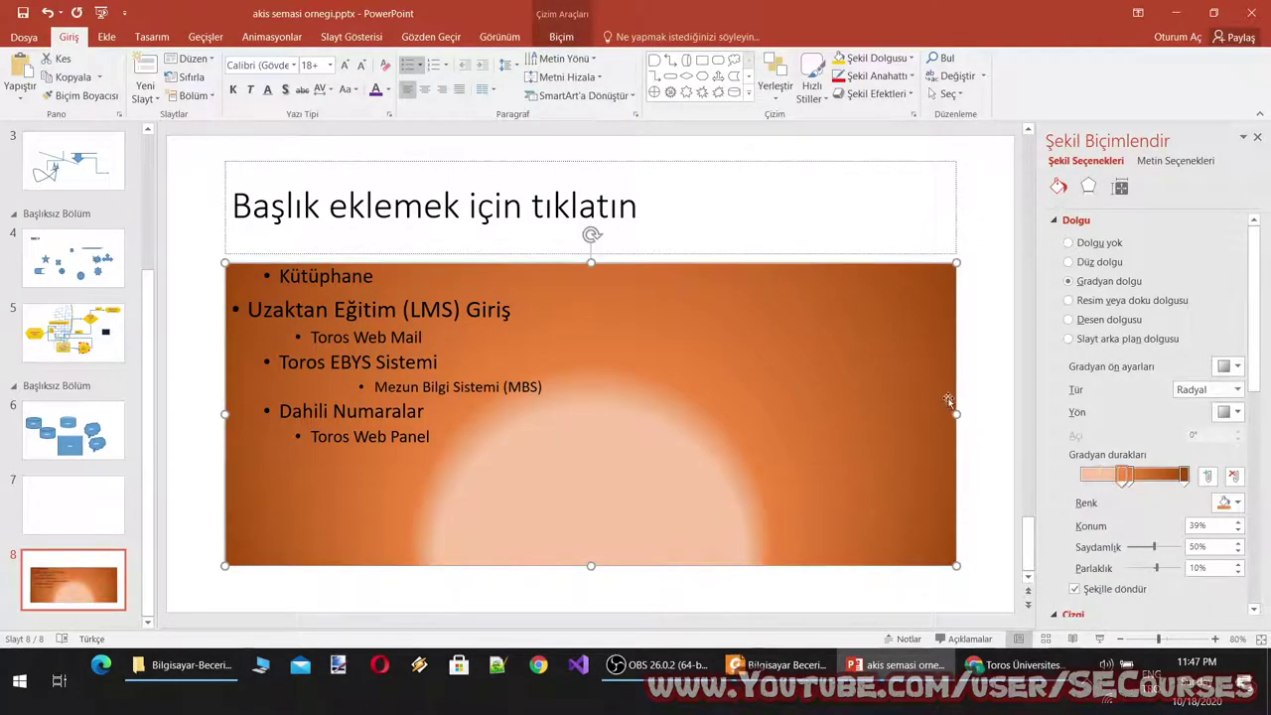
scroll(1122, 418, "down", 3)
left_click_drag(1125, 357, 1122, 364)
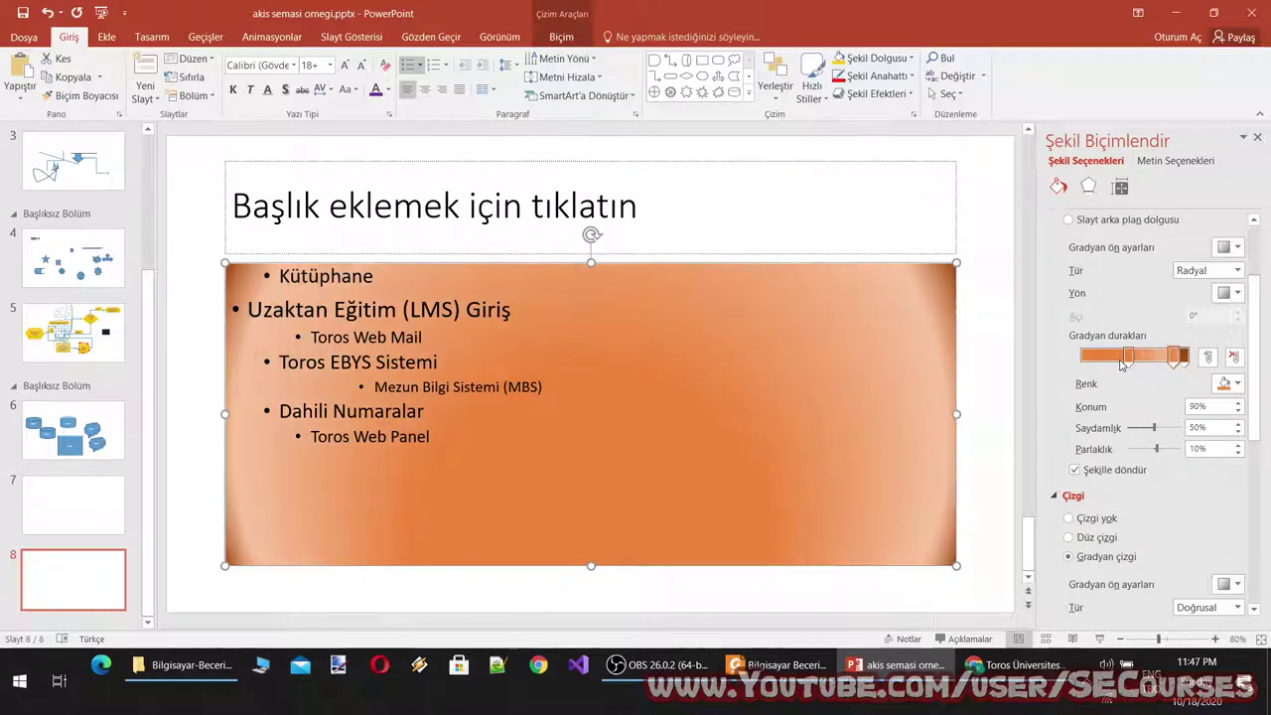
scroll(1242, 378, "up", 2)
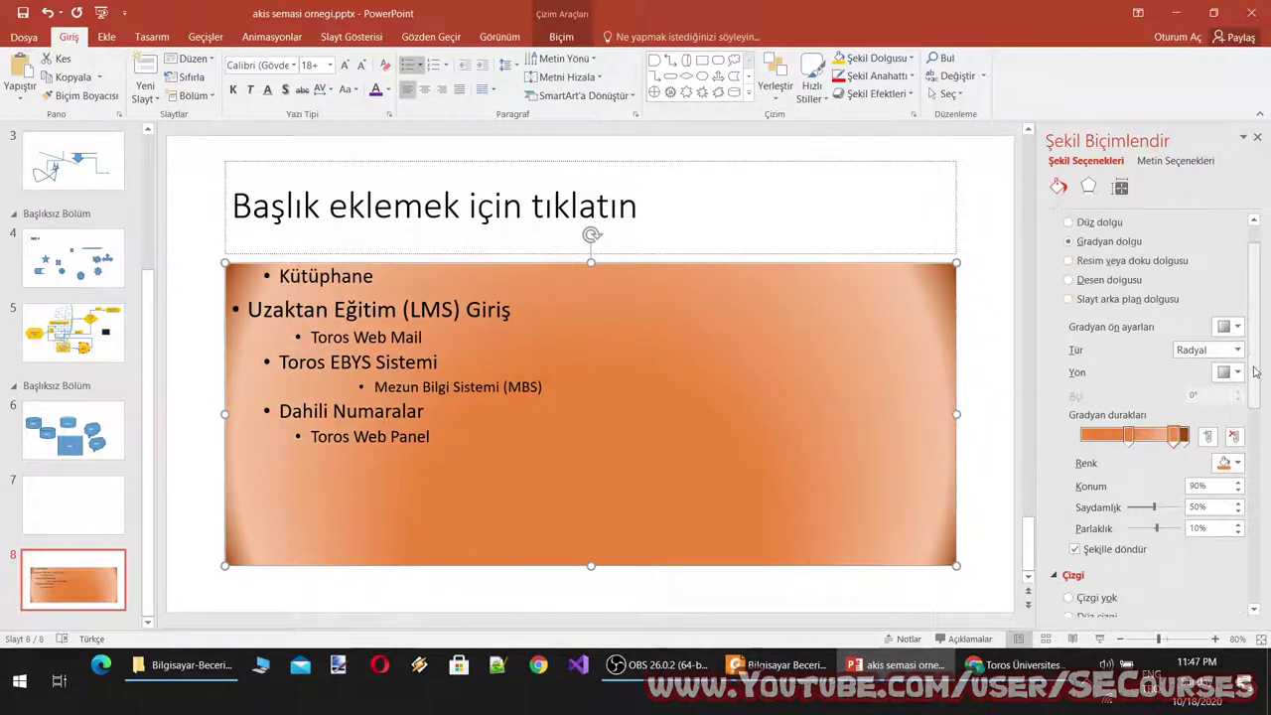
scroll(1217, 328, "up", 1)
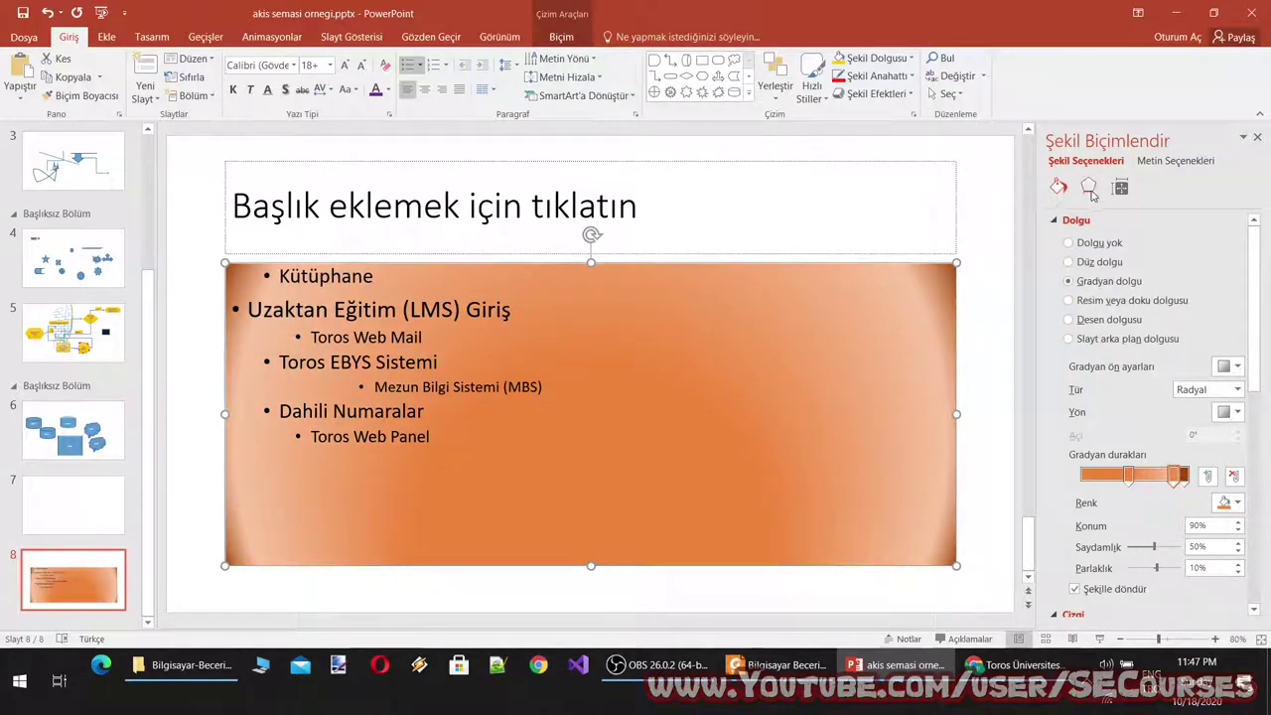
Try texture, pattern and slide-background fills on the text box, ending on texture fill.
left_click(1125, 302)
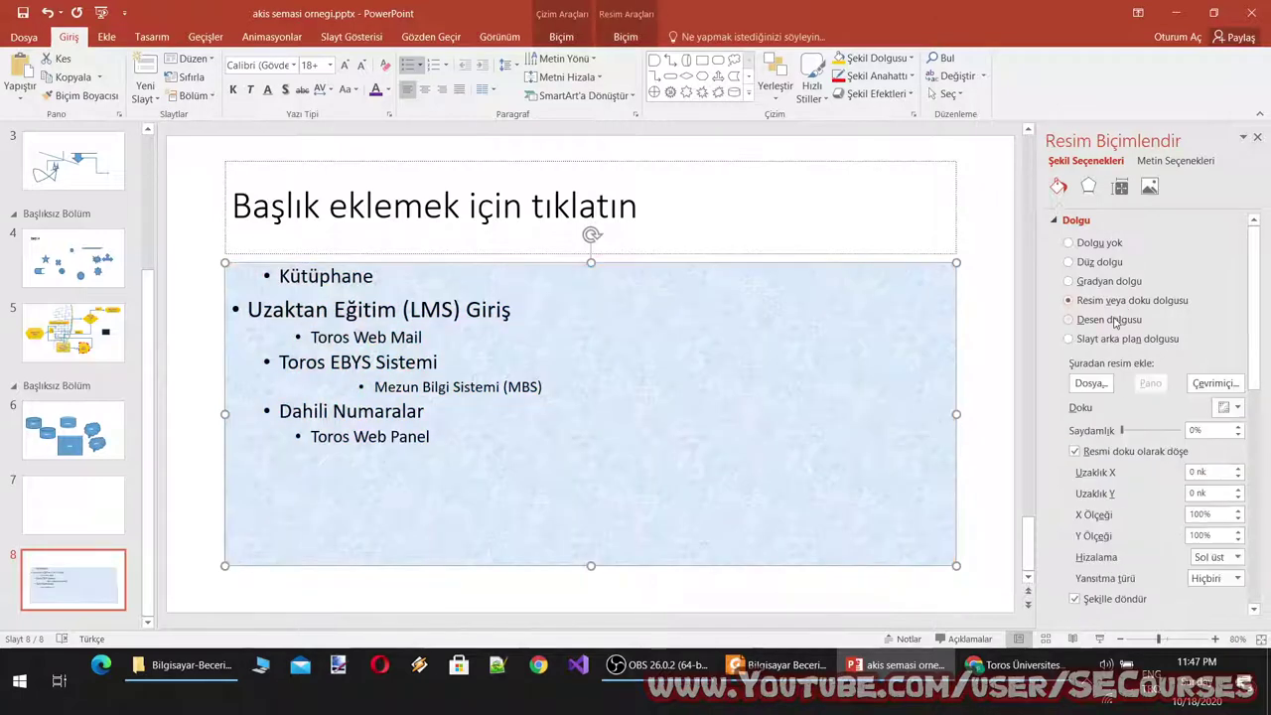
left_click(1112, 320)
left_click(1116, 338)
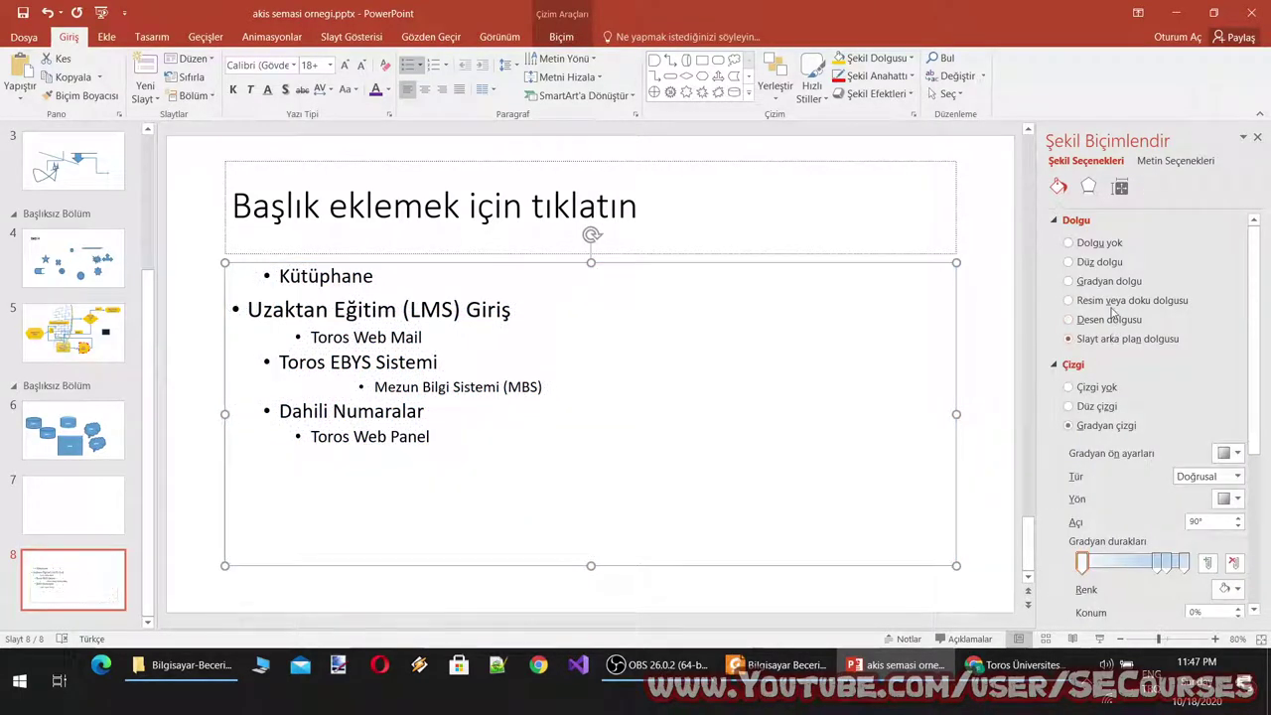
left_click(1108, 300)
scroll(1142, 452, "down", 3)
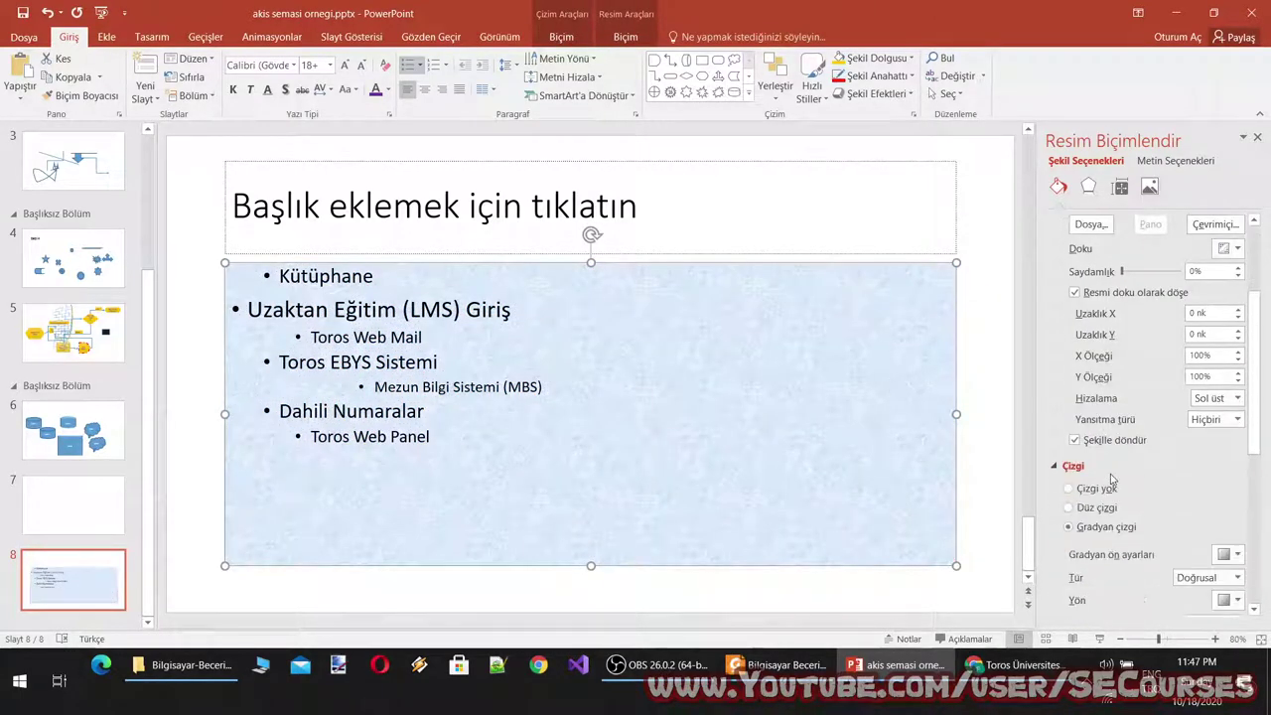
scroll(1147, 458, "down", 3)
scroll(1144, 427, "up", 5)
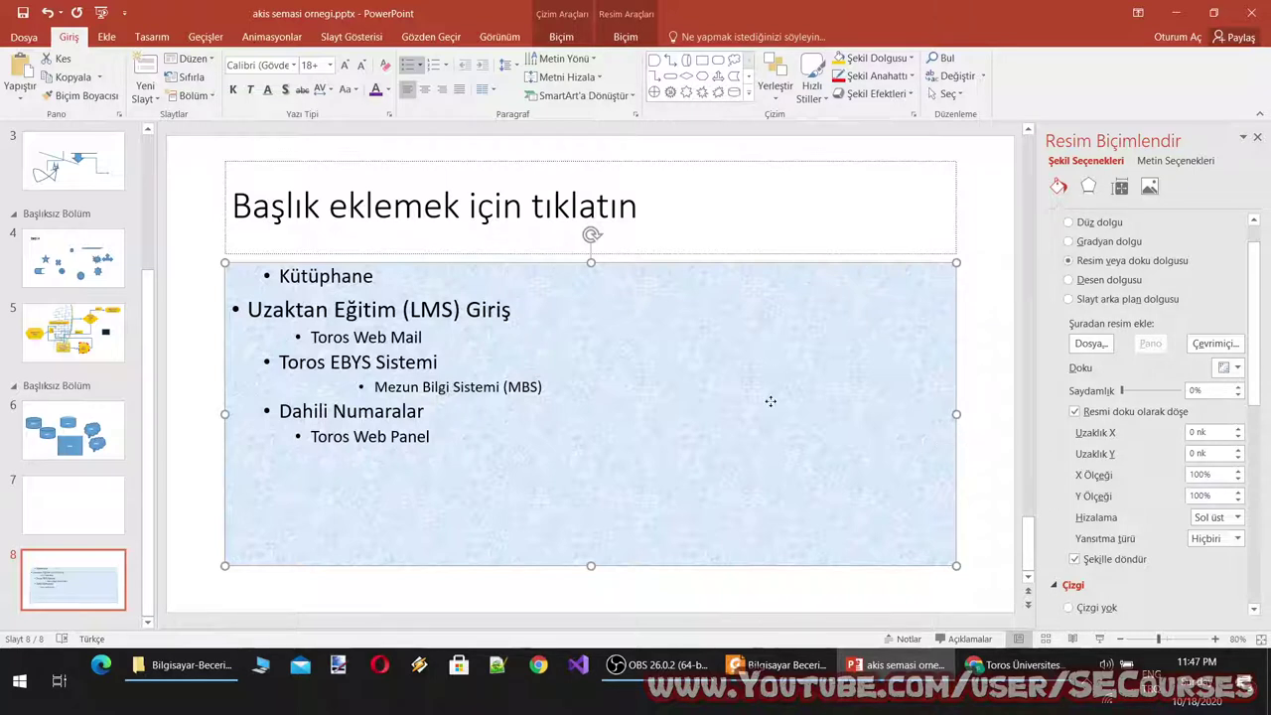
scroll(1178, 391, "down", 3)
scroll(1178, 391, "down", 1)
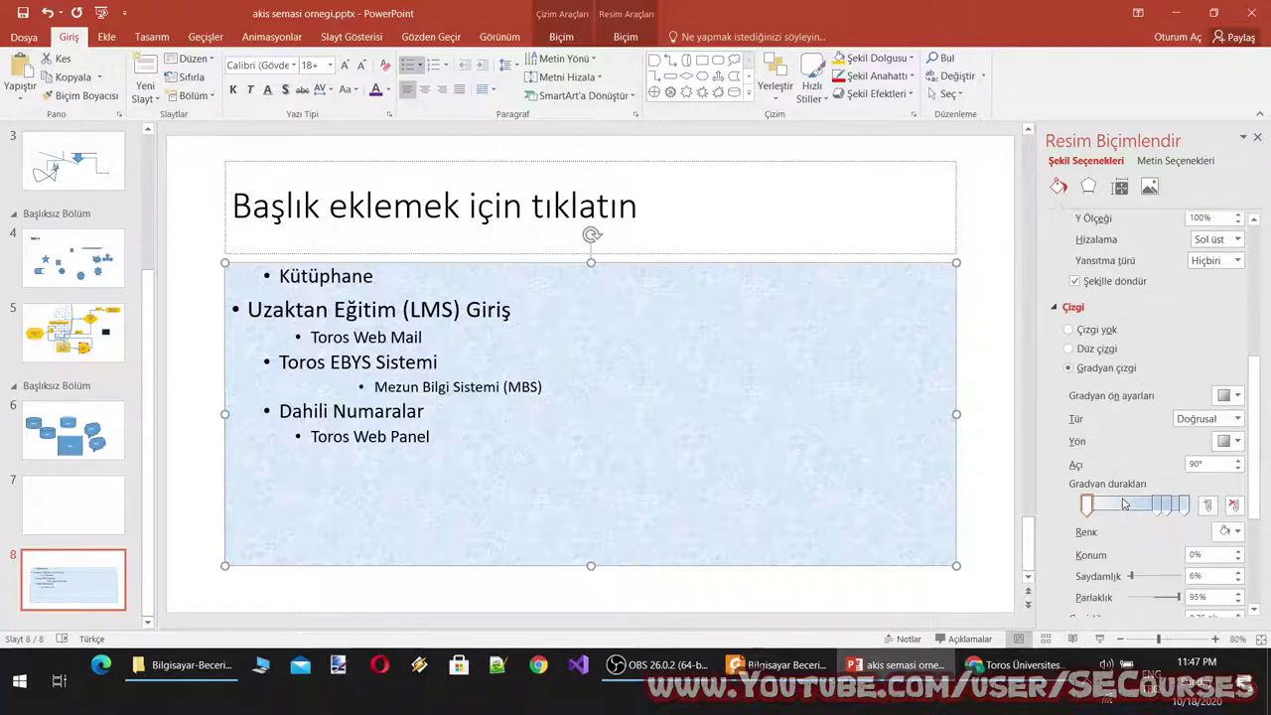
scroll(1107, 286, "up", 2)
scroll(1108, 286, "up", 2)
After a fine line pattern and slide background fill, apply the blue radial preset Alttan Spot Işığı - Vurgu 1.
left_click(1096, 321)
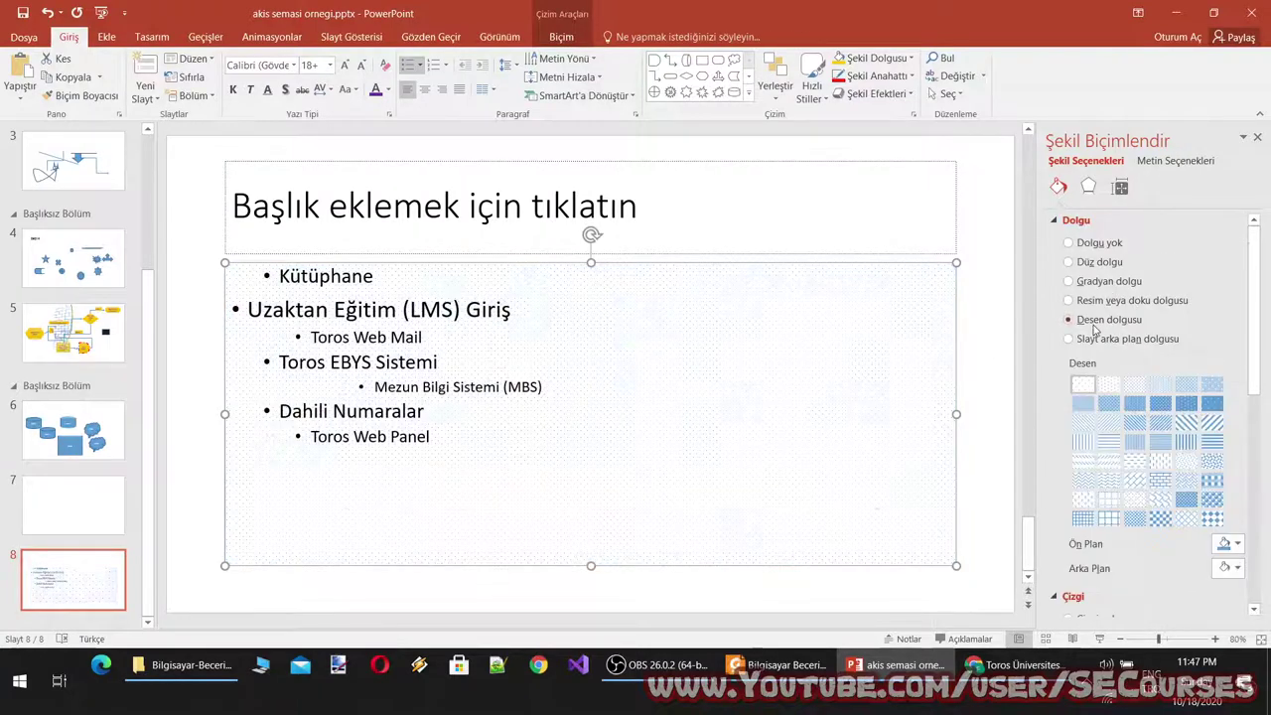
left_click(1168, 427)
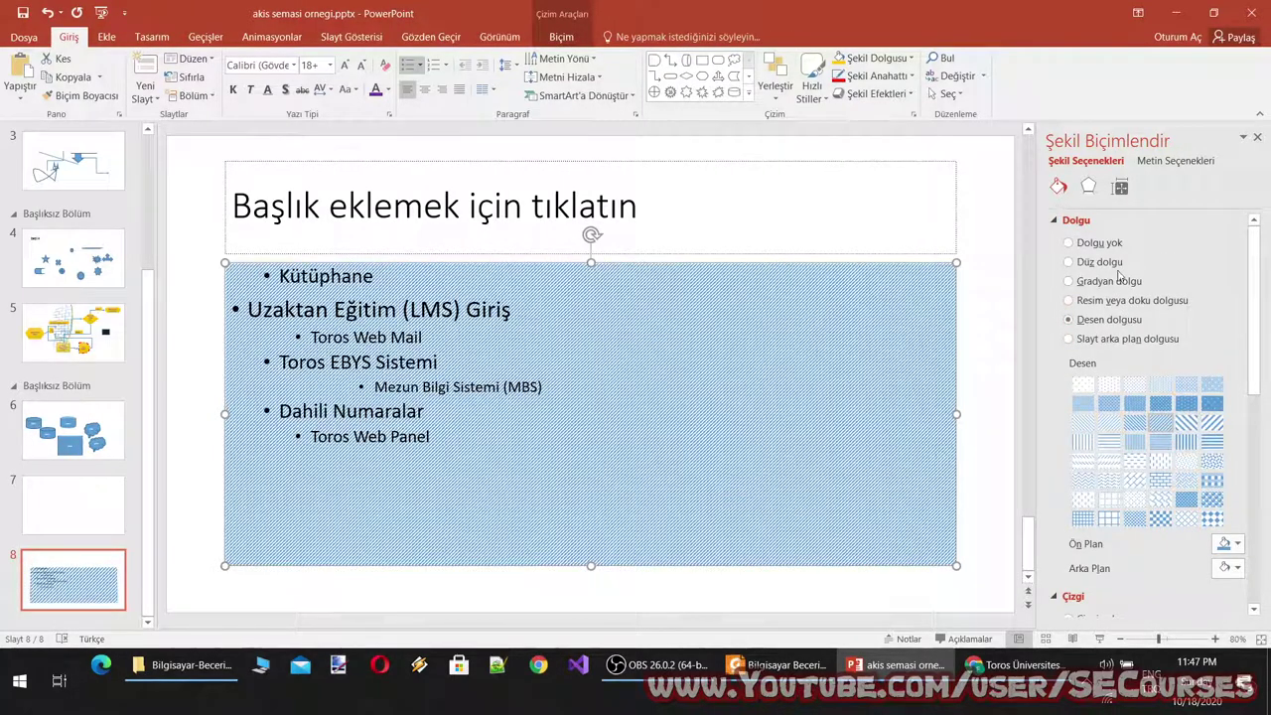
left_click(1107, 342)
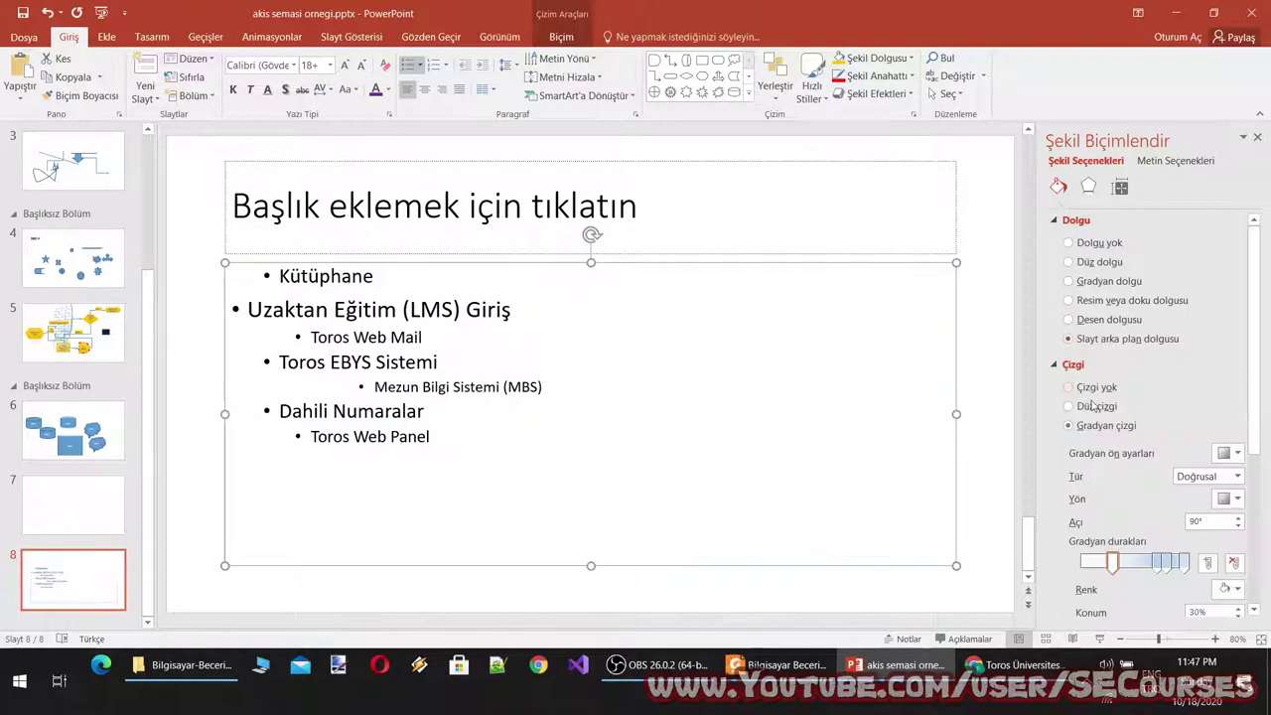
left_click(1102, 281)
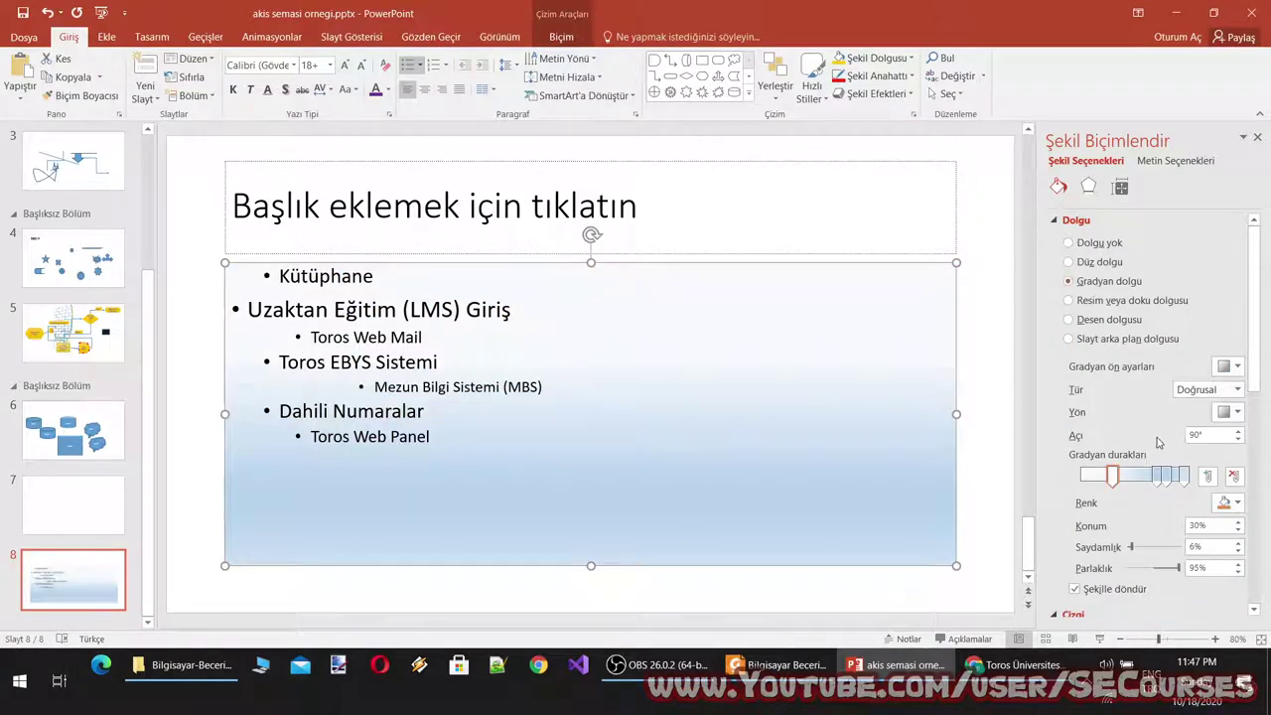
left_click(1225, 367)
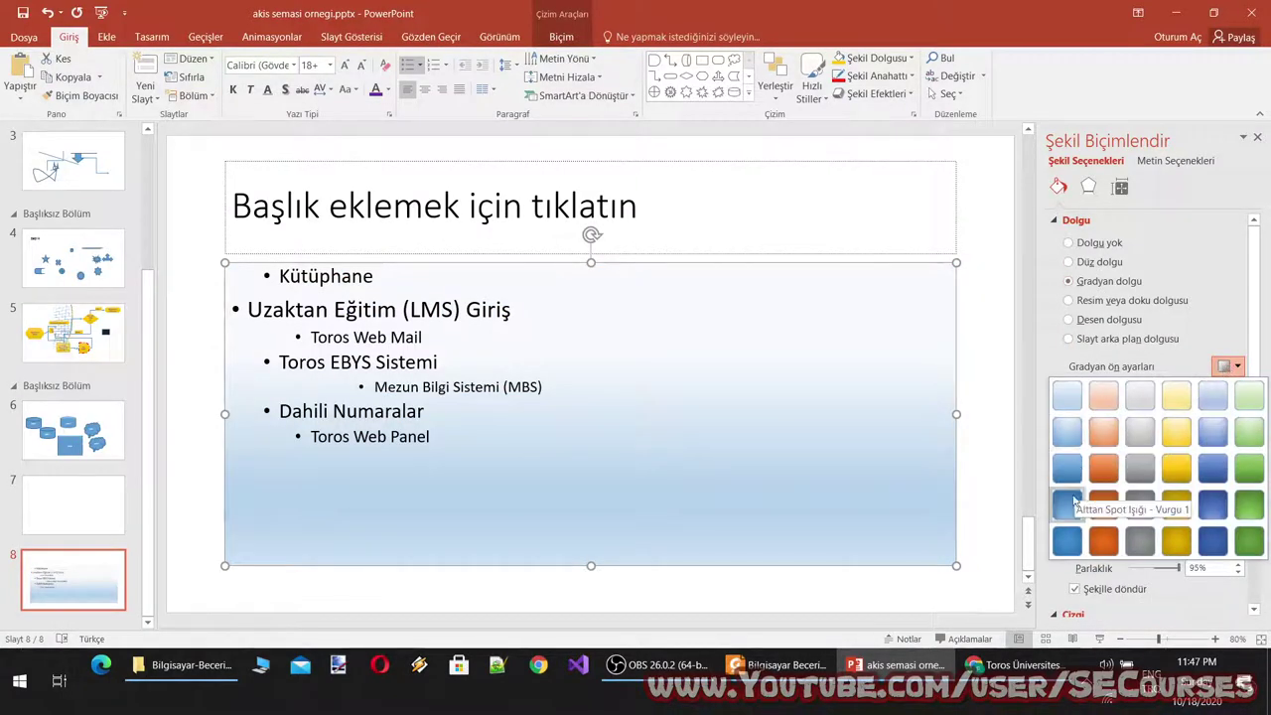
left_click(1068, 505)
Give the link list box a dark inner shadow with 82 nk blur, 157° angle and 87 nk distance.
left_click(1089, 191)
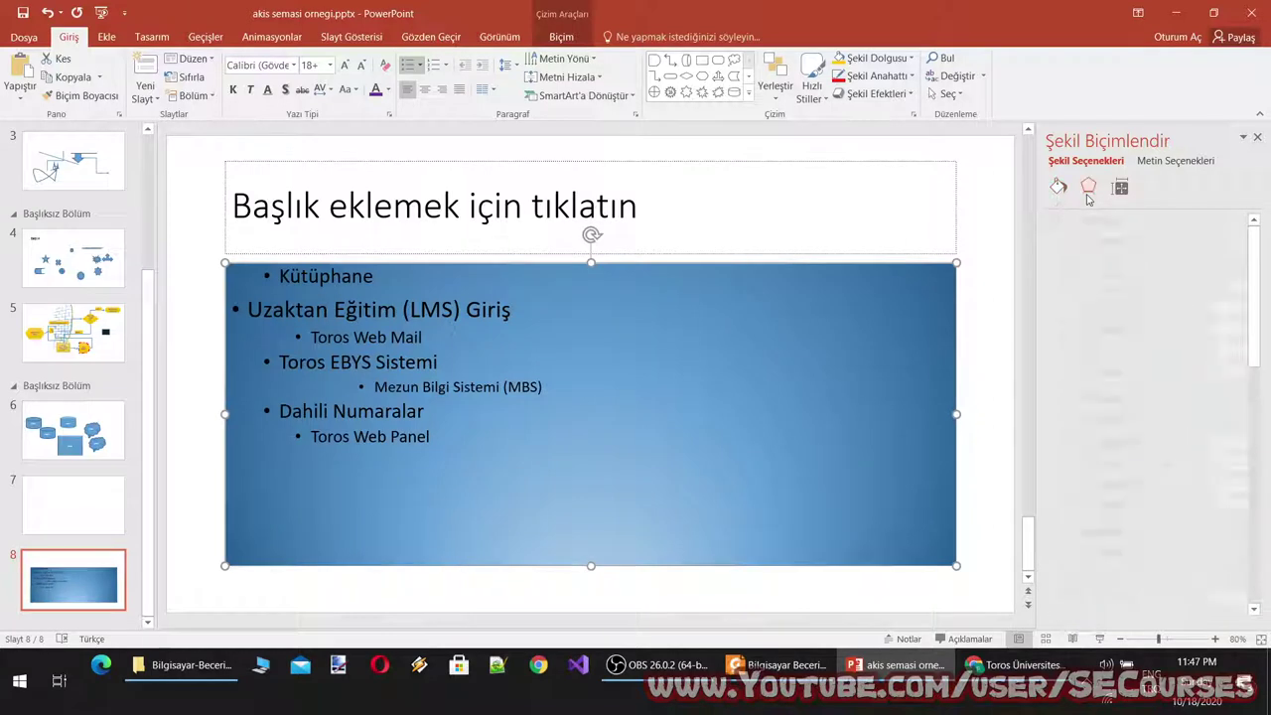
left_click(1233, 240)
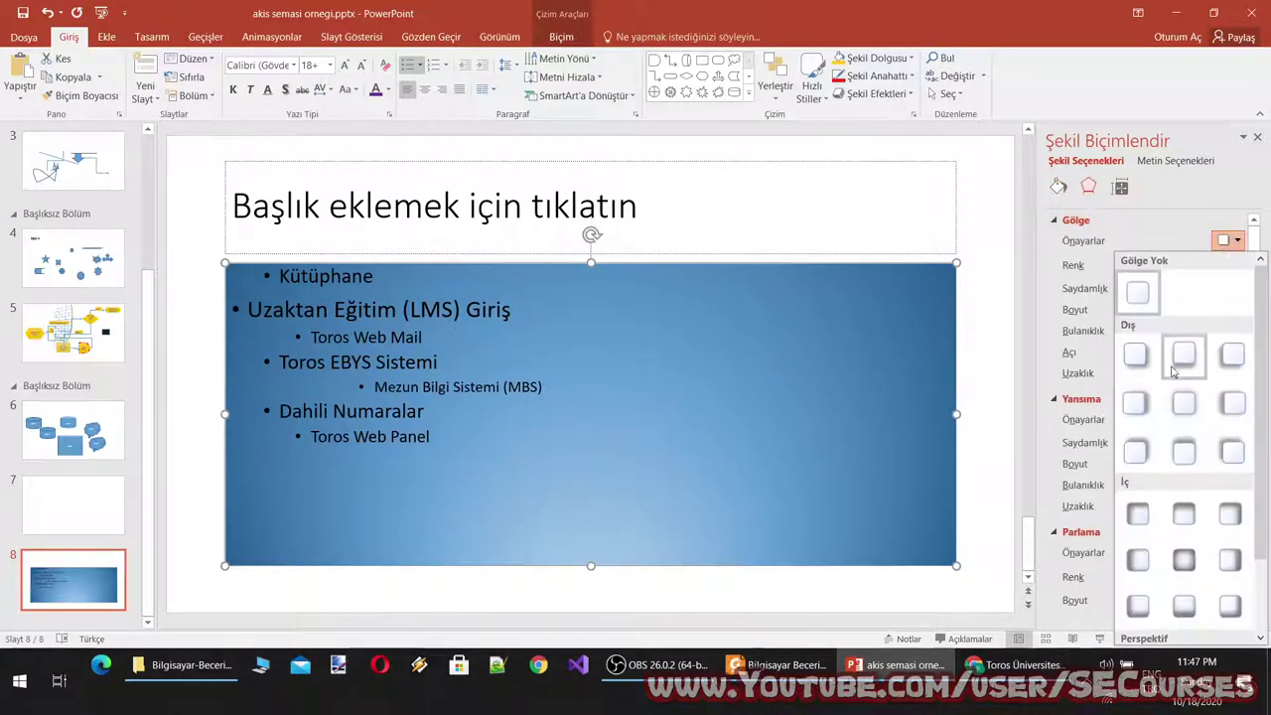
left_click(1142, 521)
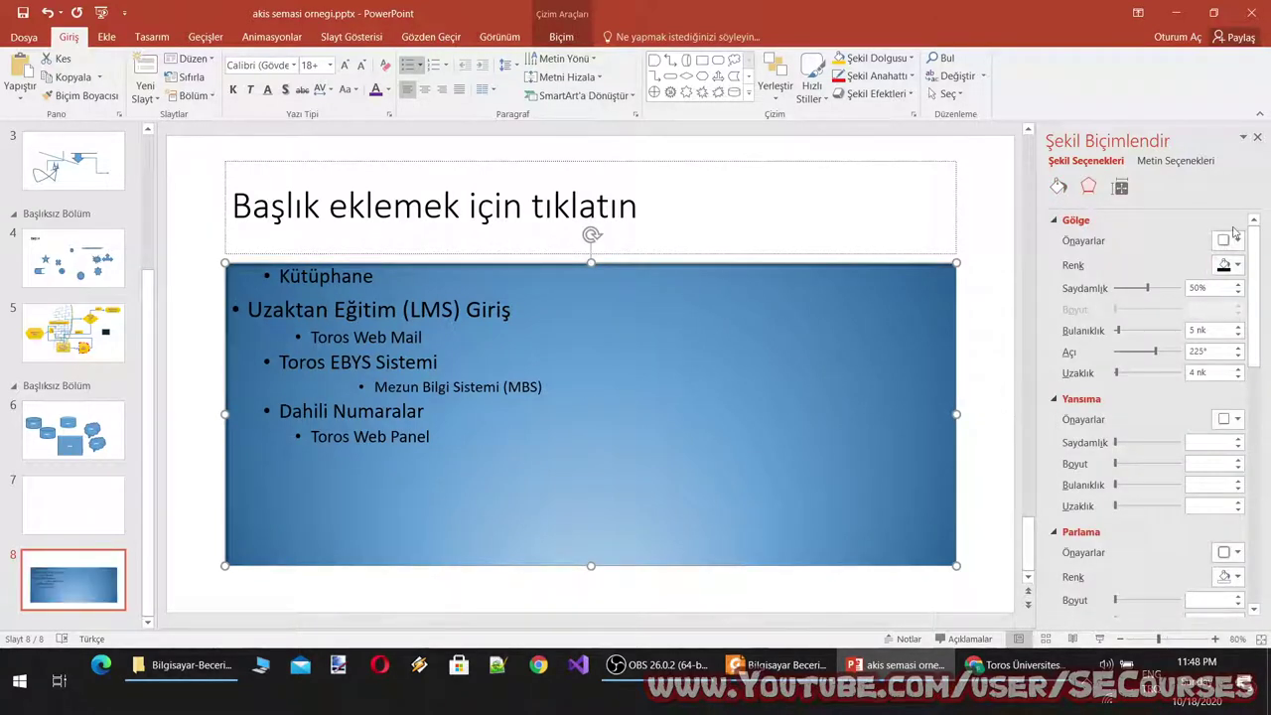
left_click(1231, 240)
left_click(1229, 562)
left_click(1227, 266)
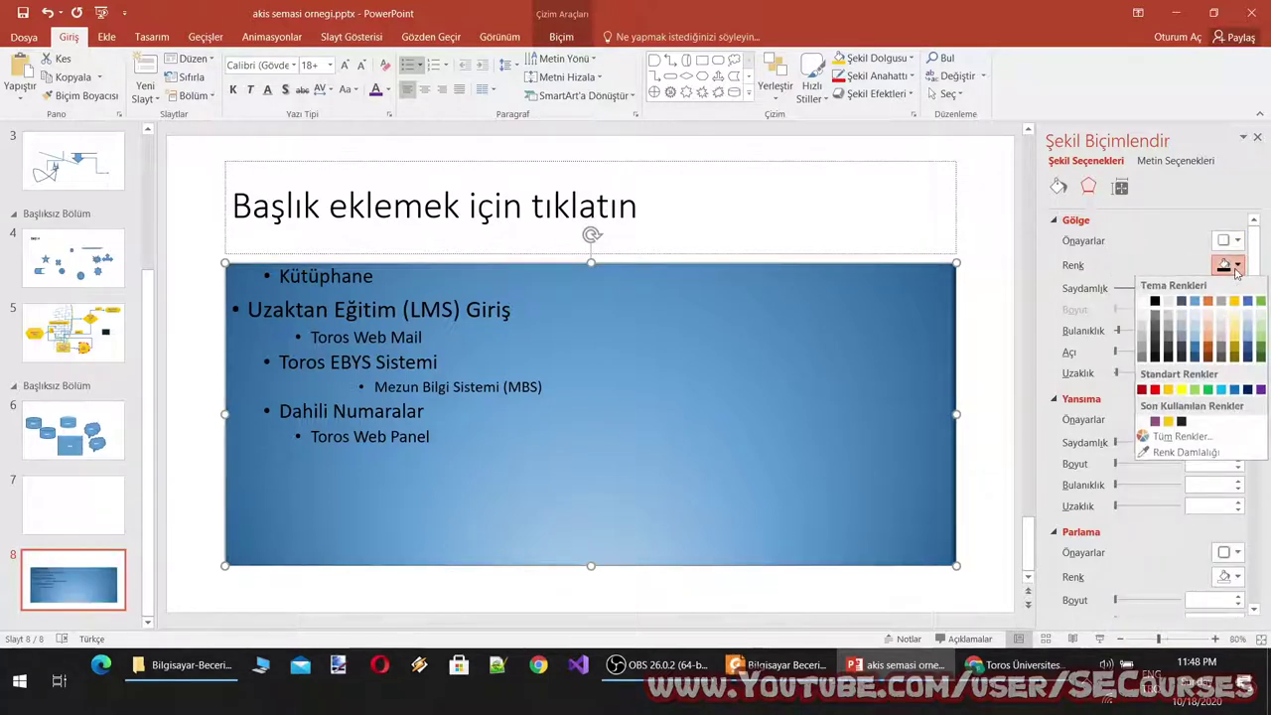
left_click(1197, 358)
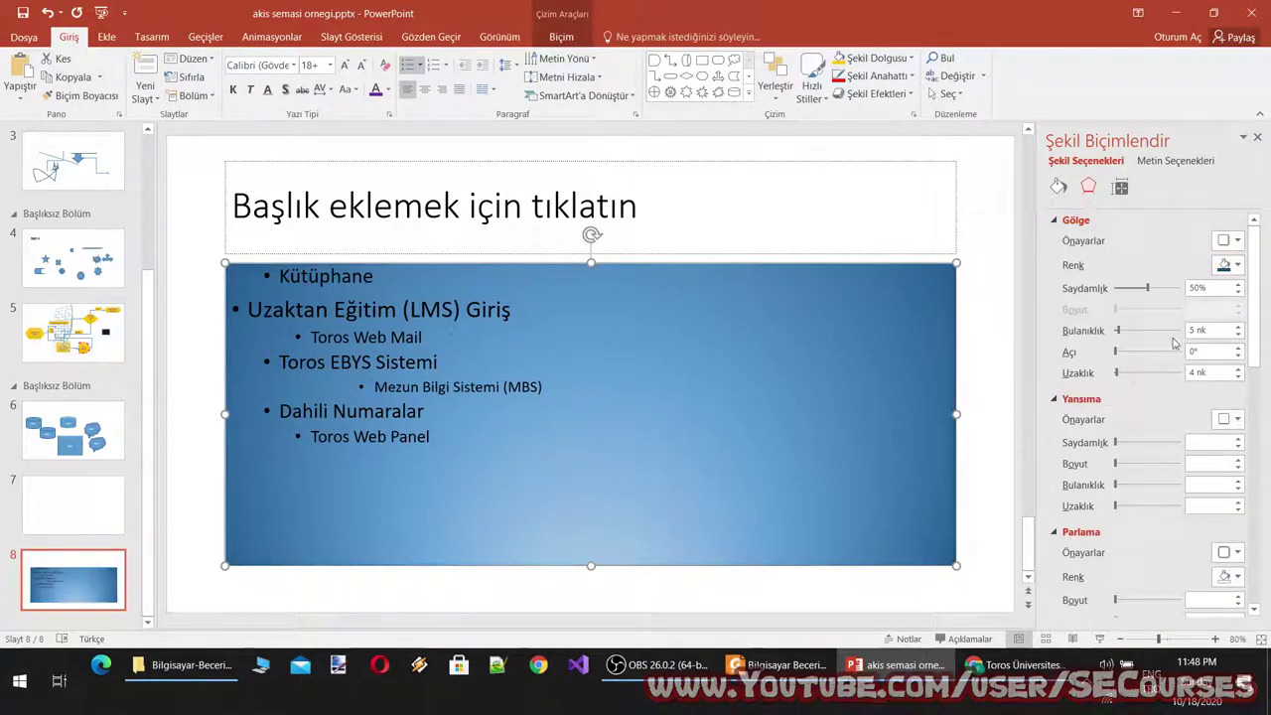
mouse_move(1165, 338)
left_mouse_down()
mouse_move(1118, 353)
mouse_move(1143, 373)
mouse_move(1143, 351)
left_mouse_up()
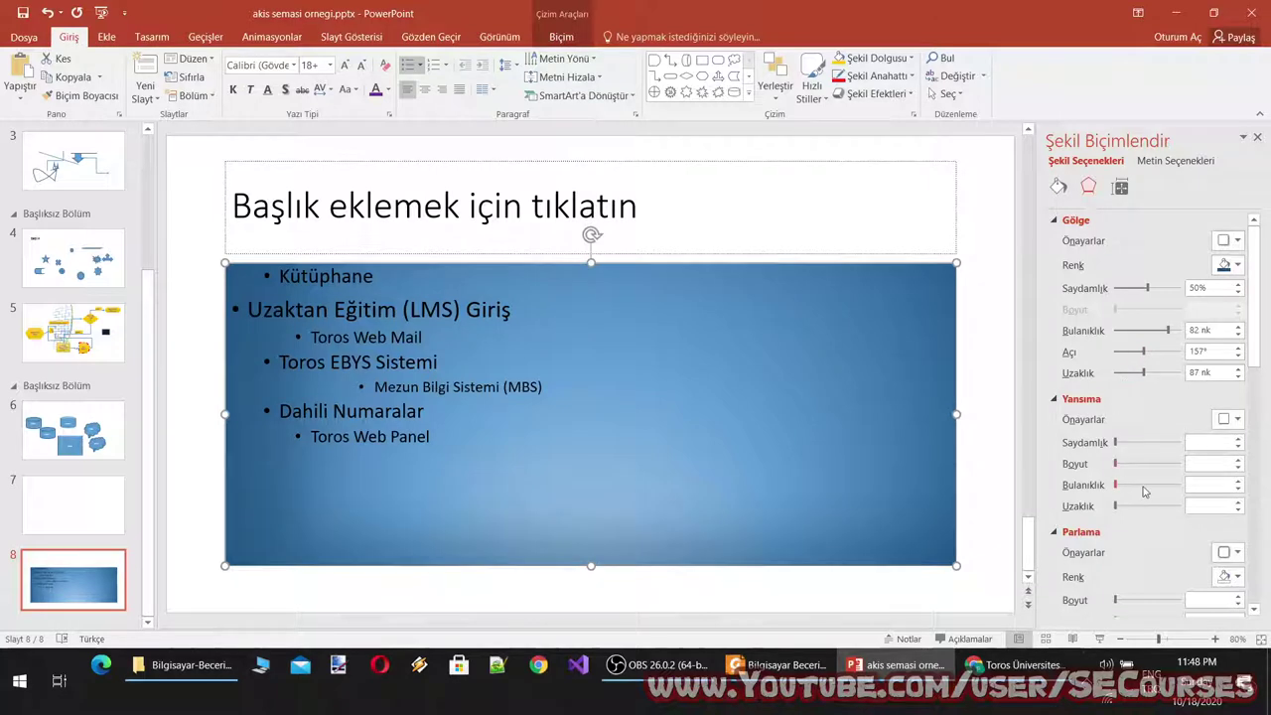
scroll(1147, 466, "down", 2)
scroll(1147, 447, "down", 1)
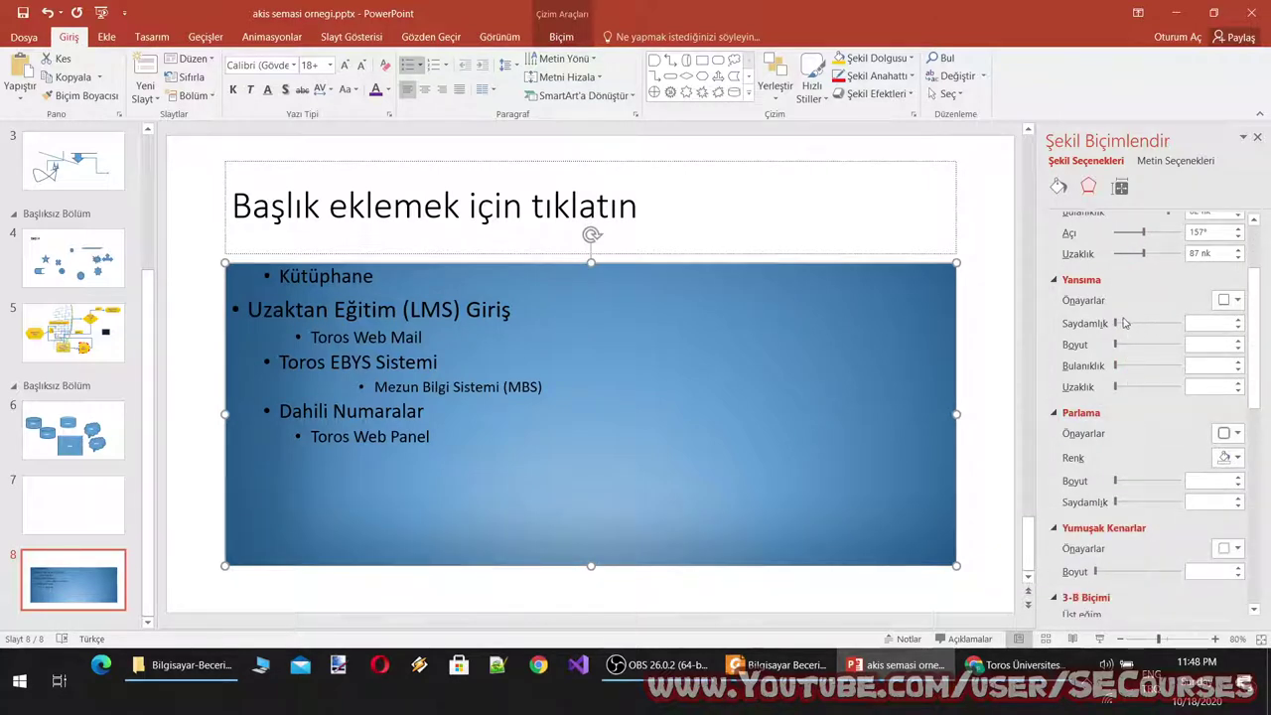
Add a nearly transparent reflection at 26% size with 45 nk blur.
left_click(1167, 323)
left_click_drag(1169, 324, 1182, 323)
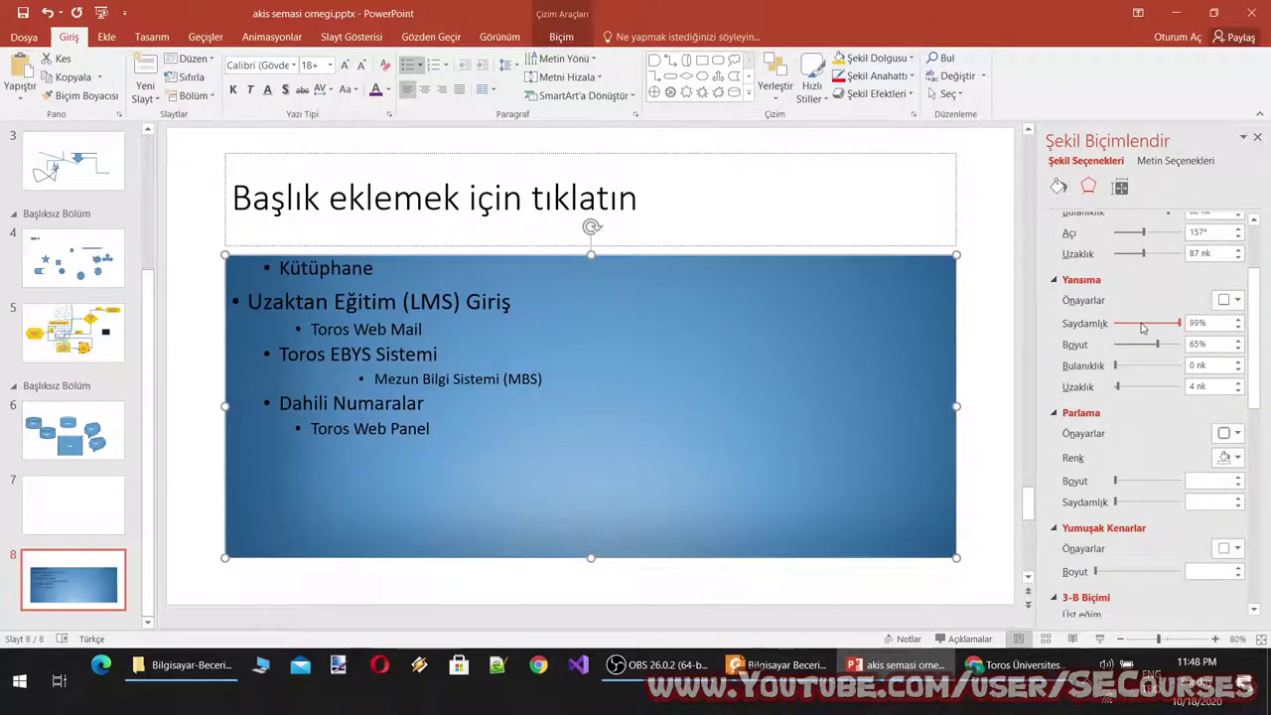
left_click(1132, 345)
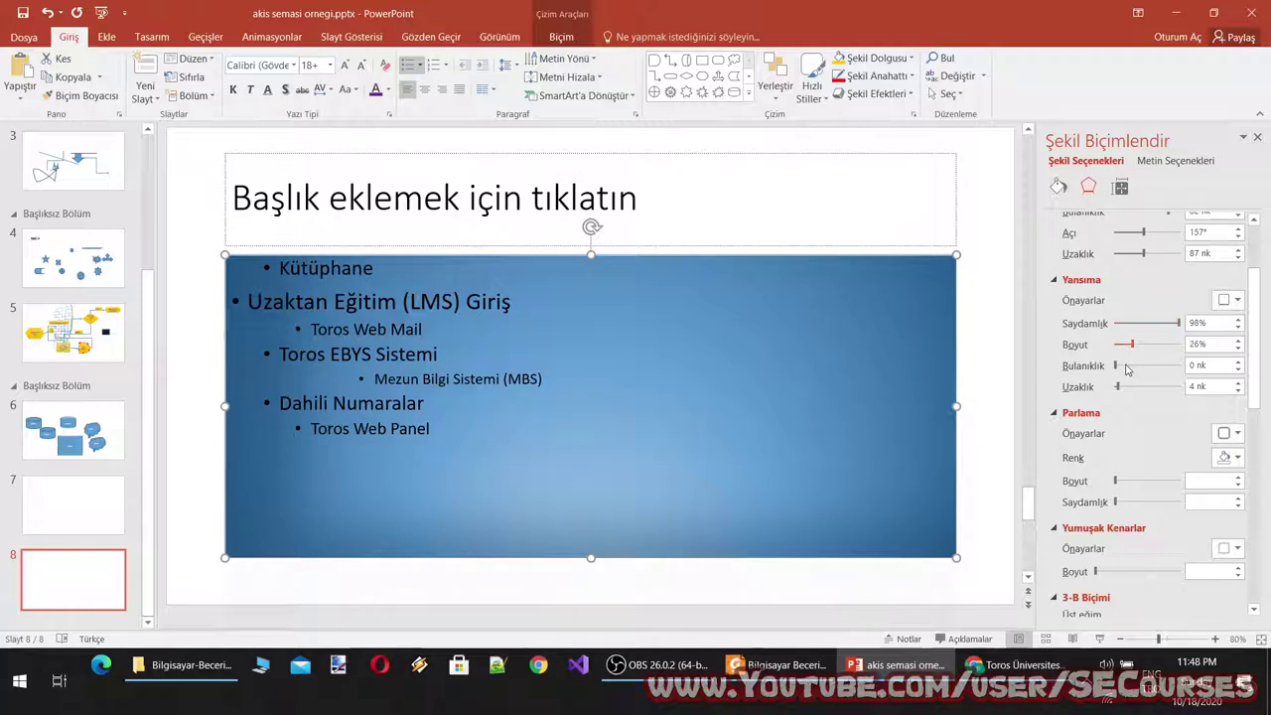
left_click(1144, 365)
Add an 11 nk yellow glow and 1 nk soft edges to the box.
left_click(1119, 481)
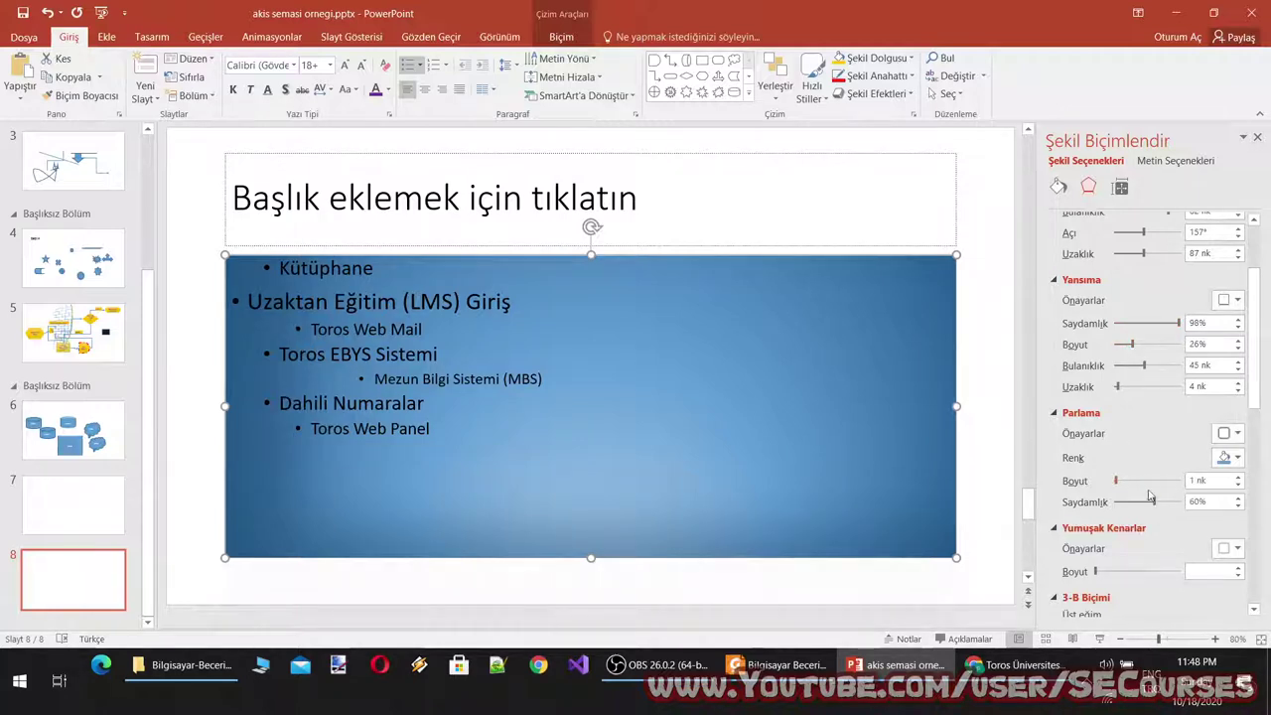
left_click(1151, 480)
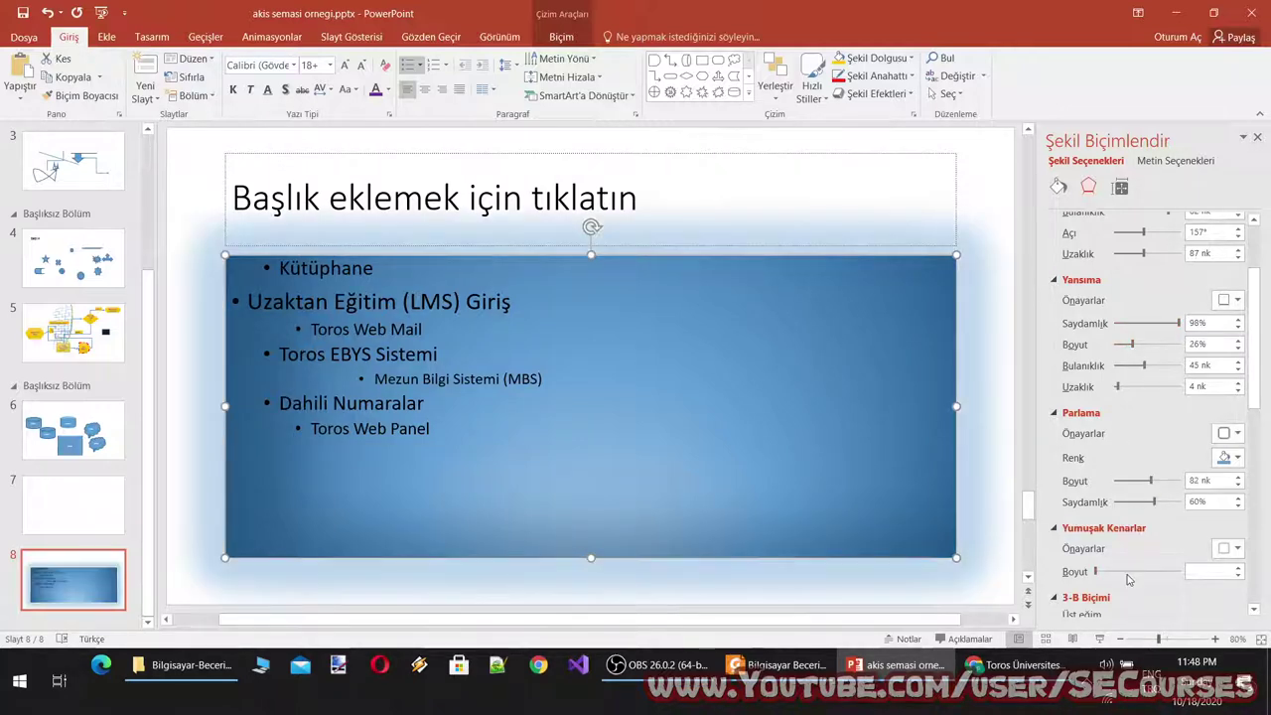
left_click(1223, 548)
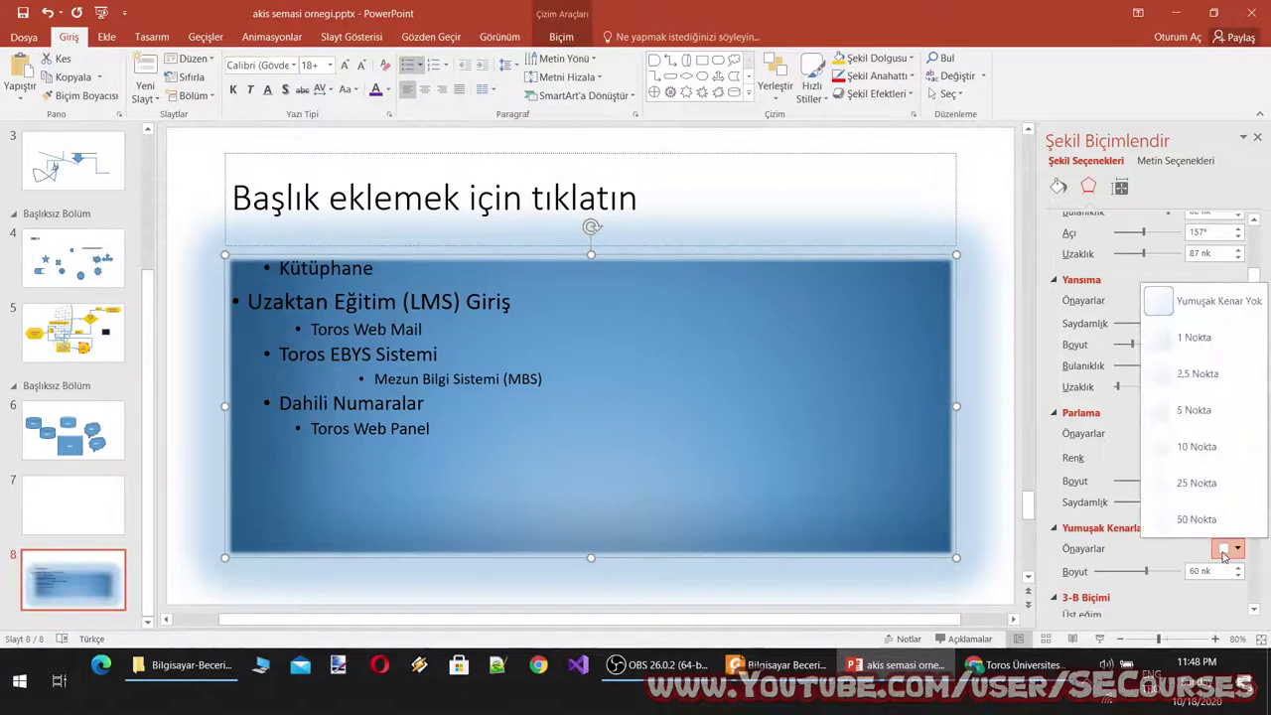
left_click(1219, 498)
left_click(1229, 549)
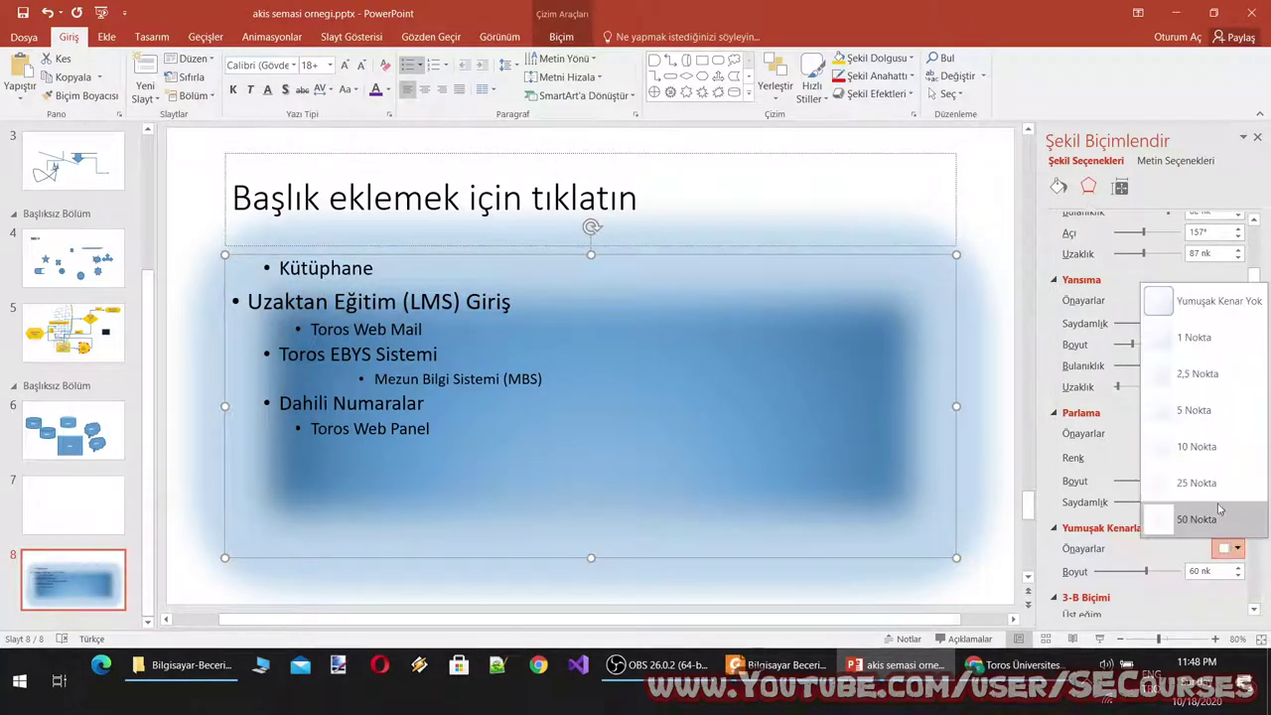
key("Escape")
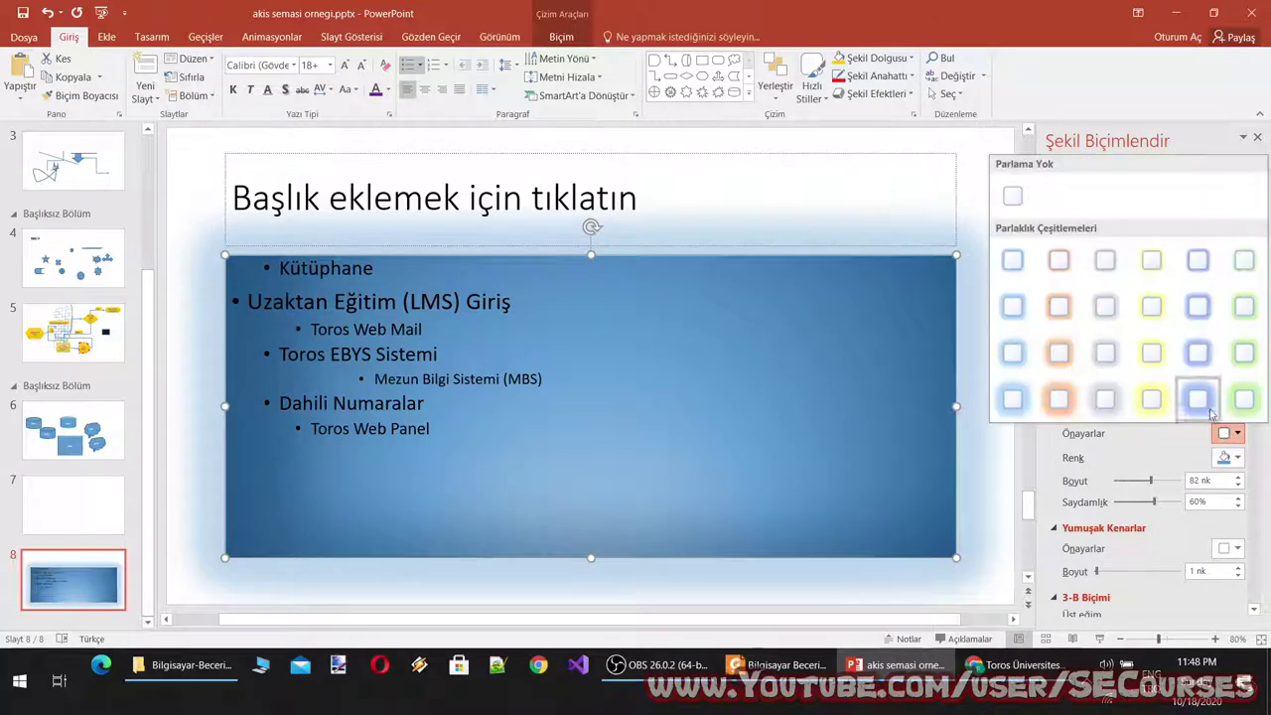
left_click(1225, 433)
key("Escape")
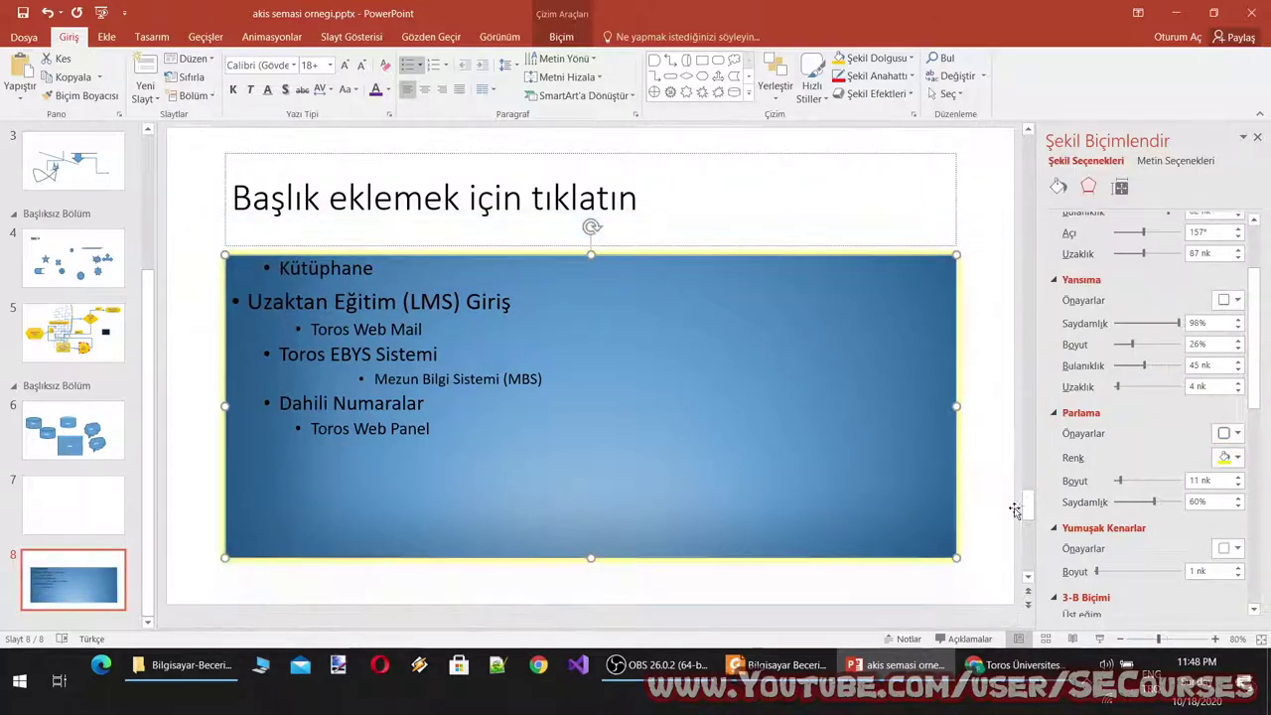
Apply a 6 nk angled top bevel to the box in 3-D Format.
scroll(990, 526, "down", 3)
scroll(1097, 559, "down", 3)
left_click(1100, 484)
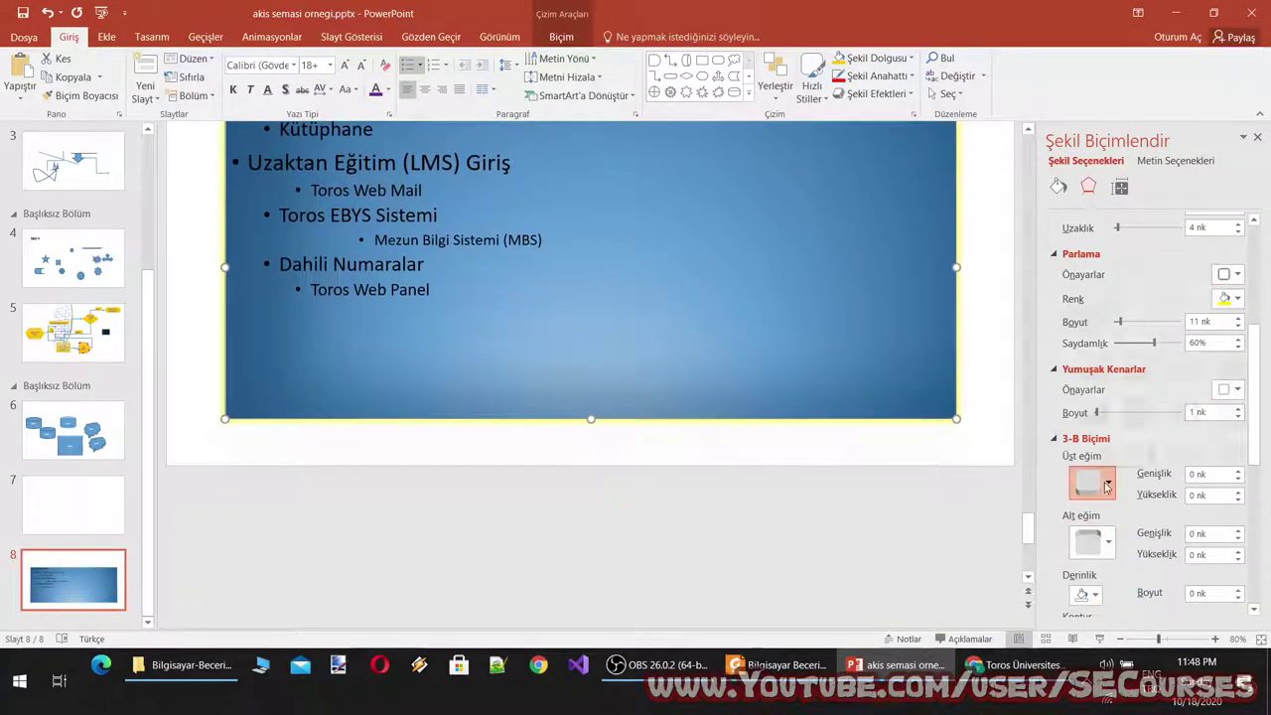
left_click(1107, 422)
scroll(886, 346, "up", 1)
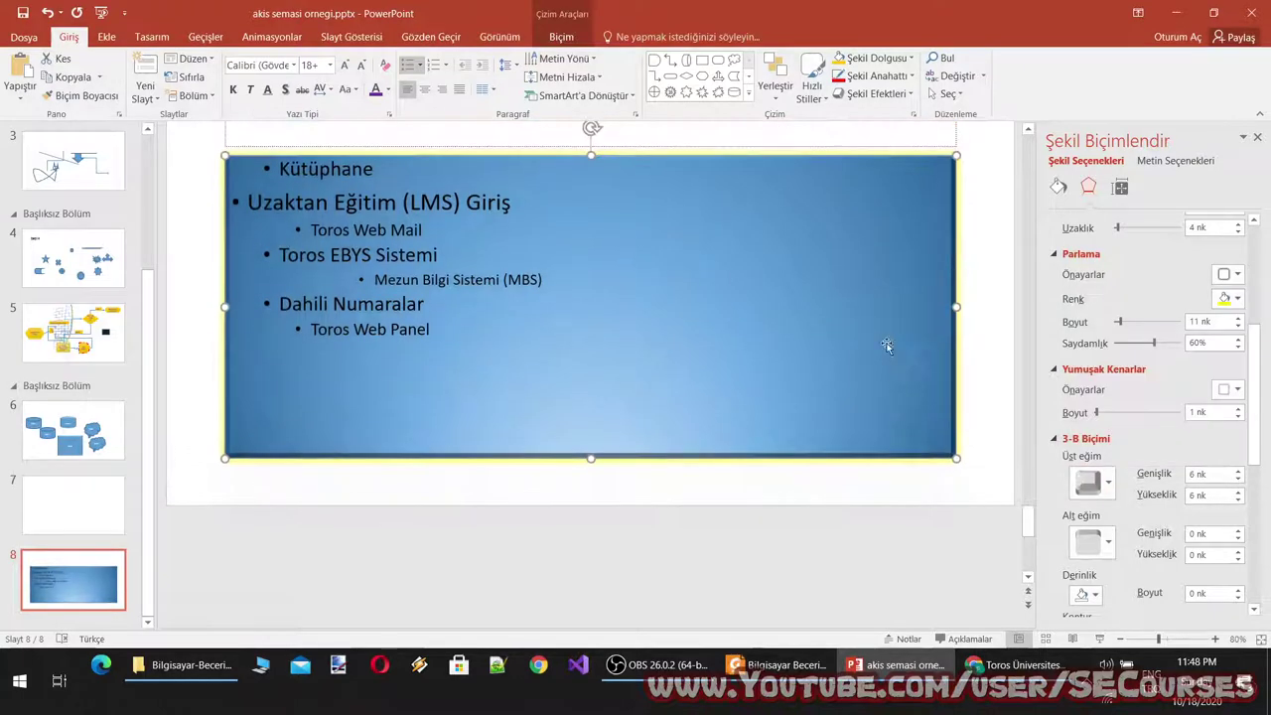
scroll(754, 494, "up", 2)
Reselect, then deselect the slide 8 text box and return to slide 8.
left_click(995, 324)
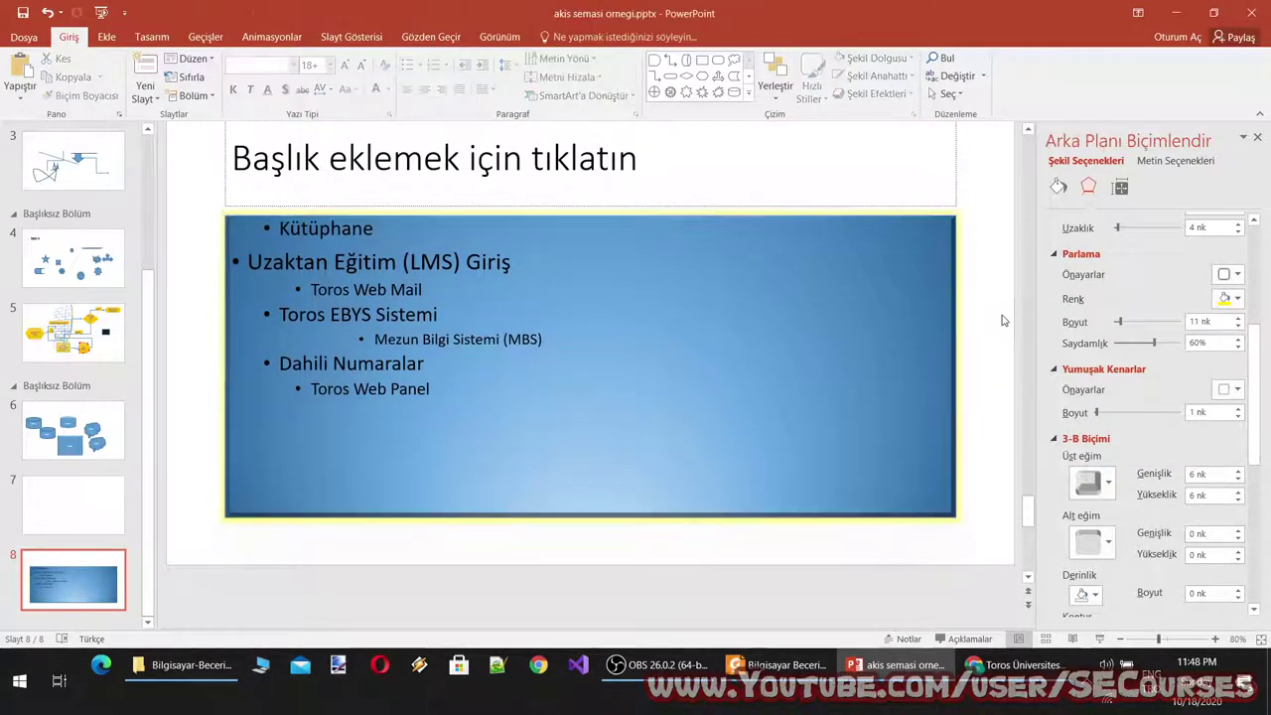
left_click(653, 454)
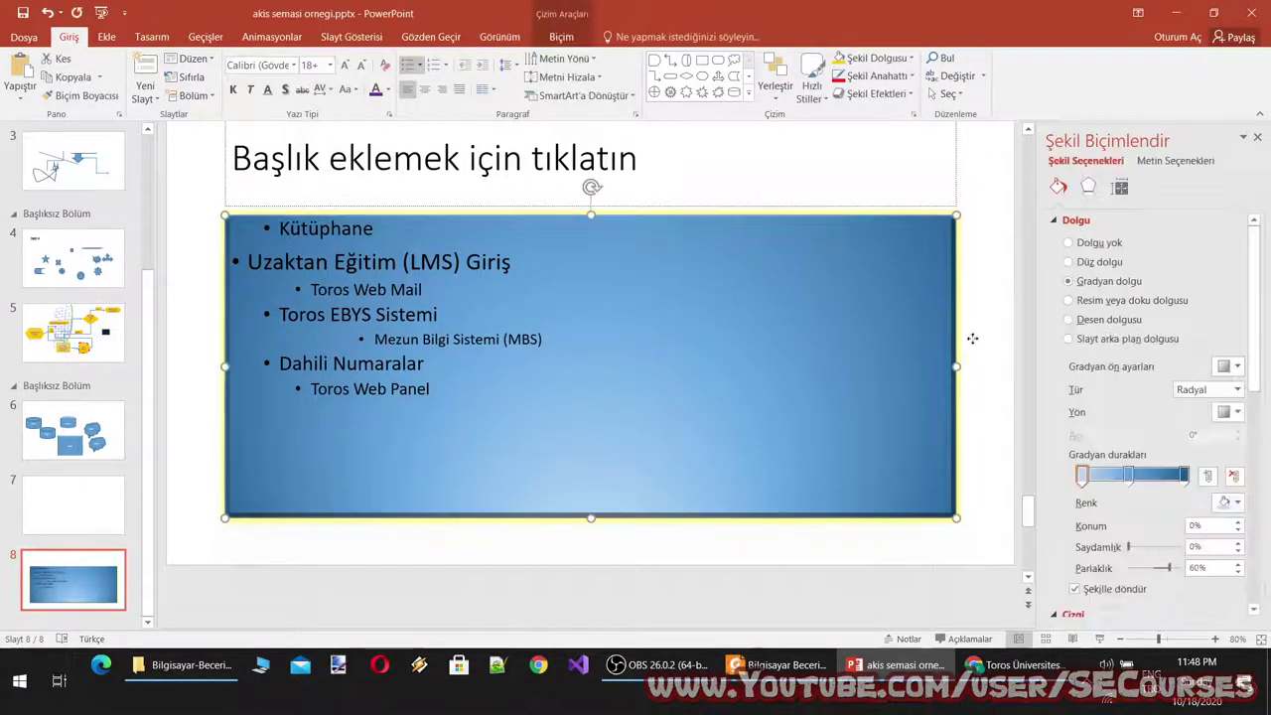
scroll(1116, 532, "down", 3)
scroll(1116, 531, "down", 4)
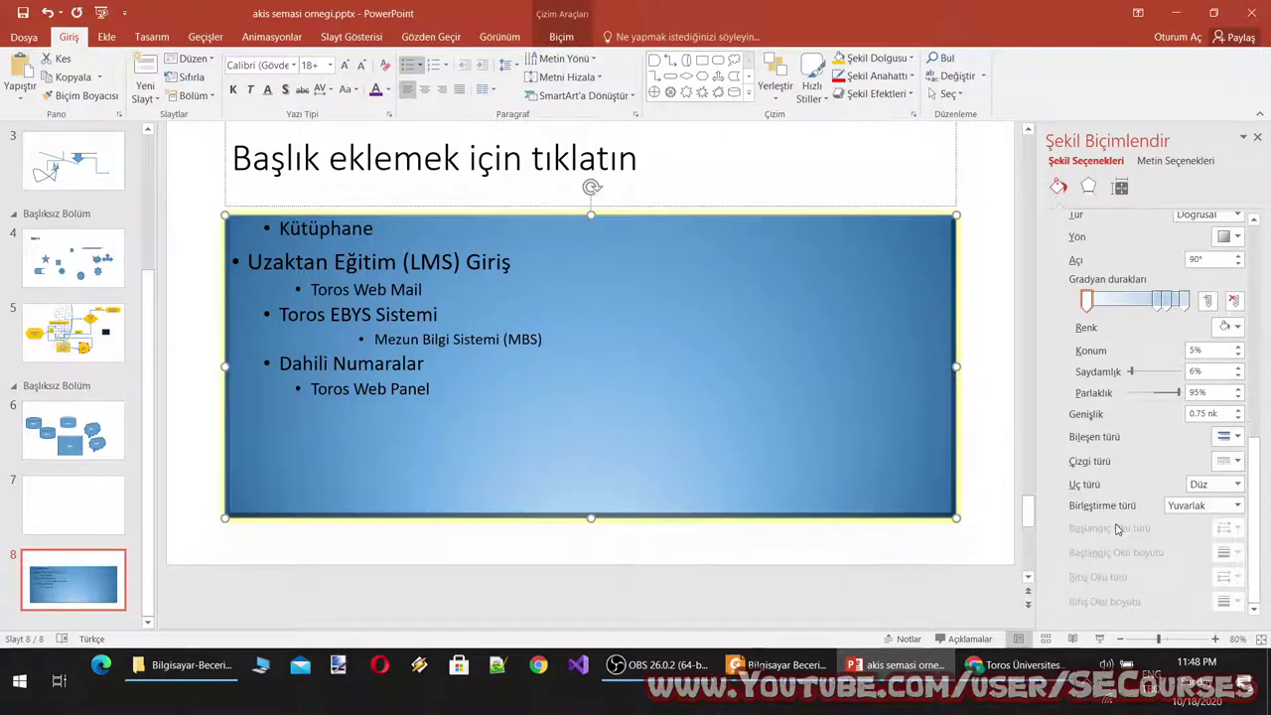
left_click(973, 371)
scroll(828, 380, "up", 1)
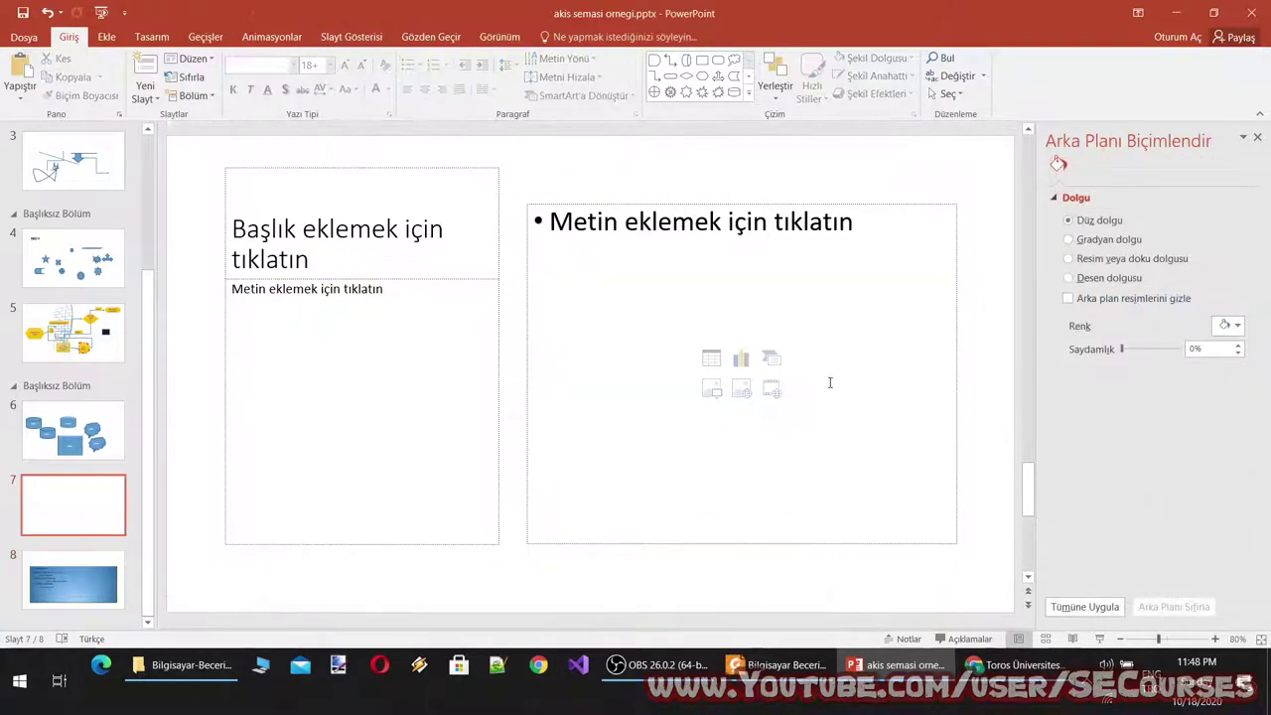
left_click(69, 576)
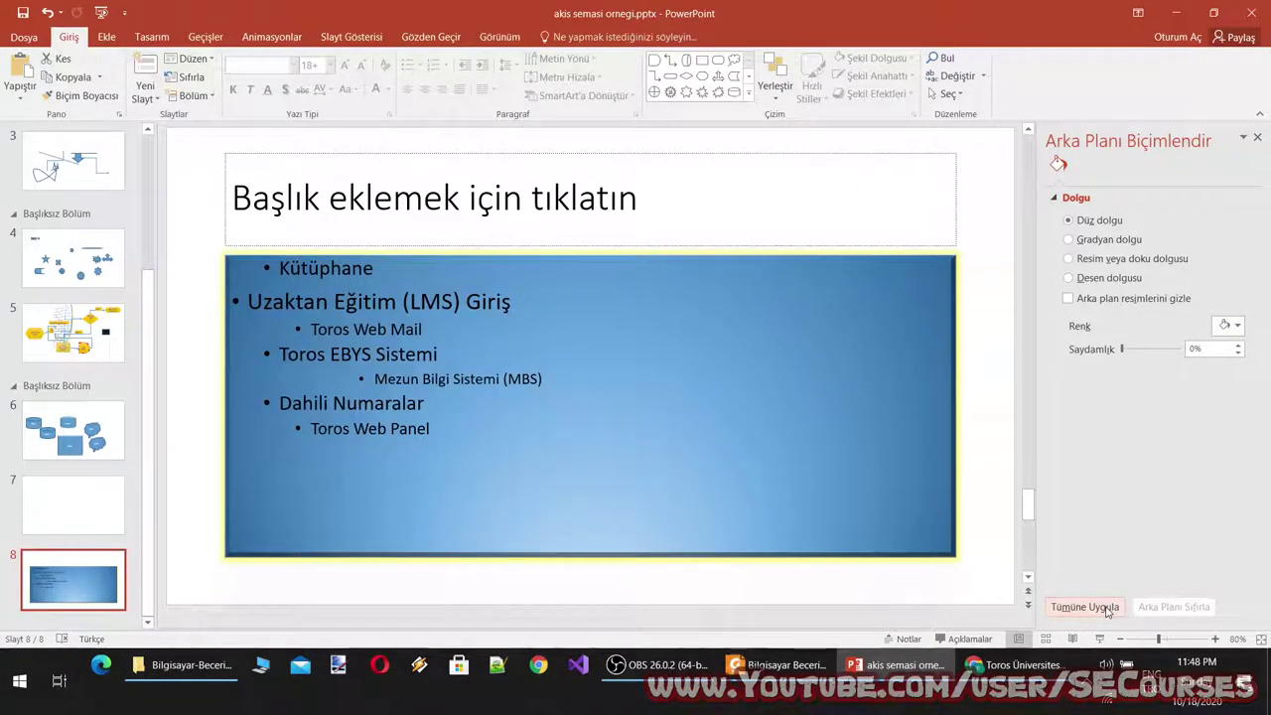
Look at slides 1 and 2, then open slide 8's background fill options.
scroll(44, 231, "up", 5)
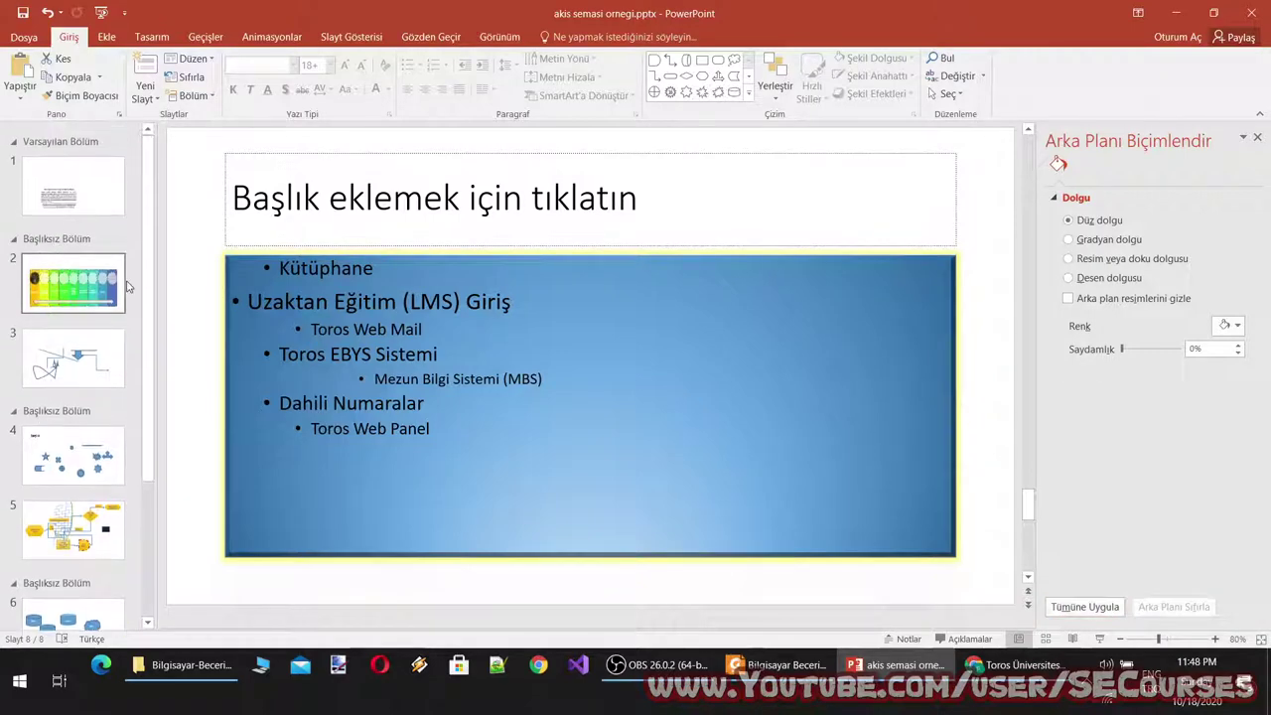
left_click(104, 271)
left_click(116, 211)
scroll(70, 397, "down", 4)
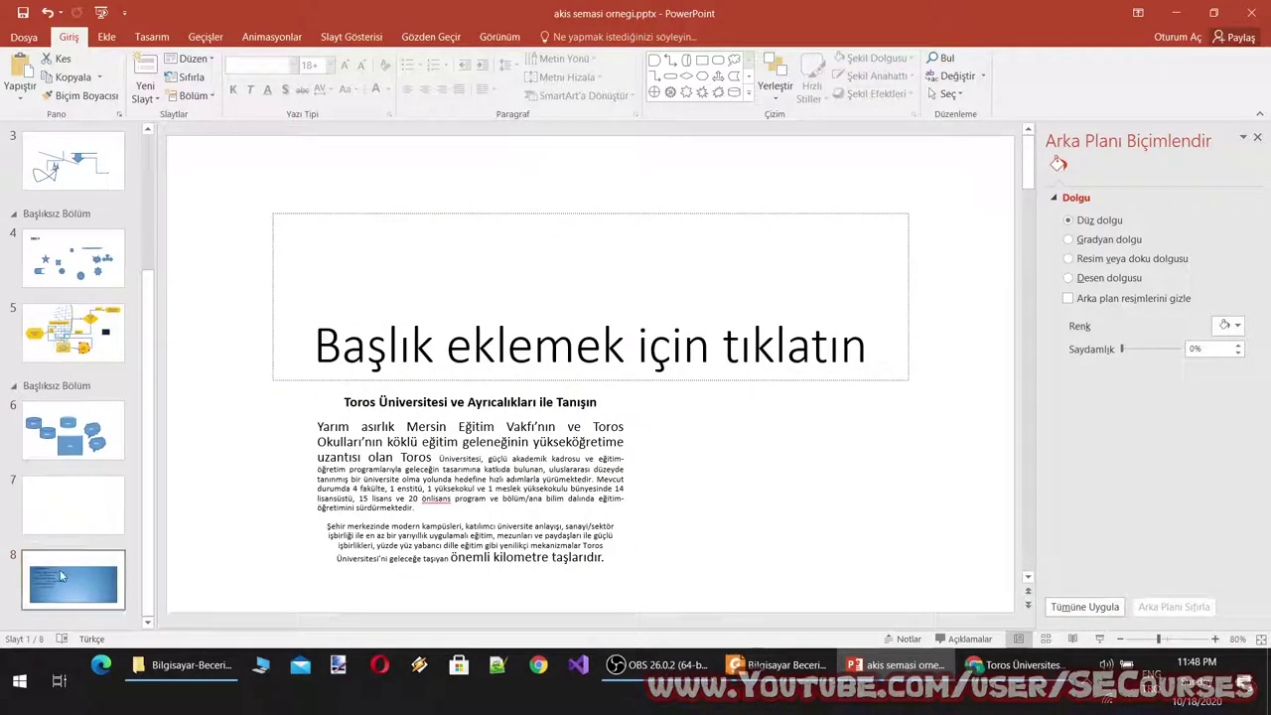
left_click(59, 569)
left_click(910, 483)
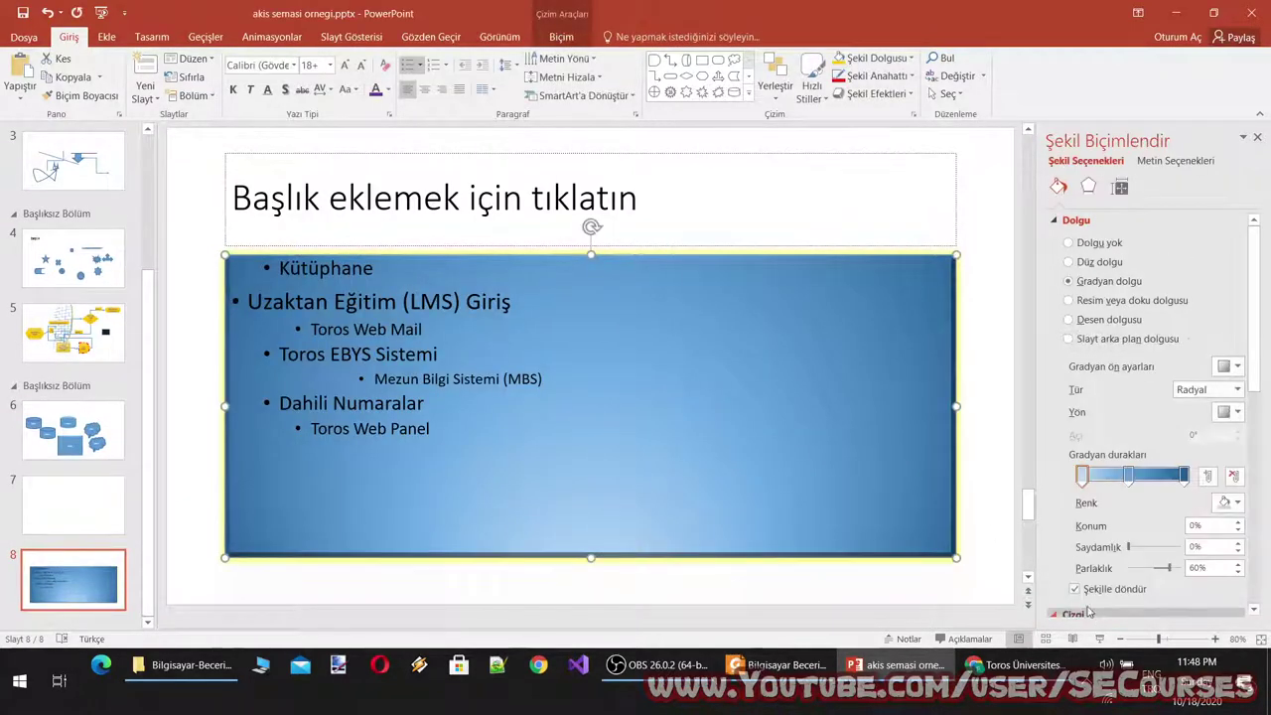
scroll(1093, 592, "down", 5)
scroll(1093, 592, "down", 1)
left_click(854, 601)
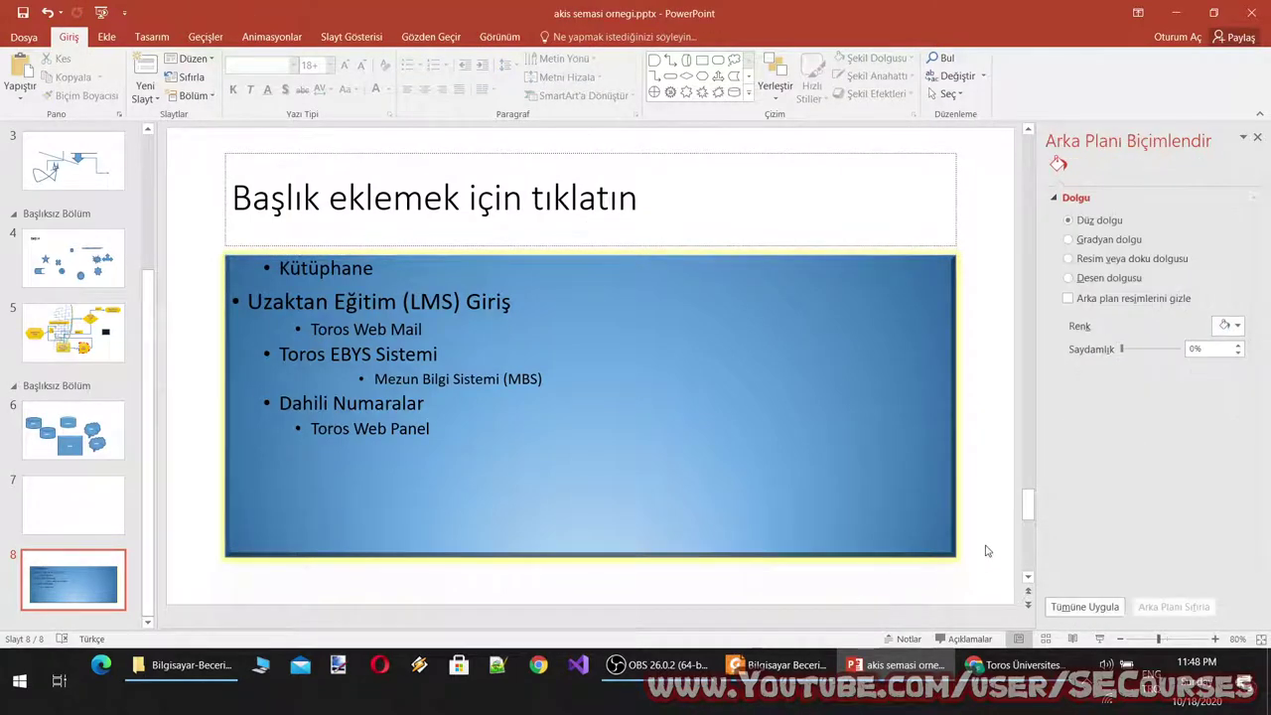
scroll(169, 338, "up", 2)
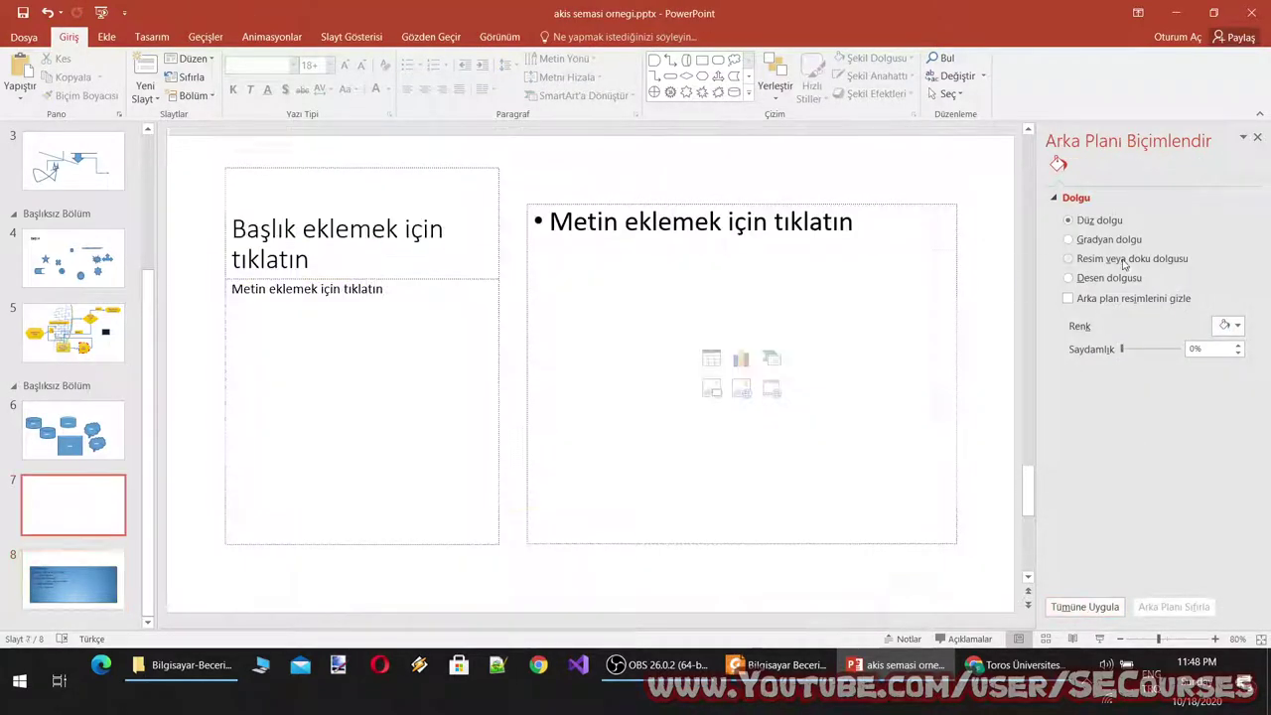
left_click(84, 566)
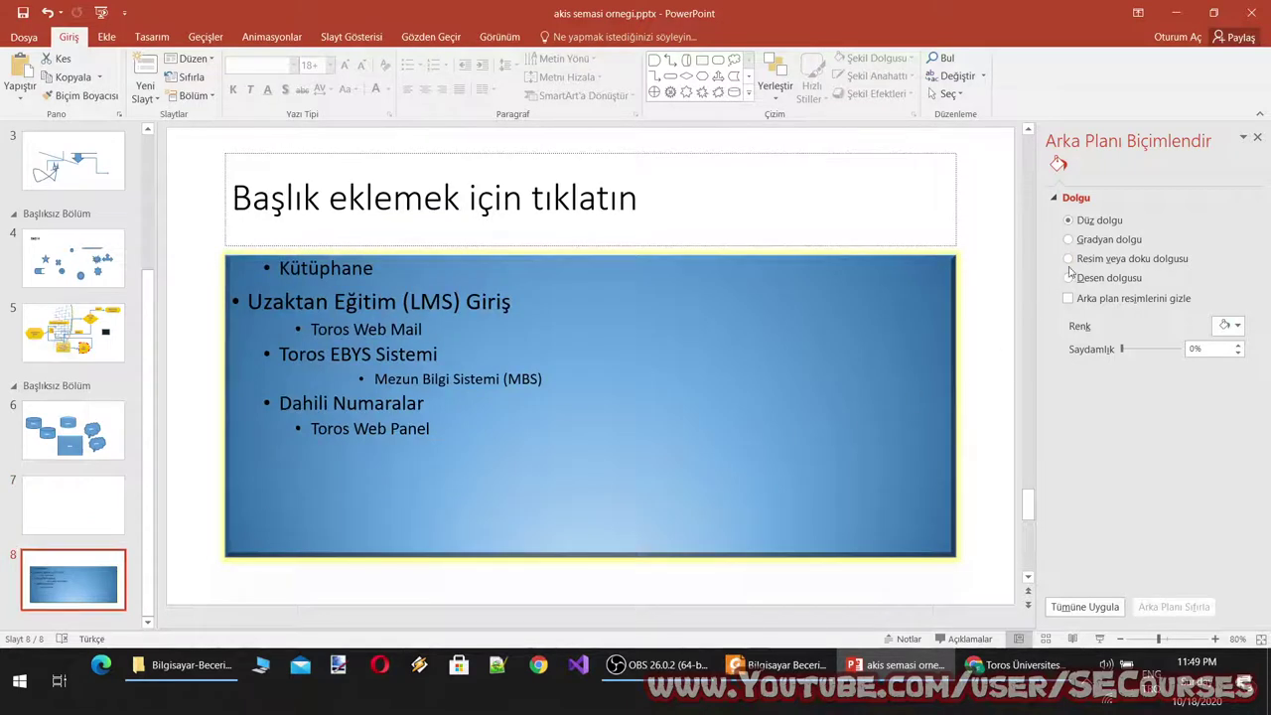
Apply the green radial gradient preset background to all slides and check slides 7 and 5.
left_click(1105, 244)
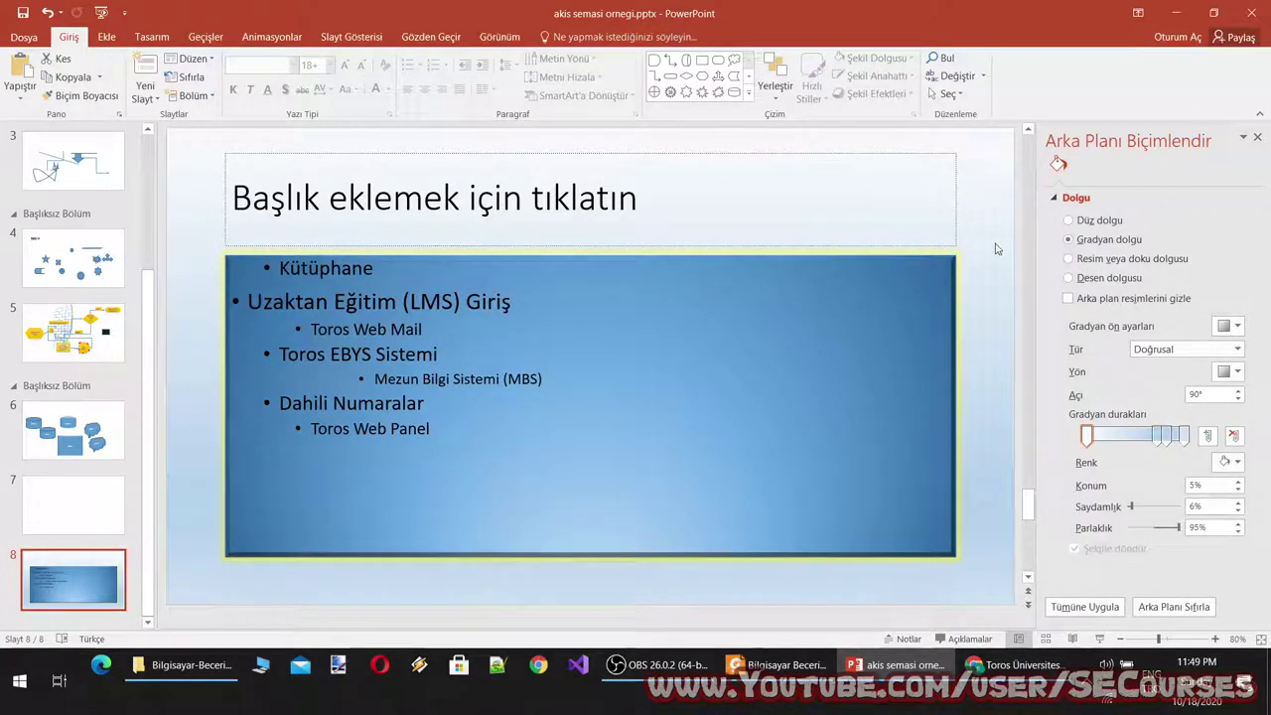
left_click(1128, 261)
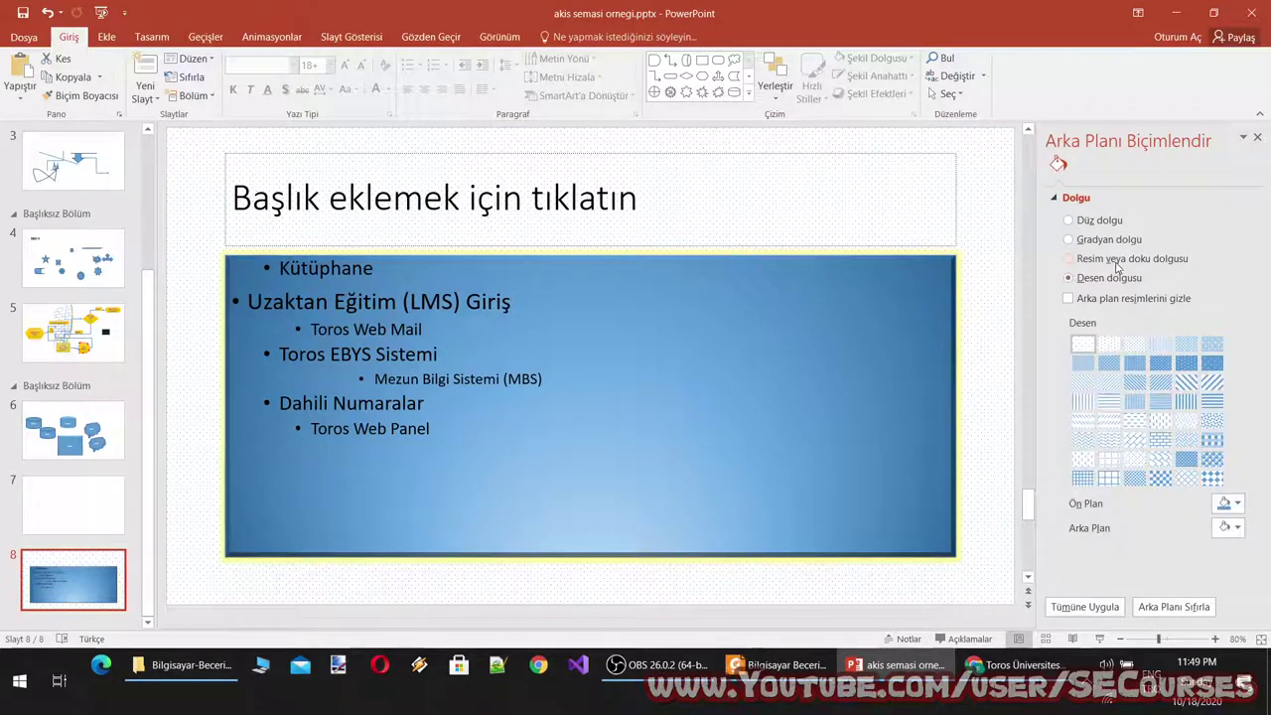
left_click(1105, 239)
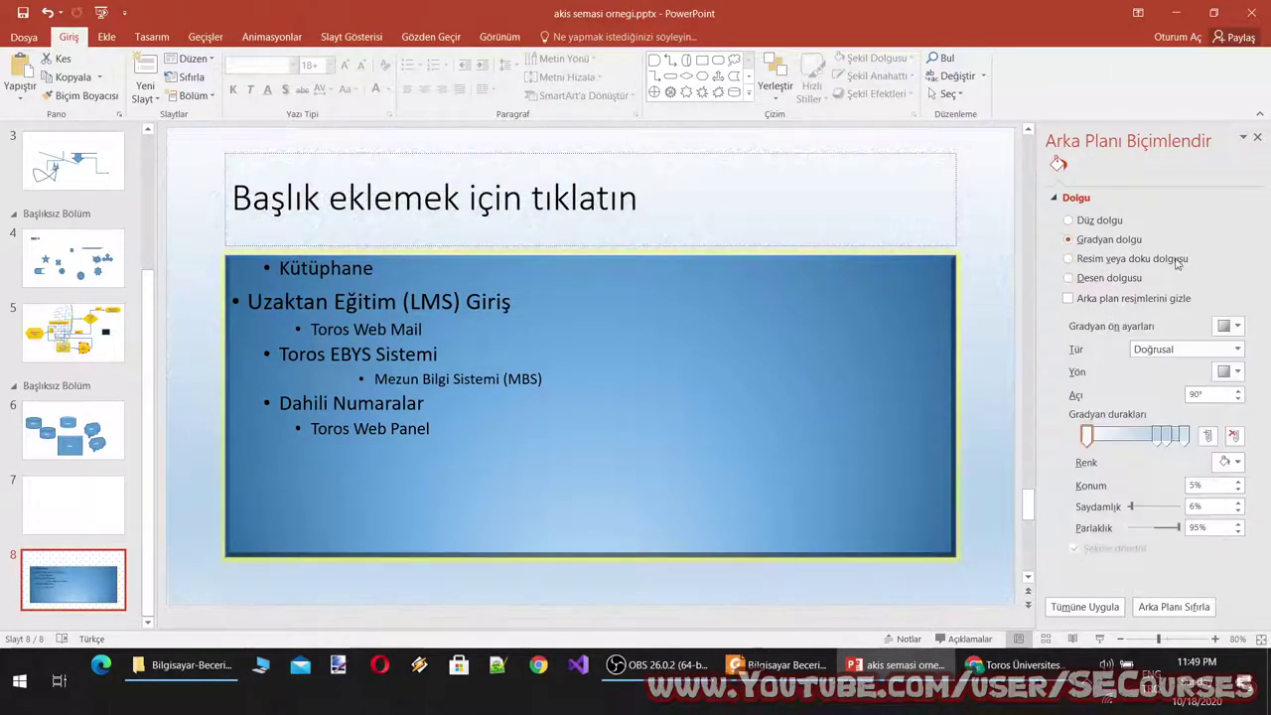
left_click(1230, 326)
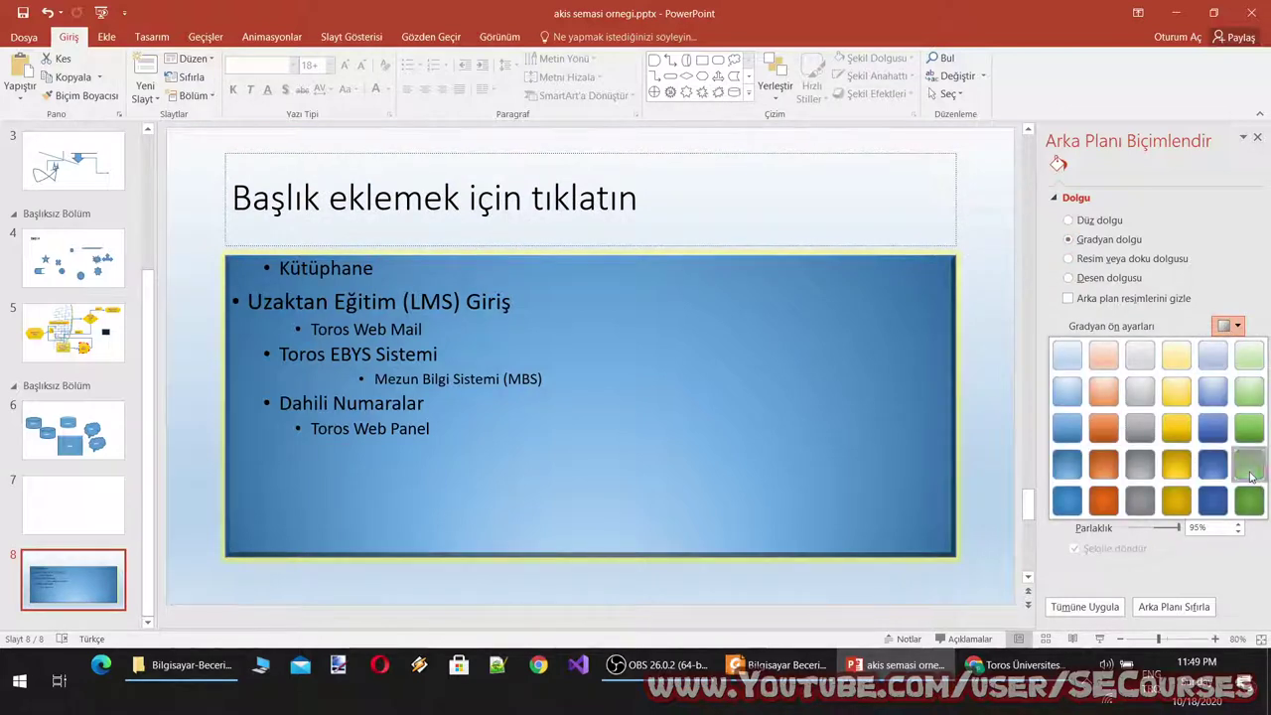
left_click(1249, 463)
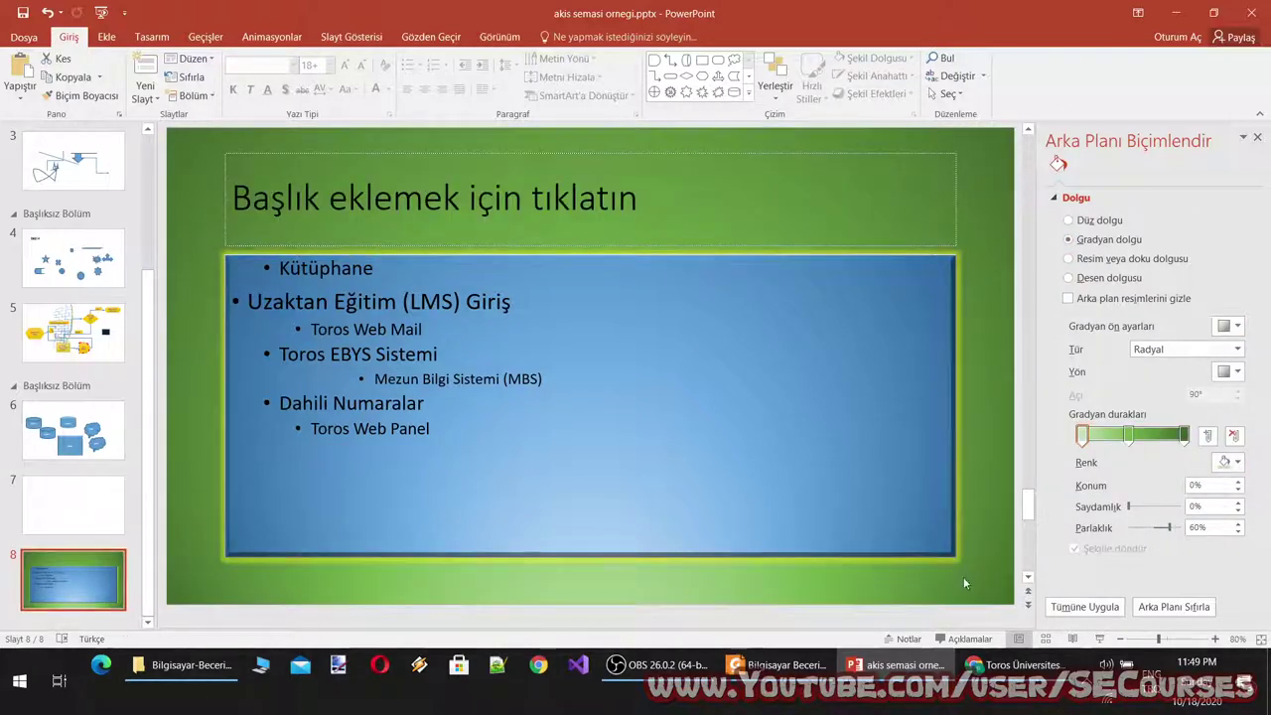
left_click(1085, 606)
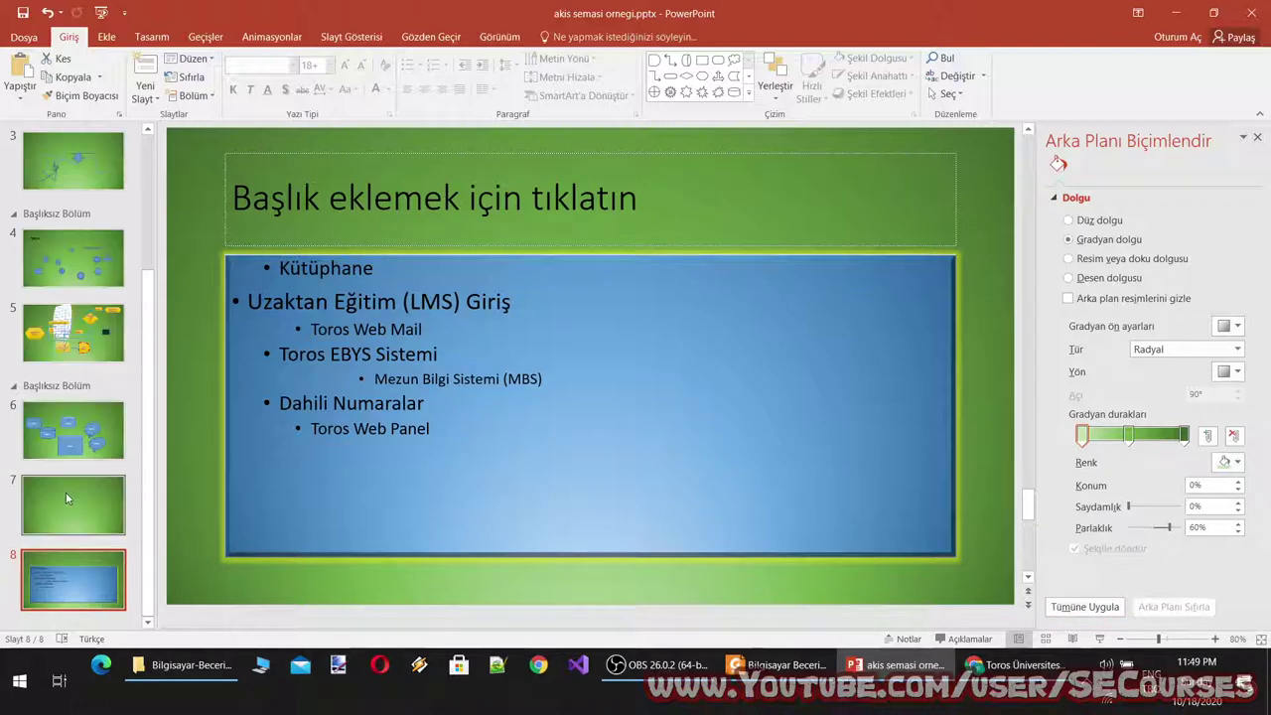
left_click(66, 493)
left_click(96, 352)
Browse slides 3, 4, 7 and 8 to check the new background, ending on slide 4.
left_click(96, 289)
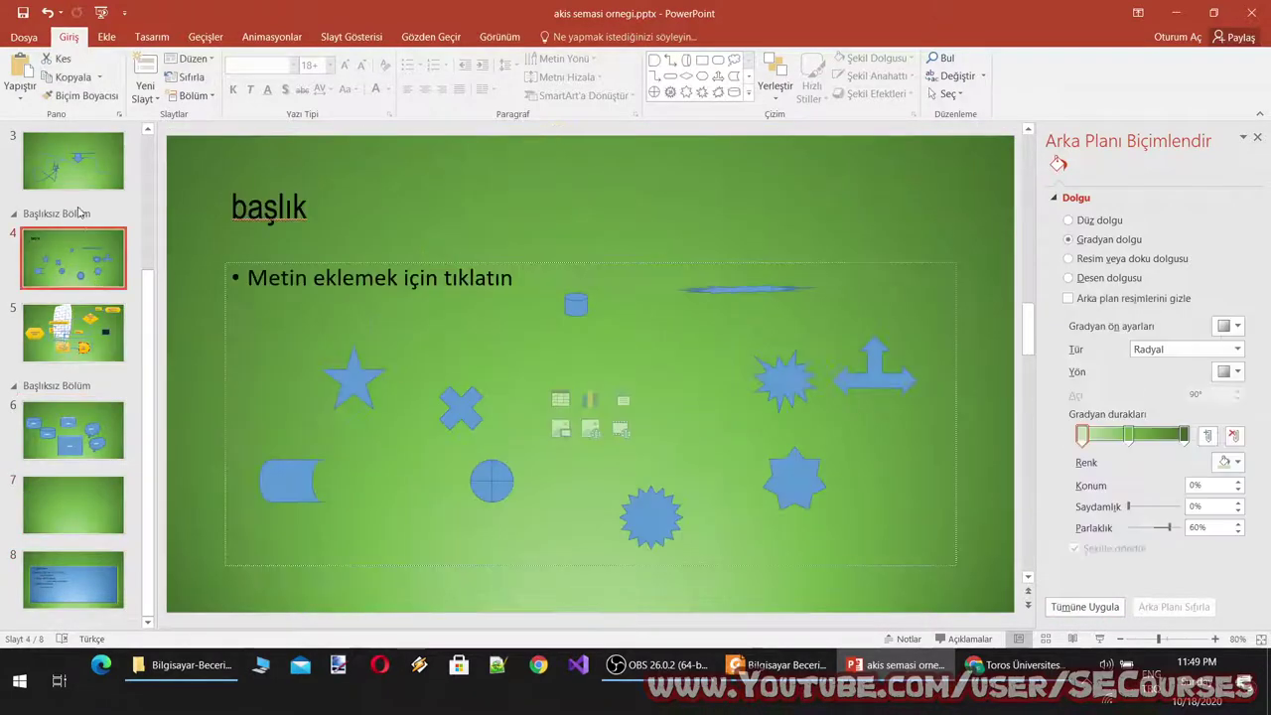
left_click(70, 164)
left_click(40, 512)
left_click(35, 556)
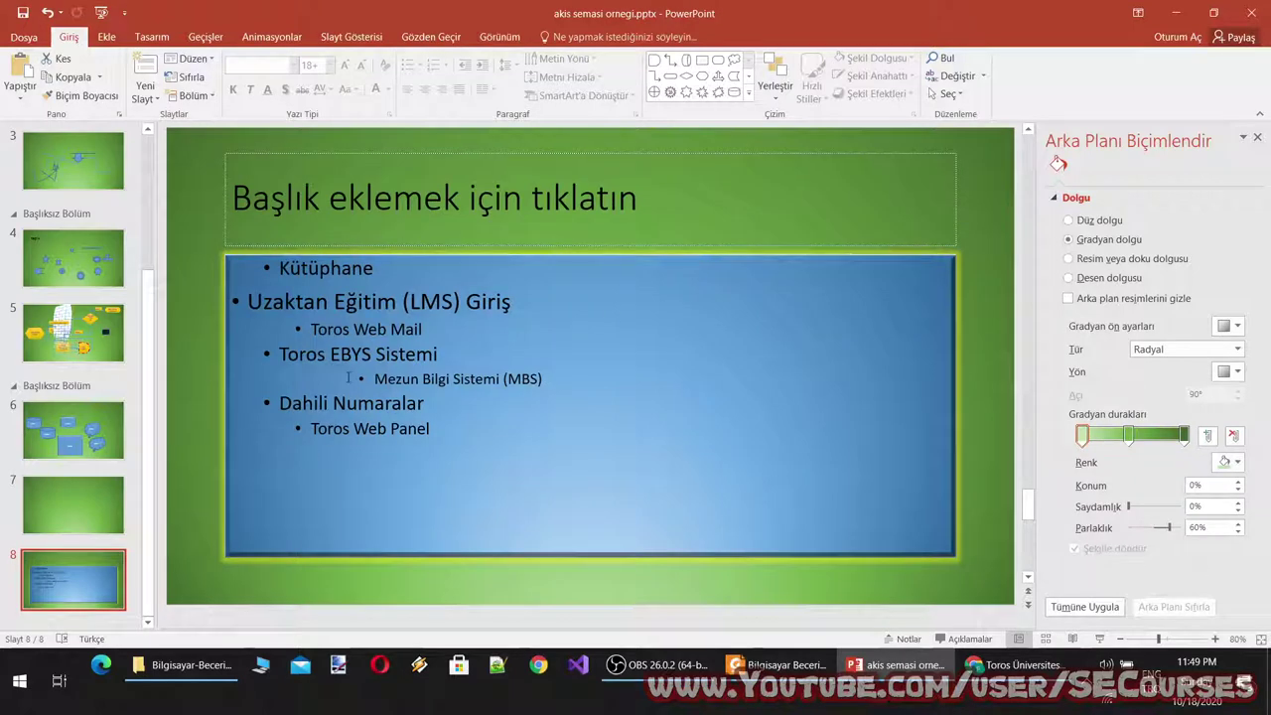
left_click(99, 169)
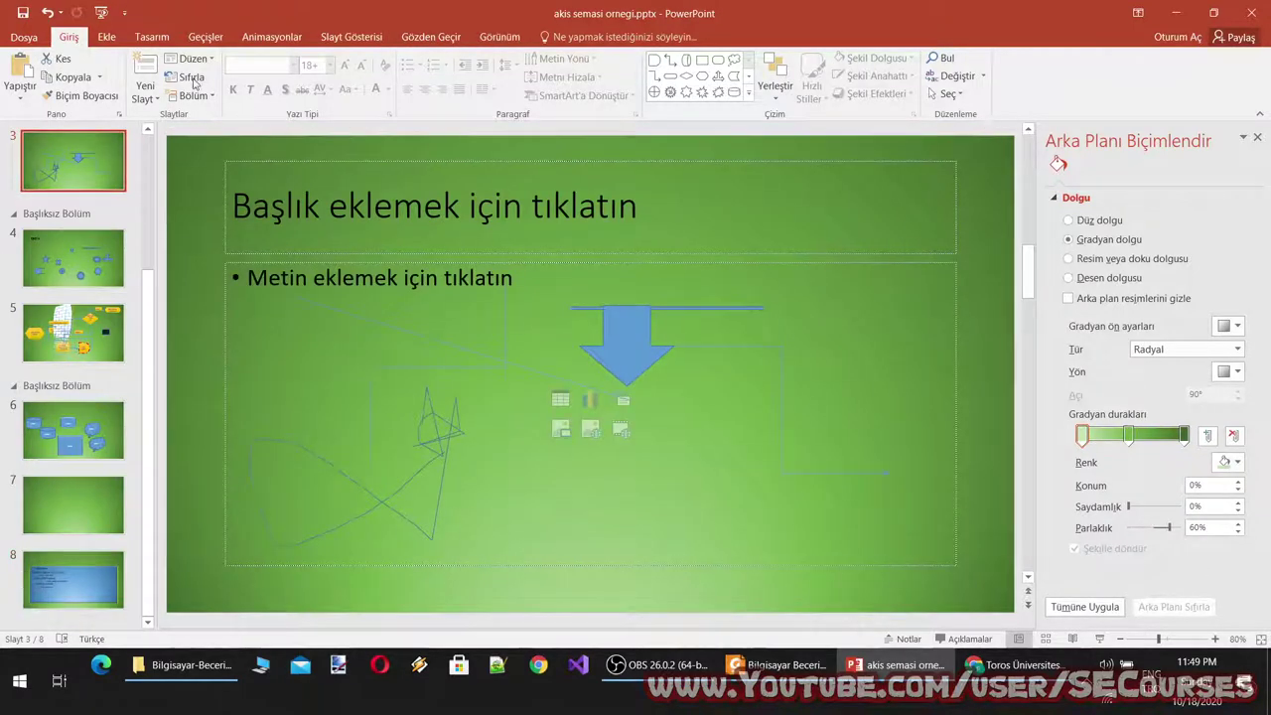
key("Down")
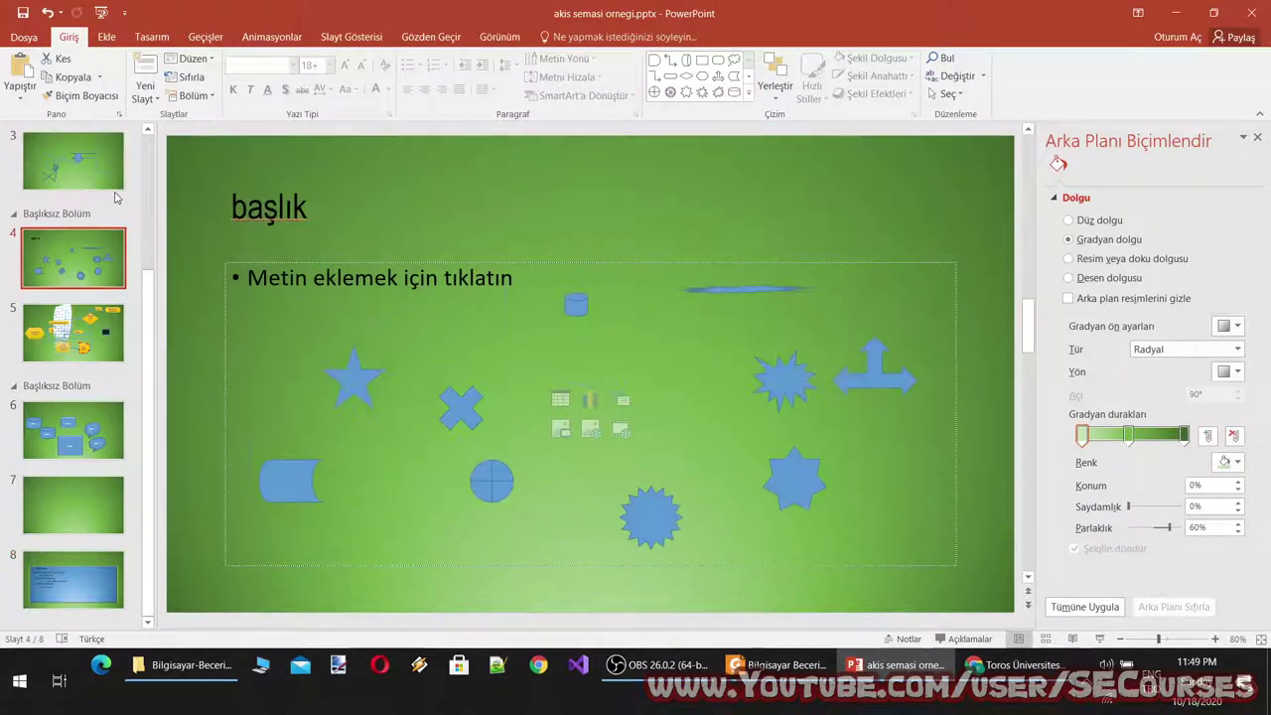
Rotate slide 4's empty body text placeholder 90° to the left.
left_click(308, 278)
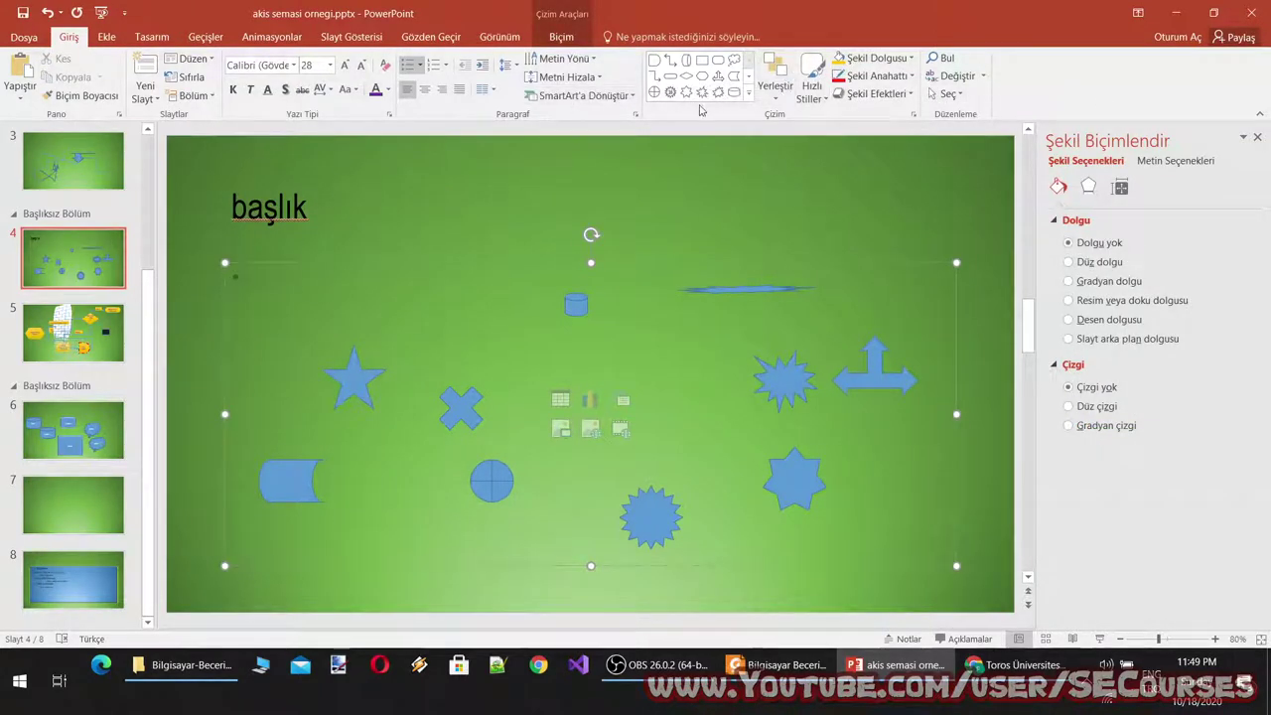
left_click(776, 89)
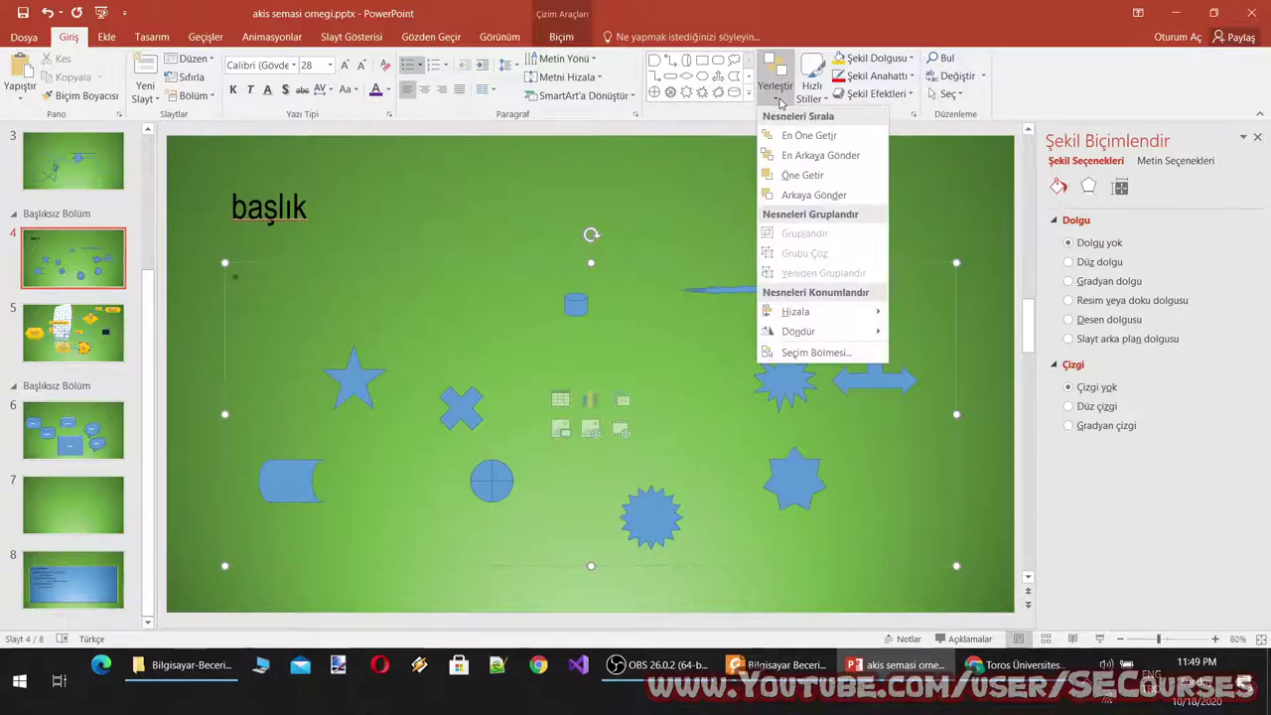
mouse_move(799, 331)
left_click(943, 352)
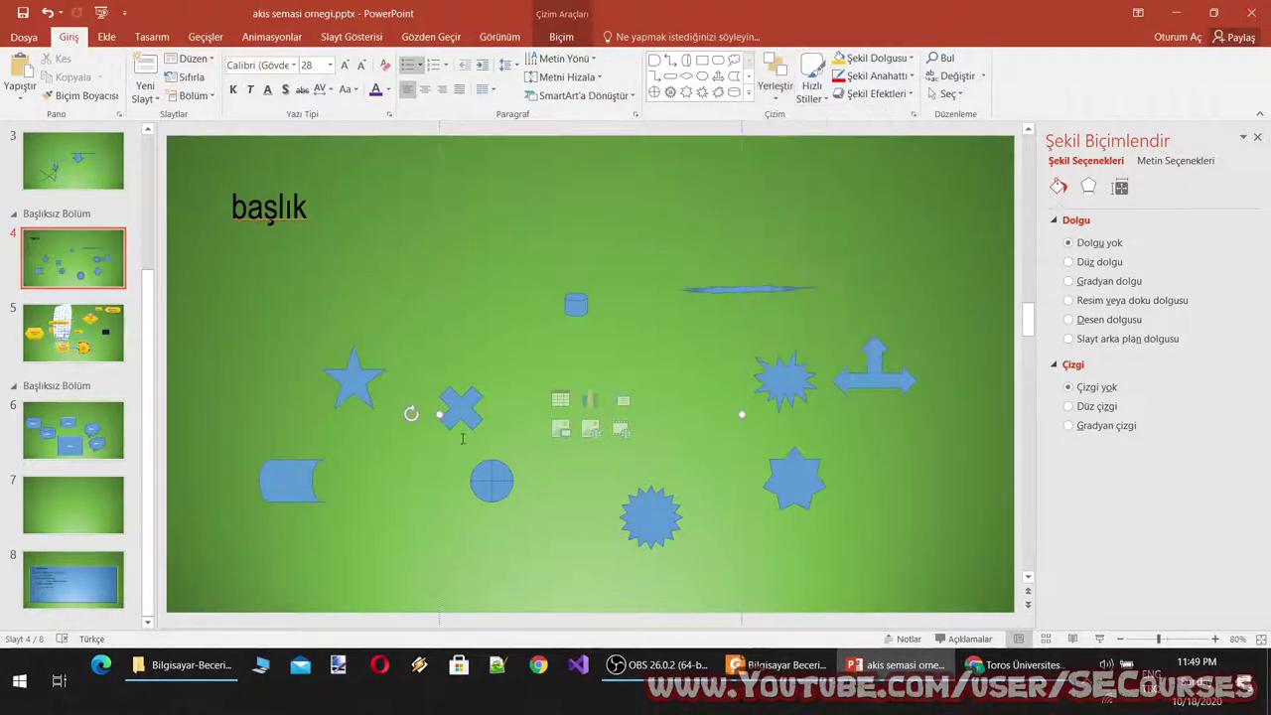
scroll(536, 377, "down", 3)
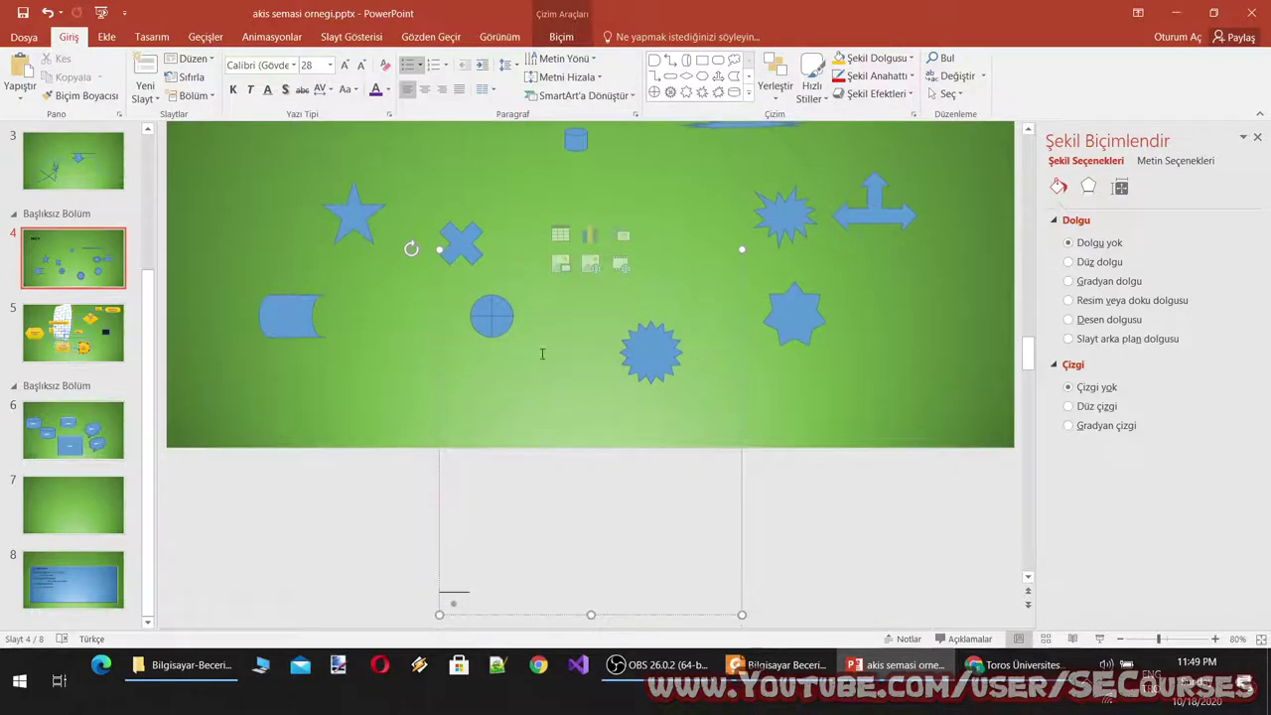
On slide 6, bring up the size and rotation settings for the upper-middle Şekil 2 cylinder.
left_click(74, 429)
left_click(576, 280)
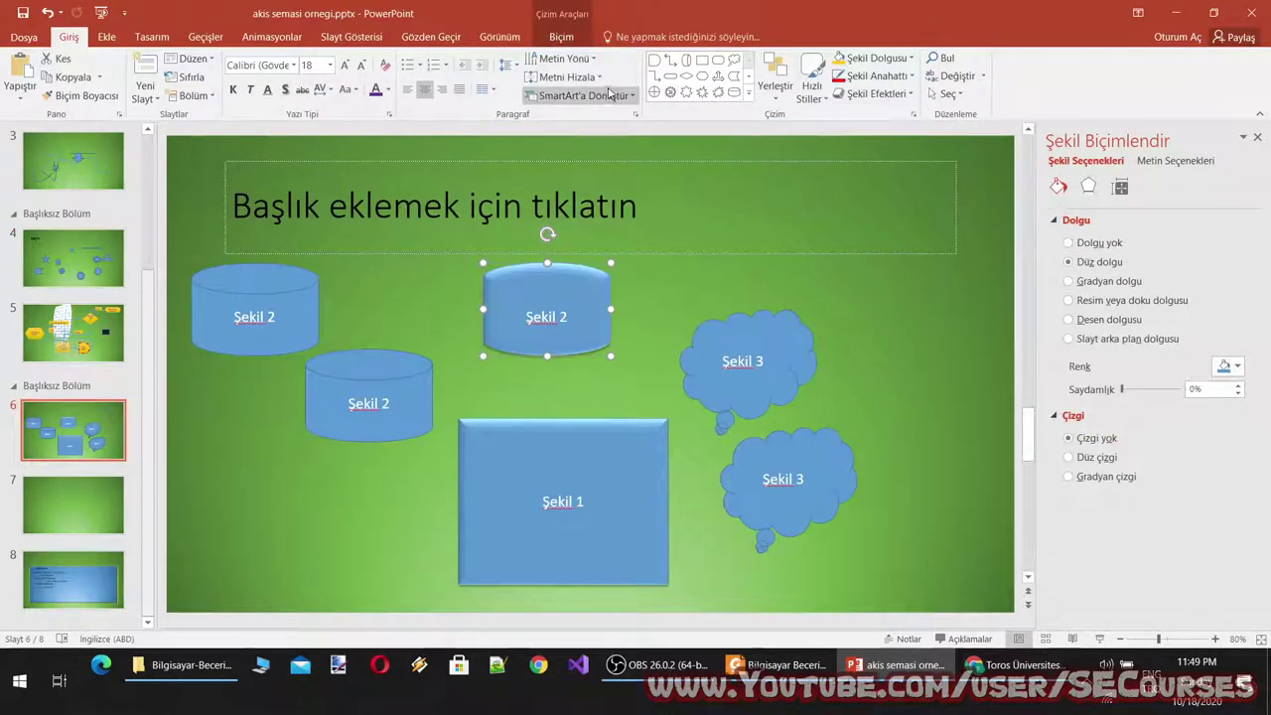
left_click(775, 87)
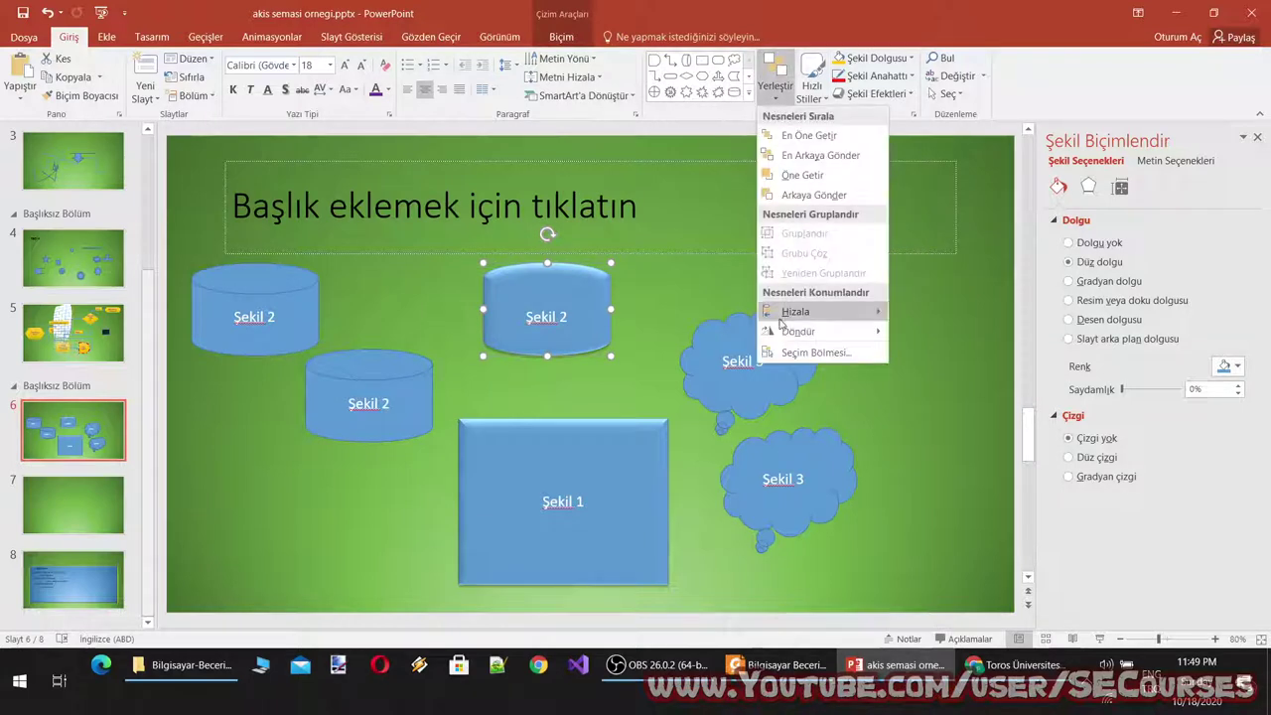
mouse_move(798, 331)
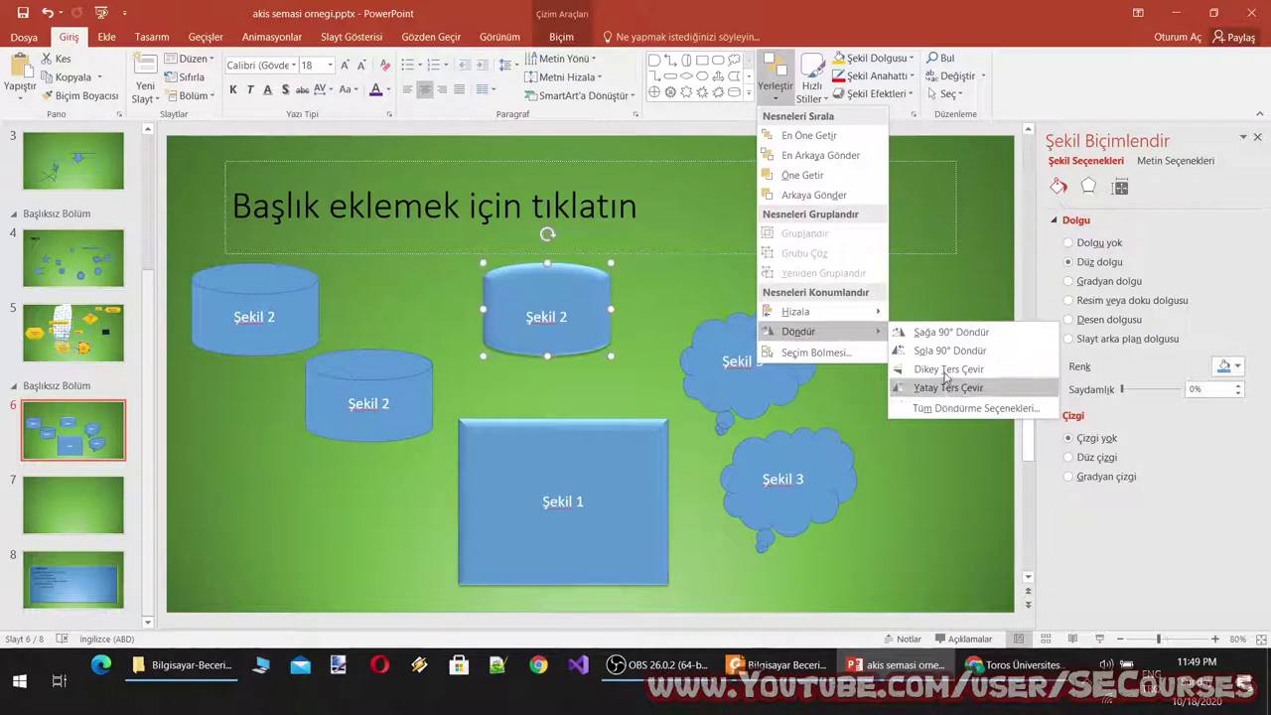
left_click(975, 408)
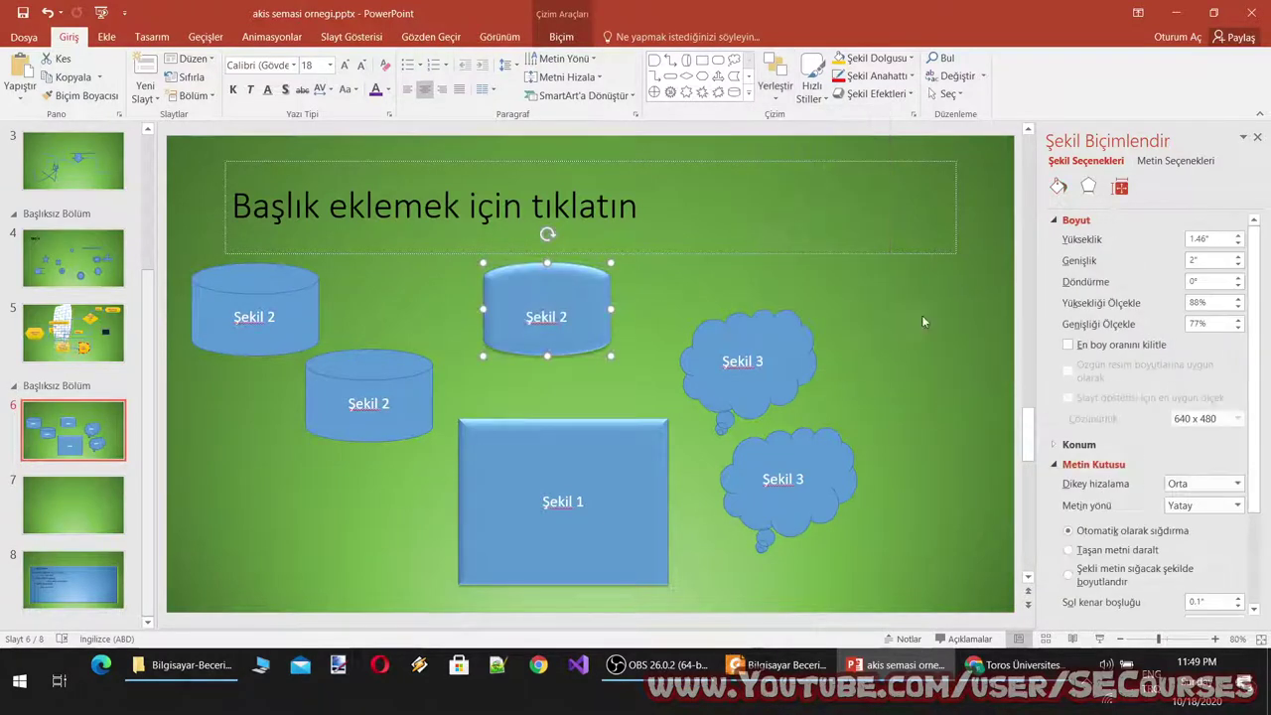
Position the cylinder at 4.8" horizontal and 2.3" vertical, measured from the top-left corner.
scroll(1151, 380, "down", 2)
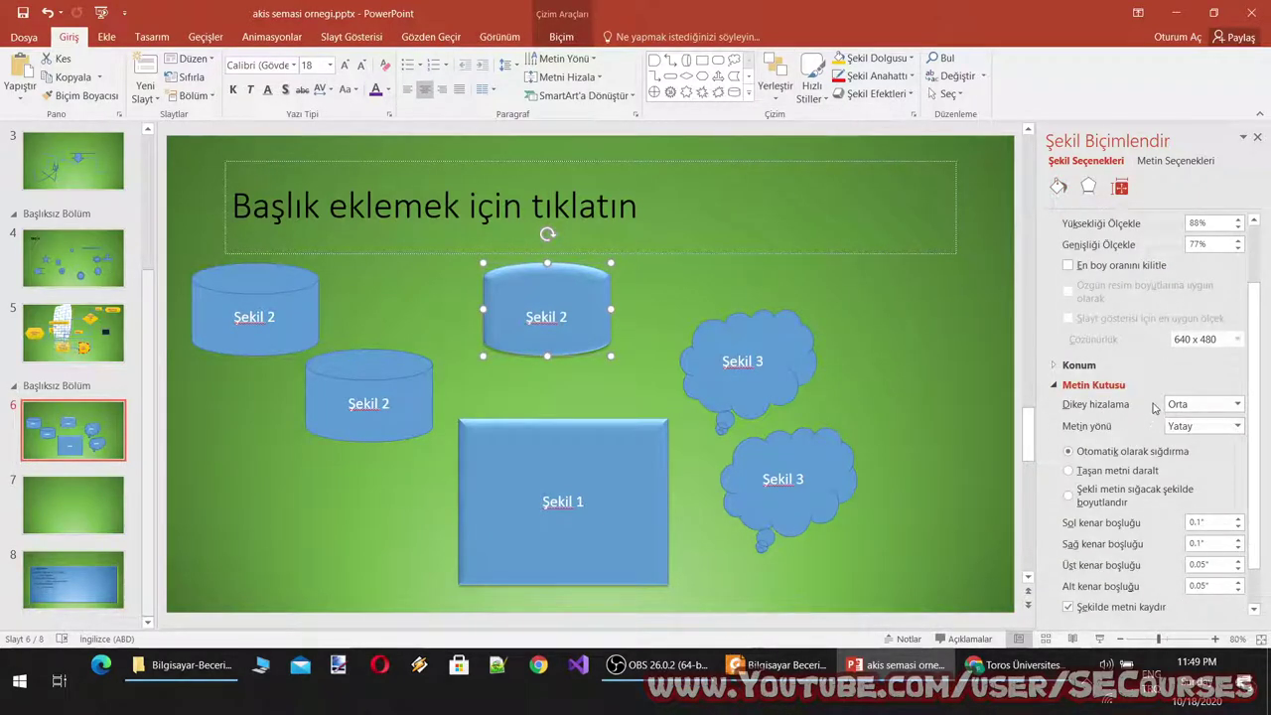
left_click(1133, 366)
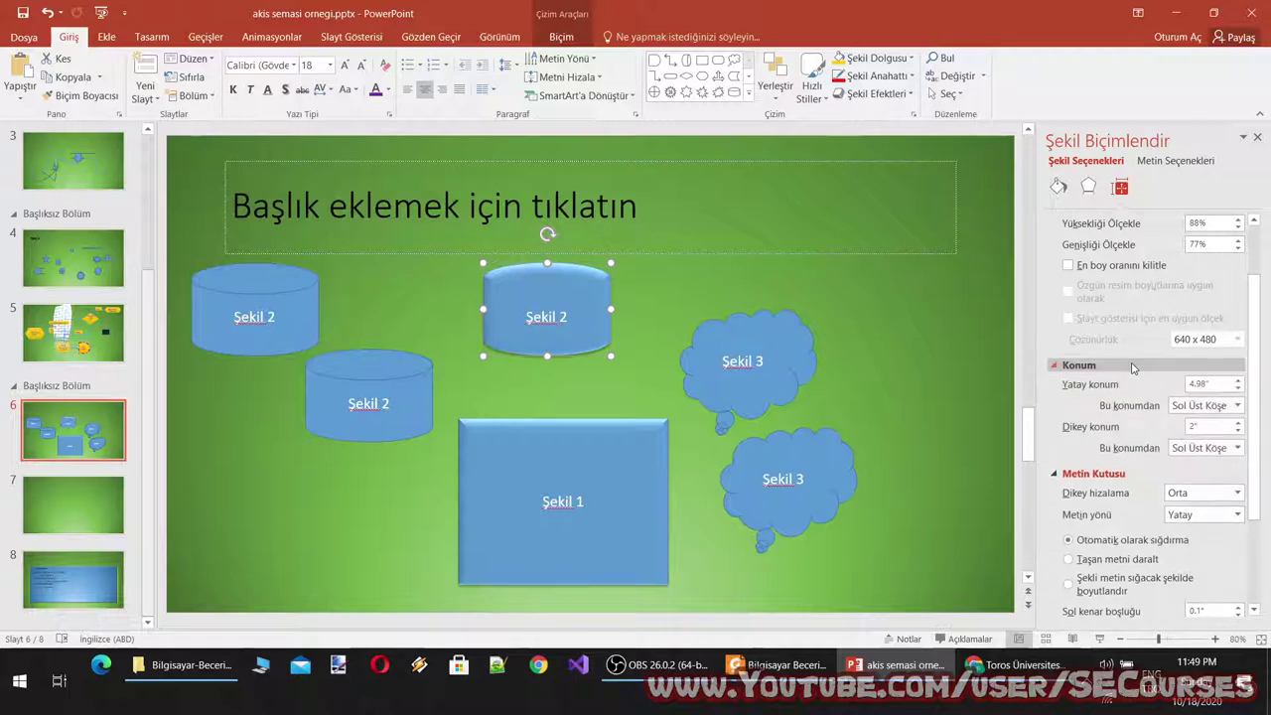
scroll(1138, 417, "down", 3)
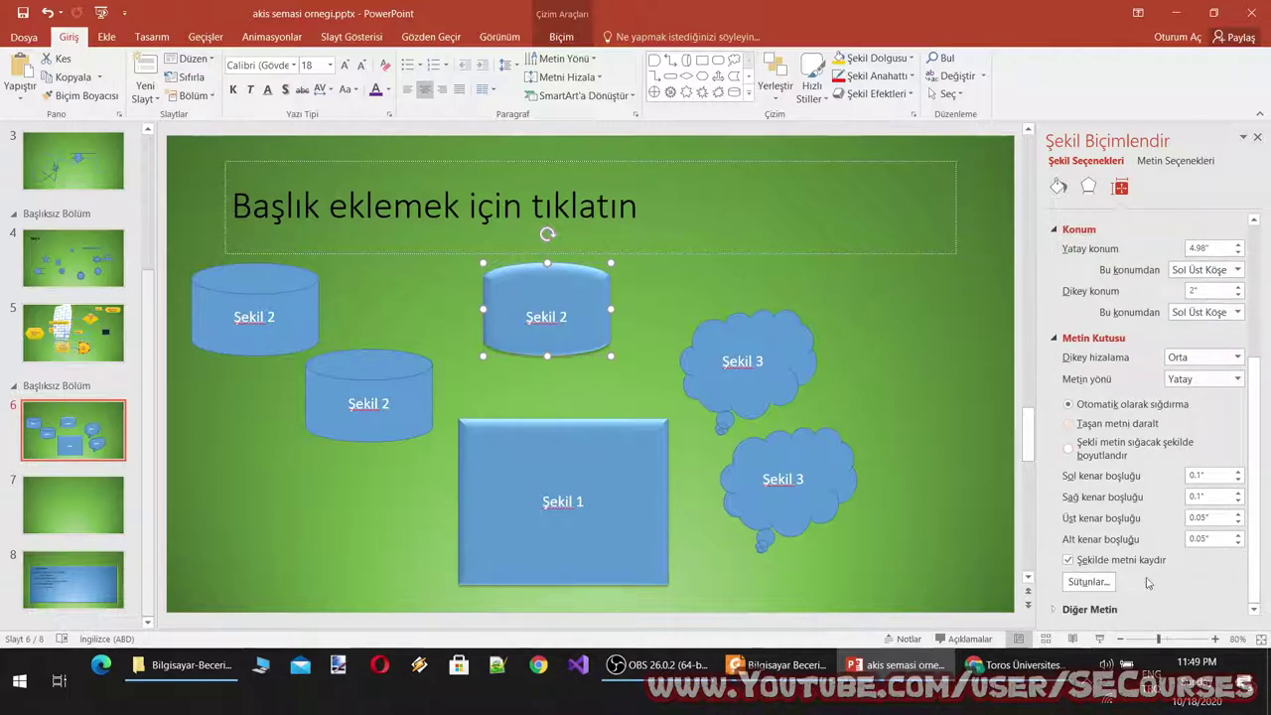
scroll(1161, 599, "up", 1)
scroll(1160, 597, "up", 3)
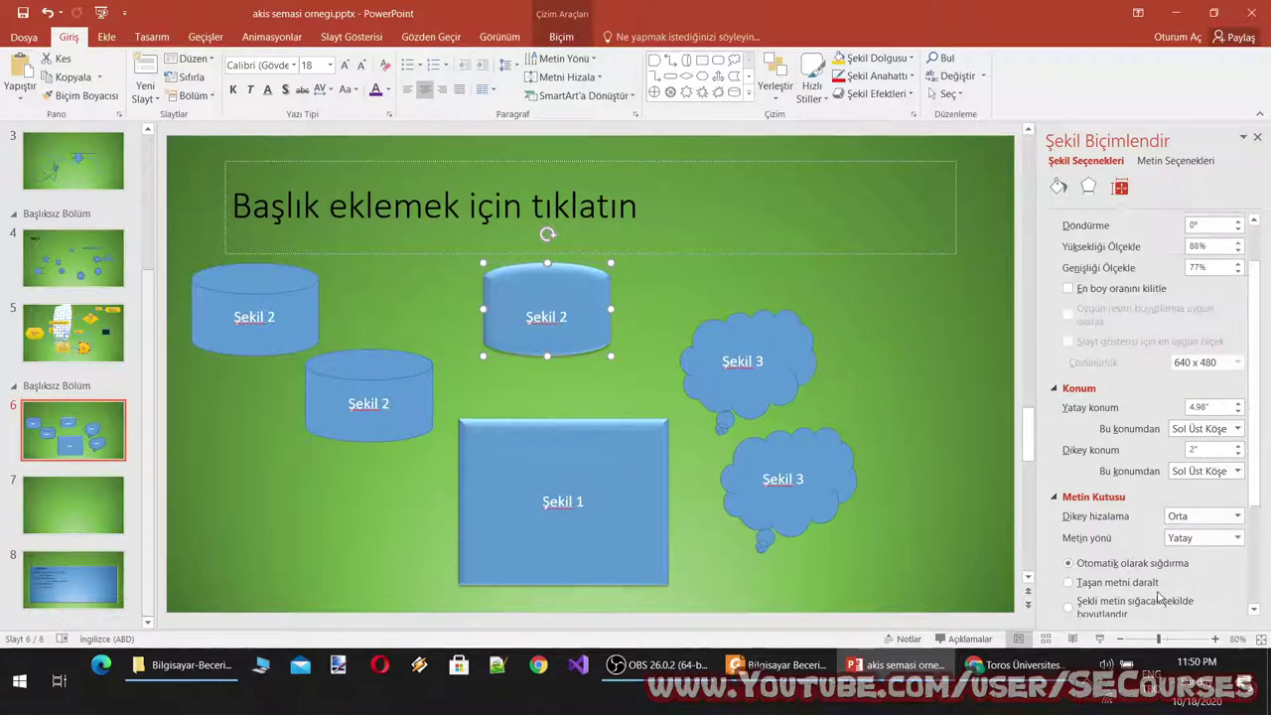
scroll(1159, 596, "up", 1)
scroll(1132, 389, "down", 1)
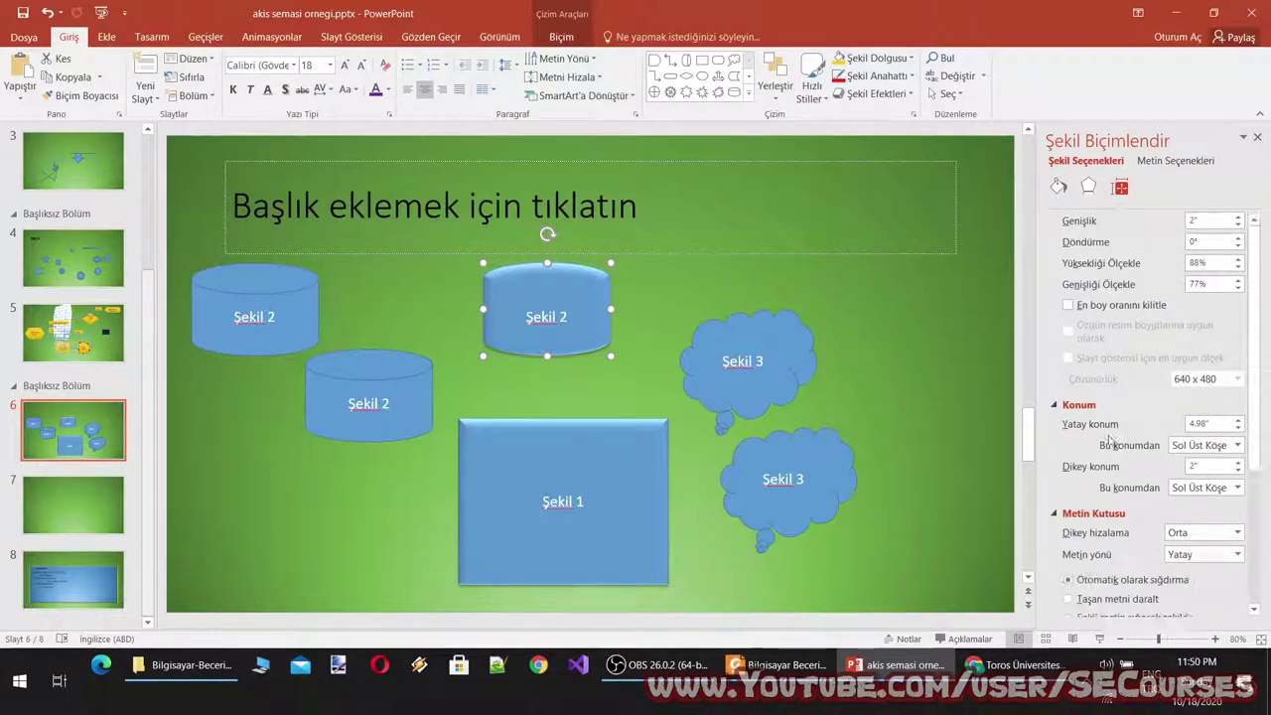
scroll(1161, 407, "down", 1)
left_click(1238, 387)
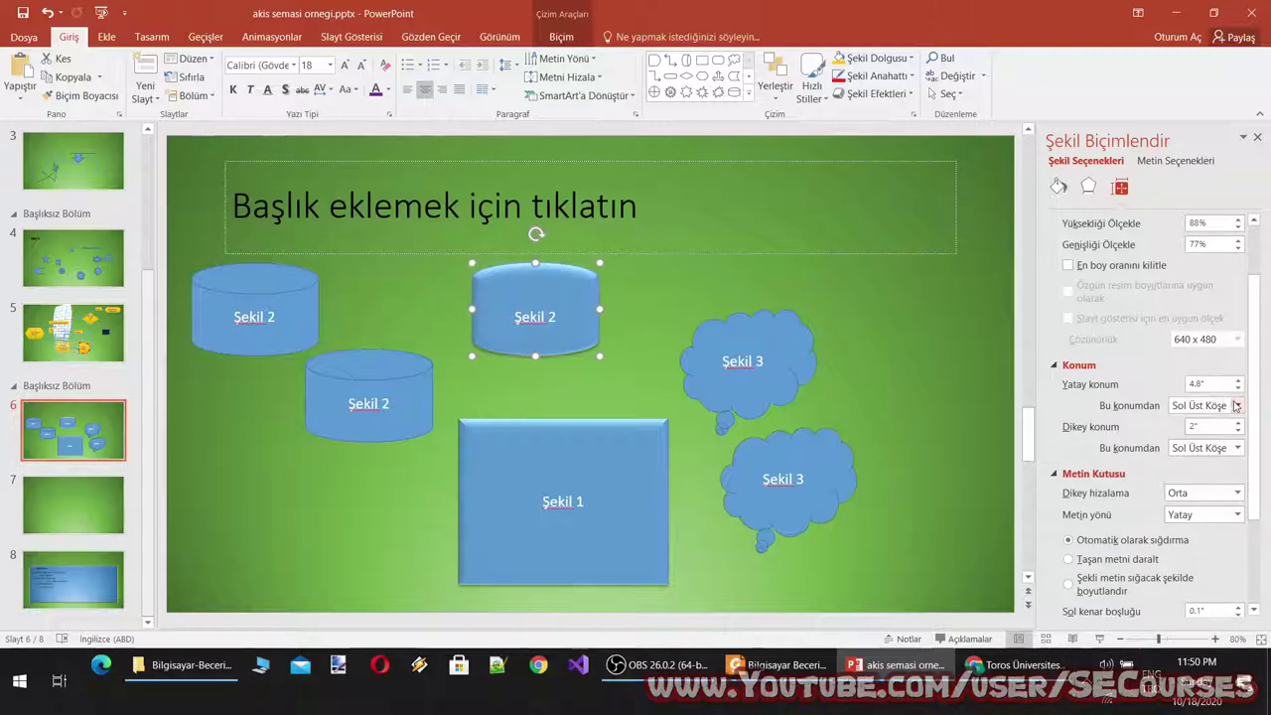
left_click(1238, 423)
left_click(1238, 423)
left_click(1238, 423)
left_click(1236, 448)
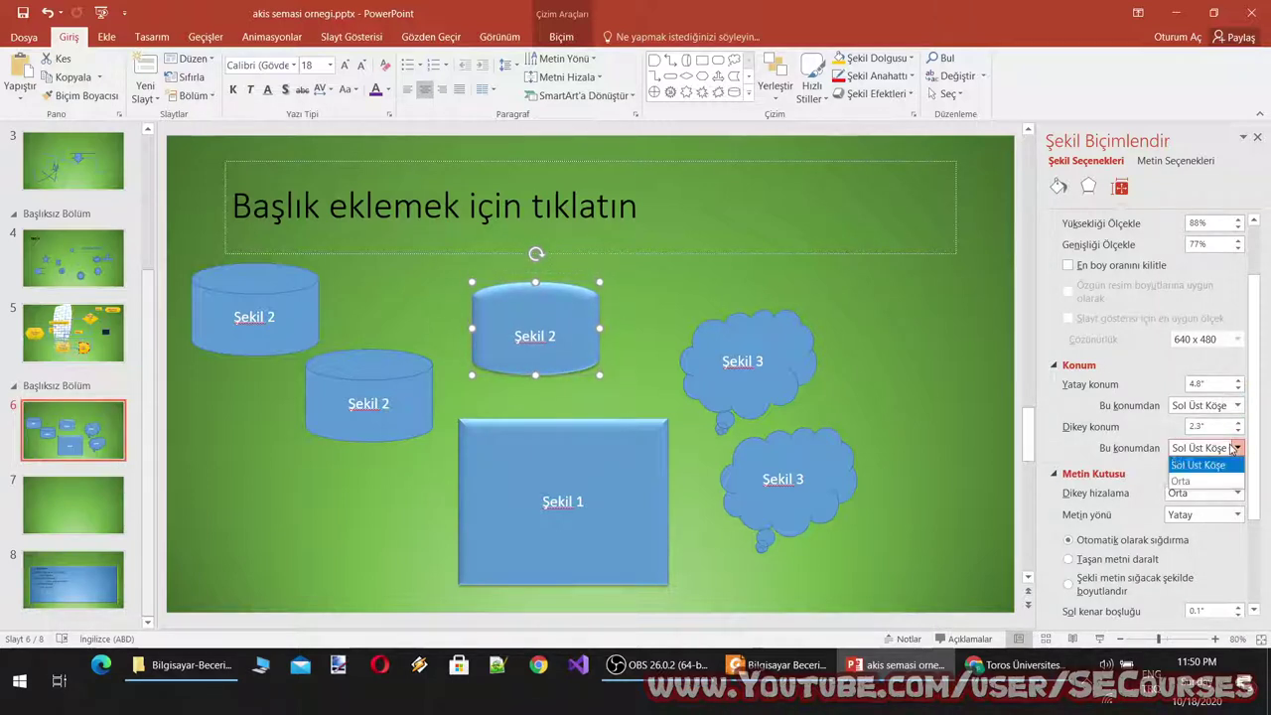
left_click(1234, 449)
Tilt the cylinder with its rotation handle, then deselect it and move to slide 7.
scroll(1205, 499, "down", 1)
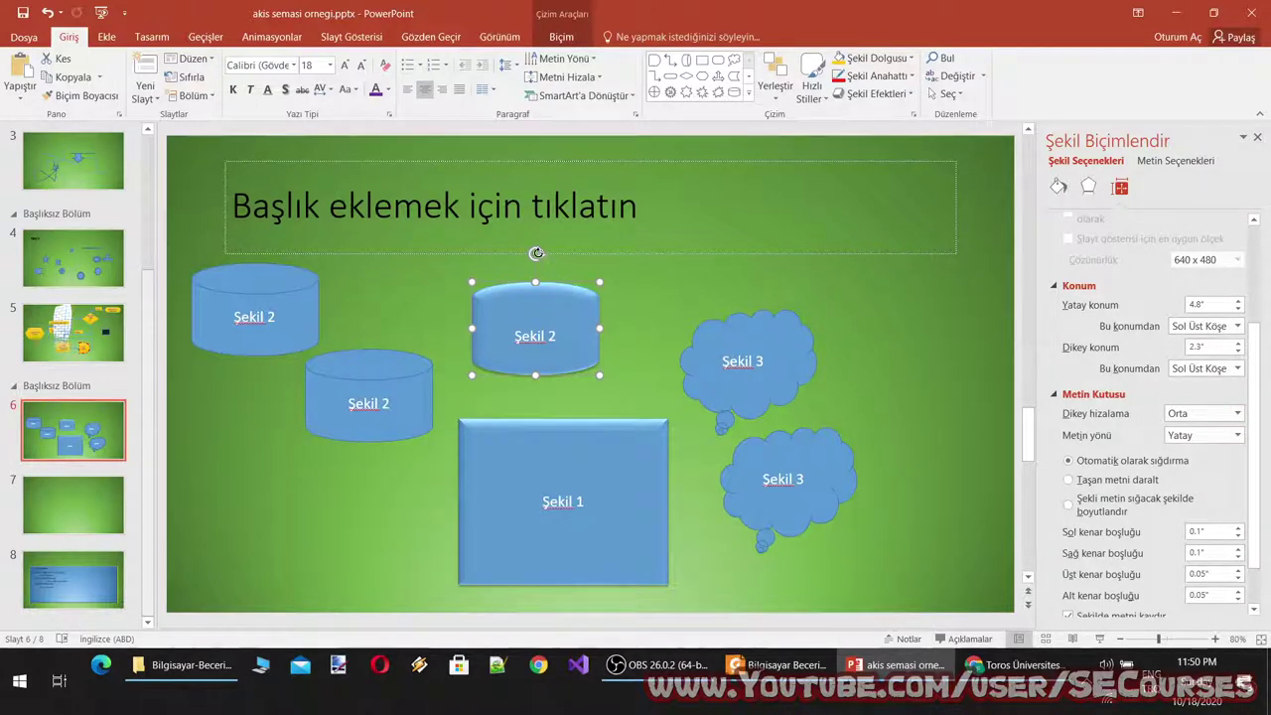
mouse_move(536, 254)
left_mouse_down()
mouse_move(588, 275)
mouse_move(491, 267)
left_mouse_up()
scroll(1182, 517, "down", 1)
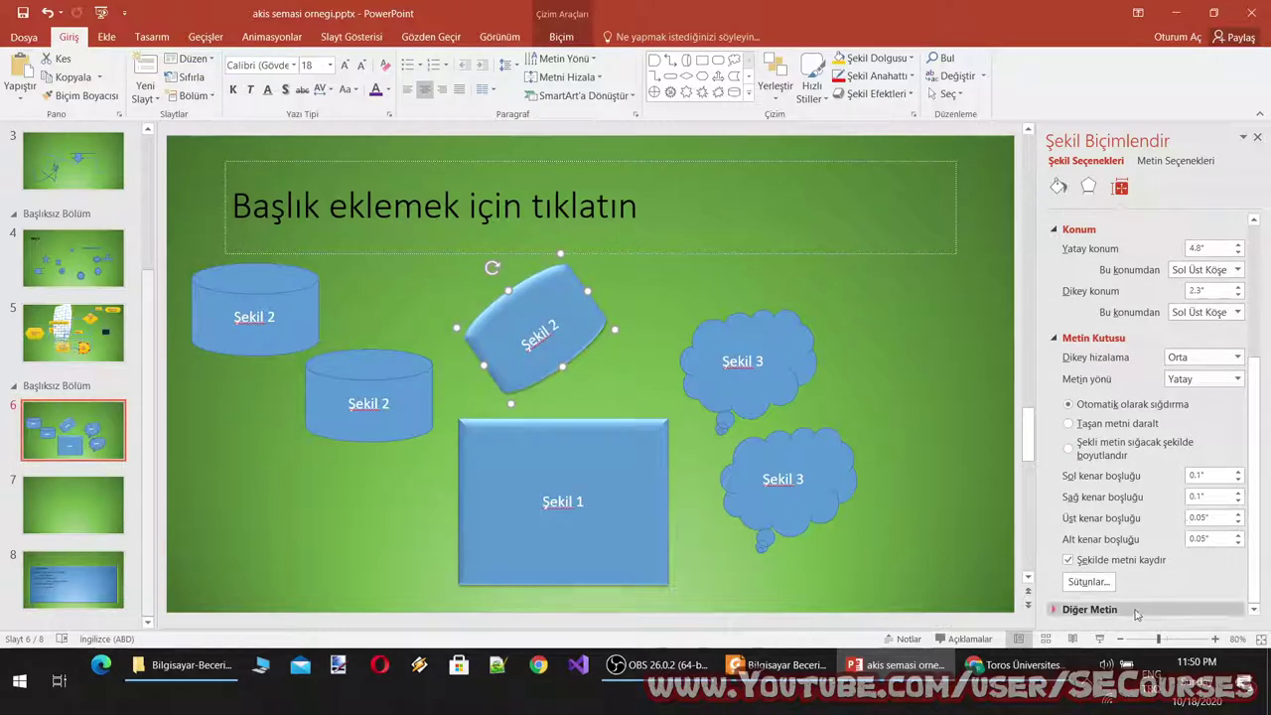
key("Escape")
key("Page_Down")
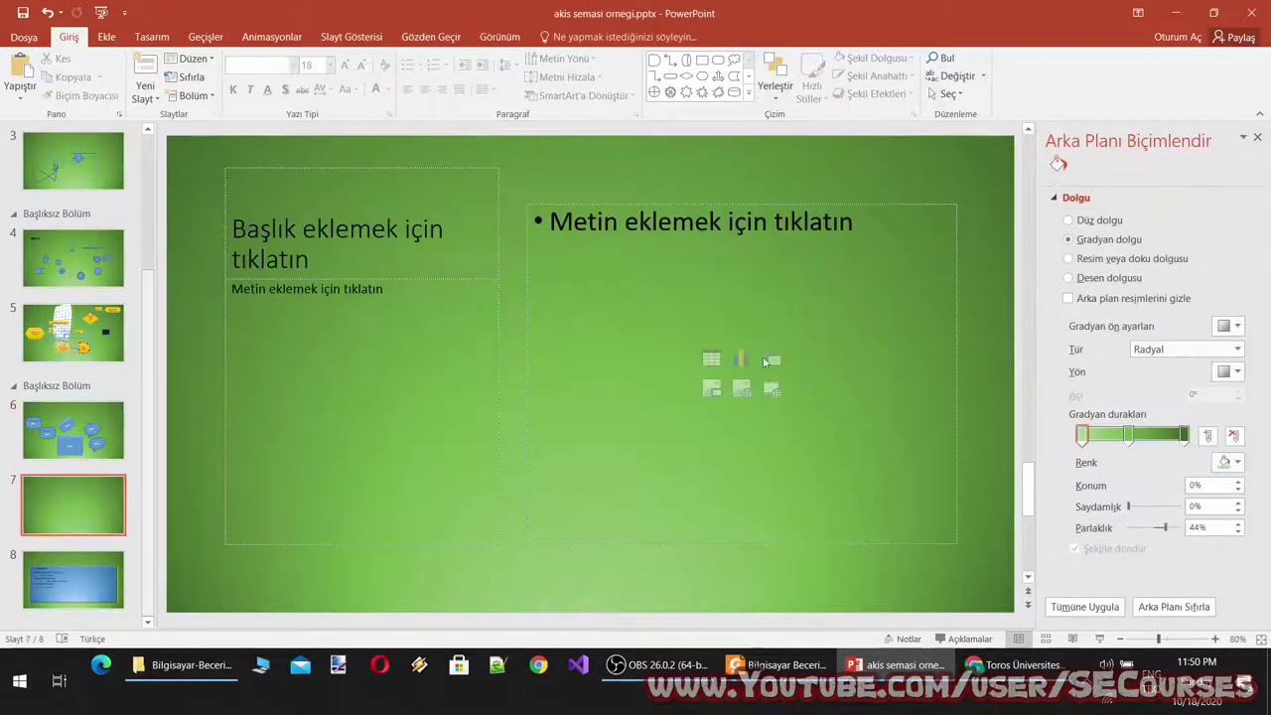
Go to slide 8 and select its blue content box.
scroll(1037, 171, "up", 5)
scroll(1038, 170, "up", 3)
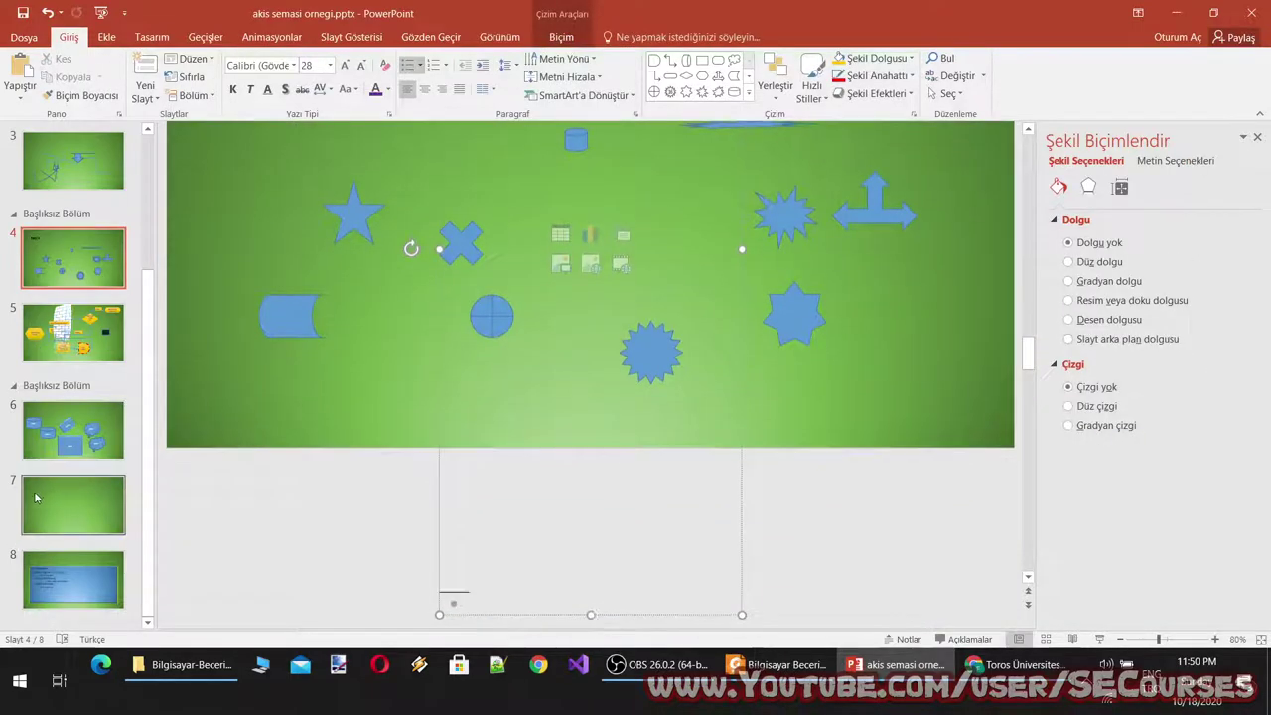
left_click(55, 526)
left_click(52, 556)
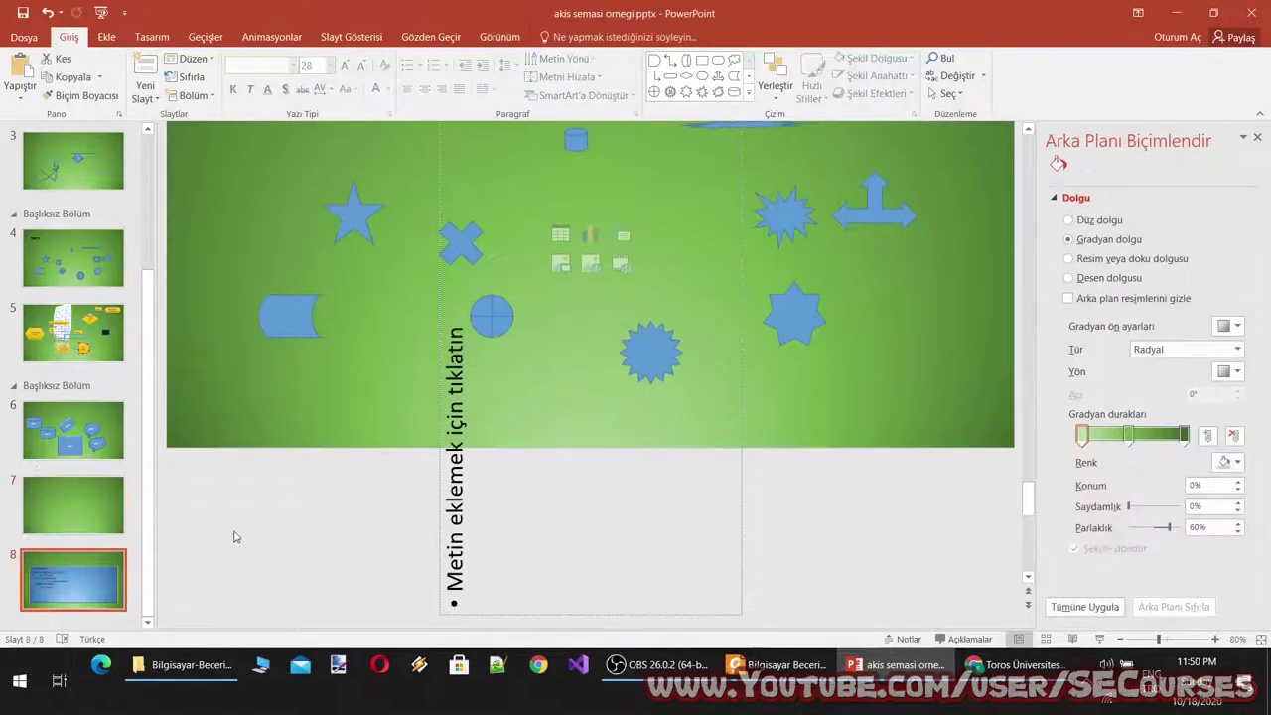
key("Tab")
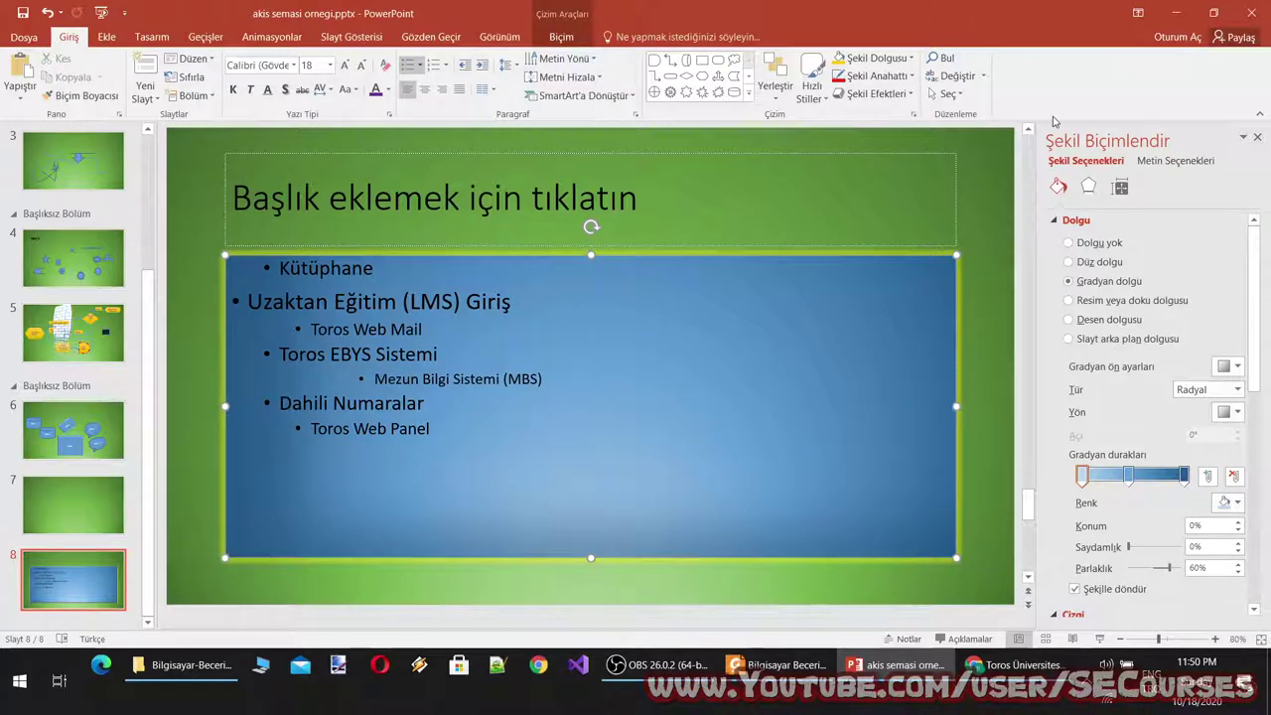
Replace the Arial font with Arial Narrow using Replace Fonts.
left_click(983, 77)
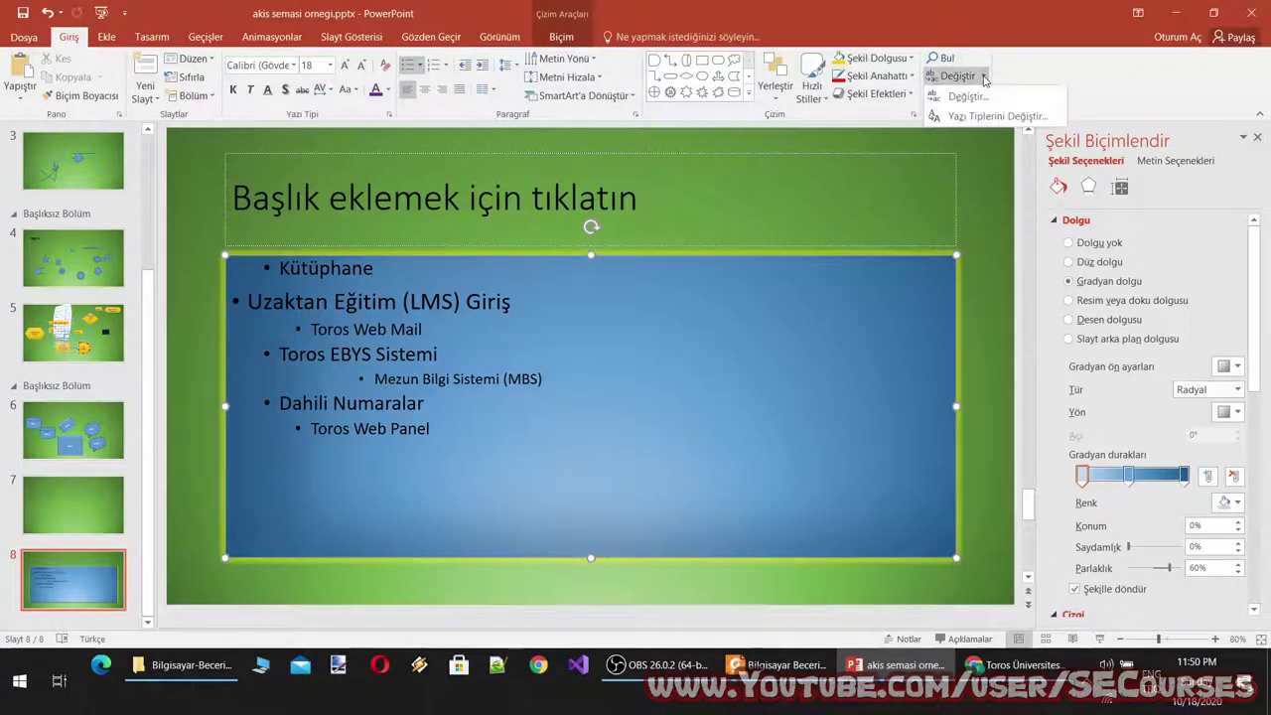
left_click(971, 116)
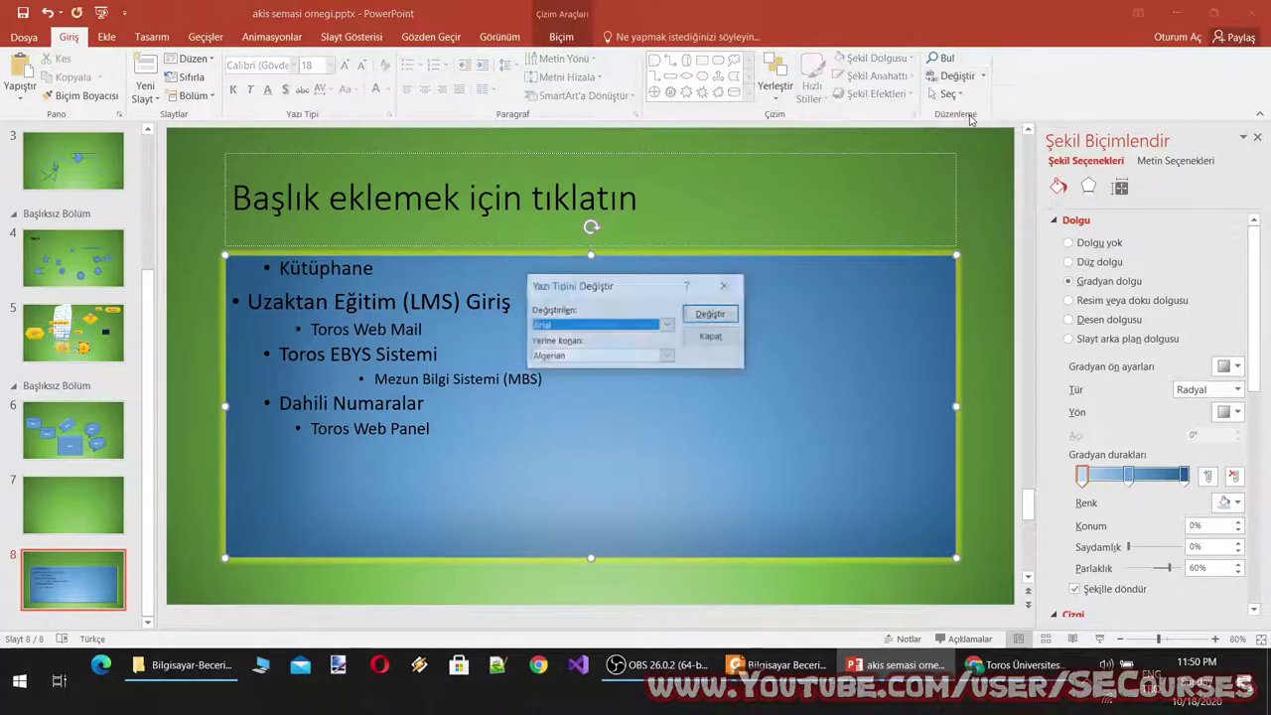
left_click(582, 329)
left_click(583, 336)
left_click(638, 358)
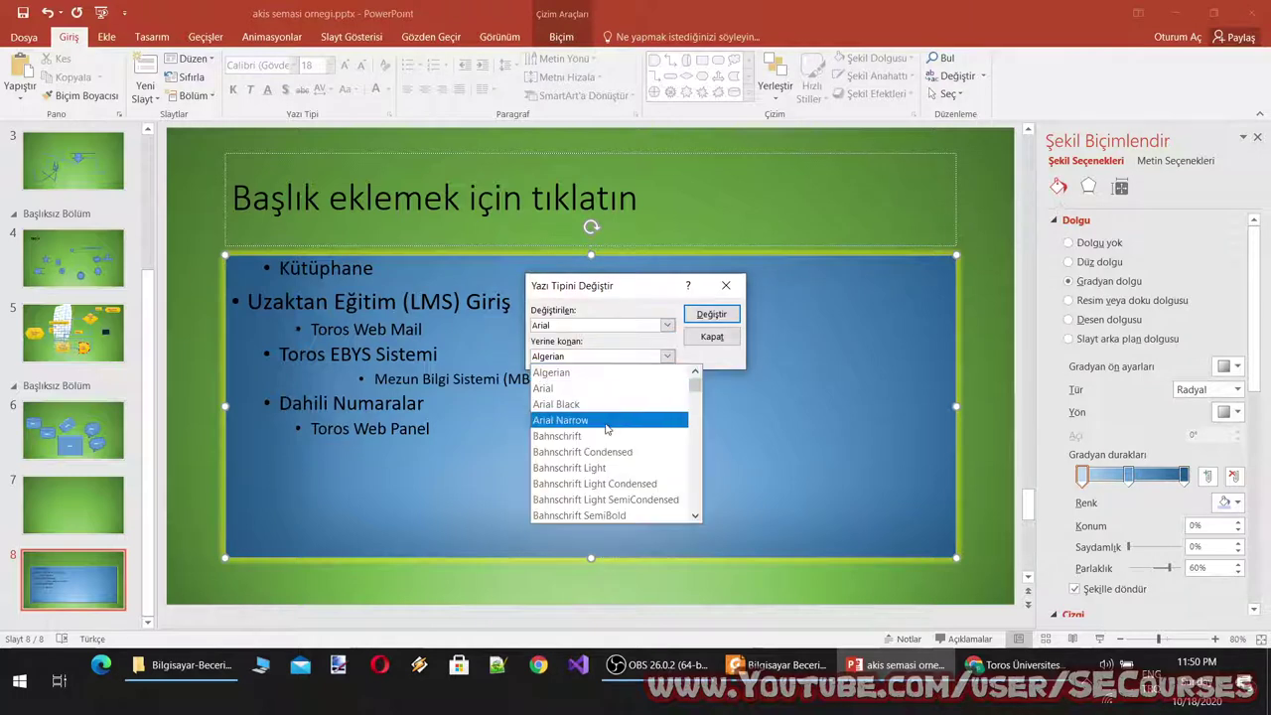
left_click(607, 421)
left_click(714, 318)
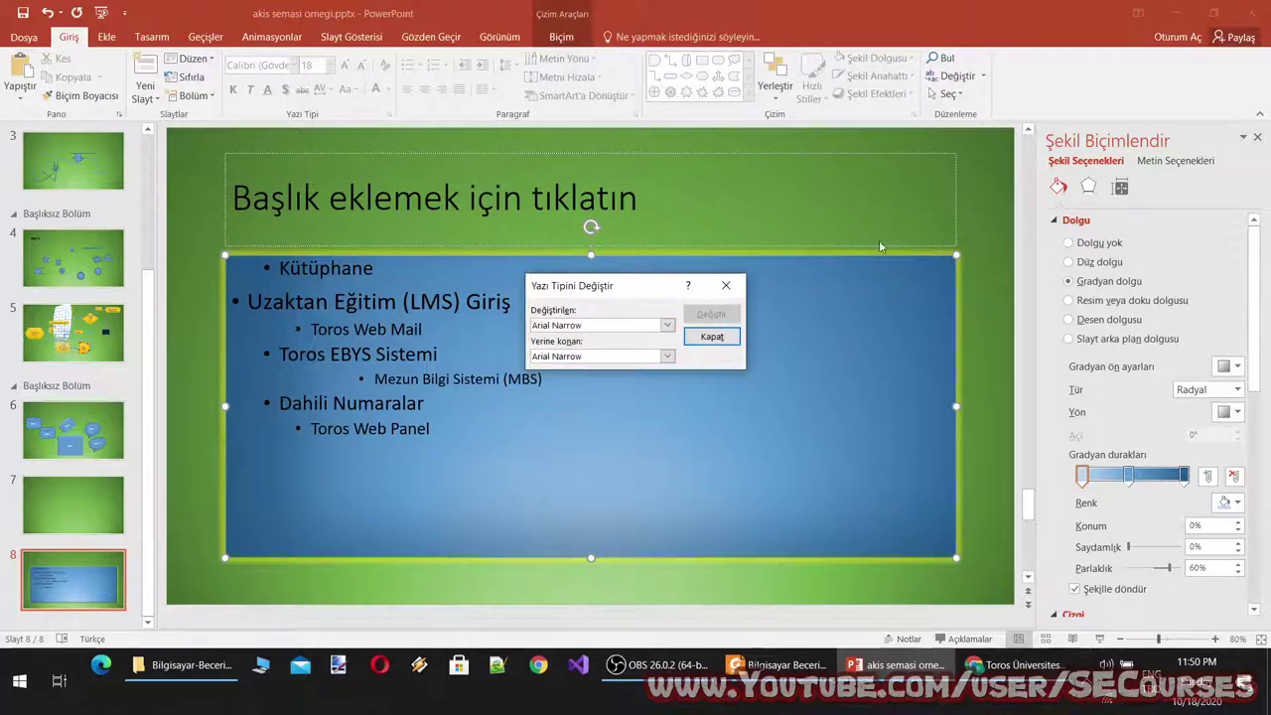
left_click(710, 338)
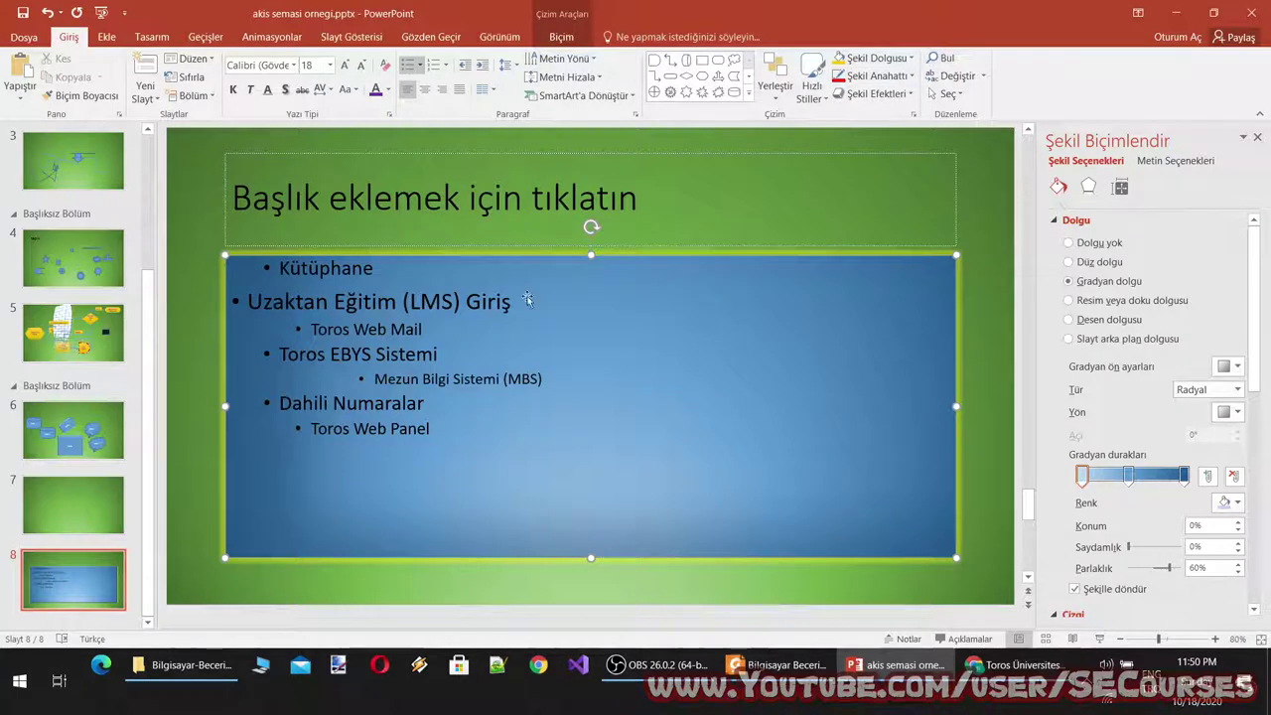
Search the deck for 'kütüp' and 'Kütüphane' with Find Next.
left_click(944, 59)
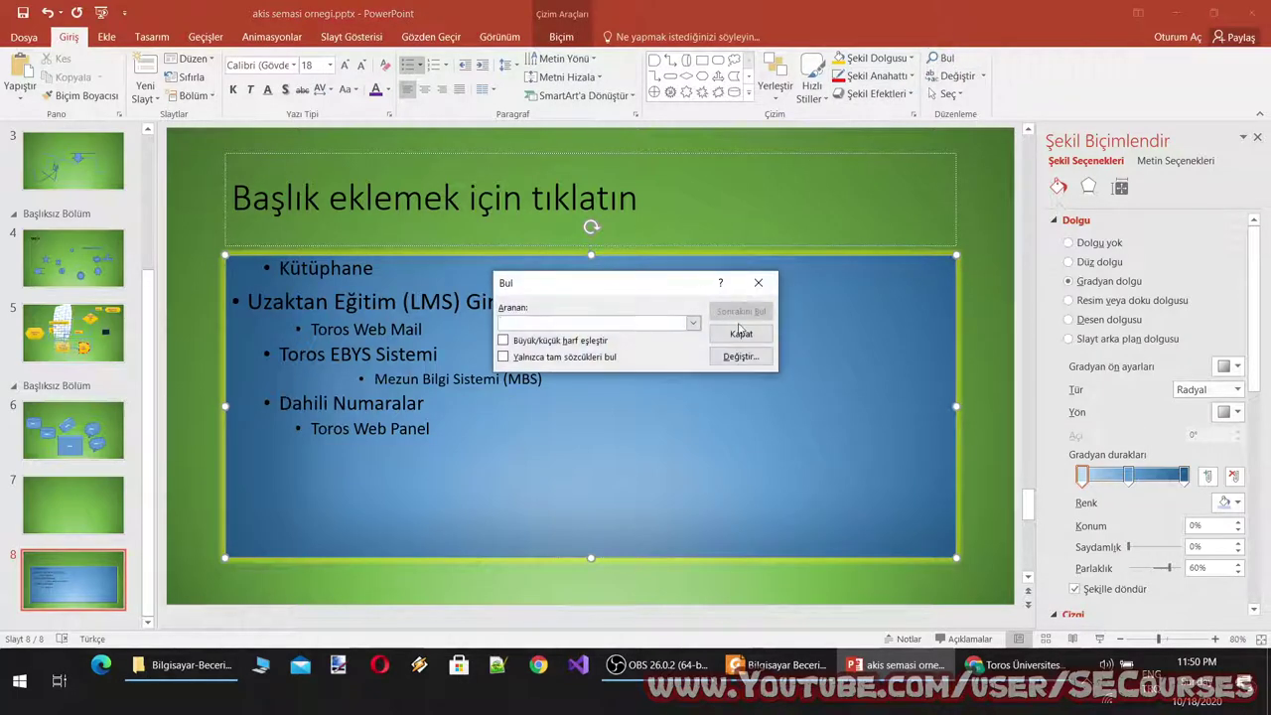
left_click_drag(644, 288, 753, 286)
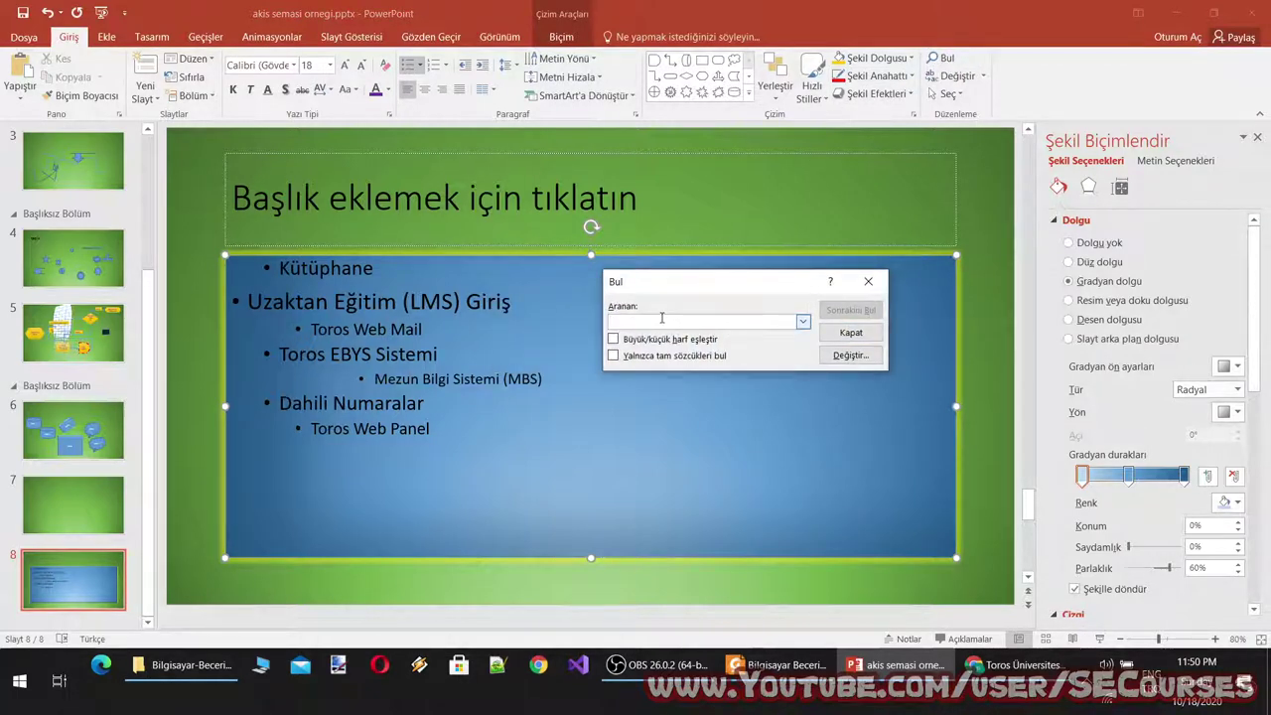
type("kütüphane")
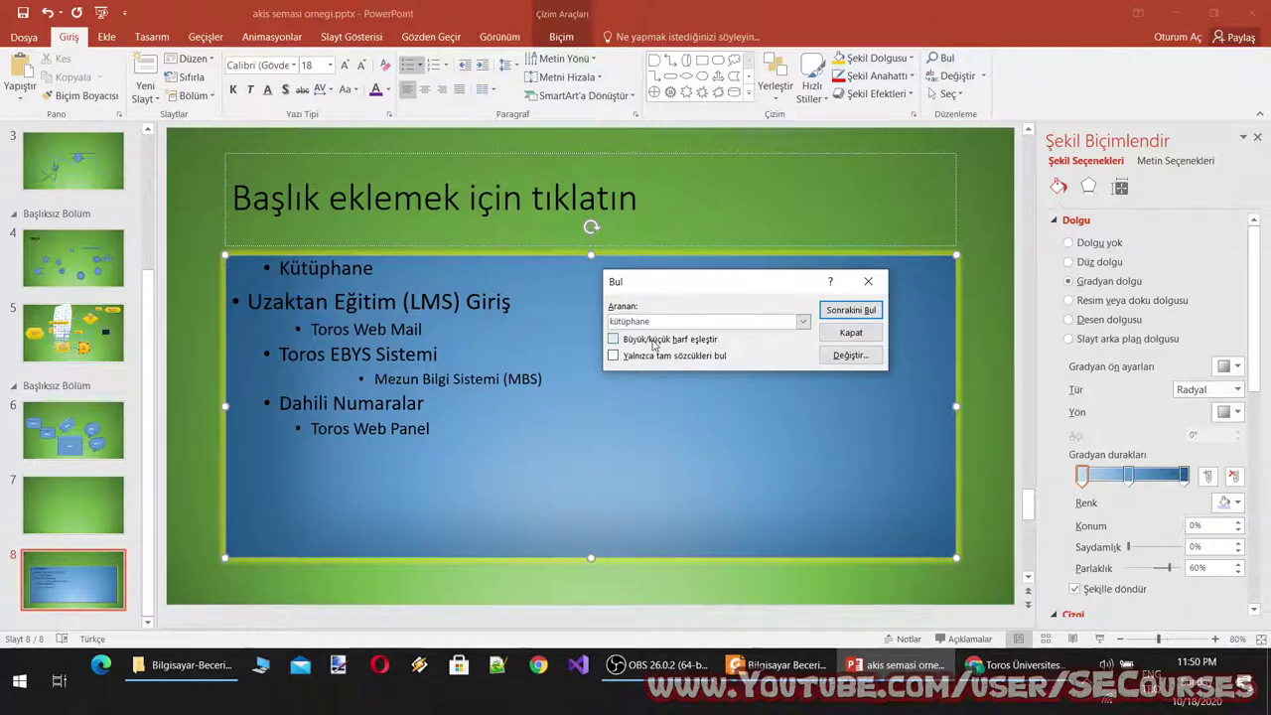
key("Return")
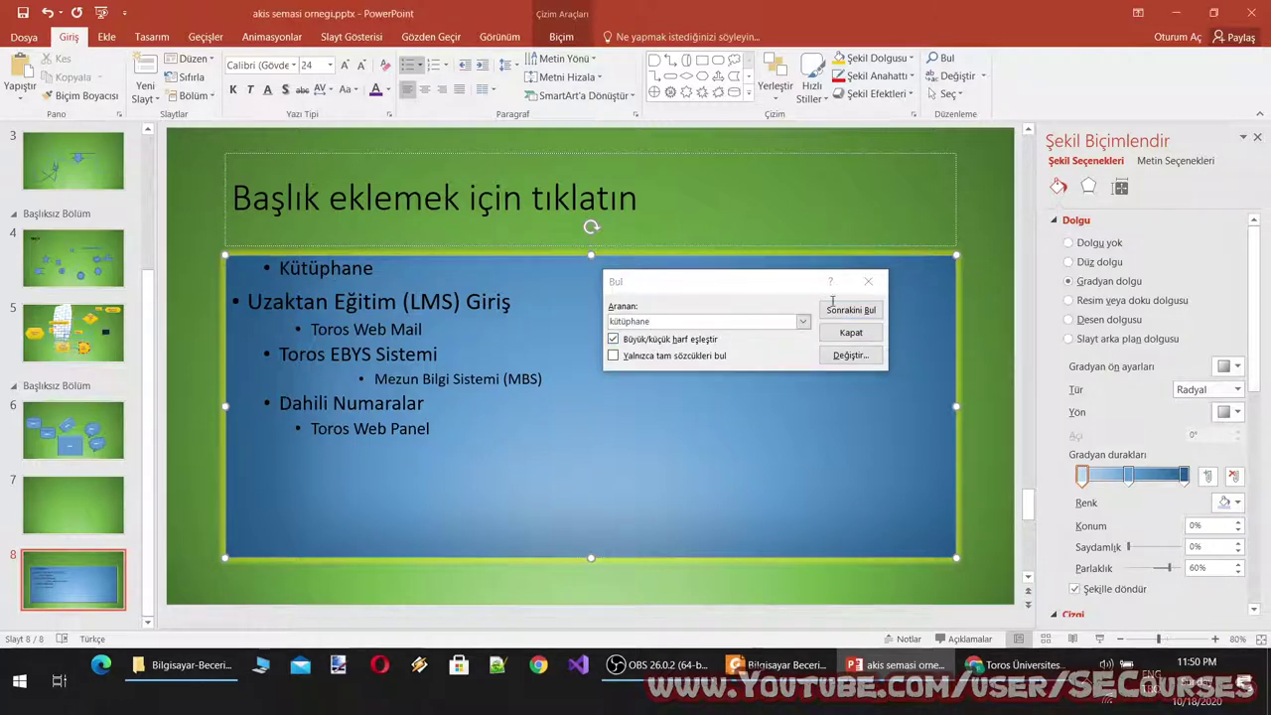
left_click(850, 310)
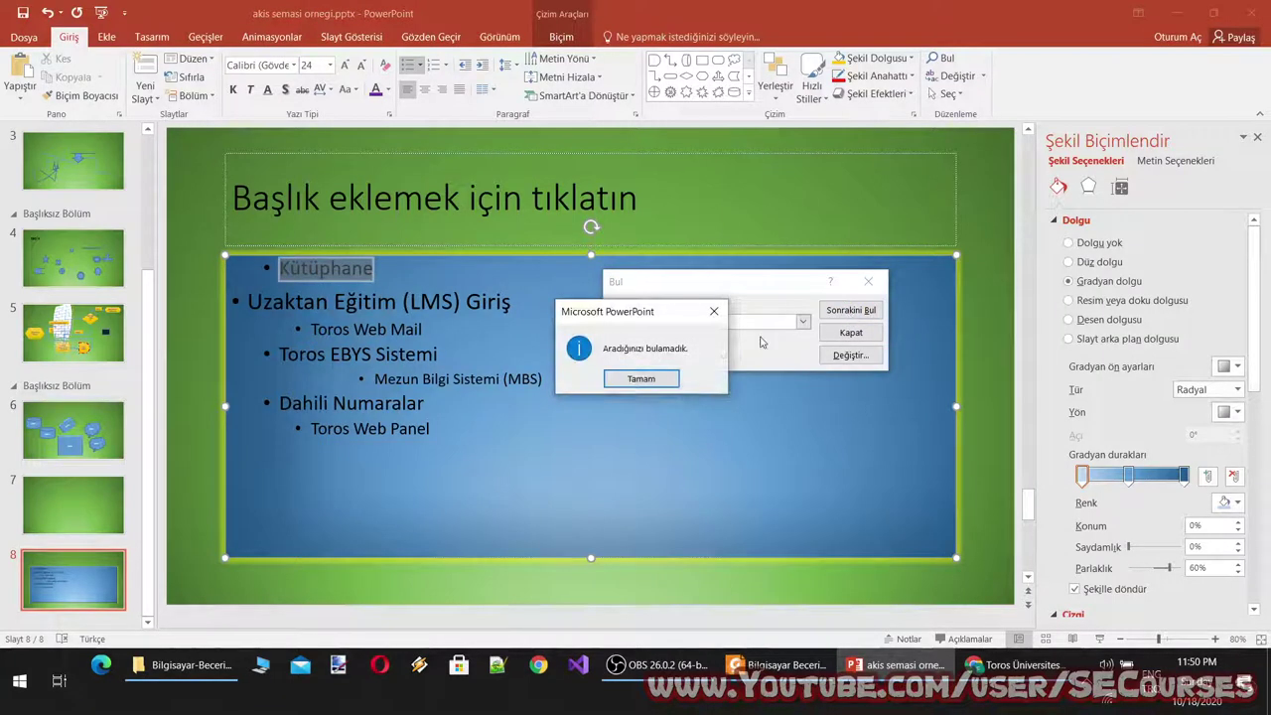
left_click(641, 377)
left_click(304, 274)
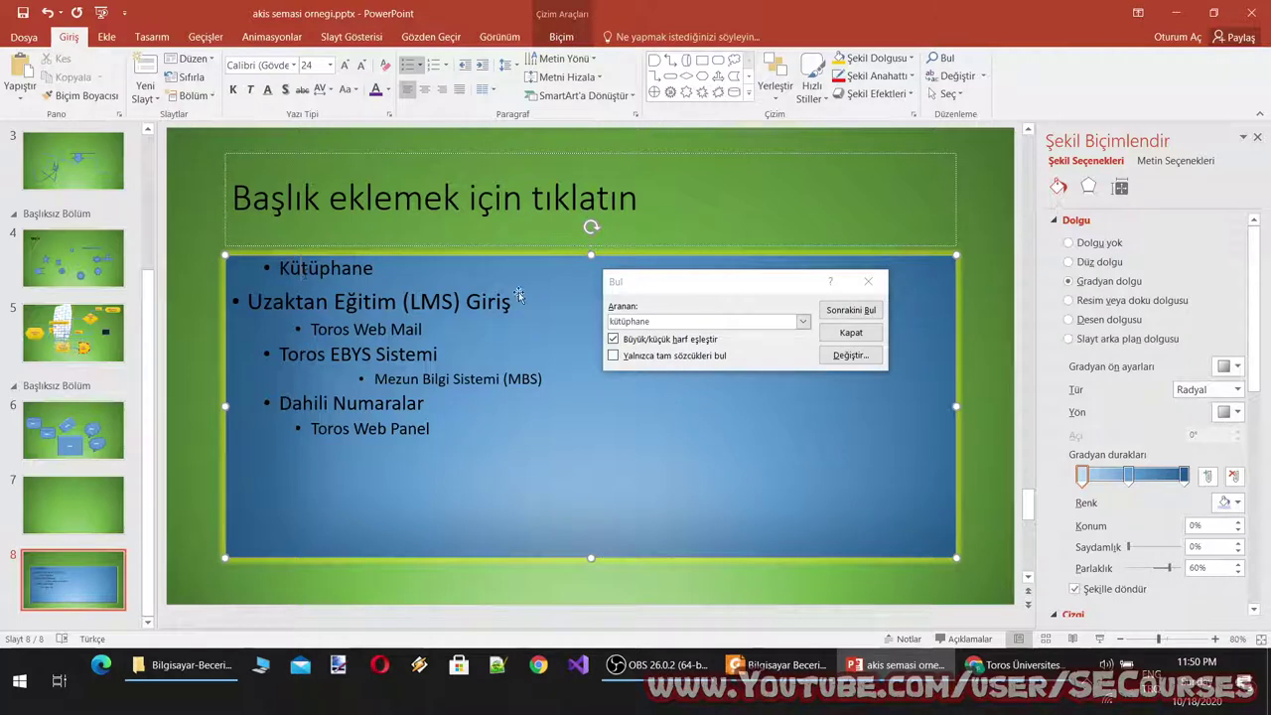
double_click(642, 318)
type("K")
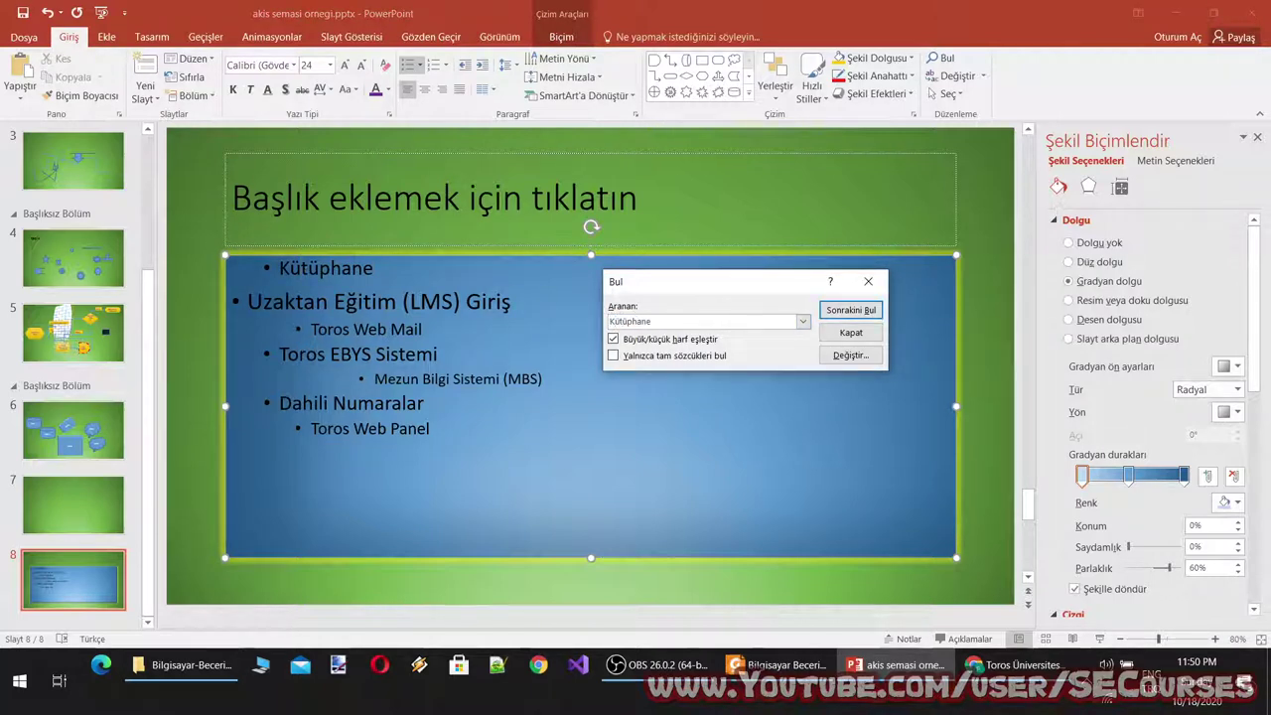
left_click(822, 311)
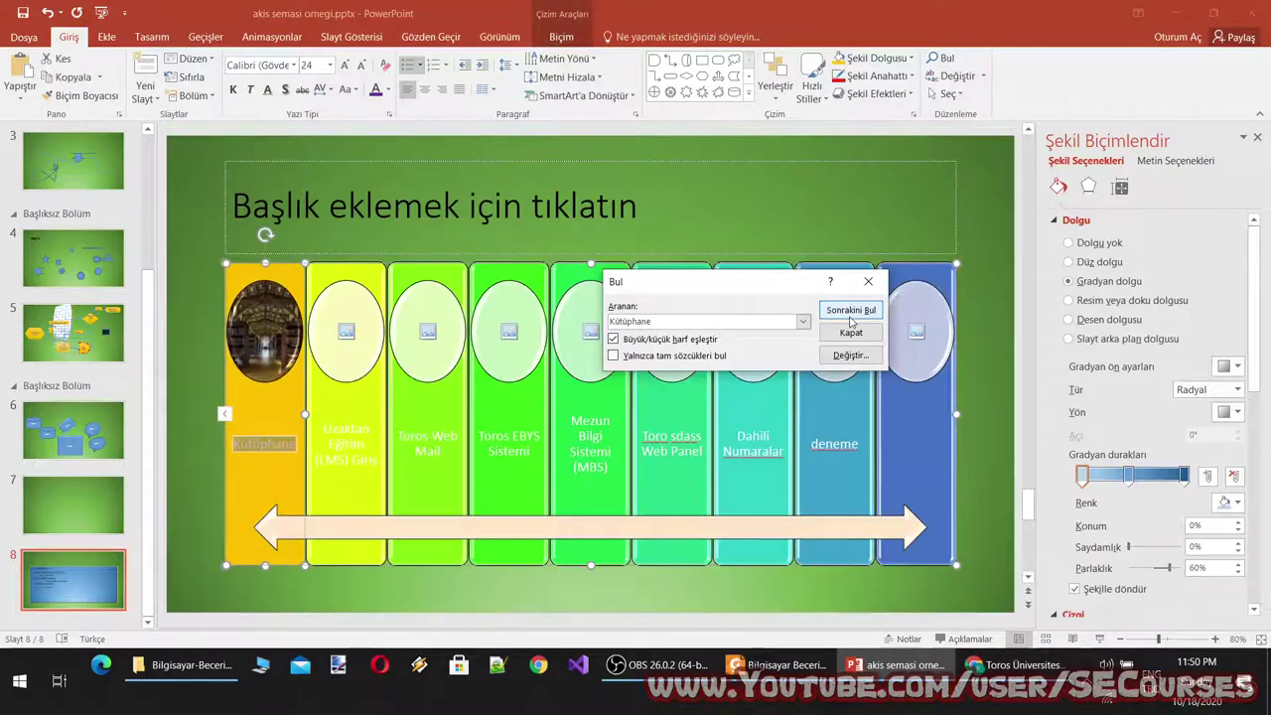
left_click(851, 319)
left_click(646, 376)
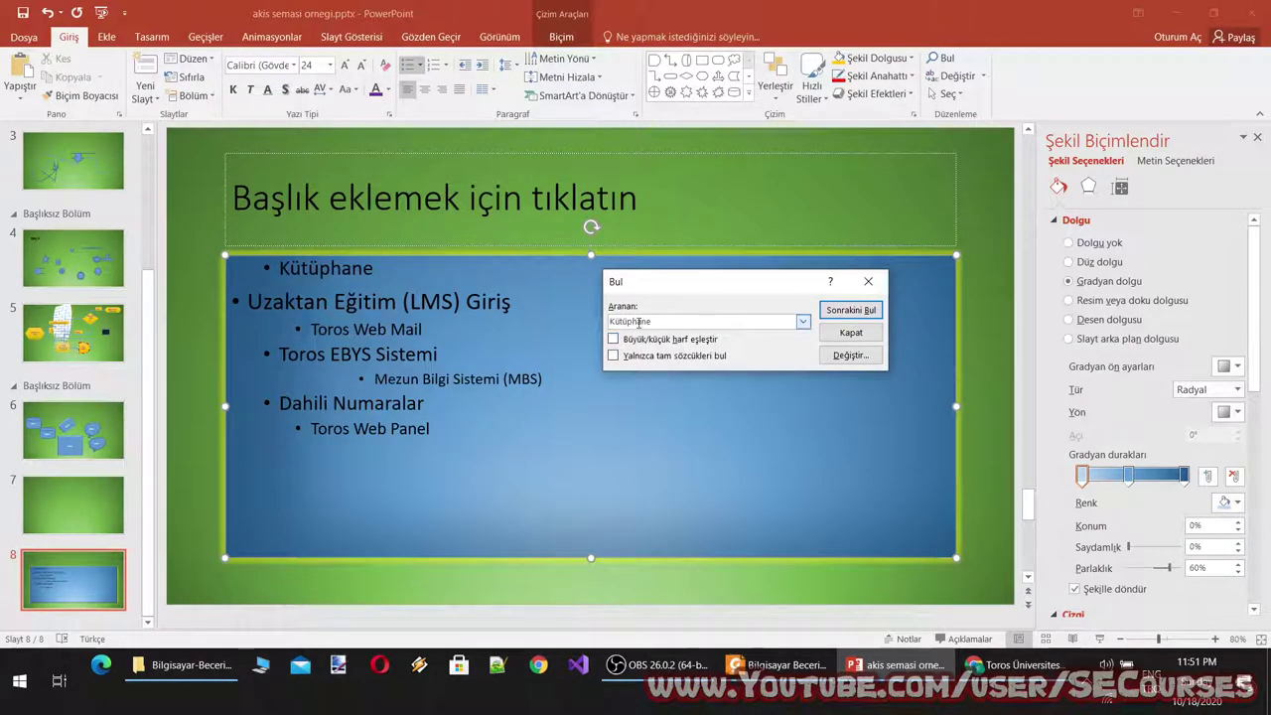
Shorten the search to 'Kütüpha', step through matches on slides 2 and 8, then switch to Replace.
left_click(665, 321)
key("BackSpace")
key("BackSpace")
left_click(856, 312)
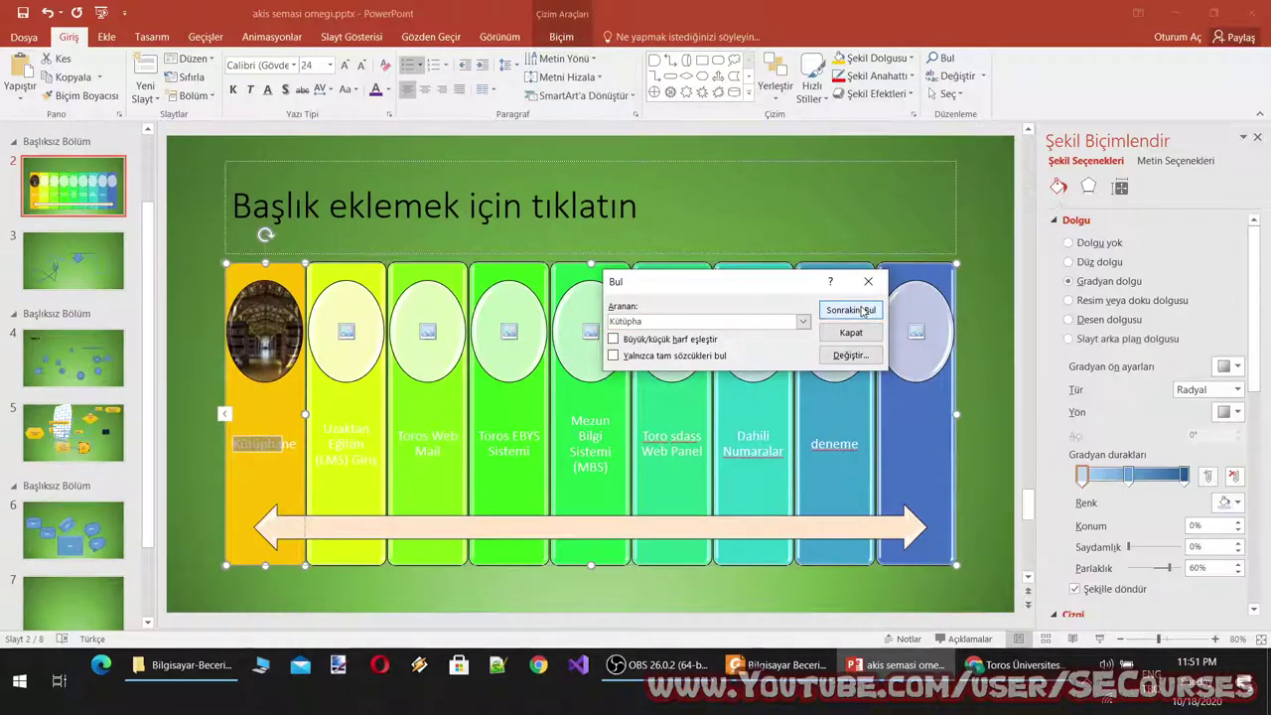
left_click(863, 312)
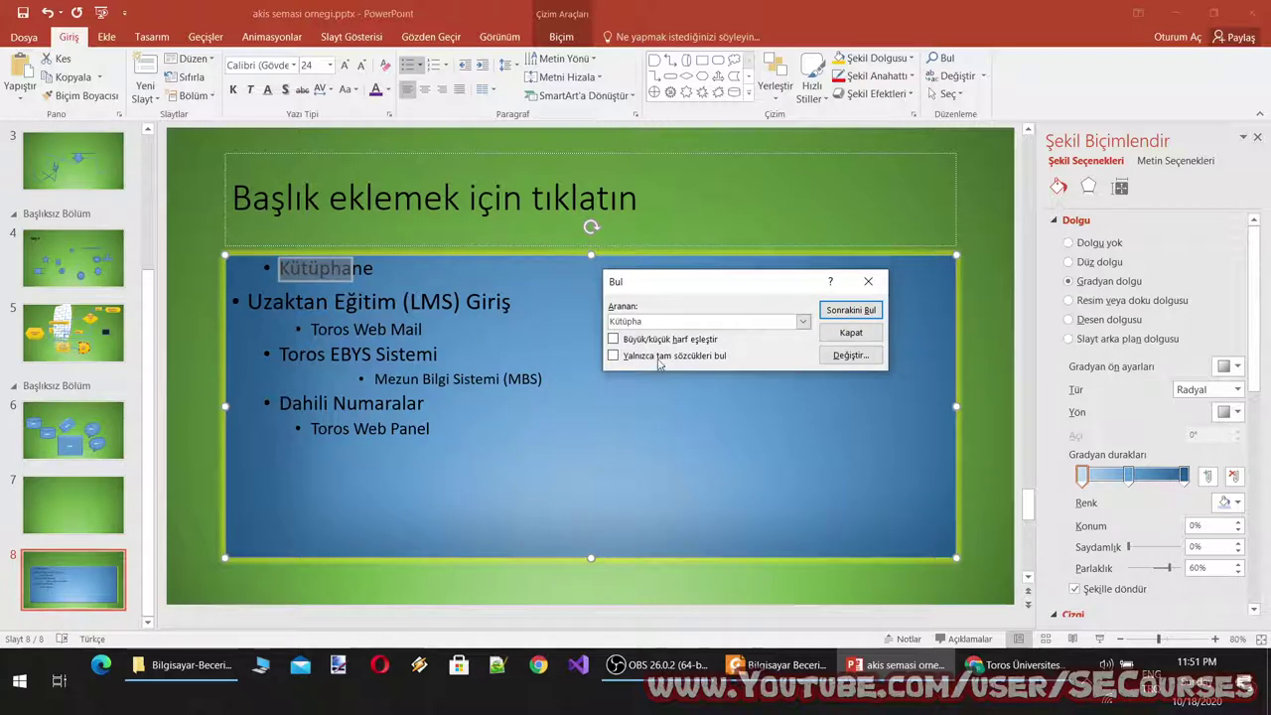
left_click(843, 310)
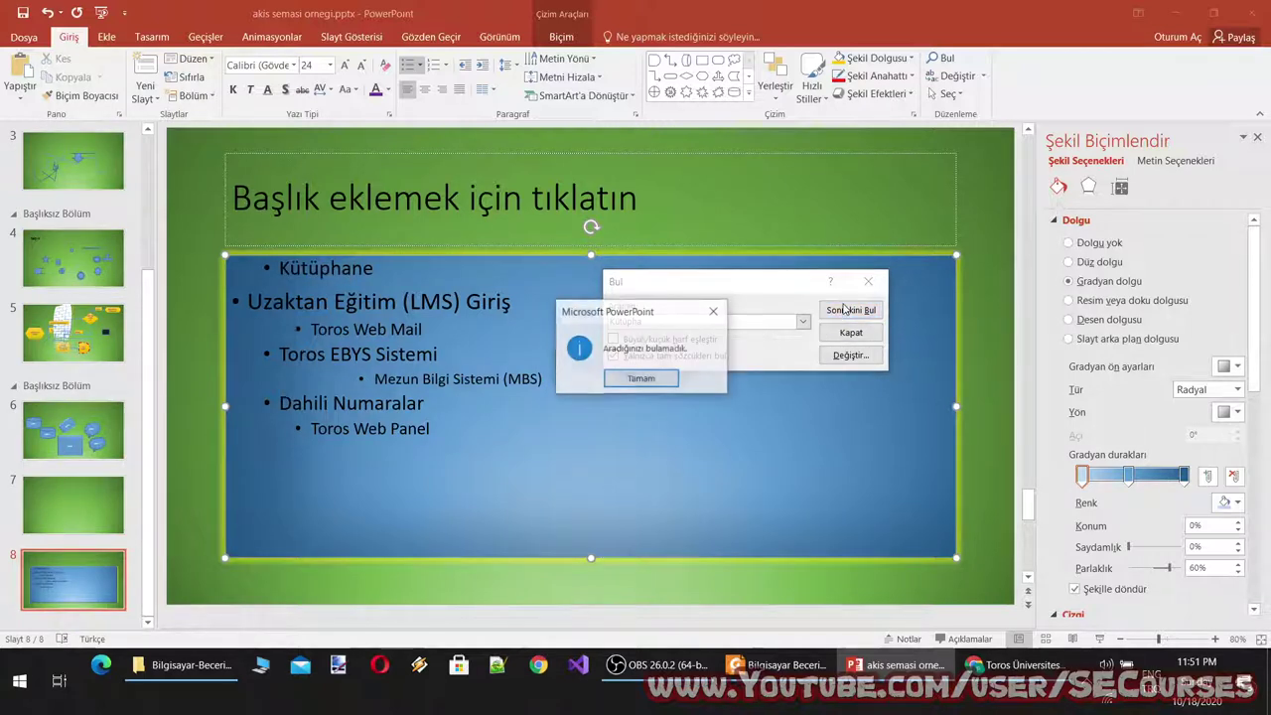
left_click(670, 380)
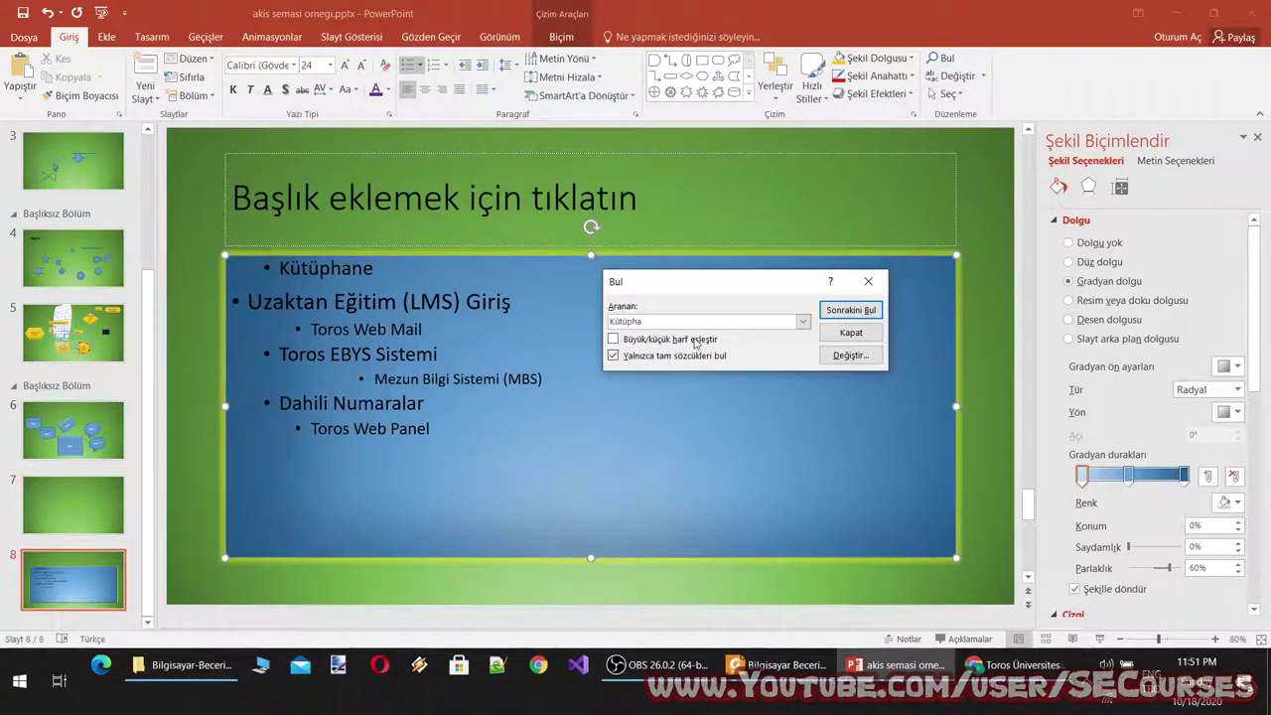
left_click(846, 355)
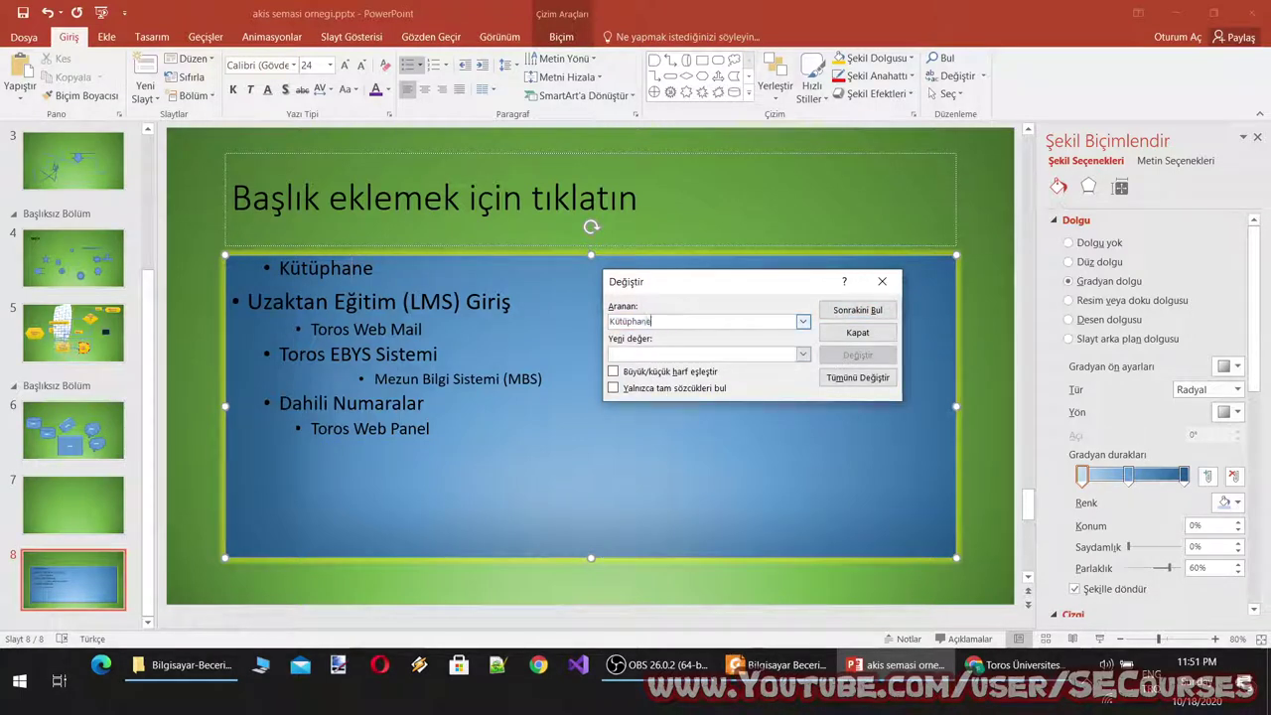
Replace all Kütüphane occurrences with 'okul', confirm the count, and close the dialogs.
type("okul")
left_click(830, 378)
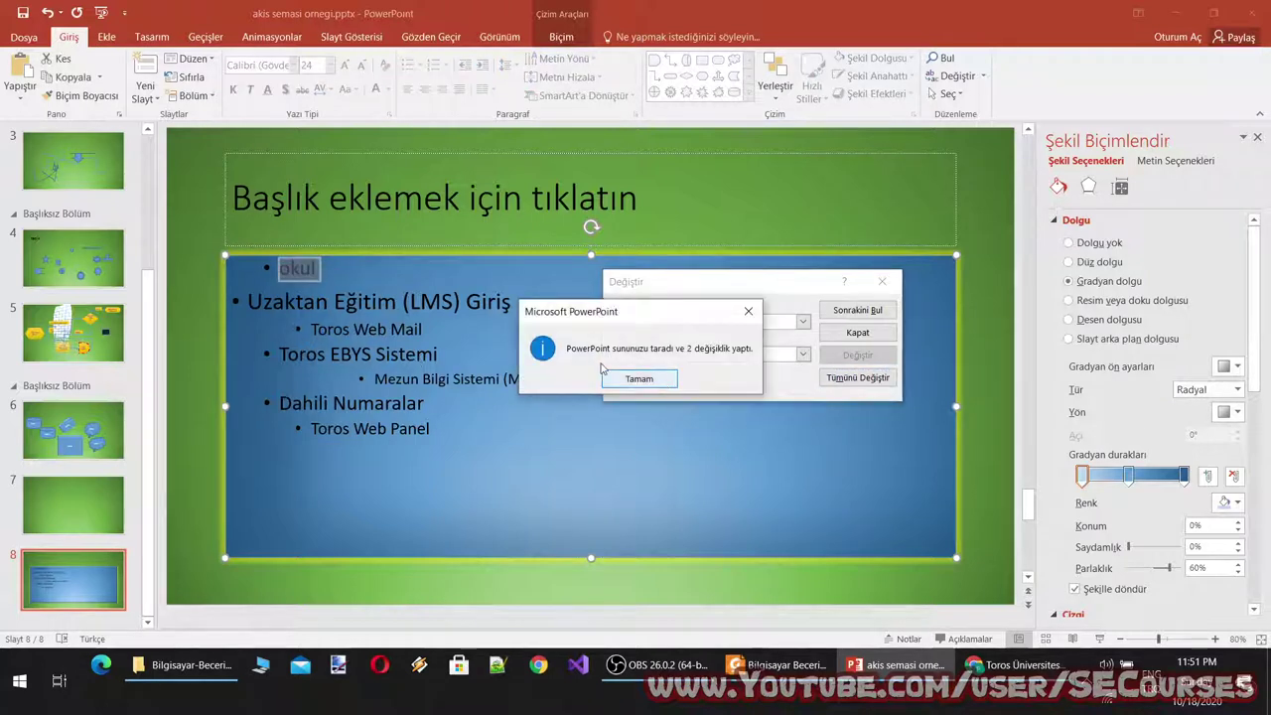
left_click(634, 378)
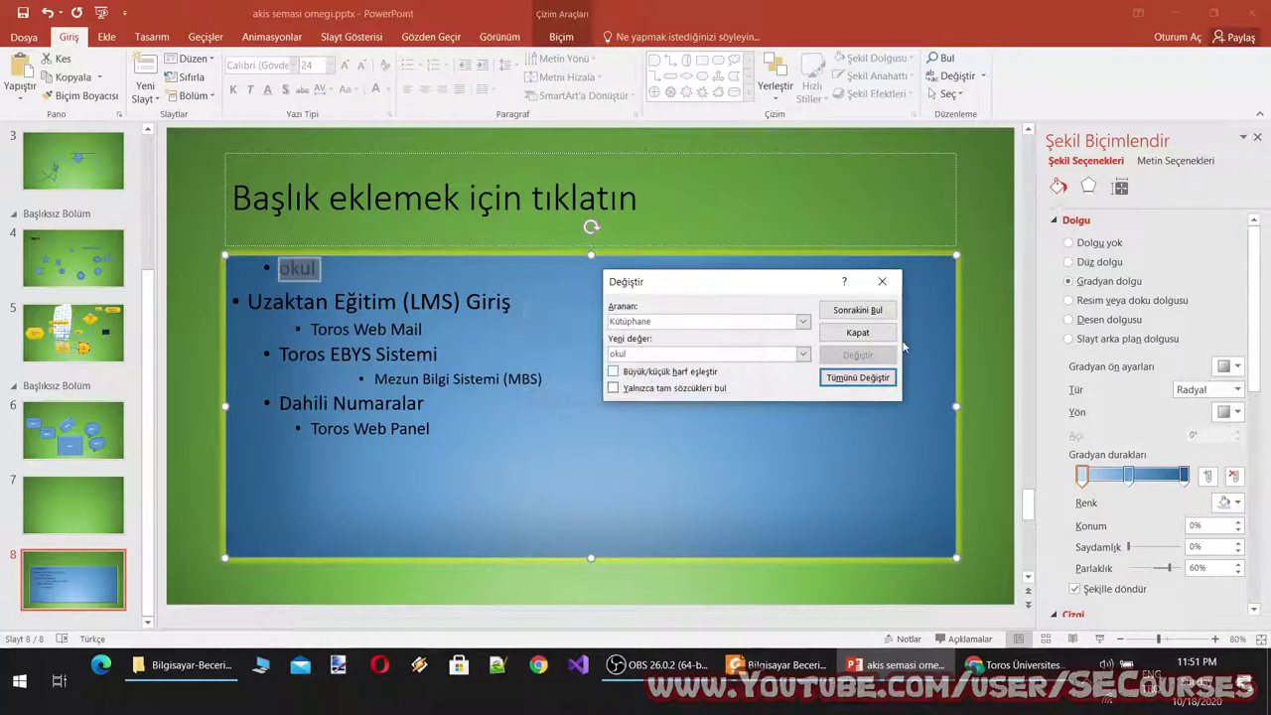
left_click(881, 281)
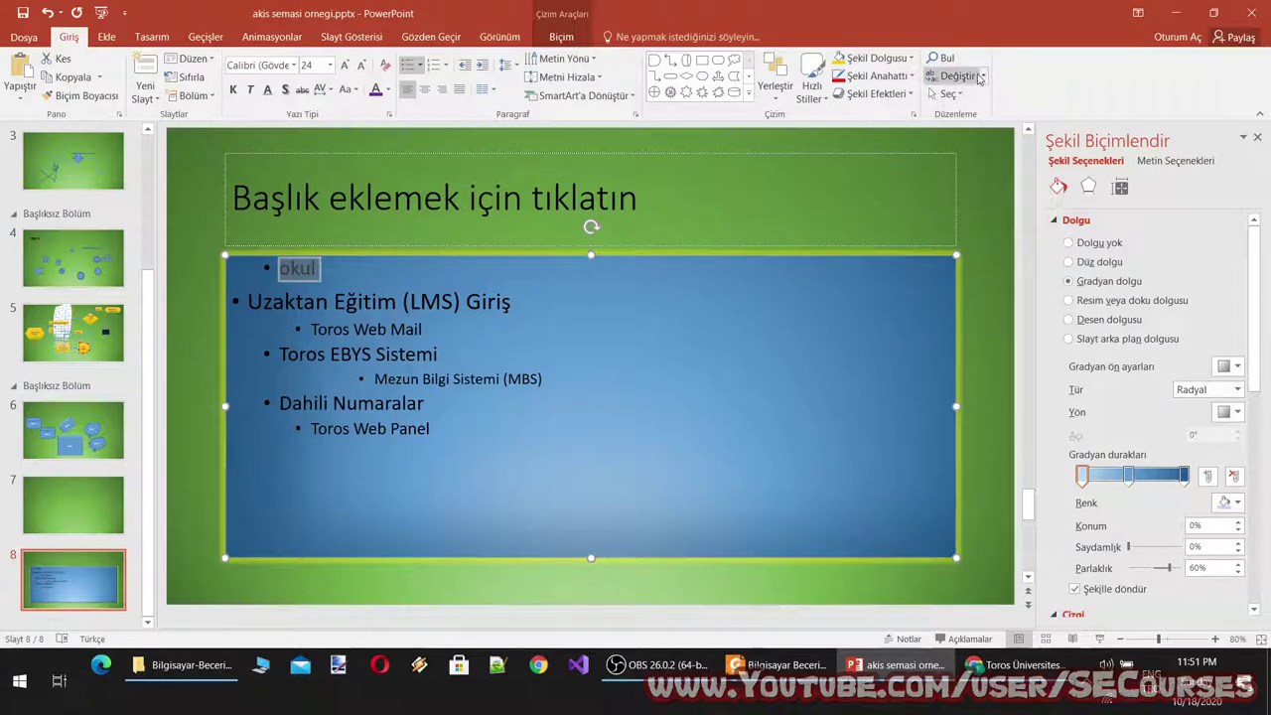
left_click(943, 58)
left_click(867, 281)
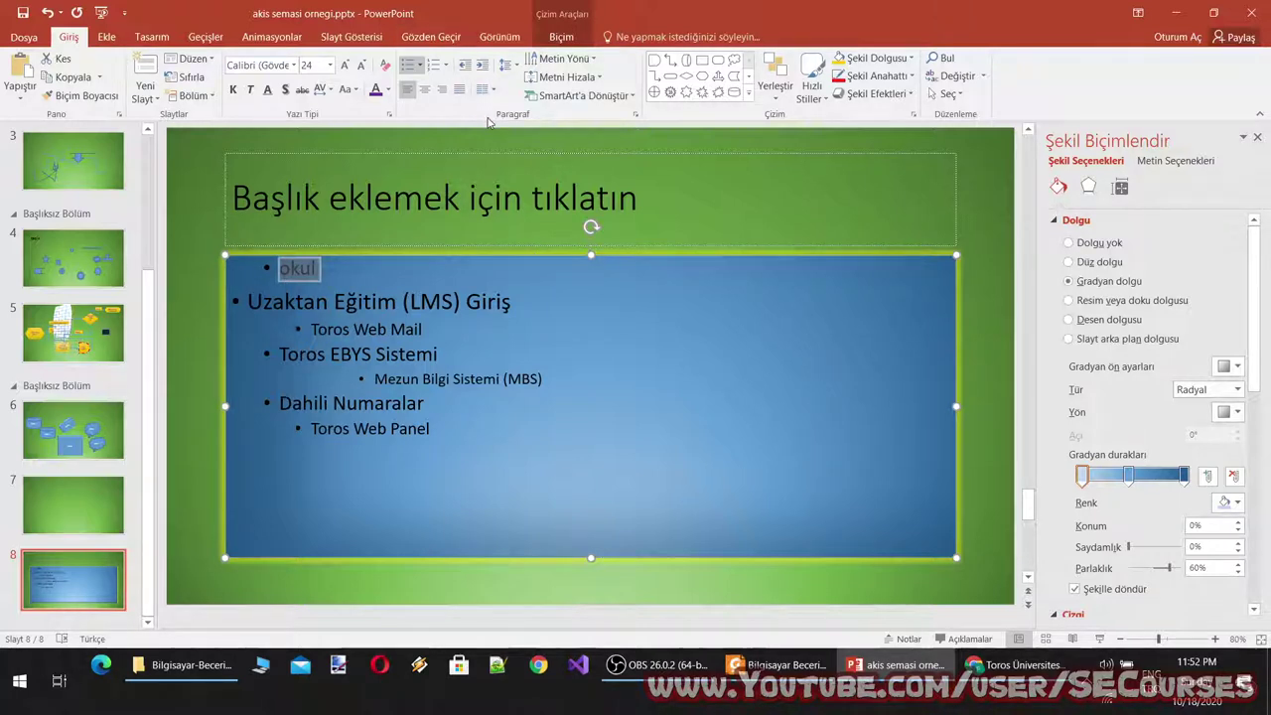
Bring Chrome forward, open a new tab and type an e-mail address into the address bar.
left_click(1013, 665)
left_click(620, 13)
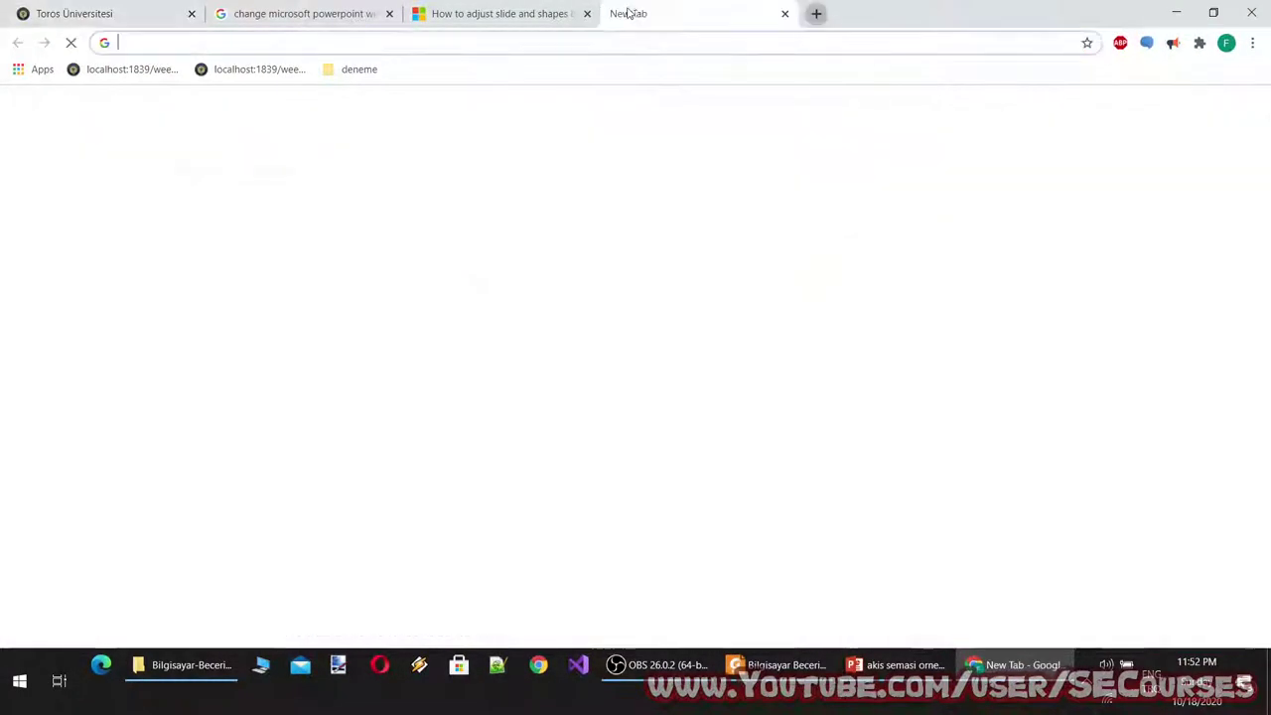
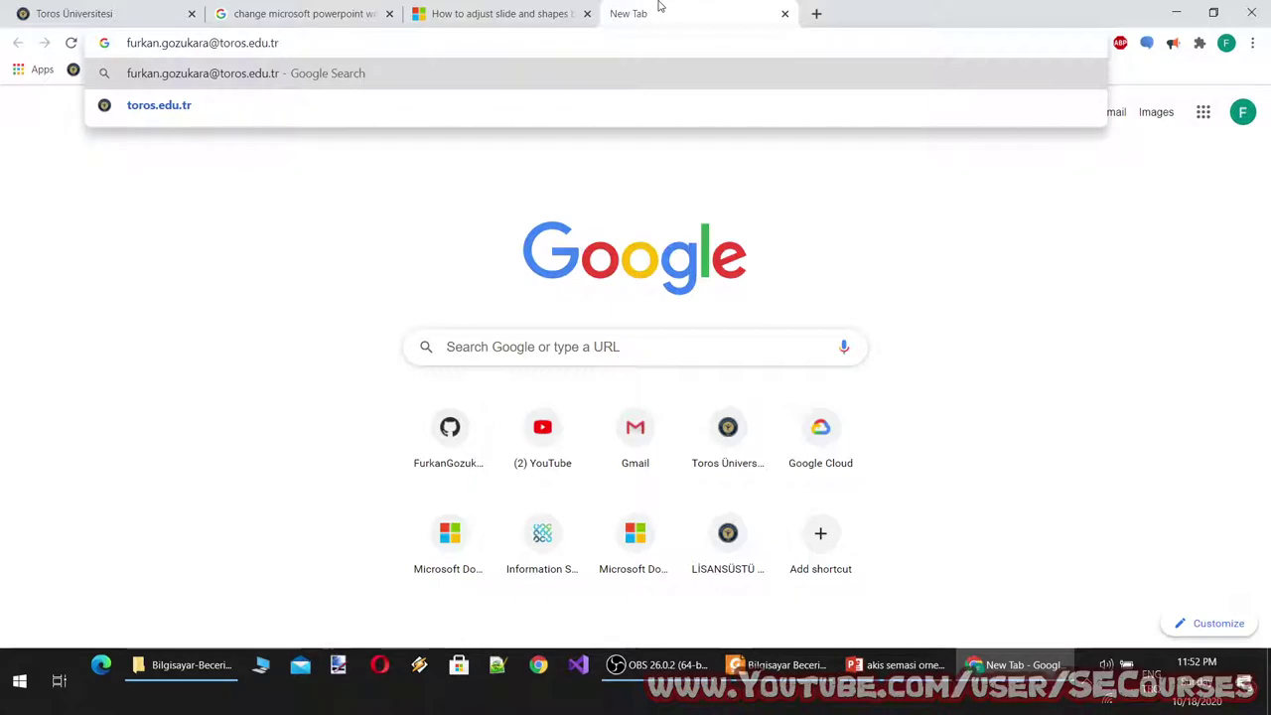
Replace the address with a campus location search, then clear the address bar completely.
key("ctrl+a")
type("45")
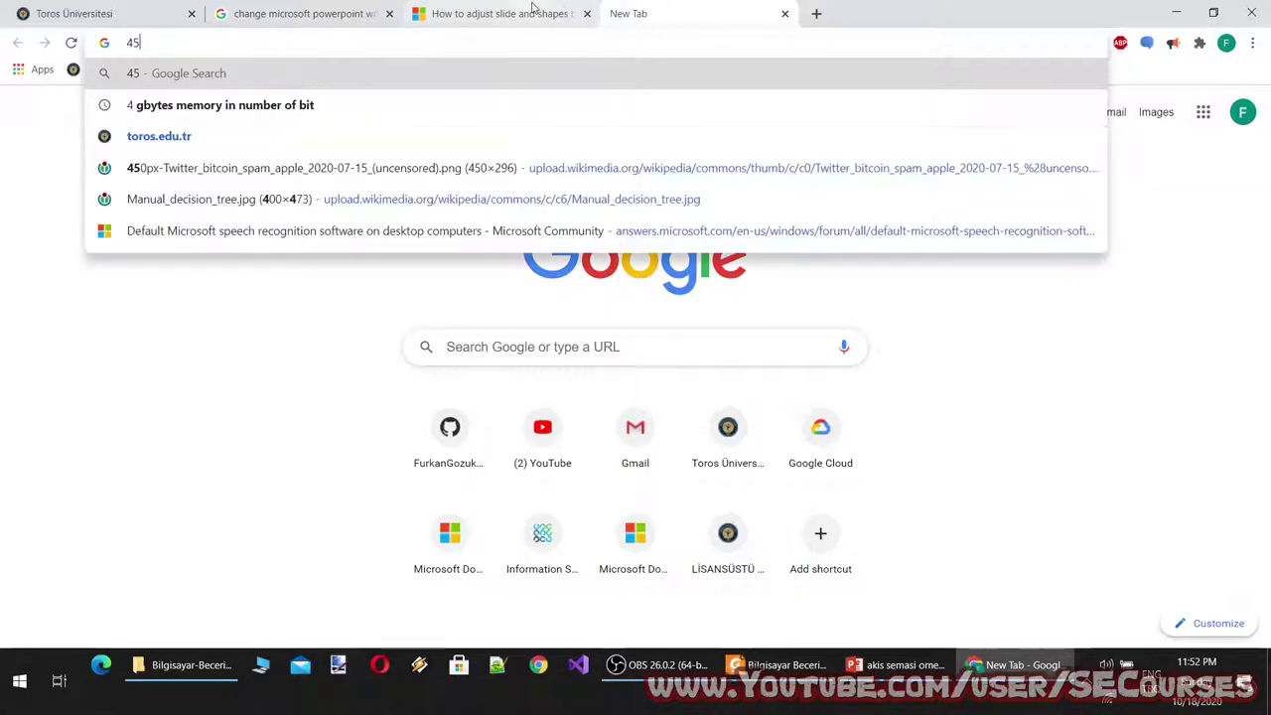
type(" evler kampüs")
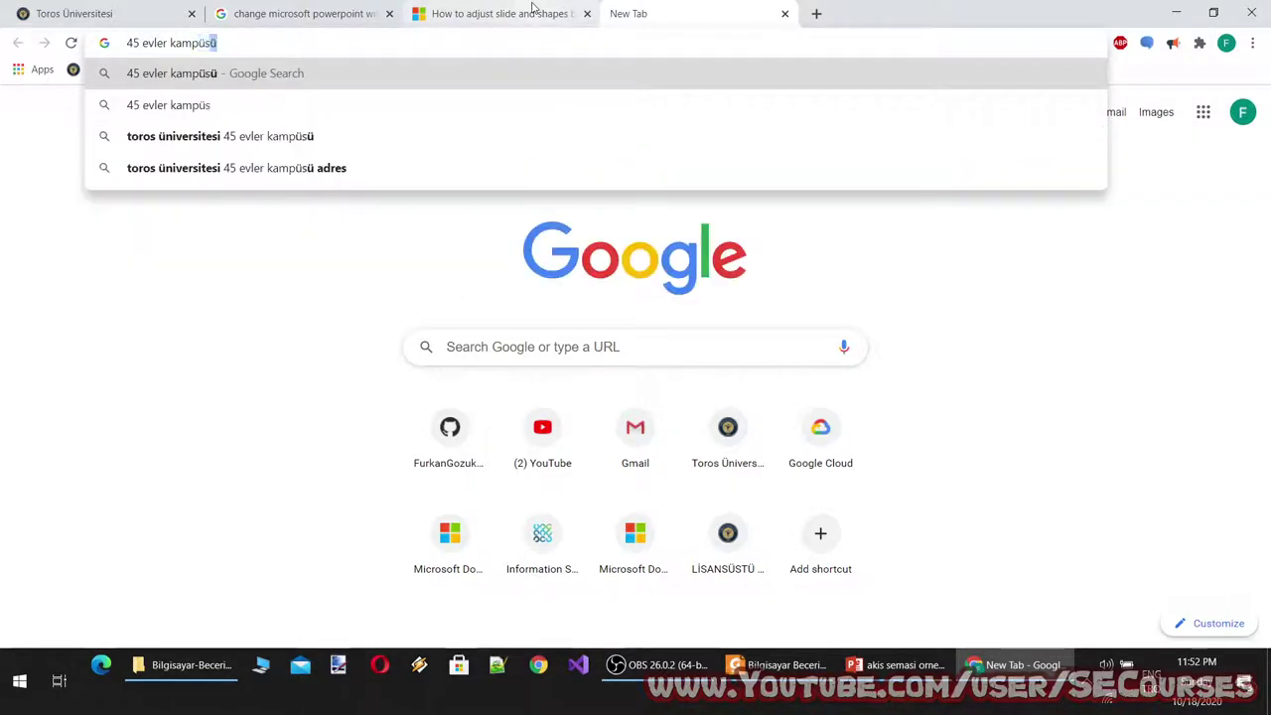
type("ü a015")
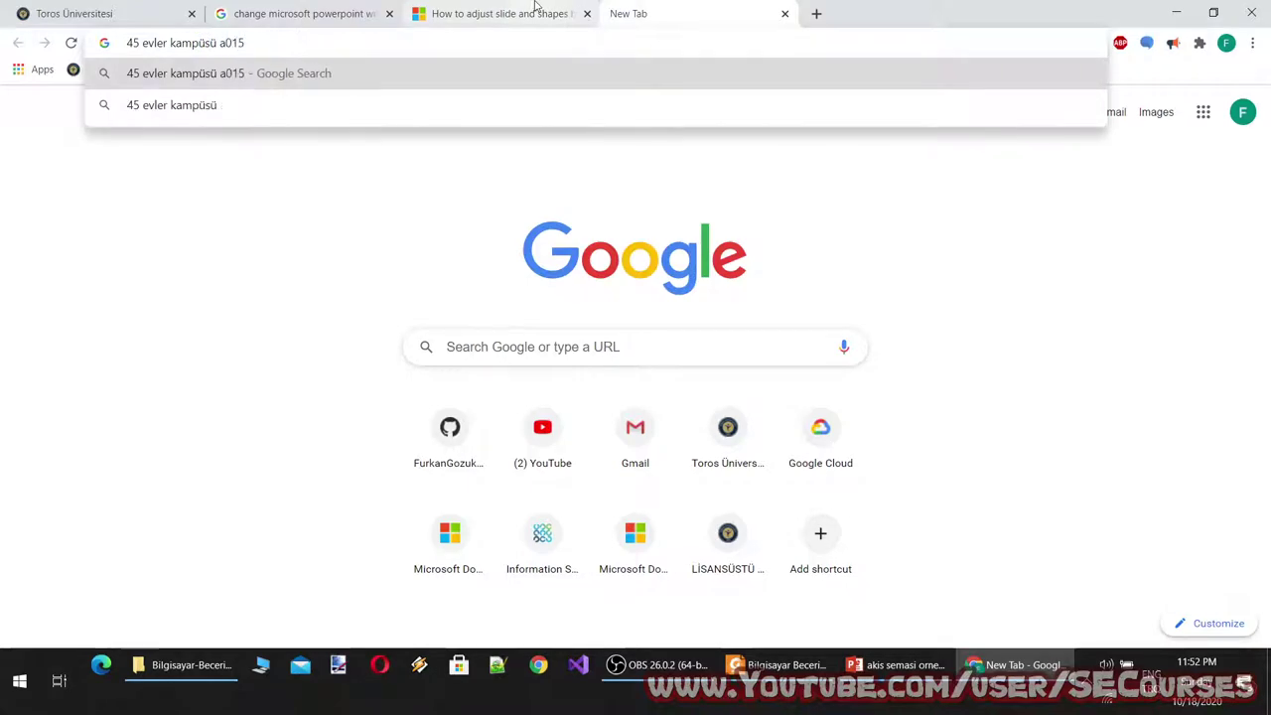
key("ctrl+a")
key("BackSpace")
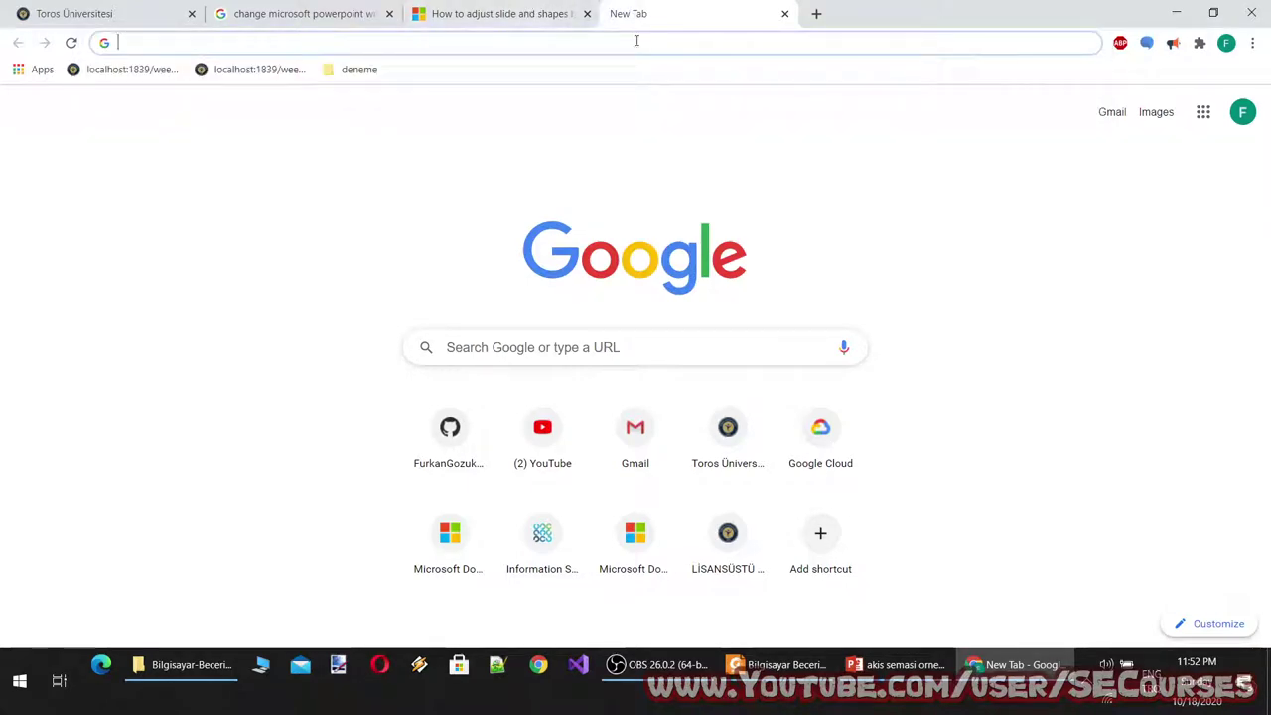
Close Chrome, the PowerPoint presentation and the repository folder window.
left_click(1250, 13)
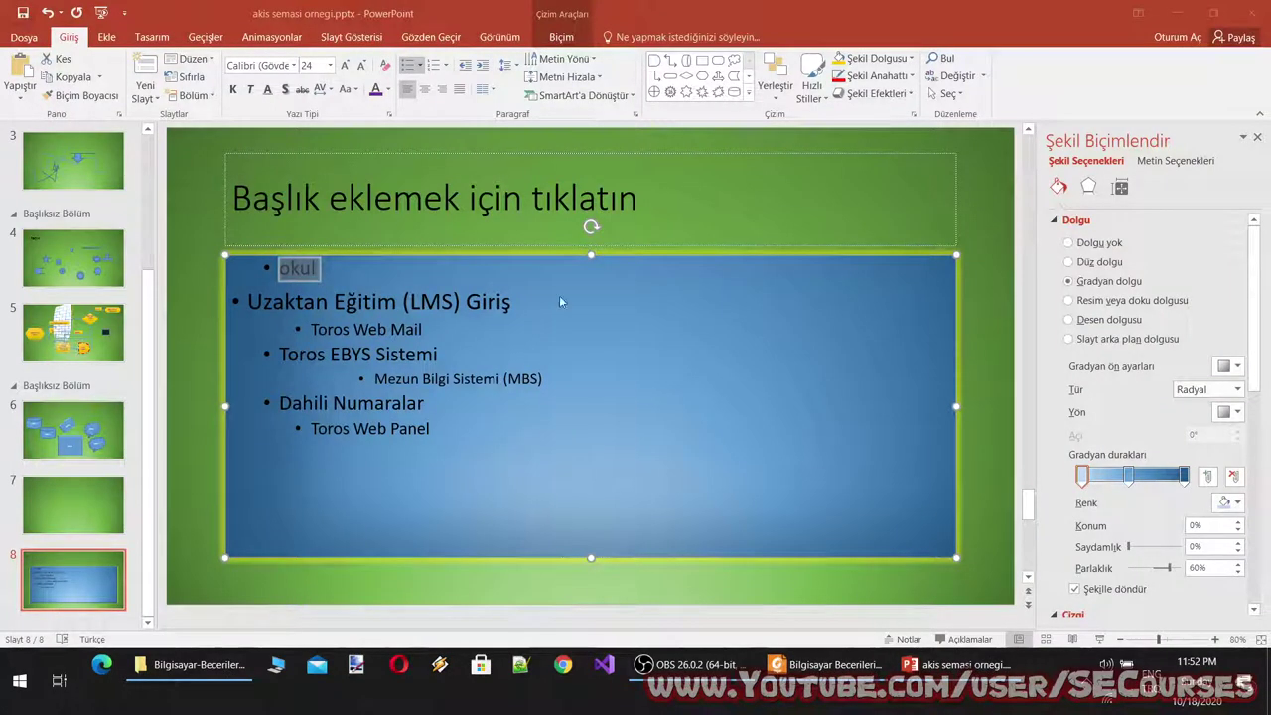
left_click(544, 190)
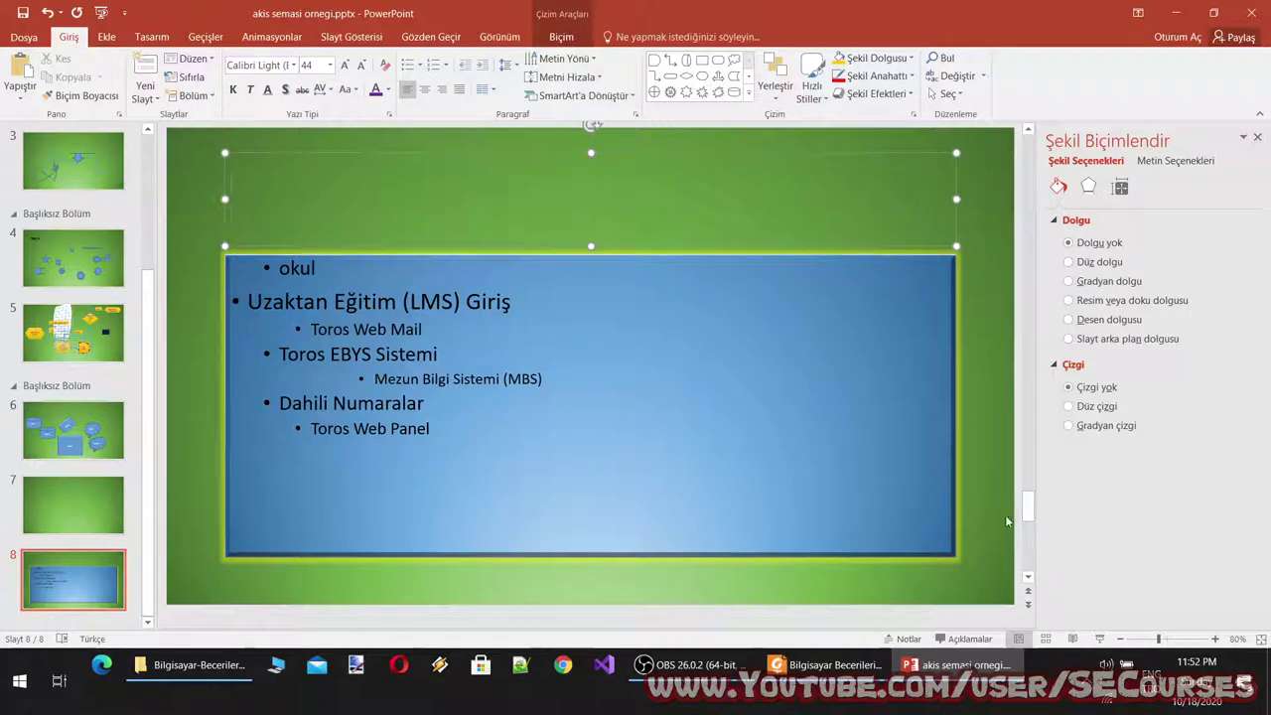
left_click(1250, 12)
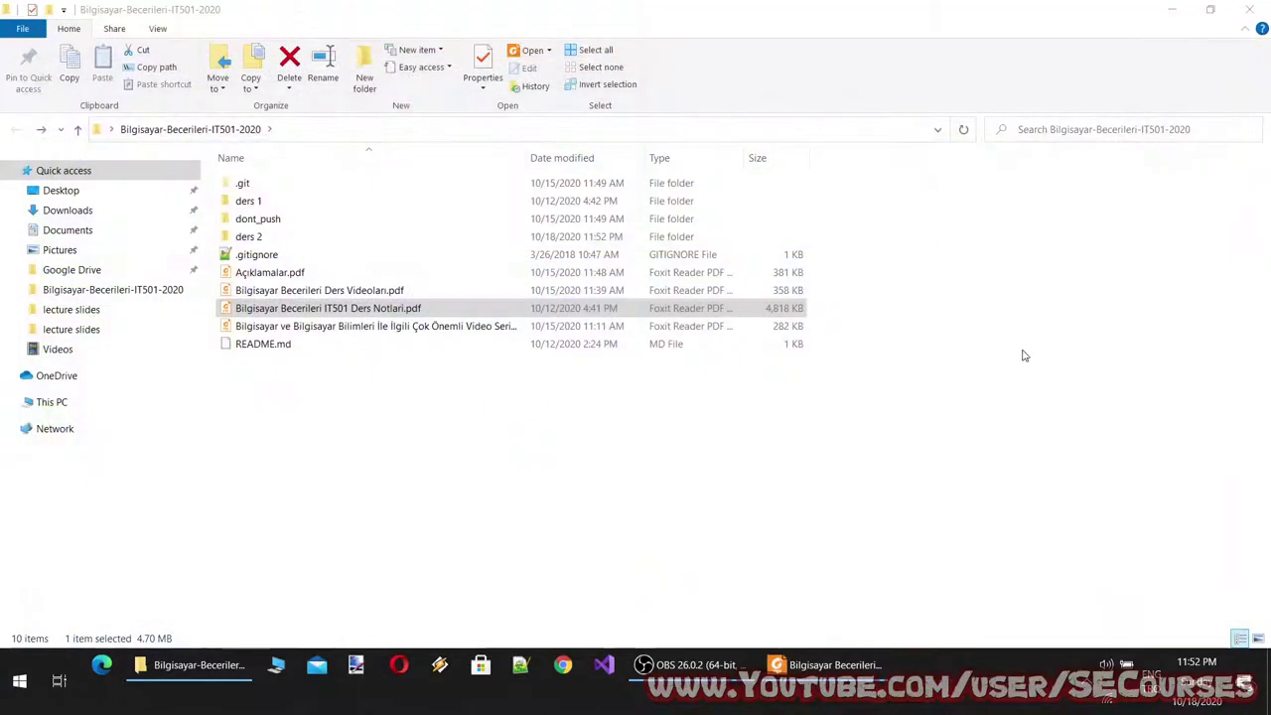
left_click(1257, 9)
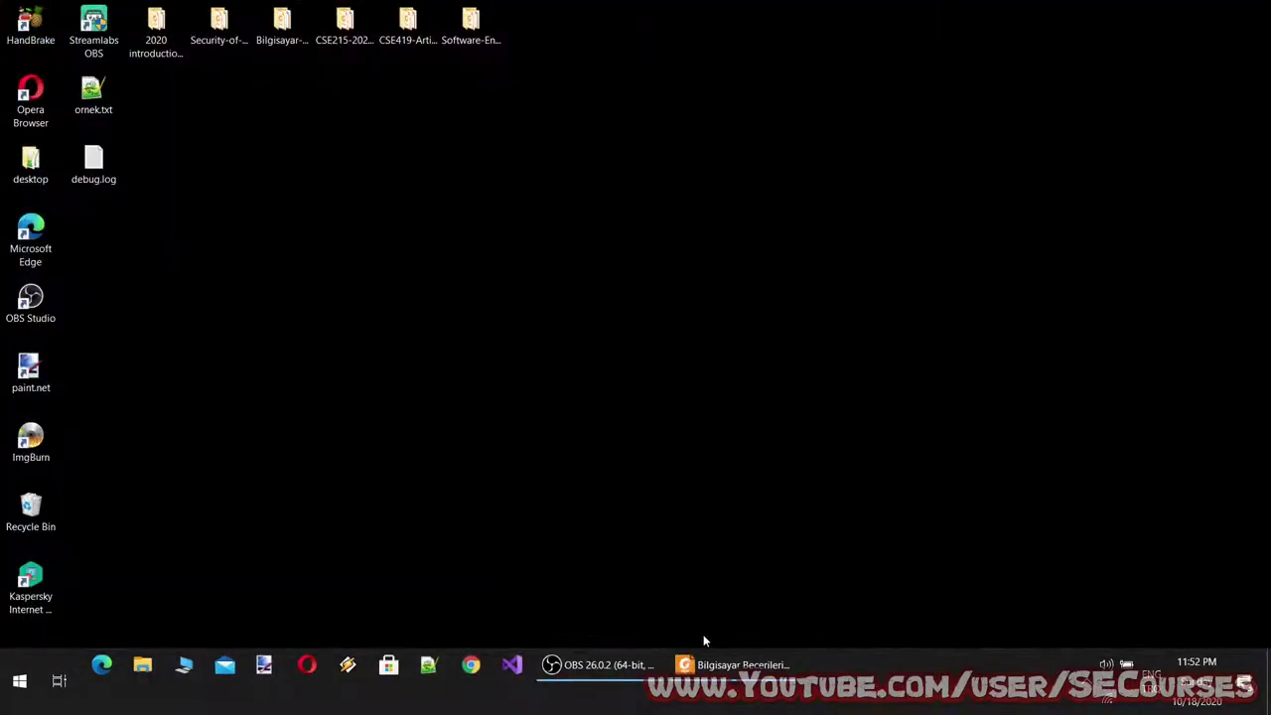
Show the desktop with Win+D and bring up Windows search.
left_click(746, 650)
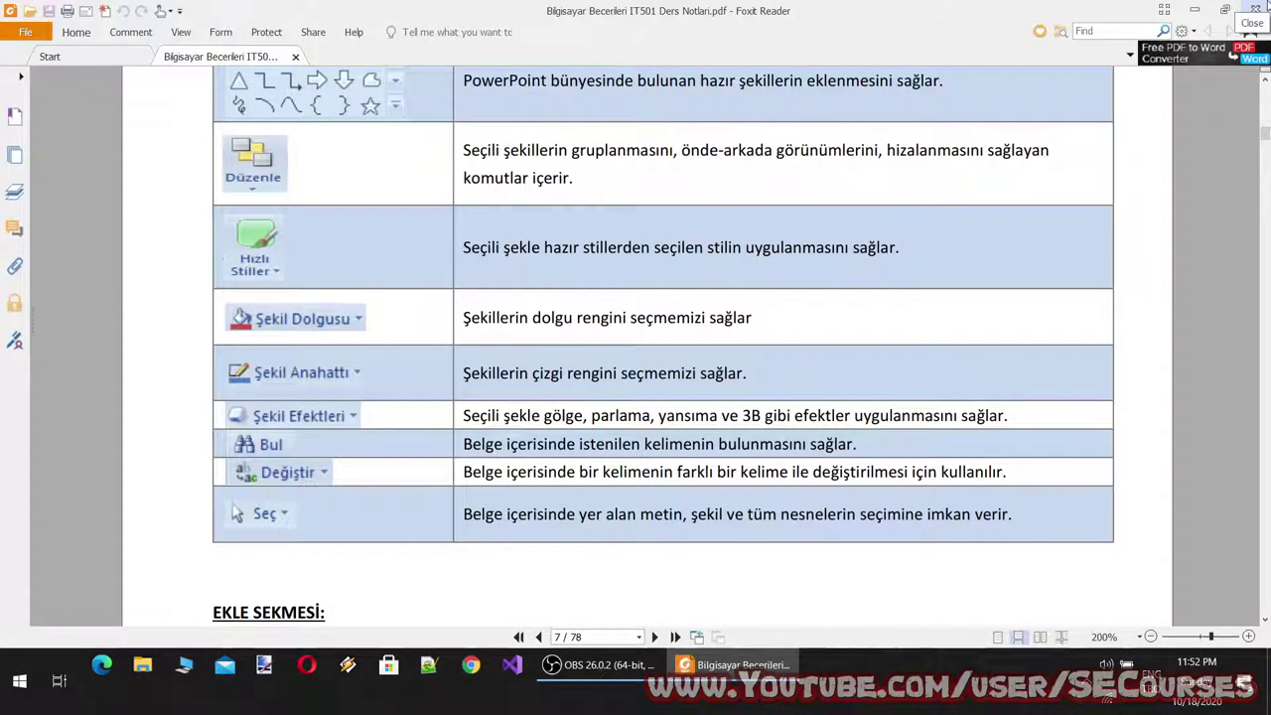
scroll(911, 294, "down", 2)
key("super+d")
key("super")
Launch Git Bash and cd into Desktop/Bilgisayar-Becerileri-IT501-2020.
type("b")
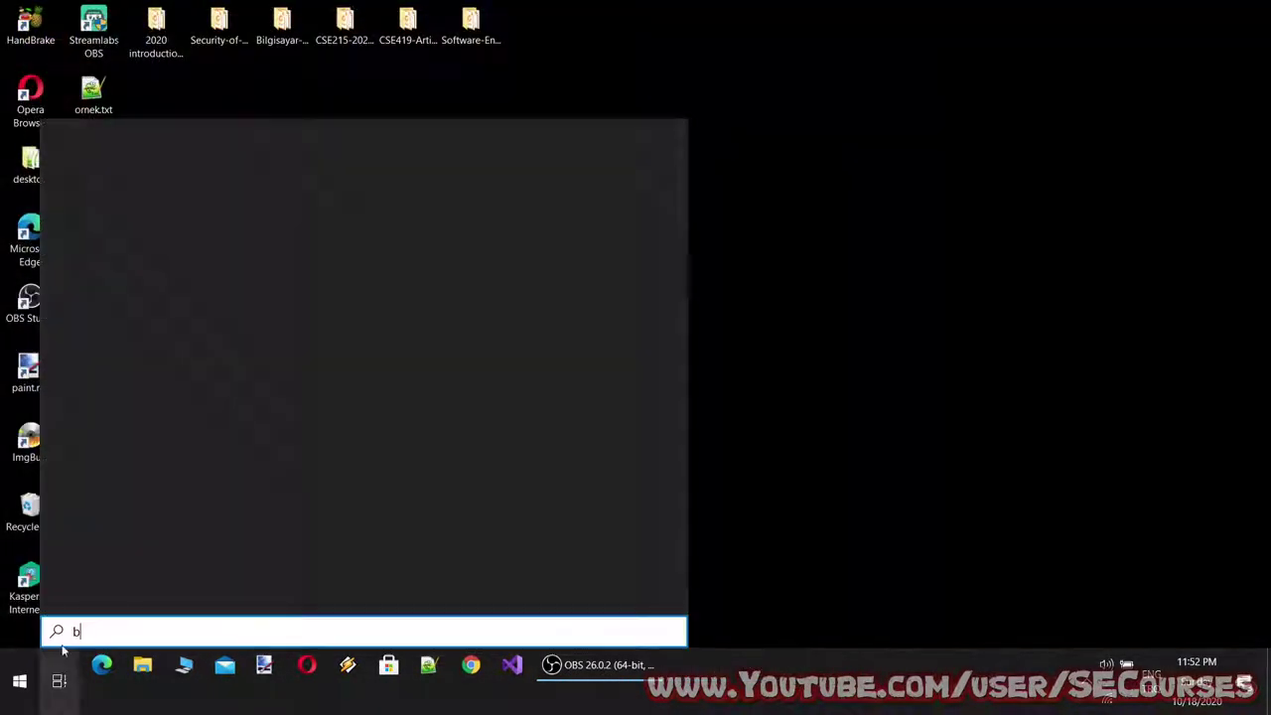
type("as")
left_click(168, 217)
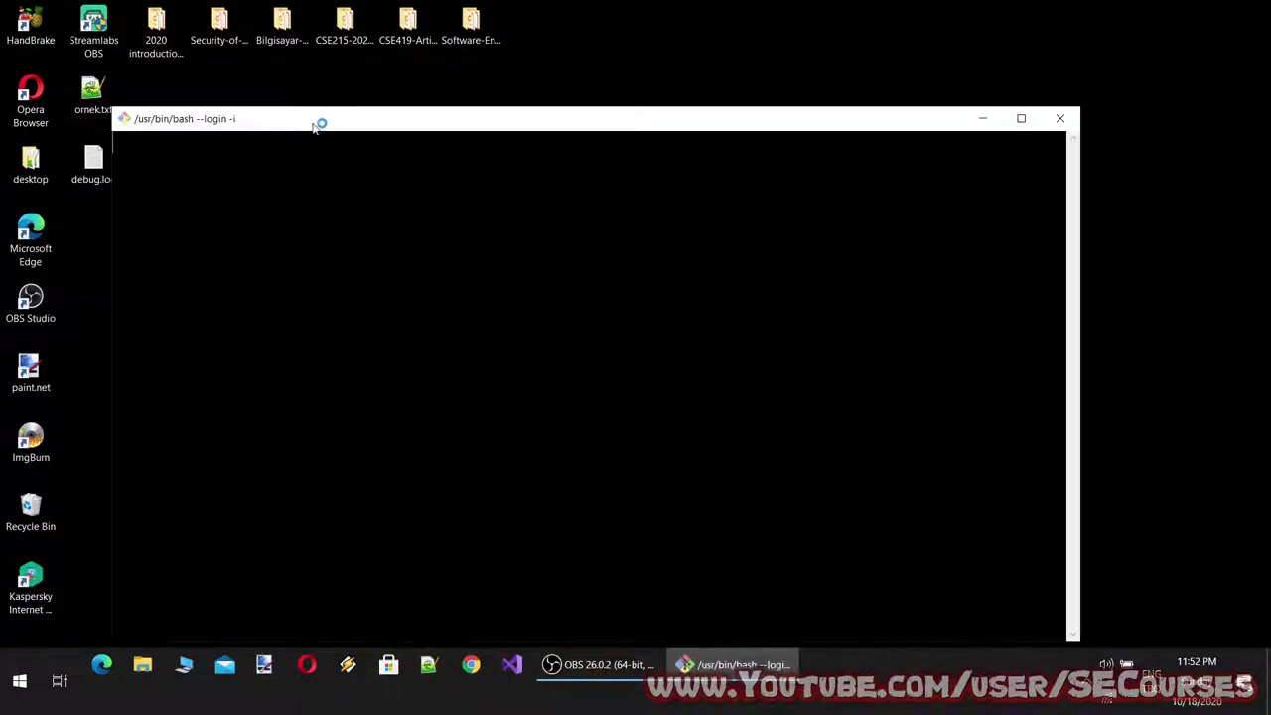
type("ced")
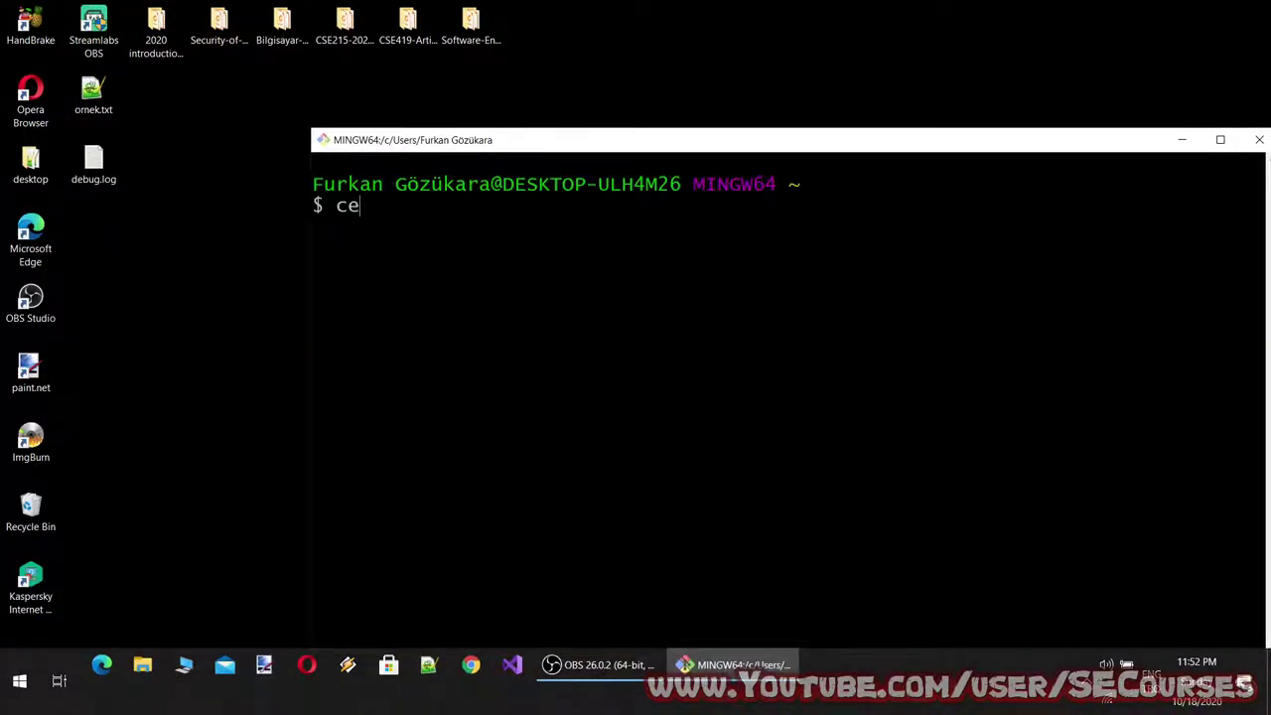
key("Tab")
key("Return")
type("cd ")
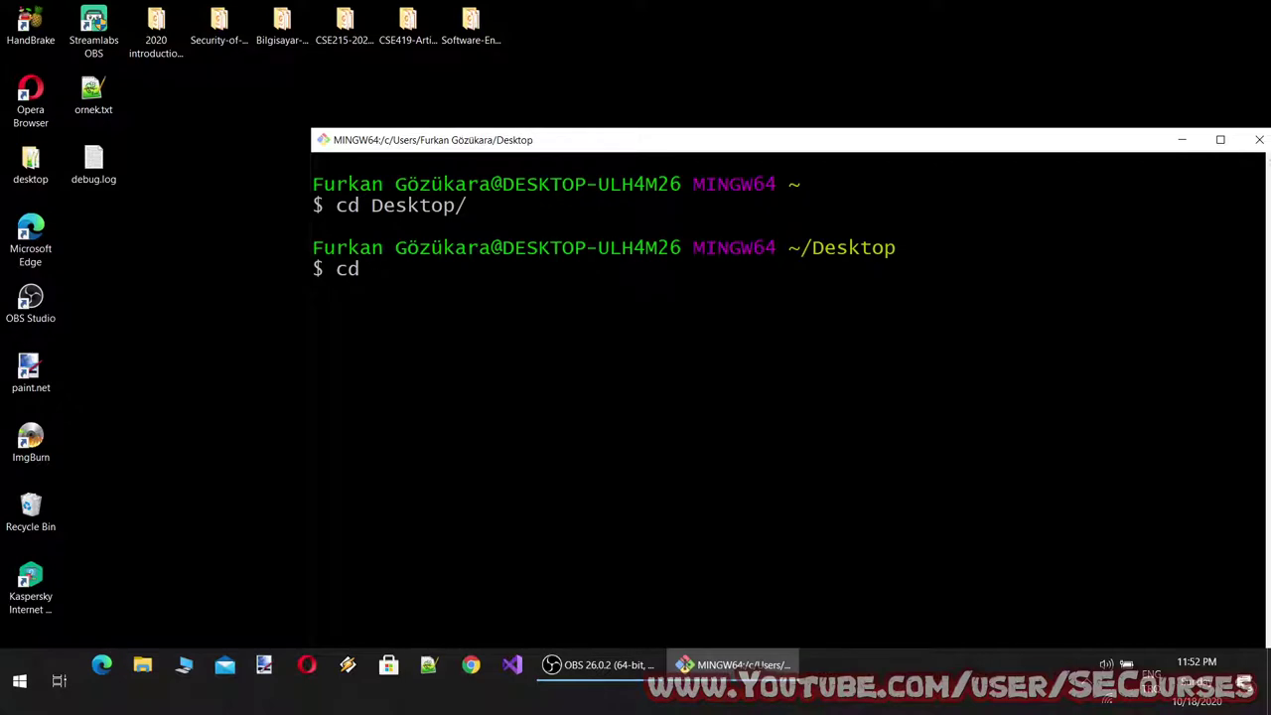
type("bilg")
key("Tab")
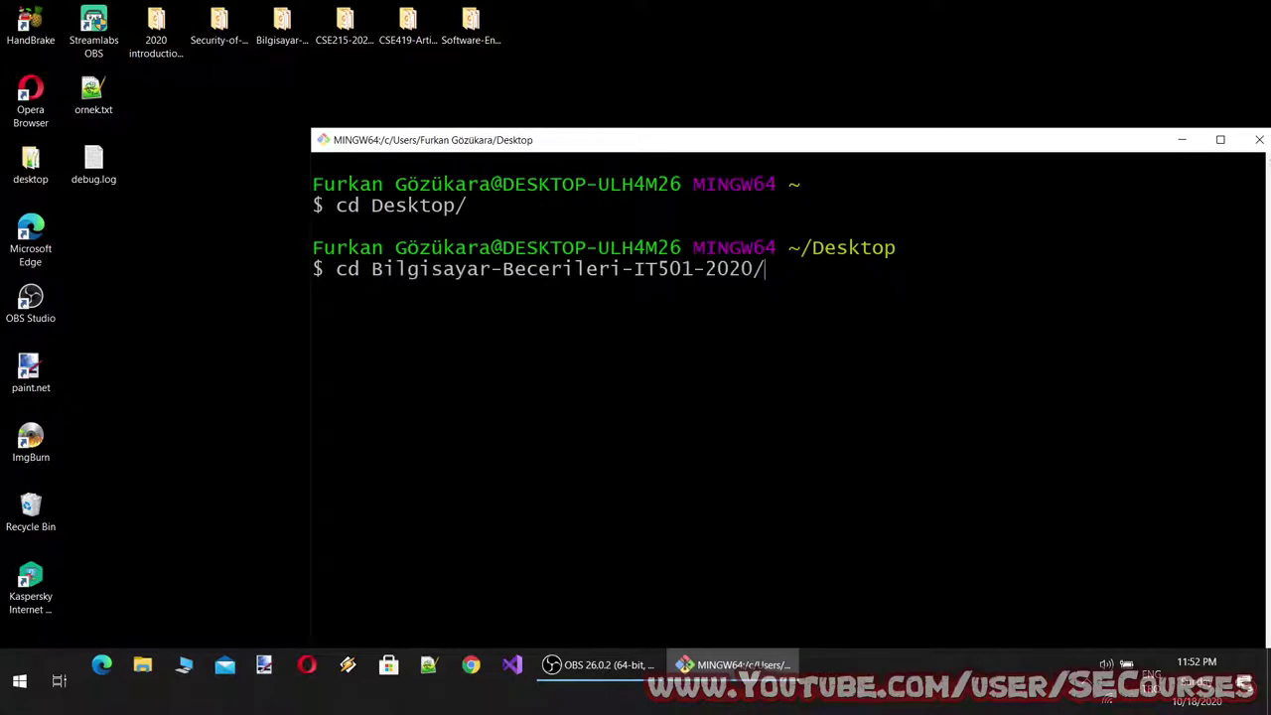
key("Return")
Check git status and stage all new files with git add.
type("git status")
key("Return")
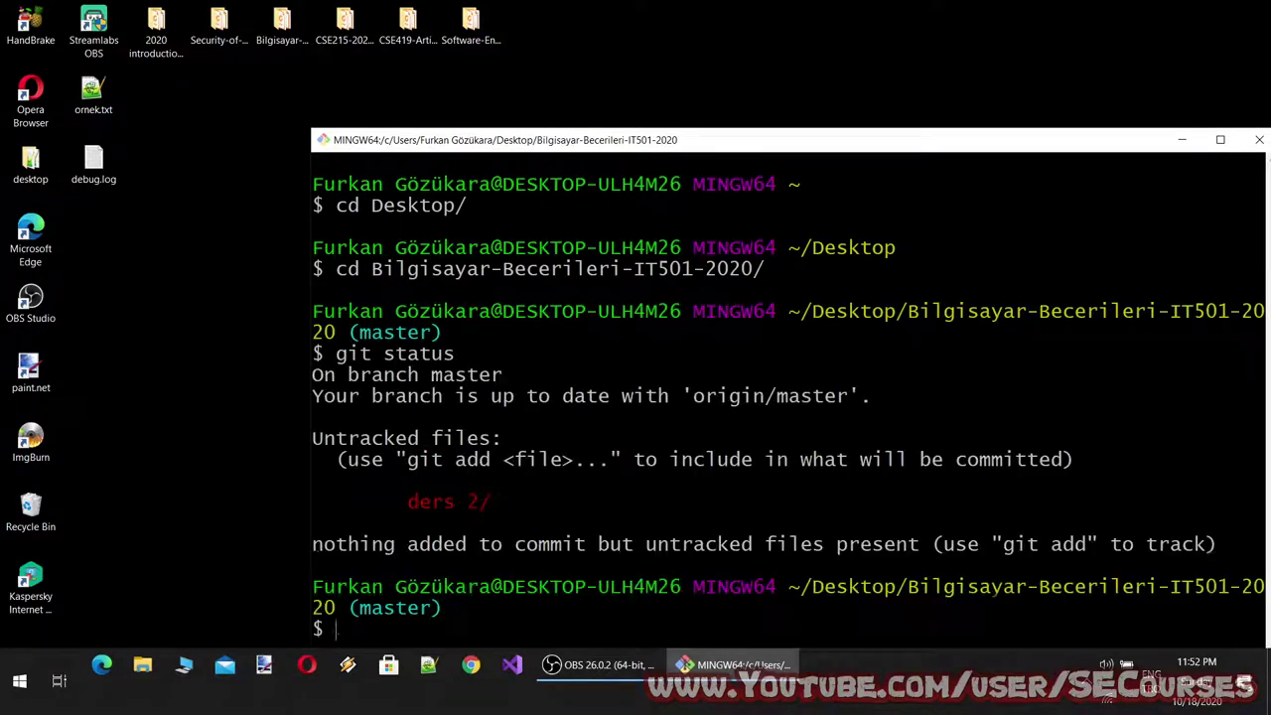
type("git add .")
key("Return")
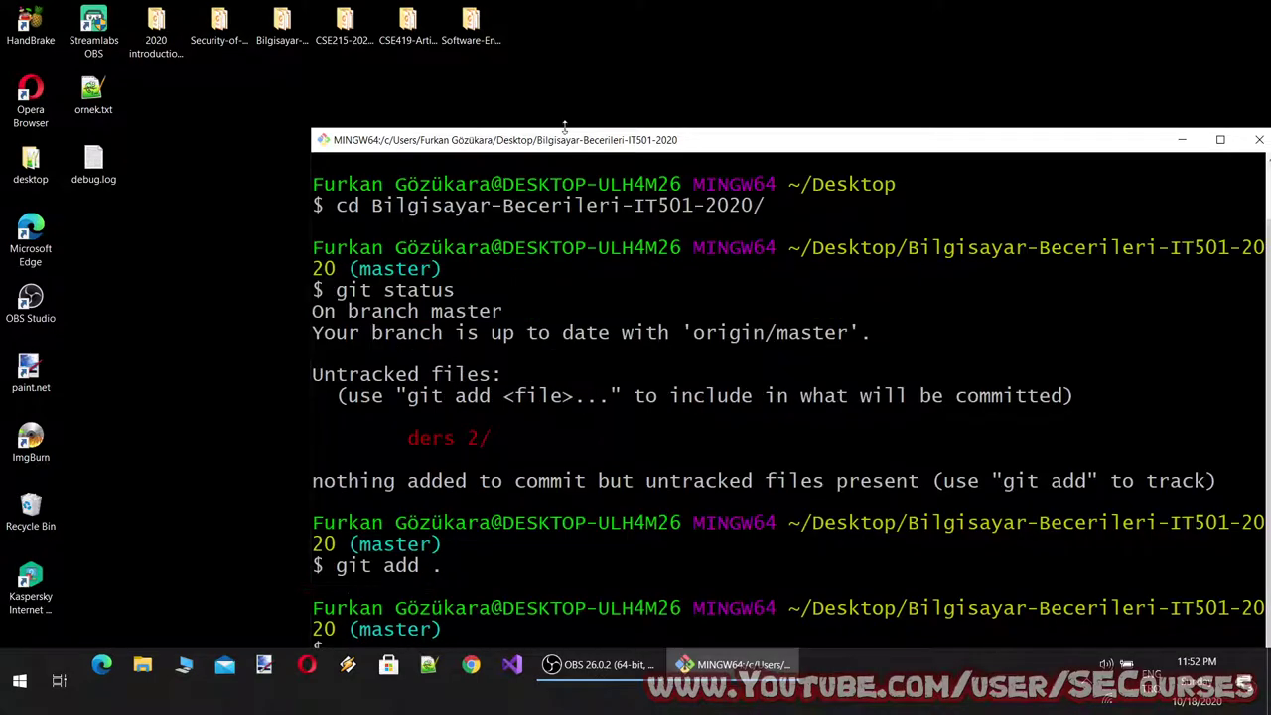
Commit with message 'ders 2 slide', push to origin master, and launch Chrome.
left_click_drag(564, 127, 500, 48)
type("git commit -m \"ders")
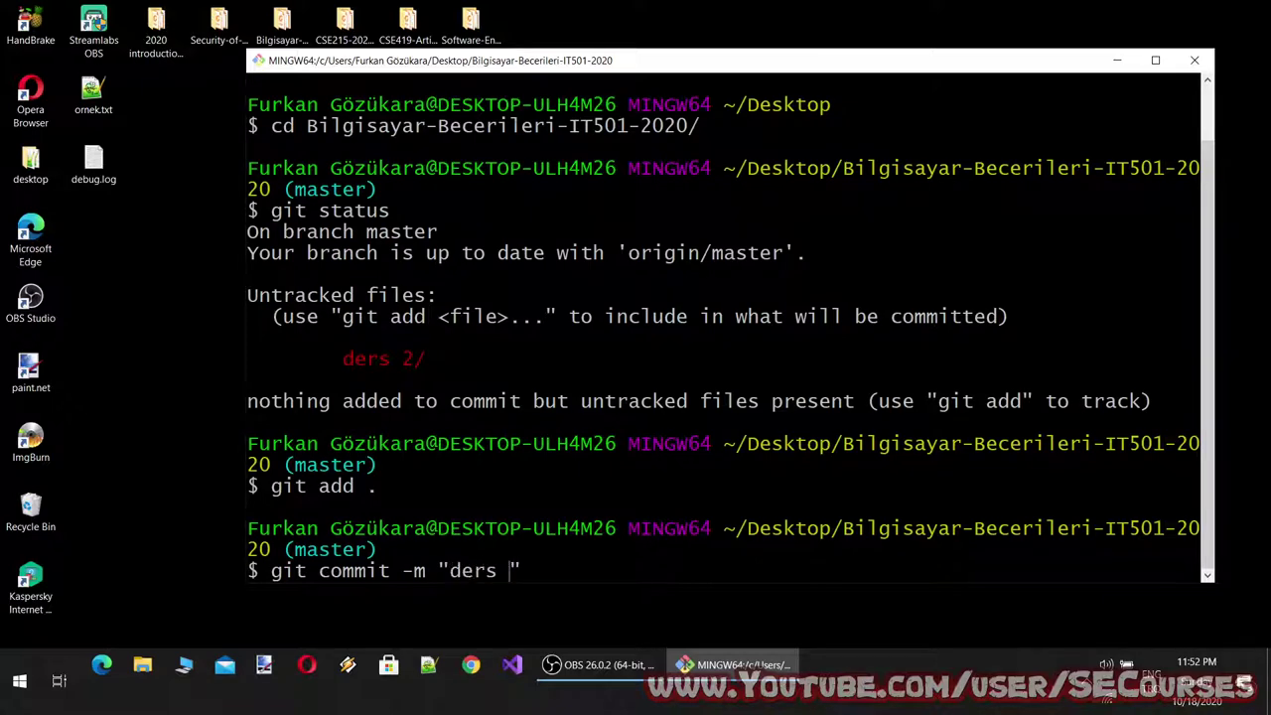
type("lide")
key("Return")
type("git p")
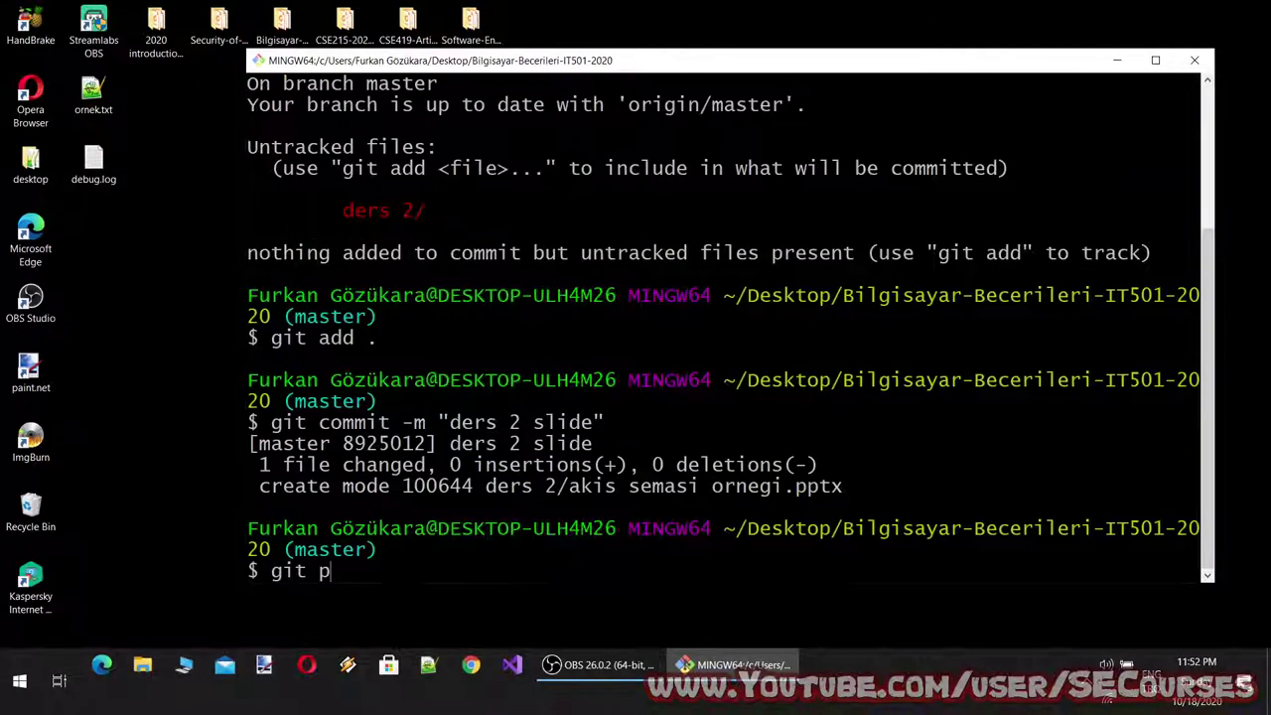
type("ush origin master")
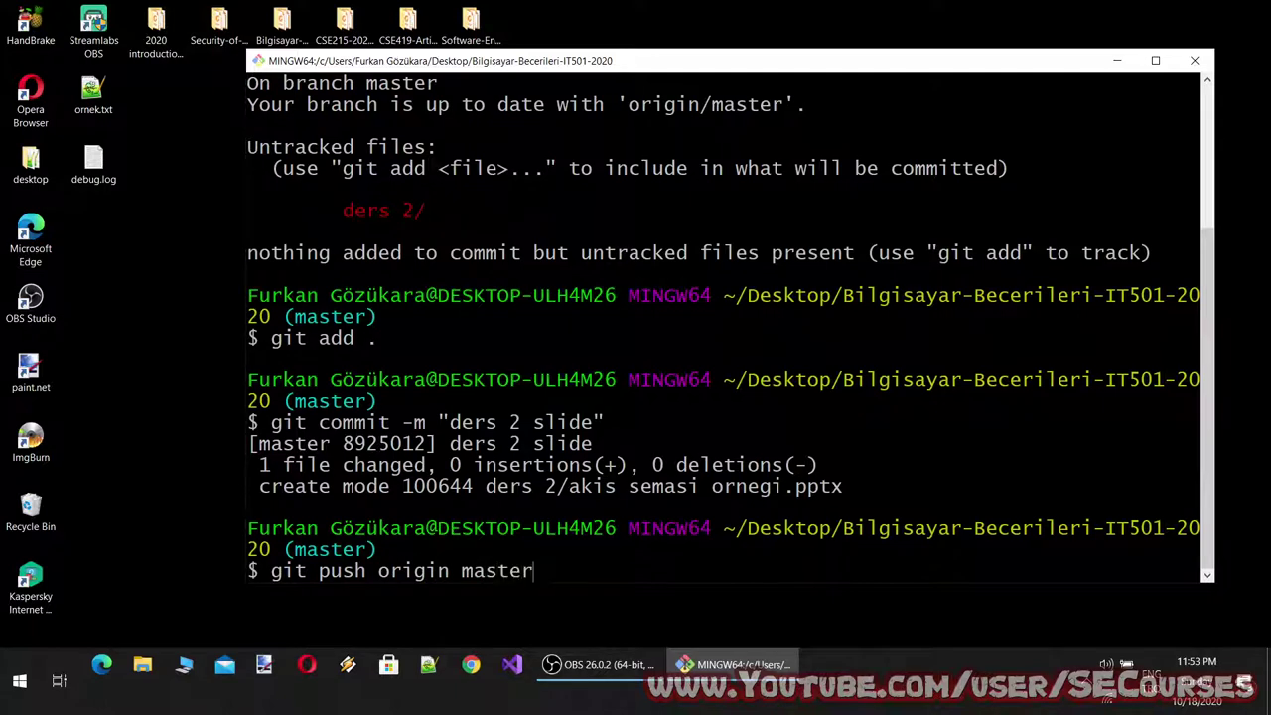
key("Return")
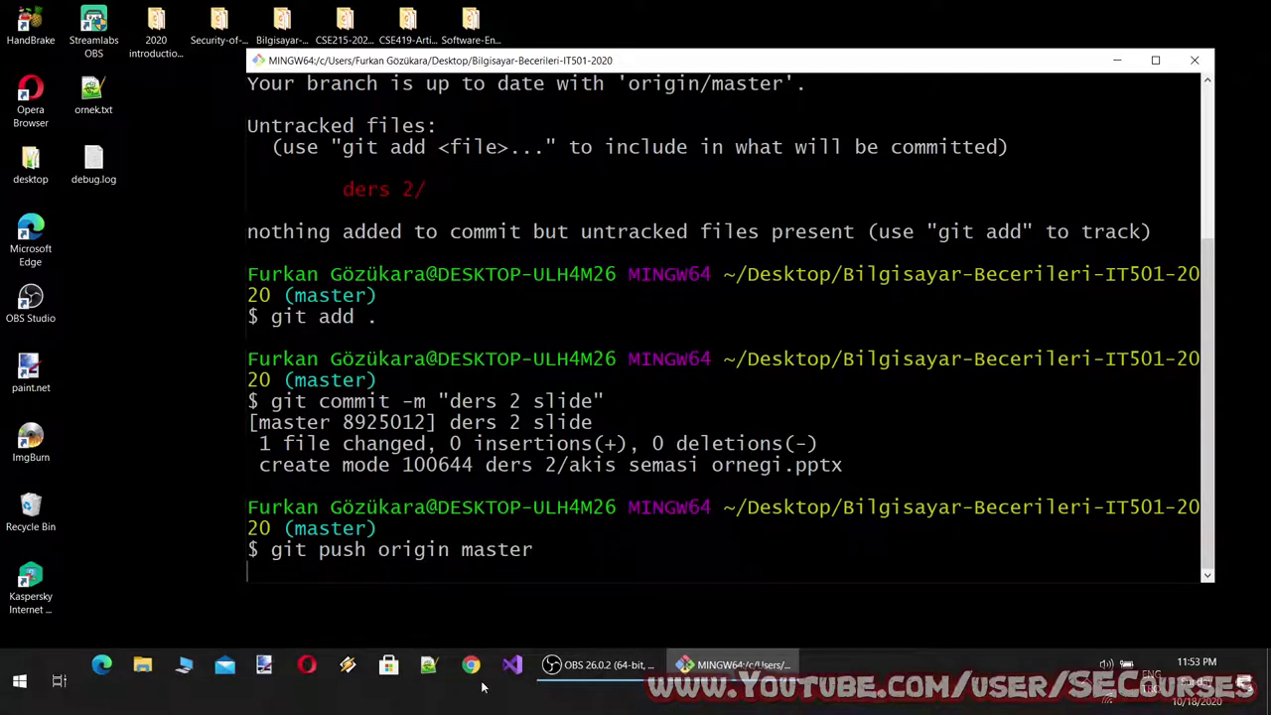
left_click(477, 683)
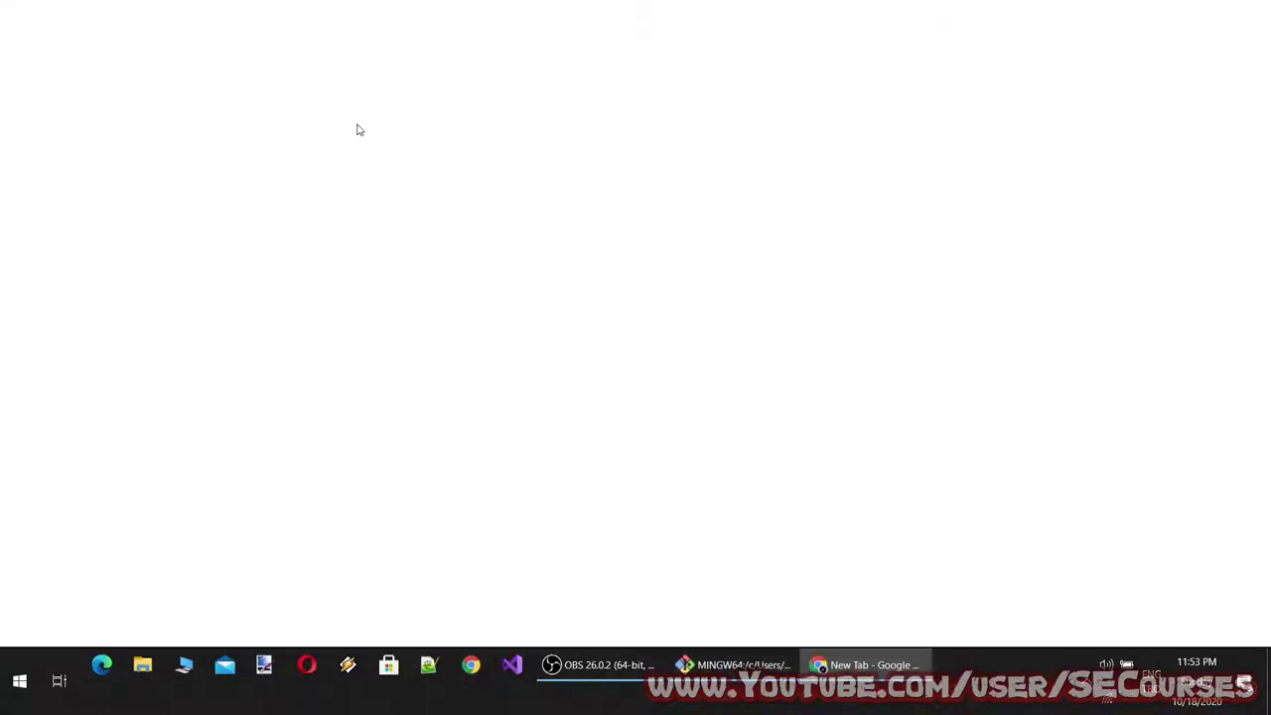
Go to YouTube and open the Software Engineering Courses - SECourses channel to browse its uploads.
type("y")
key("Return")
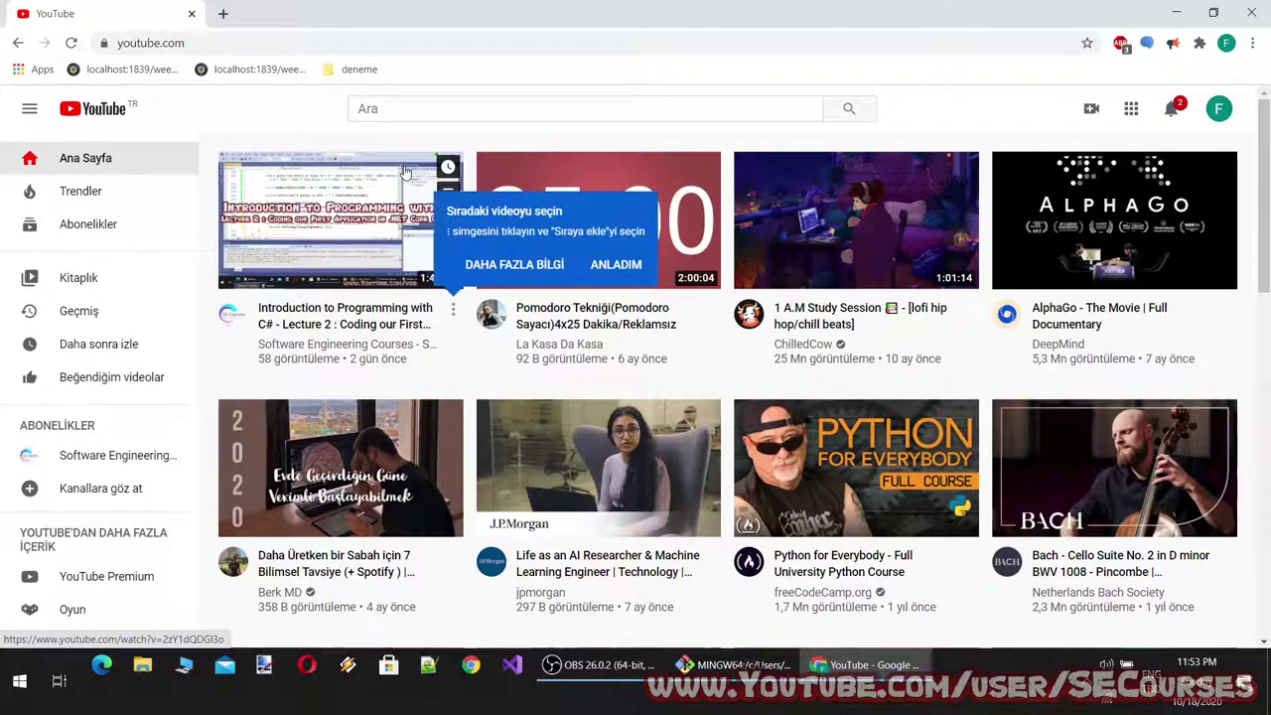
left_click(234, 314)
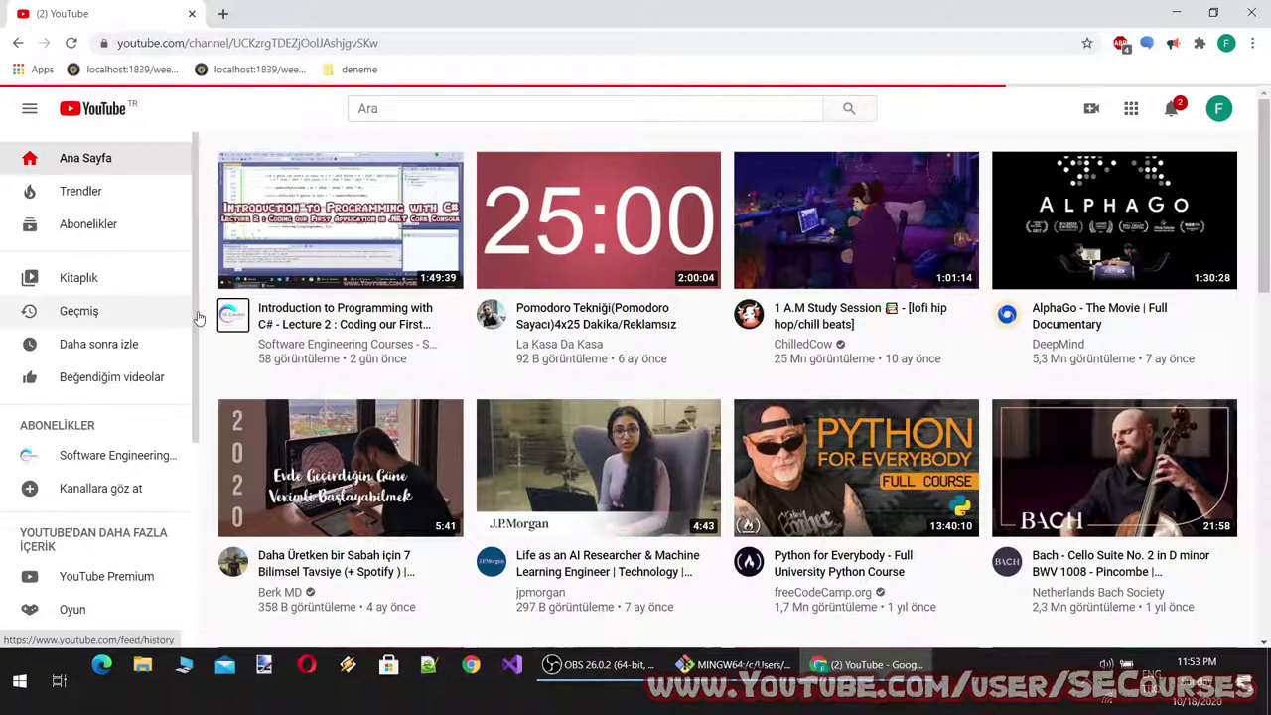
scroll(337, 312, "down", 3)
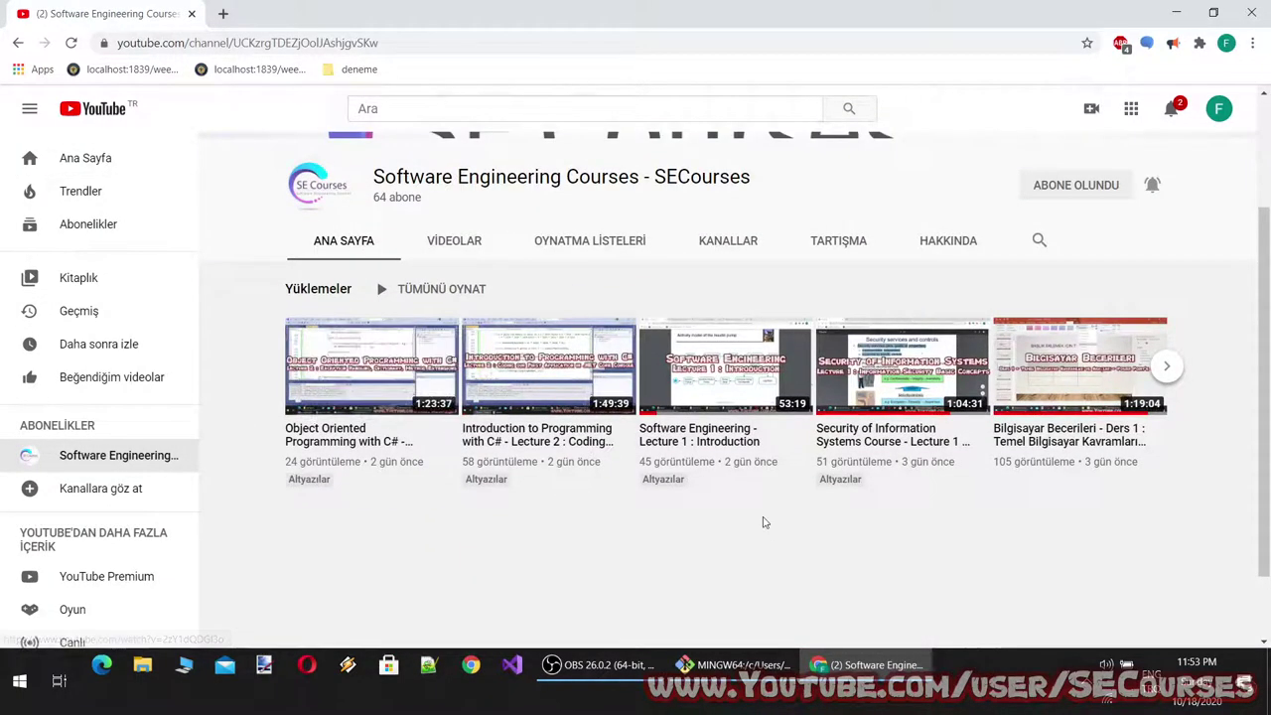
Open the Bilgisayar Becerileri - Ders 1 lecture and play it from 25:39.
left_click(1047, 357)
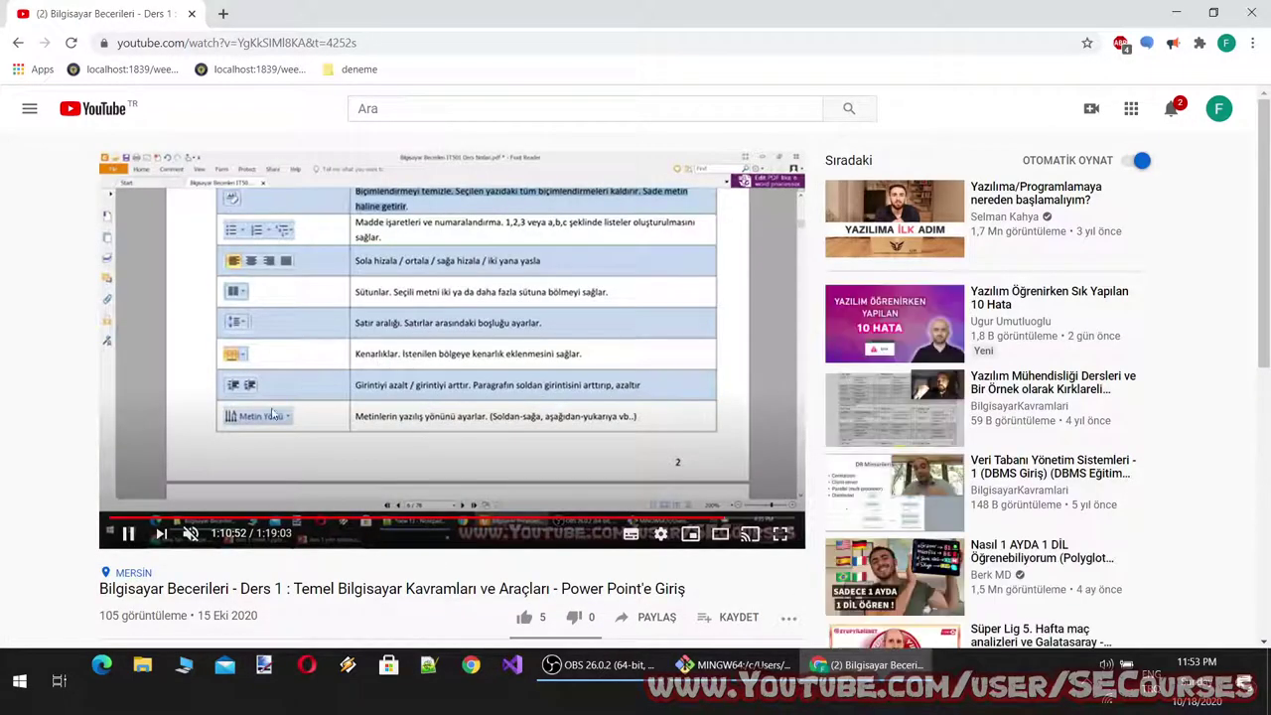
left_click(127, 533)
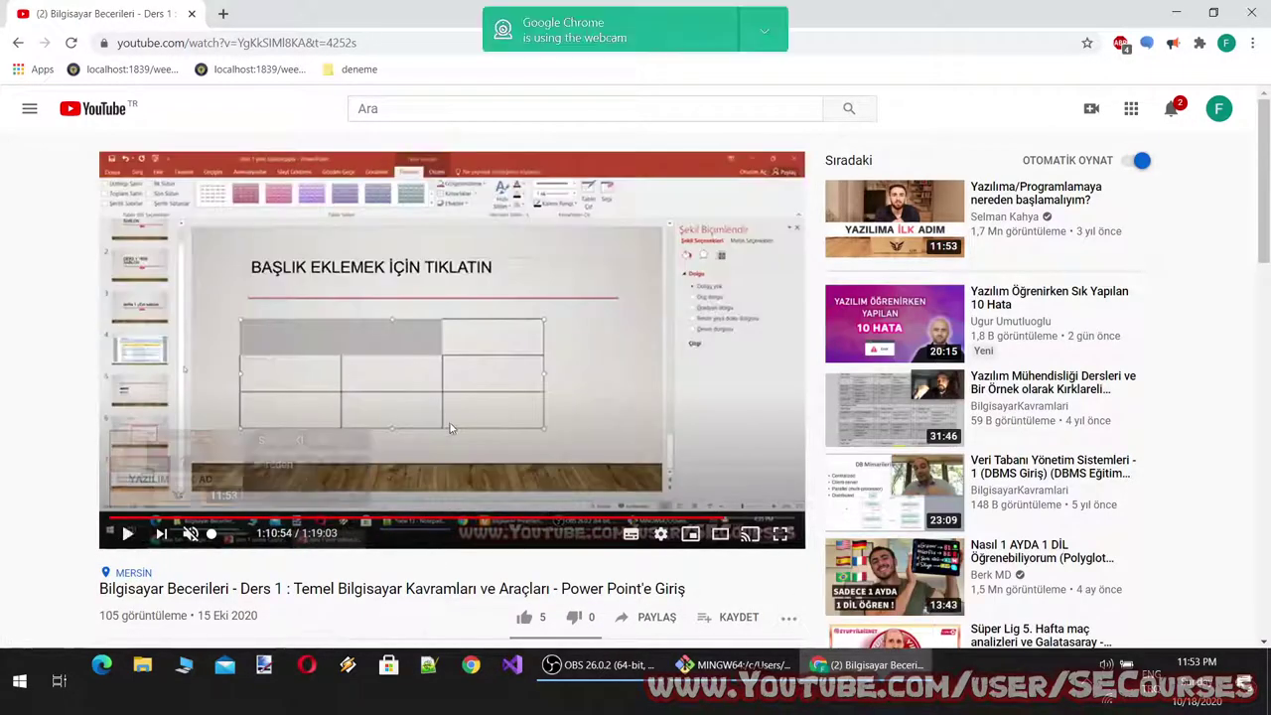
scroll(450, 428, "down", 2)
scroll(471, 442, "up", 1)
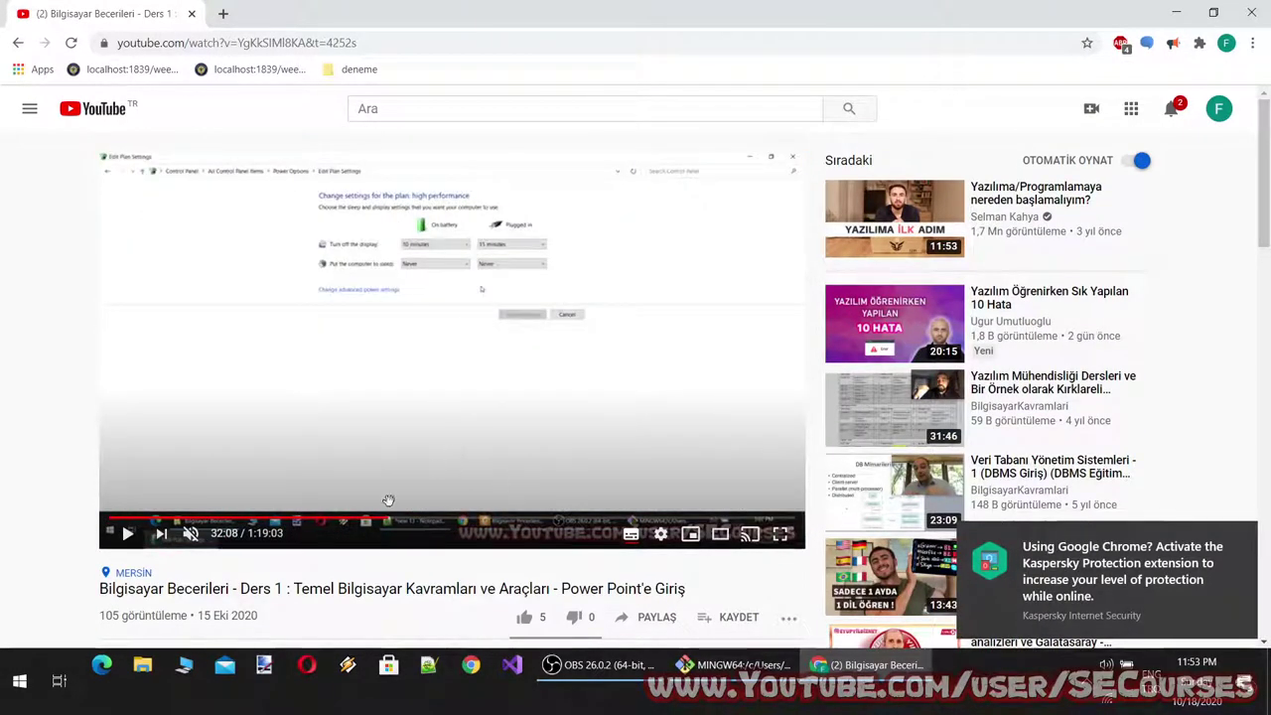
left_click(334, 517)
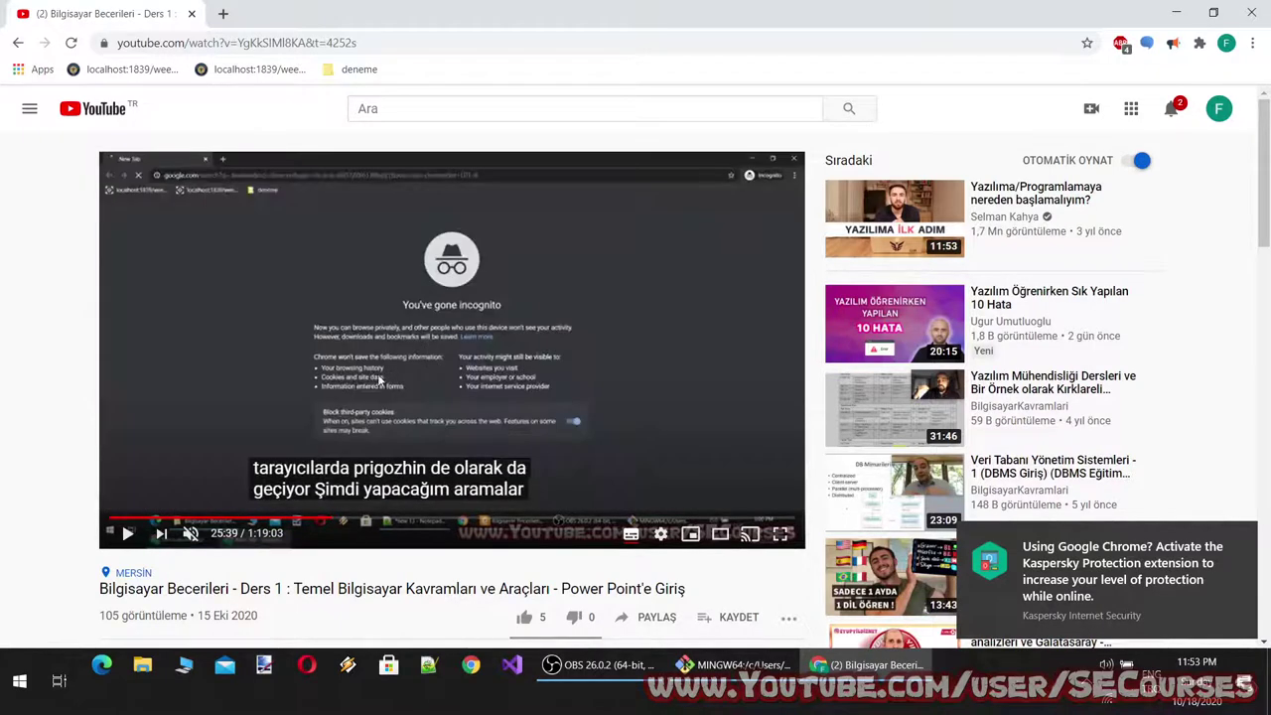
left_click(251, 341)
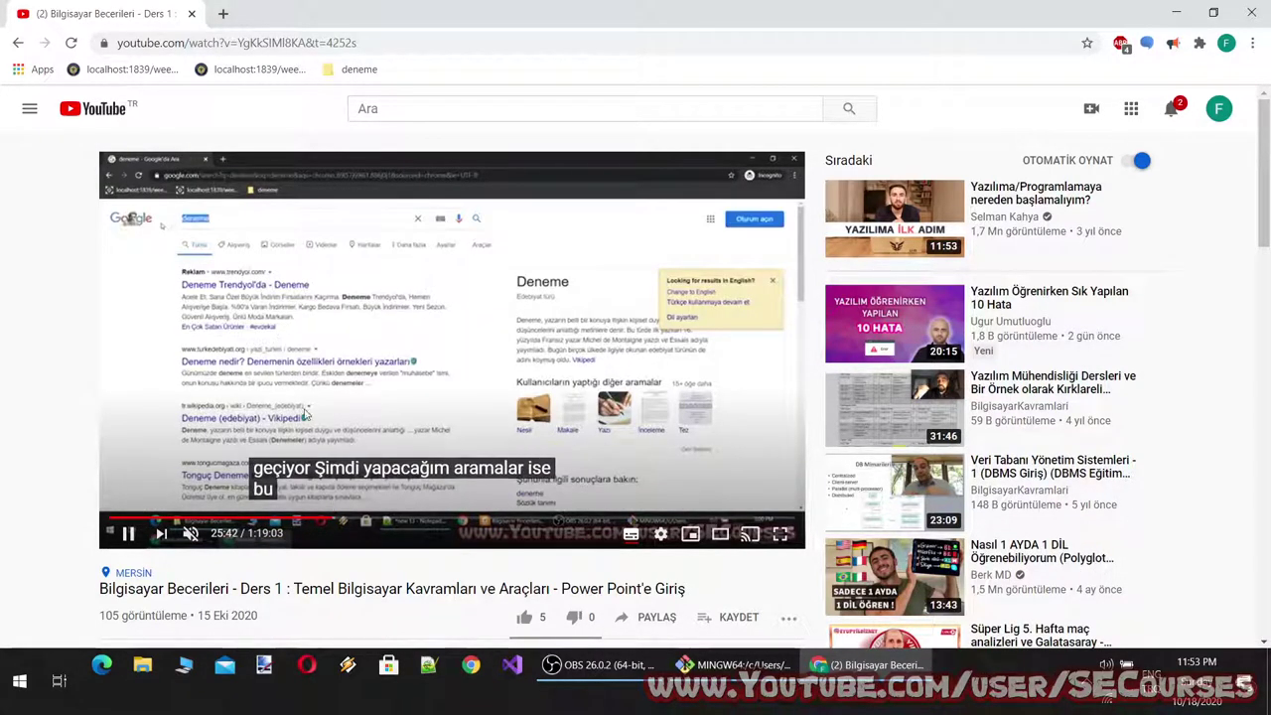
Seek back to 10:42, unmute the sound and pause at 10:59.
left_click(265, 517)
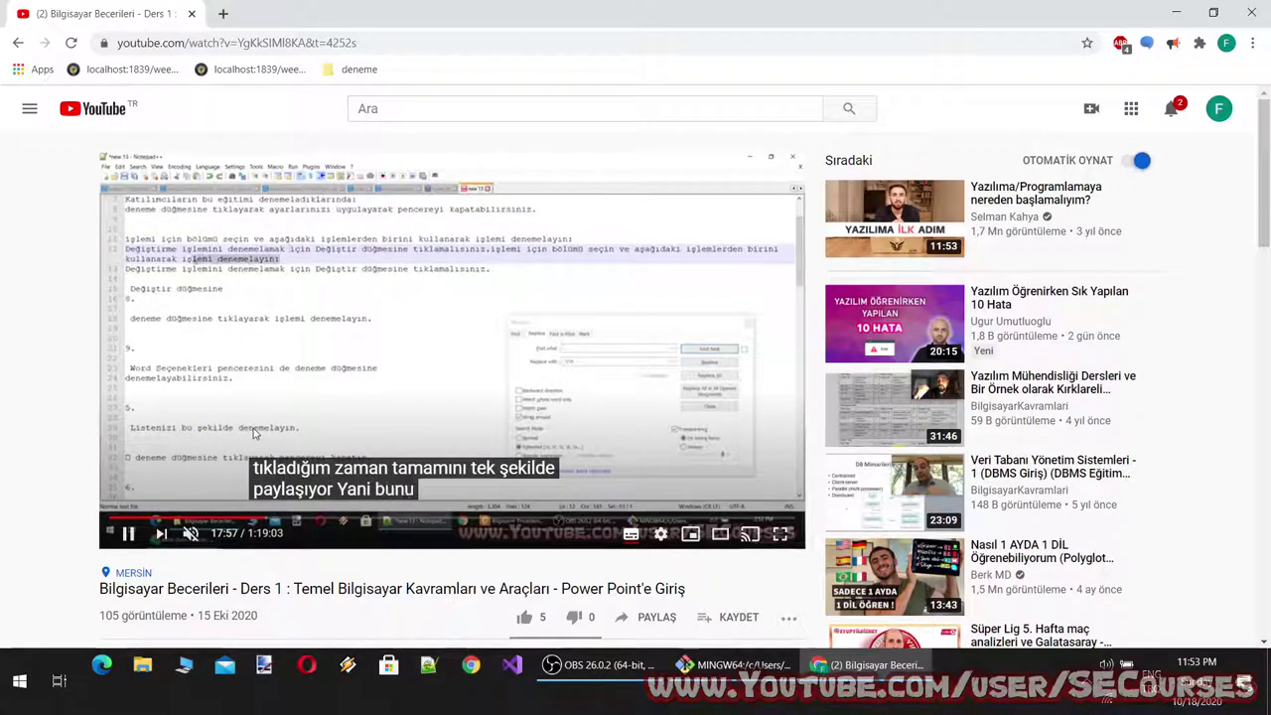
left_click(202, 518)
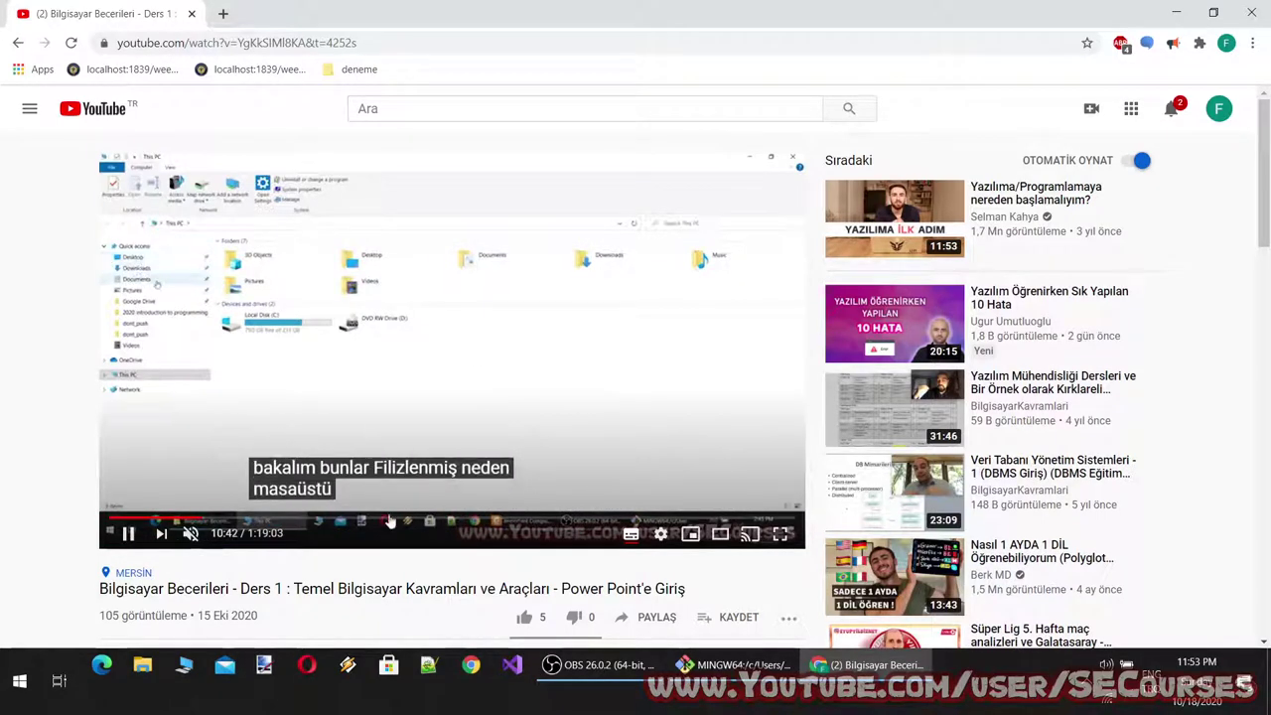
left_click(190, 533)
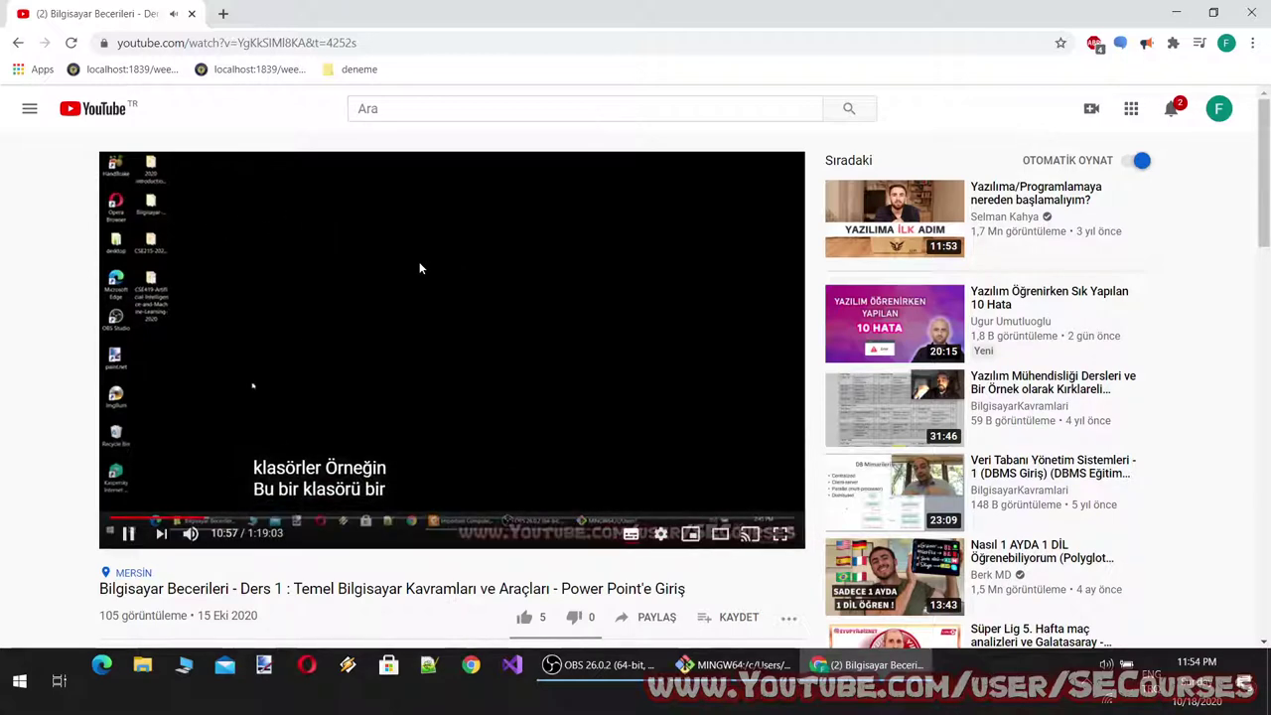
left_click(390, 236)
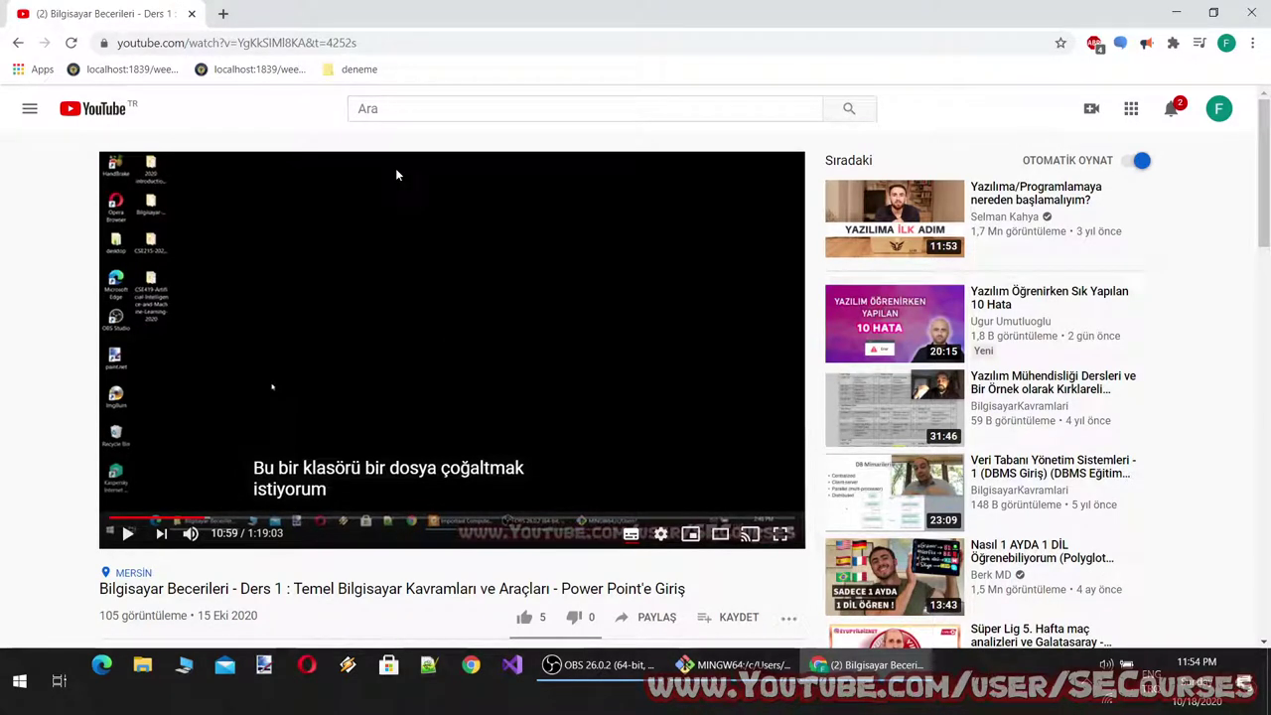
Search 'google speech to text' in a new tab.
left_click(223, 13)
type("cloud ")
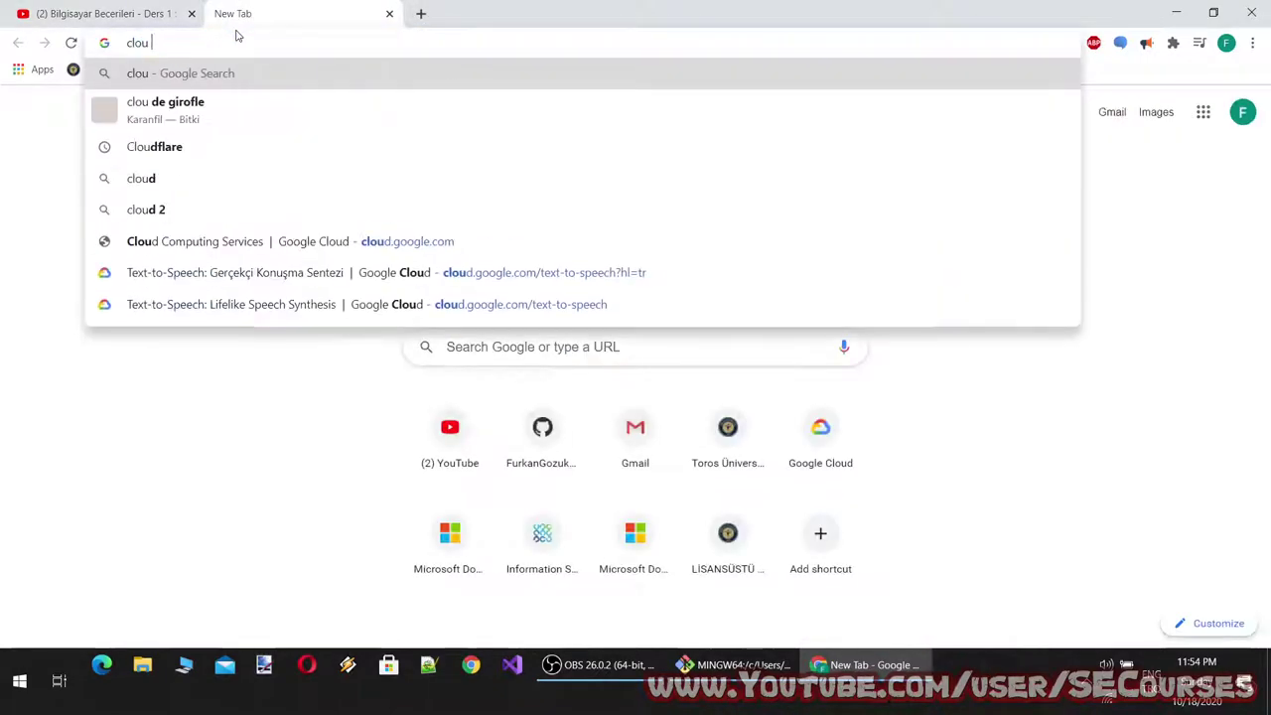
type("cloud te")
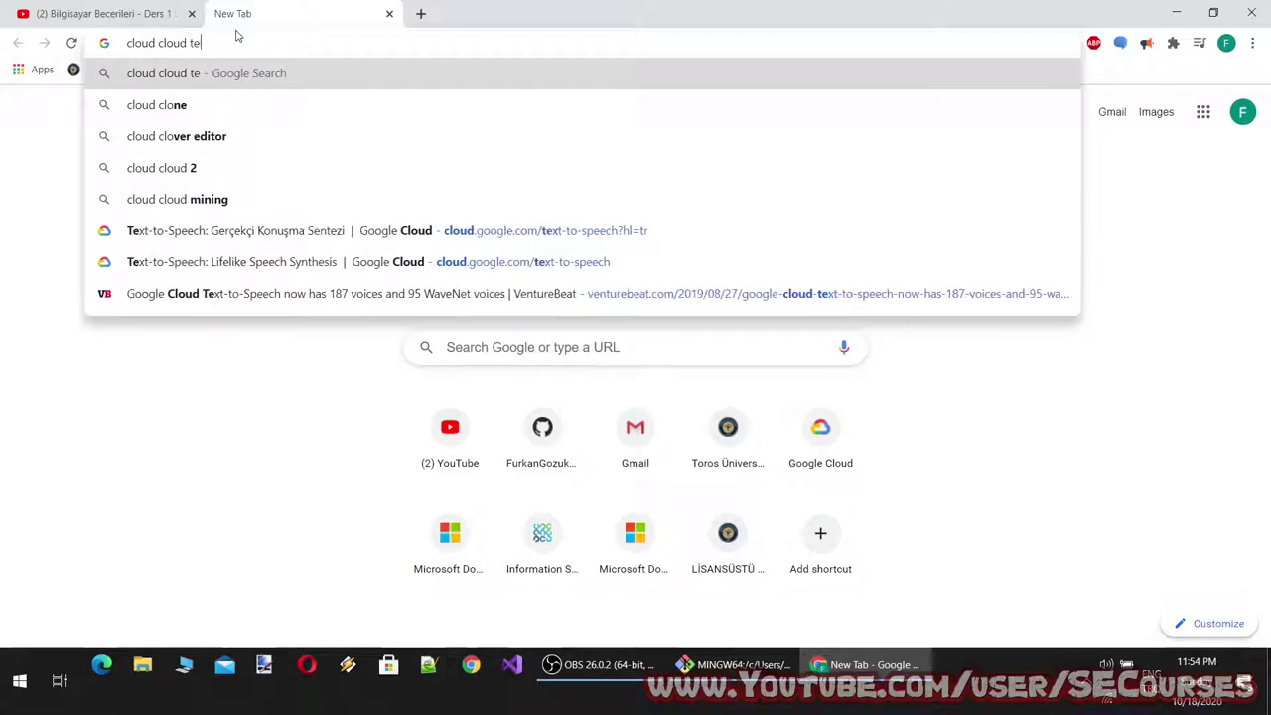
type("xt to speech tur")
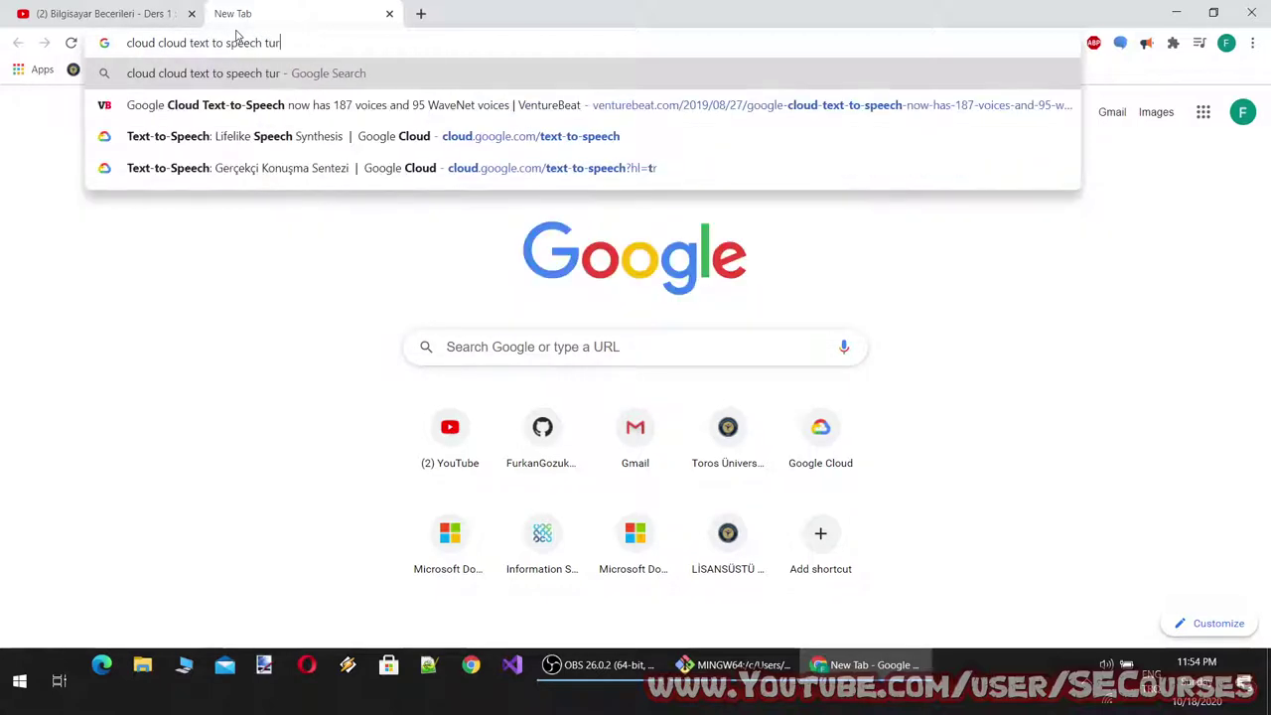
type("kish")
key("BackSpace")
key("BackSpace")
key("BackSpace")
key("BackSpace")
key("BackSpace")
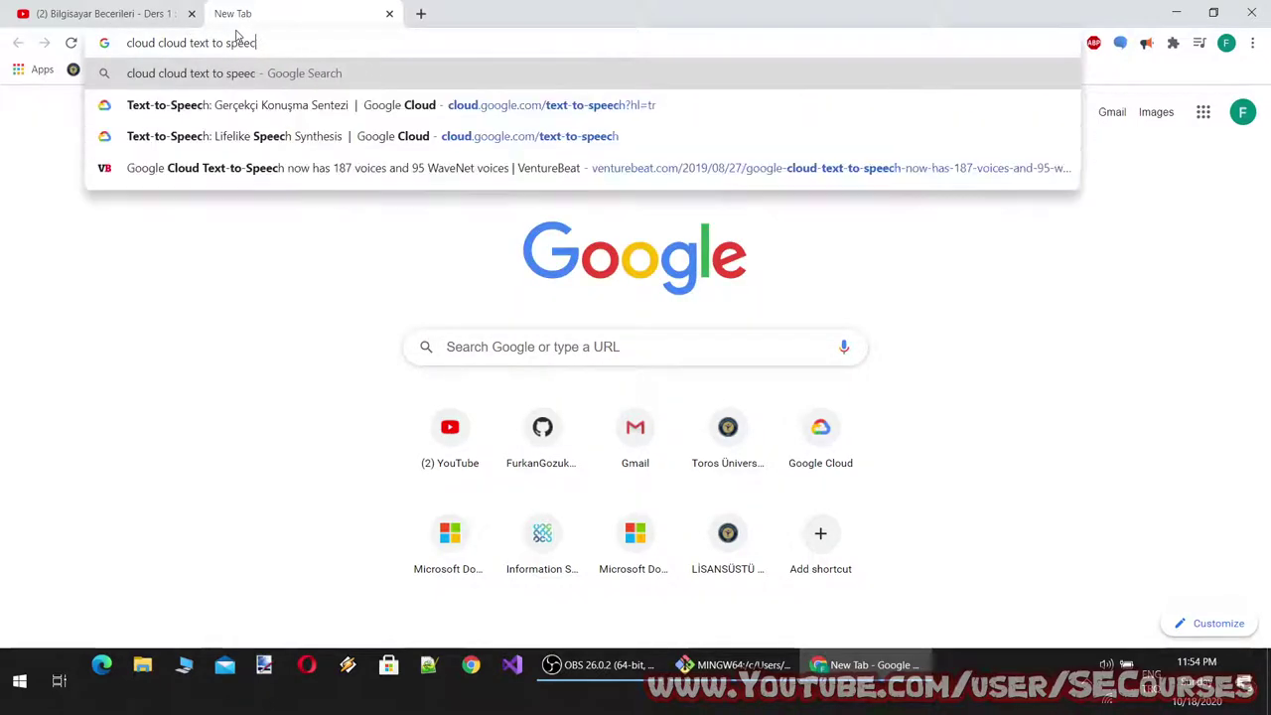
key("BackSpace")
key("BackSpace")
key("BackSpace")
key("BackSpace")
key("BackSpace")
key("BackSpace")
key("BackSpace")
type("speech")
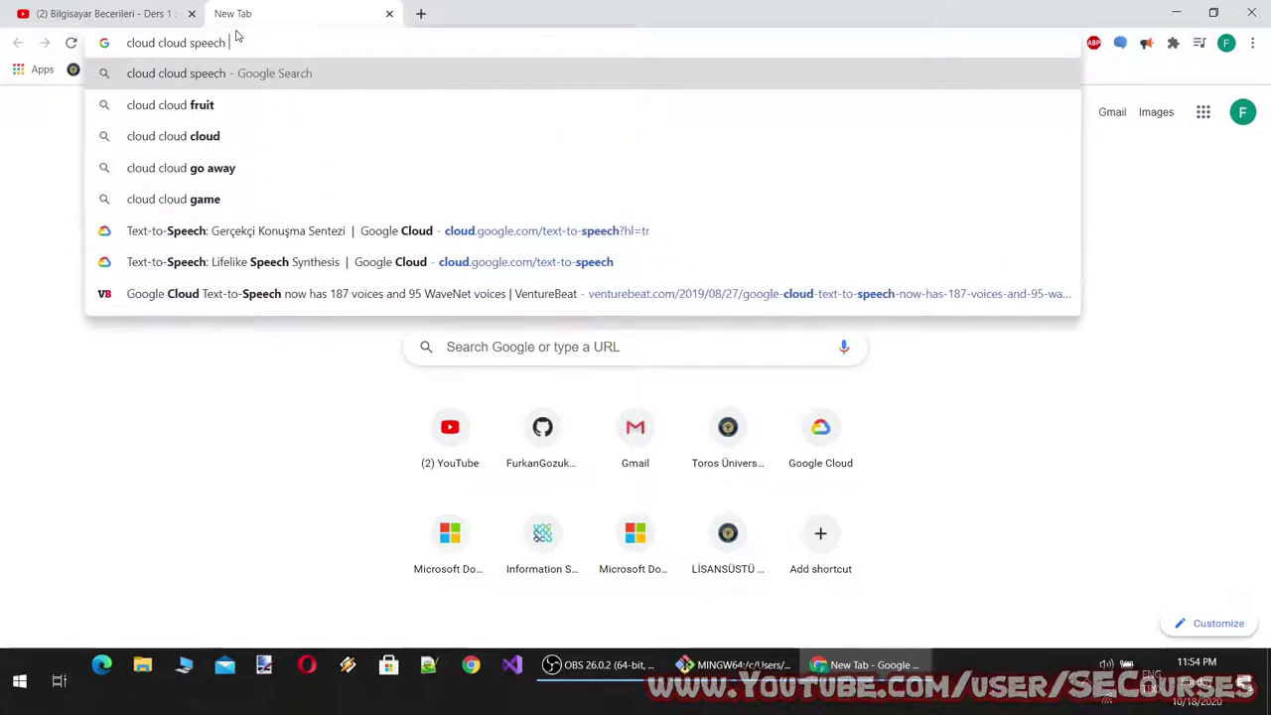
key("ctrl+a")
type("google")
type("spe")
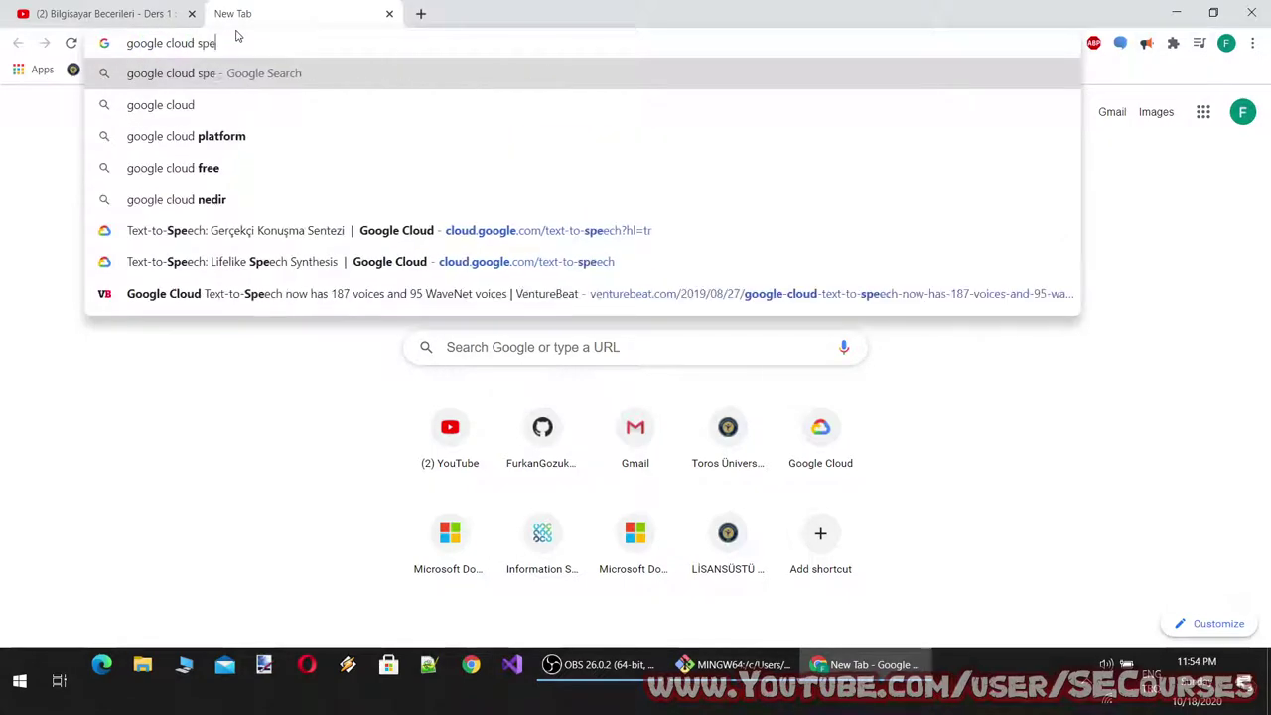
type("ech to text")
key("Return")
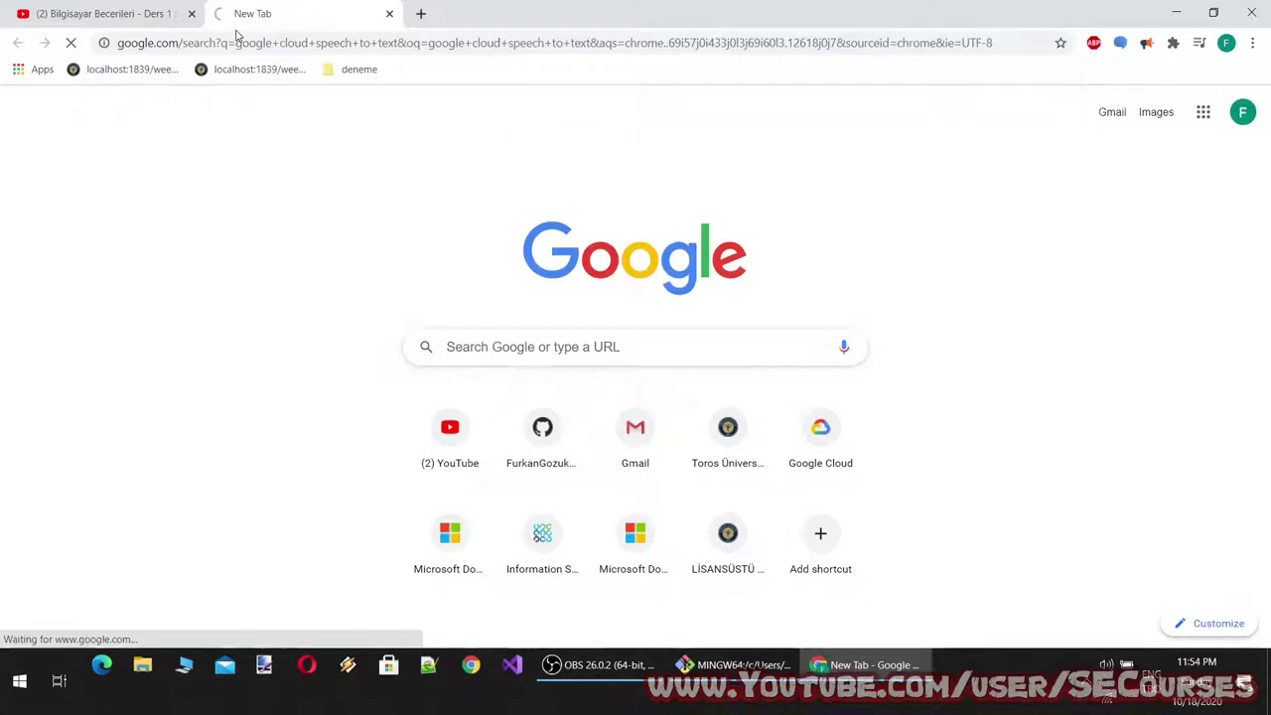
Return to the lecture video and drag it forward to 45:18.
scroll(274, 311, "down", 1)
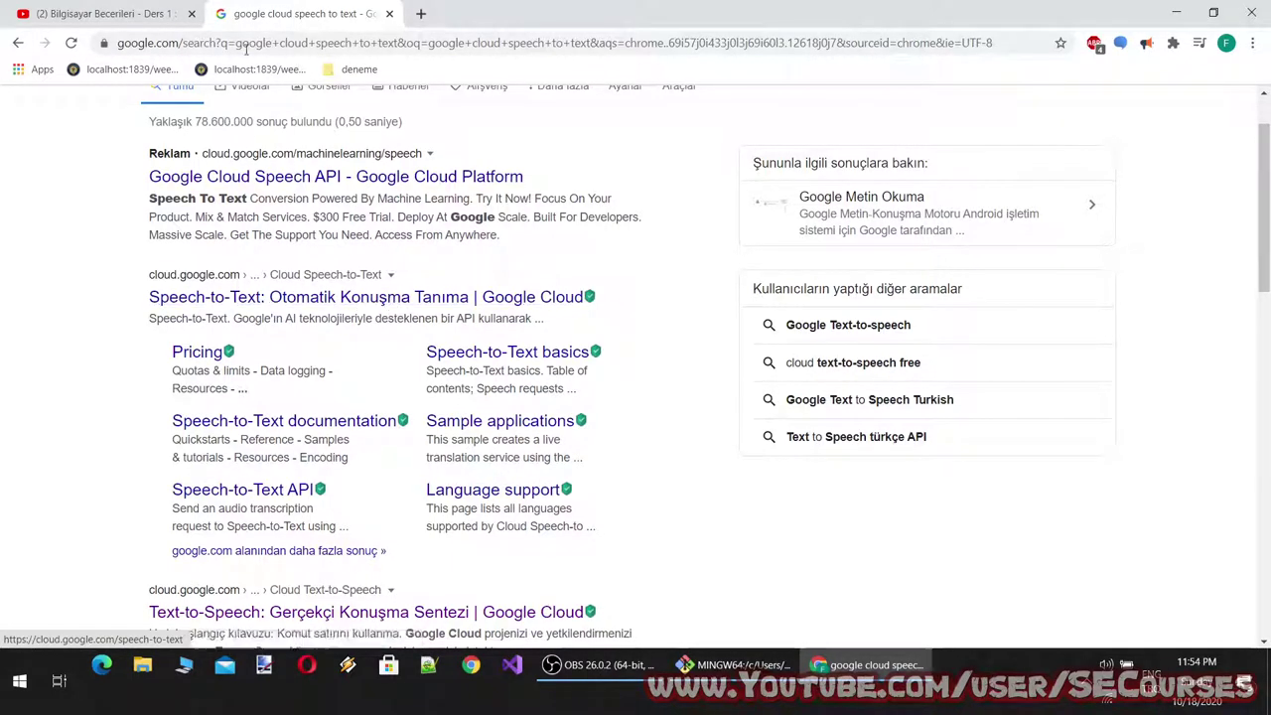
left_click(139, 14)
left_click_drag(459, 523, 501, 522)
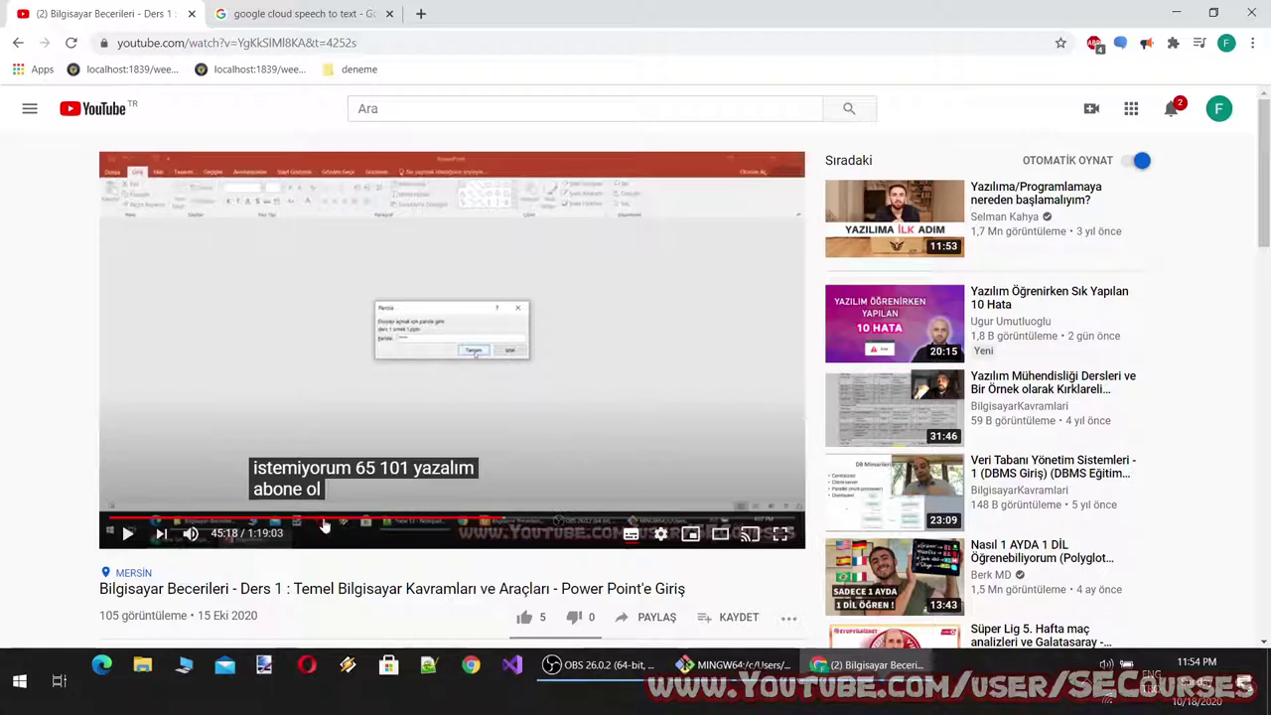
Rewind the lecture to 40:03 and check the Turkish auto-caption setting before returning to the video.
left_click(457, 518)
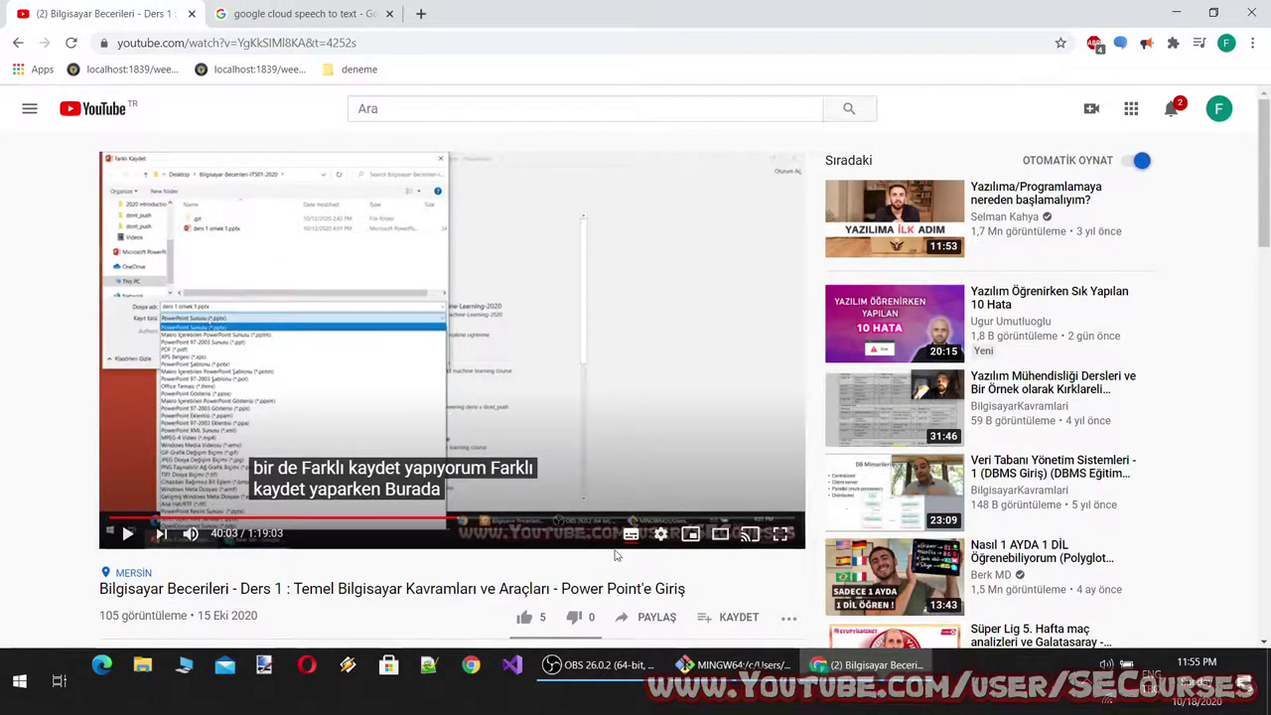
left_click(662, 536)
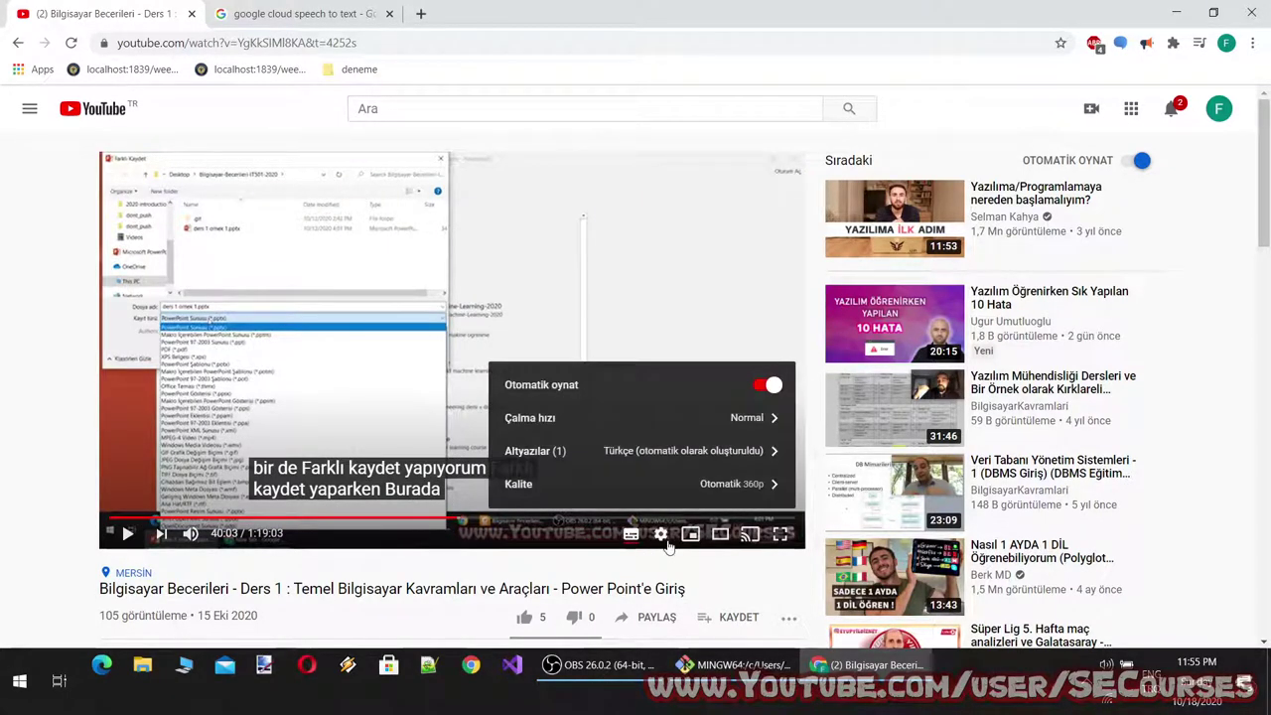
left_click(707, 456)
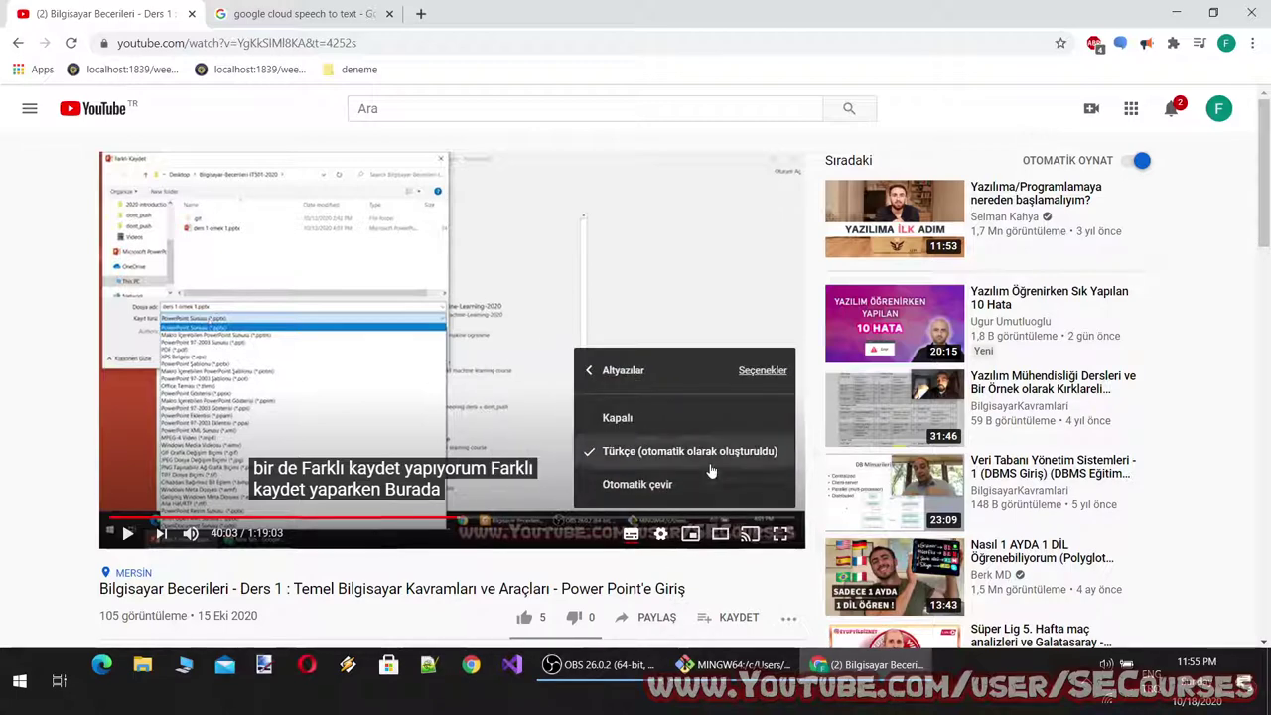
scroll(517, 488, "down", 3)
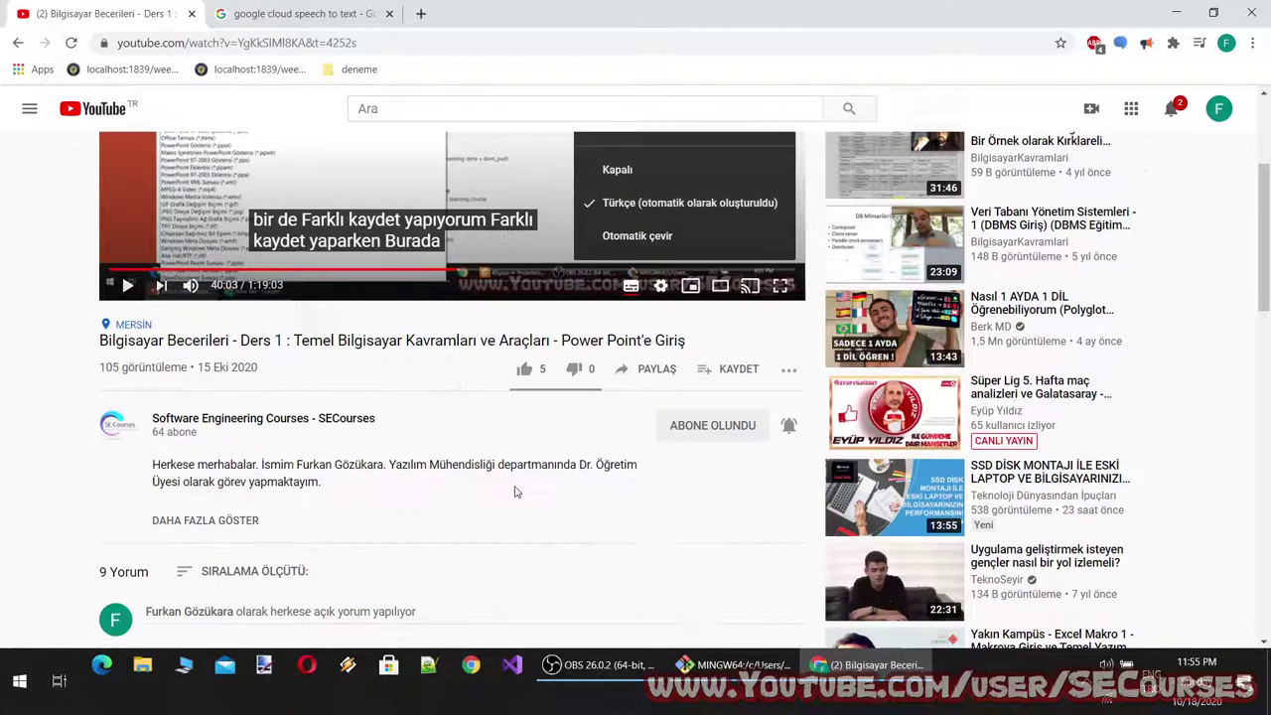
scroll(472, 444, "up", 3)
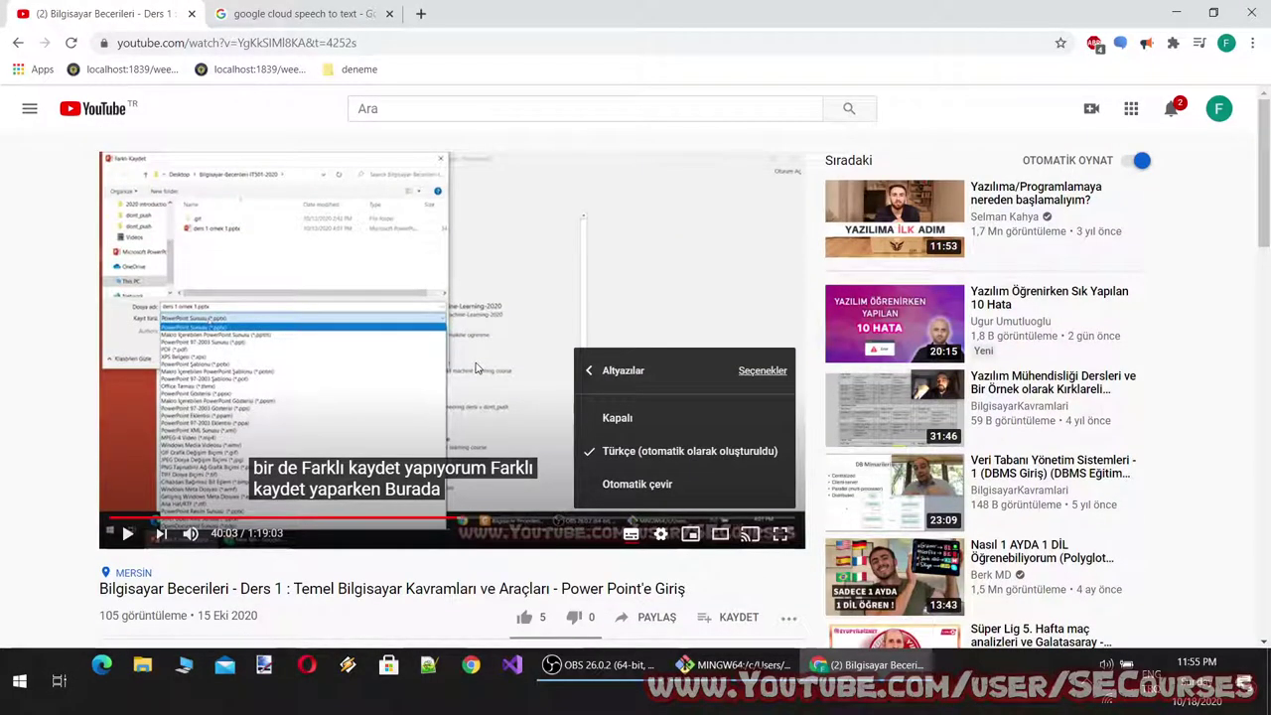
left_click(320, 14)
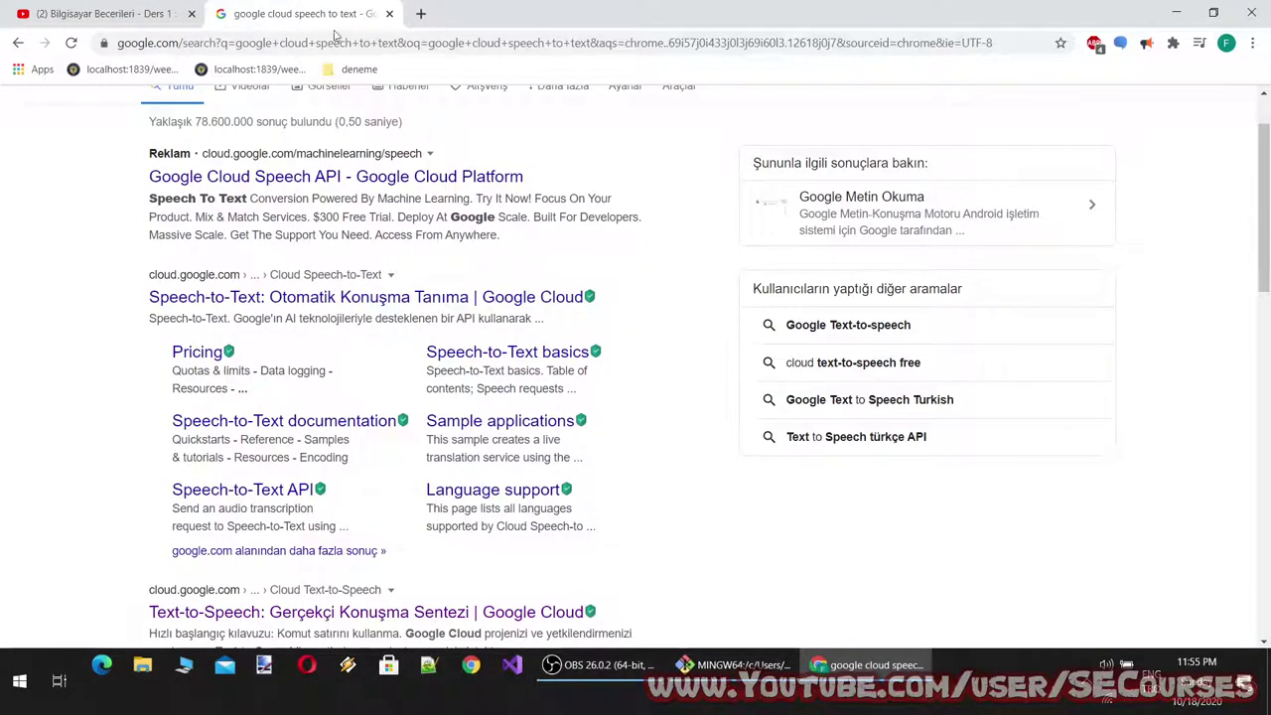
key("ctrl+Tab")
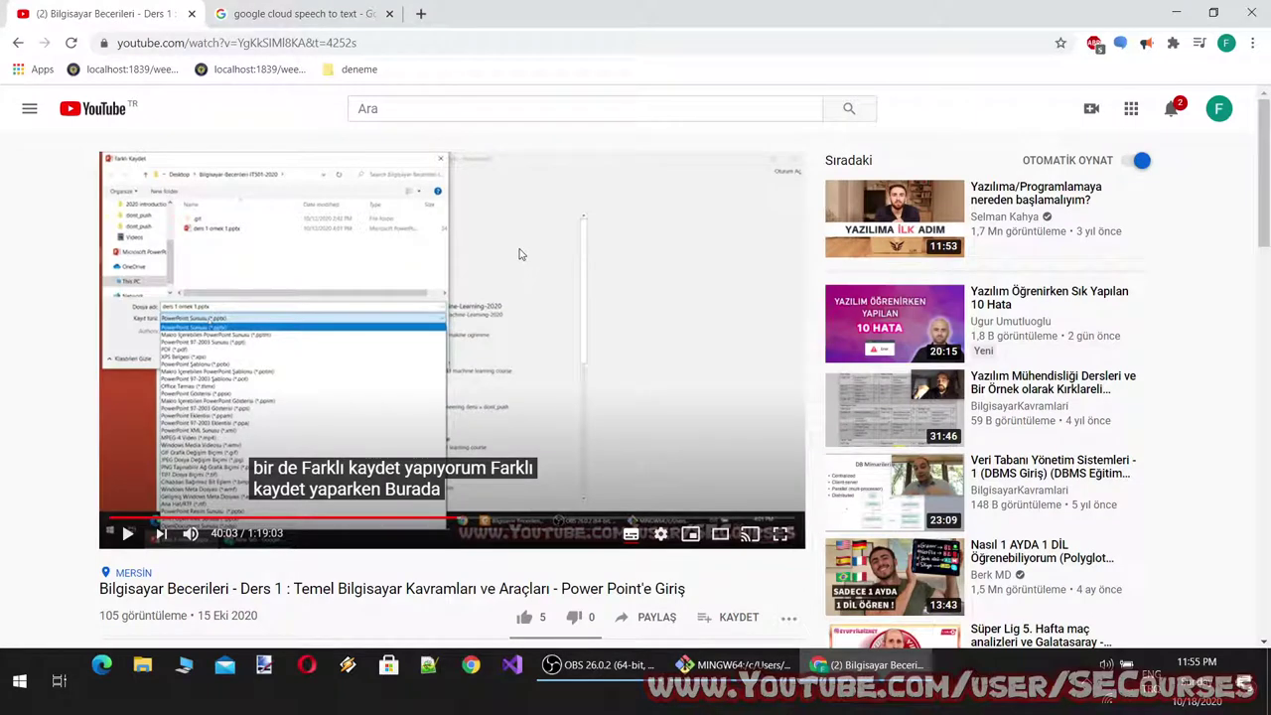